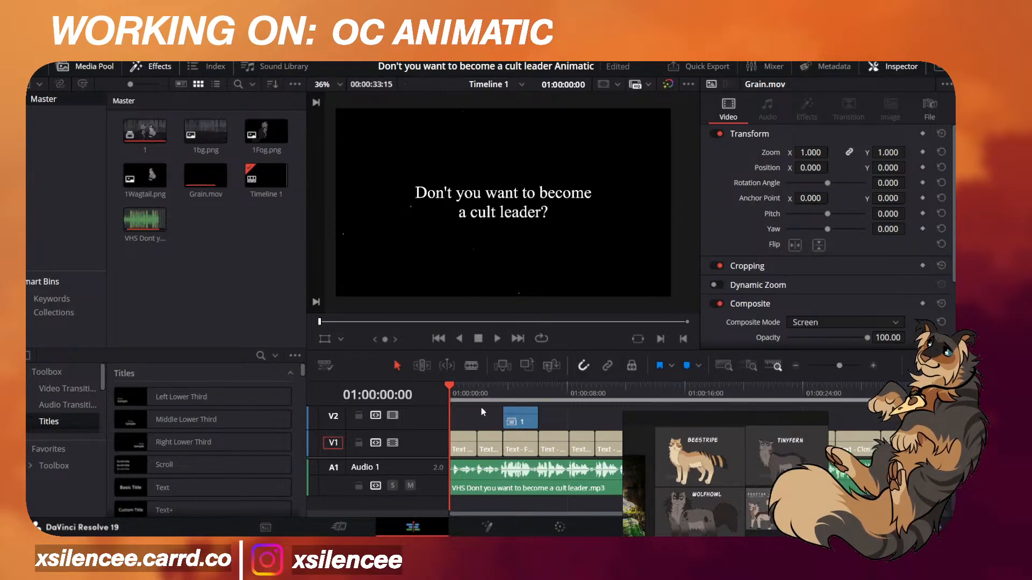
# Scrub through the opening title cards and first scene, and play the animatic timeline from the start to review it.
pyautogui.click(491, 395)
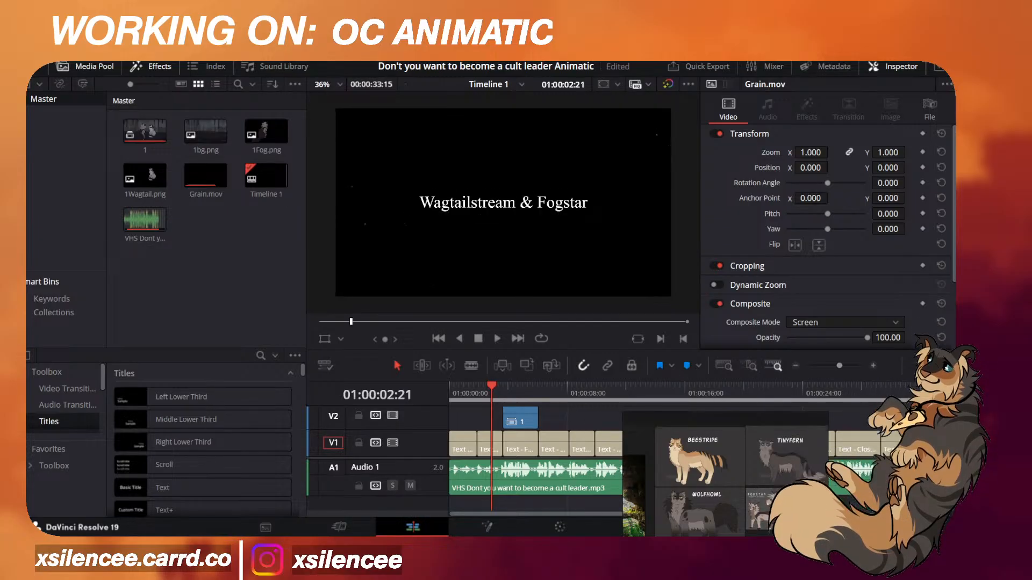
pyautogui.moveTo(508, 390)
pyautogui.mouseDown()
pyautogui.moveTo(540, 394)
pyautogui.moveTo(508, 400)
pyautogui.mouseUp()
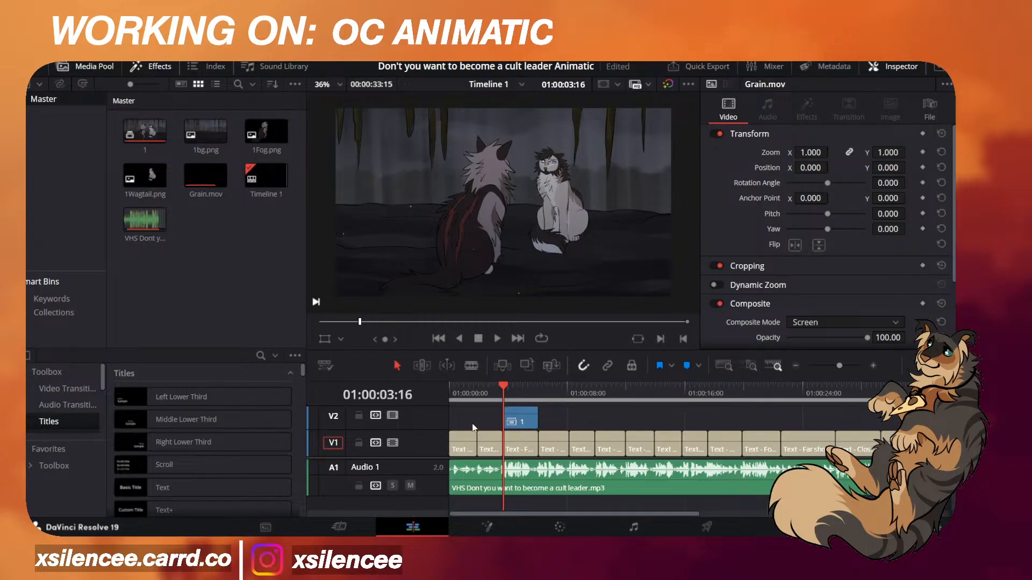
pyautogui.moveTo(465, 396); pyautogui.dragTo(449, 396)
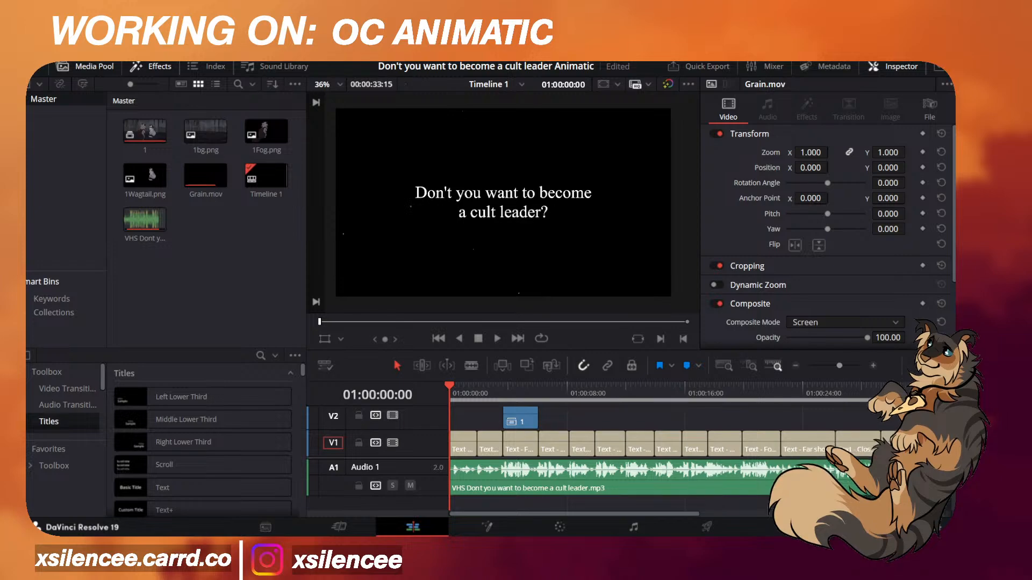
pyautogui.click(797, 365)
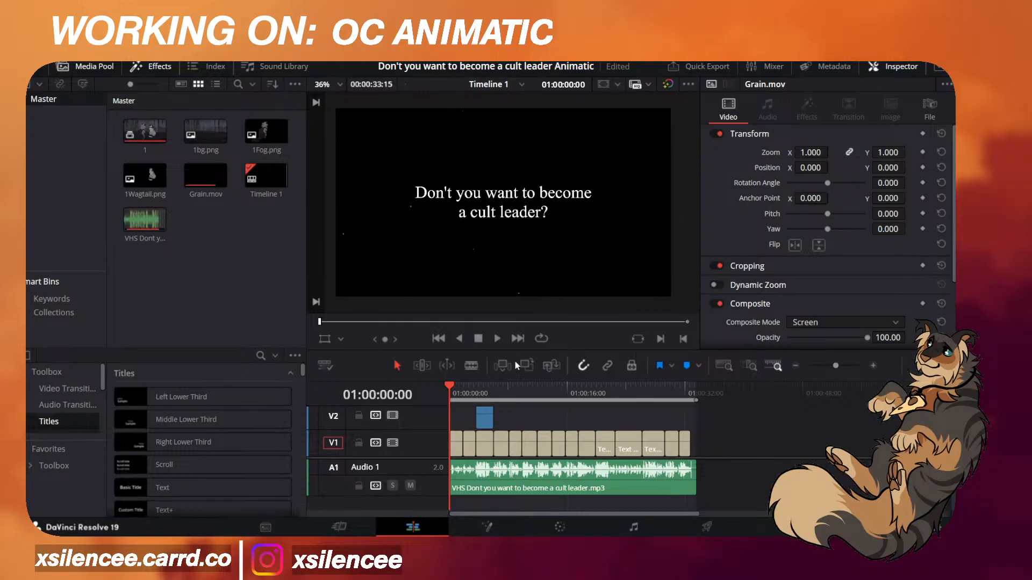
pyautogui.click(497, 338)
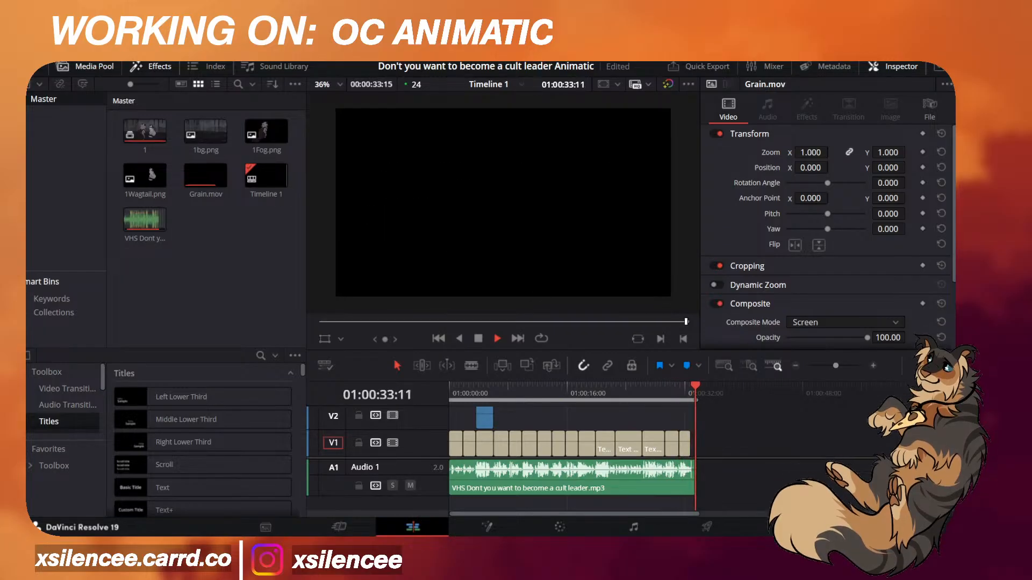
pyautogui.click(491, 394)
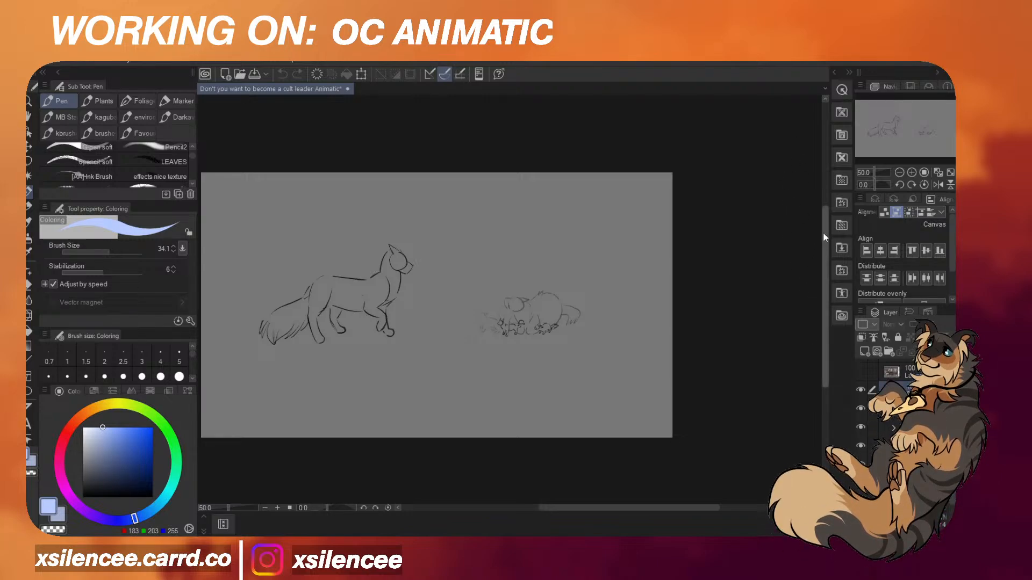
# Switch to Clip Studio Paint and toggle layer visibility to identify the layer holding the standing cat sketch.
pyautogui.scroll(-1, 908, 440)
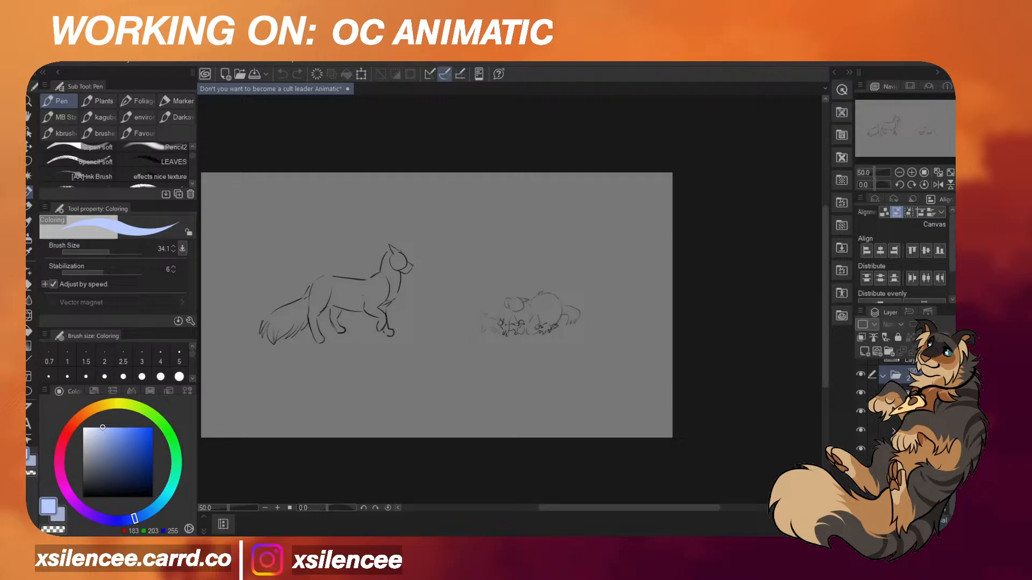
pyautogui.click(861, 393)
pyautogui.click(862, 395)
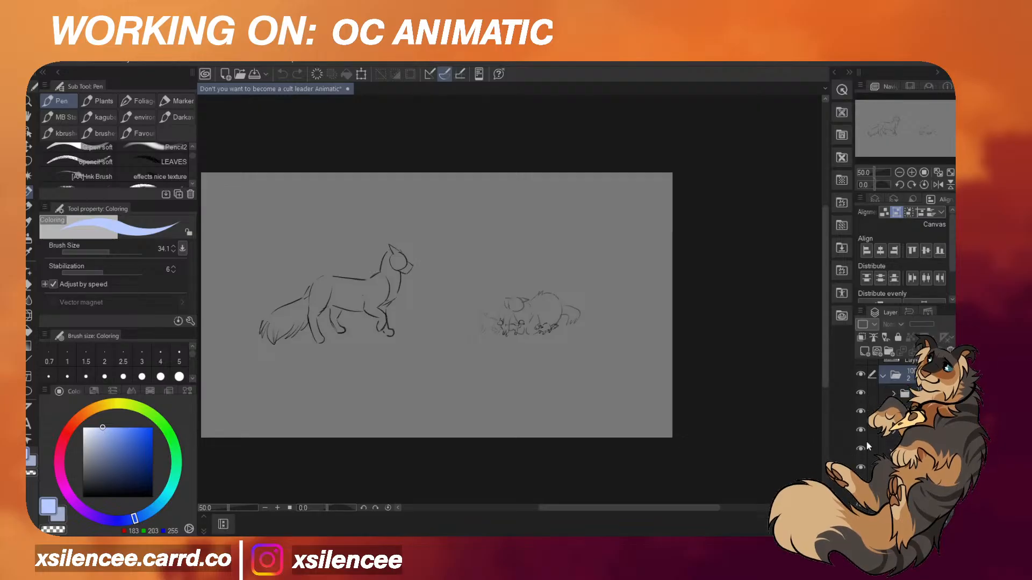
pyautogui.click(859, 449)
pyautogui.click(860, 450)
pyautogui.click(860, 504)
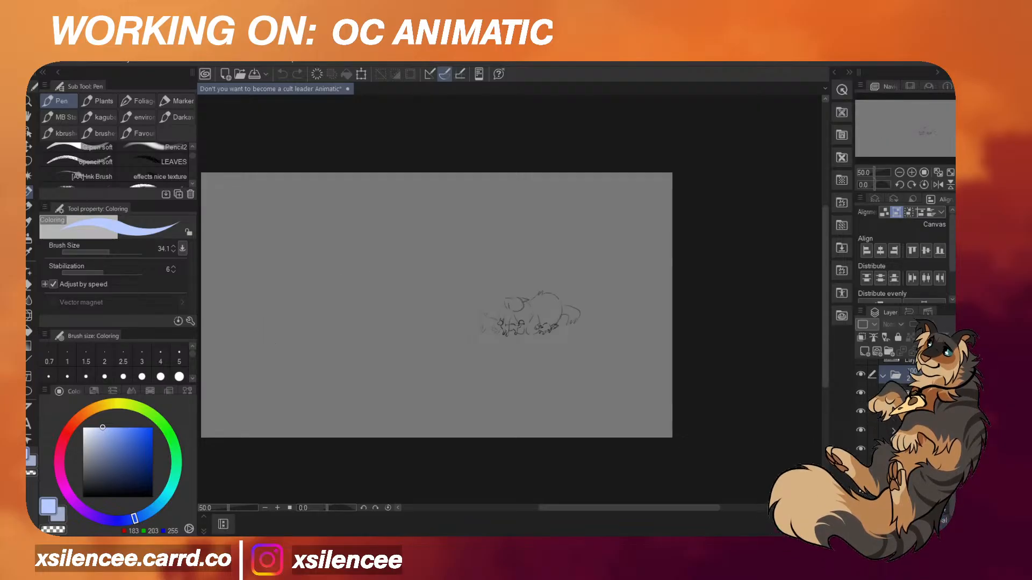
pyautogui.click(861, 504)
# Select the standing cat sketch layer and lower its opacity to 32.
pyautogui.click(914, 504)
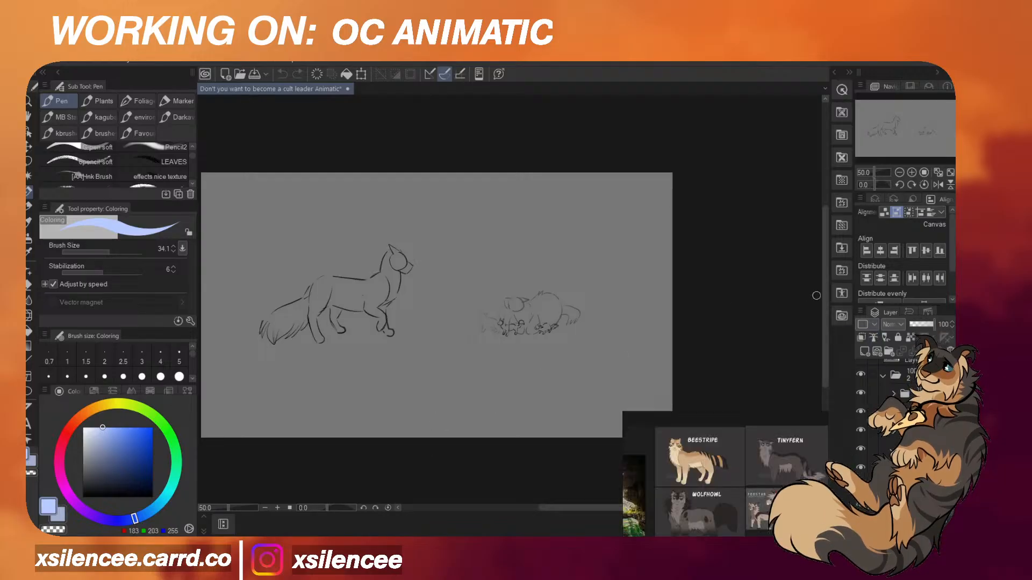
pyautogui.click(920, 325)
pyautogui.moveTo(920, 325); pyautogui.dragTo(918, 325)
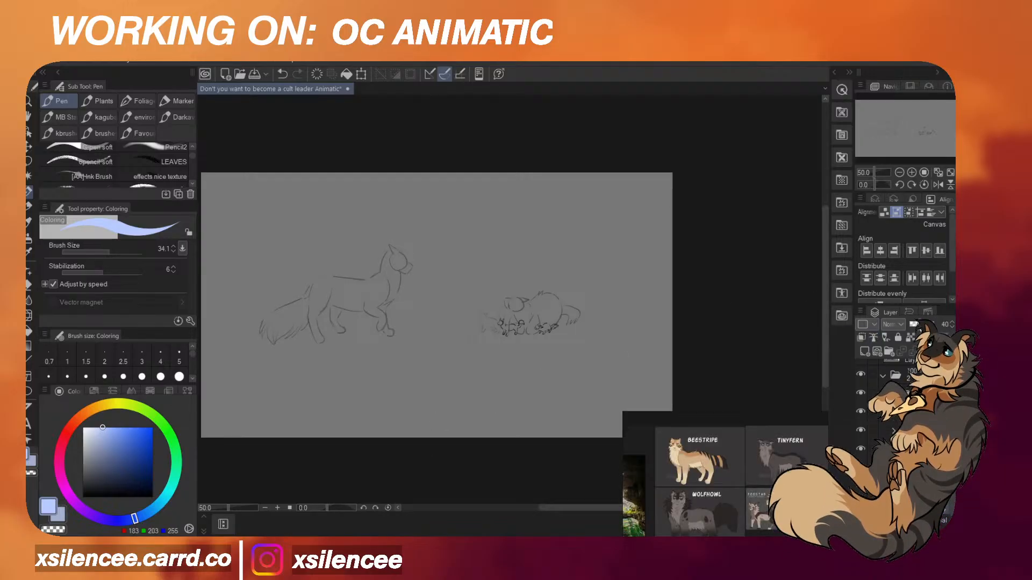
# Outline the standing cat's ear in black over the faded sketch, using the Mechanical pencil at brush size 8.
pyautogui.click(29, 207)
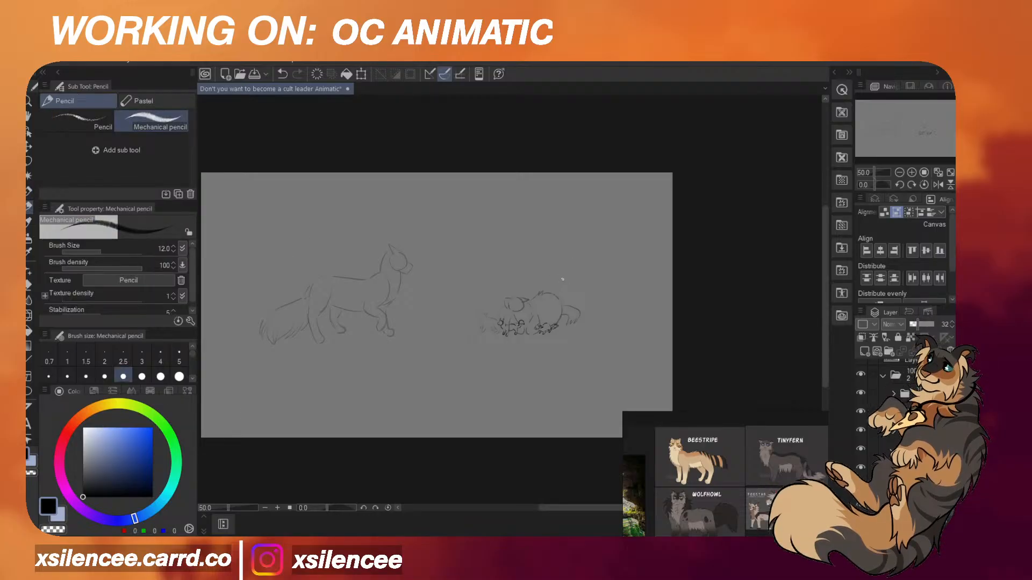
pyautogui.moveTo(468, 294); pyautogui.dragTo(513, 279)
pyautogui.scroll(1, 514, 279)
pyautogui.scroll(-2, 347, 273)
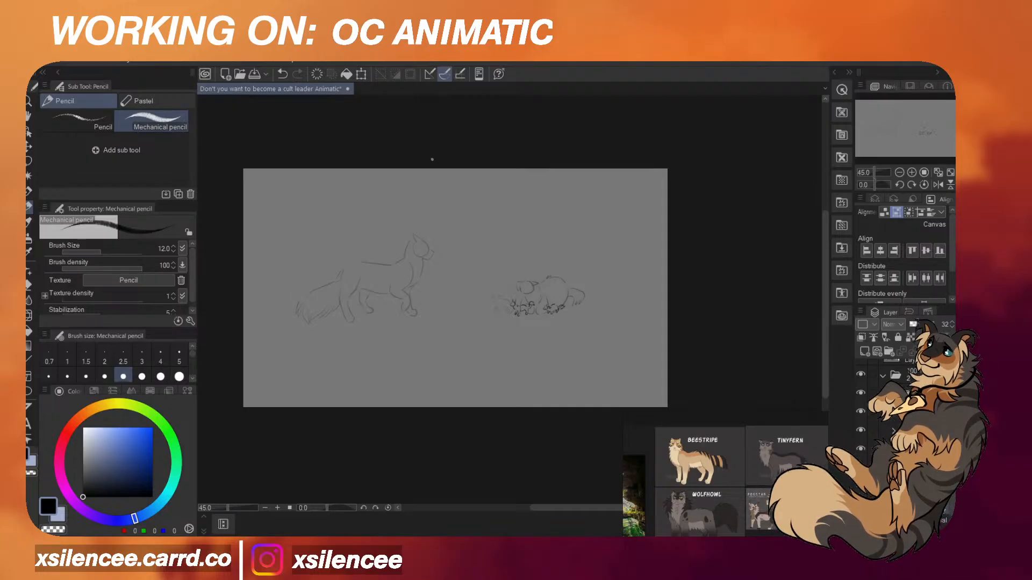
pyautogui.scroll(10, 409, 236)
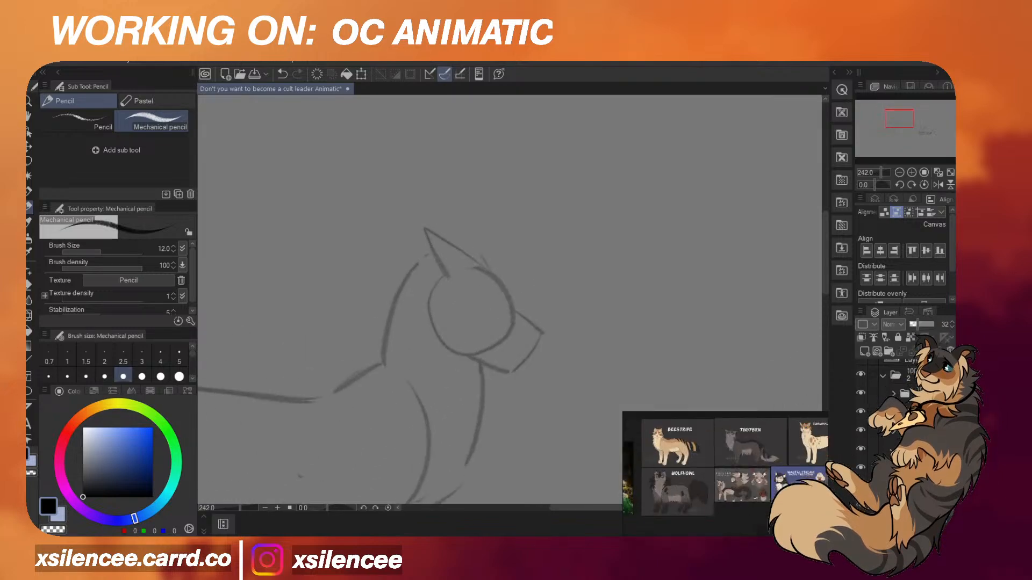
pyautogui.scroll(3, 468, 227)
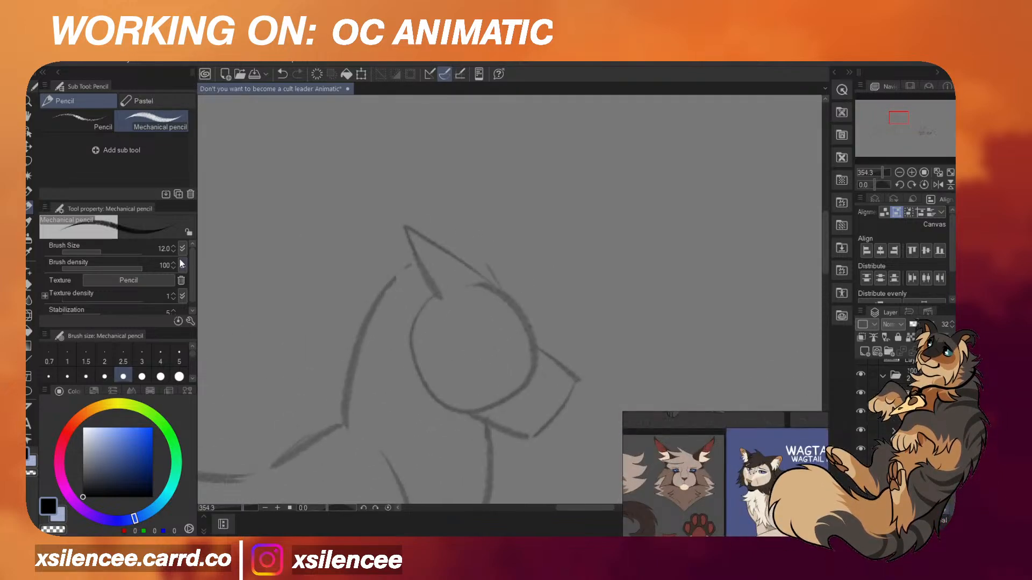
pyautogui.press('[')
pyautogui.press('[')
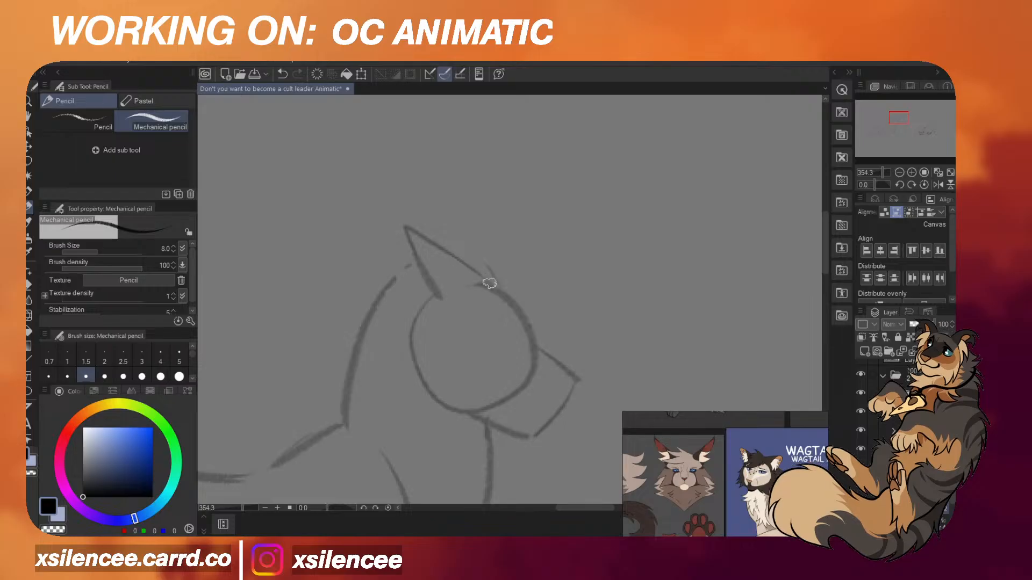
pyautogui.hotkey('ctrl', 'z')
pyautogui.moveTo(489, 283); pyautogui.dragTo(424, 231)
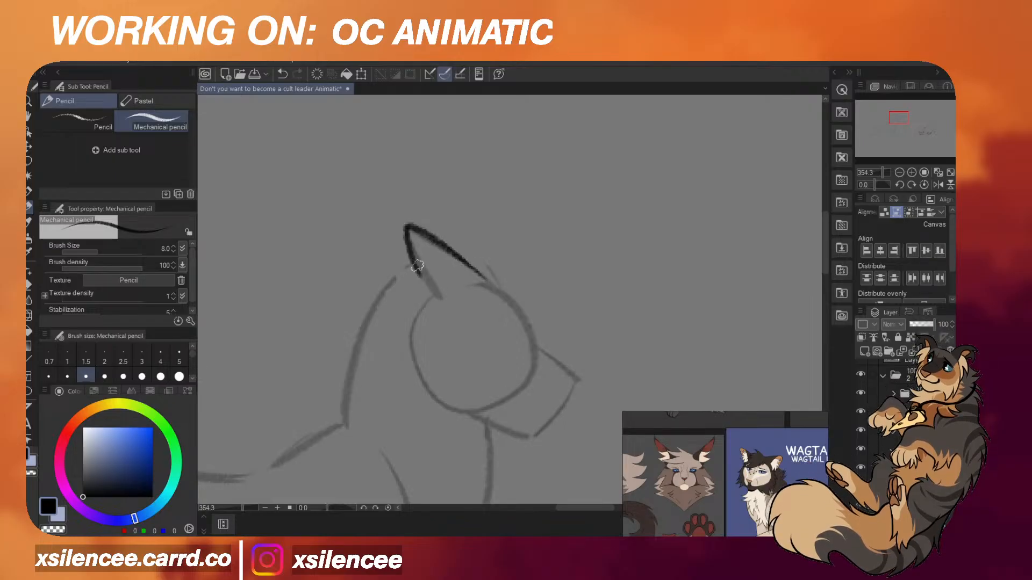
# Draw the uppermost forehead hair tuft, sweeping forward from the base of the ear and back at its tip.
pyautogui.moveTo(456, 259); pyautogui.dragTo(544, 251)
pyautogui.hotkey('ctrl', 'z')
pyautogui.hotkey('ctrl', 'z')
pyautogui.moveTo(457, 255)
pyautogui.mouseDown()
pyautogui.moveTo(559, 255)
pyautogui.moveTo(506, 265)
pyautogui.moveTo(568, 297)
pyautogui.mouseUp()
pyautogui.hotkey('ctrl', 'z')
pyautogui.hotkey('ctrl', 'z')
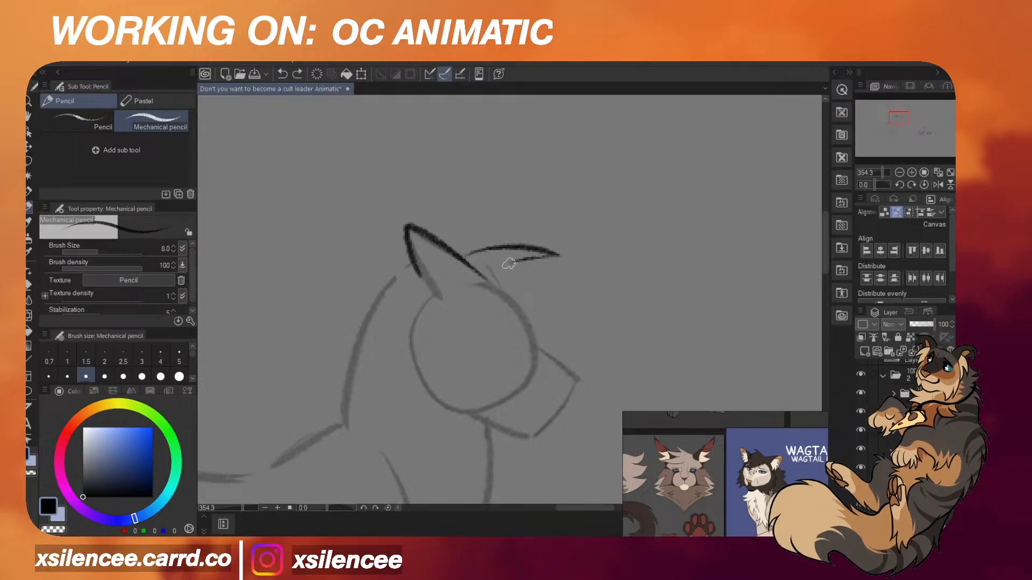
# Draw the middle forehead hair tuft as a pointed spike slanting down toward the muzzle, redoing strokes until the shape fits.
pyautogui.hotkey('ctrl', 'z')
pyautogui.moveTo(511, 261); pyautogui.dragTo(571, 304)
pyautogui.hotkey('ctrl', 'z')
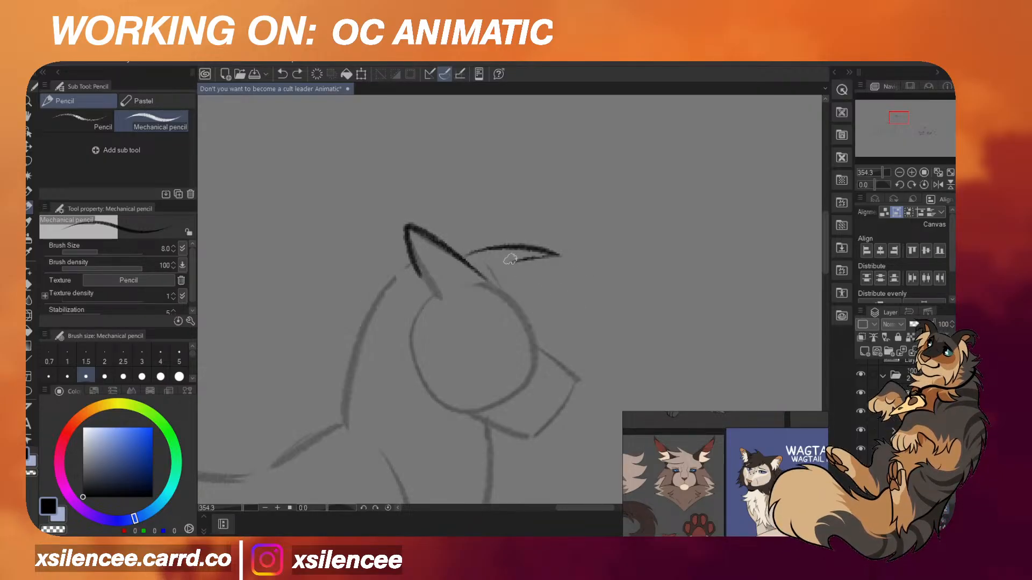
pyautogui.hotkey('ctrl', 'z')
pyautogui.moveTo(531, 267)
pyautogui.mouseDown()
pyautogui.moveTo(580, 317)
pyautogui.moveTo(560, 288)
pyautogui.moveTo(575, 301)
pyautogui.moveTo(566, 310)
pyautogui.mouseUp()
pyautogui.hotkey('ctrl', 'z')
pyautogui.hotkey('ctrl', 'z')
pyautogui.hotkey('ctrl', 'z')
pyautogui.hotkey('ctrl', 'z')
pyautogui.moveTo(565, 310)
pyautogui.mouseDown()
pyautogui.moveTo(550, 283)
pyautogui.moveTo(568, 303)
pyautogui.mouseUp()
pyautogui.hotkey('ctrl', 'z')
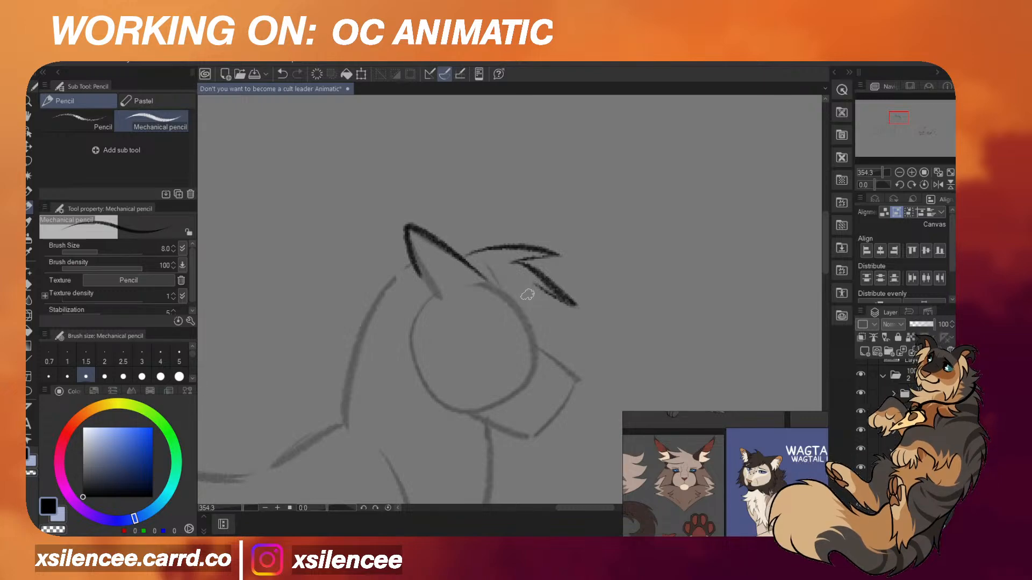
pyautogui.hotkey('ctrl', 'z')
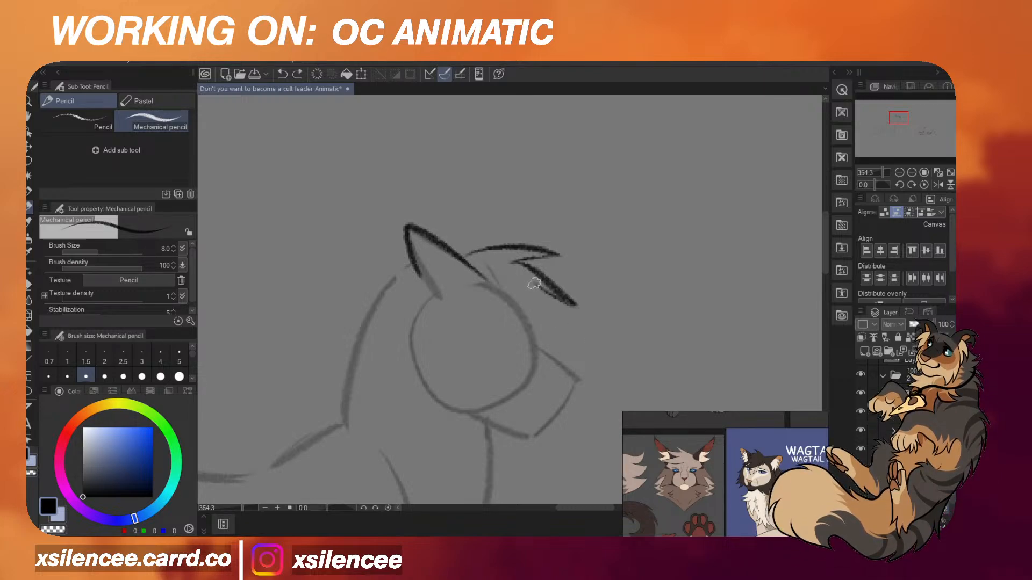
# Draw the lowest forehead hair tuft and bring its underside back to the top of the head circle.
pyautogui.hotkey('ctrl', 'z')
pyautogui.moveTo(536, 284); pyautogui.dragTo(570, 332)
pyautogui.moveTo(575, 341)
pyautogui.mouseDown()
pyautogui.moveTo(530, 314)
pyautogui.moveTo(579, 332)
pyautogui.mouseUp()
pyautogui.hotkey('ctrl', 'z')
pyautogui.hotkey('ctrl', 'z')
pyautogui.moveTo(536, 285)
pyautogui.mouseDown()
pyautogui.moveTo(583, 334)
pyautogui.moveTo(518, 306)
pyautogui.mouseUp()
pyautogui.hotkey('ctrl', 'z')
pyautogui.moveTo(581, 334); pyautogui.dragTo(490, 284)
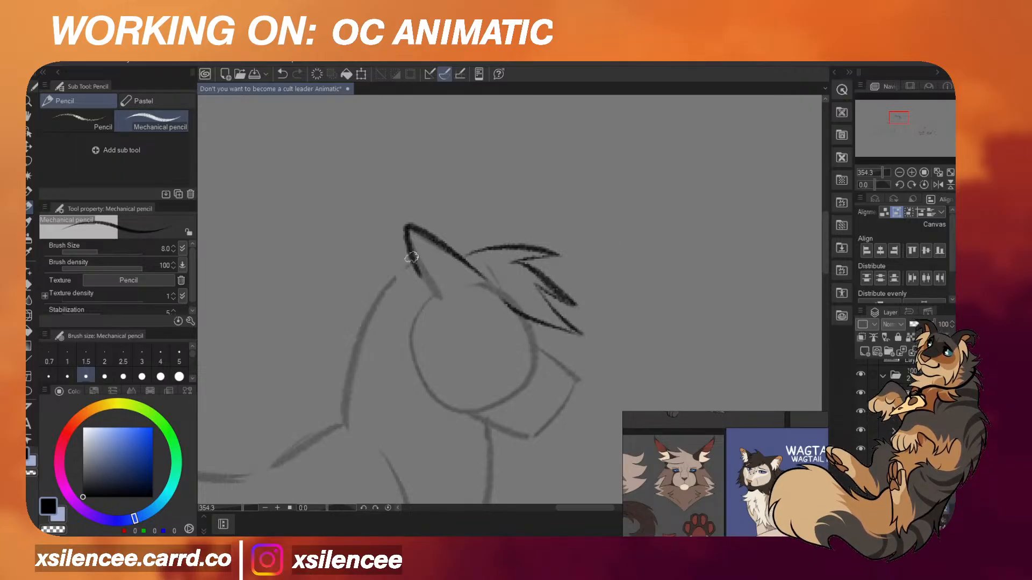
# Redraw the back edge of the ear as a longer curve running from the tip down to the head.
pyautogui.hotkey('ctrl', 'z')
pyautogui.moveTo(411, 235); pyautogui.dragTo(459, 287)
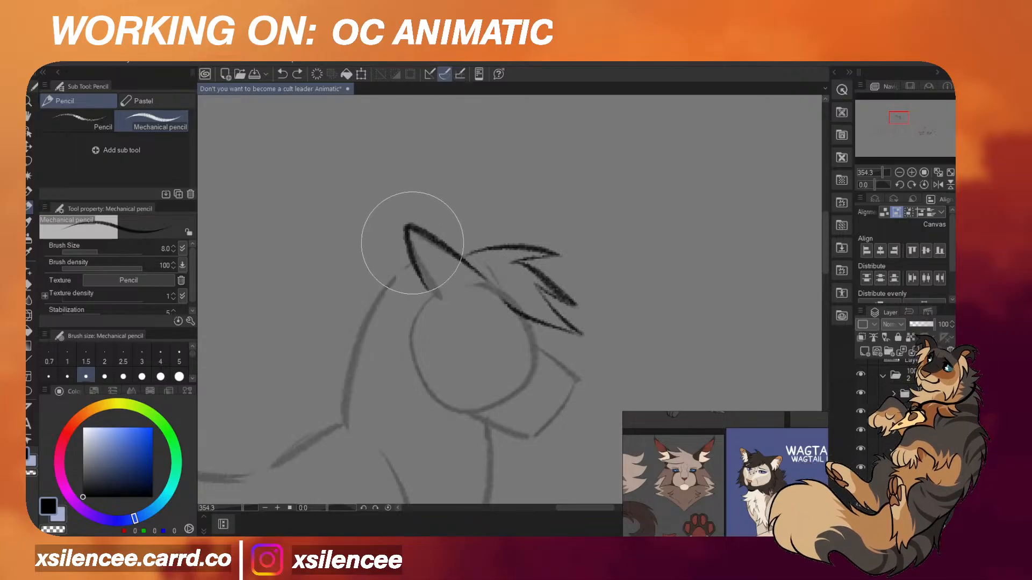
pyautogui.hotkey('ctrl', 'z')
pyautogui.hotkey('ctrl', 'z')
pyautogui.moveTo(407, 232)
pyautogui.mouseDown()
pyautogui.moveTo(417, 229)
pyautogui.moveTo(421, 295)
pyautogui.moveTo(407, 265)
pyautogui.mouseUp()
pyautogui.hotkey('ctrl', 'z')
pyautogui.hotkey('ctrl', 'z')
pyautogui.hotkey('ctrl', 'z')
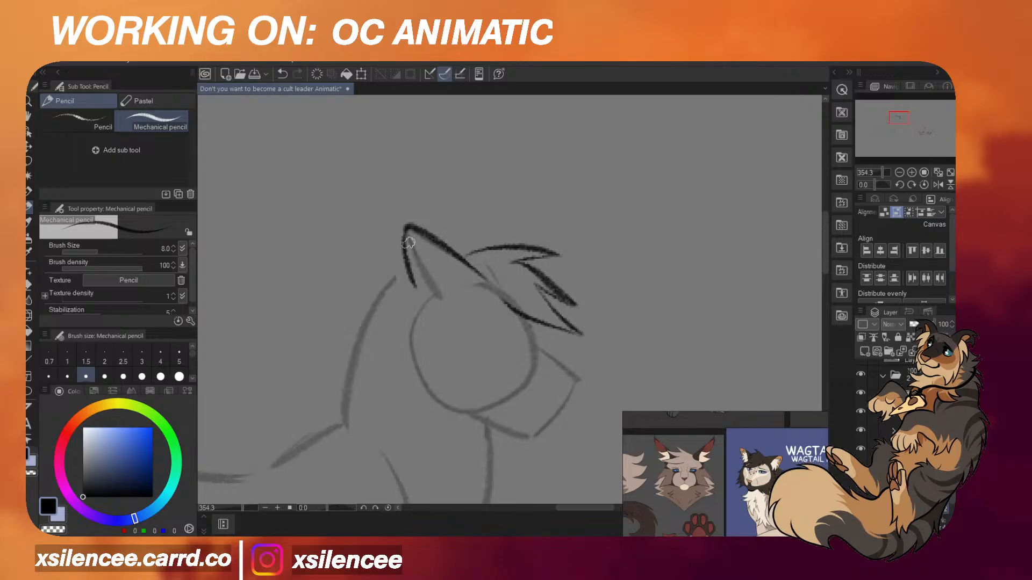
pyautogui.hotkey('ctrl', 'z')
pyautogui.moveTo(407, 230); pyautogui.dragTo(421, 298)
pyautogui.hotkey('ctrl', 'z')
pyautogui.hotkey('ctrl', 'z')
pyautogui.moveTo(406, 229)
pyautogui.mouseDown()
pyautogui.moveTo(406, 261)
pyautogui.moveTo(418, 296)
pyautogui.mouseUp()
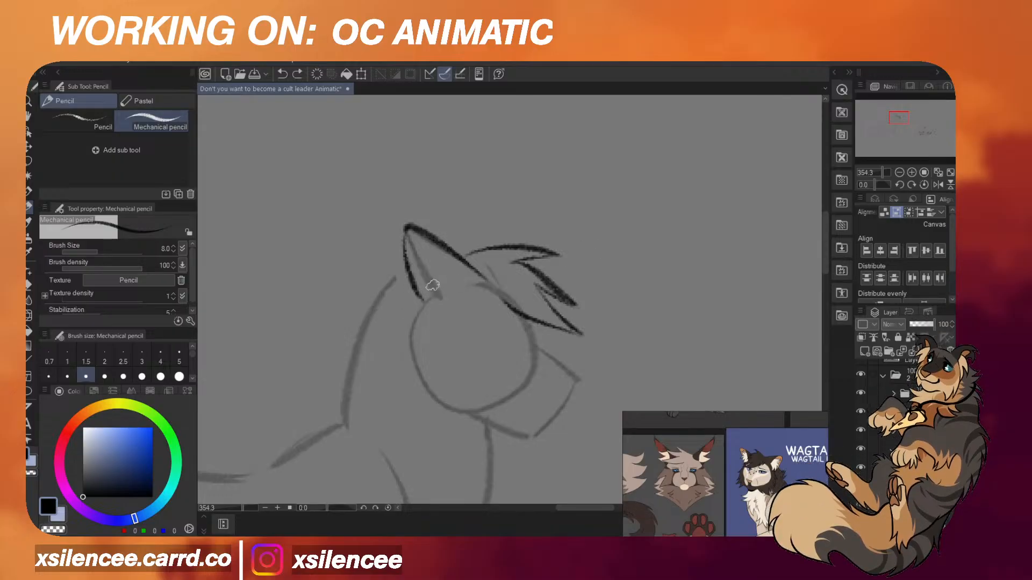
# Draw a pointed fur tuft behind the cheek, directly below the back edge of the ear.
pyautogui.hotkey('ctrl', 'z')
pyautogui.moveTo(439, 295); pyautogui.dragTo(376, 312)
pyautogui.moveTo(376, 311); pyautogui.dragTo(421, 327)
pyautogui.moveTo(412, 328); pyautogui.dragTo(370, 360)
pyautogui.hotkey('ctrl', 'z')
pyautogui.hotkey('ctrl', 'z')
pyautogui.moveTo(437, 289); pyautogui.dragTo(402, 334)
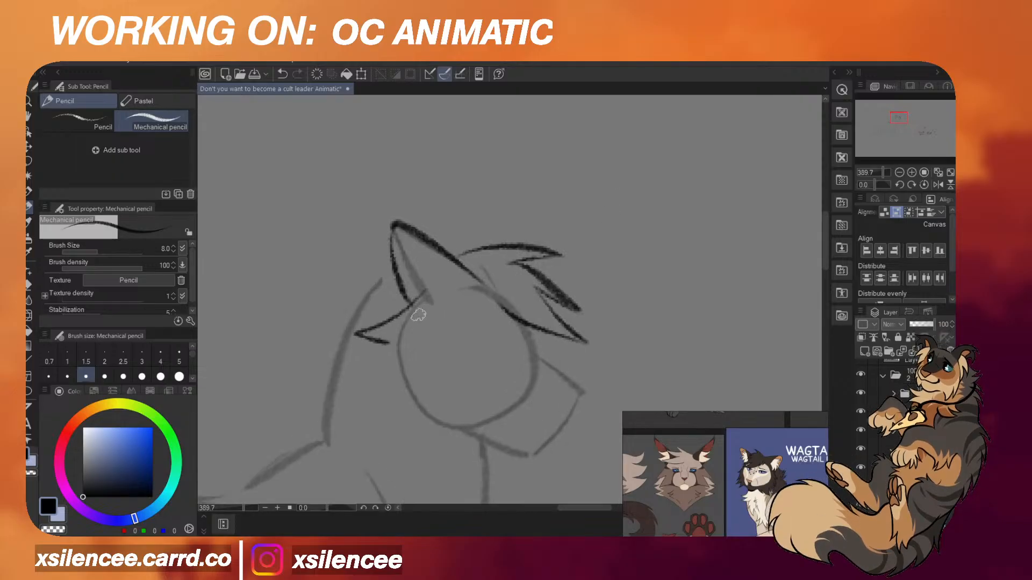
# Check the head lines from several zoom levels and move the Wagtailstream reference window closer to the drawing.
pyautogui.scroll(1, 527, 255)
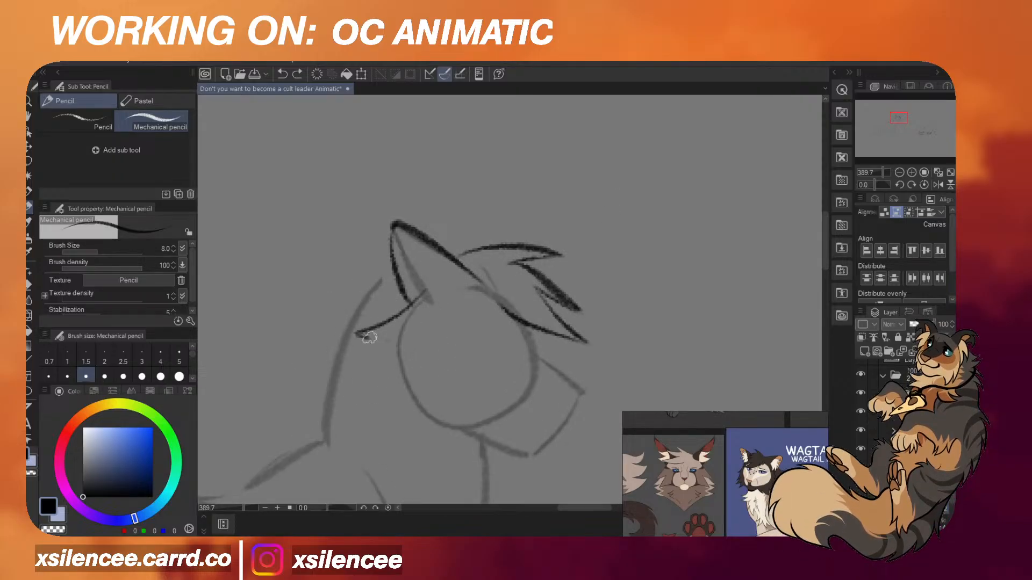
pyautogui.scroll(-1, 650, 228)
pyautogui.scroll(-5, 650, 229)
pyautogui.scroll(5, 555, 300)
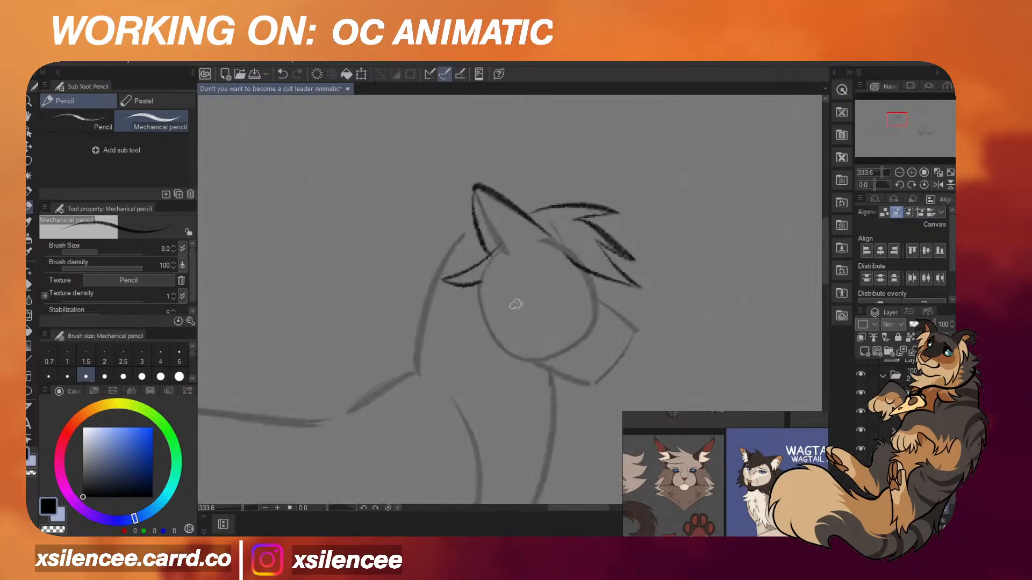
pyautogui.scroll(-5, 678, 466)
pyautogui.scroll(2, 754, 481)
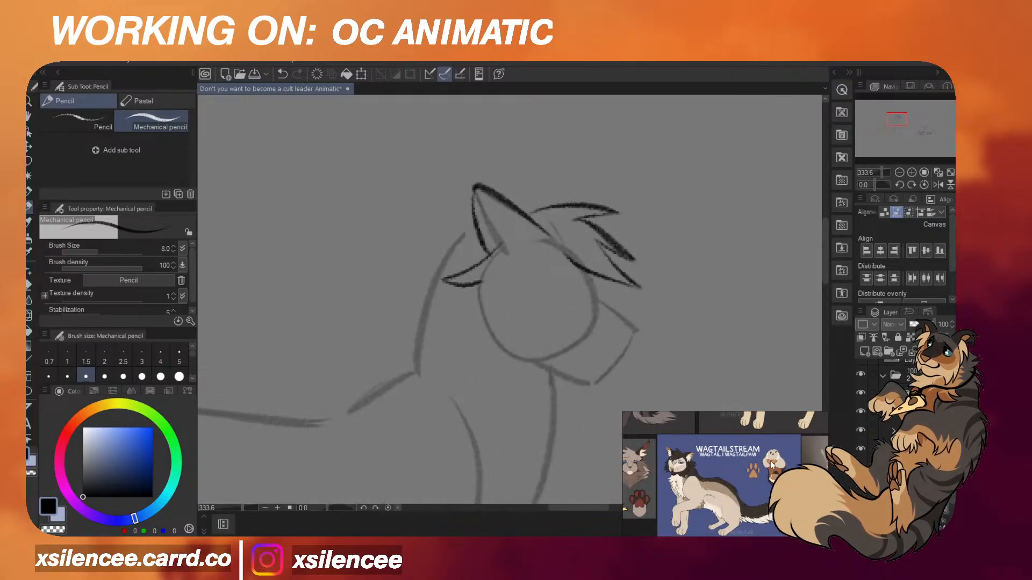
pyautogui.moveTo(771, 464); pyautogui.dragTo(751, 433)
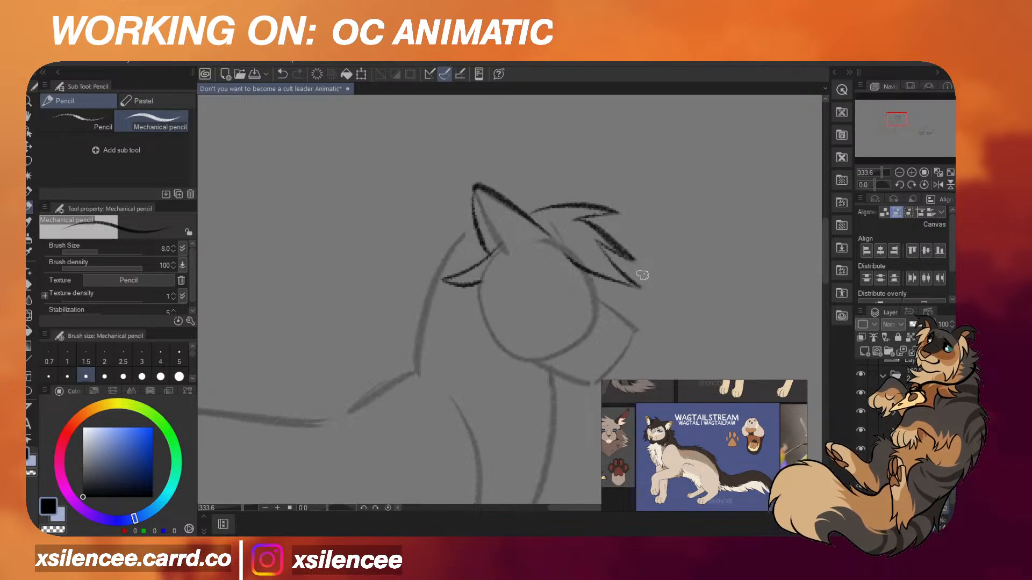
pyautogui.scroll(-2, 646, 274)
pyautogui.scroll(4, 591, 311)
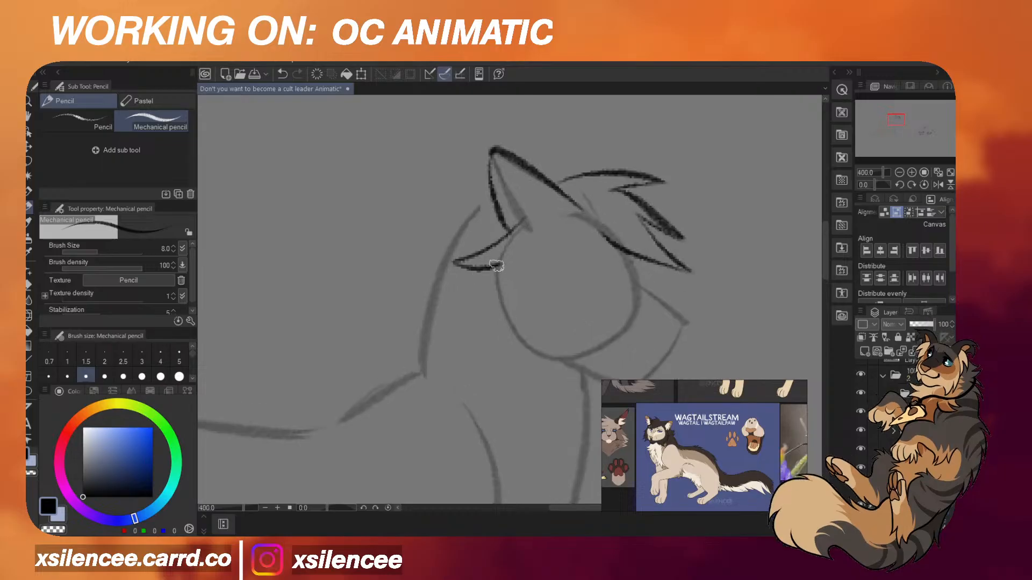
# Draw a second, downward-pointing cheek fur tuft below the first one, redoing its strokes to refine the shape.
pyautogui.hotkey('ctrl', 'z')
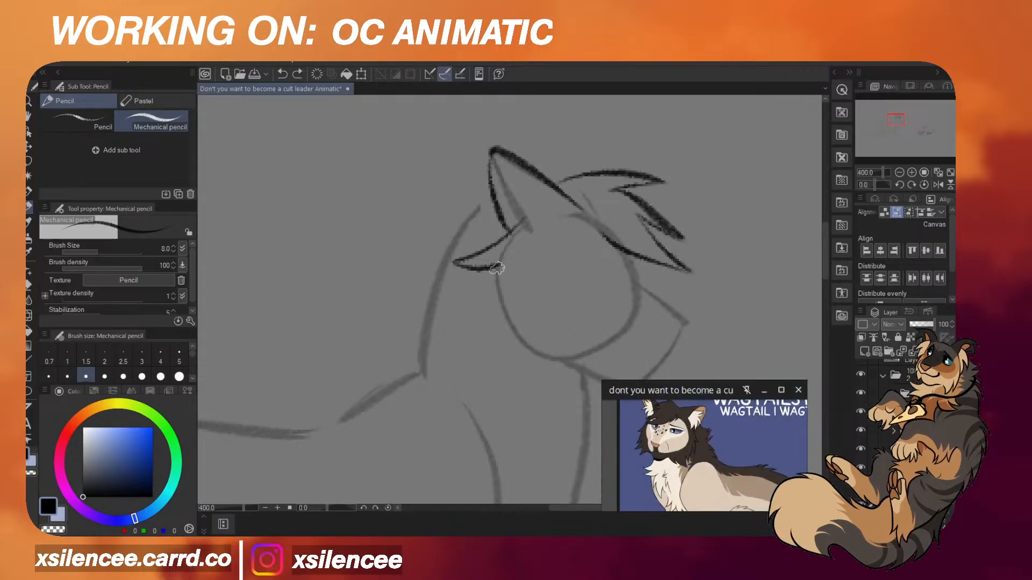
pyautogui.click(204, 517)
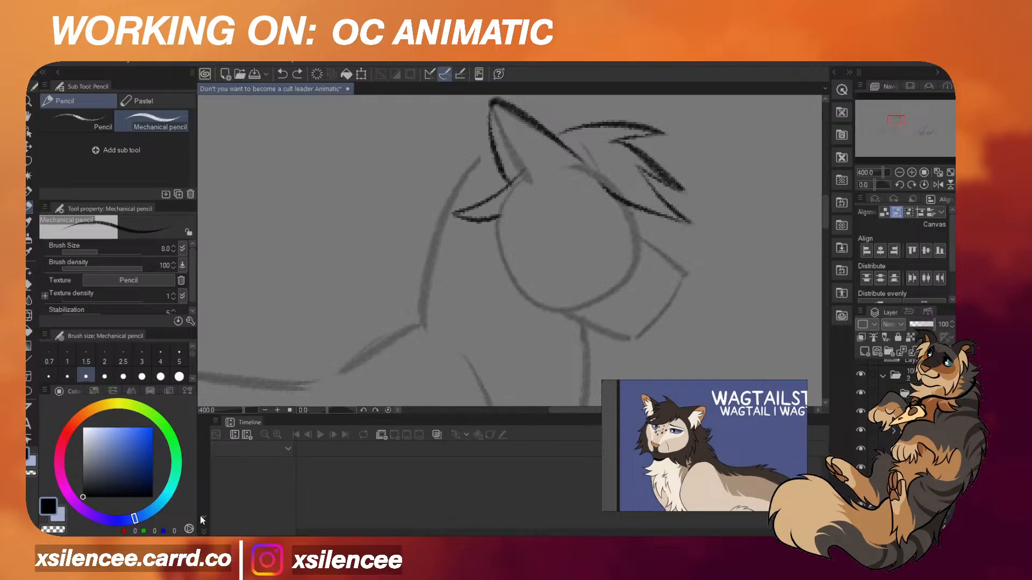
pyautogui.click(203, 519)
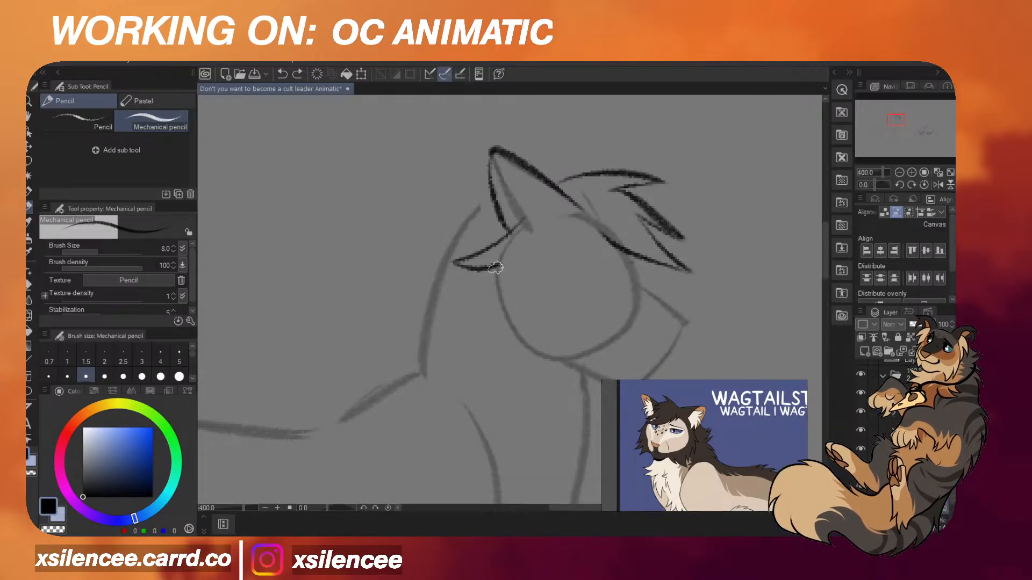
pyautogui.moveTo(497, 267)
pyautogui.mouseDown()
pyautogui.moveTo(468, 330)
pyautogui.moveTo(461, 326)
pyautogui.moveTo(478, 279)
pyautogui.moveTo(500, 300)
pyautogui.moveTo(467, 317)
pyautogui.moveTo(499, 309)
pyautogui.moveTo(491, 370)
pyautogui.mouseUp()
pyautogui.hotkey('ctrl', 'z')
pyautogui.hotkey('ctrl', 'z')
pyautogui.hotkey('ctrl', 'z')
pyautogui.hotkey('ctrl', 'z')
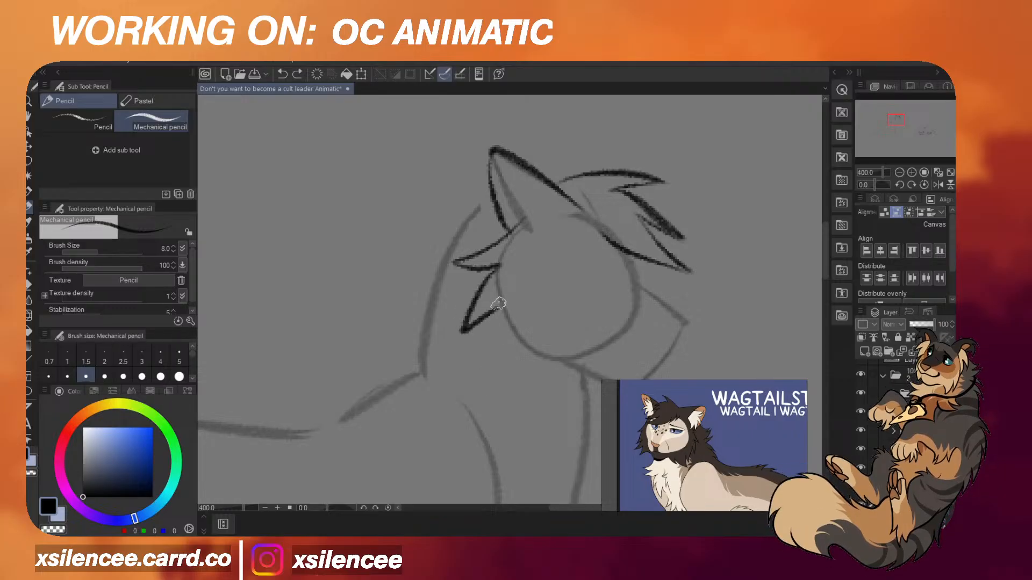
# Draw the remaining jagged cheek fur tufts along the lower edge of the head toward the jaw.
pyautogui.moveTo(497, 310)
pyautogui.mouseDown()
pyautogui.moveTo(470, 365)
pyautogui.moveTo(510, 333)
pyautogui.moveTo(540, 351)
pyautogui.moveTo(548, 420)
pyautogui.mouseUp()
pyautogui.hotkey('ctrl', 'z')
pyautogui.moveTo(531, 357)
pyautogui.mouseDown()
pyautogui.moveTo(532, 369)
pyautogui.moveTo(575, 377)
pyautogui.mouseUp()
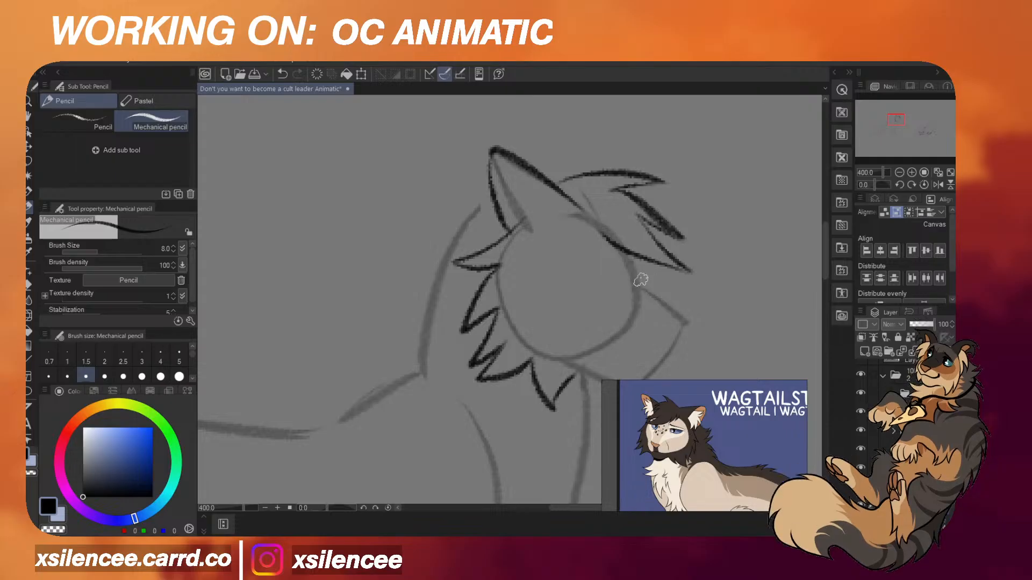
# Draw the muzzle's bridge, its front edge and a short mouth line over the sketch, redoing strokes to refine the shape.
pyautogui.scroll(-2, 622, 276)
pyautogui.scroll(1, 596, 325)
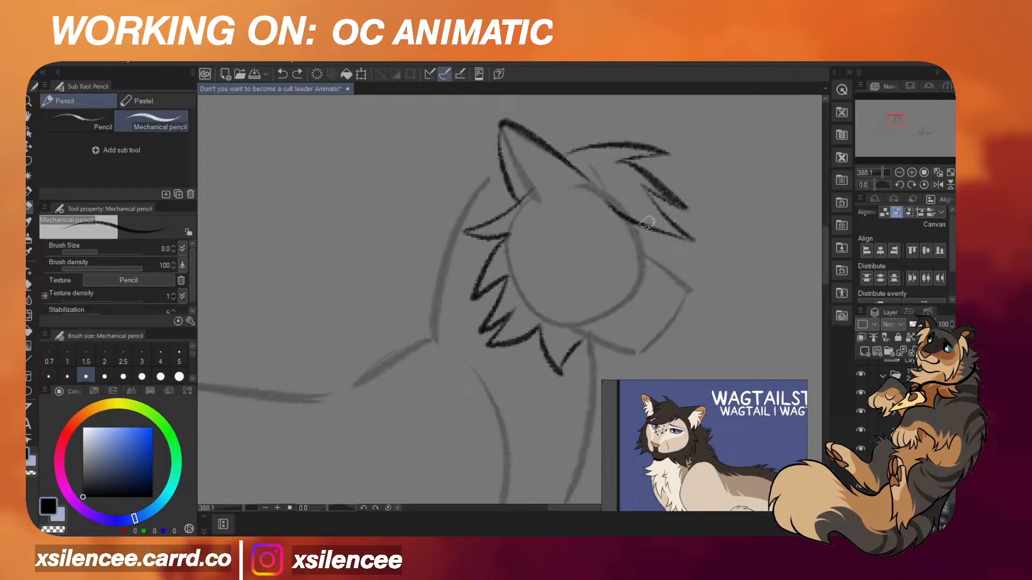
pyautogui.moveTo(691, 283); pyautogui.dragTo(693, 286)
pyautogui.moveTo(693, 286)
pyautogui.mouseDown()
pyautogui.moveTo(669, 341)
pyautogui.moveTo(674, 327)
pyautogui.mouseUp()
pyautogui.hotkey('ctrl', 'z')
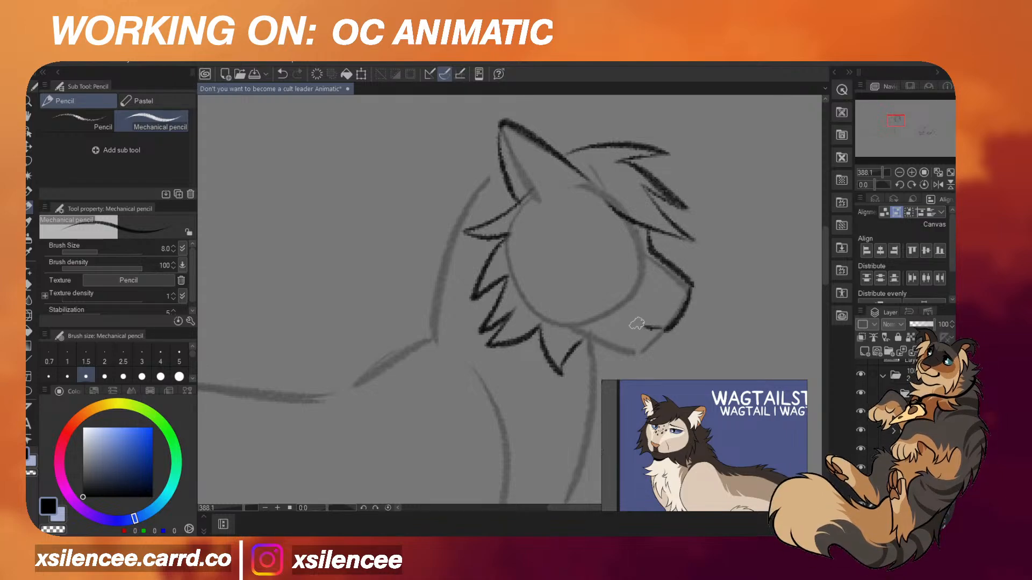
pyautogui.hotkey('ctrl', 'z')
pyautogui.moveTo(693, 285); pyautogui.dragTo(678, 320)
pyautogui.scroll(-5, 618, 258)
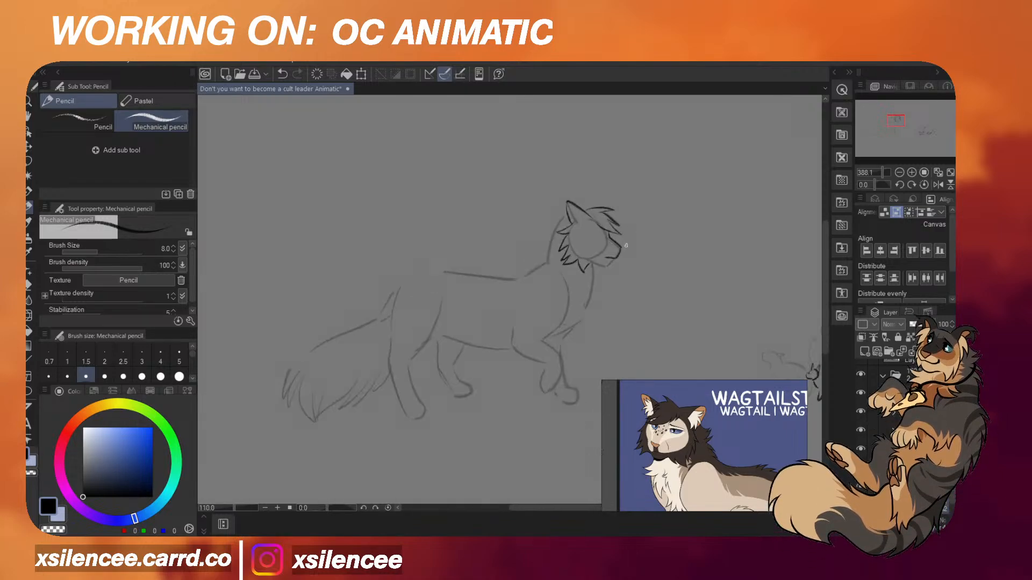
pyautogui.scroll(5, 628, 245)
pyautogui.hotkey('ctrl', 'z')
pyautogui.moveTo(594, 251); pyautogui.dragTo(568, 250)
# Scale the head line art down slightly with a Scale/Rotate transformation over the rough head sketch.
pyautogui.scroll(-3, 593, 262)
pyautogui.hotkey('ctrl', 't')
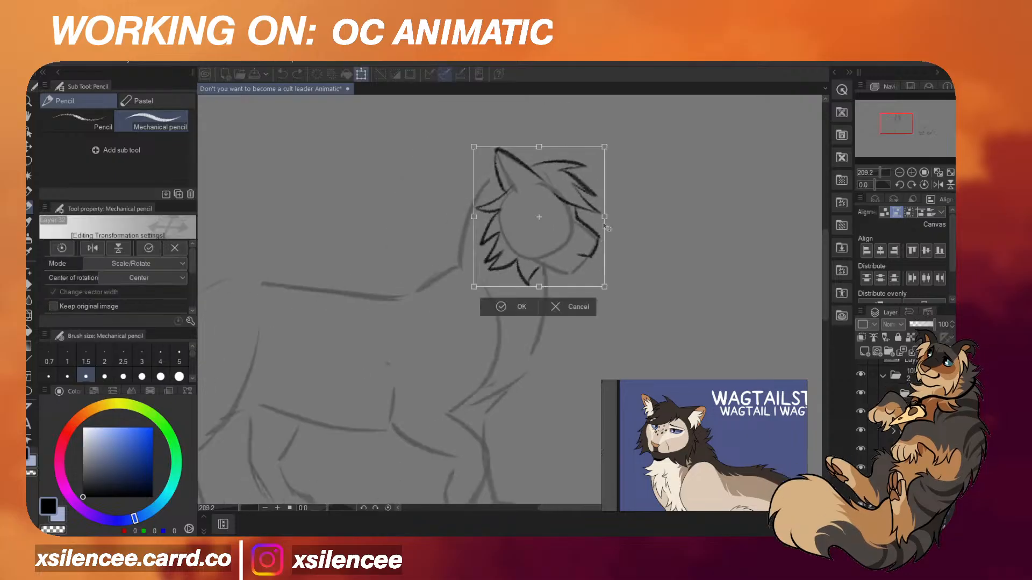
pyautogui.press('Return')
pyautogui.scroll(1, 578, 249)
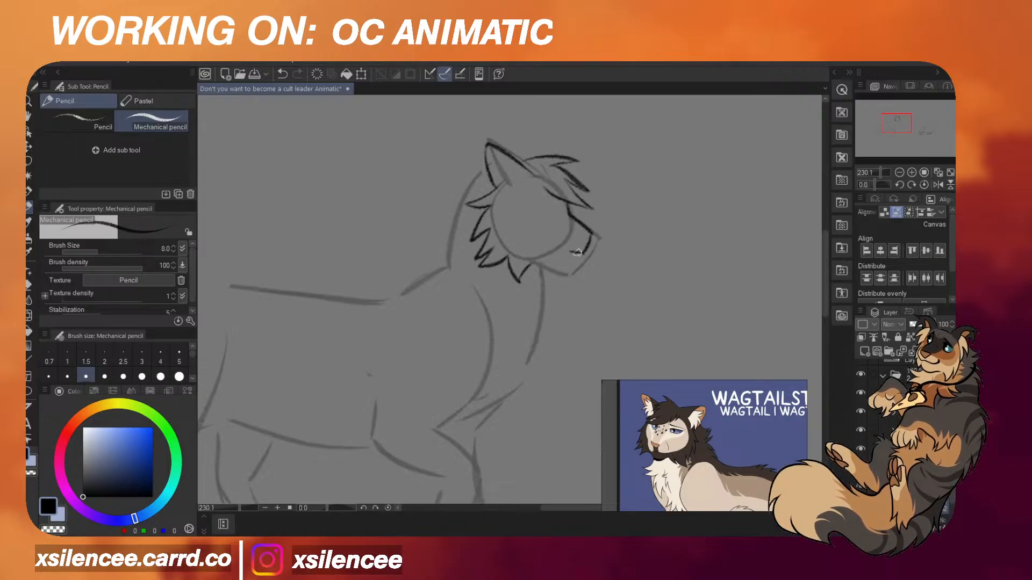
# Draw the rounded chin and lower jaw from the mouth back toward the cheek fur, redoing the curve.
pyautogui.scroll(3, 578, 253)
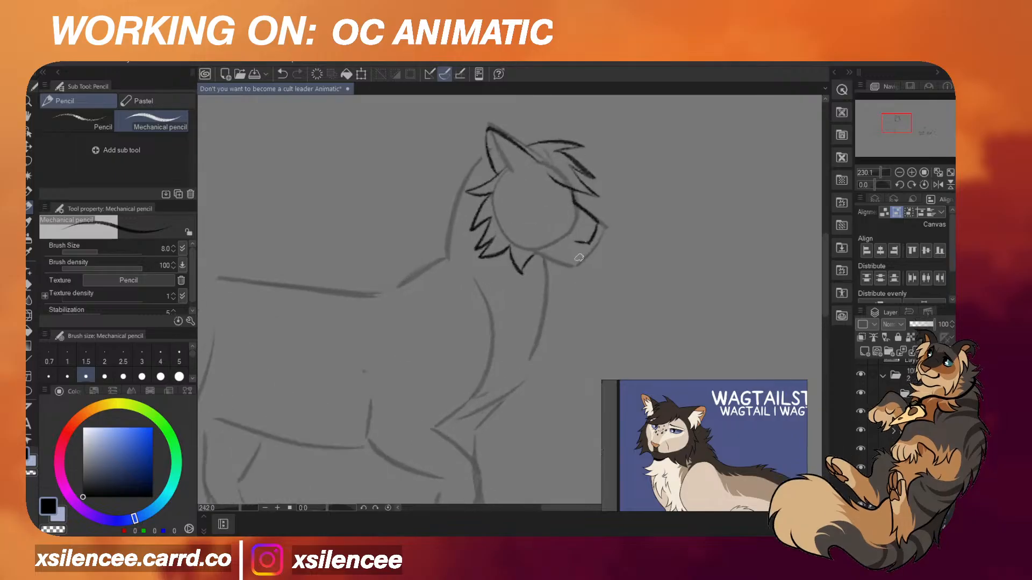
pyautogui.scroll(2, 582, 245)
pyautogui.scroll(5, 582, 245)
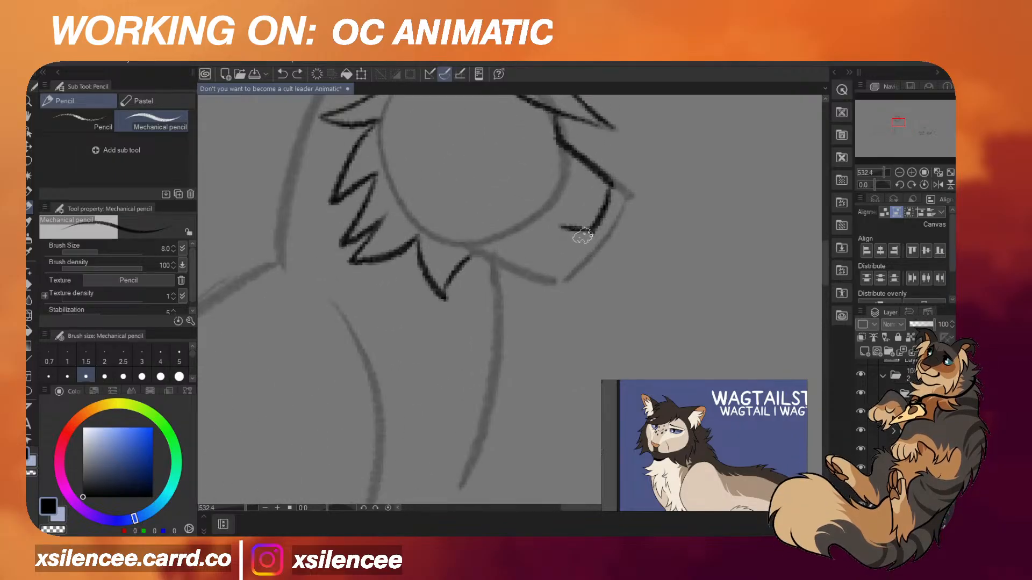
pyautogui.moveTo(575, 264); pyautogui.dragTo(521, 269)
pyautogui.hotkey('ctrl', 'z')
pyautogui.moveTo(577, 242)
pyautogui.mouseDown()
pyautogui.moveTo(570, 268)
pyautogui.moveTo(486, 247)
pyautogui.mouseUp()
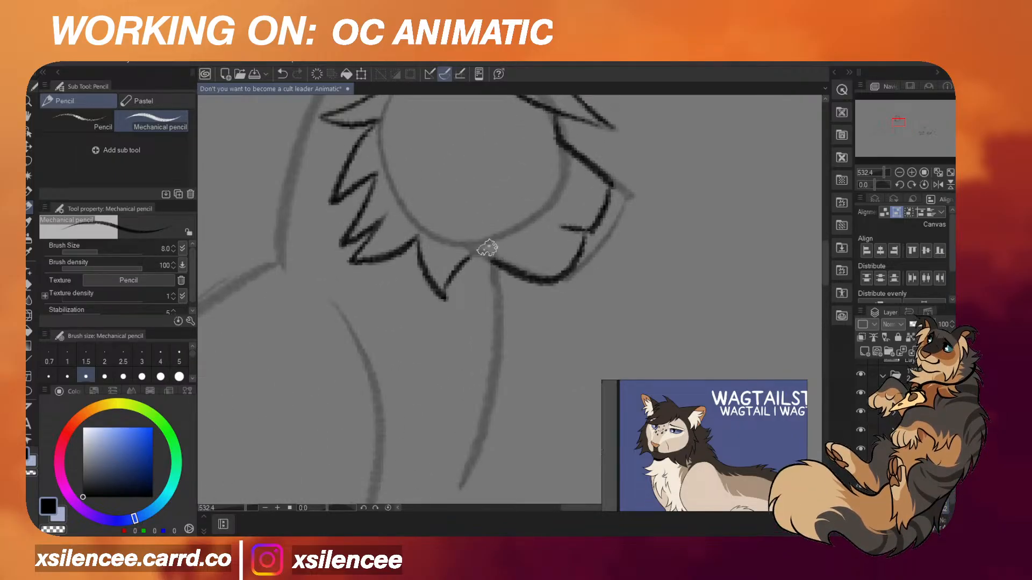
pyautogui.hotkey('ctrl', 'z')
pyautogui.moveTo(577, 239)
pyautogui.mouseDown()
pyautogui.moveTo(566, 269)
pyautogui.moveTo(471, 250)
pyautogui.mouseUp()
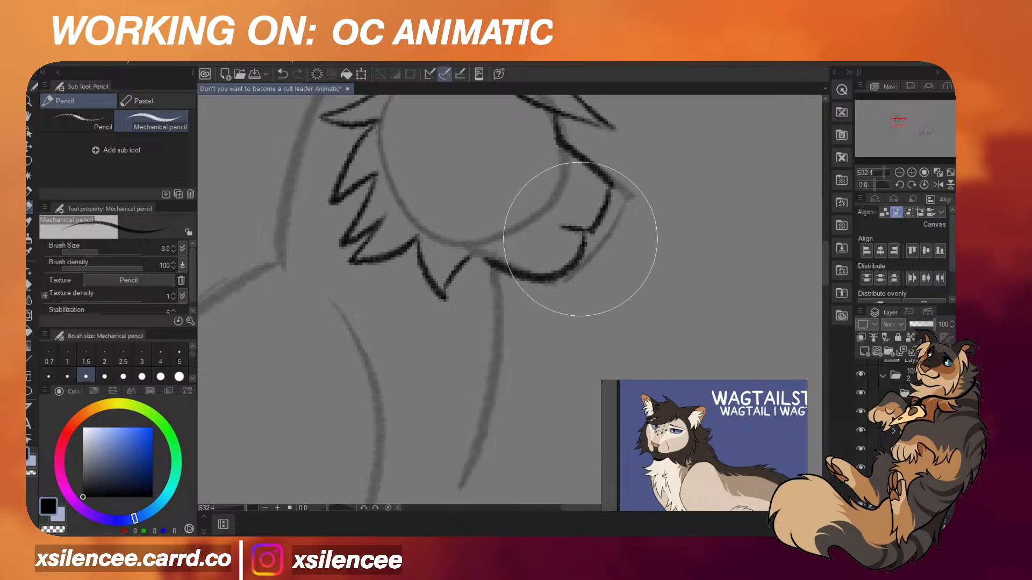
# Redraw the front edge of the muzzle and the mouth line, and outline the nose at the muzzle's tip.
pyautogui.hotkey('ctrl', 'z')
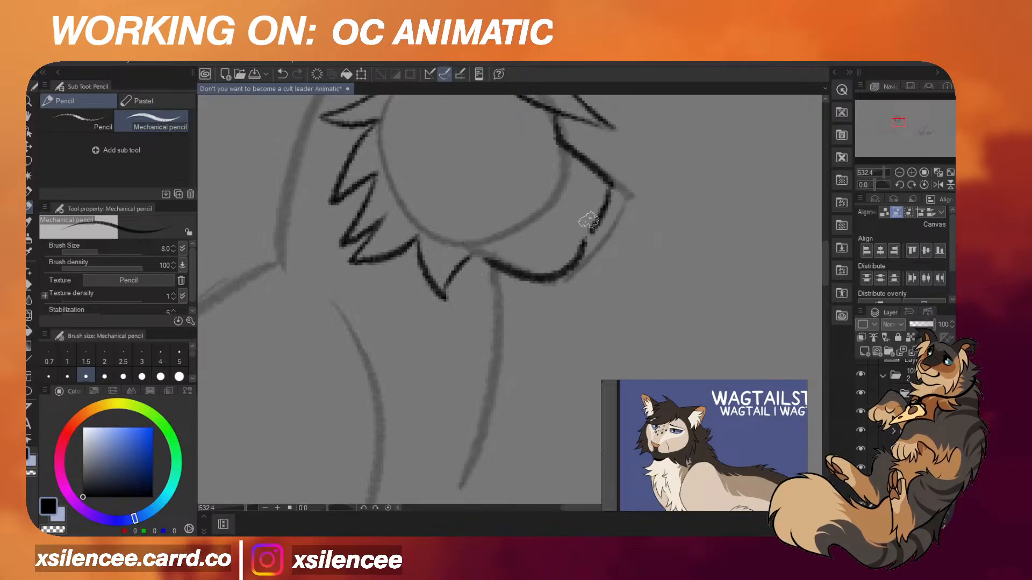
pyautogui.moveTo(593, 232); pyautogui.dragTo(544, 228)
pyautogui.hotkey('ctrl', 'z')
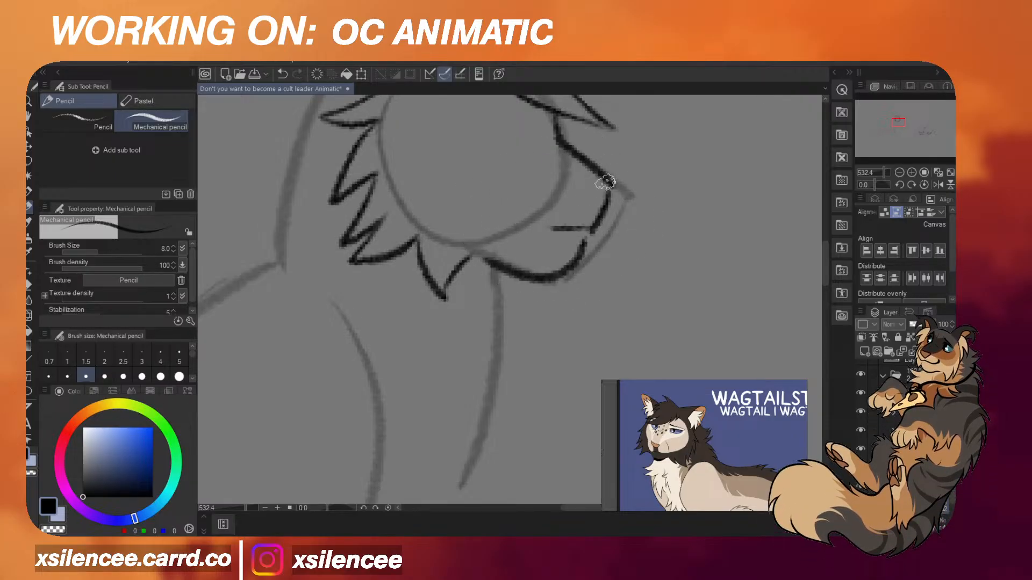
pyautogui.moveTo(606, 184)
pyautogui.mouseDown()
pyautogui.moveTo(592, 229)
pyautogui.moveTo(556, 233)
pyautogui.mouseUp()
pyautogui.hotkey('ctrl', 'z')
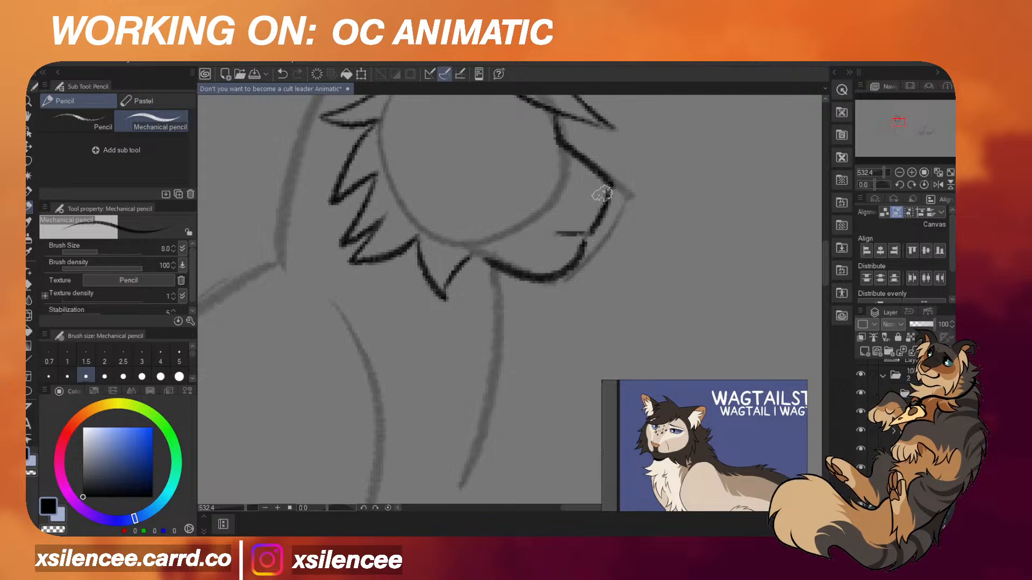
pyautogui.moveTo(611, 185)
pyautogui.mouseDown()
pyautogui.moveTo(589, 182)
pyautogui.moveTo(591, 232)
pyautogui.mouseUp()
# Shrink the head line art a little more with a Scale/Rotate transformation to suit the body's proportions.
pyautogui.scroll(-8, 592, 237)
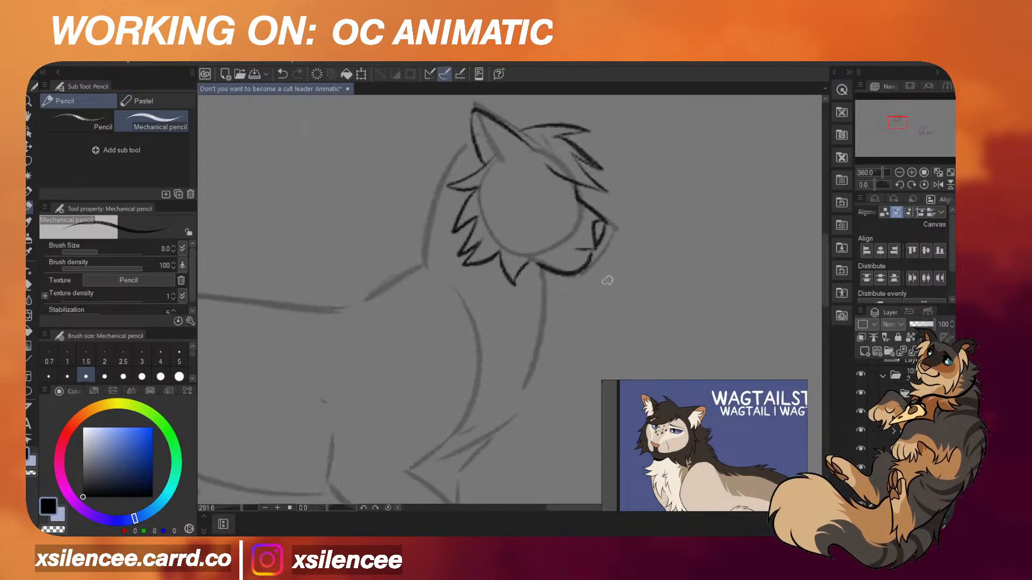
pyautogui.scroll(4, 592, 234)
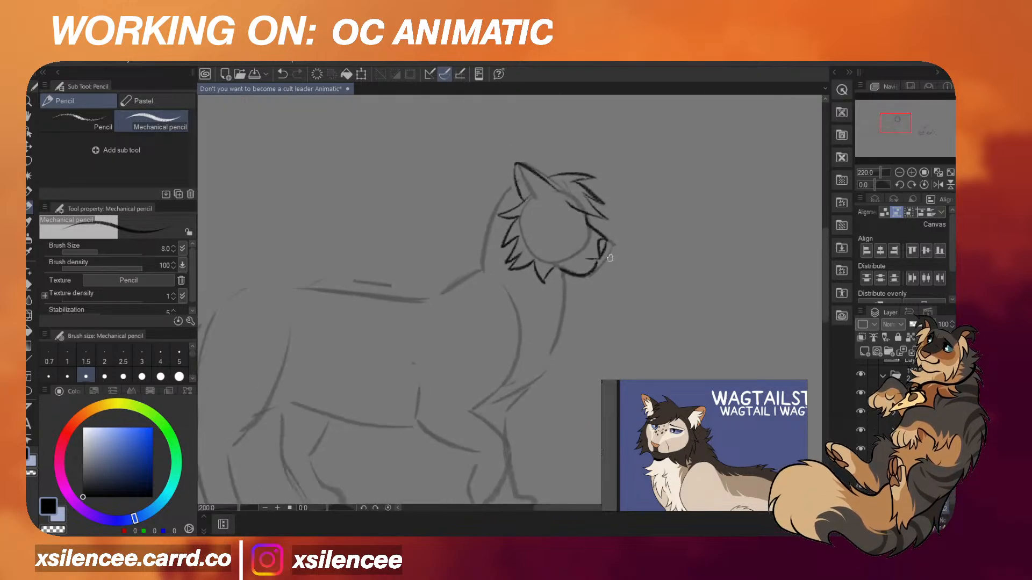
pyautogui.scroll(-5, 575, 214)
pyautogui.hotkey('ctrl', 't')
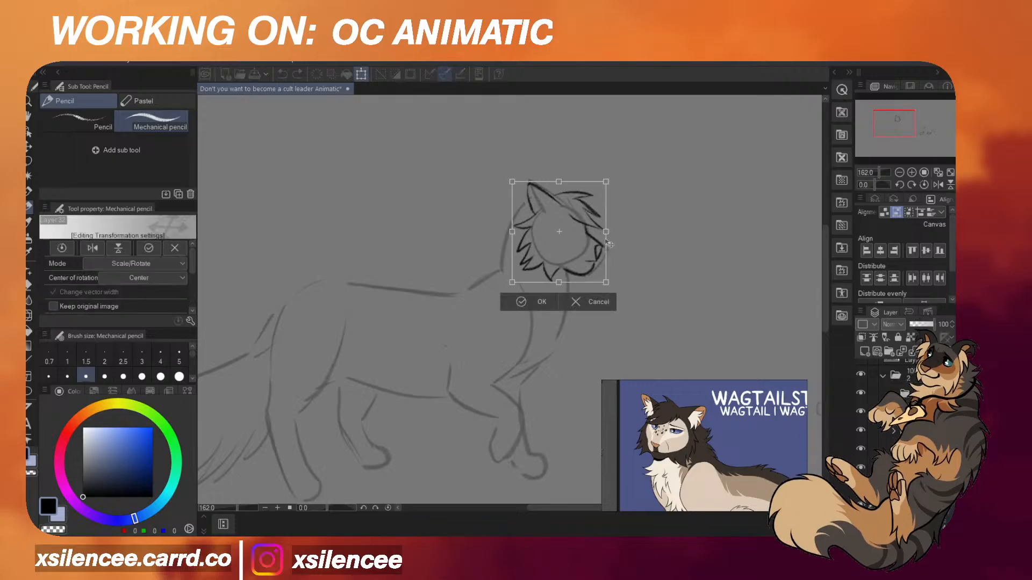
pyautogui.press('Return')
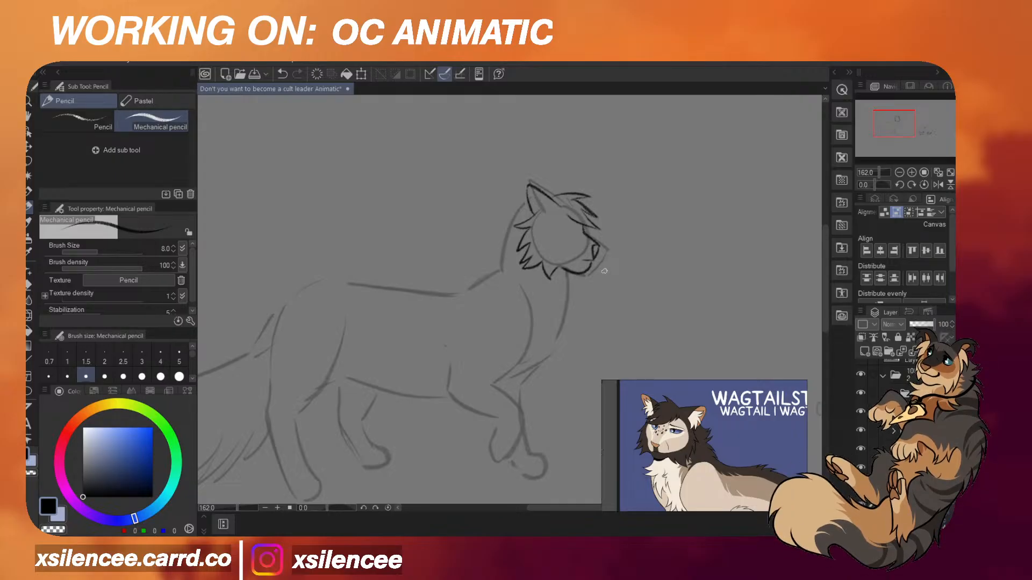
# Draw the inner ear line inside the ear, redoing the stroke to refine it.
pyautogui.scroll(4, 537, 183)
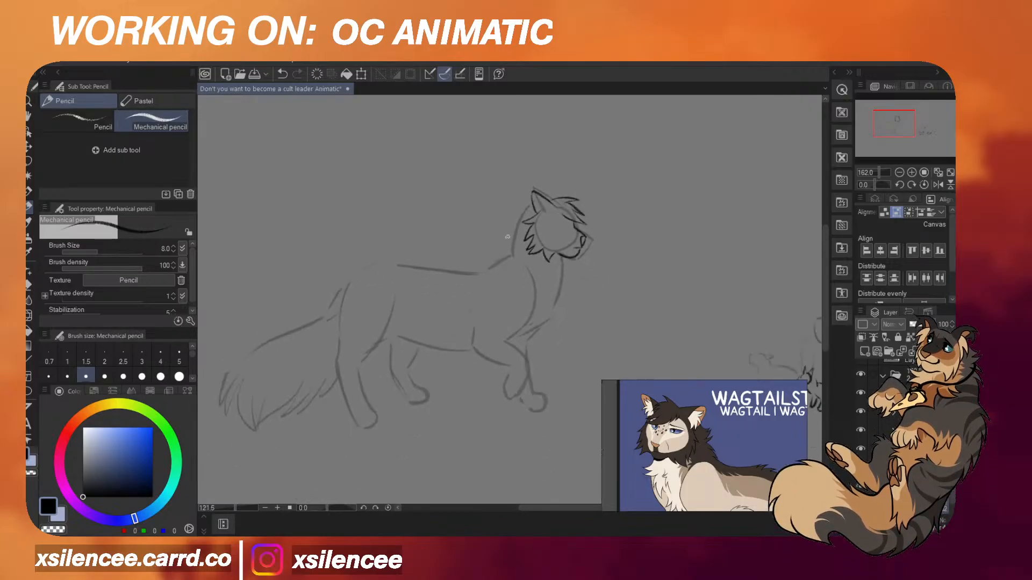
pyautogui.hotkey('ctrl', 'z')
pyautogui.moveTo(544, 175)
pyautogui.mouseDown()
pyautogui.moveTo(576, 205)
pyautogui.moveTo(567, 216)
pyautogui.mouseUp()
pyautogui.hotkey('ctrl', 'z')
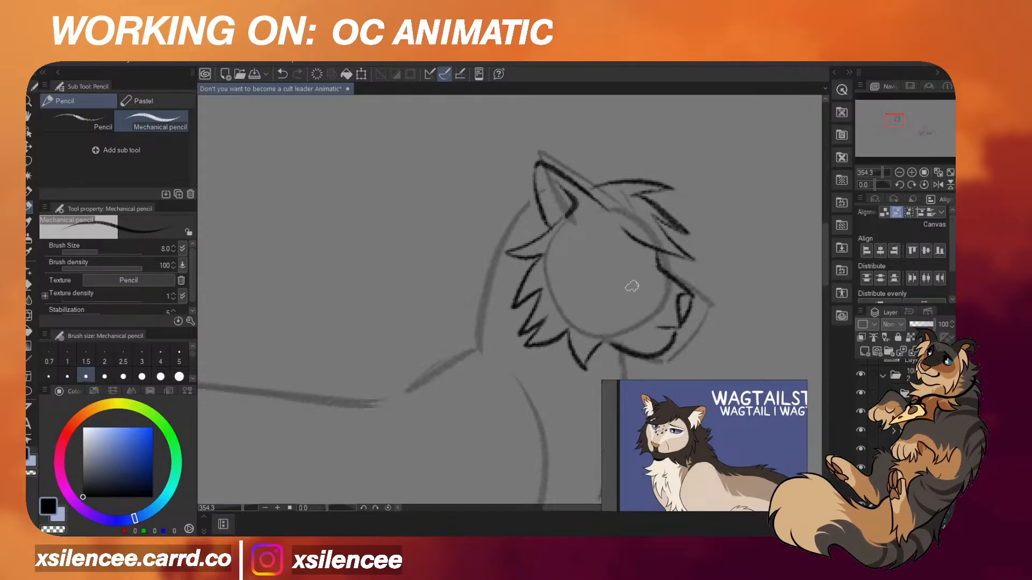
# Draw jagged fur tufts down the back of the neck from behind the ear to the shoulders.
pyautogui.scroll(-1, 628, 281)
pyautogui.scroll(2, 540, 199)
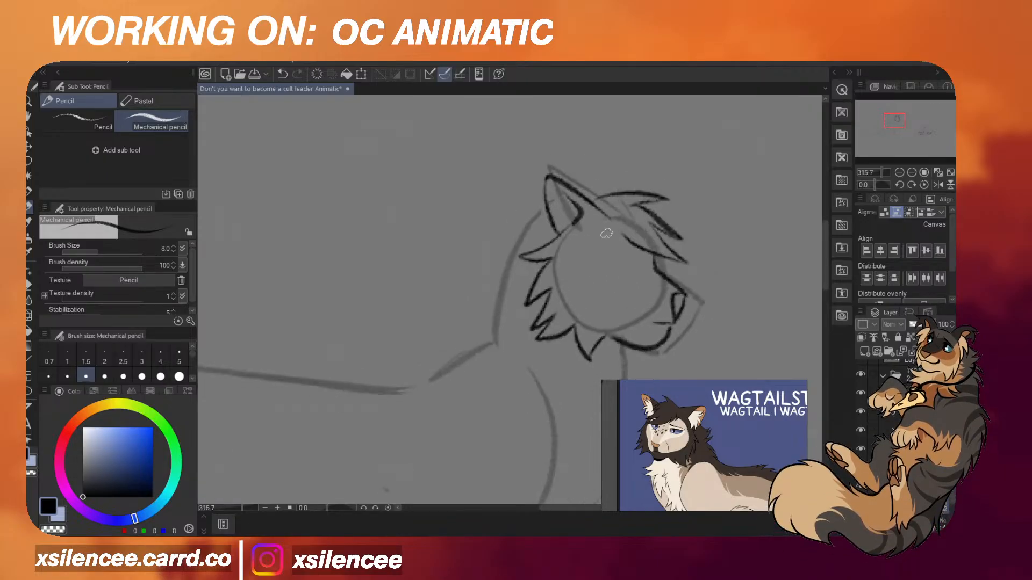
pyautogui.moveTo(539, 202)
pyautogui.mouseDown()
pyautogui.moveTo(492, 193)
pyautogui.moveTo(515, 228)
pyautogui.mouseUp()
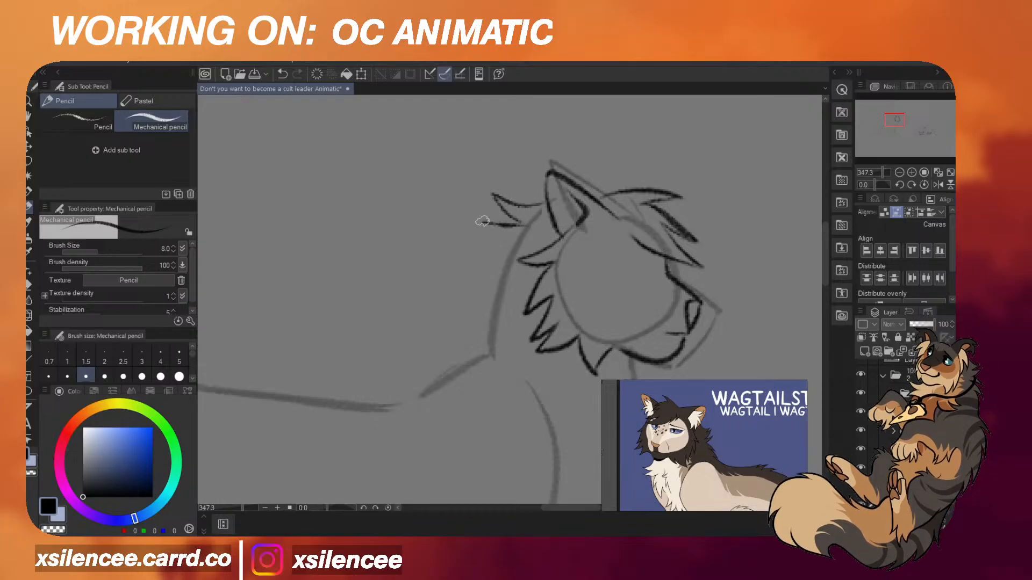
pyautogui.moveTo(520, 216)
pyautogui.mouseDown()
pyautogui.moveTo(487, 321)
pyautogui.moveTo(493, 354)
pyautogui.mouseUp()
# Draw jagged chest fur along the front of the neck from the chin down to the top of the foreleg.
pyautogui.scroll(-3, 617, 300)
pyautogui.scroll(2, 617, 300)
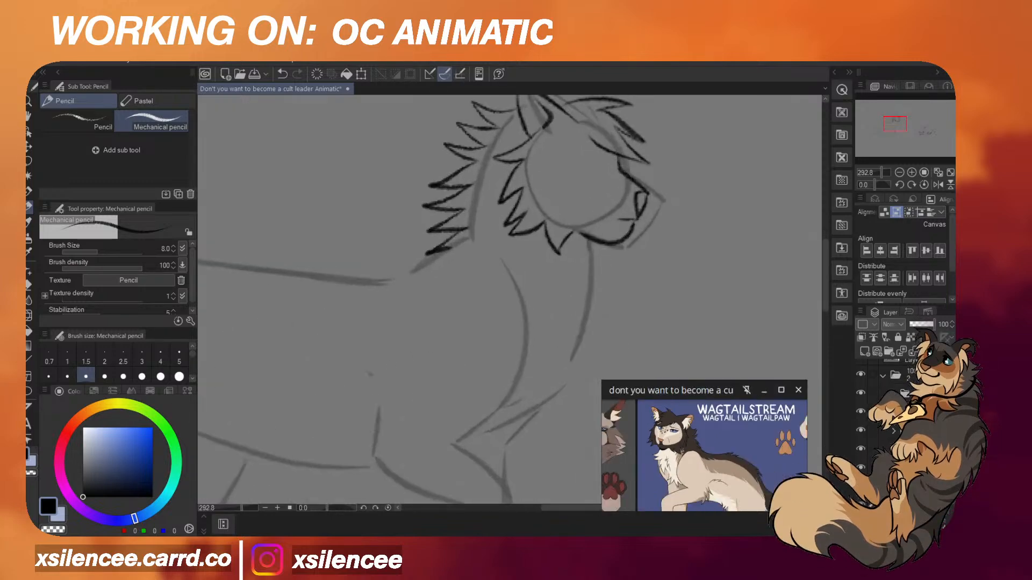
pyautogui.moveTo(591, 245)
pyautogui.mouseDown()
pyautogui.moveTo(612, 279)
pyautogui.moveTo(581, 272)
pyautogui.moveTo(598, 304)
pyautogui.moveTo(596, 374)
pyautogui.moveTo(564, 413)
pyautogui.moveTo(565, 369)
pyautogui.moveTo(569, 397)
pyautogui.moveTo(535, 408)
pyautogui.moveTo(534, 380)
pyautogui.moveTo(517, 436)
pyautogui.moveTo(521, 385)
pyautogui.moveTo(486, 453)
pyautogui.mouseUp()
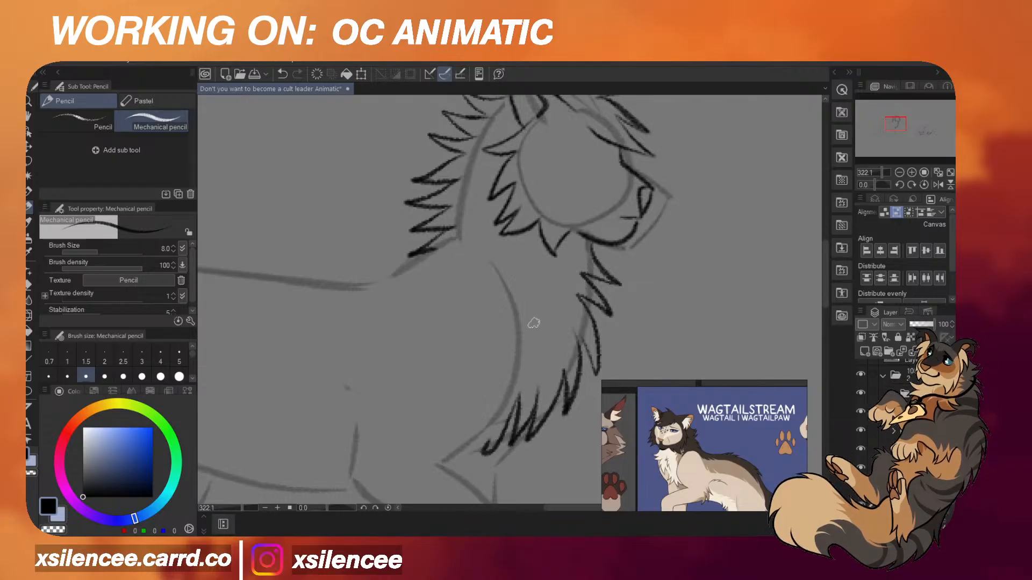
# Trace the long shoulder curve from the neck down behind the chest fur to the top of the foreleg.
pyautogui.moveTo(488, 258)
pyautogui.mouseDown()
pyautogui.moveTo(525, 368)
pyautogui.moveTo(445, 429)
pyautogui.mouseUp()
pyautogui.hotkey('ctrl', 'z')
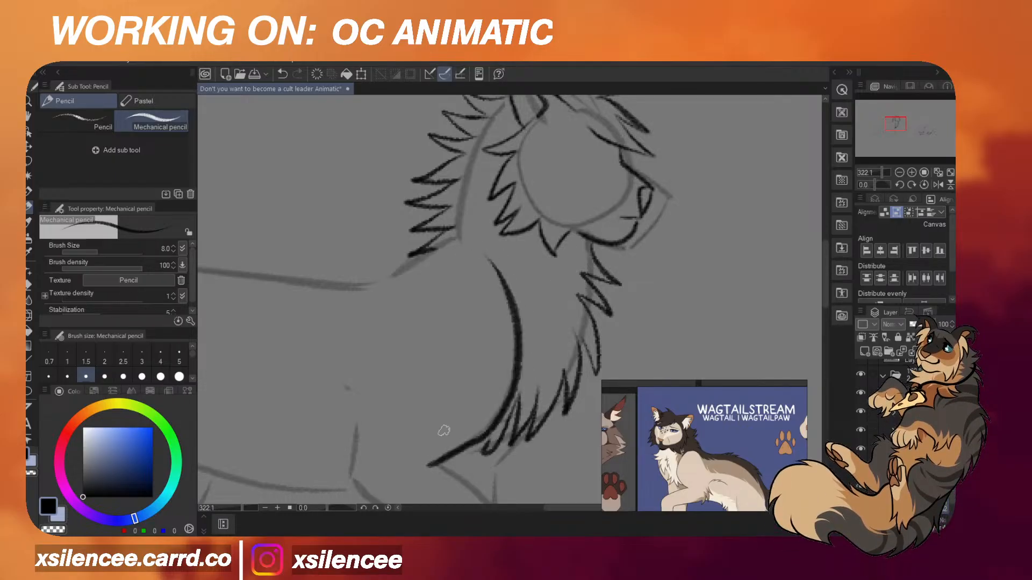
pyautogui.scroll(-3, 560, 306)
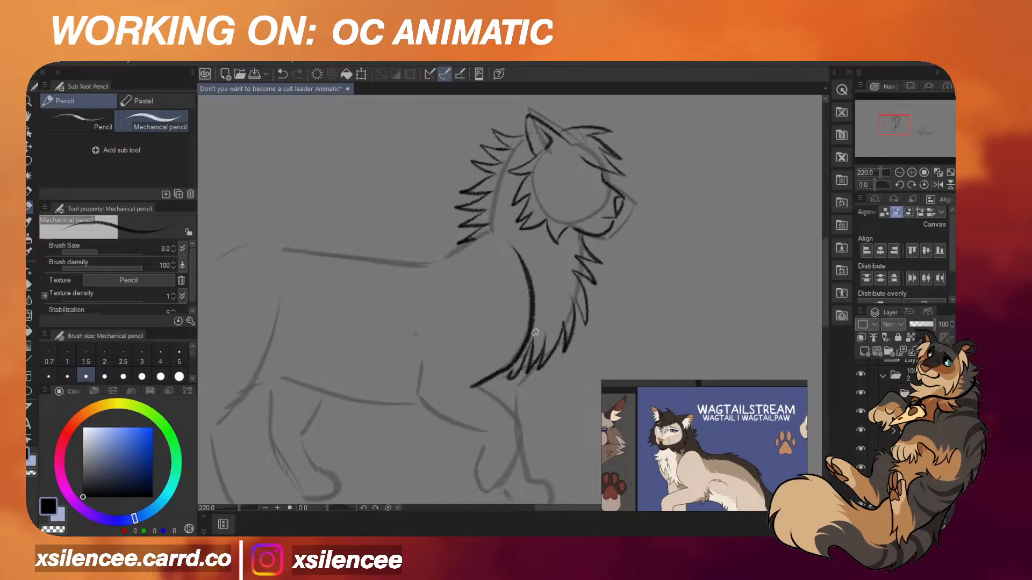
pyautogui.scroll(-1, 540, 369)
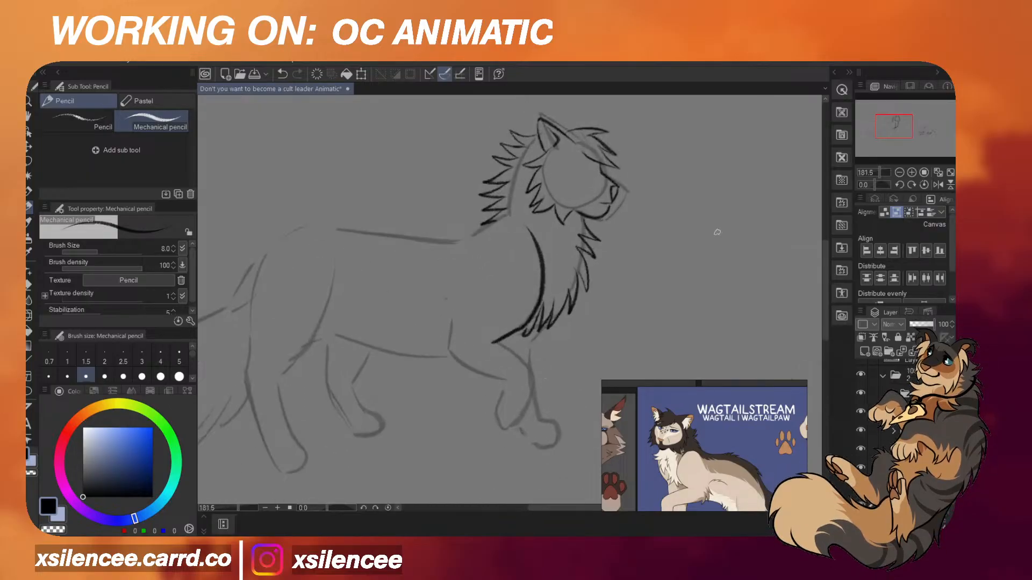
# Trace the front edge of the bent near foreleg from the chest over the joint down to the paw.
pyautogui.moveTo(824, 253); pyautogui.dragTo(824, 265)
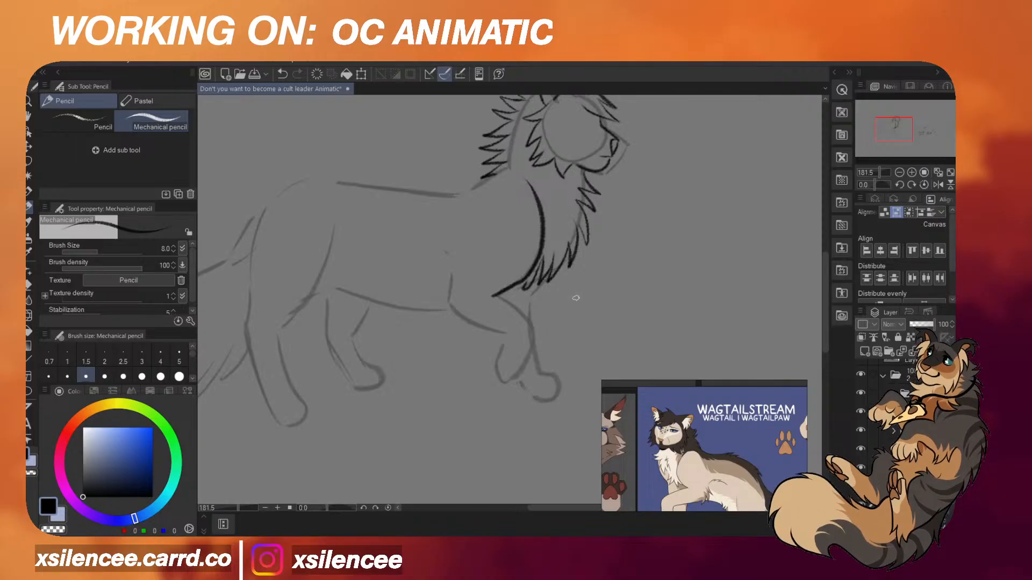
pyautogui.scroll(3, 577, 294)
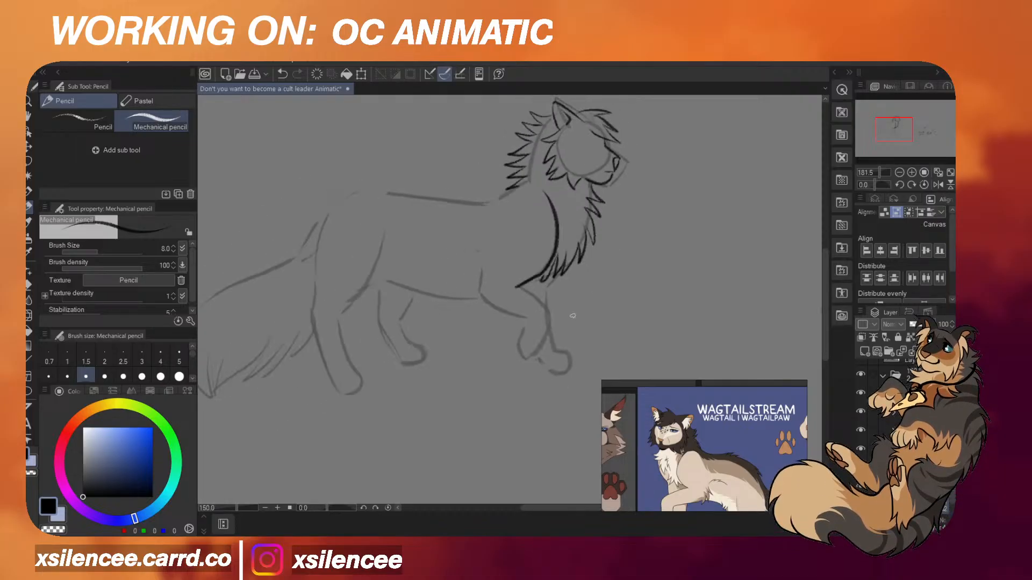
pyautogui.hotkey('ctrl', 'z')
pyautogui.moveTo(495, 271); pyautogui.dragTo(550, 316)
pyautogui.hotkey('ctrl', 'z')
pyautogui.moveTo(495, 269)
pyautogui.mouseDown()
pyautogui.moveTo(540, 296)
pyautogui.moveTo(550, 319)
pyautogui.moveTo(524, 387)
pyautogui.mouseUp()
pyautogui.hotkey('ctrl', 'z')
# Draw the near foreleg's paw and its rear edge back up toward the elbow, redoing strokes as needed.
pyautogui.moveTo(550, 319)
pyautogui.mouseDown()
pyautogui.moveTo(511, 384)
pyautogui.moveTo(491, 371)
pyautogui.moveTo(503, 334)
pyautogui.mouseUp()
pyautogui.hotkey('ctrl', 'z')
pyautogui.hotkey('ctrl', 'z')
pyautogui.hotkey('ctrl', 'z')
pyautogui.hotkey('ctrl', 'z')
pyautogui.moveTo(493, 375)
pyautogui.mouseDown()
pyautogui.moveTo(506, 326)
pyautogui.moveTo(453, 306)
pyautogui.mouseUp()
pyautogui.hotkey('ctrl', 'z')
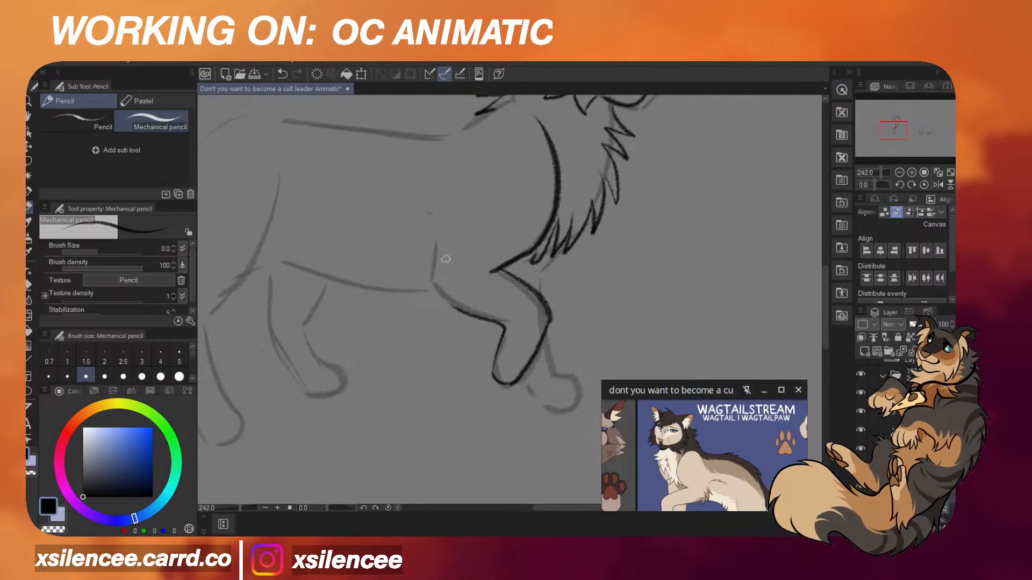
# Add pointed fur tufts at the elbow where the near foreleg meets the belly.
pyautogui.moveTo(436, 243)
pyautogui.mouseDown()
pyautogui.moveTo(403, 274)
pyautogui.moveTo(432, 272)
pyautogui.mouseUp()
pyautogui.hotkey('ctrl', 'z')
pyautogui.moveTo(432, 273); pyautogui.dragTo(397, 289)
pyautogui.moveTo(397, 289)
pyautogui.mouseDown()
pyautogui.moveTo(423, 275)
pyautogui.moveTo(433, 313)
pyautogui.moveTo(448, 304)
pyautogui.moveTo(492, 368)
pyautogui.mouseUp()
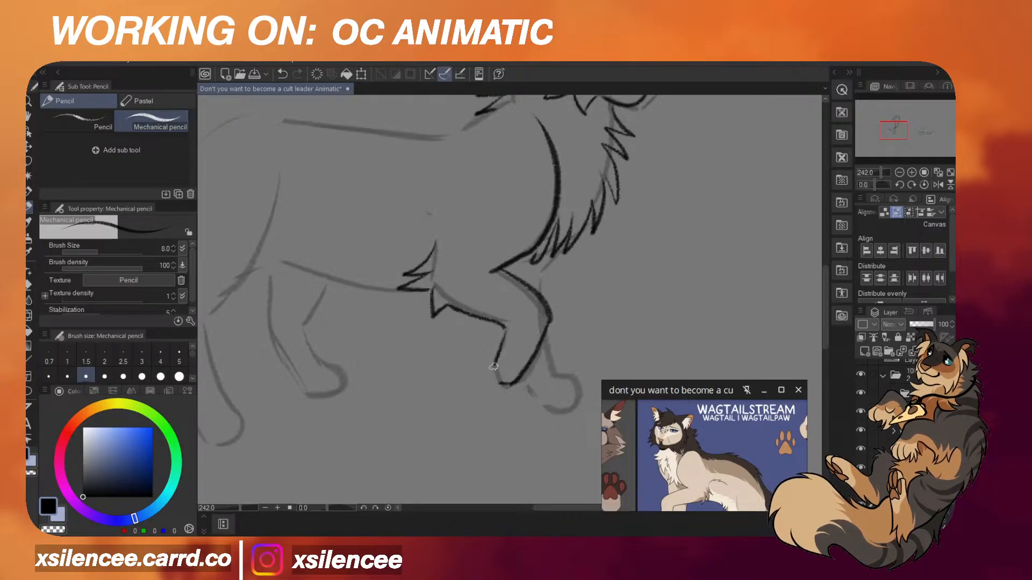
# Redraw the rear edge of the near foreleg's lower section down to the paw.
pyautogui.hotkey('ctrl', 'z')
pyautogui.moveTo(505, 328)
pyautogui.mouseDown()
pyautogui.moveTo(492, 362)
pyautogui.moveTo(506, 388)
pyautogui.moveTo(494, 367)
pyautogui.mouseUp()
pyautogui.hotkey('ctrl', 'z')
pyautogui.hotkey('ctrl', 'z')
pyautogui.hotkey('ctrl', 'z')
# Draw the far foreleg and its paw behind the near leg, redoing the strokes over the sketch.
pyautogui.moveTo(564, 242)
pyautogui.mouseDown()
pyautogui.moveTo(541, 276)
pyautogui.moveTo(548, 373)
pyautogui.mouseUp()
pyautogui.hotkey('ctrl', 'z')
pyautogui.hotkey('ctrl', 'z')
pyautogui.moveTo(544, 332)
pyautogui.mouseDown()
pyautogui.moveTo(553, 381)
pyautogui.moveTo(547, 370)
pyautogui.moveTo(570, 397)
pyautogui.moveTo(539, 404)
pyautogui.moveTo(519, 377)
pyautogui.moveTo(549, 385)
pyautogui.moveTo(558, 409)
pyautogui.mouseUp()
pyautogui.hotkey('ctrl', 'z')
pyautogui.hotkey('ctrl', 'z')
pyautogui.hotkey('ctrl', 'z')
pyautogui.hotkey('ctrl', 'z')
pyautogui.moveTo(544, 331)
pyautogui.mouseDown()
pyautogui.moveTo(550, 370)
pyautogui.moveTo(564, 380)
pyautogui.moveTo(553, 409)
pyautogui.moveTo(525, 394)
pyautogui.moveTo(554, 409)
pyautogui.mouseUp()
pyautogui.scroll(-1, 617, 348)
pyautogui.scroll(-1, 617, 348)
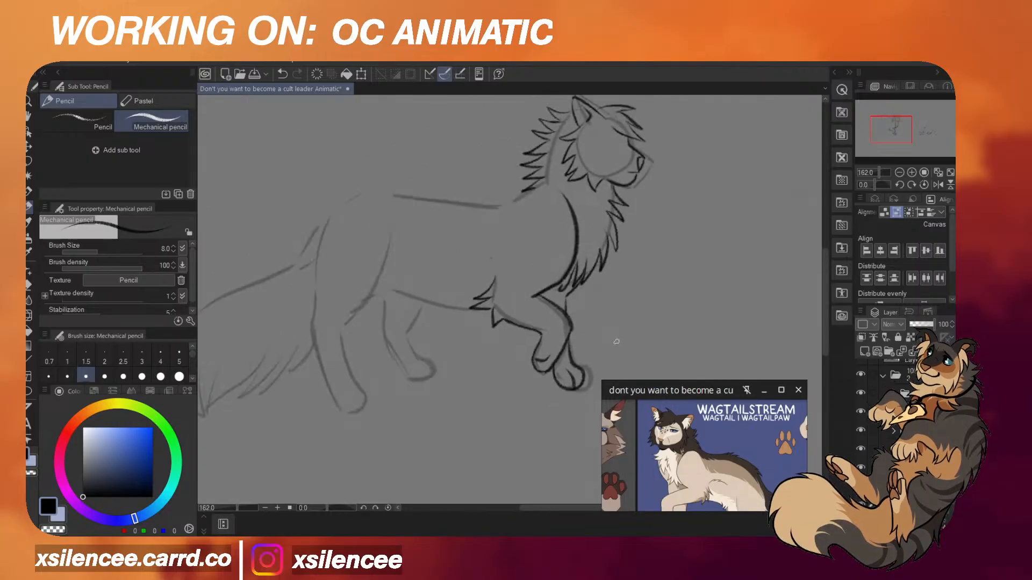
pyautogui.scroll(-1, 616, 342)
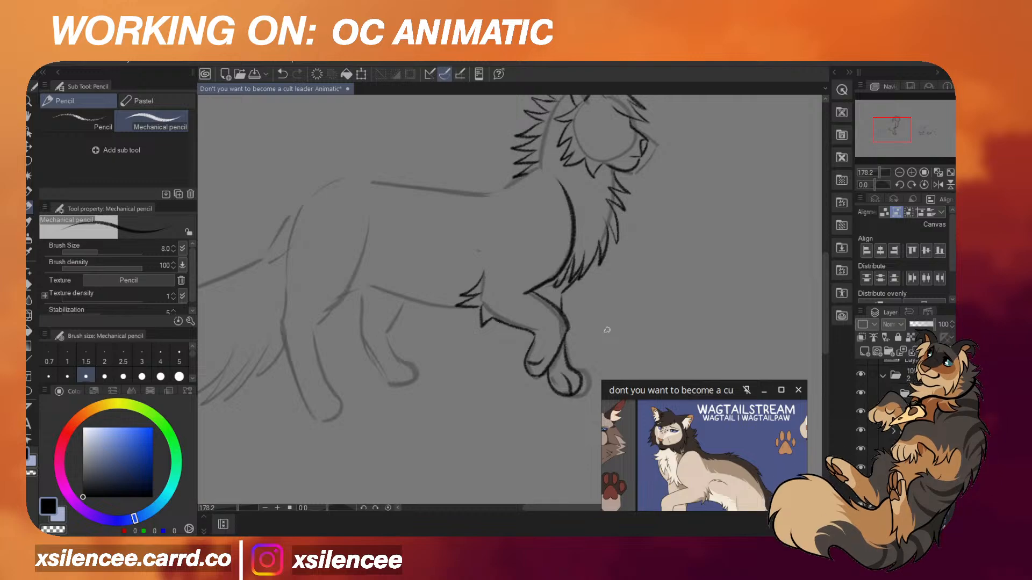
# Mirror the canvas view horizontally and trace a line from the neck fur down to the start of the back.
pyautogui.scroll(-1, 608, 330)
pyautogui.scroll(1, 599, 309)
pyautogui.scroll(-2, 610, 279)
pyautogui.scroll(1, 623, 157)
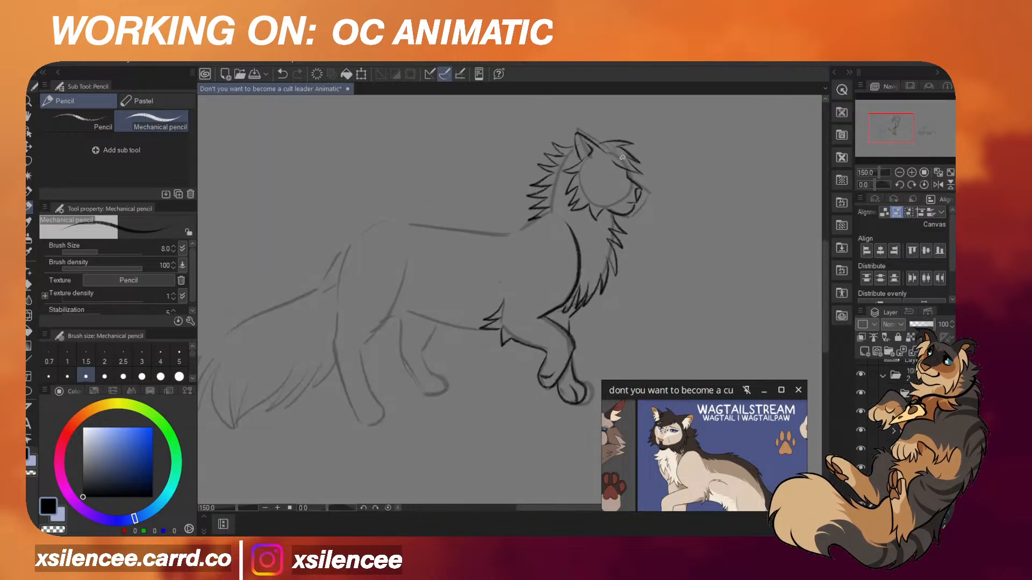
pyautogui.press('h')
pyautogui.scroll(4, 524, 185)
pyautogui.moveTo(453, 235)
pyautogui.mouseDown()
pyautogui.moveTo(468, 232)
pyautogui.moveTo(505, 264)
pyautogui.mouseUp()
pyautogui.hotkey('ctrl', 'z')
pyautogui.hotkey('ctrl', 'z')
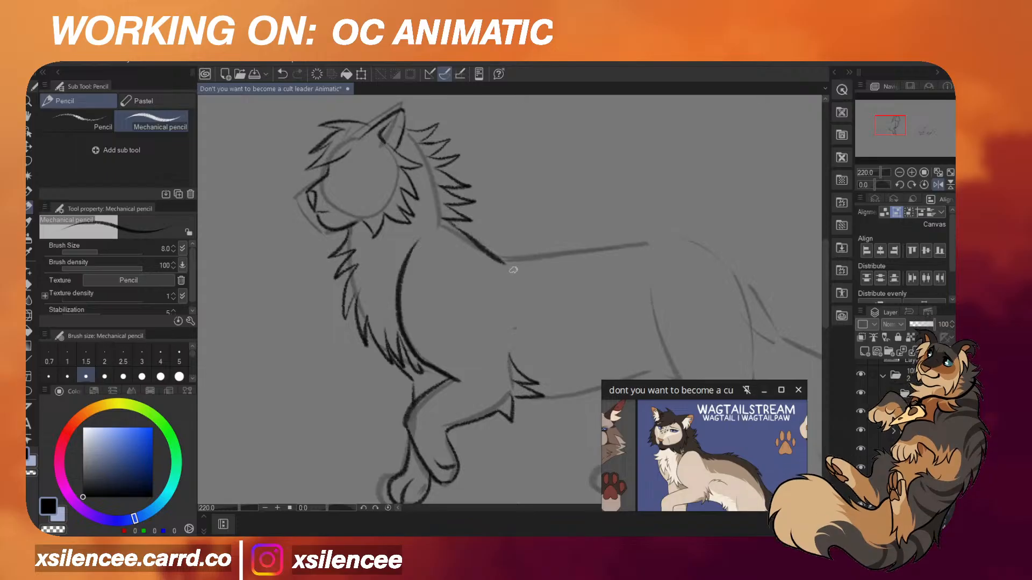
# Redraw the shoulder line and continue it along the back, adding small fur tufts mid-back and curving over the rump.
pyautogui.hotkey('ctrl', 'z')
pyautogui.hotkey('ctrl', 'z')
pyautogui.moveTo(457, 227)
pyautogui.mouseDown()
pyautogui.moveTo(519, 255)
pyautogui.moveTo(574, 237)
pyautogui.mouseUp()
pyautogui.hotkey('ctrl', 'z')
pyautogui.hotkey('ctrl', 'z')
pyautogui.hotkey('ctrl', 'z')
pyautogui.moveTo(503, 254)
pyautogui.mouseDown()
pyautogui.moveTo(568, 233)
pyautogui.moveTo(588, 244)
pyautogui.moveTo(672, 237)
pyautogui.moveTo(755, 299)
pyautogui.mouseUp()
pyautogui.hotkey('ctrl', 'z')
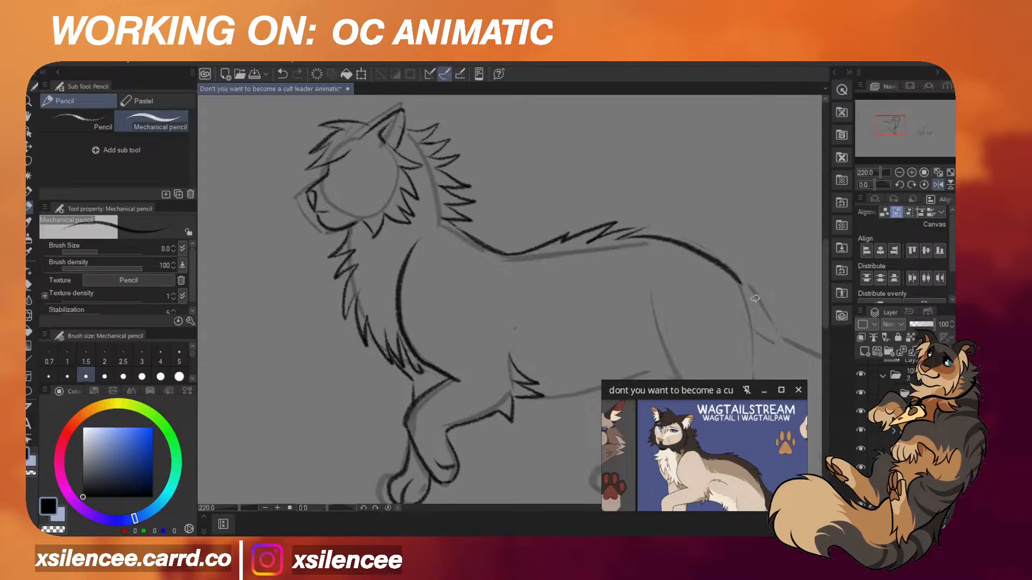
# Draw the belly line from the foreleg's fur to the hind leg, with jagged fur tufts along its front half.
pyautogui.scroll(-5, 715, 193)
pyautogui.scroll(4, 632, 296)
pyautogui.moveTo(554, 319)
pyautogui.mouseDown()
pyautogui.moveTo(599, 327)
pyautogui.moveTo(614, 305)
pyautogui.moveTo(684, 292)
pyautogui.mouseUp()
pyautogui.hotkey('ctrl', 'z')
pyautogui.hotkey('ctrl', 'z')
pyautogui.moveTo(616, 306); pyautogui.dragTo(675, 296)
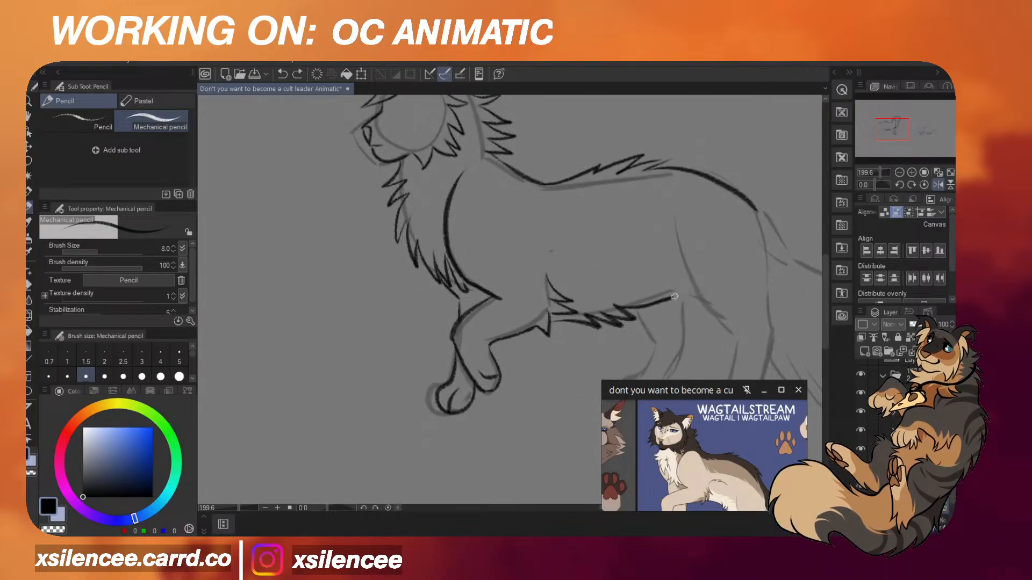
pyautogui.scroll(-3, 675, 296)
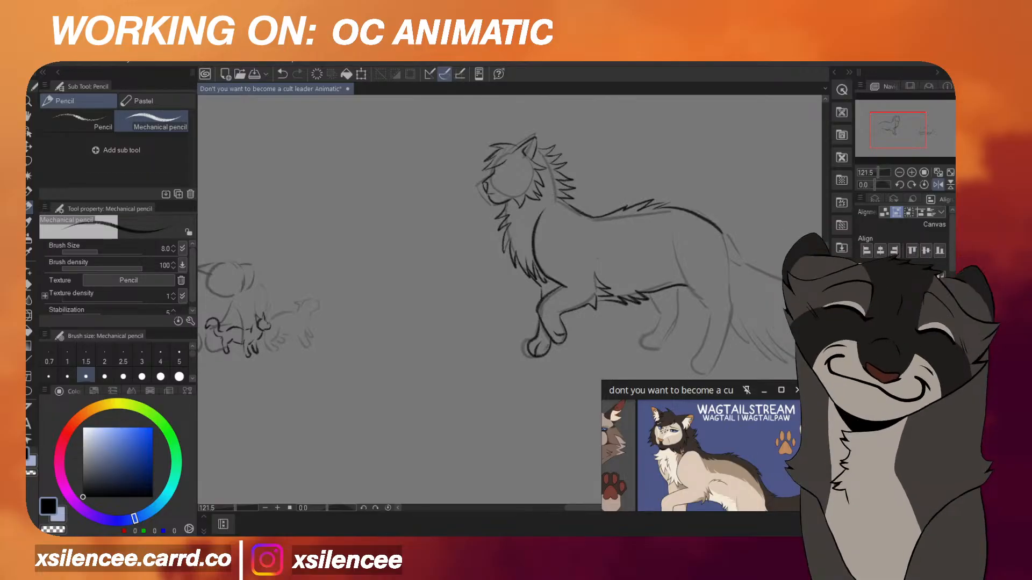
# Draw the front edge of the near thigh from the flank down past the belly line, redoing strokes over the sketch.
pyautogui.scroll(-2, 709, 304)
pyautogui.scroll(2, 708, 304)
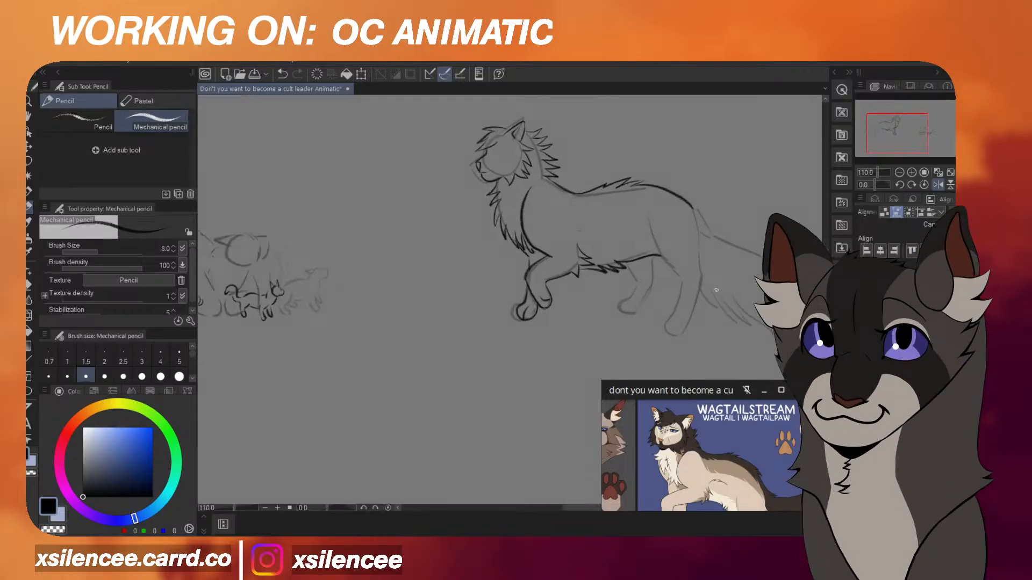
pyautogui.scroll(1, 703, 212)
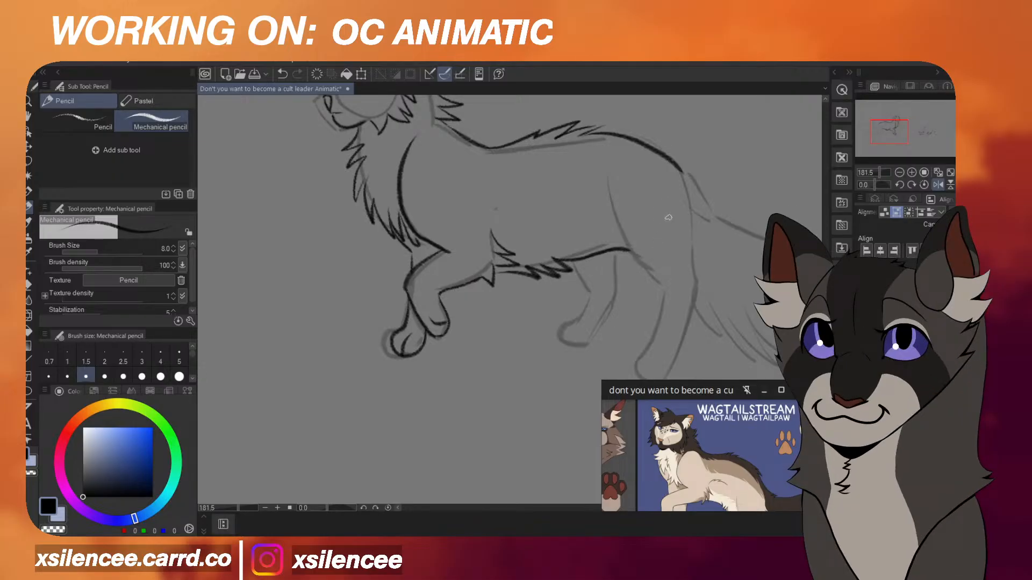
pyautogui.scroll(1, 668, 217)
pyautogui.moveTo(601, 180)
pyautogui.mouseDown()
pyautogui.moveTo(642, 269)
pyautogui.moveTo(609, 226)
pyautogui.moveTo(642, 276)
pyautogui.moveTo(616, 244)
pyautogui.moveTo(661, 298)
pyautogui.mouseUp()
pyautogui.hotkey('ctrl', 'z')
pyautogui.hotkey('ctrl', 'z')
pyautogui.hotkey('ctrl', 'z')
pyautogui.hotkey('ctrl', 'z')
# Zoom out the reference window and draw the front edge of the near hind leg's lower section down to the paw.
pyautogui.scroll(-5, 710, 463)
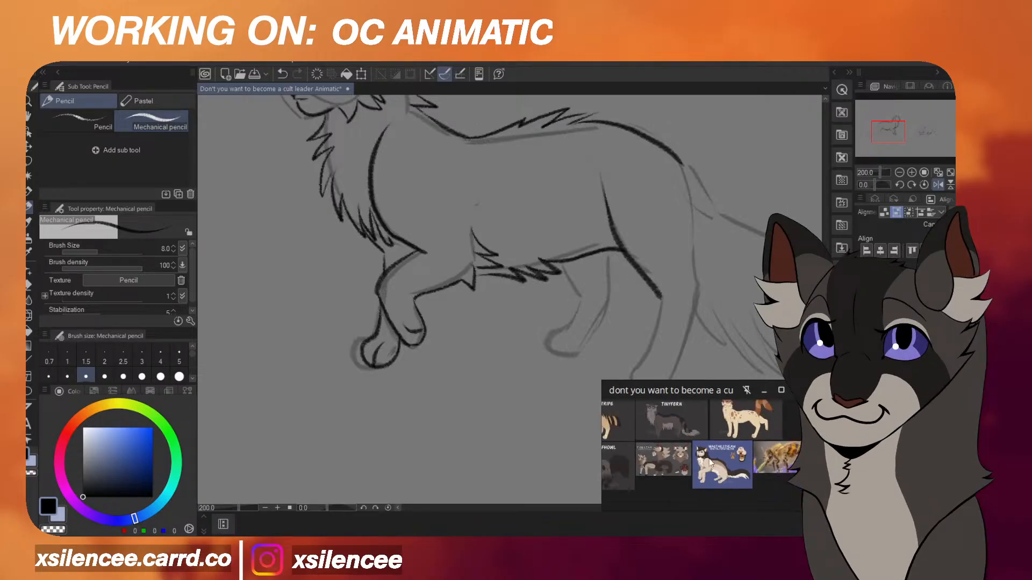
pyautogui.scroll(2, 711, 463)
pyautogui.scroll(2, 665, 219)
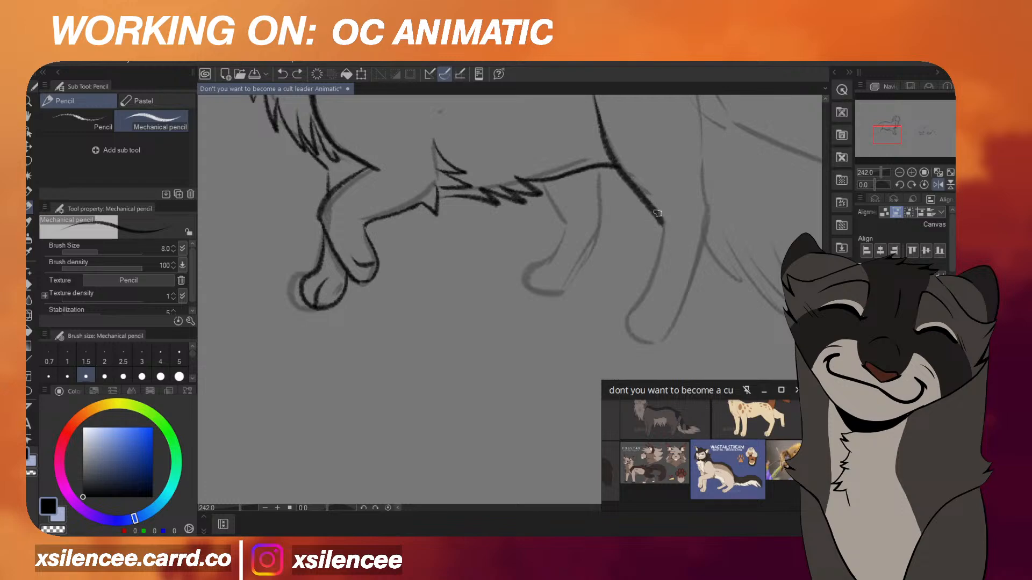
pyautogui.hotkey('ctrl', 'z')
pyautogui.moveTo(662, 221)
pyautogui.mouseDown()
pyautogui.moveTo(665, 253)
pyautogui.moveTo(644, 294)
pyautogui.moveTo(647, 282)
pyautogui.moveTo(638, 301)
pyautogui.moveTo(649, 270)
pyautogui.moveTo(615, 314)
pyautogui.moveTo(657, 329)
pyautogui.moveTo(634, 331)
pyautogui.moveTo(655, 329)
pyautogui.mouseUp()
pyautogui.hotkey('ctrl', 'z')
pyautogui.hotkey('ctrl', 'z')
pyautogui.moveTo(668, 320); pyautogui.dragTo(713, 237)
pyautogui.hotkey('ctrl', 'z')
pyautogui.hotkey('ctrl', 'z')
# Draw the near hind paw with rounded toes at the end of the leg.
pyautogui.moveTo(659, 300)
pyautogui.mouseDown()
pyautogui.moveTo(654, 324)
pyautogui.moveTo(631, 308)
pyautogui.moveTo(617, 334)
pyautogui.mouseUp()
pyautogui.hotkey('ctrl', 'z')
pyautogui.moveTo(623, 299)
pyautogui.mouseDown()
pyautogui.moveTo(618, 327)
pyautogui.moveTo(665, 334)
pyautogui.moveTo(625, 333)
pyautogui.moveTo(649, 333)
pyautogui.mouseUp()
pyautogui.hotkey('ctrl', 'z')
pyautogui.moveTo(665, 329); pyautogui.dragTo(683, 297)
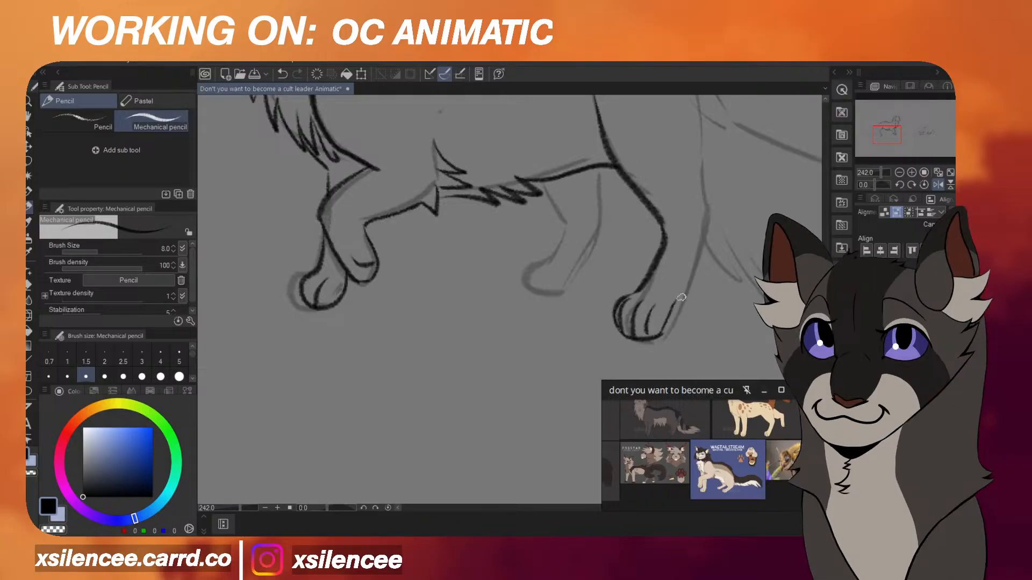
# Redraw the rear edge of the near hind leg from the paw up past the hock to the thigh.
pyautogui.hotkey('ctrl', 'z')
pyautogui.hotkey('ctrl', 'z')
pyautogui.moveTo(664, 330); pyautogui.dragTo(708, 236)
pyautogui.hotkey('ctrl', 'z')
pyautogui.moveTo(666, 328)
pyautogui.mouseDown()
pyautogui.moveTo(709, 239)
pyautogui.moveTo(704, 273)
pyautogui.mouseUp()
pyautogui.scroll(-1, 694, 296)
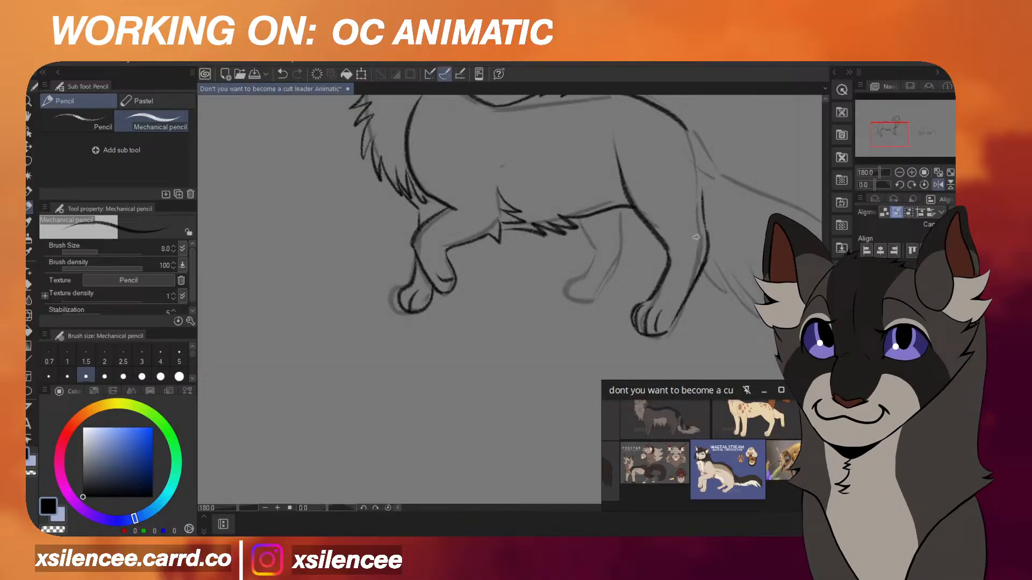
pyautogui.scroll(1, 696, 237)
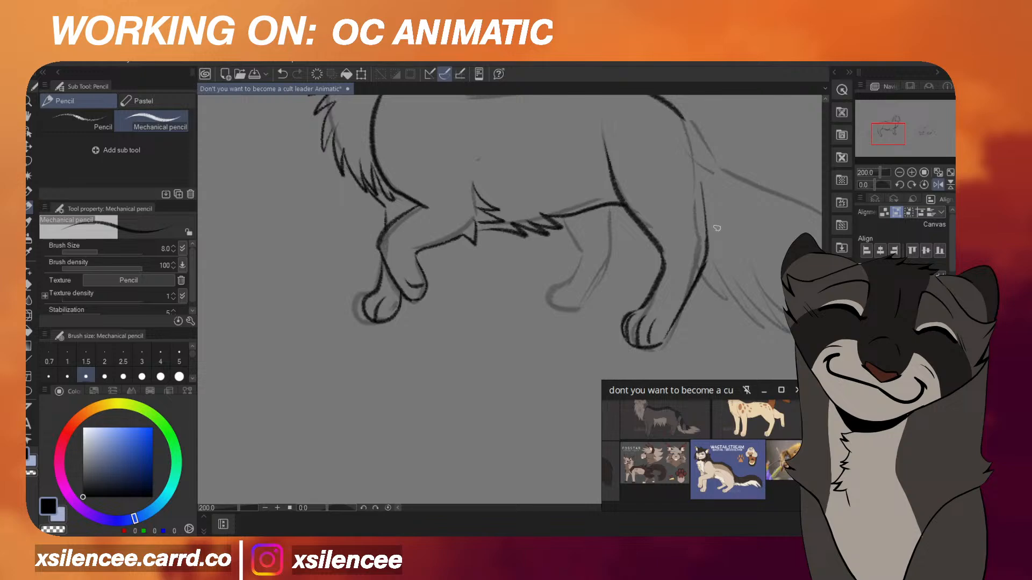
# Draw the far hind leg and its paw behind the near leg, redoing the strokes over the sketch.
pyautogui.scroll(-1, 717, 229)
pyautogui.scroll(1, 715, 229)
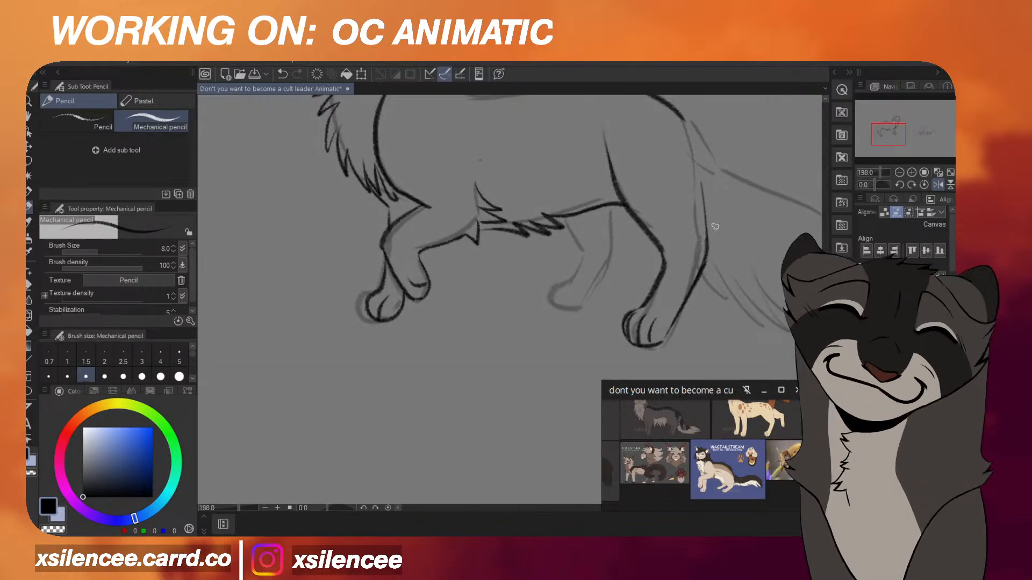
pyautogui.scroll(-3, 713, 229)
pyautogui.scroll(3, 672, 221)
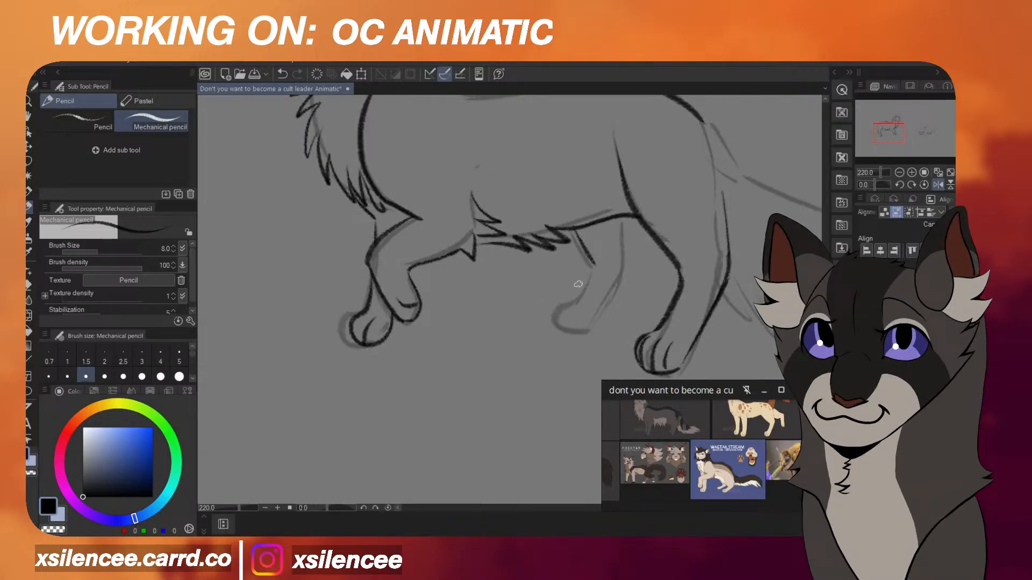
pyautogui.scroll(2, 589, 251)
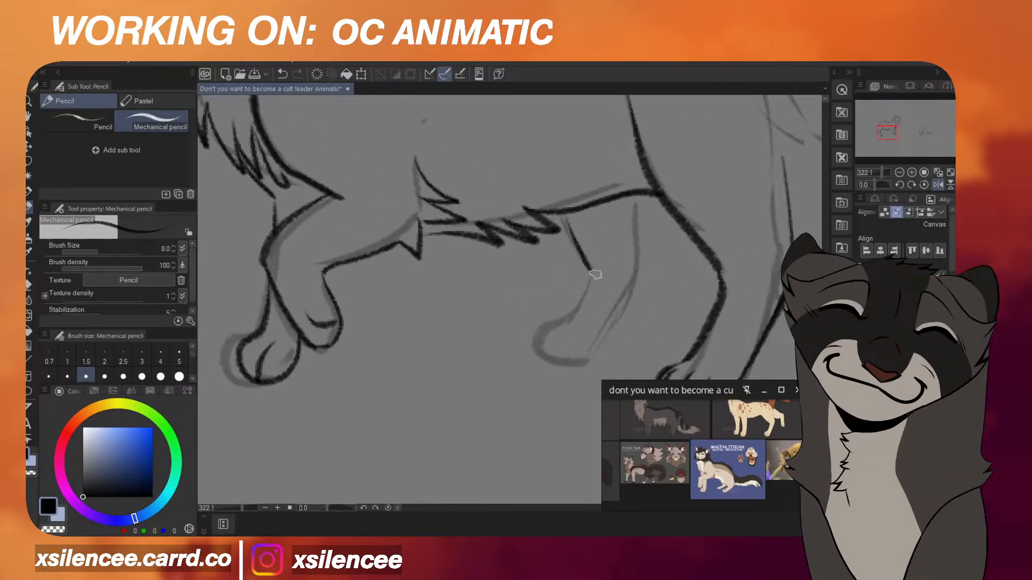
pyautogui.moveTo(596, 273)
pyautogui.mouseDown()
pyautogui.moveTo(577, 322)
pyautogui.moveTo(547, 333)
pyautogui.moveTo(561, 361)
pyautogui.moveTo(597, 348)
pyautogui.moveTo(554, 357)
pyautogui.moveTo(575, 360)
pyautogui.moveTo(555, 356)
pyautogui.moveTo(600, 353)
pyautogui.mouseUp()
pyautogui.press('e')
pyautogui.press('p')
pyautogui.hotkey('ctrl', 'z')
pyautogui.hotkey('ctrl', 'z')
pyautogui.hotkey('ctrl', 'z')
pyautogui.hotkey('ctrl', 'z')
pyautogui.moveTo(637, 291)
pyautogui.mouseDown()
pyautogui.moveTo(605, 342)
pyautogui.moveTo(642, 278)
pyautogui.moveTo(646, 194)
pyautogui.mouseUp()
pyautogui.moveTo(572, 338); pyautogui.dragTo(562, 362)
pyautogui.scroll(-10, 629, 293)
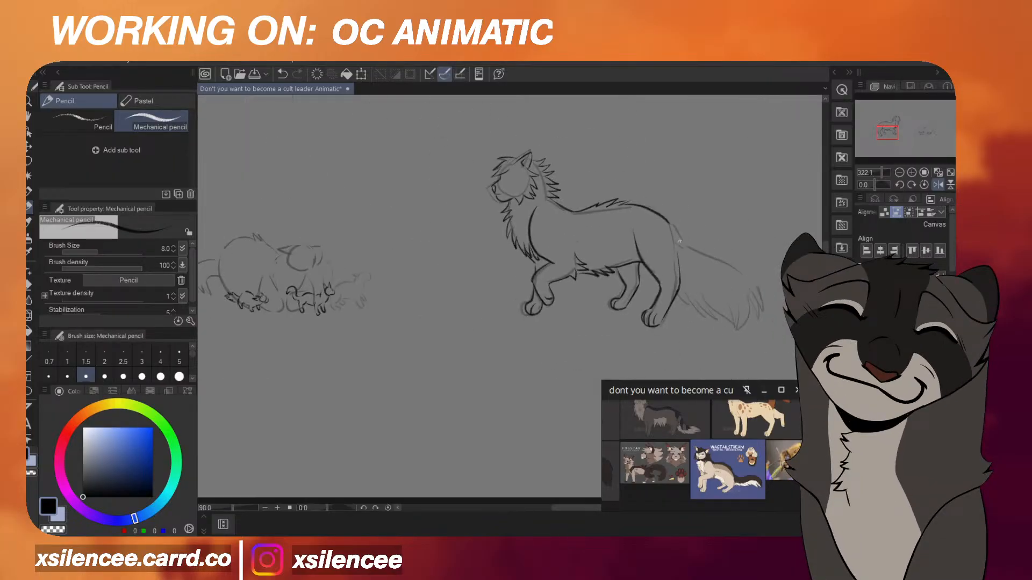
# Draw the bushy tail from the rump, with a smooth upper edge, a spiky tip and fur tufts along the underside.
pyautogui.scroll(1, 685, 237)
pyautogui.scroll(-5, 691, 231)
pyautogui.press('h')
pyautogui.press('h')
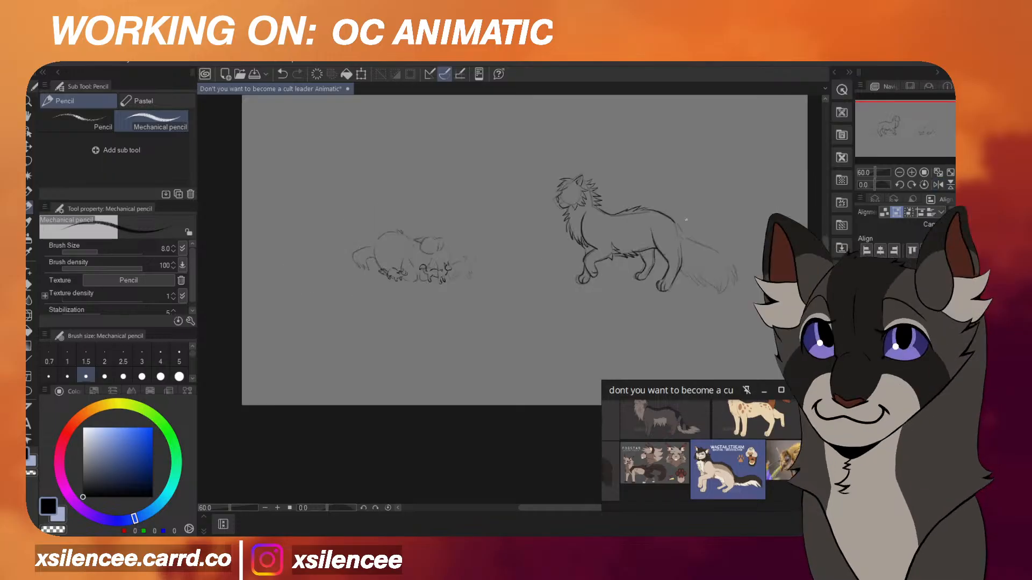
pyautogui.scroll(1, 745, 290)
pyautogui.scroll(2, 745, 290)
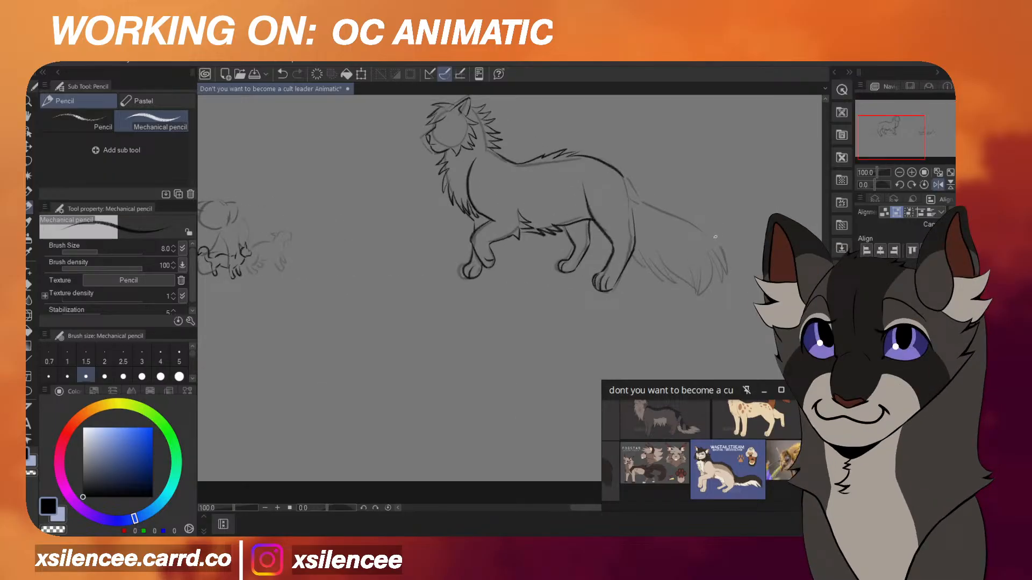
pyautogui.scroll(1, 715, 236)
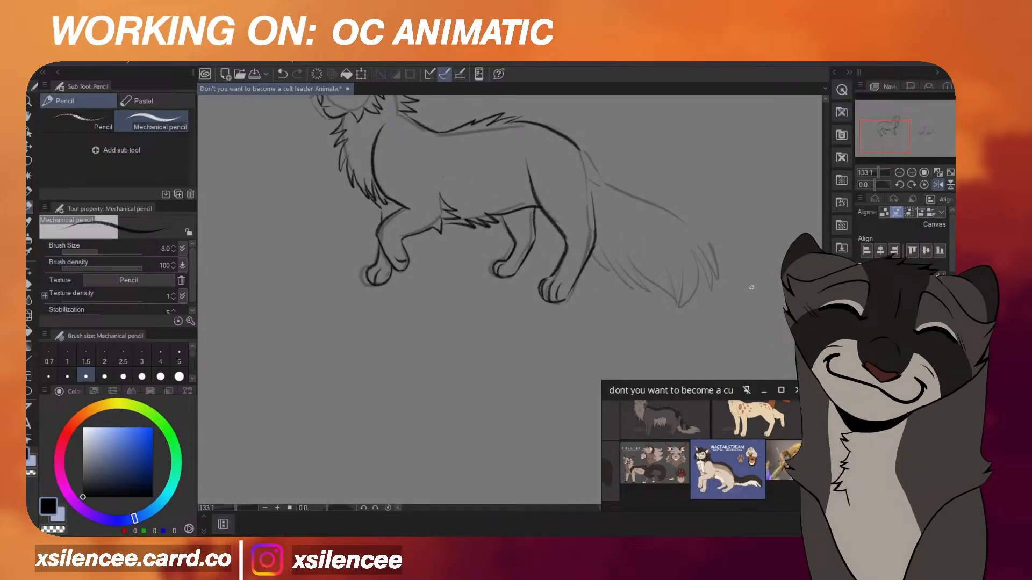
pyautogui.scroll(2, 647, 202)
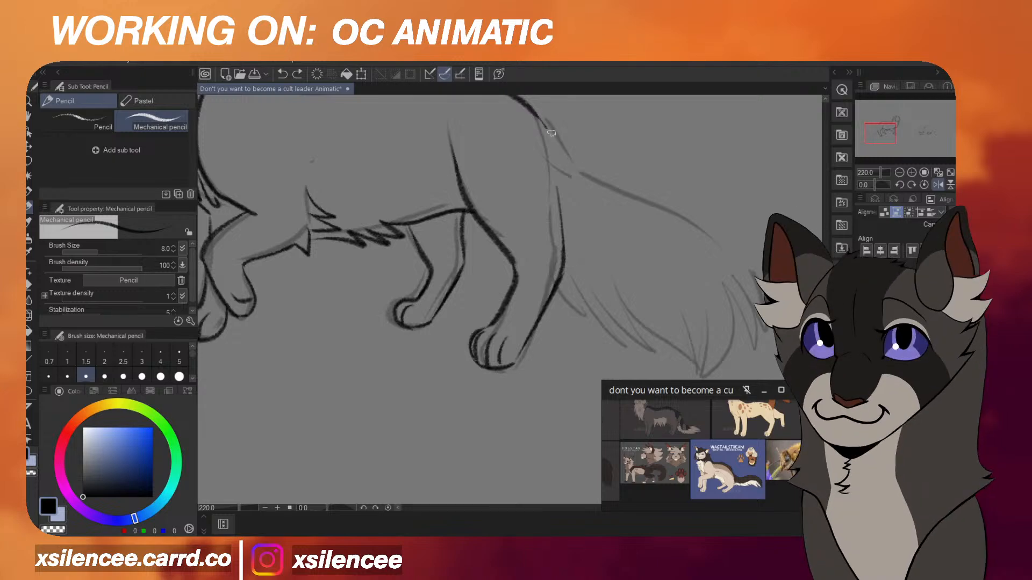
pyautogui.moveTo(551, 134)
pyautogui.mouseDown()
pyautogui.moveTo(666, 200)
pyautogui.moveTo(759, 281)
pyautogui.moveTo(763, 352)
pyautogui.mouseUp()
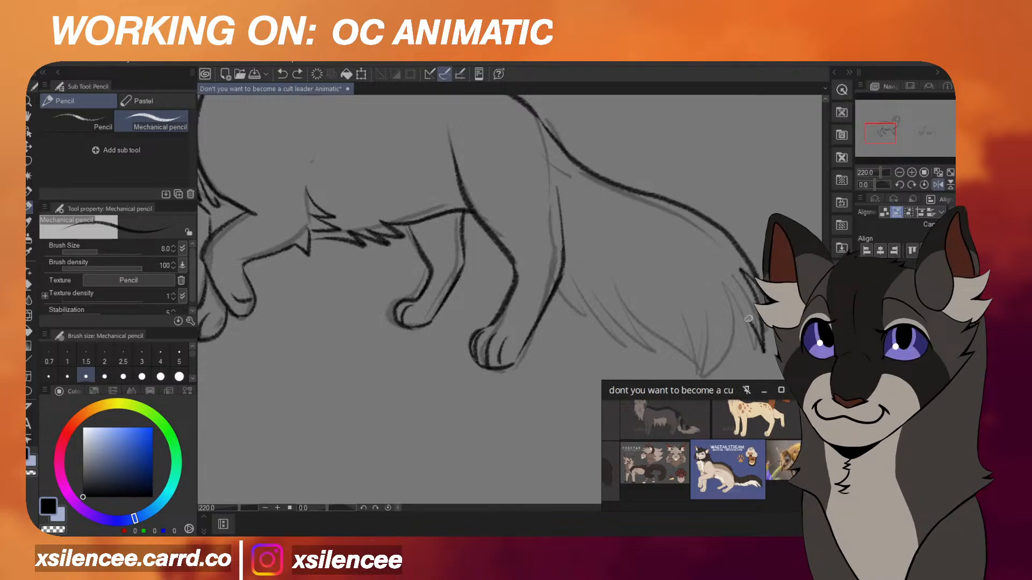
pyautogui.moveTo(660, 315)
pyautogui.mouseDown()
pyautogui.moveTo(725, 370)
pyautogui.moveTo(683, 350)
pyautogui.mouseUp()
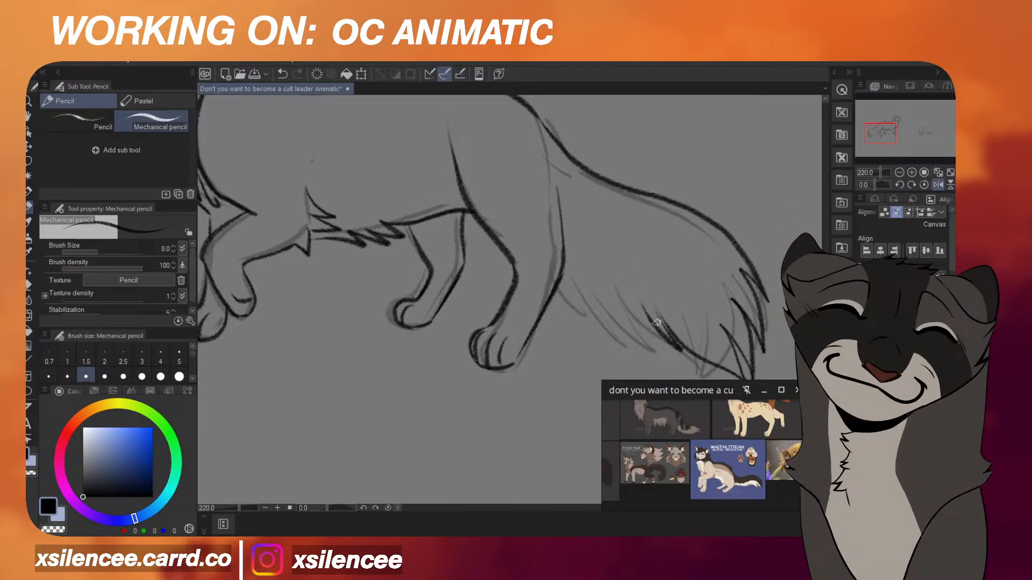
pyautogui.moveTo(602, 285); pyautogui.dragTo(623, 325)
pyautogui.hotkey('ctrl', 'z')
pyautogui.moveTo(581, 276)
pyautogui.mouseDown()
pyautogui.moveTo(611, 305)
pyautogui.moveTo(595, 303)
pyautogui.mouseUp()
# Examine the whole cat's proportions in both normal and mirrored canvas views.
pyautogui.press('h')
pyautogui.scroll(-5, 669, 273)
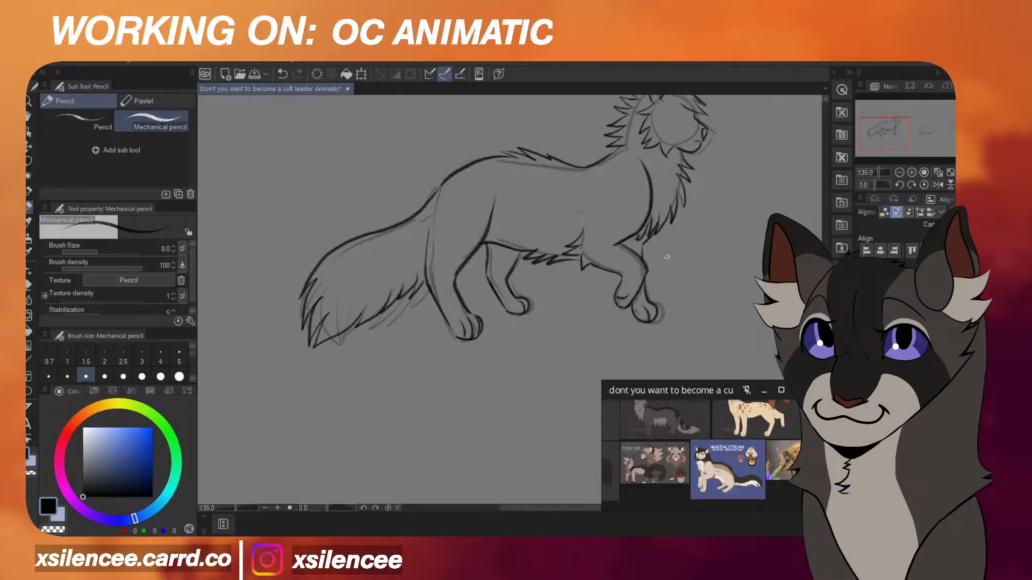
pyautogui.scroll(-3, 667, 257)
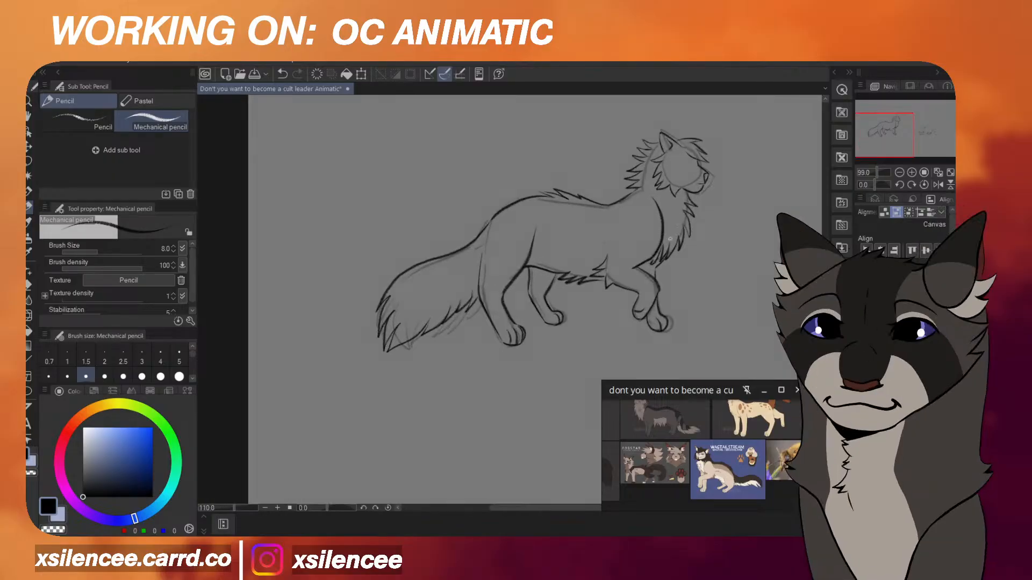
pyautogui.scroll(2, 669, 238)
pyautogui.scroll(-5, 703, 281)
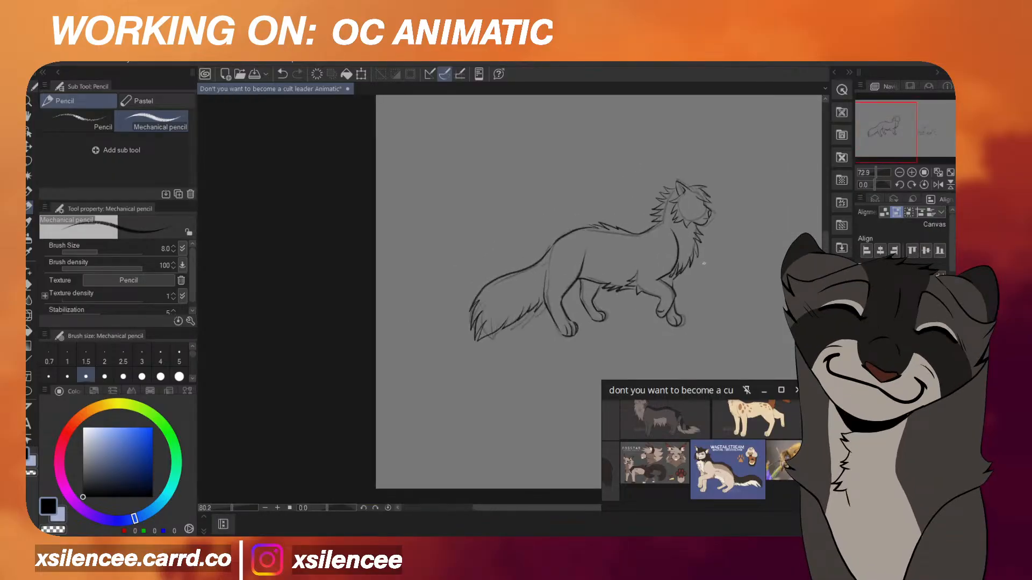
pyautogui.scroll(2, 700, 263)
pyautogui.press('h')
pyautogui.scroll(-3, 653, 269)
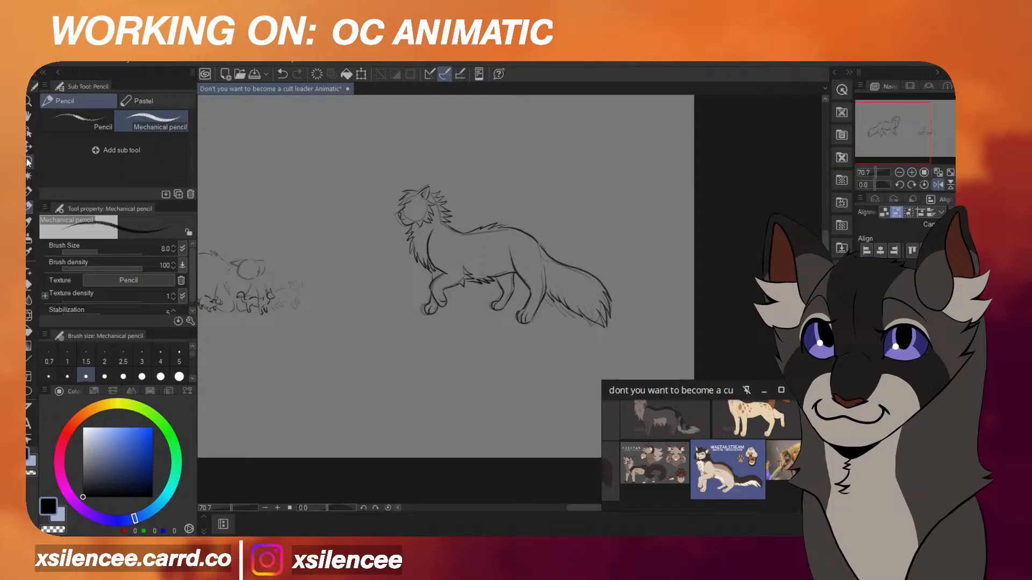
# Lasso the far foreleg's lower section and paw, reposition it closer beneath the near foreleg with a transform, and deselect.
pyautogui.click(28, 161)
pyautogui.scroll(4, 477, 356)
pyautogui.press('h')
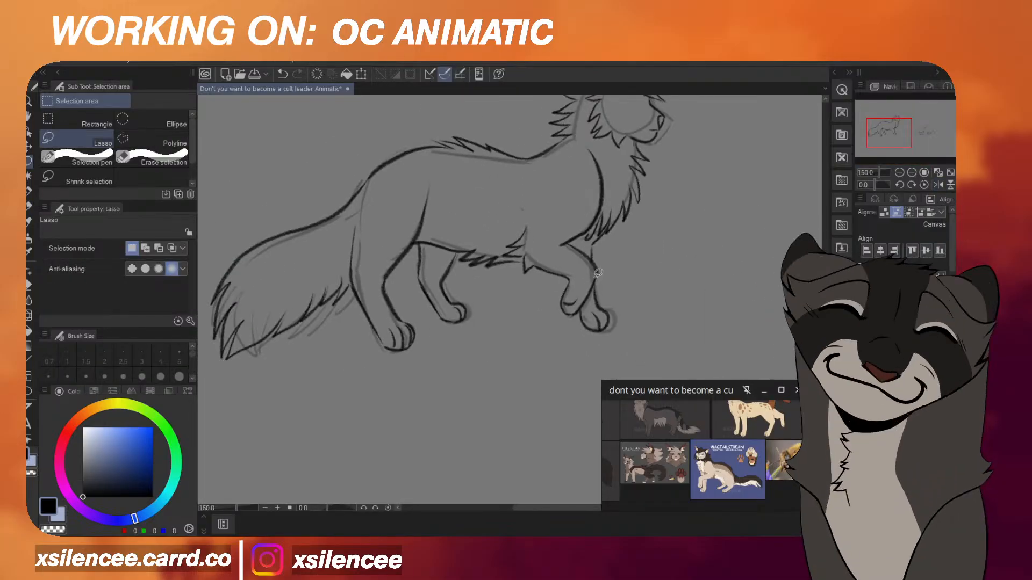
pyautogui.scroll(2, 598, 273)
pyautogui.moveTo(553, 340)
pyautogui.mouseDown()
pyautogui.moveTo(637, 274)
pyautogui.moveTo(607, 236)
pyautogui.moveTo(554, 349)
pyautogui.mouseUp()
pyautogui.hotkey('ctrl', 't')
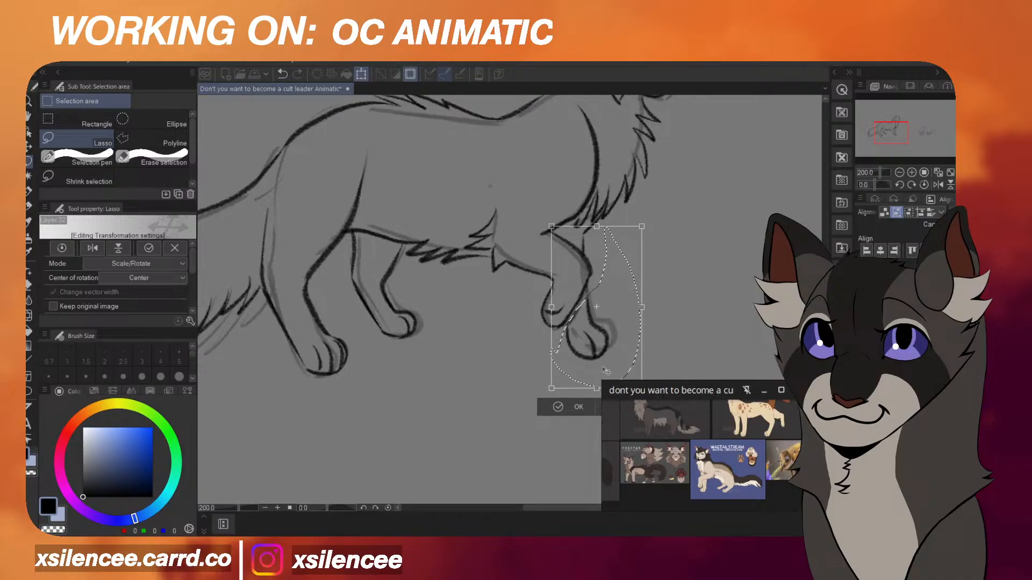
pyautogui.press('Return')
pyautogui.hotkey('ctrl', 'd')
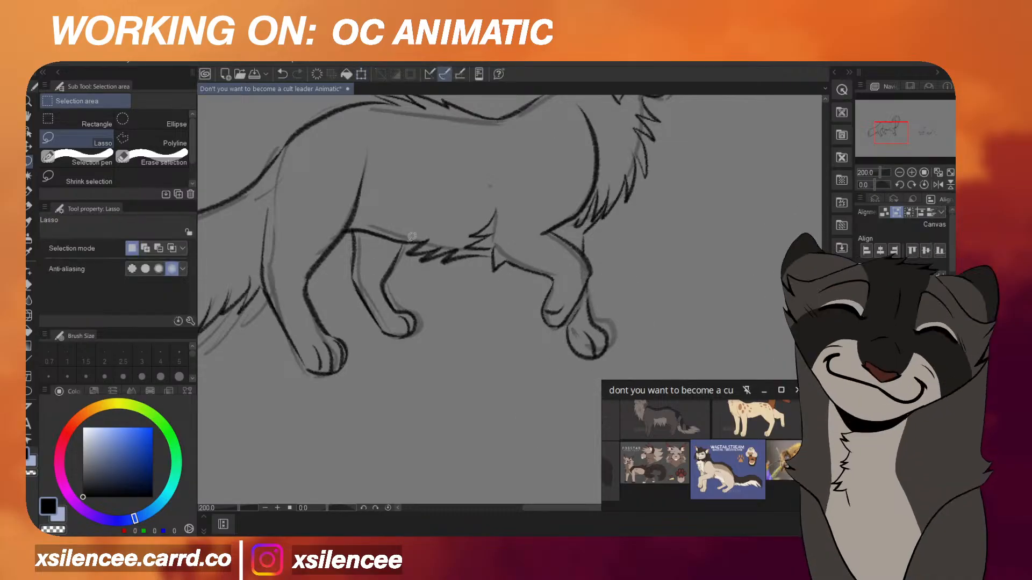
# Redraw the gaps in the foreleg lines with the Mechanical pencil to join the moved paw to the leg.
pyautogui.press('p')
pyautogui.scroll(3, 563, 333)
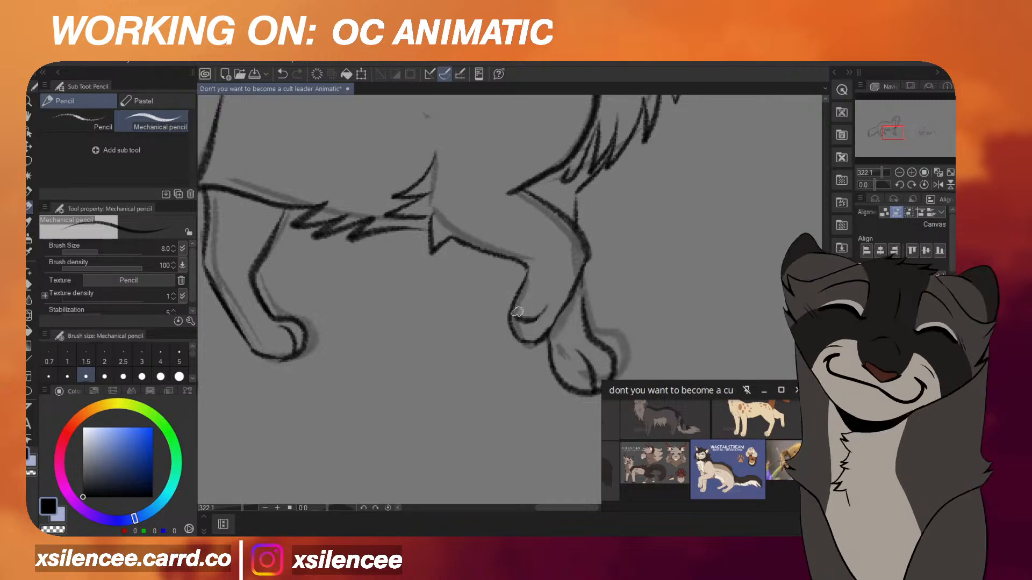
pyautogui.moveTo(582, 275); pyautogui.dragTo(584, 300)
pyautogui.moveTo(549, 335)
pyautogui.mouseDown()
pyautogui.moveTo(550, 365)
pyautogui.moveTo(543, 341)
pyautogui.mouseUp()
pyautogui.scroll(-8, 601, 281)
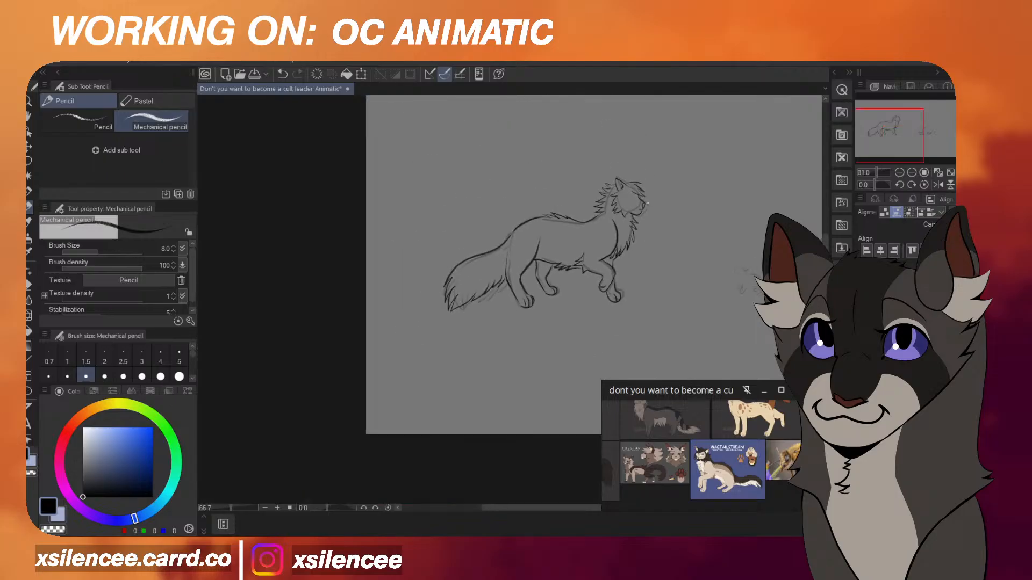
# Examine the finished cat's pose and its placement relative to the smaller sketched group, in normal and mirrored views.
pyautogui.scroll(3, 647, 203)
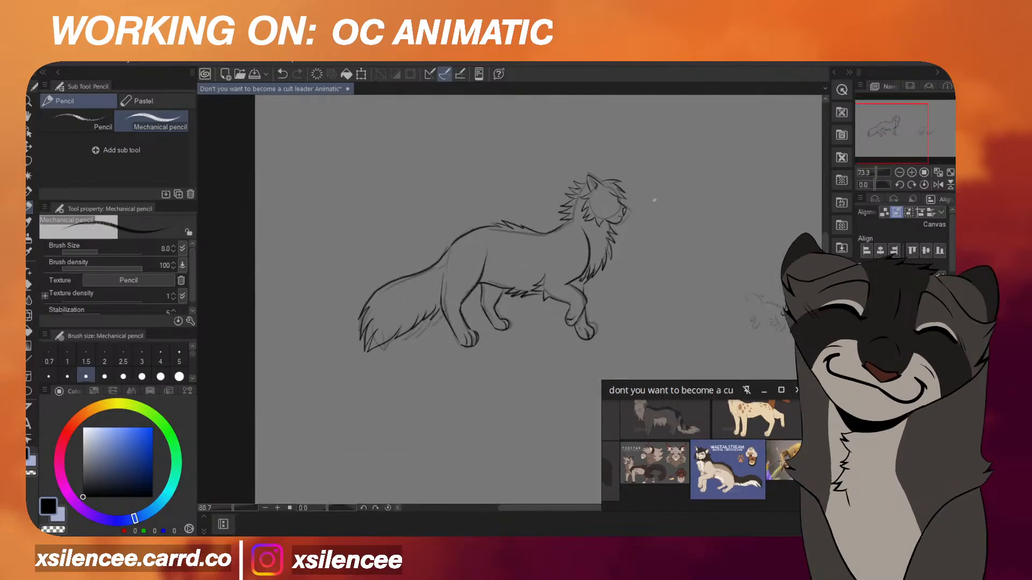
pyautogui.scroll(-2, 654, 200)
pyautogui.scroll(1, 655, 200)
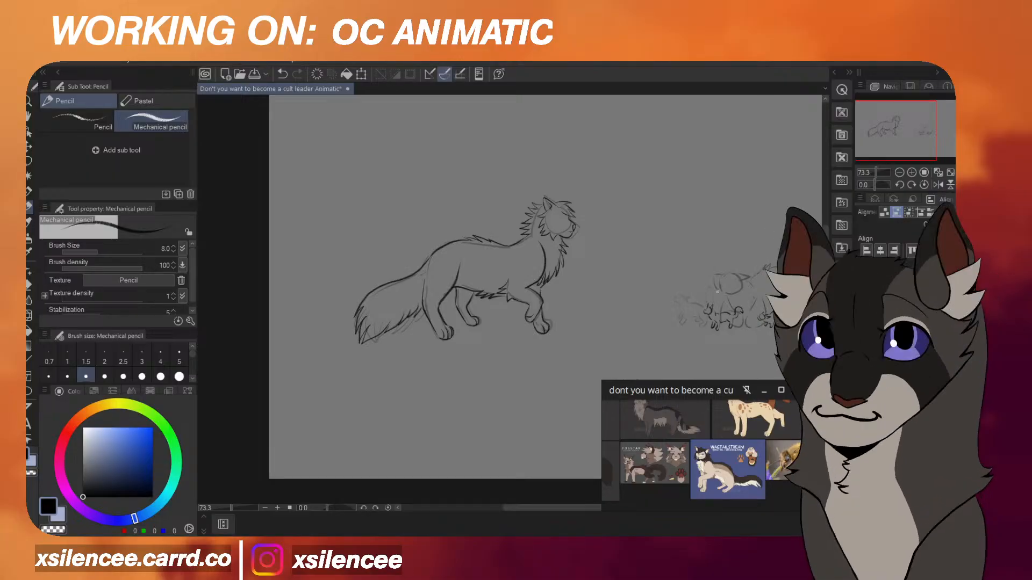
pyautogui.scroll(-2, 654, 200)
pyautogui.scroll(1, 654, 200)
pyautogui.scroll(-2, 640, 226)
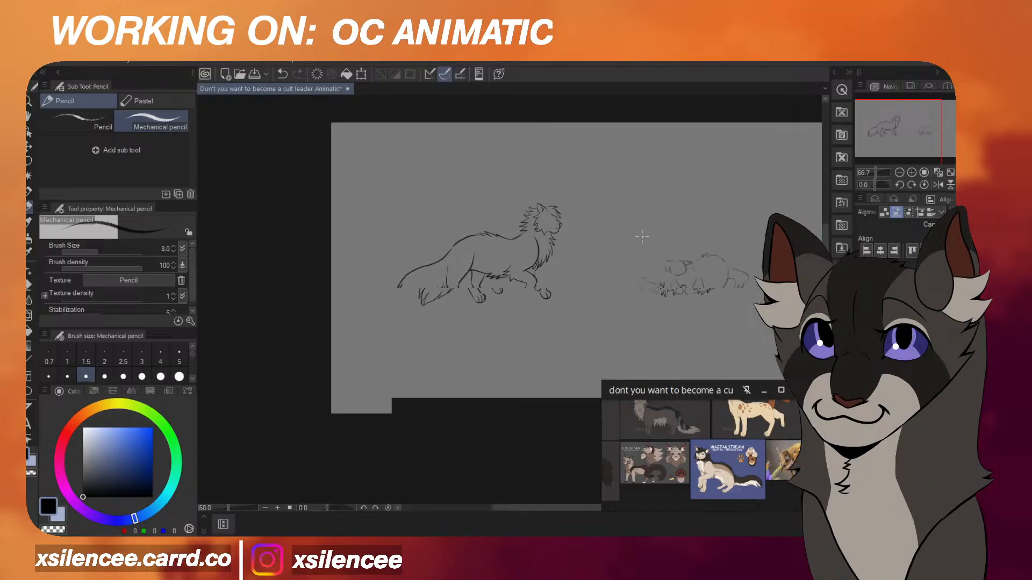
pyautogui.scroll(3, 630, 210)
pyautogui.scroll(-2, 636, 218)
pyautogui.press('h')
pyautogui.scroll(-3, 639, 220)
pyautogui.press('h')
pyautogui.scroll(1, 639, 219)
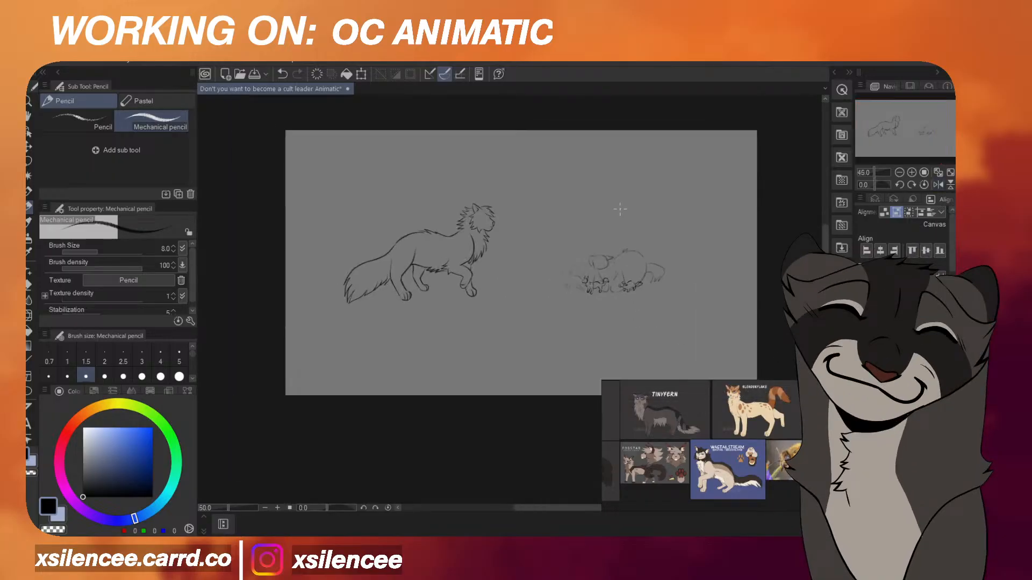
# Scale the whole cat drawing down slightly towards its tail with a transform.
pyautogui.hotkey('ctrl', 't')
pyautogui.moveTo(497, 201); pyautogui.dragTo(489, 207)
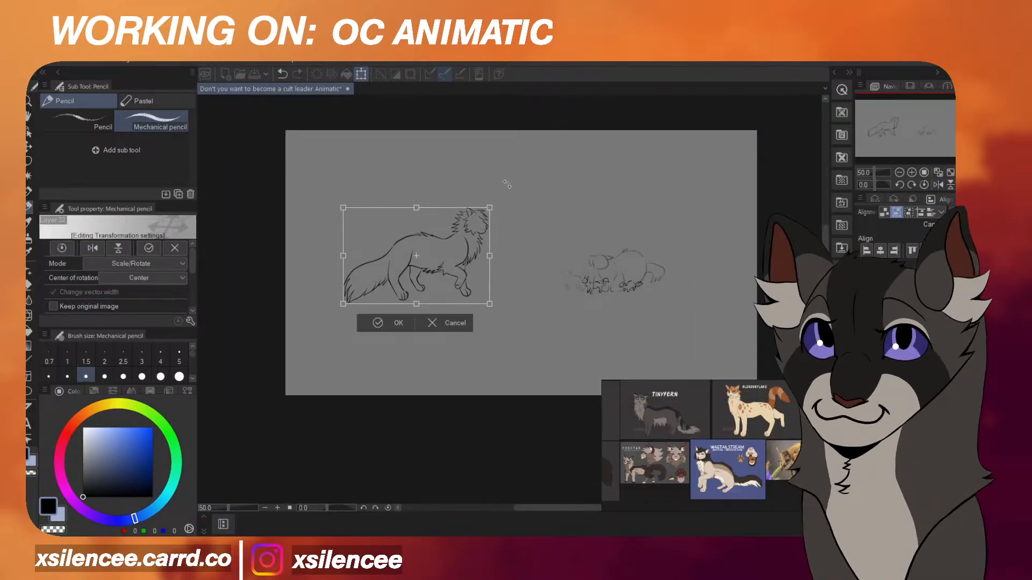
pyautogui.press('Return')
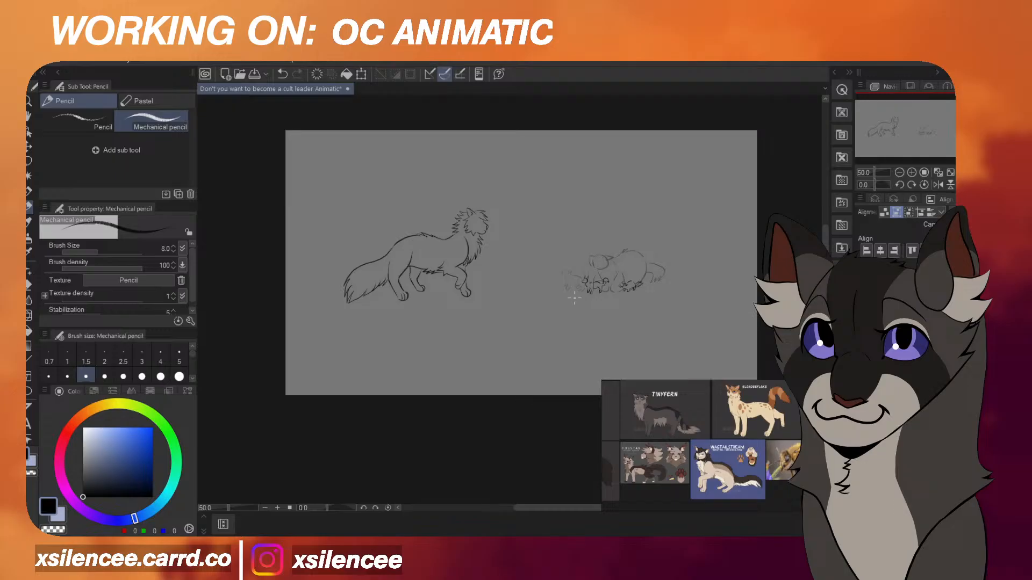
pyautogui.scroll(1, 564, 258)
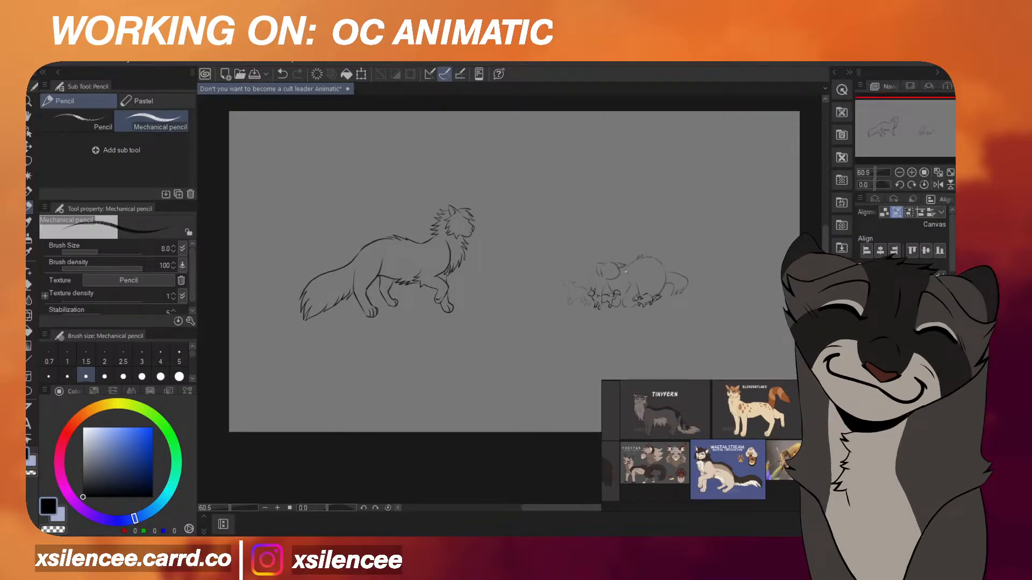
# Hide the overlapping rough sketches in the small group, leaving only the crouching cat's sketch beside the standing cat.
pyautogui.scroll(-1, 626, 272)
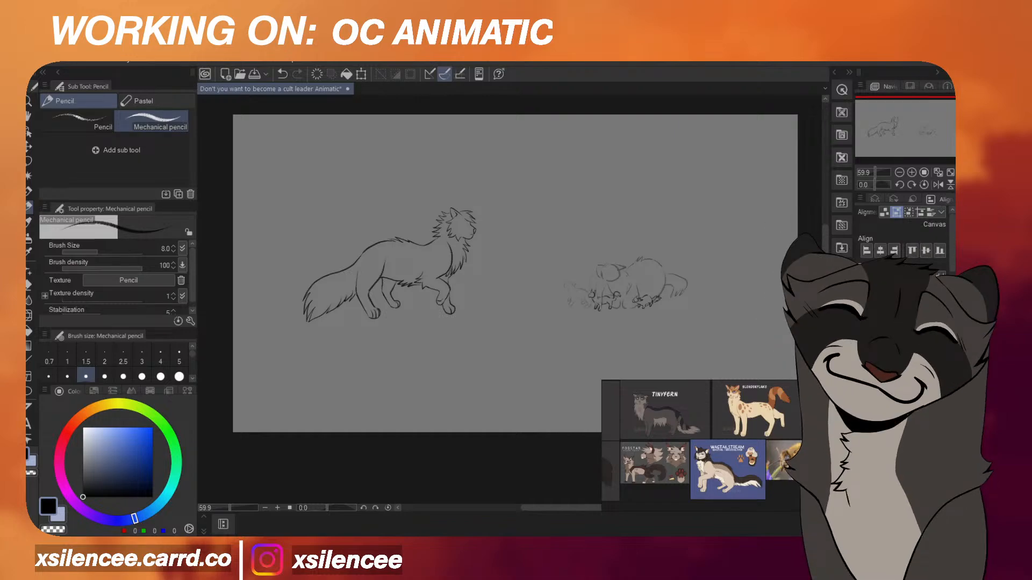
pyautogui.click(861, 409)
pyautogui.click(861, 408)
pyautogui.click(862, 422)
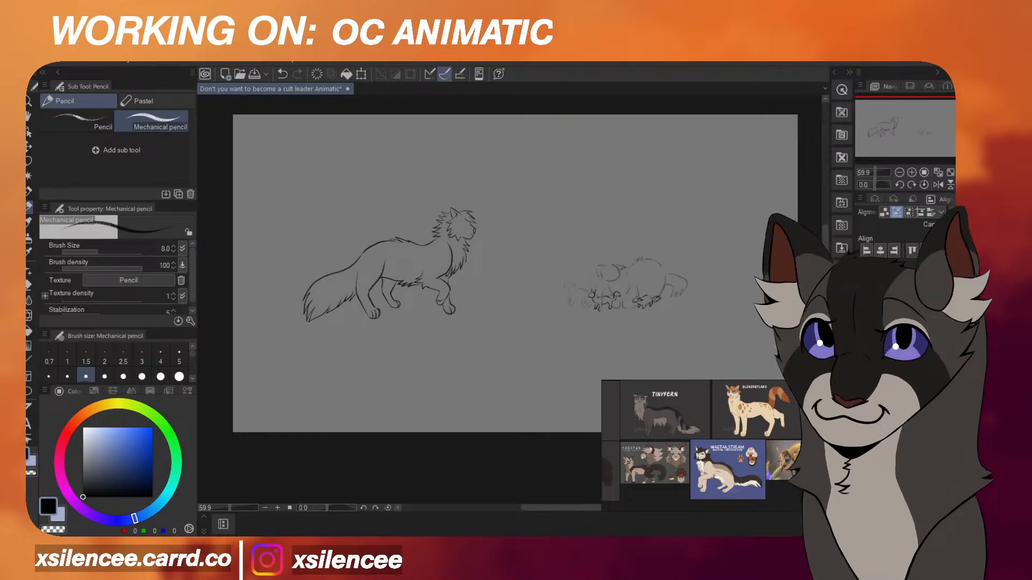
pyautogui.click(861, 422)
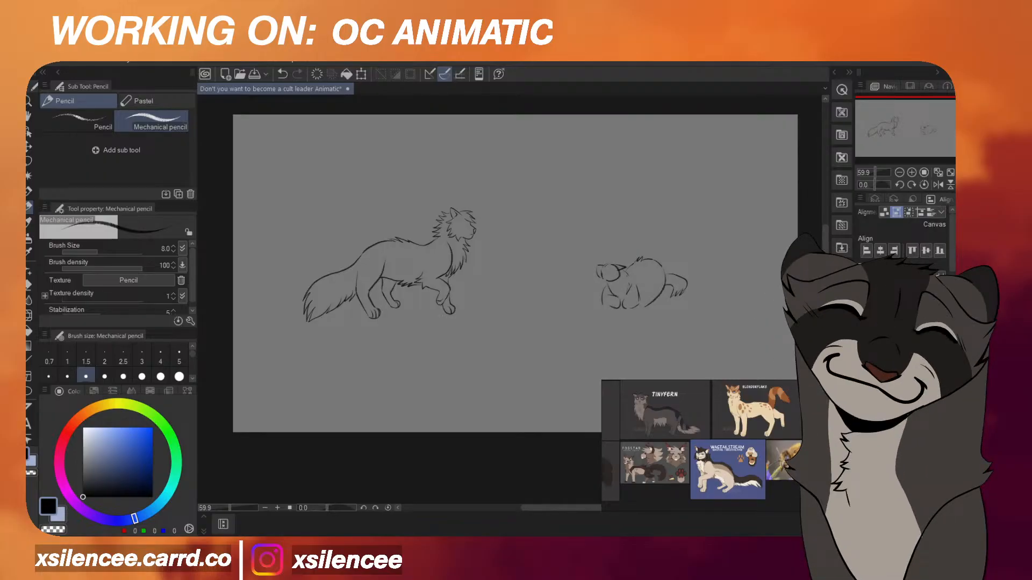
# Examine the crouching cat's rough sketch and bring up a close view of the Beestripe character in the reference images.
pyautogui.scroll(2, 694, 286)
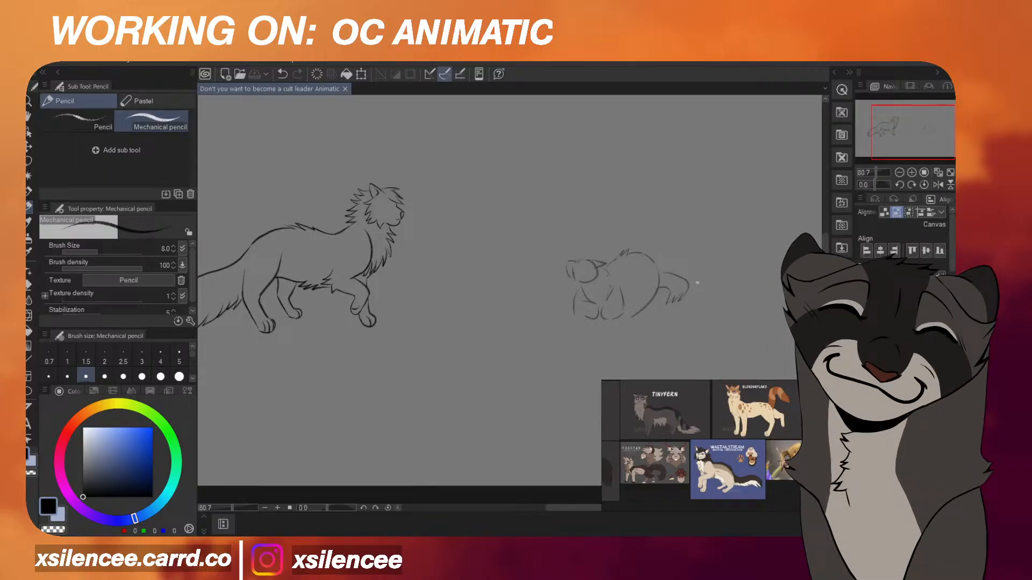
pyautogui.scroll(3, 643, 195)
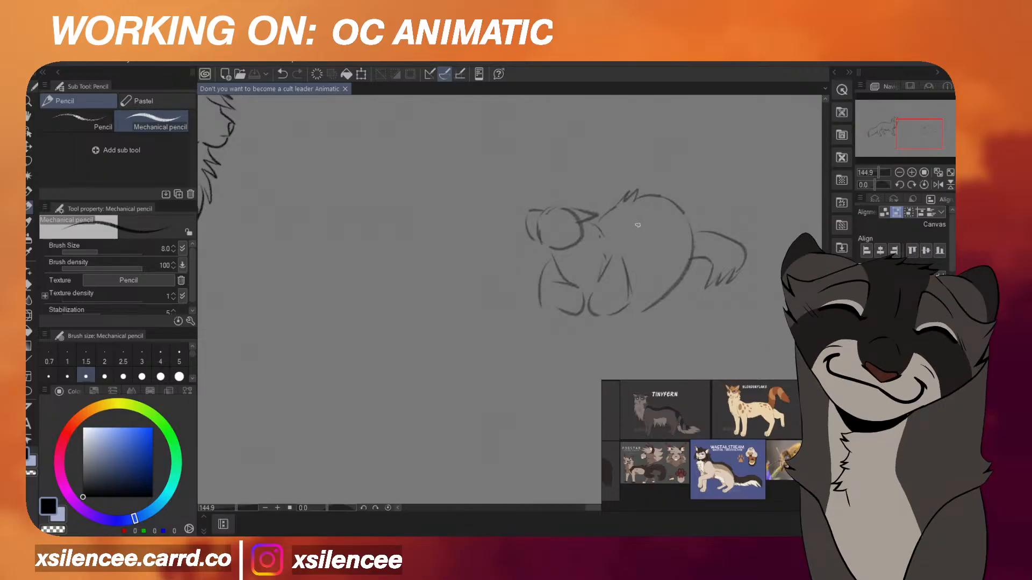
pyautogui.scroll(-2, 631, 220)
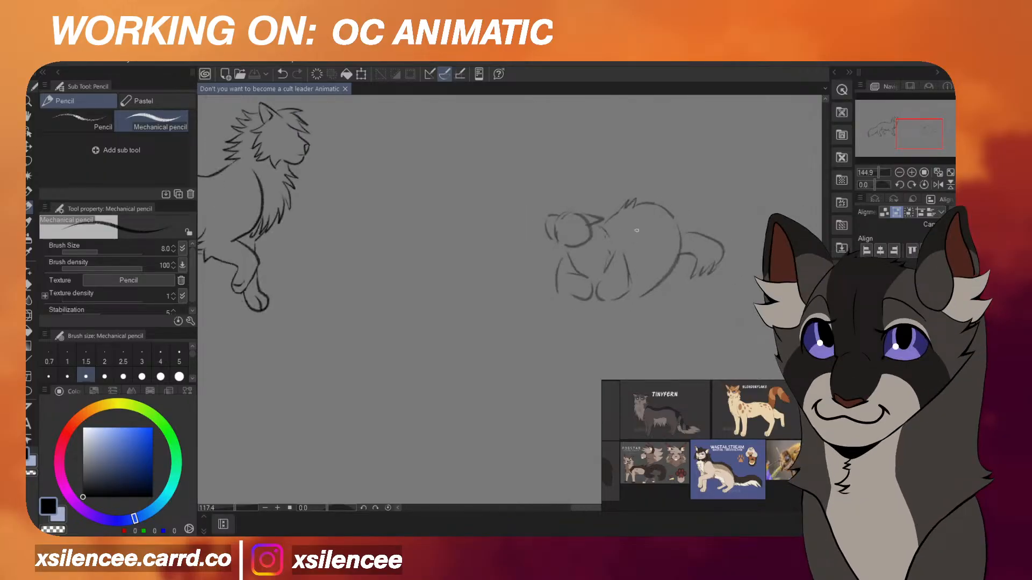
pyautogui.scroll(-3, 696, 483)
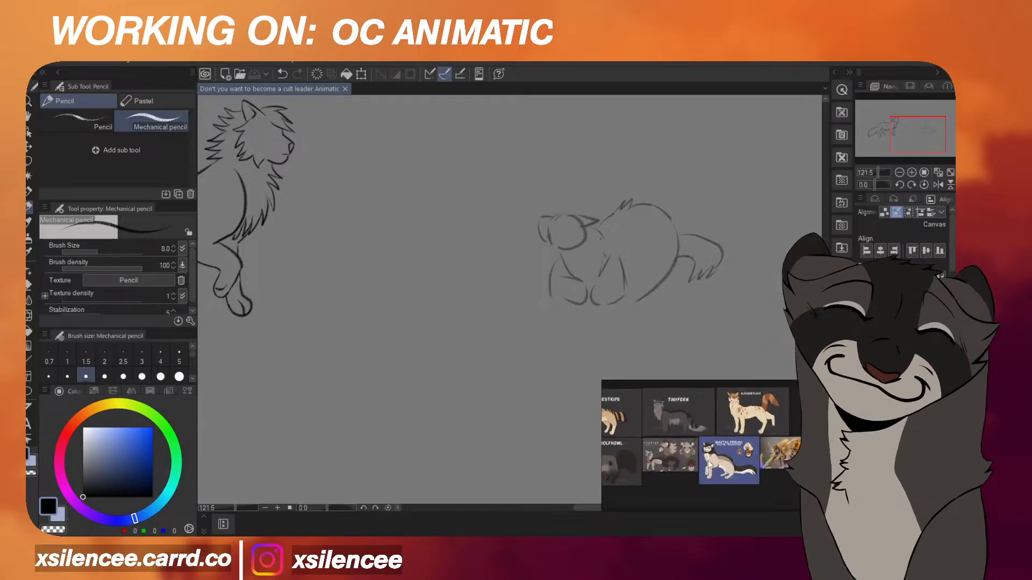
pyautogui.scroll(3, 666, 430)
pyautogui.scroll(3, 667, 430)
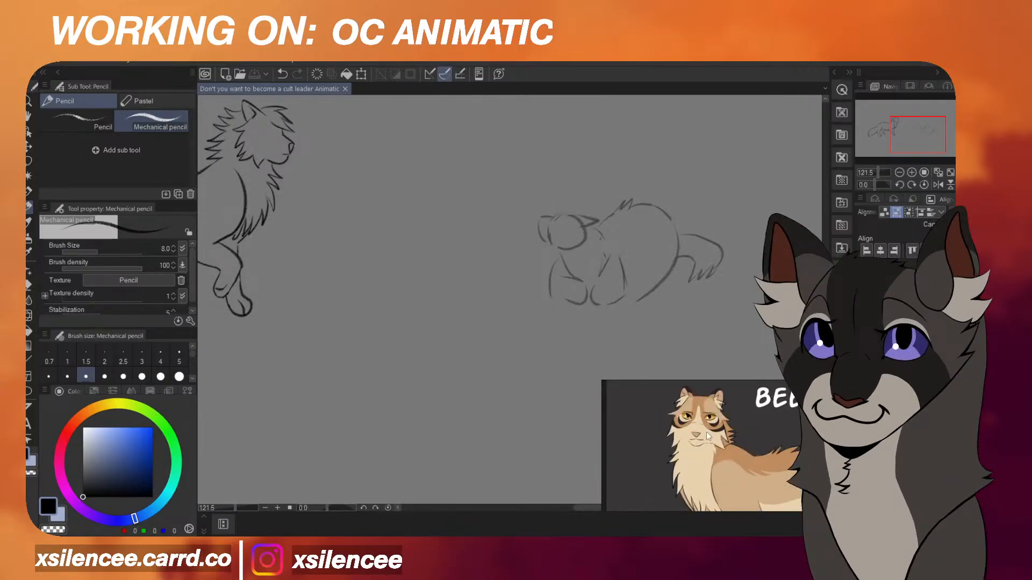
# Draw the crouching cat's flattened ear and the top of its head over the rough sketch with the Mechanical pencil.
pyautogui.scroll(5, 578, 206)
pyautogui.moveTo(578, 204)
pyautogui.mouseDown()
pyautogui.moveTo(642, 213)
pyautogui.moveTo(604, 207)
pyautogui.moveTo(630, 237)
pyautogui.moveTo(601, 244)
pyautogui.mouseUp()
pyautogui.hotkey('ctrl', 'z')
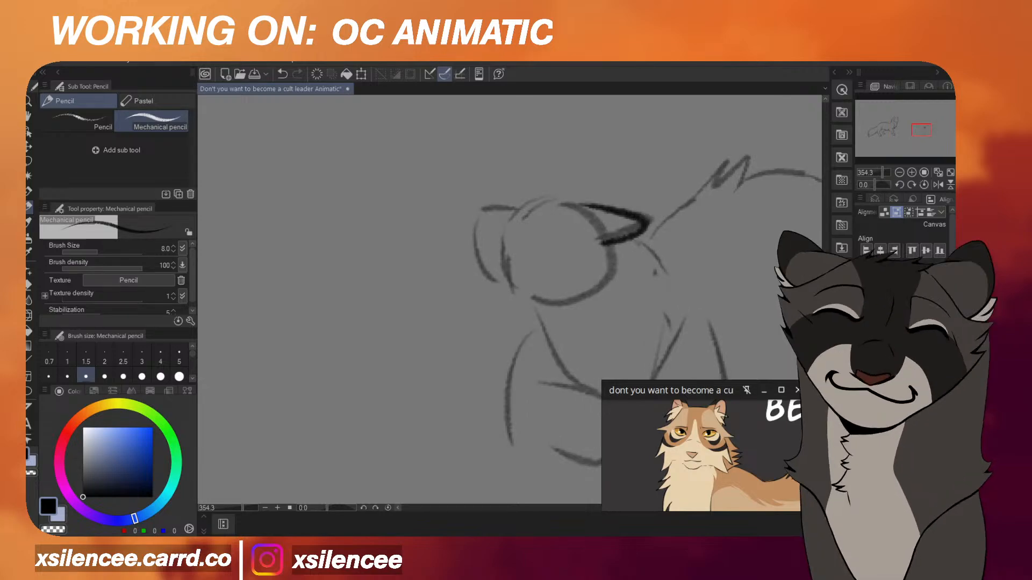
pyautogui.hotkey('ctrl', 'z')
pyautogui.moveTo(566, 199)
pyautogui.mouseDown()
pyautogui.moveTo(543, 194)
pyautogui.moveTo(568, 202)
pyautogui.moveTo(487, 215)
pyautogui.moveTo(476, 236)
pyautogui.moveTo(491, 270)
pyautogui.mouseUp()
pyautogui.hotkey('ctrl', 'z')
# Outline the crouching cat's muzzle and its pointed cheek fur down to the jaw, checking the head in mirrored view.
pyautogui.moveTo(481, 217)
pyautogui.mouseDown()
pyautogui.moveTo(504, 283)
pyautogui.moveTo(519, 292)
pyautogui.mouseUp()
pyautogui.hotkey('ctrl', 'z')
pyautogui.moveTo(602, 243)
pyautogui.mouseDown()
pyautogui.moveTo(623, 277)
pyautogui.moveTo(591, 261)
pyautogui.moveTo(597, 317)
pyautogui.mouseUp()
pyautogui.hotkey('ctrl', 'z')
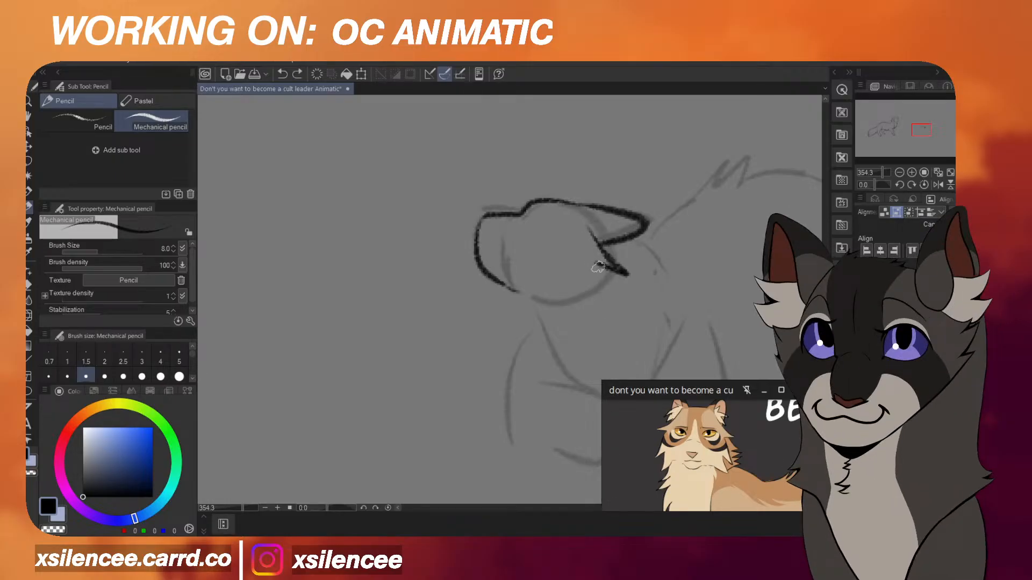
pyautogui.moveTo(590, 261)
pyautogui.mouseDown()
pyautogui.moveTo(582, 316)
pyautogui.moveTo(535, 286)
pyautogui.mouseUp()
pyautogui.press('h')
pyautogui.scroll(-4, 585, 220)
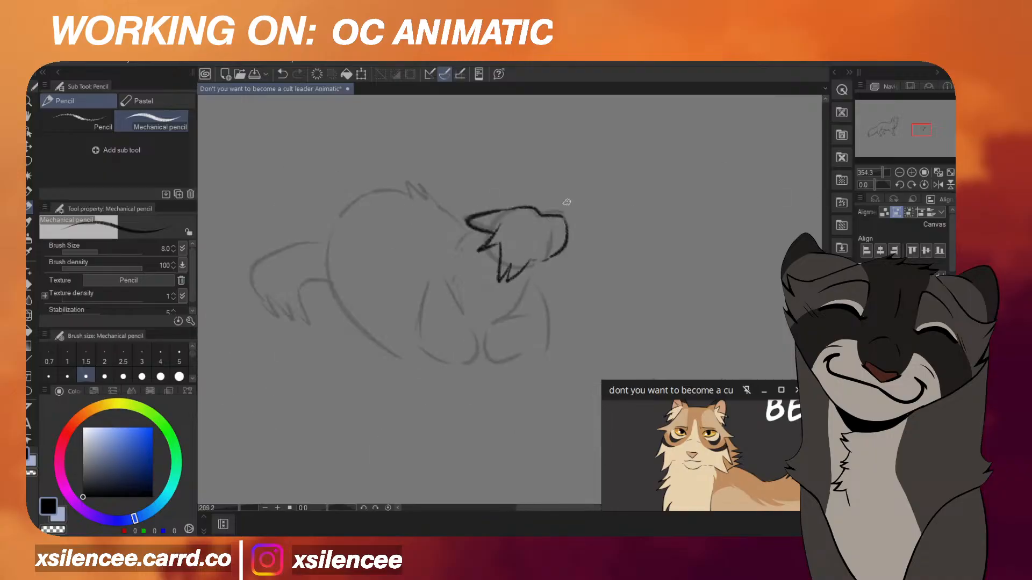
pyautogui.scroll(4, 567, 196)
pyautogui.scroll(-5, 570, 192)
pyautogui.press('h')
pyautogui.scroll(1, 477, 188)
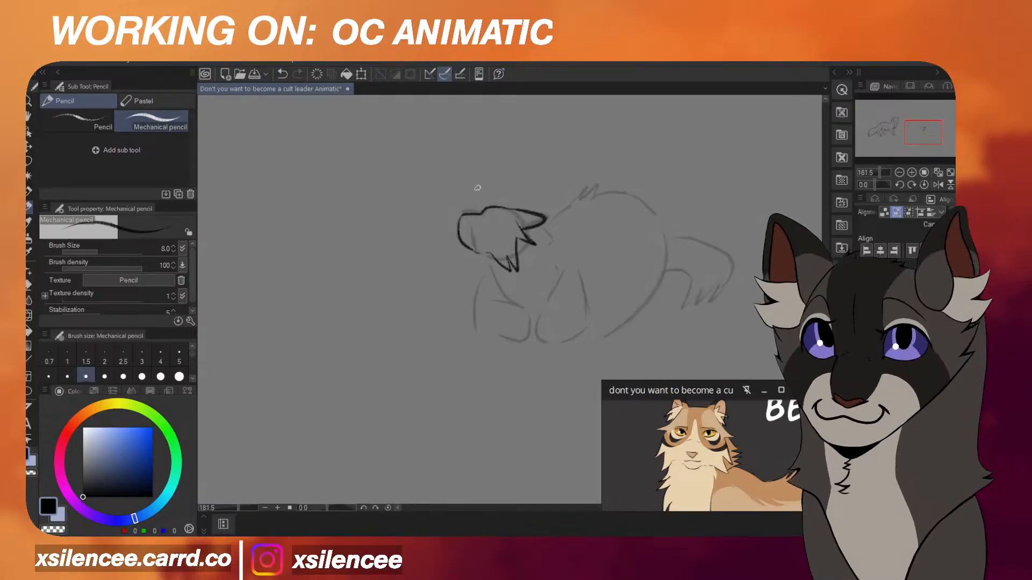
# Draw the small nose and mouth lines on the crouching cat's muzzle, redoing strokes and checking the head in mirrored view.
pyautogui.scroll(8, 436, 226)
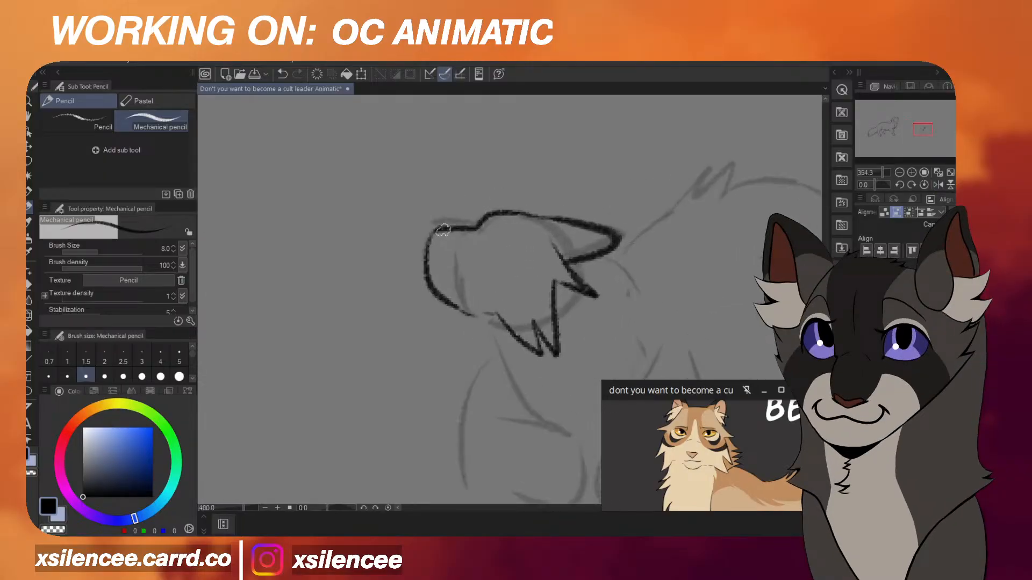
pyautogui.moveTo(444, 234); pyautogui.dragTo(426, 269)
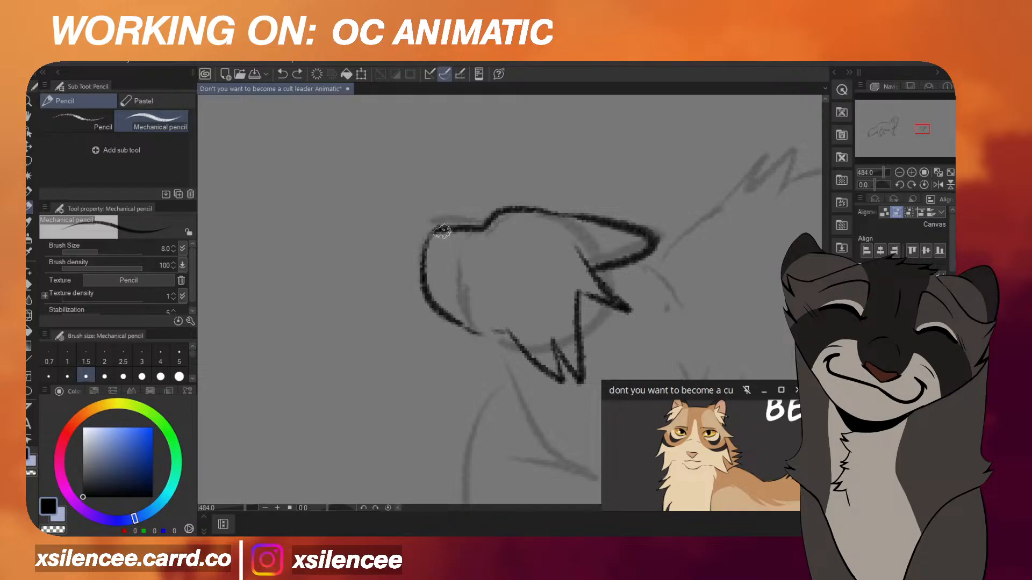
pyautogui.hotkey('ctrl', 'z')
pyautogui.moveTo(442, 231)
pyautogui.mouseDown()
pyautogui.moveTo(429, 276)
pyautogui.moveTo(440, 275)
pyautogui.mouseUp()
pyautogui.scroll(-8, 520, 263)
pyautogui.hotkey('ctrl', 'z')
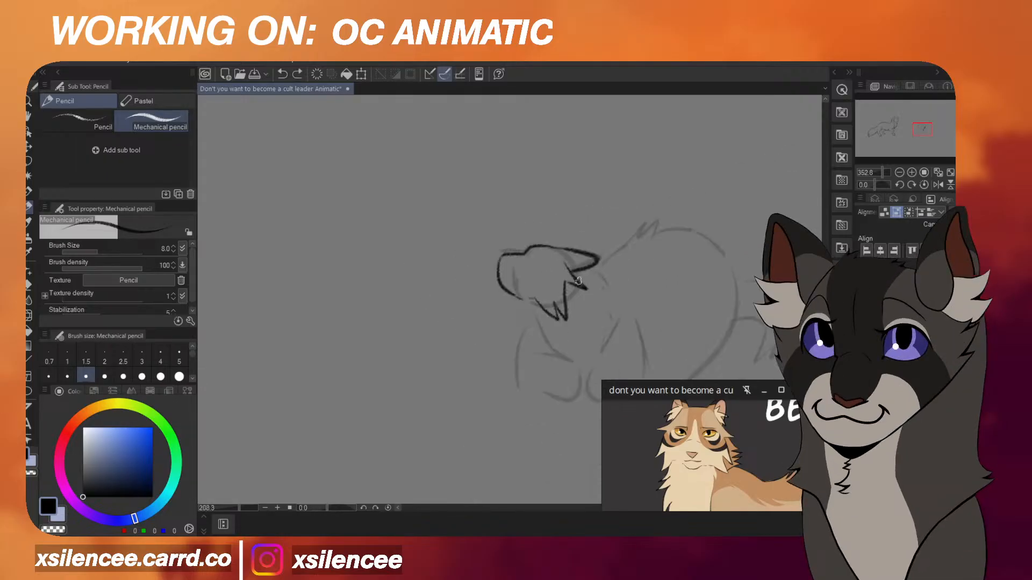
pyautogui.scroll(-10, 580, 276)
pyautogui.press('h')
pyautogui.scroll(5, 590, 266)
pyautogui.scroll(-3, 586, 274)
pyautogui.press('h')
pyautogui.scroll(4, 579, 288)
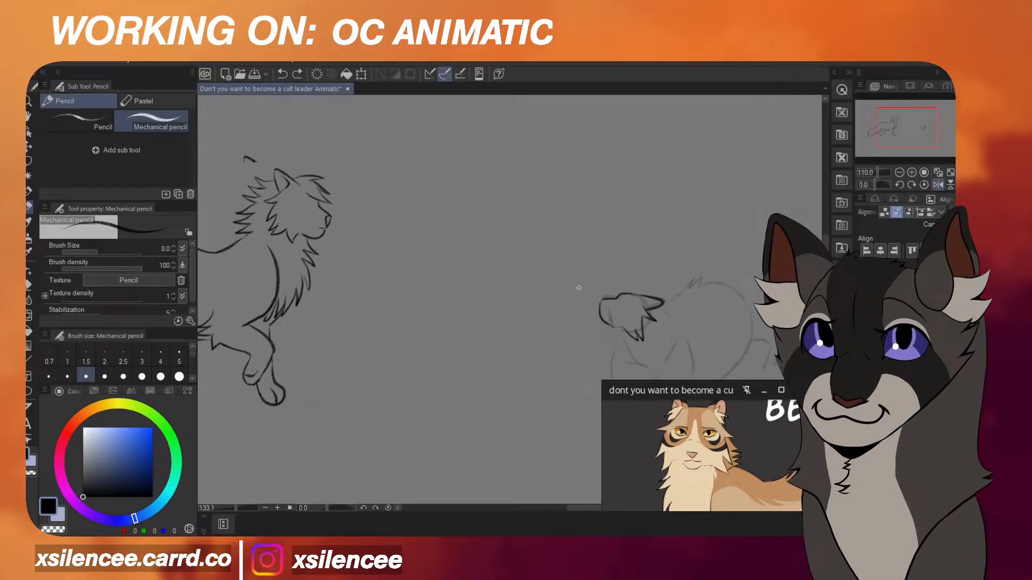
pyautogui.scroll(5, 579, 288)
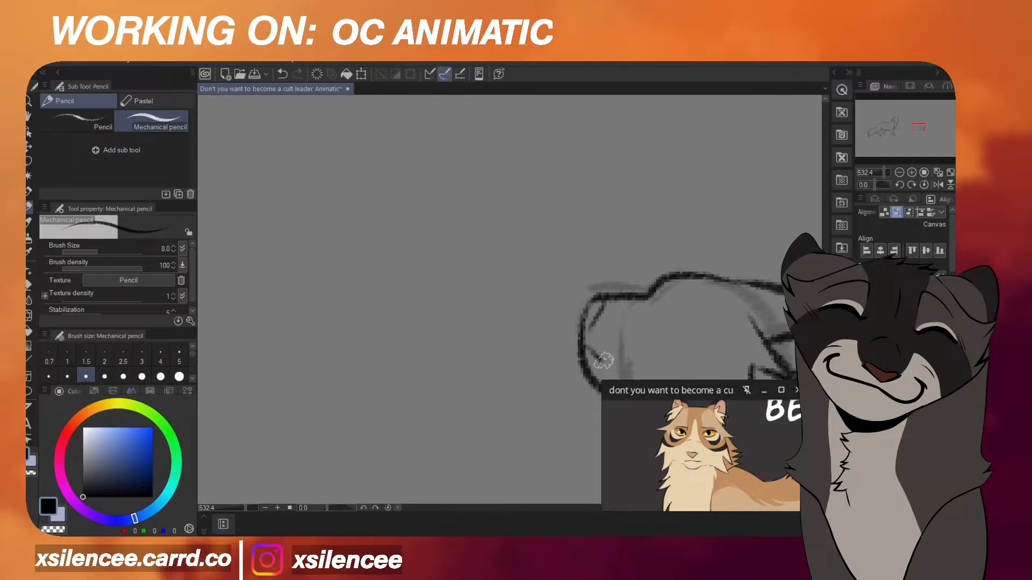
# Compare the crouching cat's head with the standing cat across the scene and save the animatic file.
pyautogui.scroll(-10, 604, 361)
pyautogui.scroll(2, 686, 326)
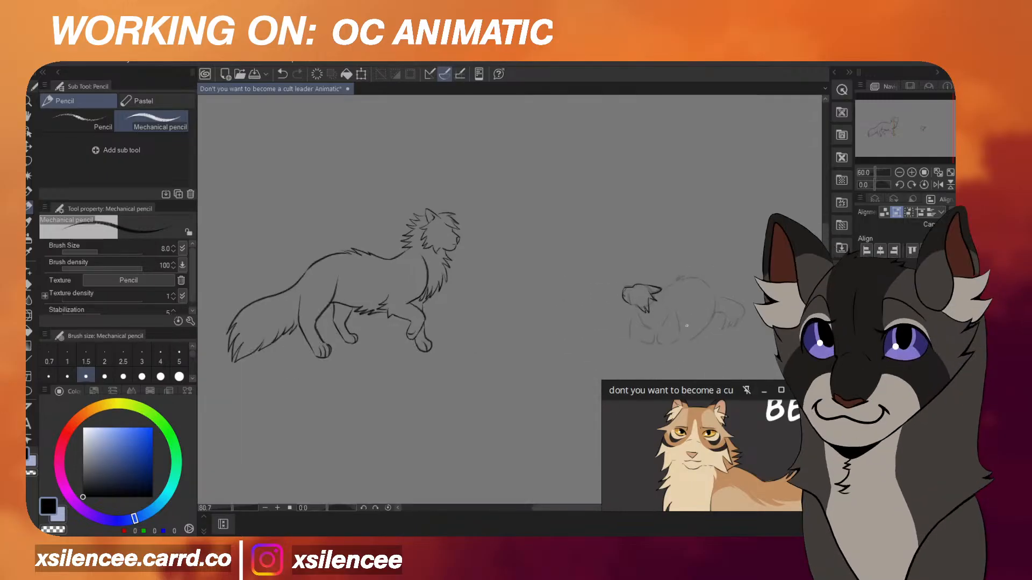
pyautogui.scroll(1, 687, 325)
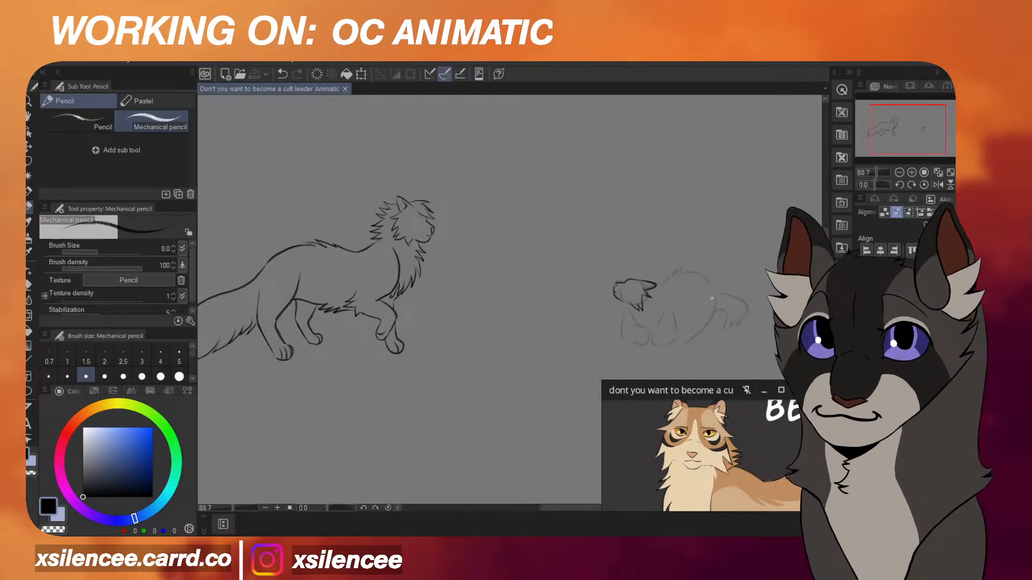
pyautogui.hotkey('ctrl', 's')
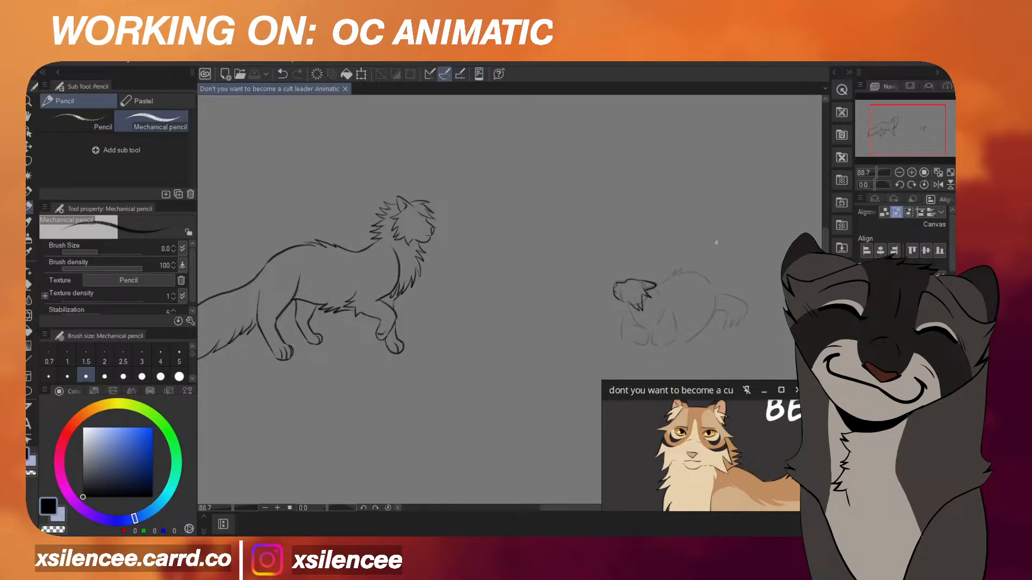
pyautogui.scroll(-1, 715, 242)
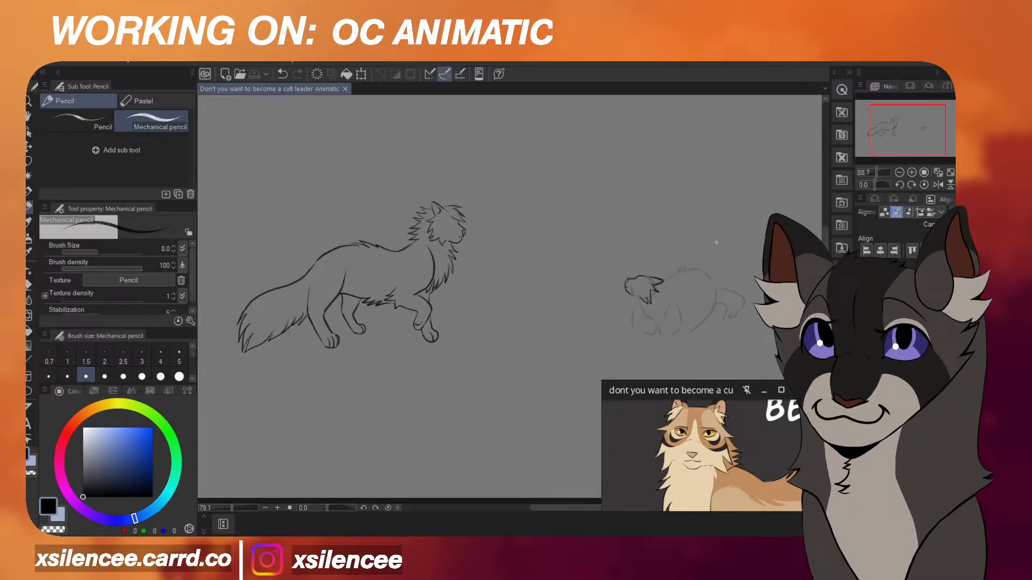
# Draw jagged fur behind the crouching cat's ear down the back of the neck and along the throat.
pyautogui.scroll(10, 698, 247)
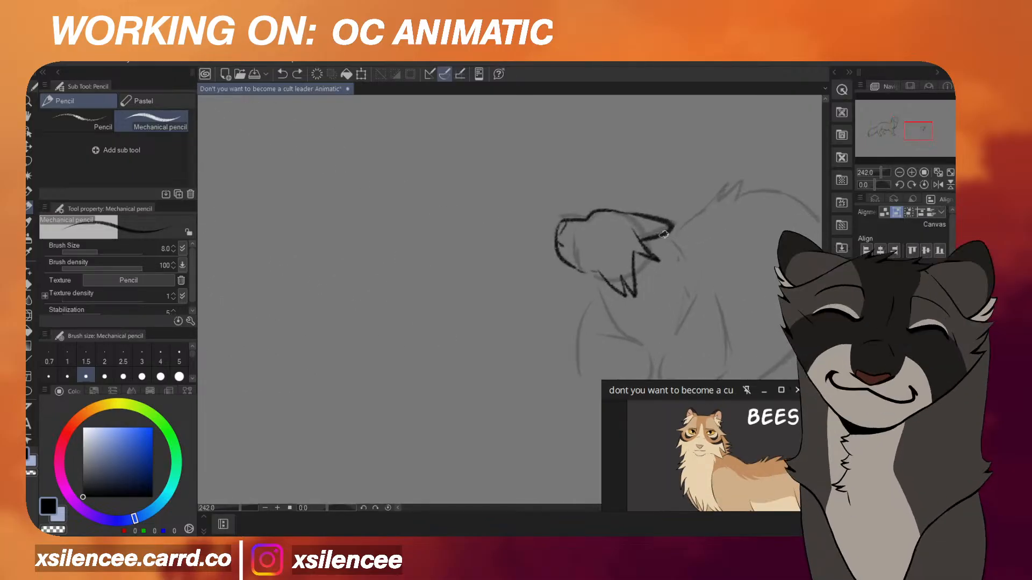
pyautogui.moveTo(664, 235); pyautogui.dragTo(692, 257)
pyautogui.scroll(4, 581, 271)
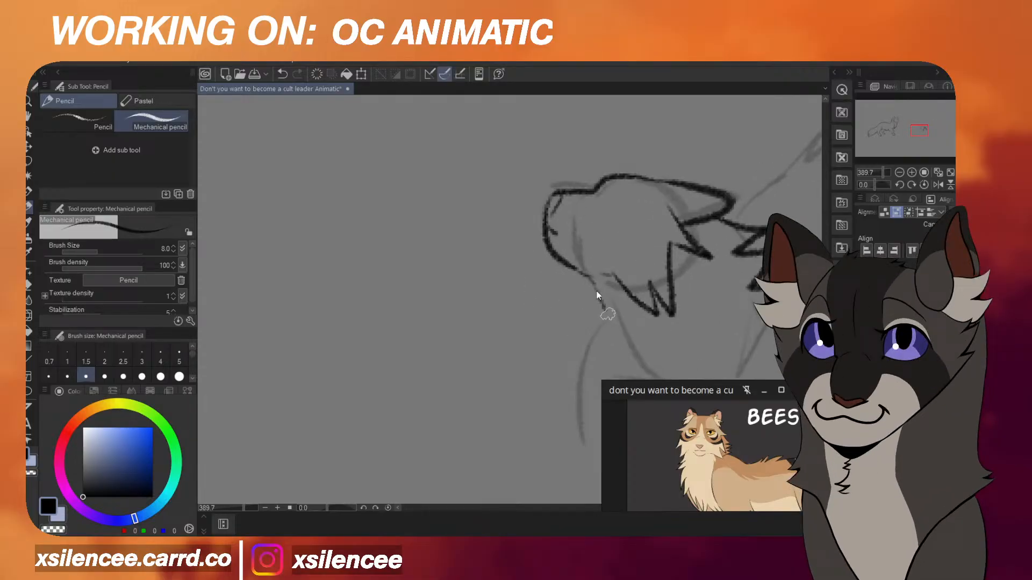
pyautogui.scroll(-3, 657, 279)
pyautogui.scroll(1, 634, 283)
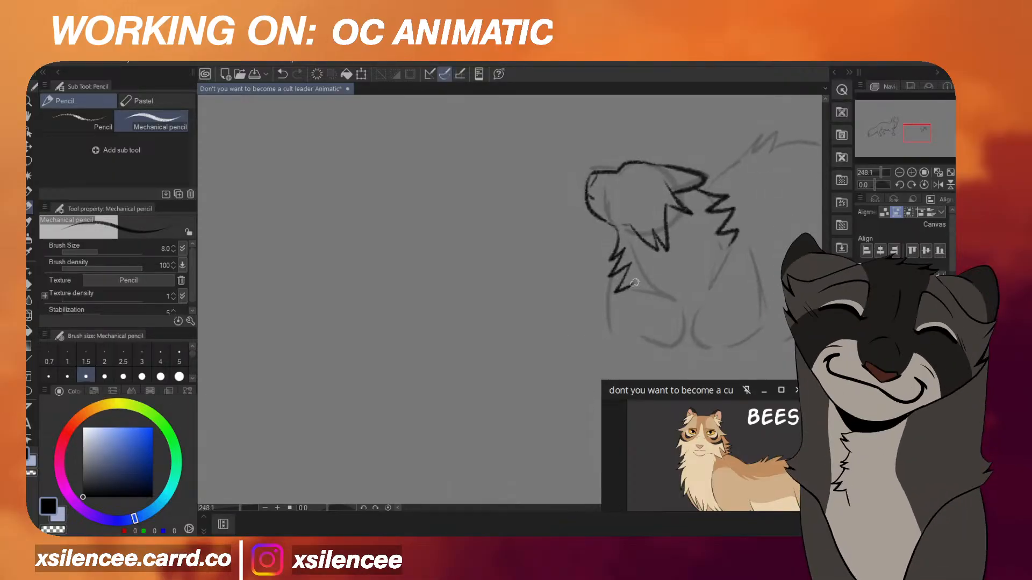
# Redraw the throat fur with pointed chest tufts and extend the jagged neck fur down to the shoulder.
pyautogui.hotkey('ctrl', 'z')
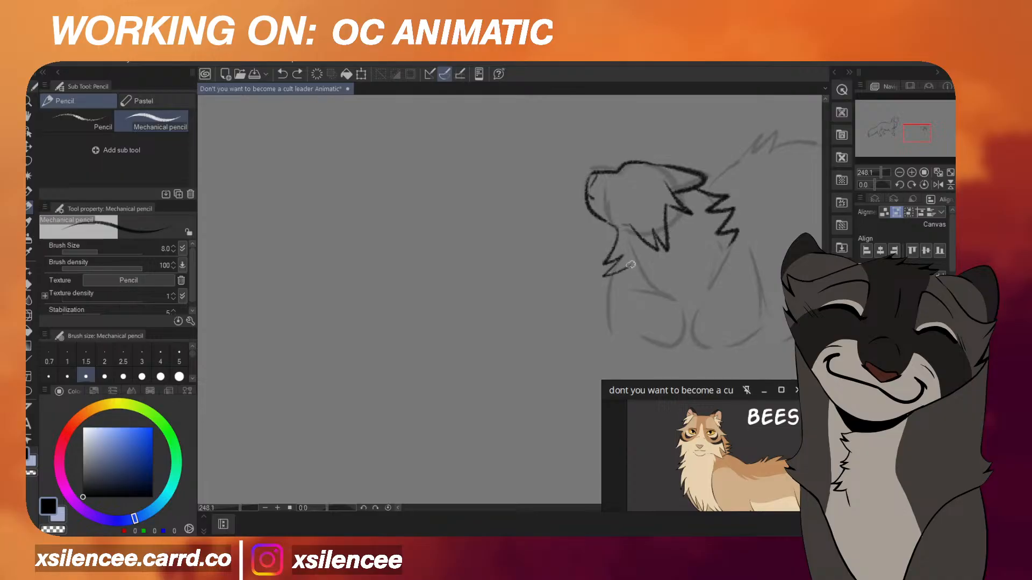
pyautogui.moveTo(631, 264); pyautogui.dragTo(662, 290)
pyautogui.scroll(-2, 726, 263)
pyautogui.scroll(4, 730, 242)
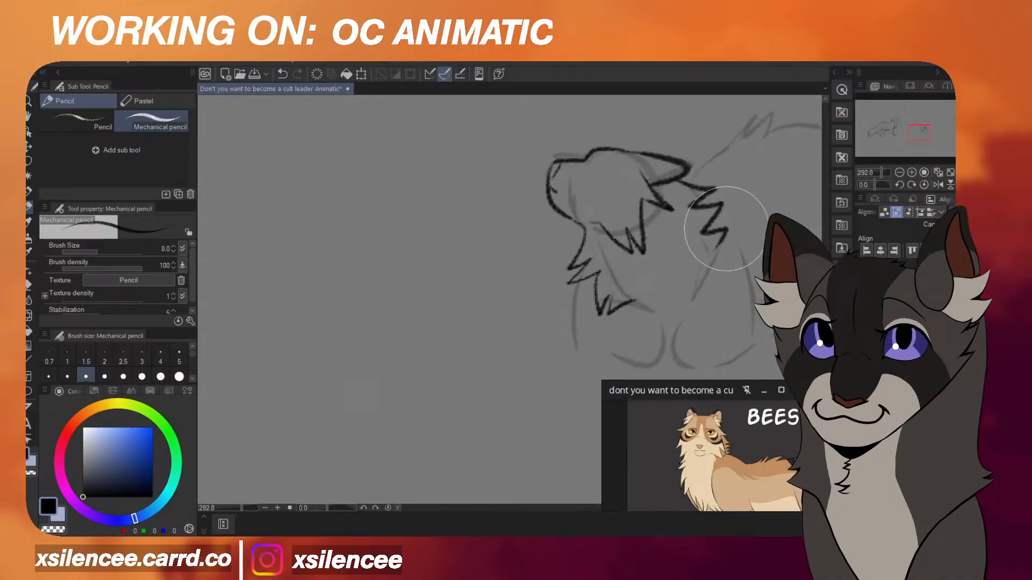
pyautogui.moveTo(727, 229); pyautogui.dragTo(722, 236)
pyautogui.scroll(-3, 725, 280)
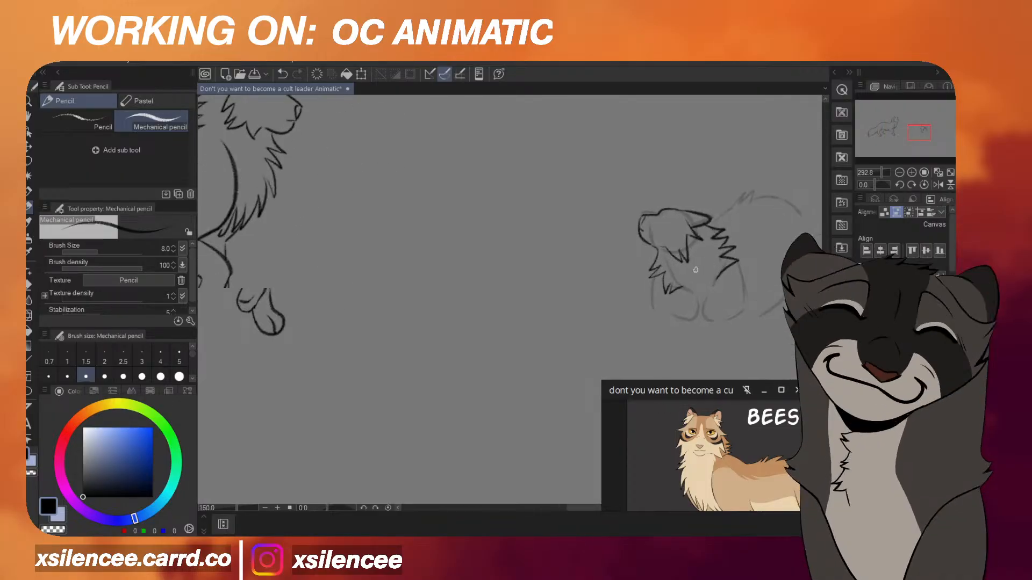
pyautogui.scroll(2, 715, 312)
pyautogui.scroll(-2, 709, 341)
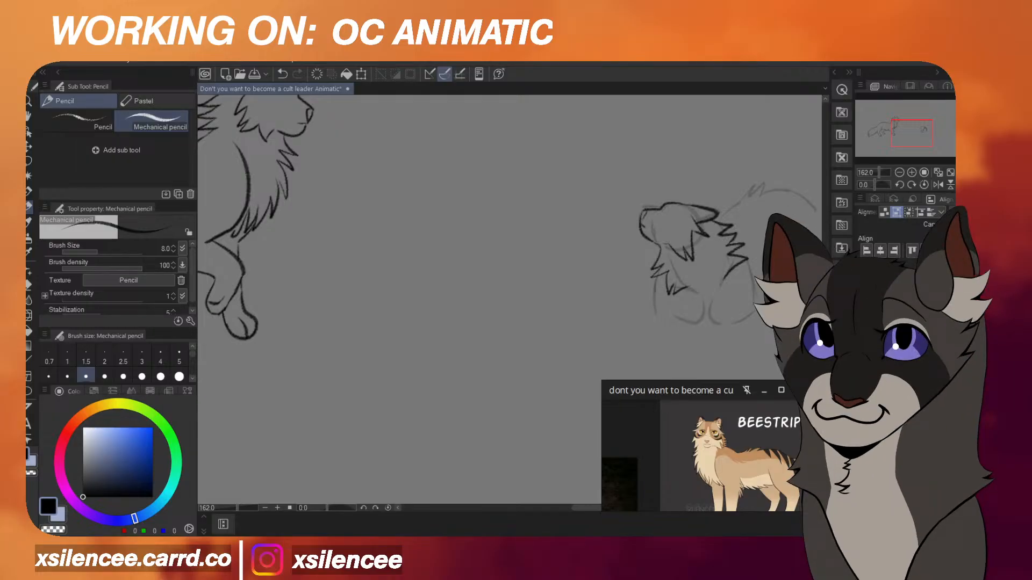
# Draw the crouching cat's front leg below the throat with pointed elbow fur and a rounded paw.
pyautogui.scroll(3, 728, 257)
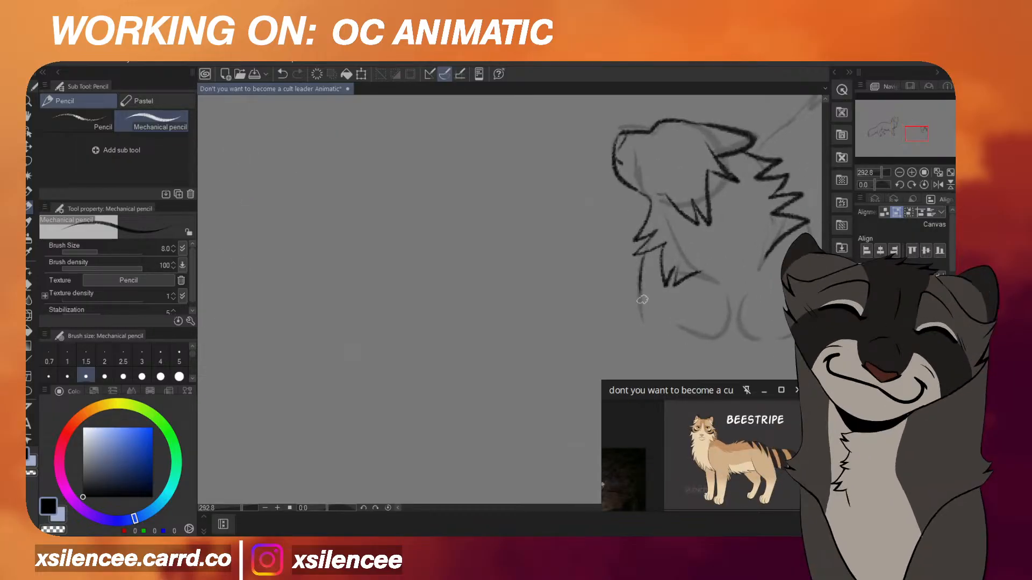
pyautogui.hotkey('ctrl', 'z')
pyautogui.moveTo(630, 322); pyautogui.dragTo(673, 324)
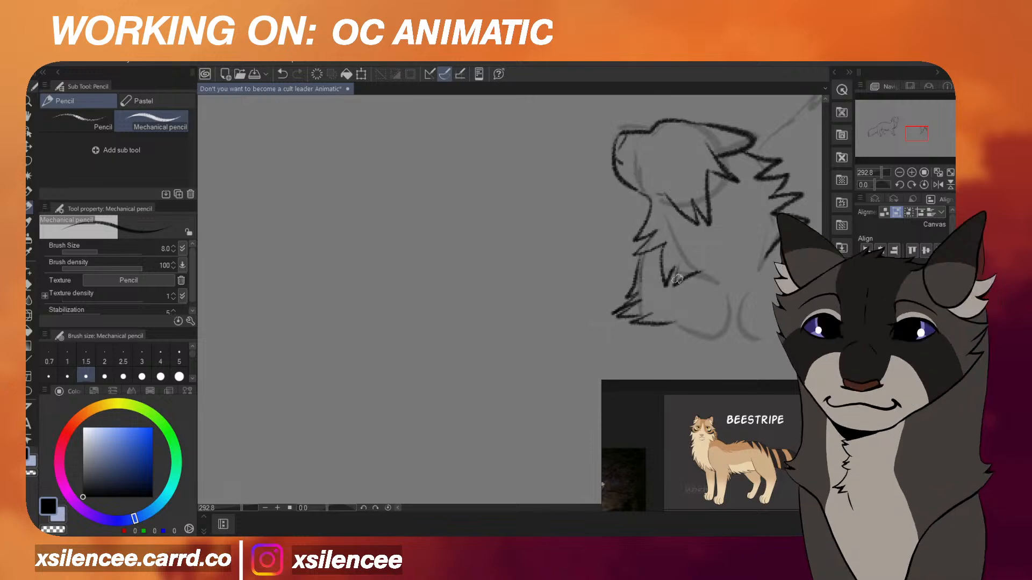
pyautogui.moveTo(681, 276)
pyautogui.mouseDown()
pyautogui.moveTo(726, 298)
pyautogui.moveTo(726, 330)
pyautogui.mouseUp()
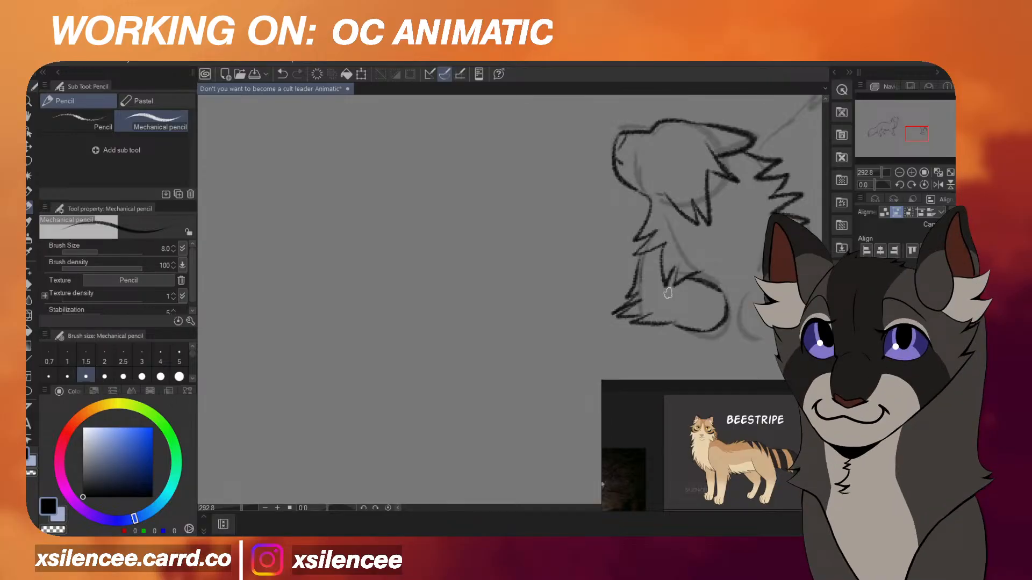
# Draw the outer edge of the crouching cat's second front leg, curving from the shoulder fur down towards the elbow.
pyautogui.scroll(-3, 668, 293)
pyautogui.scroll(5, 745, 244)
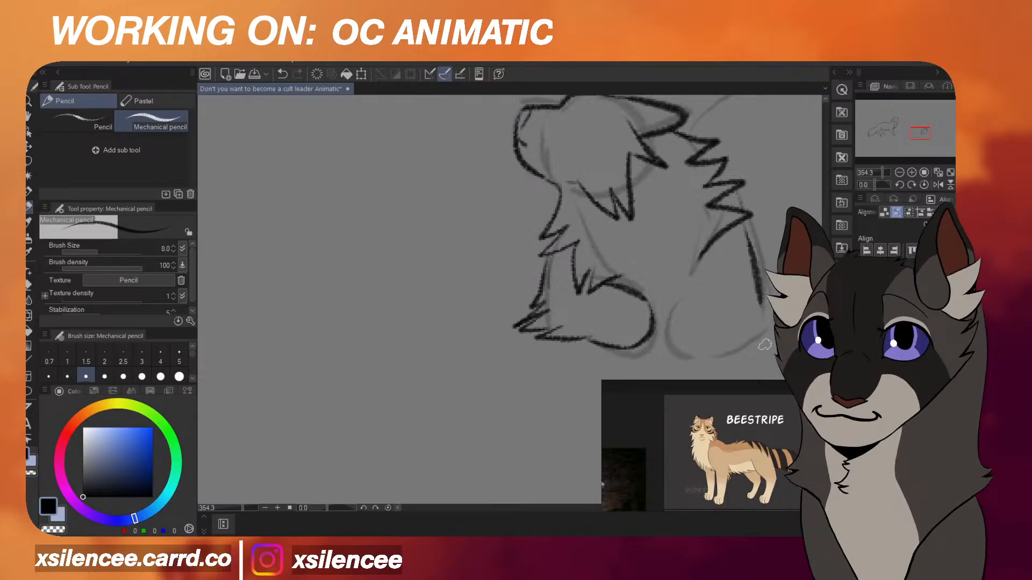
pyautogui.scroll(1, 736, 222)
pyautogui.hotkey('ctrl', 'z')
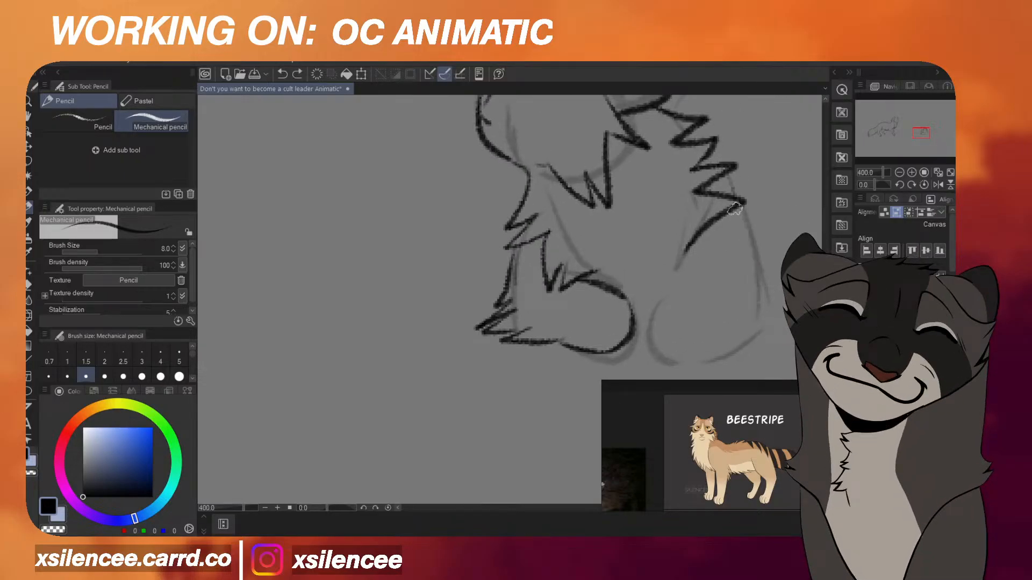
pyautogui.moveTo(738, 207); pyautogui.dragTo(762, 304)
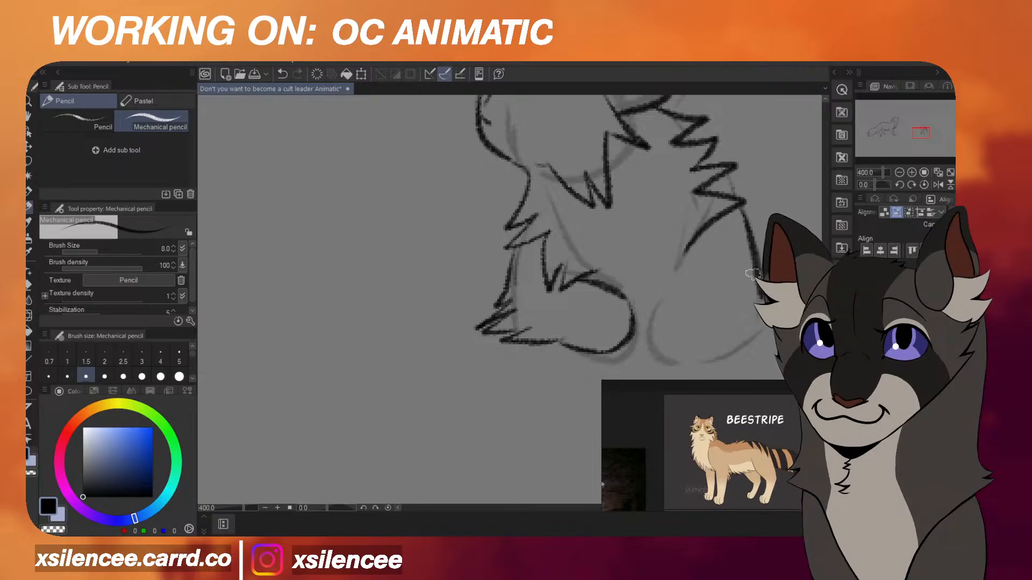
pyautogui.hotkey('ctrl', 'z')
pyautogui.moveTo(730, 176); pyautogui.dragTo(762, 309)
pyautogui.hotkey('ctrl', 'z')
pyautogui.moveTo(736, 208); pyautogui.dragTo(763, 311)
pyautogui.hotkey('ctrl', 'z')
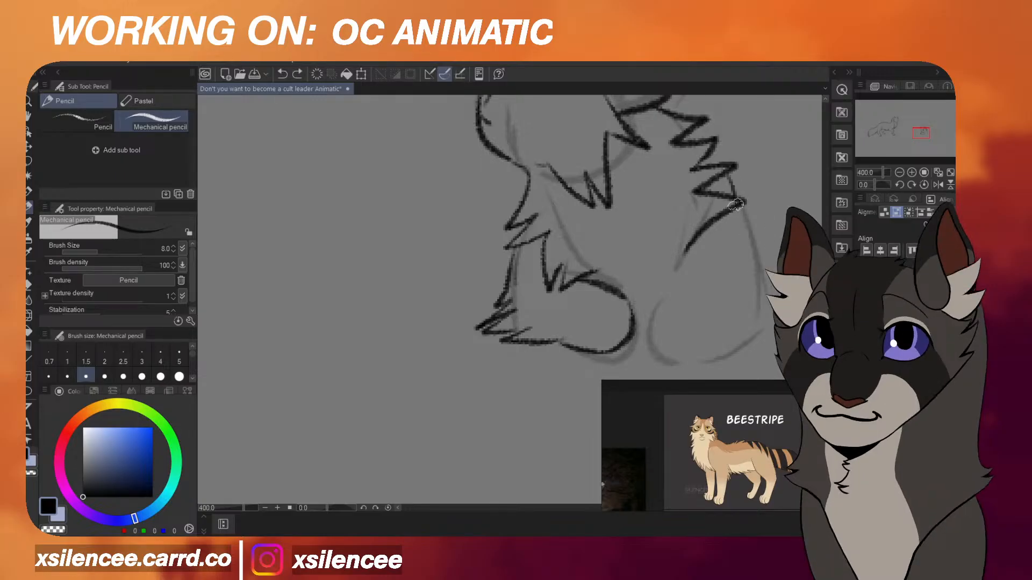
pyautogui.moveTo(738, 208); pyautogui.dragTo(760, 305)
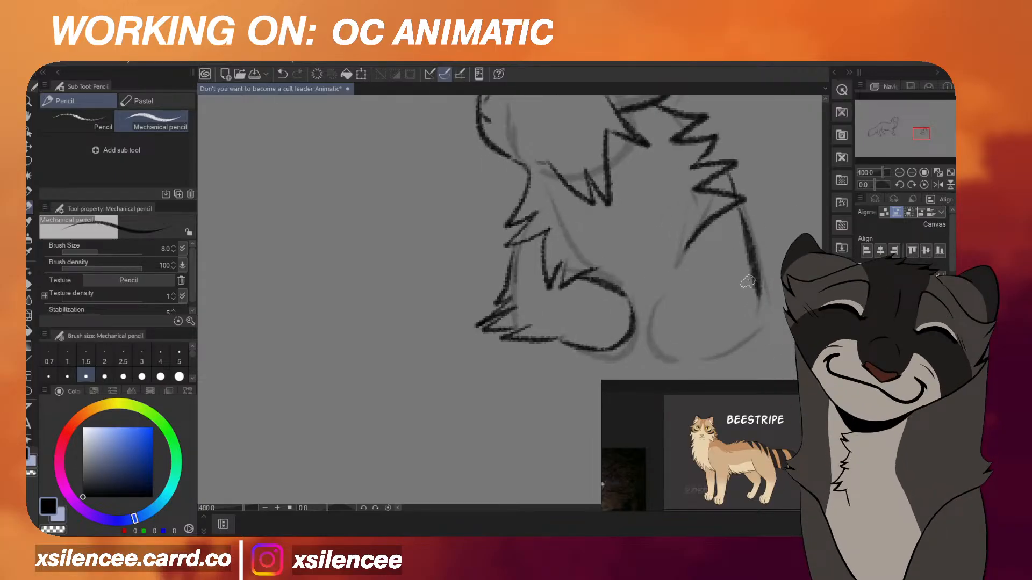
pyautogui.hotkey('ctrl', 'z')
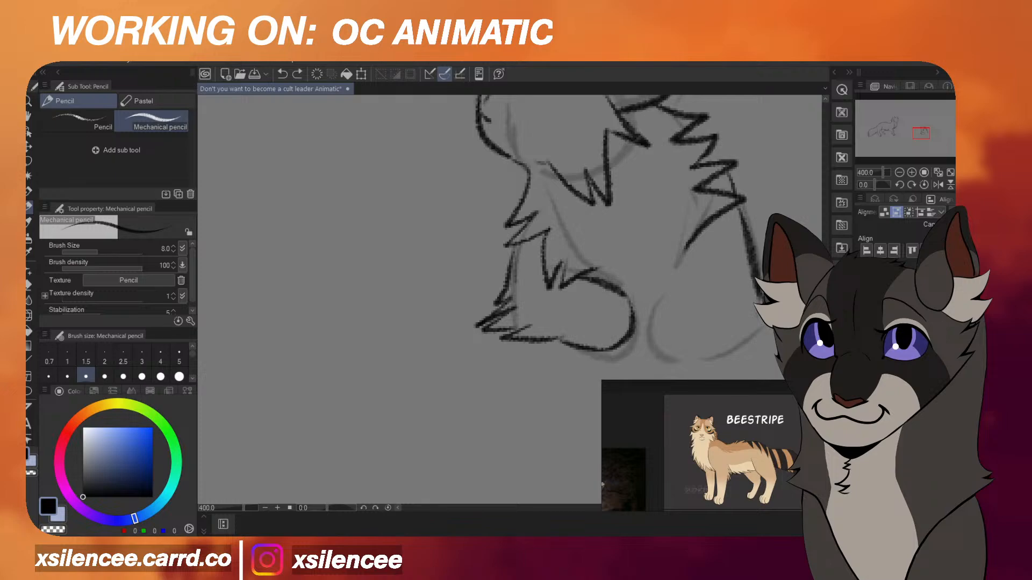
# Draw the second front leg's rounded paw, elbow fur and inner edge, and add pointed chest fur beside the first leg.
pyautogui.moveTo(764, 336)
pyautogui.mouseDown()
pyautogui.moveTo(768, 304)
pyautogui.moveTo(774, 317)
pyautogui.moveTo(698, 349)
pyautogui.moveTo(662, 352)
pyautogui.moveTo(646, 326)
pyautogui.mouseUp()
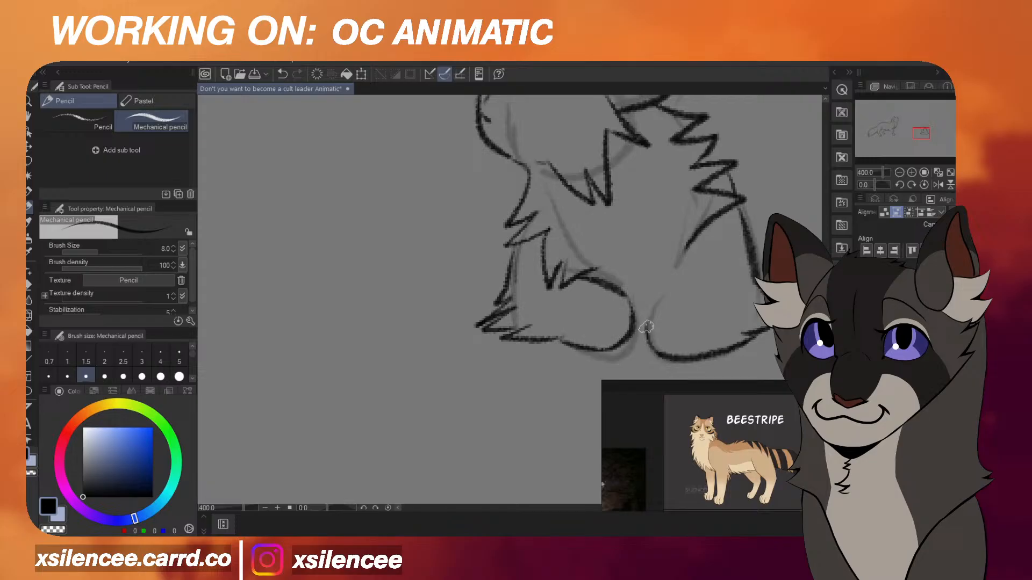
pyautogui.moveTo(669, 291)
pyautogui.mouseDown()
pyautogui.moveTo(704, 282)
pyautogui.moveTo(686, 246)
pyautogui.mouseUp()
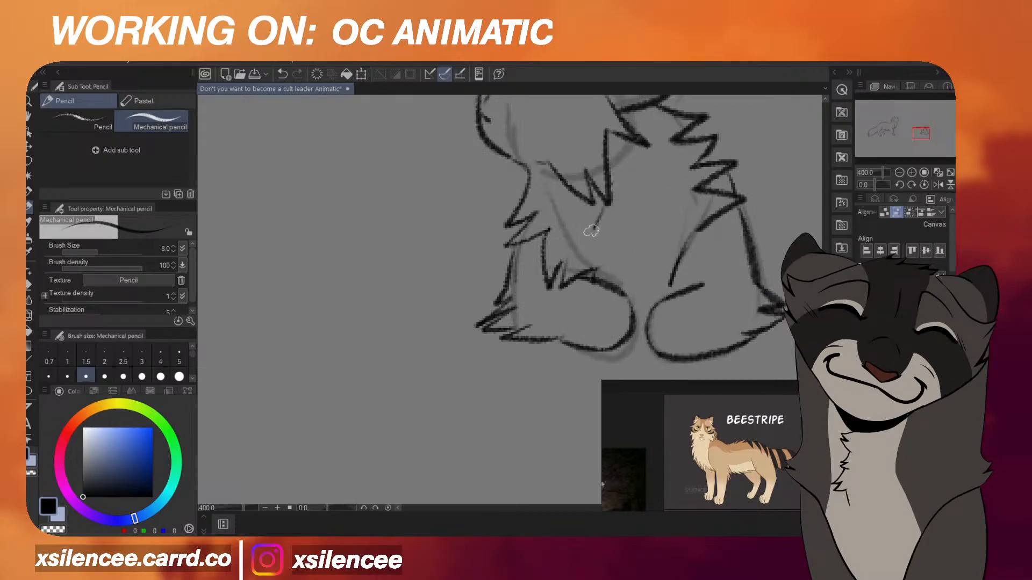
pyautogui.moveTo(591, 231)
pyautogui.mouseDown()
pyautogui.moveTo(629, 283)
pyautogui.moveTo(679, 262)
pyautogui.mouseUp()
pyautogui.scroll(-4, 711, 242)
pyautogui.scroll(2, 699, 250)
pyautogui.scroll(-1, 695, 268)
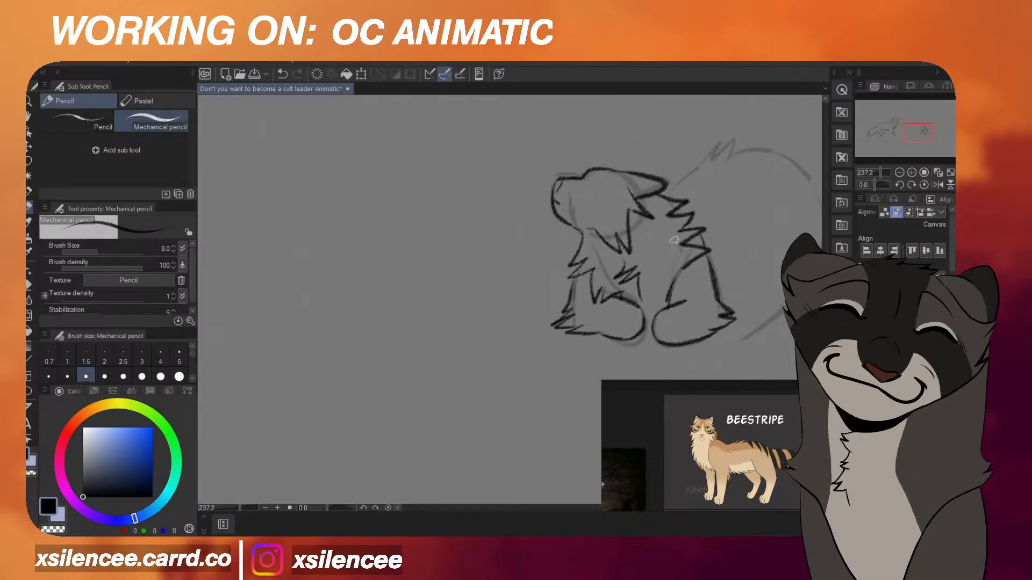
# Draw the start of the crouching cat's back rising behind the neck and ending in a pointed fur tuft.
pyautogui.scroll(1, 606, 225)
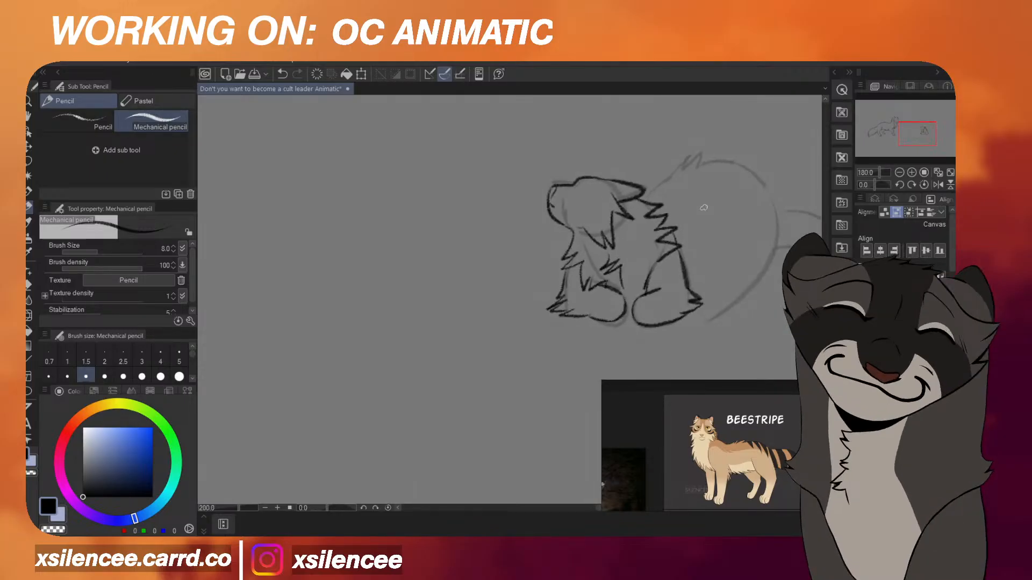
pyautogui.moveTo(652, 198); pyautogui.dragTo(692, 144)
pyautogui.hotkey('ctrl', 'z')
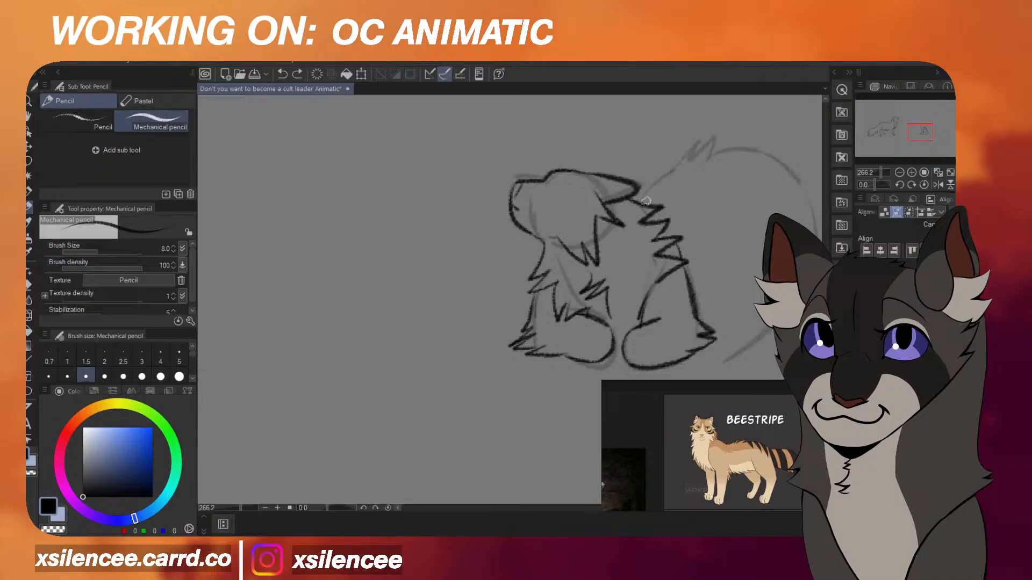
pyautogui.moveTo(645, 201)
pyautogui.mouseDown()
pyautogui.moveTo(698, 150)
pyautogui.moveTo(692, 170)
pyautogui.mouseUp()
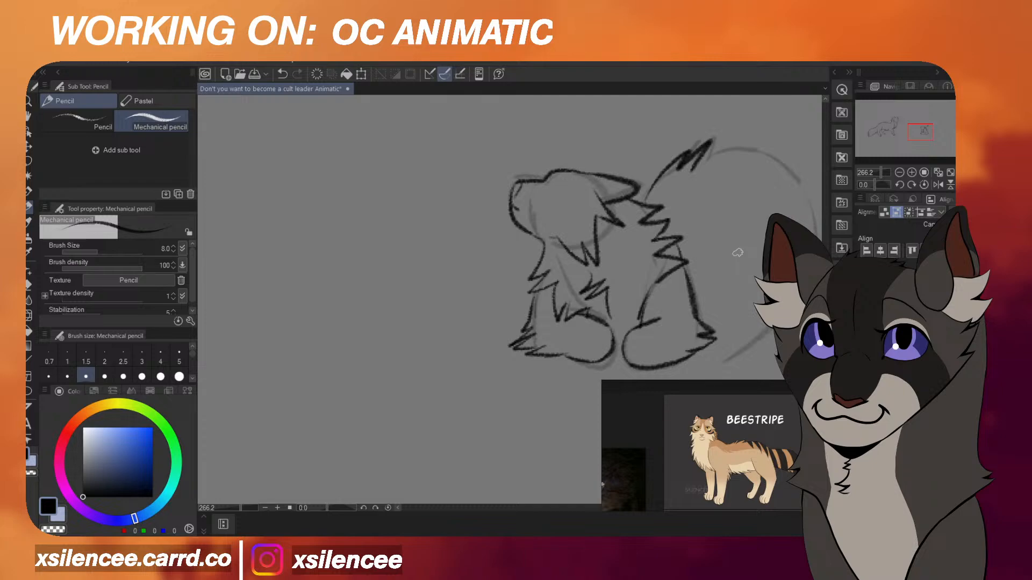
pyautogui.scroll(-1, 693, 162)
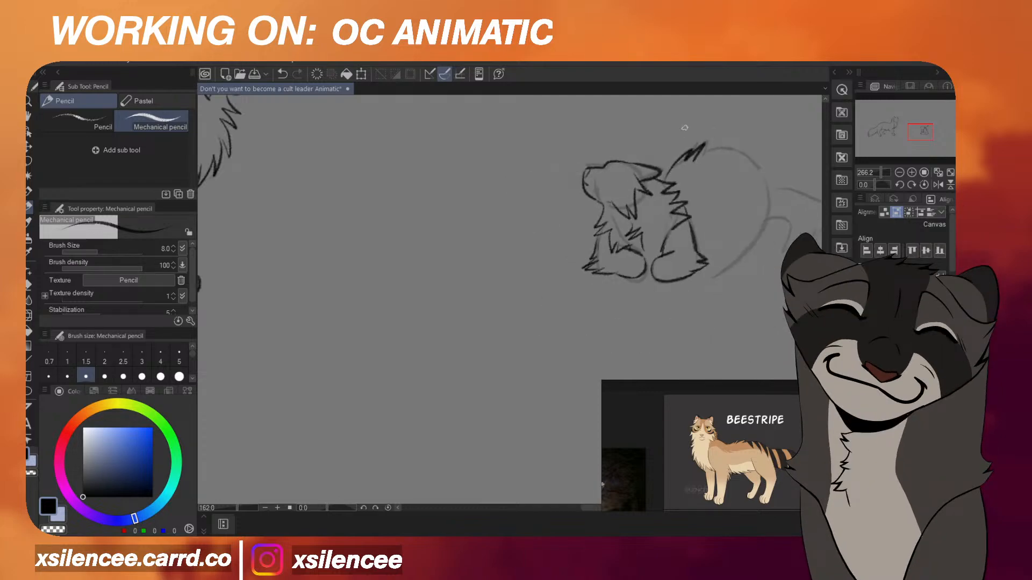
# Draw the arched back round the haunch, with an inner leg line and jagged fur leading into the belly.
pyautogui.scroll(1, 692, 162)
pyautogui.moveTo(677, 156); pyautogui.dragTo(744, 141)
pyautogui.hotkey('ctrl', 'z')
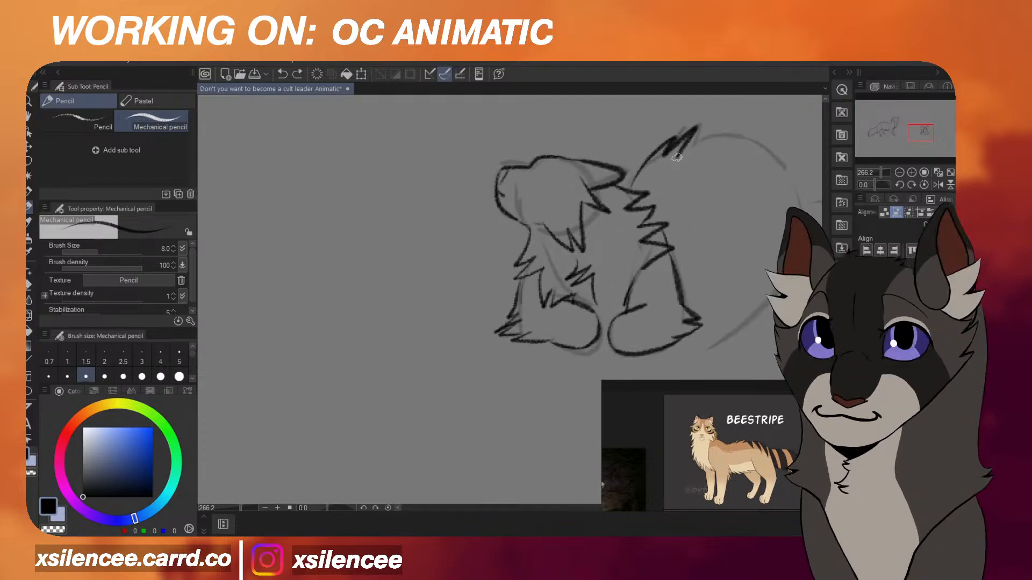
pyautogui.moveTo(678, 157)
pyautogui.mouseDown()
pyautogui.moveTo(731, 136)
pyautogui.moveTo(771, 157)
pyautogui.moveTo(802, 214)
pyautogui.moveTo(792, 217)
pyautogui.moveTo(791, 186)
pyautogui.moveTo(764, 301)
pyautogui.mouseUp()
pyautogui.moveTo(773, 261)
pyautogui.mouseDown()
pyautogui.moveTo(768, 242)
pyautogui.moveTo(753, 264)
pyautogui.mouseUp()
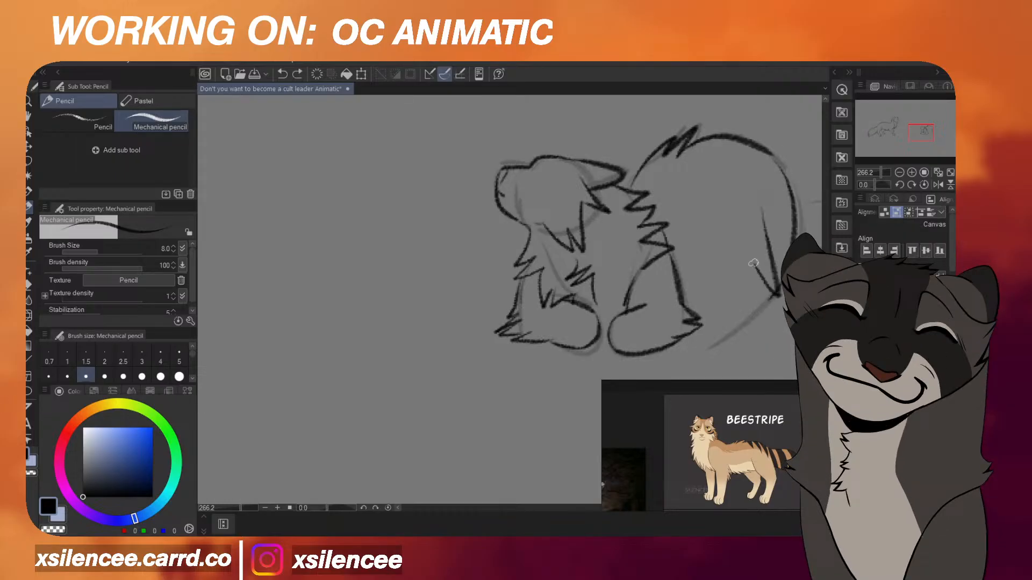
pyautogui.hotkey('ctrl', 'z')
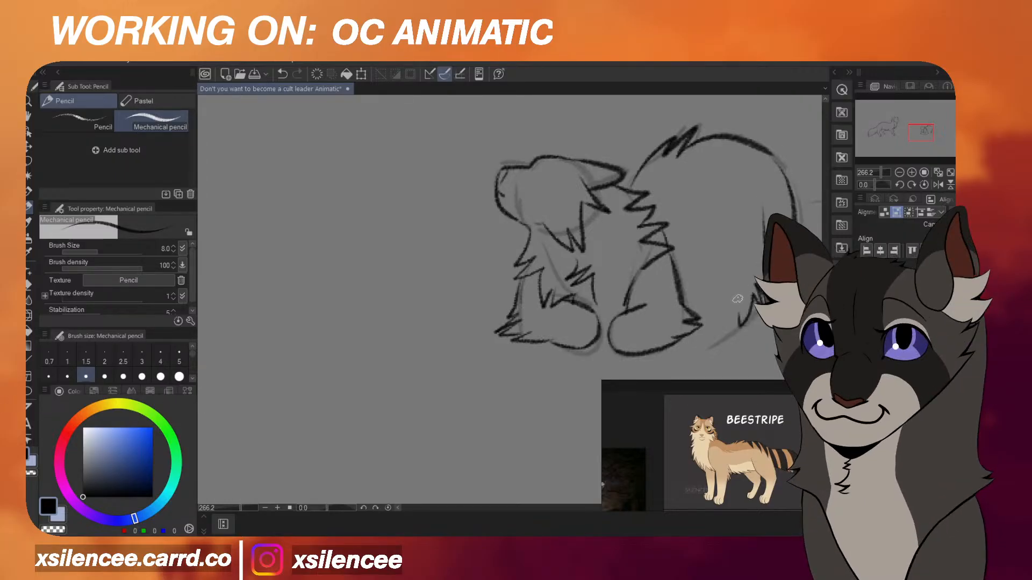
pyautogui.hotkey('ctrl', 'z')
pyautogui.scroll(-3, 702, 218)
pyautogui.scroll(2, 755, 222)
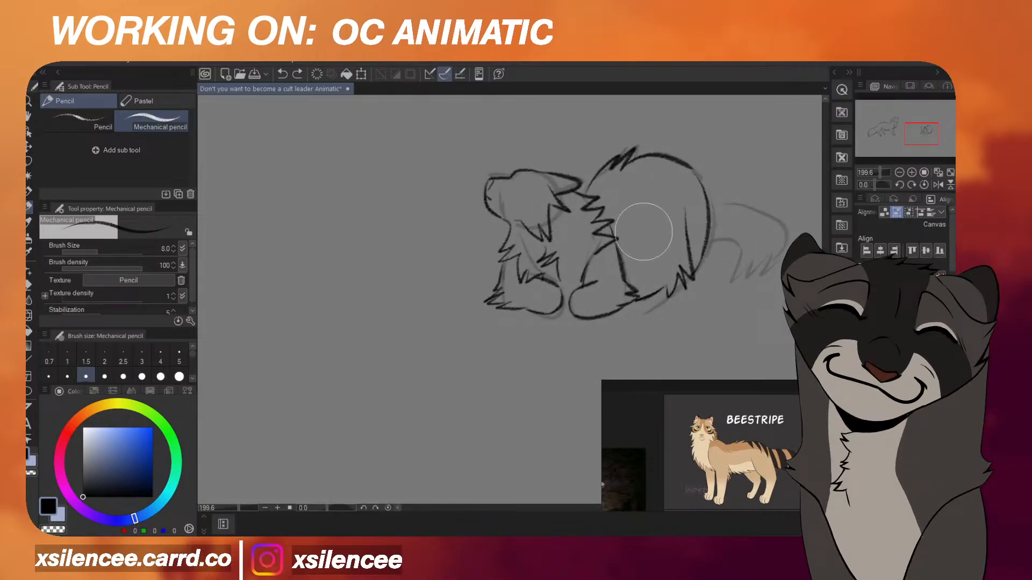
pyautogui.moveTo(711, 205)
pyautogui.mouseDown()
pyautogui.moveTo(760, 218)
pyautogui.moveTo(757, 267)
pyautogui.mouseUp()
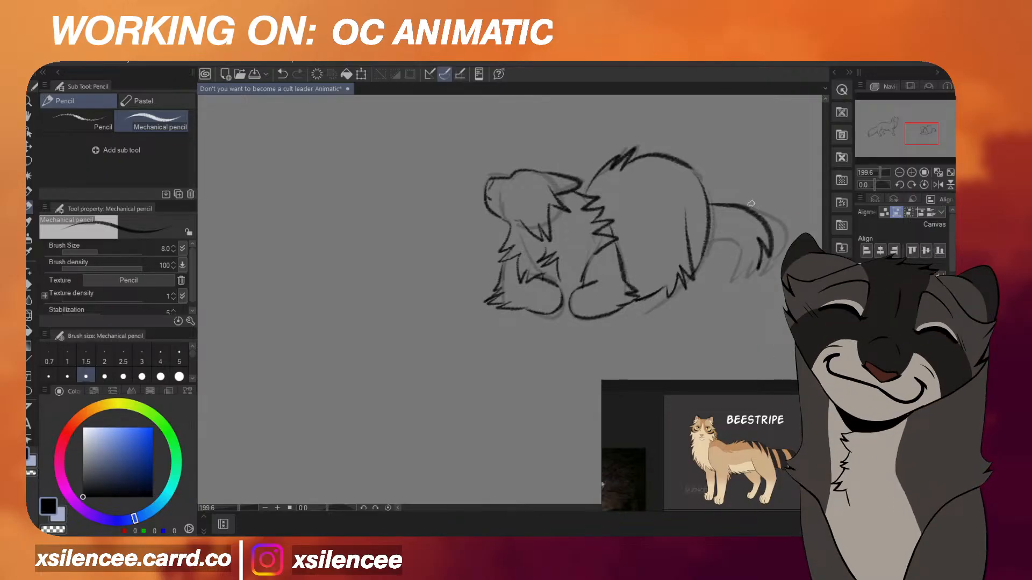
pyautogui.scroll(1, 751, 204)
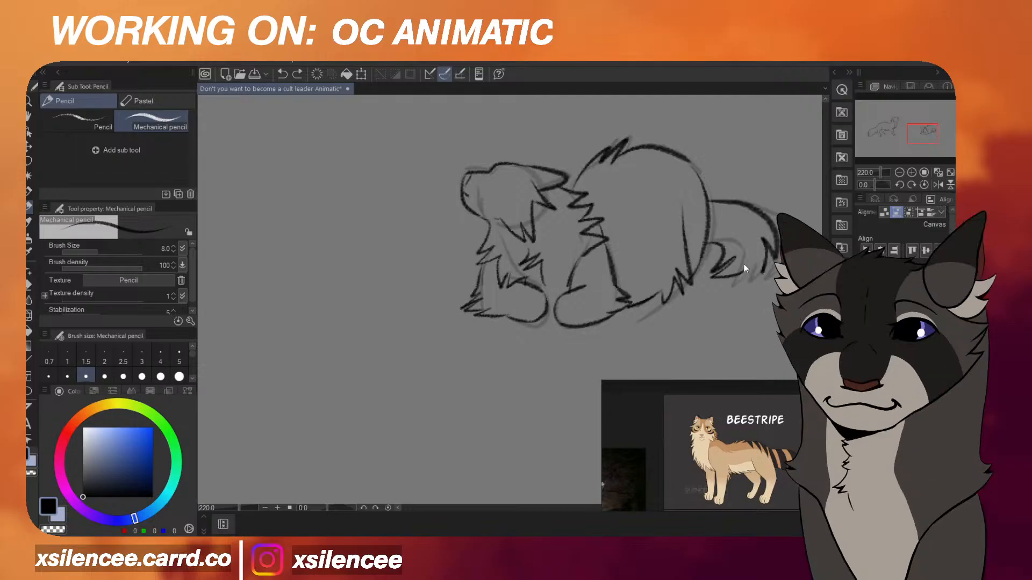
pyautogui.hotkey('ctrl', 'z')
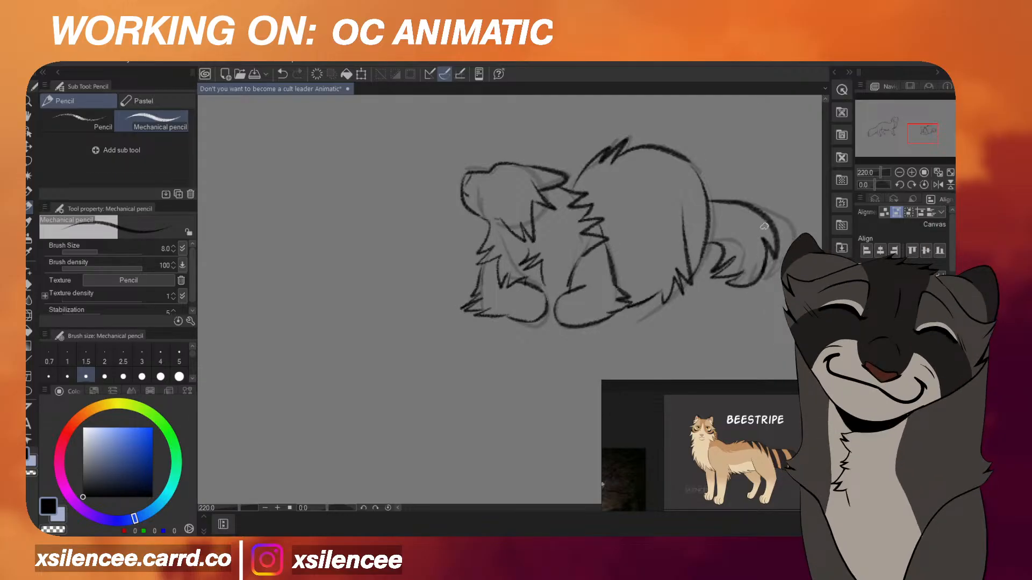
pyautogui.scroll(-7, 763, 226)
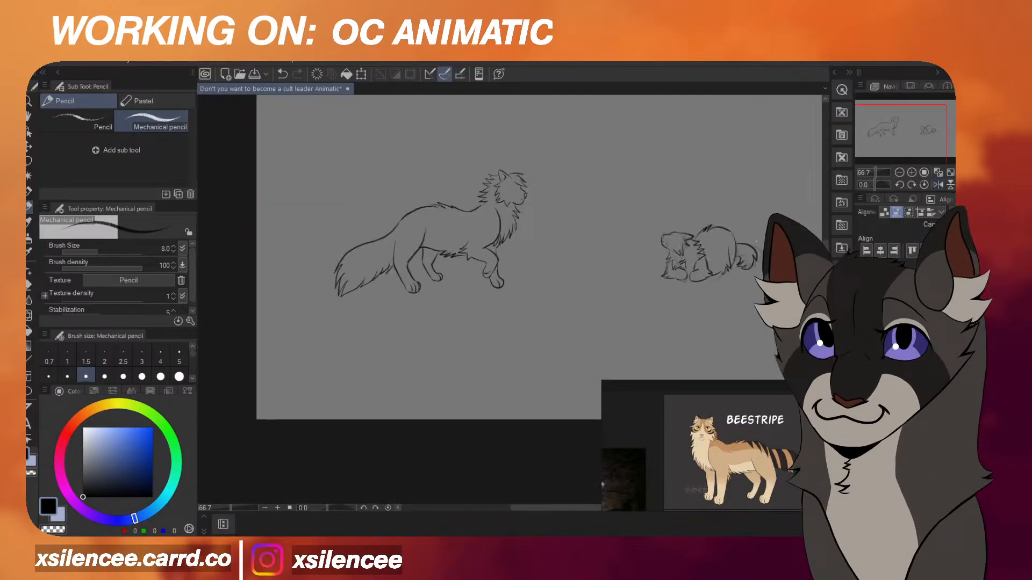
pyautogui.scroll(5, 761, 235)
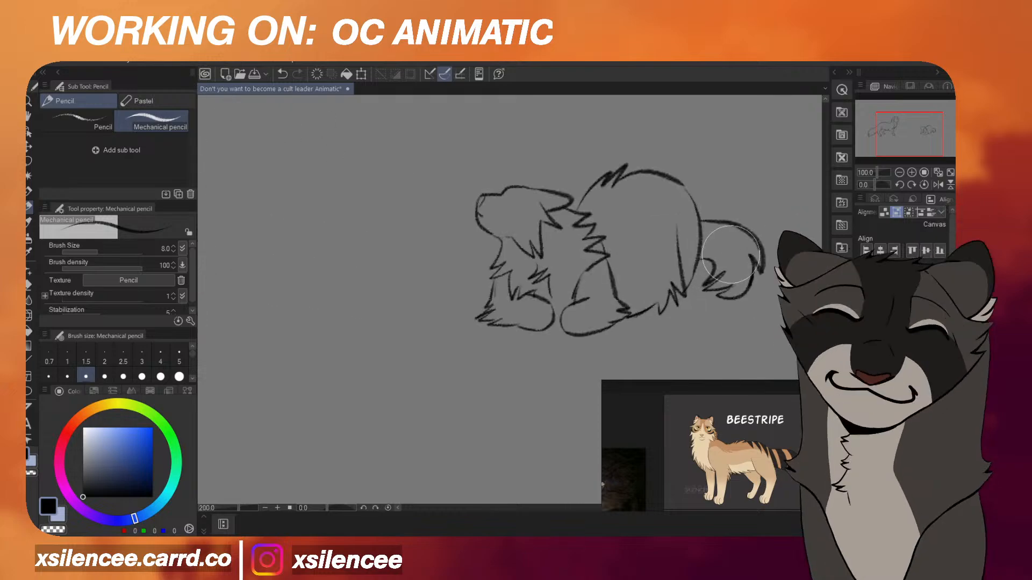
pyautogui.moveTo(761, 236); pyautogui.dragTo(731, 274)
pyautogui.moveTo(718, 205); pyautogui.dragTo(716, 314)
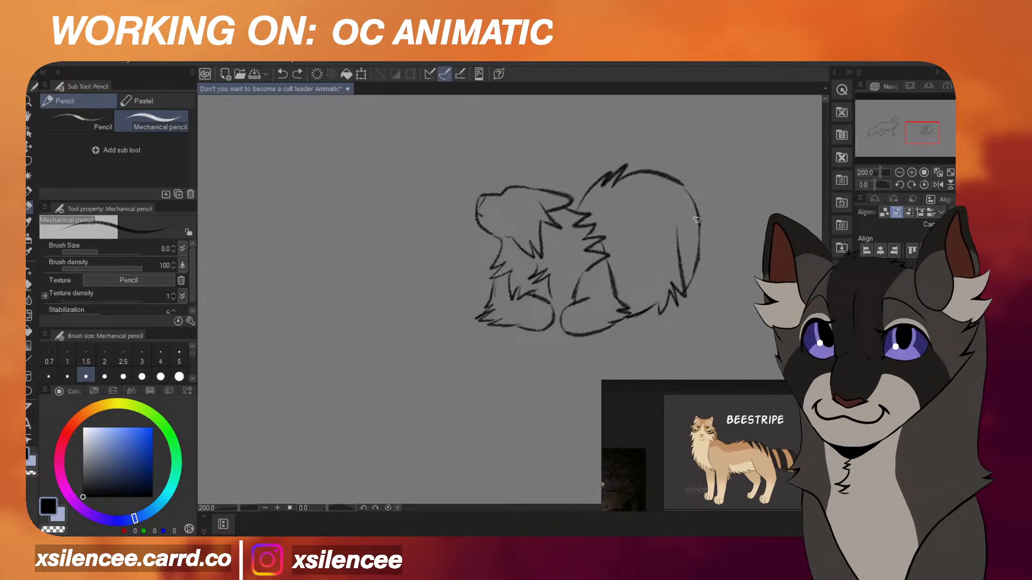
# Draw the tail curled tightly around the haunch with a pointed fur tip and erase the body lines it overlaps.
pyautogui.moveTo(696, 219); pyautogui.dragTo(712, 288)
pyautogui.moveTo(698, 249); pyautogui.dragTo(675, 252)
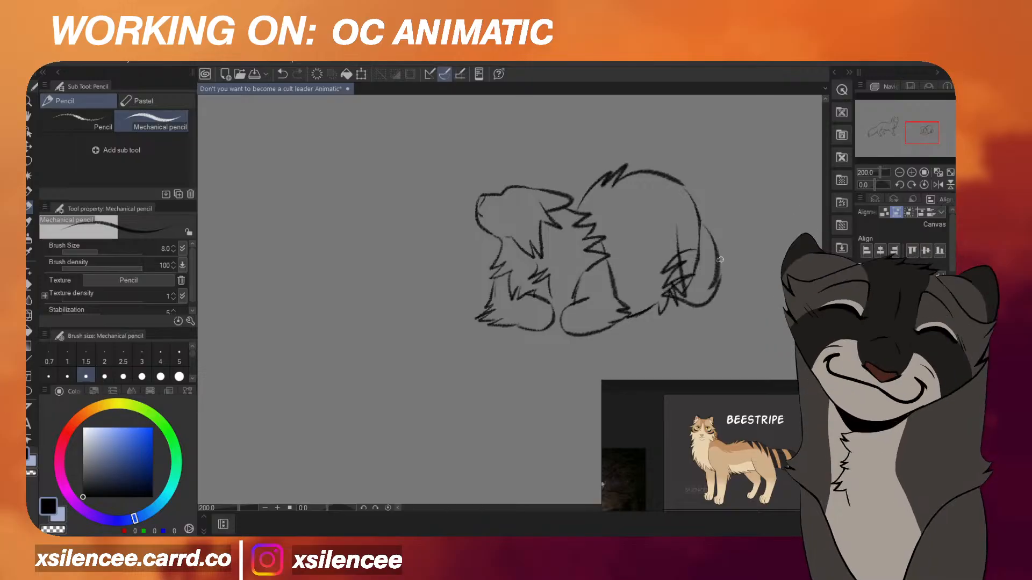
pyautogui.hotkey('ctrl', 'z')
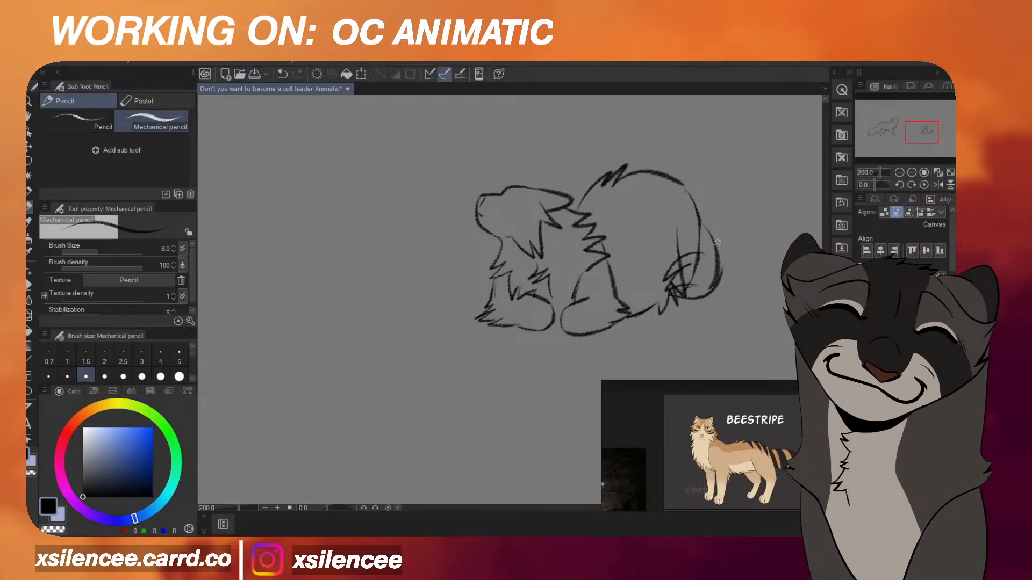
pyautogui.moveTo(707, 274)
pyautogui.mouseDown()
pyautogui.moveTo(677, 281)
pyautogui.moveTo(691, 280)
pyautogui.moveTo(676, 268)
pyautogui.moveTo(684, 264)
pyautogui.moveTo(683, 294)
pyautogui.moveTo(686, 265)
pyautogui.moveTo(685, 286)
pyautogui.mouseUp()
pyautogui.scroll(-8, 705, 248)
pyautogui.press('h')
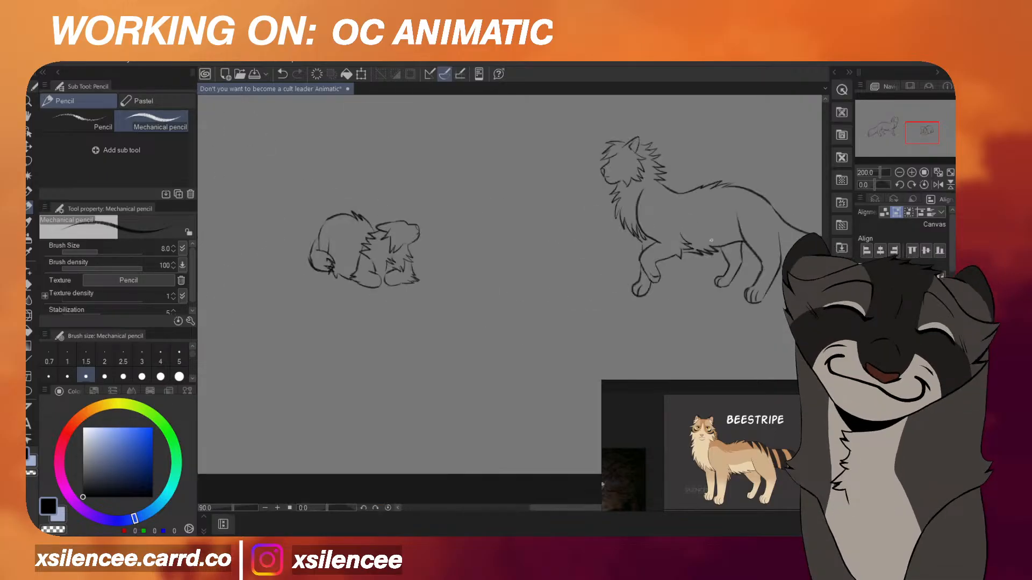
pyautogui.press('h')
pyautogui.scroll(9, 702, 244)
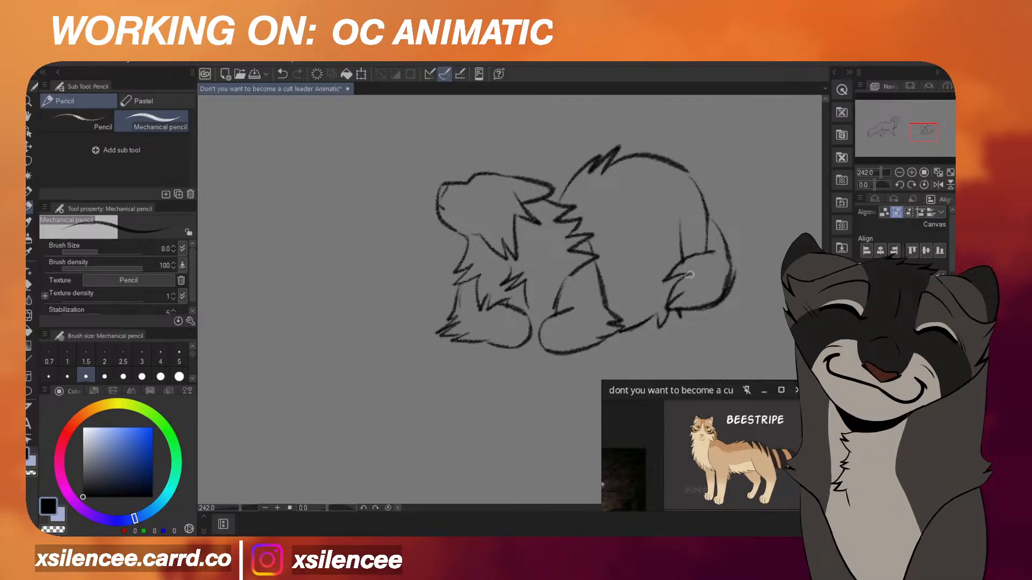
pyautogui.scroll(-5, 720, 276)
pyautogui.scroll(3, 704, 272)
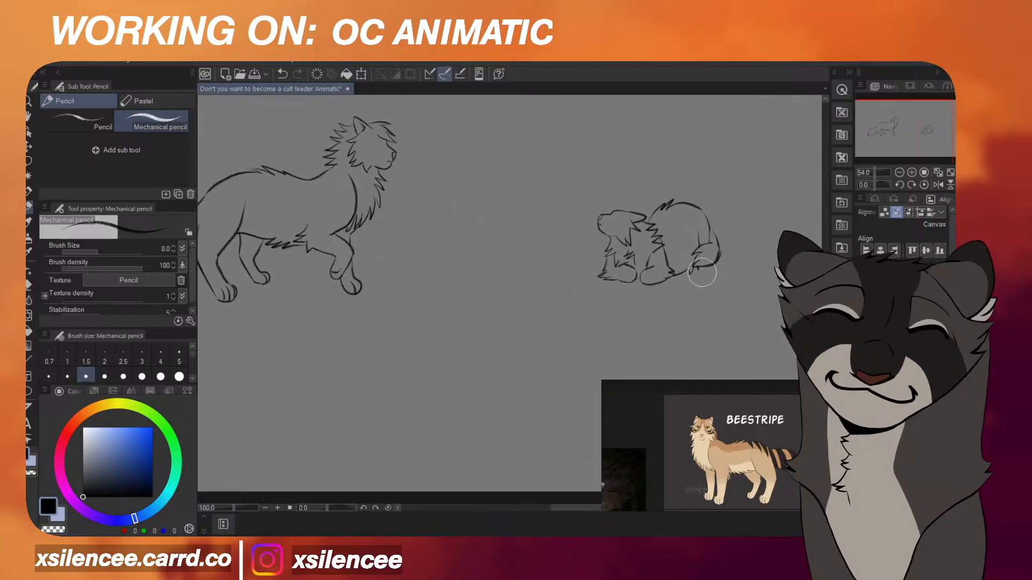
# Move the crouching cat slightly lower in the scene and save the animatic file.
pyautogui.scroll(-3, 699, 270)
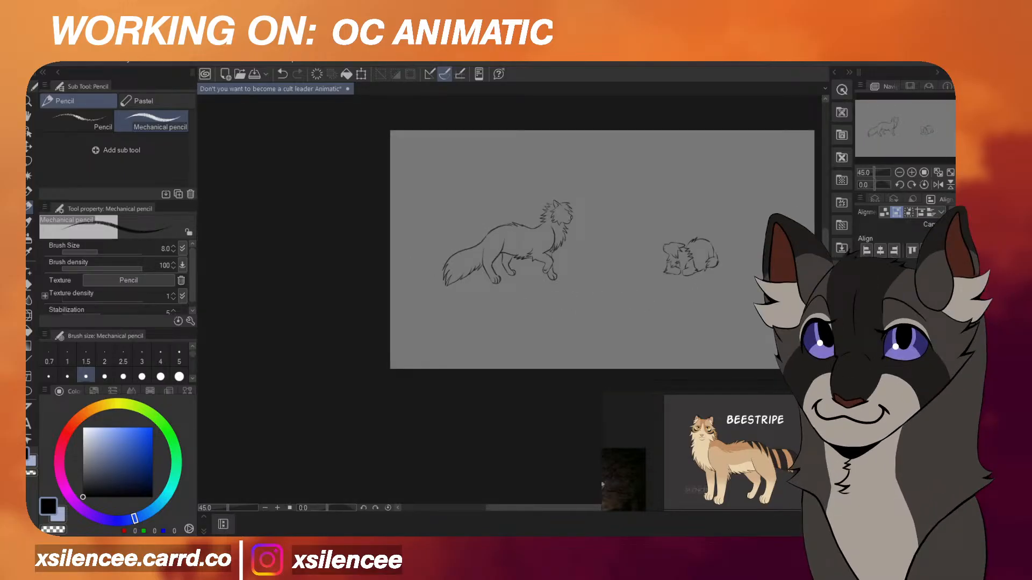
pyautogui.hotkey('ctrl', 't')
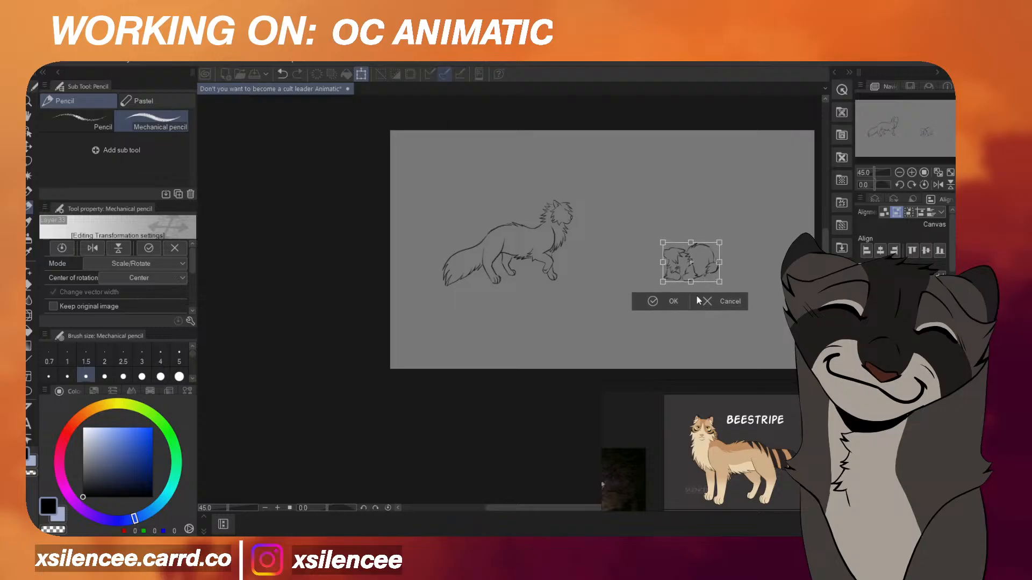
pyautogui.click(700, 300)
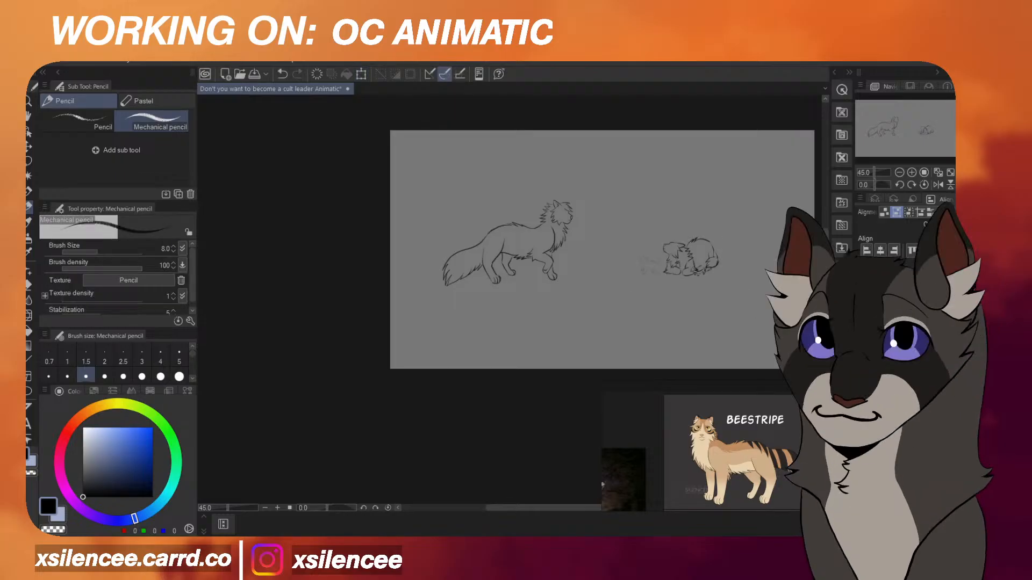
pyautogui.press('k')
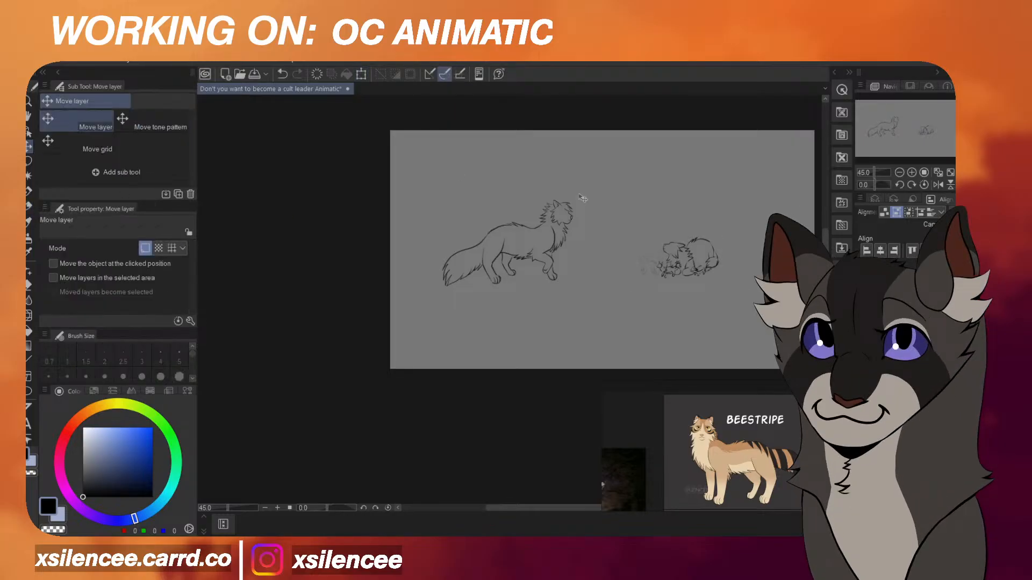
pyautogui.moveTo(583, 201); pyautogui.dragTo(585, 210)
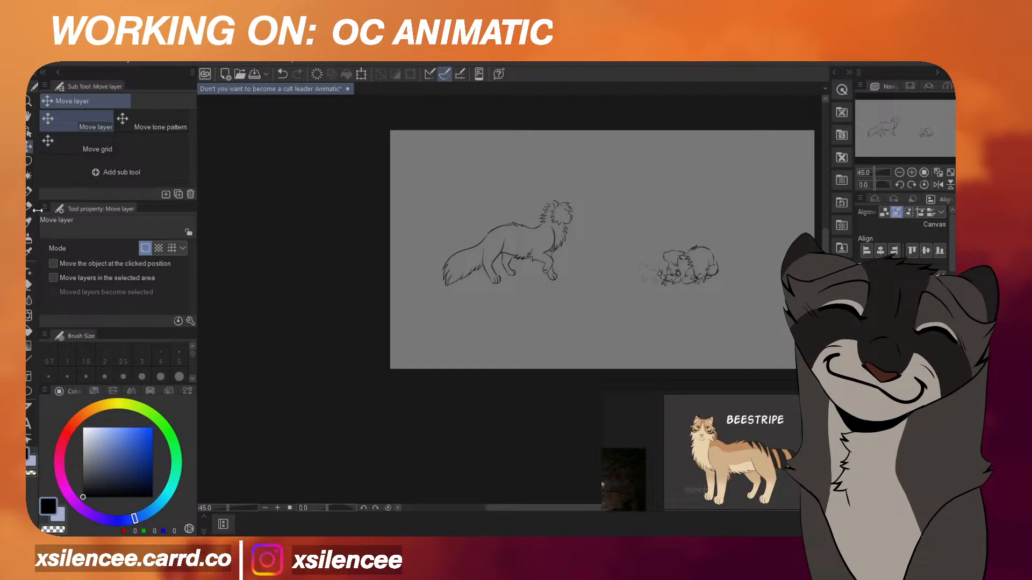
pyautogui.press('p')
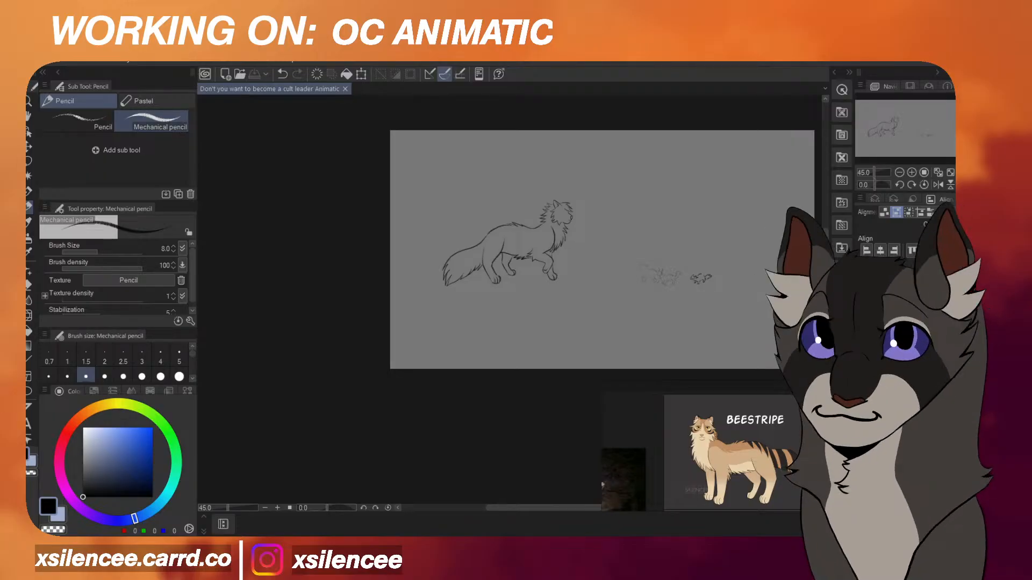
pyautogui.scroll(1, 691, 295)
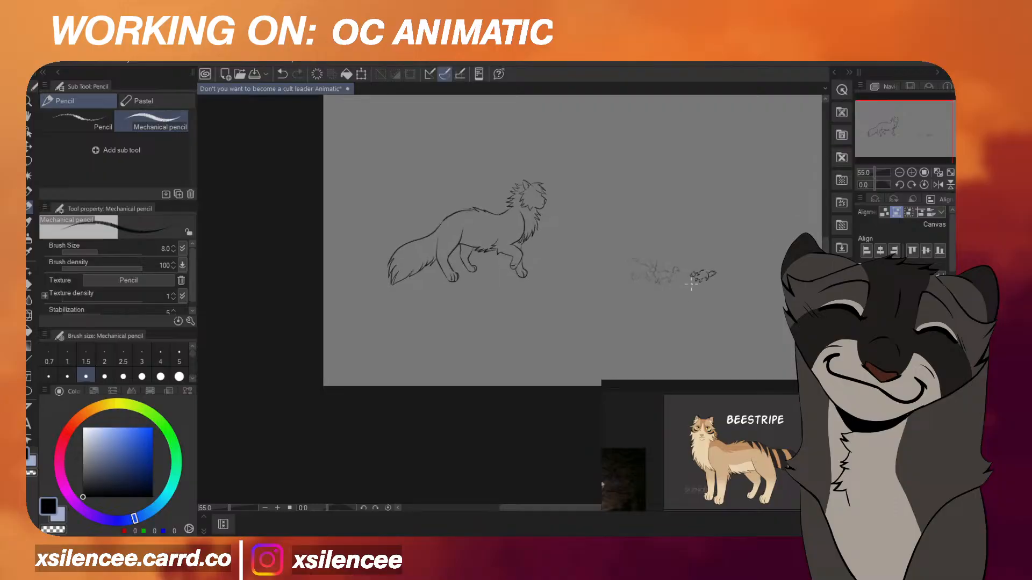
# Set the Mechanical pencil's brush size to 6 for lining the small sketched cats in the distance.
pyautogui.scroll(2, 692, 285)
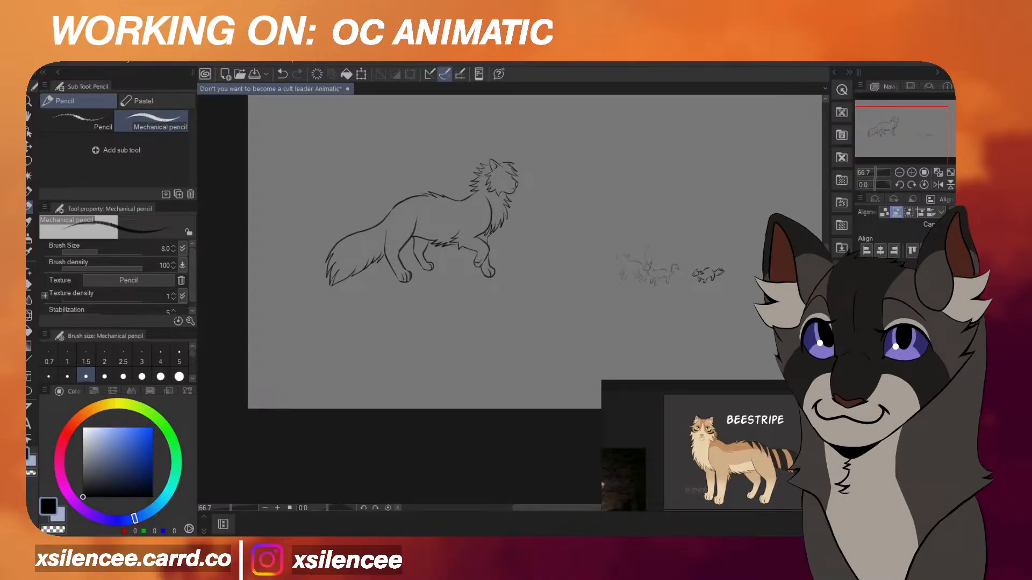
pyautogui.scroll(8, 657, 272)
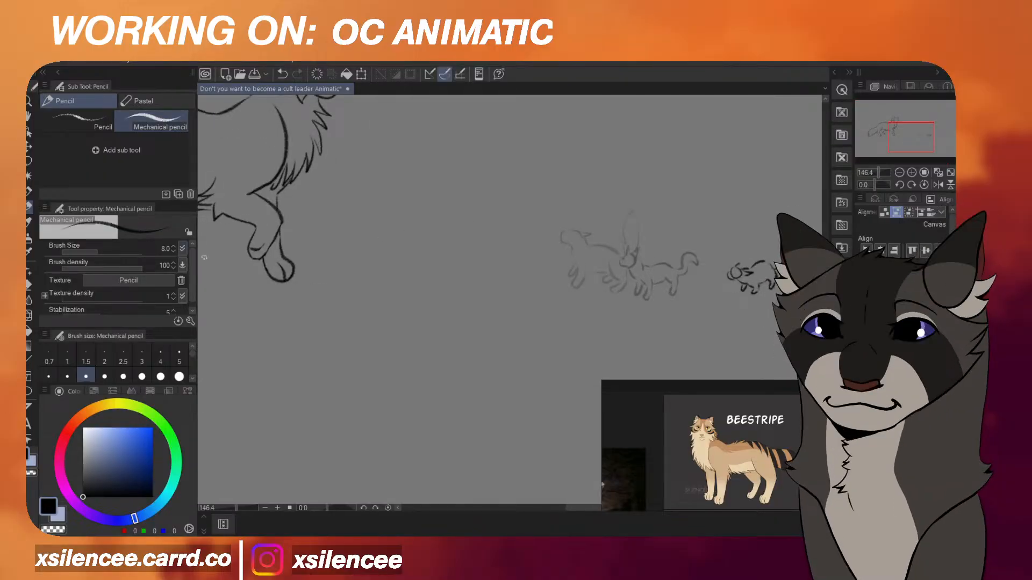
pyautogui.scroll(4, 590, 283)
pyautogui.scroll(3, 656, 264)
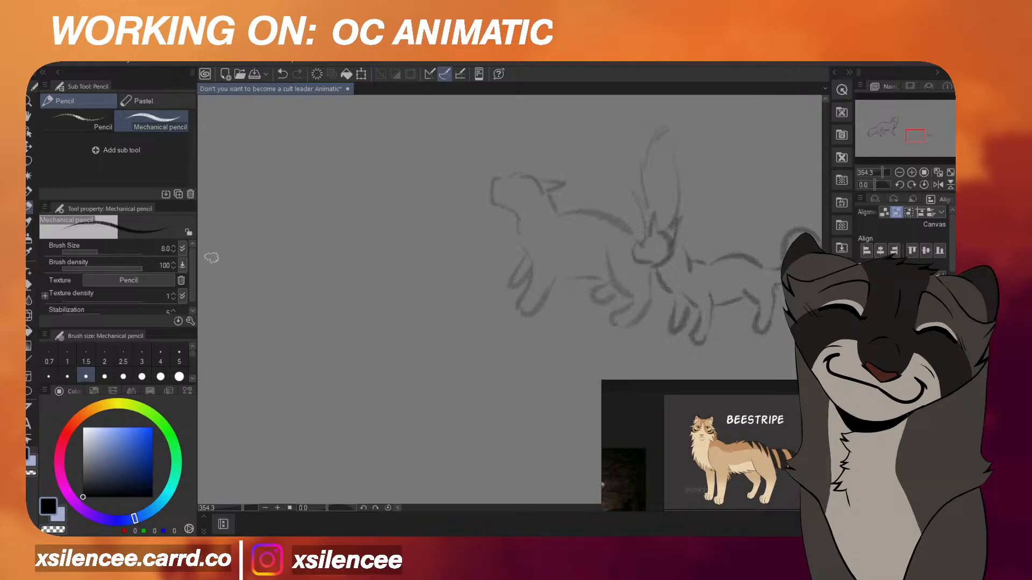
pyautogui.click(173, 250)
pyautogui.click(174, 250)
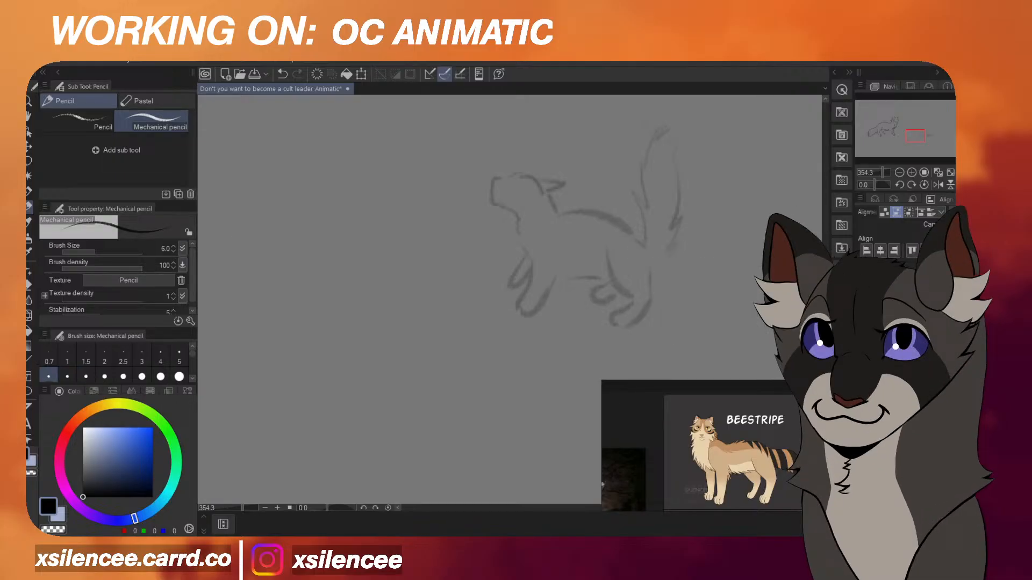
pyautogui.scroll(-3, 645, 241)
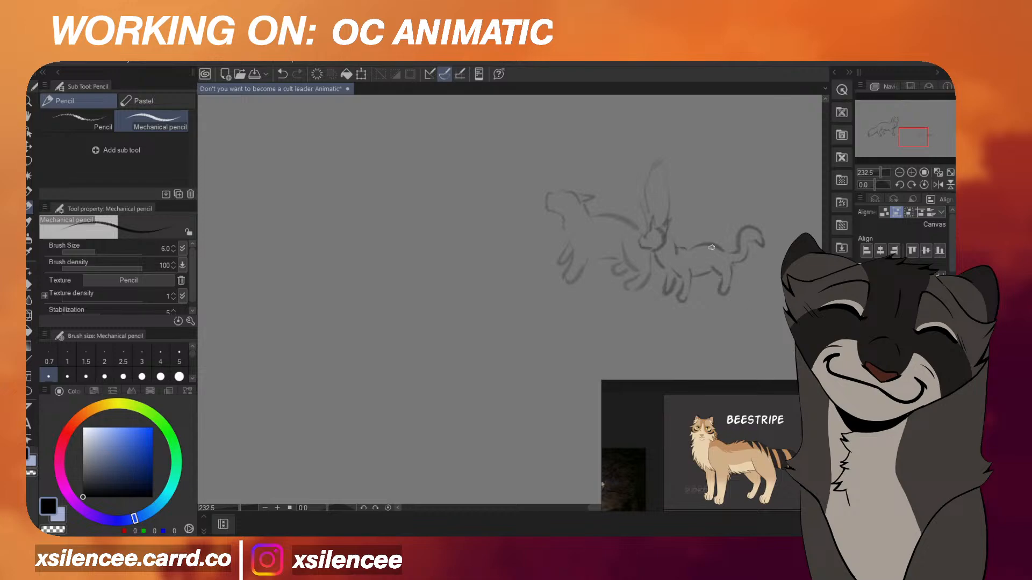
pyautogui.scroll(-1, 711, 247)
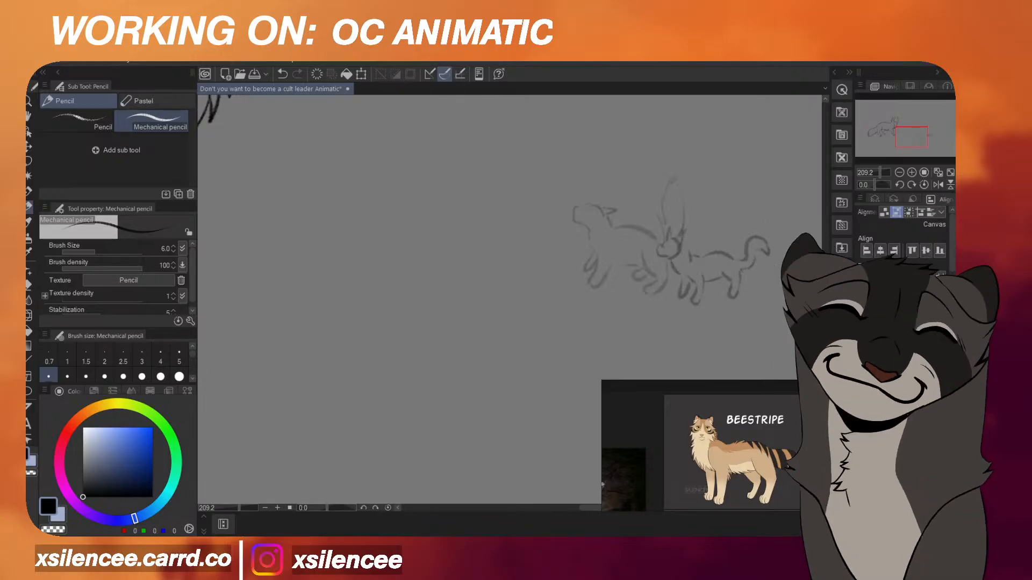
# Look through the character reference board and enlarge the Slenderflake reference for the small middle cat.
pyautogui.scroll(-5, 720, 459)
pyautogui.scroll(4, 740, 469)
pyautogui.scroll(6, 672, 255)
pyautogui.scroll(-5, 709, 447)
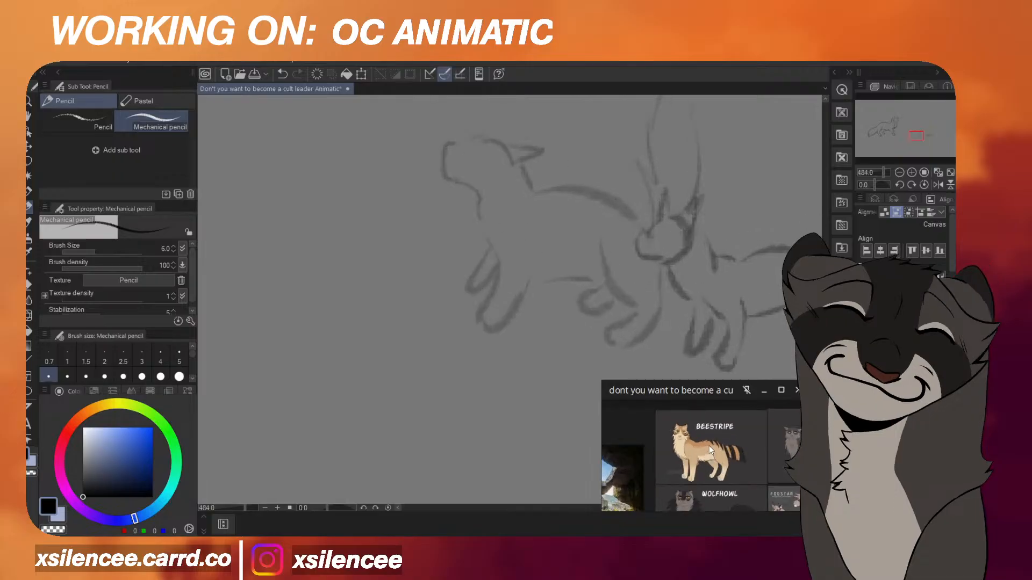
pyautogui.scroll(3, 712, 449)
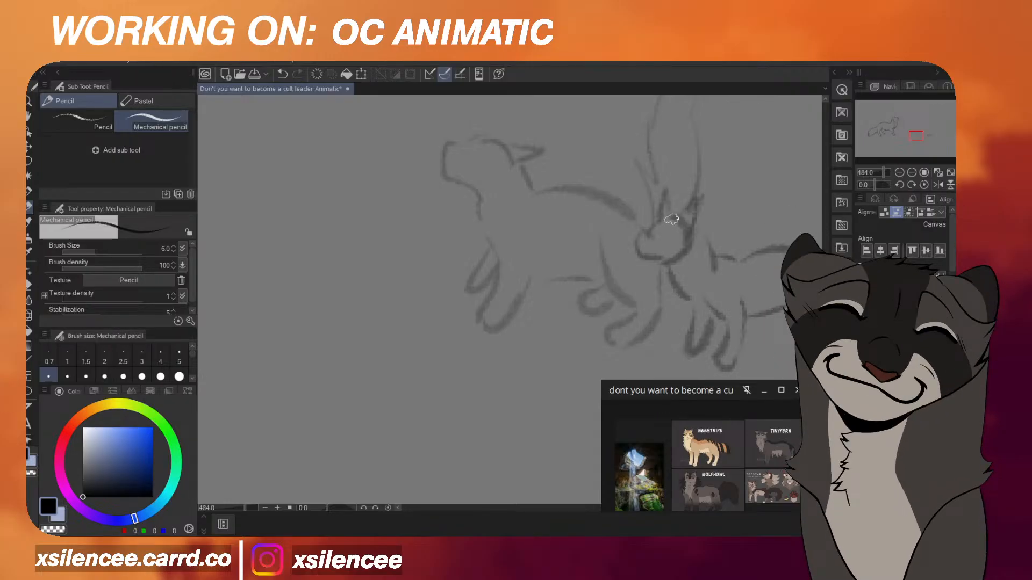
pyautogui.scroll(-4, 671, 219)
pyautogui.scroll(4, 666, 215)
pyautogui.scroll(-5, 732, 445)
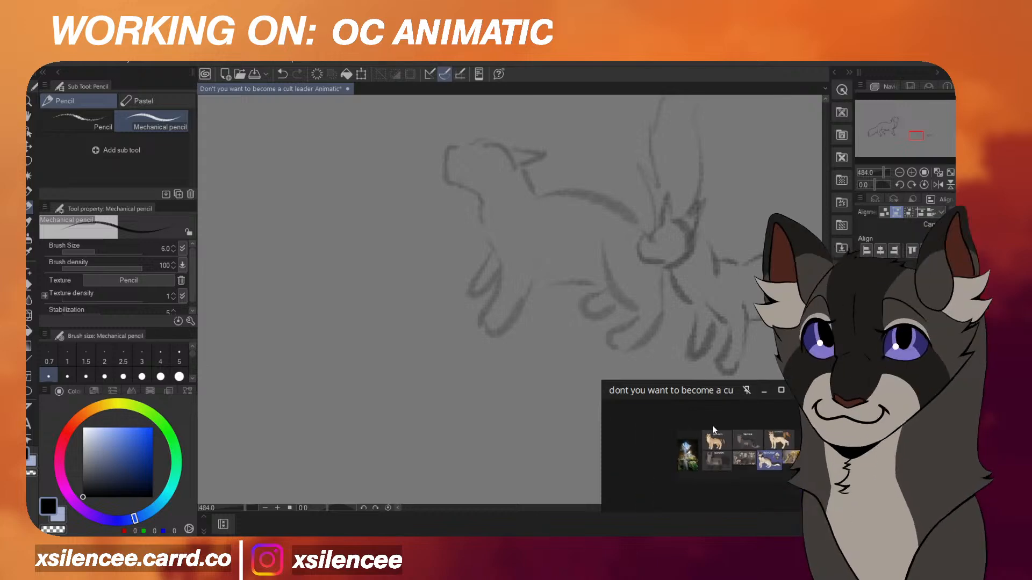
pyautogui.scroll(5, 730, 427)
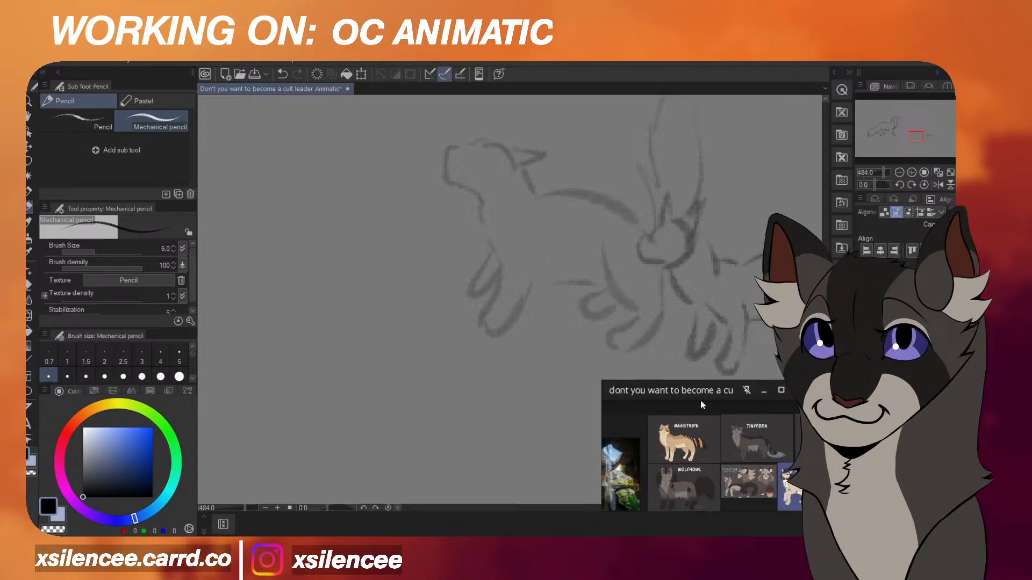
pyautogui.scroll(-5, 702, 425)
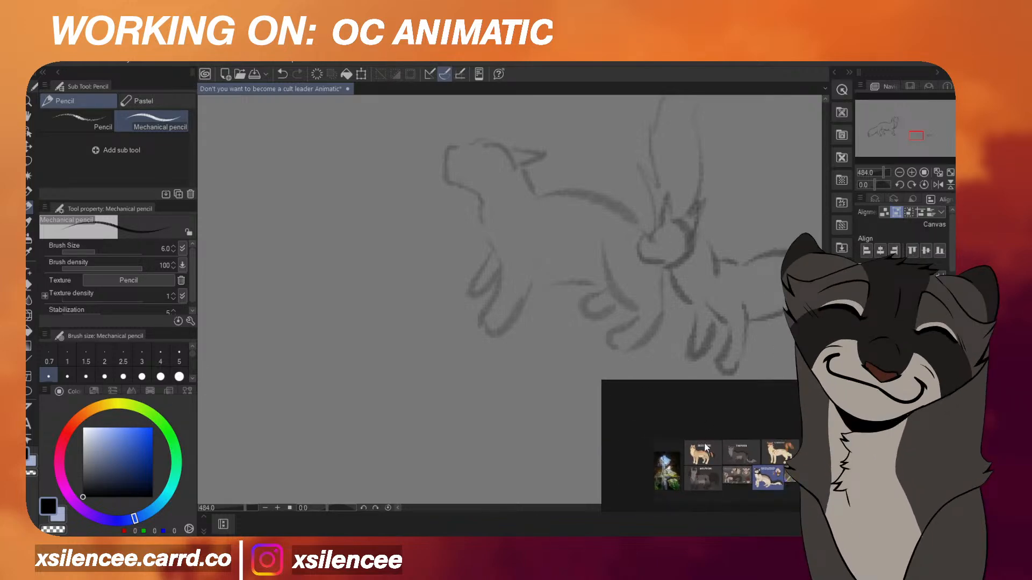
pyautogui.scroll(-3, 689, 317)
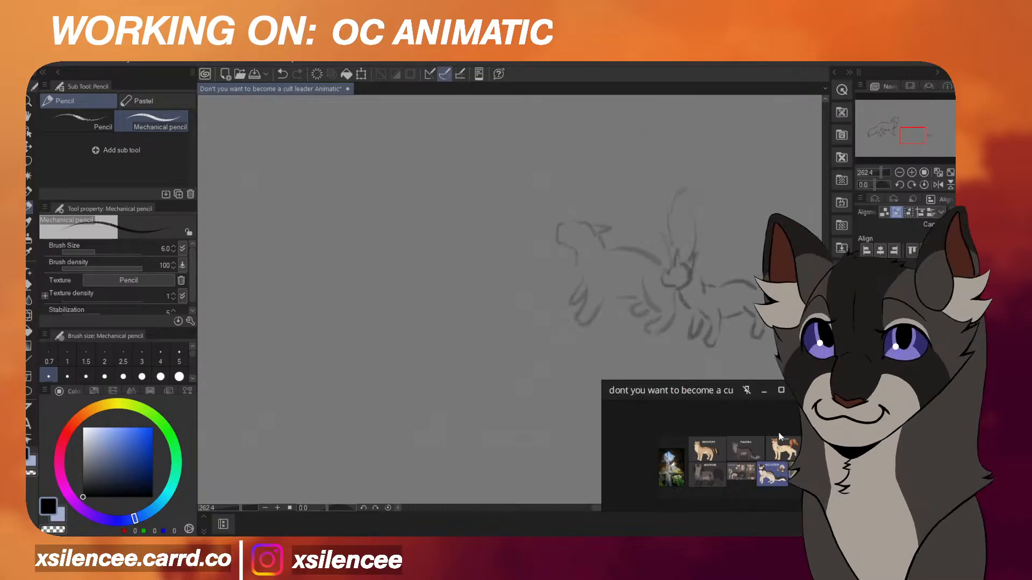
pyautogui.scroll(5, 781, 436)
pyautogui.scroll(3, 681, 254)
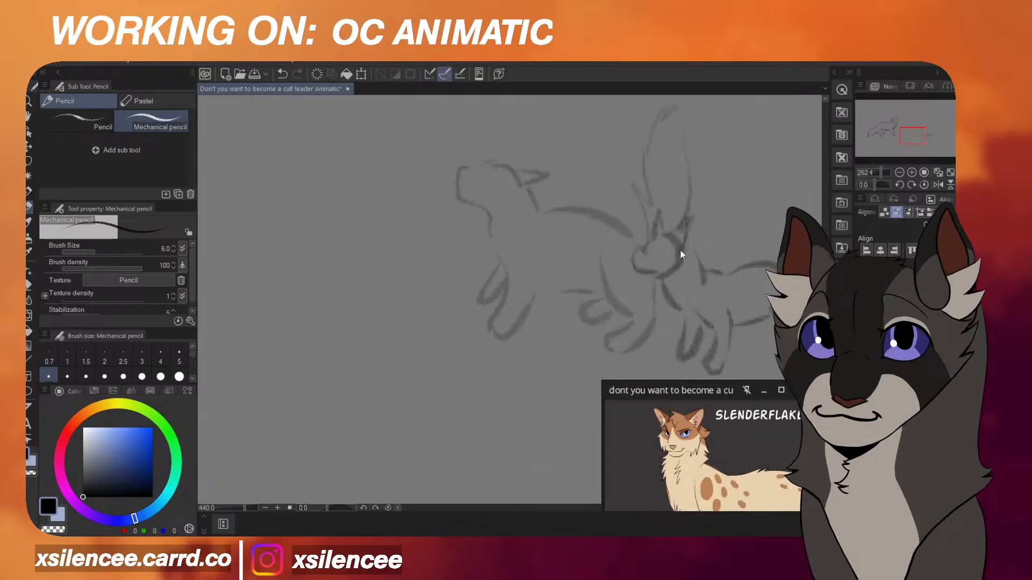
# Draw the small middle cat's two pointed ears and a rounded muzzle over the sketched head.
pyautogui.scroll(3, 682, 255)
pyautogui.moveTo(630, 197)
pyautogui.mouseDown()
pyautogui.moveTo(655, 222)
pyautogui.moveTo(625, 198)
pyautogui.moveTo(644, 219)
pyautogui.moveTo(616, 217)
pyautogui.moveTo(638, 219)
pyautogui.mouseUp()
pyautogui.hotkey('ctrl', 'z')
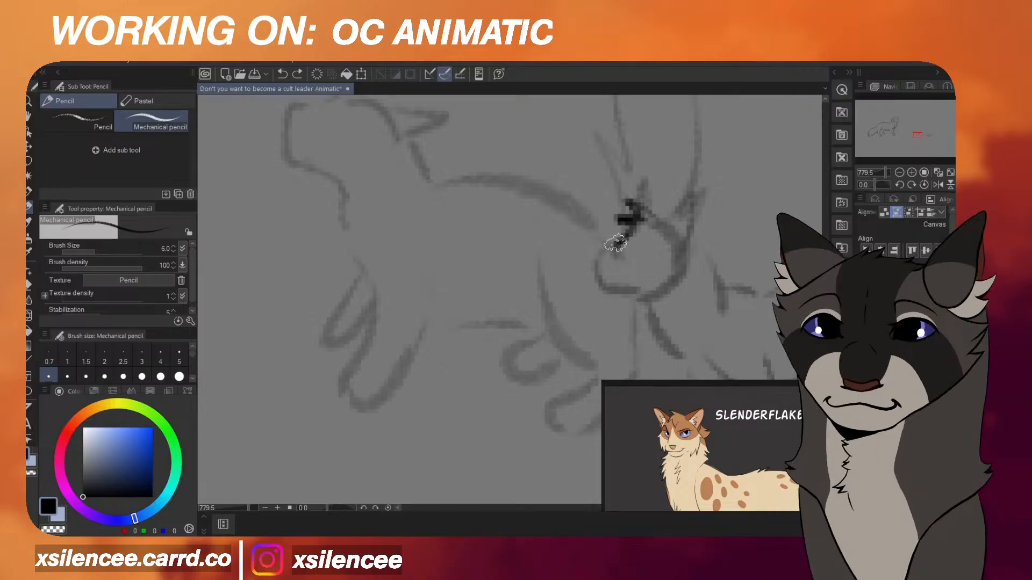
pyautogui.moveTo(630, 226)
pyautogui.mouseDown()
pyautogui.moveTo(600, 246)
pyautogui.moveTo(603, 282)
pyautogui.moveTo(633, 290)
pyautogui.mouseUp()
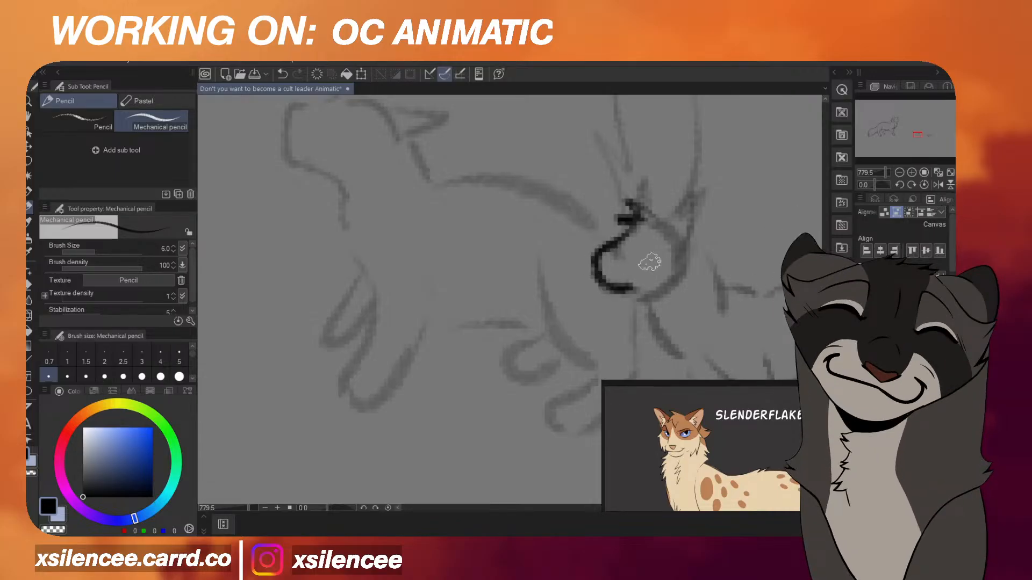
pyautogui.moveTo(666, 212); pyautogui.dragTo(678, 240)
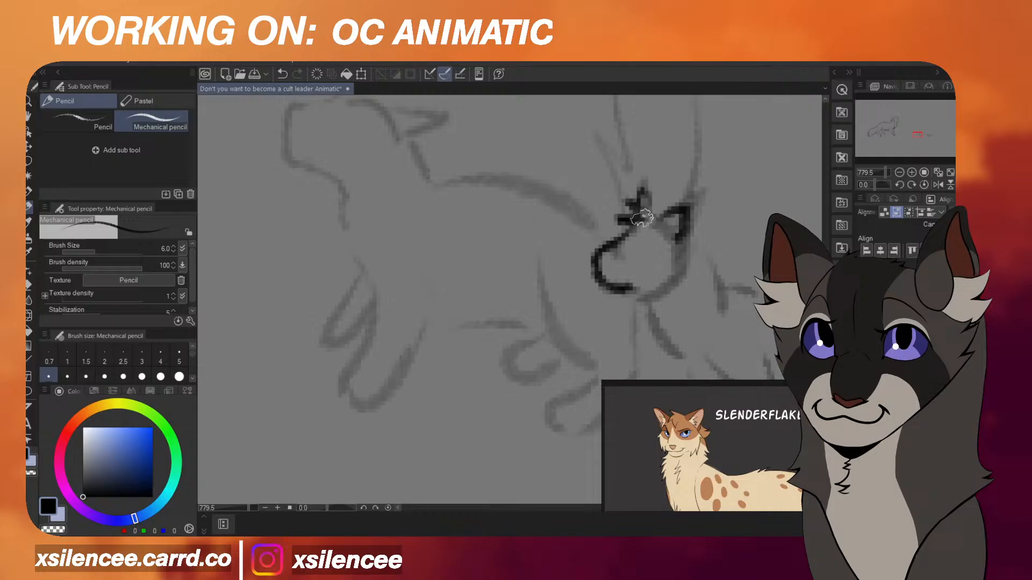
pyautogui.moveTo(632, 196); pyautogui.dragTo(624, 214)
pyautogui.scroll(-10, 639, 210)
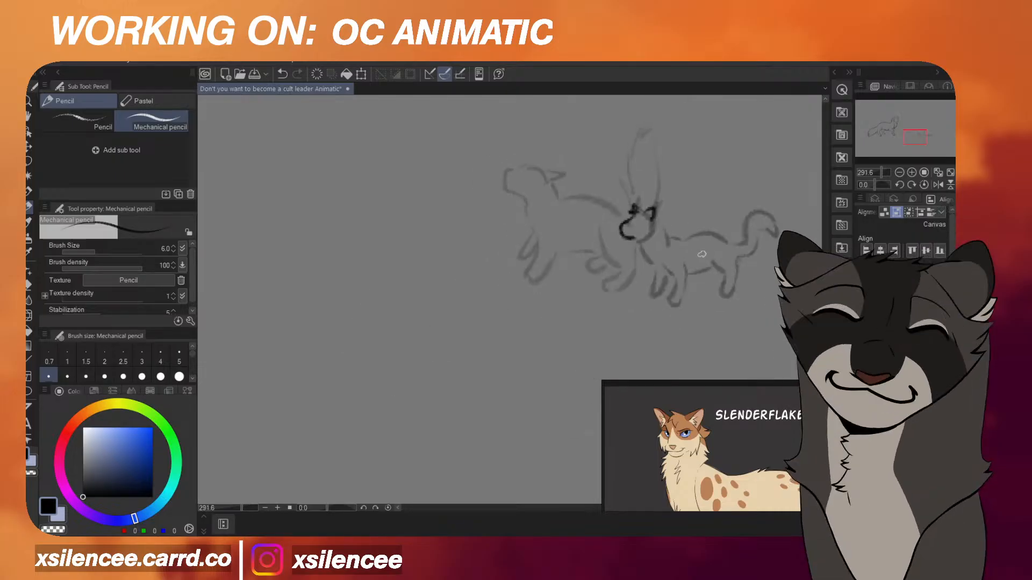
pyautogui.scroll(6, 656, 236)
pyautogui.scroll(3, 641, 291)
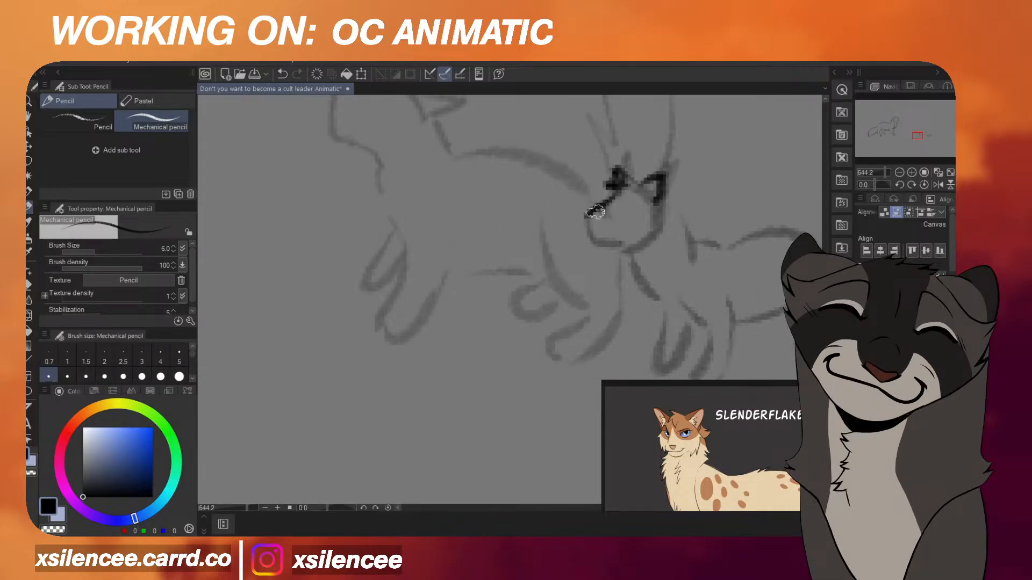
# Redraw the small middle cat's muzzle narrower and add jagged cheek fur below the rear ear.
pyautogui.hotkey('ctrl', 'z')
pyautogui.moveTo(617, 189); pyautogui.dragTo(591, 230)
pyautogui.hotkey('ctrl', 'z')
pyautogui.moveTo(617, 193)
pyautogui.mouseDown()
pyautogui.moveTo(598, 212)
pyautogui.moveTo(609, 240)
pyautogui.moveTo(600, 233)
pyautogui.moveTo(624, 240)
pyautogui.mouseUp()
pyautogui.hotkey('ctrl', 'z')
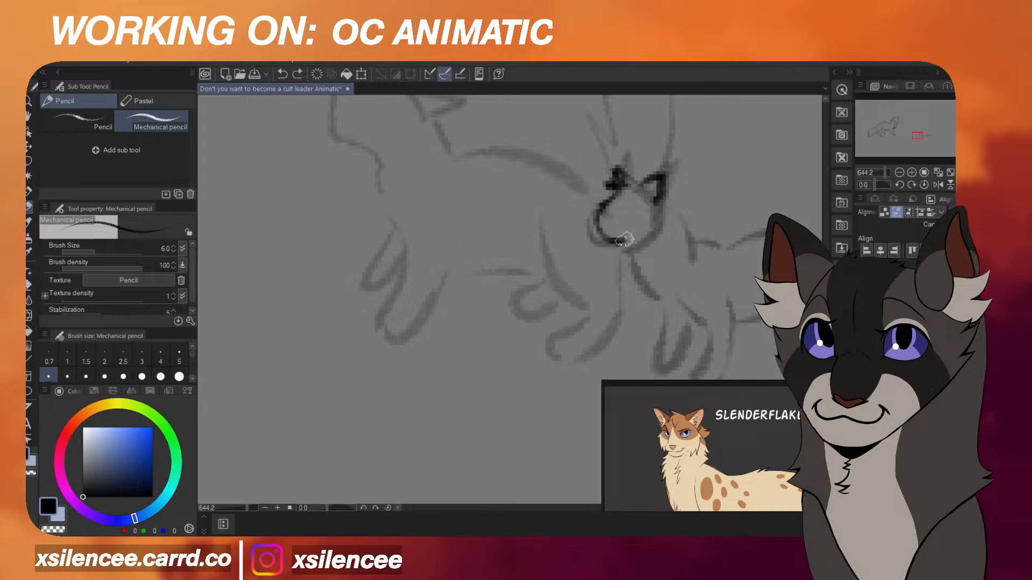
pyautogui.moveTo(656, 198)
pyautogui.mouseDown()
pyautogui.moveTo(658, 246)
pyautogui.moveTo(630, 245)
pyautogui.mouseUp()
pyautogui.scroll(-4, 622, 221)
pyautogui.press('h')
pyautogui.scroll(-3, 657, 207)
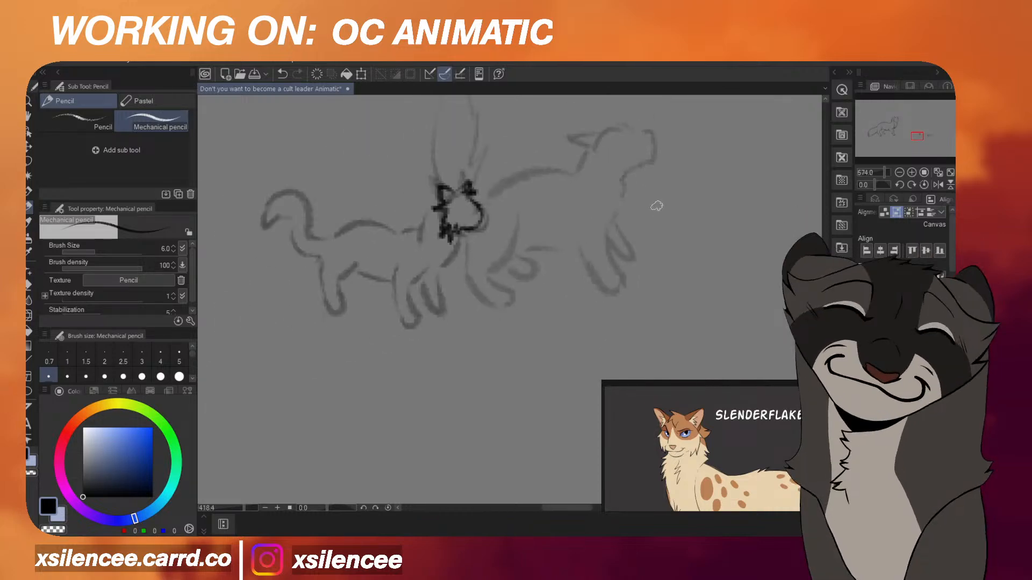
# Draw the first spiky fur tufts behind the small middle cat's rear ear at the top of the neck.
pyautogui.scroll(2, 656, 208)
pyautogui.press('h')
pyautogui.scroll(6, 638, 210)
pyautogui.hotkey('ctrl', 't')
pyautogui.moveTo(583, 215)
pyautogui.mouseDown()
pyautogui.moveTo(588, 222)
pyautogui.moveTo(615, 208)
pyautogui.moveTo(631, 222)
pyautogui.mouseUp()
pyautogui.click(530, 295)
pyautogui.hotkey('ctrl', 'z')
pyautogui.moveTo(552, 255)
pyautogui.mouseDown()
pyautogui.moveTo(552, 288)
pyautogui.moveTo(571, 279)
pyautogui.moveTo(591, 309)
pyautogui.mouseUp()
pyautogui.hotkey('ctrl', 'z')
pyautogui.hotkey('ctrl', 'z')
pyautogui.hotkey('ctrl', 'z')
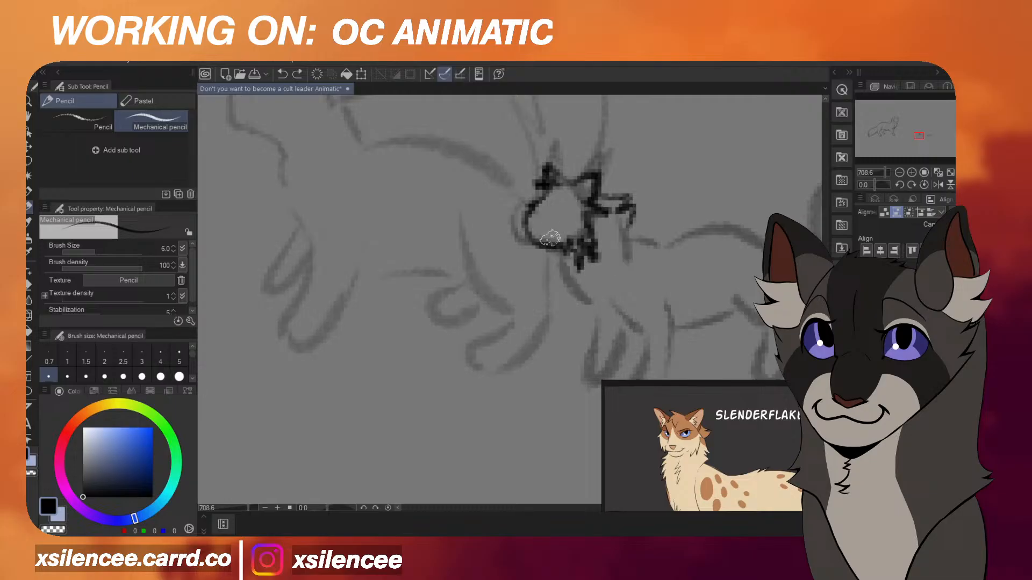
# Draw jagged chest fur under the small middle cat's chin and check the drawing in a flipped view.
pyautogui.moveTo(593, 206)
pyautogui.mouseDown()
pyautogui.moveTo(593, 233)
pyautogui.moveTo(553, 242)
pyautogui.moveTo(552, 279)
pyautogui.moveTo(574, 275)
pyautogui.moveTo(589, 302)
pyautogui.mouseUp()
pyautogui.press('h')
pyautogui.scroll(-8, 618, 231)
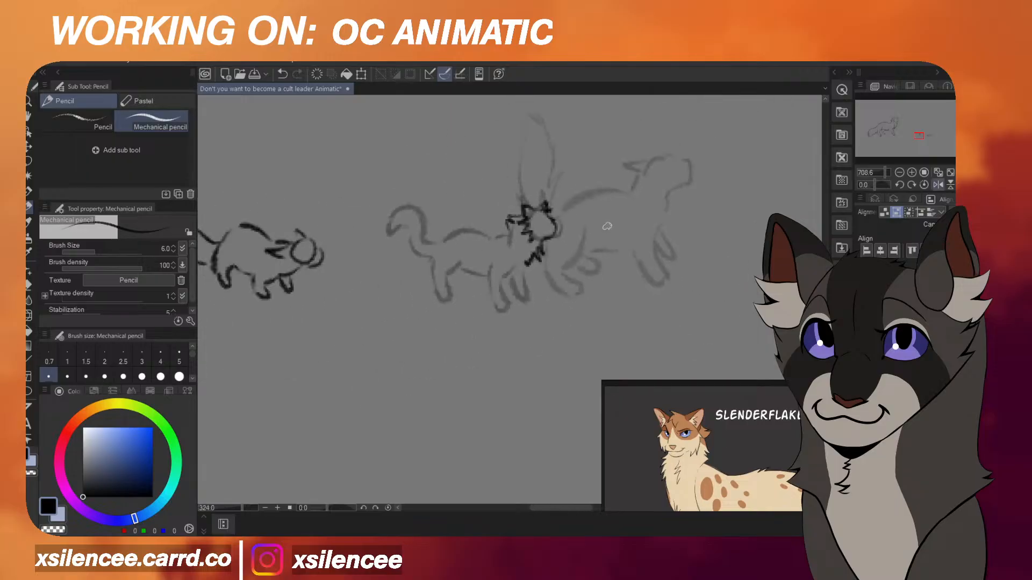
pyautogui.scroll(4, 573, 215)
pyautogui.press('h')
# Extend the jagged neck fur to the shoulders and draw a smooth arched back line towards the tail.
pyautogui.moveTo(518, 236); pyautogui.dragTo(541, 251)
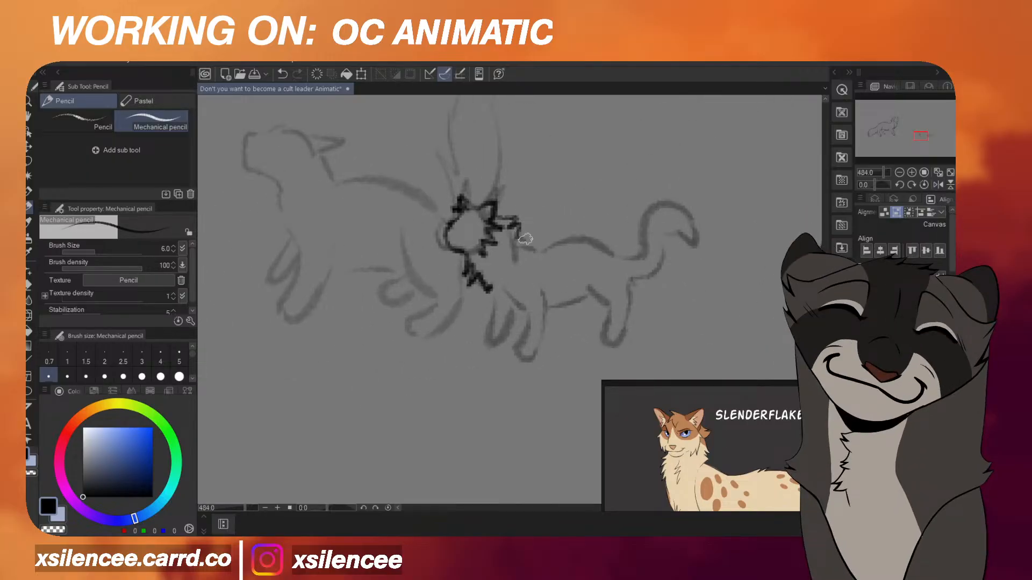
pyautogui.hotkey('ctrl', 'z')
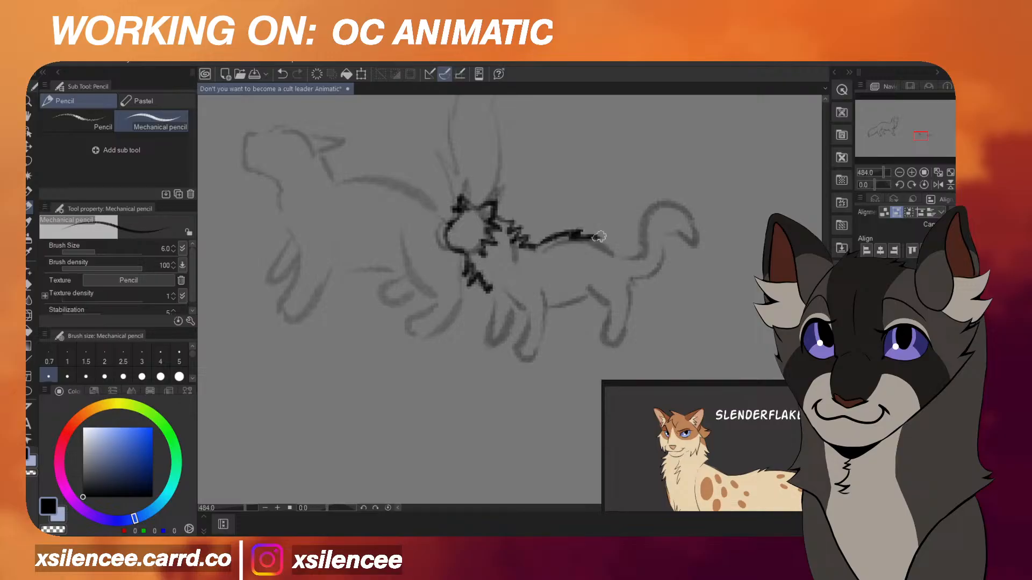
pyautogui.hotkey('ctrl', 'z')
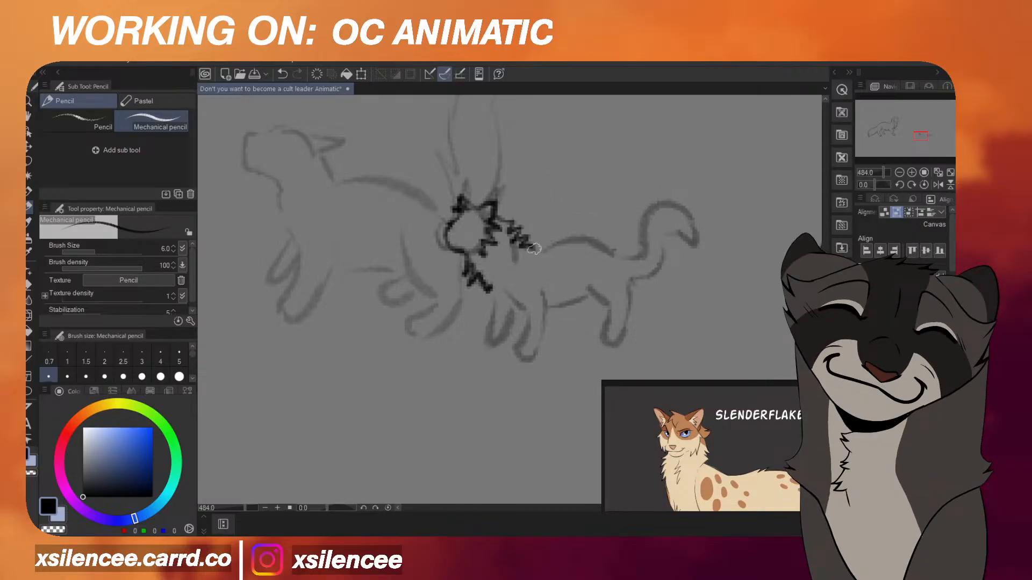
pyautogui.moveTo(534, 248)
pyautogui.mouseDown()
pyautogui.moveTo(575, 237)
pyautogui.moveTo(614, 252)
pyautogui.mouseUp()
pyautogui.hotkey('ctrl', 'z')
pyautogui.press('h')
pyautogui.scroll(-8, 648, 246)
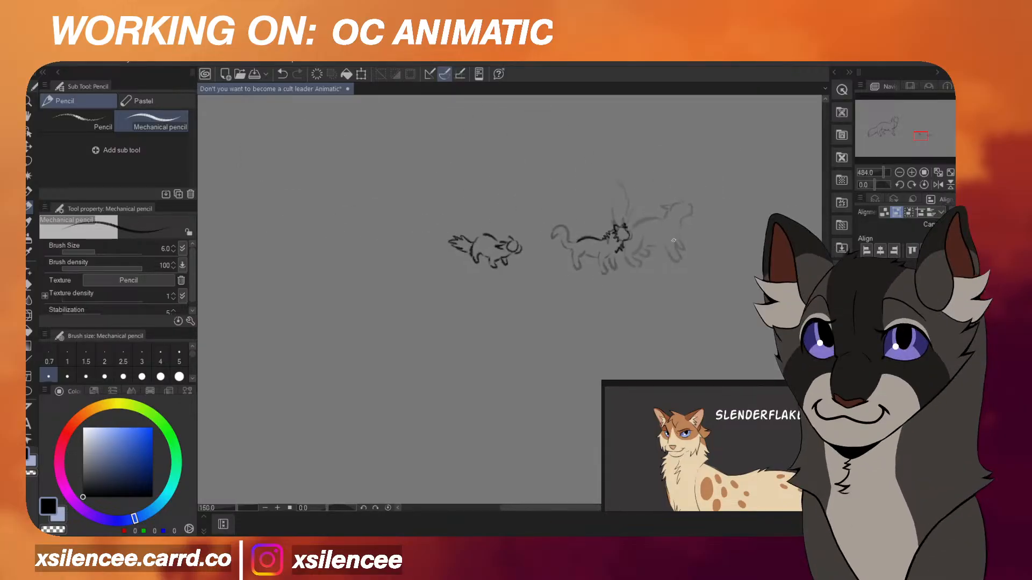
pyautogui.scroll(10, 673, 240)
pyautogui.press('h')
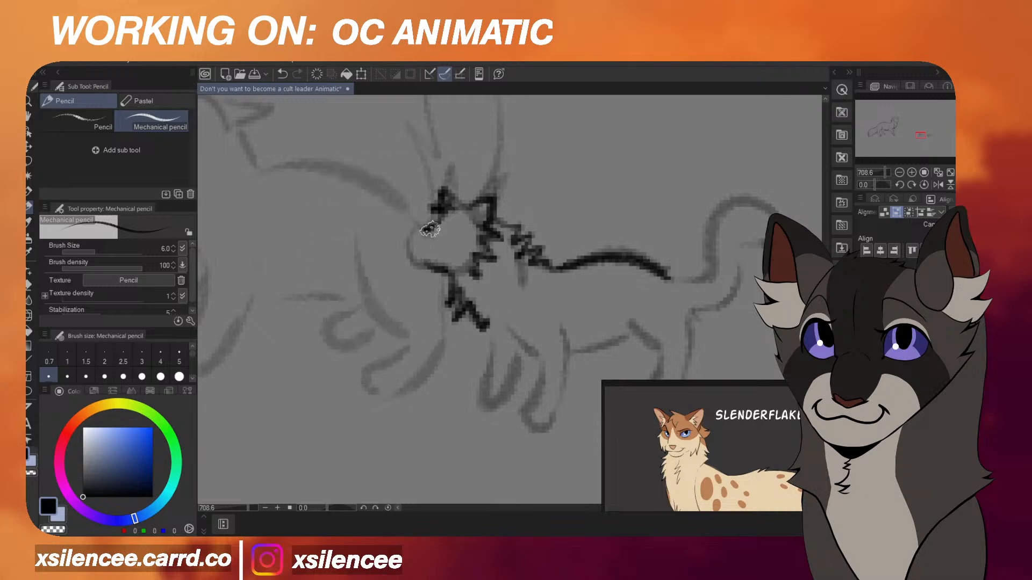
# Redraw the small middle cat's face line from the front ear round the muzzle to the chin.
pyautogui.moveTo(430, 229); pyautogui.dragTo(416, 233)
pyautogui.hotkey('ctrl', 'z')
pyautogui.moveTo(442, 218)
pyautogui.mouseDown()
pyautogui.moveTo(416, 236)
pyautogui.moveTo(424, 265)
pyautogui.mouseUp()
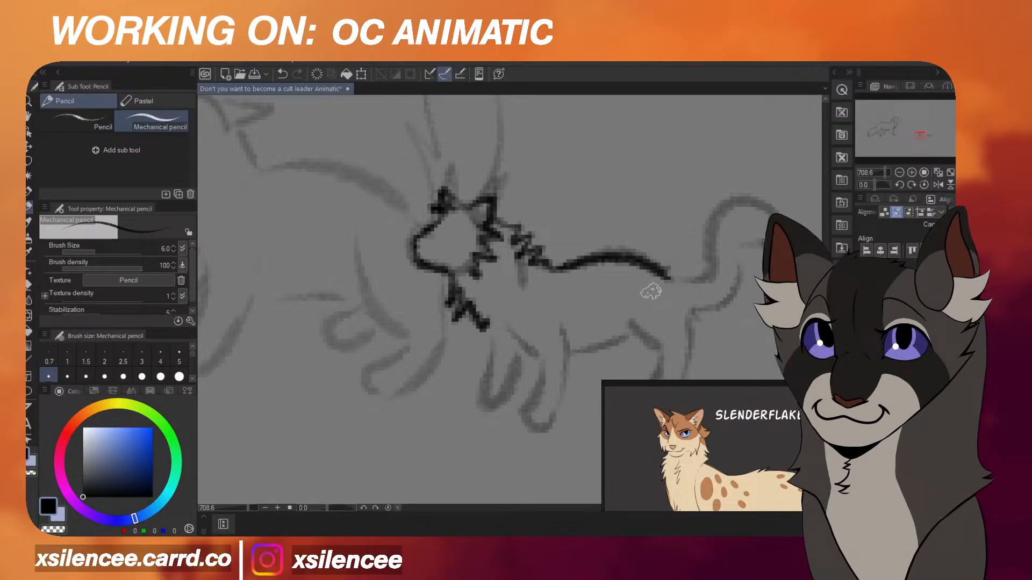
pyautogui.scroll(-5, 651, 291)
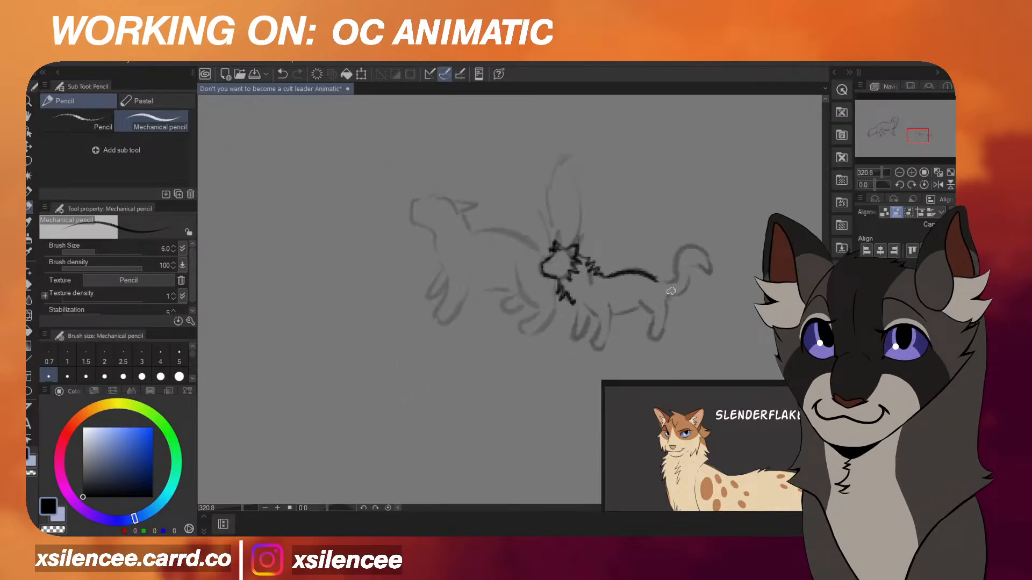
pyautogui.scroll(5, 655, 280)
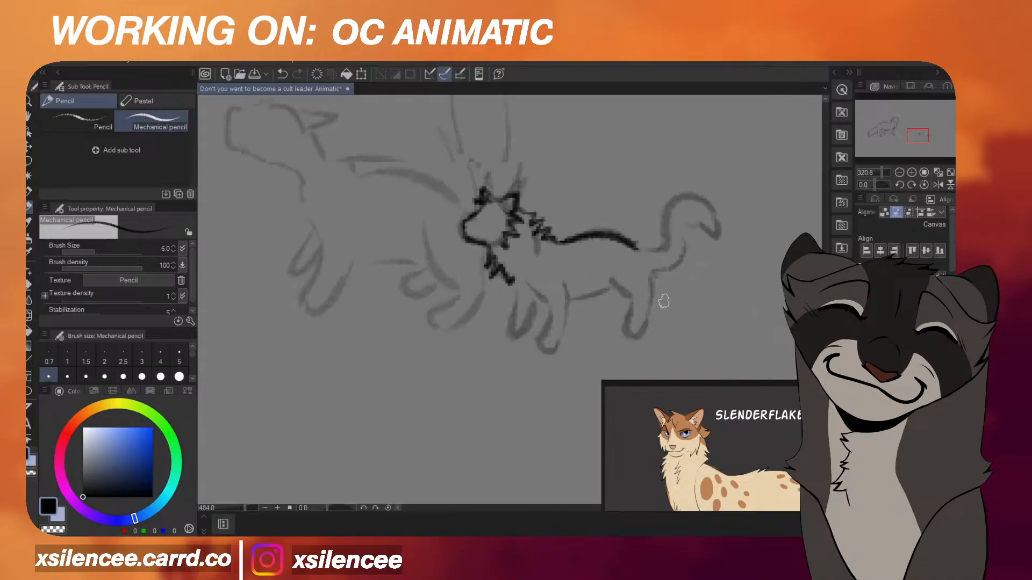
# Draw the small middle cat's near front leg with its shoulder line and the curved belly line behind it.
pyautogui.moveTo(597, 288); pyautogui.dragTo(536, 306)
pyautogui.hotkey('ctrl', 'z')
pyautogui.hotkey('ctrl', 'z')
pyautogui.moveTo(478, 245)
pyautogui.mouseDown()
pyautogui.moveTo(493, 289)
pyautogui.moveTo(512, 307)
pyautogui.moveTo(499, 352)
pyautogui.mouseUp()
pyautogui.hotkey('ctrl', 'z')
pyautogui.hotkey('ctrl', 'z')
pyautogui.moveTo(513, 305)
pyautogui.mouseDown()
pyautogui.moveTo(497, 361)
pyautogui.moveTo(538, 295)
pyautogui.mouseUp()
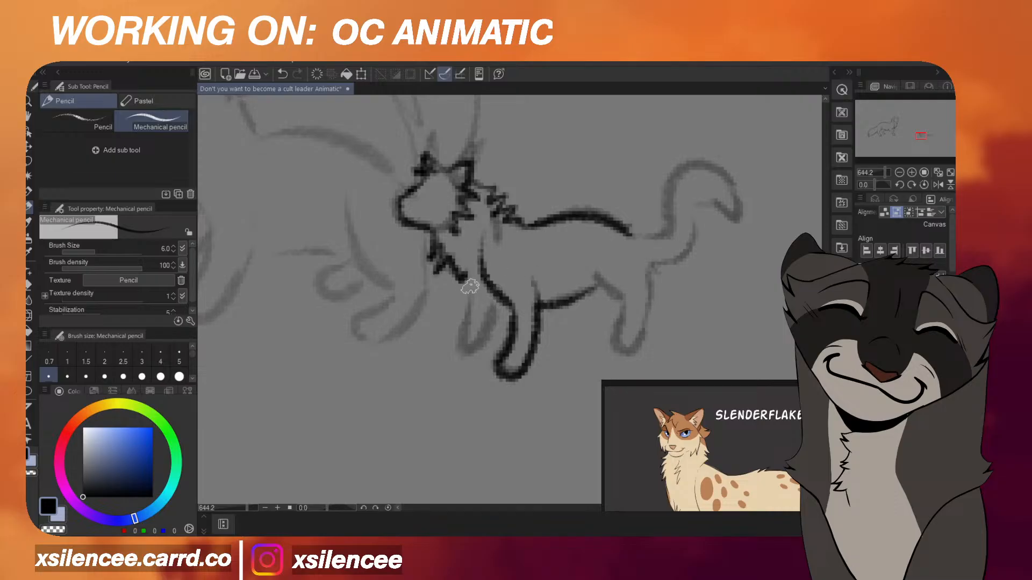
# Draw the far front leg of the small middle cat, joined to the chest fur and the near leg.
pyautogui.moveTo(470, 286); pyautogui.dragTo(496, 294)
pyautogui.hotkey('ctrl', 'z')
pyautogui.moveTo(453, 265)
pyautogui.mouseDown()
pyautogui.moveTo(503, 293)
pyautogui.moveTo(464, 279)
pyautogui.moveTo(466, 338)
pyautogui.mouseUp()
pyautogui.hotkey('ctrl', 'z')
pyautogui.moveTo(471, 285)
pyautogui.mouseDown()
pyautogui.moveTo(462, 352)
pyautogui.moveTo(494, 294)
pyautogui.mouseUp()
pyautogui.hotkey('ctrl', 'z')
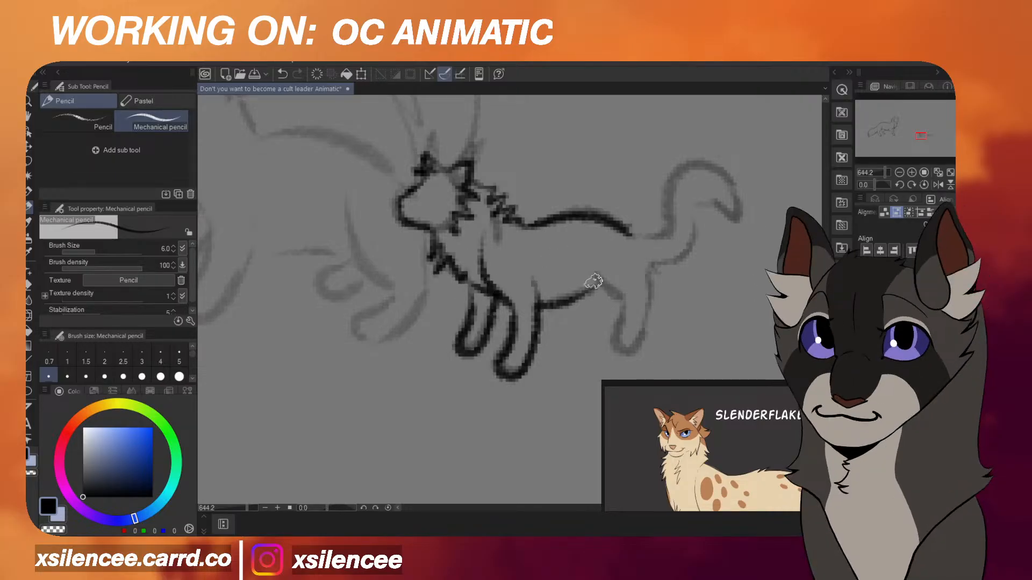
# Draw the small middle cat's hind leg from the belly line round the paw and up to the rump.
pyautogui.moveTo(591, 285)
pyautogui.mouseDown()
pyautogui.moveTo(623, 312)
pyautogui.moveTo(617, 337)
pyautogui.moveTo(640, 318)
pyautogui.moveTo(614, 301)
pyautogui.moveTo(621, 354)
pyautogui.moveTo(641, 285)
pyautogui.moveTo(637, 341)
pyautogui.moveTo(640, 322)
pyautogui.moveTo(653, 235)
pyautogui.mouseUp()
pyautogui.hotkey('ctrl', 'z')
pyautogui.hotkey('ctrl', 'z')
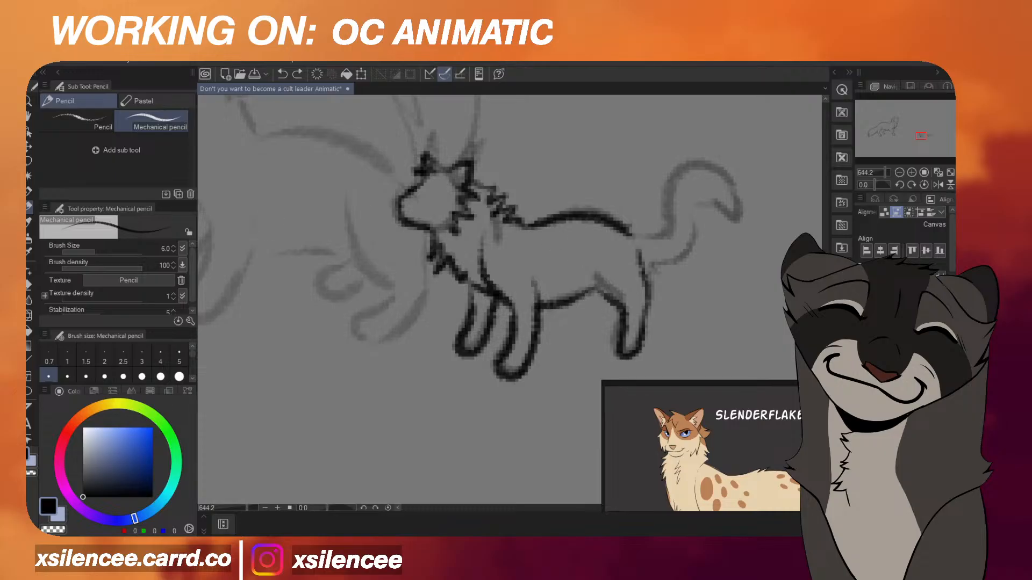
# Lasso the small middle cat's legs, belly and chest fur and nudge them slightly towards the head with a transform.
pyautogui.press('m')
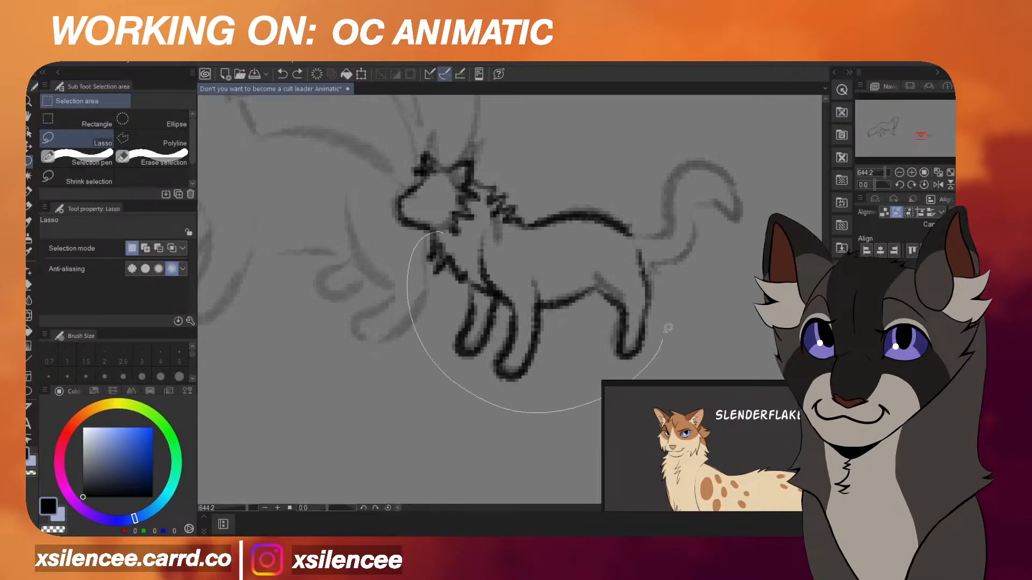
pyautogui.moveTo(491, 217); pyautogui.dragTo(491, 220)
pyautogui.hotkey('ctrl', 't')
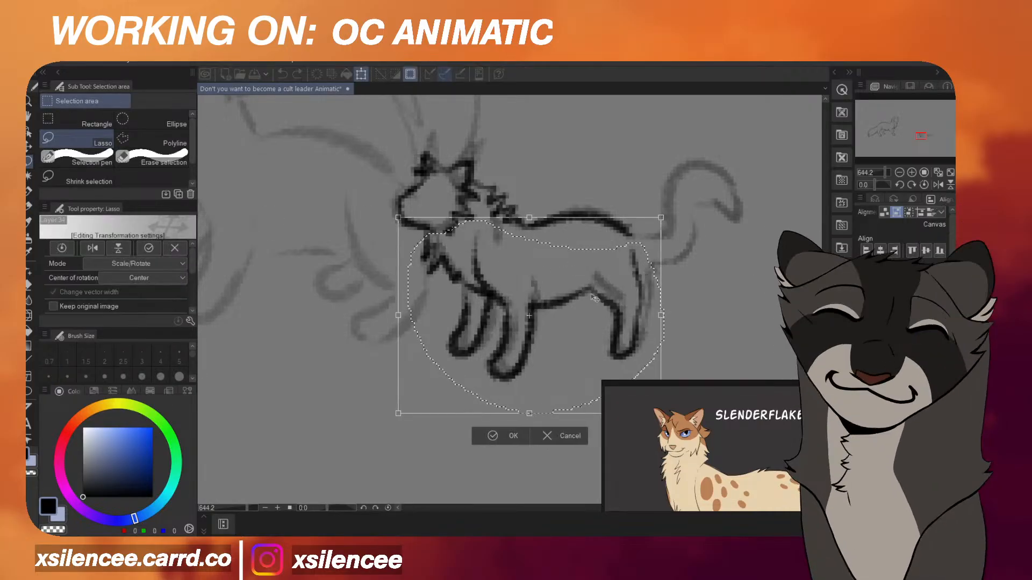
pyautogui.press('Return')
pyautogui.hotkey('ctrl', 'd')
pyautogui.press('p')
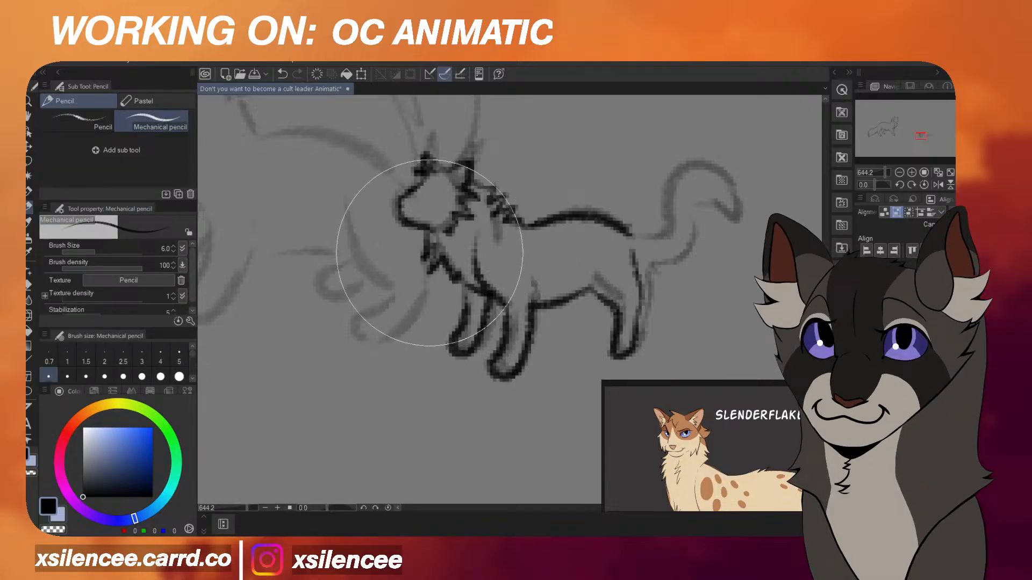
# Redraw the small middle cat's chest fur as longer spiky tufts from the chin to the far front leg.
pyautogui.moveTo(375, 242)
pyautogui.mouseDown()
pyautogui.moveTo(414, 253)
pyautogui.moveTo(417, 274)
pyautogui.mouseUp()
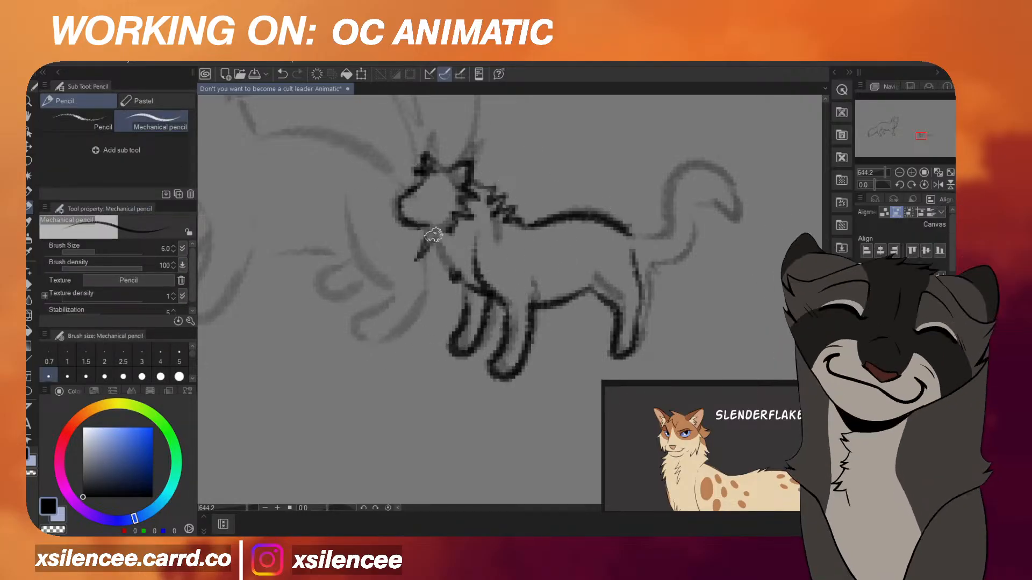
pyautogui.hotkey('ctrl', 'z')
pyautogui.moveTo(440, 254); pyautogui.dragTo(467, 287)
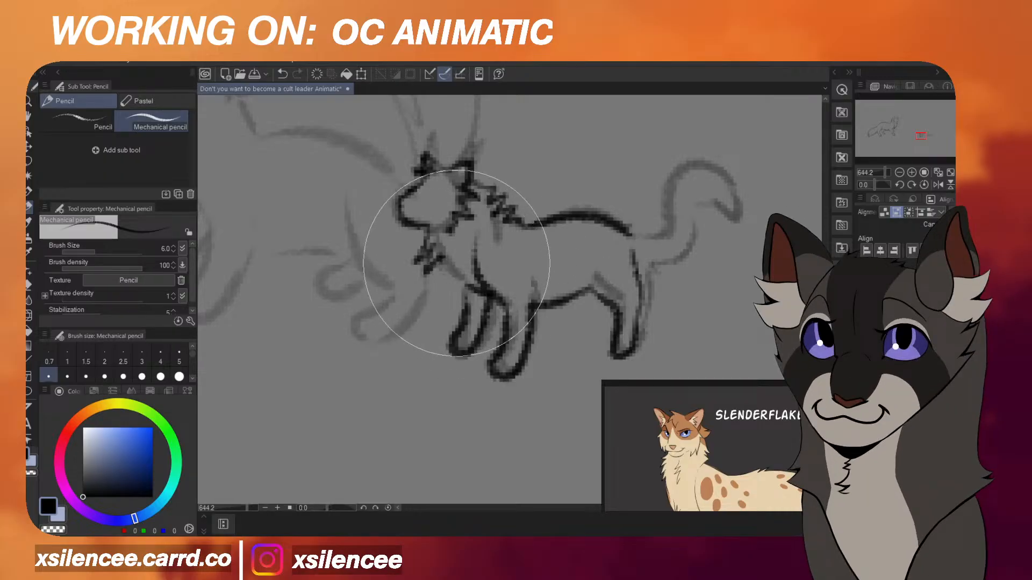
pyautogui.moveTo(439, 258); pyautogui.dragTo(469, 289)
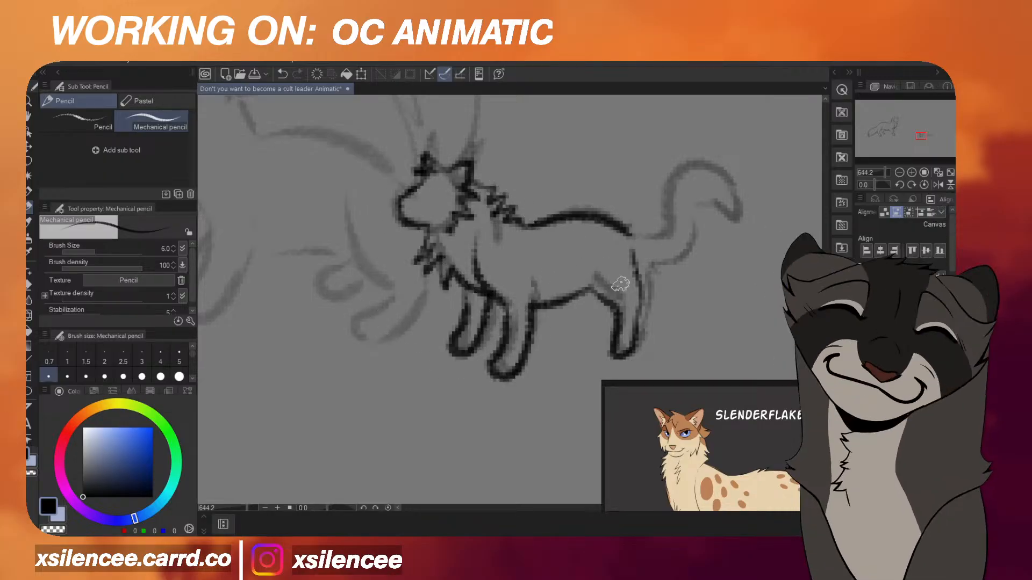
# Draw the small middle cat's raised tail from the rump, with a jagged fluffy tip and a tuft underneath.
pyautogui.scroll(-5, 621, 284)
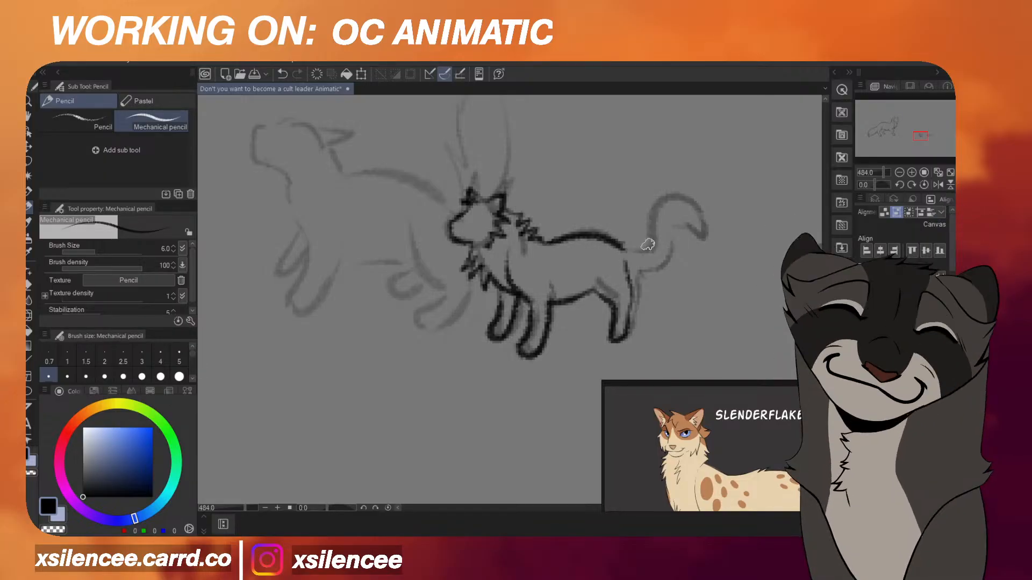
pyautogui.scroll(1, 632, 213)
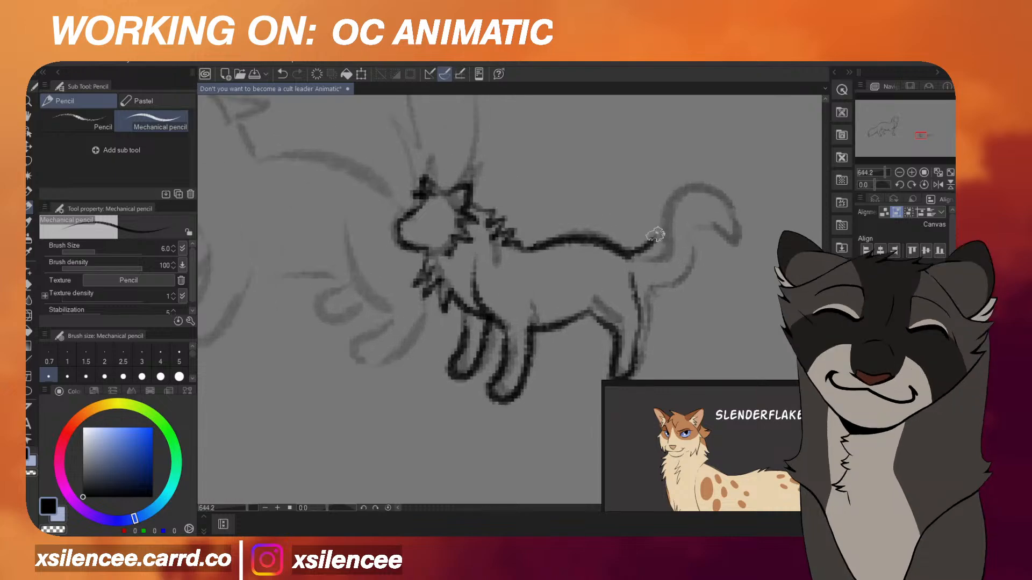
pyautogui.moveTo(634, 259)
pyautogui.mouseDown()
pyautogui.moveTo(656, 234)
pyautogui.moveTo(673, 183)
pyautogui.mouseUp()
pyautogui.hotkey('ctrl', 'z')
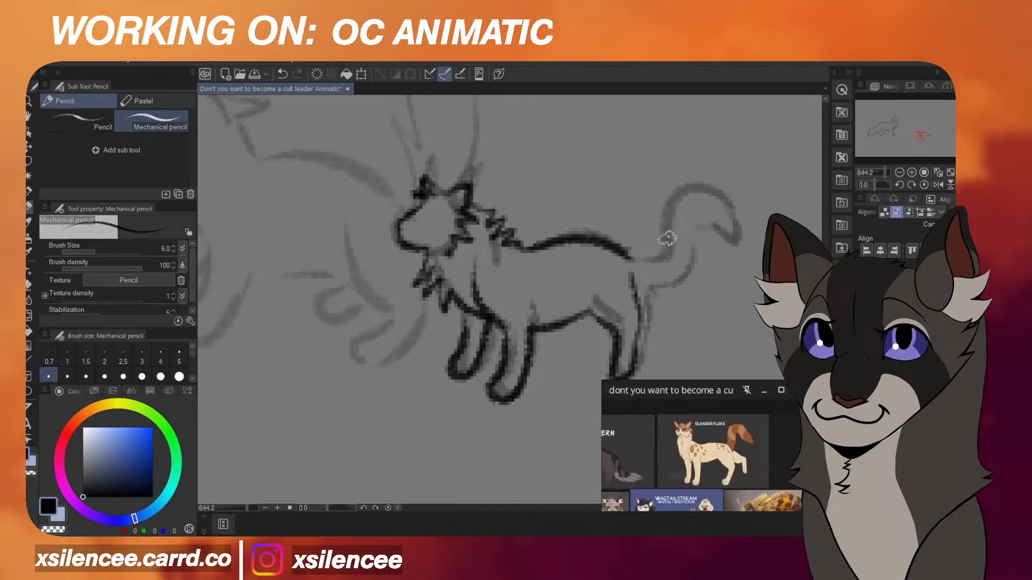
pyautogui.moveTo(625, 252)
pyautogui.mouseDown()
pyautogui.moveTo(653, 248)
pyautogui.moveTo(679, 174)
pyautogui.moveTo(708, 179)
pyautogui.moveTo(731, 250)
pyautogui.moveTo(696, 235)
pyautogui.moveTo(689, 281)
pyautogui.mouseUp()
pyautogui.moveTo(696, 232); pyautogui.dragTo(665, 299)
# Draw the small middle cat's far hind leg below the belly, between the near legs.
pyautogui.scroll(-5, 664, 300)
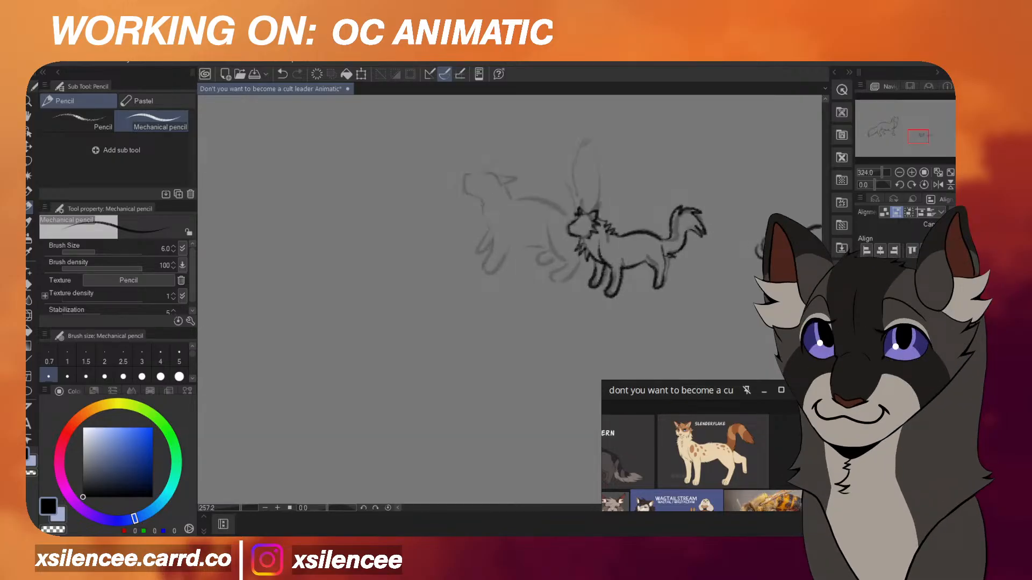
pyautogui.scroll(5, 623, 253)
pyautogui.hotkey('ctrl', 'z')
pyautogui.moveTo(615, 244); pyautogui.dragTo(631, 272)
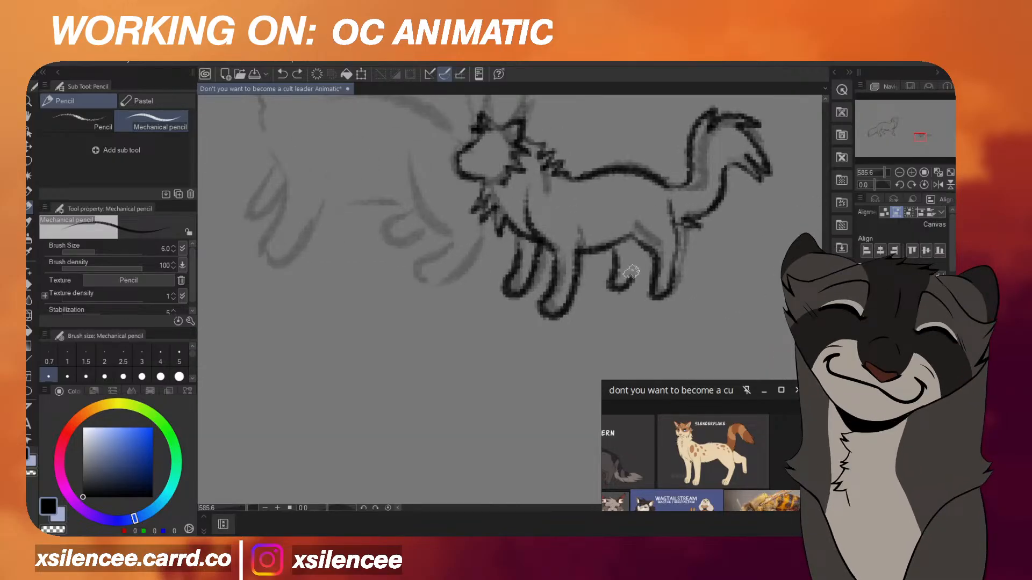
# Check the small middle cat's finished lines in mirrored and normal view.
pyautogui.scroll(-8, 651, 229)
pyautogui.press('h')
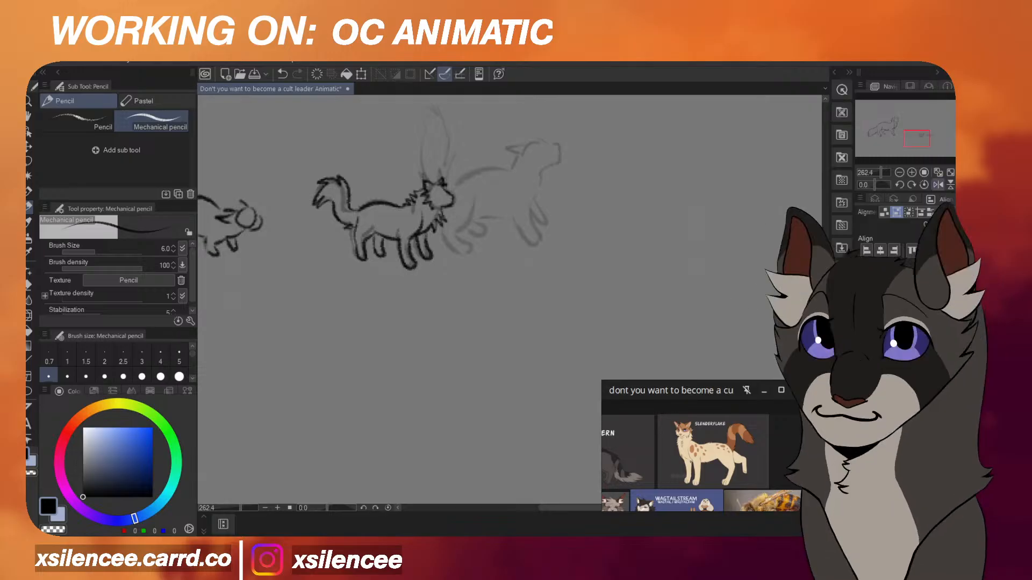
pyautogui.press('h')
pyautogui.scroll(-4, 646, 247)
pyautogui.scroll(4, 692, 277)
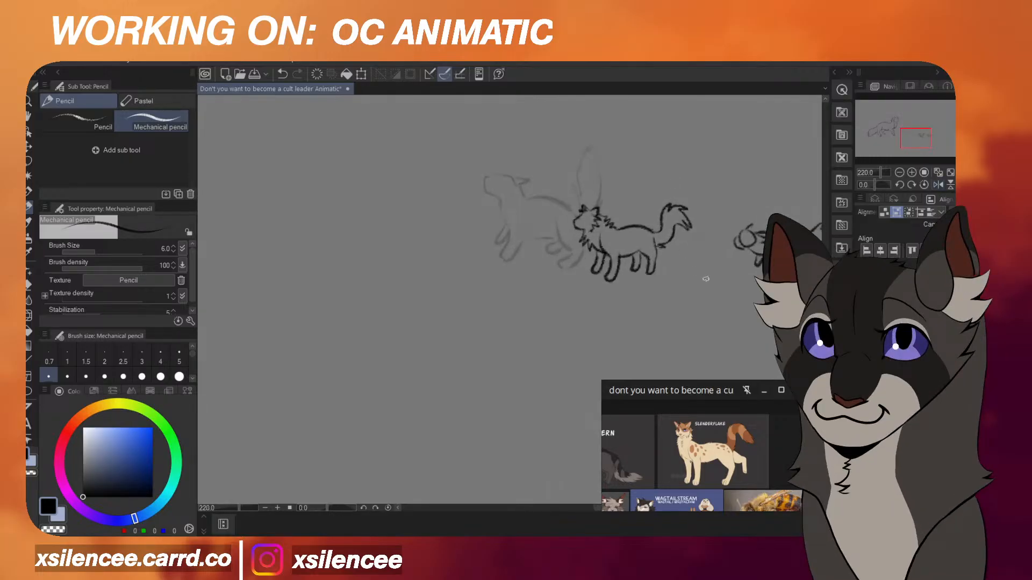
pyautogui.scroll(-2, 768, 323)
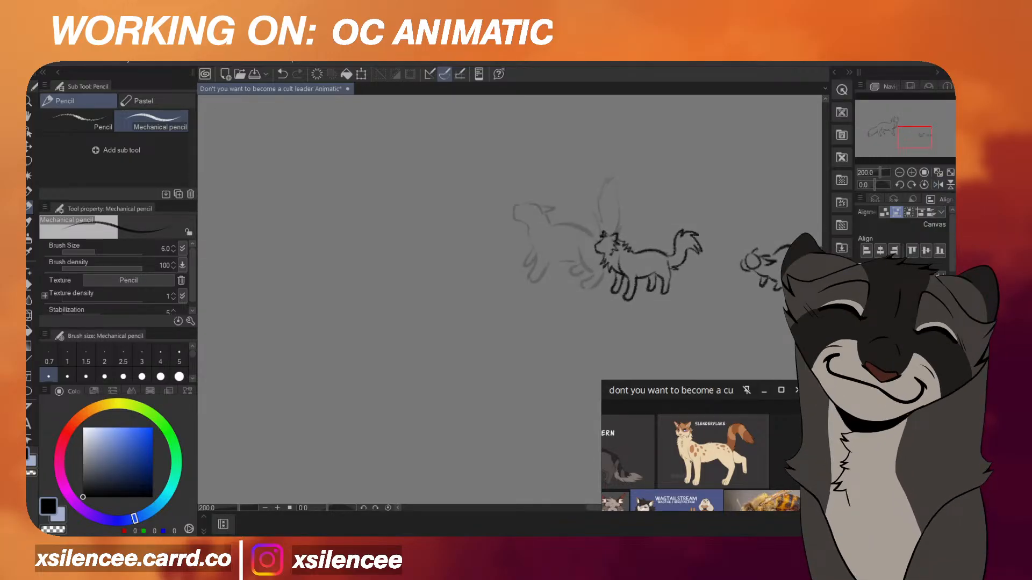
# Step to the frame showing only the faint cat sketches and focus on the farthest, smallest cat.
pyautogui.press('Right')
pyautogui.press('Left')
pyautogui.press('Right')
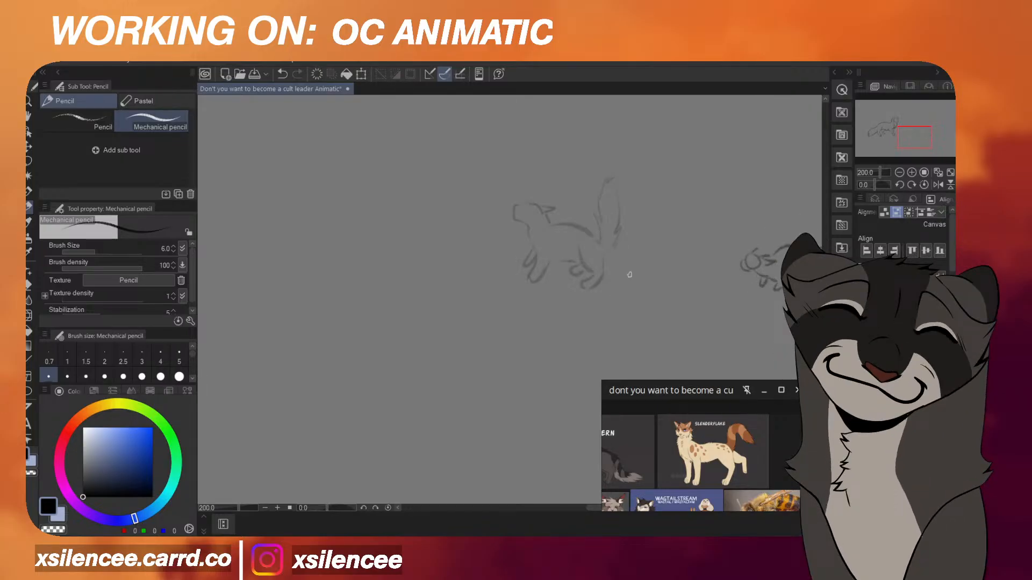
pyautogui.scroll(-1, 623, 278)
pyautogui.scroll(-1, 744, 262)
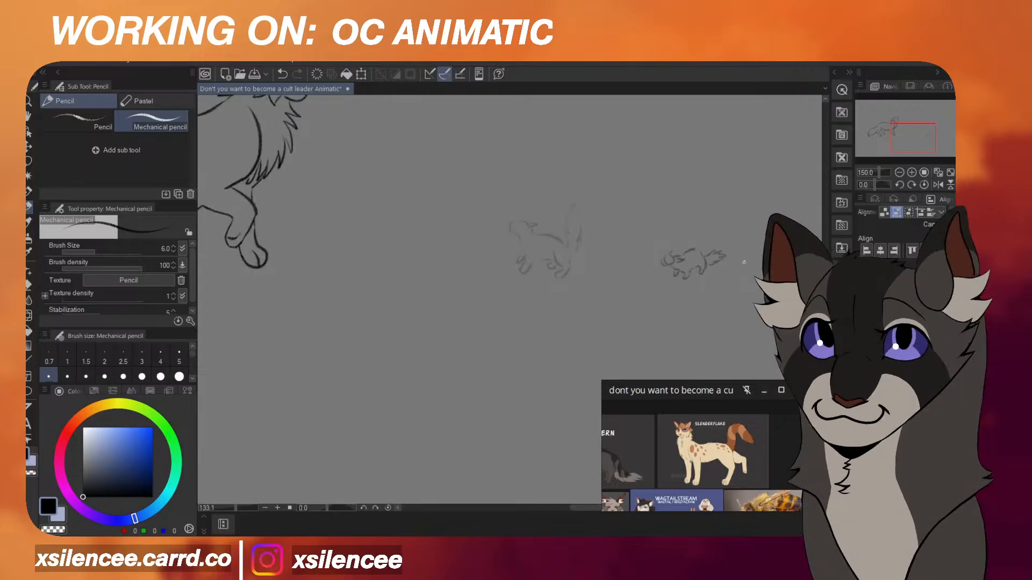
pyautogui.scroll(4, 744, 263)
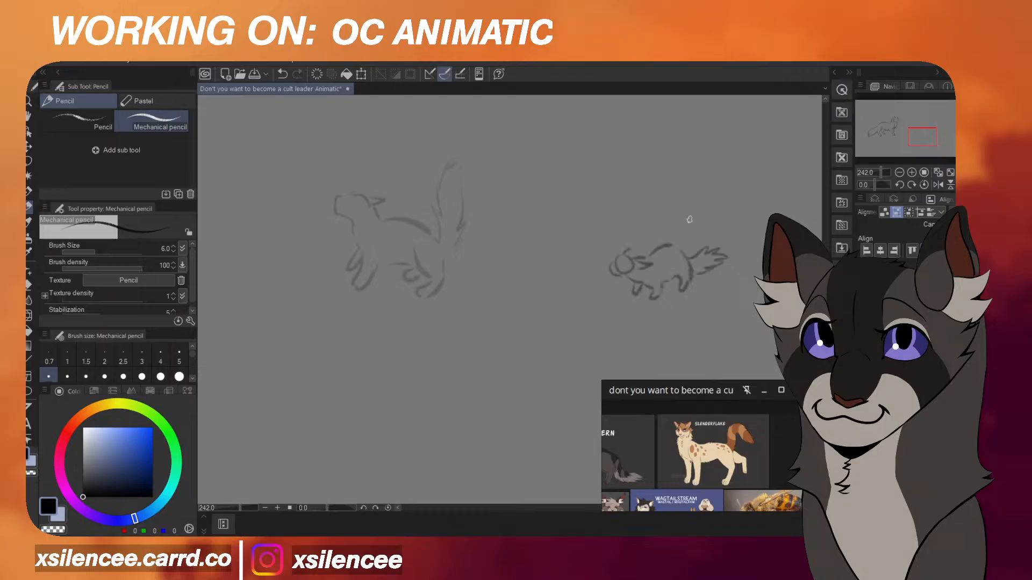
pyautogui.scroll(1, 723, 274)
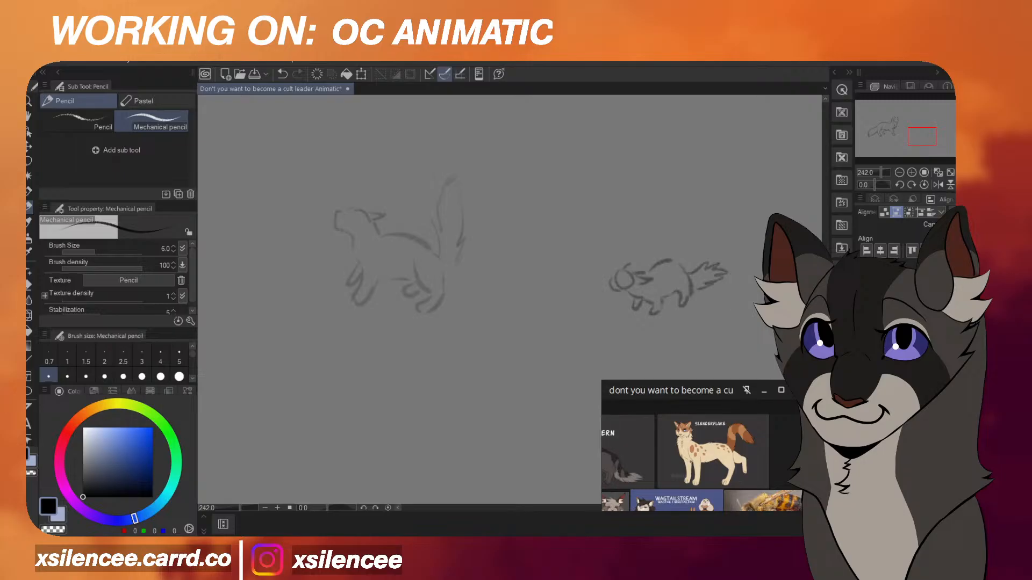
pyautogui.scroll(-4, 761, 280)
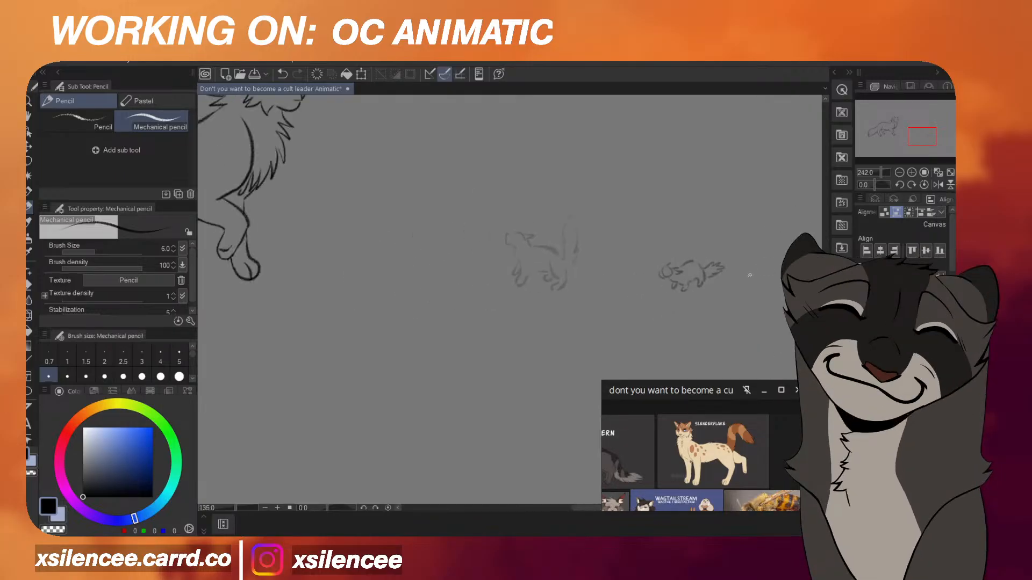
pyautogui.scroll(5, 699, 263)
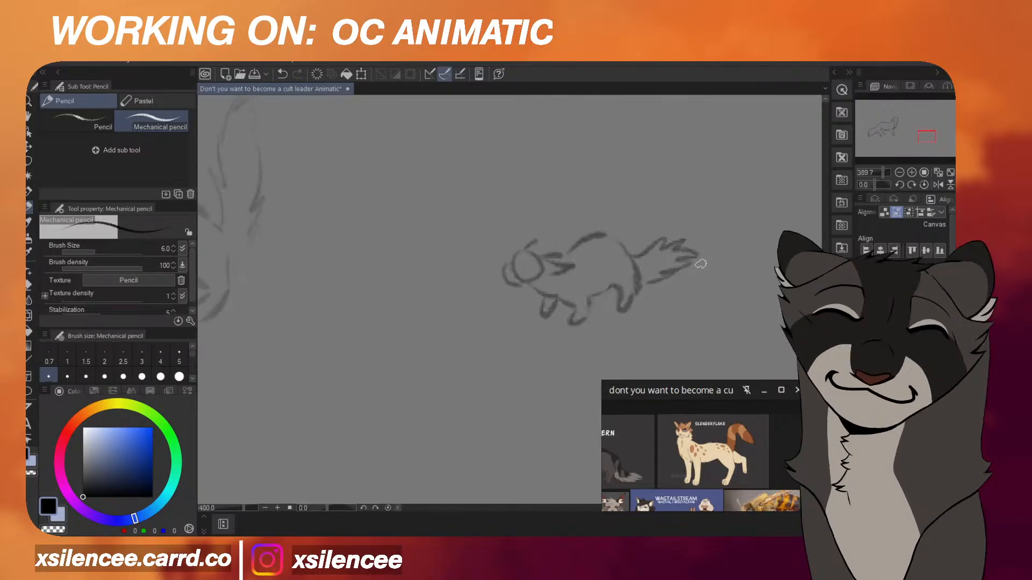
pyautogui.scroll(1, 702, 265)
# Browse the character reference board and bring the Tinyfern reference close up.
pyautogui.scroll(-2, 669, 450)
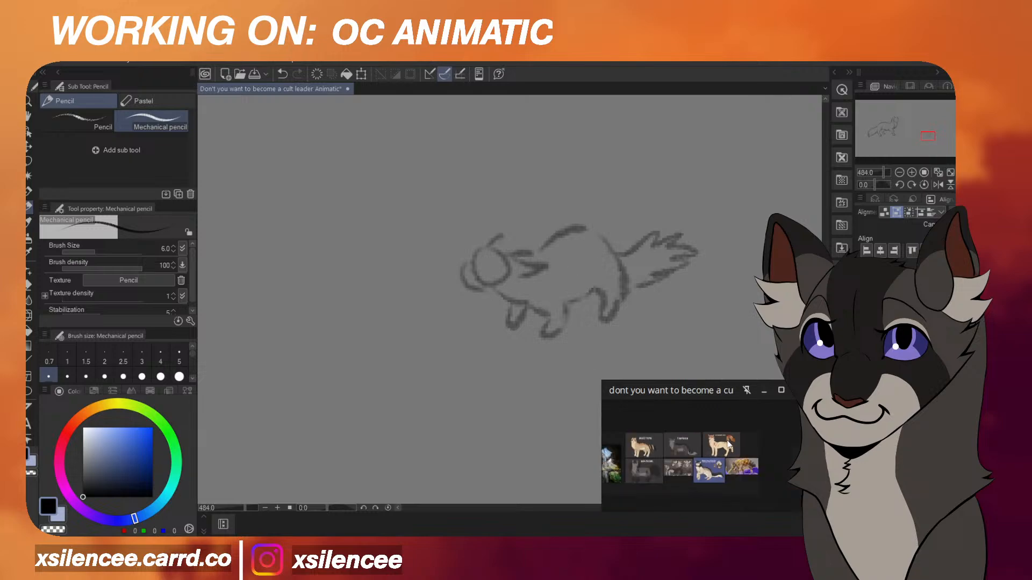
pyautogui.scroll(-6, 667, 449)
pyautogui.scroll(7, 690, 453)
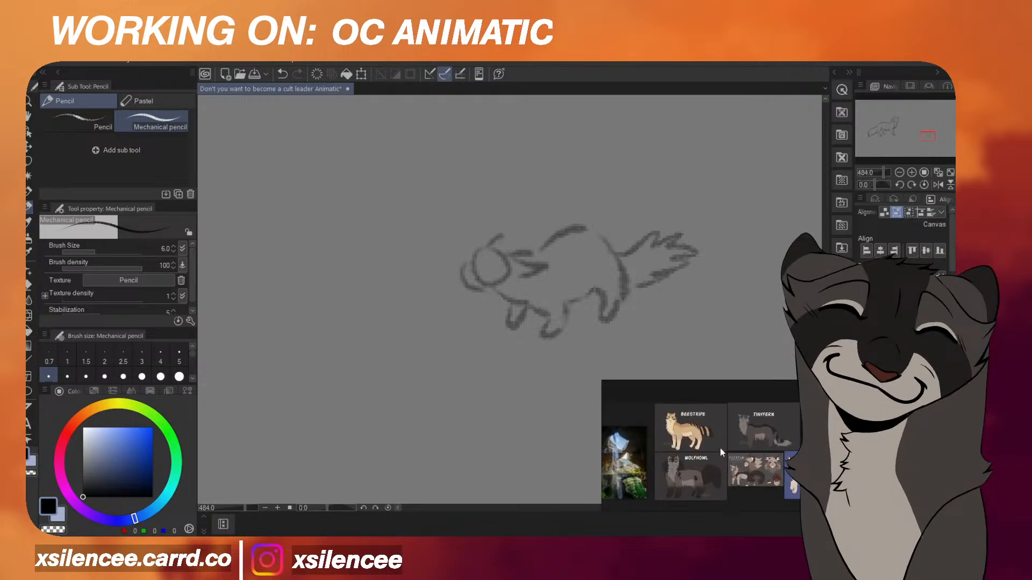
pyautogui.scroll(-1, 723, 451)
pyautogui.scroll(-2, 736, 451)
pyautogui.scroll(3, 725, 438)
pyautogui.scroll(-3, 736, 440)
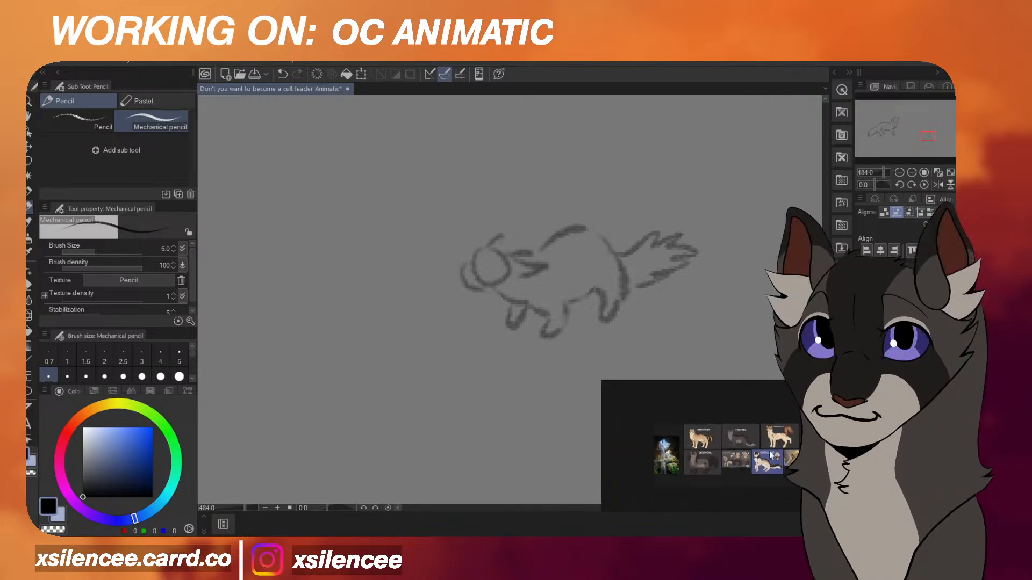
pyautogui.scroll(1, 758, 447)
pyautogui.scroll(3, 711, 431)
pyautogui.scroll(-3, 705, 424)
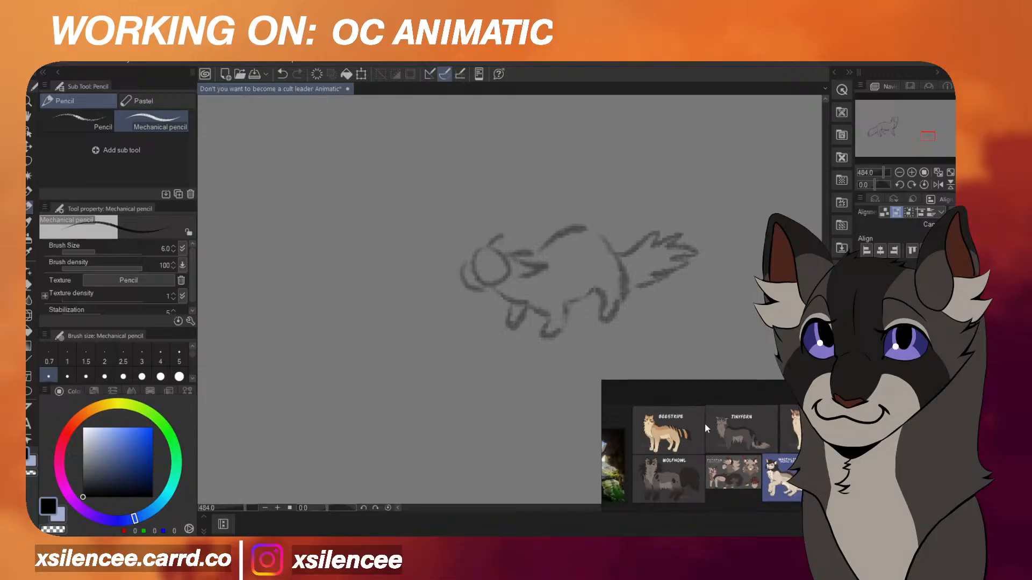
pyautogui.scroll(2, 680, 443)
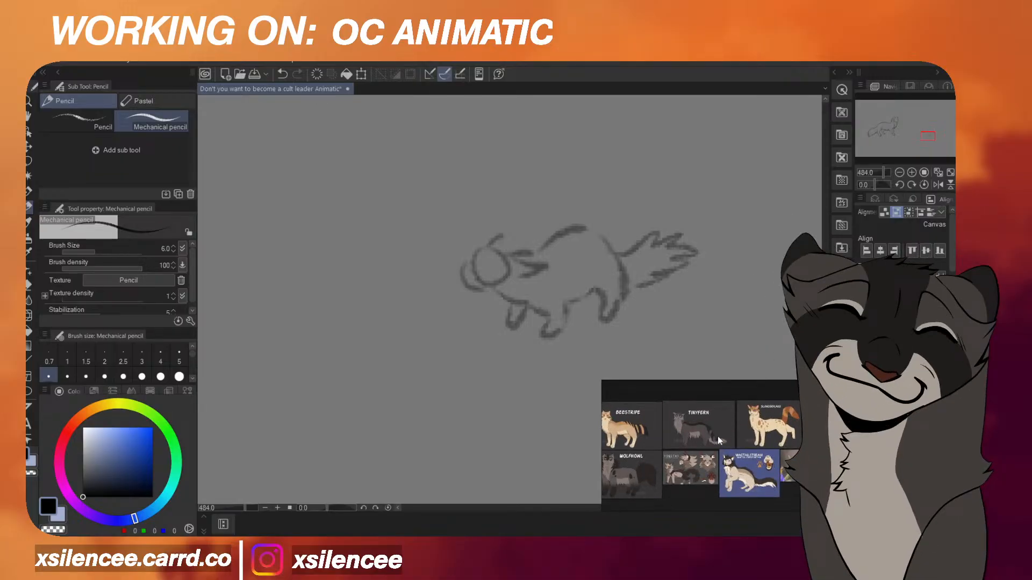
pyautogui.scroll(4, 702, 436)
pyautogui.scroll(2, 501, 247)
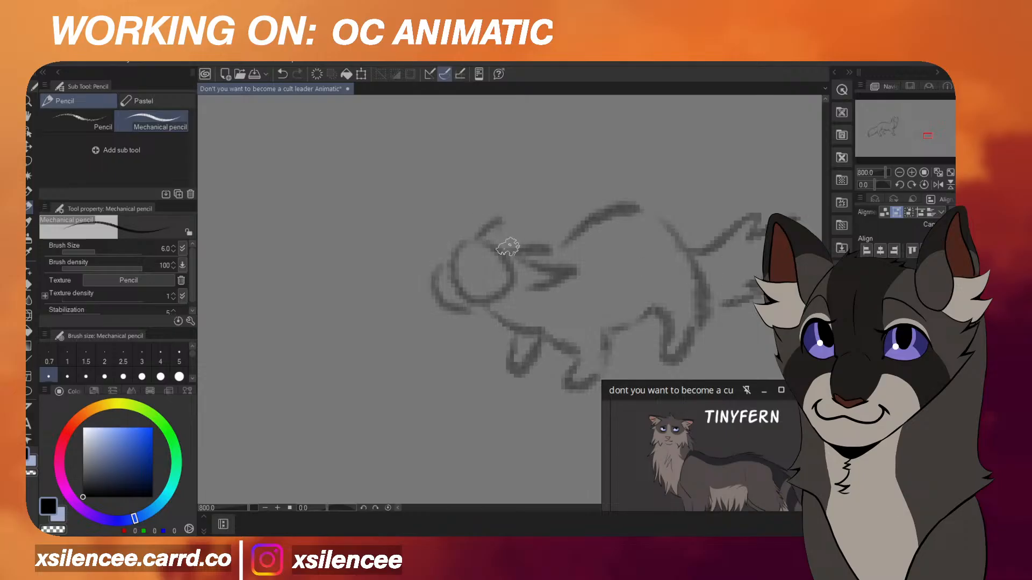
# Draw the farthest cat's two small pointed ears with a head tuft, checking them in mirrored view.
pyautogui.moveTo(472, 205)
pyautogui.mouseDown()
pyautogui.moveTo(481, 235)
pyautogui.moveTo(463, 232)
pyautogui.moveTo(482, 239)
pyautogui.mouseUp()
pyautogui.hotkey('ctrl', 'z')
pyautogui.moveTo(479, 228)
pyautogui.mouseDown()
pyautogui.moveTo(454, 224)
pyautogui.moveTo(469, 240)
pyautogui.mouseUp()
pyautogui.press('h')
pyautogui.press('h')
pyautogui.scroll(1, 507, 201)
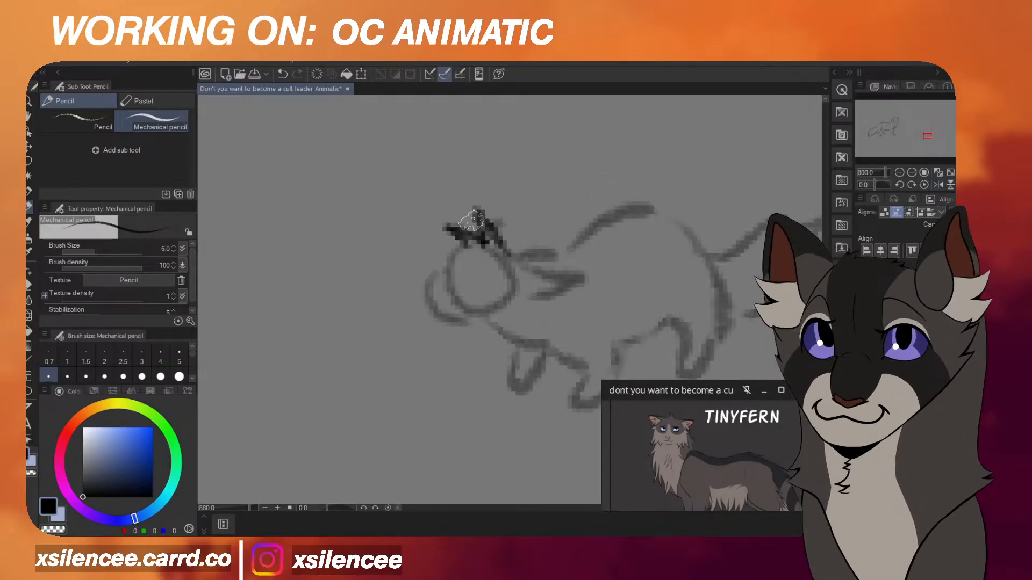
pyautogui.hotkey('ctrl', 'z')
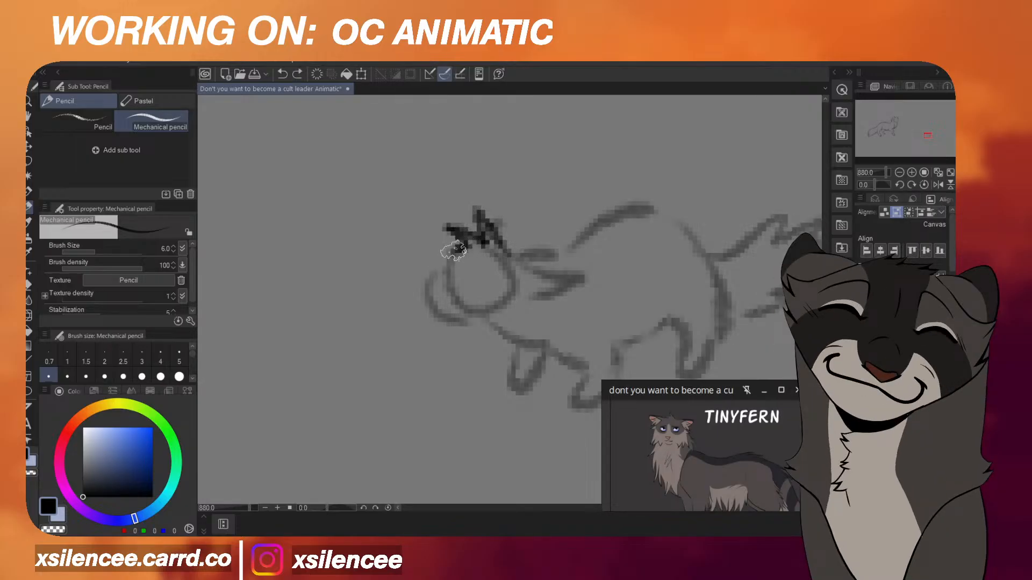
# Draw the farthest cat's muzzle and cheek fur, and nudge the head lines slightly towards the body.
pyautogui.moveTo(469, 242)
pyautogui.mouseDown()
pyautogui.moveTo(442, 266)
pyautogui.moveTo(422, 316)
pyautogui.moveTo(480, 322)
pyautogui.mouseUp()
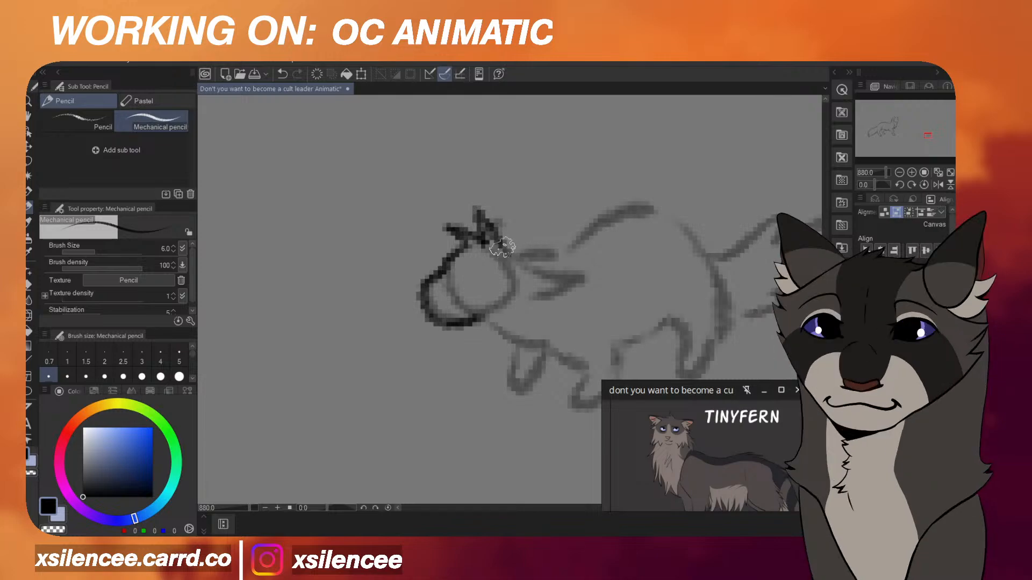
pyautogui.moveTo(497, 240)
pyautogui.mouseDown()
pyautogui.moveTo(556, 262)
pyautogui.moveTo(519, 272)
pyautogui.moveTo(500, 330)
pyautogui.moveTo(475, 342)
pyautogui.mouseUp()
pyautogui.hotkey('ctrl', 't')
pyautogui.moveTo(424, 209); pyautogui.dragTo(428, 210)
pyautogui.click(473, 359)
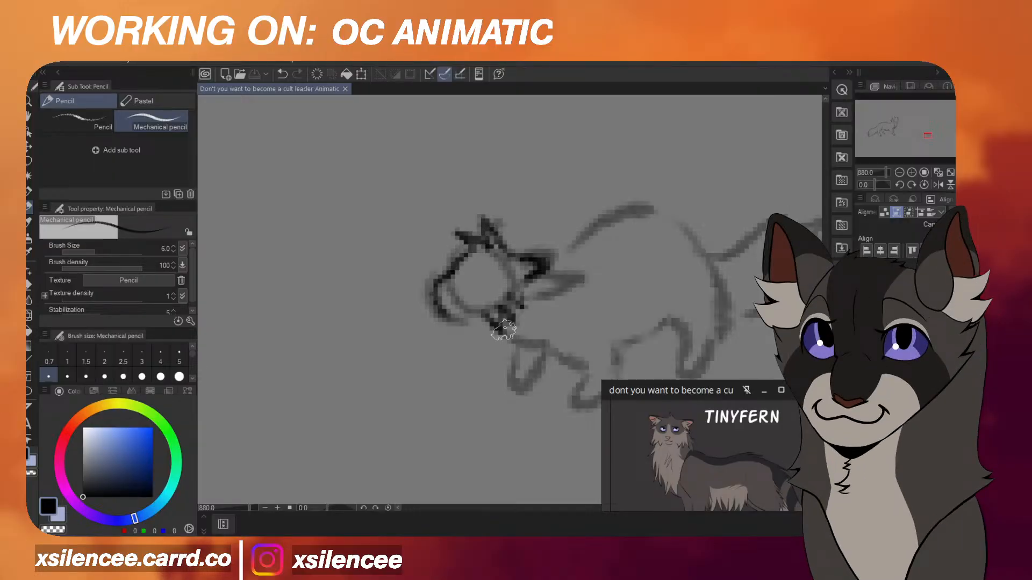
# Draw the farthest cat's chin line and the spiky fur on its neck and chest.
pyautogui.hotkey('ctrl', 'z')
pyautogui.moveTo(456, 320)
pyautogui.mouseDown()
pyautogui.moveTo(482, 316)
pyautogui.moveTo(450, 318)
pyautogui.moveTo(475, 317)
pyautogui.moveTo(476, 332)
pyautogui.moveTo(446, 314)
pyautogui.moveTo(473, 321)
pyautogui.moveTo(480, 354)
pyautogui.moveTo(502, 331)
pyautogui.moveTo(509, 357)
pyautogui.moveTo(526, 336)
pyautogui.moveTo(561, 371)
pyautogui.mouseUp()
pyautogui.hotkey('ctrl', 'z')
pyautogui.hotkey('ctrl', 'z')
pyautogui.hotkey('ctrl', 'z')
pyautogui.moveTo(499, 244)
pyautogui.mouseDown()
pyautogui.moveTo(533, 245)
pyautogui.moveTo(502, 243)
pyautogui.moveTo(530, 229)
pyautogui.moveTo(525, 252)
pyautogui.moveTo(540, 236)
pyautogui.moveTo(497, 239)
pyautogui.moveTo(559, 232)
pyautogui.moveTo(552, 262)
pyautogui.moveTo(568, 250)
pyautogui.moveTo(556, 338)
pyautogui.moveTo(553, 307)
pyautogui.moveTo(565, 322)
pyautogui.moveTo(559, 332)
pyautogui.moveTo(551, 290)
pyautogui.moveTo(562, 349)
pyautogui.mouseUp()
pyautogui.hotkey('ctrl', 'z')
pyautogui.hotkey('ctrl', 'z')
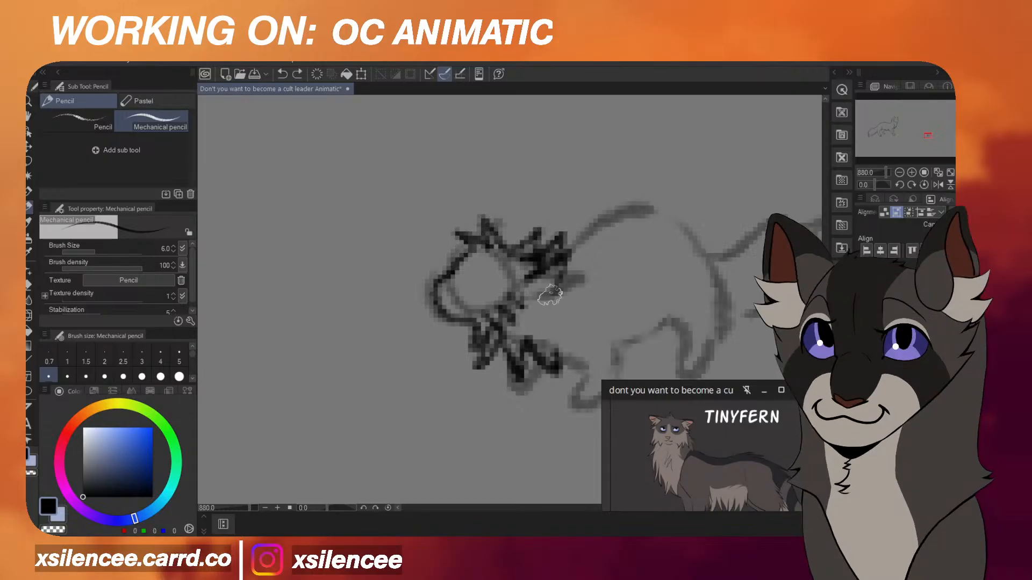
# Draw the farthest cat's two front legs with rounded paws and the jagged belly fur behind them.
pyautogui.moveTo(545, 300); pyautogui.dragTo(568, 357)
pyautogui.scroll(-3, 572, 252)
pyautogui.scroll(5, 559, 267)
pyautogui.moveTo(577, 312)
pyautogui.mouseDown()
pyautogui.moveTo(560, 245)
pyautogui.moveTo(587, 314)
pyautogui.moveTo(604, 261)
pyautogui.mouseUp()
pyautogui.moveTo(477, 269)
pyautogui.mouseDown()
pyautogui.moveTo(517, 261)
pyautogui.moveTo(468, 302)
pyautogui.moveTo(517, 261)
pyautogui.mouseUp()
pyautogui.hotkey('ctrl', 'z')
pyautogui.scroll(-2, 629, 250)
pyautogui.hotkey('ctrl', 'z')
pyautogui.moveTo(609, 270); pyautogui.dragTo(646, 245)
pyautogui.moveTo(497, 208); pyautogui.dragTo(504, 226)
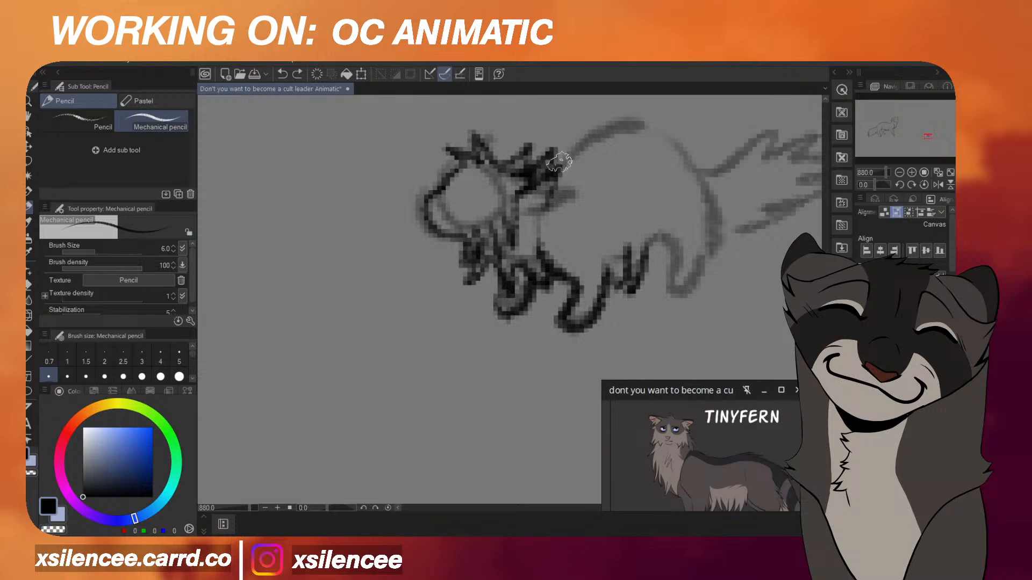
# Draw the farthest cat's arched back from the neck fur down to the rump, with spiky tufts along the top.
pyautogui.moveTo(554, 170)
pyautogui.mouseDown()
pyautogui.moveTo(602, 110)
pyautogui.moveTo(671, 129)
pyautogui.mouseUp()
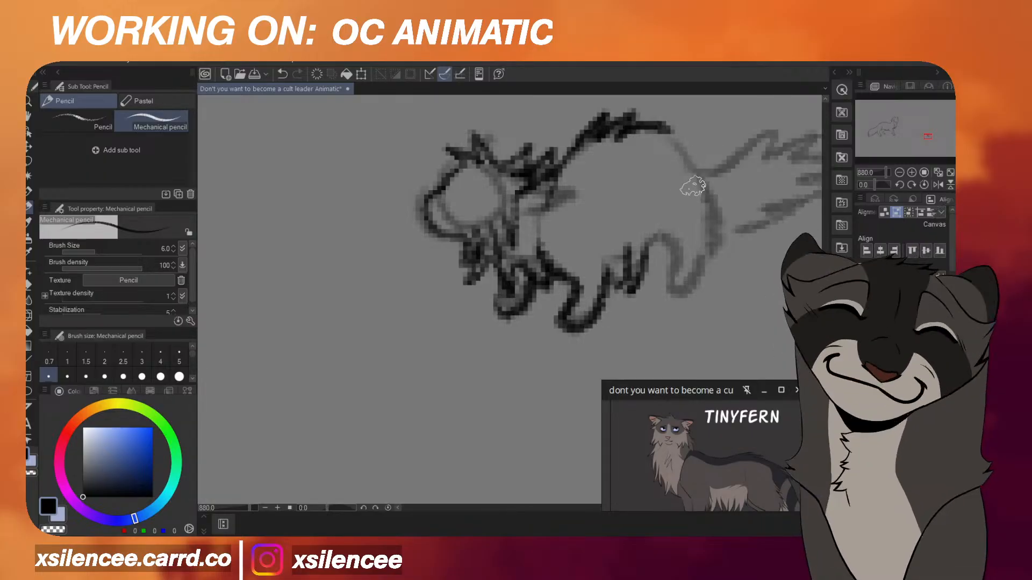
pyautogui.hotkey('ctrl', 'z')
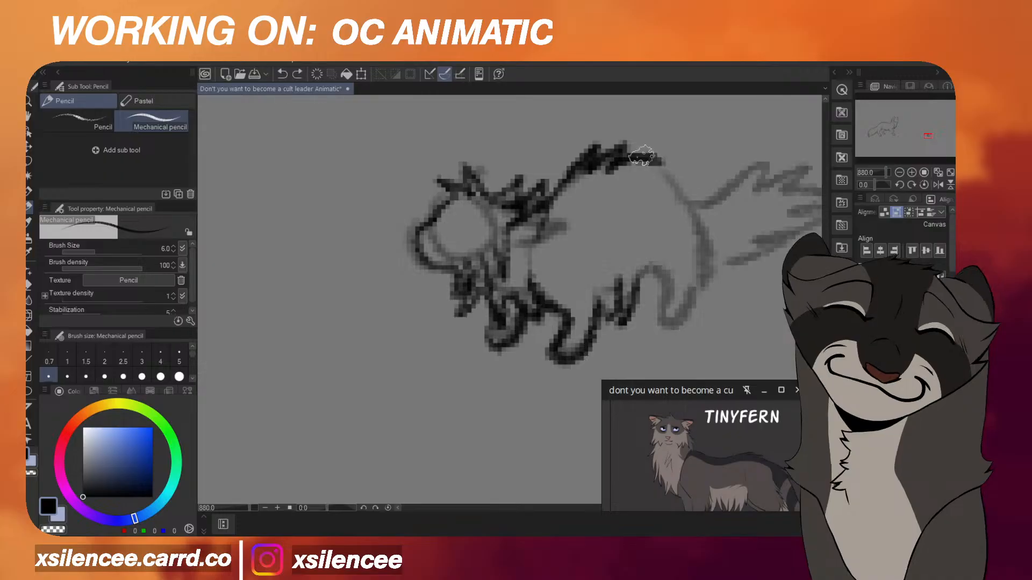
pyautogui.moveTo(645, 157); pyautogui.dragTo(706, 245)
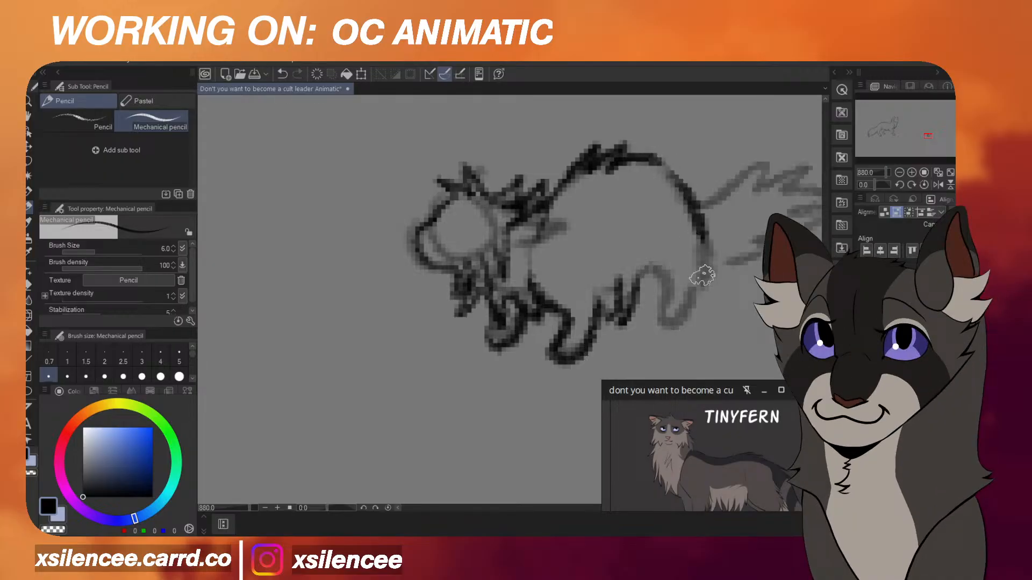
# Draw the farthest cat's hind leg with a rounded paw, and redraw the jagged belly fur between the front and hind legs.
pyautogui.moveTo(634, 297); pyautogui.dragTo(659, 285)
pyautogui.moveTo(658, 226)
pyautogui.mouseDown()
pyautogui.moveTo(675, 307)
pyautogui.moveTo(659, 243)
pyautogui.moveTo(670, 288)
pyautogui.moveTo(663, 312)
pyautogui.moveTo(693, 302)
pyautogui.moveTo(702, 273)
pyautogui.mouseUp()
pyautogui.hotkey('ctrl', 'z')
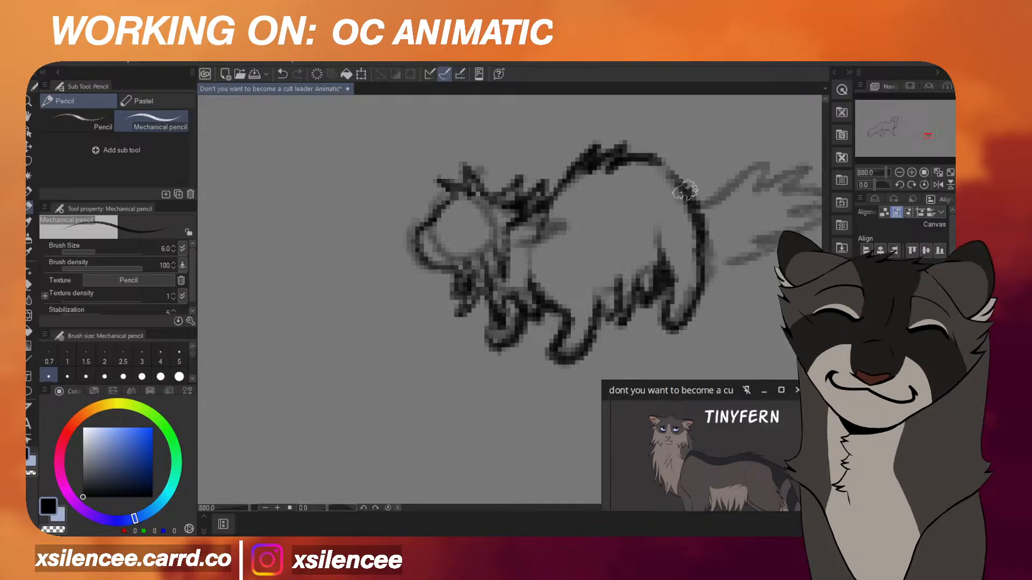
pyautogui.scroll(-5, 658, 211)
pyautogui.scroll(3, 671, 226)
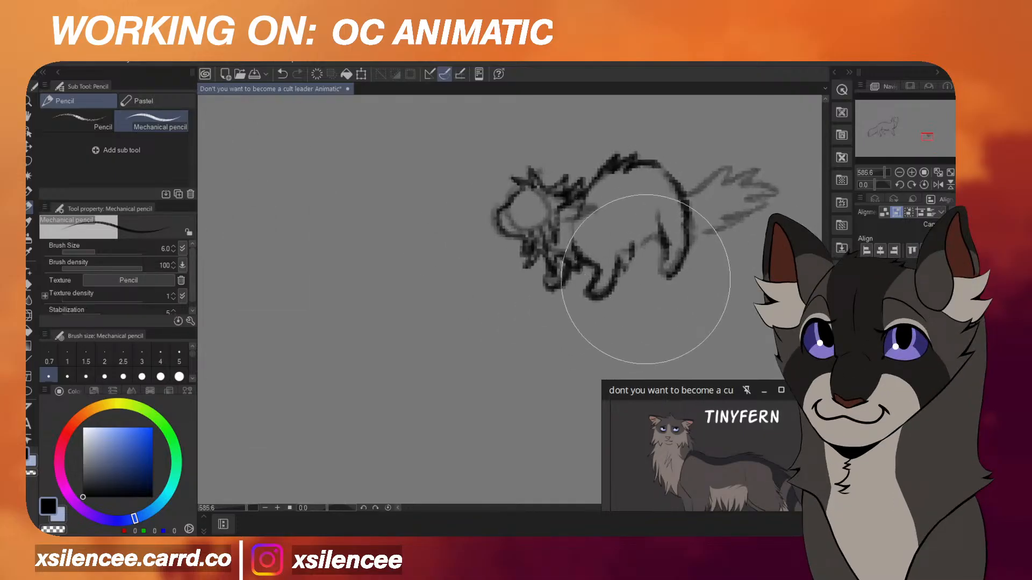
pyautogui.scroll(1, 666, 225)
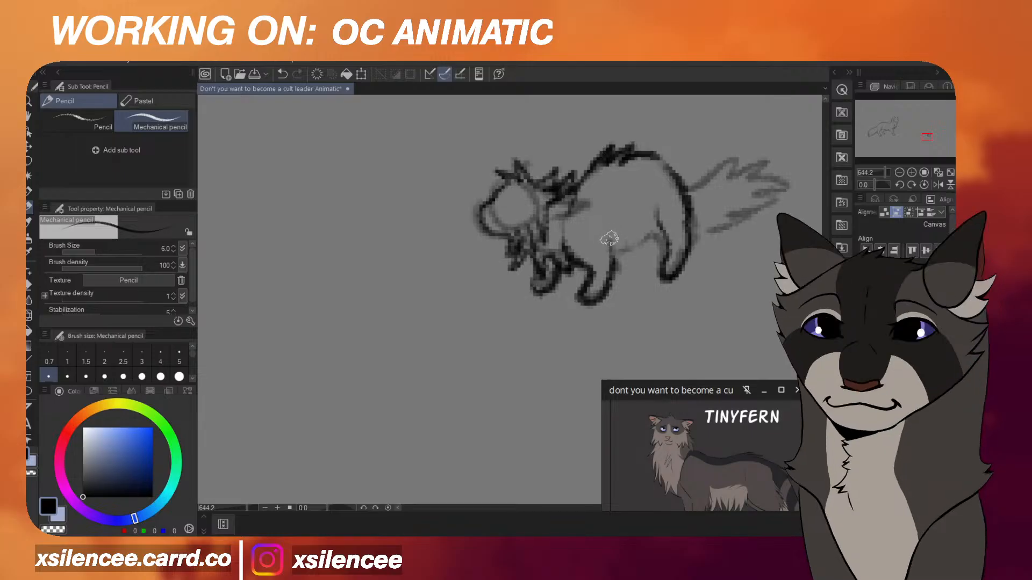
pyautogui.hotkey('ctrl', 'z')
pyautogui.moveTo(625, 250)
pyautogui.mouseDown()
pyautogui.moveTo(623, 222)
pyautogui.moveTo(613, 254)
pyautogui.moveTo(628, 221)
pyautogui.moveTo(630, 238)
pyautogui.moveTo(644, 222)
pyautogui.moveTo(647, 238)
pyautogui.moveTo(659, 204)
pyautogui.mouseUp()
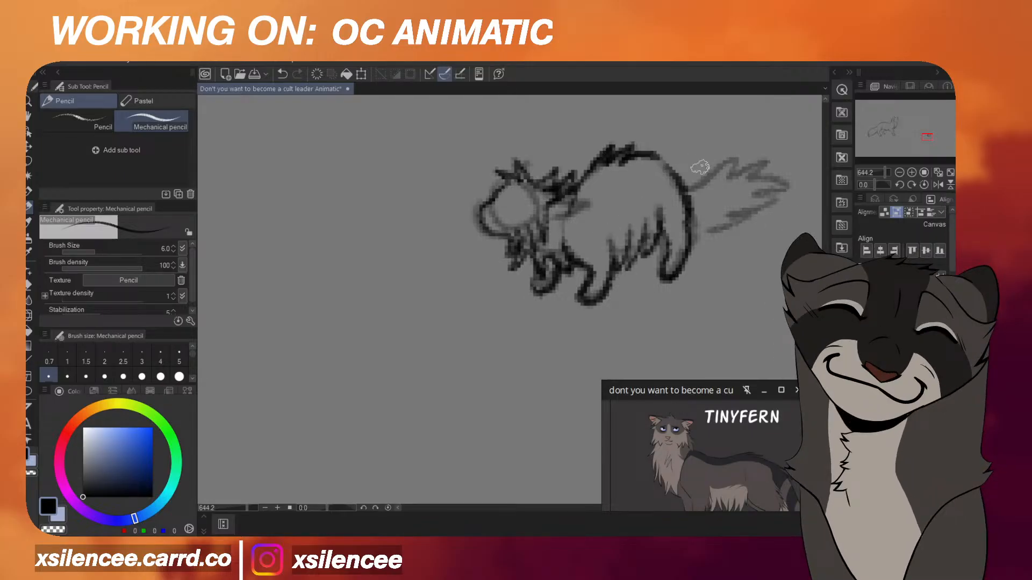
# Draw the farthest cat's fluffy tail over the sketch, with spiky tufts at the tip.
pyautogui.scroll(-1, 691, 213)
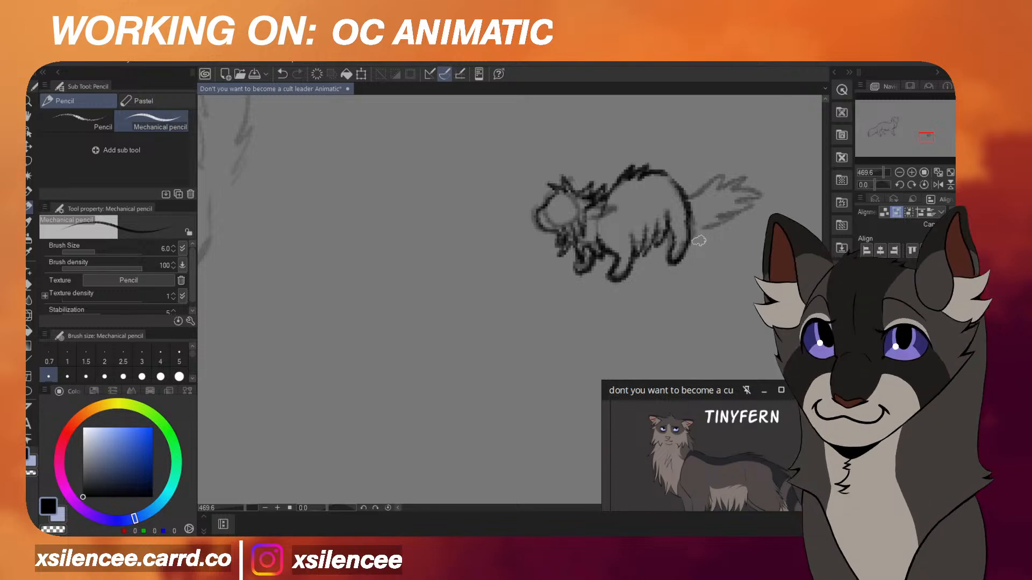
pyautogui.scroll(1, 720, 237)
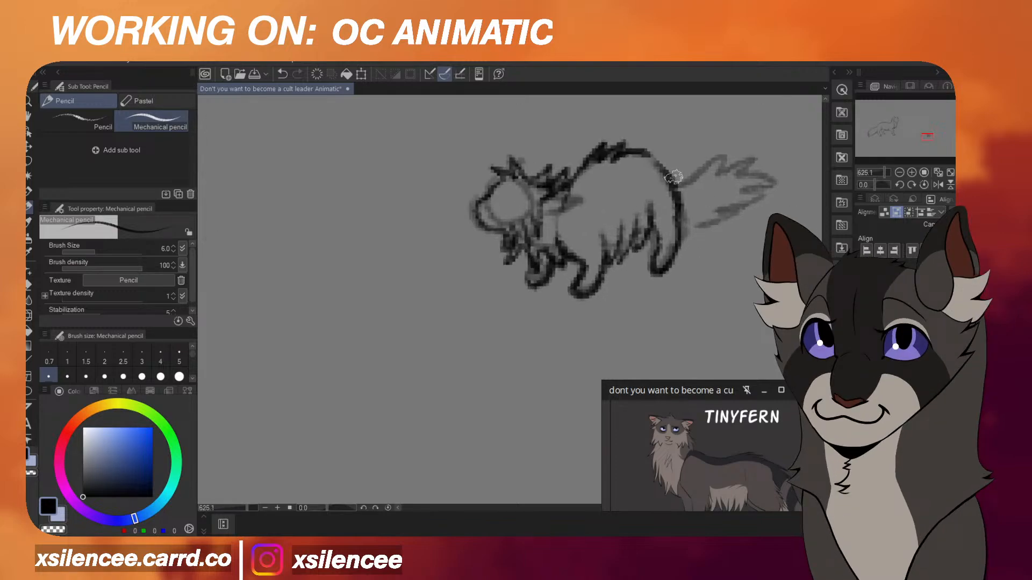
pyautogui.moveTo(678, 183)
pyautogui.mouseDown()
pyautogui.moveTo(735, 157)
pyautogui.moveTo(747, 178)
pyautogui.moveTo(731, 183)
pyautogui.moveTo(748, 208)
pyautogui.moveTo(691, 216)
pyautogui.mouseUp()
pyautogui.scroll(-5, 691, 215)
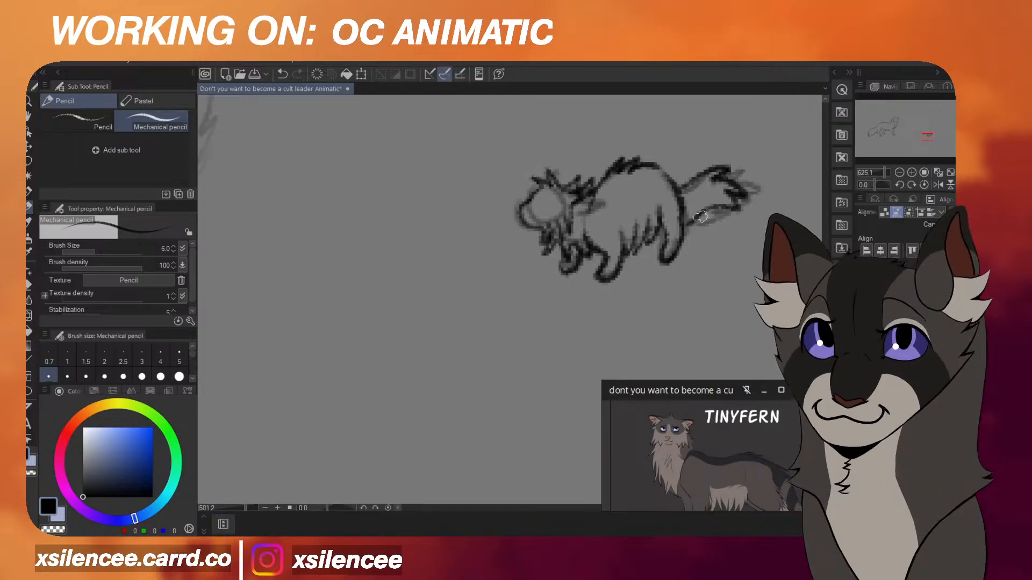
# Check the farthest cat's finished lines in mirrored view and its size against the other cats in the scene.
pyautogui.press('h')
pyautogui.press('h')
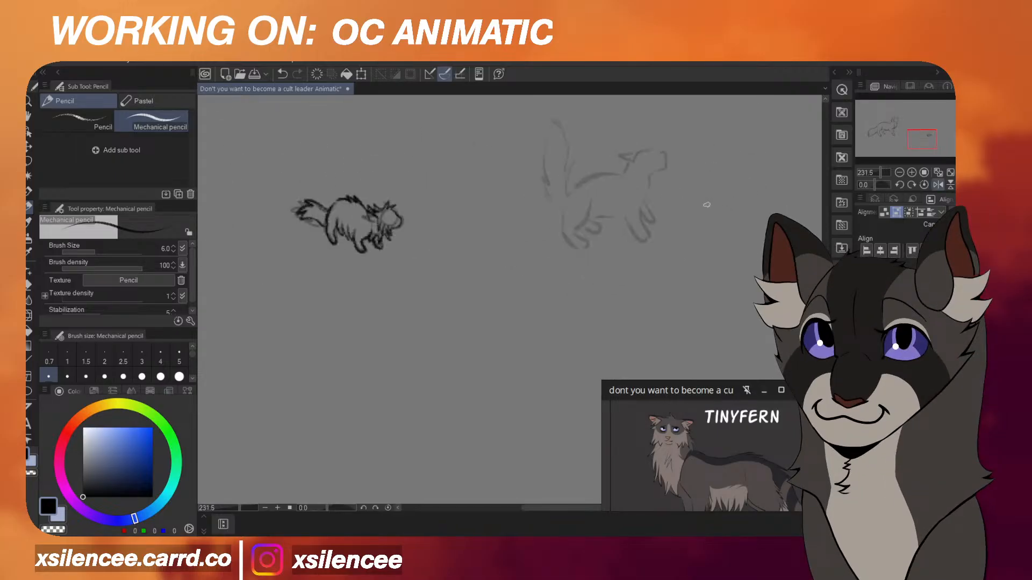
pyautogui.scroll(-2, 707, 204)
pyautogui.scroll(1, 707, 193)
pyautogui.scroll(-2, 696, 190)
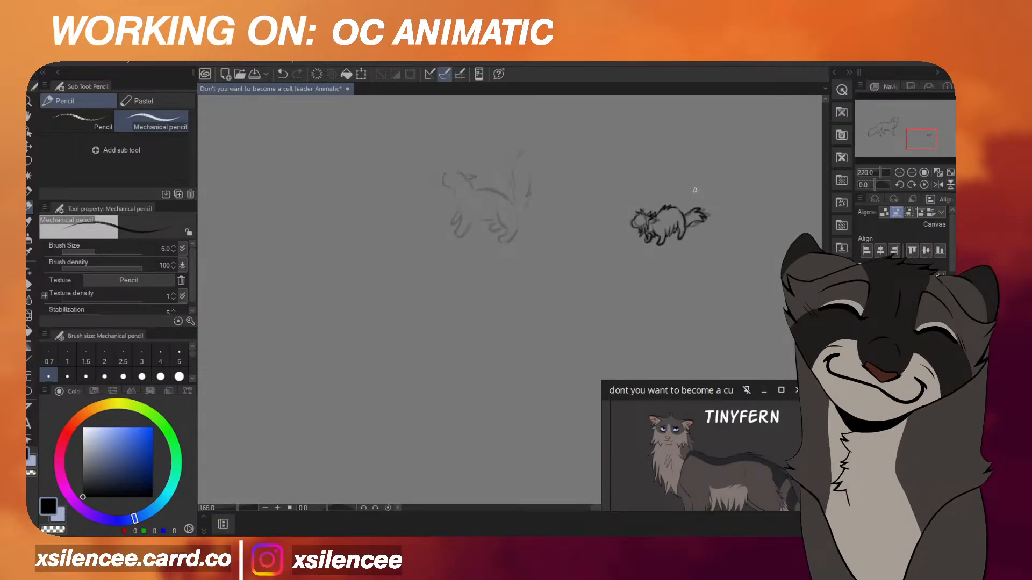
pyautogui.scroll(1, 695, 204)
pyautogui.scroll(-4, 693, 210)
pyautogui.scroll(2, 699, 226)
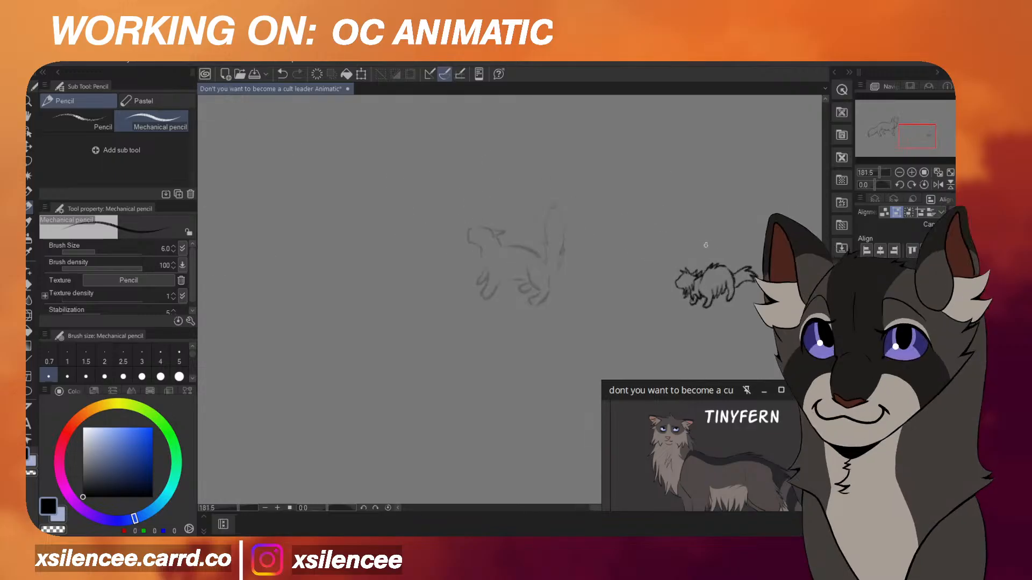
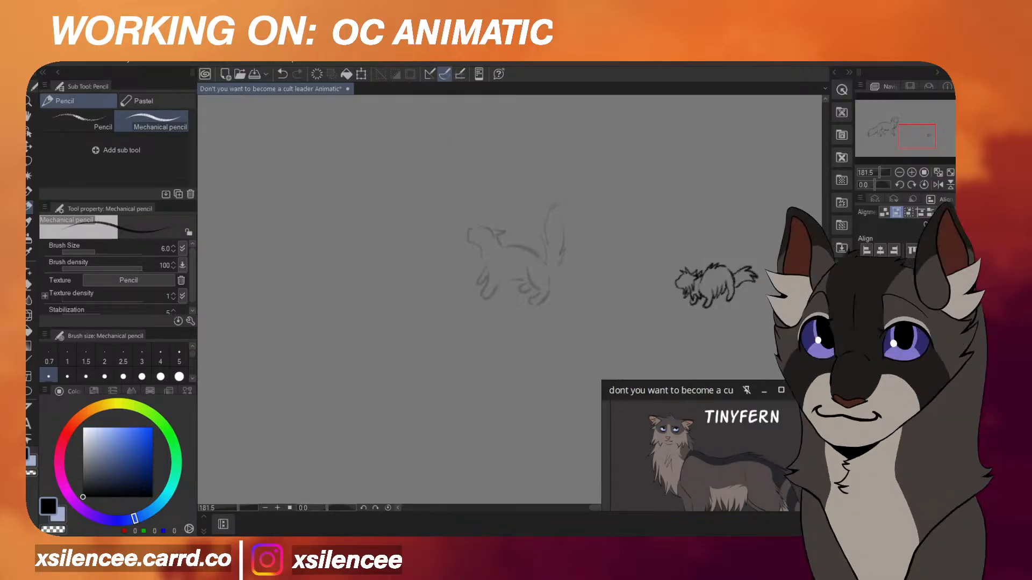
pyautogui.scroll(-5, 694, 316)
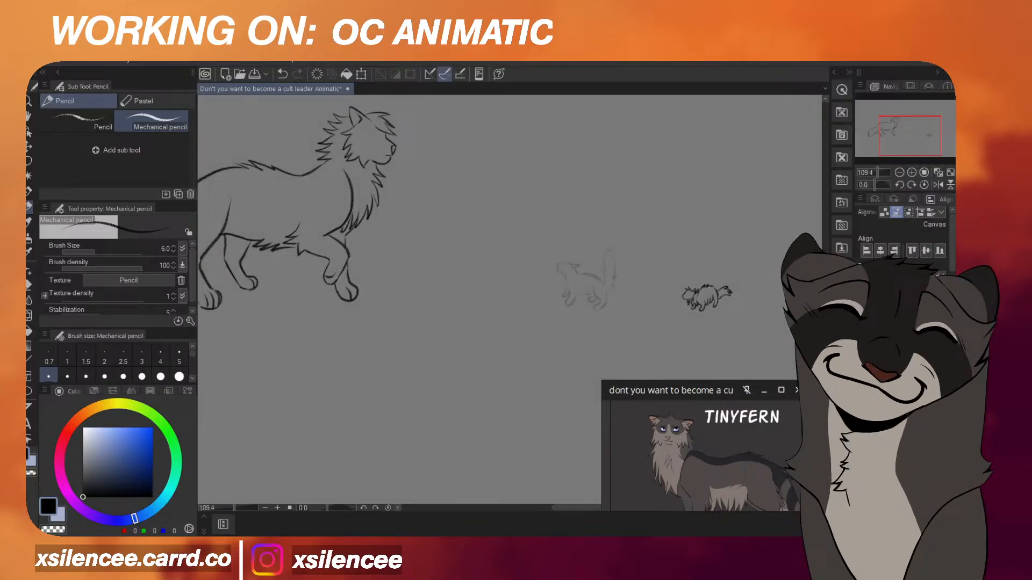
# Go to the frame showing only the raised-tail cat's sketch, and bring up the Wolfhowl character sheet on the reference board.
pyautogui.press('Right')
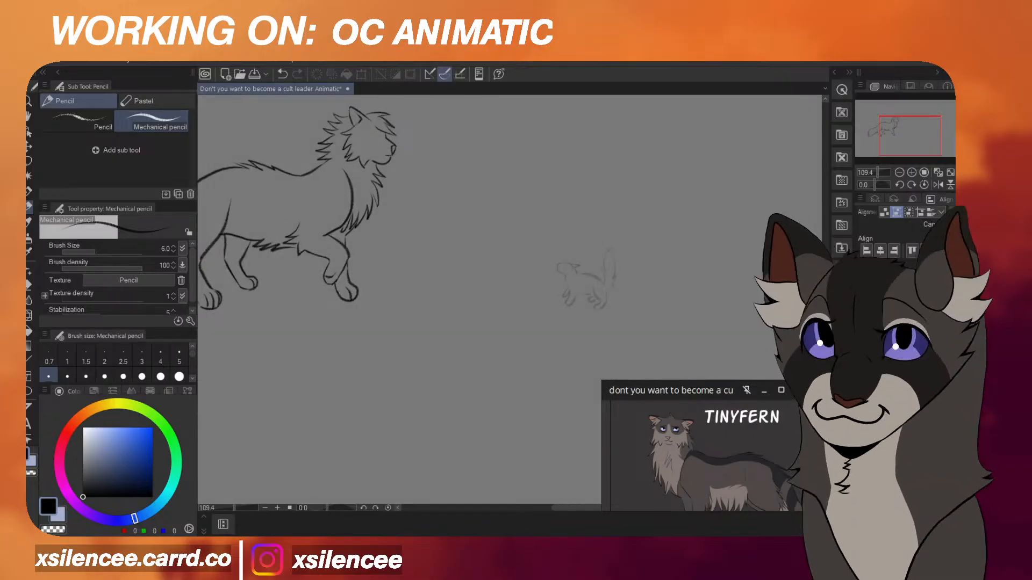
pyautogui.press('Left')
pyautogui.press('Left')
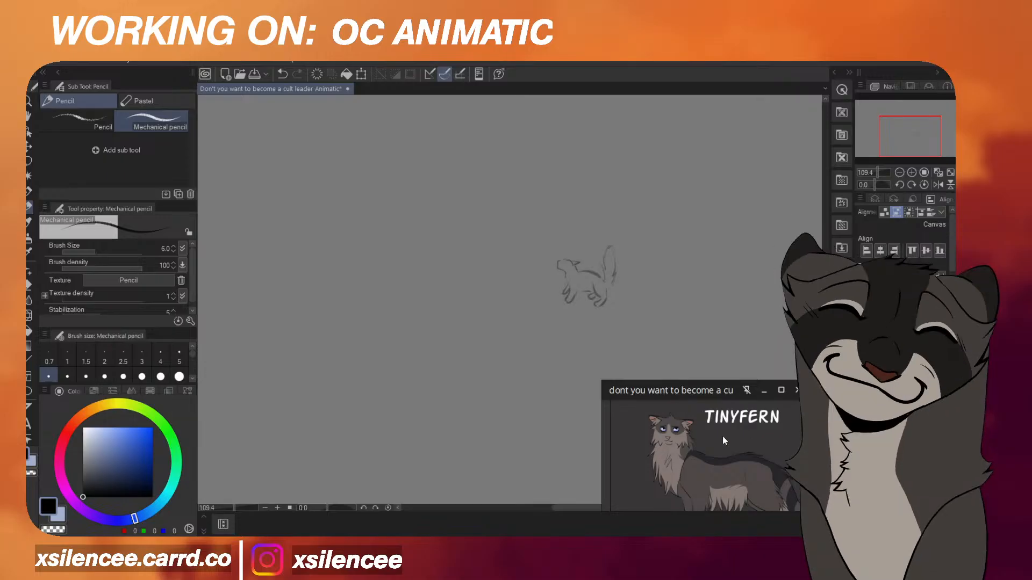
pyautogui.scroll(-5, 732, 448)
pyautogui.scroll(-6, 751, 458)
pyautogui.scroll(5, 778, 450)
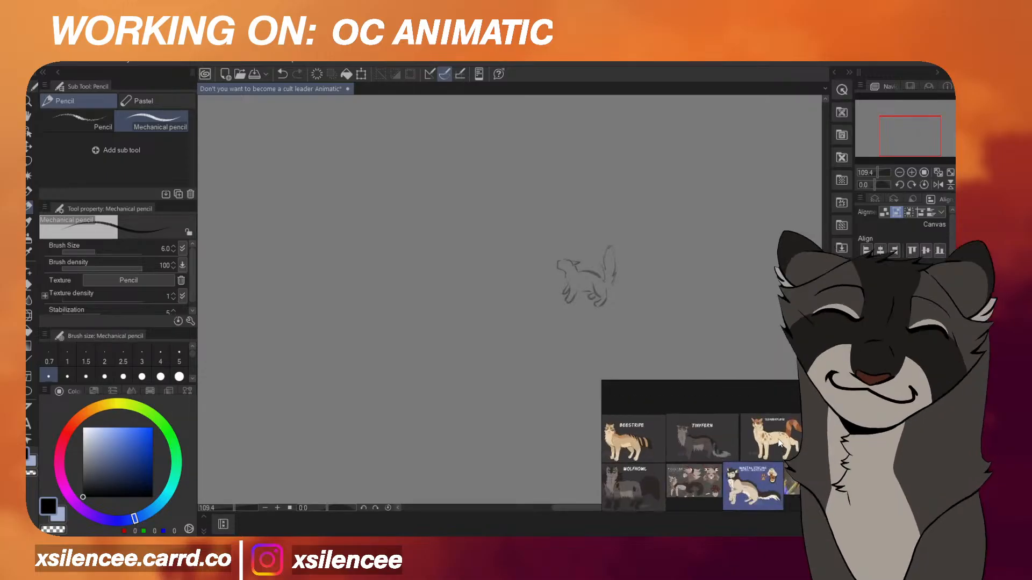
pyautogui.scroll(2, 679, 475)
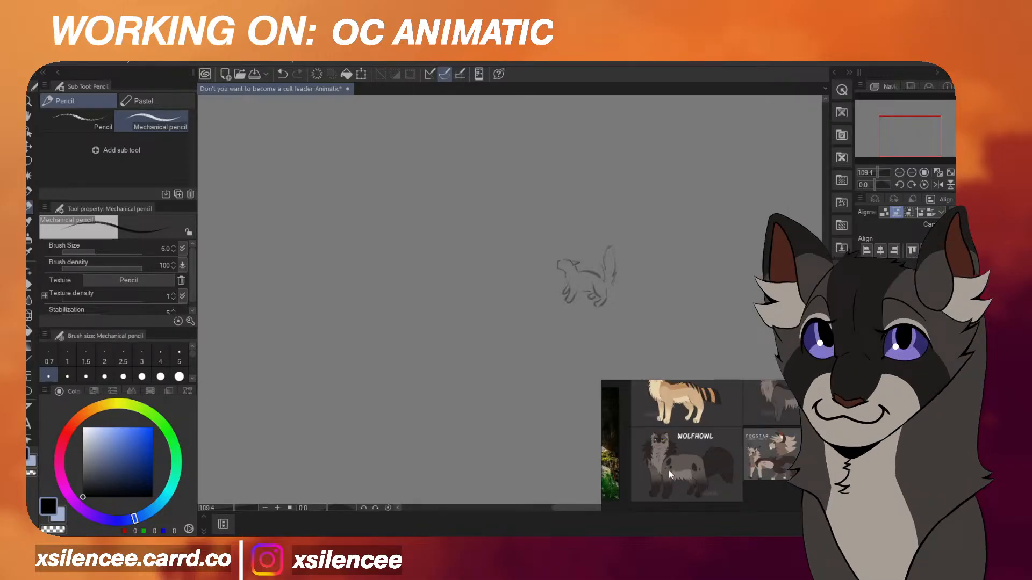
pyautogui.scroll(2, 669, 470)
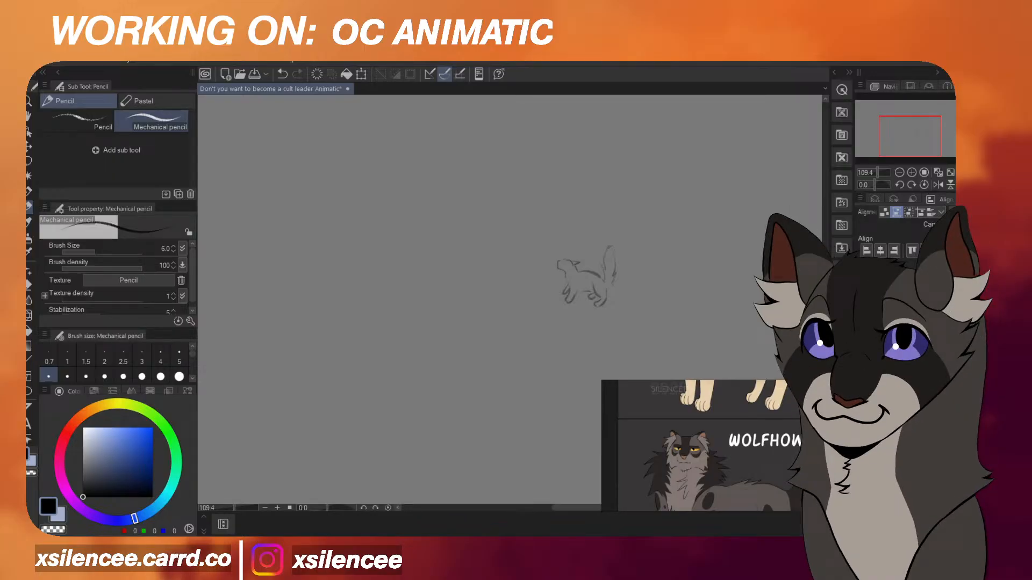
# Draw the raised-tail cat's head outline from the forehead over the muzzle to the chin.
pyautogui.scroll(8, 544, 224)
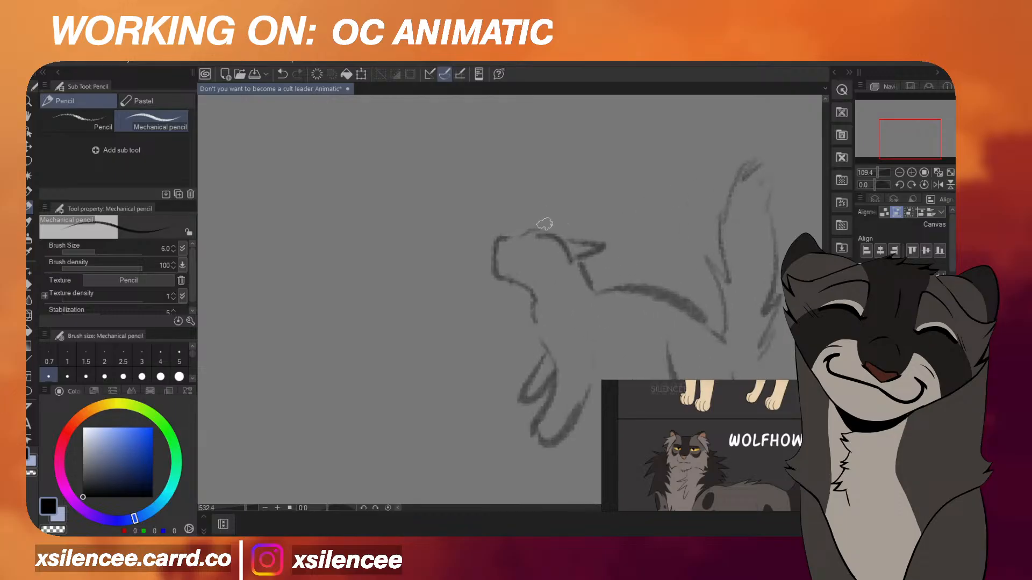
pyautogui.scroll(2, 560, 225)
pyautogui.hotkey('ctrl', 'z')
pyautogui.moveTo(561, 240)
pyautogui.mouseDown()
pyautogui.moveTo(525, 224)
pyautogui.moveTo(517, 230)
pyautogui.moveTo(529, 231)
pyautogui.moveTo(481, 240)
pyautogui.moveTo(479, 284)
pyautogui.mouseUp()
pyautogui.hotkey('ctrl', 'z')
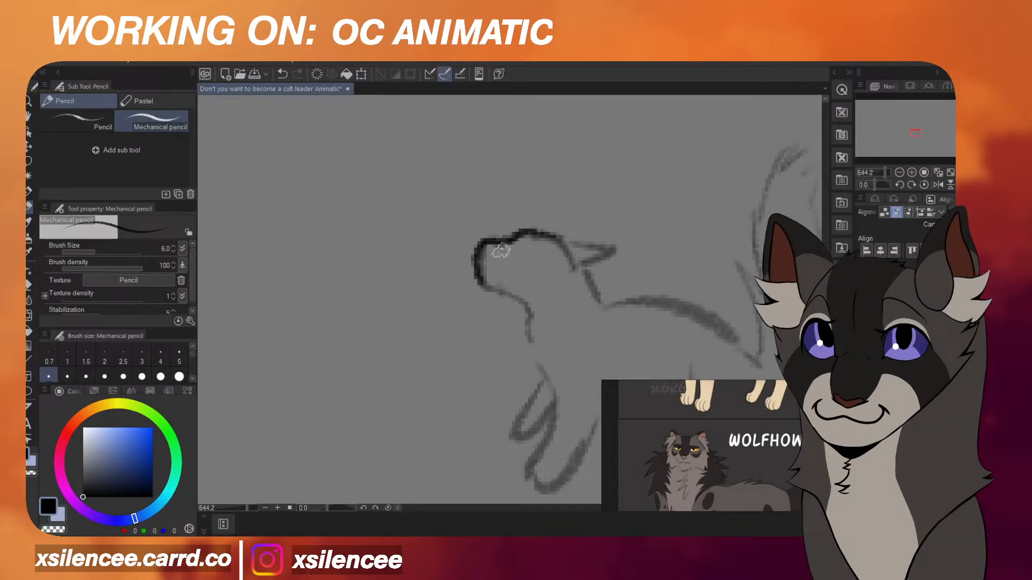
pyautogui.hotkey('ctrl', 'z')
pyautogui.moveTo(562, 234)
pyautogui.mouseDown()
pyautogui.moveTo(524, 229)
pyautogui.moveTo(482, 246)
pyautogui.moveTo(479, 267)
pyautogui.moveTo(493, 290)
pyautogui.moveTo(525, 303)
pyautogui.mouseUp()
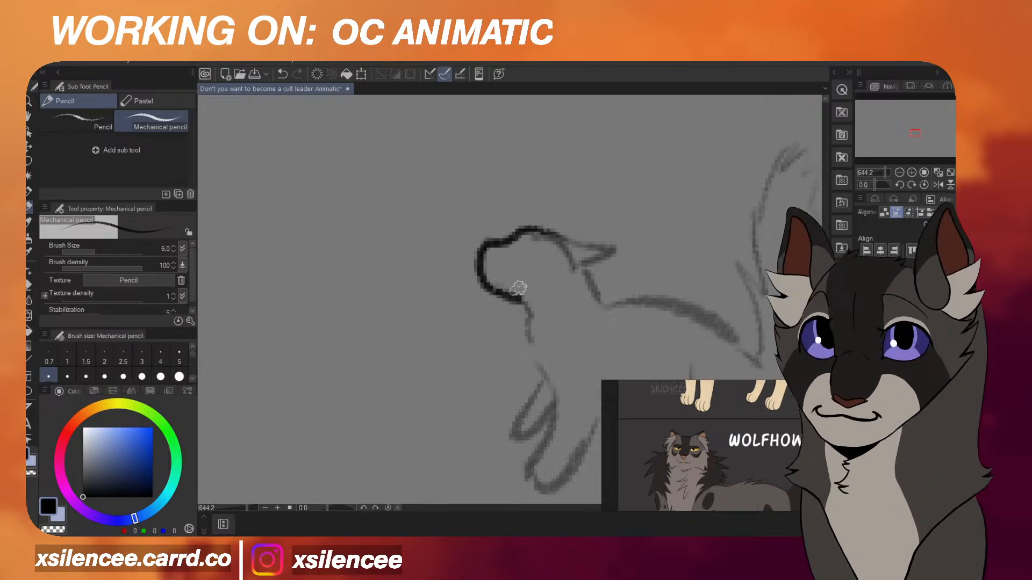
# Narrow the raised-tail cat's head outline slightly from the muzzle side, and draw its pointed ear.
pyautogui.hotkey('ctrl', 't')
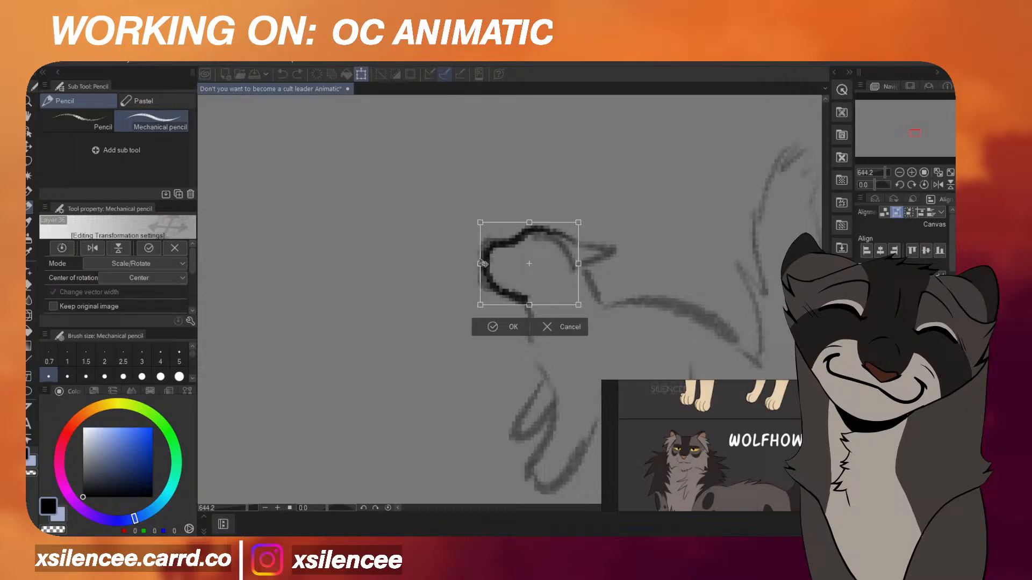
pyautogui.moveTo(481, 263); pyautogui.dragTo(489, 263)
pyautogui.moveTo(553, 249)
pyautogui.mouseDown()
pyautogui.moveTo(545, 249)
pyautogui.moveTo(601, 247)
pyautogui.moveTo(584, 264)
pyautogui.mouseUp()
pyautogui.click(486, 321)
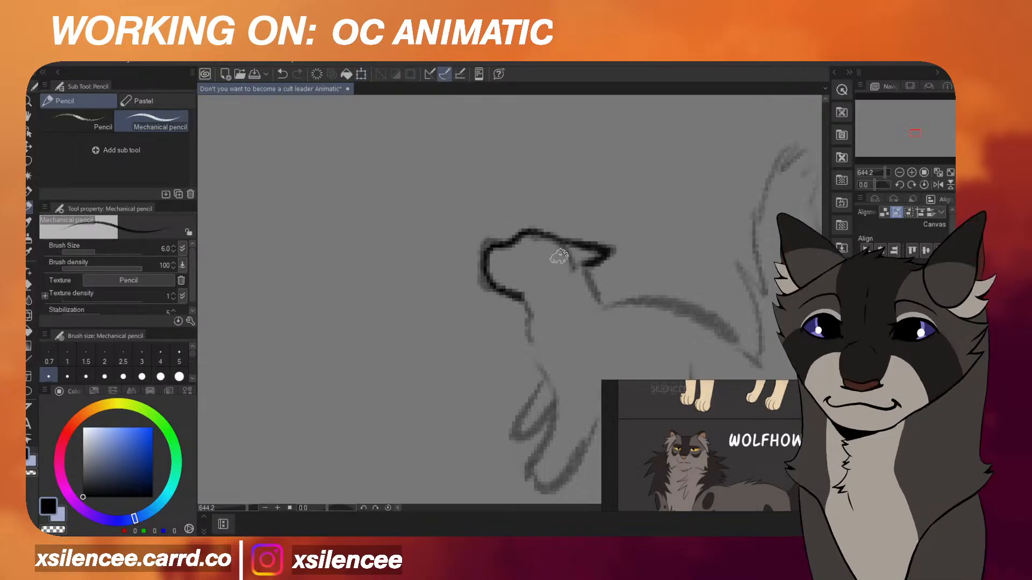
pyautogui.moveTo(522, 297)
pyautogui.mouseDown()
pyautogui.moveTo(529, 309)
pyautogui.moveTo(507, 339)
pyautogui.moveTo(535, 314)
pyautogui.moveTo(507, 322)
pyautogui.moveTo(505, 306)
pyautogui.moveTo(499, 316)
pyautogui.mouseUp()
pyautogui.hotkey('ctrl', 'z')
pyautogui.hotkey('ctrl', 'z')
pyautogui.hotkey('ctrl', 'z')
pyautogui.hotkey('ctrl', 'z')
pyautogui.hotkey('ctrl', 'z')
pyautogui.hotkey('ctrl', 'z')
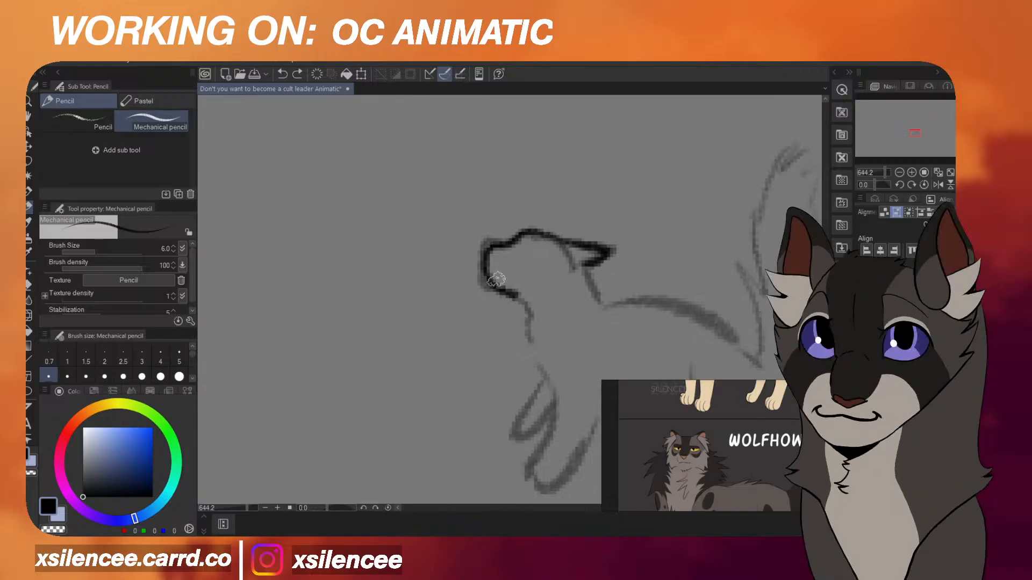
pyautogui.scroll(-2, 564, 290)
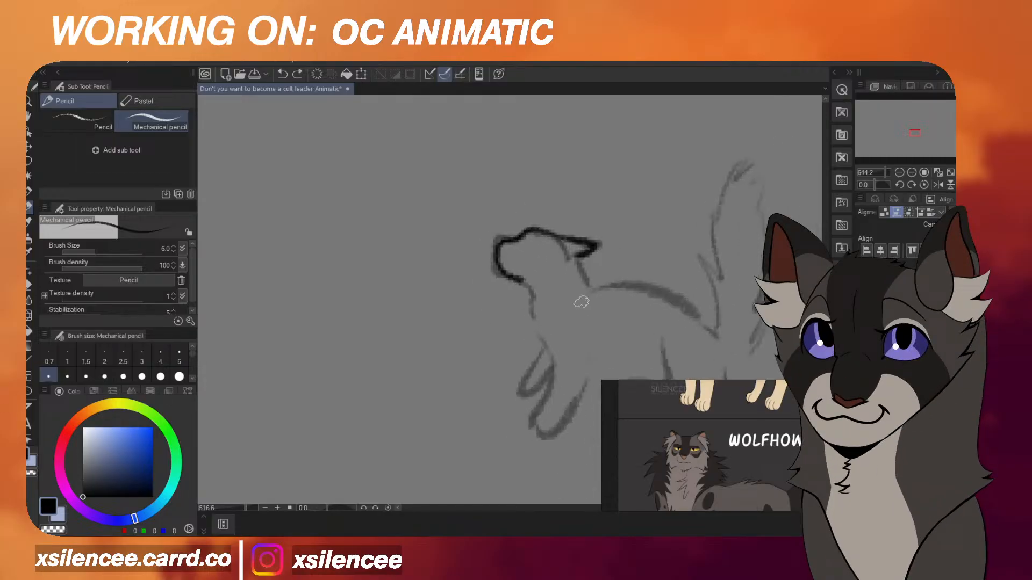
pyautogui.scroll(1, 566, 289)
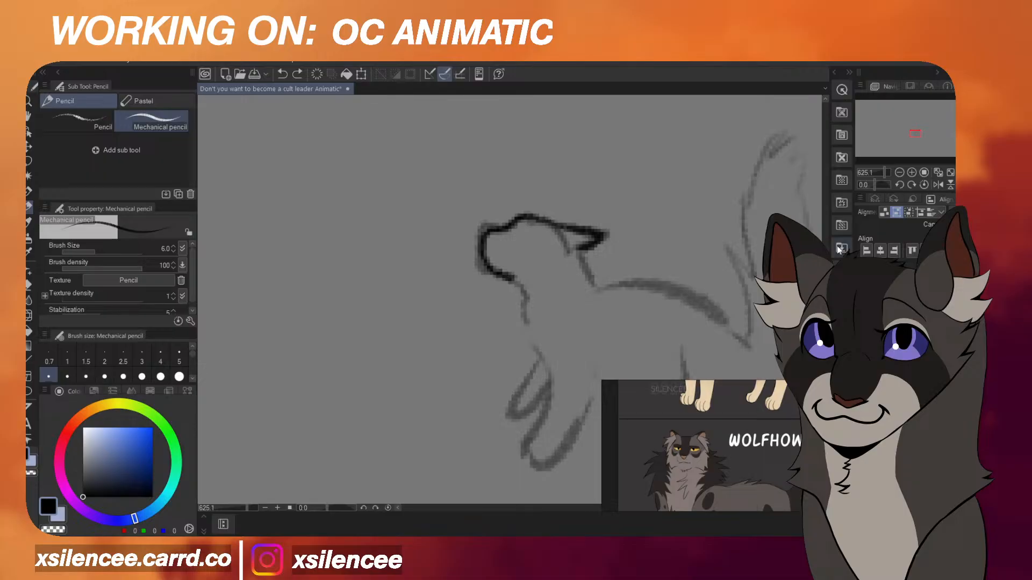
pyautogui.scroll(1, 511, 288)
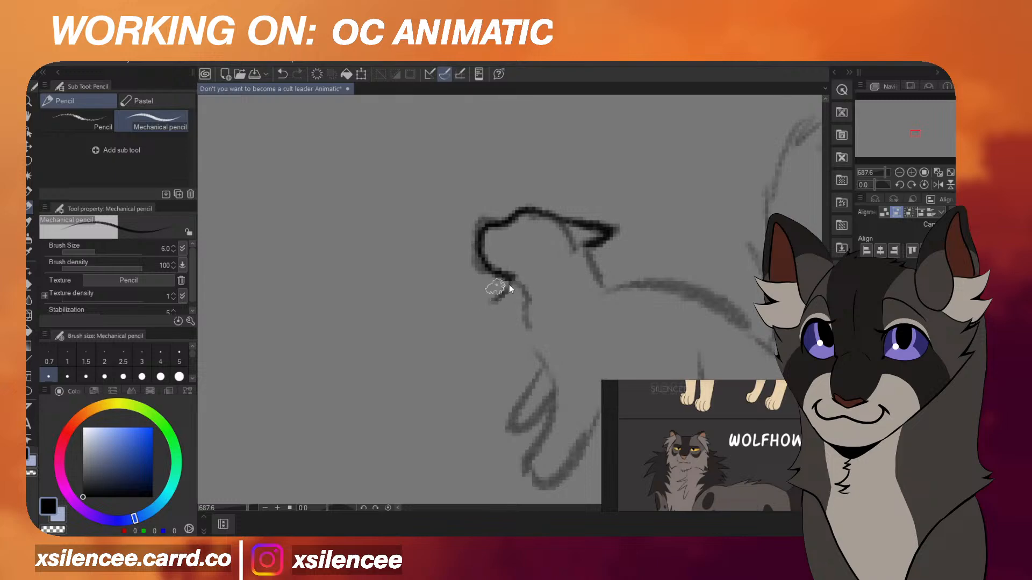
# Draw the raised-tail cat's jagged cheek fur below the chin, the long chest spikes, and a first row of spikes behind the ear.
pyautogui.hotkey('ctrl', 'z')
pyautogui.moveTo(513, 278)
pyautogui.mouseDown()
pyautogui.moveTo(479, 295)
pyautogui.moveTo(483, 322)
pyautogui.mouseUp()
pyautogui.hotkey('ctrl', 'z')
pyautogui.moveTo(513, 278); pyautogui.dragTo(481, 319)
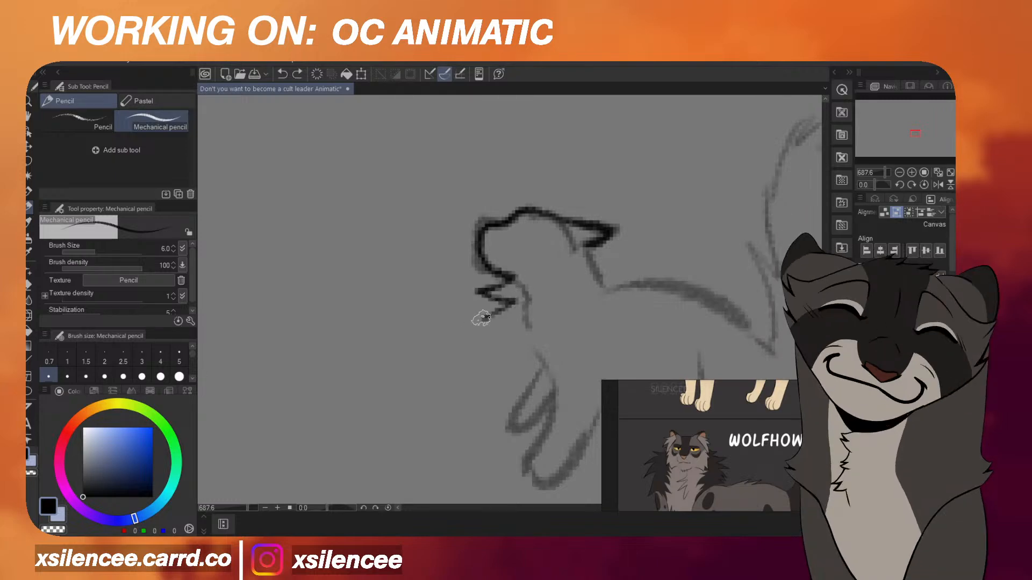
pyautogui.hotkey('ctrl', 'z')
pyautogui.moveTo(586, 248)
pyautogui.mouseDown()
pyautogui.moveTo(615, 264)
pyautogui.moveTo(623, 252)
pyautogui.moveTo(602, 270)
pyautogui.moveTo(609, 292)
pyautogui.mouseUp()
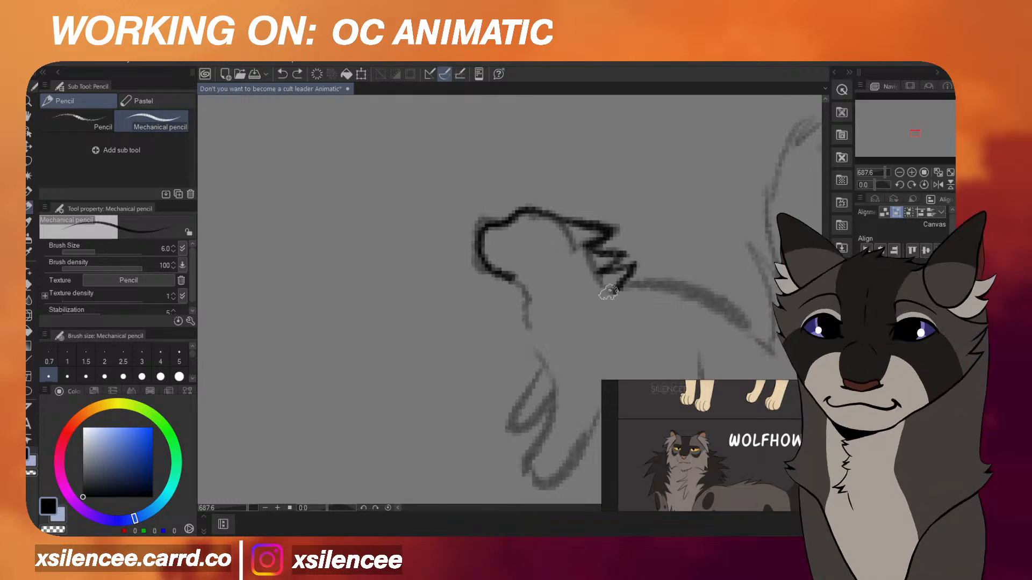
pyautogui.hotkey('ctrl', 'z')
pyautogui.moveTo(511, 284)
pyautogui.mouseDown()
pyautogui.moveTo(486, 317)
pyautogui.moveTo(513, 331)
pyautogui.moveTo(521, 382)
pyautogui.mouseUp()
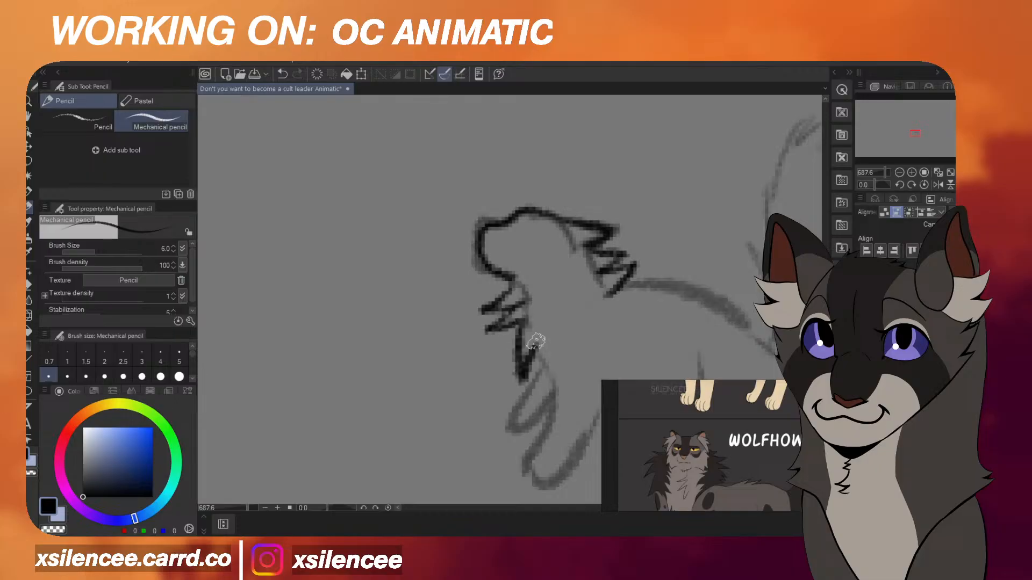
pyautogui.moveTo(536, 344); pyautogui.dragTo(562, 335)
# Erase the spikes behind the raised-tail cat's ear and redraw the ear and neck fur as a denser row of tufts.
pyautogui.press('e')
pyautogui.moveTo(633, 261)
pyautogui.mouseDown()
pyautogui.moveTo(610, 292)
pyautogui.moveTo(593, 275)
pyautogui.mouseUp()
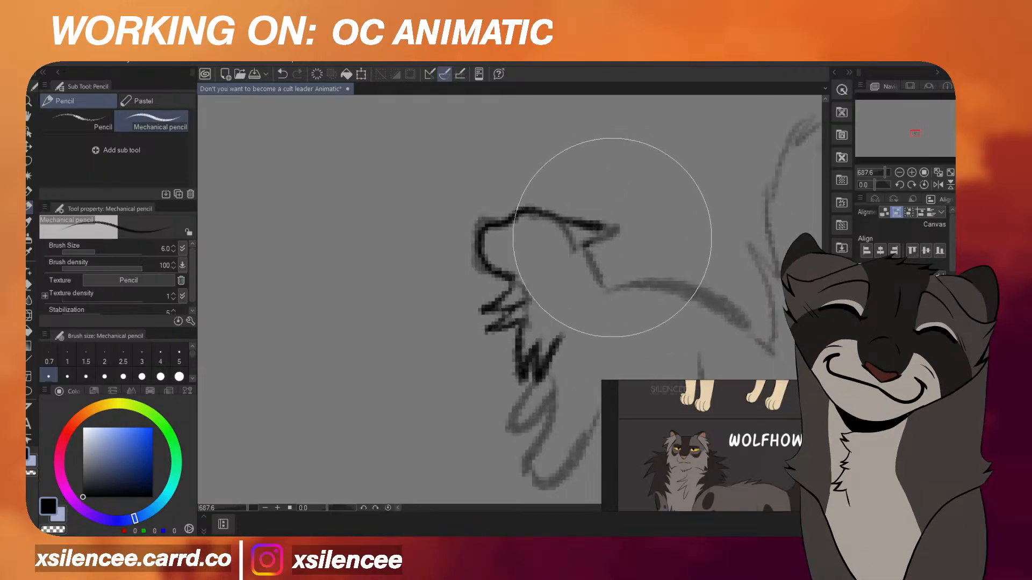
pyautogui.moveTo(562, 220)
pyautogui.mouseDown()
pyautogui.moveTo(580, 212)
pyautogui.moveTo(575, 229)
pyautogui.moveTo(610, 231)
pyautogui.moveTo(601, 287)
pyautogui.mouseUp()
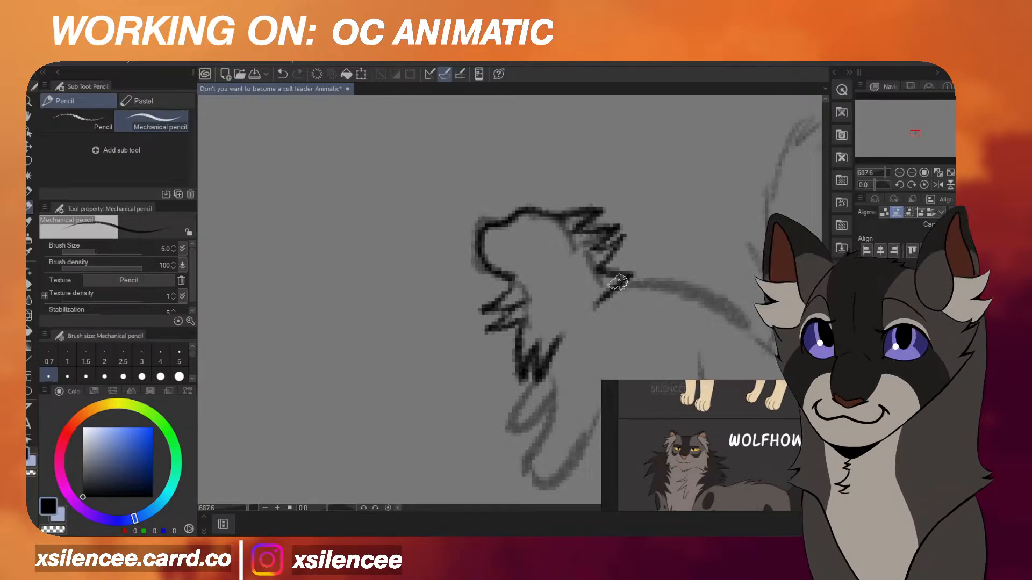
# Remove the raised-tail cat's last chest spike and the lowest stroke of its neck fur.
pyautogui.scroll(-2, 549, 252)
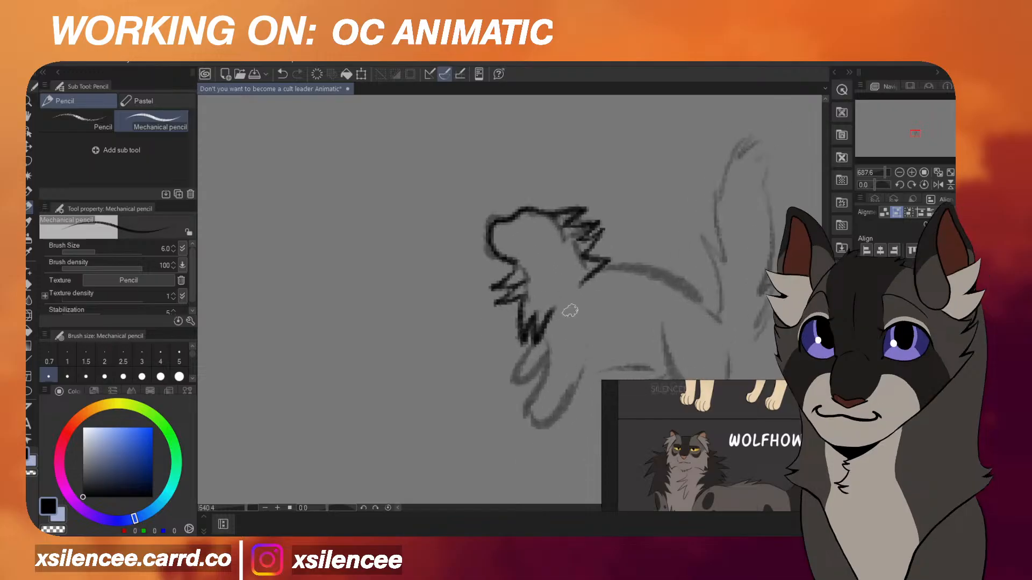
pyautogui.hotkey('ctrl', 'z')
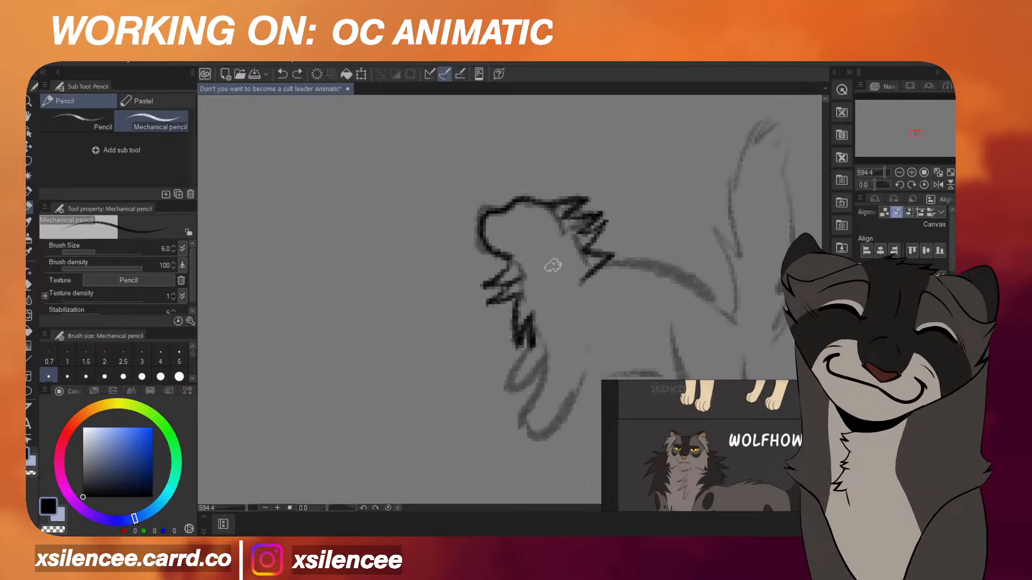
pyautogui.press('e')
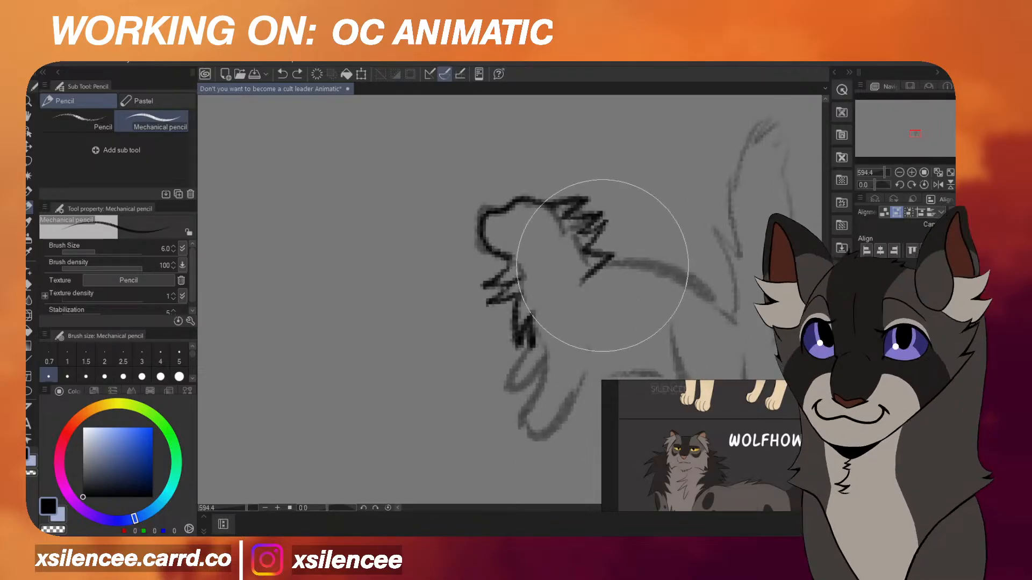
pyautogui.moveTo(609, 272); pyautogui.dragTo(539, 331)
pyautogui.hotkey('ctrl', 'z')
pyautogui.hotkey('ctrl', 'z')
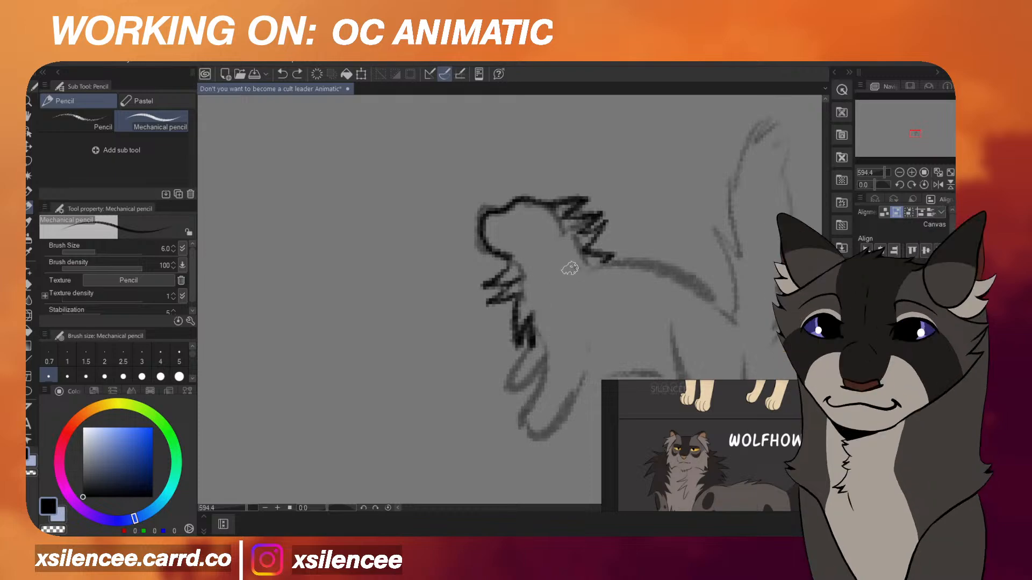
# Draw the raised-tail cat's shoulder line and outline both its front legs and paws.
pyautogui.moveTo(575, 268); pyautogui.dragTo(541, 343)
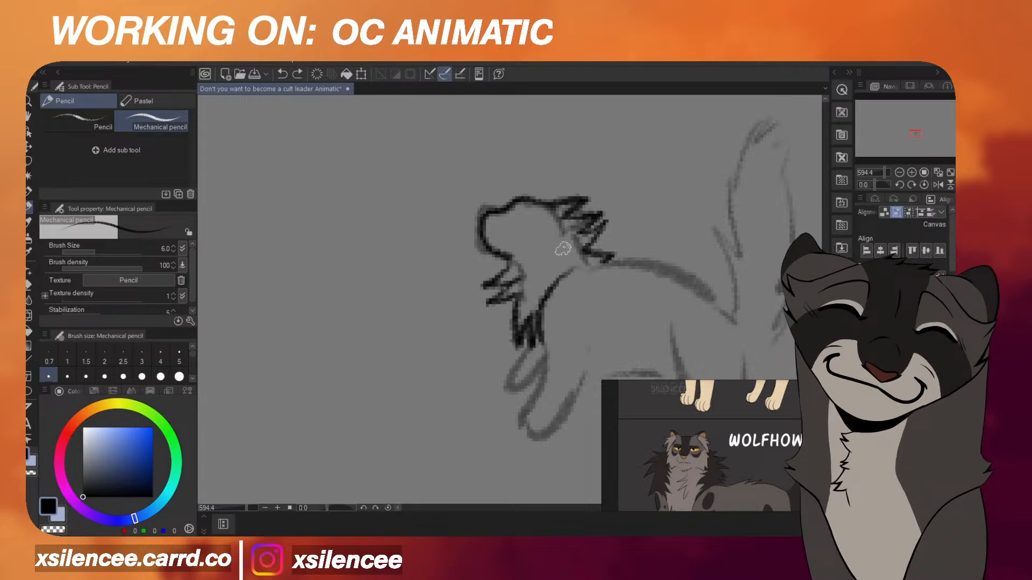
pyautogui.scroll(-5, 563, 249)
pyautogui.scroll(5, 599, 336)
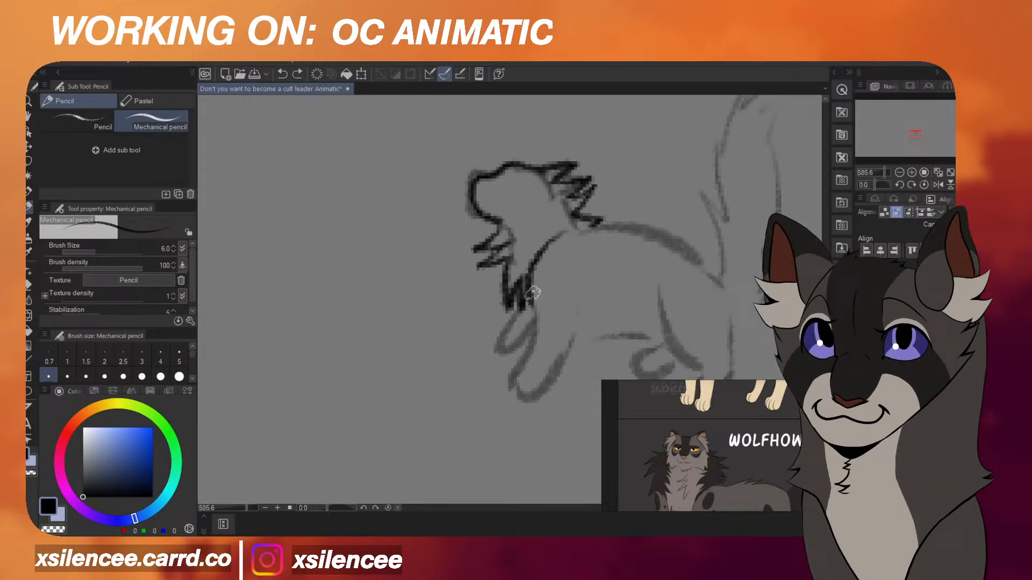
pyautogui.moveTo(529, 290)
pyautogui.mouseDown()
pyautogui.moveTo(528, 367)
pyautogui.moveTo(539, 333)
pyautogui.moveTo(510, 388)
pyautogui.moveTo(567, 339)
pyautogui.mouseUp()
pyautogui.hotkey('ctrl', 'z')
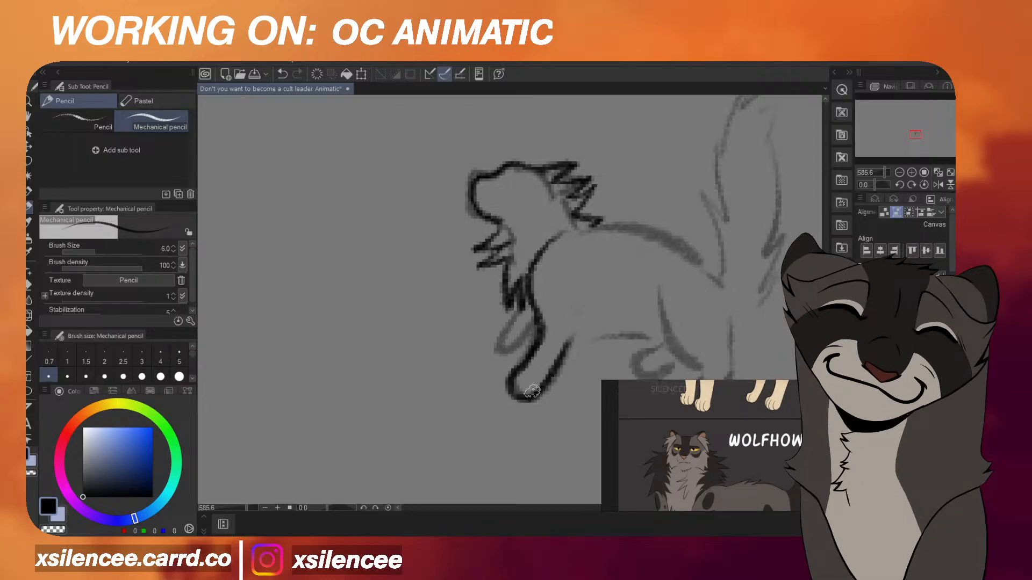
pyautogui.hotkey('ctrl', 'z')
pyautogui.moveTo(510, 376)
pyautogui.mouseDown()
pyautogui.moveTo(534, 400)
pyautogui.moveTo(562, 359)
pyautogui.moveTo(574, 308)
pyautogui.moveTo(498, 344)
pyautogui.moveTo(533, 352)
pyautogui.mouseUp()
pyautogui.hotkey('ctrl', 'z')
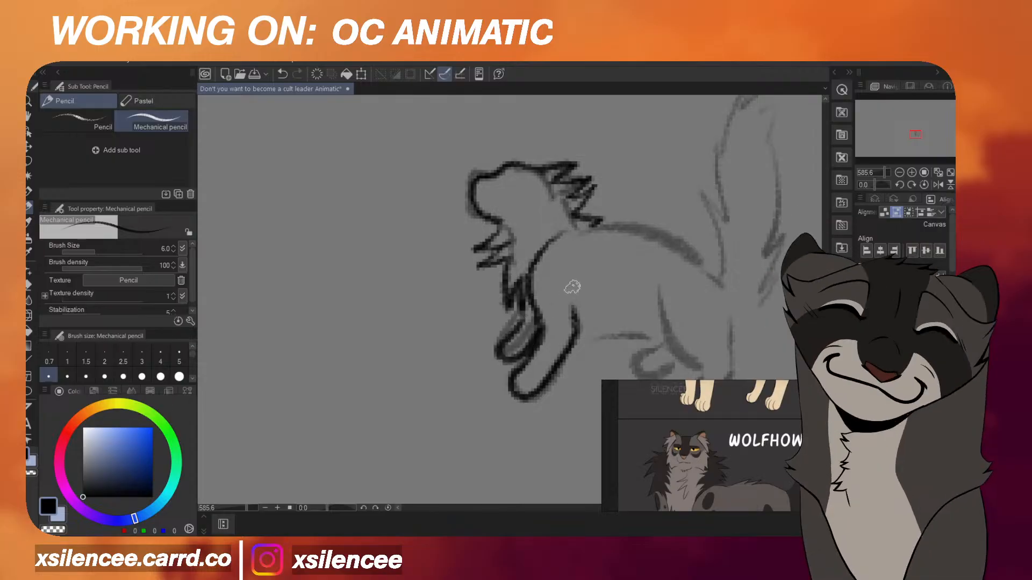
pyautogui.hotkey('ctrl', 'z')
# Line the raised-tail cat's back from the neck to the rump, adding fur spikes over the shoulders.
pyautogui.moveTo(583, 231)
pyautogui.mouseDown()
pyautogui.moveTo(684, 240)
pyautogui.moveTo(708, 276)
pyautogui.mouseUp()
pyautogui.hotkey('ctrl', 'z')
pyautogui.scroll(-4, 660, 264)
pyautogui.scroll(2, 686, 258)
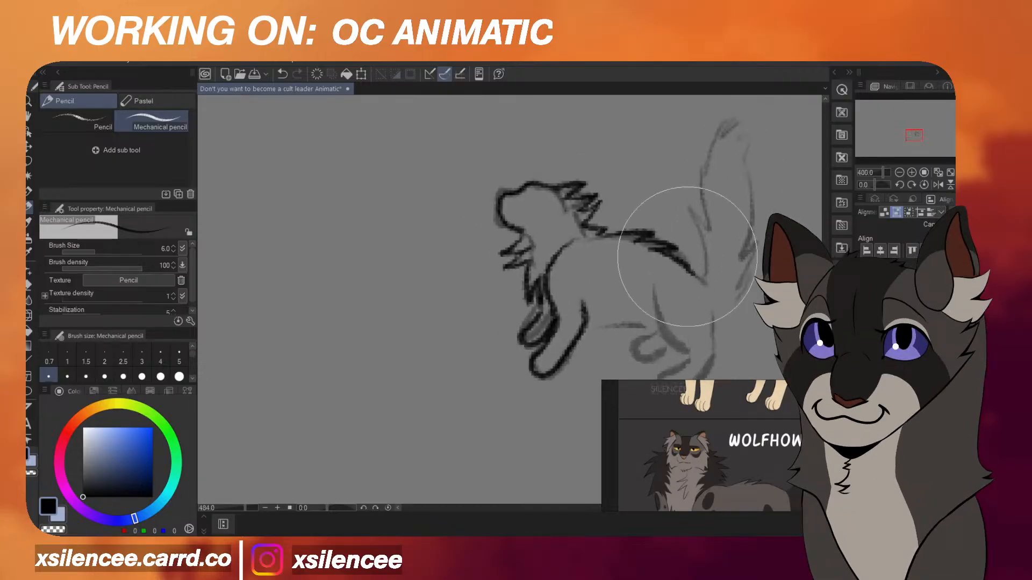
pyautogui.hotkey('ctrl', 'z')
pyautogui.moveTo(587, 239)
pyautogui.mouseDown()
pyautogui.moveTo(663, 225)
pyautogui.moveTo(685, 258)
pyautogui.mouseUp()
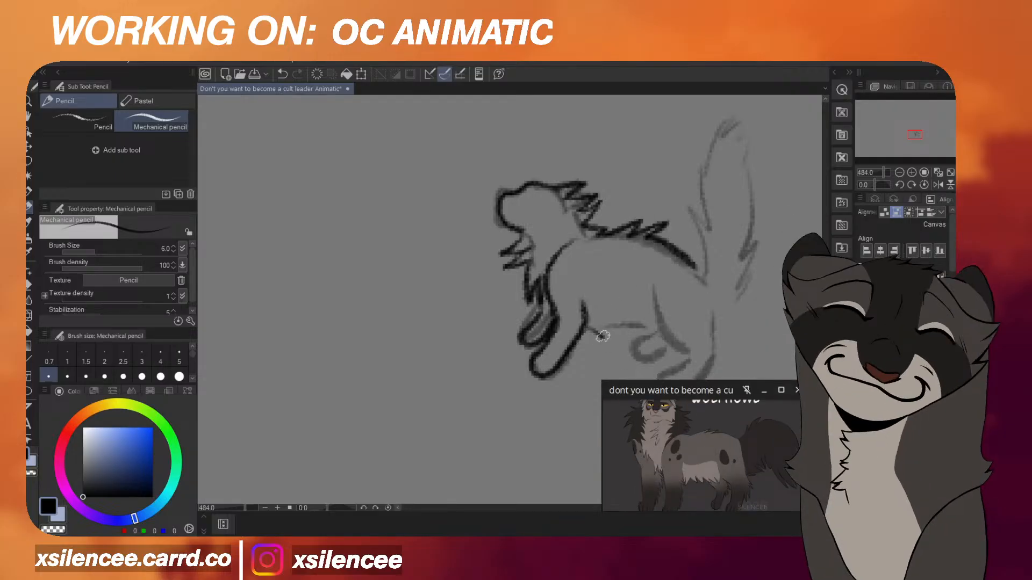
# Draw jagged fur along the raised-tail cat's belly between the front and hind legs.
pyautogui.moveTo(597, 323)
pyautogui.mouseDown()
pyautogui.moveTo(640, 329)
pyautogui.moveTo(671, 315)
pyautogui.mouseUp()
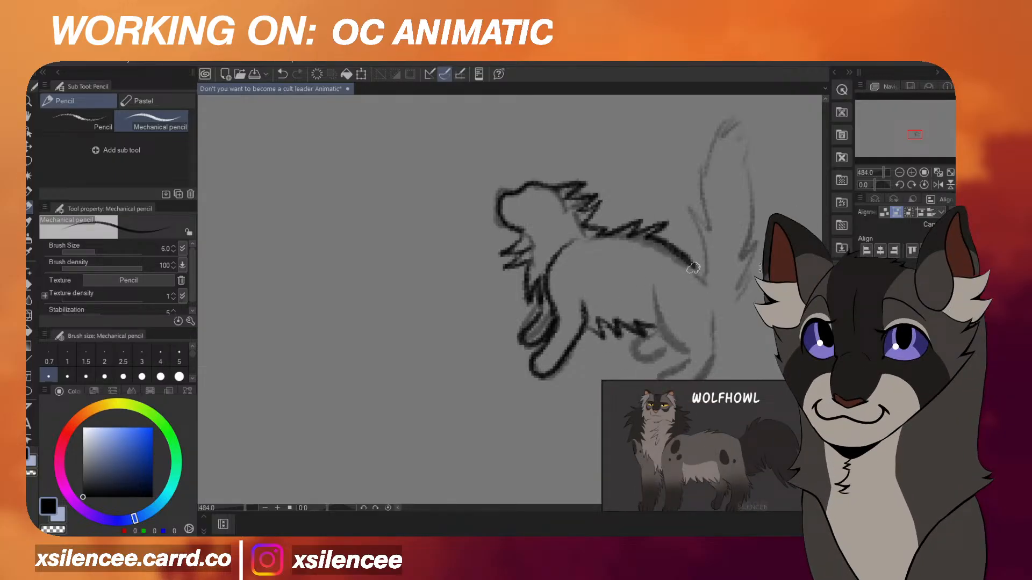
pyautogui.hotkey('ctrl', 't')
pyautogui.moveTo(708, 188); pyautogui.dragTo(704, 181)
pyautogui.press('Return')
pyautogui.scroll(-5, 633, 258)
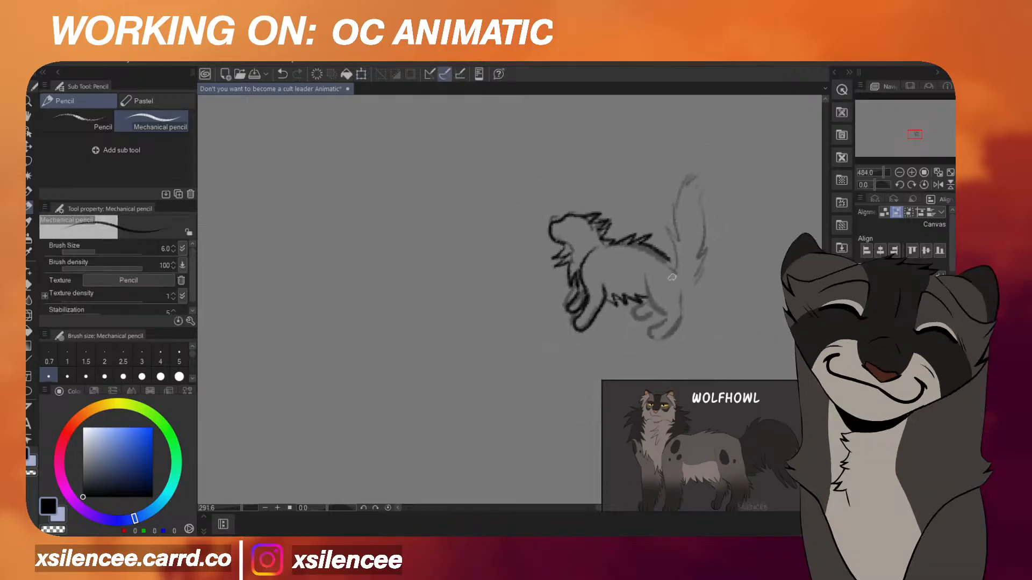
# Outline the raised-tail cat's near hind leg and paw with fur tufts along its rear edge.
pyautogui.scroll(6, 672, 278)
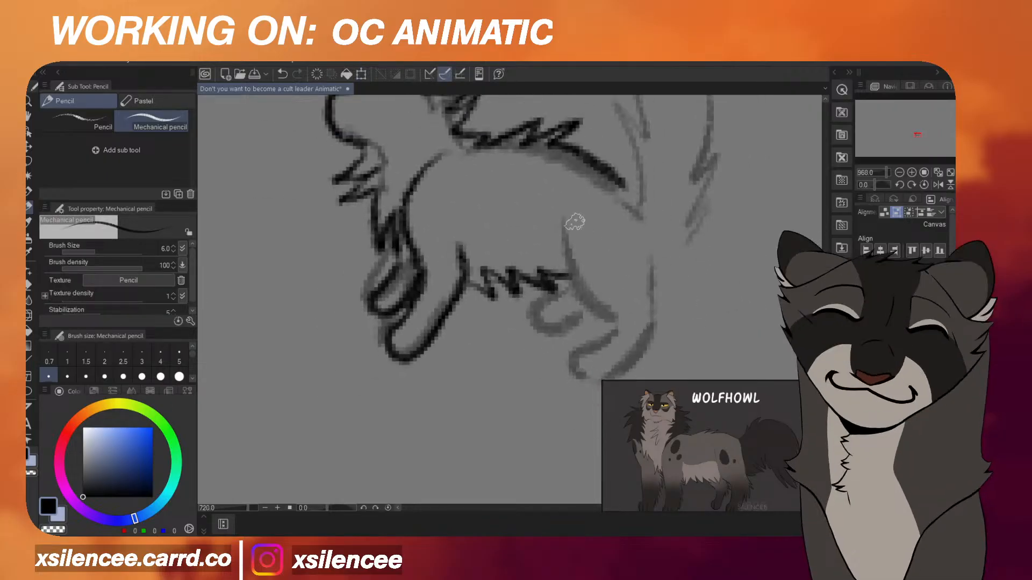
pyautogui.moveTo(560, 203)
pyautogui.mouseDown()
pyautogui.moveTo(570, 268)
pyautogui.moveTo(612, 317)
pyautogui.moveTo(606, 335)
pyautogui.moveTo(573, 350)
pyautogui.moveTo(585, 371)
pyautogui.moveTo(649, 328)
pyautogui.moveTo(652, 290)
pyautogui.moveTo(654, 322)
pyautogui.moveTo(640, 322)
pyautogui.moveTo(626, 375)
pyautogui.mouseUp()
pyautogui.hotkey('ctrl', 'z')
# Erase the near front leg's rear edge and redraw it as a row of fur tufts joining the belly.
pyautogui.press('e')
pyautogui.moveTo(458, 240); pyautogui.dragTo(441, 330)
pyautogui.press('p')
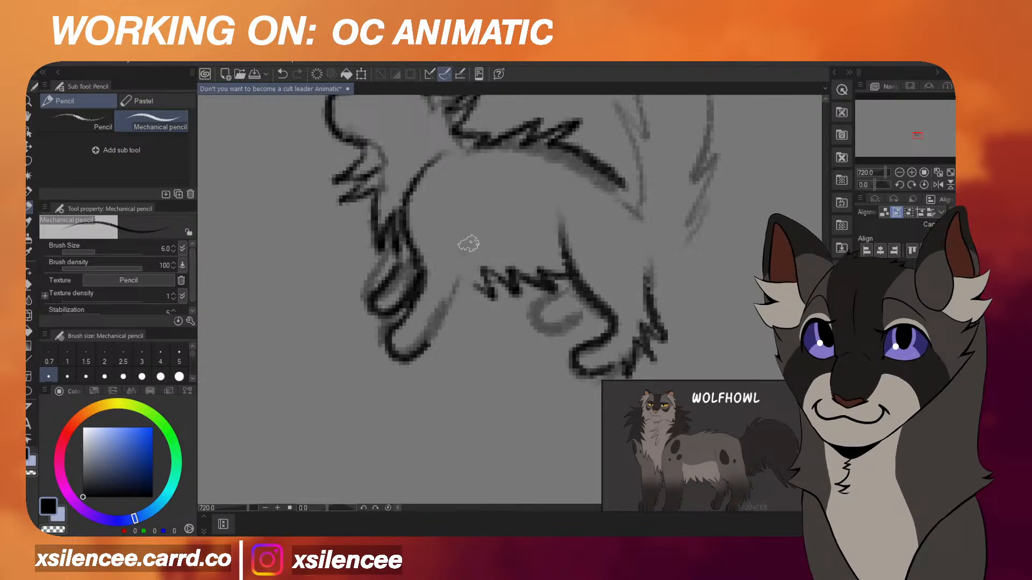
pyautogui.moveTo(470, 245)
pyautogui.mouseDown()
pyautogui.moveTo(471, 319)
pyautogui.moveTo(442, 317)
pyautogui.moveTo(426, 344)
pyautogui.mouseUp()
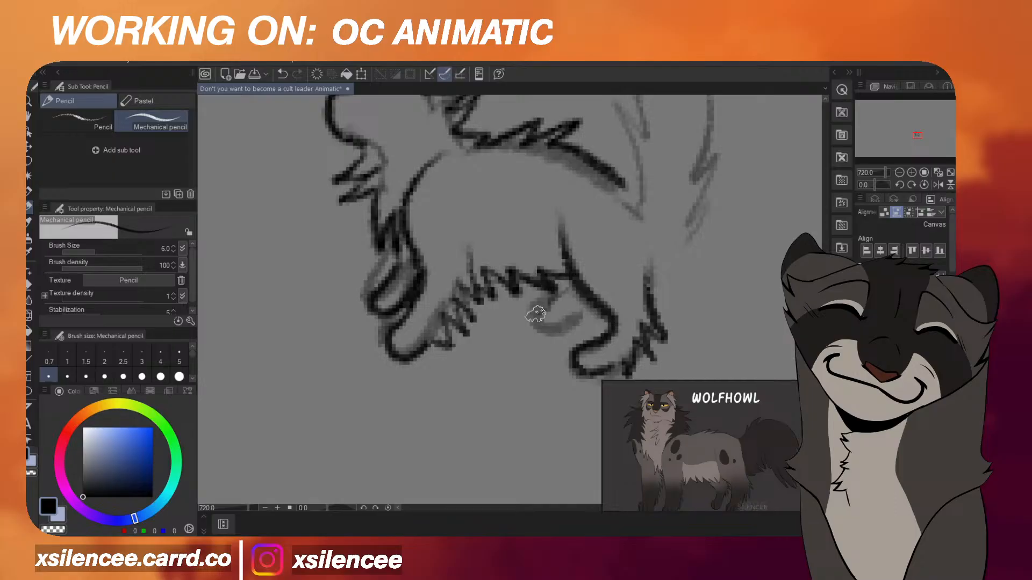
# Draw the raised-tail cat's far hind paw below the belly, with small fur tufts.
pyautogui.moveTo(553, 291)
pyautogui.mouseDown()
pyautogui.moveTo(531, 304)
pyautogui.moveTo(547, 327)
pyautogui.moveTo(588, 294)
pyautogui.moveTo(573, 324)
pyautogui.mouseUp()
pyautogui.scroll(-4, 597, 289)
pyautogui.scroll(5, 588, 294)
pyautogui.press('e')
pyautogui.press('p')
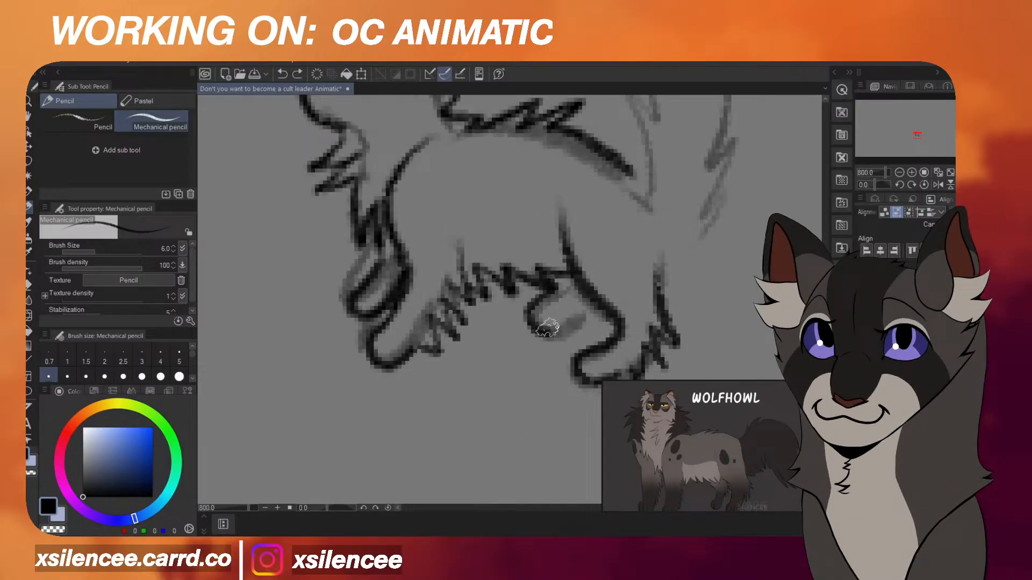
pyautogui.moveTo(539, 304)
pyautogui.mouseDown()
pyautogui.moveTo(540, 327)
pyautogui.moveTo(570, 330)
pyautogui.moveTo(592, 297)
pyautogui.moveTo(599, 318)
pyautogui.moveTo(589, 327)
pyautogui.moveTo(532, 316)
pyautogui.mouseUp()
# Erase the far front paw's rear edge and redraw it with a small fur tuft.
pyautogui.press('e')
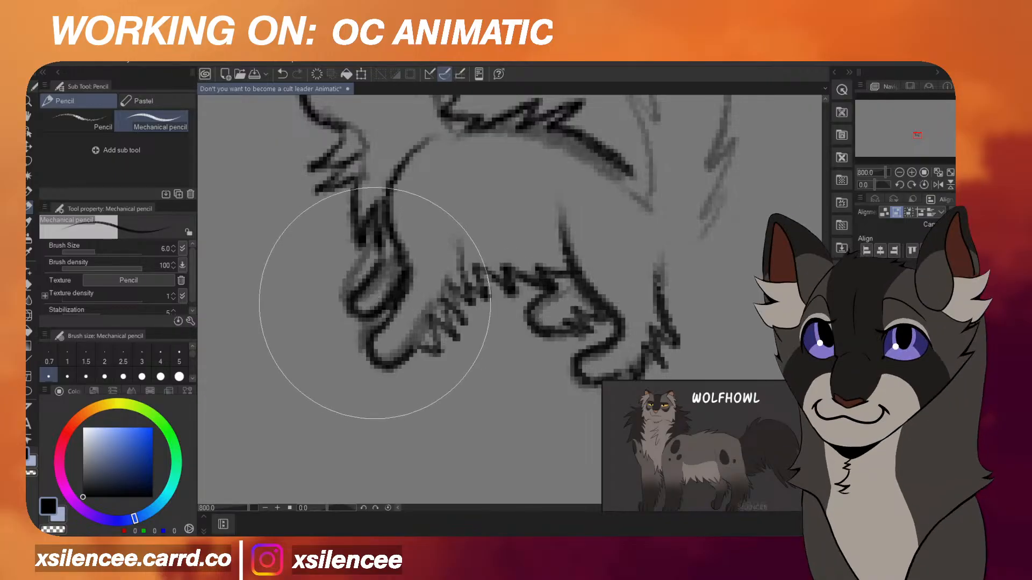
pyautogui.press('p')
pyautogui.moveTo(355, 317); pyautogui.dragTo(398, 308)
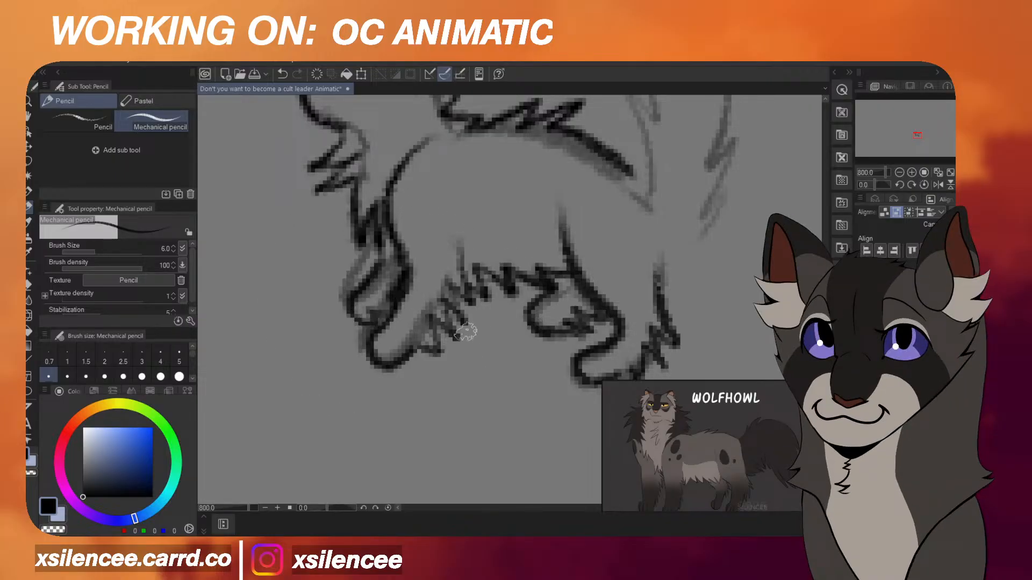
# Line the raised-tail cat's rump and its upright tail with spiky fur along the edge and tip.
pyautogui.scroll(-8, 653, 265)
pyautogui.scroll(-3, 670, 266)
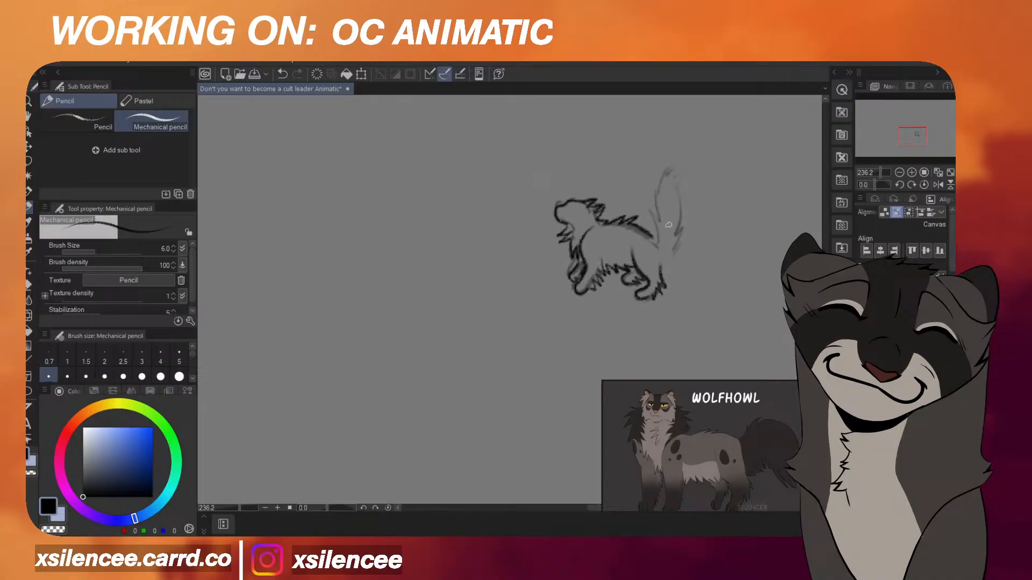
pyautogui.scroll(6, 666, 219)
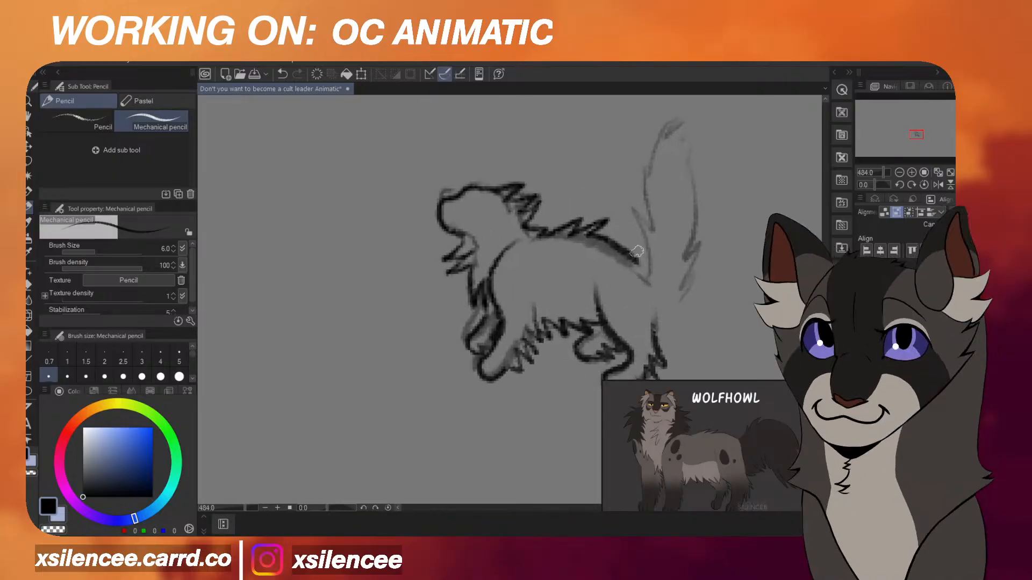
pyautogui.hotkey('ctrl', 'z')
pyautogui.moveTo(623, 250)
pyautogui.mouseDown()
pyautogui.moveTo(650, 242)
pyautogui.moveTo(645, 191)
pyautogui.moveTo(675, 132)
pyautogui.moveTo(707, 140)
pyautogui.moveTo(681, 313)
pyautogui.mouseUp()
pyautogui.scroll(-1, 691, 285)
pyautogui.scroll(-4, 692, 280)
# Touch up the raised-tail cat's ear, and check the finished line art mirrored and beside the other cats.
pyautogui.press('h')
pyautogui.scroll(-6, 698, 260)
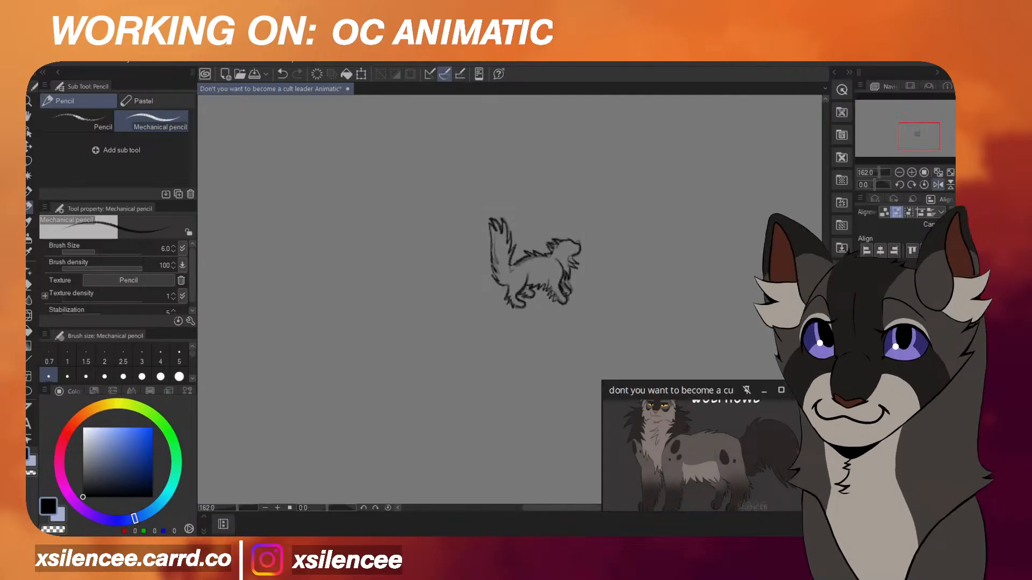
pyautogui.press('h')
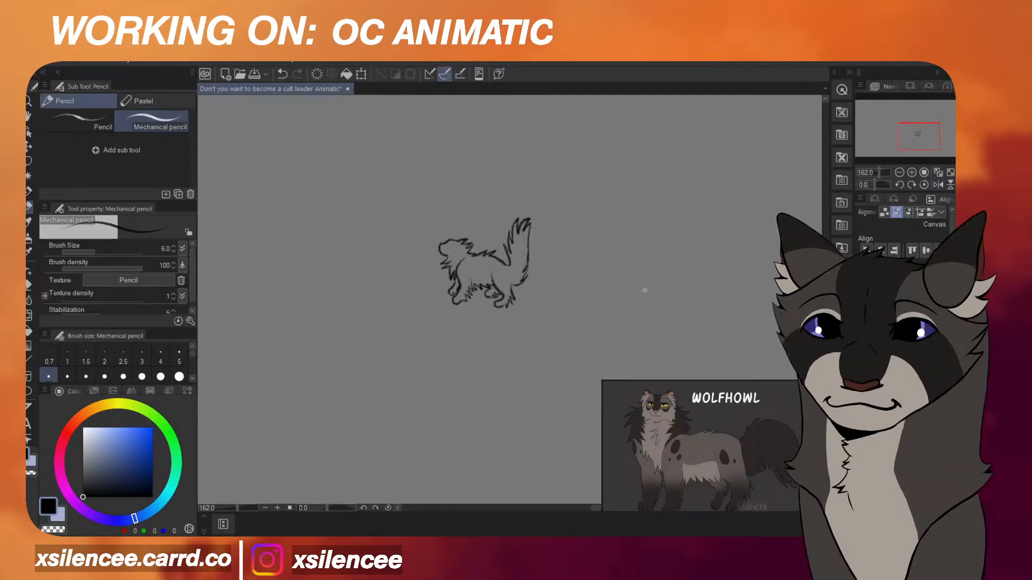
pyautogui.scroll(5, 462, 231)
pyautogui.scroll(8, 463, 231)
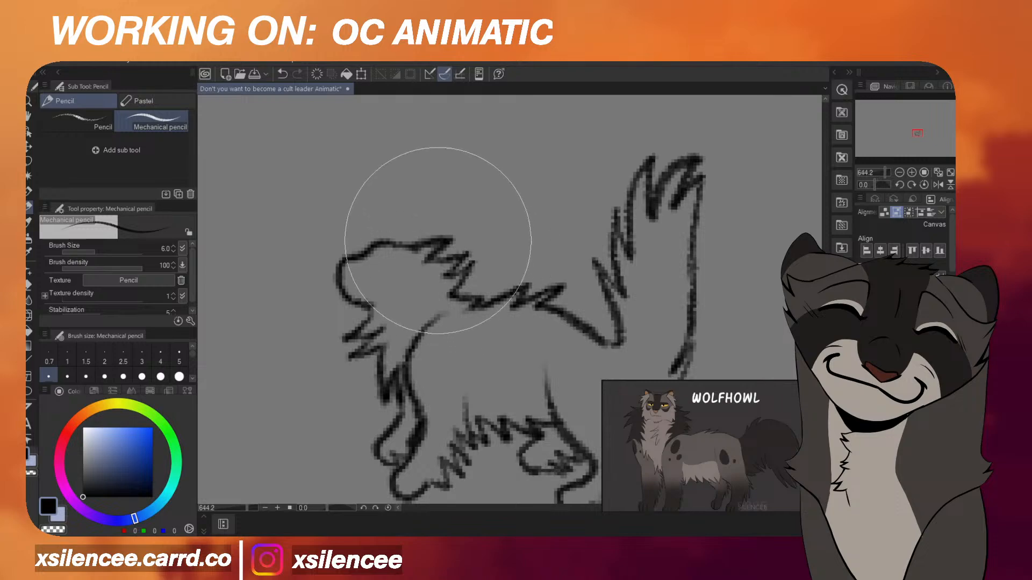
pyautogui.moveTo(414, 248)
pyautogui.mouseDown()
pyautogui.moveTo(450, 228)
pyautogui.moveTo(392, 242)
pyautogui.moveTo(443, 234)
pyautogui.mouseUp()
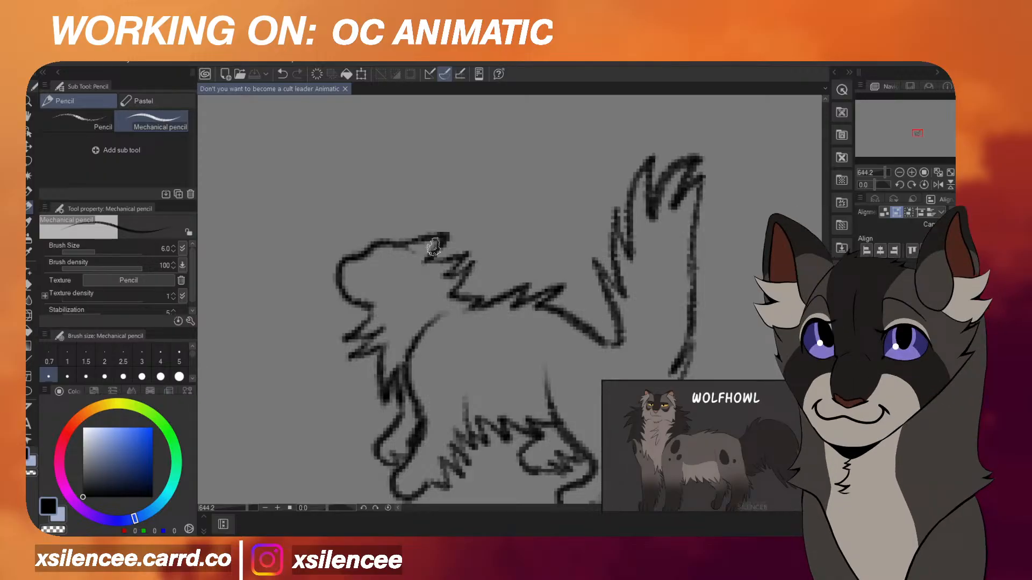
pyautogui.scroll(-6, 560, 221)
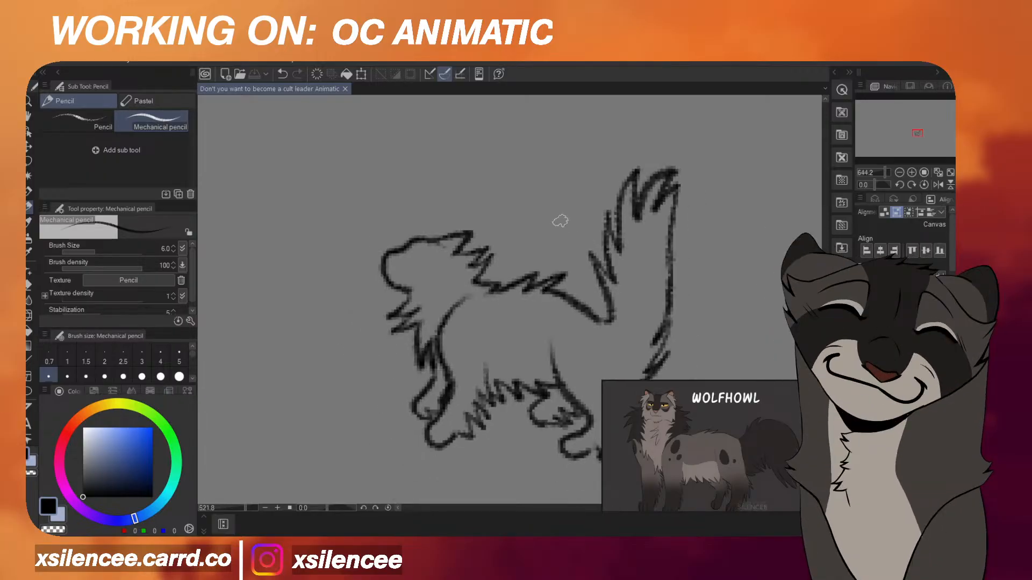
pyautogui.press('h')
pyautogui.press('h')
pyautogui.scroll(-2, 712, 268)
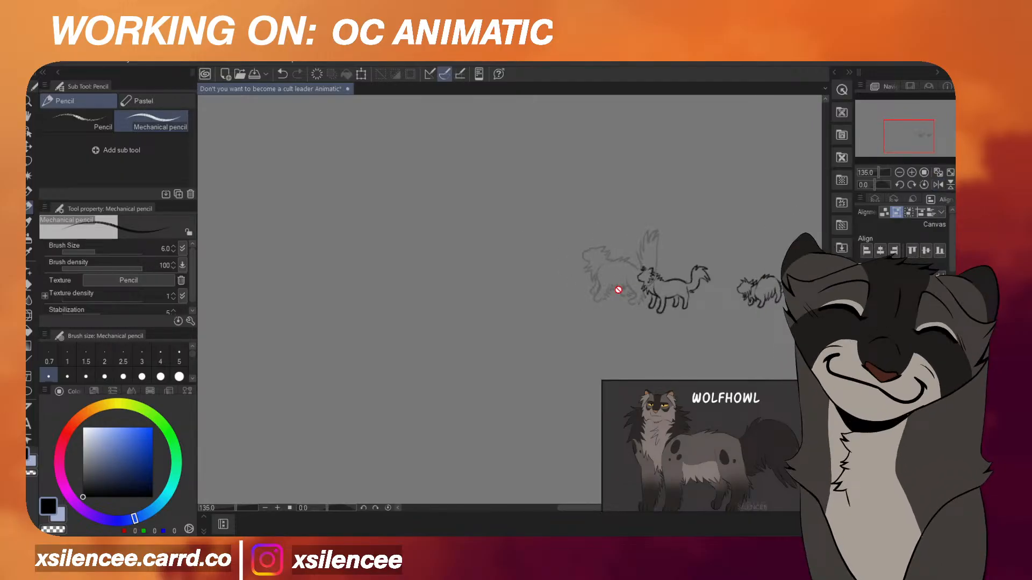
pyautogui.scroll(-3, 618, 289)
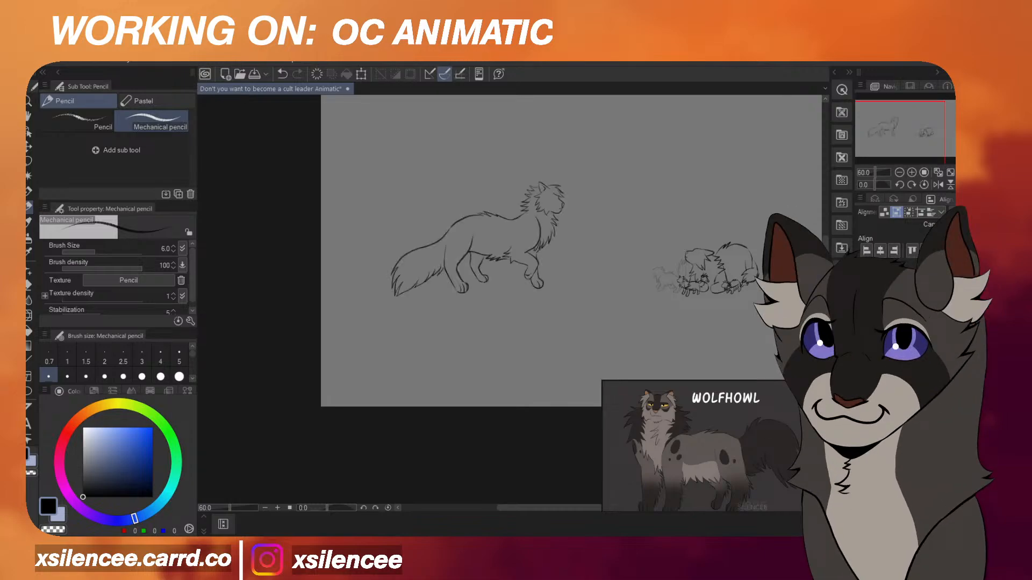
# Copy the Wolfhowl and Beestripe reference sheets from the reference board into the animatic canvas.
pyautogui.scroll(-5, 697, 445)
pyautogui.scroll(4, 699, 447)
pyautogui.scroll(-4, 708, 462)
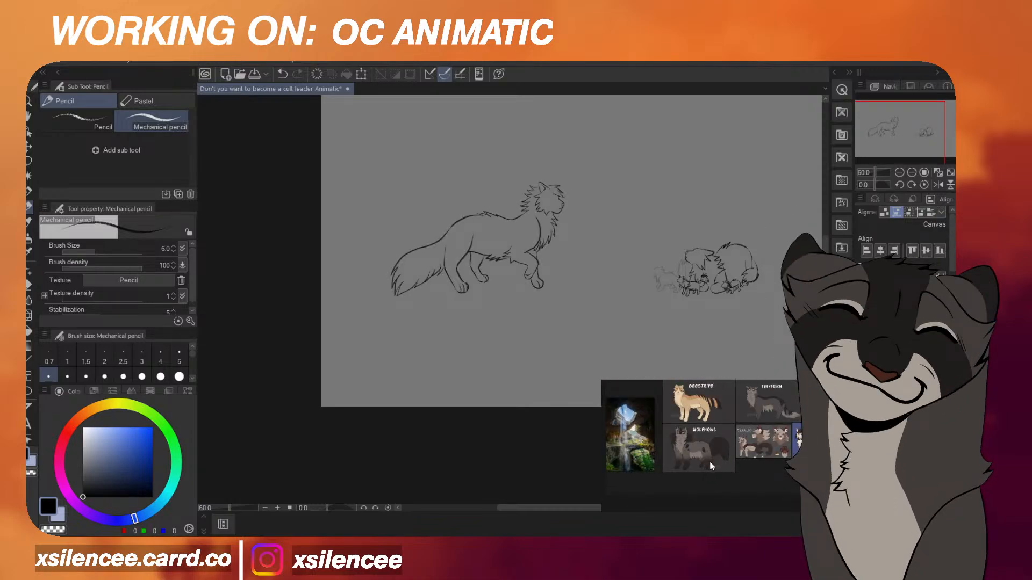
pyautogui.click(710, 462)
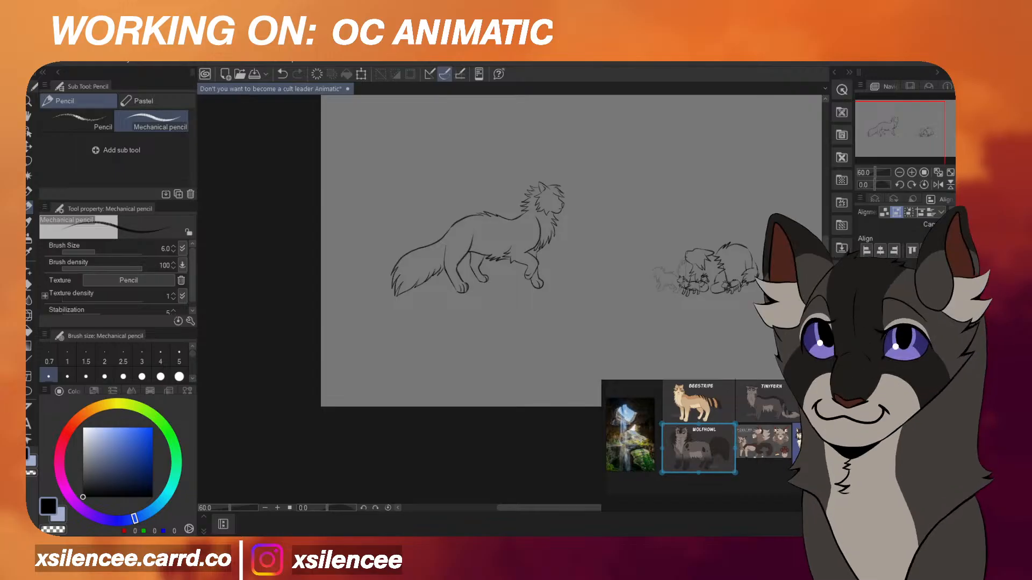
pyautogui.hotkey('ctrl', 'v')
pyautogui.click(702, 408)
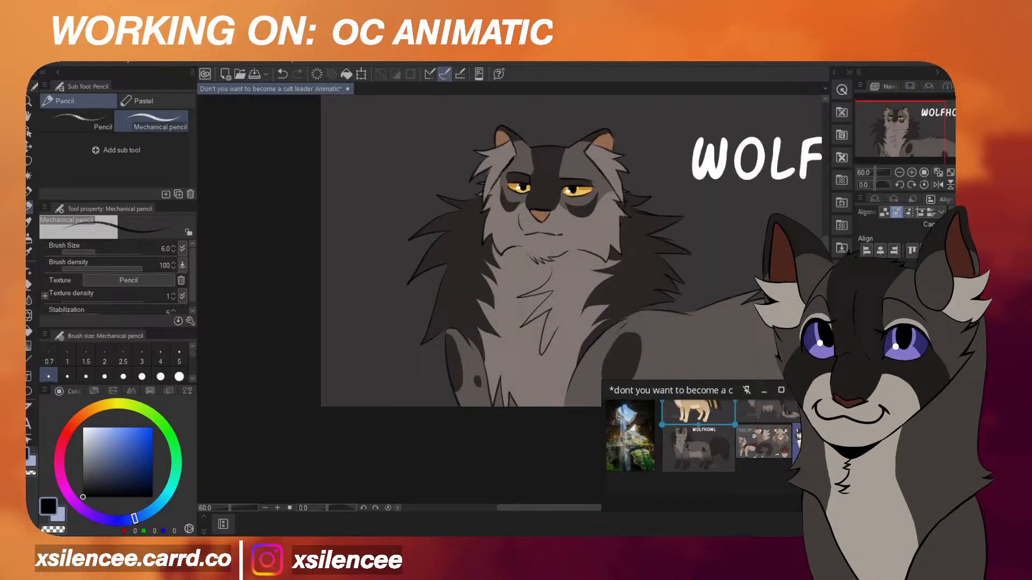
pyautogui.hotkey('ctrl', 'v')
# Copy the Tinyfern and Slenderflake reference sheets from the reference board into the animatic canvas.
pyautogui.click(783, 409)
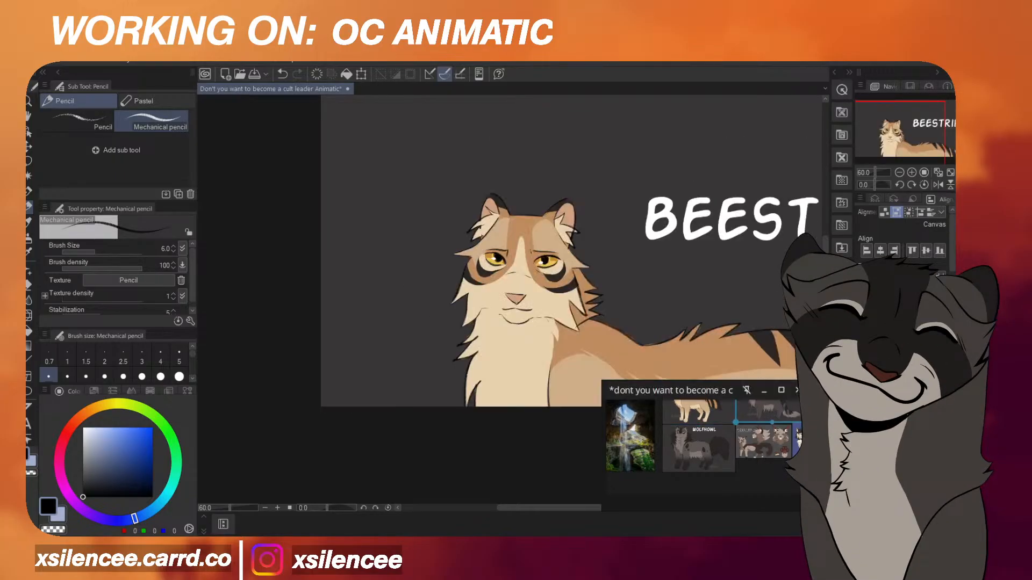
pyautogui.hotkey('ctrl', 'v')
pyautogui.scroll(-2, 693, 427)
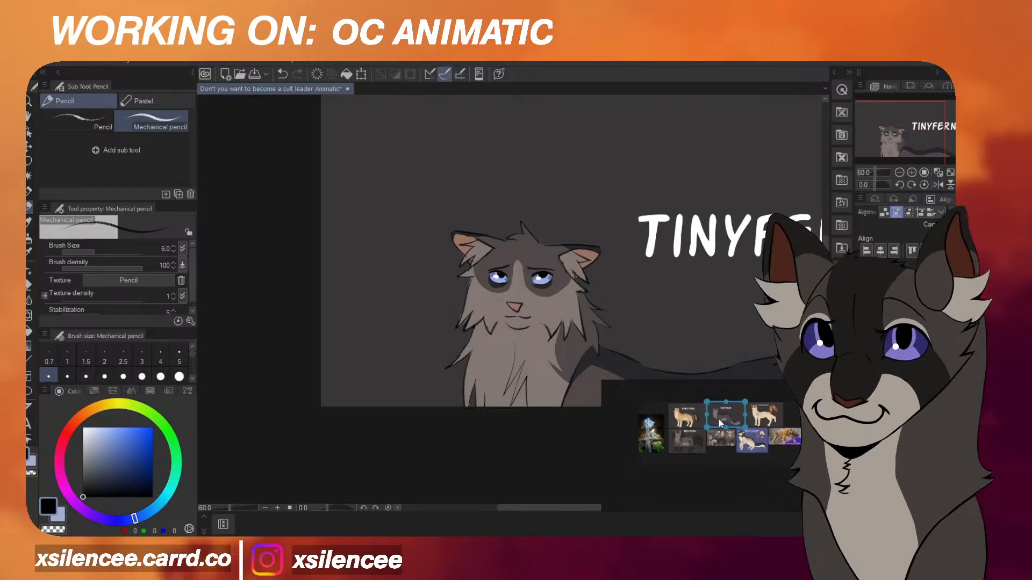
pyautogui.click(766, 411)
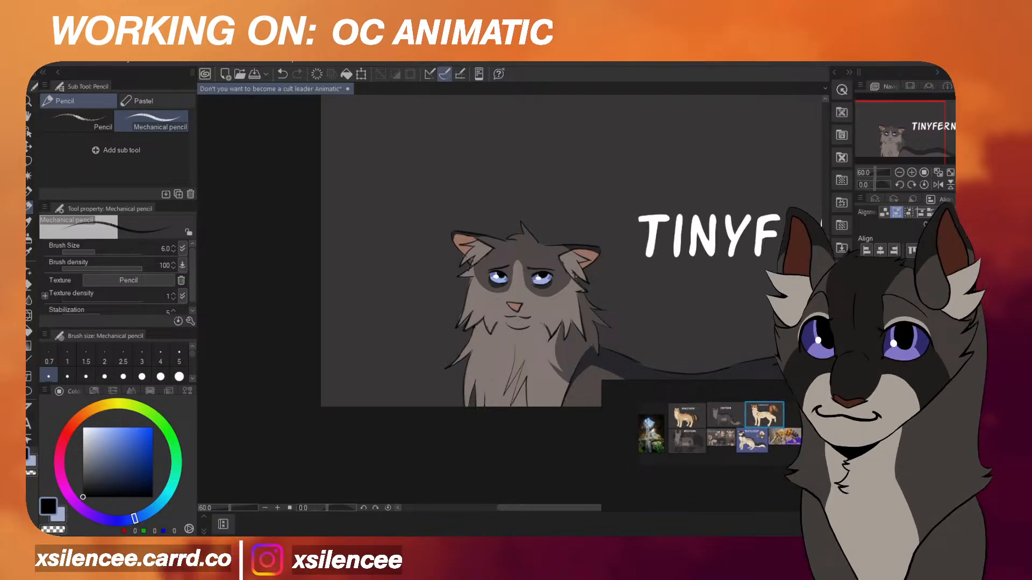
pyautogui.hotkey('ctrl', 'v')
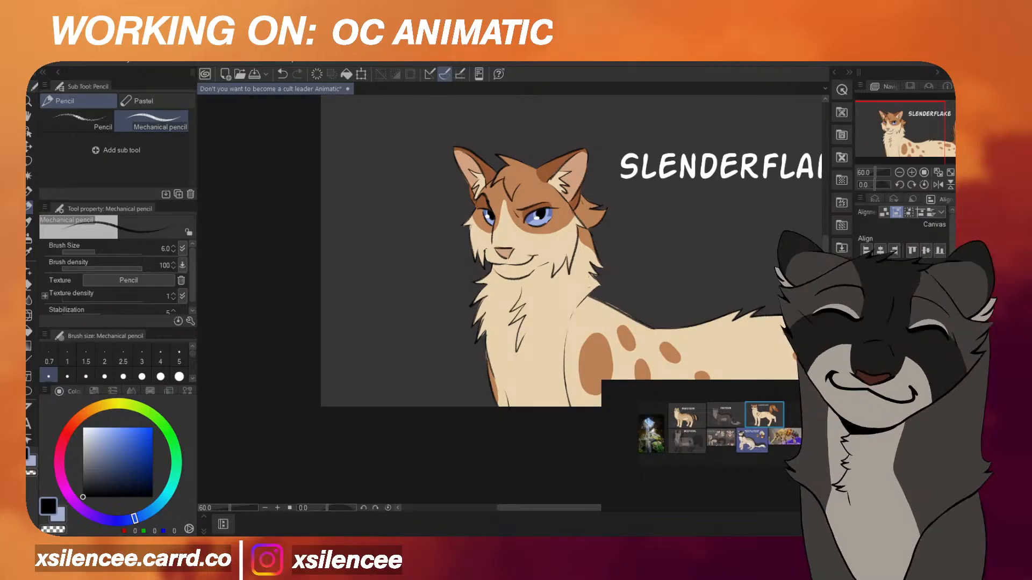
# Scale down the pasted reference sheets together until they fit within the canvas height.
pyautogui.hotkey('ctrl', 't')
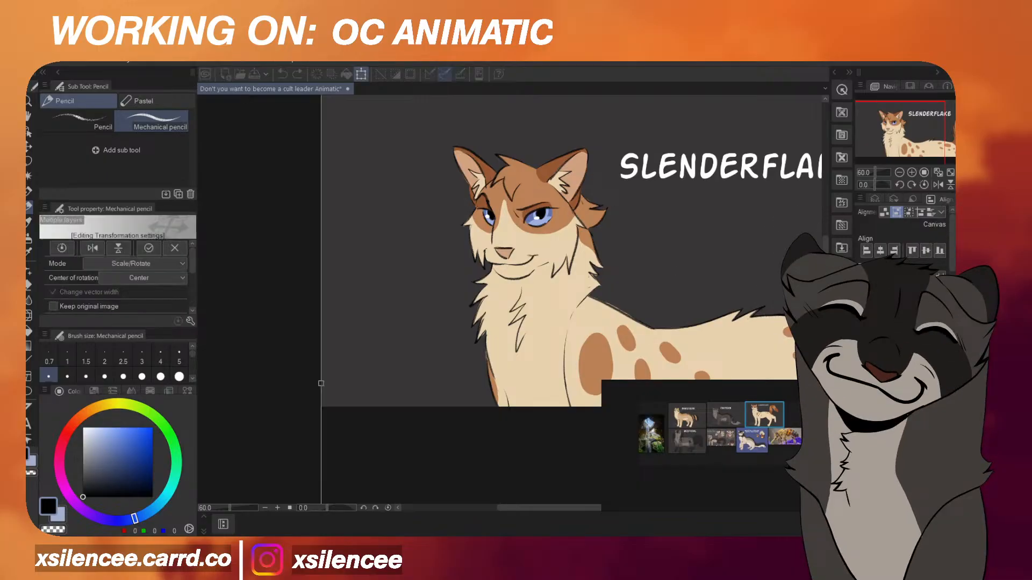
pyautogui.scroll(-7, 624, 216)
pyautogui.moveTo(799, 354); pyautogui.dragTo(677, 273)
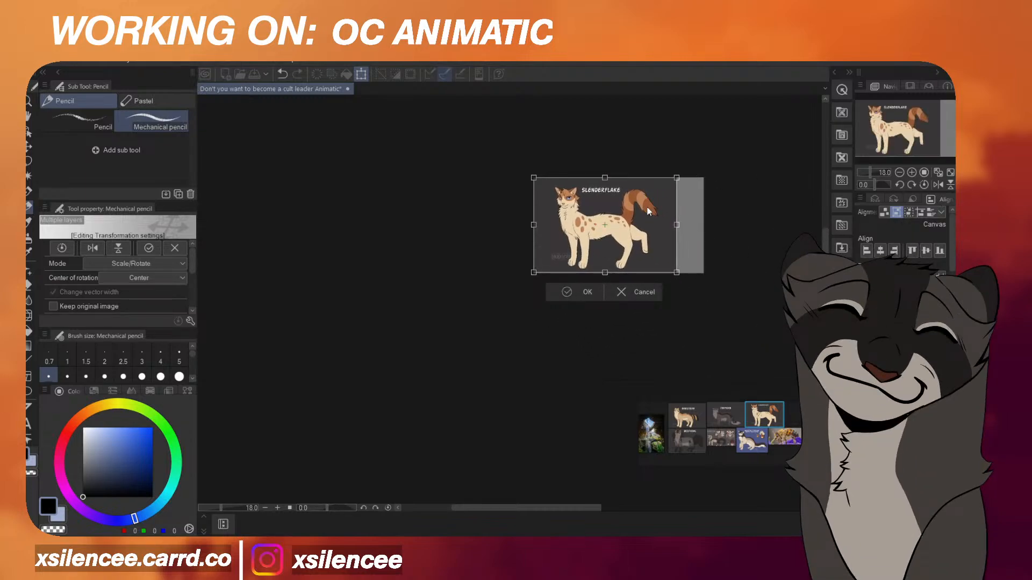
pyautogui.click(586, 293)
pyautogui.scroll(4, 586, 293)
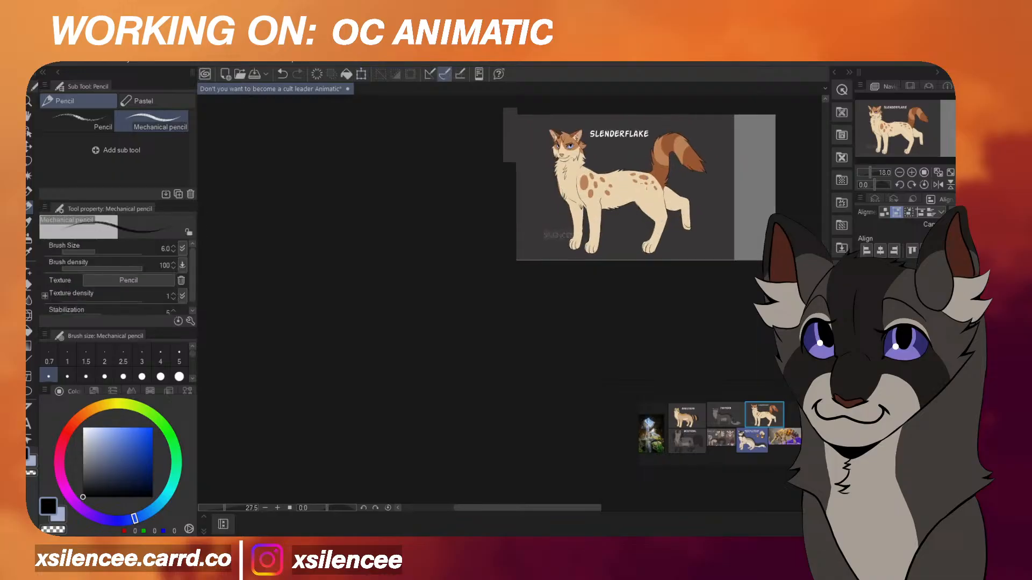
# Pick the pale beige fur colour (RGB 220, 202, 183) from the Beestripe sheet as the drawing colour.
pyautogui.scroll(-2, 634, 323)
pyautogui.scroll(6, 672, 166)
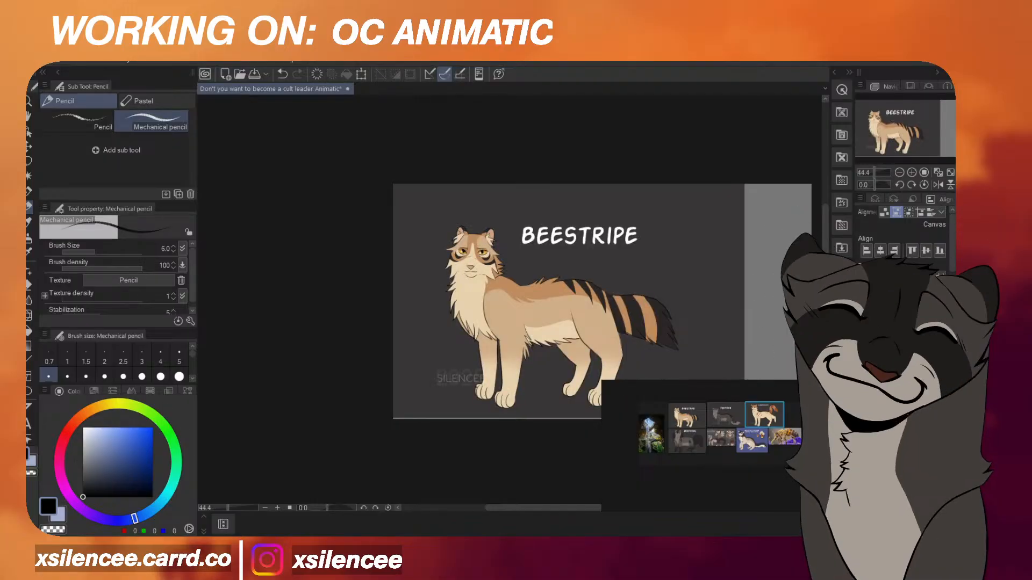
pyautogui.keyDown('alt'); pyautogui.click(523, 318); pyautogui.keyUp('alt')
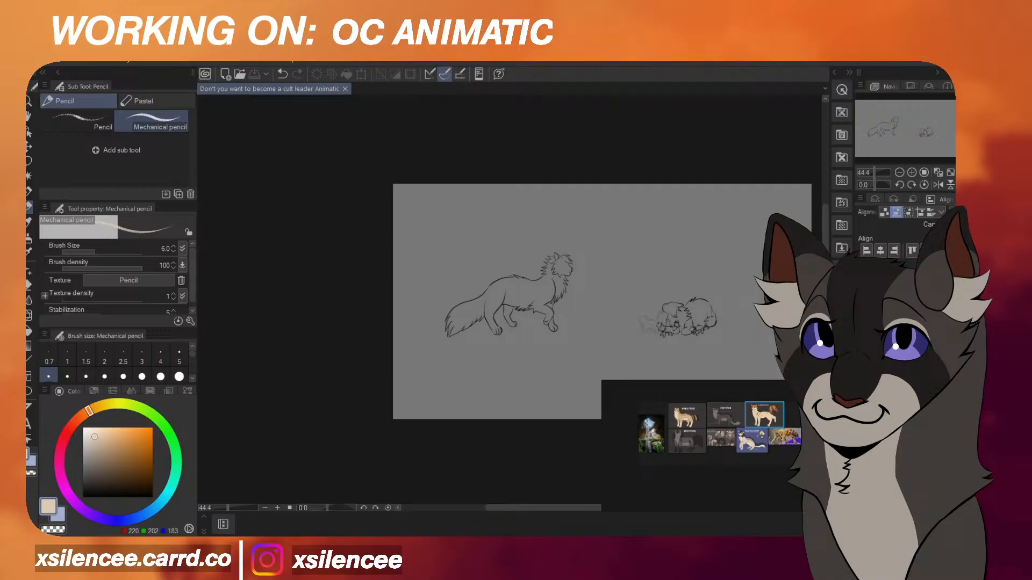
pyautogui.hotkey('ctrl', 'v')
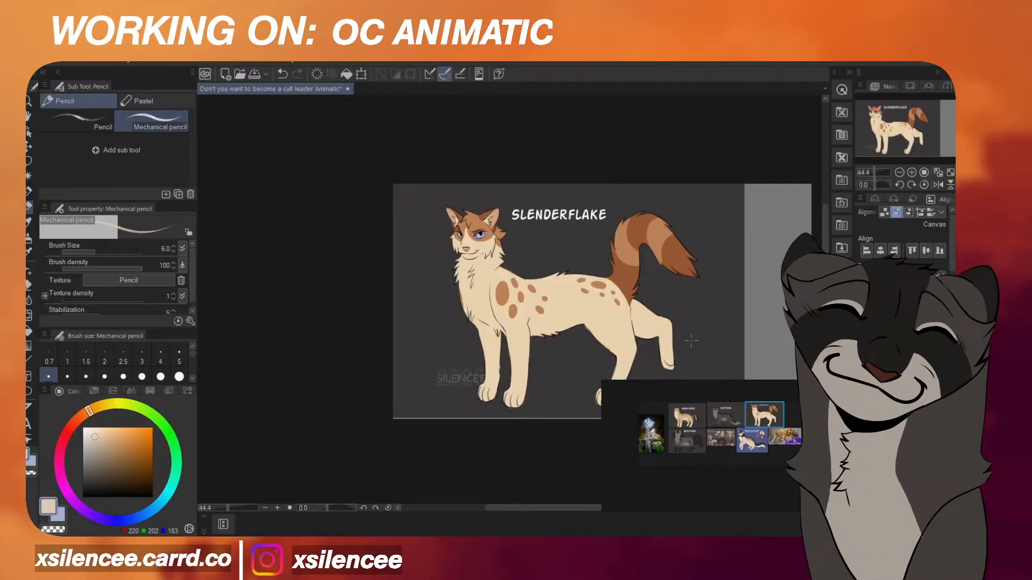
pyautogui.hotkey('ctrl', 'z')
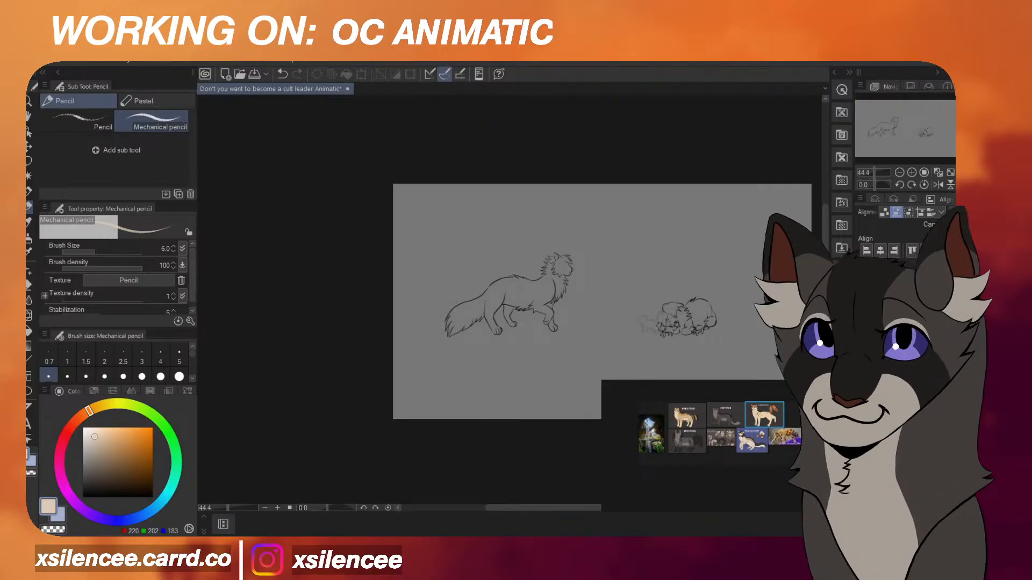
pyautogui.hotkey('ctrl', 'v')
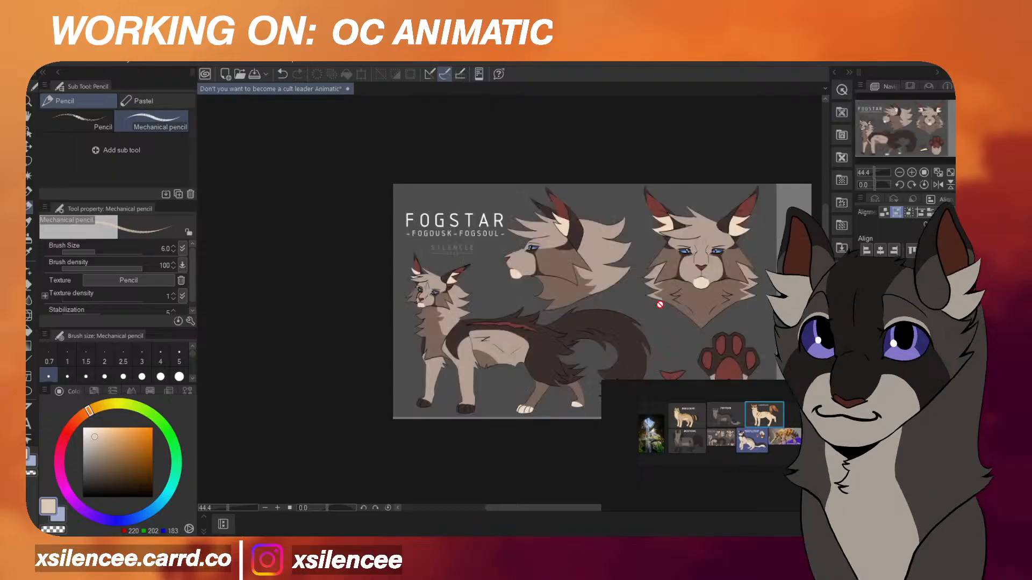
pyautogui.hotkey('ctrl', 'z')
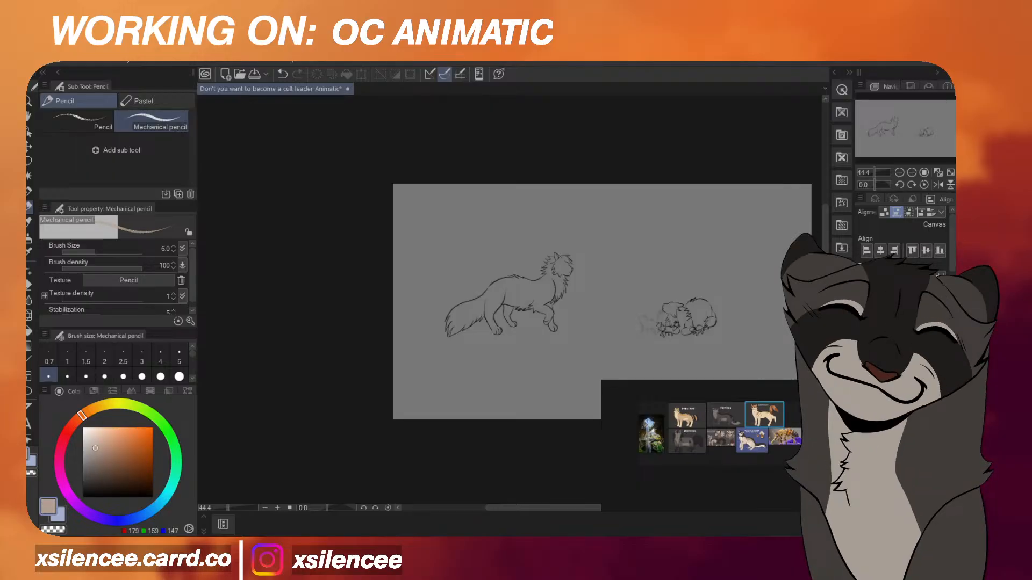
pyautogui.hotkey('ctrl', 'v')
pyautogui.keyDown('alt'); pyautogui.click(535, 339); pyautogui.keyUp('alt')
pyautogui.hotkey('ctrl', 'z')
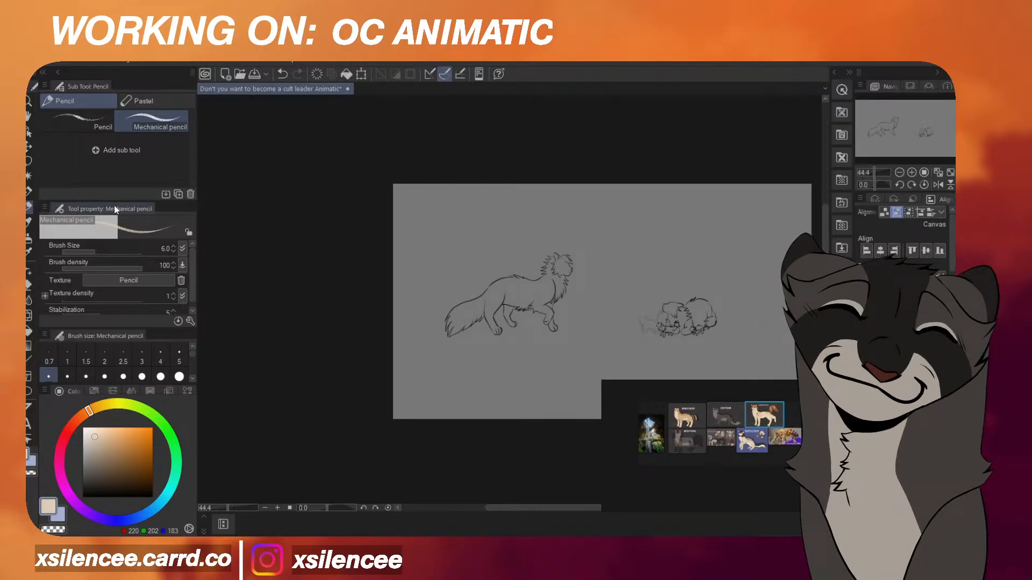
# Set the Coloring pen to brush size 19.8 and paint pale beige along the large cat's nose bridge and lowest forehead tuft.
pyautogui.press('p')
pyautogui.scroll(3, 570, 344)
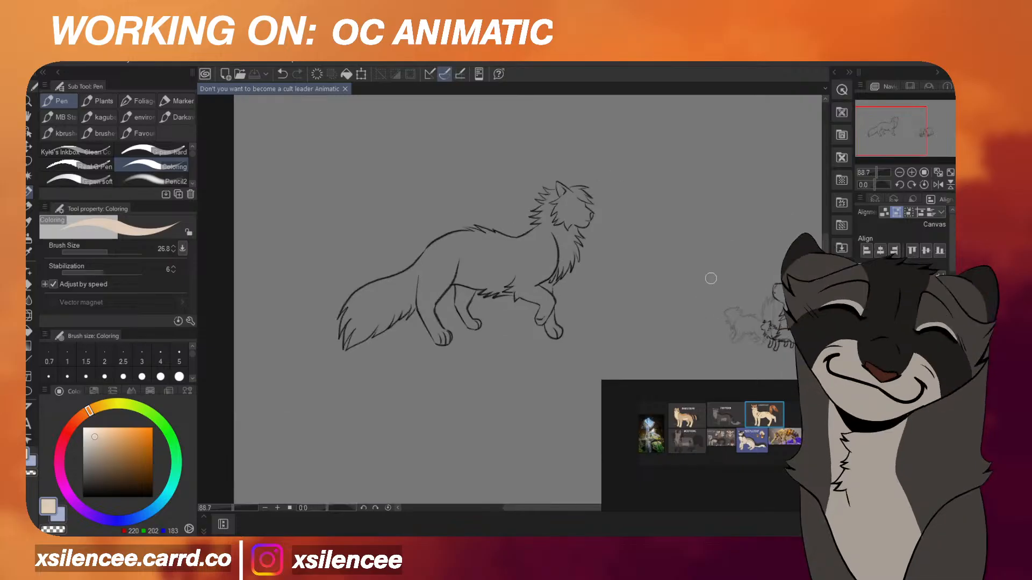
pyautogui.scroll(3, 483, 210)
pyautogui.click(105, 252)
pyautogui.scroll(5, 632, 227)
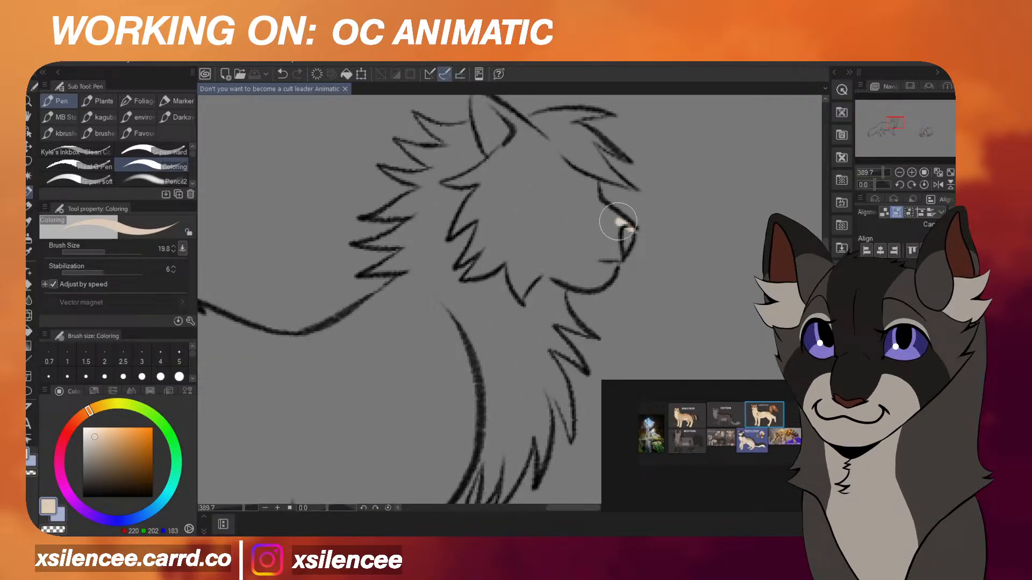
pyautogui.moveTo(596, 205)
pyautogui.mouseDown()
pyautogui.moveTo(619, 180)
pyautogui.moveTo(584, 153)
pyautogui.mouseUp()
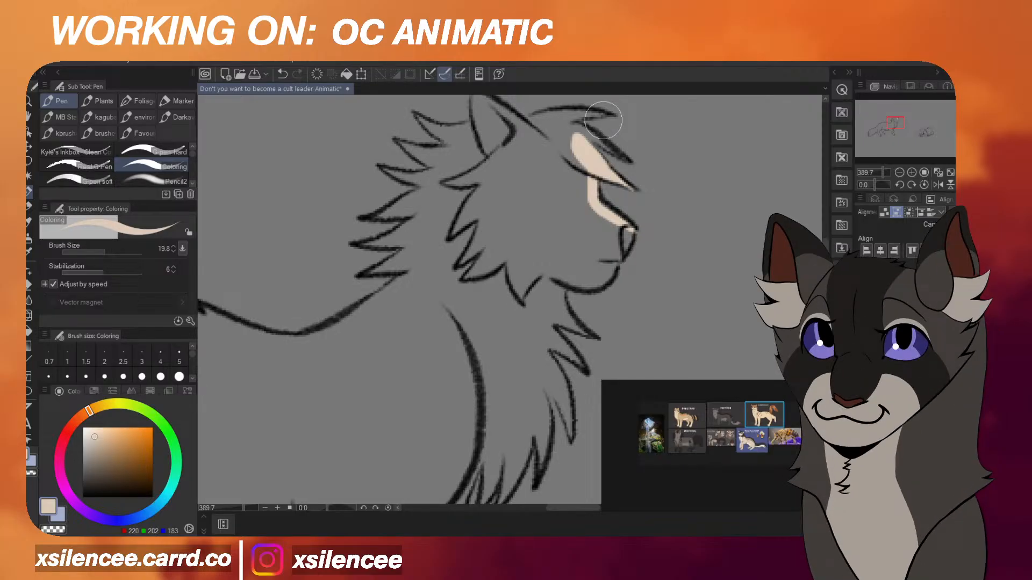
# Fill the large cat's forehead fringe, ear and the two uppermost tufts behind the ear with pale beige.
pyautogui.scroll(-7, 612, 215)
pyautogui.scroll(11, 607, 169)
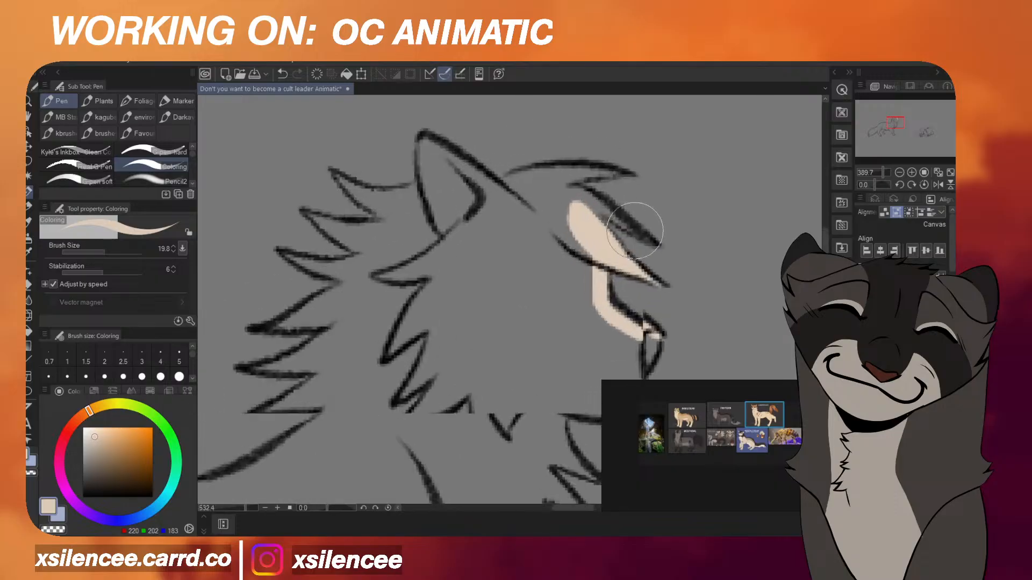
pyautogui.moveTo(634, 231)
pyautogui.mouseDown()
pyautogui.moveTo(581, 205)
pyautogui.moveTo(620, 173)
pyautogui.moveTo(515, 197)
pyautogui.moveTo(579, 173)
pyautogui.moveTo(525, 186)
pyautogui.moveTo(450, 170)
pyautogui.moveTo(425, 140)
pyautogui.moveTo(503, 200)
pyautogui.moveTo(437, 158)
pyautogui.moveTo(427, 136)
pyautogui.moveTo(441, 194)
pyautogui.moveTo(480, 216)
pyautogui.mouseUp()
pyautogui.moveTo(339, 176)
pyautogui.mouseDown()
pyautogui.moveTo(399, 201)
pyautogui.moveTo(415, 188)
pyautogui.moveTo(348, 177)
pyautogui.moveTo(428, 194)
pyautogui.mouseUp()
pyautogui.moveTo(345, 182)
pyautogui.mouseDown()
pyautogui.moveTo(518, 218)
pyautogui.moveTo(569, 253)
pyautogui.mouseUp()
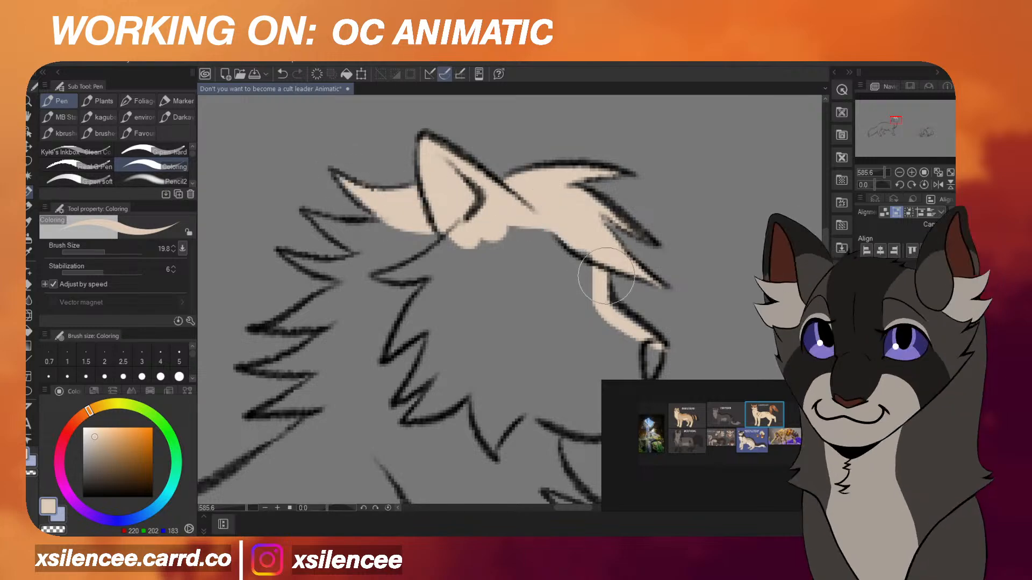
pyautogui.moveTo(300, 219)
pyautogui.mouseDown()
pyautogui.moveTo(344, 226)
pyautogui.moveTo(429, 209)
pyautogui.moveTo(338, 184)
pyautogui.moveTo(418, 229)
pyautogui.moveTo(318, 201)
pyautogui.moveTo(345, 174)
pyautogui.moveTo(336, 187)
pyautogui.moveTo(367, 200)
pyautogui.moveTo(329, 216)
pyautogui.mouseUp()
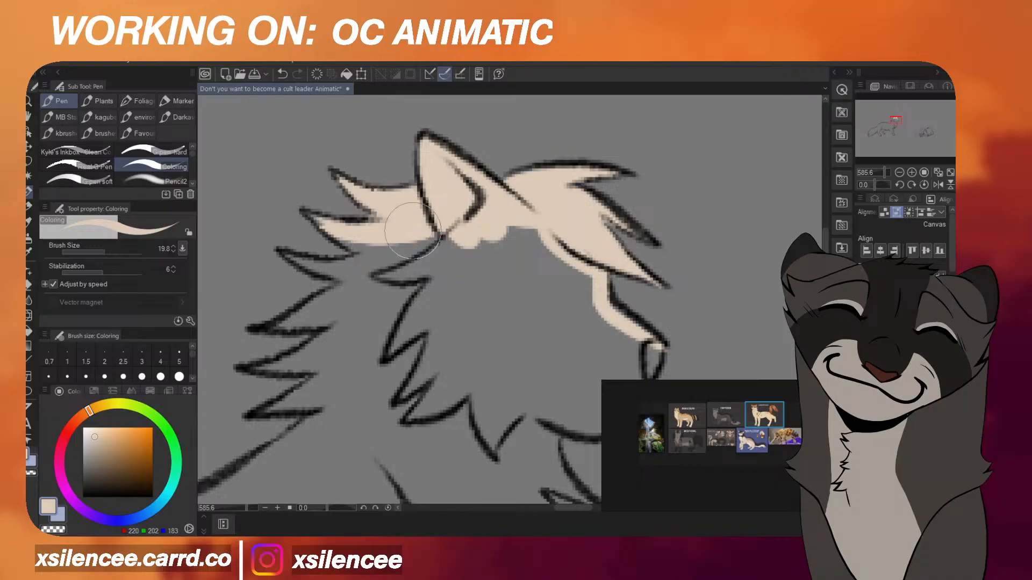
# Fill the front of the large cat's face, its muzzle and chin, and the upper throat fur with pale beige.
pyautogui.scroll(-7, 559, 231)
pyautogui.scroll(6, 620, 279)
pyautogui.moveTo(599, 282)
pyautogui.mouseDown()
pyautogui.moveTo(587, 316)
pyautogui.moveTo(545, 356)
pyautogui.moveTo(495, 335)
pyautogui.moveTo(575, 289)
pyautogui.moveTo(568, 310)
pyautogui.moveTo(519, 311)
pyautogui.moveTo(530, 239)
pyautogui.moveTo(509, 308)
pyautogui.moveTo(496, 200)
pyautogui.moveTo(500, 261)
pyautogui.moveTo(463, 225)
pyautogui.moveTo(481, 336)
pyautogui.mouseUp()
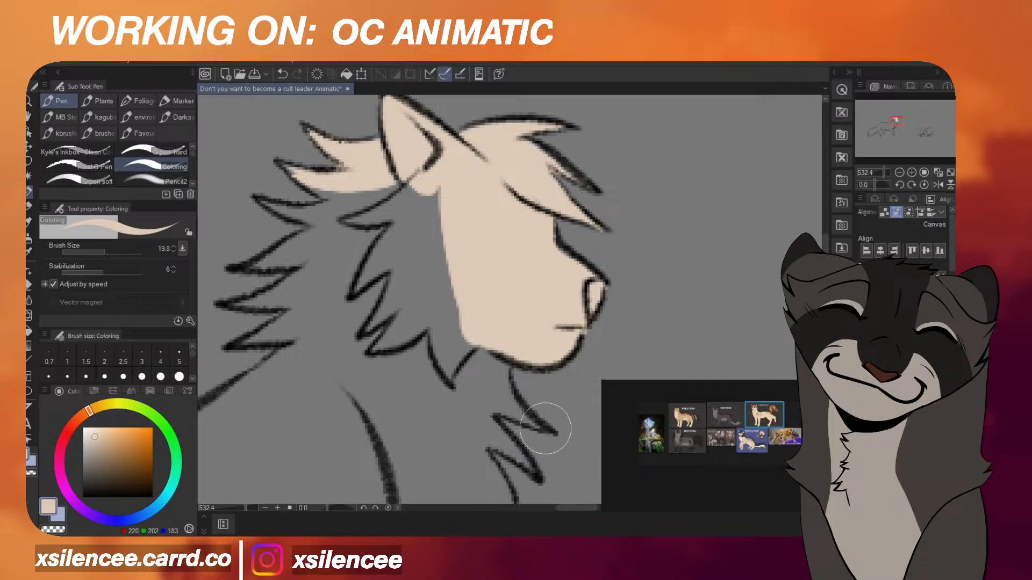
pyautogui.moveTo(545, 429)
pyautogui.mouseDown()
pyautogui.moveTo(519, 410)
pyautogui.moveTo(497, 354)
pyautogui.moveTo(539, 431)
pyautogui.moveTo(476, 355)
pyautogui.mouseUp()
pyautogui.scroll(-4, 527, 220)
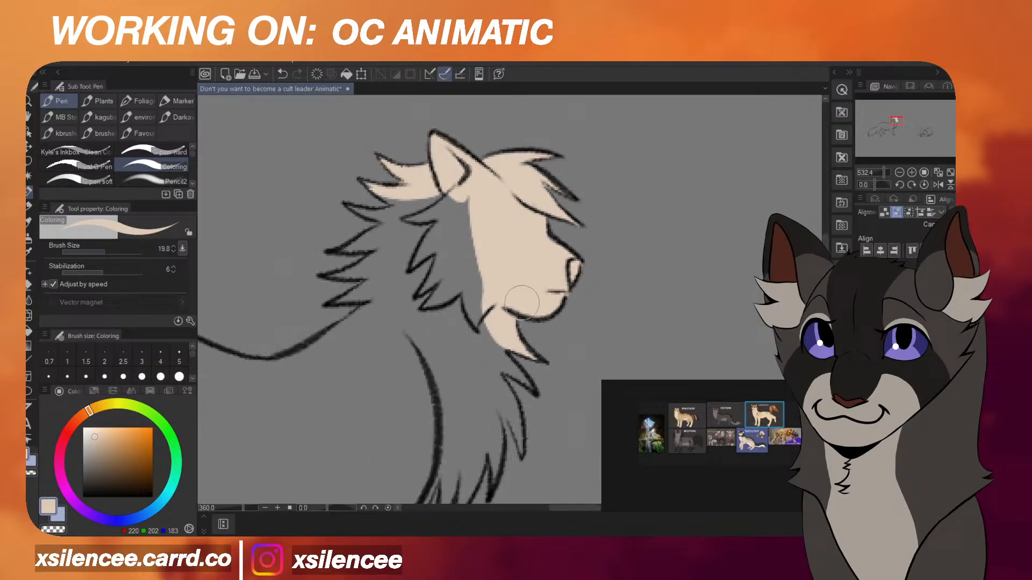
pyautogui.scroll(1, 527, 355)
pyautogui.moveTo(532, 394)
pyautogui.mouseDown()
pyautogui.moveTo(497, 358)
pyautogui.moveTo(493, 297)
pyautogui.moveTo(521, 381)
pyautogui.moveTo(477, 317)
pyautogui.moveTo(511, 382)
pyautogui.moveTo(522, 466)
pyautogui.moveTo(461, 315)
pyautogui.mouseUp()
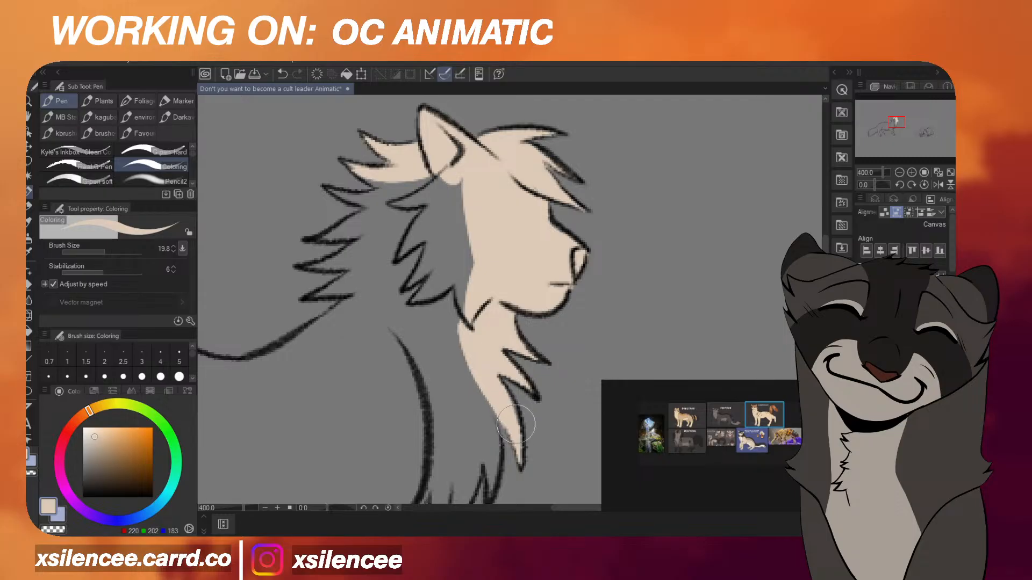
# Extend the pale beige down the large cat's lower chest fur to the top of the front legs.
pyautogui.scroll(-2, 600, 221)
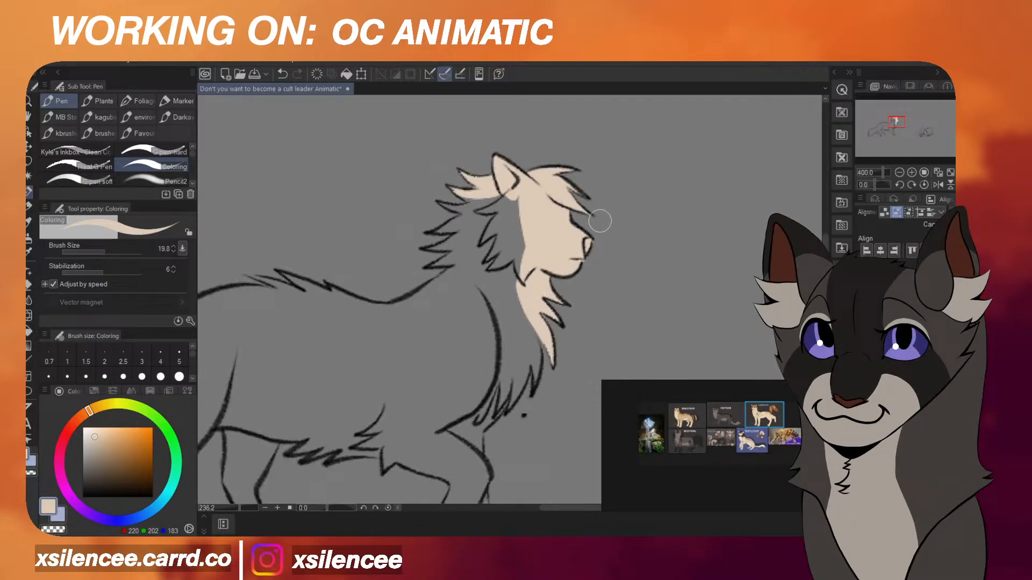
pyautogui.scroll(1, 600, 221)
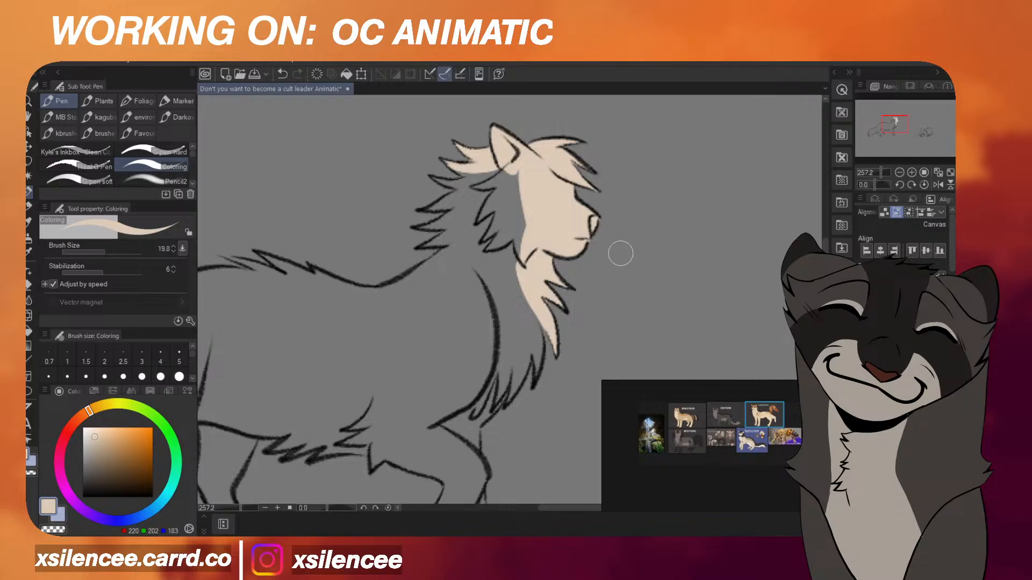
pyautogui.scroll(3, 615, 214)
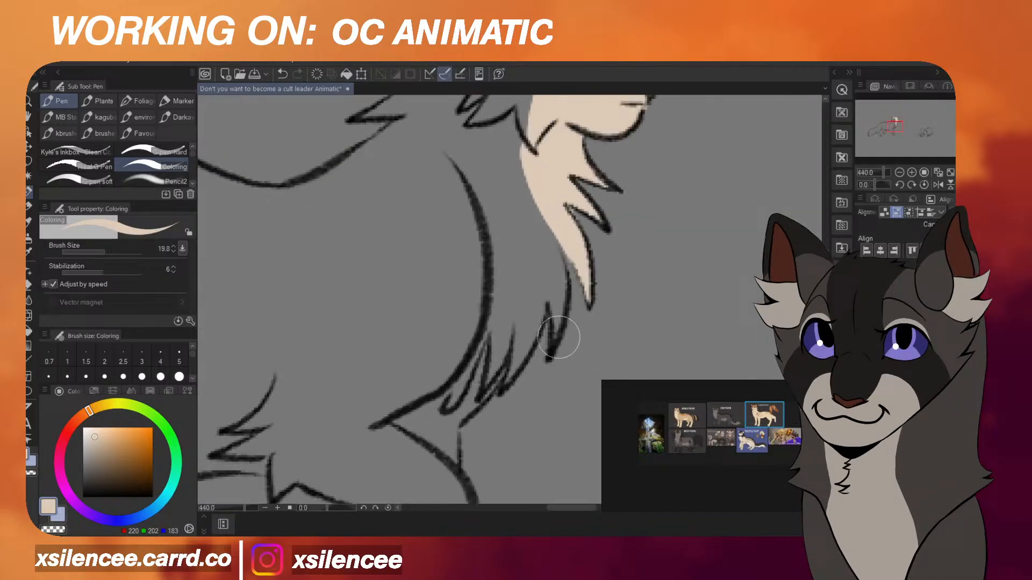
pyautogui.moveTo(558, 338); pyautogui.dragTo(548, 184)
pyautogui.moveTo(507, 384)
pyautogui.mouseDown()
pyautogui.moveTo(536, 312)
pyautogui.moveTo(540, 209)
pyautogui.mouseUp()
pyautogui.moveTo(534, 307)
pyautogui.mouseDown()
pyautogui.moveTo(447, 426)
pyautogui.moveTo(446, 467)
pyautogui.mouseUp()
pyautogui.scroll(-5, 477, 304)
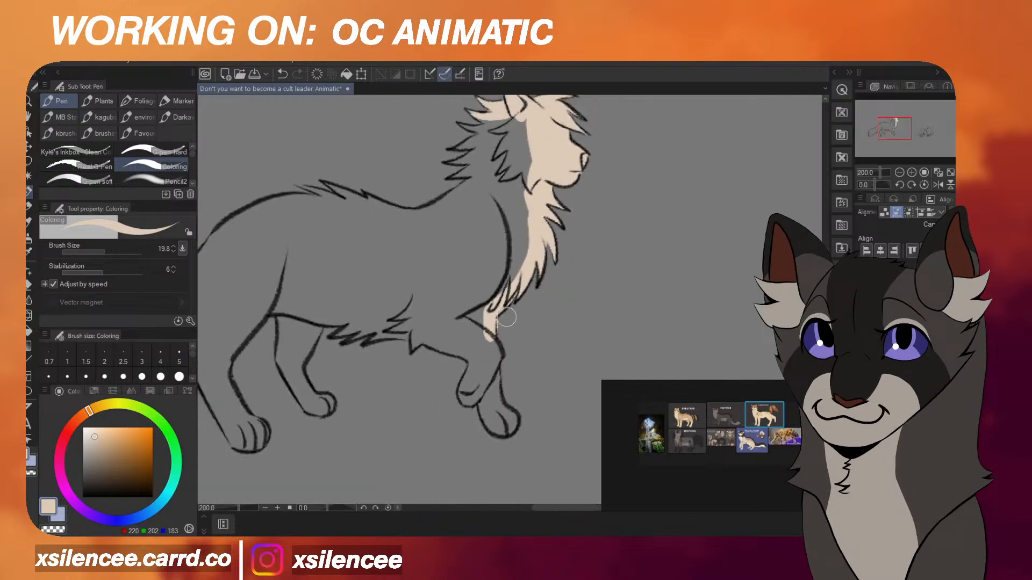
# Paint both lower front legs and paws pale beige, continuing along the raised leg's underside to the belly fur.
pyautogui.scroll(4, 503, 328)
pyautogui.scroll(-5, 504, 334)
pyautogui.scroll(5, 509, 265)
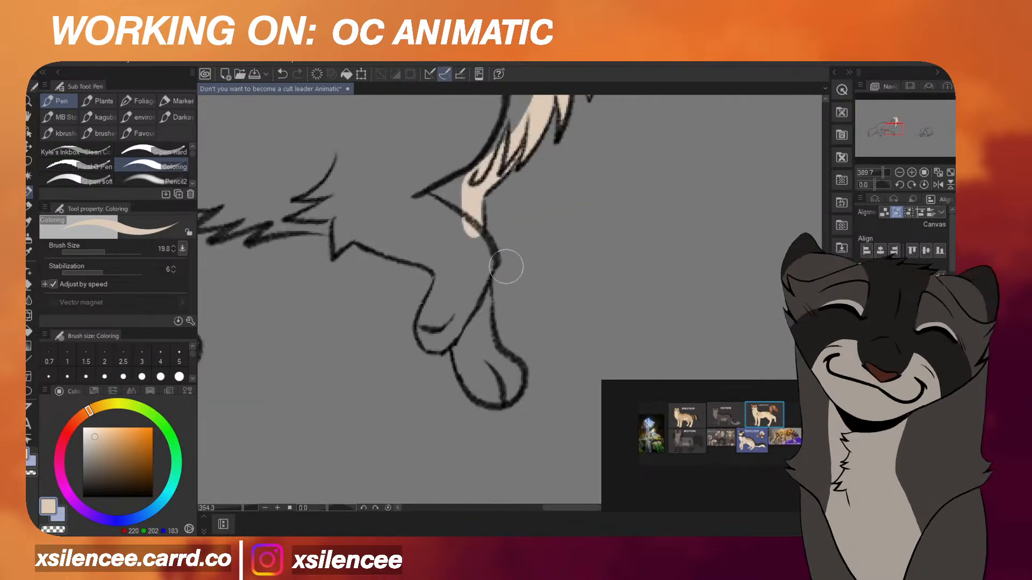
pyautogui.moveTo(476, 236); pyautogui.dragTo(480, 290)
pyautogui.moveTo(479, 232)
pyautogui.mouseDown()
pyautogui.moveTo(495, 368)
pyautogui.moveTo(515, 384)
pyautogui.moveTo(516, 406)
pyautogui.moveTo(503, 418)
pyautogui.moveTo(481, 411)
pyautogui.moveTo(465, 384)
pyautogui.moveTo(467, 348)
pyautogui.moveTo(505, 401)
pyautogui.moveTo(472, 344)
pyautogui.moveTo(465, 297)
pyautogui.moveTo(429, 350)
pyautogui.moveTo(428, 323)
pyautogui.moveTo(452, 318)
pyautogui.moveTo(439, 352)
pyautogui.moveTo(462, 278)
pyautogui.moveTo(441, 308)
pyautogui.moveTo(448, 259)
pyautogui.moveTo(438, 287)
pyautogui.moveTo(429, 259)
pyautogui.moveTo(367, 231)
pyautogui.moveTo(433, 280)
pyautogui.mouseUp()
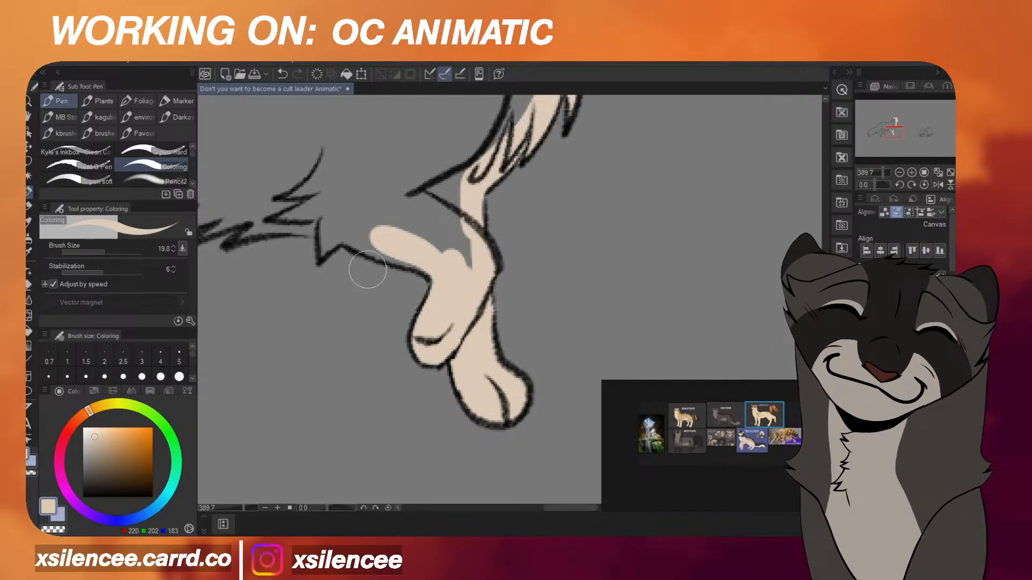
pyautogui.moveTo(324, 257)
pyautogui.mouseDown()
pyautogui.moveTo(340, 234)
pyautogui.moveTo(379, 234)
pyautogui.mouseUp()
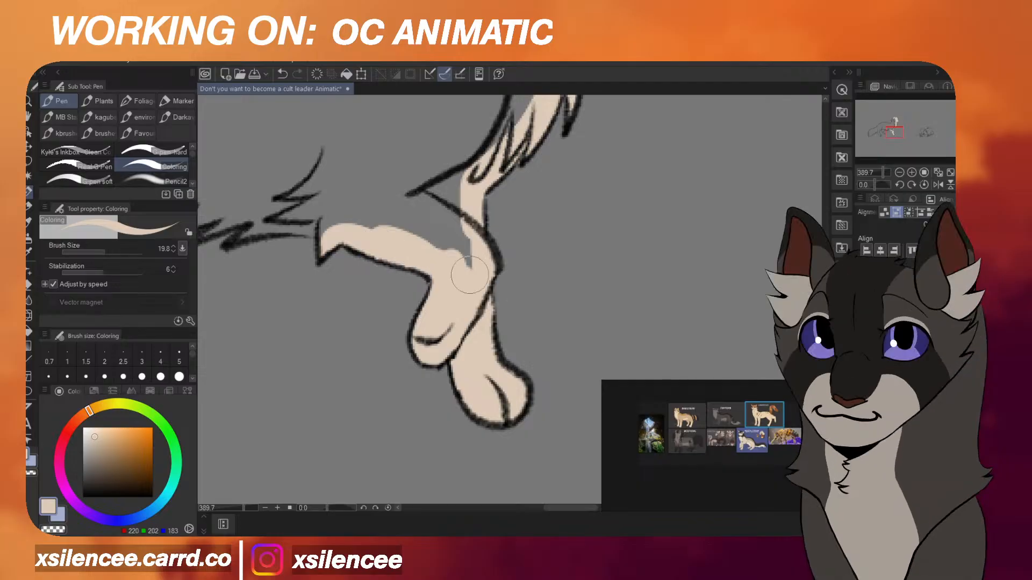
# Paint the remaining gaps in the walking cat's raised foreleg and upper chest with the cream base colour.
pyautogui.moveTo(440, 244)
pyautogui.mouseDown()
pyautogui.moveTo(465, 173)
pyautogui.moveTo(425, 227)
pyautogui.moveTo(586, 284)
pyautogui.moveTo(440, 237)
pyautogui.moveTo(468, 247)
pyautogui.mouseUp()
pyautogui.scroll(-4, 587, 286)
pyautogui.scroll(2, 588, 286)
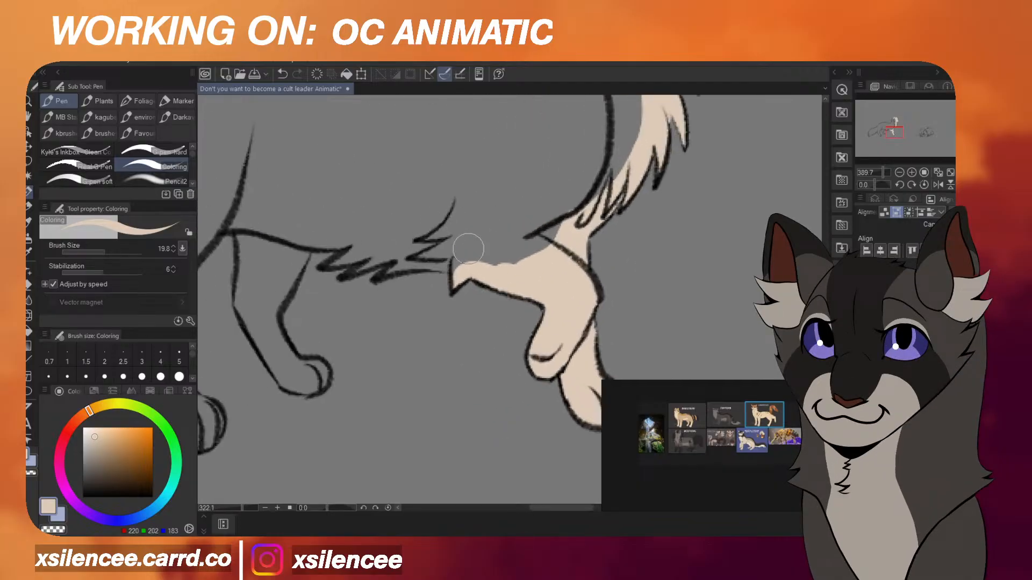
pyautogui.moveTo(538, 326); pyautogui.dragTo(568, 345)
pyautogui.scroll(2, 538, 277)
pyautogui.scroll(-2, 532, 278)
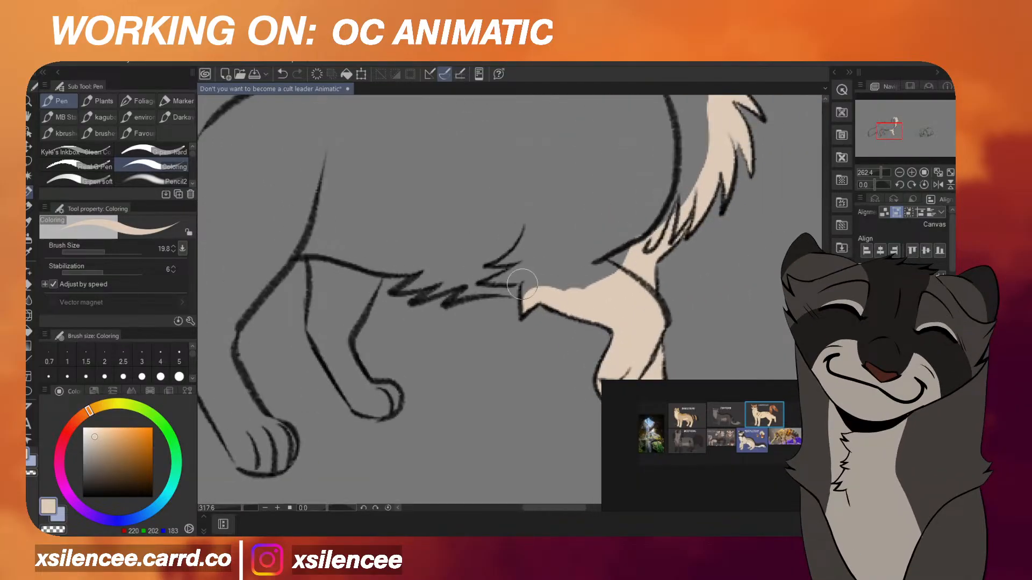
# Paint the cream base along the belly fur and fill the far hind leg down to its paw.
pyautogui.scroll(2, 529, 278)
pyautogui.moveTo(456, 291)
pyautogui.mouseDown()
pyautogui.moveTo(479, 287)
pyautogui.moveTo(547, 296)
pyautogui.mouseUp()
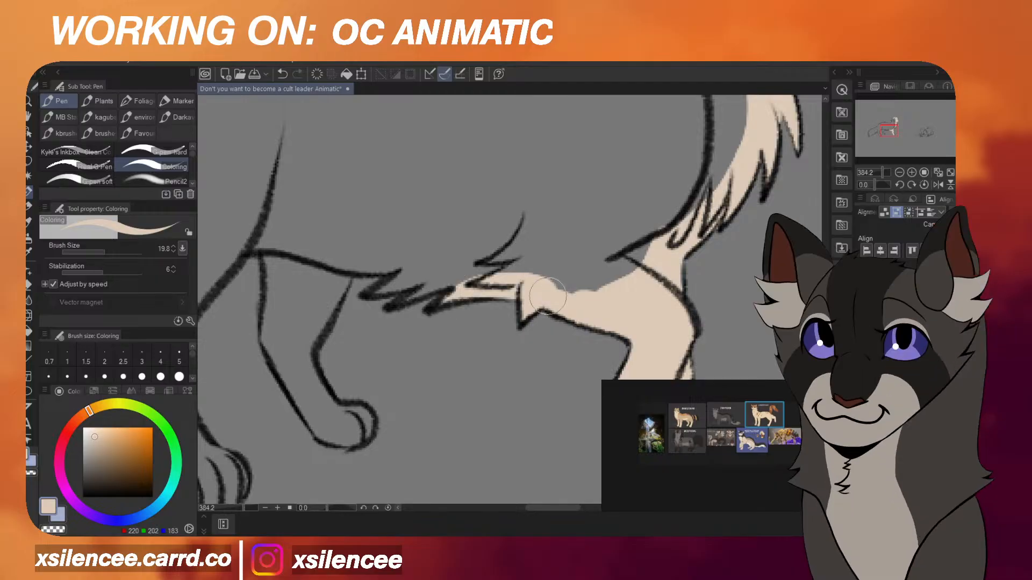
pyautogui.moveTo(402, 301)
pyautogui.mouseDown()
pyautogui.moveTo(443, 285)
pyautogui.moveTo(569, 301)
pyautogui.mouseUp()
pyautogui.moveTo(374, 294)
pyautogui.mouseDown()
pyautogui.moveTo(442, 265)
pyautogui.moveTo(388, 292)
pyautogui.moveTo(540, 279)
pyautogui.moveTo(426, 271)
pyautogui.moveTo(599, 293)
pyautogui.mouseUp()
pyautogui.scroll(-3, 634, 285)
pyautogui.scroll(4, 480, 266)
pyautogui.moveTo(515, 275)
pyautogui.mouseDown()
pyautogui.moveTo(449, 272)
pyautogui.moveTo(380, 254)
pyautogui.moveTo(429, 289)
pyautogui.moveTo(430, 272)
pyautogui.moveTo(388, 371)
pyautogui.moveTo(443, 431)
pyautogui.moveTo(415, 430)
pyautogui.moveTo(429, 433)
pyautogui.moveTo(411, 434)
pyautogui.moveTo(419, 439)
pyautogui.moveTo(369, 355)
pyautogui.moveTo(375, 374)
pyautogui.moveTo(362, 346)
pyautogui.moveTo(358, 251)
pyautogui.moveTo(382, 265)
pyautogui.moveTo(377, 322)
pyautogui.mouseUp()
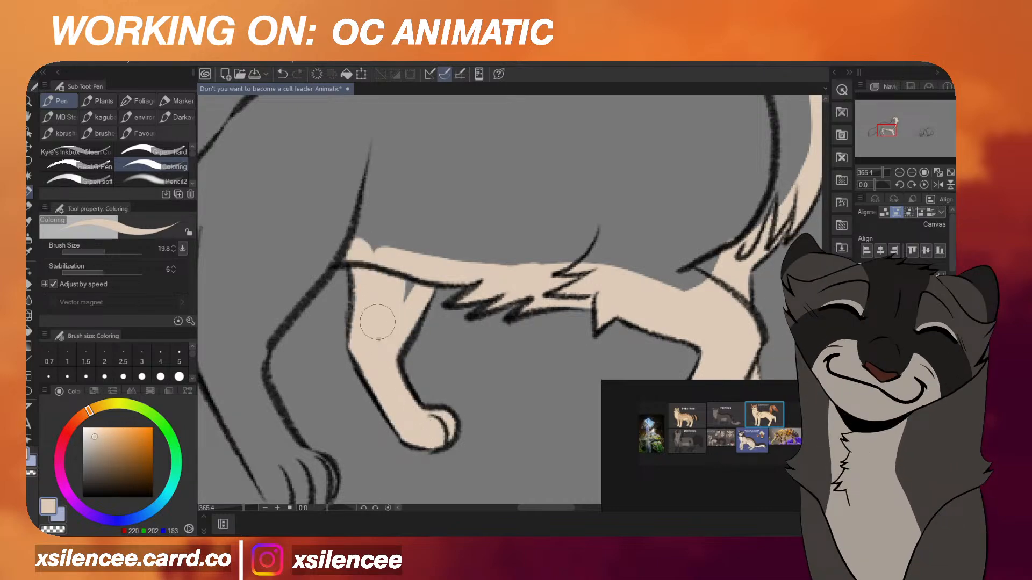
# Paint the near hind leg cream from thigh to toes, mirroring the canvas view horizontally to reach the paw.
pyautogui.moveTo(389, 263)
pyautogui.mouseDown()
pyautogui.moveTo(342, 234)
pyautogui.moveTo(254, 347)
pyautogui.moveTo(285, 440)
pyautogui.moveTo(302, 463)
pyautogui.mouseUp()
pyautogui.scroll(-3, 466, 363)
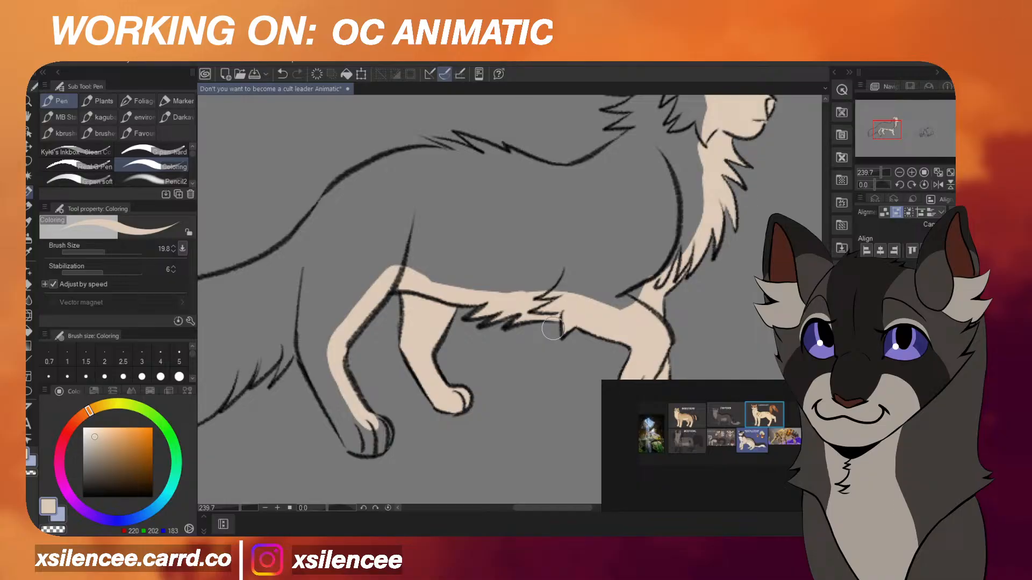
pyautogui.scroll(-4, 523, 234)
pyautogui.press('h')
pyautogui.scroll(3, 556, 338)
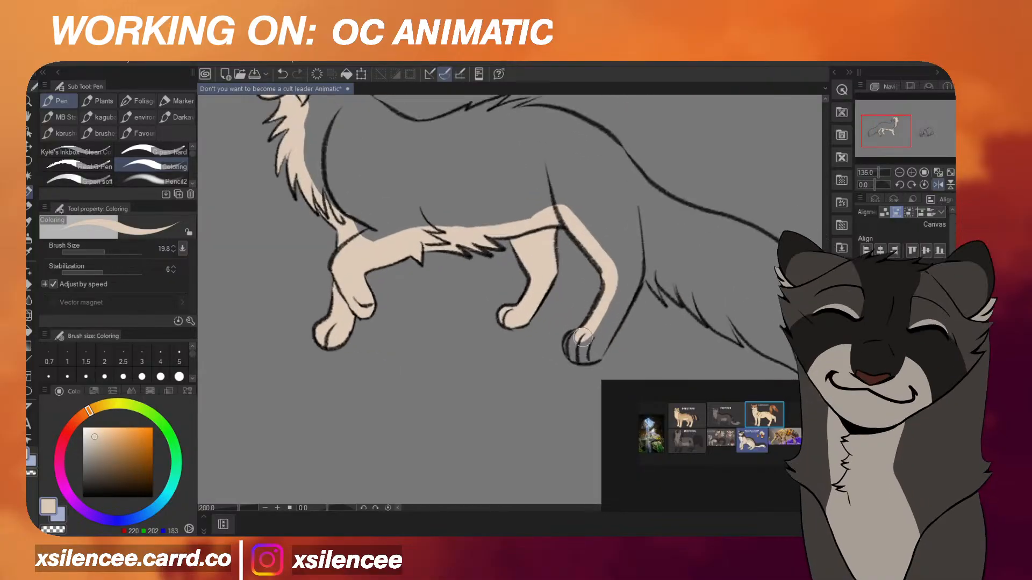
pyautogui.scroll(1, 576, 335)
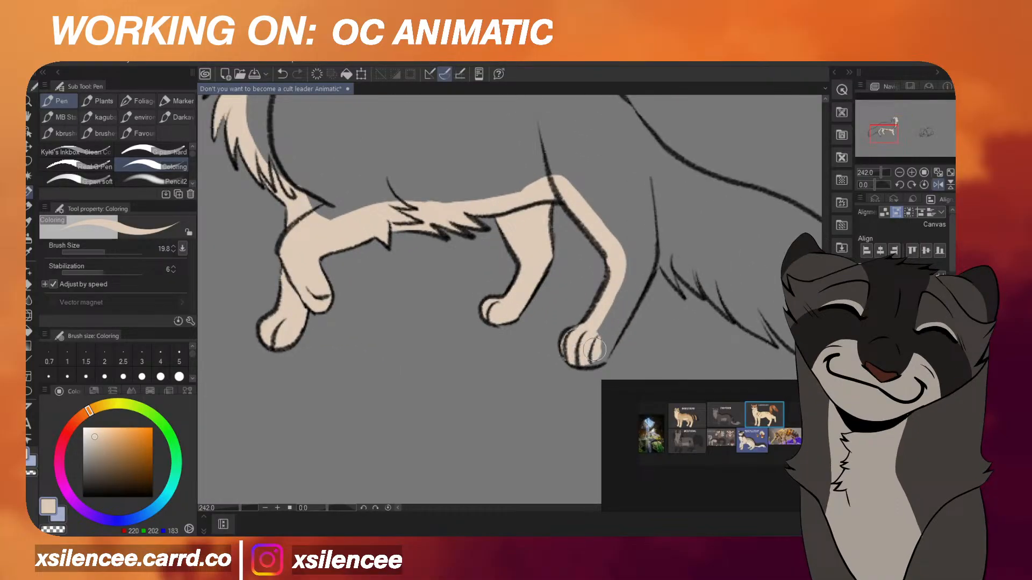
pyautogui.moveTo(595, 350)
pyautogui.mouseDown()
pyautogui.moveTo(621, 320)
pyautogui.moveTo(589, 363)
pyautogui.moveTo(623, 315)
pyautogui.moveTo(601, 364)
pyautogui.moveTo(646, 272)
pyautogui.mouseUp()
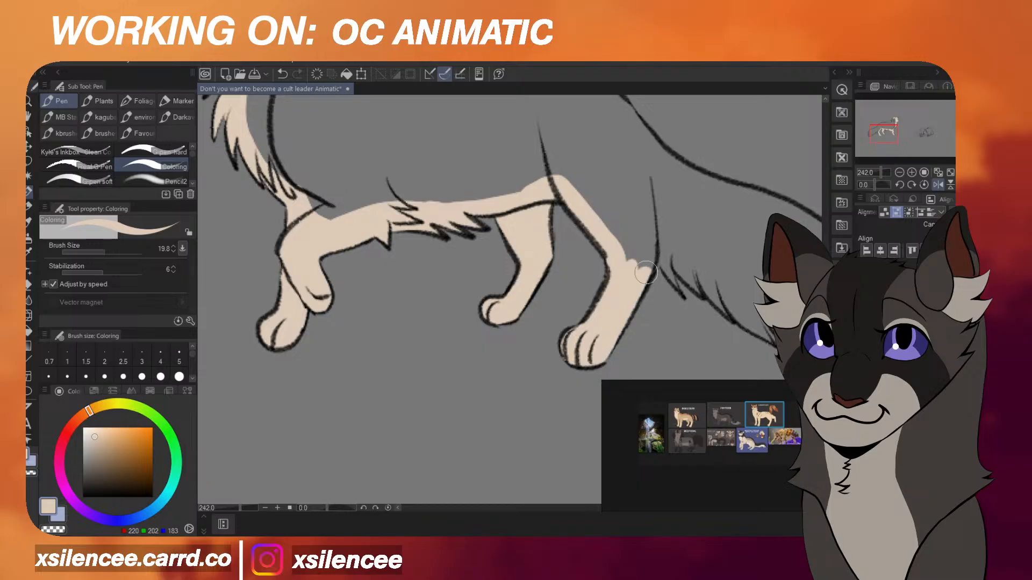
# Paint the cream base inside the tail's lower fur edge and around the jagged tail tip.
pyautogui.scroll(1, 658, 231)
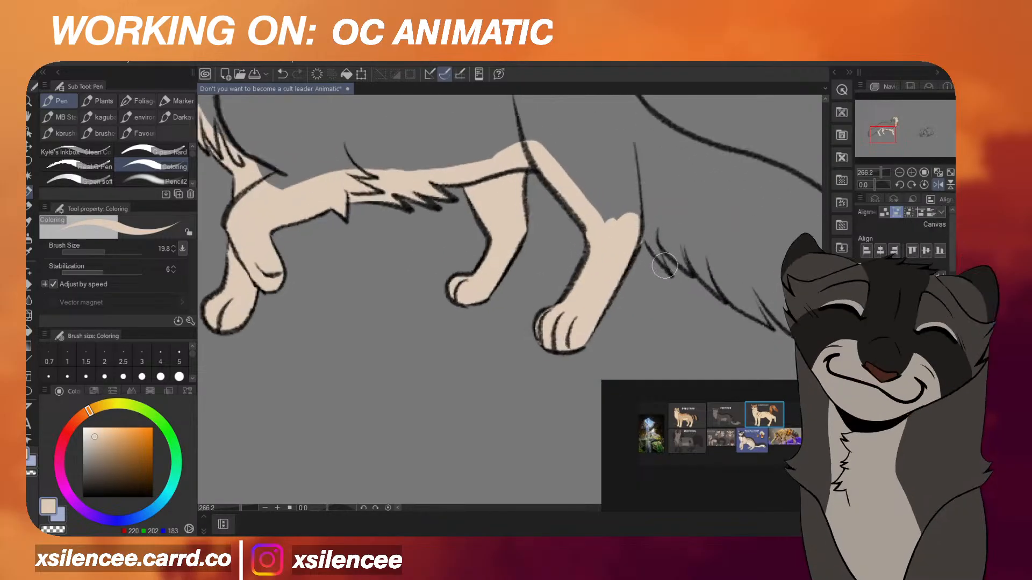
pyautogui.moveTo(689, 269)
pyautogui.mouseDown()
pyautogui.moveTo(643, 217)
pyautogui.moveTo(722, 298)
pyautogui.mouseUp()
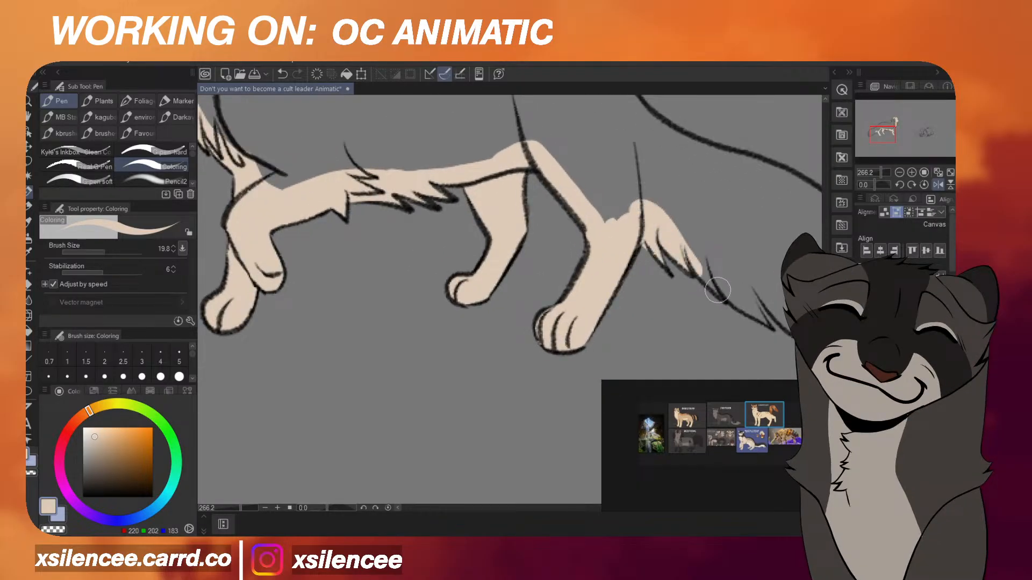
pyautogui.moveTo(680, 237)
pyautogui.mouseDown()
pyautogui.moveTo(759, 317)
pyautogui.moveTo(697, 246)
pyautogui.mouseUp()
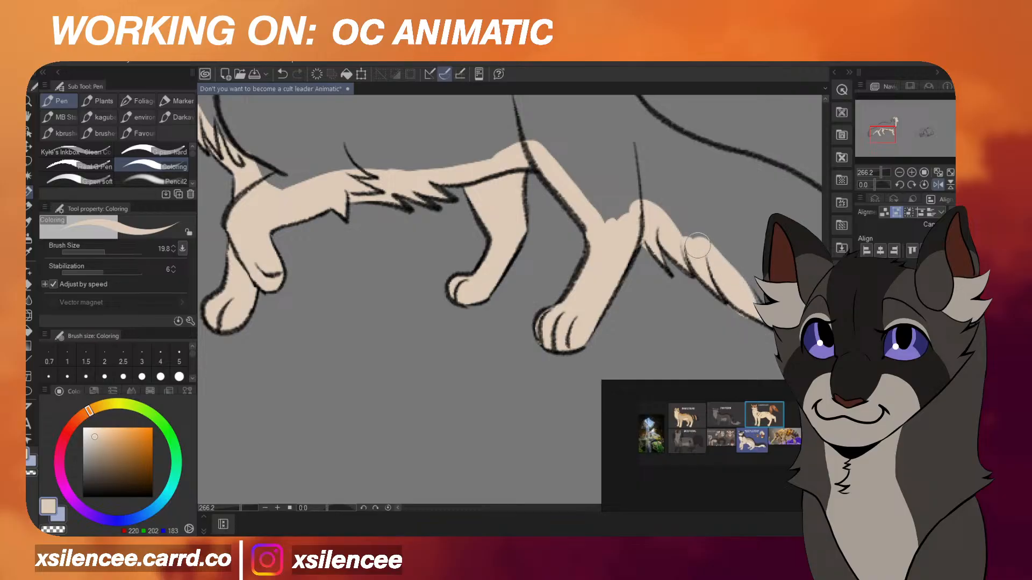
pyautogui.scroll(-4, 604, 222)
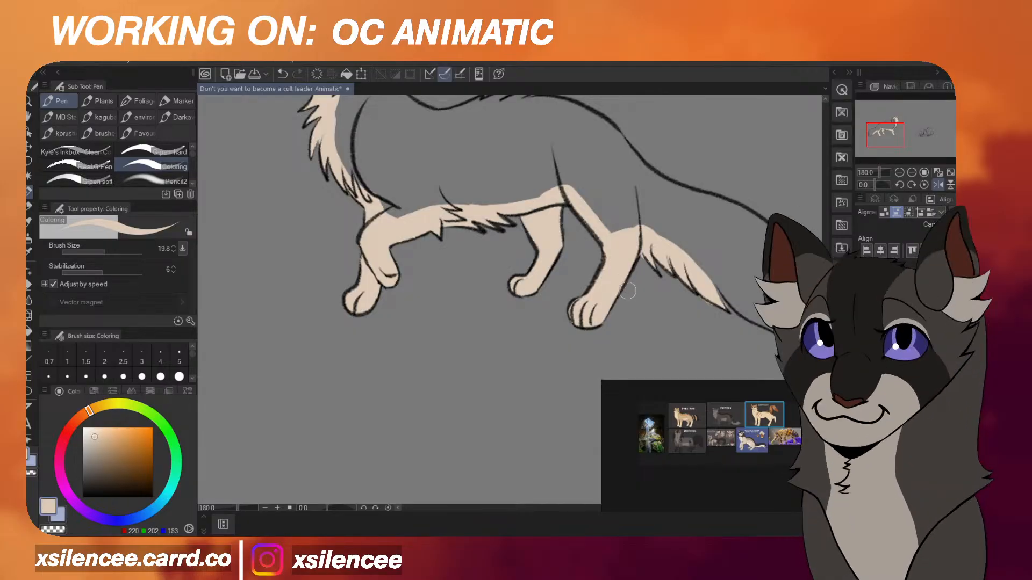
pyautogui.scroll(-3, 598, 209)
pyautogui.scroll(4, 681, 244)
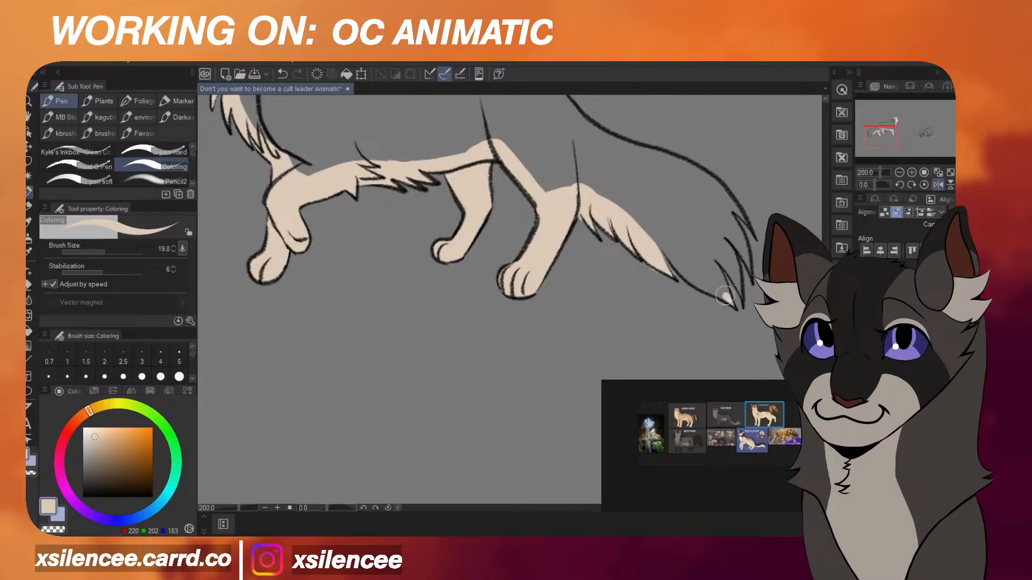
pyautogui.moveTo(724, 295); pyautogui.dragTo(688, 275)
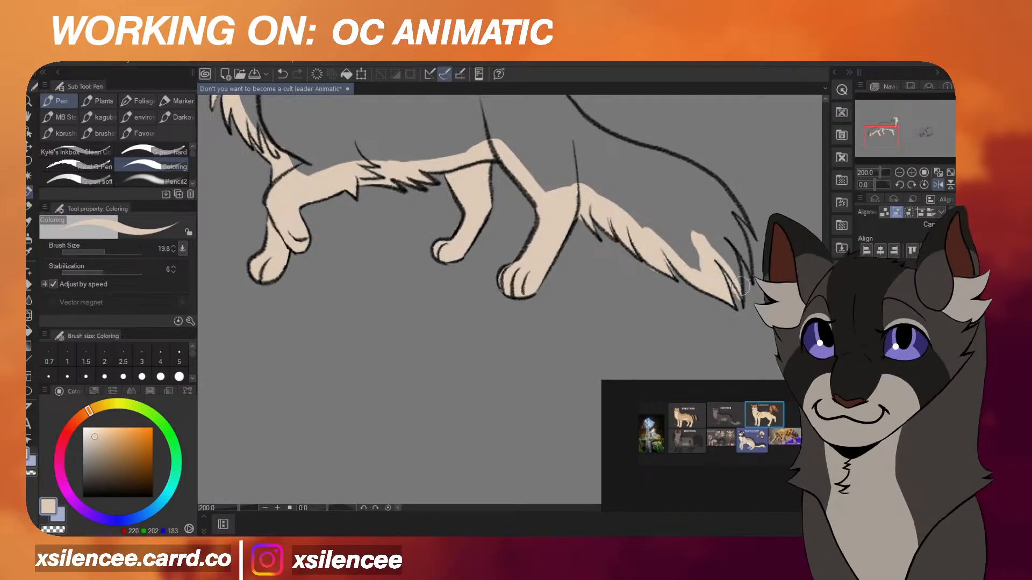
pyautogui.scroll(2, 707, 238)
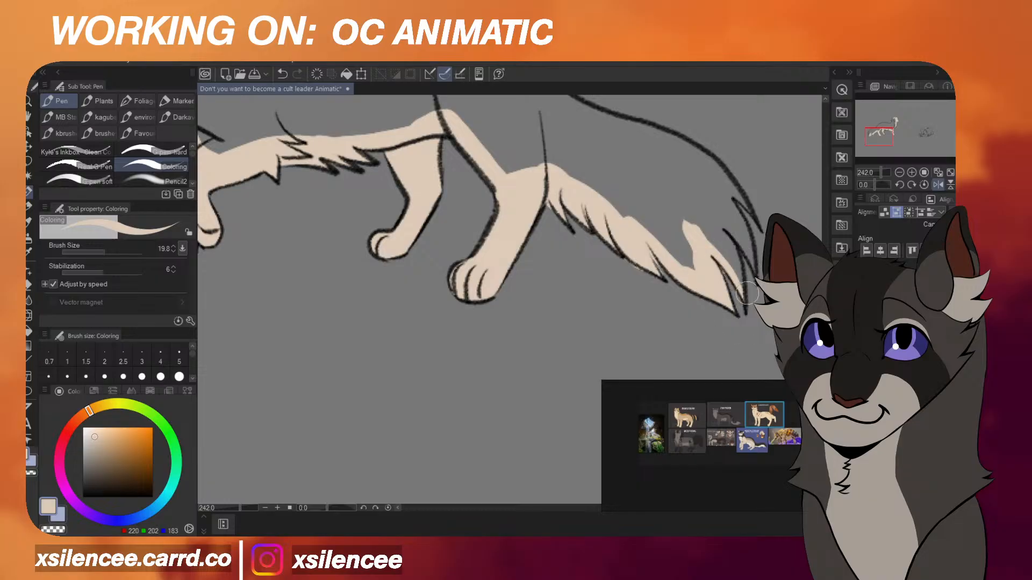
pyautogui.moveTo(751, 269)
pyautogui.mouseDown()
pyautogui.moveTo(705, 199)
pyautogui.moveTo(753, 269)
pyautogui.moveTo(707, 180)
pyautogui.moveTo(690, 256)
pyautogui.moveTo(698, 177)
pyautogui.moveTo(752, 217)
pyautogui.moveTo(727, 189)
pyautogui.mouseUp()
# Paint a cream border inside the tail's upper outline and continue it over the rump.
pyautogui.moveTo(674, 145); pyautogui.dragTo(622, 132)
pyautogui.scroll(-4, 693, 279)
pyautogui.scroll(5, 643, 129)
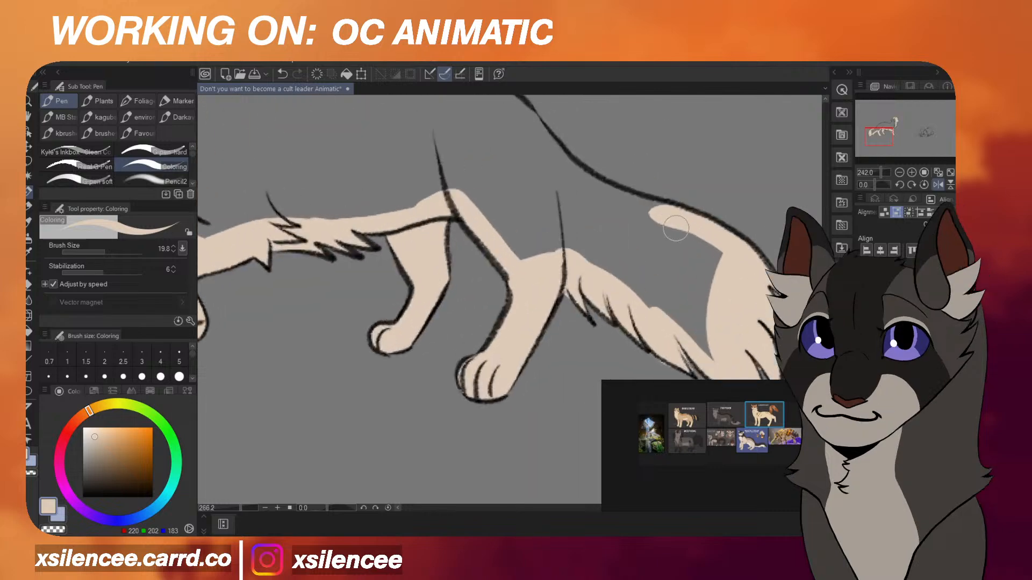
pyautogui.moveTo(665, 210)
pyautogui.mouseDown()
pyautogui.moveTo(599, 188)
pyautogui.moveTo(544, 144)
pyautogui.mouseUp()
pyautogui.scroll(-8, 583, 185)
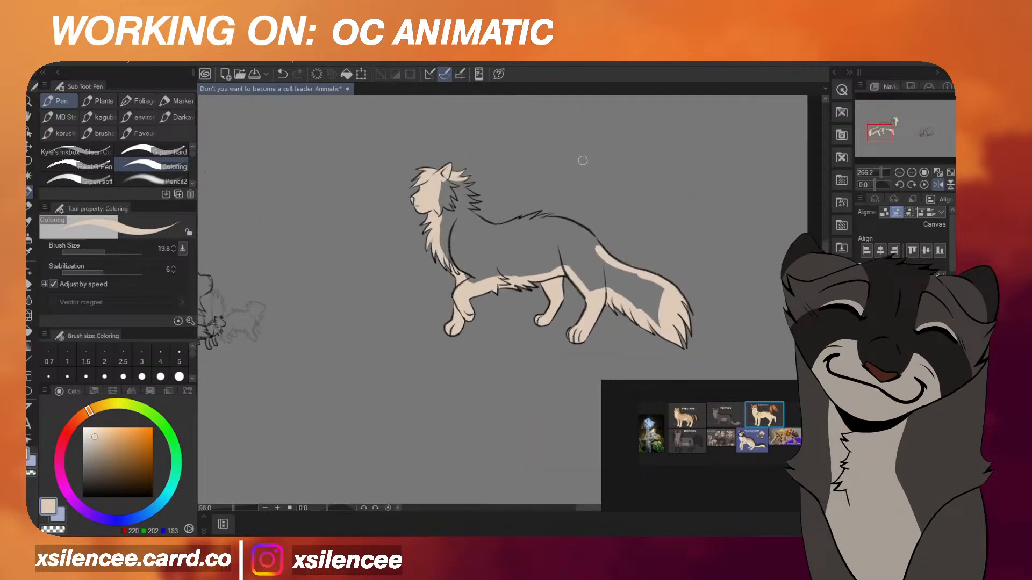
pyautogui.scroll(8, 584, 164)
pyautogui.scroll(-4, 595, 272)
pyautogui.scroll(1, 599, 289)
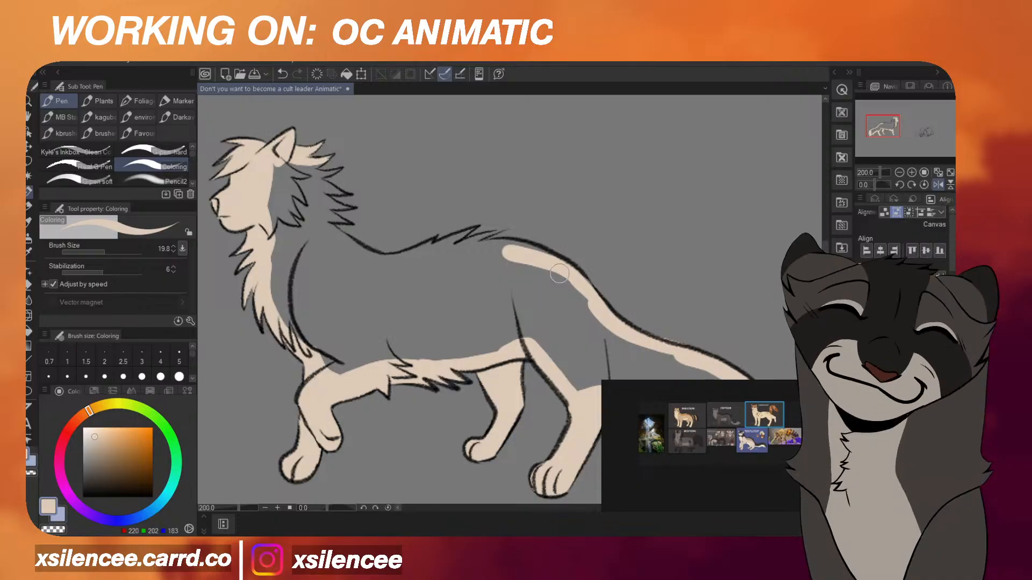
pyautogui.scroll(-2, 598, 212)
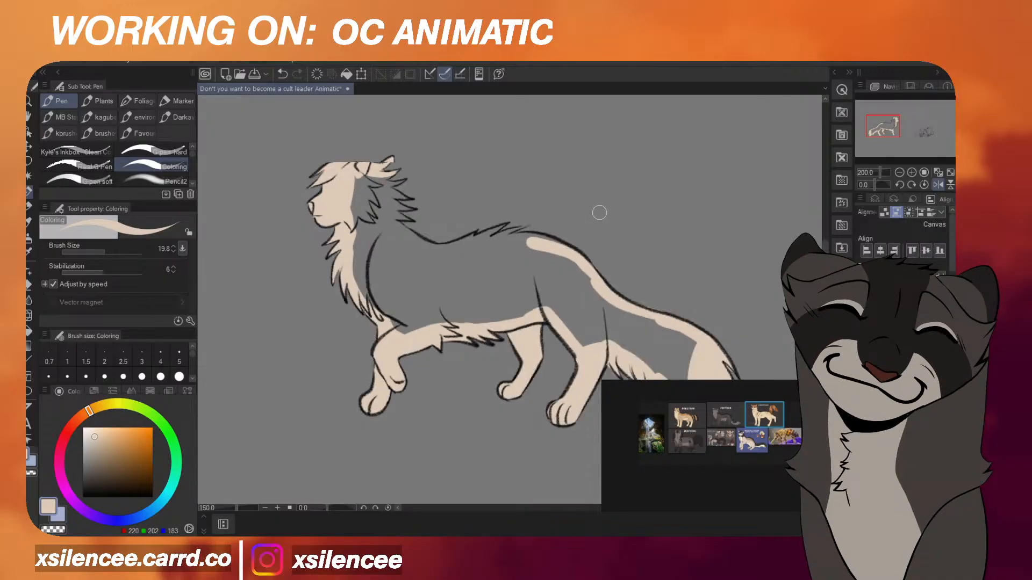
# Paint the spiky neck mane and cheek fur behind the ear with the cream base.
pyautogui.scroll(4, 452, 192)
pyautogui.moveTo(442, 205)
pyautogui.mouseDown()
pyautogui.moveTo(473, 191)
pyautogui.moveTo(424, 197)
pyautogui.mouseUp()
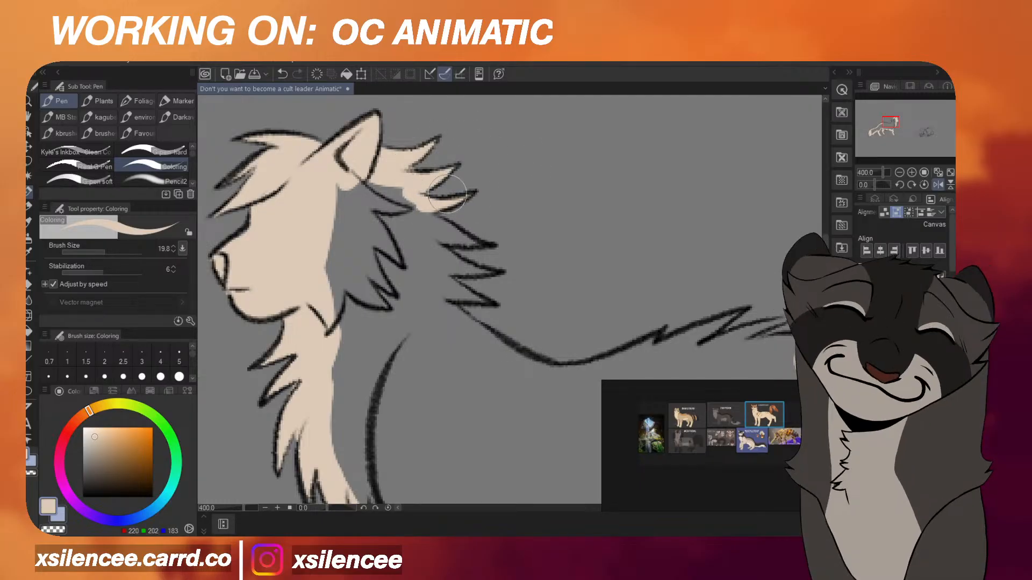
pyautogui.moveTo(399, 192)
pyautogui.mouseDown()
pyautogui.moveTo(486, 247)
pyautogui.moveTo(425, 212)
pyautogui.moveTo(480, 244)
pyautogui.moveTo(428, 225)
pyautogui.mouseUp()
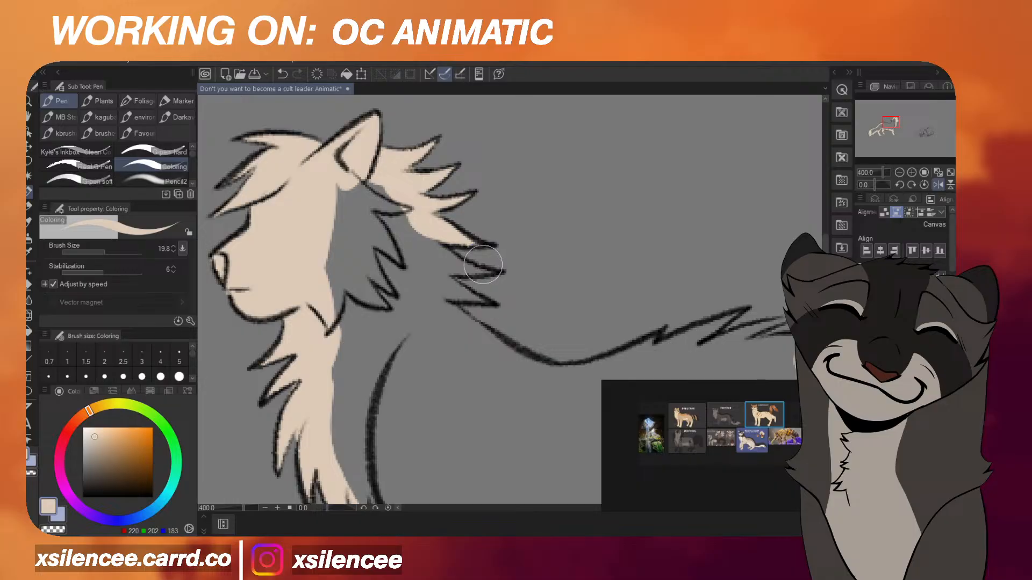
pyautogui.scroll(-4, 483, 263)
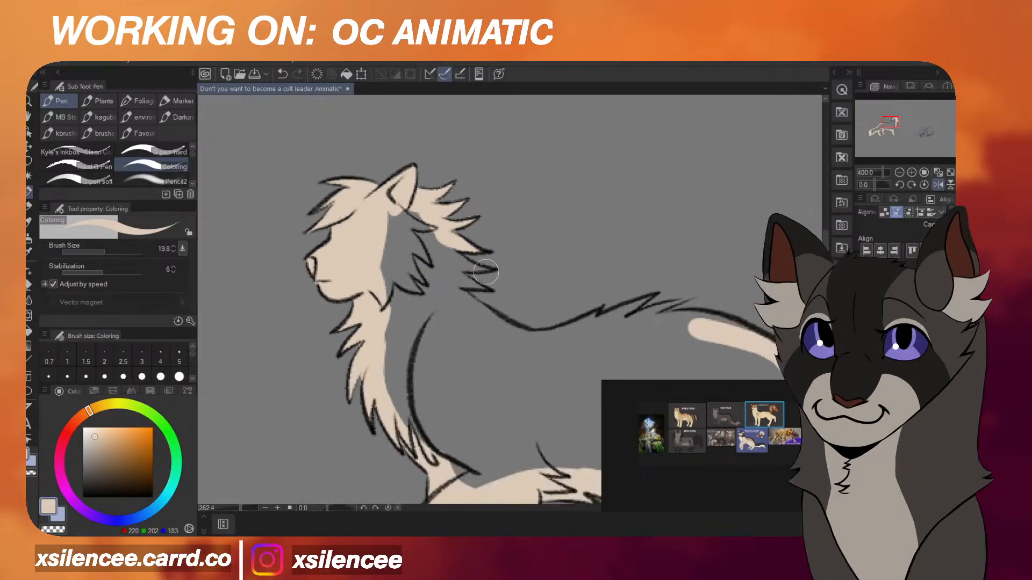
pyautogui.scroll(4, 484, 275)
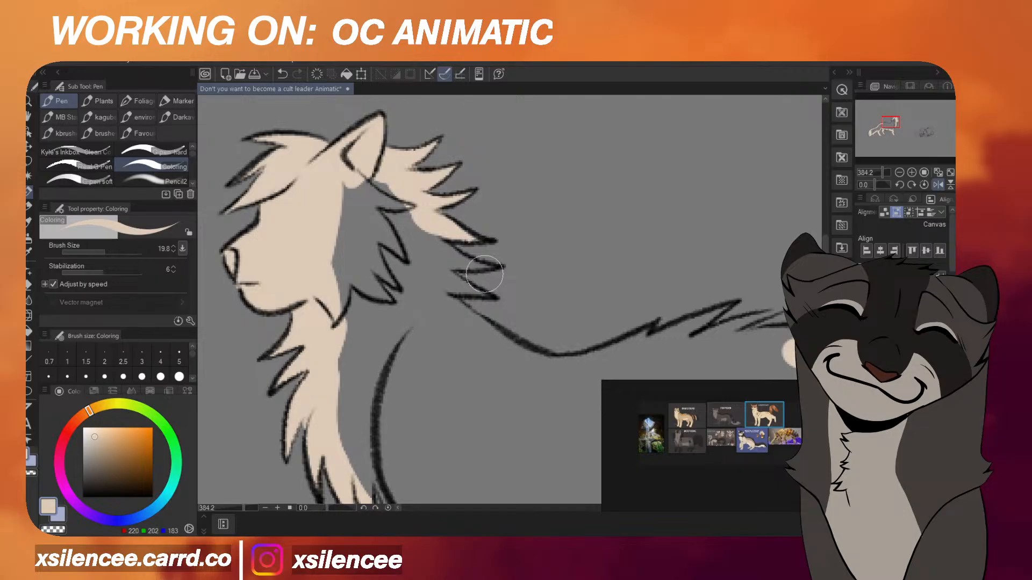
pyautogui.scroll(-4, 484, 274)
pyautogui.scroll(5, 473, 265)
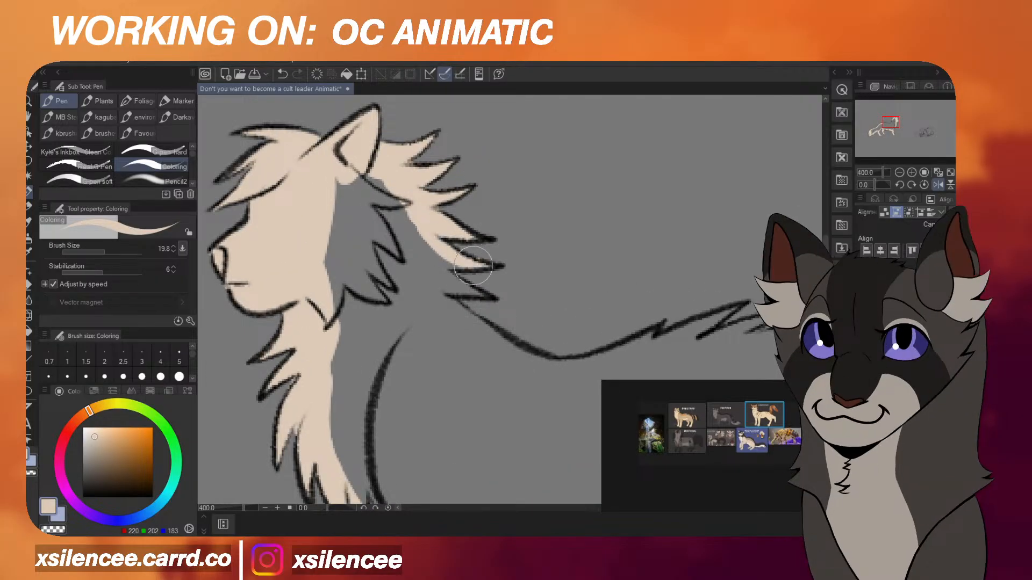
pyautogui.moveTo(473, 265)
pyautogui.mouseDown()
pyautogui.moveTo(448, 262)
pyautogui.moveTo(483, 296)
pyautogui.moveTo(436, 257)
pyautogui.moveTo(455, 290)
pyautogui.moveTo(417, 238)
pyautogui.moveTo(406, 190)
pyautogui.moveTo(453, 312)
pyautogui.moveTo(441, 298)
pyautogui.moveTo(549, 378)
pyautogui.moveTo(480, 344)
pyautogui.moveTo(420, 275)
pyautogui.moveTo(389, 207)
pyautogui.moveTo(339, 182)
pyautogui.moveTo(335, 197)
pyautogui.moveTo(371, 234)
pyautogui.moveTo(390, 230)
pyautogui.moveTo(375, 250)
pyautogui.moveTo(378, 276)
pyautogui.moveTo(393, 270)
pyautogui.moveTo(450, 312)
pyautogui.mouseUp()
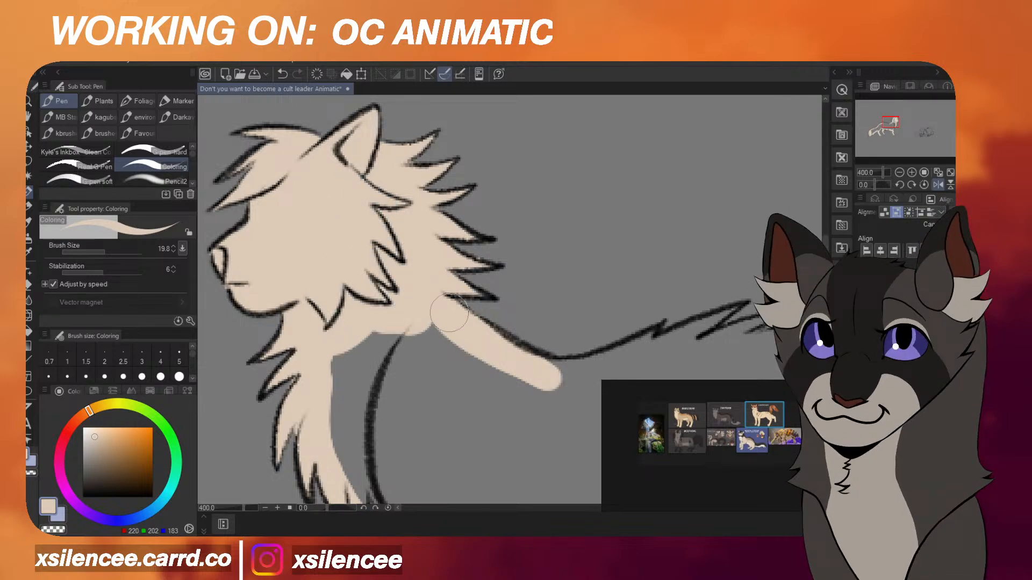
# Extend the cream border inside the back outline from the neck through the shoulder tufts to the rump.
pyautogui.scroll(-2, 449, 313)
pyautogui.scroll(1, 525, 329)
pyautogui.moveTo(505, 340); pyautogui.dragTo(577, 325)
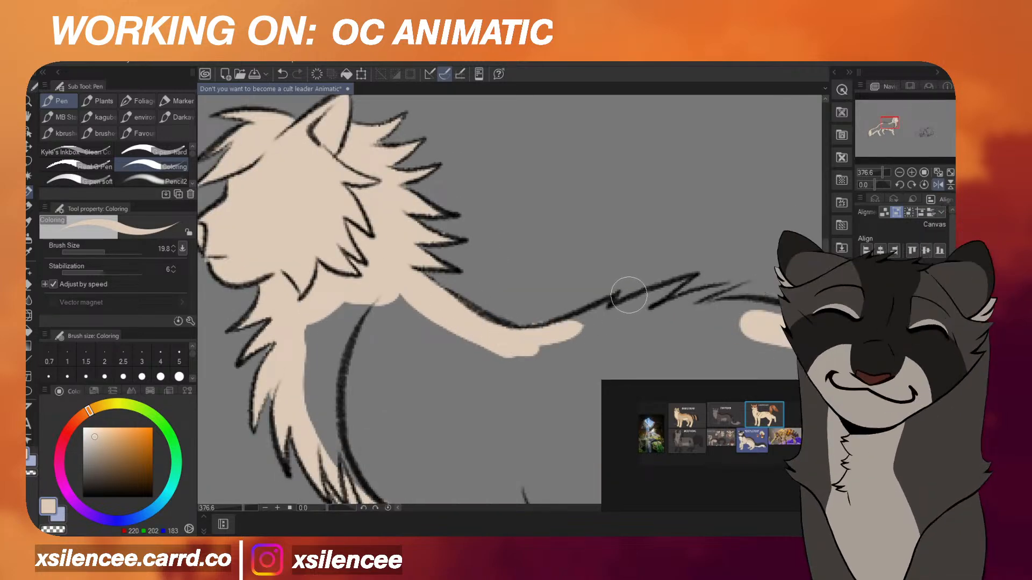
pyautogui.moveTo(629, 295); pyautogui.dragTo(512, 346)
pyautogui.moveTo(686, 281)
pyautogui.mouseDown()
pyautogui.moveTo(542, 335)
pyautogui.moveTo(722, 286)
pyautogui.moveTo(578, 329)
pyautogui.mouseUp()
pyautogui.scroll(-3, 578, 329)
pyautogui.scroll(3, 744, 324)
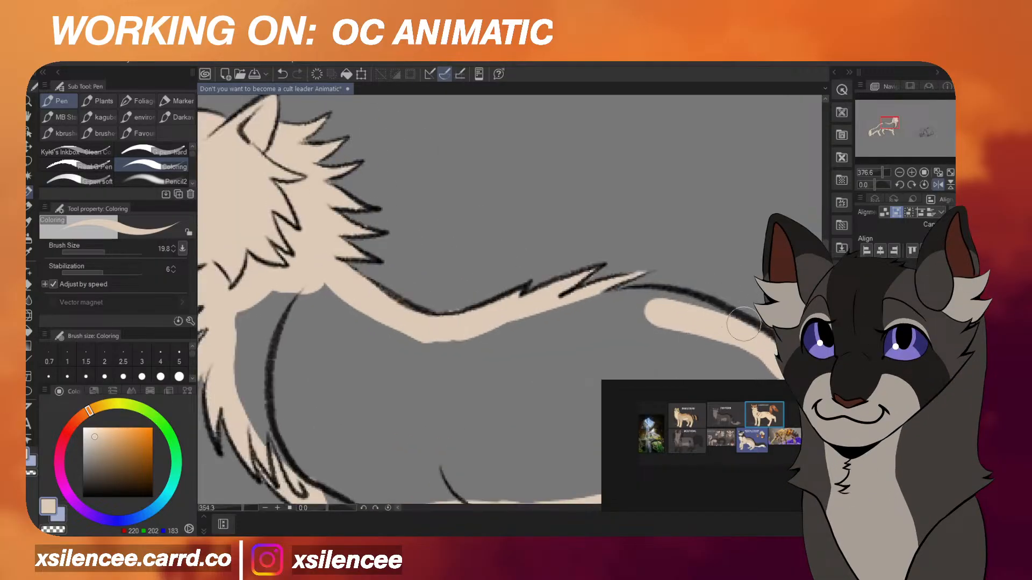
pyautogui.moveTo(749, 329)
pyautogui.mouseDown()
pyautogui.moveTo(652, 297)
pyautogui.moveTo(549, 311)
pyautogui.moveTo(668, 312)
pyautogui.mouseUp()
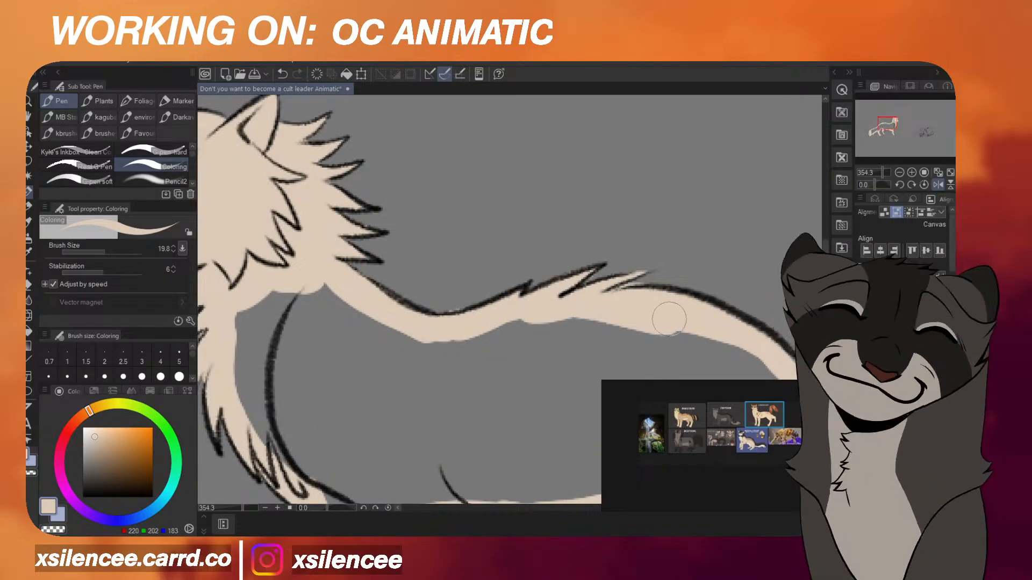
# Fill the enclosed interior of the body with the cream base colour and return to the Coloring pen.
pyautogui.scroll(-3, 564, 245)
pyautogui.scroll(1, 428, 277)
pyautogui.click(29, 331)
pyautogui.click(530, 329)
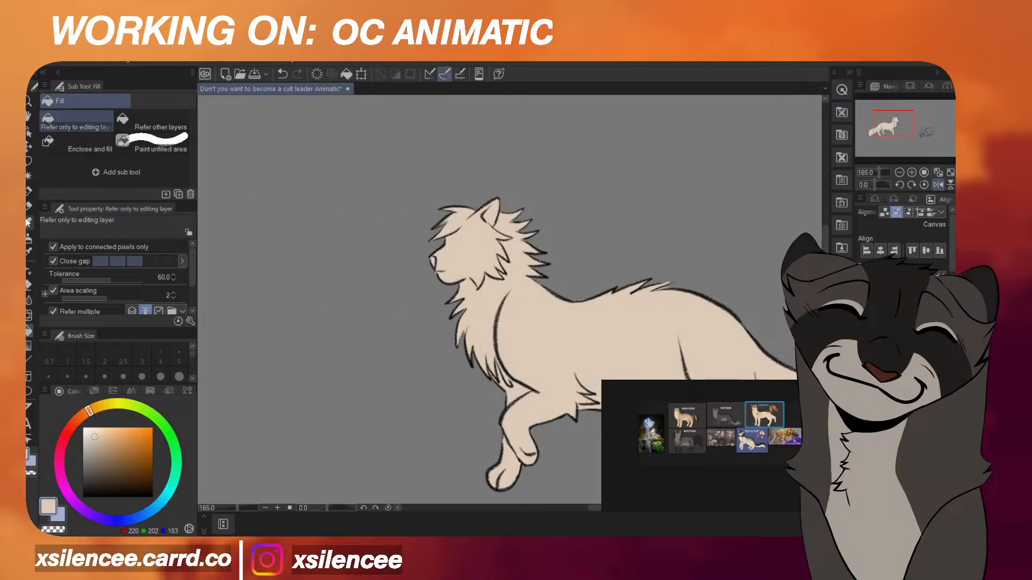
pyautogui.click(29, 193)
pyautogui.scroll(-2, 648, 279)
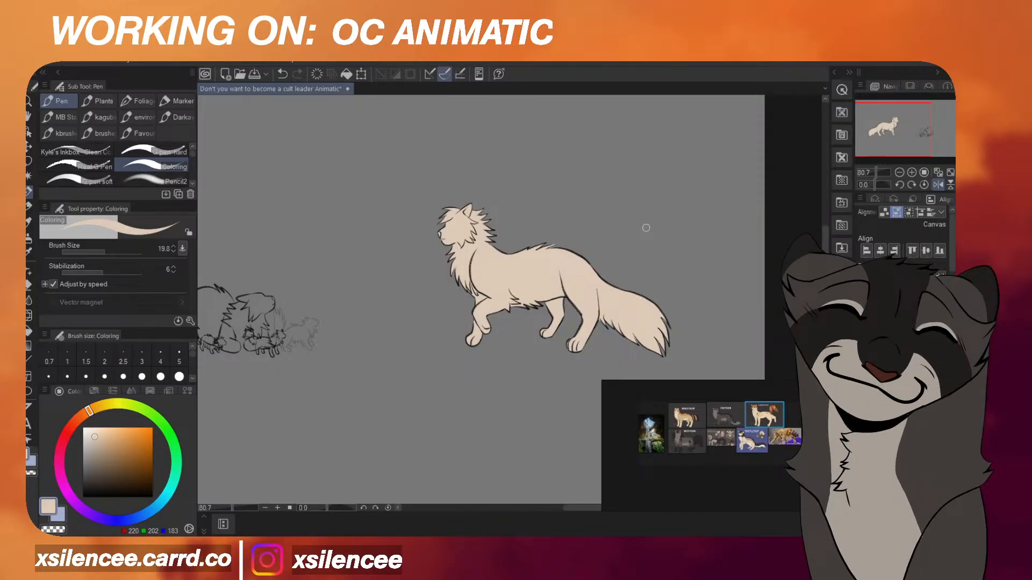
# Restore the unmirrored canvas view and sample the tan fur colour from the Beestripe reference.
pyautogui.scroll(-9, 647, 228)
pyautogui.press('h')
pyautogui.scroll(-2, 444, 257)
pyautogui.scroll(8, 426, 259)
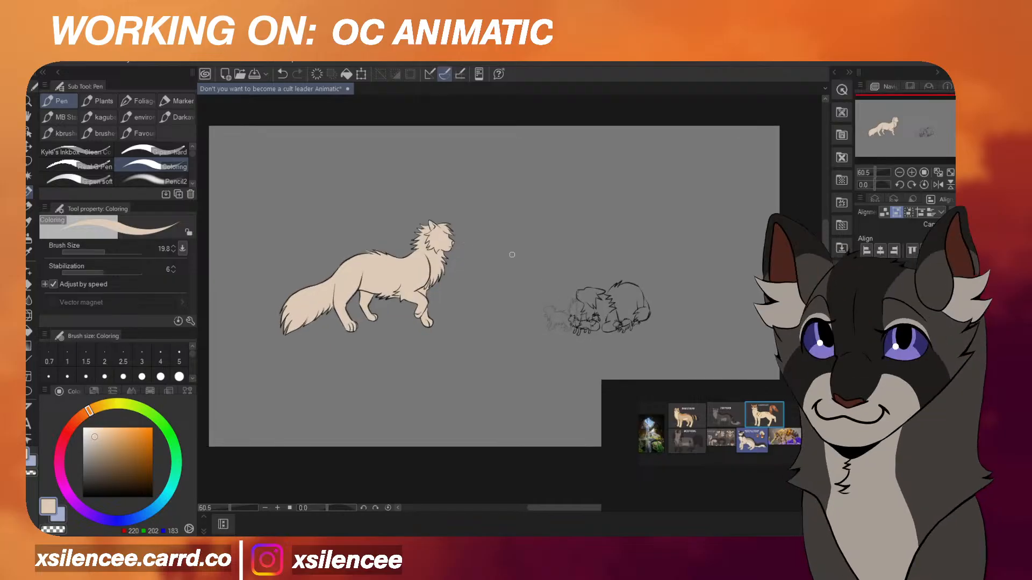
pyautogui.scroll(-4, 538, 271)
pyautogui.scroll(3, 538, 272)
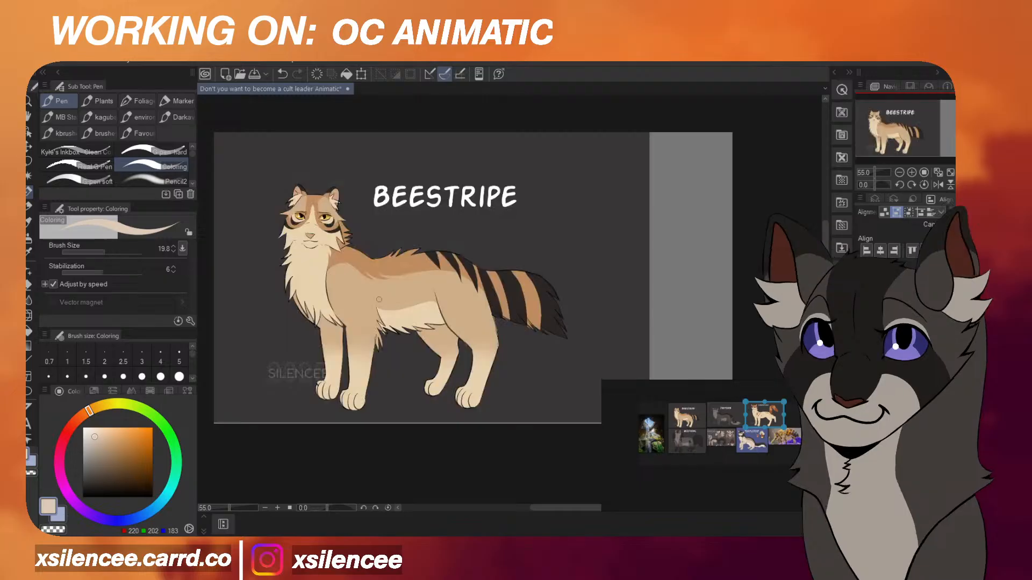
pyautogui.keyDown('alt'); pyautogui.click(347, 300); pyautogui.keyUp('alt')
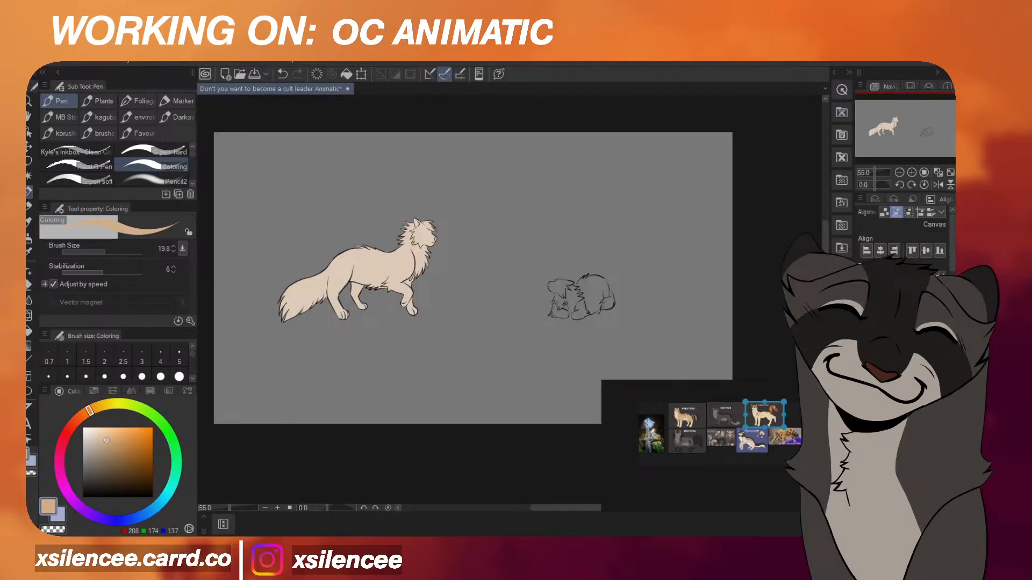
# Paint the crouching cat's head, ear and front chest fur down to the far front leg with the tan base.
pyautogui.scroll(4, 555, 295)
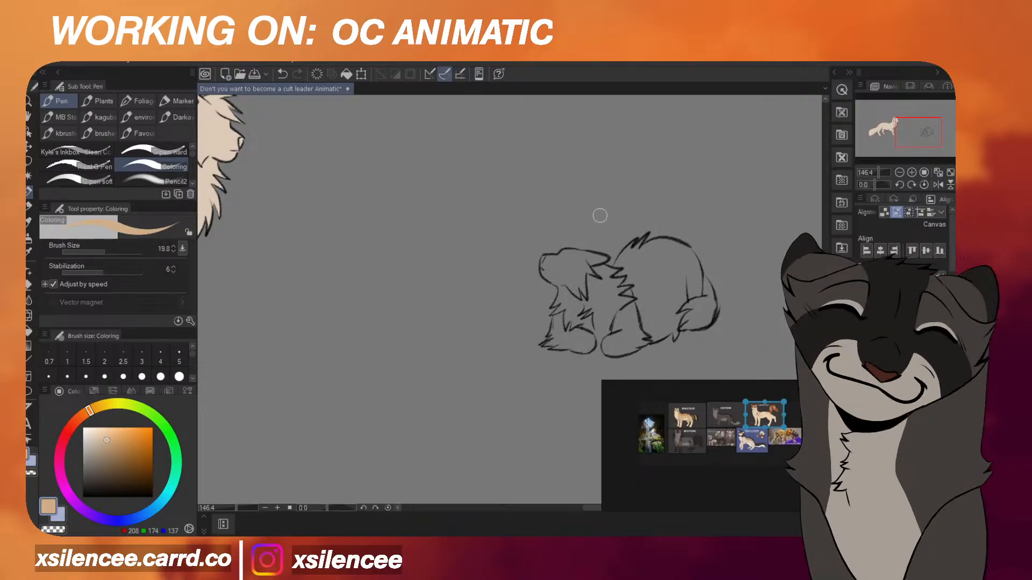
pyautogui.scroll(5, 543, 280)
pyautogui.moveTo(543, 296)
pyautogui.mouseDown()
pyautogui.moveTo(549, 259)
pyautogui.moveTo(594, 267)
pyautogui.moveTo(554, 263)
pyautogui.moveTo(593, 262)
pyautogui.moveTo(584, 259)
pyautogui.moveTo(600, 247)
pyautogui.moveTo(688, 260)
pyautogui.moveTo(554, 275)
pyautogui.moveTo(549, 300)
pyautogui.moveTo(591, 330)
pyautogui.mouseUp()
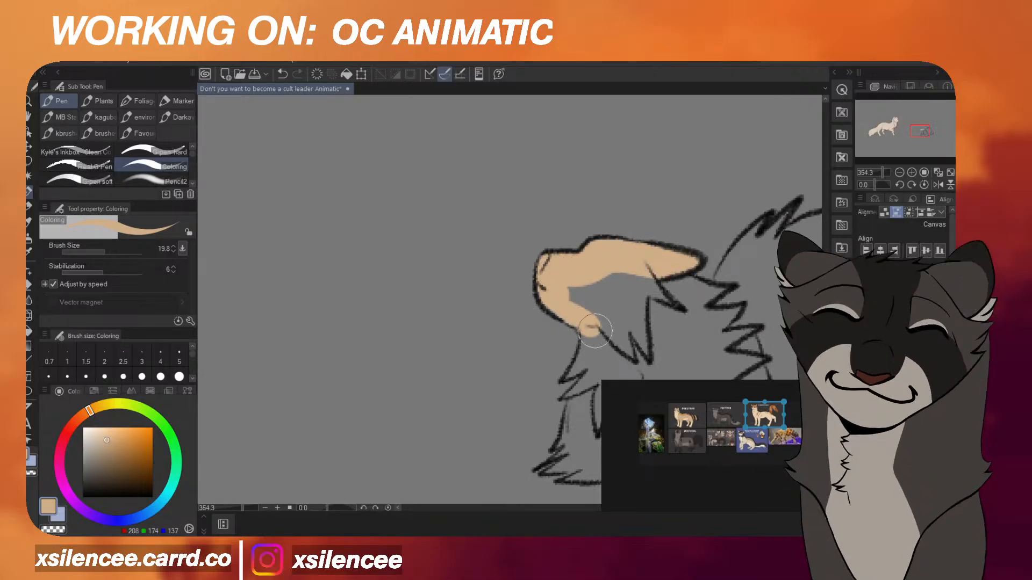
pyautogui.moveTo(567, 379)
pyautogui.mouseDown()
pyautogui.moveTo(591, 340)
pyautogui.moveTo(569, 287)
pyautogui.moveTo(596, 285)
pyautogui.mouseUp()
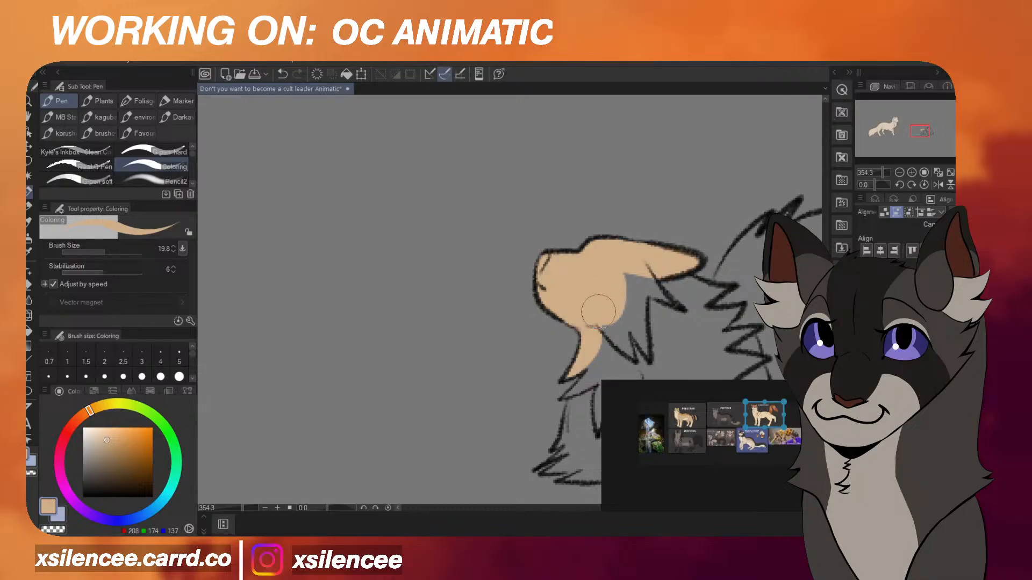
pyautogui.scroll(-2, 599, 283)
pyautogui.scroll(2, 601, 347)
pyautogui.moveTo(562, 379)
pyautogui.mouseDown()
pyautogui.moveTo(580, 328)
pyautogui.moveTo(571, 330)
pyautogui.moveTo(600, 291)
pyautogui.moveTo(586, 342)
pyautogui.moveTo(545, 398)
pyautogui.moveTo(584, 366)
pyautogui.moveTo(550, 403)
pyautogui.mouseUp()
pyautogui.scroll(-1, 577, 357)
pyautogui.scroll(1, 560, 373)
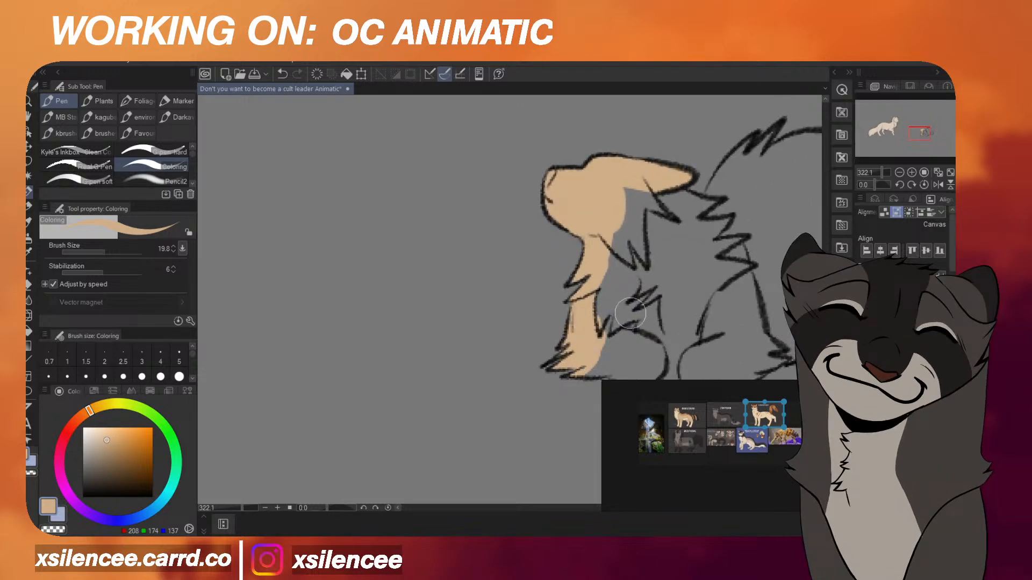
# Paint both front paws and the cheek and chest fur of the crouching cat with the tan base.
pyautogui.scroll(-2, 630, 313)
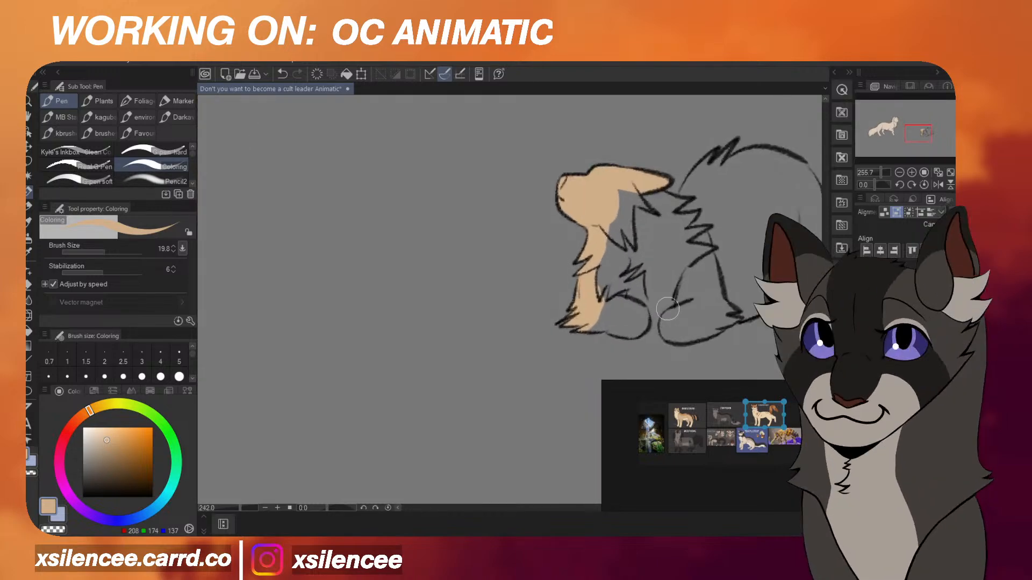
pyautogui.scroll(1, 667, 309)
pyautogui.moveTo(580, 338)
pyautogui.mouseDown()
pyautogui.moveTo(632, 342)
pyautogui.moveTo(645, 312)
pyautogui.moveTo(633, 306)
pyautogui.moveTo(620, 332)
pyautogui.moveTo(587, 302)
pyautogui.moveTo(595, 293)
pyautogui.moveTo(670, 325)
pyautogui.moveTo(646, 325)
pyautogui.moveTo(674, 327)
pyautogui.moveTo(679, 345)
pyautogui.moveTo(769, 329)
pyautogui.moveTo(693, 333)
pyautogui.moveTo(678, 317)
pyautogui.moveTo(601, 284)
pyautogui.mouseUp()
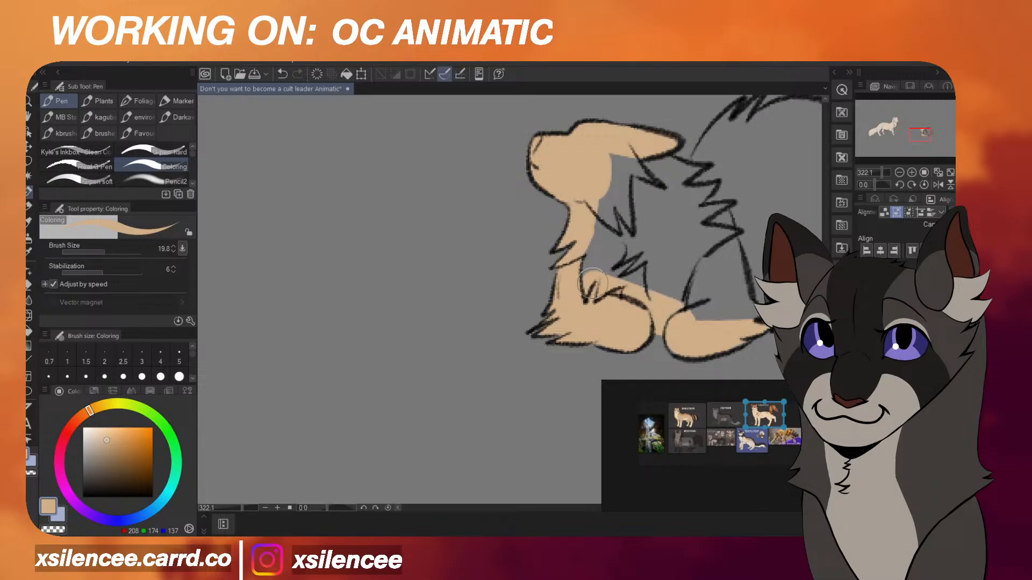
pyautogui.moveTo(601, 215)
pyautogui.mouseDown()
pyautogui.moveTo(617, 160)
pyautogui.moveTo(605, 271)
pyautogui.mouseUp()
pyautogui.scroll(-3, 585, 263)
pyautogui.scroll(3, 758, 265)
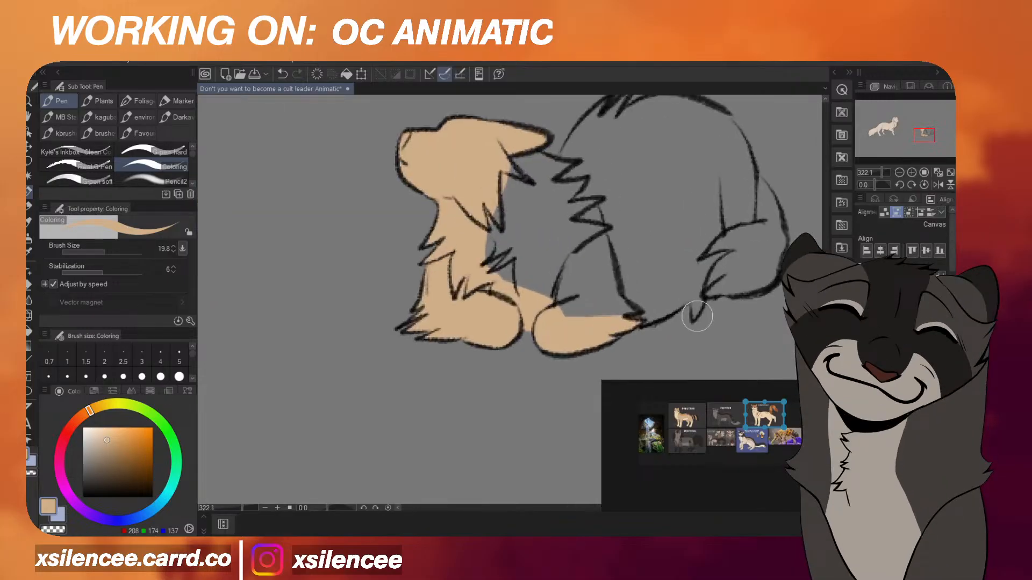
# Extend the tan border inside the crouching cat's outline along the belly, tail, rump and back to the neck.
pyautogui.moveTo(697, 316)
pyautogui.mouseDown()
pyautogui.moveTo(698, 291)
pyautogui.moveTo(641, 315)
pyautogui.moveTo(608, 312)
pyautogui.mouseUp()
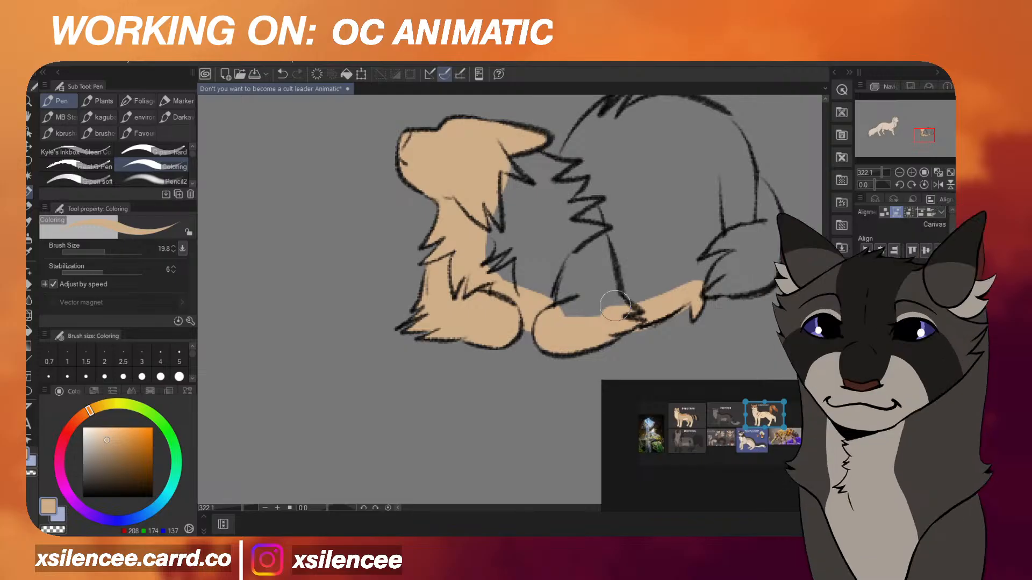
pyautogui.scroll(-3, 616, 306)
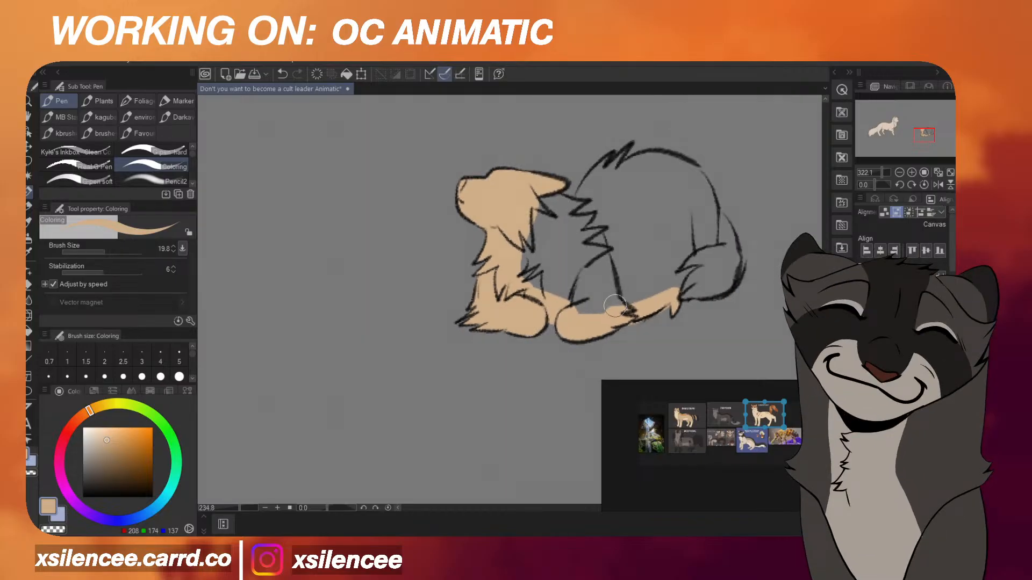
pyautogui.scroll(4, 698, 270)
pyautogui.moveTo(711, 192)
pyautogui.mouseDown()
pyautogui.moveTo(740, 265)
pyautogui.moveTo(711, 187)
pyautogui.moveTo(731, 236)
pyautogui.moveTo(725, 300)
pyautogui.moveTo(630, 316)
pyautogui.mouseUp()
pyautogui.scroll(-3, 658, 328)
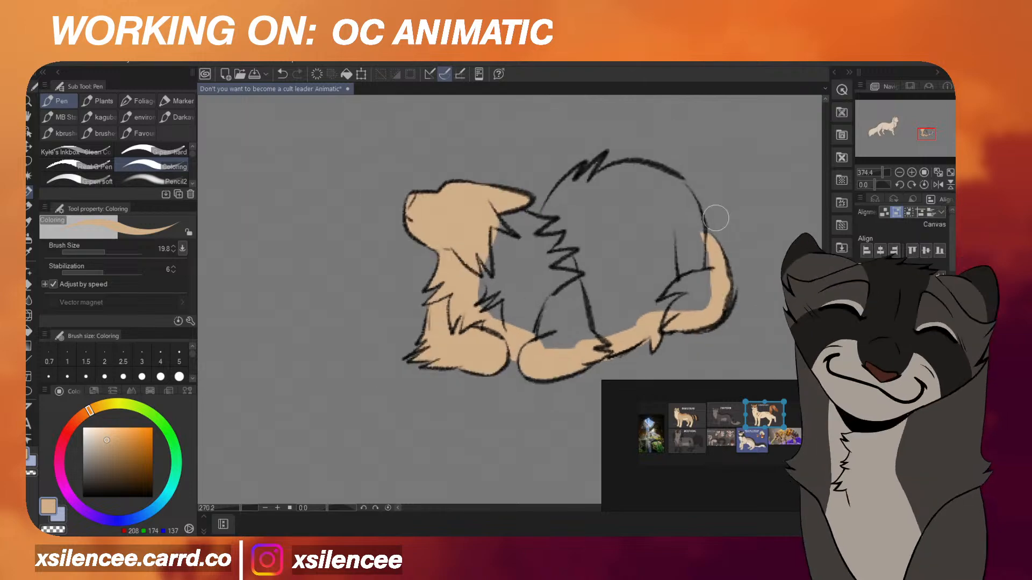
pyautogui.scroll(4, 713, 222)
pyautogui.moveTo(710, 261)
pyautogui.mouseDown()
pyautogui.moveTo(686, 203)
pyautogui.moveTo(648, 162)
pyautogui.moveTo(580, 151)
pyautogui.moveTo(543, 145)
pyautogui.moveTo(463, 207)
pyautogui.moveTo(420, 218)
pyautogui.mouseUp()
# Fill the enclosed interior of the crouching cat's body with the tan base and return to the Coloring pen.
pyautogui.click(30, 332)
pyautogui.click(412, 287)
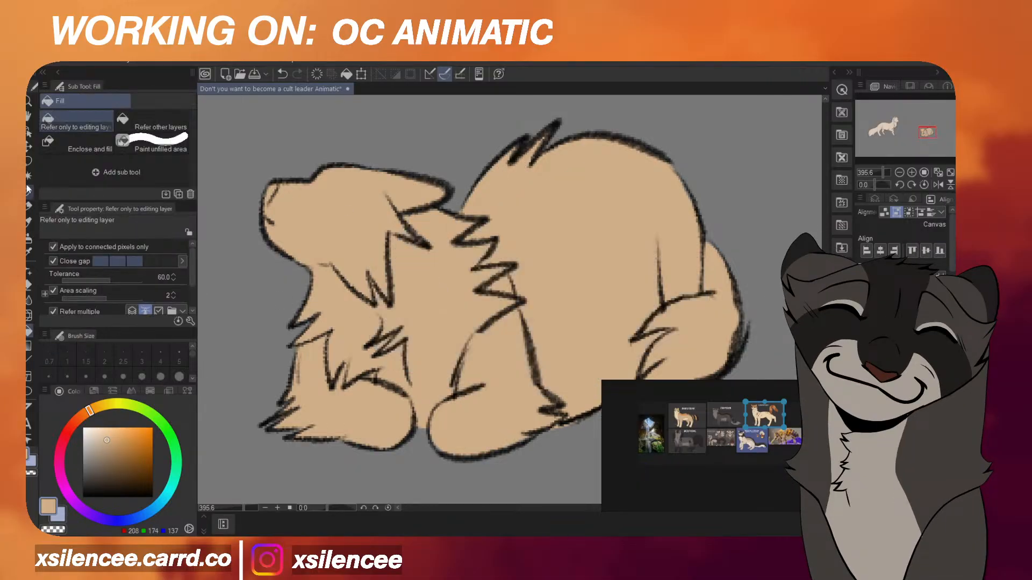
pyautogui.click(30, 193)
# Check the Tinyfern reference sheet and set the drawing colour to bright red (255, 15, 0).
pyautogui.scroll(-7, 711, 318)
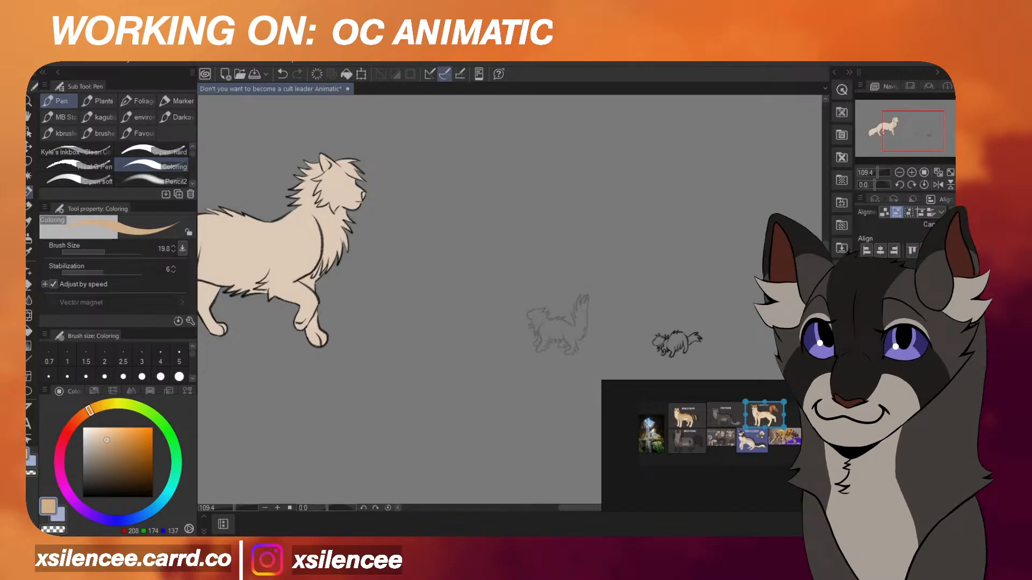
pyautogui.click(861, 340)
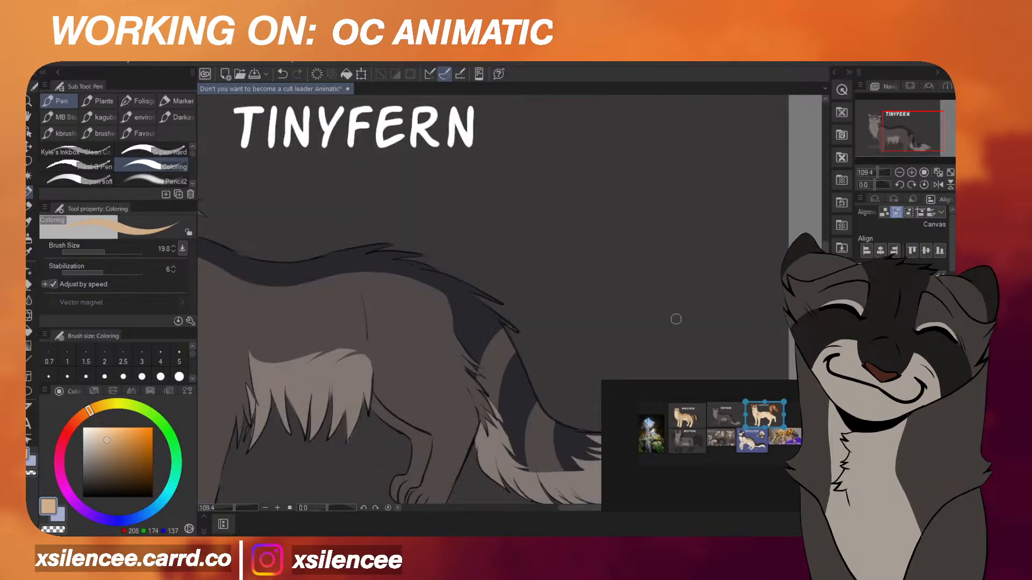
pyautogui.scroll(-4, 752, 330)
pyautogui.click(861, 339)
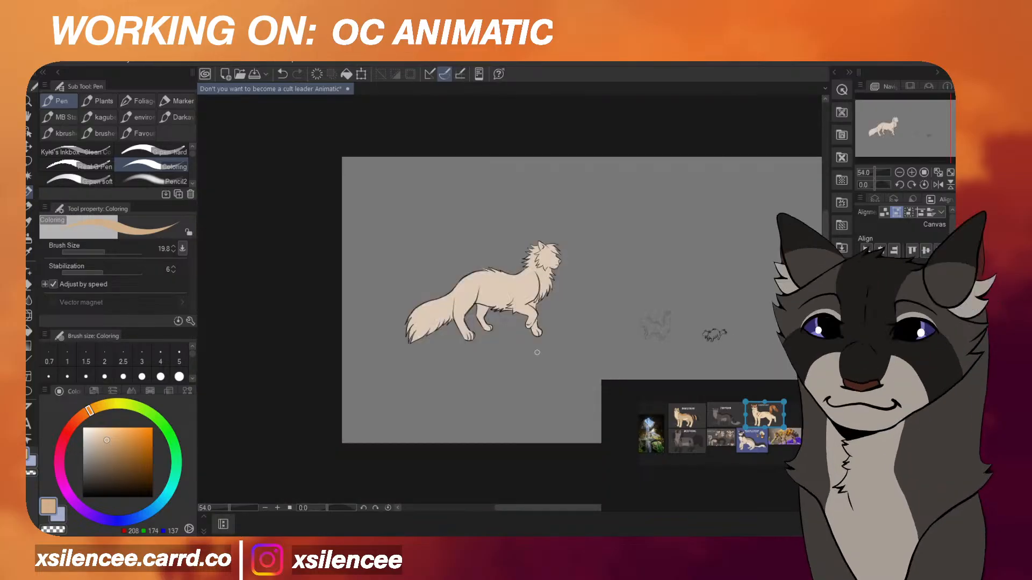
pyautogui.click(69, 431)
pyautogui.moveTo(135, 433); pyautogui.dragTo(153, 427)
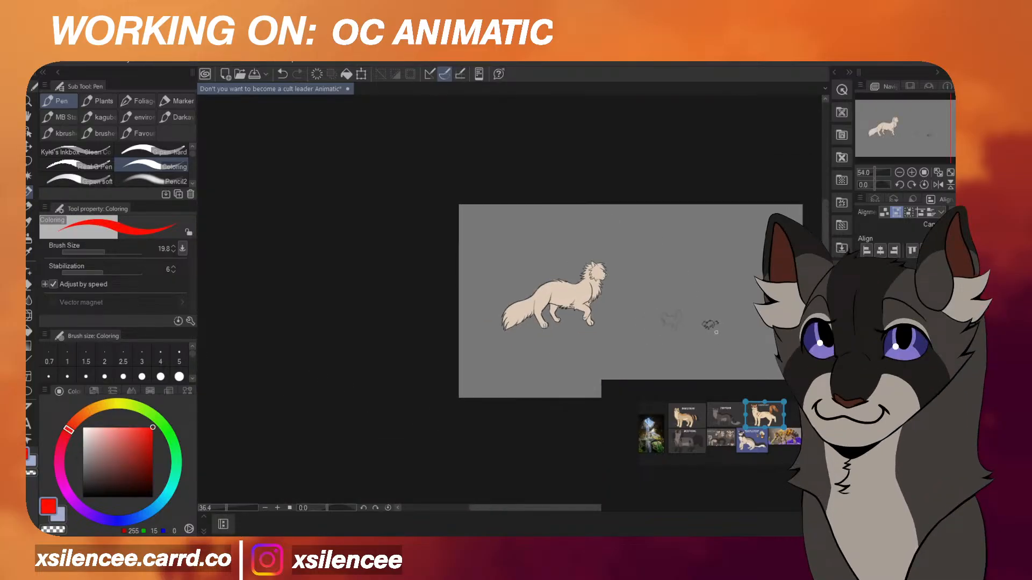
# Paint the small running cat's head, mane, back and tail with the red placeholder base.
pyautogui.scroll(8, 693, 329)
pyautogui.moveTo(629, 323)
pyautogui.mouseDown()
pyautogui.moveTo(662, 284)
pyautogui.moveTo(659, 272)
pyautogui.moveTo(661, 298)
pyautogui.moveTo(635, 319)
pyautogui.moveTo(657, 316)
pyautogui.moveTo(655, 344)
pyautogui.moveTo(661, 295)
pyautogui.mouseUp()
pyautogui.scroll(-1, 656, 255)
pyautogui.scroll(-3, 655, 255)
pyautogui.scroll(3, 665, 342)
pyautogui.moveTo(669, 337)
pyautogui.mouseDown()
pyautogui.moveTo(664, 275)
pyautogui.moveTo(681, 247)
pyautogui.moveTo(675, 272)
pyautogui.moveTo(698, 254)
pyautogui.moveTo(665, 291)
pyautogui.moveTo(728, 255)
pyautogui.moveTo(726, 231)
pyautogui.moveTo(717, 258)
pyautogui.moveTo(746, 229)
pyautogui.moveTo(715, 260)
pyautogui.moveTo(750, 248)
pyautogui.moveTo(722, 237)
pyautogui.moveTo(744, 249)
pyautogui.moveTo(756, 237)
pyautogui.moveTo(785, 278)
pyautogui.moveTo(760, 260)
pyautogui.moveTo(740, 277)
pyautogui.moveTo(785, 249)
pyautogui.moveTo(735, 266)
pyautogui.mouseUp()
pyautogui.scroll(-2, 696, 244)
pyautogui.scroll(2, 758, 251)
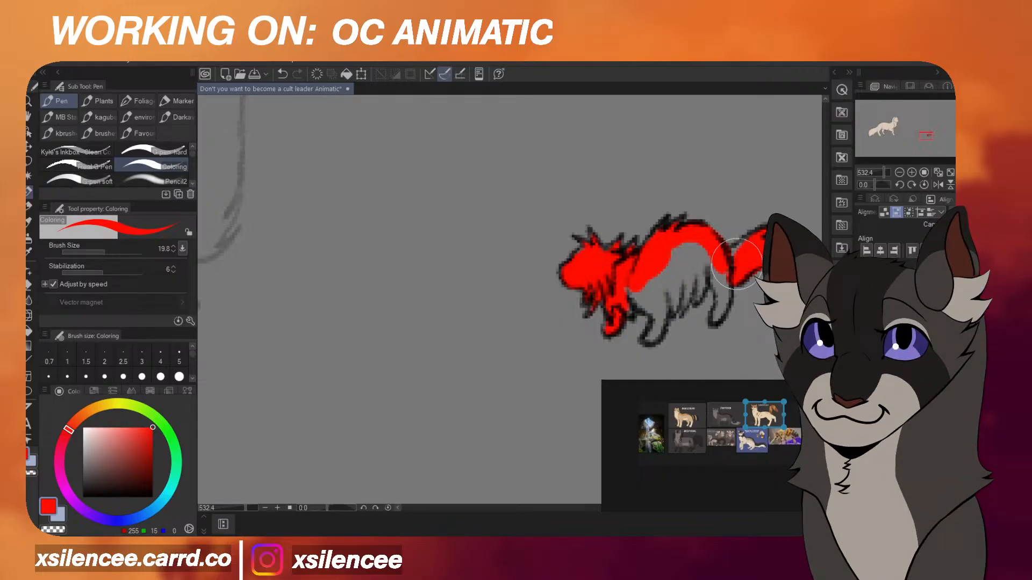
# Complete the small running cat's red base by painting its legs, belly and remaining body interior.
pyautogui.moveTo(725, 321)
pyautogui.mouseDown()
pyautogui.moveTo(724, 269)
pyautogui.moveTo(725, 295)
pyautogui.moveTo(698, 246)
pyautogui.moveTo(701, 298)
pyautogui.moveTo(700, 253)
pyautogui.moveTo(680, 315)
pyautogui.moveTo(683, 250)
pyautogui.moveTo(670, 303)
pyautogui.moveTo(668, 254)
pyautogui.moveTo(660, 311)
pyautogui.moveTo(637, 271)
pyautogui.moveTo(652, 306)
pyautogui.moveTo(641, 292)
pyautogui.moveTo(628, 308)
pyautogui.moveTo(640, 308)
pyautogui.moveTo(645, 276)
pyautogui.mouseUp()
pyautogui.scroll(-5, 694, 277)
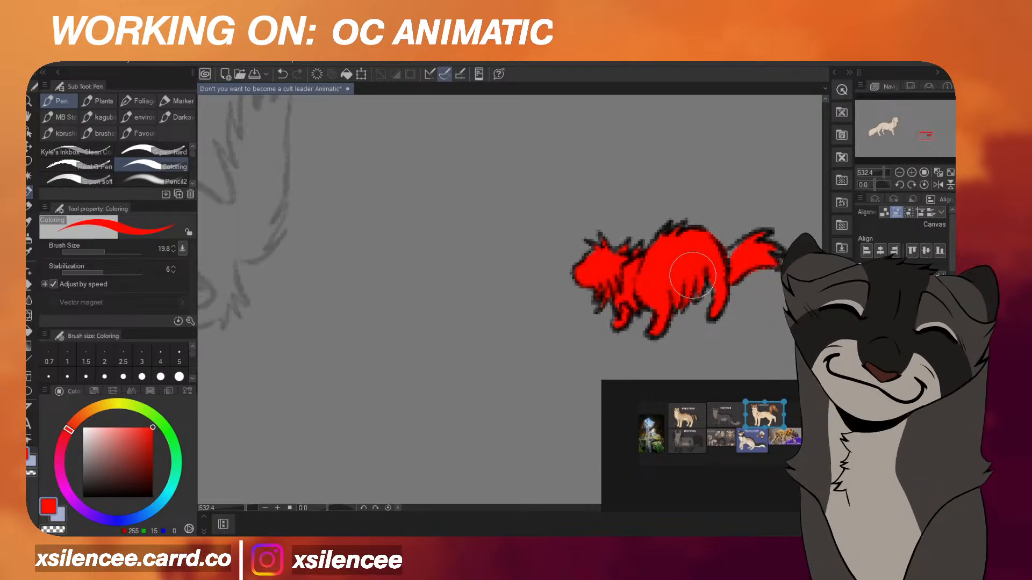
pyautogui.scroll(5, 720, 273)
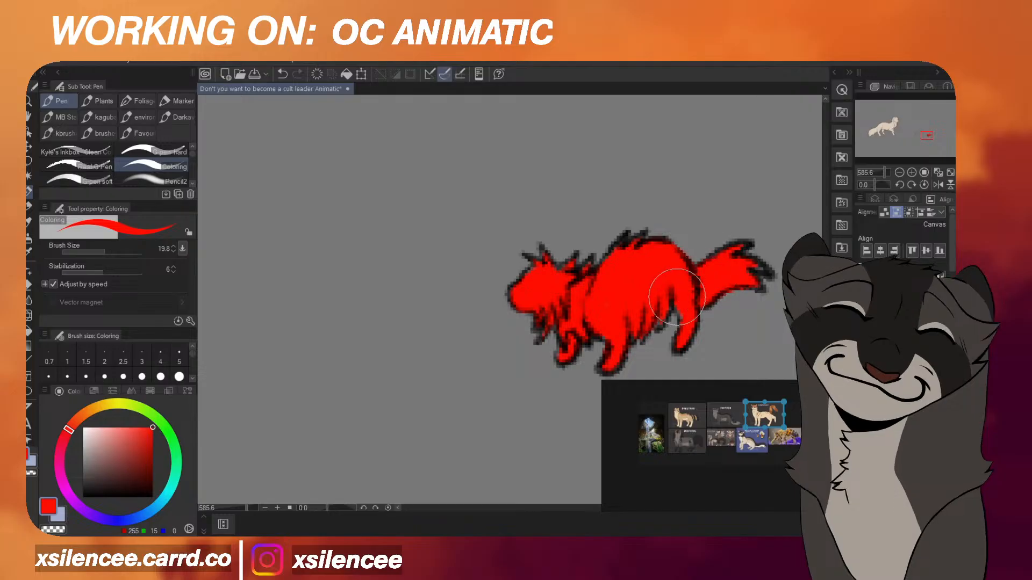
pyautogui.scroll(-5, 642, 254)
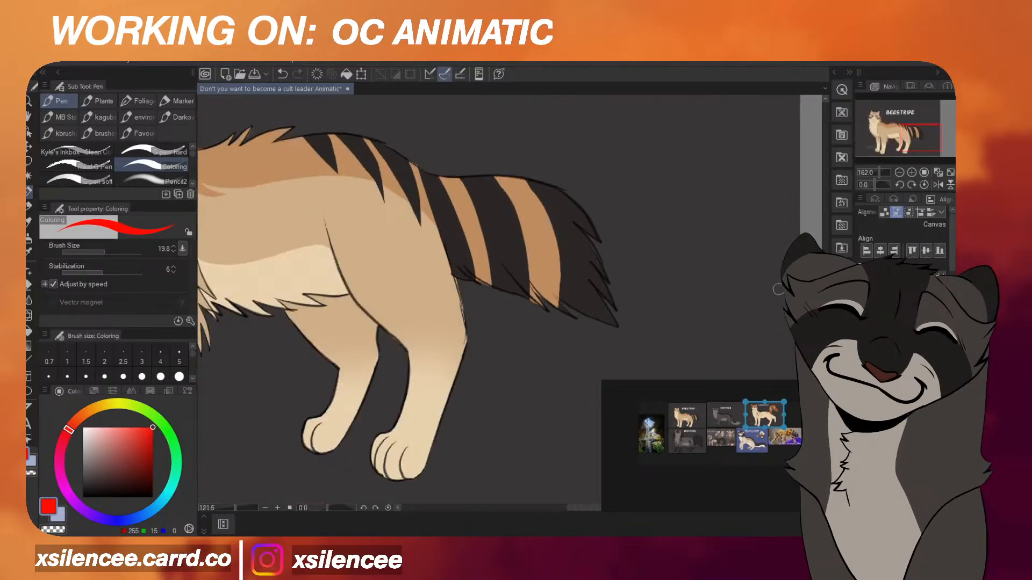
# Sample the dark grey-brown fur from the Tinyfern reference and recolour the small running cat's base using the G-pen hard.
pyautogui.keyDown('alt'); pyautogui.click(541, 301); pyautogui.keyUp('alt')
pyautogui.click(143, 154)
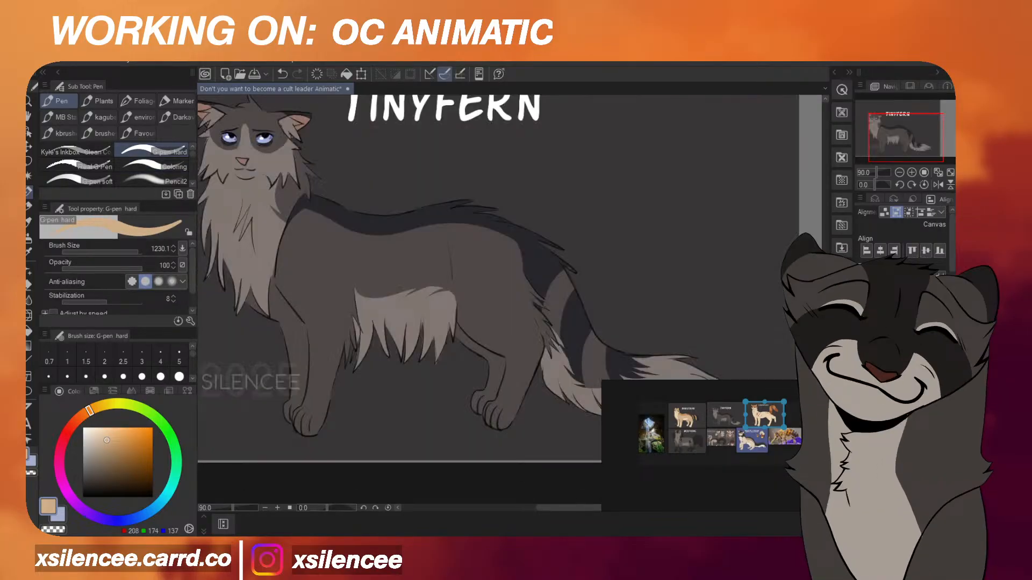
pyautogui.keyDown('alt'); pyautogui.click(345, 269); pyautogui.keyUp('alt')
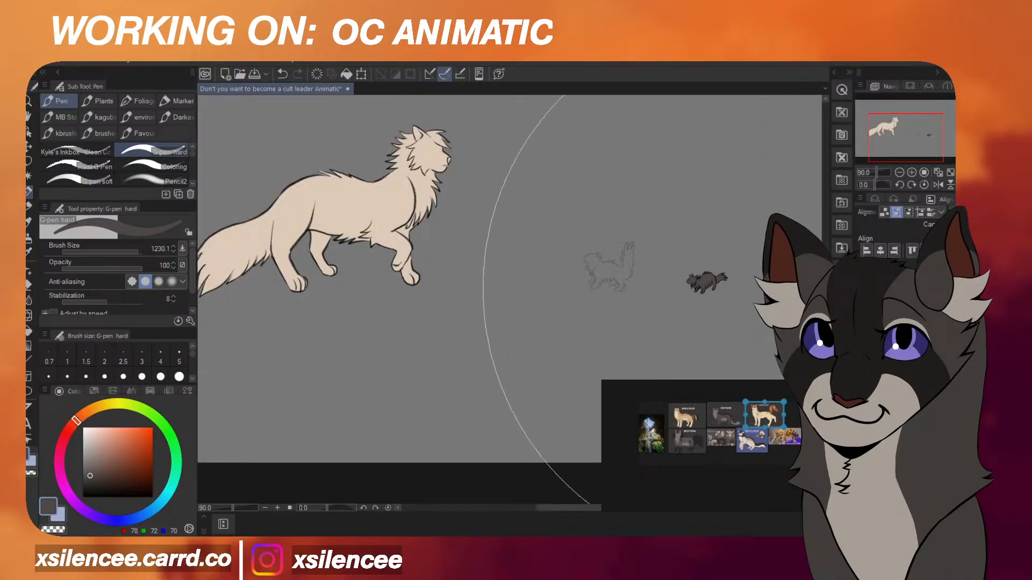
pyautogui.scroll(2, 735, 297)
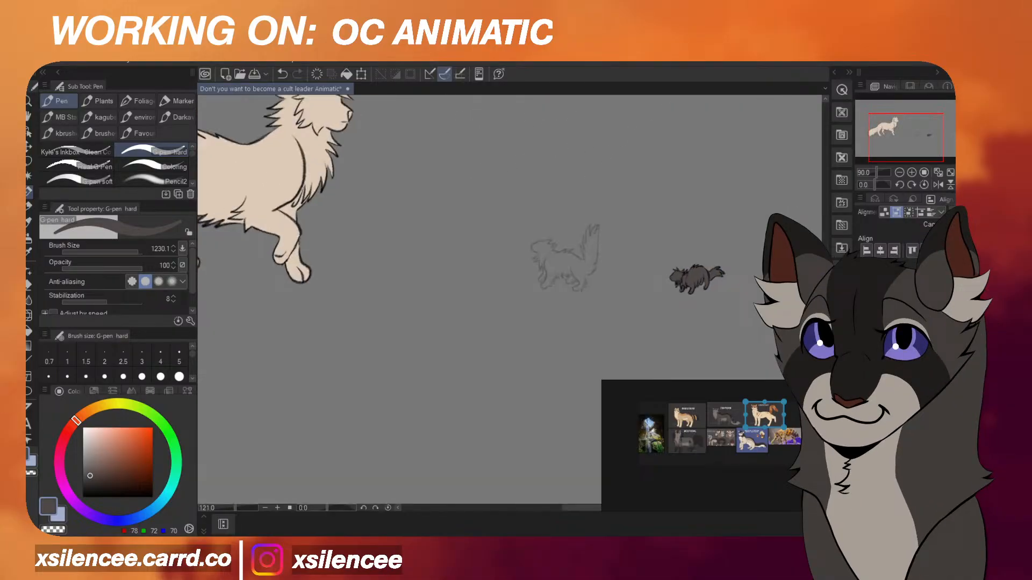
# Return to the Coloring pen and reduce its brush size to 14.6.
pyautogui.click(29, 207)
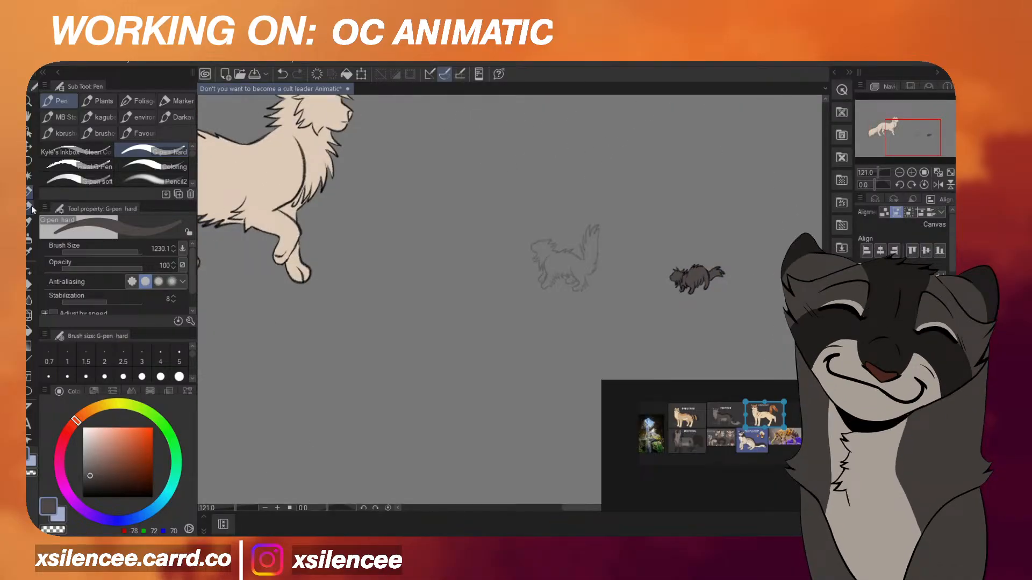
pyautogui.scroll(8, 696, 280)
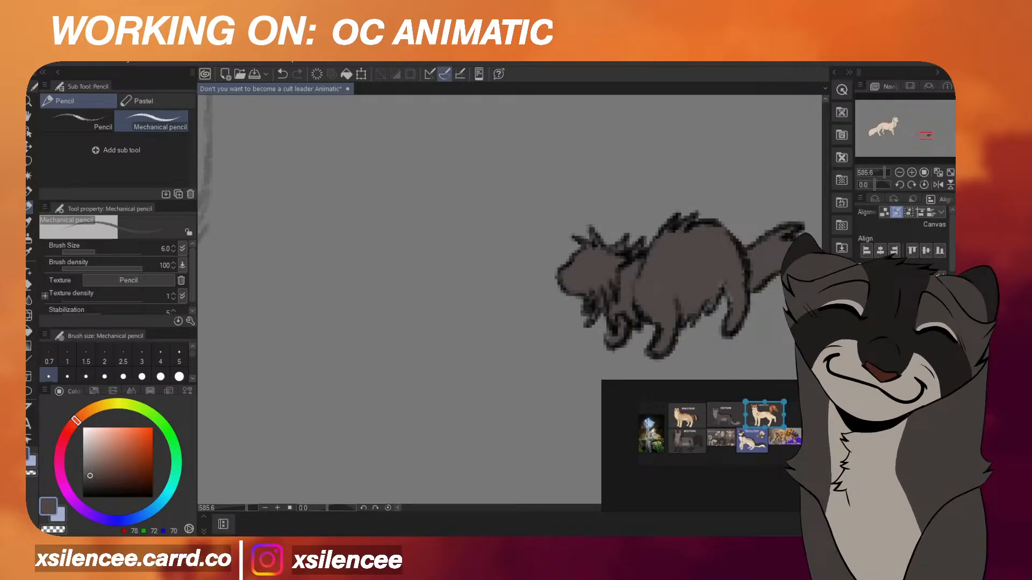
pyautogui.press('p')
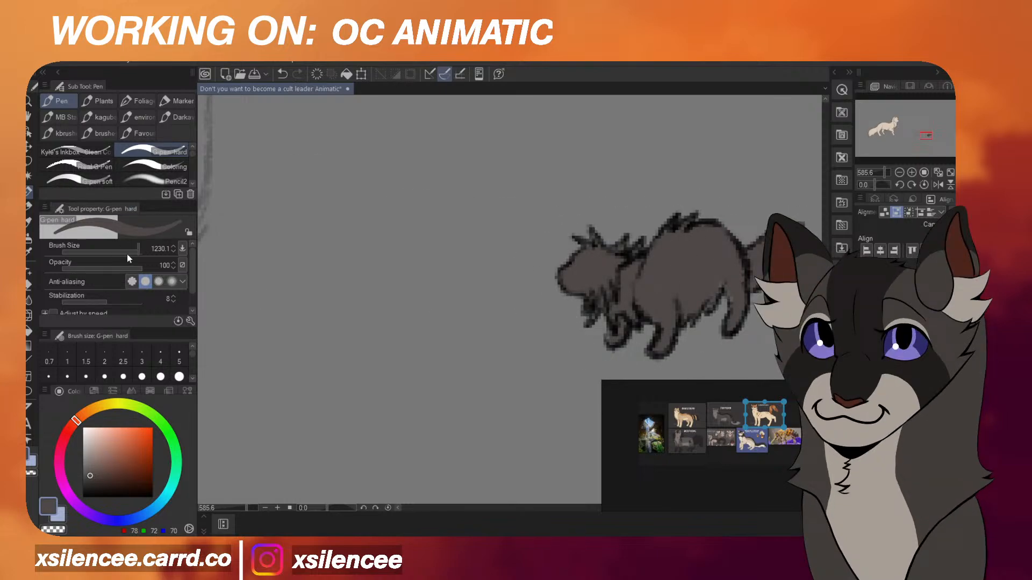
pyautogui.moveTo(127, 253); pyautogui.dragTo(133, 252)
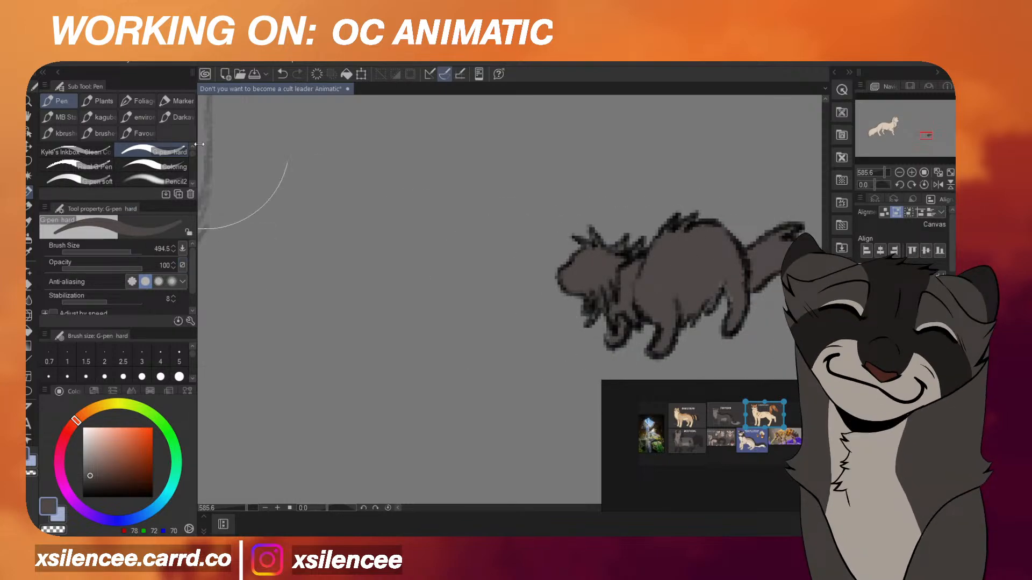
pyautogui.click(153, 167)
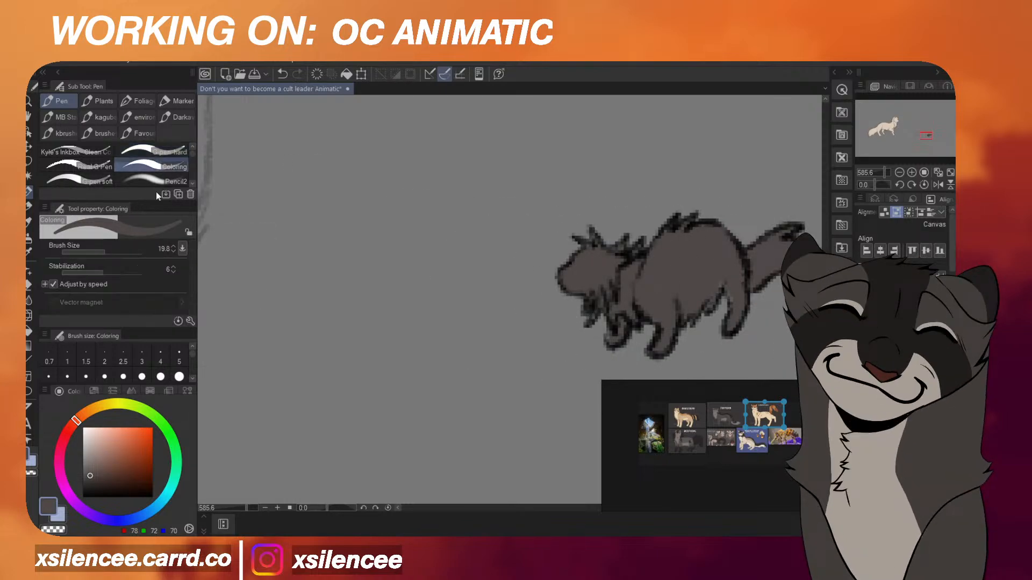
pyautogui.click(102, 252)
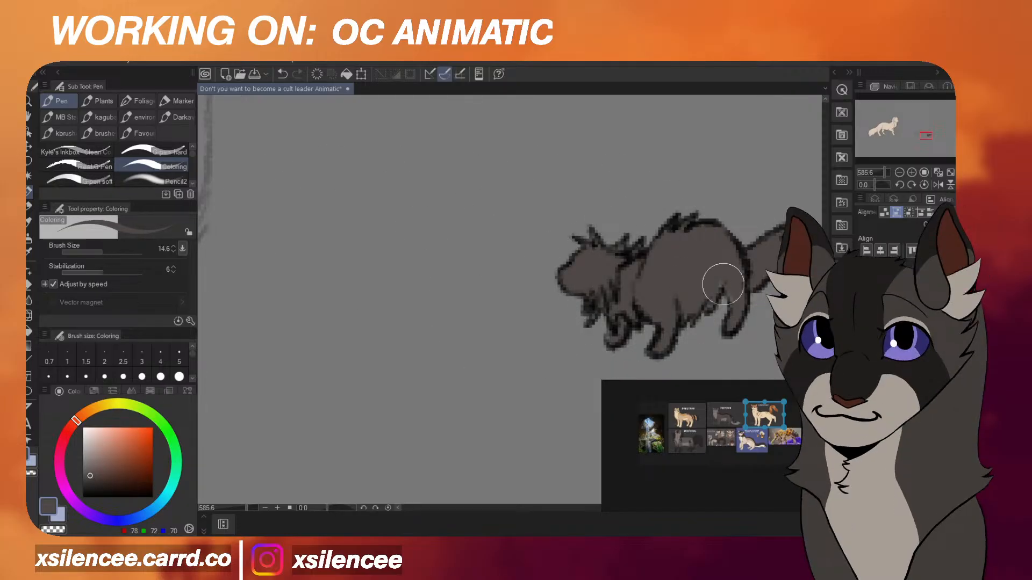
# Show the line art of the cat with the raised tail at full strength and save the animatic file.
pyautogui.scroll(-5, 709, 305)
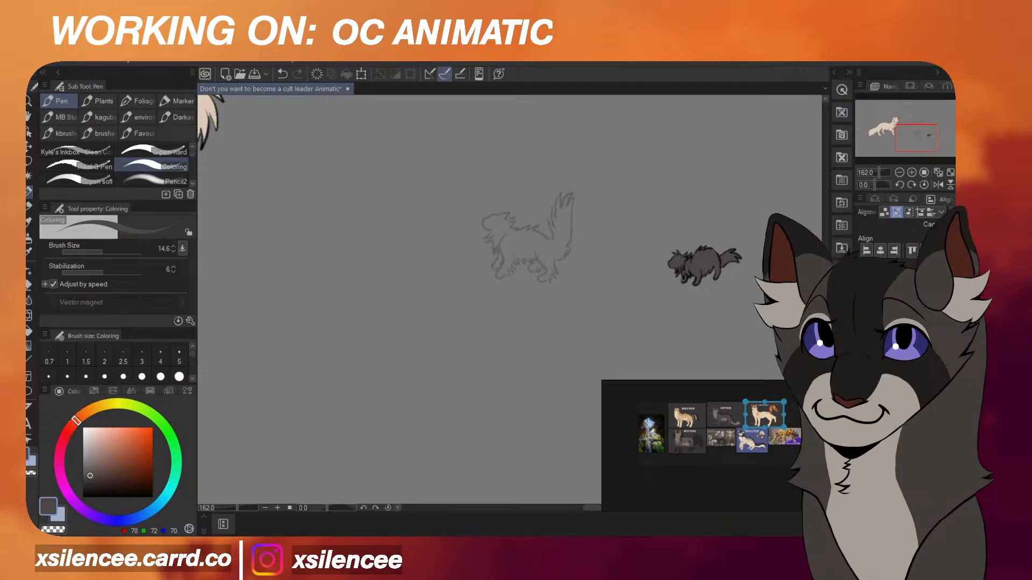
pyautogui.press('Right')
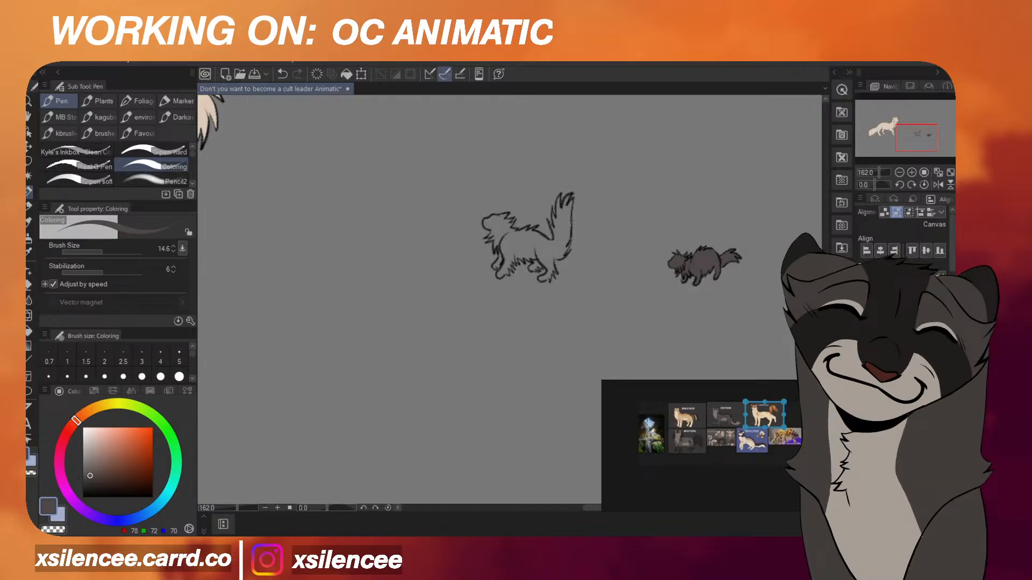
pyautogui.hotkey('ctrl', 's')
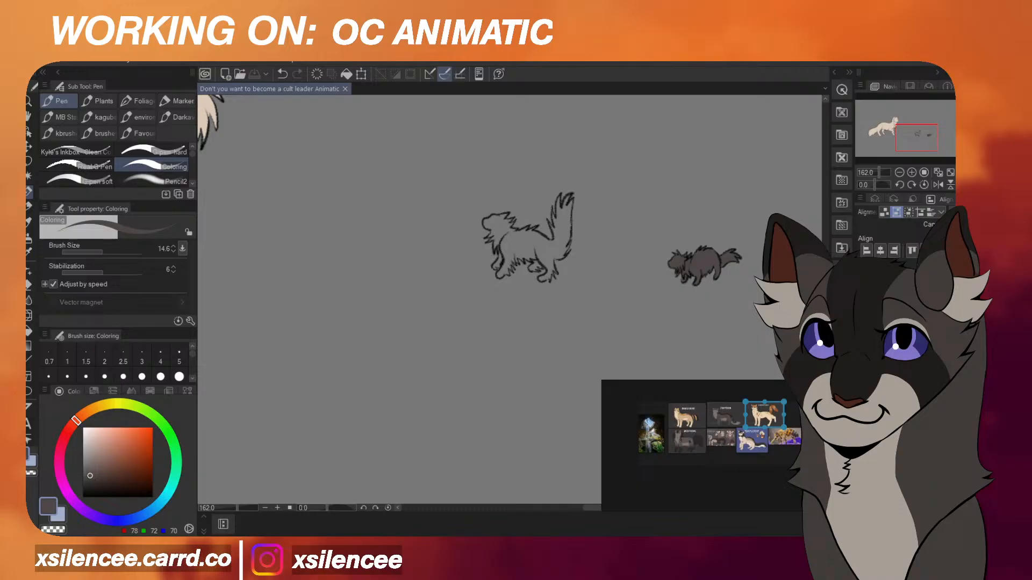
# Paint the head, chest and front legs of the small raised-tail cat in dark grey-brown with the Coloring pen.
pyautogui.scroll(3, 473, 193)
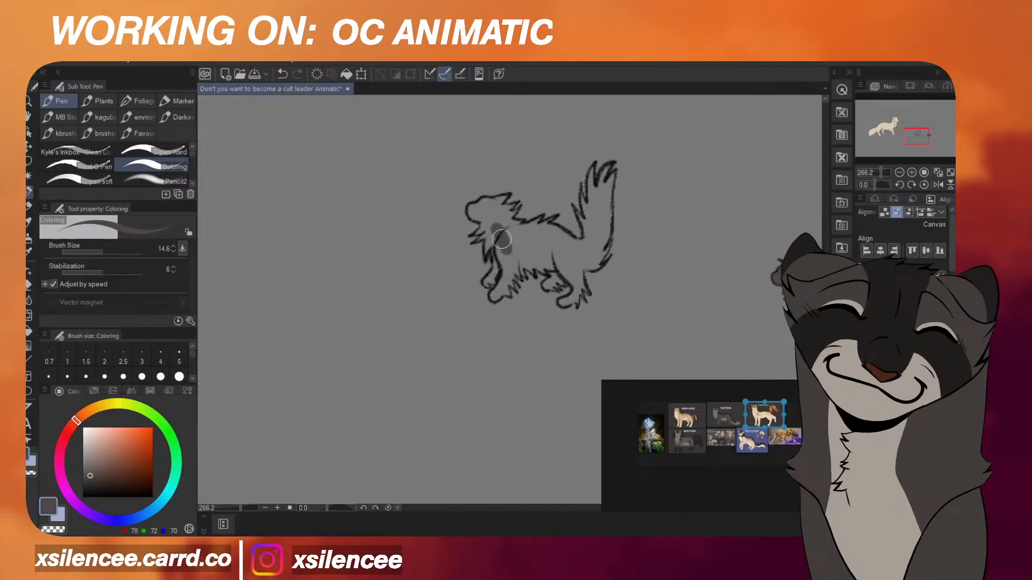
pyautogui.scroll(3, 473, 193)
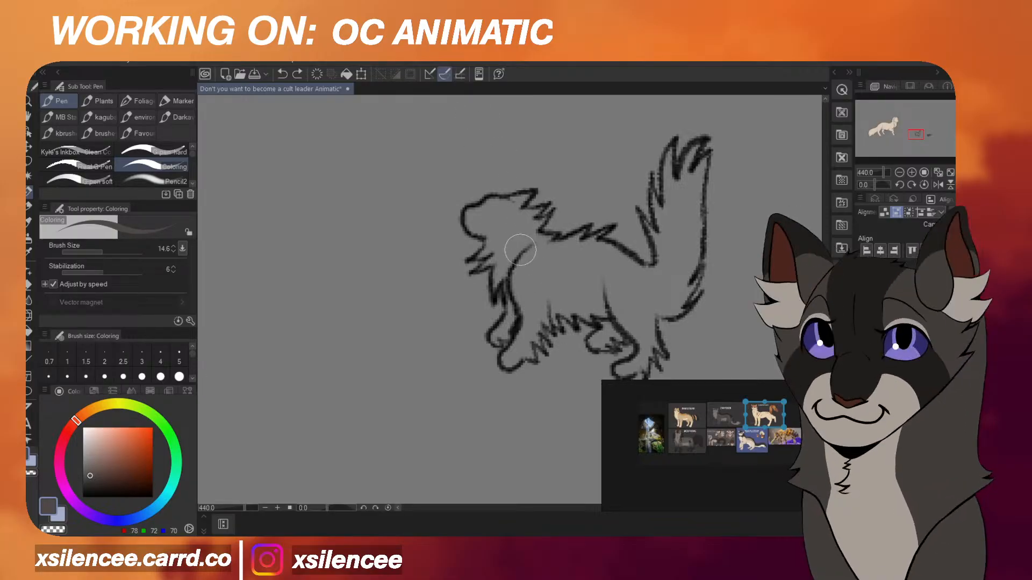
pyautogui.scroll(2, 463, 211)
pyautogui.moveTo(470, 233)
pyautogui.mouseDown()
pyautogui.moveTo(508, 242)
pyautogui.moveTo(500, 233)
pyautogui.mouseUp()
pyautogui.moveTo(476, 292)
pyautogui.mouseDown()
pyautogui.moveTo(516, 248)
pyautogui.moveTo(507, 229)
pyautogui.moveTo(480, 219)
pyautogui.moveTo(552, 184)
pyautogui.moveTo(519, 206)
pyautogui.moveTo(570, 202)
pyautogui.moveTo(520, 221)
pyautogui.moveTo(536, 187)
pyautogui.moveTo(515, 209)
pyautogui.moveTo(575, 217)
pyautogui.moveTo(538, 241)
pyautogui.moveTo(547, 210)
pyautogui.moveTo(492, 196)
pyautogui.moveTo(578, 240)
pyautogui.moveTo(564, 217)
pyautogui.moveTo(529, 255)
pyautogui.moveTo(504, 319)
pyautogui.moveTo(522, 269)
pyautogui.moveTo(534, 346)
pyautogui.moveTo(510, 374)
pyautogui.moveTo(538, 338)
pyautogui.moveTo(534, 252)
pyautogui.moveTo(558, 252)
pyautogui.moveTo(550, 327)
pyautogui.moveTo(535, 336)
pyautogui.moveTo(557, 313)
pyautogui.moveTo(561, 342)
pyautogui.moveTo(549, 293)
pyautogui.moveTo(570, 328)
pyautogui.moveTo(555, 274)
pyautogui.moveTo(576, 314)
pyautogui.moveTo(560, 268)
pyautogui.moveTo(575, 299)
pyautogui.mouseUp()
pyautogui.scroll(-2, 543, 220)
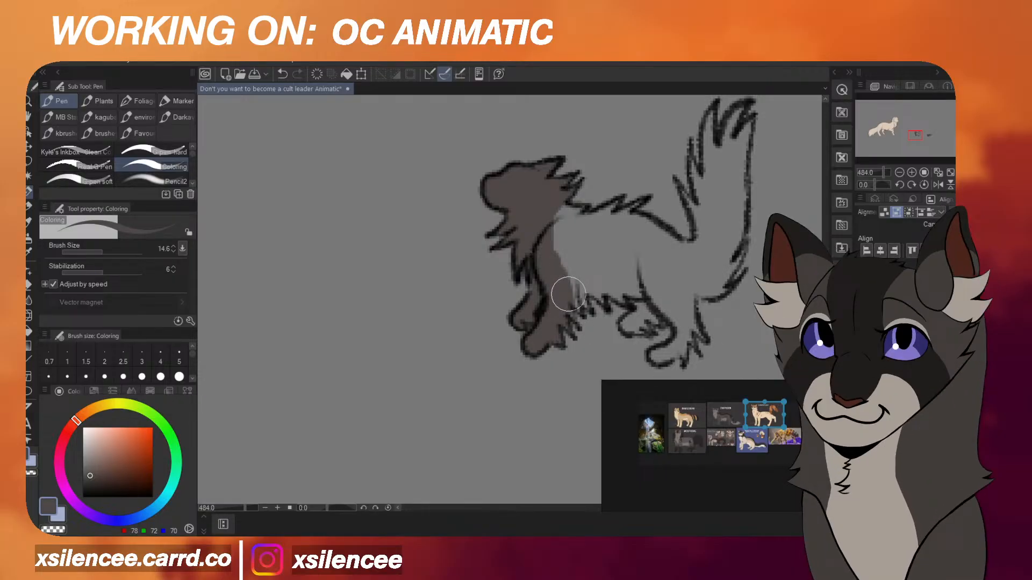
pyautogui.scroll(1, 572, 291)
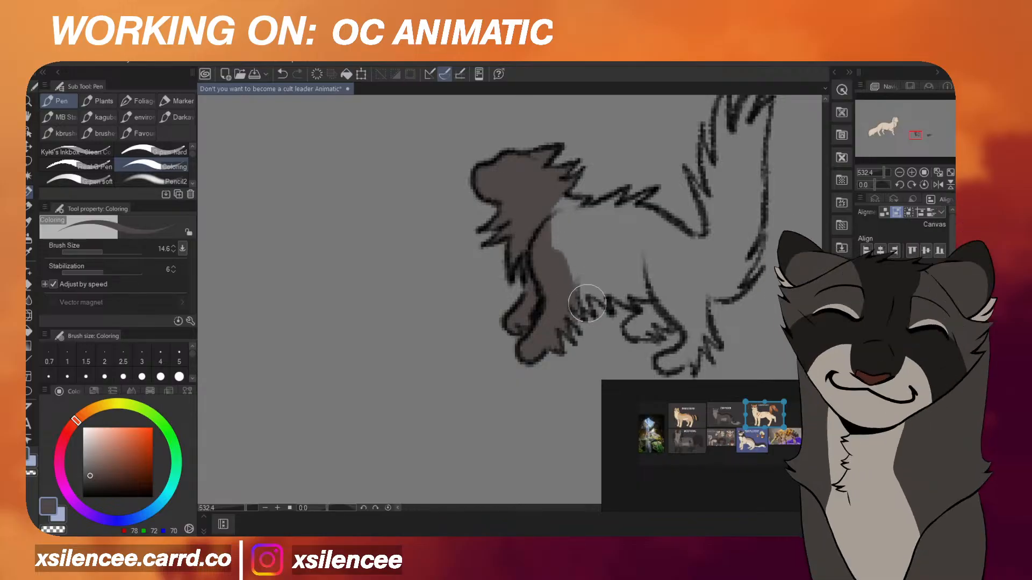
pyautogui.moveTo(586, 303); pyautogui.dragTo(547, 216)
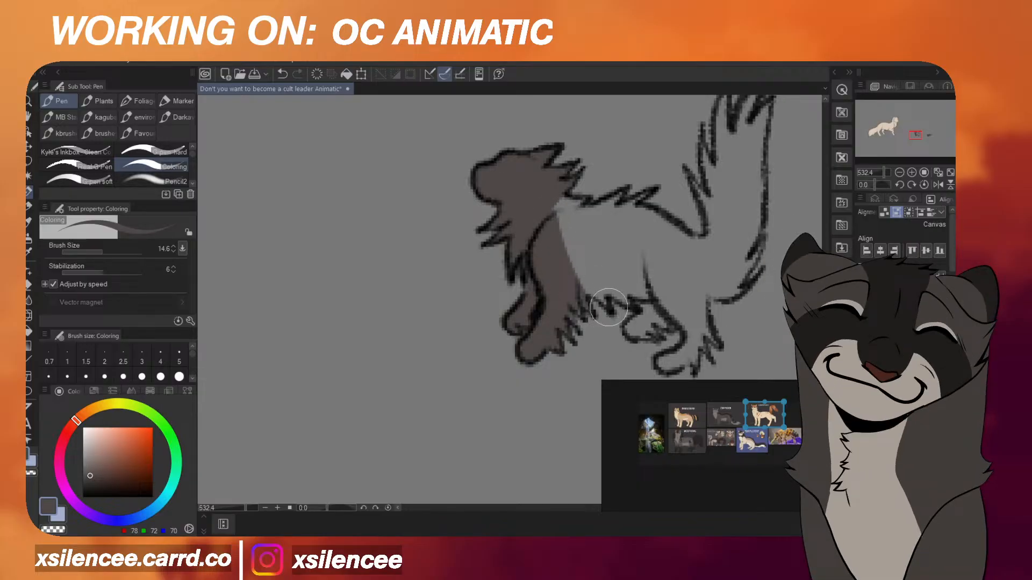
# Extend the raised-tail cat's dark grey-brown base along its belly, far hind leg and back.
pyautogui.moveTo(609, 306)
pyautogui.mouseDown()
pyautogui.moveTo(572, 265)
pyautogui.moveTo(636, 309)
pyautogui.moveTo(590, 275)
pyautogui.mouseUp()
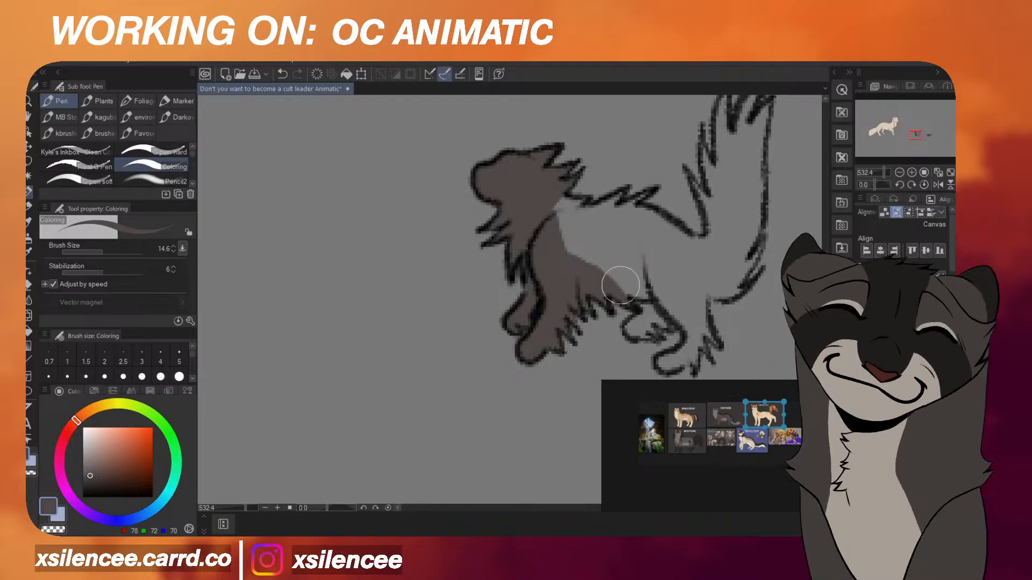
pyautogui.moveTo(618, 276)
pyautogui.mouseDown()
pyautogui.moveTo(645, 288)
pyautogui.moveTo(635, 325)
pyautogui.mouseUp()
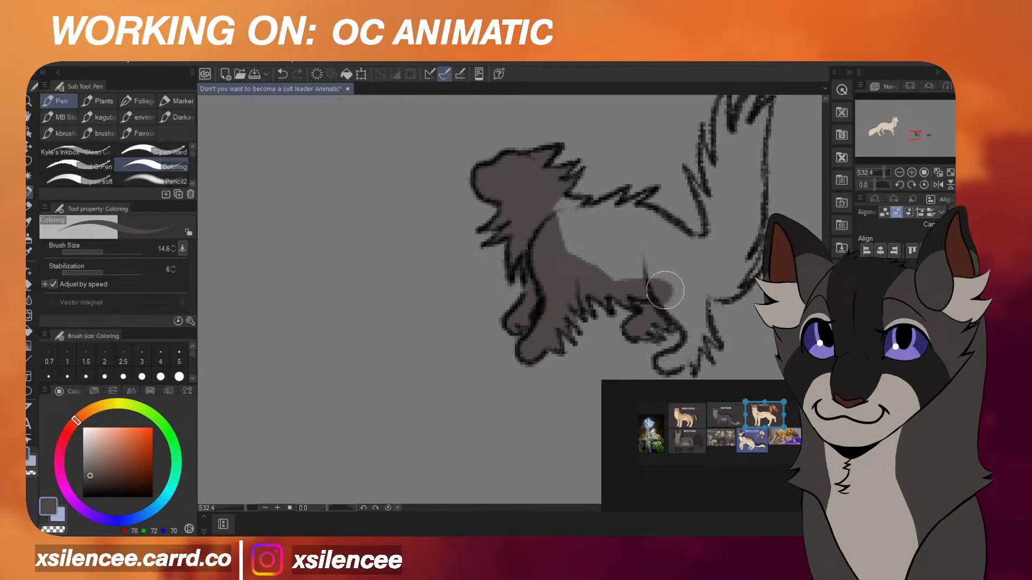
pyautogui.moveTo(665, 290)
pyautogui.mouseDown()
pyautogui.moveTo(607, 276)
pyautogui.moveTo(555, 221)
pyautogui.mouseUp()
pyautogui.moveTo(621, 196); pyautogui.dragTo(552, 206)
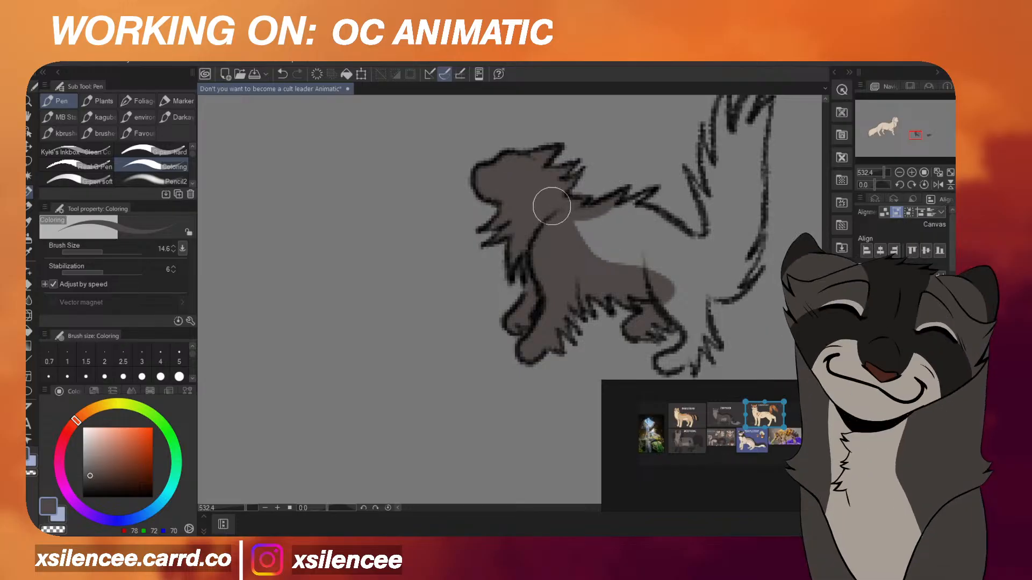
pyautogui.moveTo(653, 189)
pyautogui.mouseDown()
pyautogui.moveTo(571, 219)
pyautogui.moveTo(639, 218)
pyautogui.moveTo(630, 211)
pyautogui.moveTo(691, 253)
pyautogui.mouseUp()
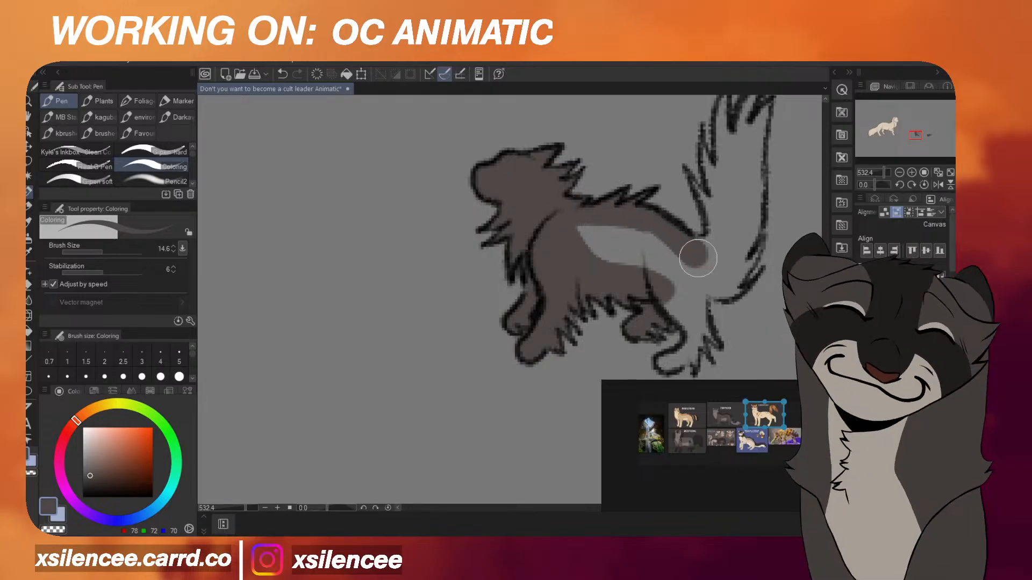
# Fill the raised tail from its tip down to the rump with the same dark grey-brown.
pyautogui.moveTo(692, 177)
pyautogui.mouseDown()
pyautogui.moveTo(713, 221)
pyautogui.moveTo(712, 252)
pyautogui.moveTo(699, 194)
pyautogui.moveTo(709, 172)
pyautogui.moveTo(711, 199)
pyautogui.mouseUp()
pyautogui.scroll(-5, 718, 274)
pyautogui.scroll(5, 722, 154)
pyautogui.moveTo(721, 161); pyautogui.dragTo(712, 266)
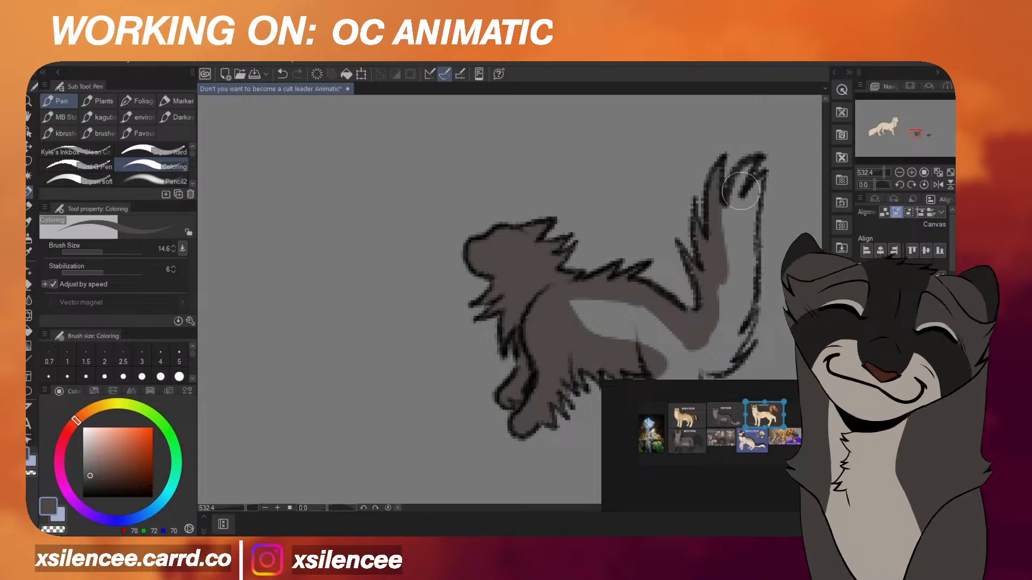
pyautogui.moveTo(755, 162)
pyautogui.mouseDown()
pyautogui.moveTo(740, 183)
pyautogui.moveTo(728, 272)
pyautogui.moveTo(760, 175)
pyautogui.moveTo(750, 209)
pyautogui.moveTo(762, 220)
pyautogui.moveTo(756, 178)
pyautogui.moveTo(747, 291)
pyautogui.mouseUp()
pyautogui.scroll(-2, 744, 209)
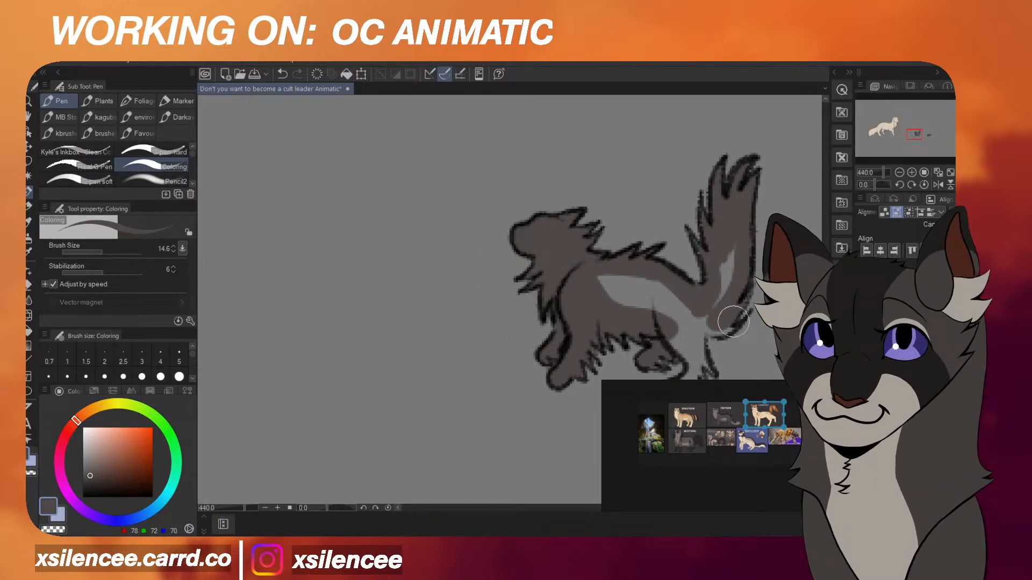
pyautogui.moveTo(720, 330); pyautogui.dragTo(733, 246)
# Complete the raised-tail cat's base by painting the remaining flank, haunch and near hind leg.
pyautogui.moveTo(705, 301)
pyautogui.mouseDown()
pyautogui.moveTo(597, 281)
pyautogui.moveTo(660, 319)
pyautogui.mouseUp()
pyautogui.scroll(2, 660, 318)
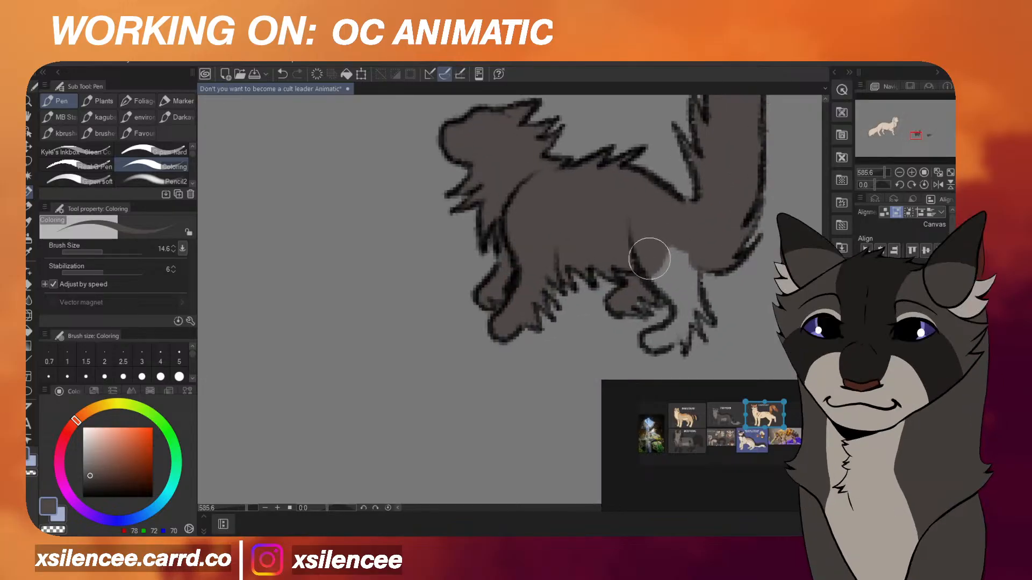
pyautogui.moveTo(681, 275)
pyautogui.mouseDown()
pyautogui.moveTo(647, 339)
pyautogui.moveTo(674, 333)
pyautogui.moveTo(686, 295)
pyautogui.mouseUp()
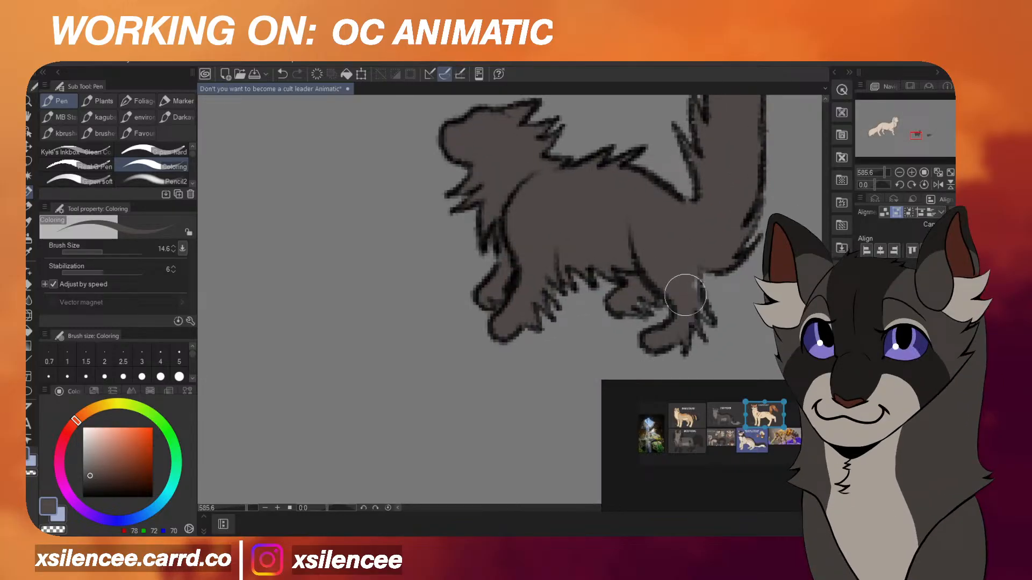
pyautogui.scroll(-5, 696, 350)
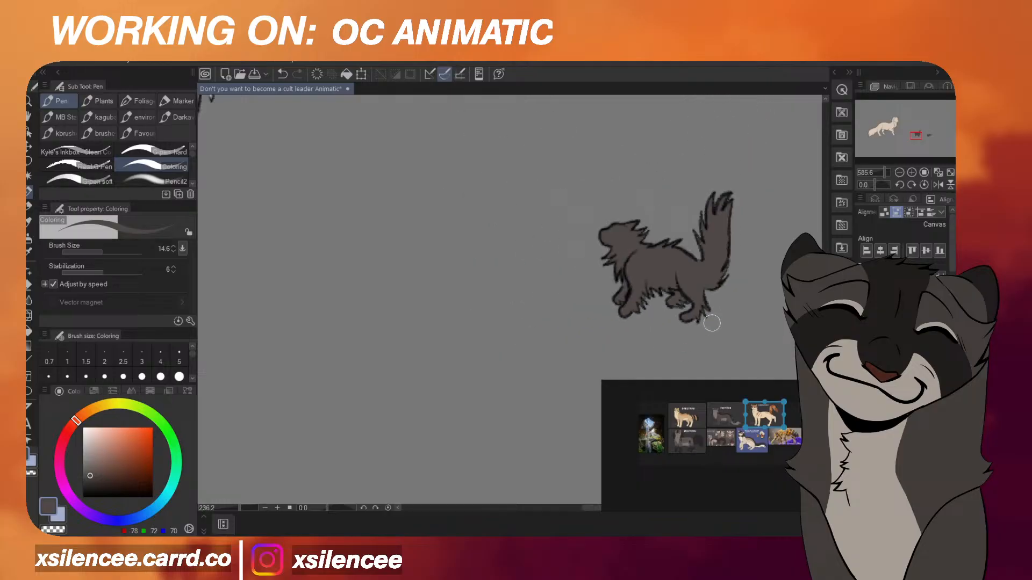
# Sample the cream fur colour from the Slenderflake reference sheet and hide the sheet again.
pyautogui.scroll(-6, 722, 247)
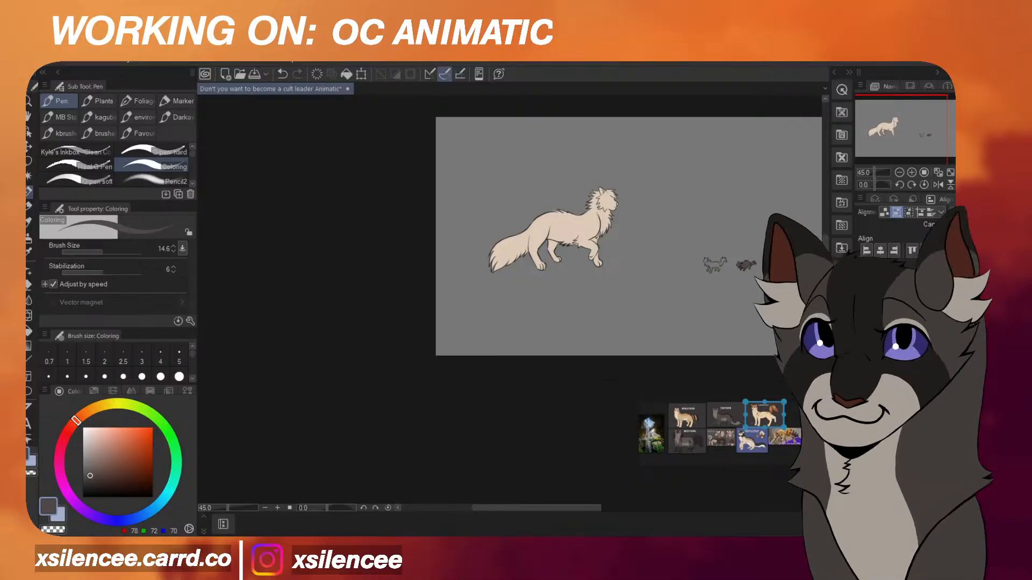
pyautogui.keyDown('alt'); pyautogui.click(618, 237); pyautogui.keyUp('alt')
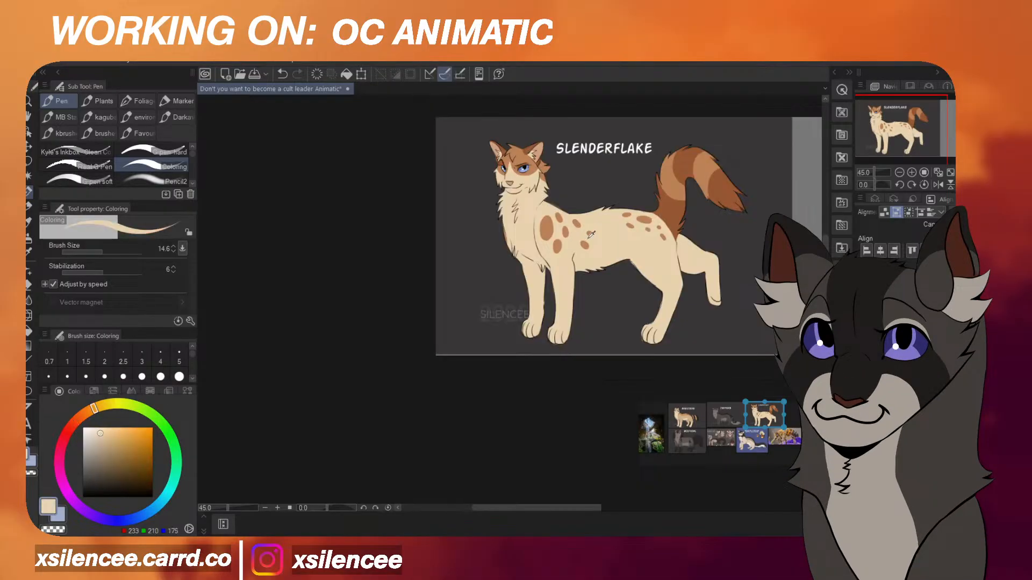
pyautogui.click(862, 333)
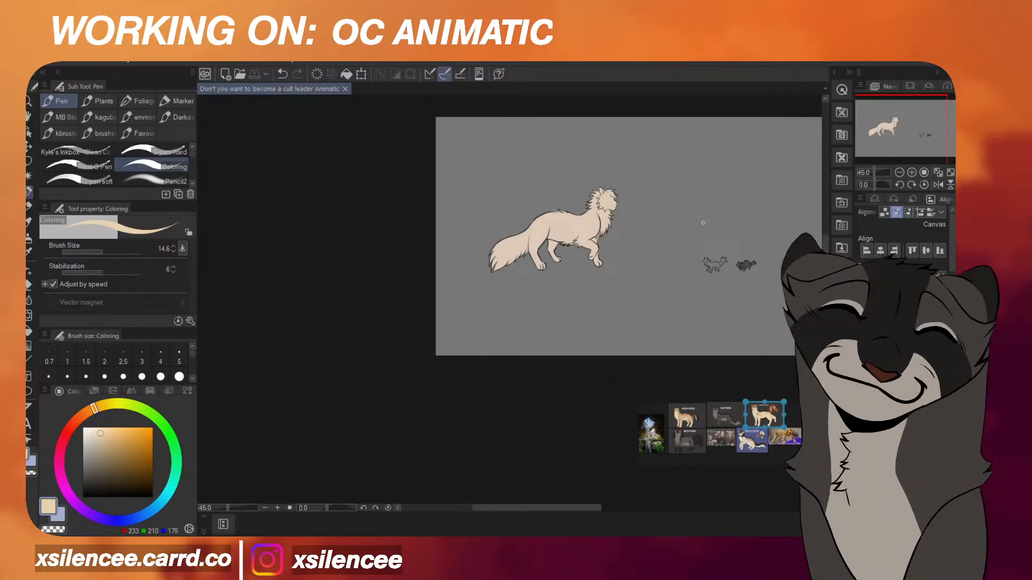
# Paint the head, neck ruff and far front leg of the small curled-tail cat in the Slenderflake cream.
pyautogui.scroll(-3, 710, 258)
pyautogui.scroll(10, 712, 264)
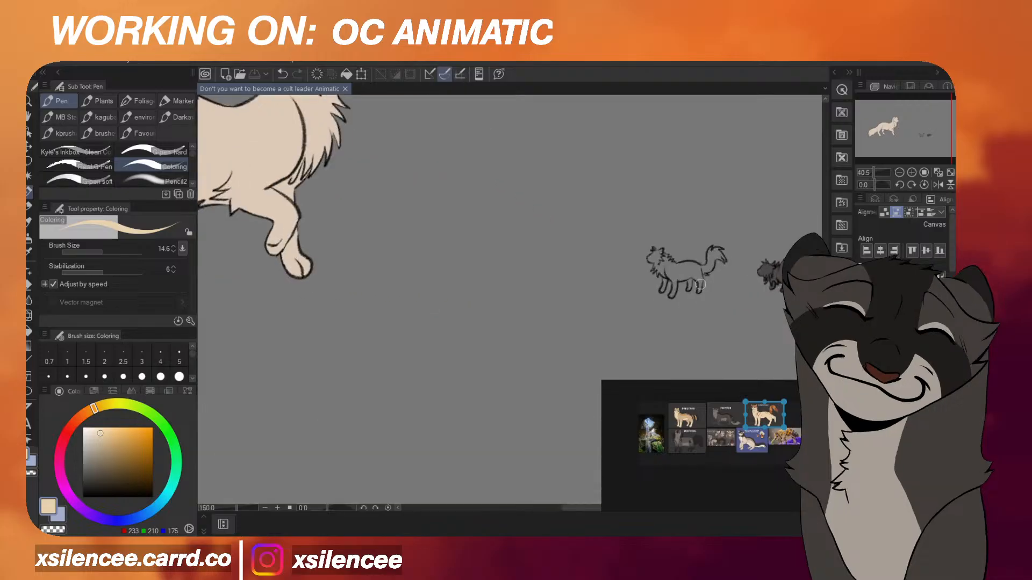
pyautogui.moveTo(626, 264)
pyautogui.mouseDown()
pyautogui.moveTo(645, 241)
pyautogui.moveTo(636, 226)
pyautogui.moveTo(645, 252)
pyautogui.moveTo(668, 240)
pyautogui.moveTo(647, 255)
pyautogui.mouseUp()
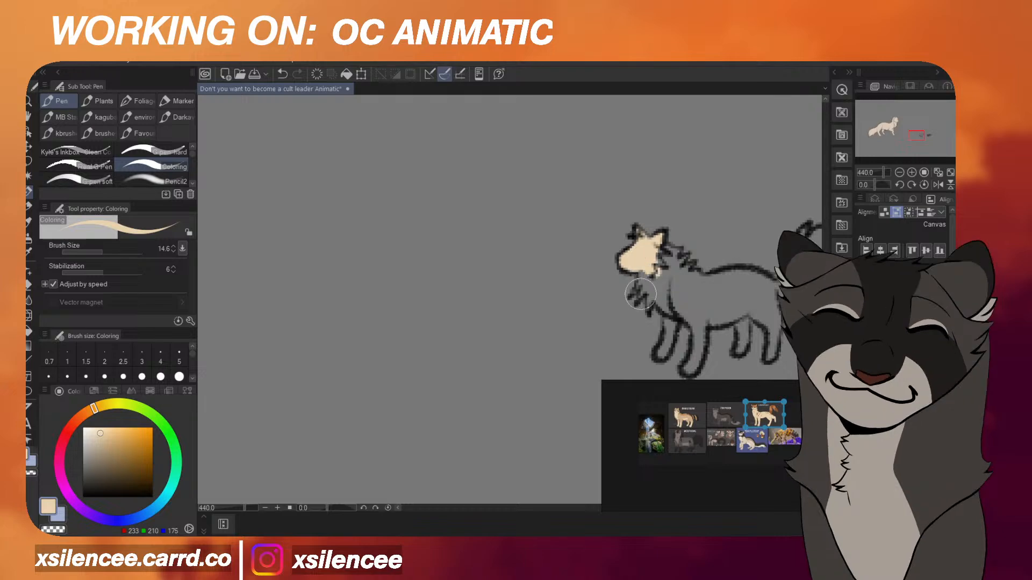
pyautogui.moveTo(643, 261)
pyautogui.mouseDown()
pyautogui.moveTo(634, 292)
pyautogui.moveTo(645, 274)
pyautogui.mouseUp()
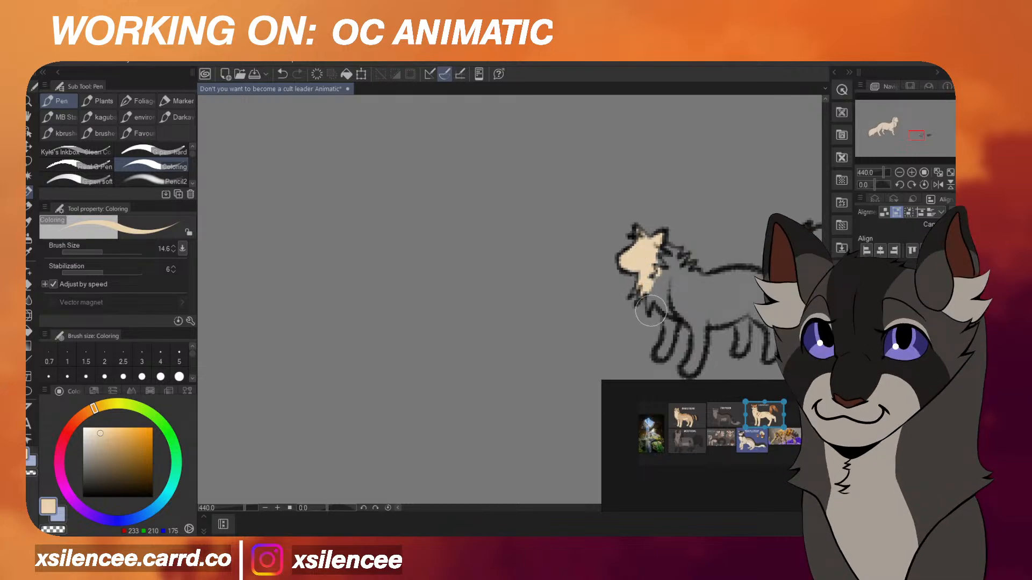
pyautogui.moveTo(650, 310)
pyautogui.mouseDown()
pyautogui.moveTo(655, 272)
pyautogui.moveTo(686, 258)
pyautogui.mouseUp()
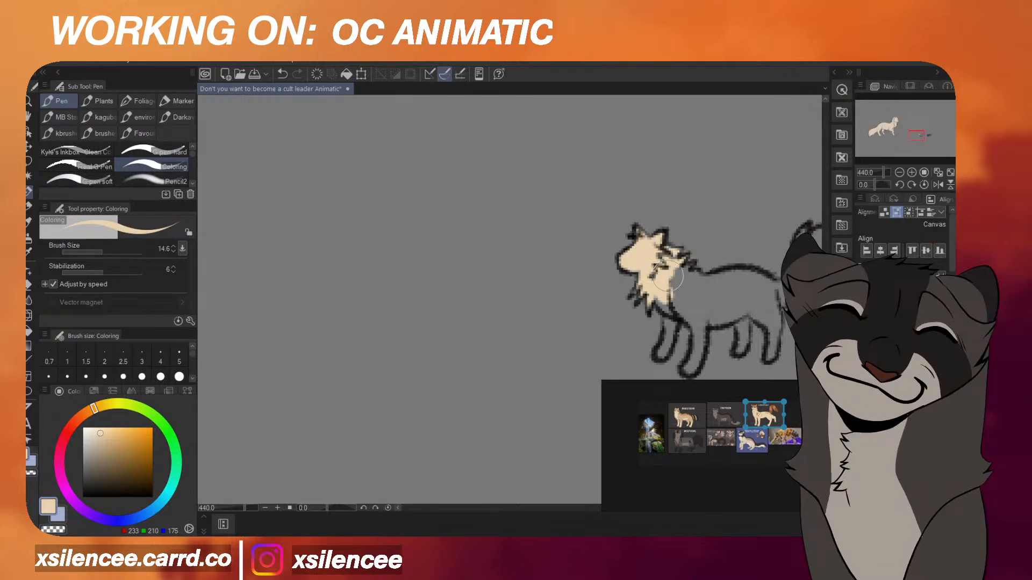
pyautogui.moveTo(670, 302)
pyautogui.mouseDown()
pyautogui.moveTo(666, 346)
pyautogui.moveTo(673, 311)
pyautogui.moveTo(652, 259)
pyautogui.mouseUp()
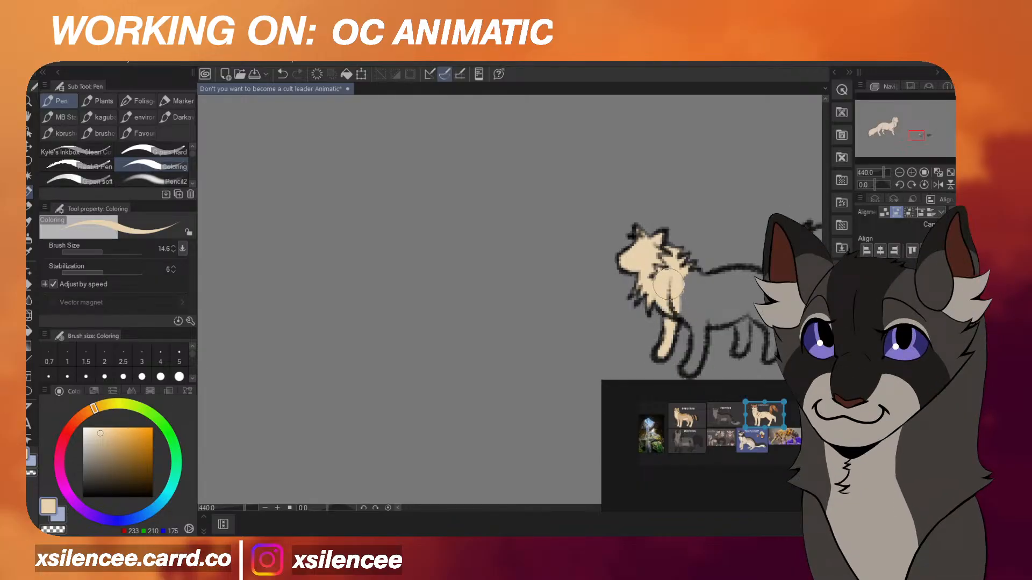
pyautogui.scroll(-2, 669, 285)
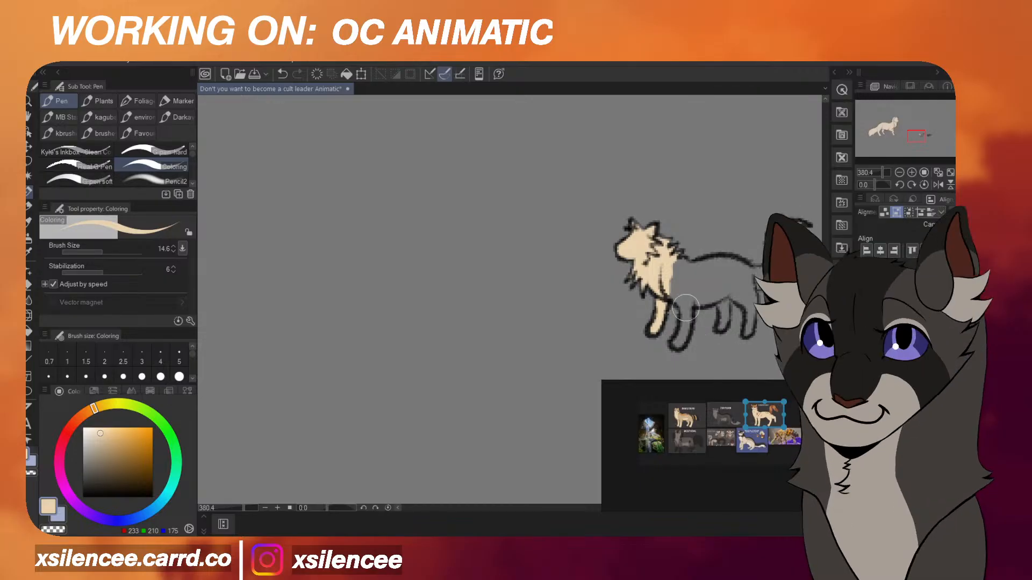
# Fill the curled-tail cat's body, near front leg and hind legs with cream.
pyautogui.scroll(3, 671, 197)
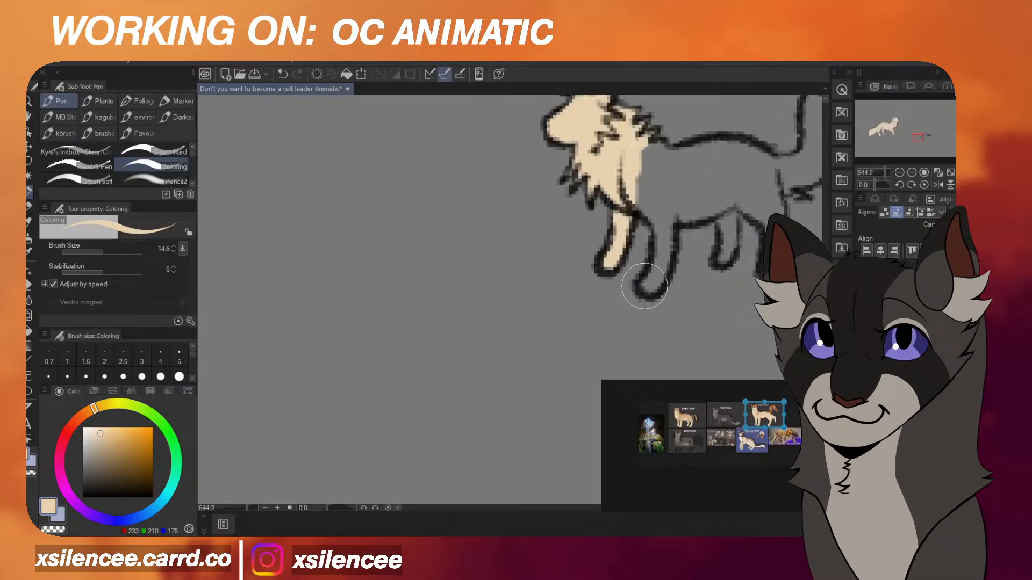
pyautogui.moveTo(647, 290)
pyautogui.mouseDown()
pyautogui.moveTo(653, 241)
pyautogui.moveTo(637, 166)
pyautogui.moveTo(661, 145)
pyautogui.moveTo(690, 161)
pyautogui.moveTo(763, 161)
pyautogui.moveTo(661, 182)
pyautogui.moveTo(725, 204)
pyautogui.moveTo(752, 172)
pyautogui.mouseUp()
pyautogui.moveTo(757, 263)
pyautogui.mouseDown()
pyautogui.moveTo(775, 223)
pyautogui.moveTo(745, 190)
pyautogui.moveTo(776, 223)
pyautogui.moveTo(766, 160)
pyautogui.moveTo(722, 263)
pyautogui.moveTo(733, 231)
pyautogui.moveTo(723, 190)
pyautogui.moveTo(731, 256)
pyautogui.moveTo(720, 263)
pyautogui.moveTo(727, 215)
pyautogui.mouseUp()
pyautogui.scroll(-5, 736, 261)
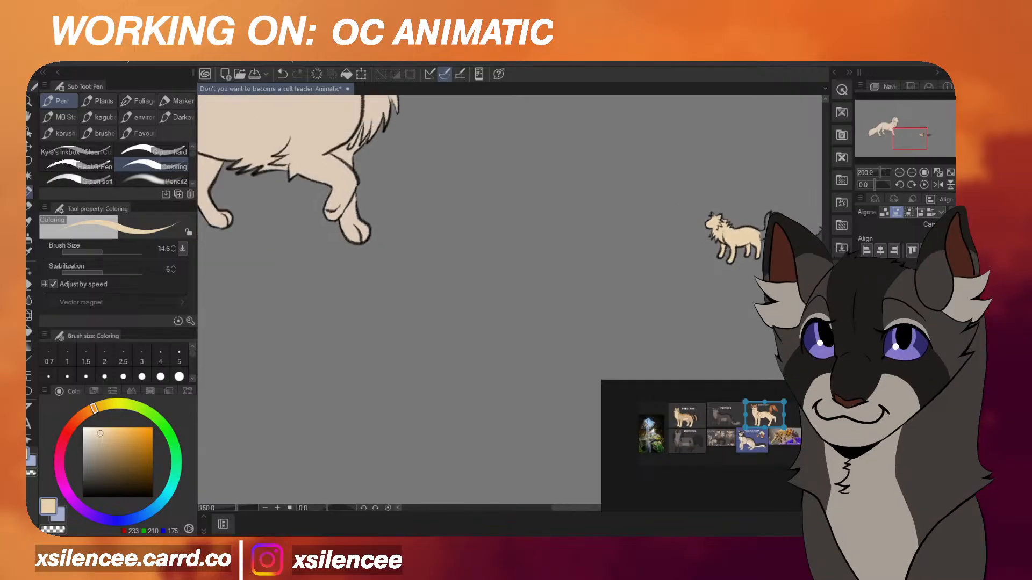
# Finish the curled-tail cat's cream base by painting its tail.
pyautogui.scroll(3, 776, 224)
pyautogui.scroll(2, 766, 226)
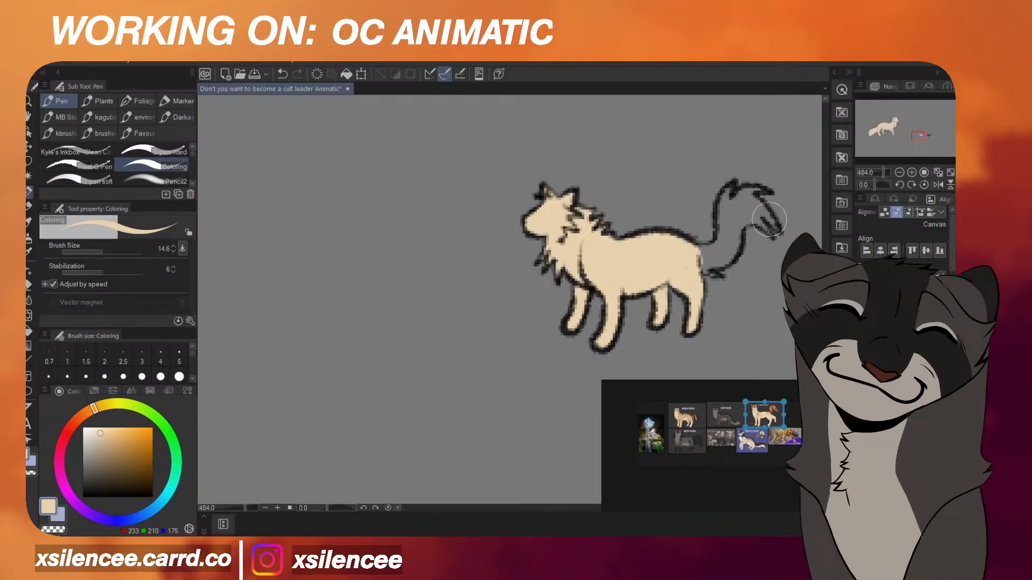
pyautogui.moveTo(769, 233)
pyautogui.mouseDown()
pyautogui.moveTo(743, 216)
pyautogui.moveTo(718, 263)
pyautogui.moveTo(694, 259)
pyautogui.moveTo(720, 230)
pyautogui.moveTo(718, 207)
pyautogui.moveTo(690, 256)
pyautogui.moveTo(721, 243)
pyautogui.moveTo(714, 251)
pyautogui.moveTo(727, 232)
pyautogui.moveTo(734, 175)
pyautogui.moveTo(753, 213)
pyautogui.moveTo(773, 186)
pyautogui.moveTo(762, 180)
pyautogui.moveTo(776, 231)
pyautogui.moveTo(792, 227)
pyautogui.moveTo(765, 197)
pyautogui.moveTo(753, 200)
pyautogui.moveTo(783, 214)
pyautogui.mouseUp()
pyautogui.scroll(1, 708, 253)
pyautogui.scroll(-10, 752, 194)
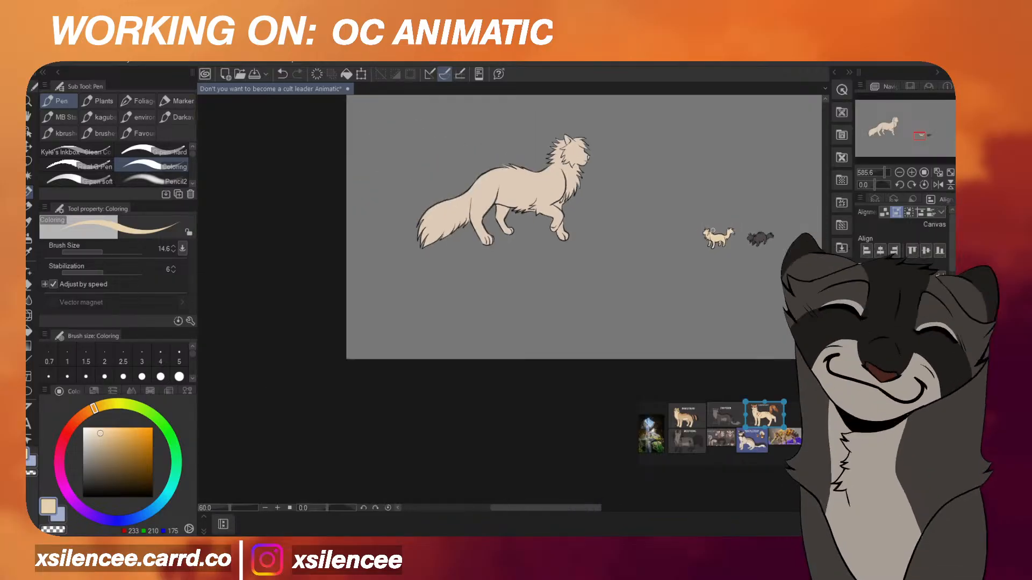
pyautogui.scroll(5, 779, 226)
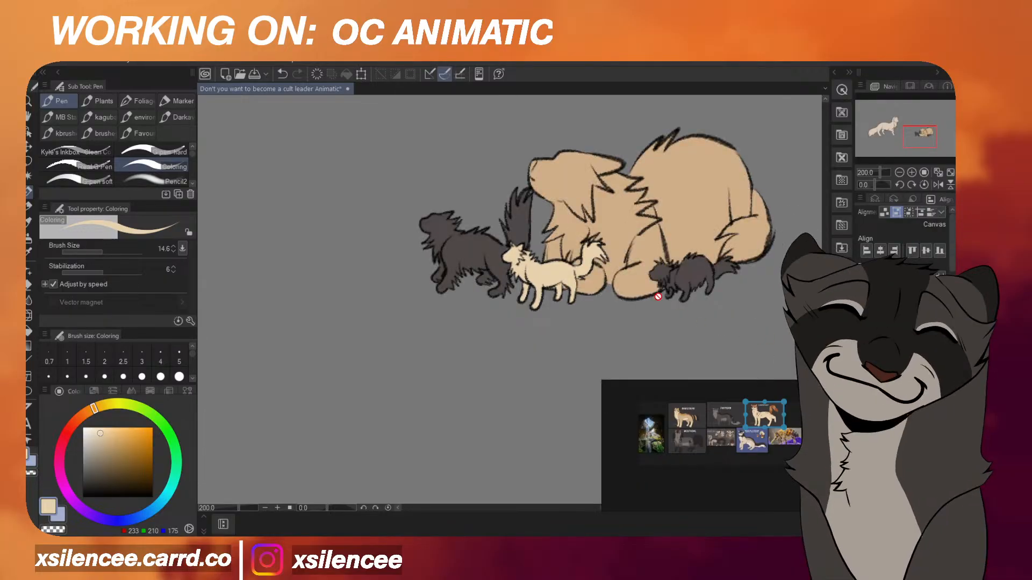
pyautogui.scroll(-4, 677, 194)
pyautogui.scroll(3, 677, 194)
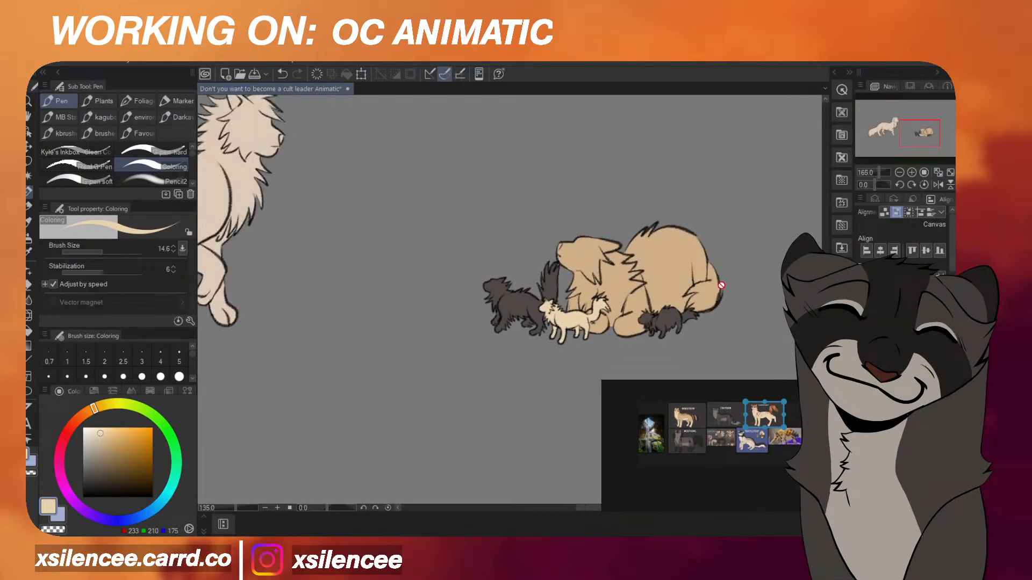
pyautogui.scroll(2, 716, 283)
pyautogui.scroll(-2, 716, 280)
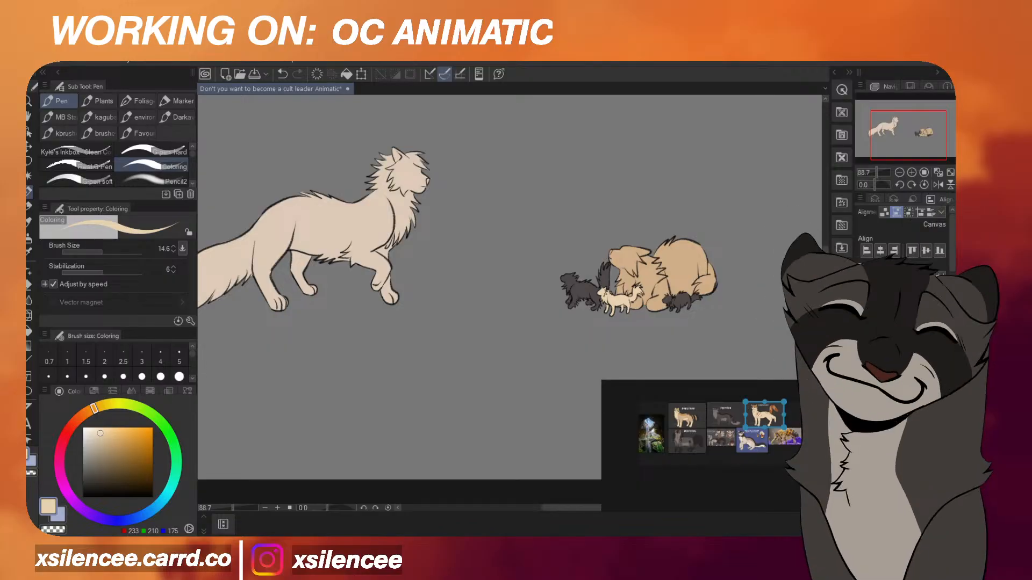
# Sample the dark brown mane colour from the Wagtailstream reference, hide the sheet and save the animatic file.
pyautogui.click(861, 387)
pyautogui.scroll(-8, 698, 300)
pyautogui.scroll(7, 452, 211)
pyautogui.keyDown('alt'); pyautogui.click(453, 211); pyautogui.keyUp('alt')
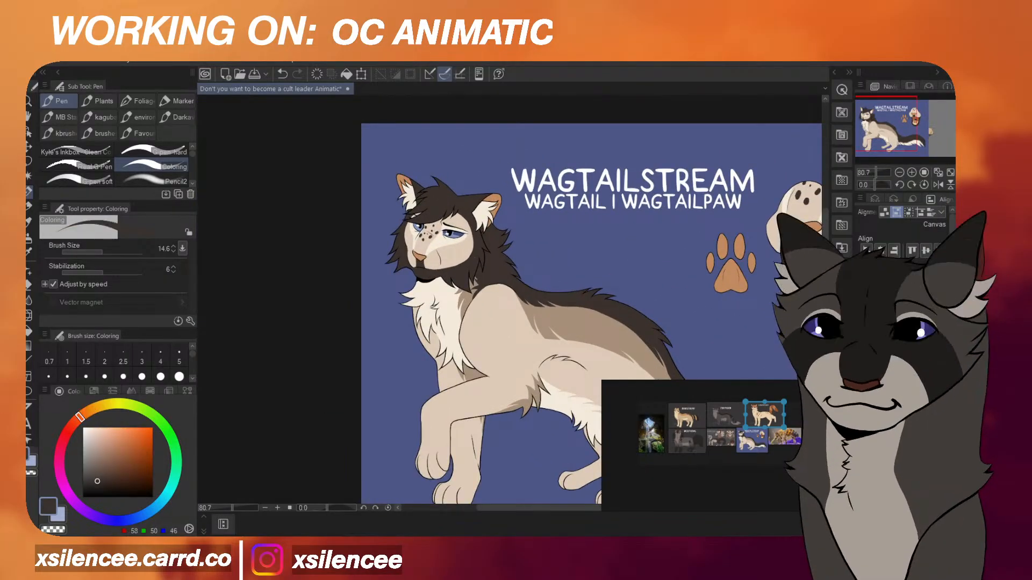
pyautogui.click(861, 387)
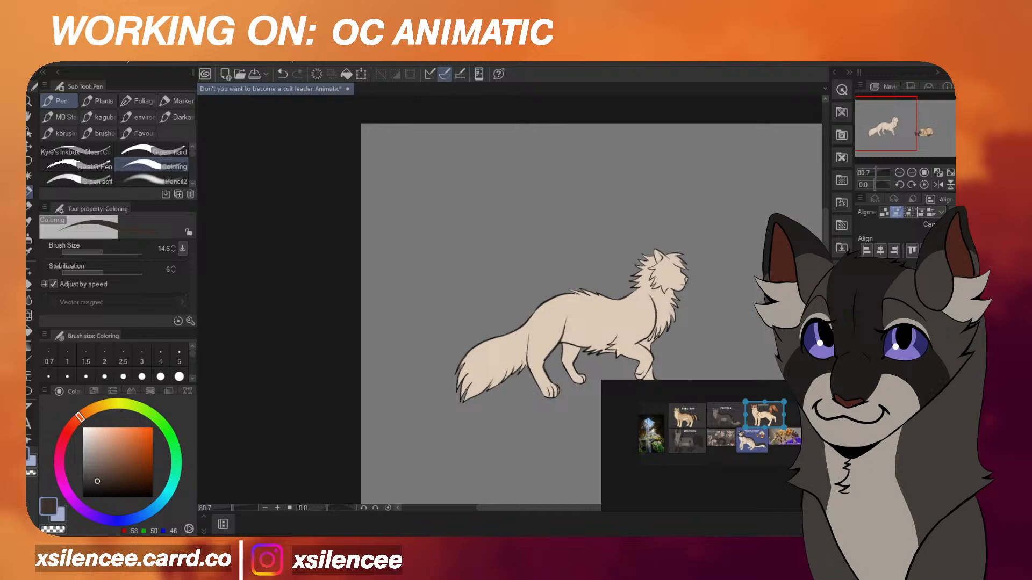
pyautogui.hotkey('ctrl', 's')
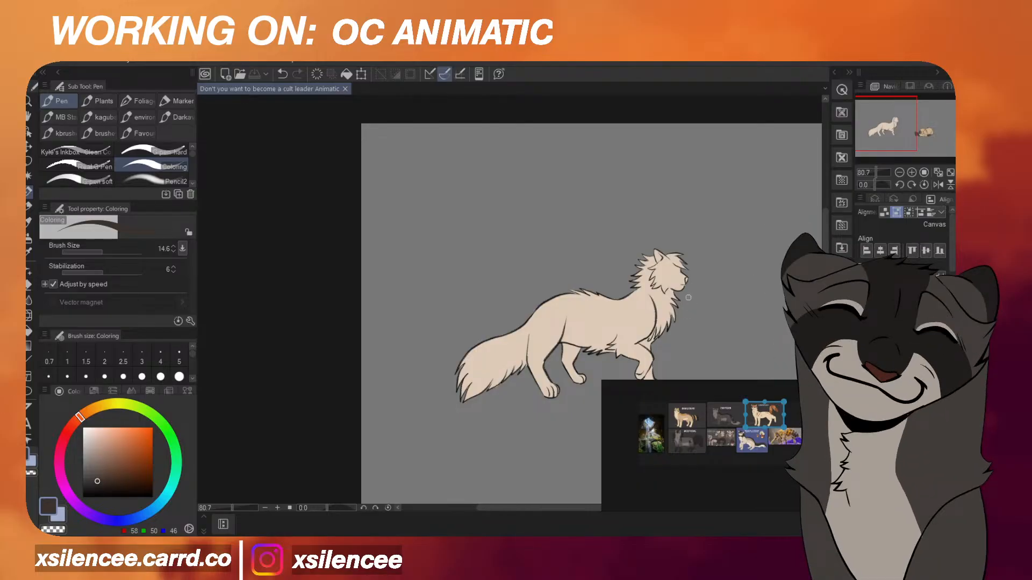
# Check the frame in a mirrored canvas view, restore the normal orientation and inspect the large cream cat.
pyautogui.scroll(-2, 688, 297)
pyautogui.press('h')
pyautogui.press('h')
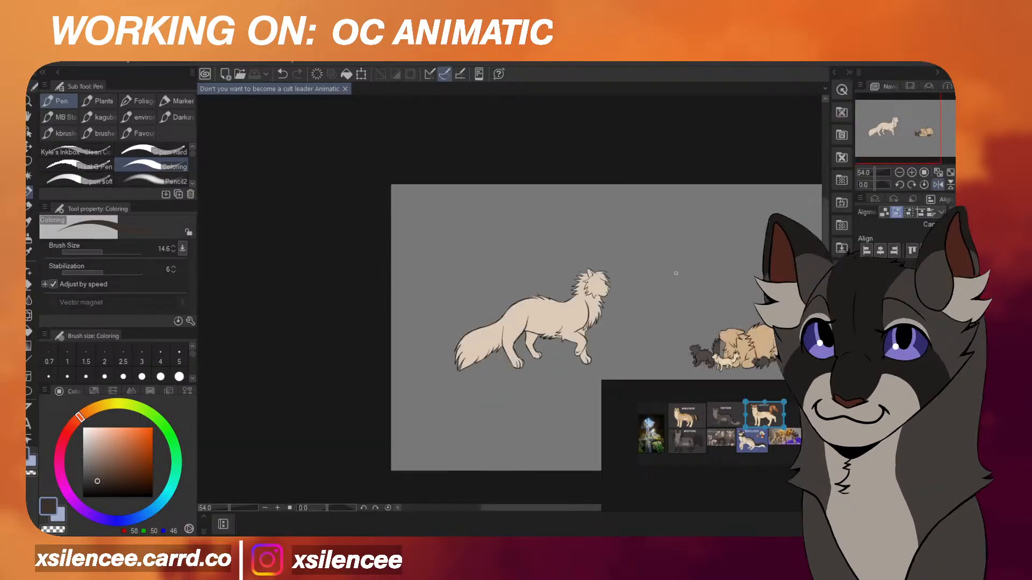
pyautogui.scroll(1, 676, 274)
pyautogui.scroll(-1, 645, 285)
pyautogui.scroll(3, 585, 304)
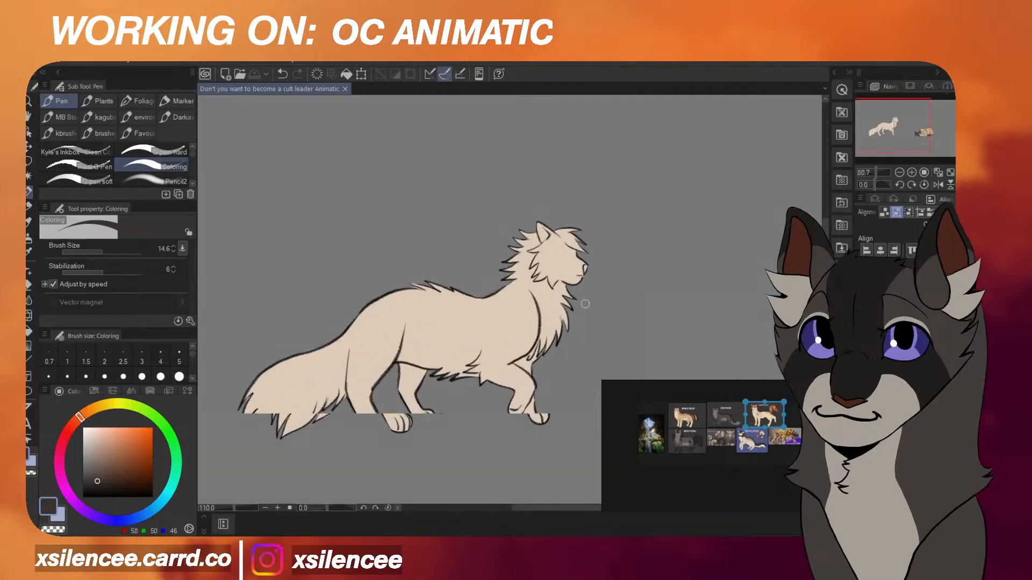
# Paint the large cat's cheek fur, jaw and brow band dark brown around the cream face, following the Wagtailstream reference.
pyautogui.scroll(3, 746, 427)
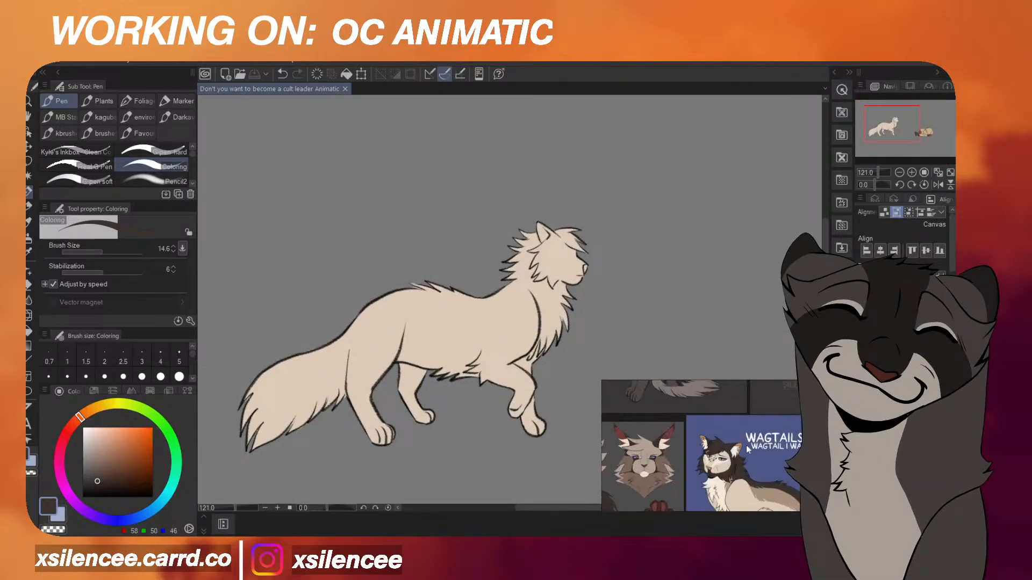
pyautogui.scroll(3, 733, 469)
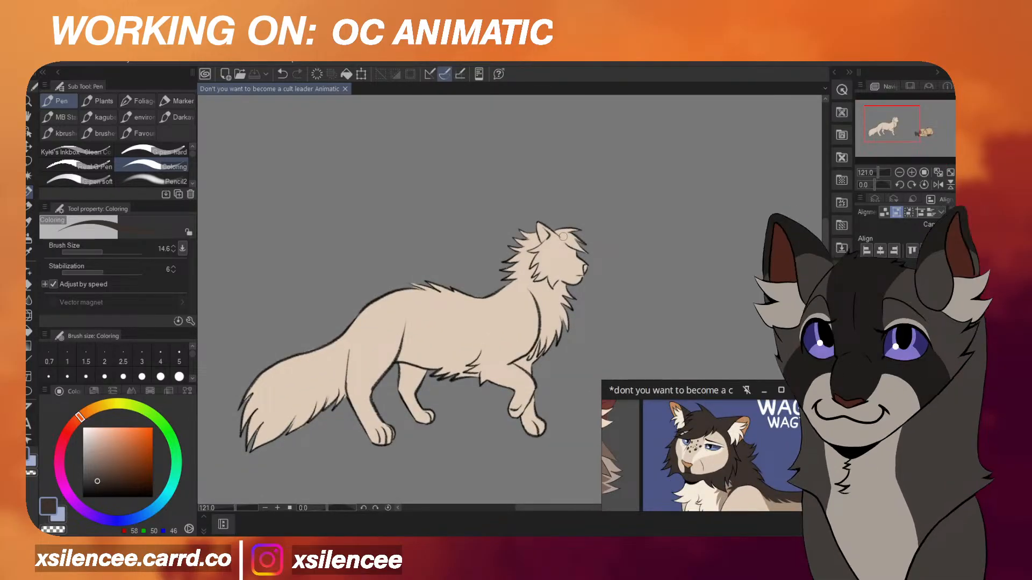
pyautogui.scroll(6, 562, 237)
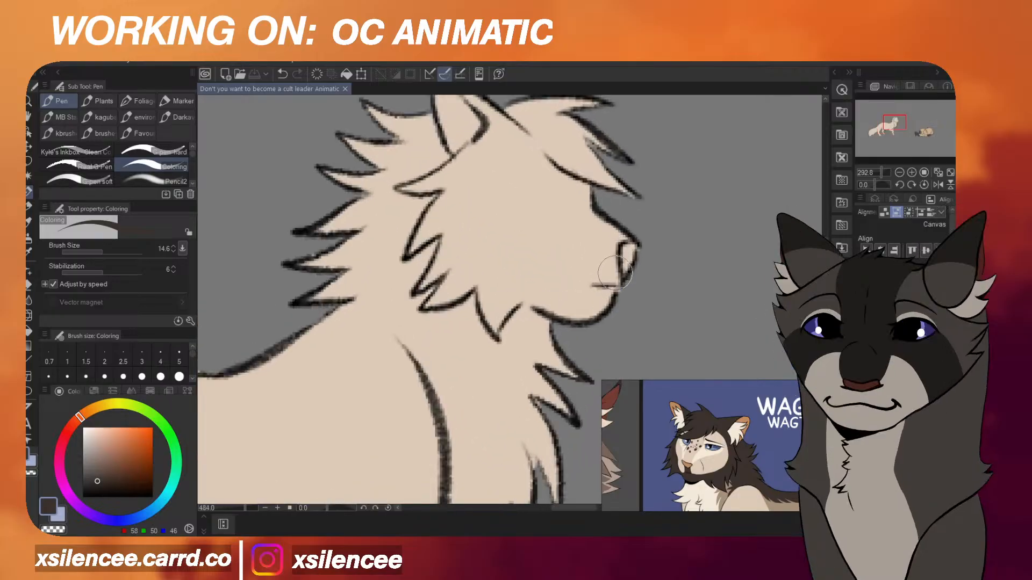
pyautogui.moveTo(618, 276); pyautogui.dragTo(600, 287)
pyautogui.moveTo(617, 248)
pyautogui.mouseDown()
pyautogui.moveTo(614, 284)
pyautogui.moveTo(623, 276)
pyautogui.moveTo(571, 309)
pyautogui.moveTo(577, 289)
pyautogui.moveTo(517, 279)
pyautogui.moveTo(487, 154)
pyautogui.moveTo(467, 152)
pyautogui.moveTo(460, 239)
pyautogui.moveTo(501, 275)
pyautogui.moveTo(616, 291)
pyautogui.moveTo(565, 303)
pyautogui.moveTo(487, 277)
pyautogui.moveTo(450, 229)
pyautogui.moveTo(467, 147)
pyautogui.mouseUp()
pyautogui.hotkey('ctrl', 'z')
pyautogui.hotkey('ctrl', 'z')
pyautogui.moveTo(404, 188); pyautogui.dragTo(459, 160)
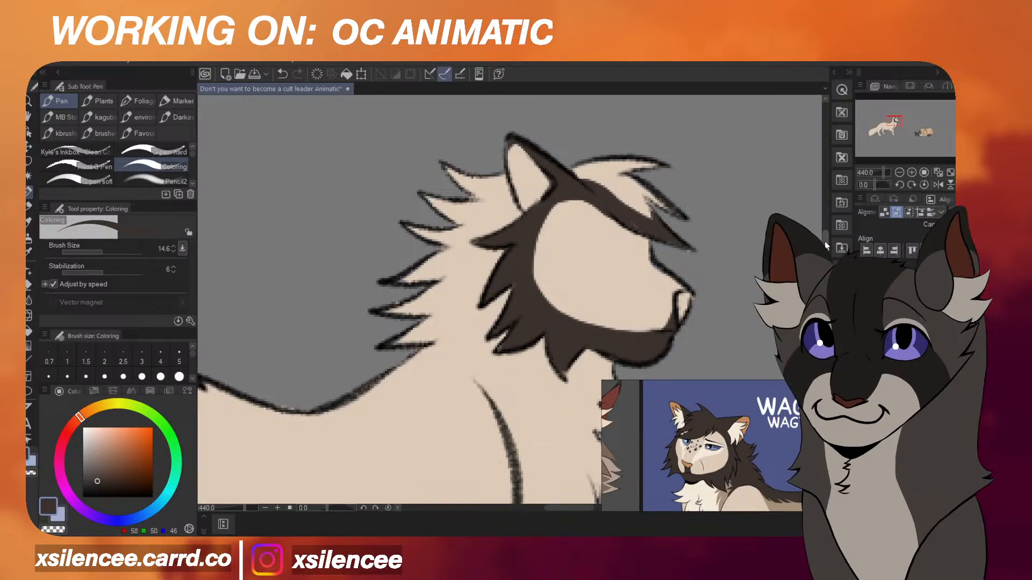
# Fill the large cat's forelock with dark brown, sampling the face cream and the mane brown for touch-ups.
pyautogui.moveTo(628, 178)
pyautogui.mouseDown()
pyautogui.moveTo(632, 199)
pyautogui.moveTo(586, 168)
pyautogui.moveTo(670, 217)
pyautogui.moveTo(648, 195)
pyautogui.moveTo(652, 179)
pyautogui.moveTo(614, 167)
pyautogui.mouseUp()
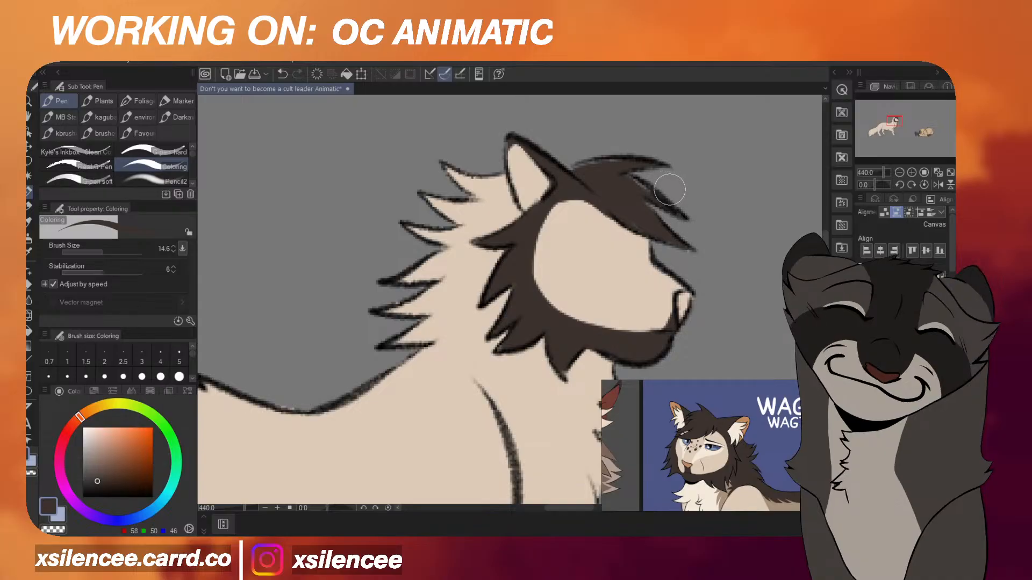
pyautogui.scroll(-2, 670, 190)
pyautogui.scroll(-1, 694, 221)
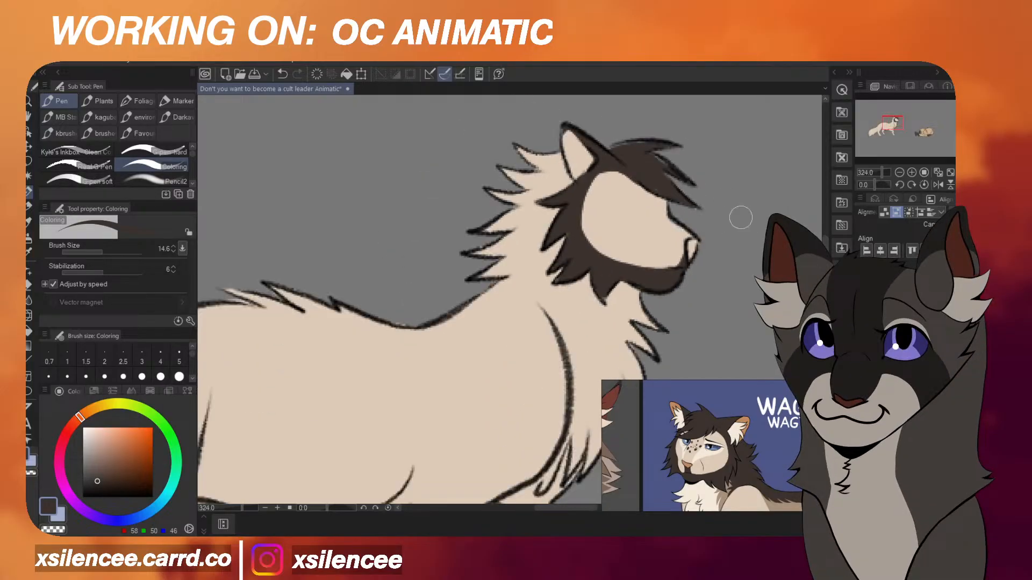
pyautogui.keyDown('alt'); pyautogui.click(637, 207); pyautogui.keyUp('alt')
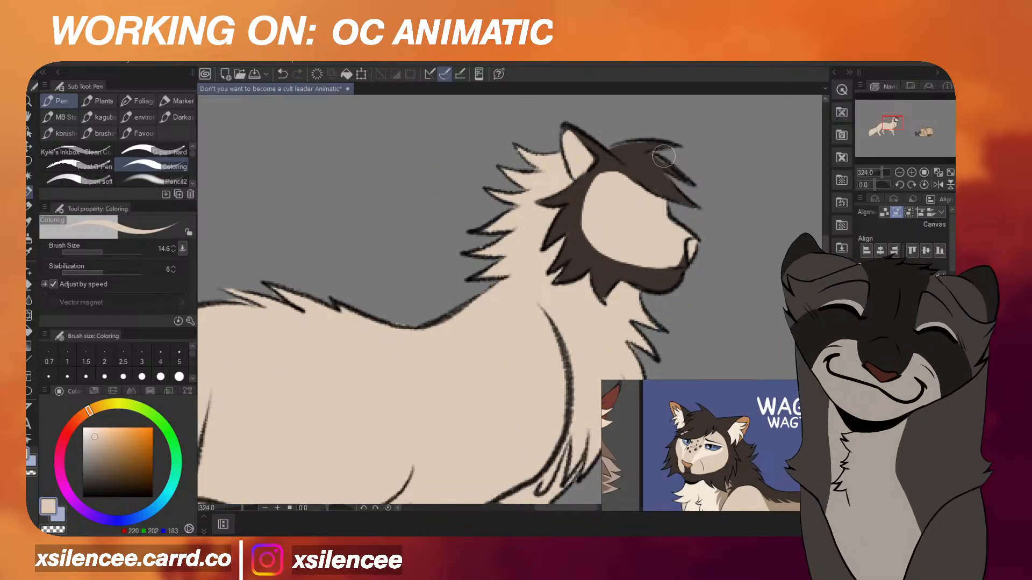
pyautogui.scroll(1, 662, 150)
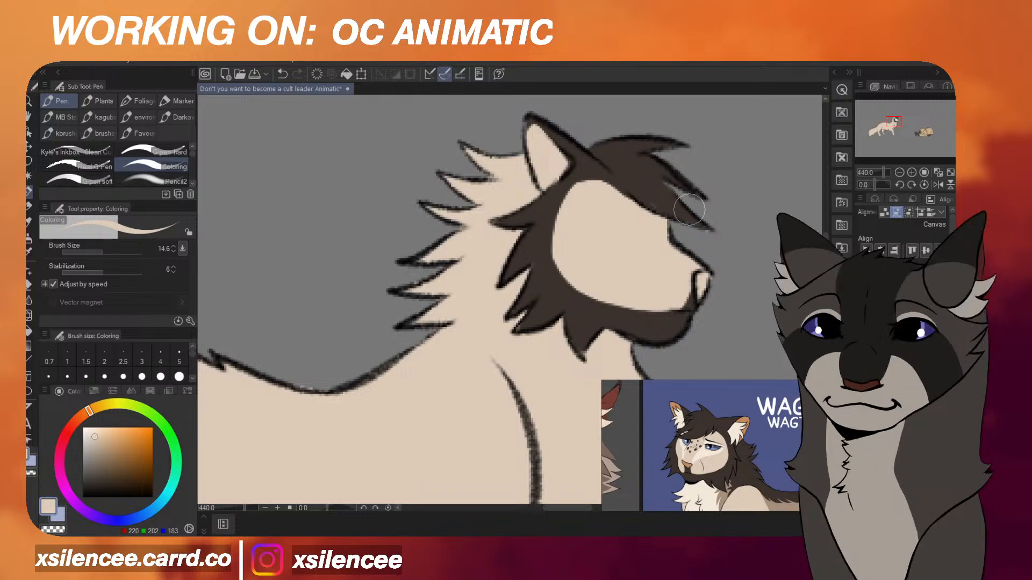
pyautogui.keyDown('alt'); pyautogui.click(636, 175); pyautogui.keyUp('alt')
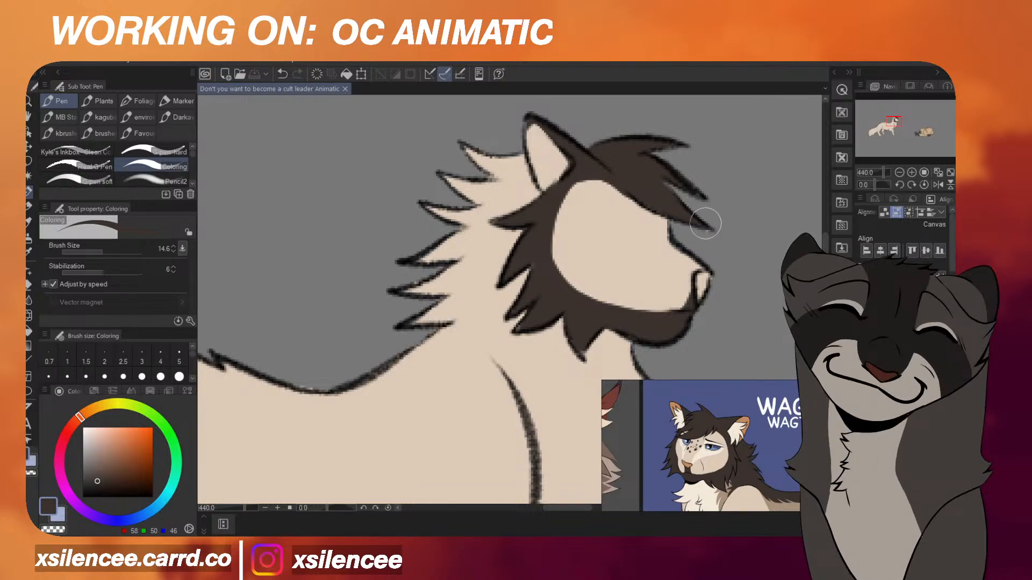
# Paint dark brown fur tufts at the base of the large cat's neck, behind the cheek fur.
pyautogui.scroll(-3, 718, 214)
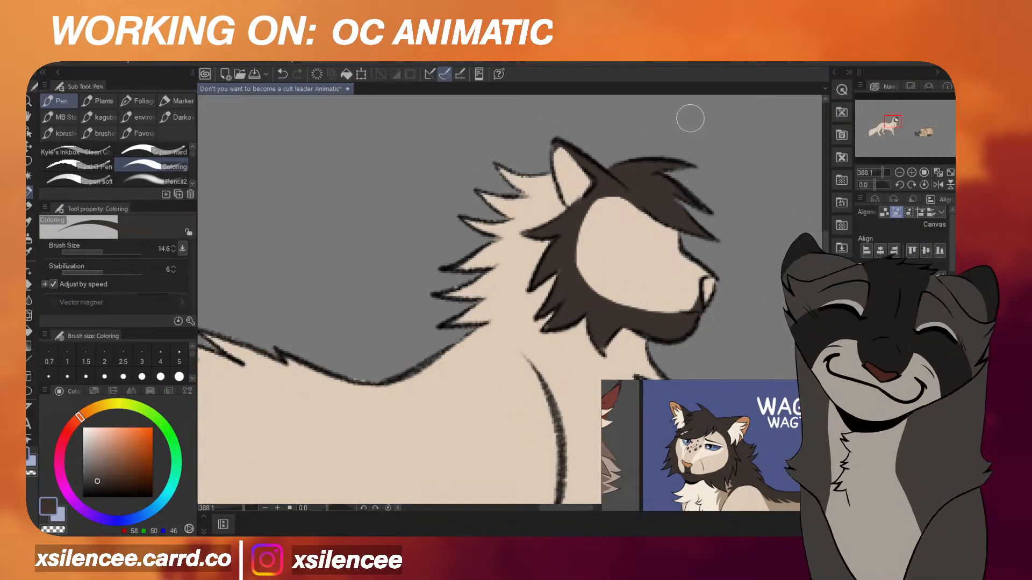
pyautogui.scroll(-3, 683, 200)
pyautogui.scroll(-3, 720, 434)
pyautogui.scroll(3, 596, 271)
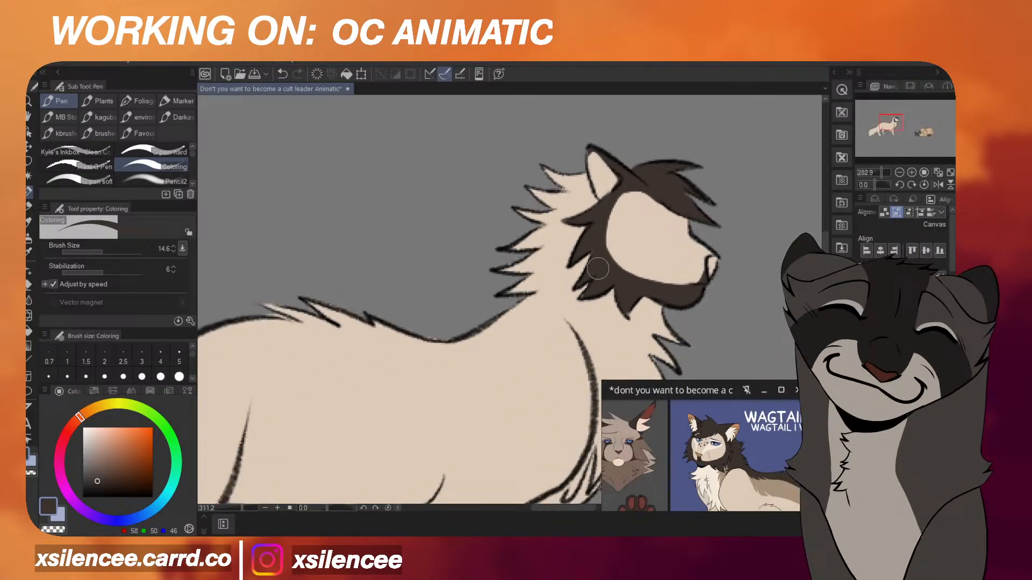
pyautogui.moveTo(590, 265)
pyautogui.mouseDown()
pyautogui.moveTo(548, 259)
pyautogui.moveTo(592, 287)
pyautogui.moveTo(539, 277)
pyautogui.mouseUp()
pyautogui.hotkey('ctrl', 'z')
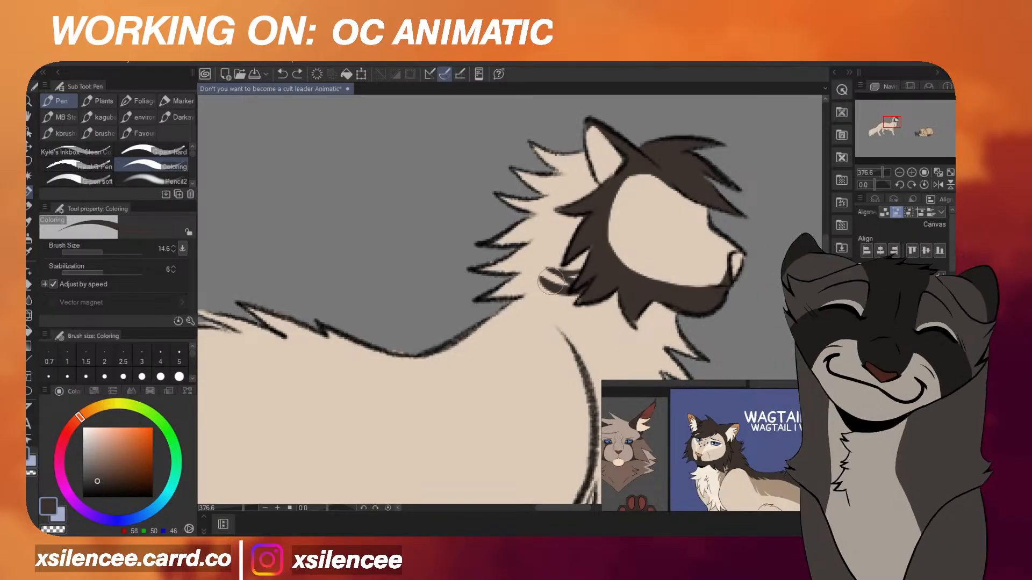
pyautogui.moveTo(551, 286); pyautogui.dragTo(589, 339)
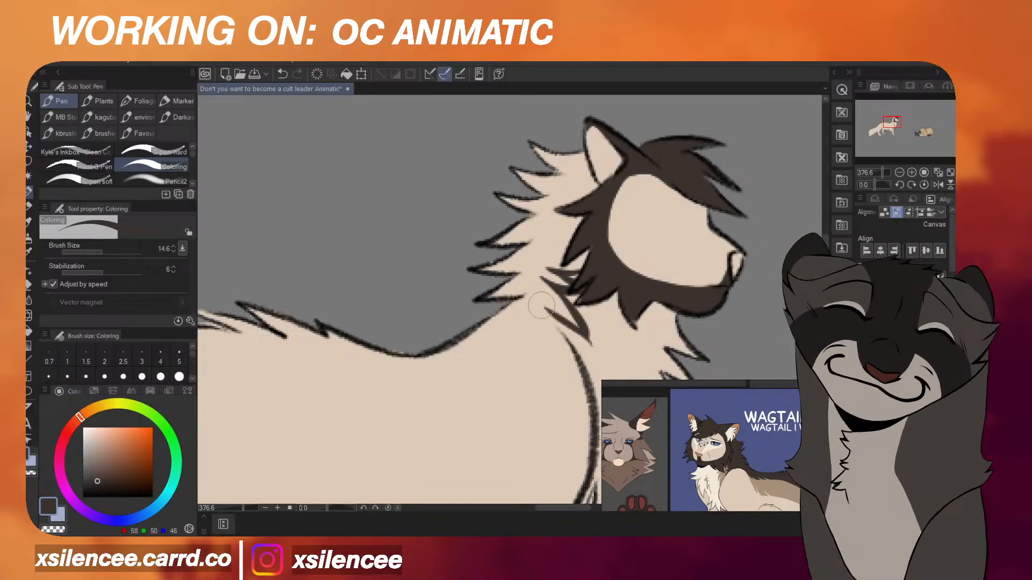
pyautogui.moveTo(542, 303)
pyautogui.mouseDown()
pyautogui.moveTo(589, 337)
pyautogui.moveTo(542, 301)
pyautogui.moveTo(590, 380)
pyautogui.moveTo(489, 290)
pyautogui.mouseUp()
pyautogui.hotkey('ctrl', 'z')
# Mirror the canvas view and outline the lower edge of a dark brown back stripe from the shoulder to the rump.
pyautogui.scroll(-4, 724, 465)
pyautogui.press('h')
pyautogui.scroll(-8, 629, 285)
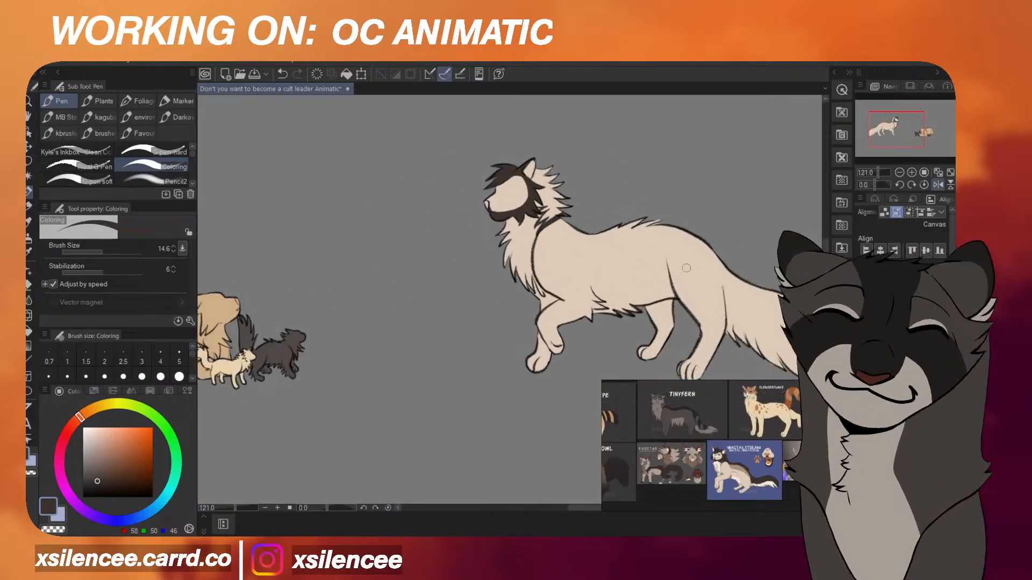
pyautogui.scroll(5, 676, 193)
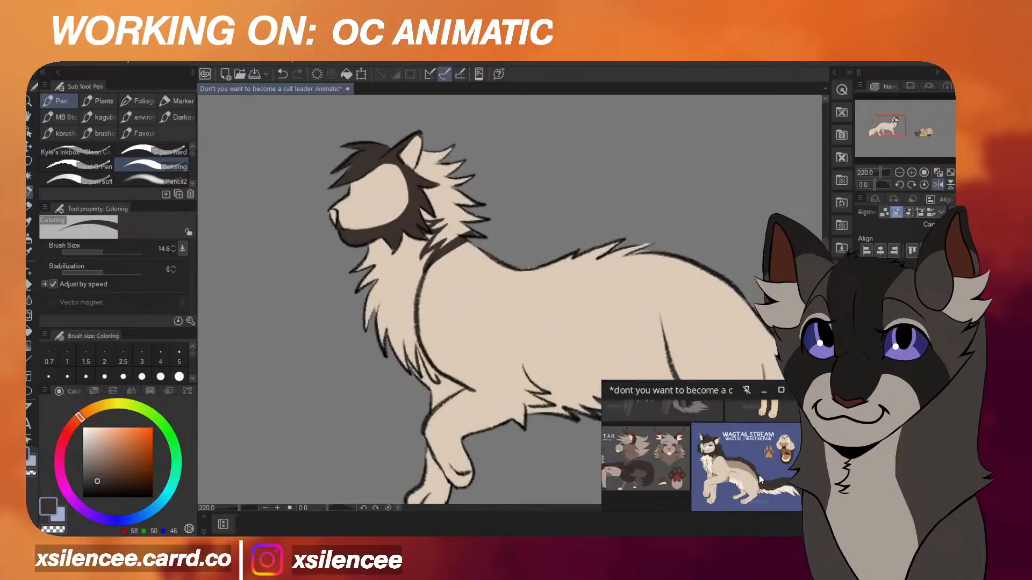
pyautogui.scroll(4, 720, 453)
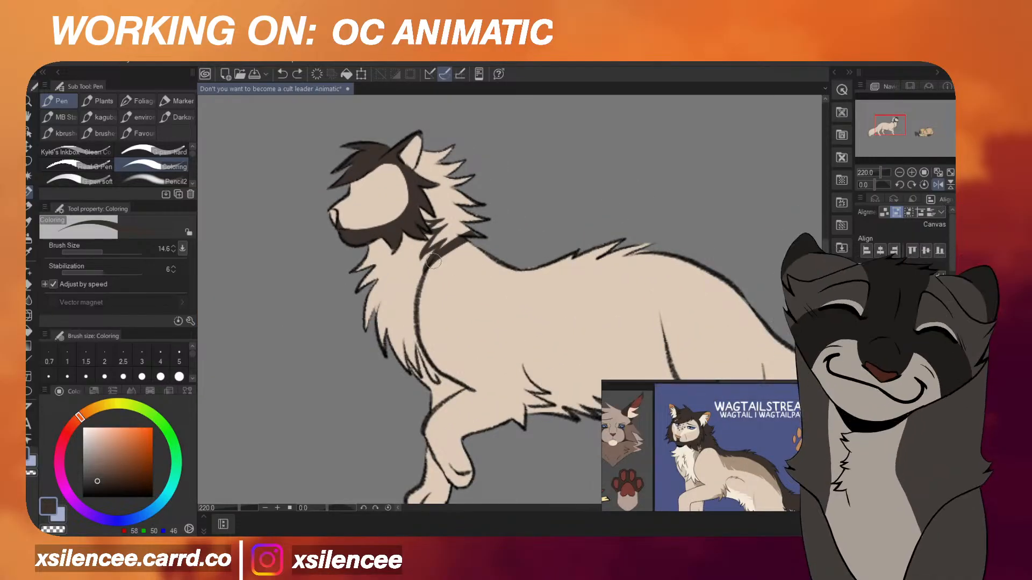
pyautogui.moveTo(433, 252)
pyautogui.mouseDown()
pyautogui.moveTo(548, 291)
pyautogui.moveTo(618, 266)
pyautogui.mouseUp()
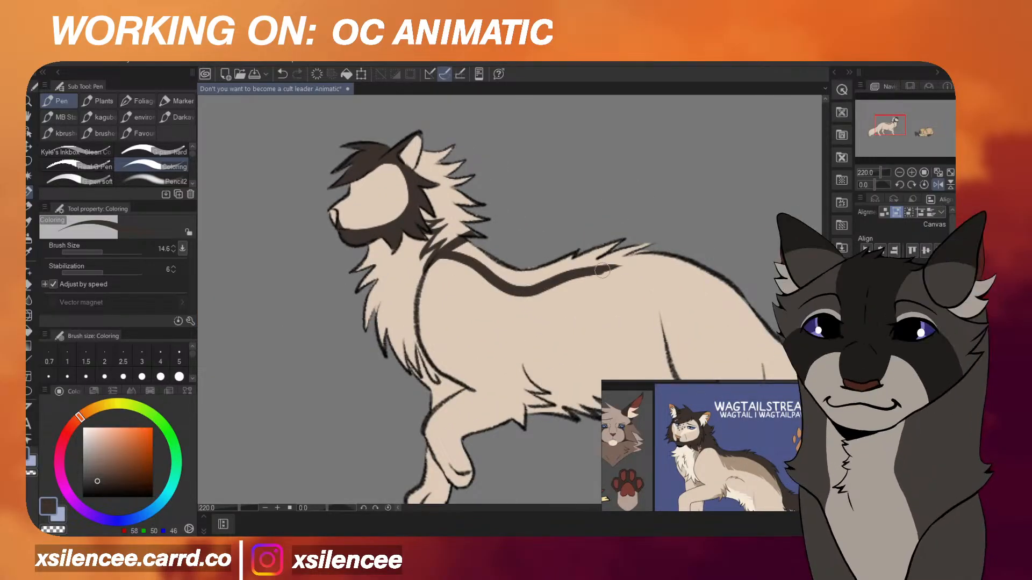
pyautogui.moveTo(543, 288)
pyautogui.mouseDown()
pyautogui.moveTo(663, 266)
pyautogui.moveTo(610, 270)
pyautogui.moveTo(714, 287)
pyautogui.moveTo(761, 325)
pyautogui.mouseUp()
pyautogui.hotkey('ctrl', 'z')
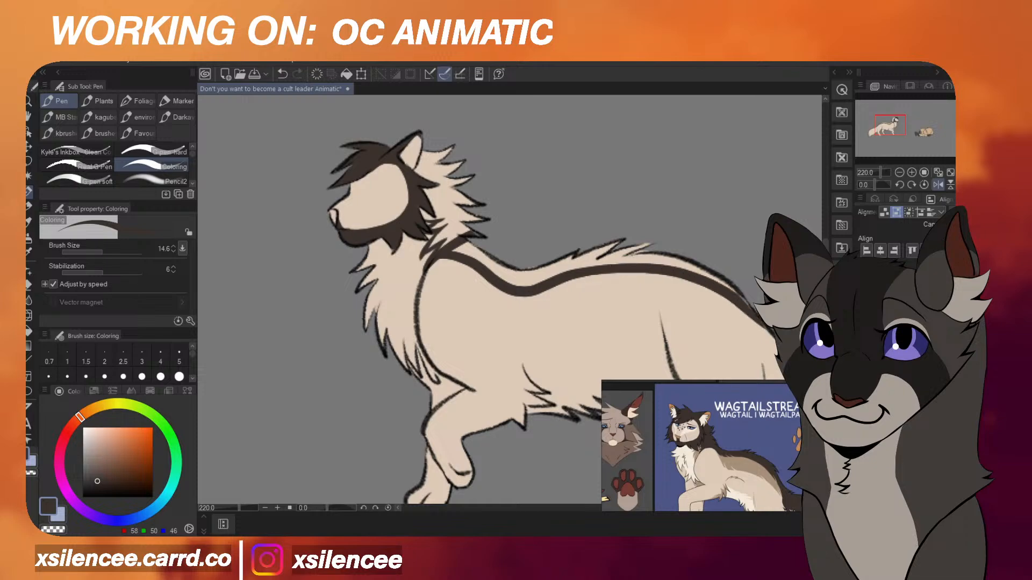
# Fill the spiky mane down the back of the large cat's neck with dark brown.
pyautogui.scroll(4, 424, 216)
pyautogui.moveTo(422, 219); pyautogui.dragTo(468, 199)
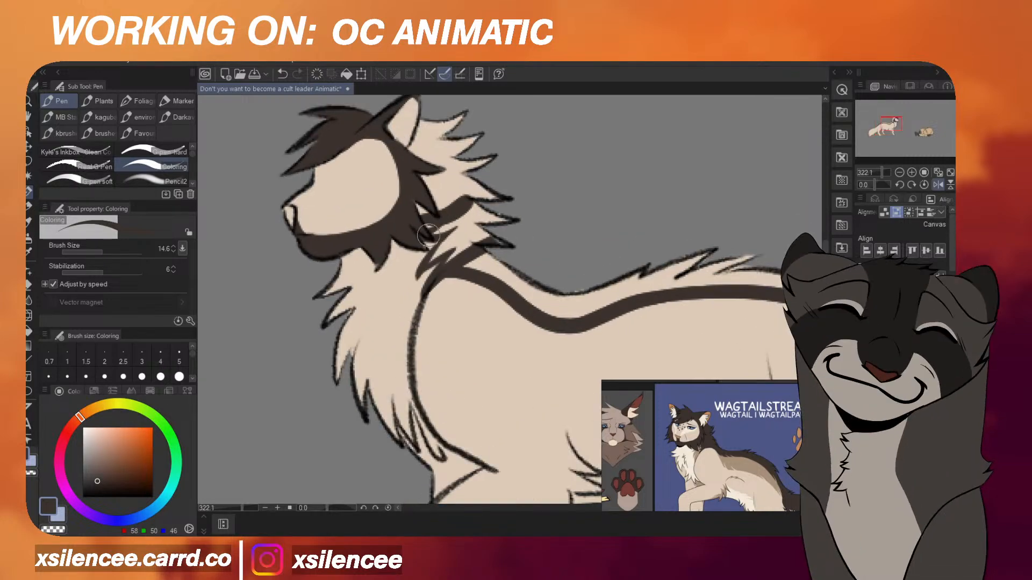
pyautogui.moveTo(428, 236)
pyautogui.mouseDown()
pyautogui.moveTo(465, 200)
pyautogui.moveTo(418, 202)
pyautogui.moveTo(427, 189)
pyautogui.moveTo(416, 150)
pyautogui.moveTo(431, 116)
pyautogui.moveTo(419, 158)
pyautogui.moveTo(442, 129)
pyautogui.moveTo(436, 186)
pyautogui.moveTo(476, 193)
pyautogui.moveTo(462, 221)
pyautogui.mouseUp()
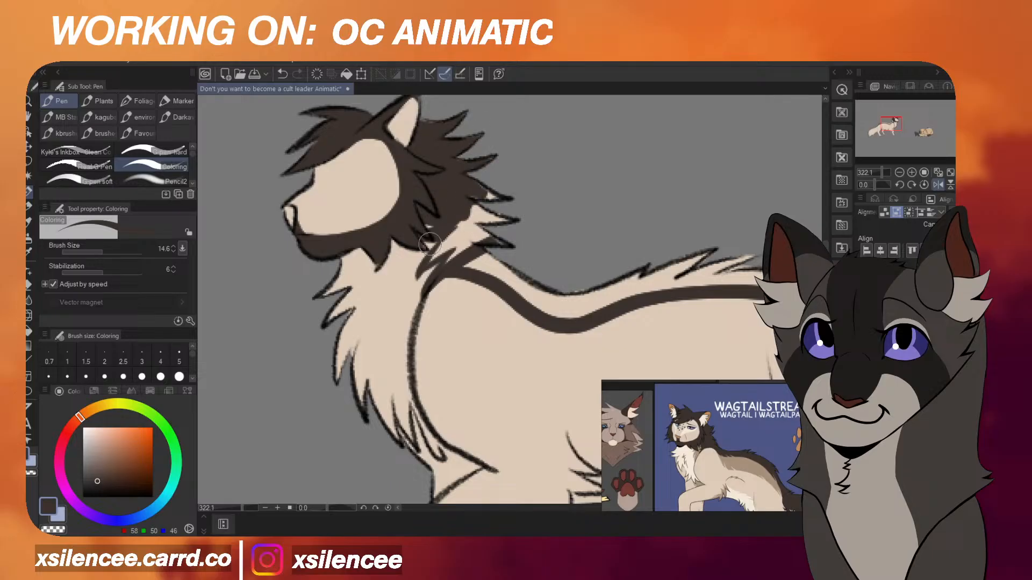
pyautogui.moveTo(423, 266)
pyautogui.mouseDown()
pyautogui.moveTo(470, 224)
pyautogui.moveTo(441, 273)
pyautogui.moveTo(492, 218)
pyautogui.mouseUp()
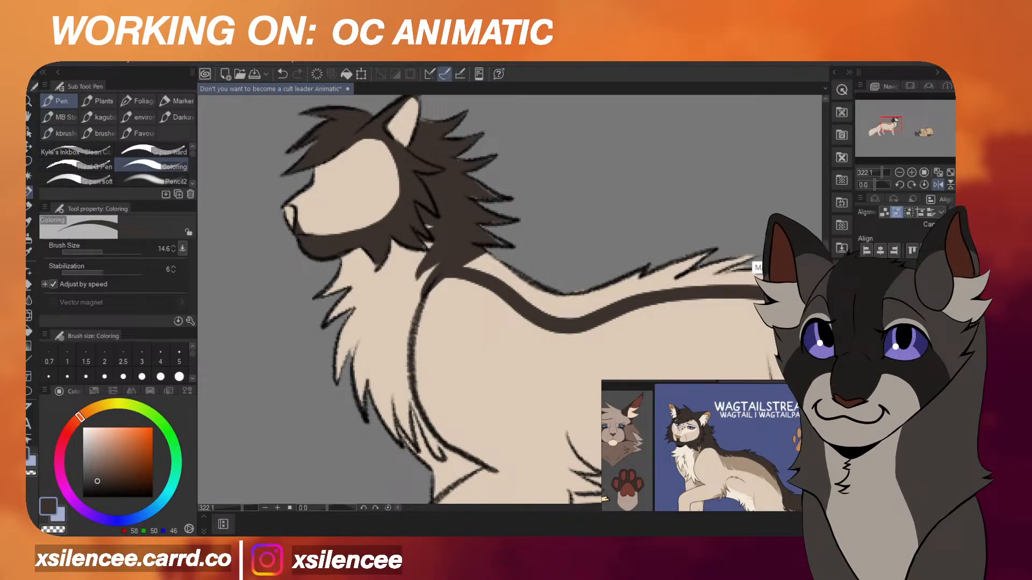
# Fill the area between the stripe outline and the large cat's spine with dark brown, from shoulders to rump.
pyautogui.scroll(-1, 510, 300)
pyautogui.moveTo(483, 251)
pyautogui.mouseDown()
pyautogui.moveTo(459, 253)
pyautogui.moveTo(504, 259)
pyautogui.moveTo(569, 296)
pyautogui.moveTo(523, 287)
pyautogui.moveTo(602, 285)
pyautogui.moveTo(637, 269)
pyautogui.moveTo(618, 226)
pyautogui.moveTo(641, 227)
pyautogui.moveTo(610, 241)
pyautogui.moveTo(681, 235)
pyautogui.moveTo(748, 257)
pyautogui.mouseUp()
pyautogui.scroll(-6, 589, 218)
pyautogui.scroll(3, 671, 268)
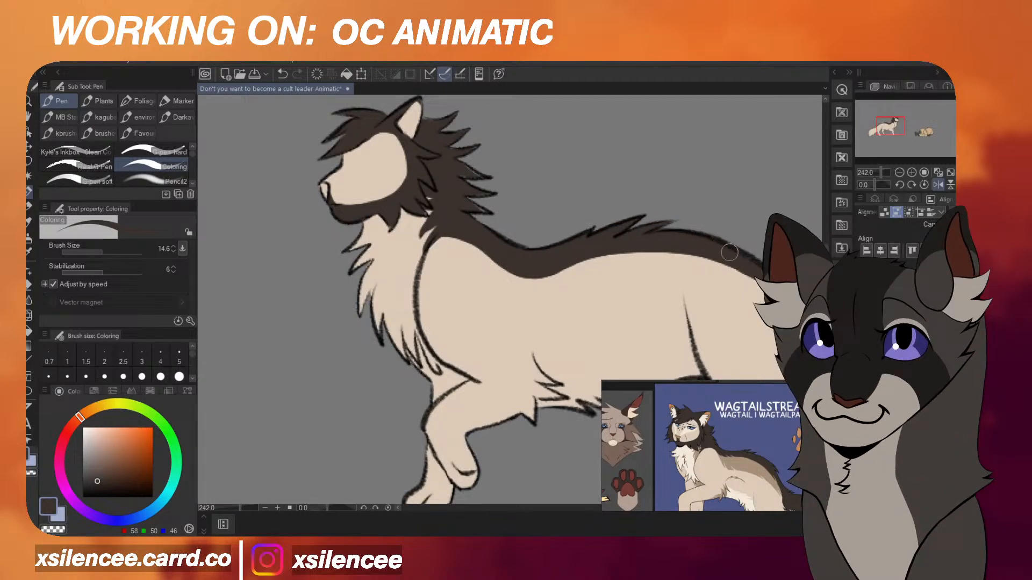
pyautogui.scroll(-3, 730, 252)
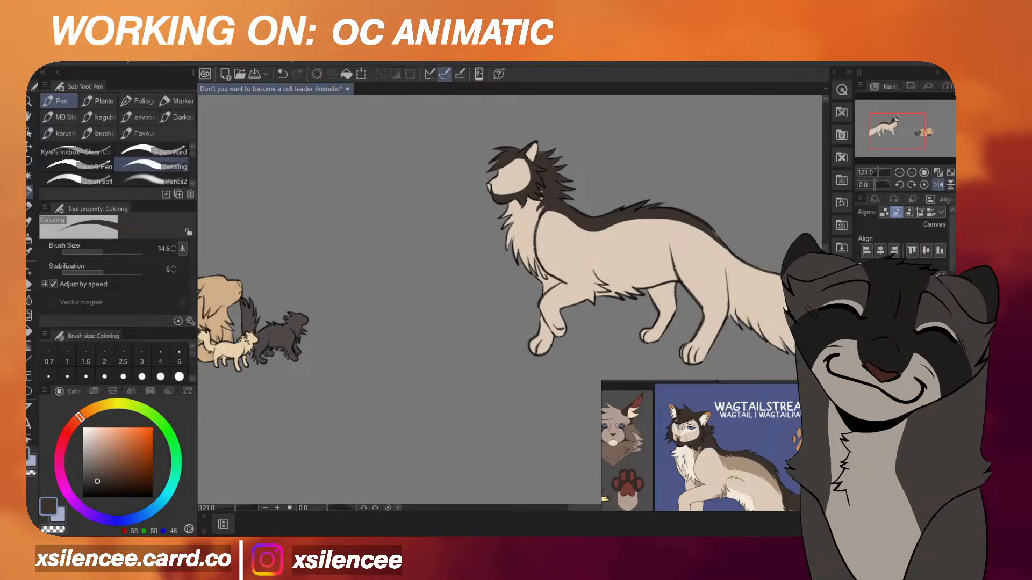
# Examine the full-body Wagtailstream reference for the back and tail markings and compare it with the large cat.
pyautogui.hotkey('alt', 'Tab')
pyautogui.hotkey('alt', 'Tab')
pyautogui.scroll(-6, 719, 455)
pyautogui.scroll(3, 753, 474)
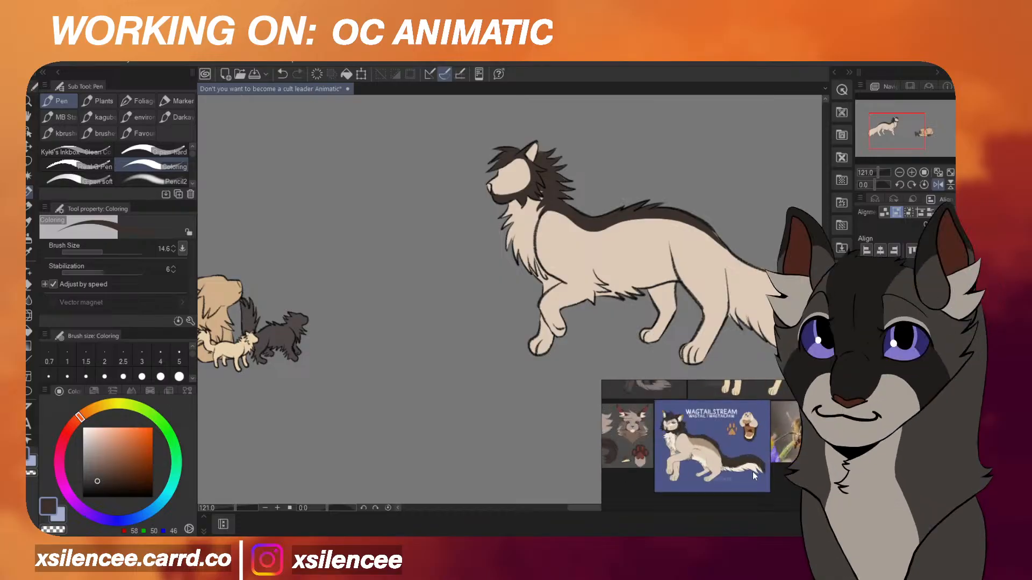
pyautogui.scroll(-8, 674, 274)
pyautogui.scroll(10, 747, 283)
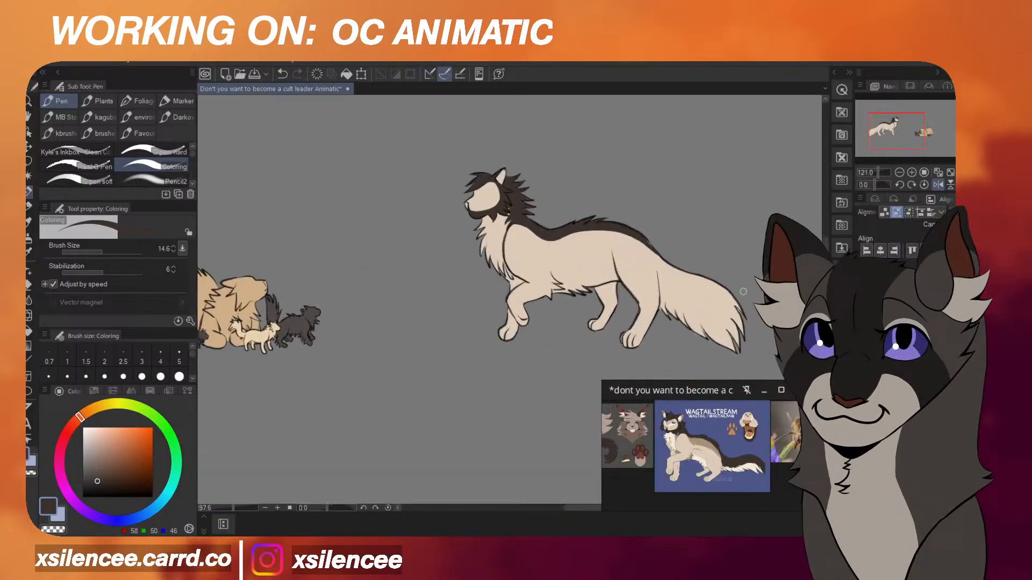
pyautogui.scroll(1, 686, 263)
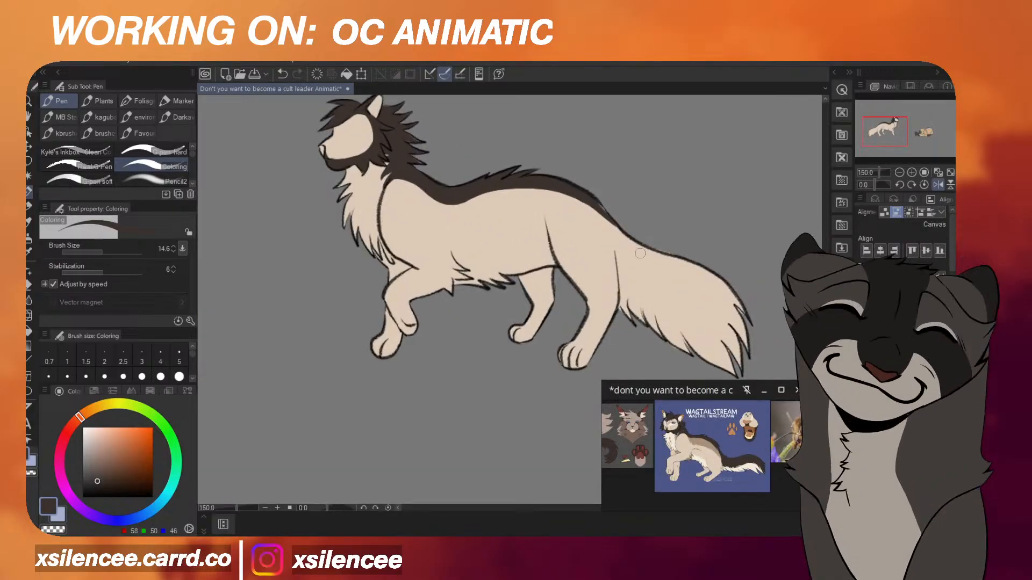
pyautogui.scroll(2, 641, 257)
pyautogui.scroll(-2, 608, 188)
pyautogui.hotkey('ctrl', 'z')
pyautogui.moveTo(620, 224)
pyautogui.mouseDown()
pyautogui.moveTo(648, 262)
pyautogui.moveTo(639, 259)
pyautogui.mouseUp()
pyautogui.hotkey('ctrl', 'z')
pyautogui.hotkey('ctrl', 'z')
pyautogui.moveTo(594, 198)
pyautogui.mouseDown()
pyautogui.moveTo(643, 249)
pyautogui.moveTo(641, 260)
pyautogui.mouseUp()
pyautogui.hotkey('ctrl', 'z')
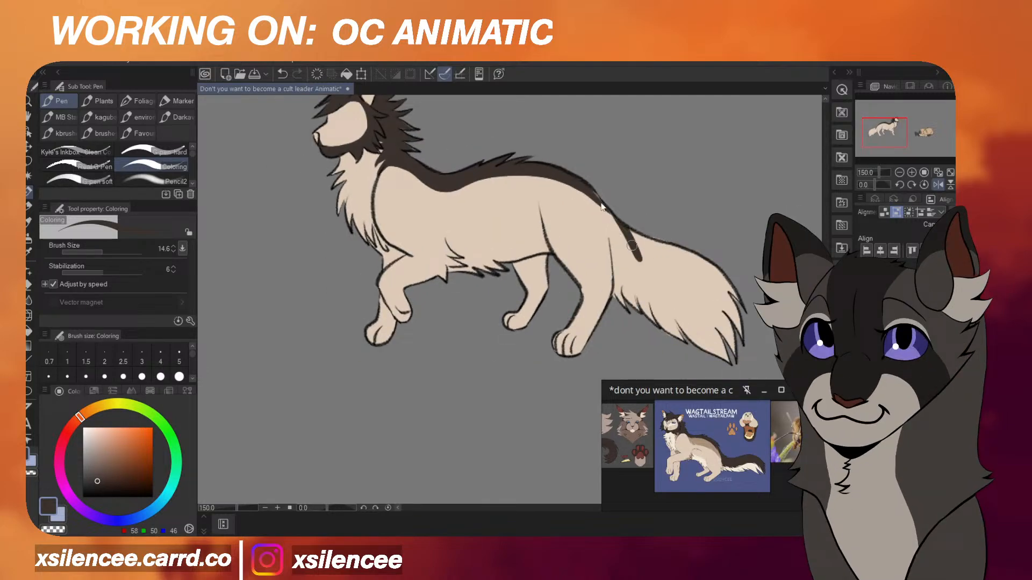
pyautogui.hotkey('ctrl', 'z')
pyautogui.scroll(-2, 639, 223)
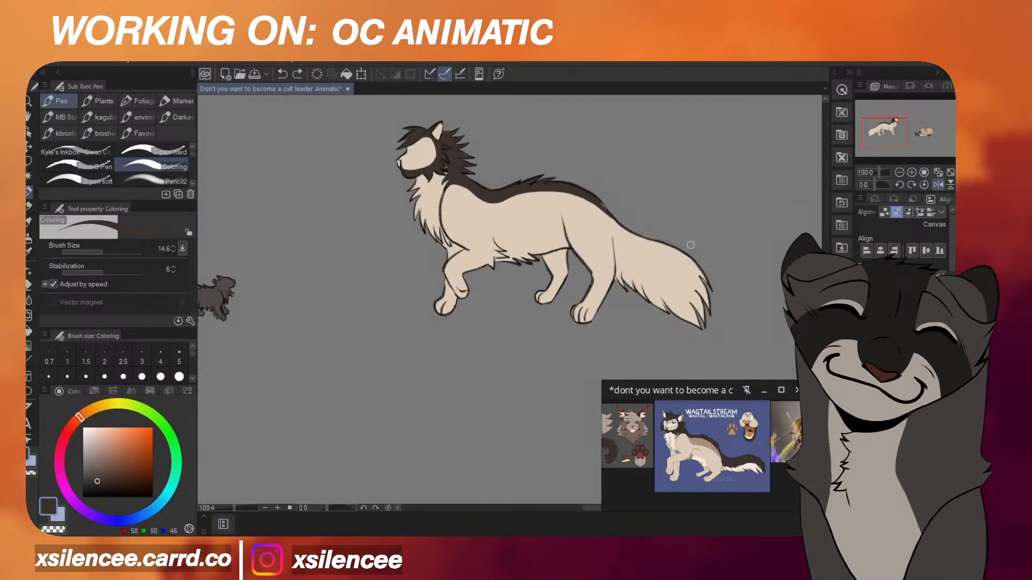
# Outline a dark brown marking along the large cat's tail from rump to tip and fill the tail's upper half with the same brown.
pyautogui.scroll(2, 690, 244)
pyautogui.moveTo(573, 188); pyautogui.dragTo(700, 324)
pyautogui.hotkey('ctrl', 'z')
pyautogui.hotkey('ctrl', 'z')
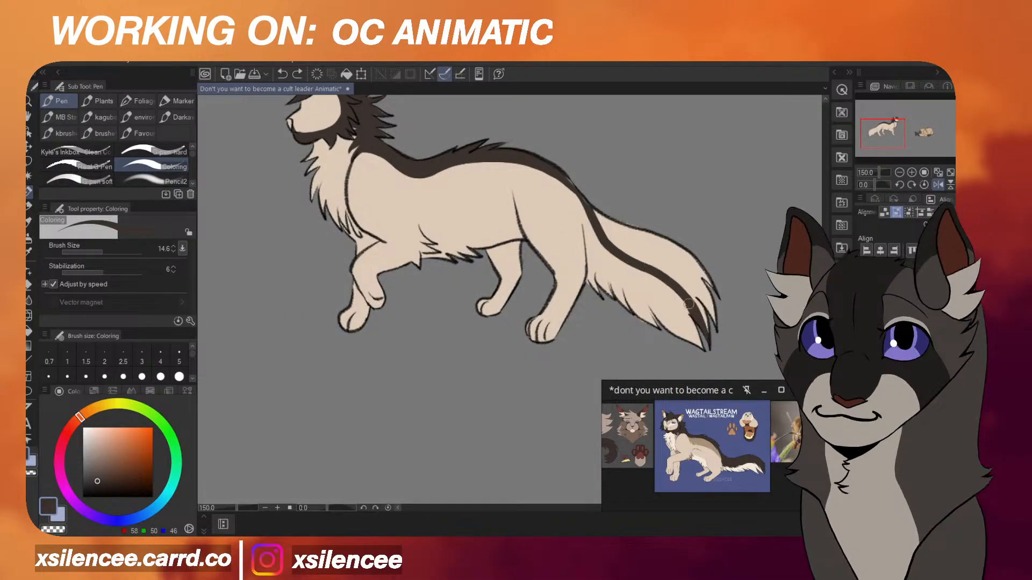
pyautogui.moveTo(582, 191)
pyautogui.mouseDown()
pyautogui.moveTo(611, 242)
pyautogui.moveTo(693, 304)
pyautogui.moveTo(716, 346)
pyautogui.mouseUp()
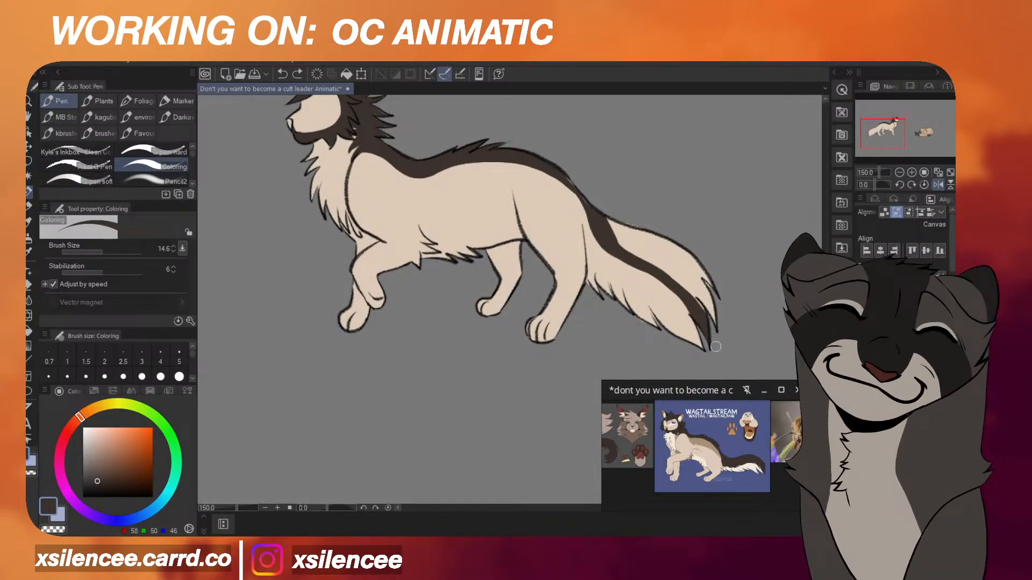
pyautogui.press('g')
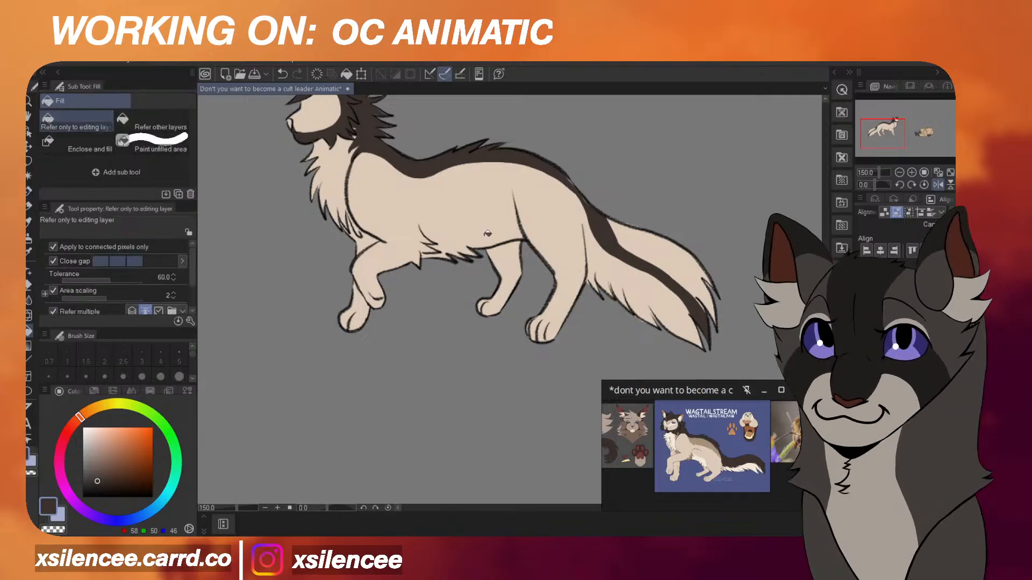
pyautogui.click(679, 262)
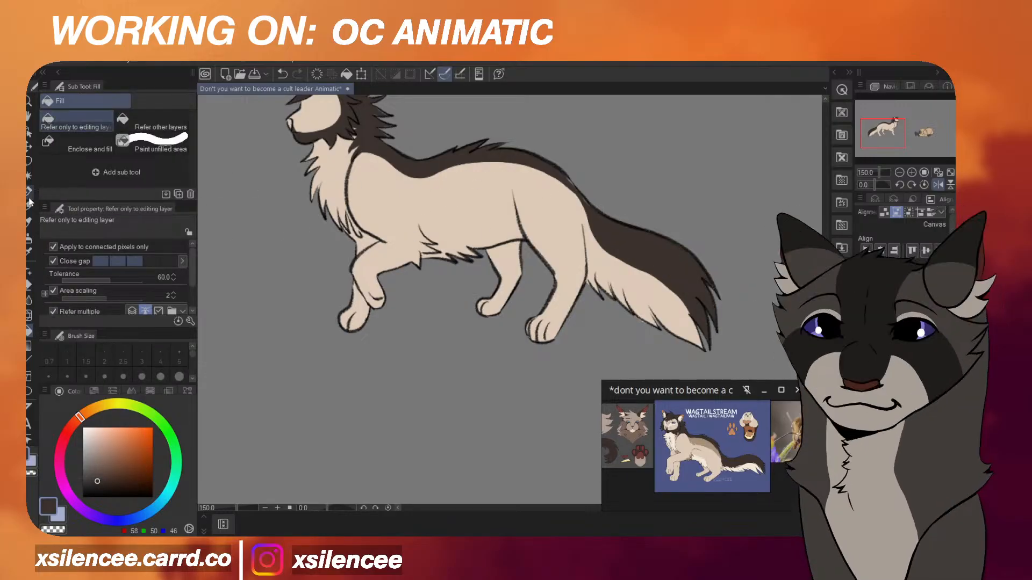
pyautogui.press('p')
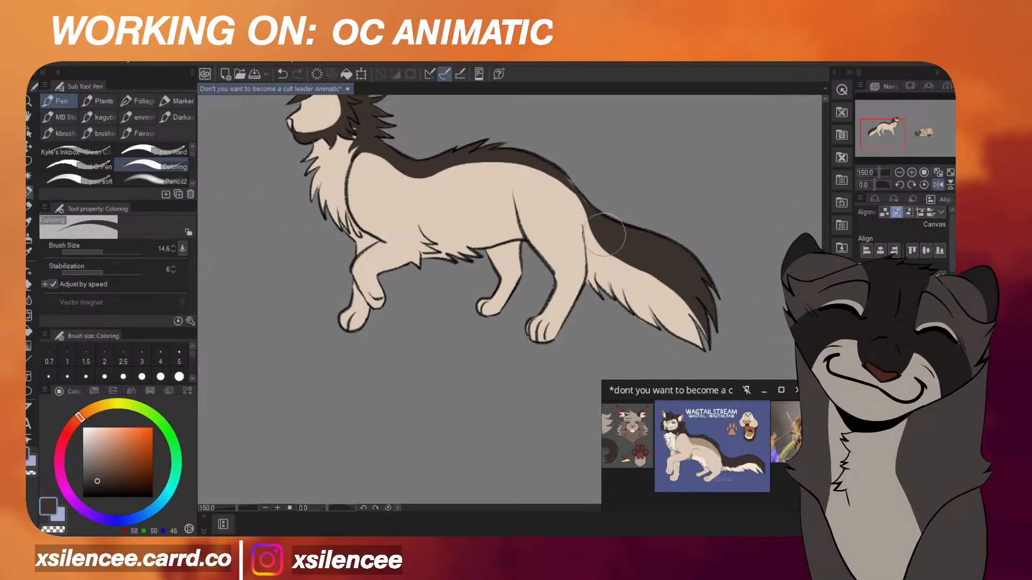
pyautogui.press('e')
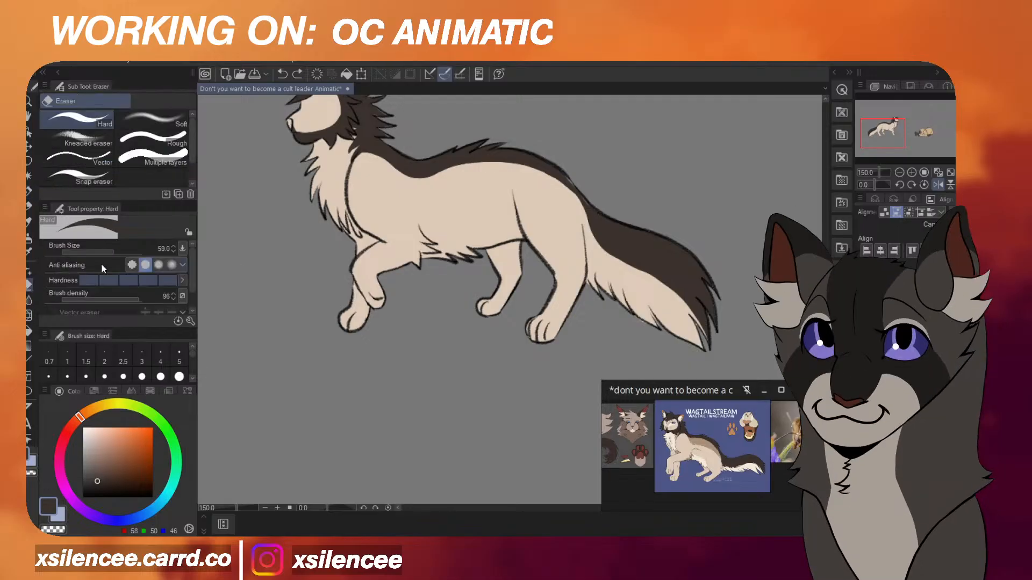
pyautogui.press('p')
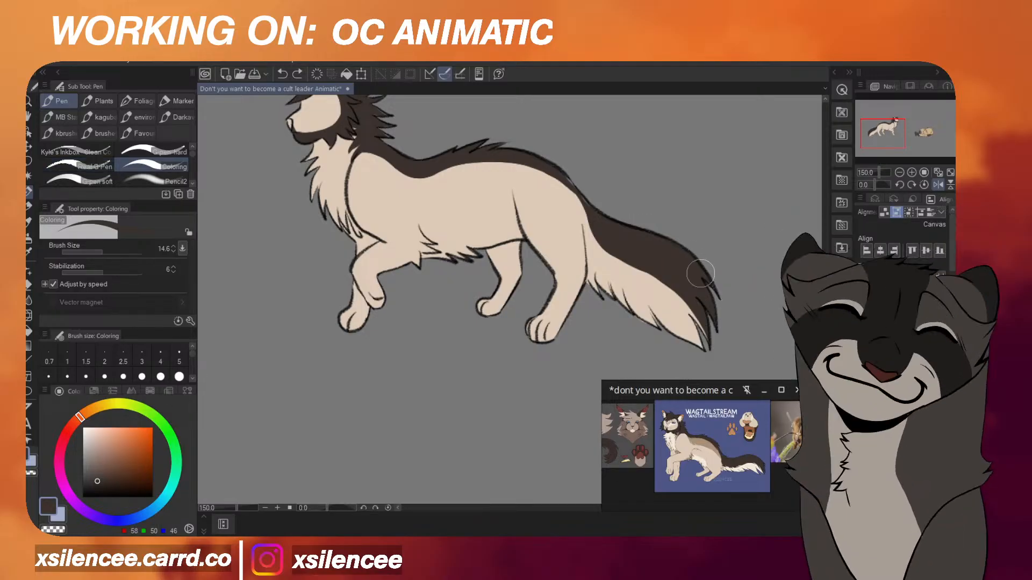
# Paint dark brown fur spikes along the lower edge of the large cat's tail marking.
pyautogui.scroll(-2, 652, 178)
pyautogui.scroll(4, 646, 256)
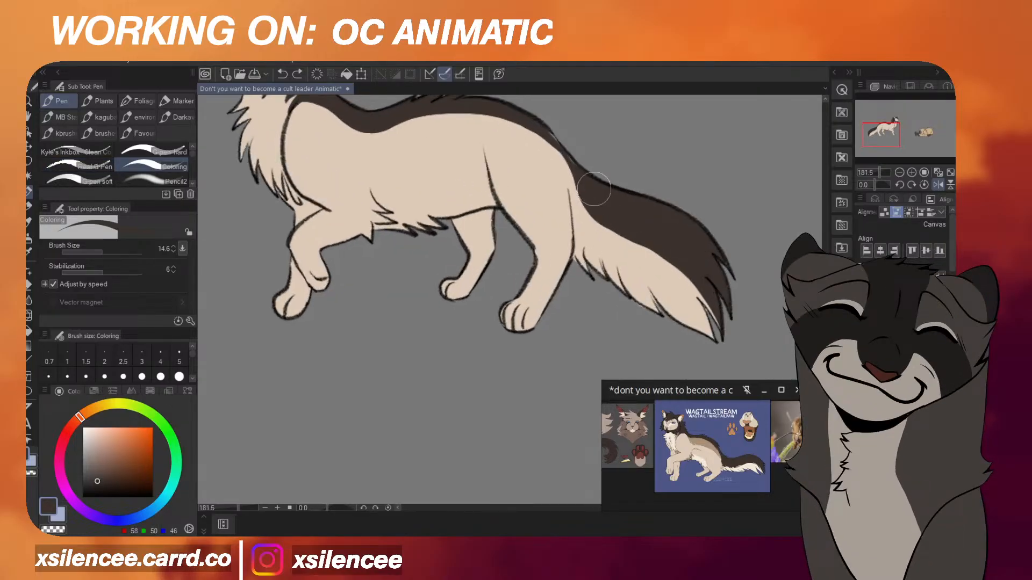
pyautogui.moveTo(597, 192)
pyautogui.mouseDown()
pyautogui.moveTo(630, 253)
pyautogui.moveTo(625, 244)
pyautogui.moveTo(653, 253)
pyautogui.moveTo(654, 245)
pyautogui.moveTo(699, 326)
pyautogui.mouseUp()
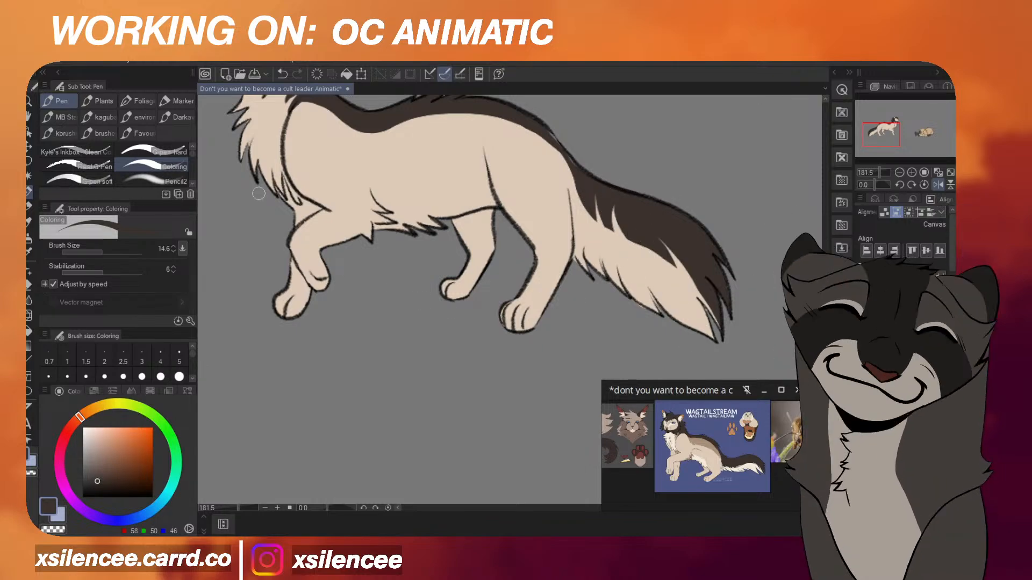
pyautogui.scroll(-2, 723, 318)
pyautogui.scroll(-5, 723, 314)
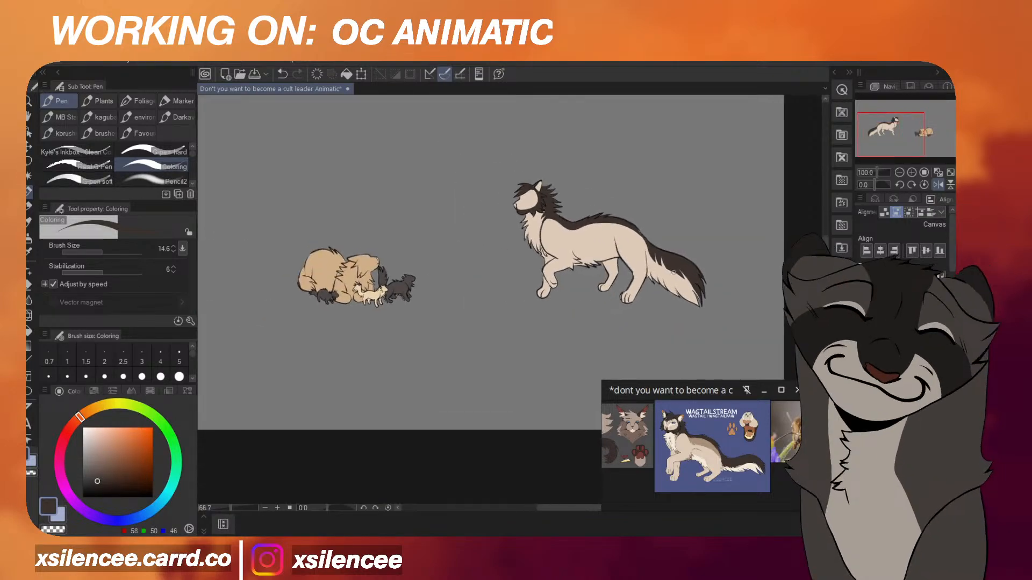
# Dot dark brown freckles across the bridge of the large cat's muzzle, following the Wagtailstream reference, and save the file.
pyautogui.scroll(3, 656, 184)
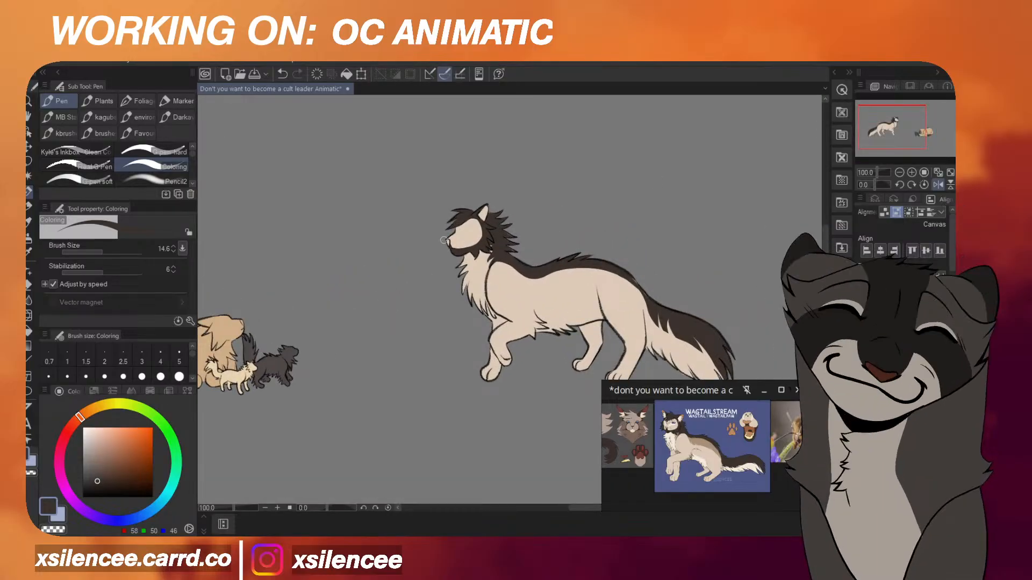
pyautogui.scroll(4, 443, 240)
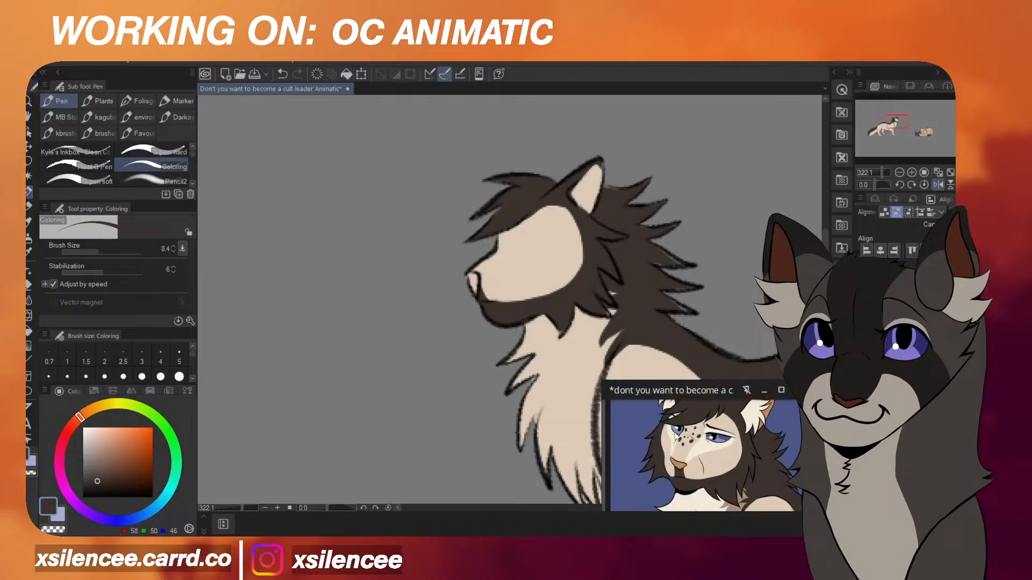
pyautogui.scroll(2, 487, 258)
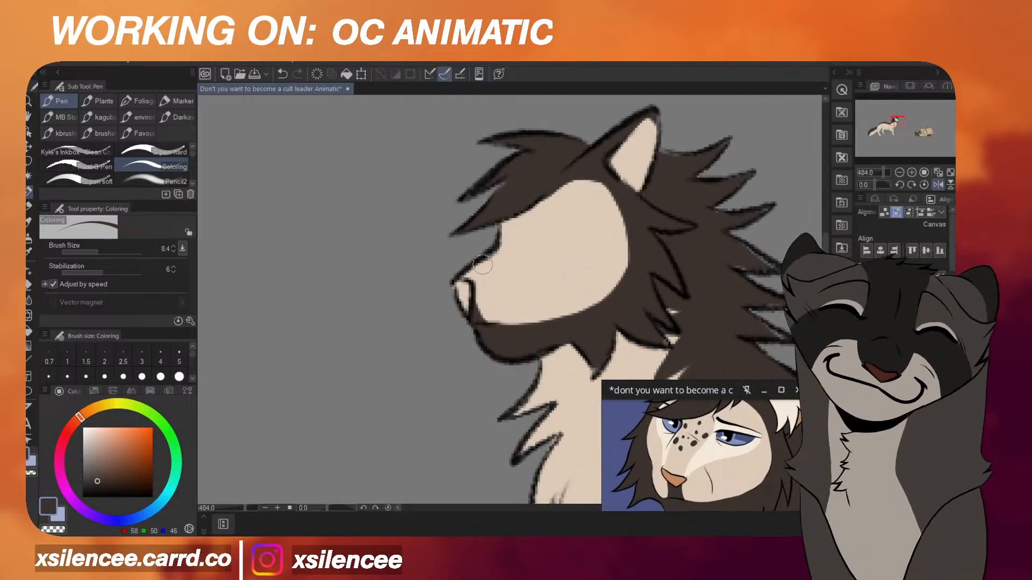
pyautogui.click(511, 245)
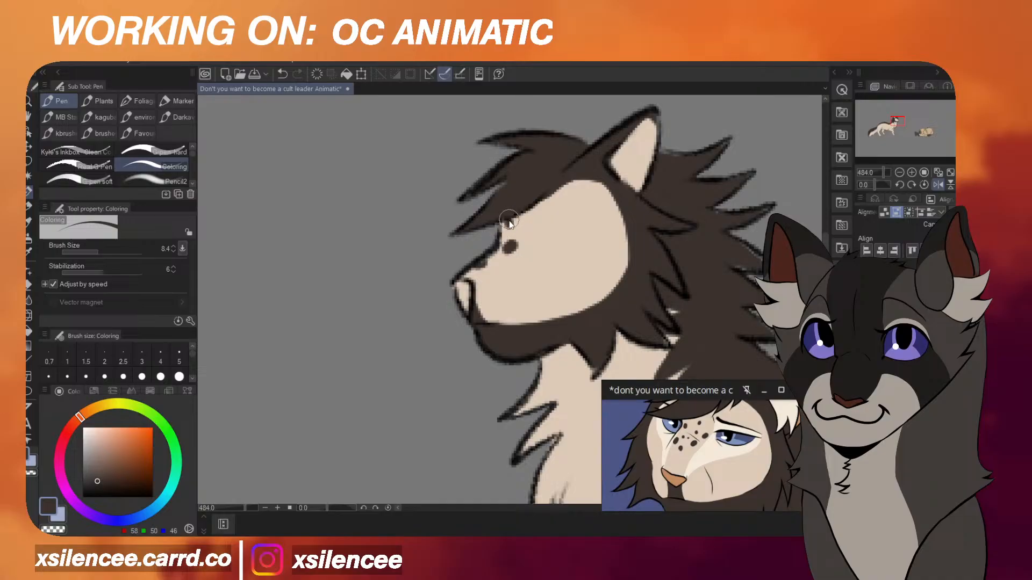
pyautogui.hotkey('ctrl', 's')
pyautogui.scroll(-5, 591, 219)
pyautogui.scroll(6, 509, 274)
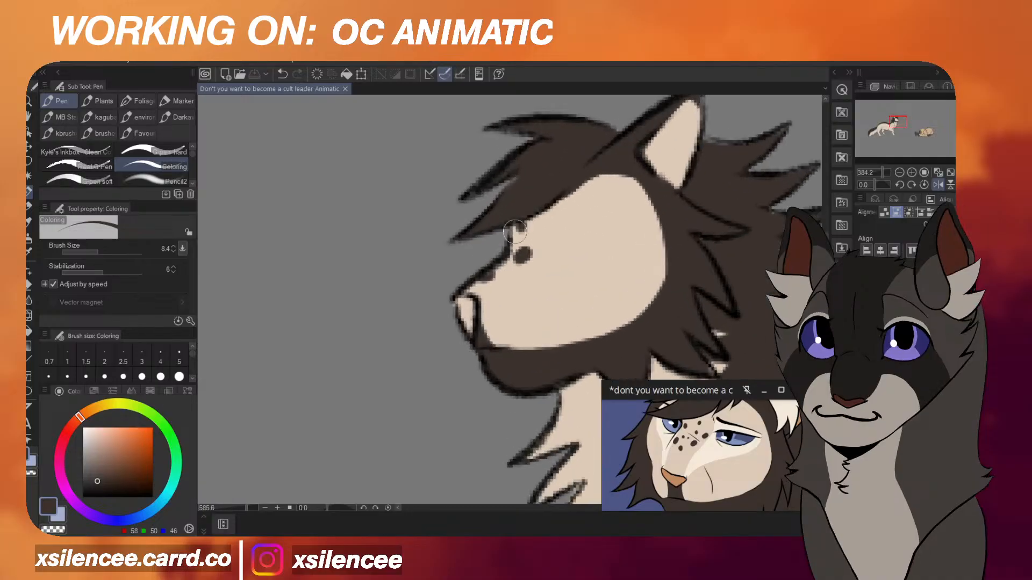
pyautogui.scroll(-5, 580, 232)
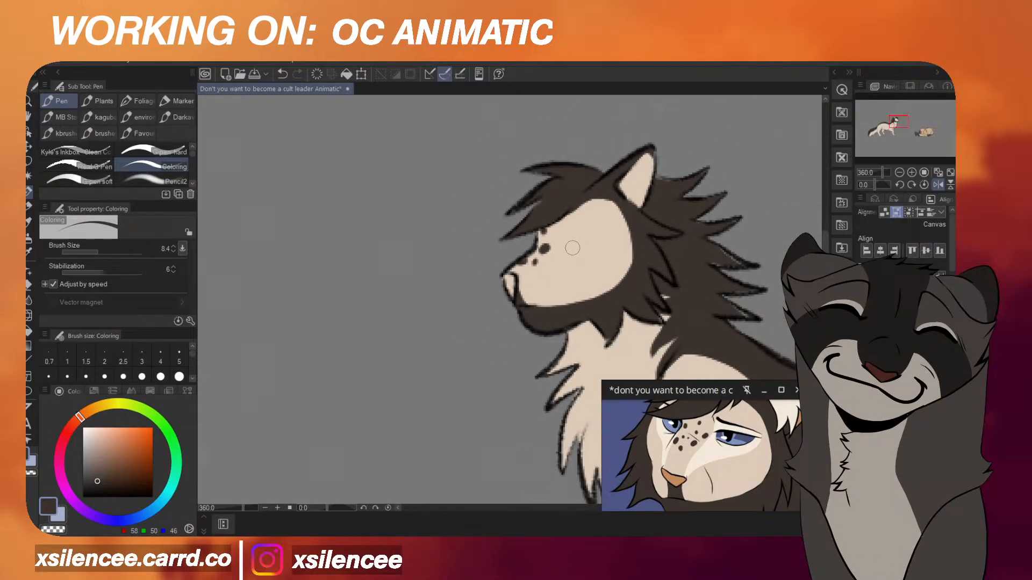
# Touch up the gaps in the large cat's mane spikes, sampling cream and dark brown from its existing fur.
pyautogui.scroll(-6, 574, 247)
pyautogui.scroll(5, 601, 222)
pyautogui.press('h')
pyautogui.press('h')
pyautogui.scroll(-3, 601, 222)
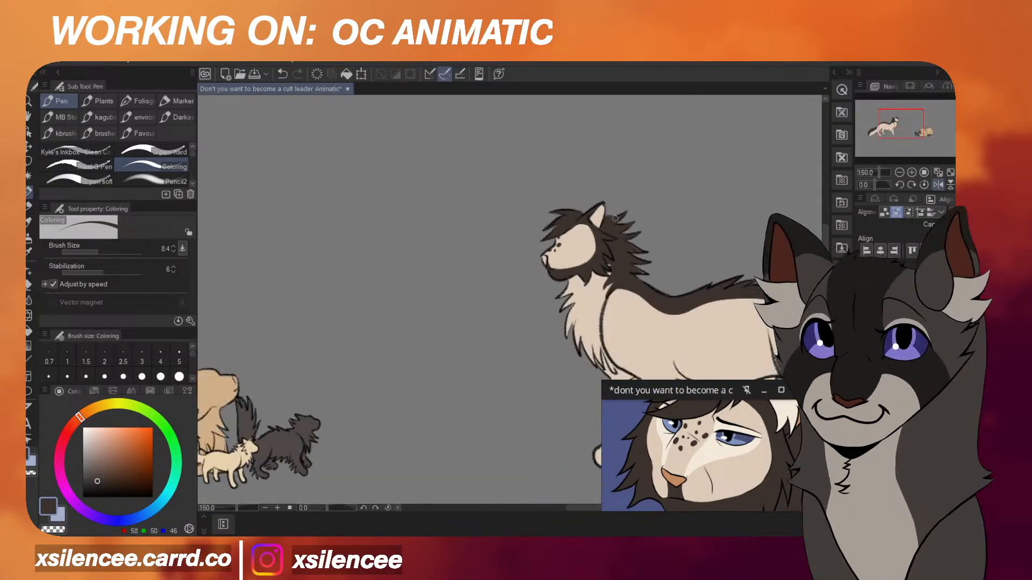
pyautogui.scroll(3, 613, 227)
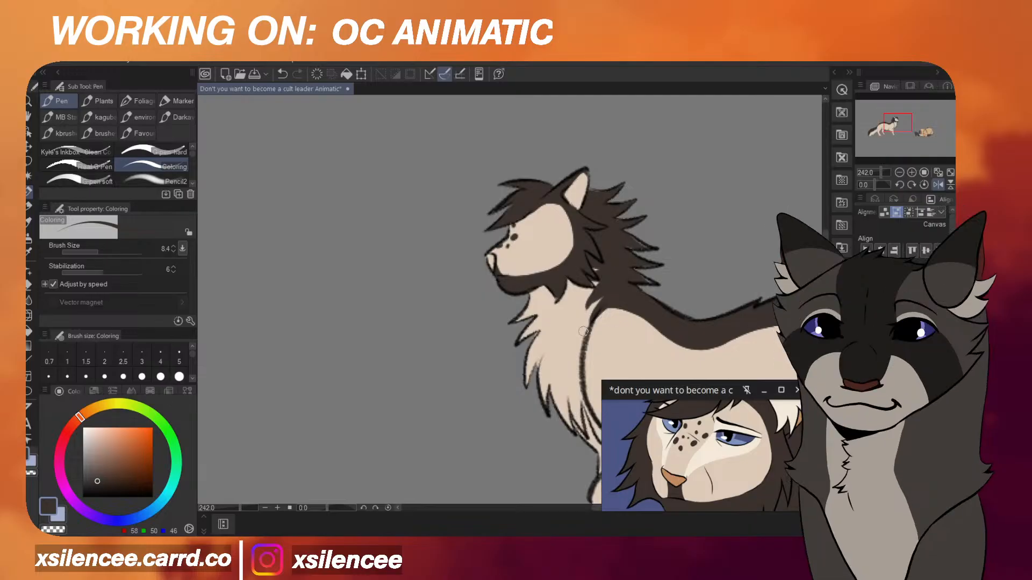
pyautogui.keyDown('alt'); pyautogui.click(559, 242); pyautogui.keyUp('alt')
pyautogui.scroll(6, 652, 261)
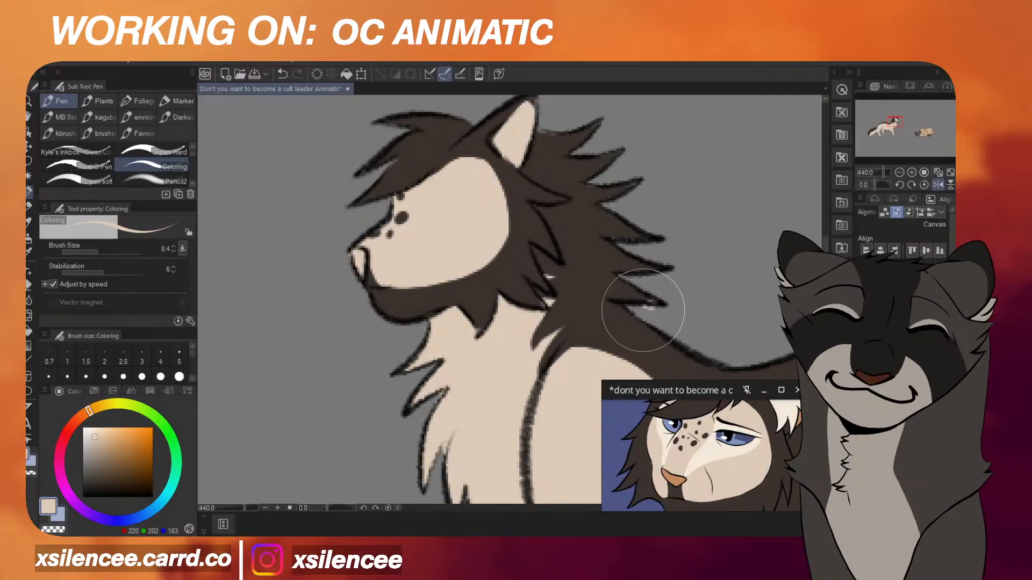
pyautogui.scroll(-12, 621, 299)
pyautogui.scroll(6, 710, 325)
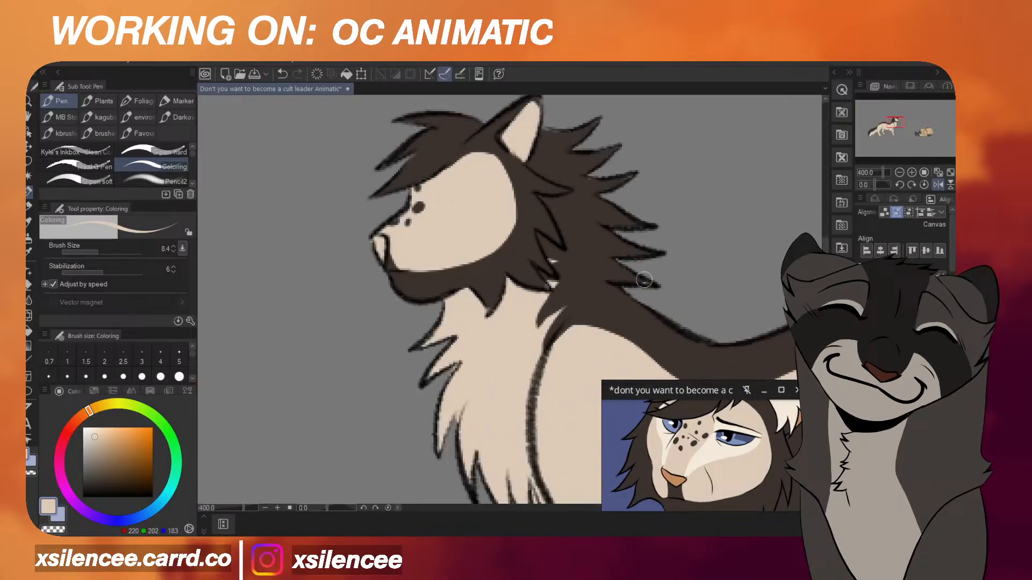
pyautogui.scroll(-3, 650, 281)
pyautogui.scroll(2, 635, 307)
pyautogui.keyDown('alt'); pyautogui.click(637, 255); pyautogui.keyUp('alt')
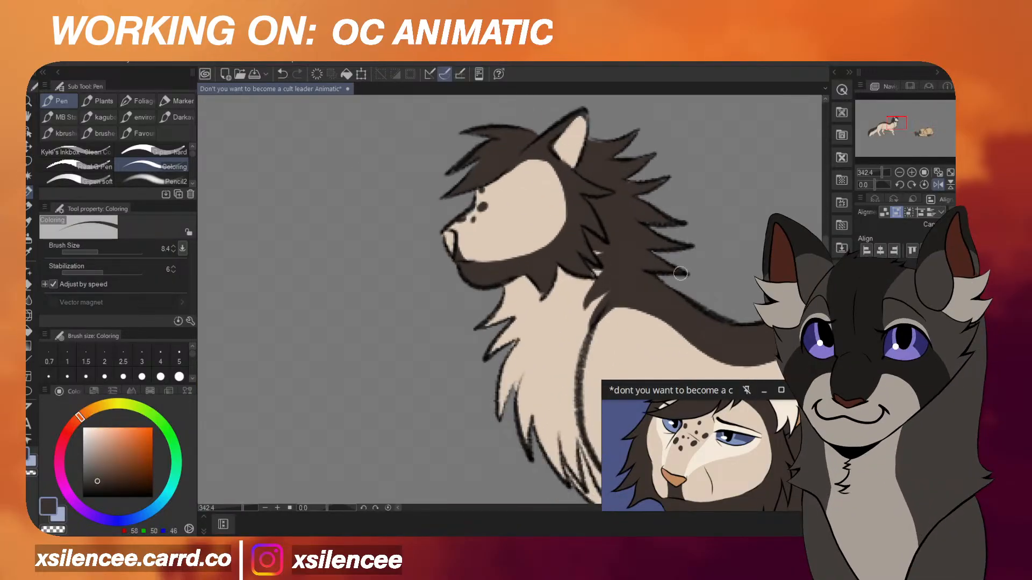
# Draw black fur tufts inside the large cat's ear with the Mechanical pencil at brush size 6.0.
pyautogui.scroll(-3, 681, 274)
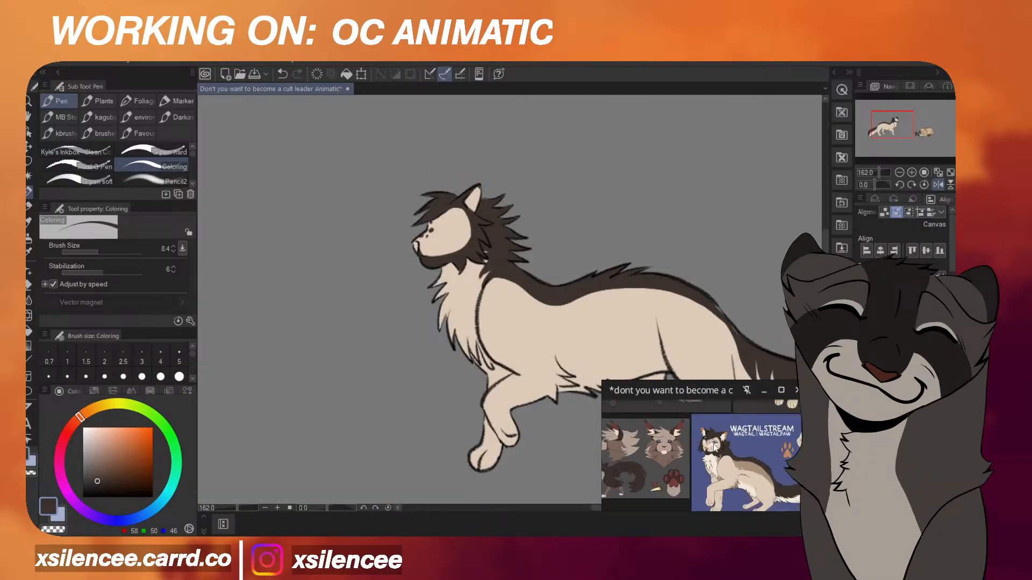
pyautogui.scroll(-4, 511, 299)
pyautogui.scroll(1, 759, 369)
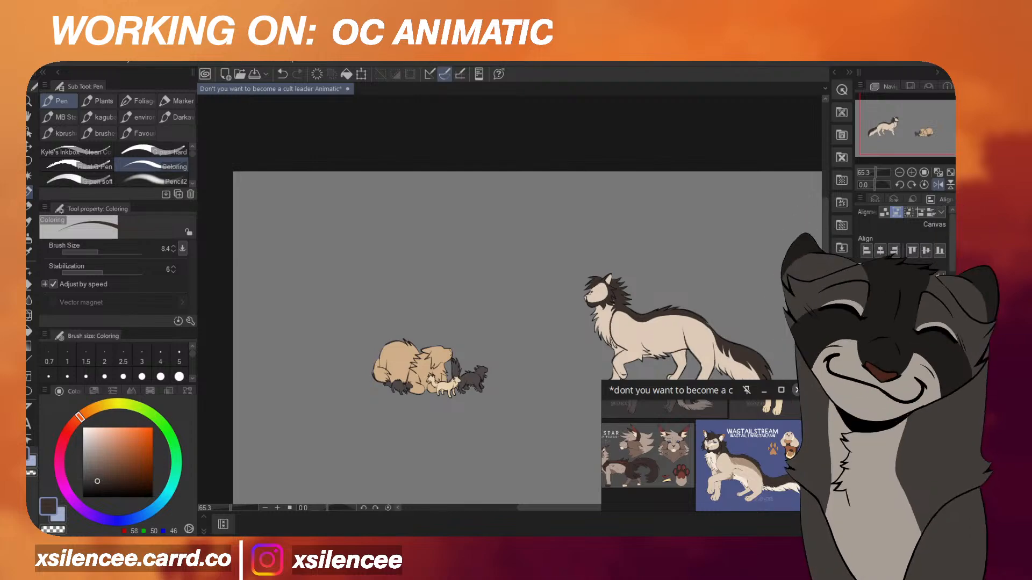
pyautogui.press('p')
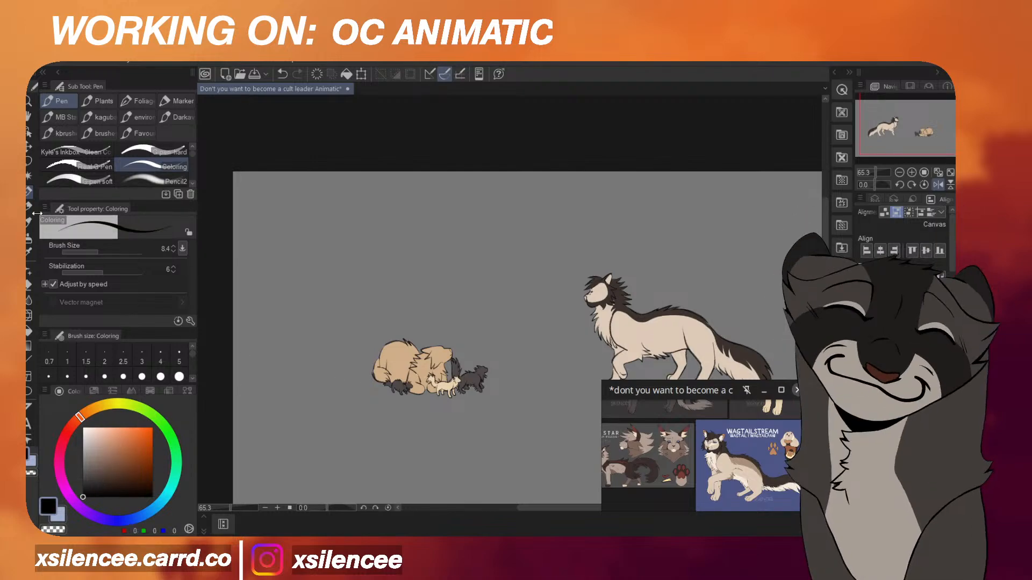
pyautogui.scroll(10, 644, 257)
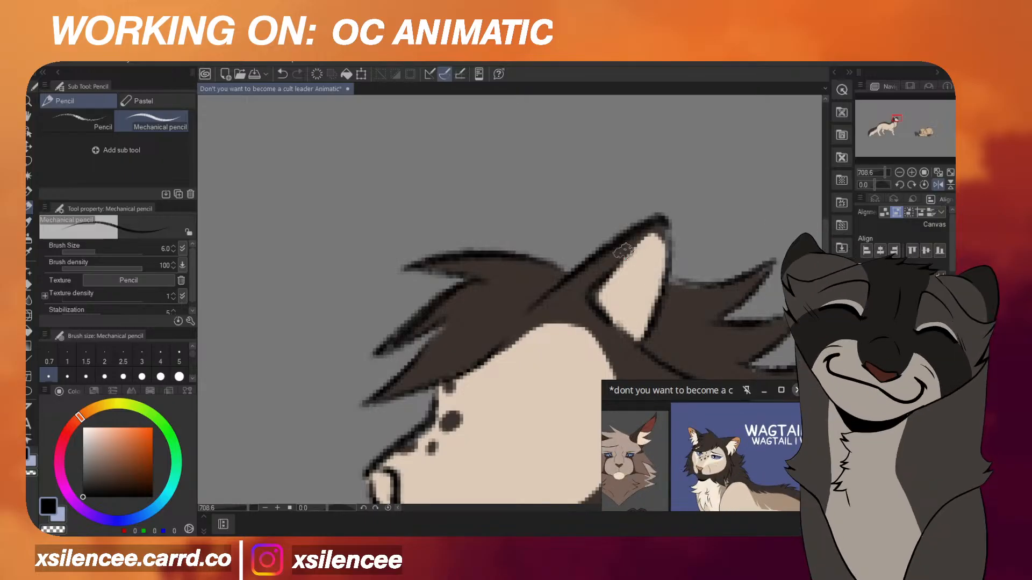
pyautogui.scroll(-4, 623, 251)
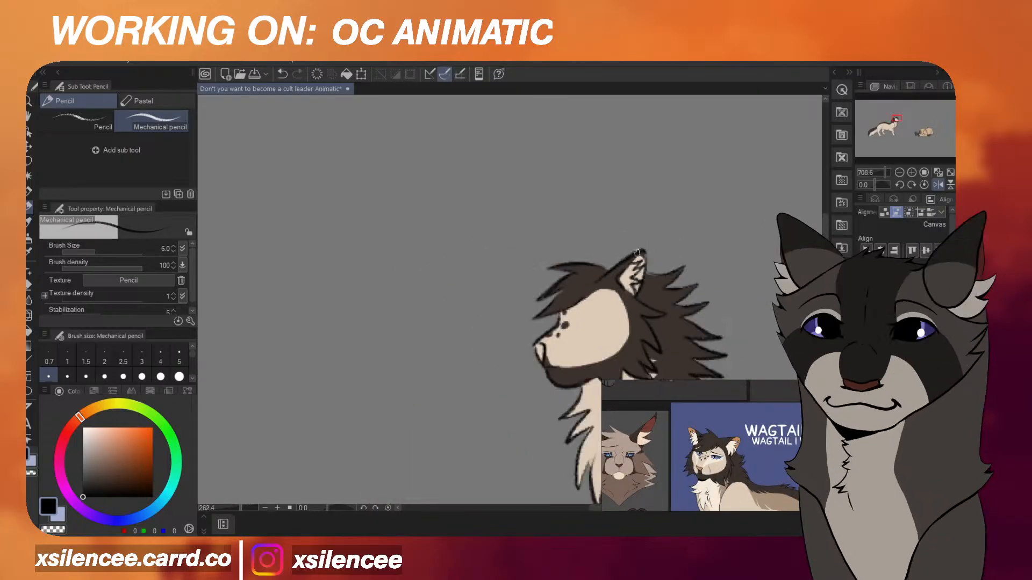
pyautogui.scroll(-1, 638, 253)
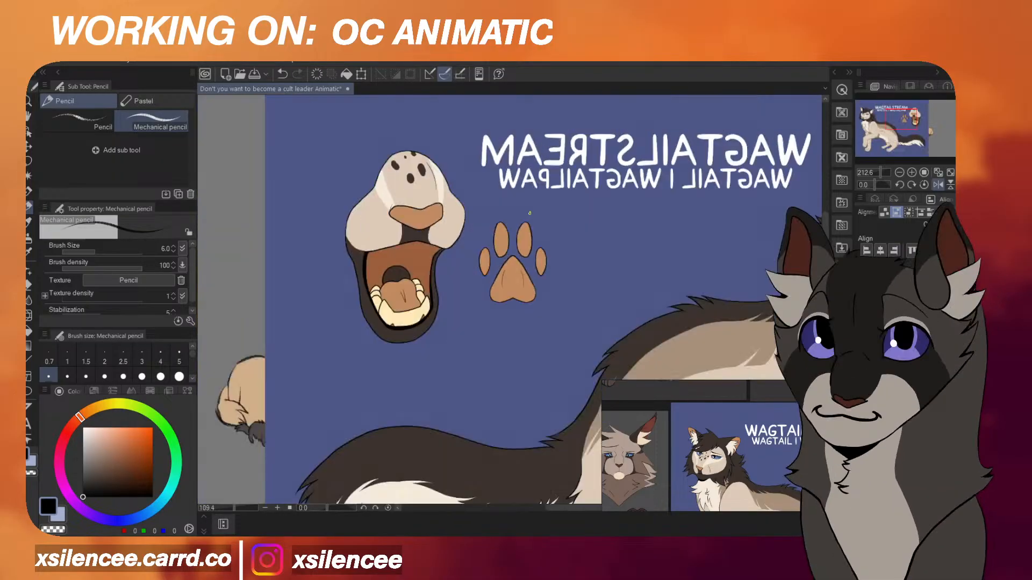
# Return to the Coloring pen, unmirror the view and sample the tan from the back of the full-size Wagtailstream reference.
pyautogui.press('p')
pyautogui.scroll(-3, 540, 204)
pyautogui.scroll(1, 801, 188)
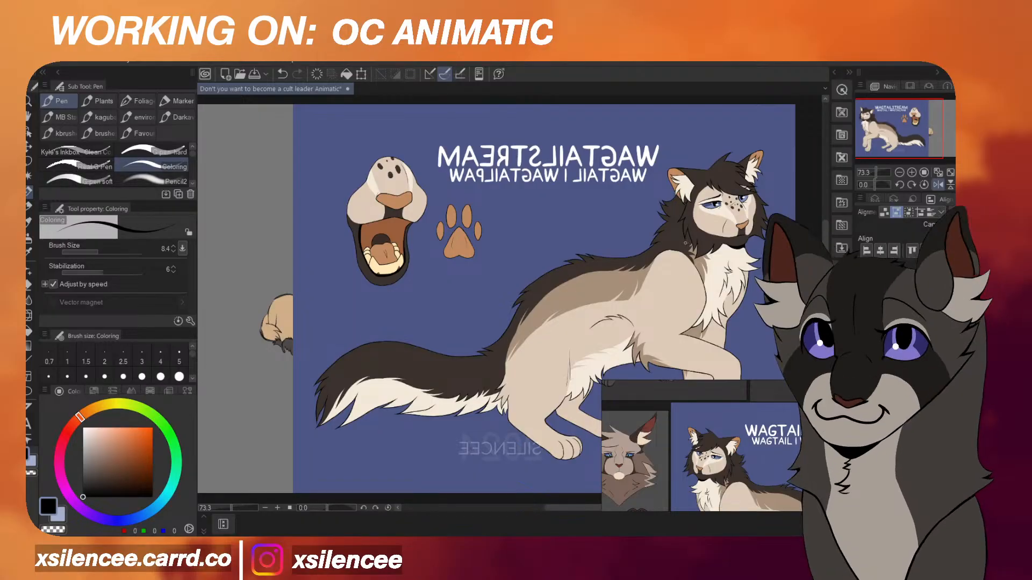
pyautogui.hotkey('ctrl', '-')
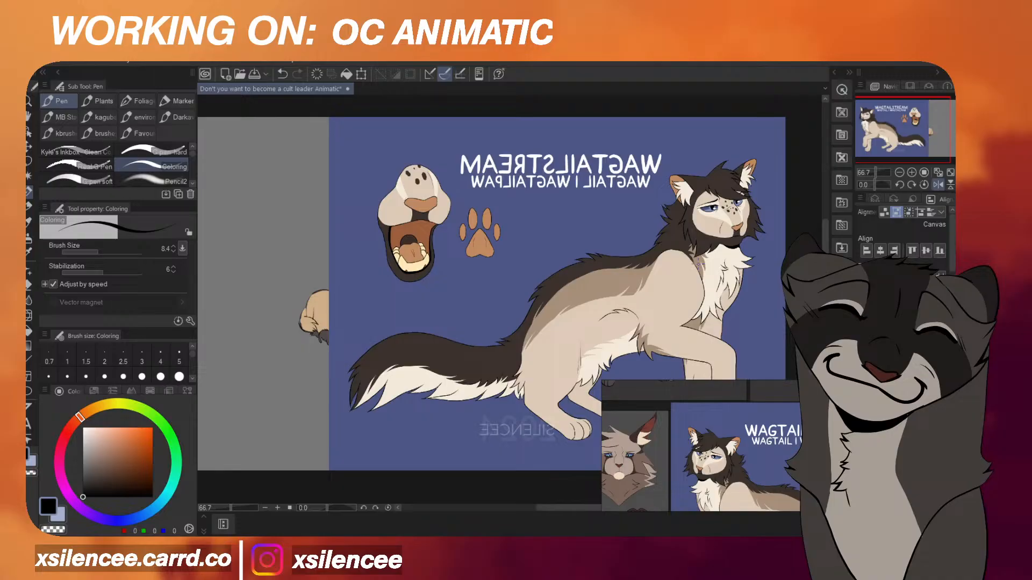
pyautogui.hotkey('ctrl', '-')
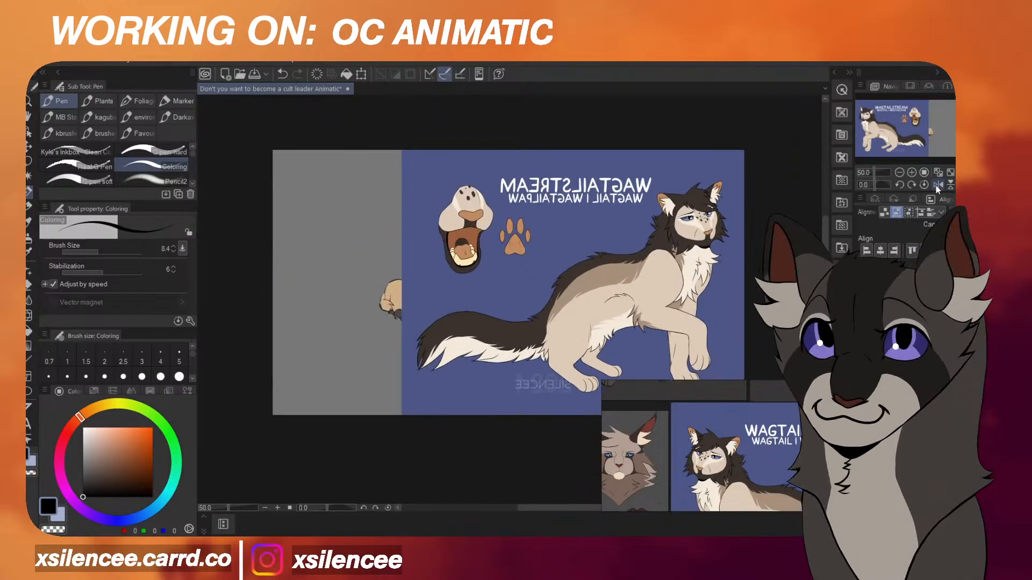
pyautogui.click(937, 185)
pyautogui.hotkey('ctrl', 'z')
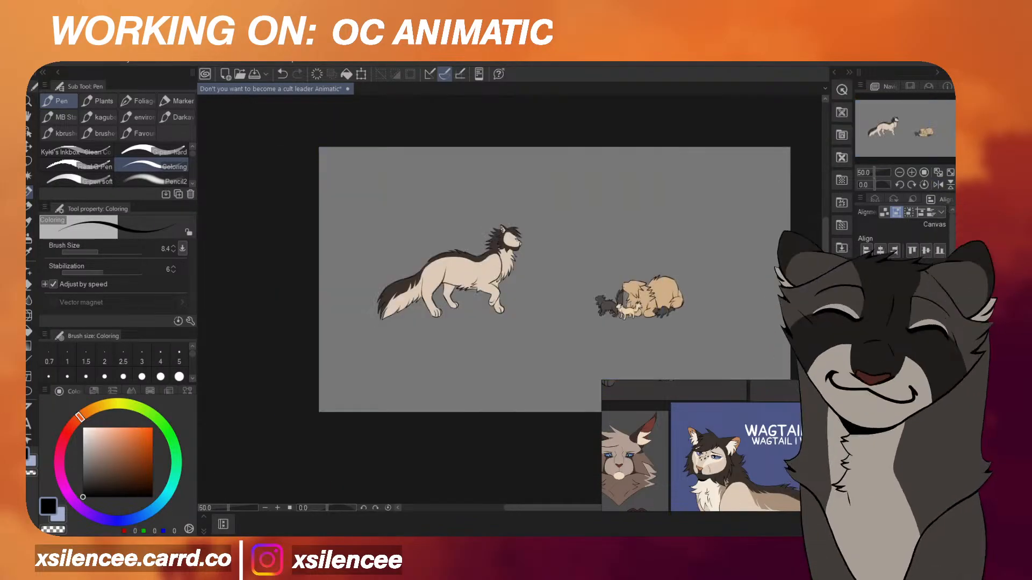
pyautogui.hotkey('ctrl', 'y')
pyautogui.keyDown('alt'); pyautogui.click(454, 260); pyautogui.keyUp('alt')
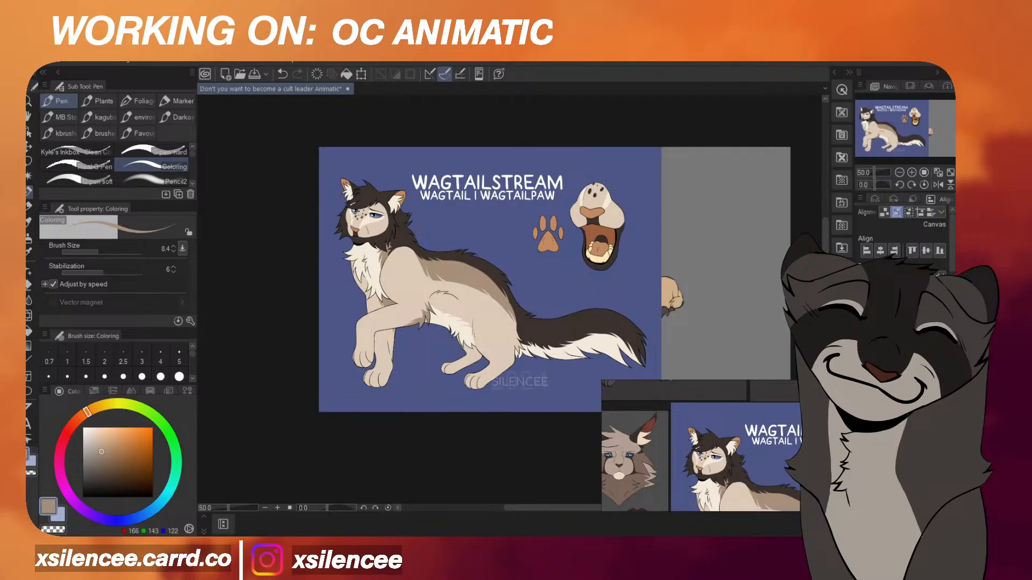
# Clear the pasted reference images from the canvas and mirror the view again.
pyautogui.hotkey('ctrl', 'v')
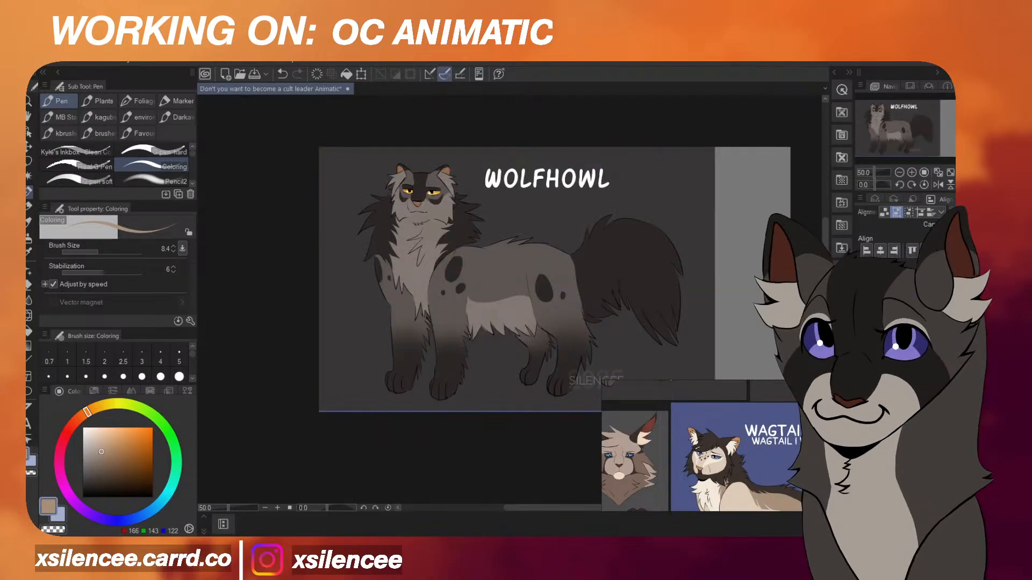
pyautogui.hotkey('ctrl', 'z')
pyautogui.press('h')
pyautogui.scroll(-5, 734, 457)
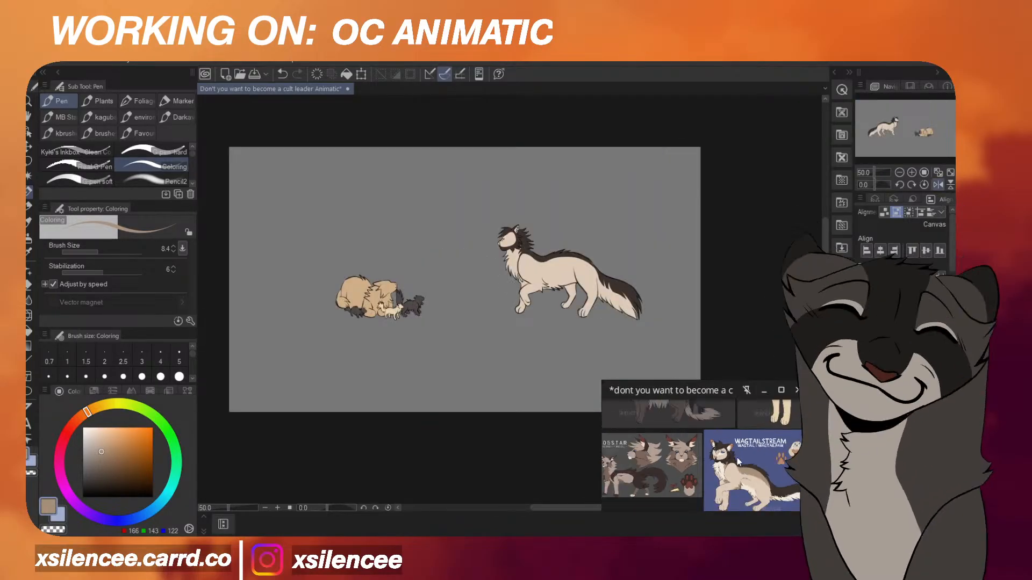
# Paint a pointed tan marking on the large cat's neck between jaw and shoulder, using brush size 12.9.
pyautogui.click(101, 251)
pyautogui.scroll(5, 505, 261)
pyautogui.scroll(5, 744, 466)
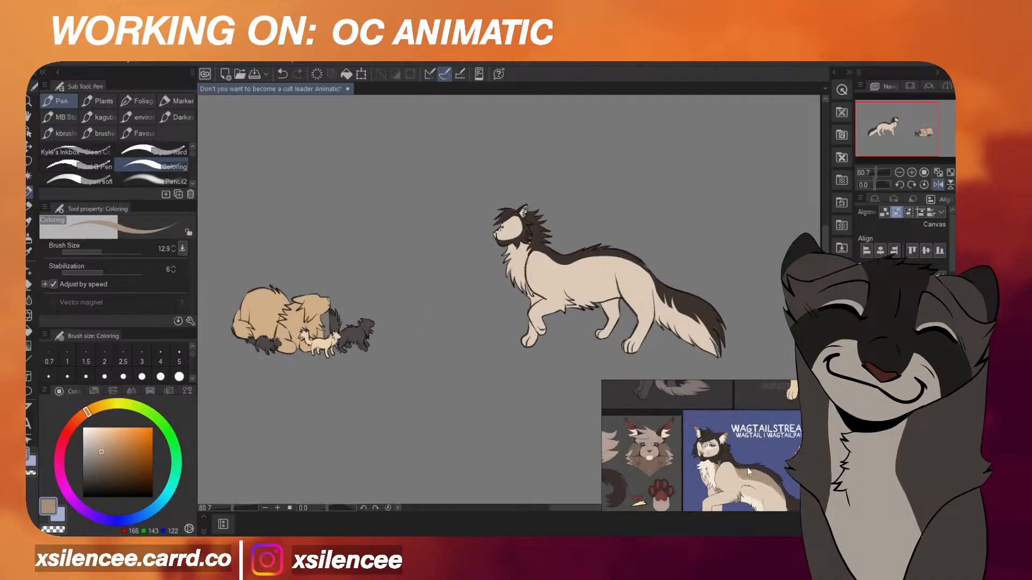
pyautogui.scroll(8, 482, 224)
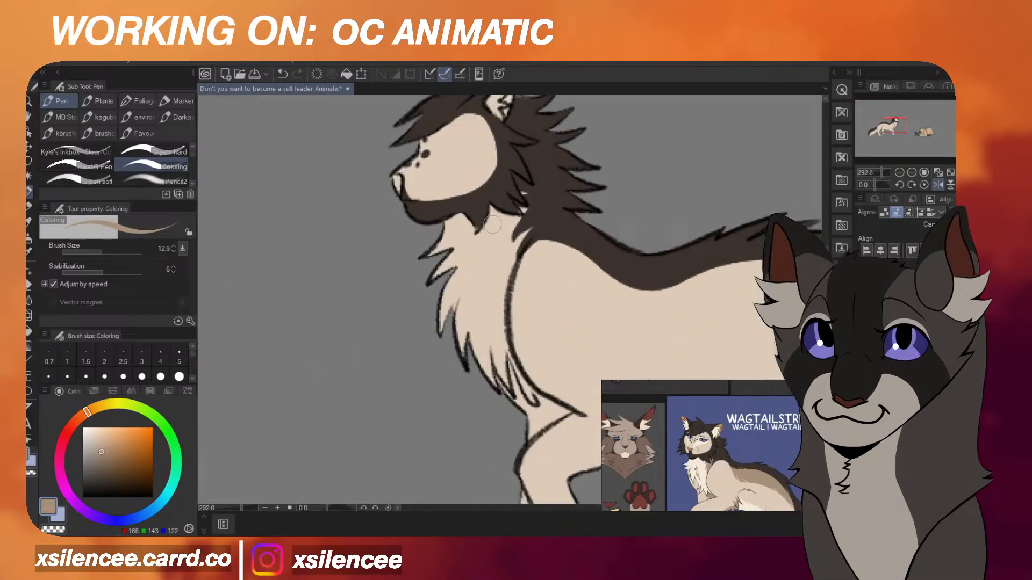
pyautogui.moveTo(503, 212)
pyautogui.mouseDown()
pyautogui.moveTo(495, 272)
pyautogui.moveTo(502, 241)
pyautogui.moveTo(506, 304)
pyautogui.moveTo(532, 241)
pyautogui.moveTo(491, 269)
pyautogui.mouseUp()
pyautogui.hotkey('ctrl', 'z')
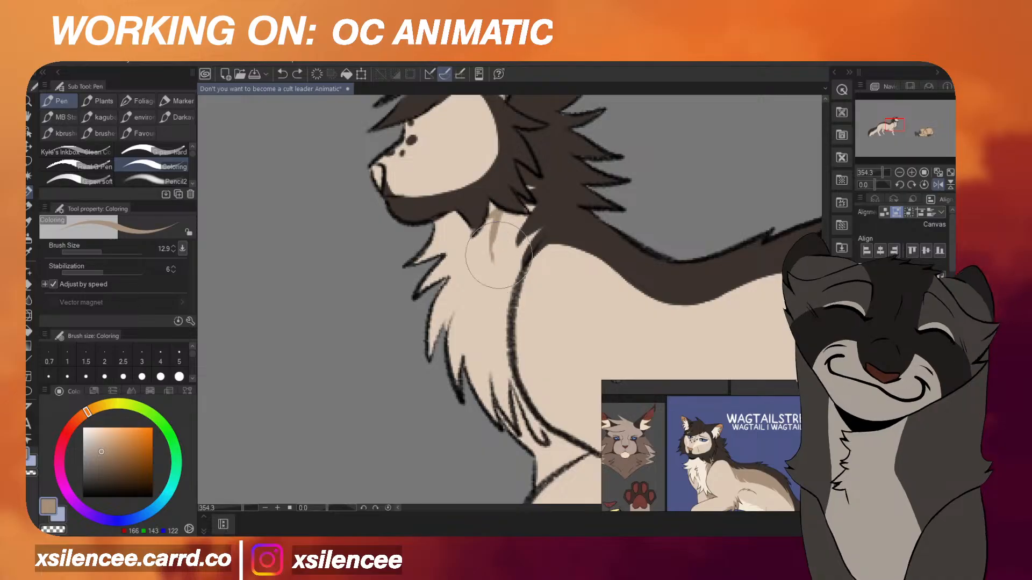
pyautogui.hotkey('ctrl', 'z')
pyautogui.moveTo(498, 213); pyautogui.dragTo(487, 275)
pyautogui.moveTo(487, 275)
pyautogui.mouseDown()
pyautogui.moveTo(509, 231)
pyautogui.moveTo(513, 320)
pyautogui.moveTo(535, 226)
pyautogui.moveTo(507, 299)
pyautogui.moveTo(492, 255)
pyautogui.moveTo(499, 210)
pyautogui.moveTo(485, 281)
pyautogui.mouseUp()
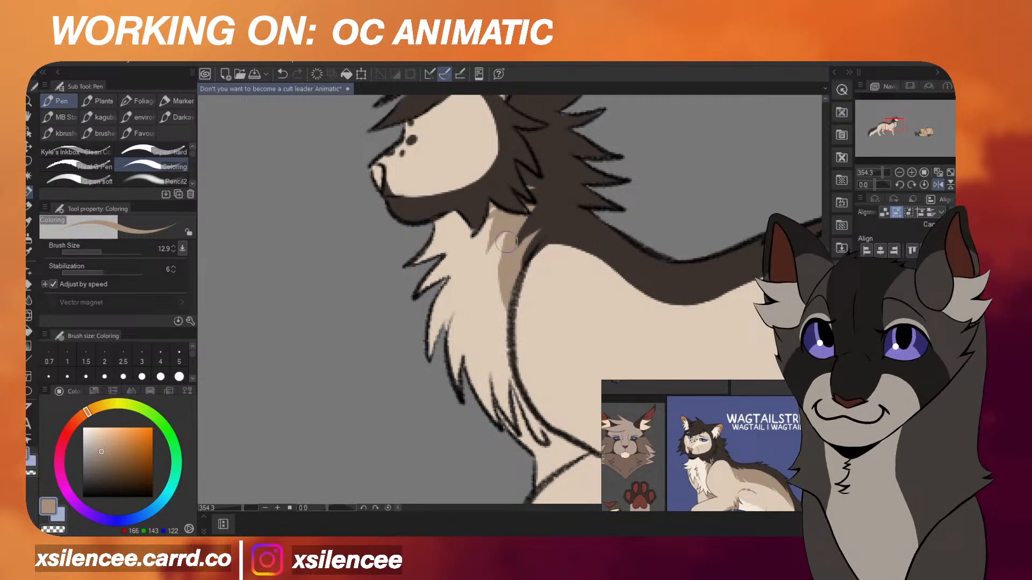
# Check the large cat's tan neck marking in mirrored and wider views.
pyautogui.scroll(-5, 512, 309)
pyautogui.press('h')
pyautogui.scroll(3, 481, 228)
pyautogui.press('h')
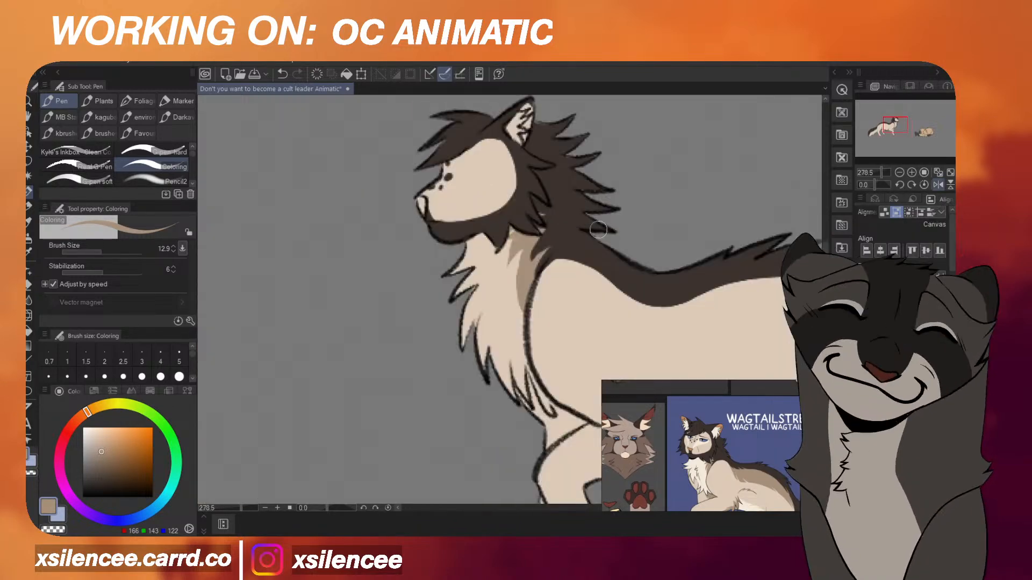
pyautogui.scroll(-2, 599, 234)
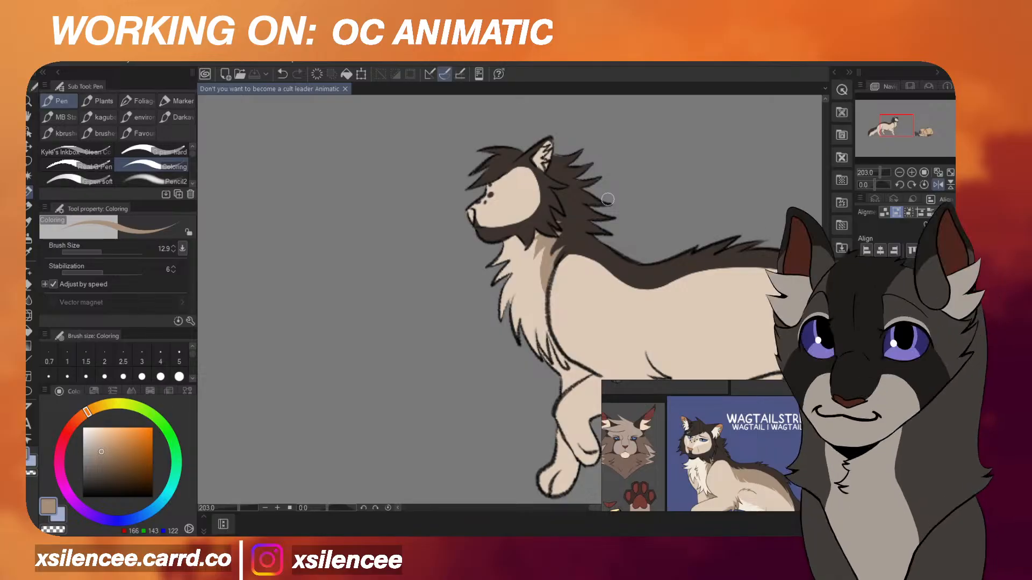
pyautogui.scroll(-3, 607, 200)
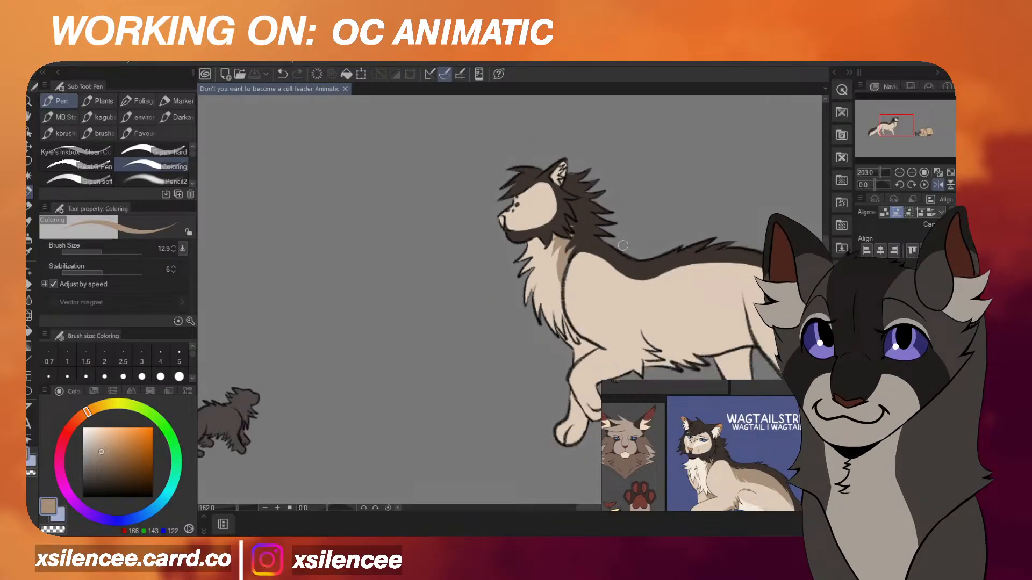
pyautogui.scroll(2, 597, 266)
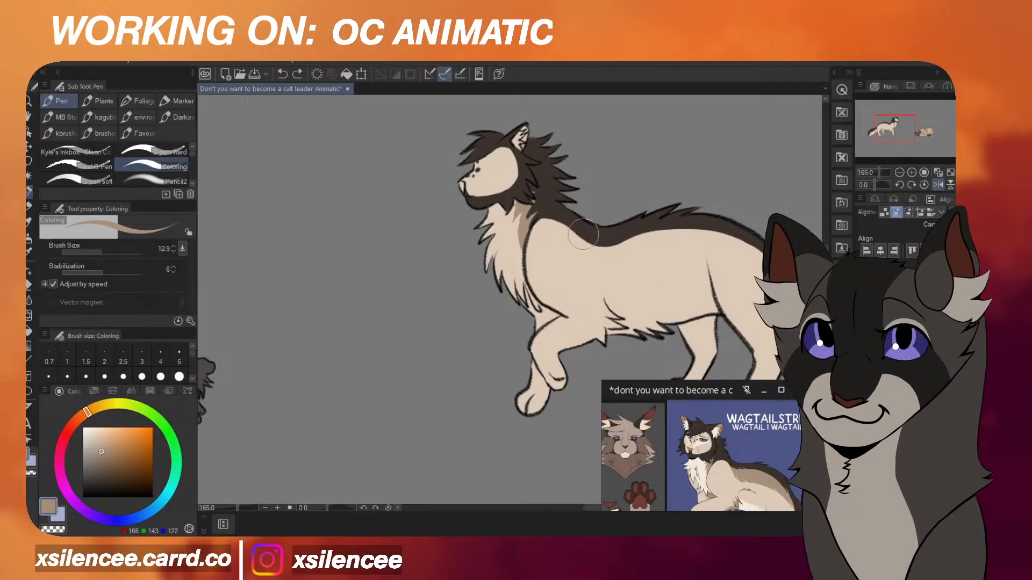
# Outline the lower edge of a tan band below the dark stripe along the large cat's back, using the Coloring pen at size 12.9.
pyautogui.moveTo(582, 228); pyautogui.dragTo(602, 248)
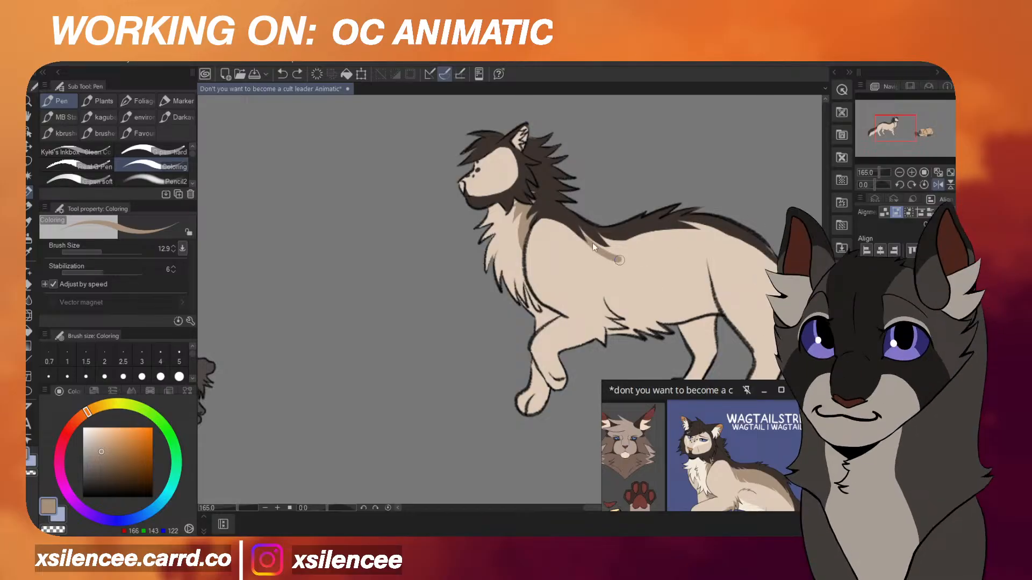
pyautogui.hotkey('ctrl', 'z')
pyautogui.moveTo(573, 225)
pyautogui.mouseDown()
pyautogui.moveTo(653, 255)
pyautogui.moveTo(712, 249)
pyautogui.moveTo(774, 279)
pyautogui.mouseUp()
pyautogui.scroll(-4, 729, 426)
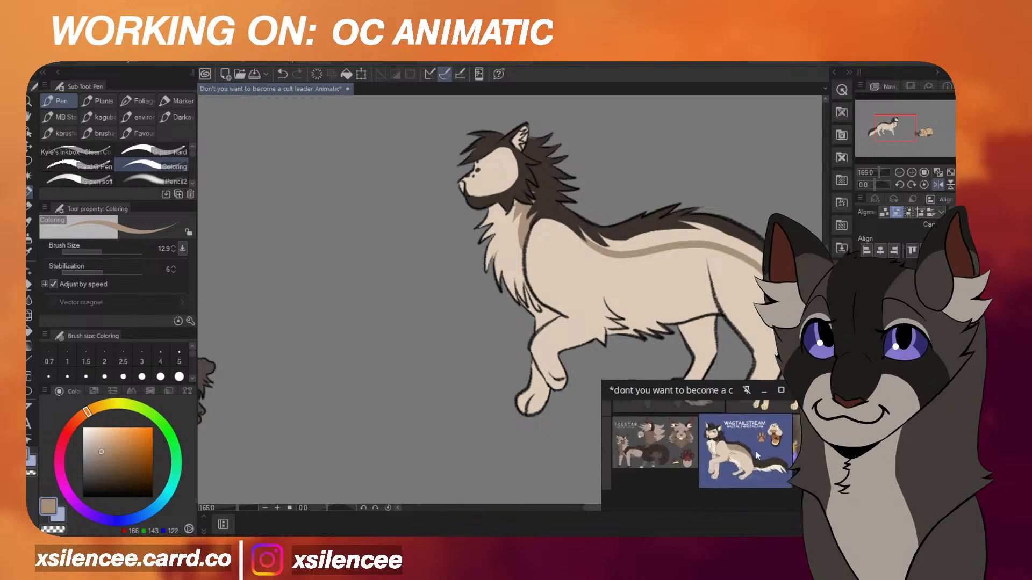
pyautogui.scroll(5, 765, 295)
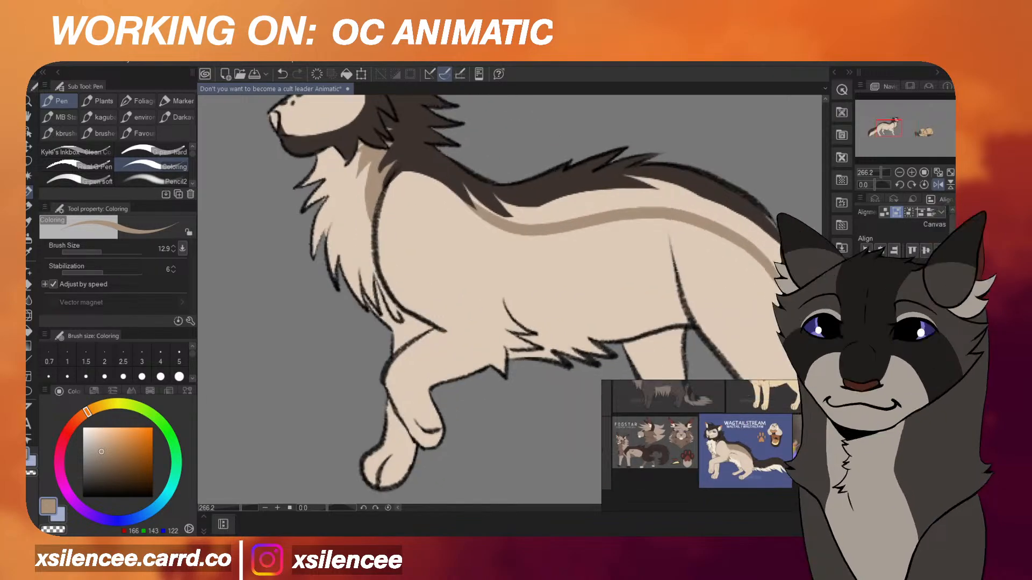
pyautogui.moveTo(774, 246); pyautogui.dragTo(748, 216)
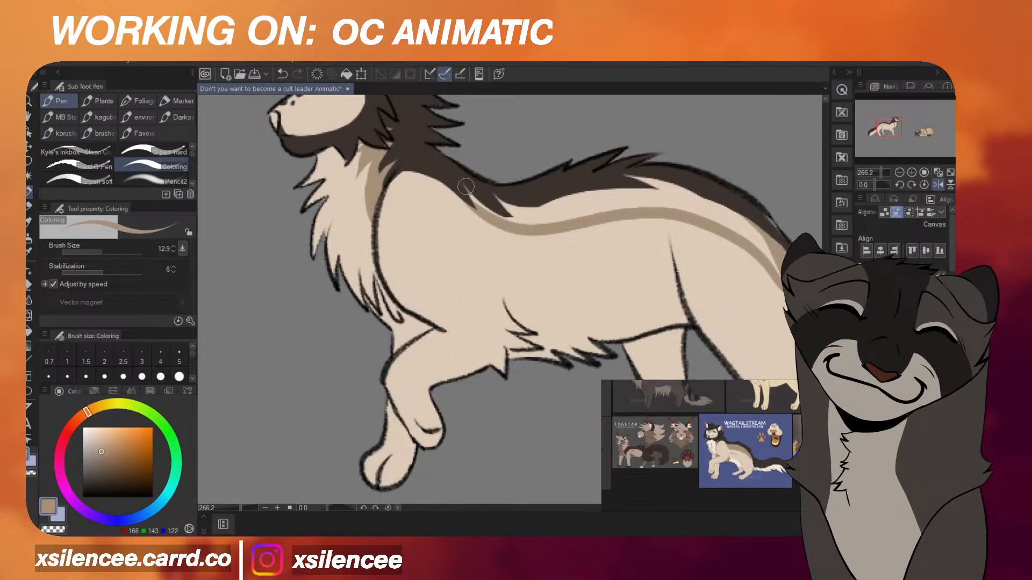
# Fill the outlined back band with tan and add pointed fur tufts along its lower edge.
pyautogui.click(27, 334)
pyautogui.click(539, 200)
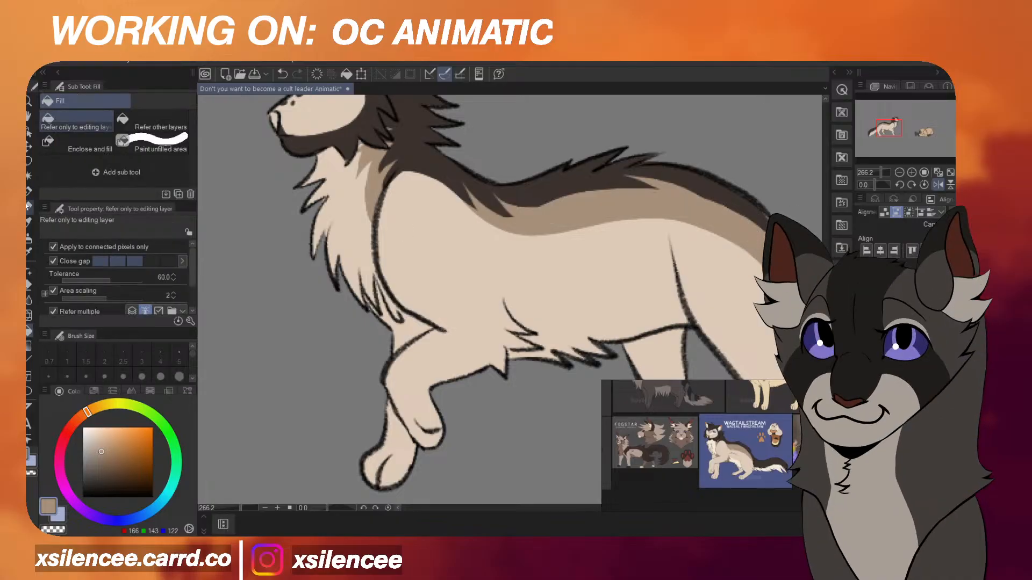
pyautogui.press('p')
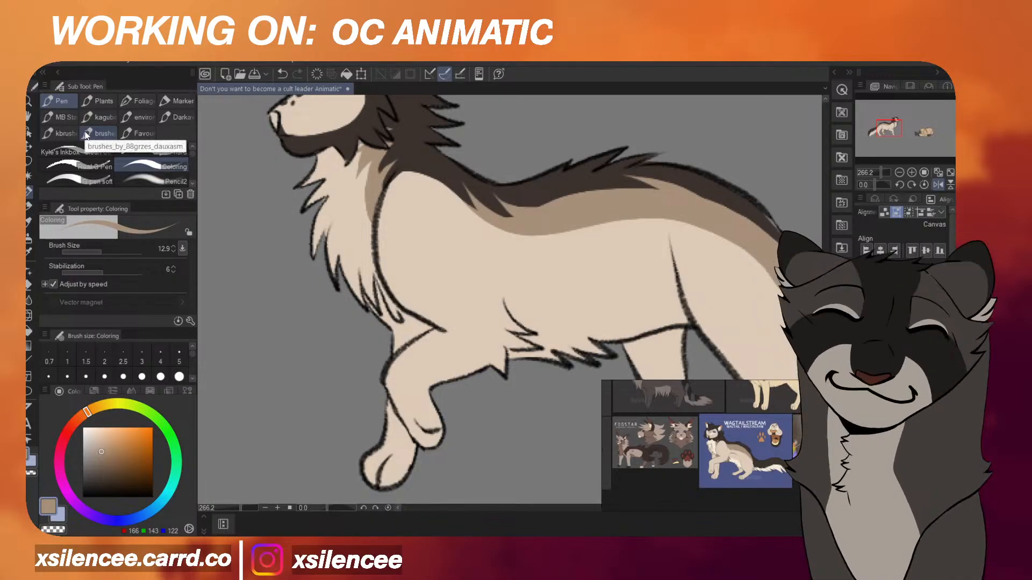
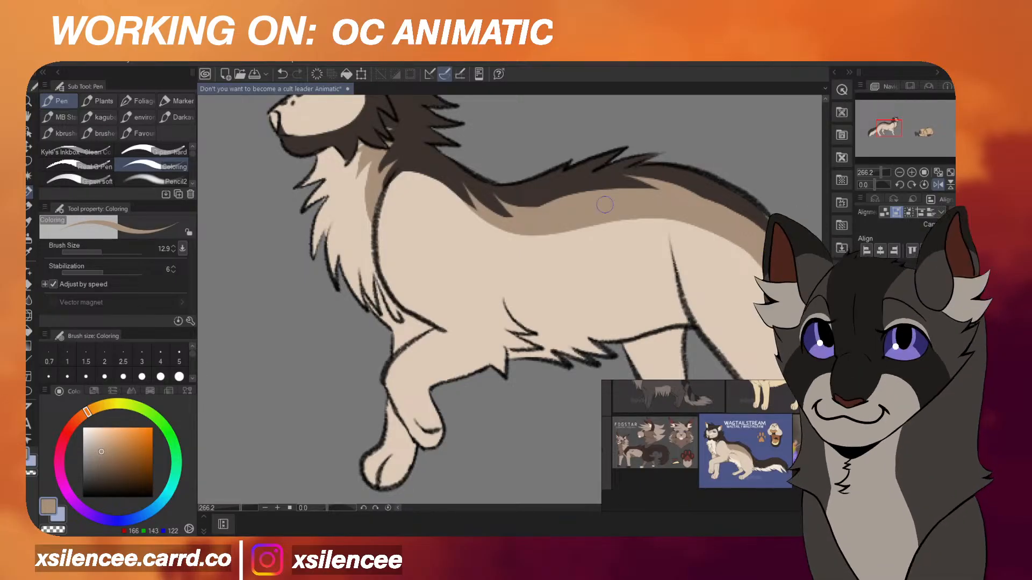
pyautogui.hotkey('ctrl', 'z')
pyautogui.moveTo(526, 214); pyautogui.dragTo(564, 232)
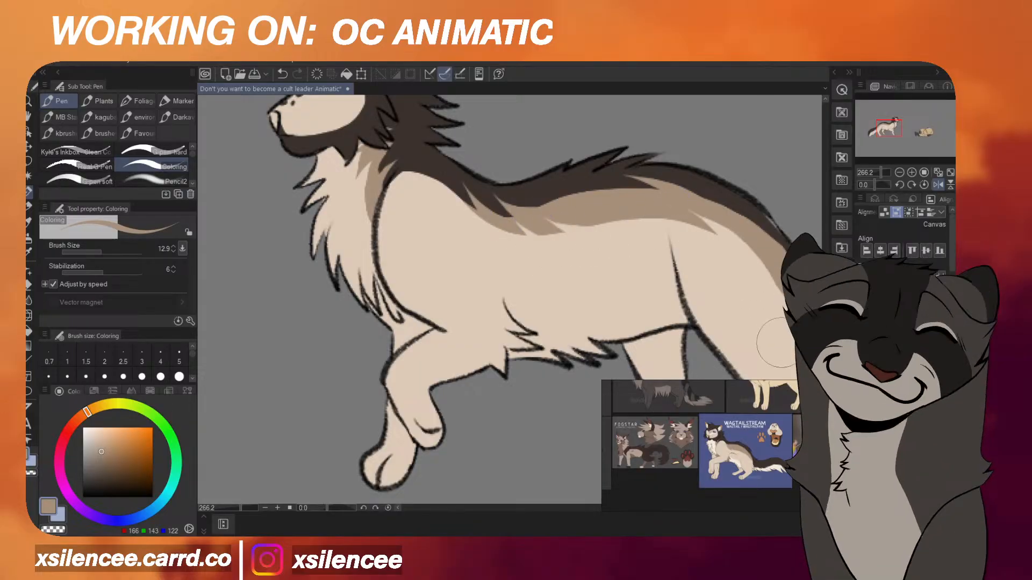
# Paint a spiky tan marking on the large cat's elbow fur behind the raised foreleg, following the Wagtailstream reference.
pyautogui.scroll(-5, 699, 220)
pyautogui.scroll(5, 733, 465)
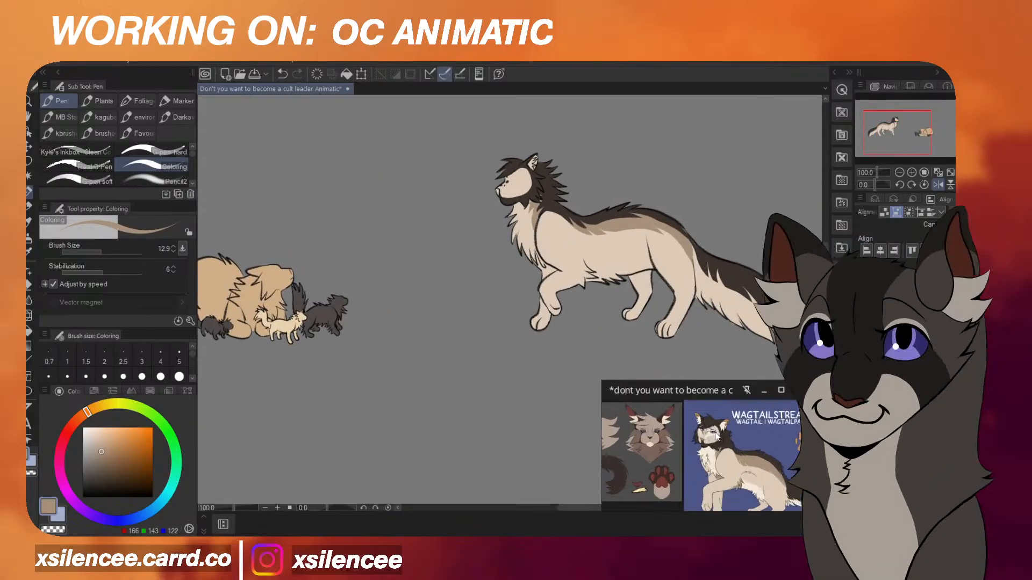
pyautogui.scroll(-2, 736, 470)
pyautogui.scroll(3, 739, 474)
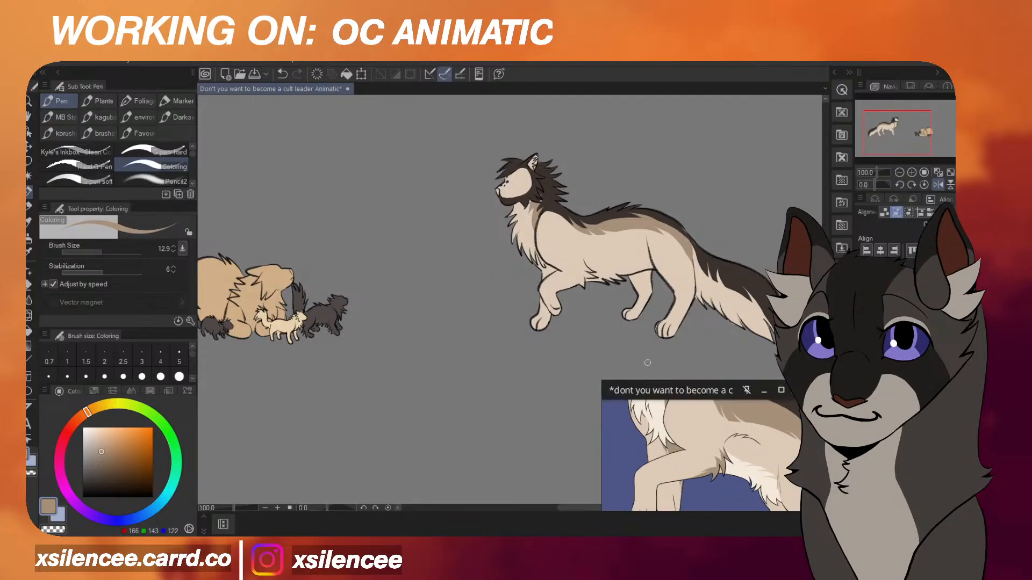
pyautogui.scroll(3, 586, 280)
pyautogui.scroll(4, 586, 279)
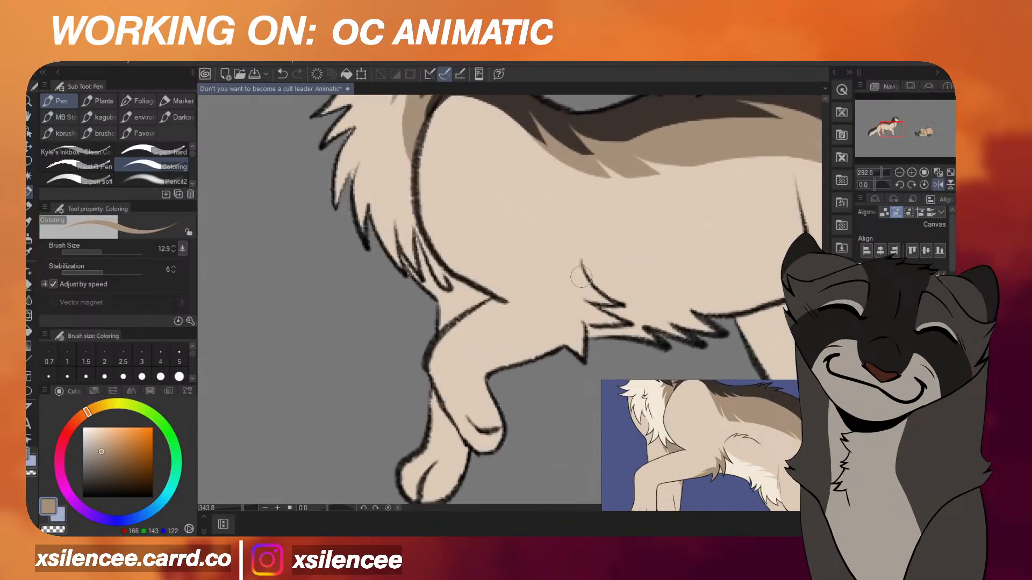
pyautogui.moveTo(579, 262)
pyautogui.mouseDown()
pyautogui.moveTo(593, 301)
pyautogui.moveTo(585, 285)
pyautogui.moveTo(582, 319)
pyautogui.moveTo(582, 270)
pyautogui.moveTo(596, 297)
pyautogui.moveTo(560, 264)
pyautogui.moveTo(598, 315)
pyautogui.moveTo(544, 274)
pyautogui.moveTo(580, 337)
pyautogui.moveTo(554, 292)
pyautogui.moveTo(576, 332)
pyautogui.moveTo(544, 366)
pyautogui.moveTo(582, 355)
pyautogui.mouseUp()
pyautogui.hotkey('ctrl', 'z')
pyautogui.moveTo(577, 336)
pyautogui.mouseDown()
pyautogui.moveTo(565, 308)
pyautogui.moveTo(577, 326)
pyautogui.moveTo(565, 311)
pyautogui.moveTo(623, 323)
pyautogui.moveTo(589, 318)
pyautogui.moveTo(592, 296)
pyautogui.moveTo(574, 284)
pyautogui.moveTo(611, 320)
pyautogui.mouseUp()
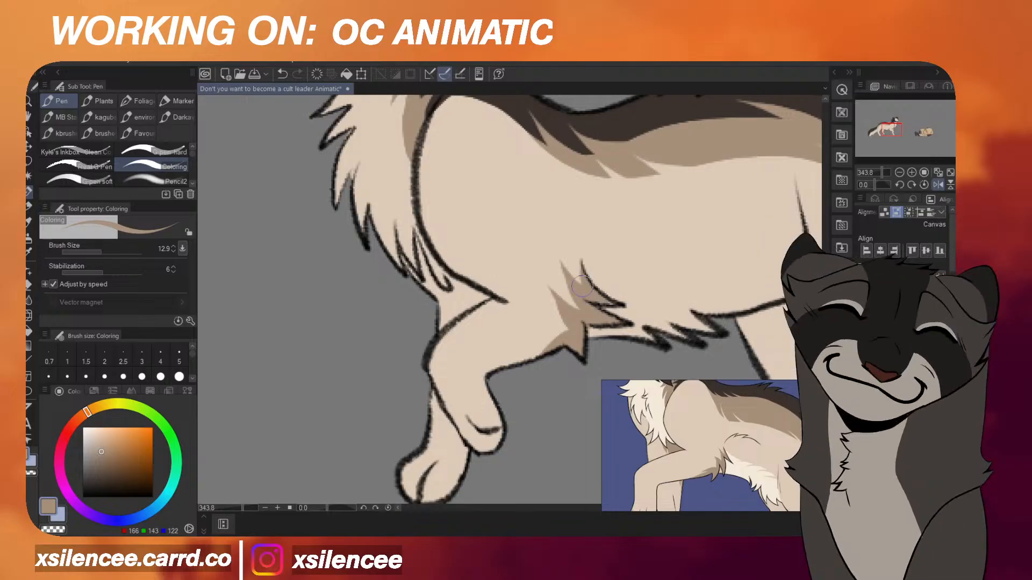
# Examine the large cat's tan back and elbow markings in mirrored, full-frame and close-up views.
pyautogui.scroll(-5, 608, 247)
pyautogui.scroll(-6, 608, 247)
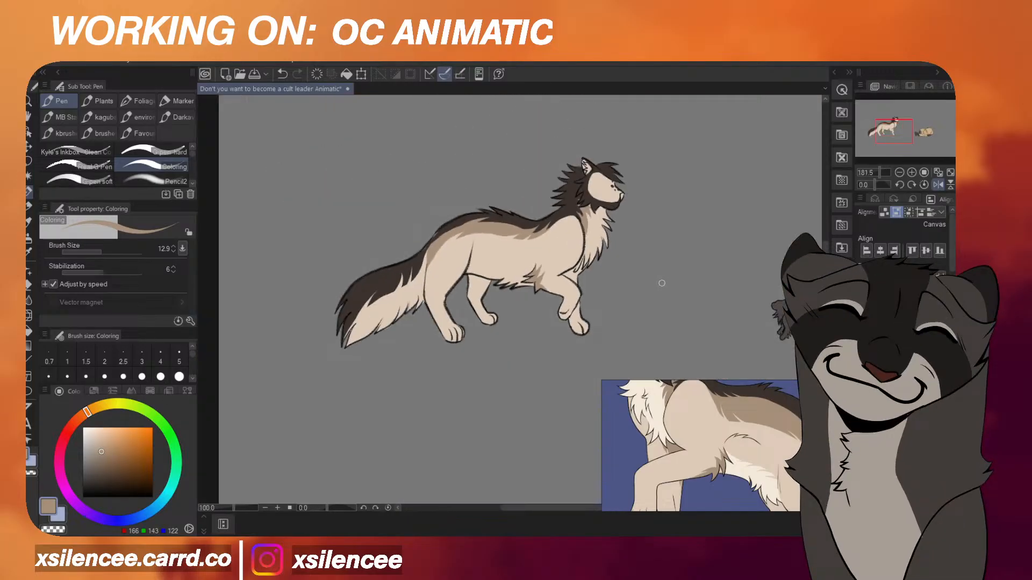
pyautogui.scroll(-1, 660, 344)
pyautogui.press('h')
pyautogui.scroll(-5, 688, 431)
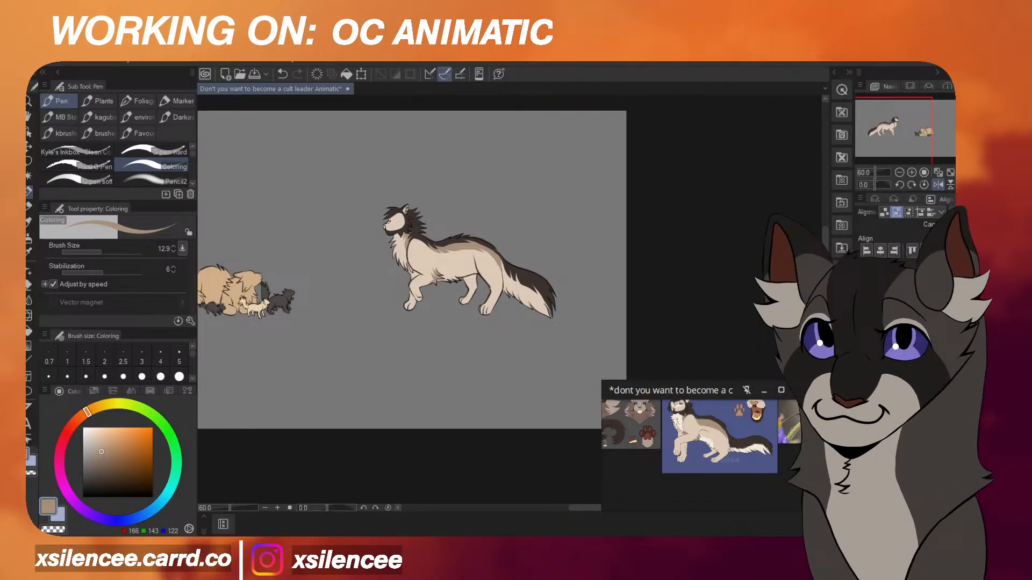
pyautogui.scroll(-4, 643, 281)
pyautogui.scroll(-3, 642, 281)
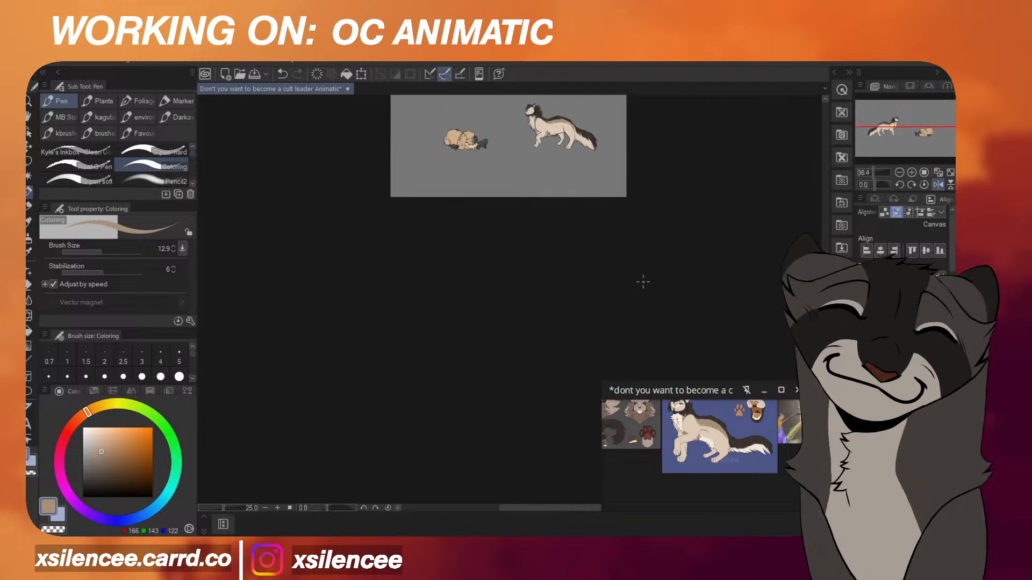
pyautogui.scroll(5, 598, 175)
pyautogui.moveTo(825, 260); pyautogui.dragTo(822, 229)
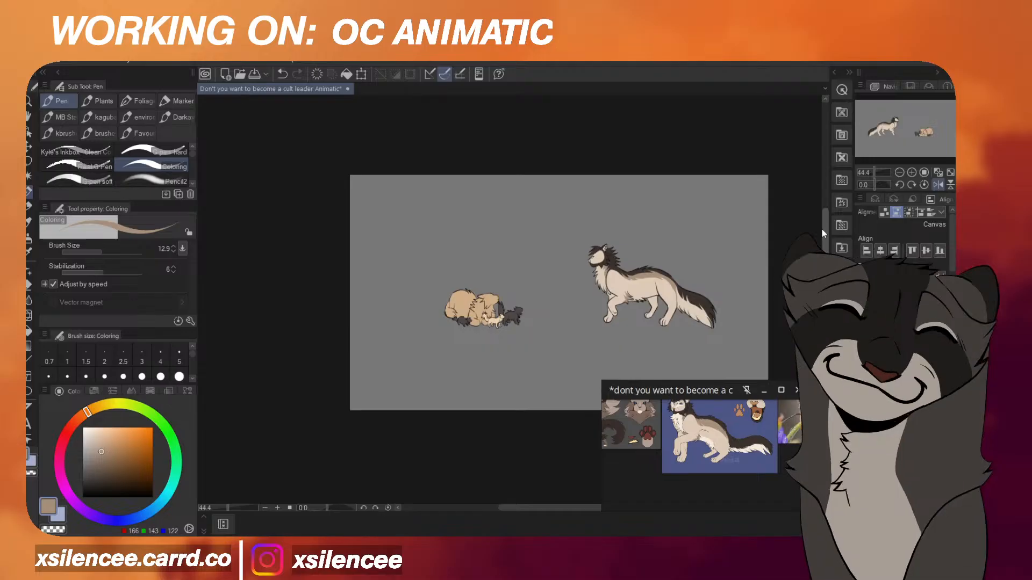
pyautogui.moveTo(821, 229); pyautogui.dragTo(788, 192)
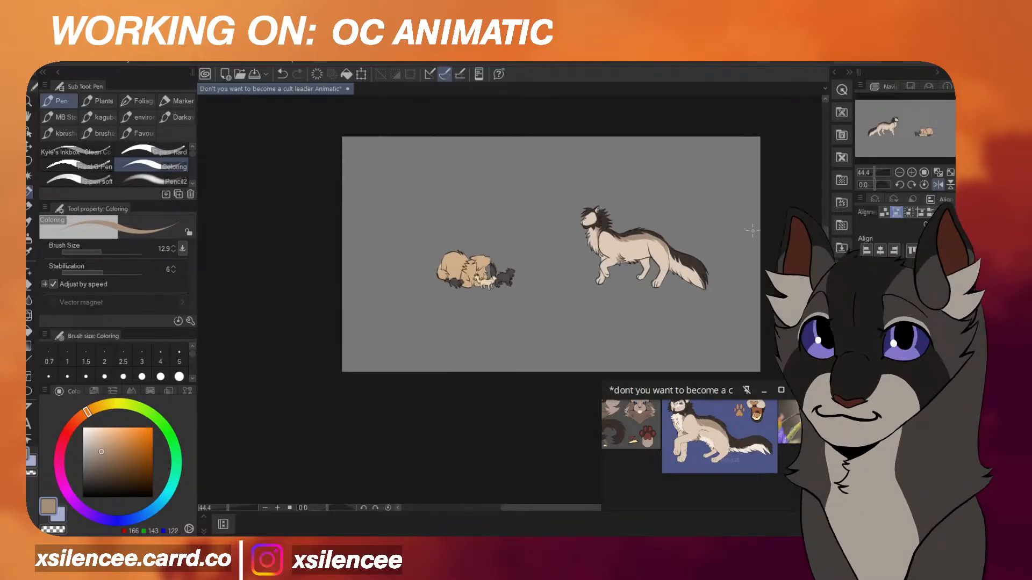
pyautogui.scroll(4, 594, 250)
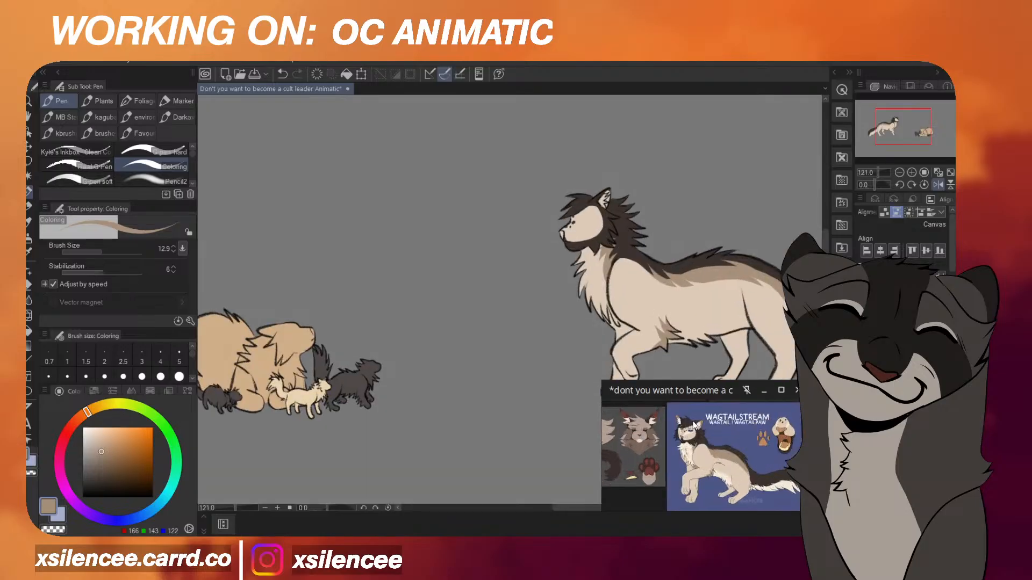
pyautogui.scroll(6, 594, 250)
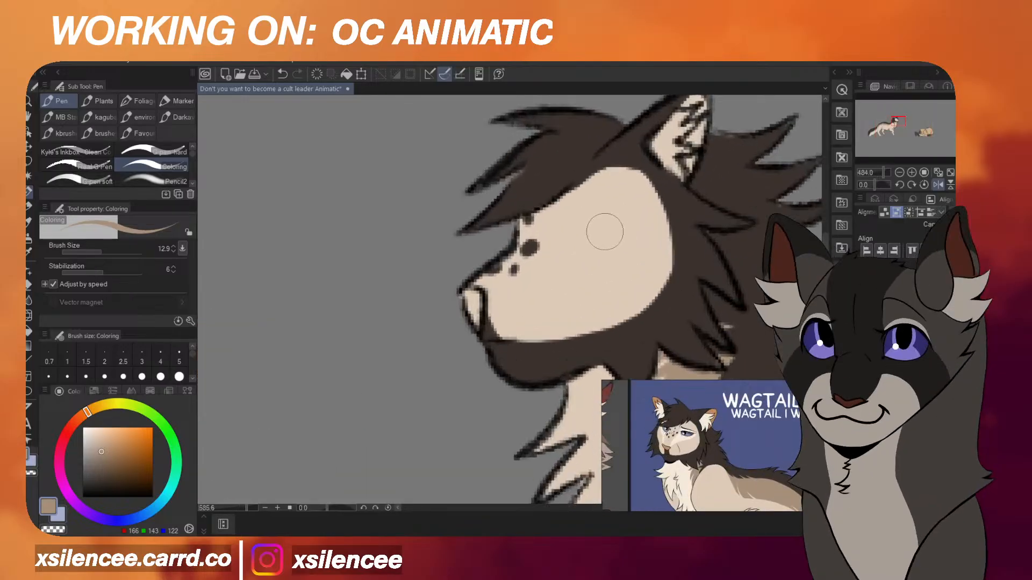
pyautogui.scroll(-5, 493, 303)
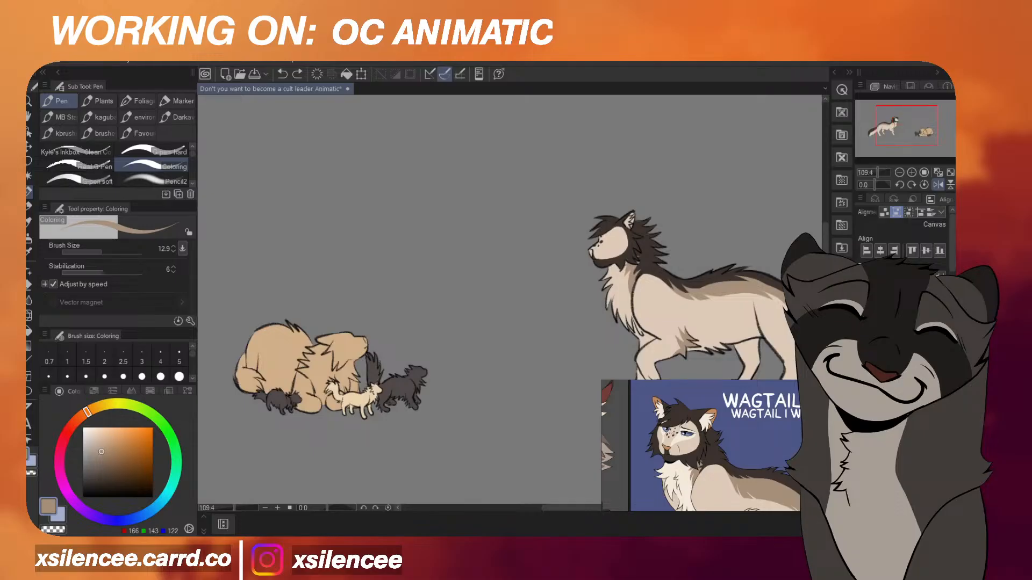
# Show the full-size Wagtailstream reference on the canvas, sample its pale cream and hide the reference again.
pyautogui.click(863, 376)
pyautogui.click(863, 376)
pyautogui.click(863, 389)
pyautogui.click(863, 389)
pyautogui.click(862, 403)
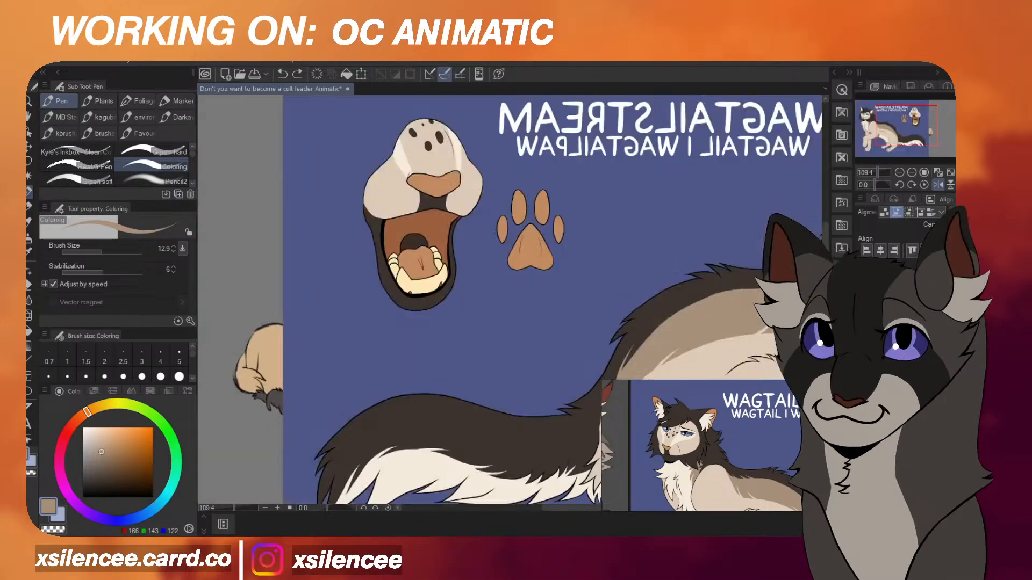
pyautogui.scroll(-1, 621, 287)
pyautogui.scroll(-1, 621, 287)
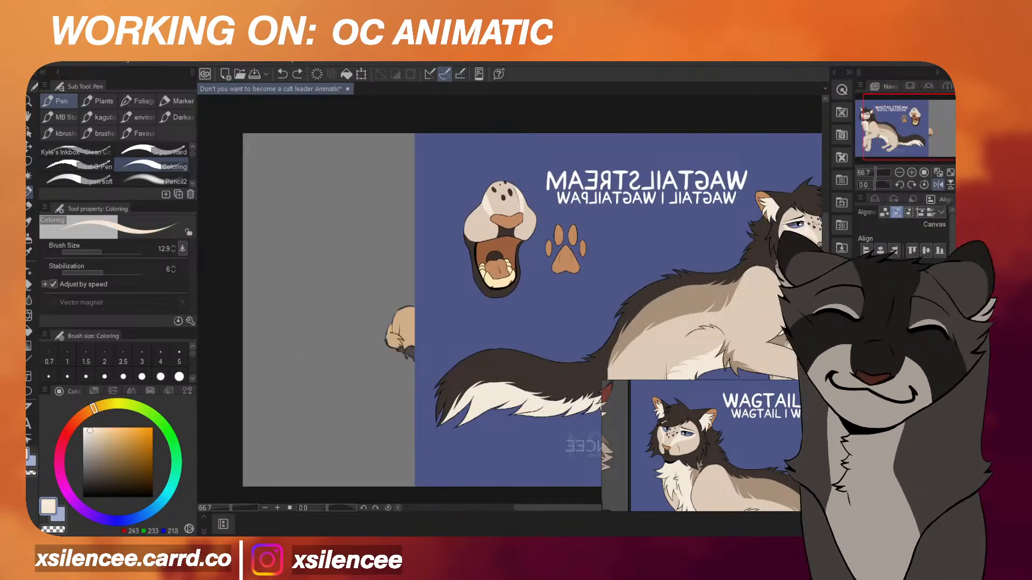
pyautogui.click(863, 403)
# Paint a pale cream streak across the large cat's face from the muzzle to the cheek.
pyautogui.scroll(7, 651, 251)
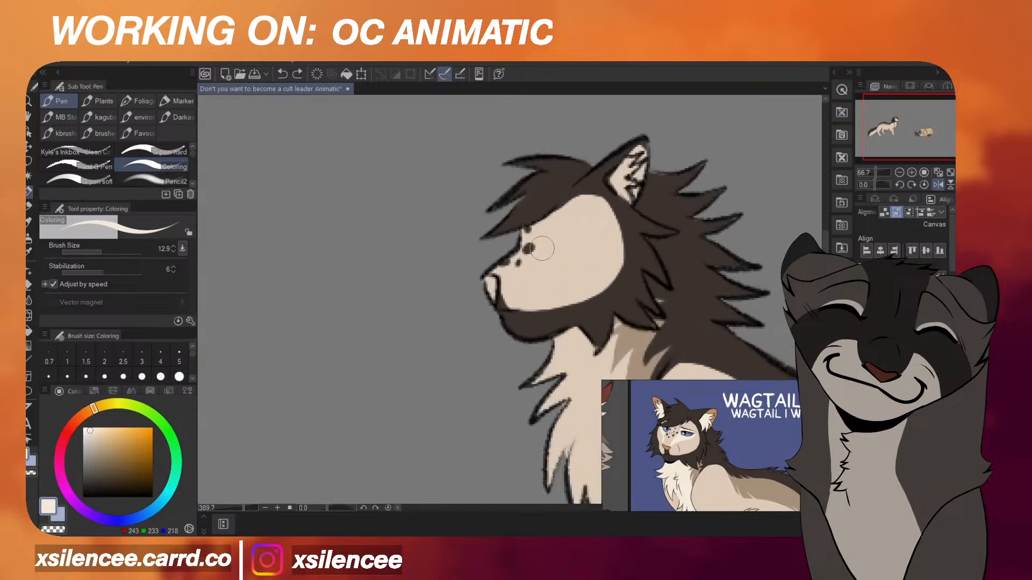
pyautogui.moveTo(484, 290)
pyautogui.mouseDown()
pyautogui.moveTo(541, 266)
pyautogui.moveTo(547, 245)
pyautogui.moveTo(596, 232)
pyautogui.mouseUp()
pyautogui.hotkey('ctrl', 'z')
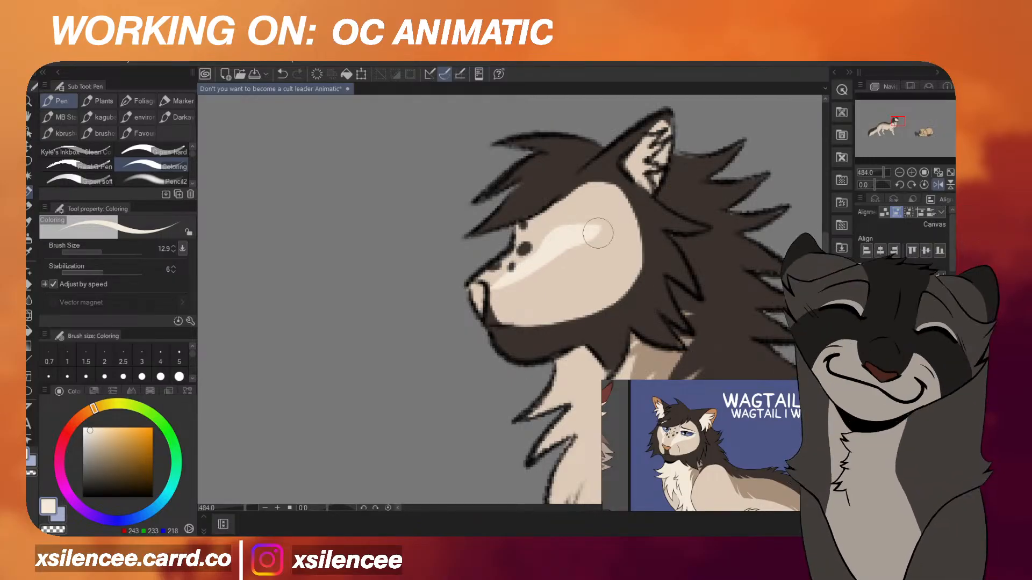
pyautogui.press('h')
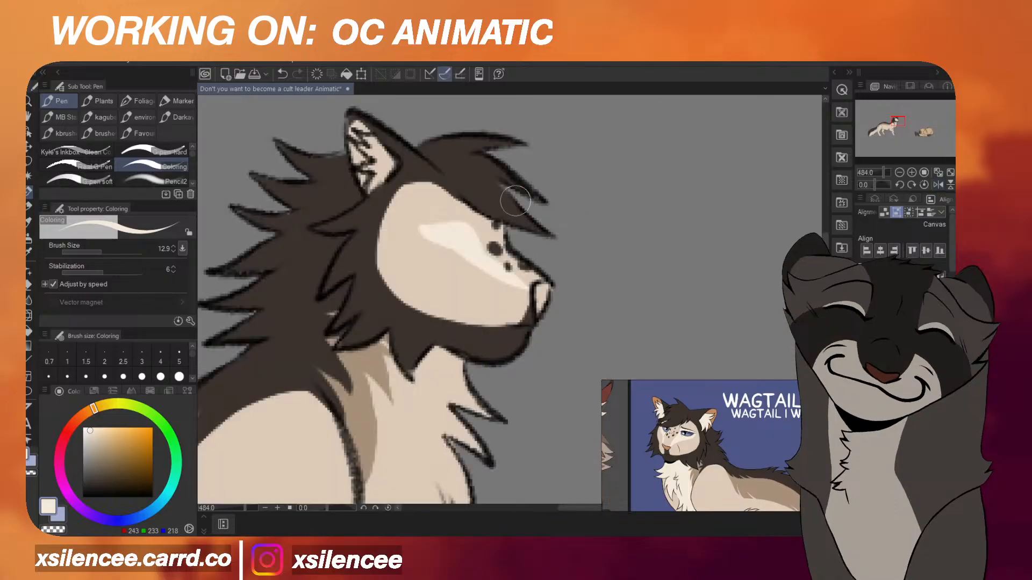
pyautogui.press('h')
pyautogui.scroll(-6, 581, 226)
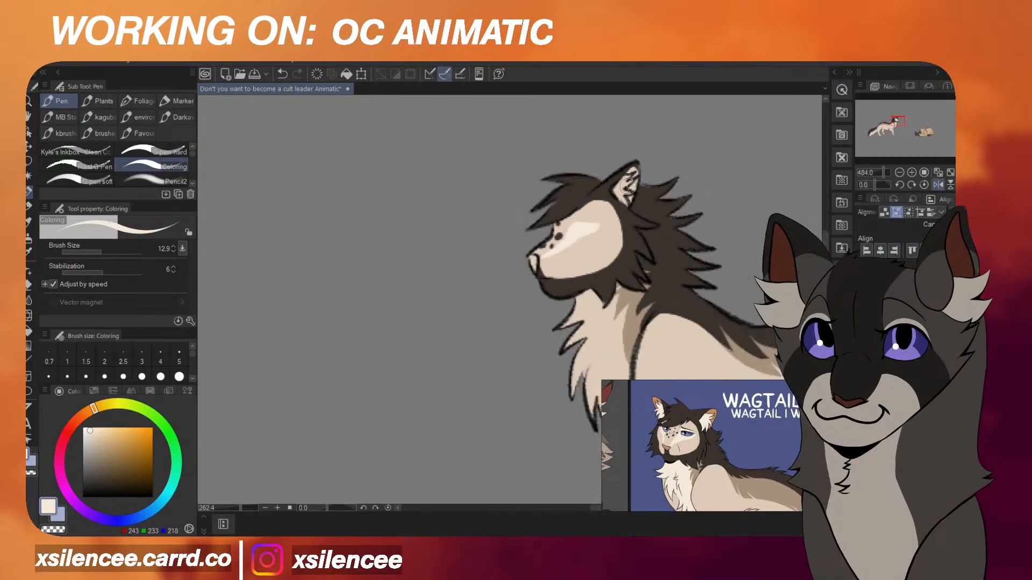
# Colour the inside of the large cat's ear with the same pale cream.
pyautogui.scroll(8, 634, 164)
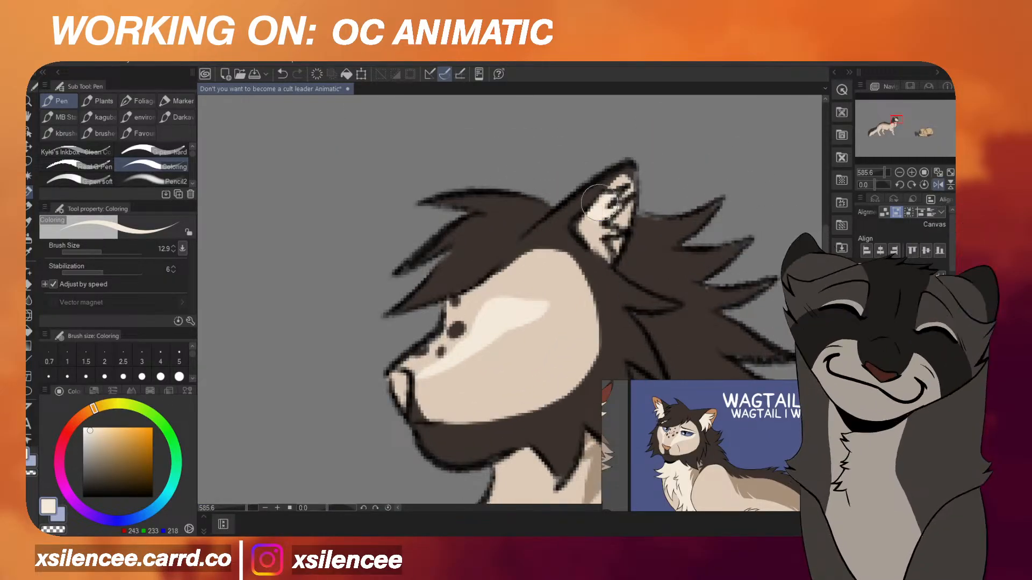
pyautogui.moveTo(600, 203); pyautogui.dragTo(617, 234)
pyautogui.scroll(-5, 609, 266)
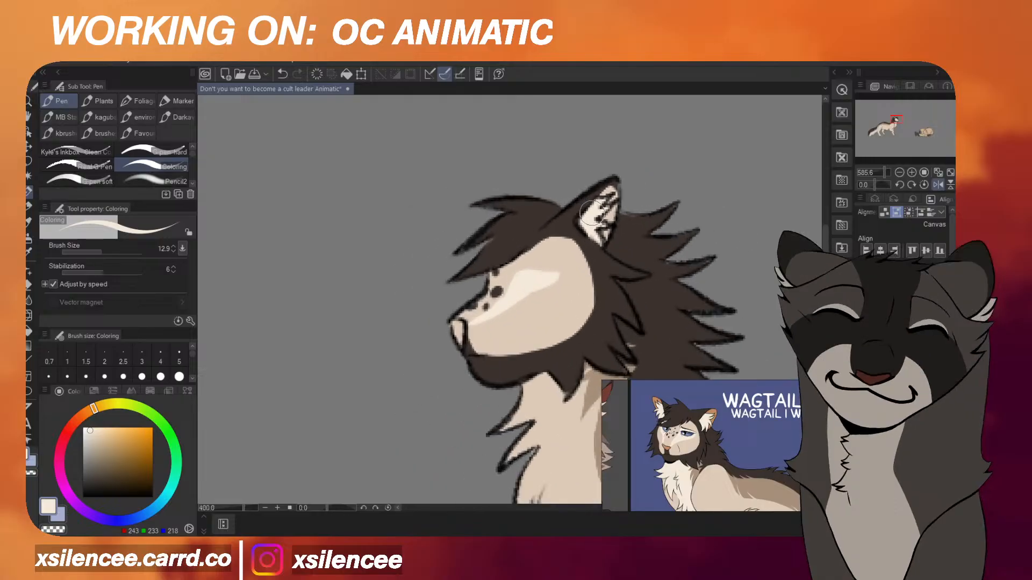
pyautogui.scroll(4, 458, 337)
# Examine the large cat's pale cream face and ear markings in mirrored, close-up and wider views.
pyautogui.press('h')
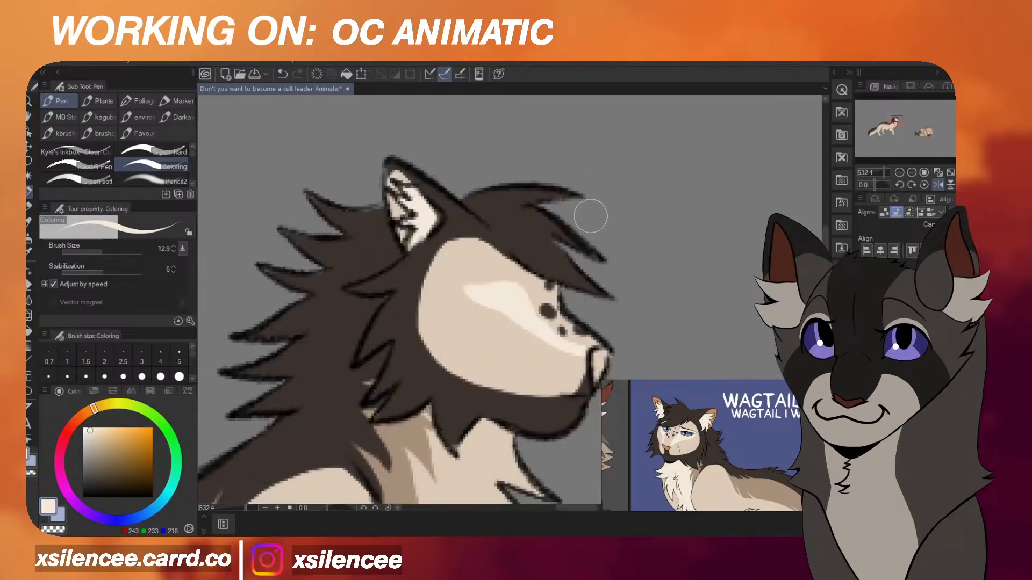
pyautogui.scroll(-4, 591, 214)
pyautogui.scroll(4, 572, 277)
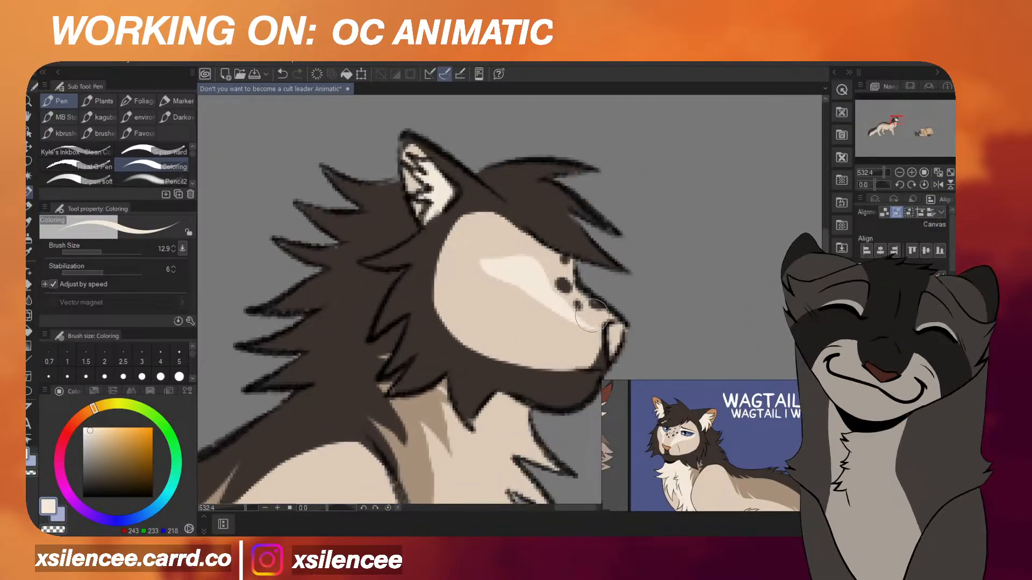
pyautogui.press('h')
pyautogui.scroll(-2, 533, 266)
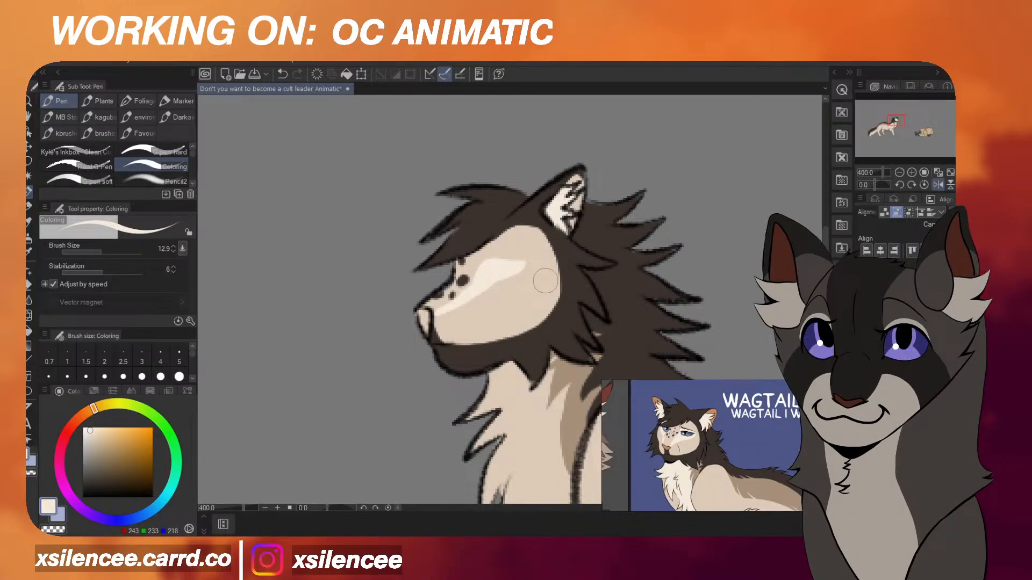
pyautogui.scroll(-6, 602, 205)
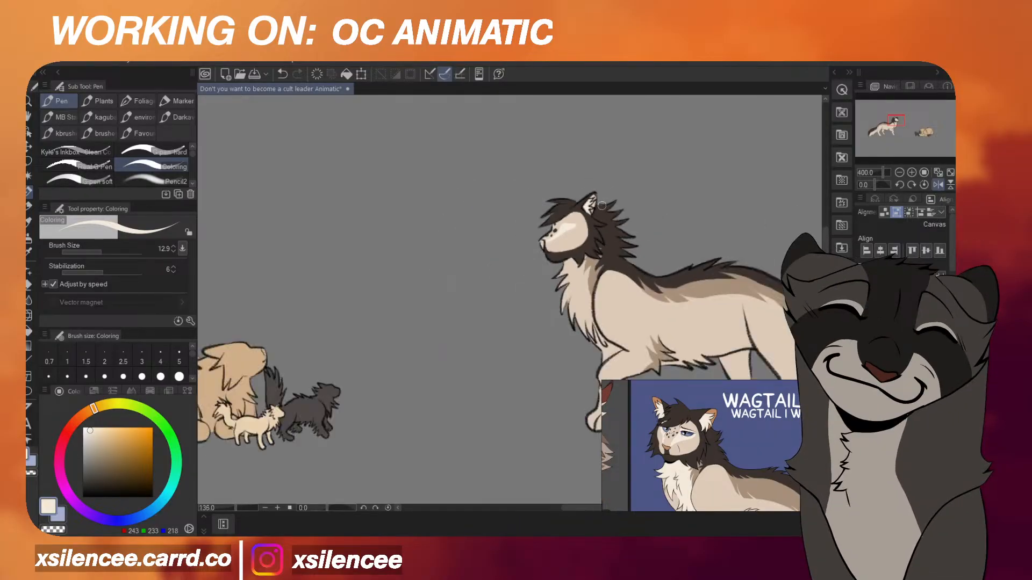
pyautogui.scroll(6, 597, 210)
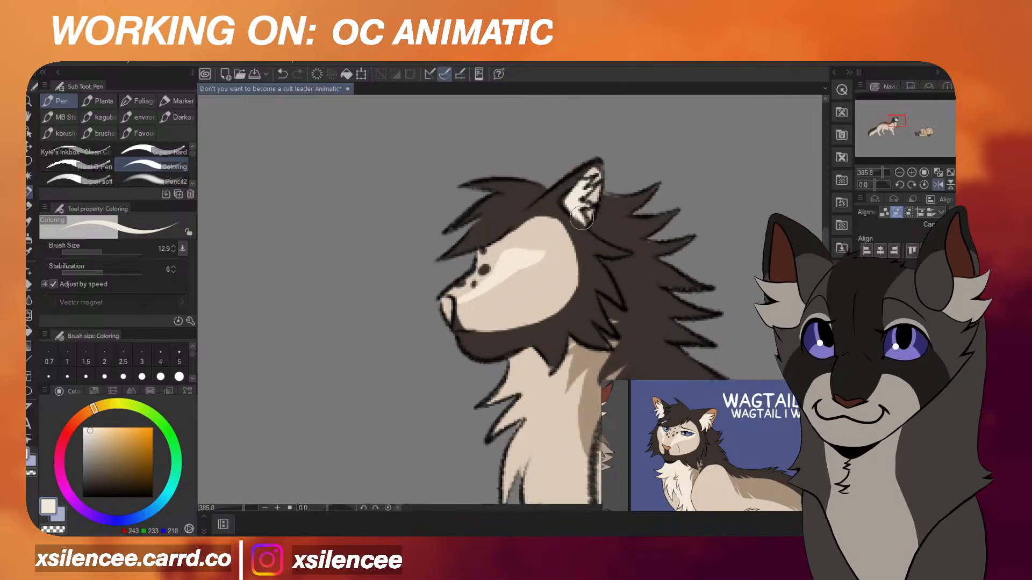
pyautogui.scroll(-8, 580, 220)
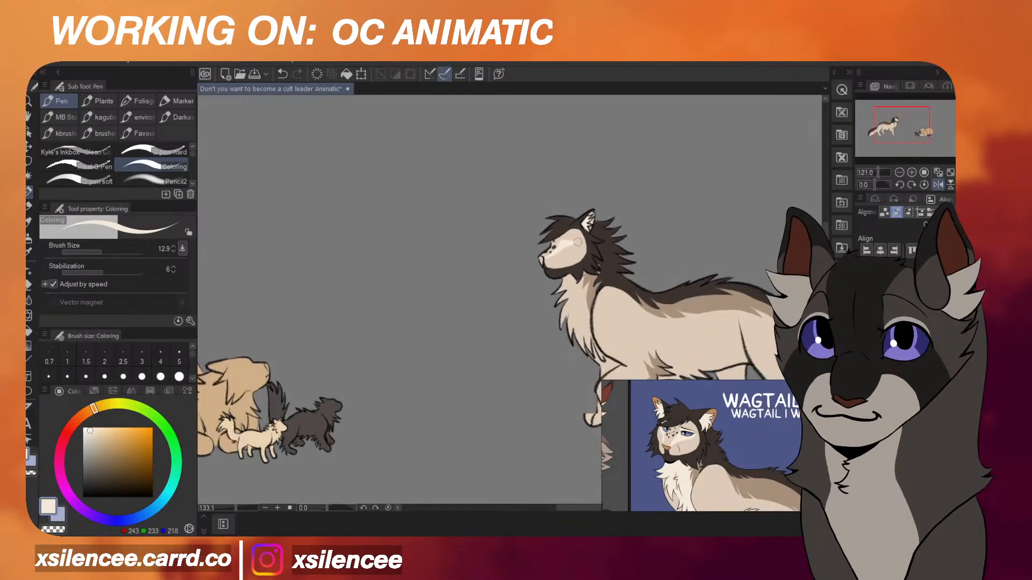
pyautogui.scroll(-4, 679, 441)
pyautogui.scroll(5, 602, 332)
pyautogui.scroll(-2, 604, 334)
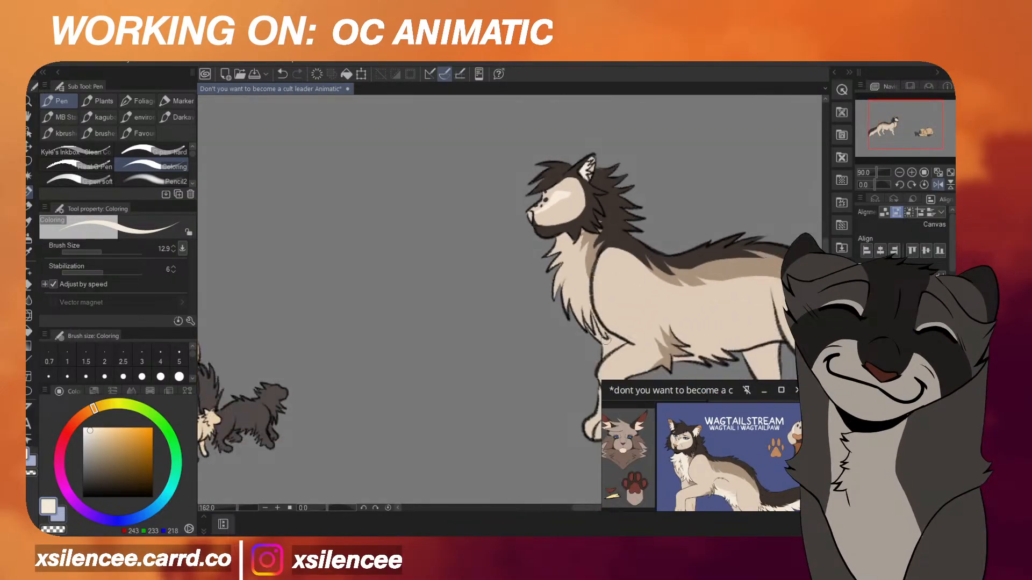
# Paint the large cat's chest and throat fur pale cream, leaving the tan patch beside the shoulder uncovered.
pyautogui.scroll(4, 607, 340)
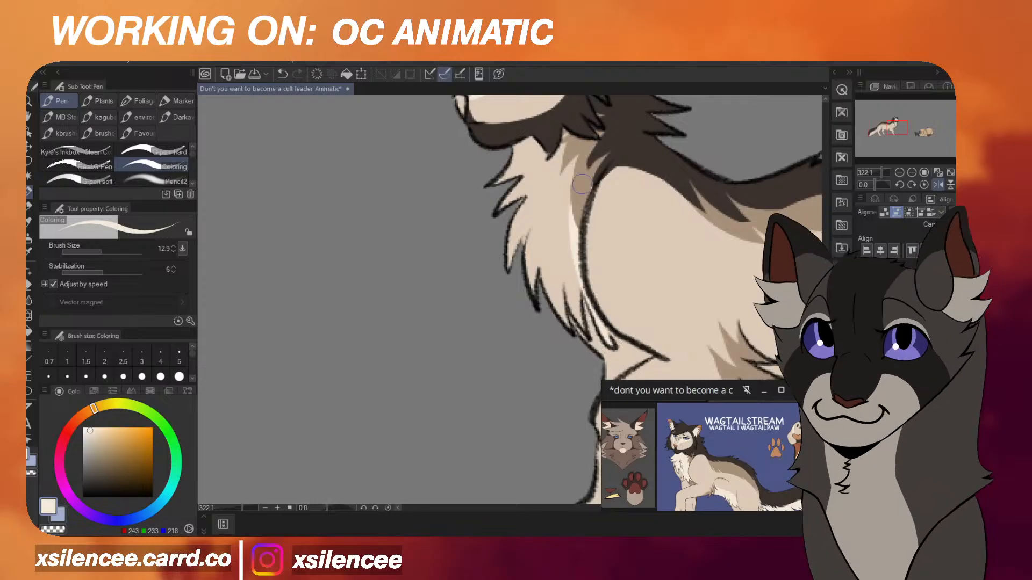
pyautogui.moveTo(582, 184)
pyautogui.mouseDown()
pyautogui.moveTo(569, 275)
pyautogui.moveTo(556, 215)
pyautogui.moveTo(567, 162)
pyautogui.moveTo(558, 170)
pyautogui.moveTo(549, 151)
pyautogui.moveTo(528, 159)
pyautogui.moveTo(519, 189)
pyautogui.mouseUp()
pyautogui.moveTo(510, 235)
pyautogui.mouseDown()
pyautogui.moveTo(539, 235)
pyautogui.moveTo(546, 312)
pyautogui.moveTo(575, 287)
pyautogui.mouseUp()
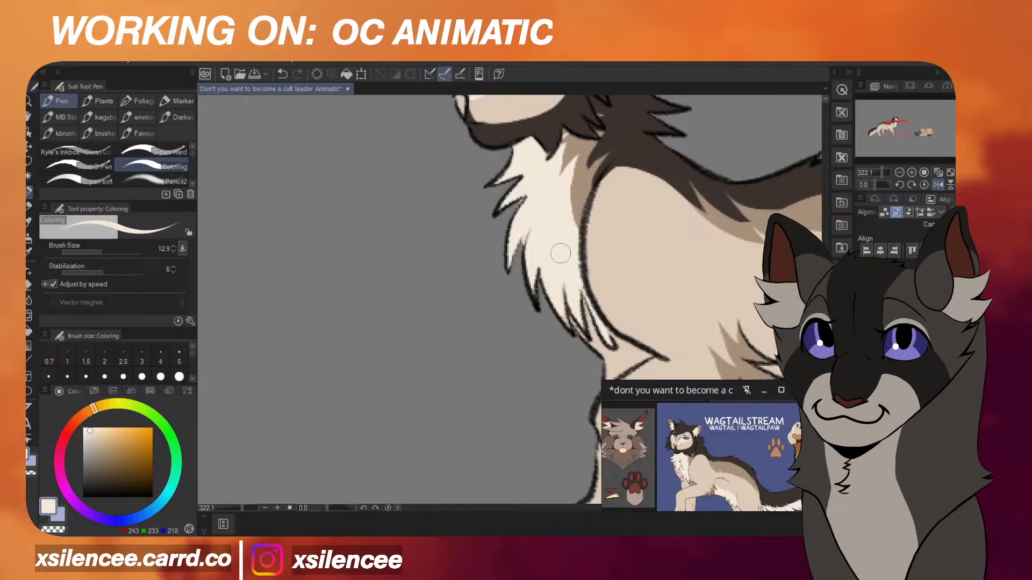
# Enlarge the Coloring brush to 23.7 and paint the underside of the large cat's tail pale cream up to its tip.
pyautogui.scroll(-6, 560, 253)
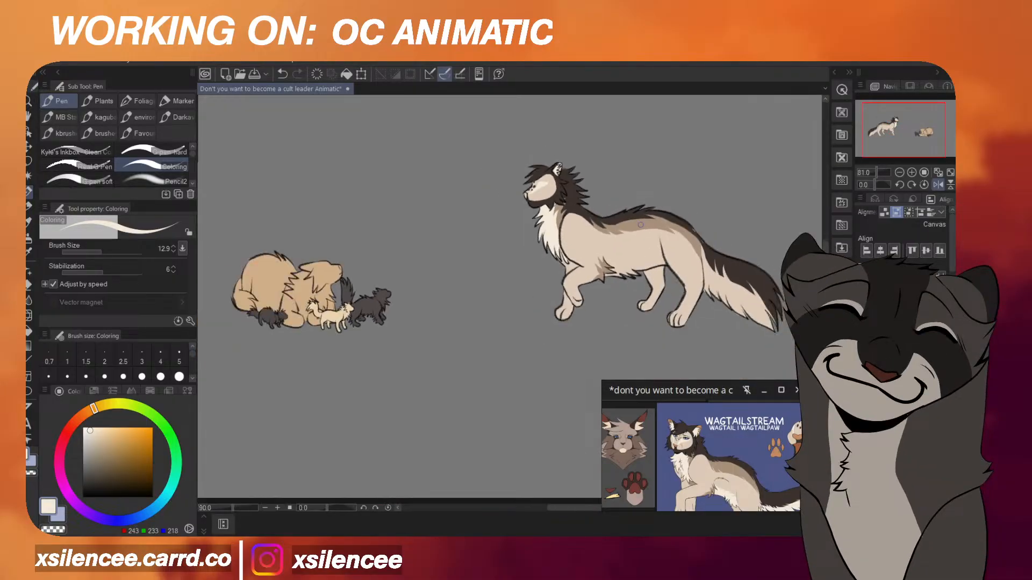
pyautogui.scroll(3, 651, 209)
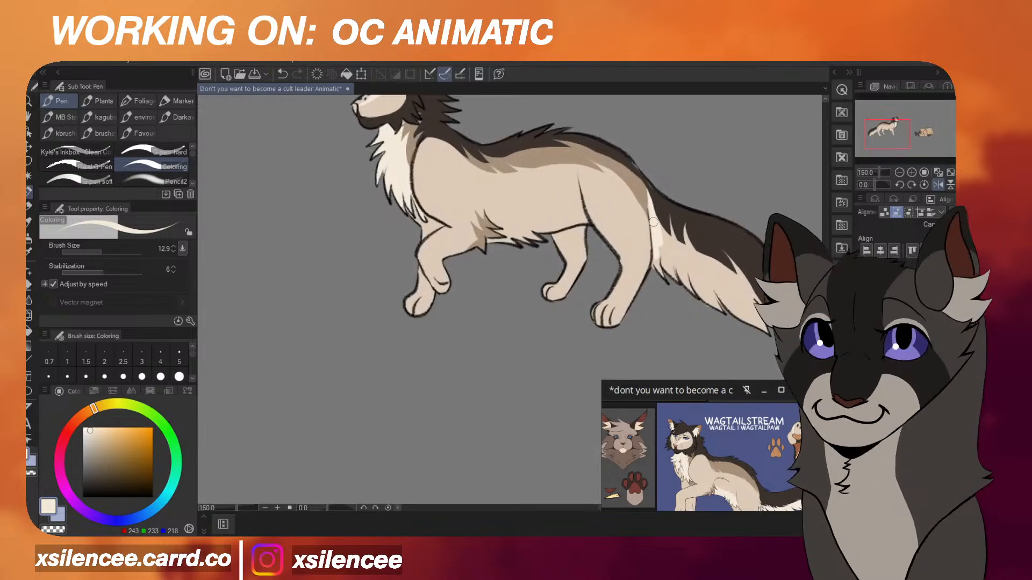
pyautogui.click(106, 251)
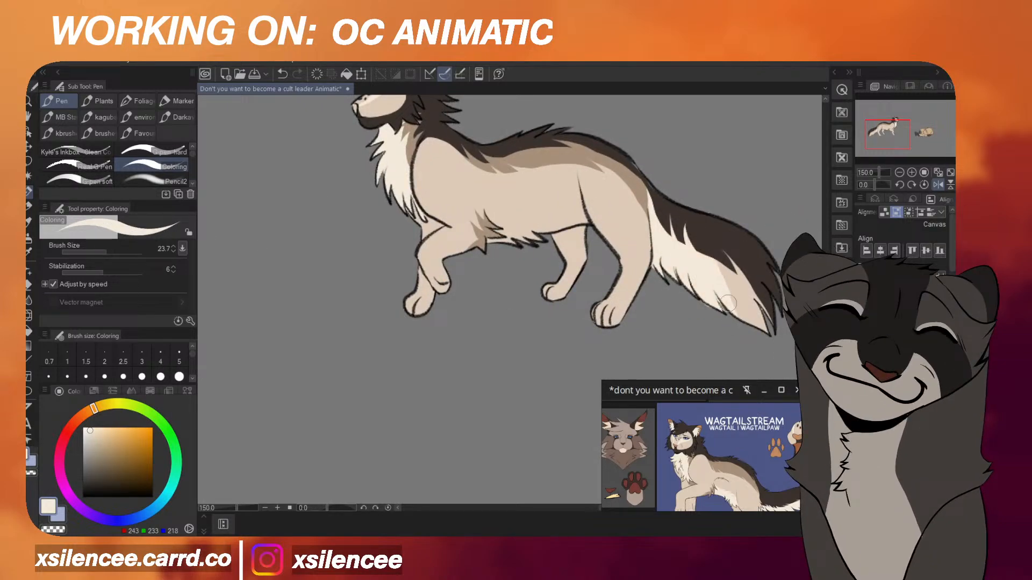
pyautogui.scroll(-3, 715, 360)
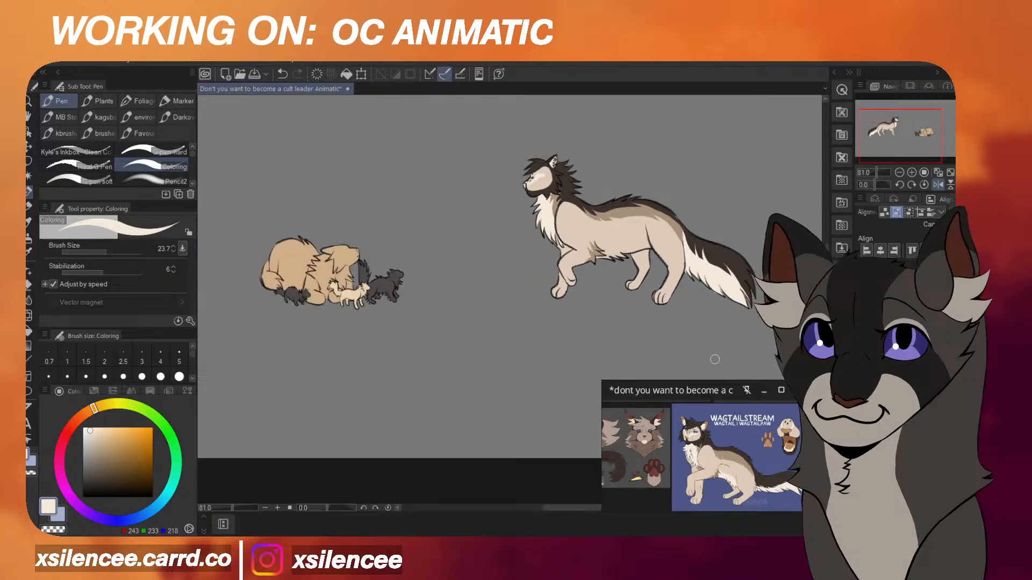
# Examine the Fogstar and Wagtailstream references in close-up and compare them with the large cat's markings.
pyautogui.scroll(-4, 751, 450)
pyautogui.scroll(2, 750, 449)
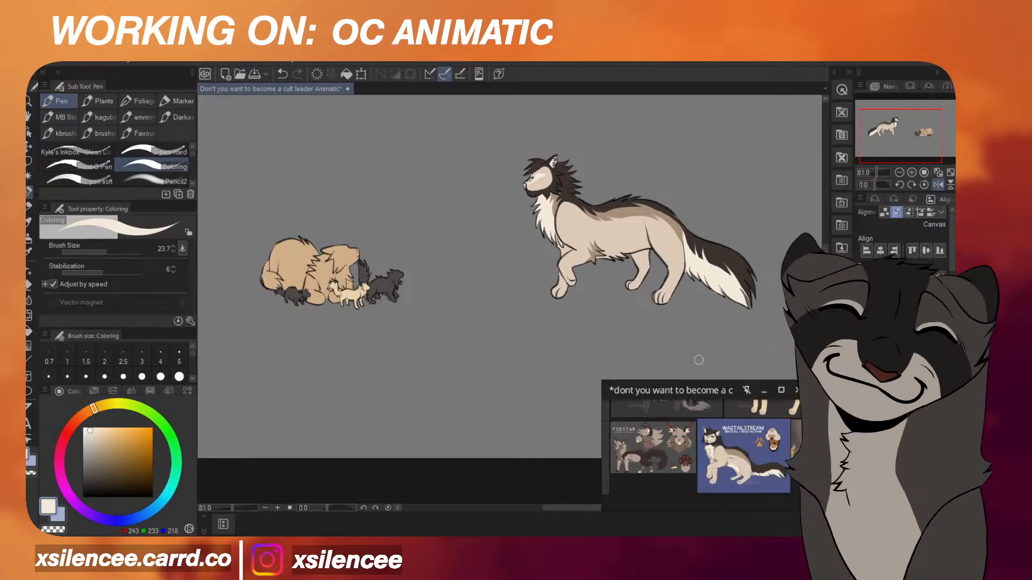
pyautogui.scroll(-2, 699, 359)
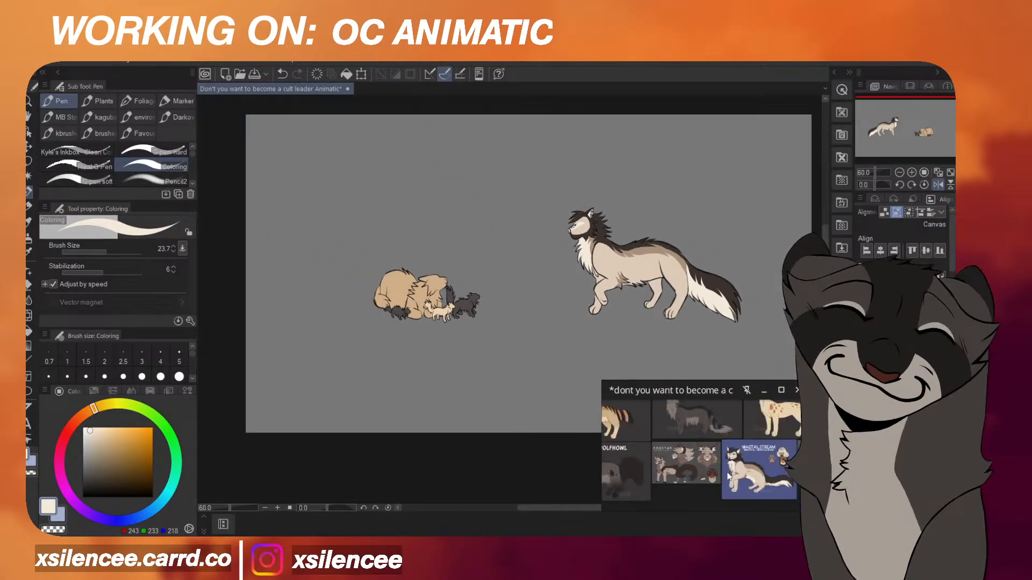
pyautogui.scroll(3, 711, 464)
pyautogui.scroll(4, 654, 462)
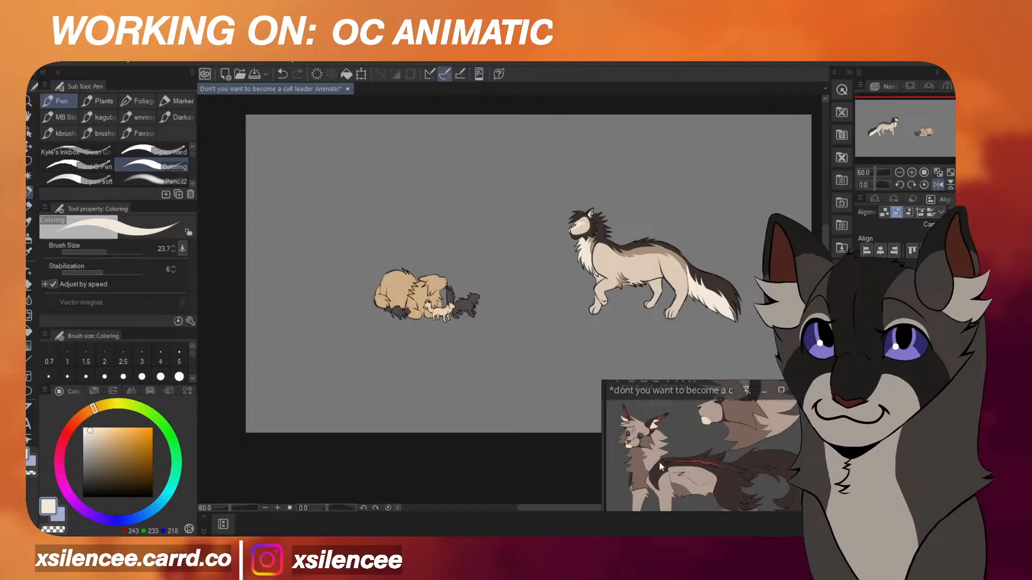
pyautogui.scroll(-4, 647, 457)
pyautogui.scroll(5, 640, 450)
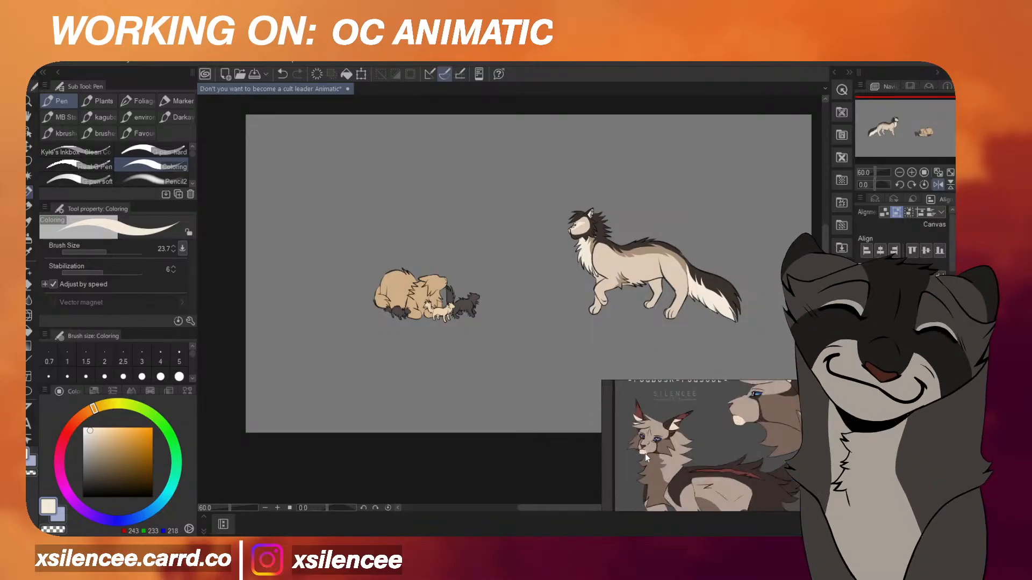
pyautogui.scroll(-5, 639, 462)
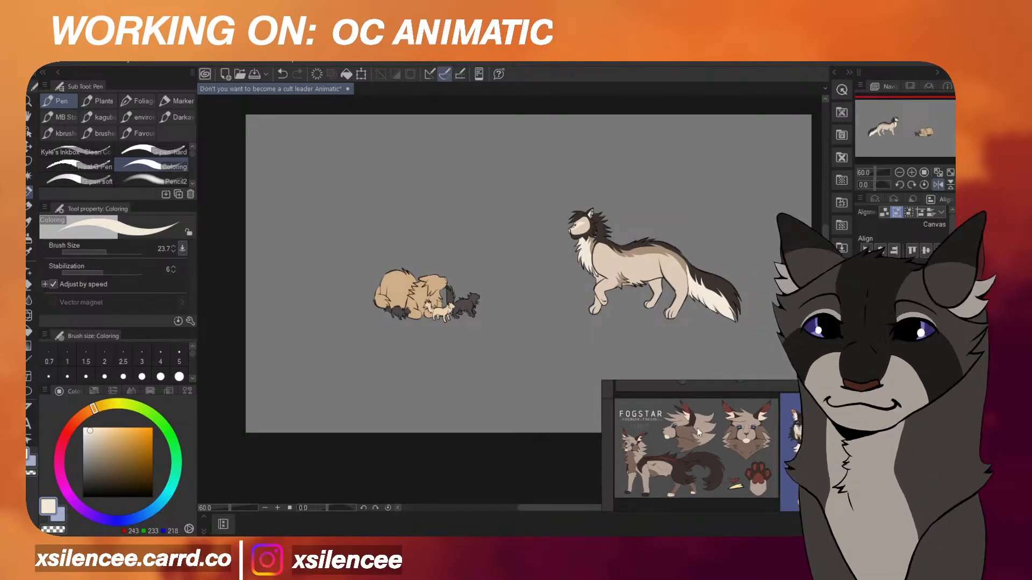
pyautogui.scroll(3, 650, 430)
pyautogui.moveTo(622, 398)
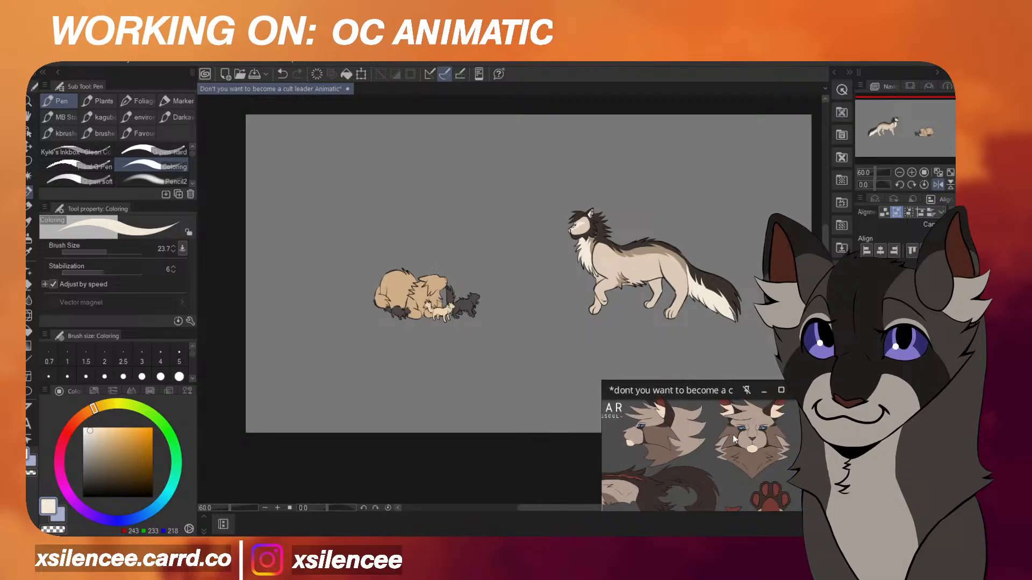
pyautogui.scroll(-3, 735, 430)
pyautogui.scroll(-4, 735, 378)
pyautogui.scroll(5, 737, 428)
pyautogui.scroll(-2, 736, 437)
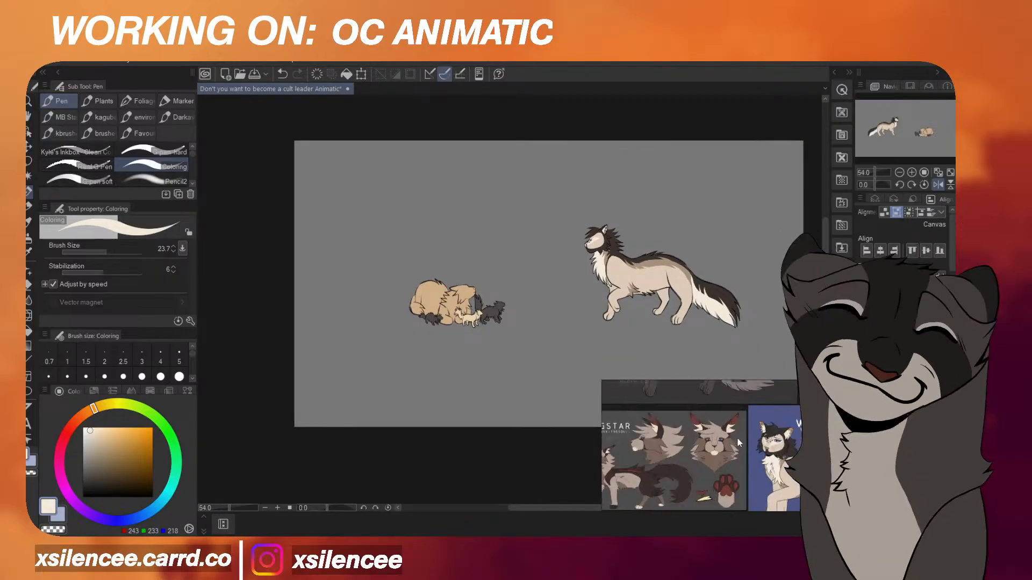
pyautogui.scroll(-5, 723, 440)
pyautogui.scroll(3, 704, 444)
pyautogui.scroll(-3, 701, 443)
pyautogui.scroll(8, 693, 440)
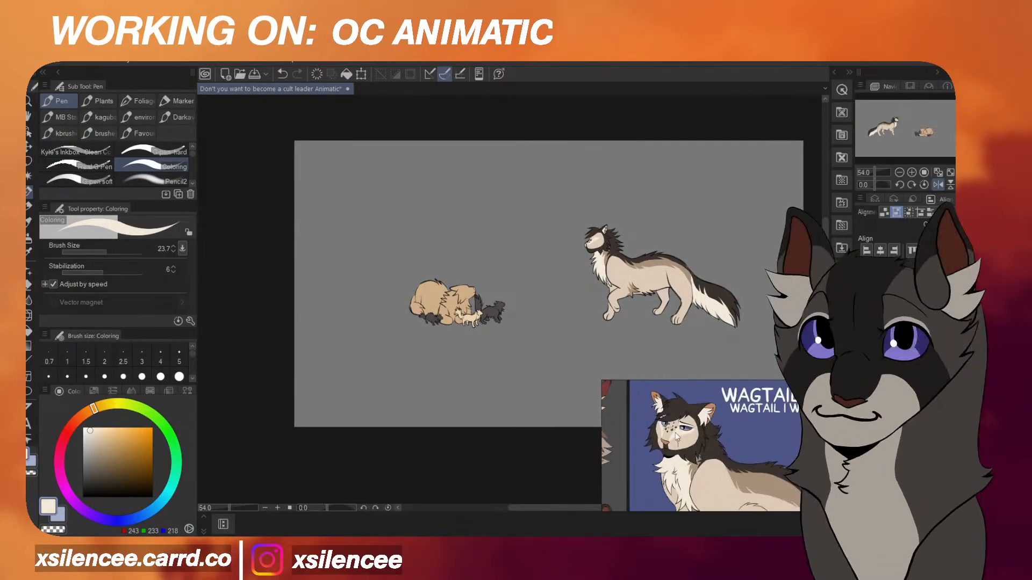
pyautogui.scroll(8, 606, 238)
pyautogui.scroll(-2, 733, 446)
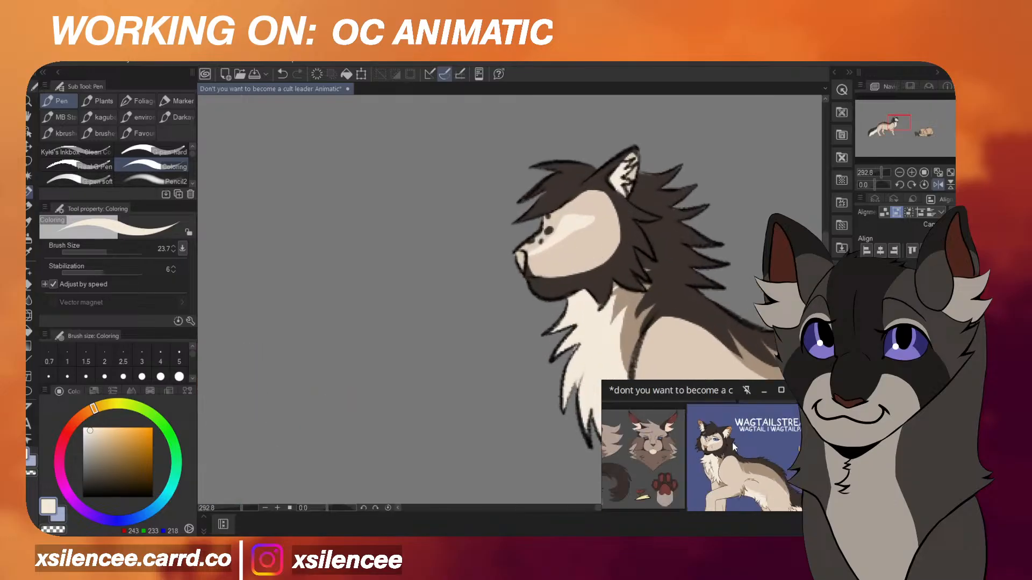
pyautogui.scroll(1, 733, 446)
pyautogui.scroll(-3, 630, 303)
pyautogui.scroll(-2, 710, 457)
pyautogui.scroll(-6, 622, 242)
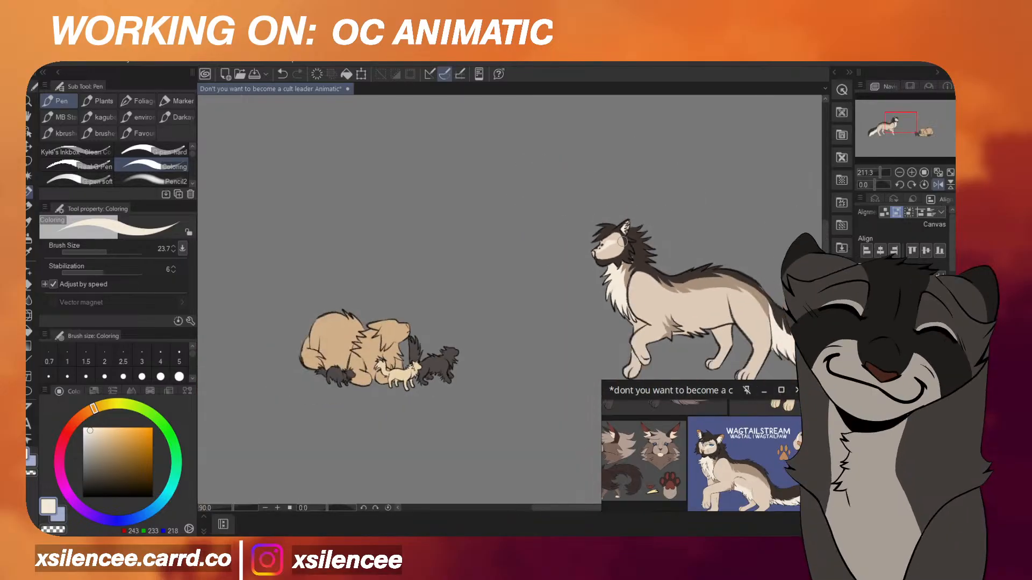
# Paint the large cat's belly pale cream along the lower edge, from behind the foreleg to the hind leg.
pyautogui.scroll(3, 622, 243)
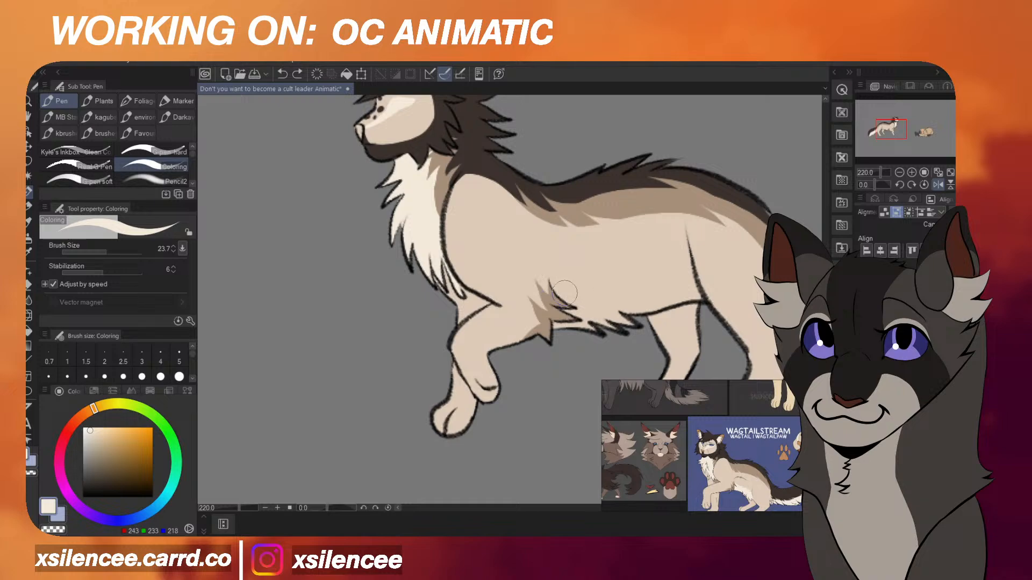
pyautogui.moveTo(558, 295); pyautogui.dragTo(655, 276)
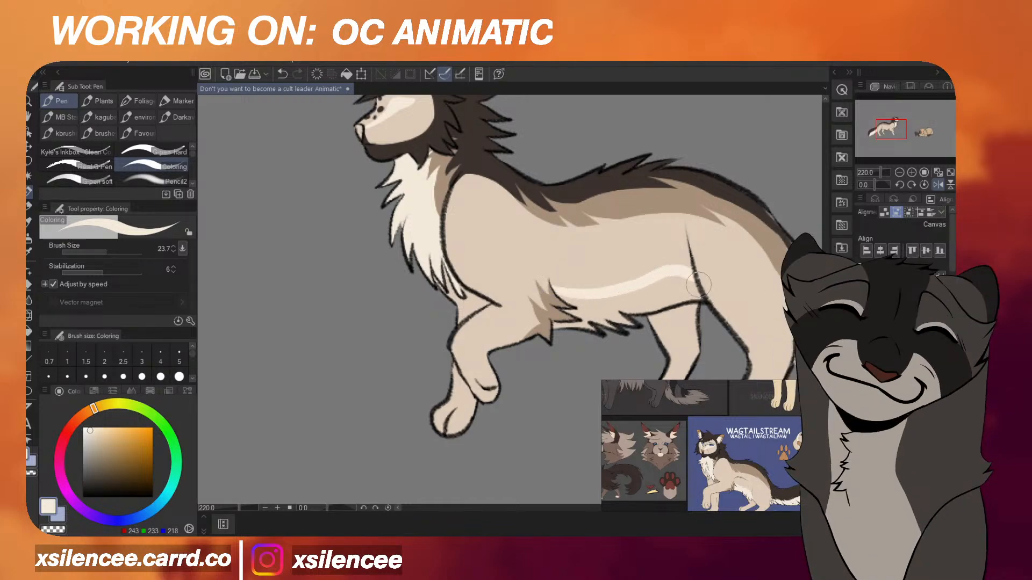
pyautogui.hotkey('ctrl', 'z')
pyautogui.moveTo(586, 297)
pyautogui.mouseDown()
pyautogui.moveTo(684, 283)
pyautogui.moveTo(704, 298)
pyautogui.moveTo(623, 307)
pyautogui.moveTo(687, 290)
pyautogui.moveTo(569, 305)
pyautogui.moveTo(579, 318)
pyautogui.moveTo(565, 327)
pyautogui.moveTo(622, 322)
pyautogui.mouseUp()
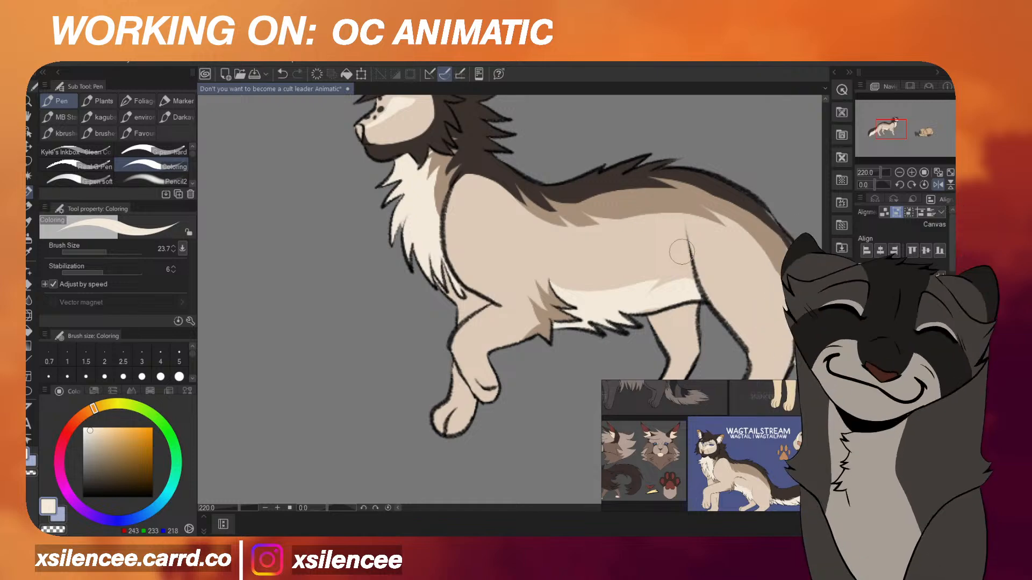
# Compare the large cat's finished belly, chest and tail markings with the Wagtailstream reference at different zoom levels.
pyautogui.scroll(-6, 681, 252)
pyautogui.scroll(2, 682, 252)
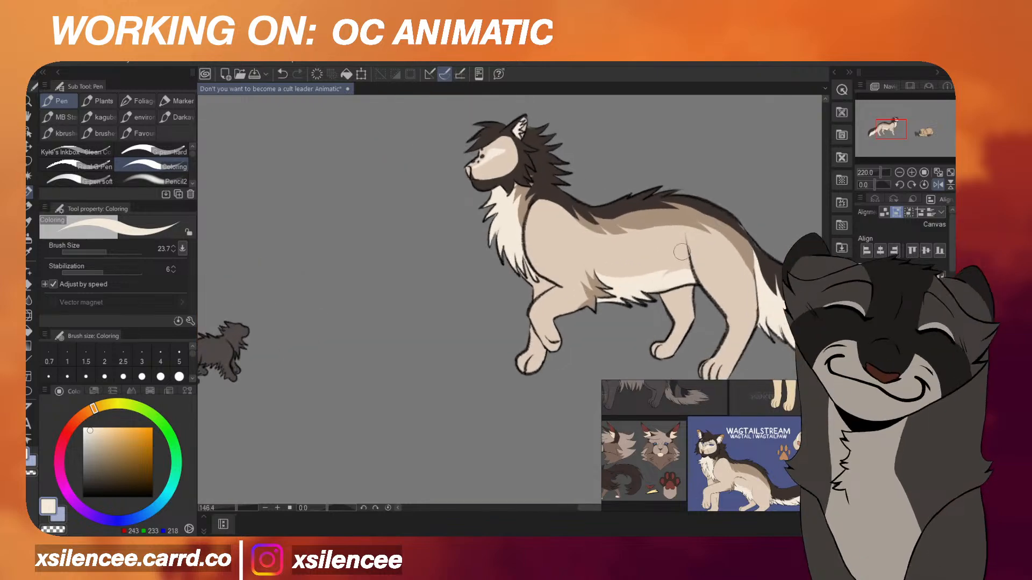
pyautogui.scroll(-6, 683, 253)
pyautogui.moveTo(732, 497); pyautogui.dragTo(729, 488)
pyautogui.scroll(2, 728, 489)
pyautogui.scroll(-7, 709, 473)
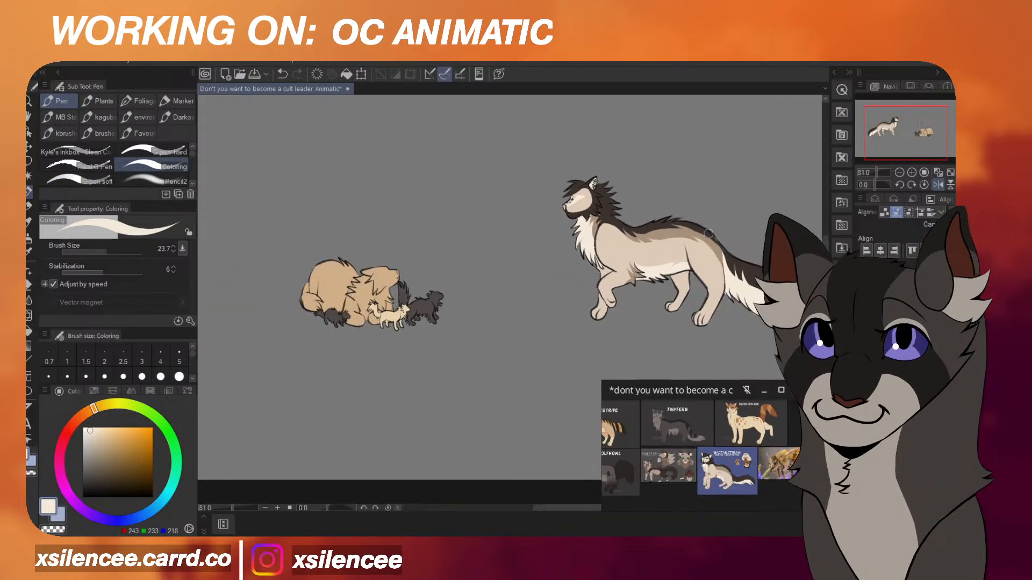
pyautogui.scroll(-4, 684, 190)
pyautogui.scroll(3, 684, 190)
pyautogui.scroll(5, 708, 472)
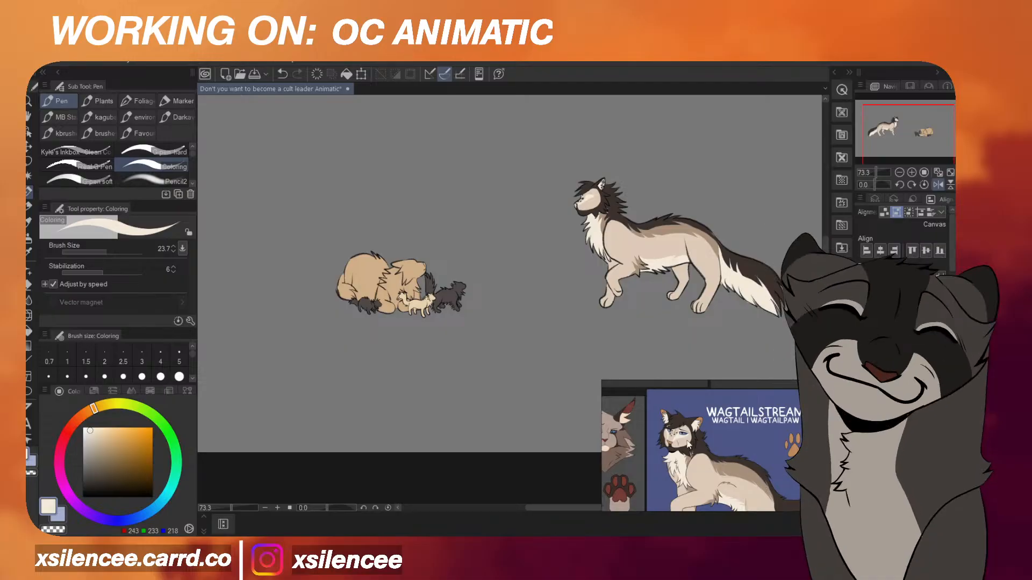
pyautogui.scroll(-5, 728, 445)
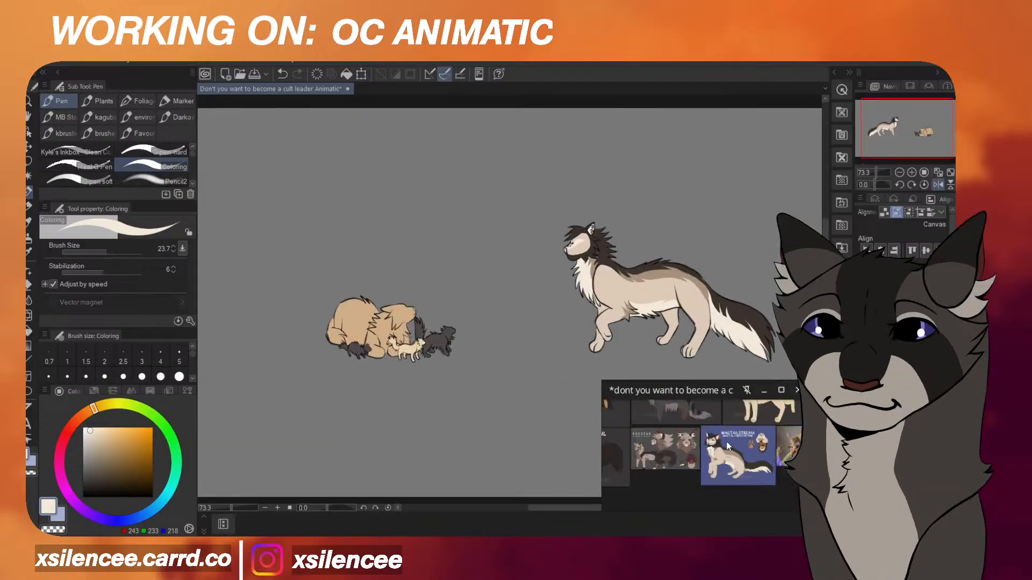
pyautogui.scroll(3, 728, 445)
pyautogui.scroll(3, 692, 267)
pyautogui.scroll(-3, 744, 473)
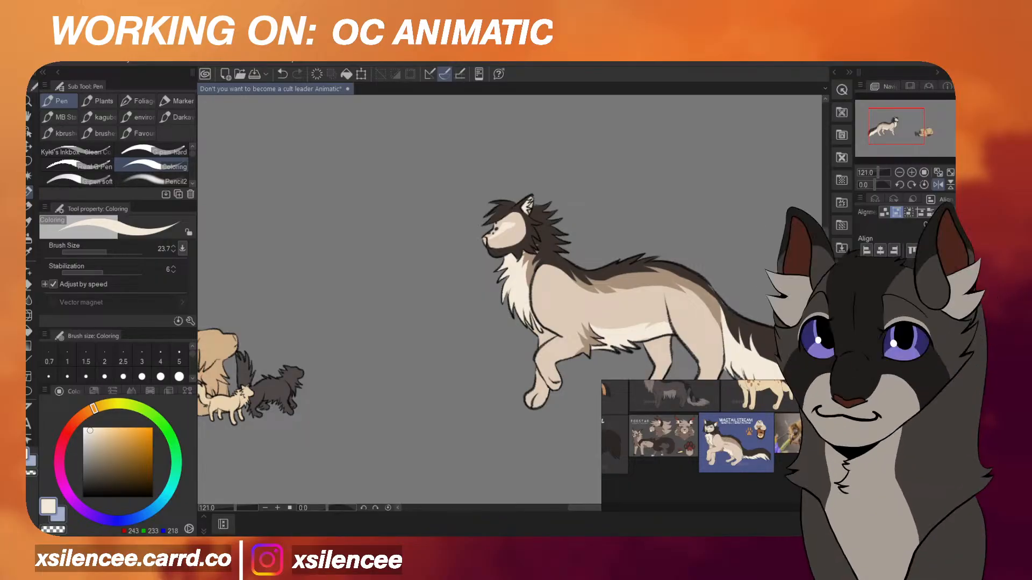
# Paste the Wagtailstream reference onto the canvas, sample its orange-brown and undo the paste.
pyautogui.hotkey('ctrl', 'v')
pyautogui.scroll(-2, 753, 269)
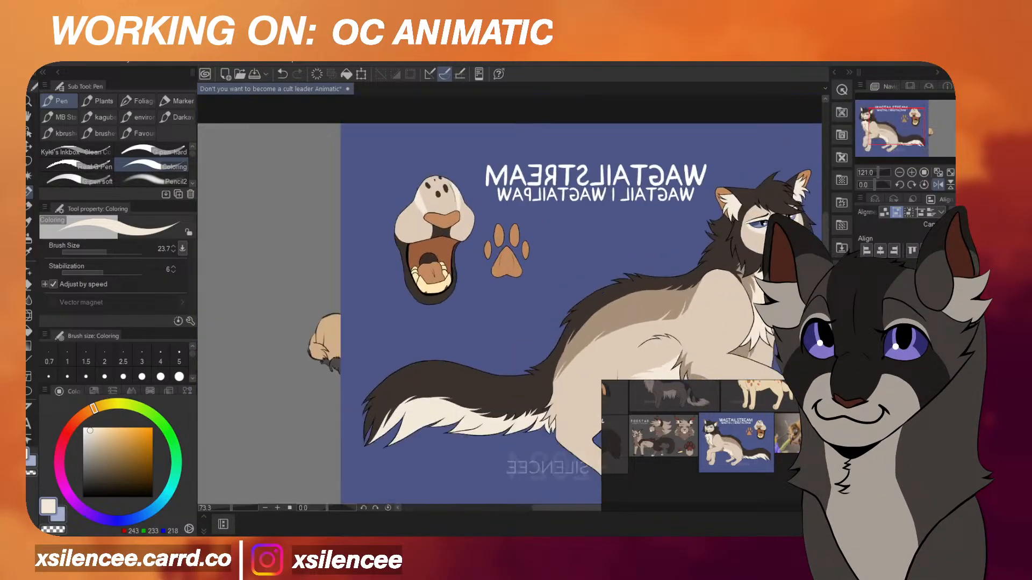
pyautogui.scroll(2, 755, 207)
pyautogui.keyDown('alt'); pyautogui.click(701, 176); pyautogui.keyUp('alt')
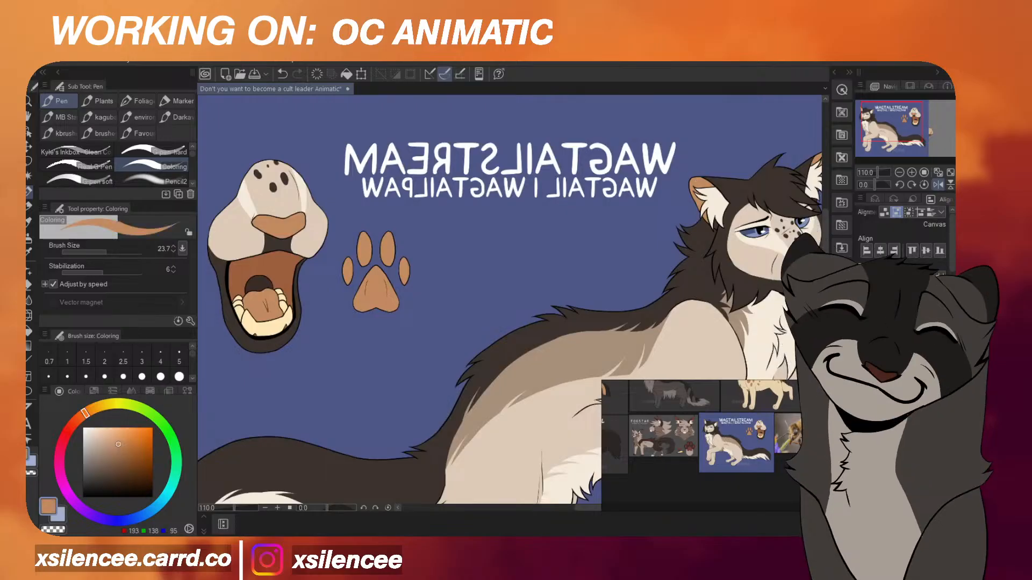
pyautogui.hotkey('ctrl', 'z')
# Colour the large cat's nose and the back of its inner ear orange-brown, and flip the canvas view back.
pyautogui.scroll(8, 441, 309)
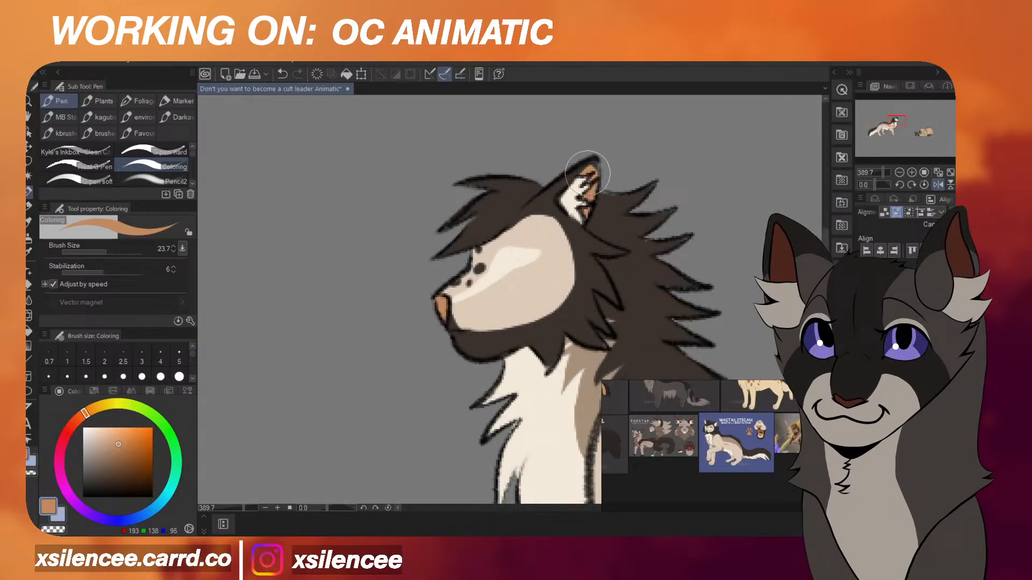
pyautogui.scroll(-8, 601, 175)
pyautogui.click(747, 440)
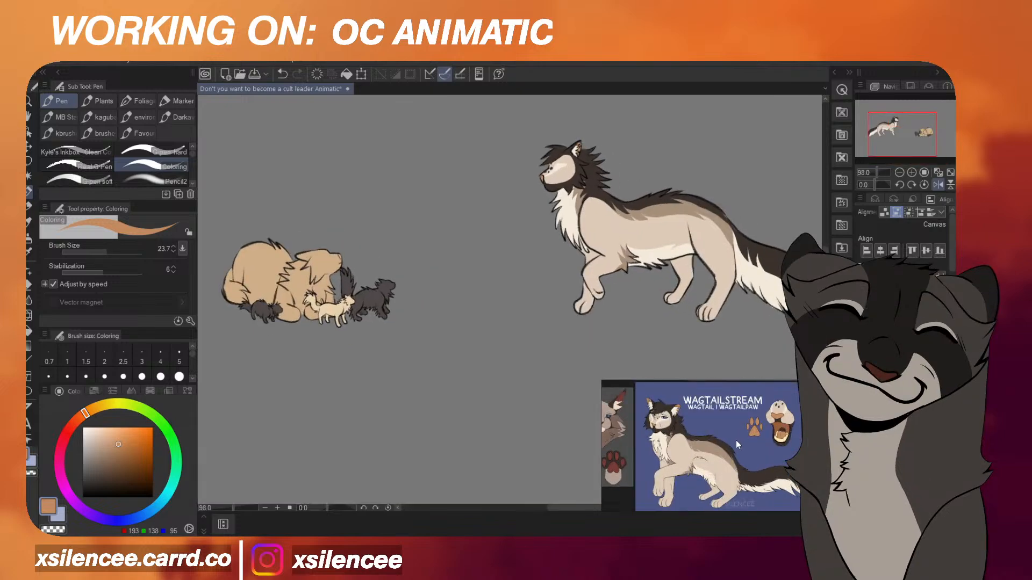
pyautogui.press('h')
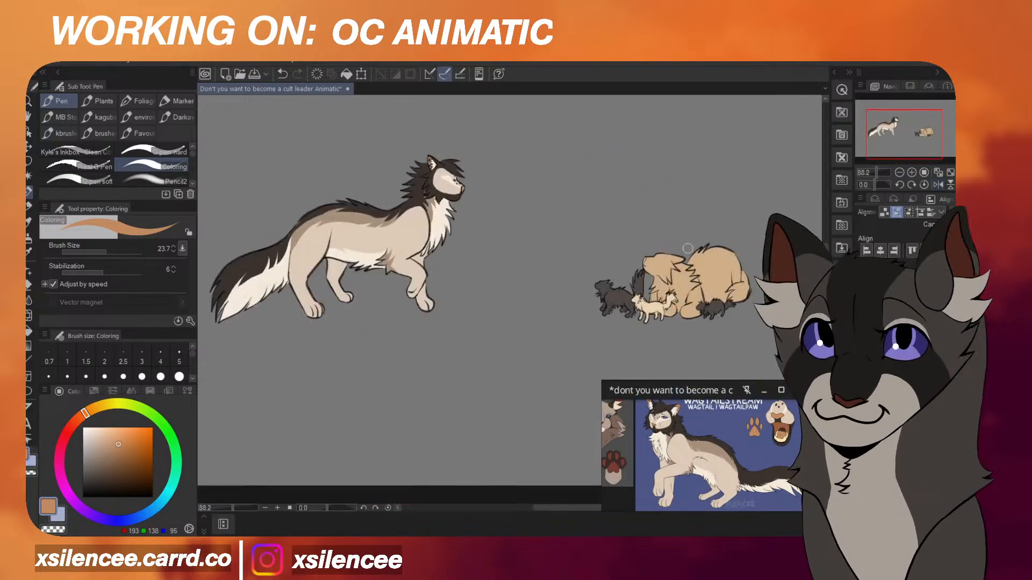
# Show the Beestripe reference on the canvas, sample its near-black, and hide the reference and the kittens.
pyautogui.scroll(-1, 599, 259)
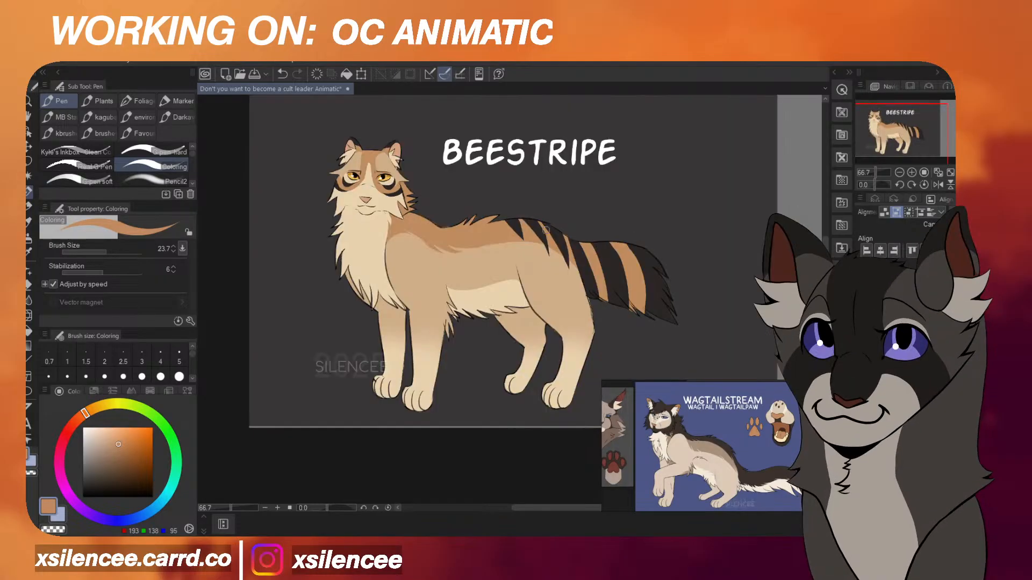
pyautogui.scroll(3, 422, 229)
pyautogui.keyDown('alt'); pyautogui.click(409, 221); pyautogui.keyUp('alt')
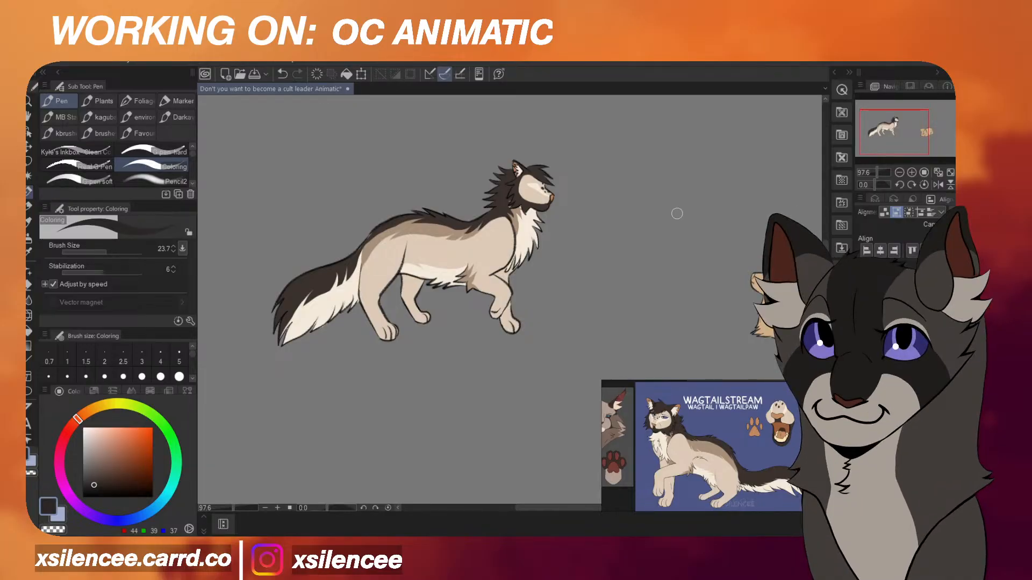
# Examine the lying tan cat up close and find the Beestripe reference among the reference images.
pyautogui.scroll(-9, 676, 214)
pyautogui.scroll(9, 750, 245)
pyautogui.scroll(-3, 643, 267)
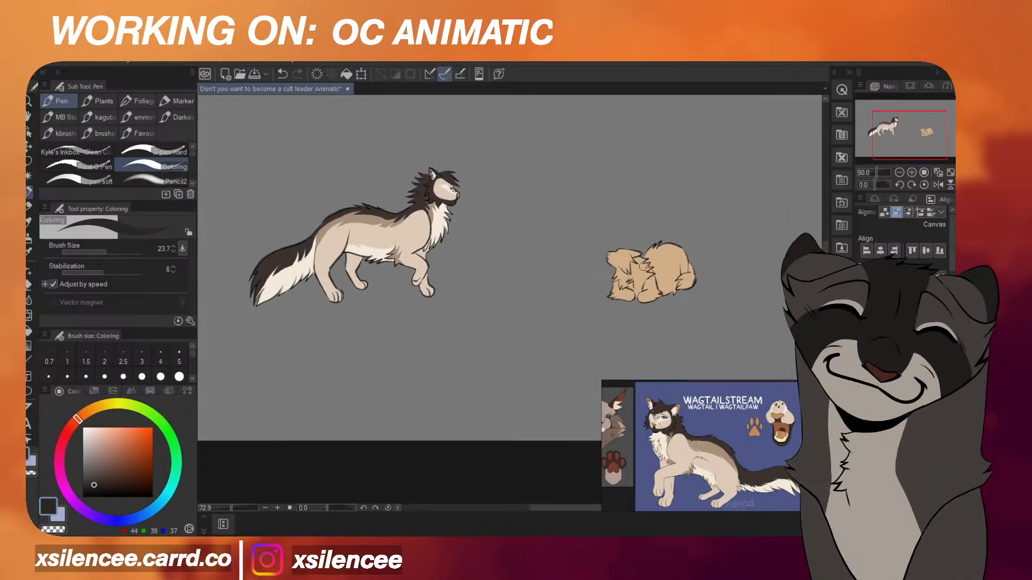
pyautogui.scroll(4, 643, 266)
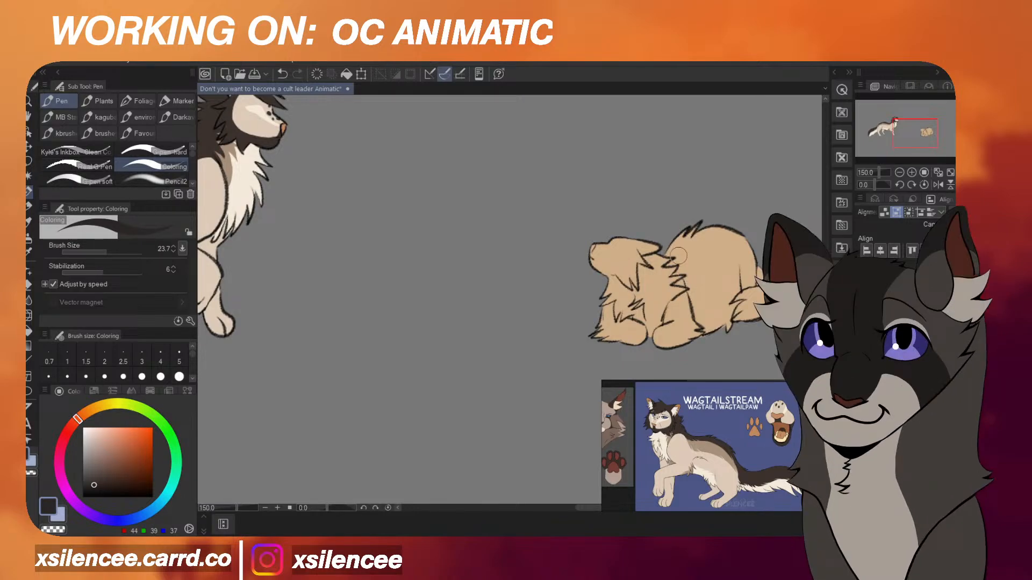
pyautogui.scroll(-1, 683, 267)
pyautogui.scroll(1, 681, 273)
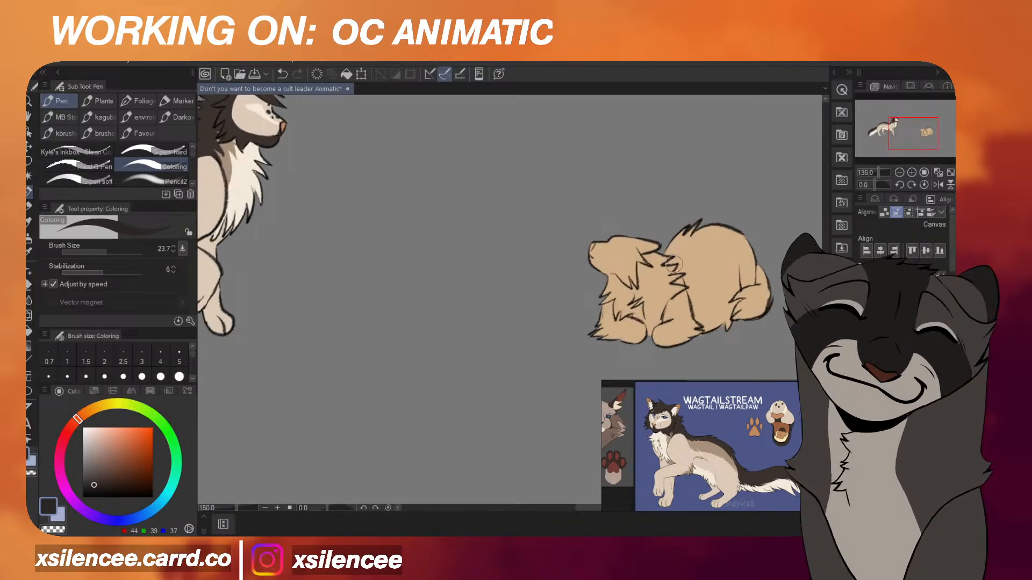
pyautogui.scroll(1, 692, 296)
pyautogui.scroll(-1, 682, 287)
pyautogui.scroll(1, 671, 284)
pyautogui.scroll(-5, 701, 443)
pyautogui.scroll(5, 646, 428)
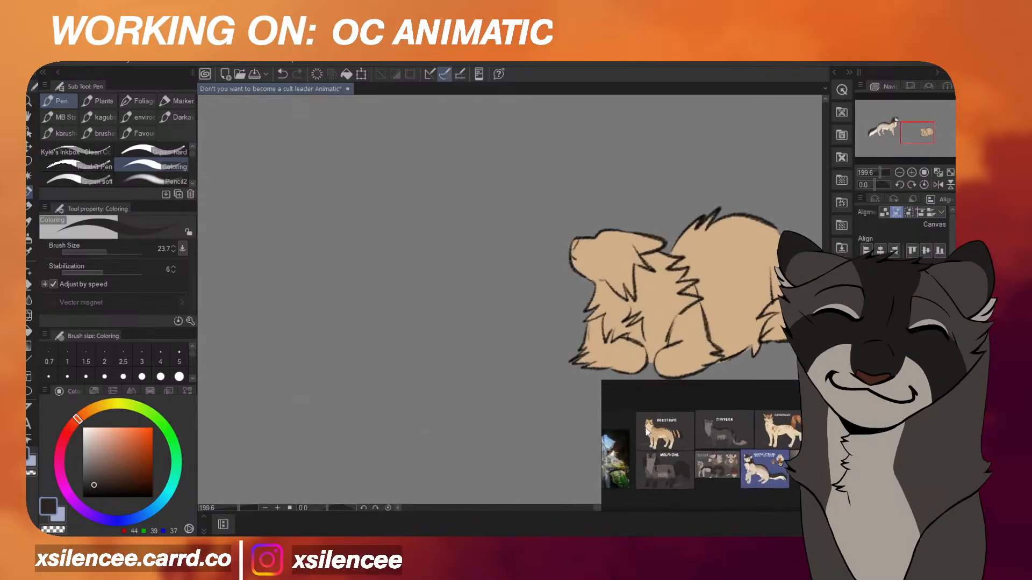
# Colour the lying tan cat's ear near-black with the Coloring pen, following the Beestripe reference.
pyautogui.scroll(1, 686, 435)
pyautogui.scroll(3, 637, 258)
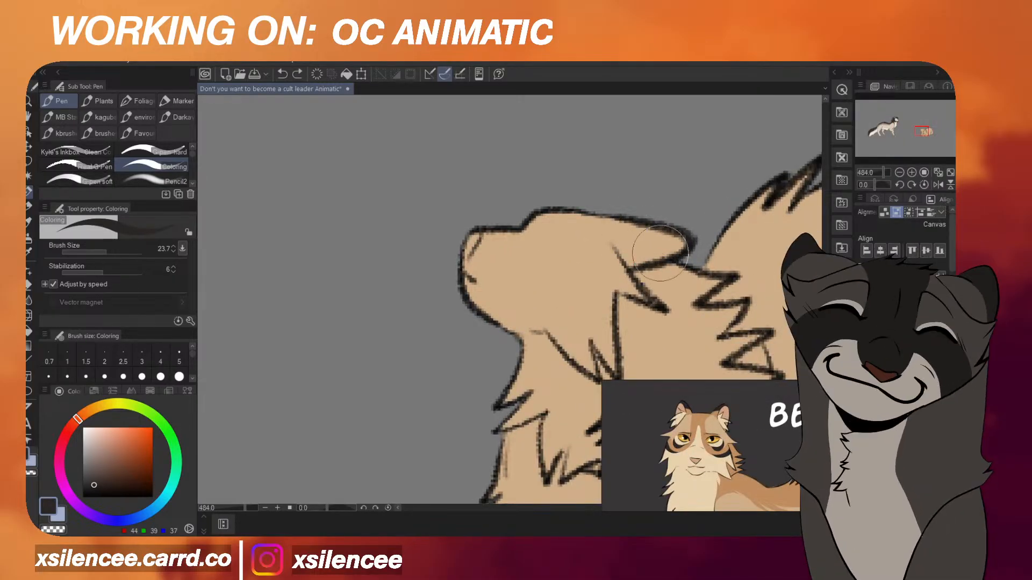
pyautogui.moveTo(639, 265); pyautogui.dragTo(703, 225)
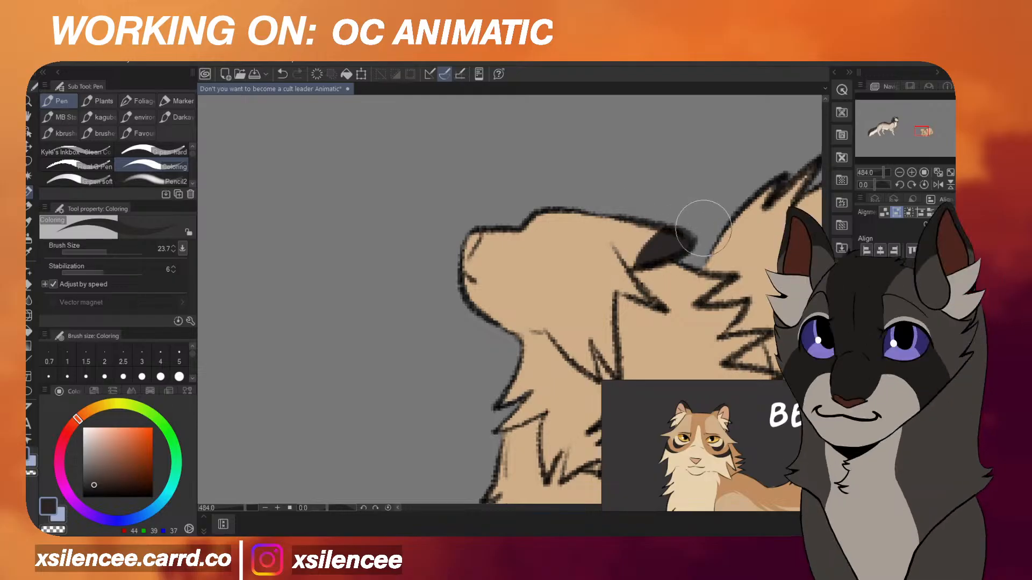
pyautogui.scroll(-1, 688, 233)
pyautogui.scroll(-4, 690, 230)
pyautogui.scroll(5, 691, 231)
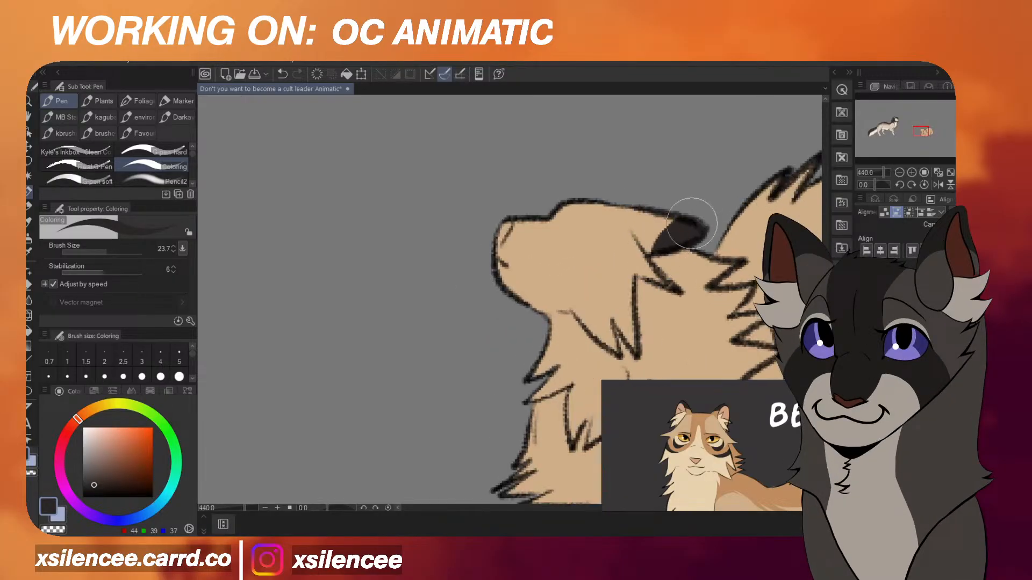
pyautogui.scroll(-2, 696, 208)
pyautogui.scroll(-6, 704, 203)
pyautogui.scroll(2, 695, 409)
pyautogui.scroll(8, 645, 202)
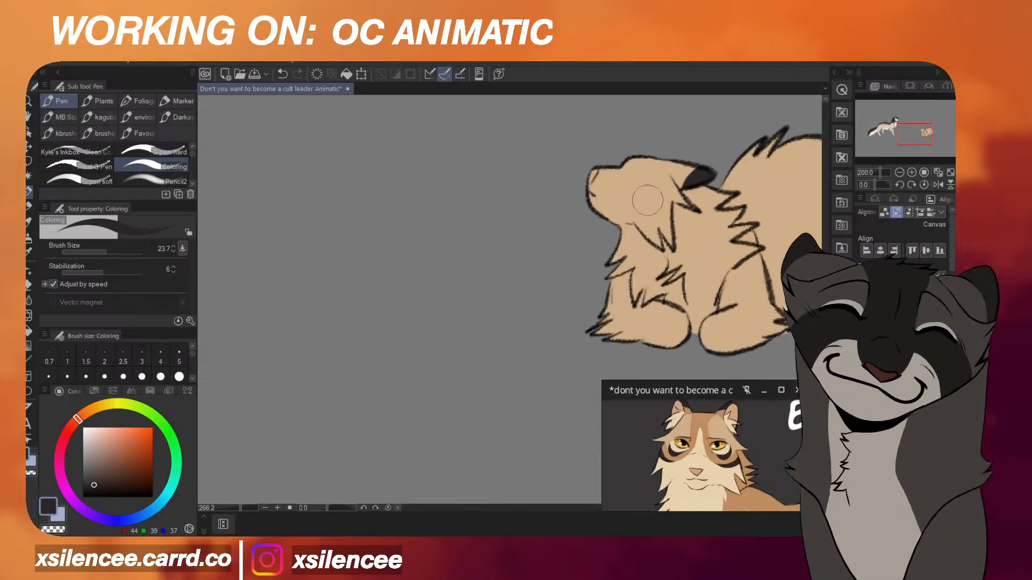
# Try to paint a near-black crescent marking on the lying cat's eye area at brush size 23.7.
pyautogui.click(617, 171)
pyautogui.hotkey('ctrl', 'z')
pyautogui.moveTo(619, 179)
pyautogui.mouseDown()
pyautogui.moveTo(664, 185)
pyautogui.moveTo(631, 198)
pyautogui.moveTo(621, 181)
pyautogui.moveTo(673, 172)
pyautogui.moveTo(631, 202)
pyautogui.moveTo(667, 180)
pyautogui.mouseUp()
pyautogui.hotkey('ctrl', 'z')
pyautogui.hotkey('ctrl', 'z')
pyautogui.hotkey('ctrl', 'z')
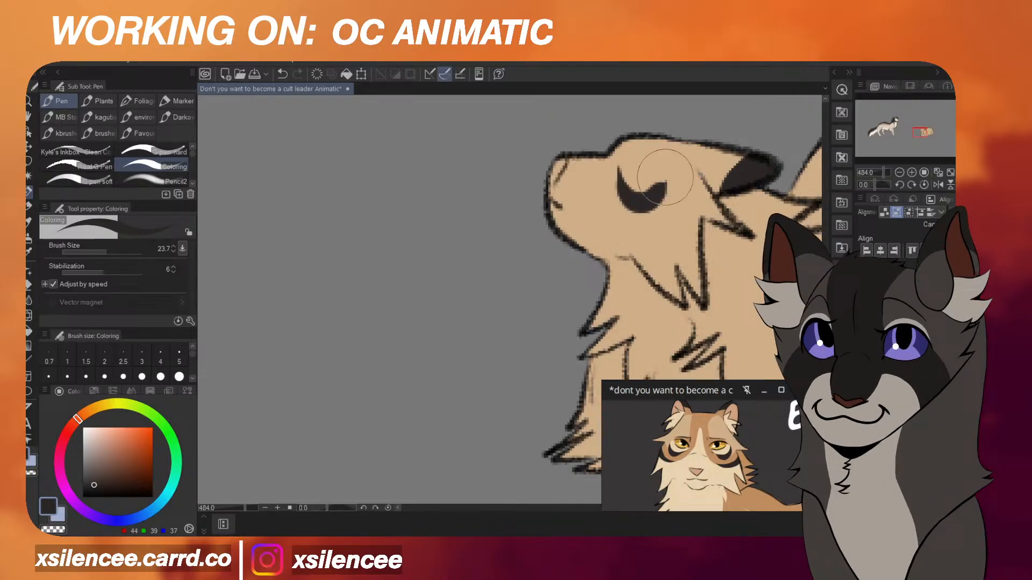
pyautogui.hotkey('ctrl', 'z')
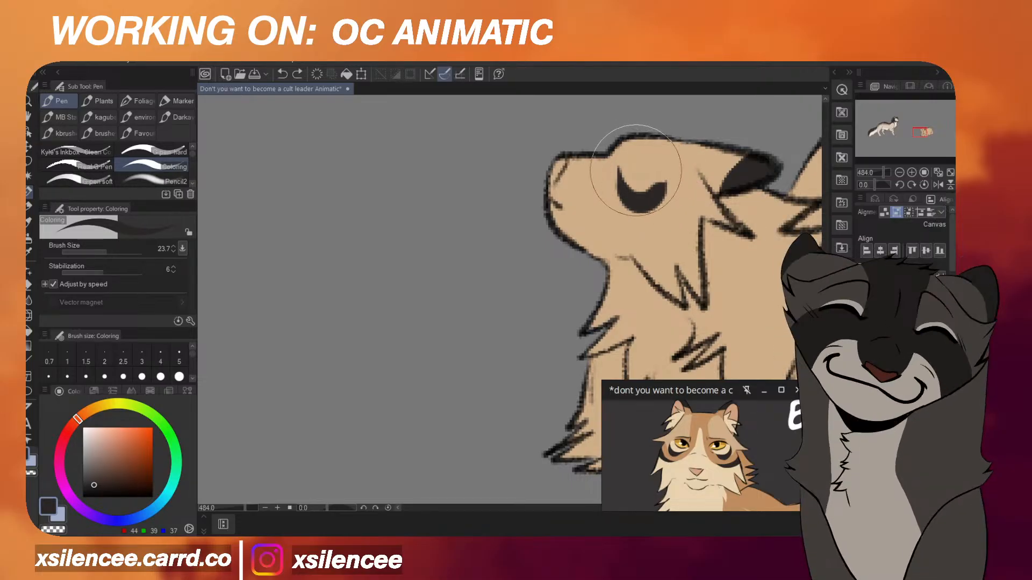
pyautogui.scroll(2, 639, 171)
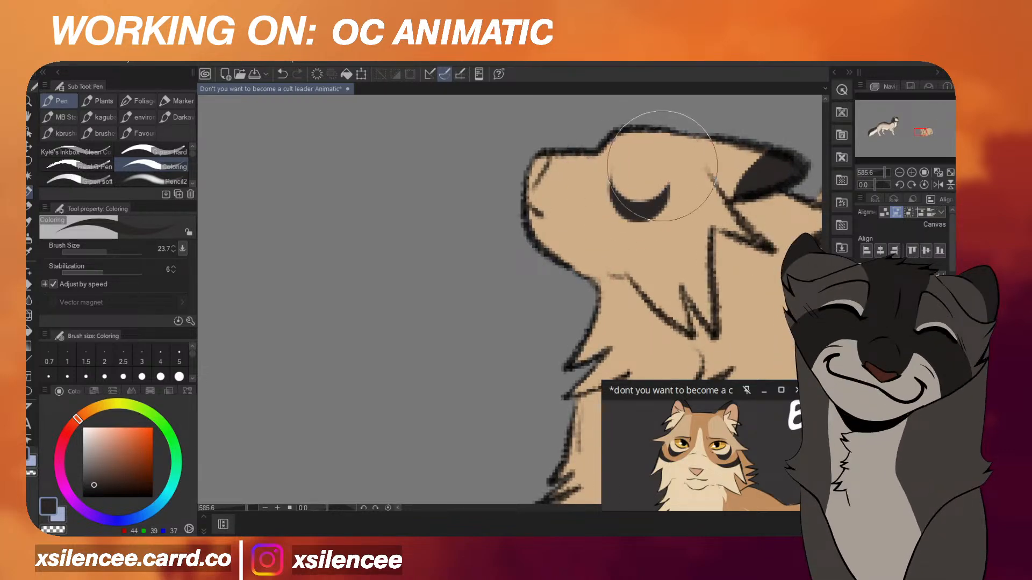
pyautogui.scroll(1, 662, 165)
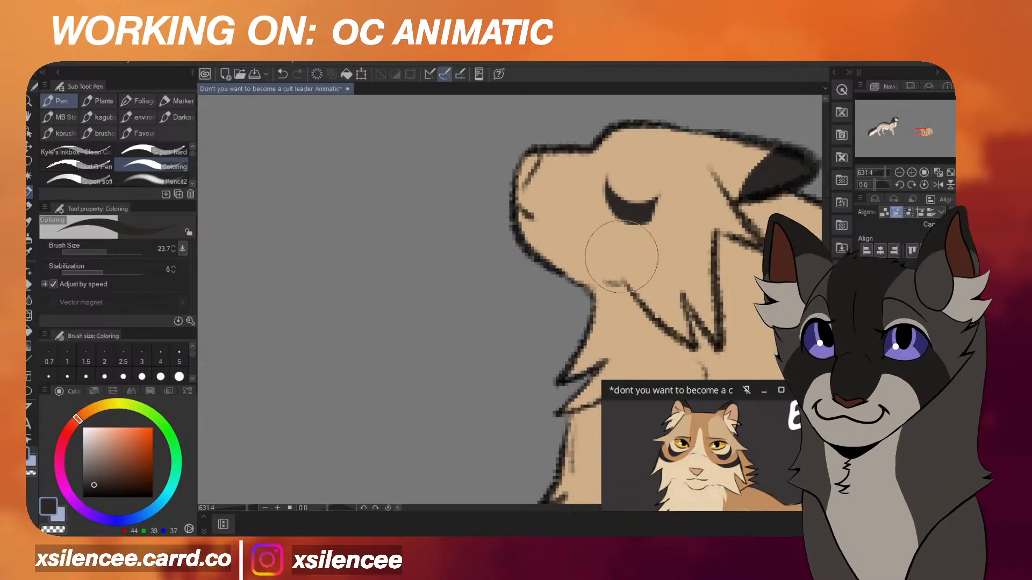
pyautogui.scroll(-4, 624, 251)
pyautogui.scroll(1, 637, 241)
pyautogui.scroll(4, 625, 210)
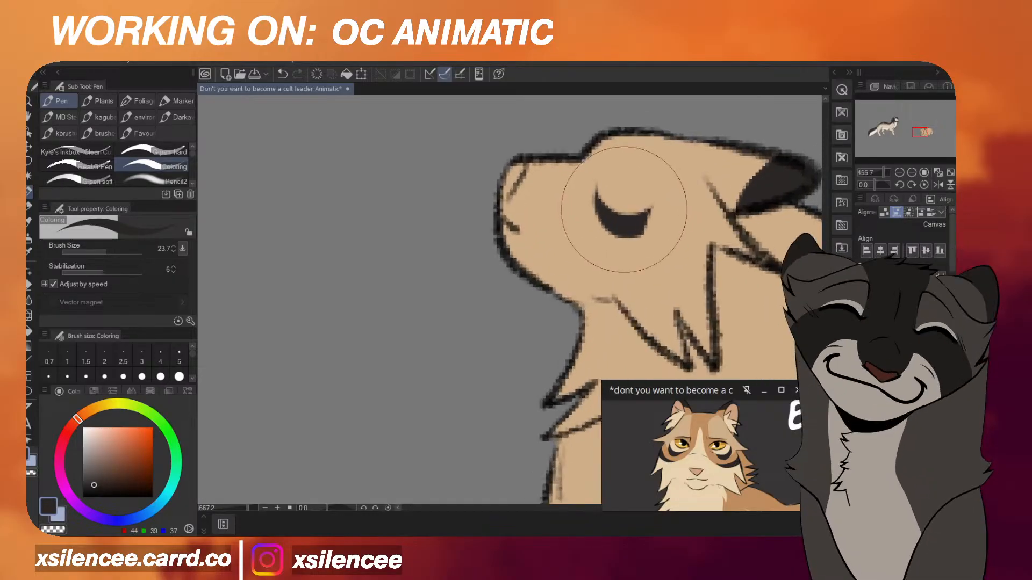
pyautogui.scroll(3, 618, 207)
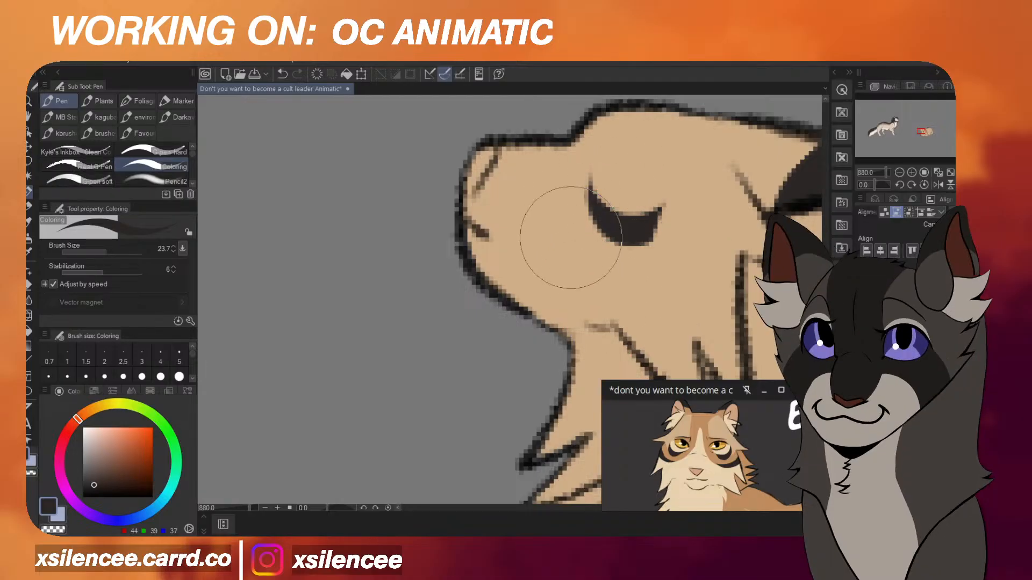
pyautogui.moveTo(619, 226)
pyautogui.mouseDown()
pyautogui.moveTo(587, 194)
pyautogui.moveTo(620, 218)
pyautogui.mouseUp()
pyautogui.hotkey('ctrl', 'z')
# Set the brush size to 14.6, paint a small near-black crescent at the lying cat's eye, and check it in a mirrored view.
pyautogui.click(102, 251)
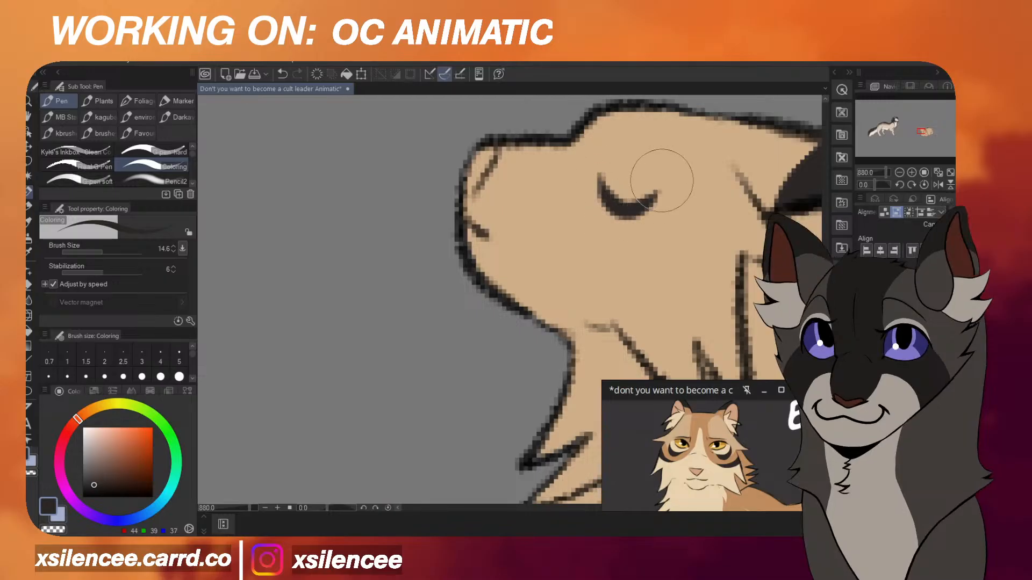
pyautogui.hotkey('ctrl', 'z')
pyautogui.moveTo(595, 172)
pyautogui.mouseDown()
pyautogui.moveTo(619, 210)
pyautogui.moveTo(659, 178)
pyautogui.moveTo(597, 215)
pyautogui.mouseUp()
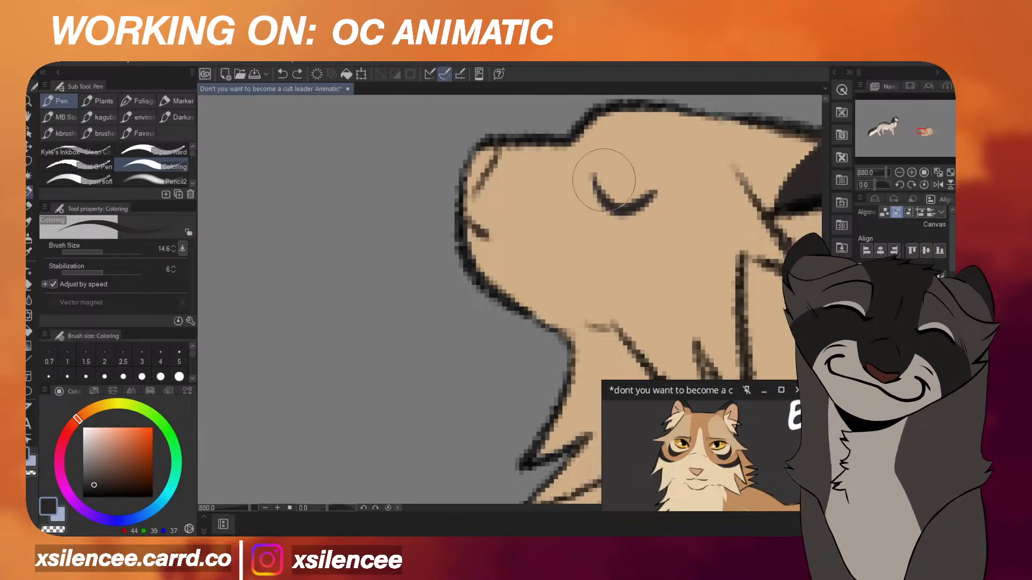
pyautogui.hotkey('ctrl', 'z')
pyautogui.moveTo(591, 172)
pyautogui.mouseDown()
pyautogui.moveTo(631, 207)
pyautogui.moveTo(662, 176)
pyautogui.moveTo(622, 221)
pyautogui.moveTo(588, 173)
pyautogui.moveTo(621, 205)
pyautogui.moveTo(589, 176)
pyautogui.mouseUp()
pyautogui.scroll(-4, 696, 241)
pyautogui.press('h')
pyautogui.scroll(-2, 608, 179)
pyautogui.scroll(2, 608, 179)
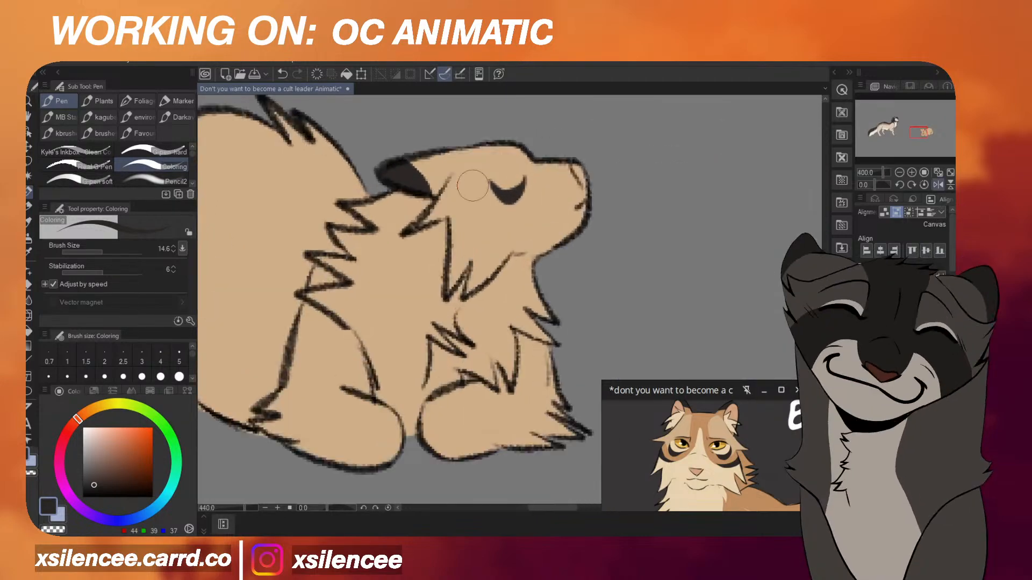
pyautogui.press('h')
pyautogui.scroll(3, 569, 222)
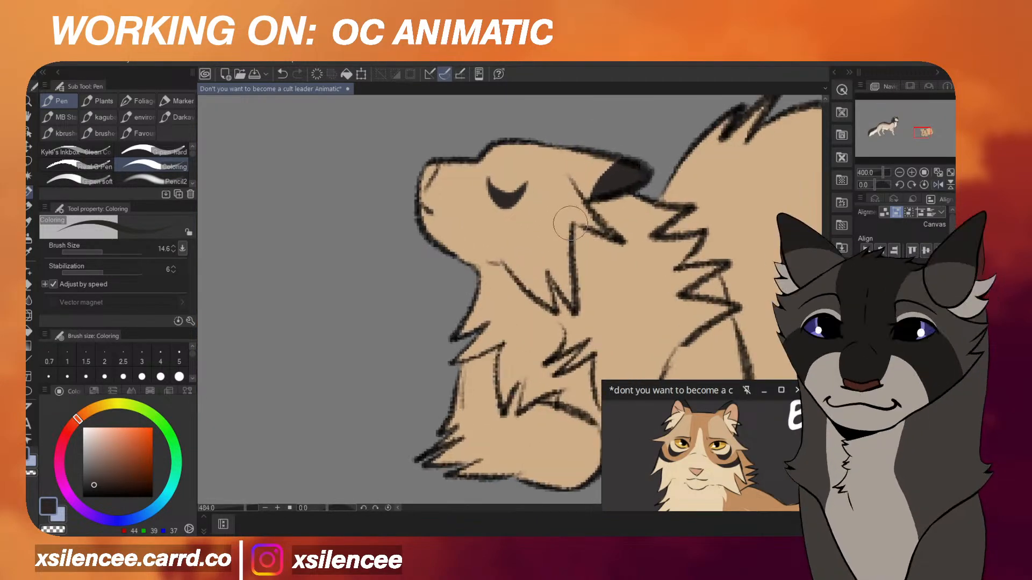
# Paint a curved near-black stripe across the lying cat's cheek below the eye, and check it in a mirrored view.
pyautogui.hotkey('ctrl', 'z')
pyautogui.moveTo(547, 231)
pyautogui.mouseDown()
pyautogui.moveTo(471, 212)
pyautogui.moveTo(523, 238)
pyautogui.moveTo(569, 233)
pyautogui.mouseUp()
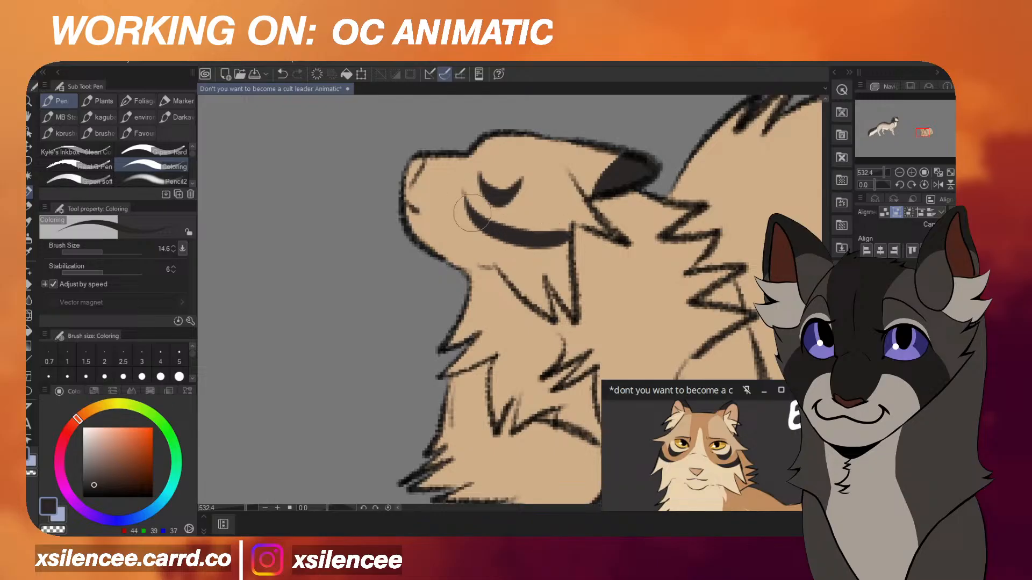
pyautogui.moveTo(464, 195)
pyautogui.mouseDown()
pyautogui.moveTo(513, 251)
pyautogui.moveTo(560, 243)
pyautogui.mouseUp()
pyautogui.press('h')
pyautogui.scroll(-4, 564, 227)
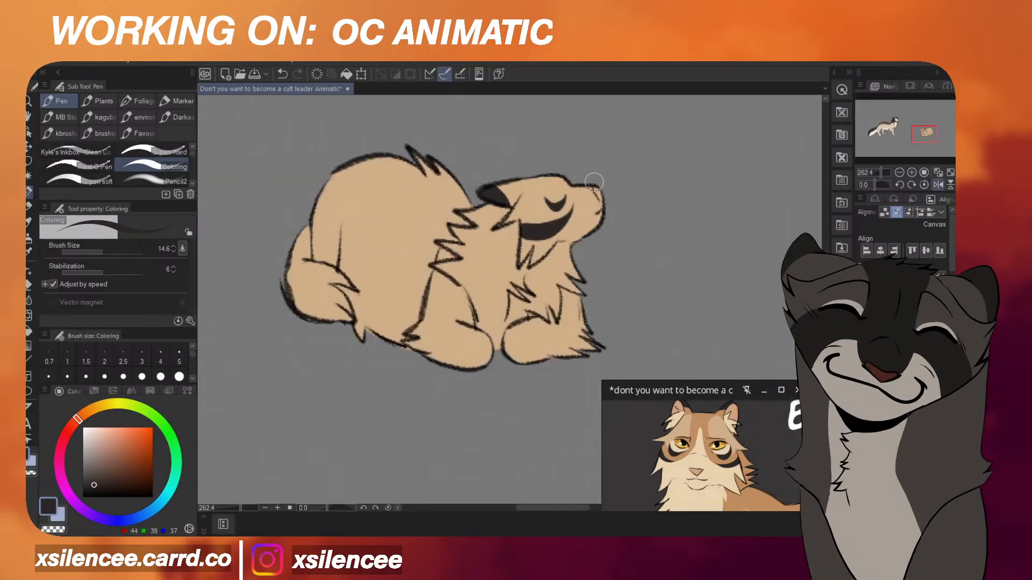
pyautogui.press('h')
pyautogui.scroll(1, 603, 215)
# Thicken and refine the near-black cheek stripe so it meets the cheek fur line, and undo the last stroke.
pyautogui.moveTo(495, 254)
pyautogui.mouseDown()
pyautogui.moveTo(532, 273)
pyautogui.moveTo(585, 272)
pyautogui.mouseUp()
pyautogui.moveTo(482, 222)
pyautogui.mouseDown()
pyautogui.moveTo(516, 254)
pyautogui.moveTo(563, 260)
pyautogui.mouseUp()
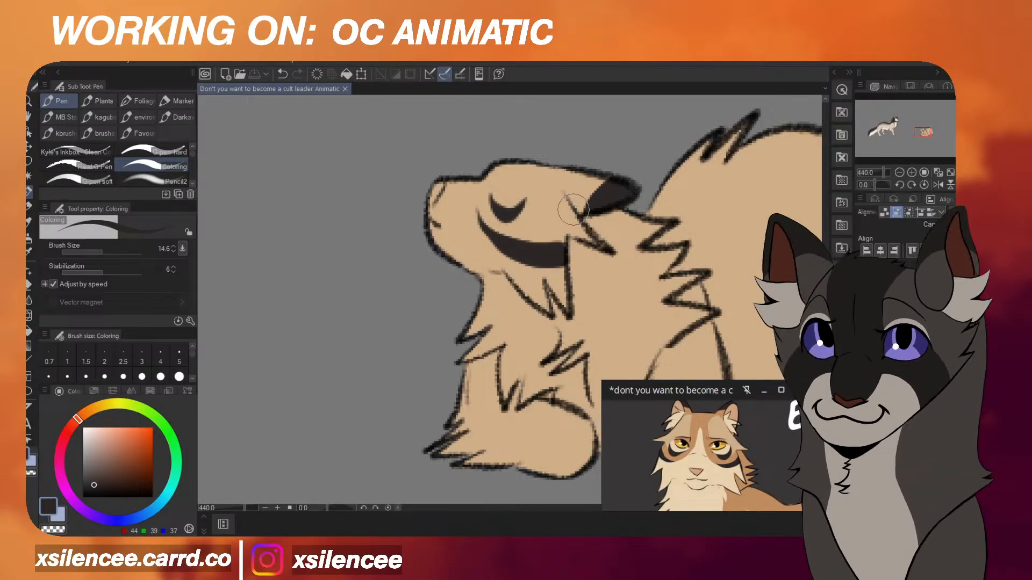
pyautogui.scroll(-4, 554, 247)
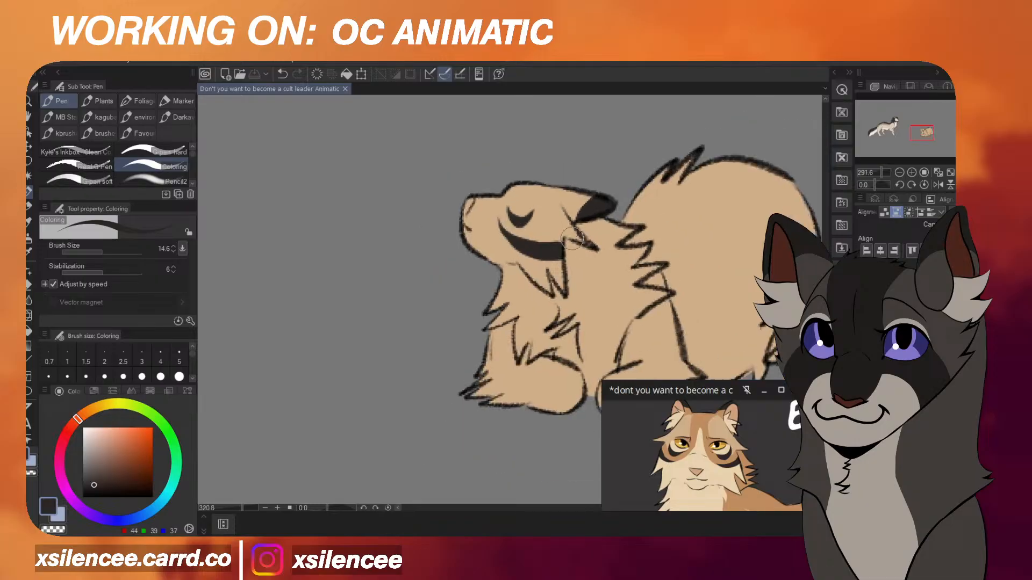
pyautogui.scroll(6, 556, 245)
pyautogui.moveTo(466, 222)
pyautogui.mouseDown()
pyautogui.moveTo(521, 250)
pyautogui.moveTo(559, 246)
pyautogui.mouseUp()
pyautogui.scroll(-3, 559, 246)
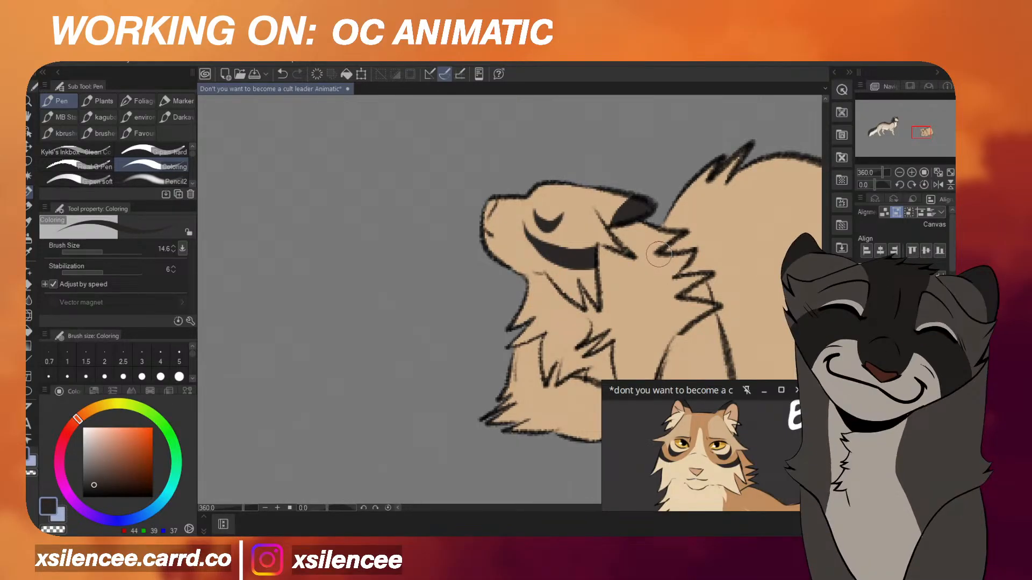
pyautogui.scroll(-2, 658, 253)
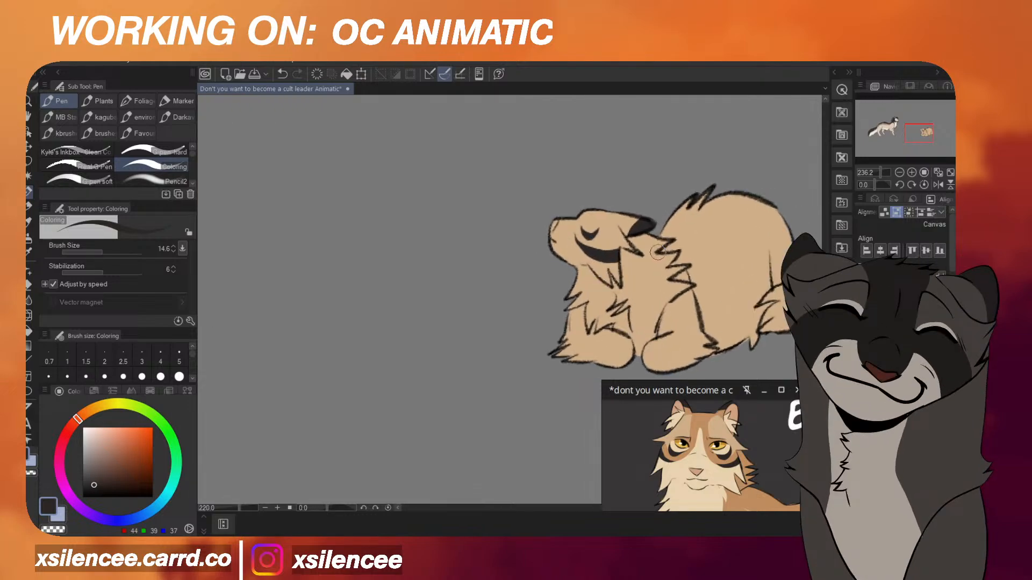
pyautogui.scroll(4, 658, 252)
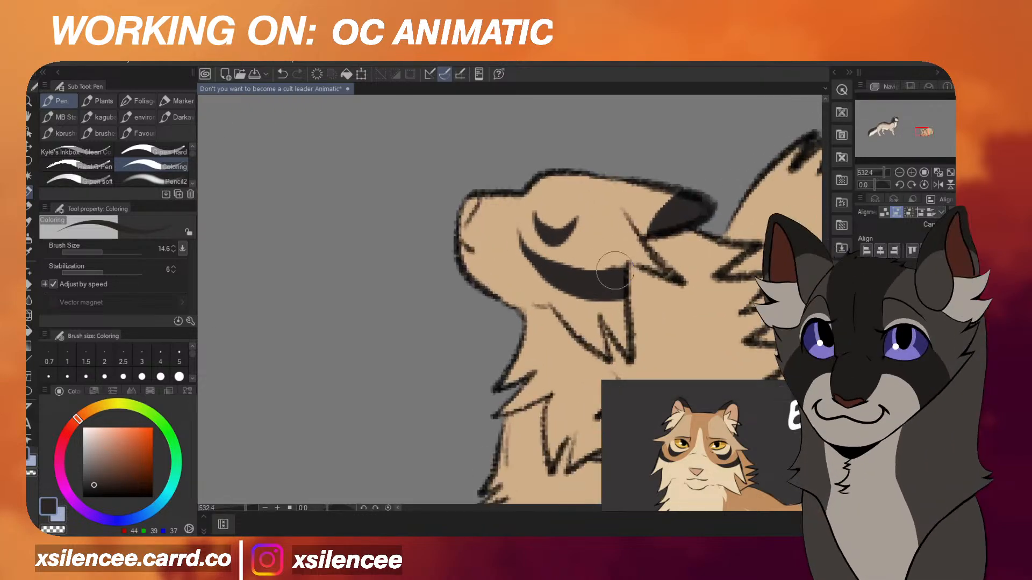
pyautogui.hotkey('ctrl', 'z')
# Colour the tip of the lying cat's curled tail near-black and add a near-black band across the tail near its base.
pyautogui.scroll(-2, 655, 325)
pyautogui.scroll(-5, 712, 429)
pyautogui.scroll(-2, 715, 431)
pyautogui.scroll(-10, 652, 238)
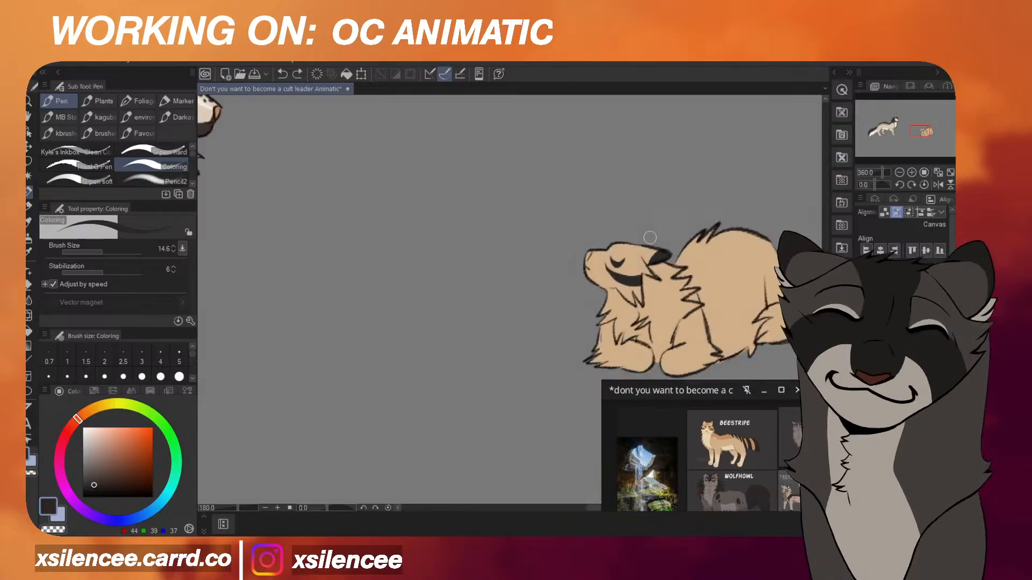
pyautogui.scroll(5, 748, 238)
pyautogui.scroll(3, 758, 444)
pyautogui.scroll(5, 741, 317)
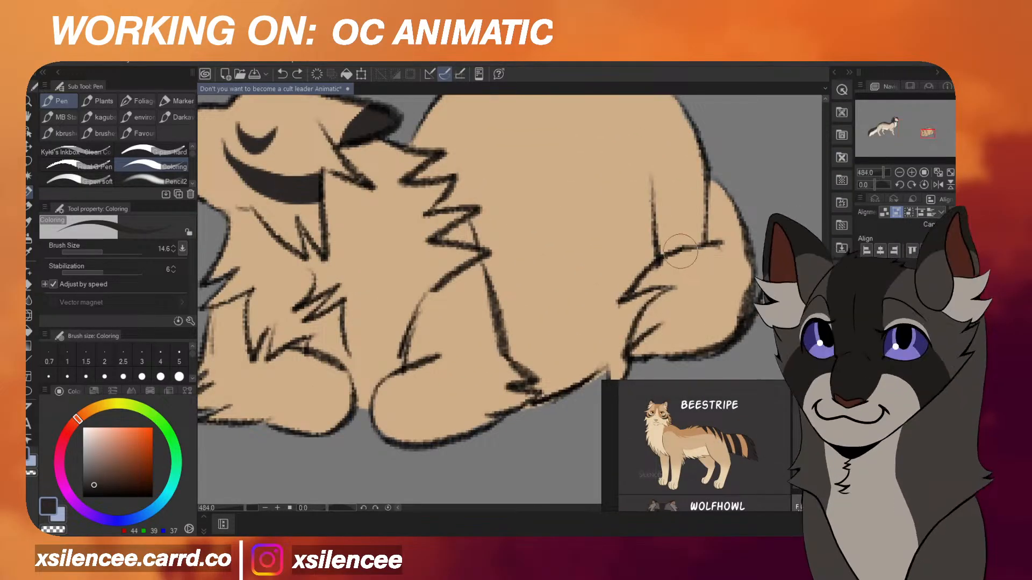
pyautogui.moveTo(680, 251)
pyautogui.mouseDown()
pyautogui.moveTo(728, 294)
pyautogui.moveTo(714, 346)
pyautogui.mouseUp()
pyautogui.hotkey('ctrl', 'z')
pyautogui.moveTo(656, 263)
pyautogui.mouseDown()
pyautogui.moveTo(716, 274)
pyautogui.moveTo(712, 355)
pyautogui.mouseUp()
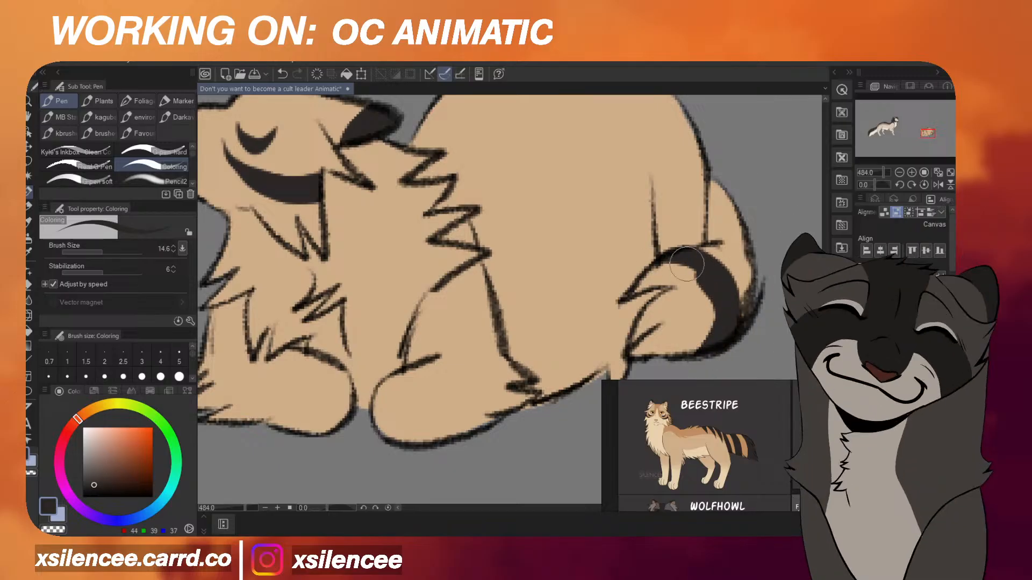
pyautogui.moveTo(631, 296)
pyautogui.mouseDown()
pyautogui.moveTo(666, 270)
pyautogui.moveTo(699, 279)
pyautogui.mouseUp()
pyautogui.moveTo(634, 342)
pyautogui.mouseDown()
pyautogui.moveTo(651, 287)
pyautogui.moveTo(692, 292)
pyautogui.moveTo(635, 345)
pyautogui.moveTo(705, 296)
pyautogui.moveTo(677, 365)
pyautogui.moveTo(677, 343)
pyautogui.moveTo(641, 353)
pyautogui.mouseUp()
pyautogui.moveTo(746, 239)
pyautogui.mouseDown()
pyautogui.moveTo(706, 245)
pyautogui.moveTo(764, 249)
pyautogui.moveTo(713, 229)
pyautogui.moveTo(708, 241)
pyautogui.moveTo(758, 228)
pyautogui.moveTo(721, 220)
pyautogui.mouseUp()
pyautogui.scroll(-9, 768, 245)
pyautogui.scroll(1, 748, 242)
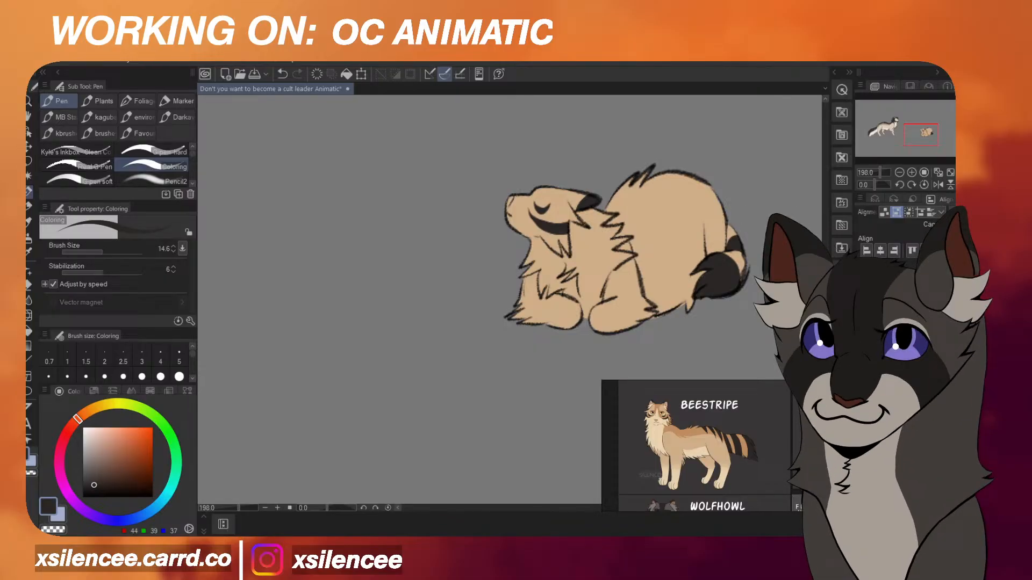
# Compare the lying cat's markings with the Beestripe reference, checking the reference on Layer 40.
pyautogui.scroll(2, 739, 183)
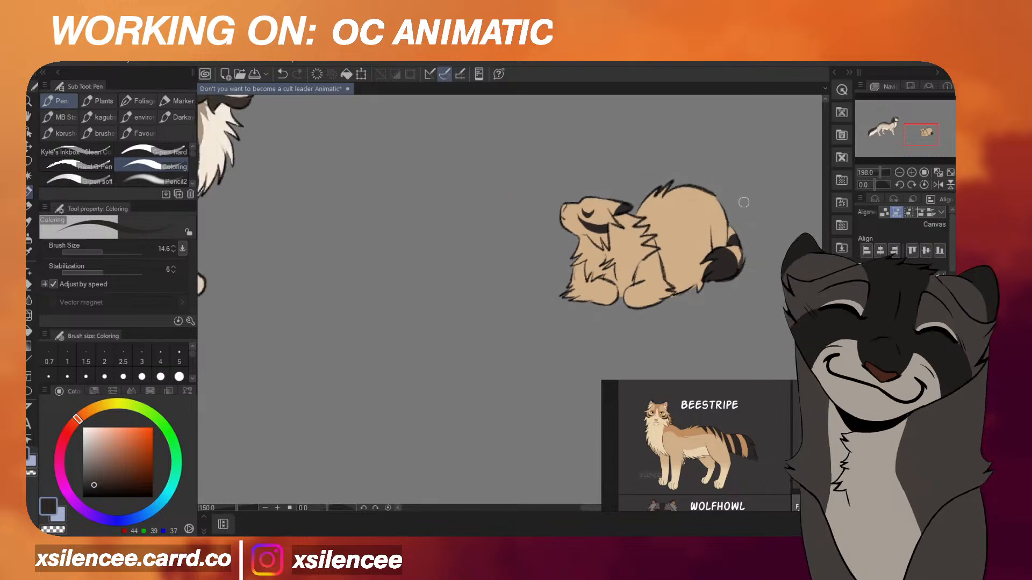
pyautogui.scroll(-2, 646, 252)
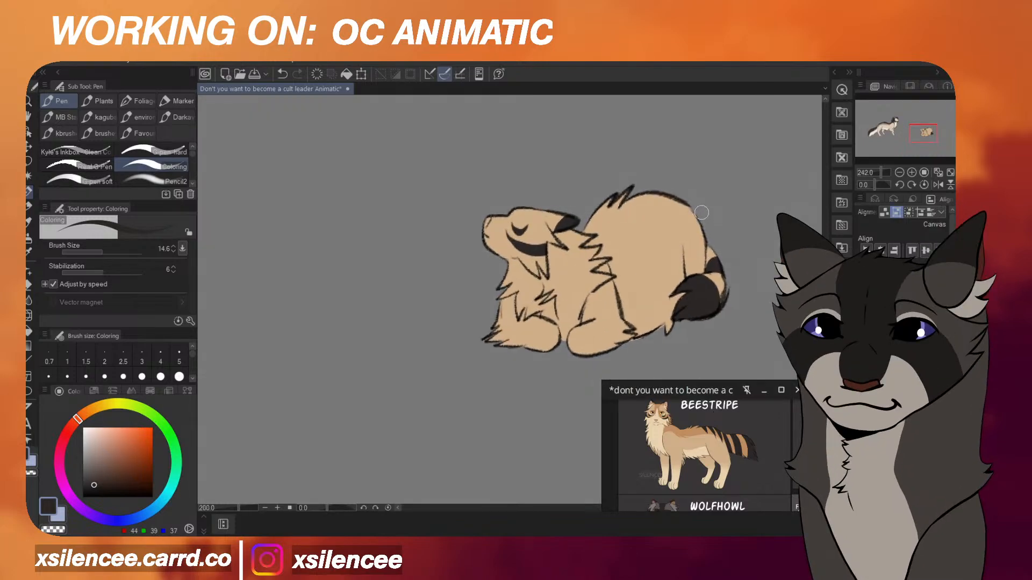
pyautogui.scroll(1, 685, 236)
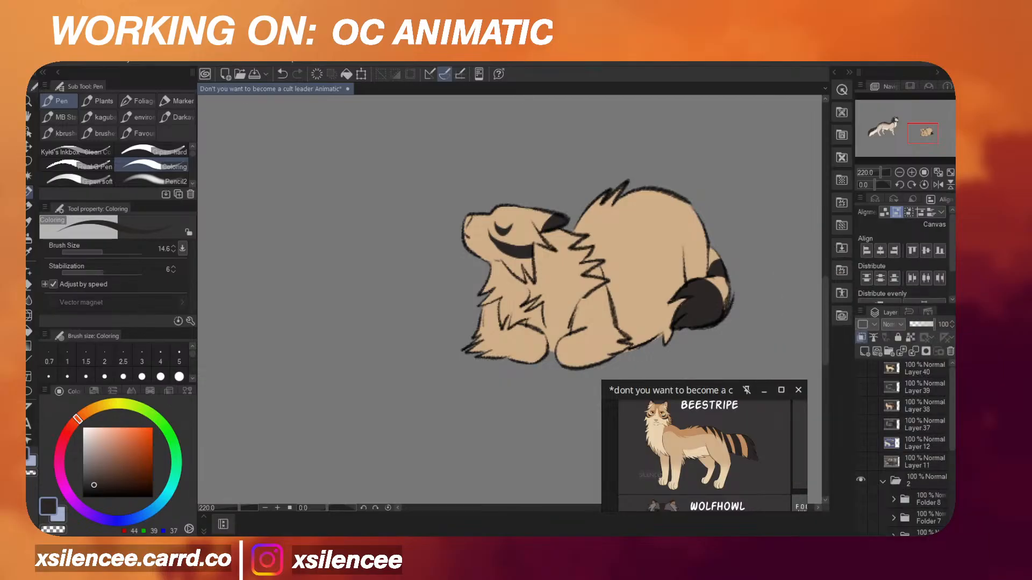
pyautogui.click(892, 371)
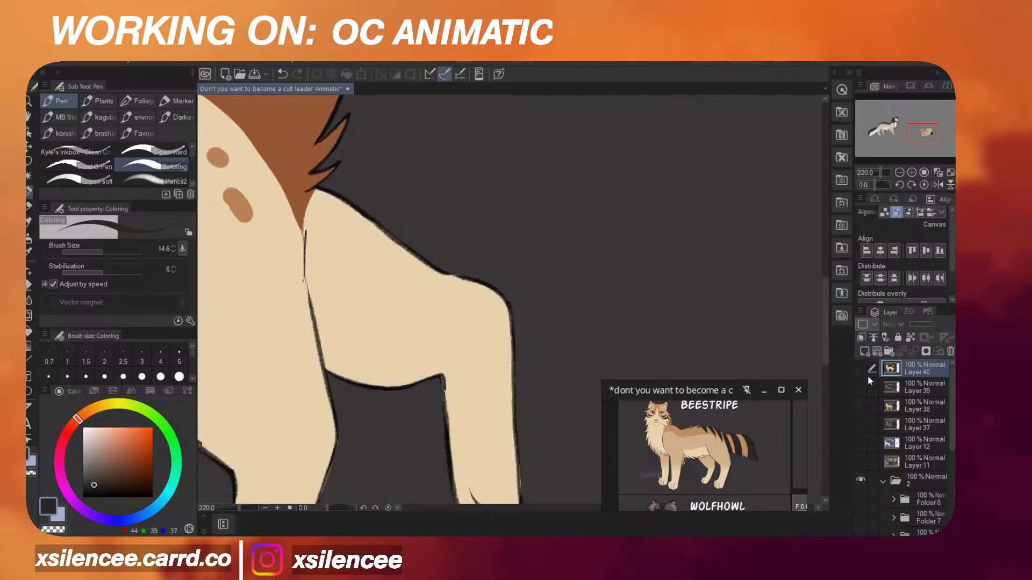
pyautogui.scroll(-5, 867, 375)
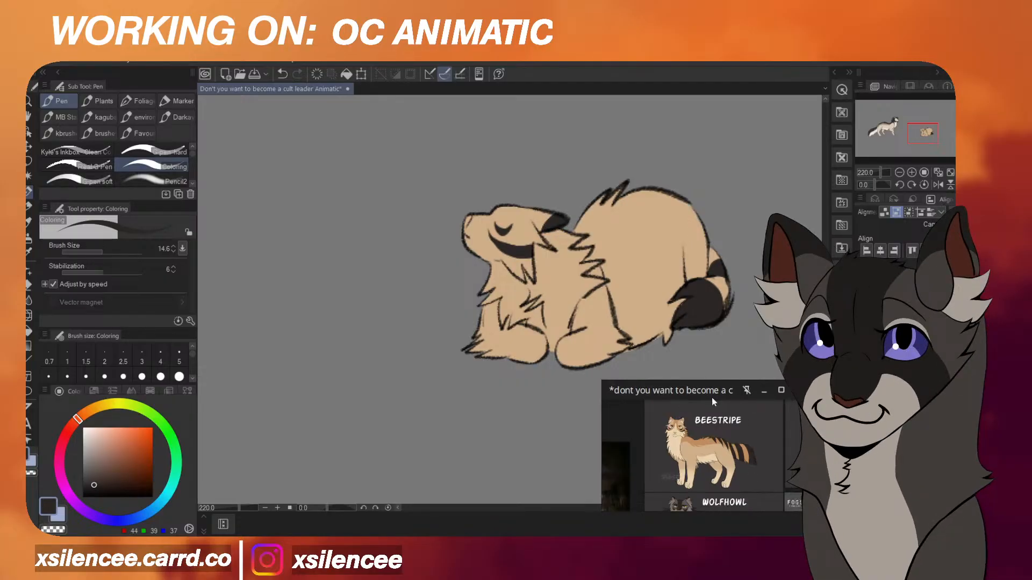
# Try several versions of the first near-black stripe running down the lying cat's back.
pyautogui.scroll(3, 722, 261)
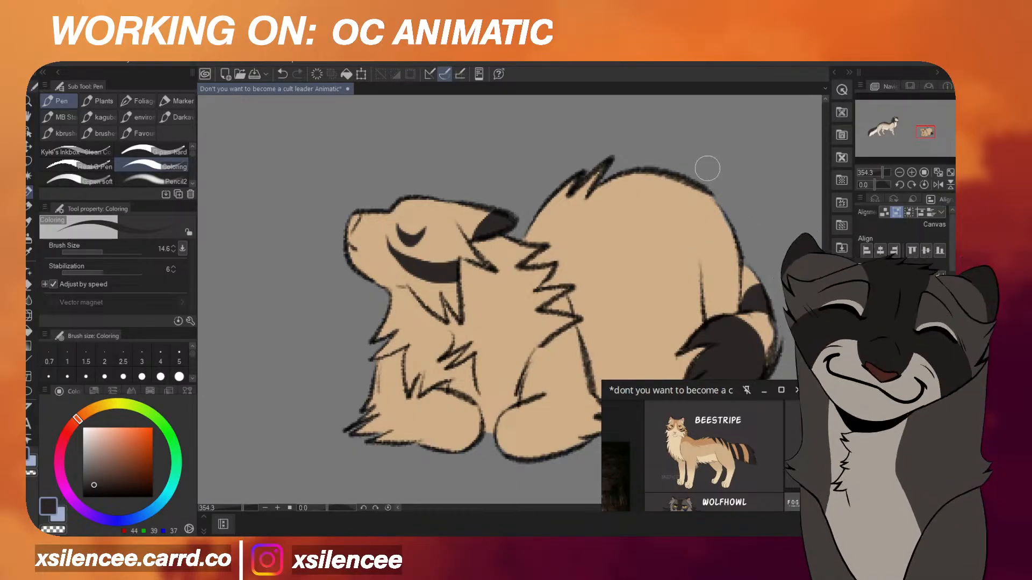
pyautogui.scroll(-1, 707, 169)
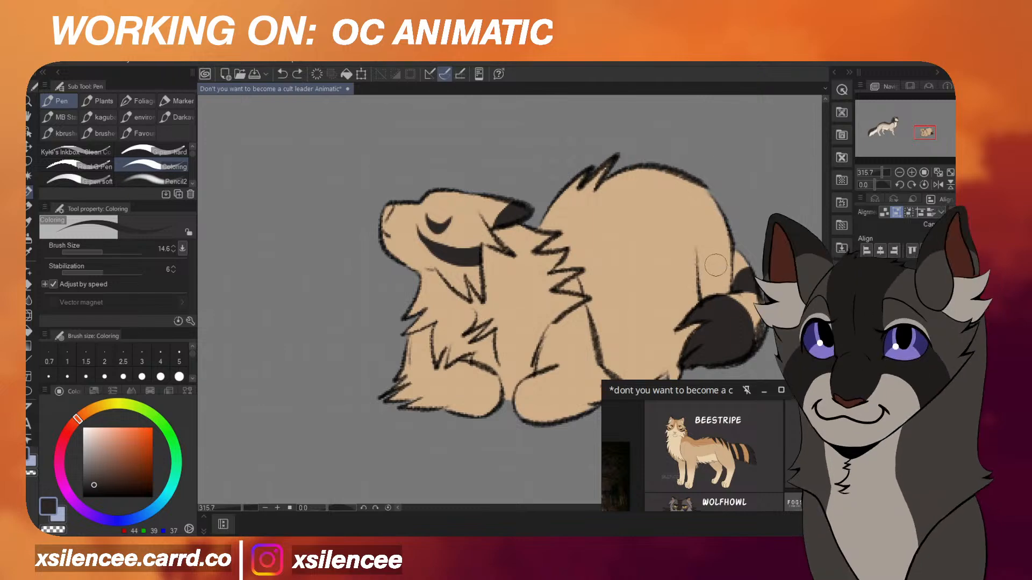
pyautogui.hotkey('ctrl', 'z')
pyautogui.moveTo(677, 240)
pyautogui.mouseDown()
pyautogui.moveTo(623, 144)
pyautogui.moveTo(633, 163)
pyautogui.mouseUp()
pyautogui.hotkey('ctrl', 'z')
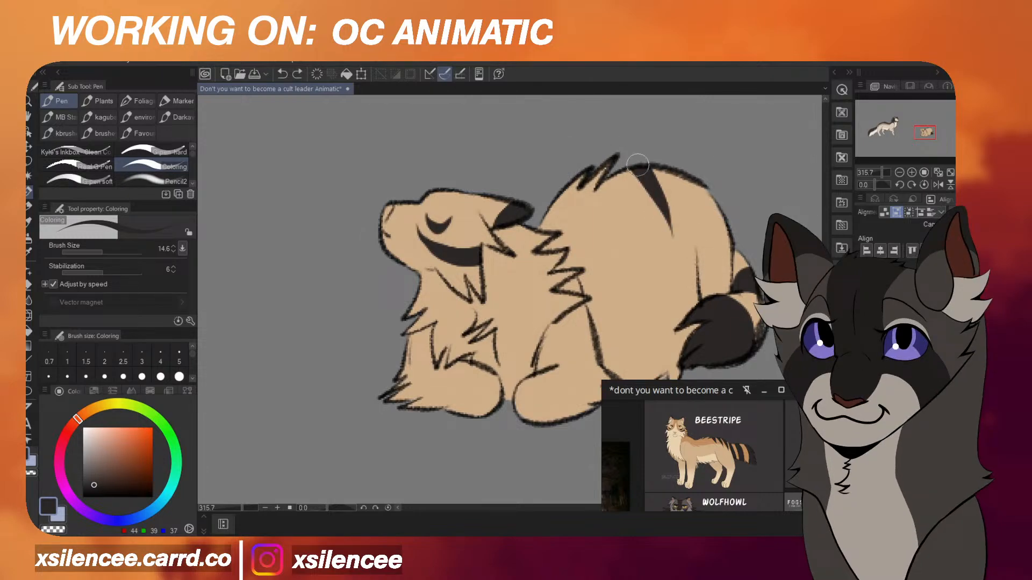
pyautogui.hotkey('ctrl', 'z')
pyautogui.moveTo(675, 240); pyautogui.dragTo(622, 155)
pyautogui.hotkey('ctrl', 'z')
pyautogui.moveTo(666, 237); pyautogui.dragTo(624, 156)
pyautogui.hotkey('ctrl', 'z')
pyautogui.hotkey('ctrl', 'z')
# Paint three tapered near-black stripes curving down from the lying cat's rear back outline.
pyautogui.moveTo(669, 234); pyautogui.dragTo(629, 161)
pyautogui.moveTo(669, 233); pyautogui.dragTo(616, 157)
pyautogui.moveTo(695, 242); pyautogui.dragTo(658, 144)
pyautogui.hotkey('ctrl', 'z')
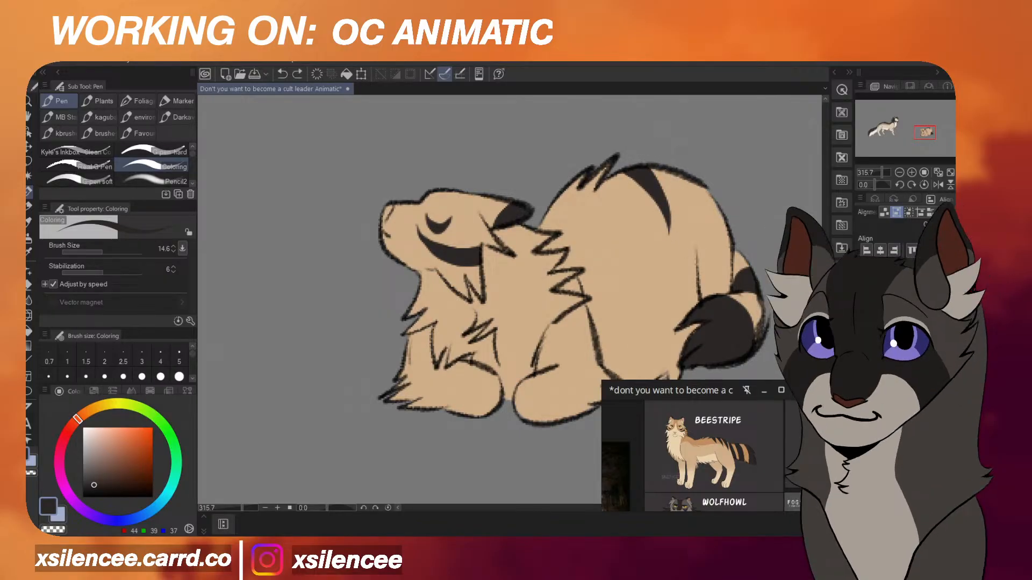
pyautogui.moveTo(717, 271)
pyautogui.mouseDown()
pyautogui.moveTo(711, 179)
pyautogui.moveTo(701, 162)
pyautogui.mouseUp()
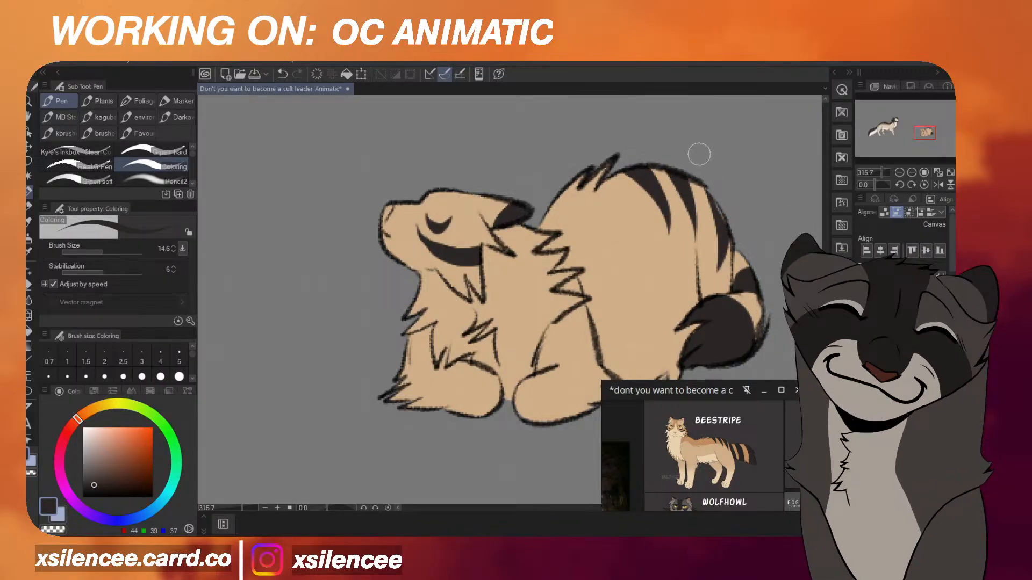
# Examine the lying cat's near-black markings up close and beside the standing cat, in normal and mirrored view.
pyautogui.scroll(-6, 699, 161)
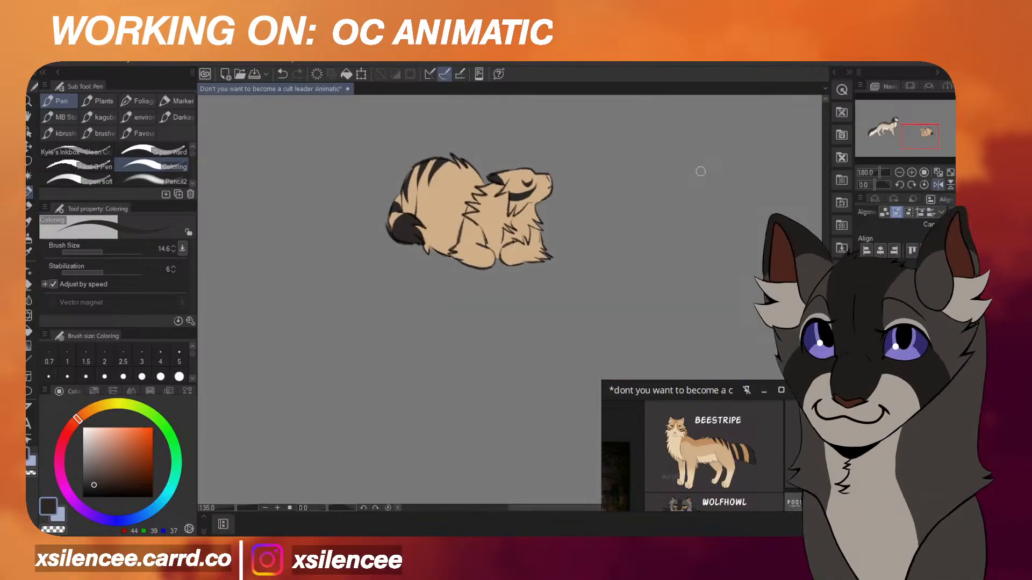
pyautogui.scroll(-2, 668, 188)
pyautogui.scroll(7, 572, 162)
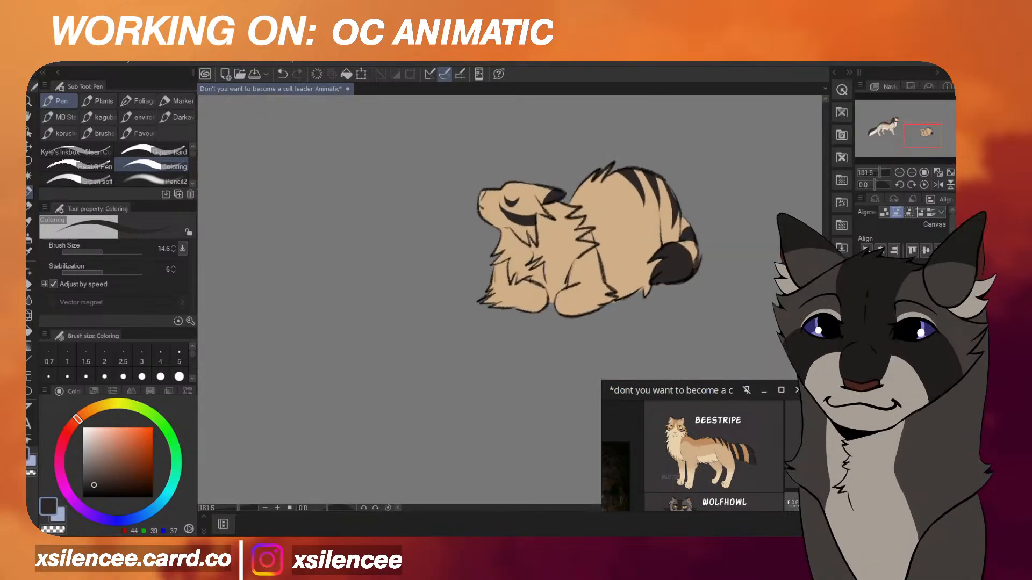
pyautogui.scroll(4, 710, 437)
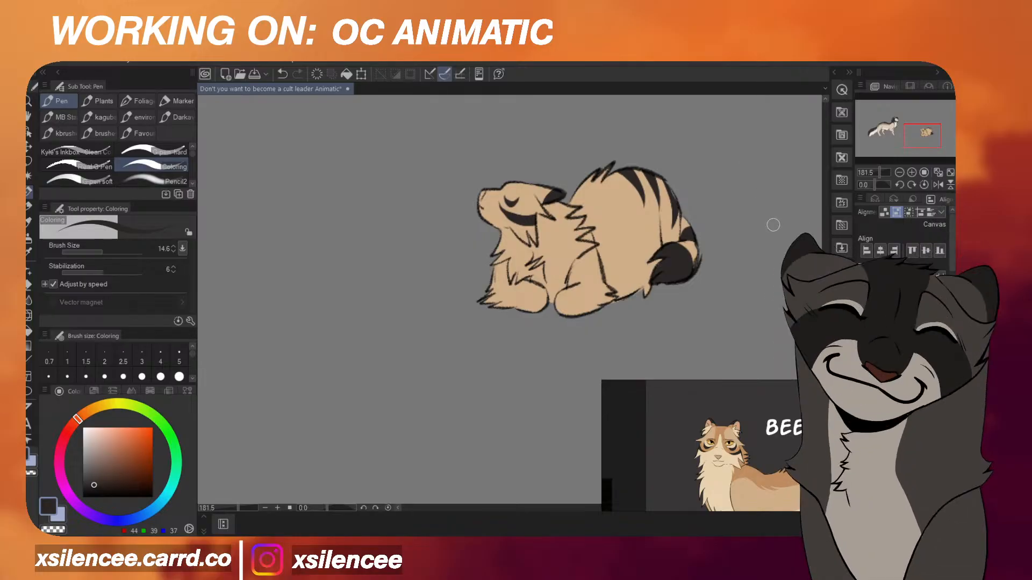
pyautogui.scroll(-2, 790, 246)
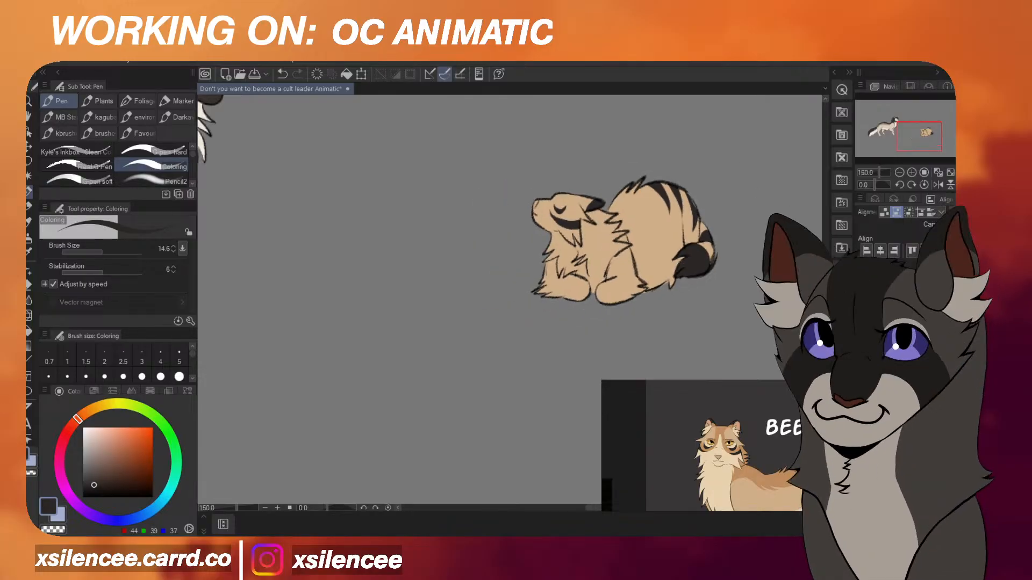
pyautogui.scroll(2, 790, 245)
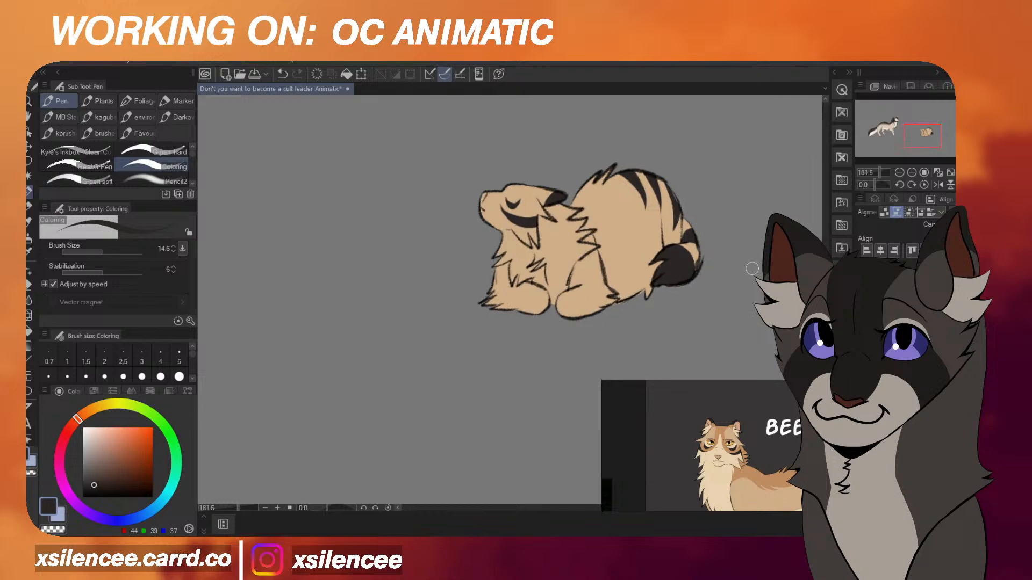
pyautogui.scroll(-2, 750, 252)
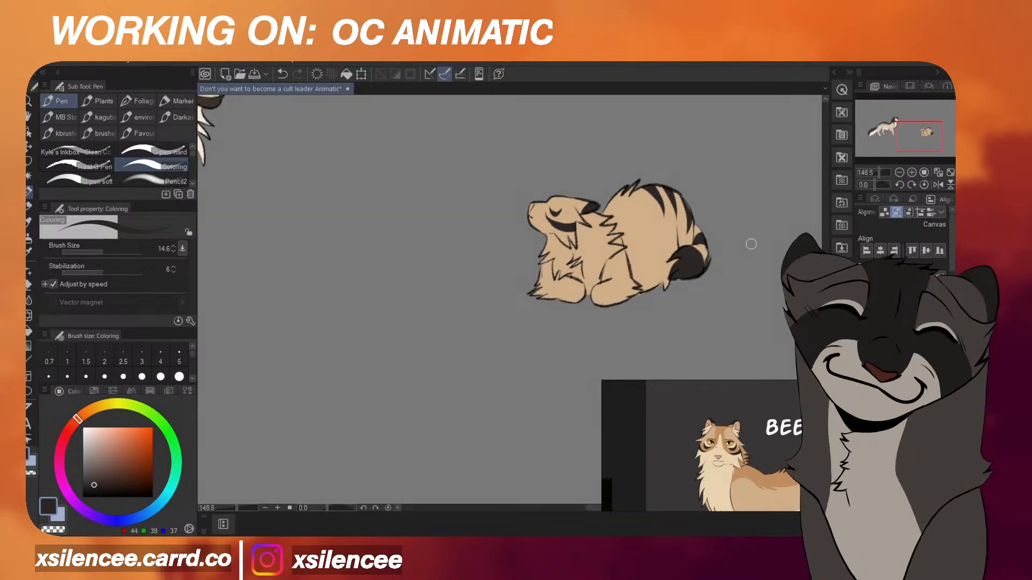
pyautogui.scroll(-2, 751, 247)
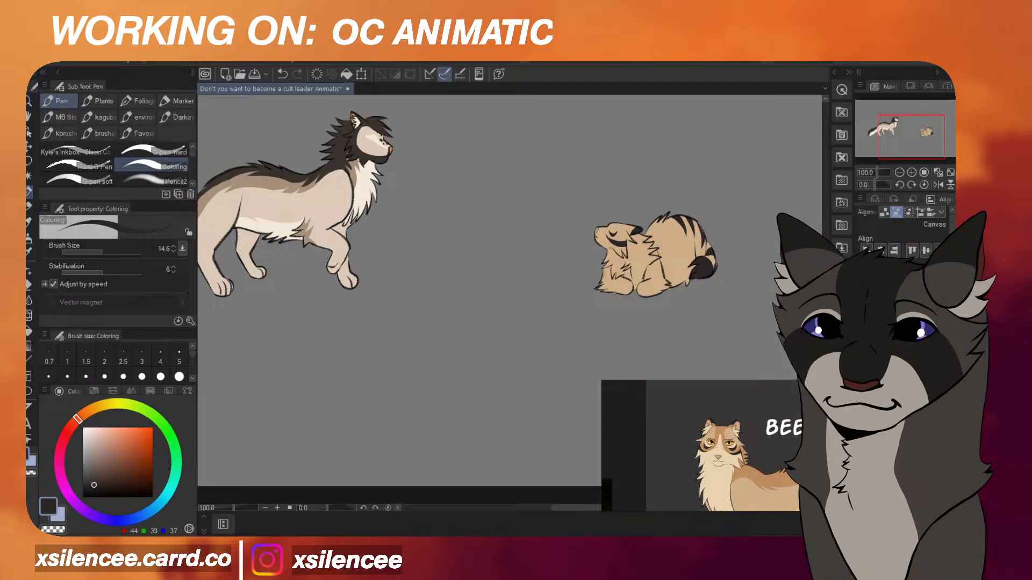
# Sample the orange-brown (191, 141, 95) from the Beestripe reference and paint it around the lying cat's eye patch and forehead up to the ear.
pyautogui.scroll(5, 603, 234)
pyautogui.scroll(3, 603, 234)
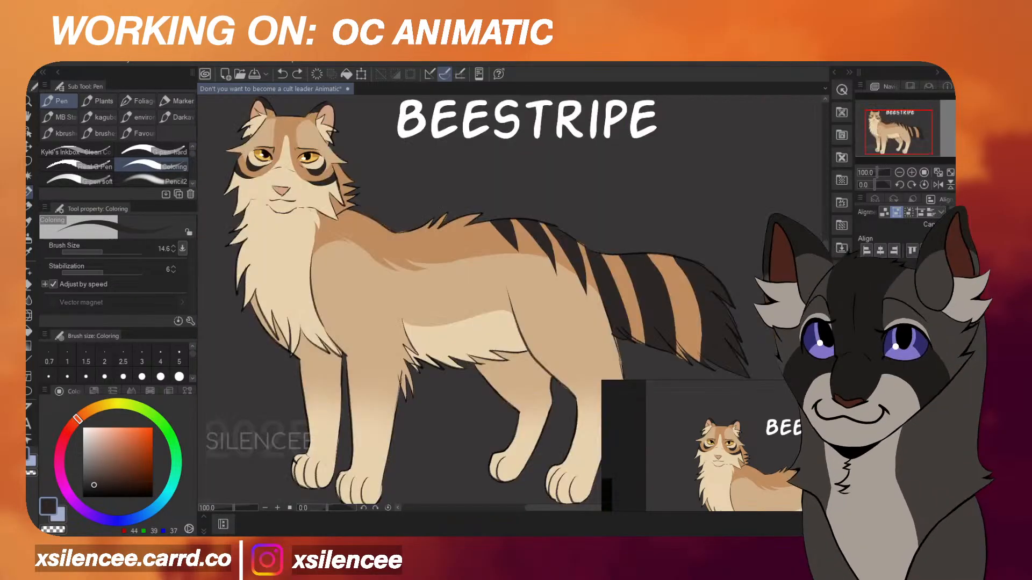
pyautogui.keyDown('alt'); pyautogui.click(349, 217); pyautogui.keyUp('alt')
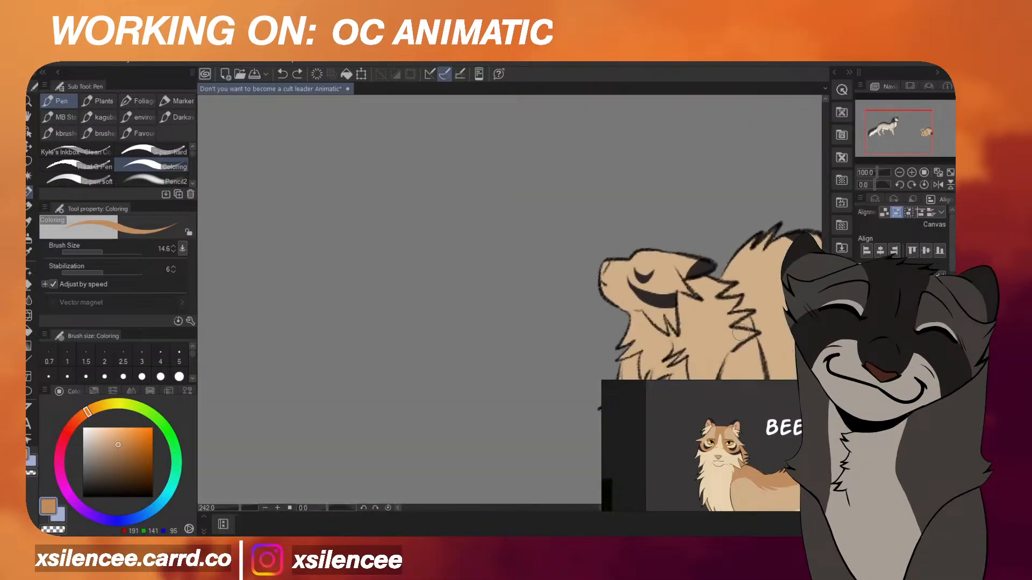
pyautogui.scroll(5, 662, 271)
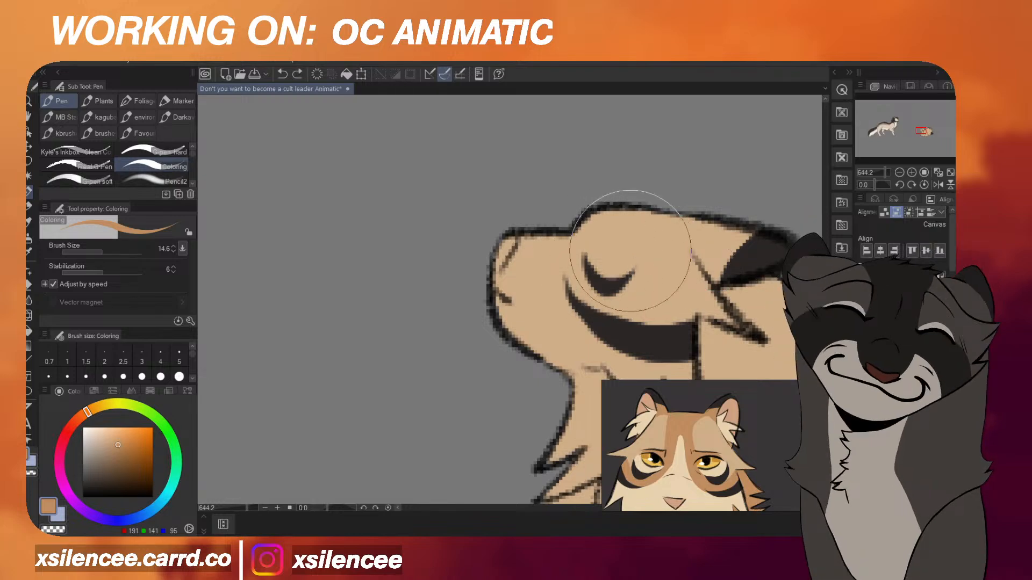
pyautogui.moveTo(591, 256); pyautogui.dragTo(623, 271)
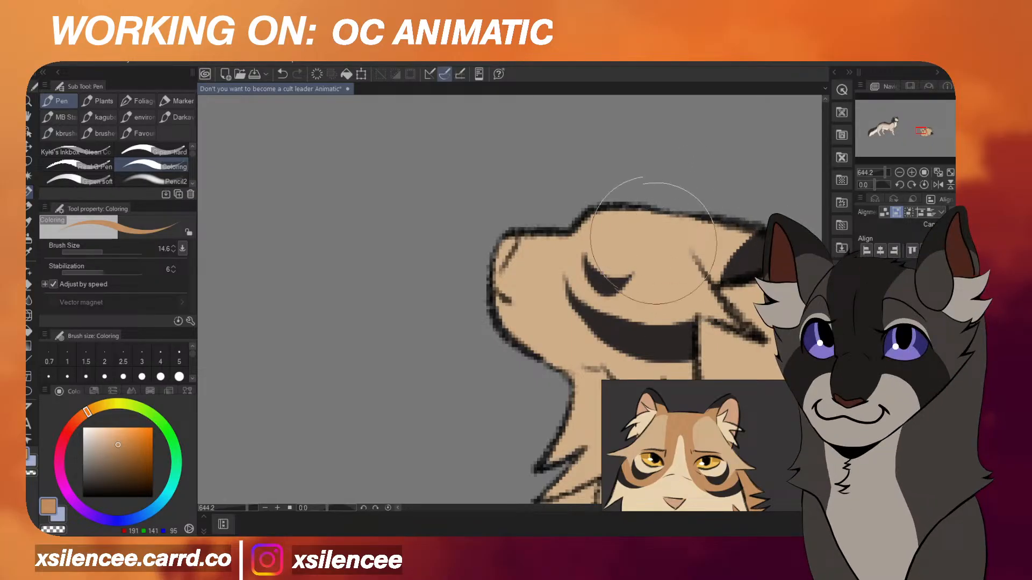
pyautogui.moveTo(631, 293)
pyautogui.mouseDown()
pyautogui.moveTo(702, 278)
pyautogui.moveTo(634, 294)
pyautogui.moveTo(595, 294)
pyautogui.moveTo(589, 282)
pyautogui.mouseUp()
pyautogui.hotkey('ctrl', 'z')
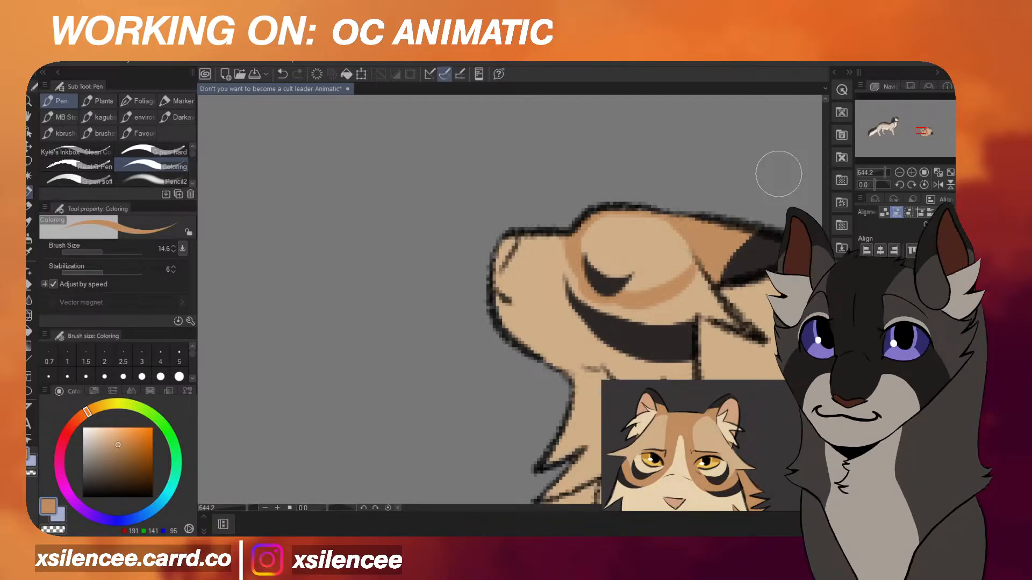
# Fill the lying cat's muzzle, cheek and pointed cheek fur with orange-brown, leaving the light patch around the eye.
pyautogui.moveTo(560, 234)
pyautogui.mouseDown()
pyautogui.moveTo(565, 279)
pyautogui.moveTo(549, 293)
pyautogui.moveTo(525, 263)
pyautogui.moveTo(500, 302)
pyautogui.moveTo(508, 295)
pyautogui.moveTo(517, 329)
pyautogui.moveTo(545, 338)
pyautogui.mouseUp()
pyautogui.scroll(-5, 585, 204)
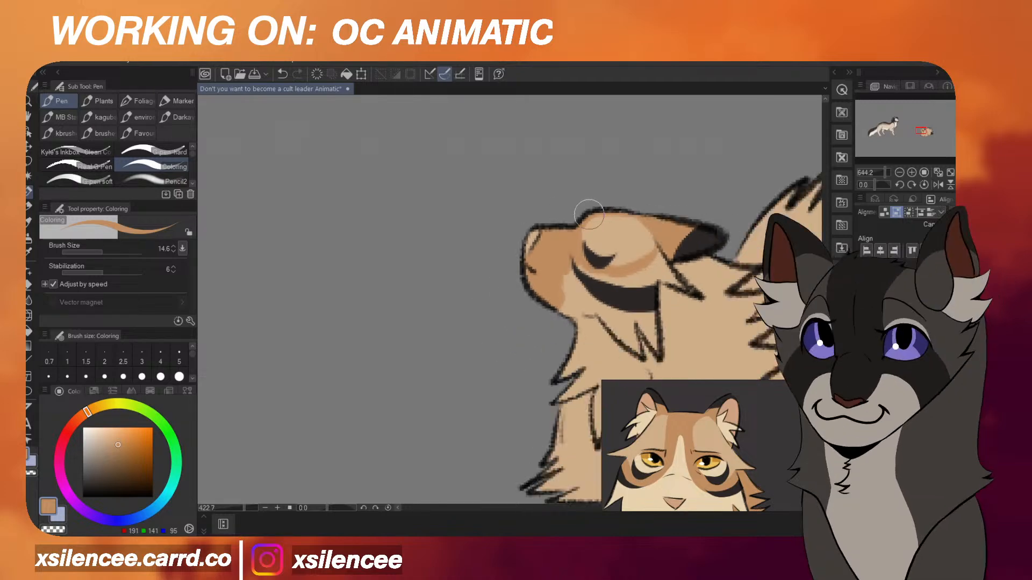
pyautogui.scroll(3, 658, 350)
pyautogui.moveTo(629, 338)
pyautogui.mouseDown()
pyautogui.moveTo(592, 290)
pyautogui.moveTo(557, 278)
pyautogui.moveTo(535, 245)
pyautogui.moveTo(556, 229)
pyautogui.moveTo(565, 242)
pyautogui.moveTo(665, 235)
pyautogui.moveTo(689, 259)
pyautogui.moveTo(652, 220)
pyautogui.moveTo(608, 247)
pyautogui.moveTo(649, 329)
pyautogui.moveTo(610, 275)
pyautogui.moveTo(629, 327)
pyautogui.moveTo(619, 281)
pyautogui.moveTo(651, 322)
pyautogui.moveTo(638, 269)
pyautogui.moveTo(665, 246)
pyautogui.moveTo(651, 286)
pyautogui.mouseUp()
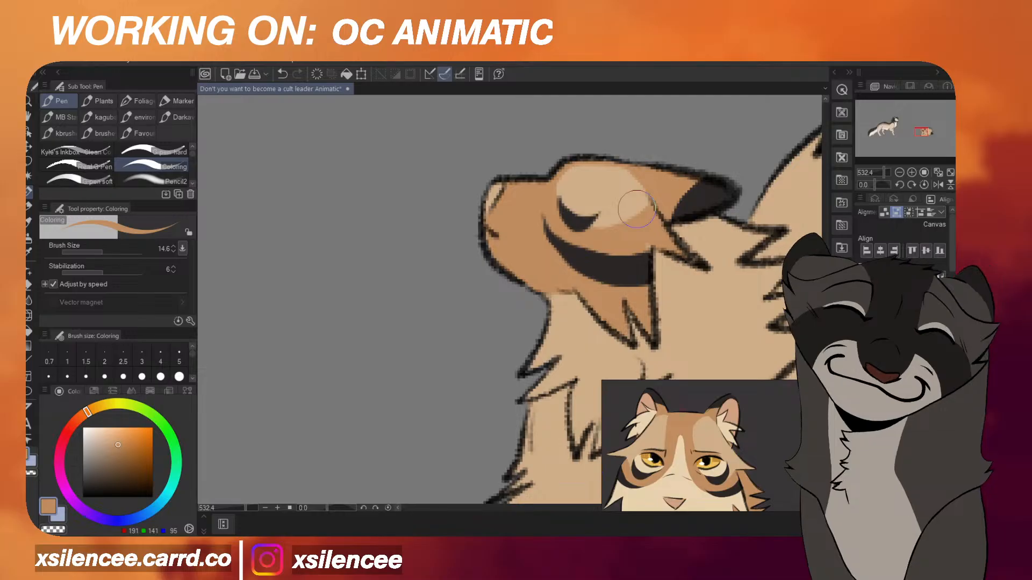
pyautogui.scroll(-2, 648, 243)
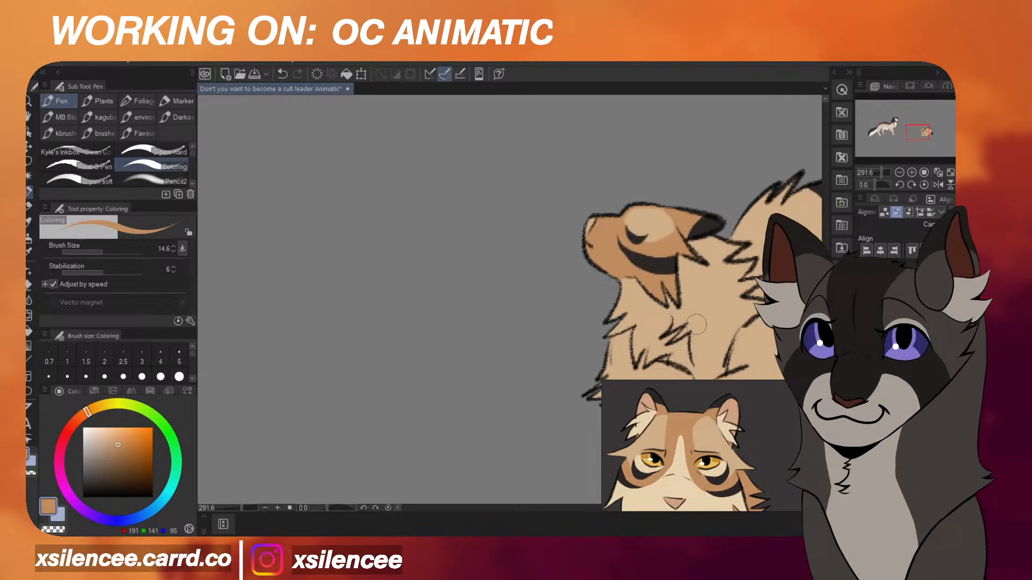
pyautogui.scroll(-2, 715, 312)
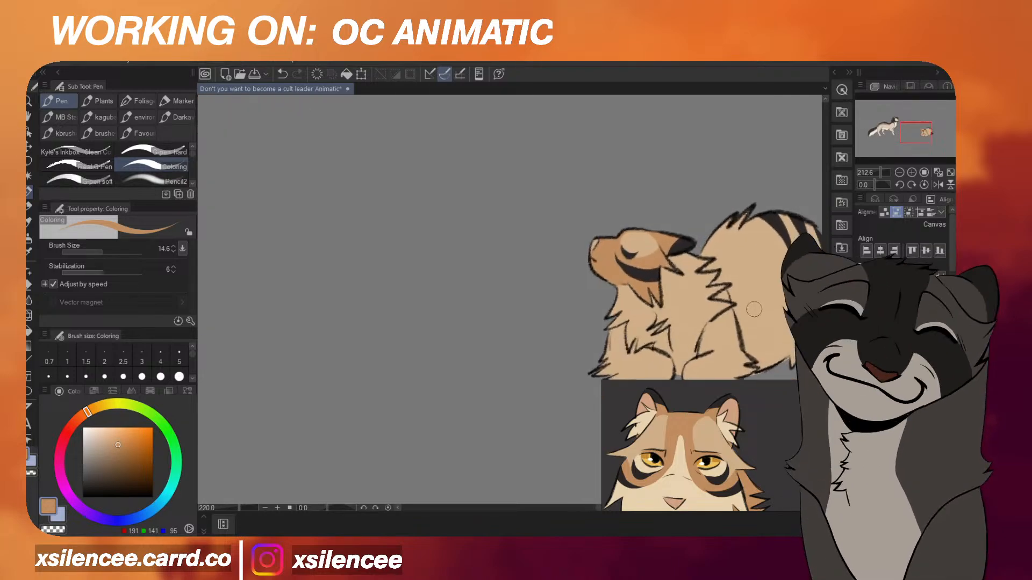
pyautogui.scroll(2, 737, 293)
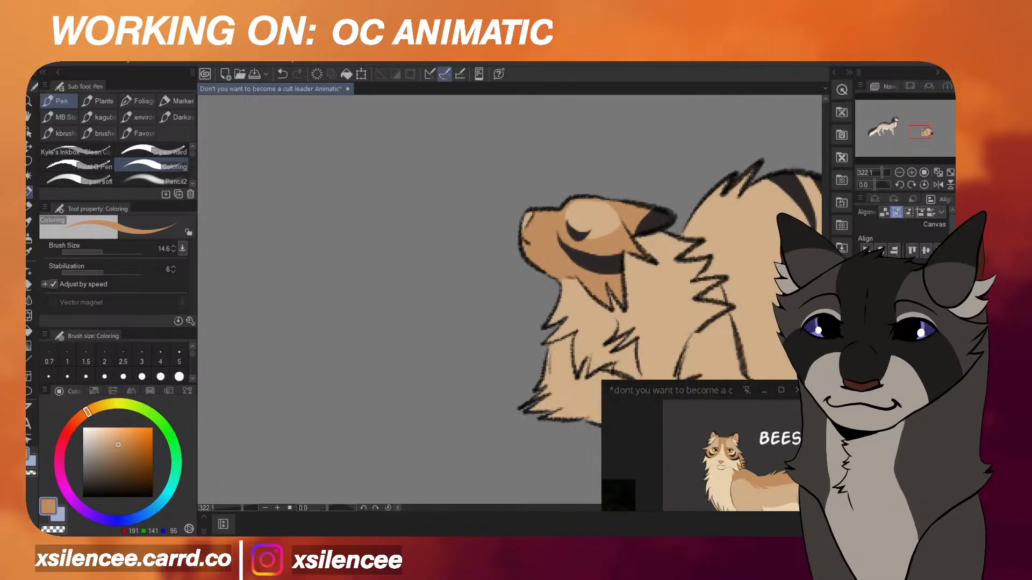
# Paint the back of the lying cat's neck orange-brown, with jagged fur tufts running from behind the cheek to the shoulder ruff.
pyautogui.hotkey('ctrl', 'z')
pyautogui.scroll(-4, 671, 247)
pyautogui.scroll(7, 670, 263)
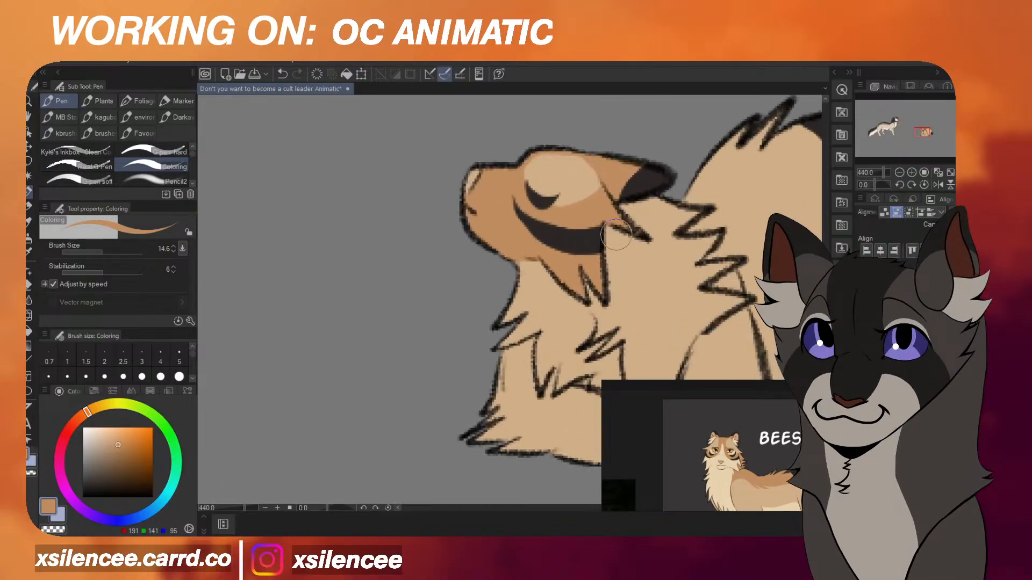
pyautogui.moveTo(609, 232)
pyautogui.mouseDown()
pyautogui.moveTo(650, 255)
pyautogui.moveTo(628, 247)
pyautogui.moveTo(671, 227)
pyautogui.moveTo(617, 263)
pyautogui.moveTo(665, 258)
pyautogui.moveTo(637, 286)
pyautogui.moveTo(696, 272)
pyautogui.moveTo(680, 310)
pyautogui.moveTo(741, 303)
pyautogui.moveTo(698, 317)
pyautogui.moveTo(740, 299)
pyautogui.moveTo(691, 306)
pyautogui.moveTo(714, 262)
pyautogui.moveTo(689, 316)
pyautogui.moveTo(731, 300)
pyautogui.mouseUp()
pyautogui.hotkey('ctrl', 'z')
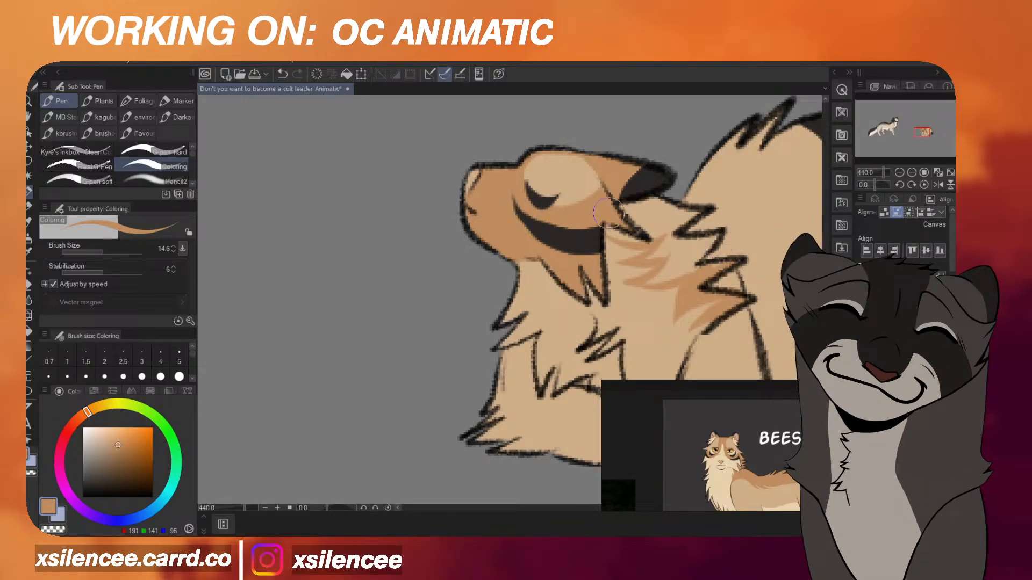
pyautogui.moveTo(661, 231)
pyautogui.mouseDown()
pyautogui.moveTo(696, 211)
pyautogui.moveTo(645, 199)
pyautogui.moveTo(640, 213)
pyautogui.moveTo(719, 238)
pyautogui.moveTo(649, 253)
pyautogui.moveTo(716, 235)
pyautogui.moveTo(652, 280)
pyautogui.mouseUp()
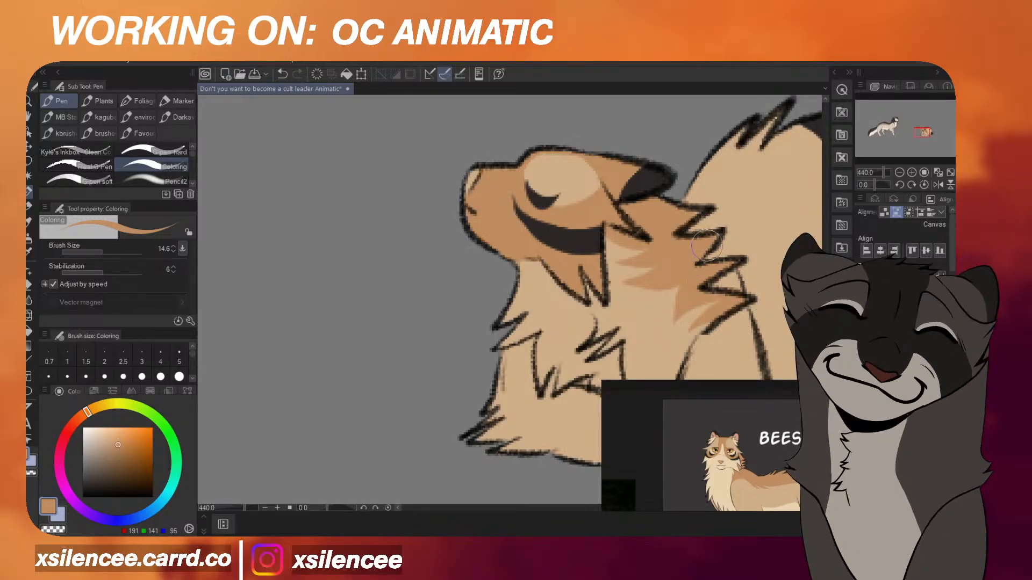
# Paint a broad orange-brown band along the lying cat's back, curving from the shoulder ruff through the near-black stripes.
pyautogui.scroll(-5, 710, 242)
pyautogui.scroll(4, 756, 233)
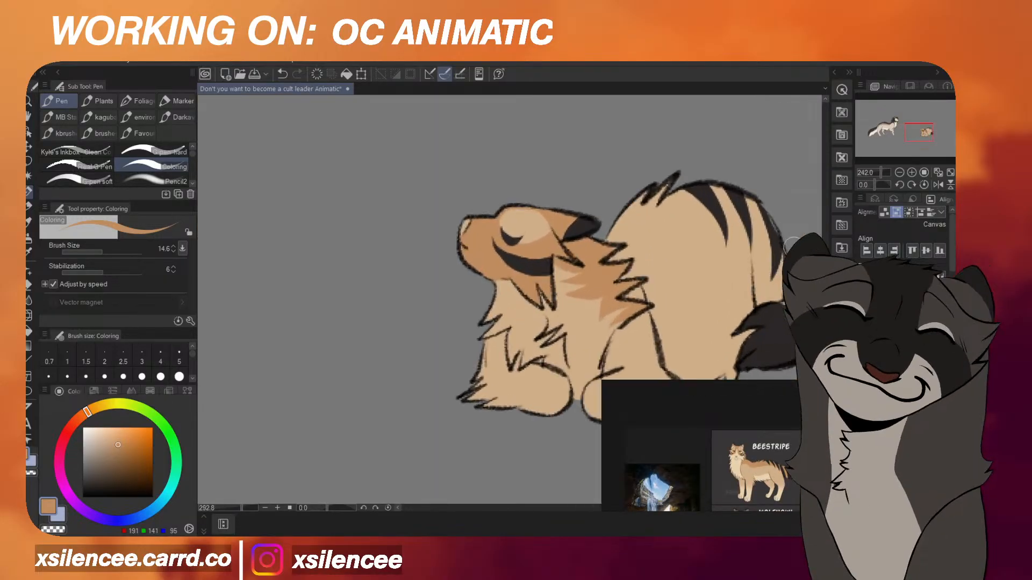
pyautogui.moveTo(587, 304)
pyautogui.mouseDown()
pyautogui.moveTo(664, 211)
pyautogui.moveTo(715, 205)
pyautogui.moveTo(766, 216)
pyautogui.moveTo(589, 268)
pyautogui.moveTo(575, 284)
pyautogui.moveTo(561, 248)
pyautogui.moveTo(545, 237)
pyautogui.moveTo(661, 157)
pyautogui.mouseUp()
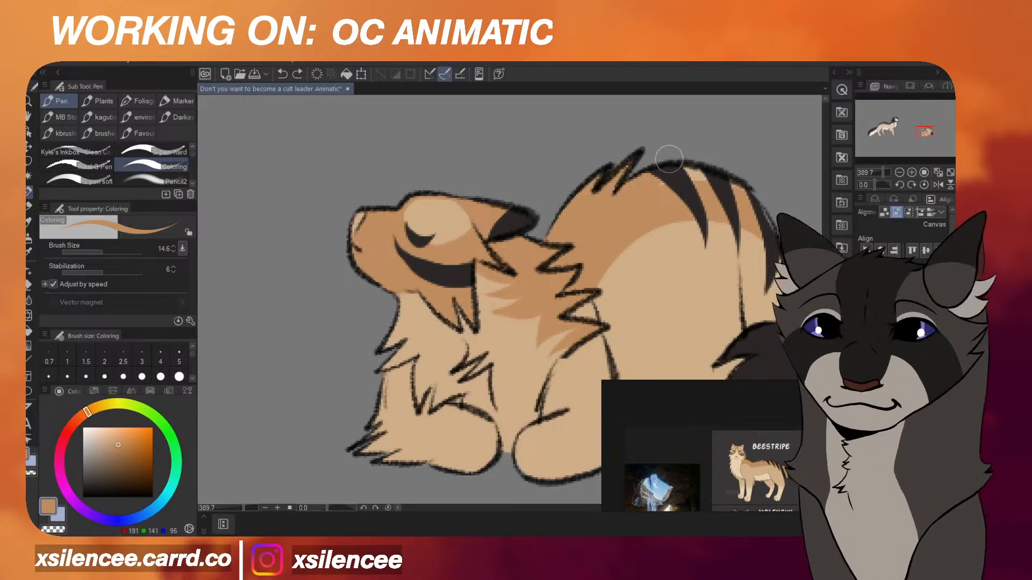
pyautogui.hotkey('ctrl', 'z')
pyautogui.scroll(5, 759, 460)
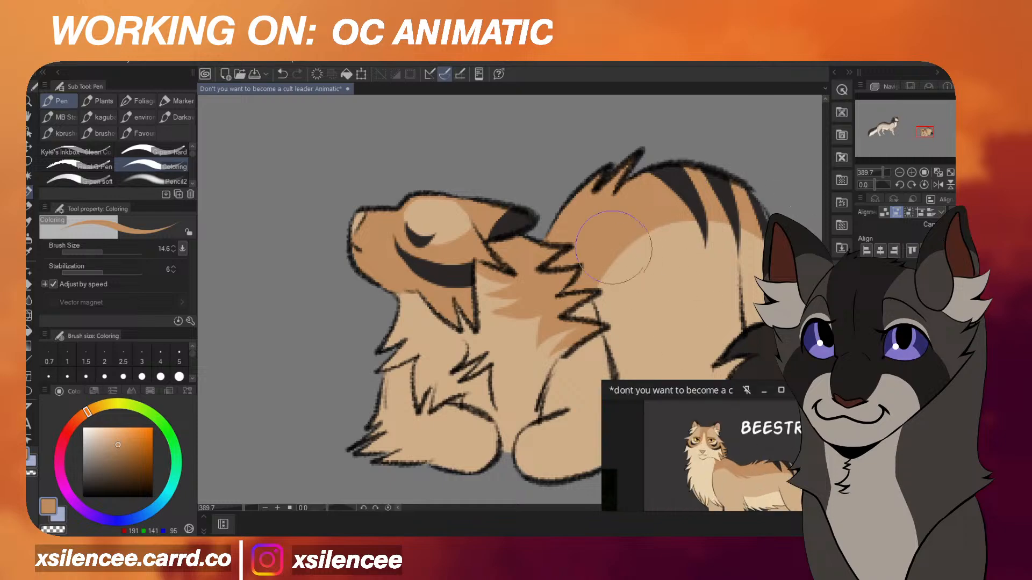
pyautogui.moveTo(660, 249); pyautogui.dragTo(581, 281)
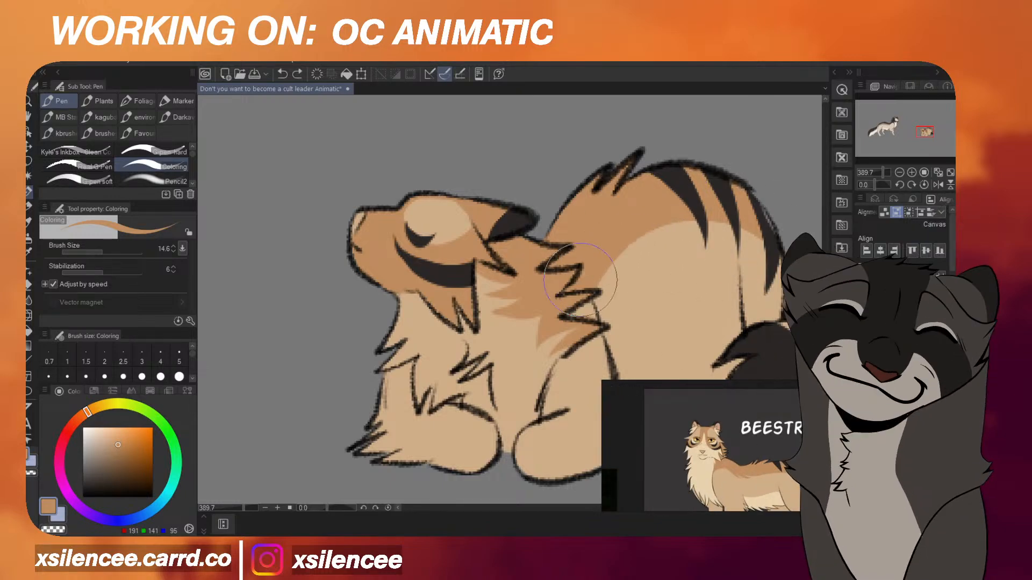
# Colour the lying cat's tail orange-brown on both sides of the near-black band, up to the dark tip.
pyautogui.scroll(-4, 716, 236)
pyautogui.scroll(-2, 728, 224)
pyautogui.scroll(-4, 726, 434)
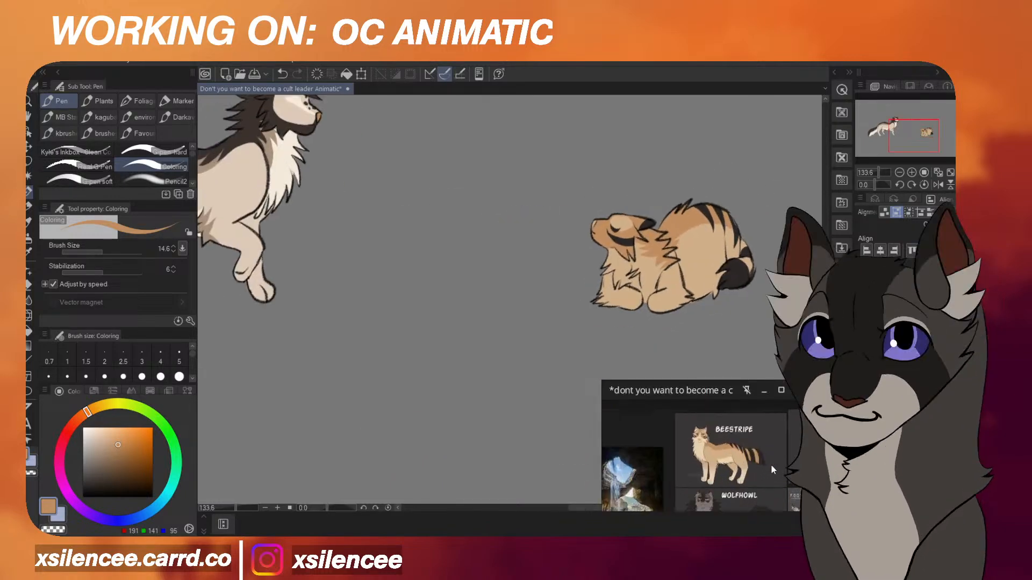
pyautogui.scroll(1, 770, 464)
pyautogui.scroll(6, 738, 225)
pyautogui.moveTo(737, 225); pyautogui.dragTo(737, 267)
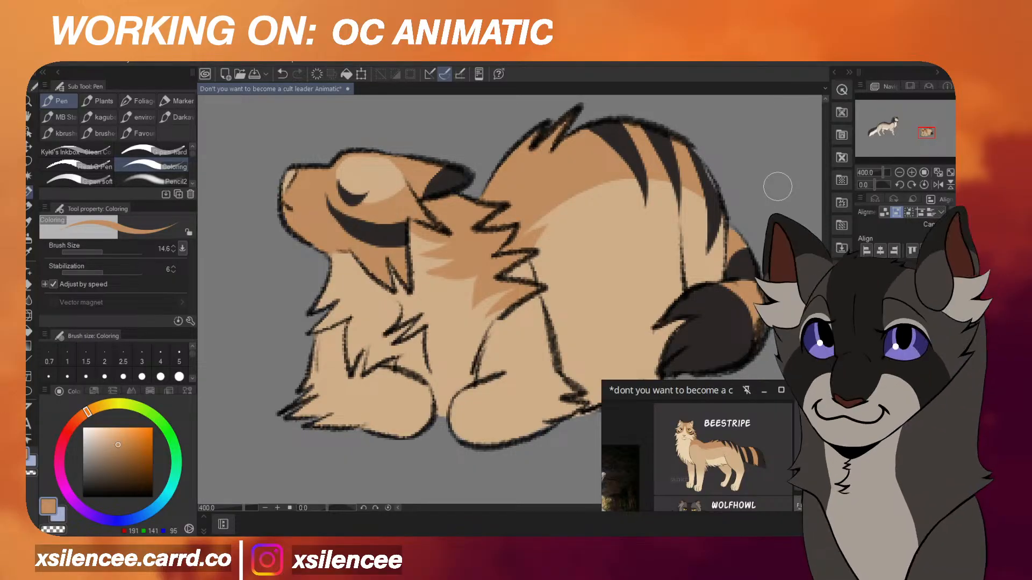
# Examine the lying cat's orange-brown markings up close and from a distance, flipping the view horizontally to compare both orientations.
pyautogui.scroll(-3, 777, 187)
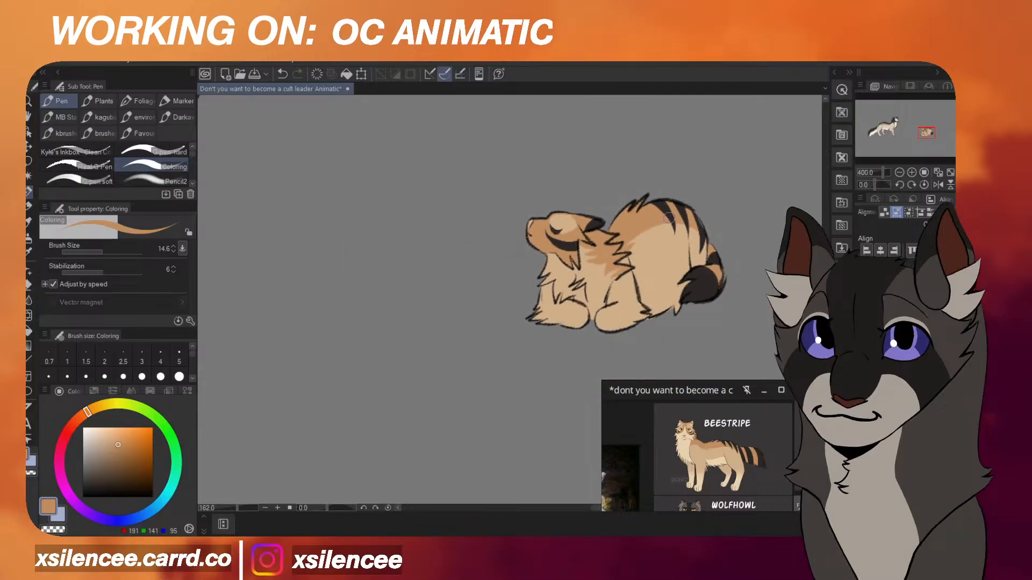
pyautogui.scroll(3, 607, 268)
pyautogui.scroll(2, 608, 267)
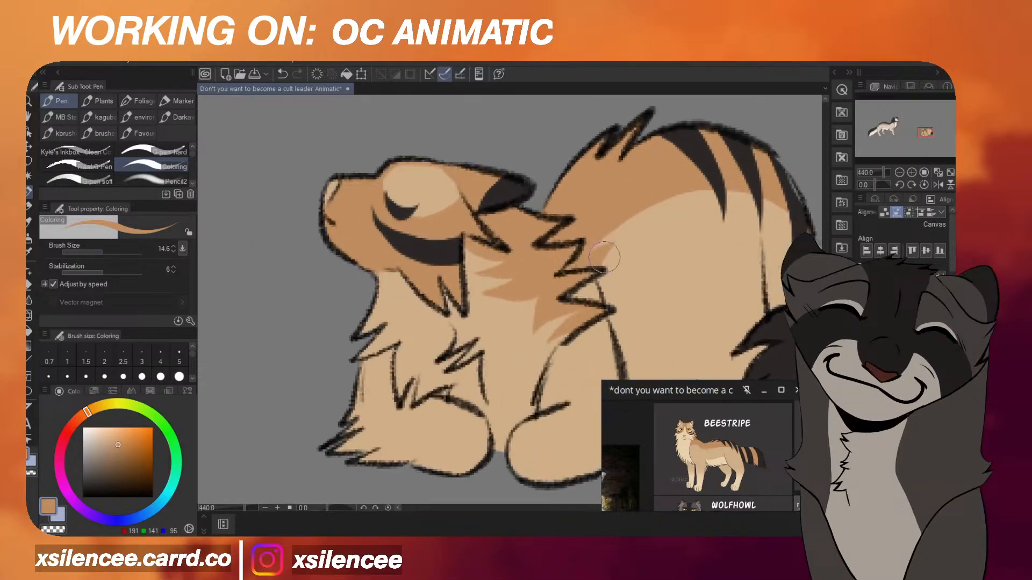
pyautogui.scroll(-5, 683, 215)
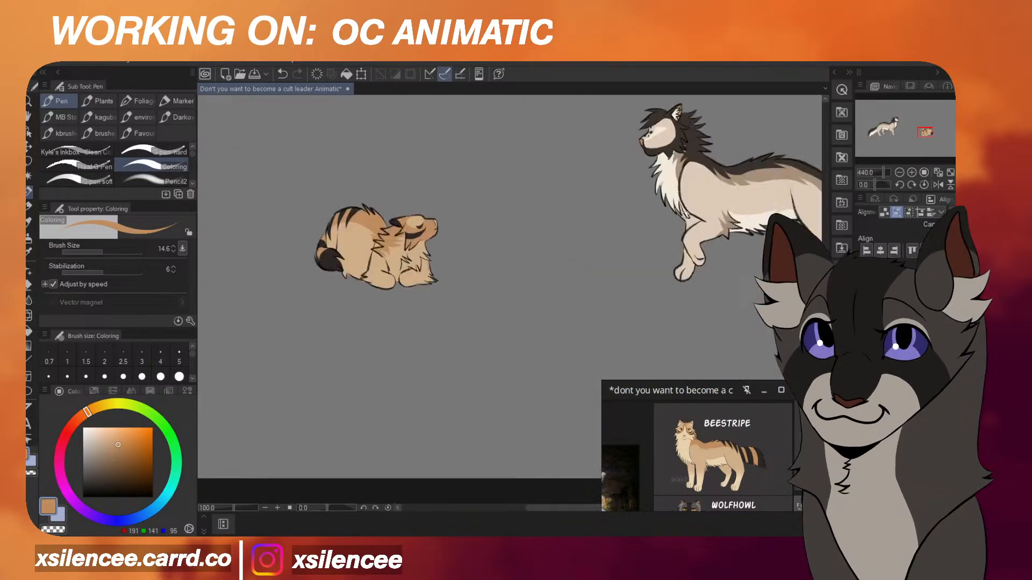
pyautogui.press('h')
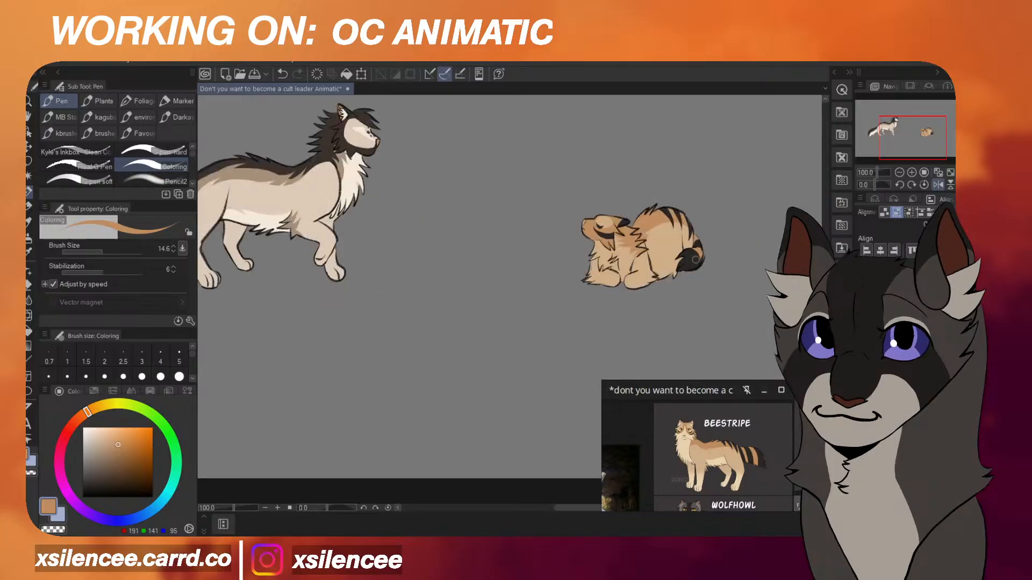
pyautogui.scroll(8, 674, 229)
pyautogui.scroll(4, 611, 251)
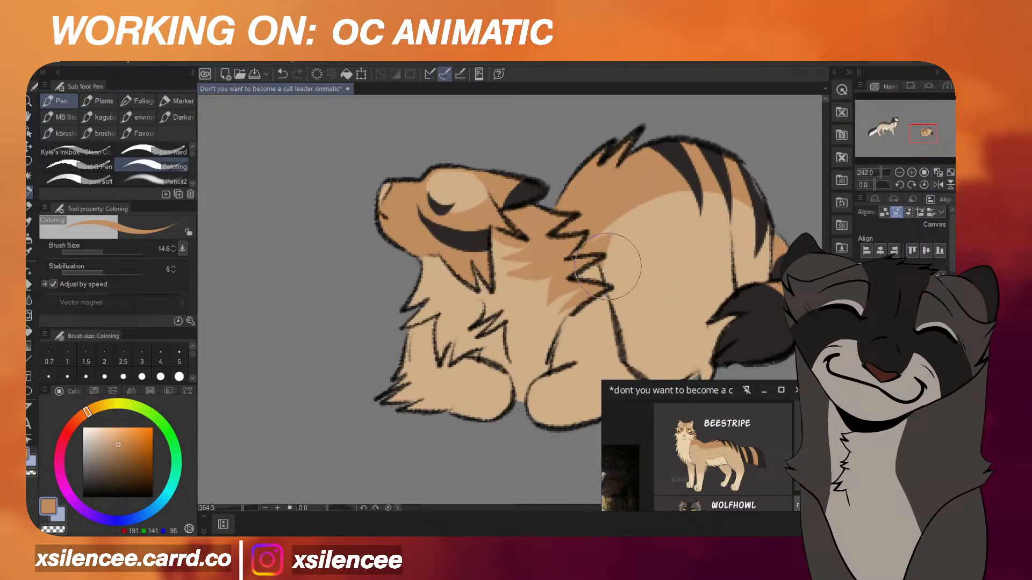
pyautogui.scroll(-3, 635, 231)
pyautogui.scroll(3, 690, 193)
pyautogui.scroll(1, 688, 193)
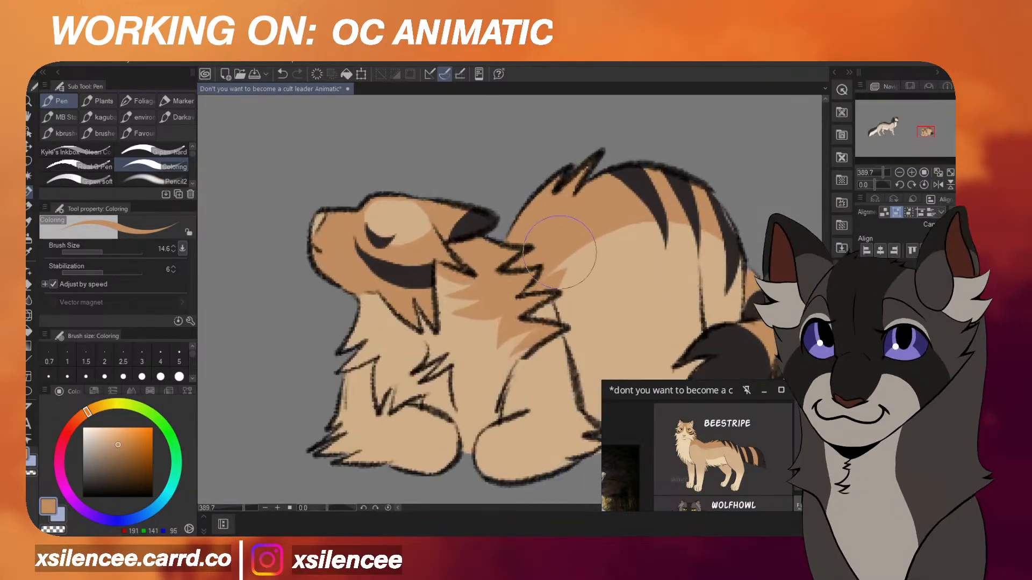
pyautogui.scroll(-10, 675, 247)
pyautogui.press('h')
pyautogui.press('h')
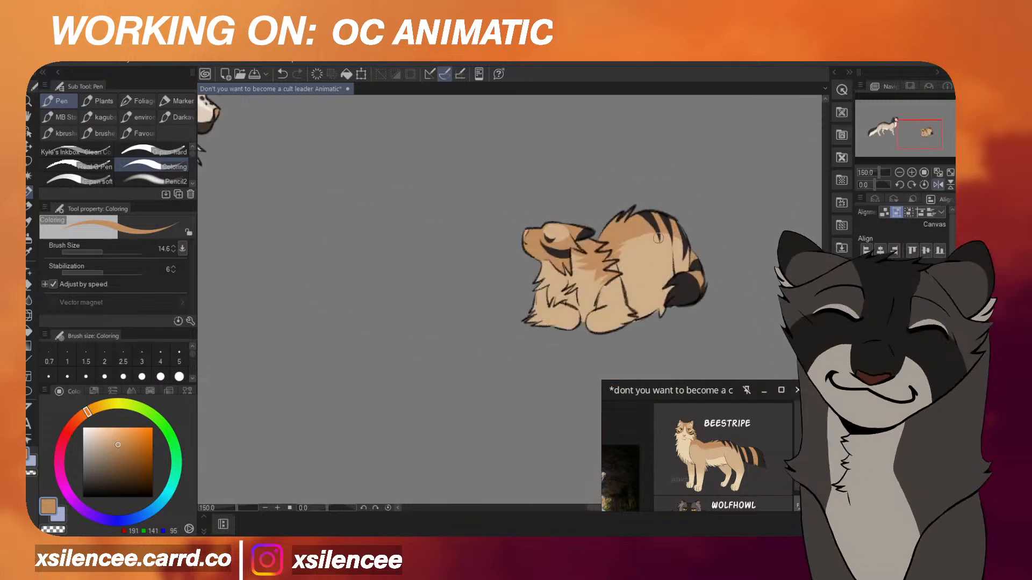
pyautogui.scroll(3, 669, 235)
pyautogui.scroll(13, 669, 236)
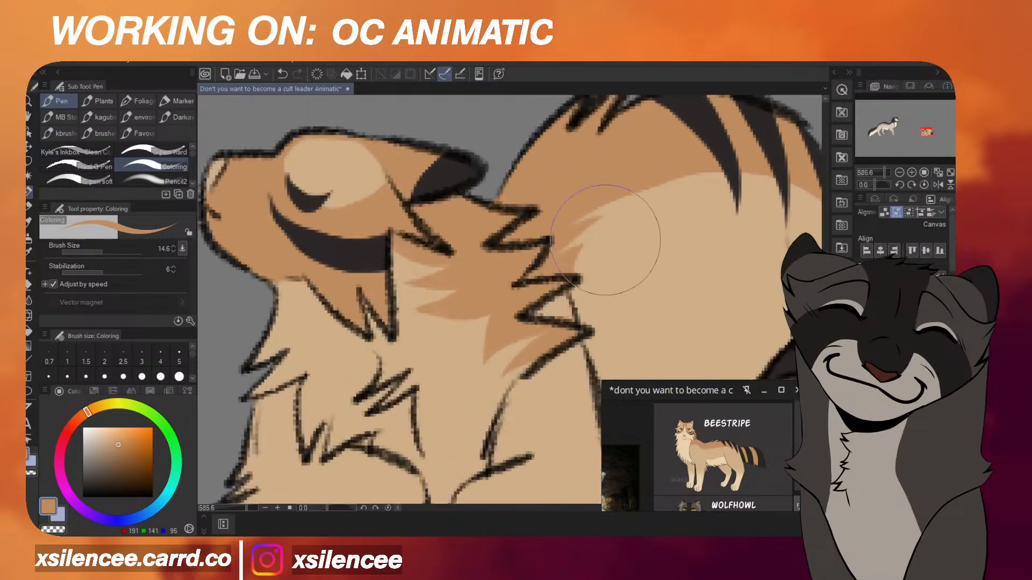
pyautogui.scroll(-4, 622, 277)
pyautogui.scroll(-3, 656, 251)
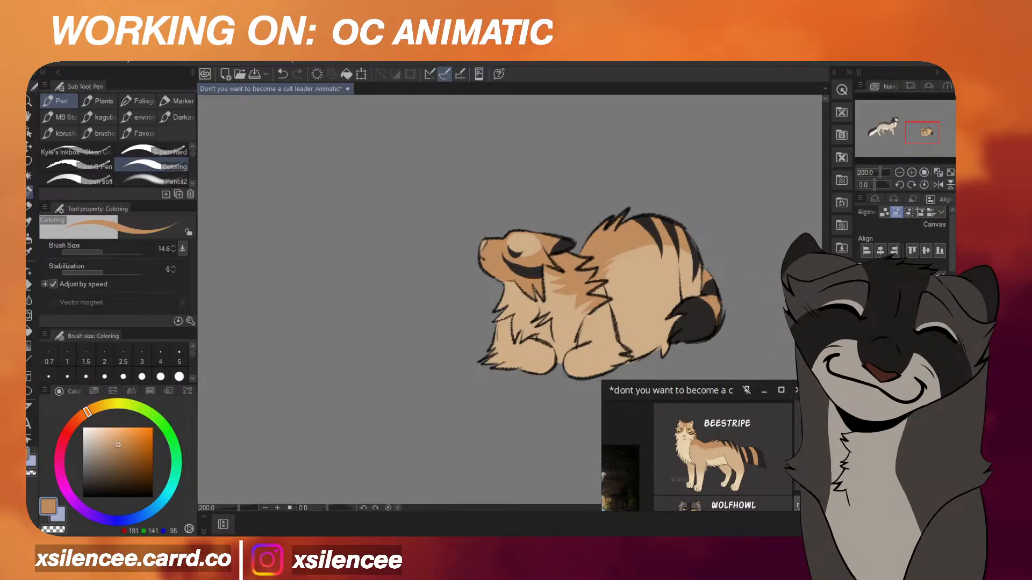
pyautogui.scroll(6, 565, 247)
pyautogui.keyDown('alt'); pyautogui.click(562, 241); pyautogui.keyUp('alt')
pyautogui.moveTo(547, 242)
pyautogui.mouseDown()
pyautogui.moveTo(558, 252)
pyautogui.moveTo(536, 257)
pyautogui.mouseUp()
pyautogui.hotkey('ctrl', 'z')
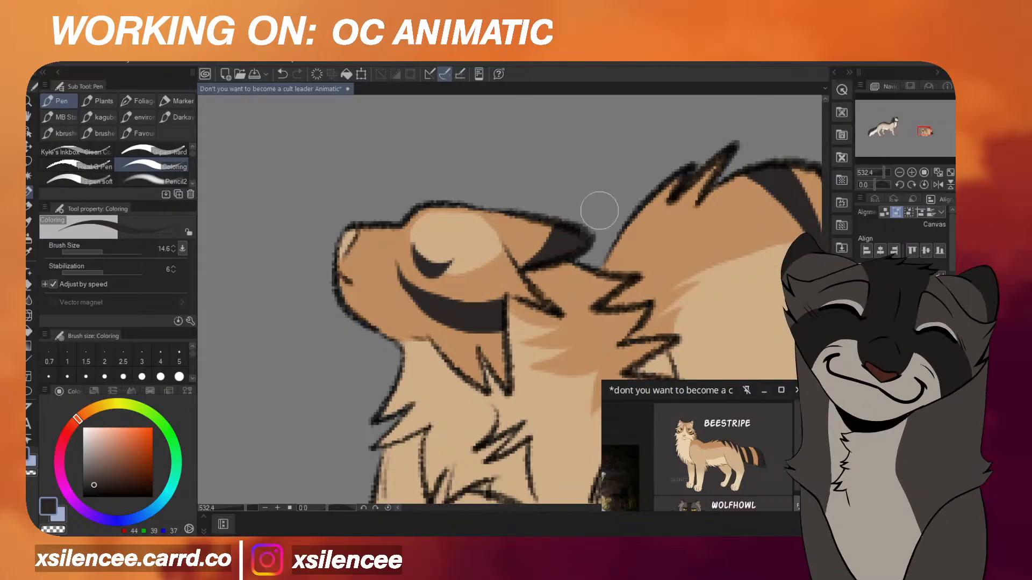
pyautogui.scroll(-5, 599, 211)
pyautogui.keyDown('alt'); pyautogui.click(630, 268); pyautogui.keyUp('alt')
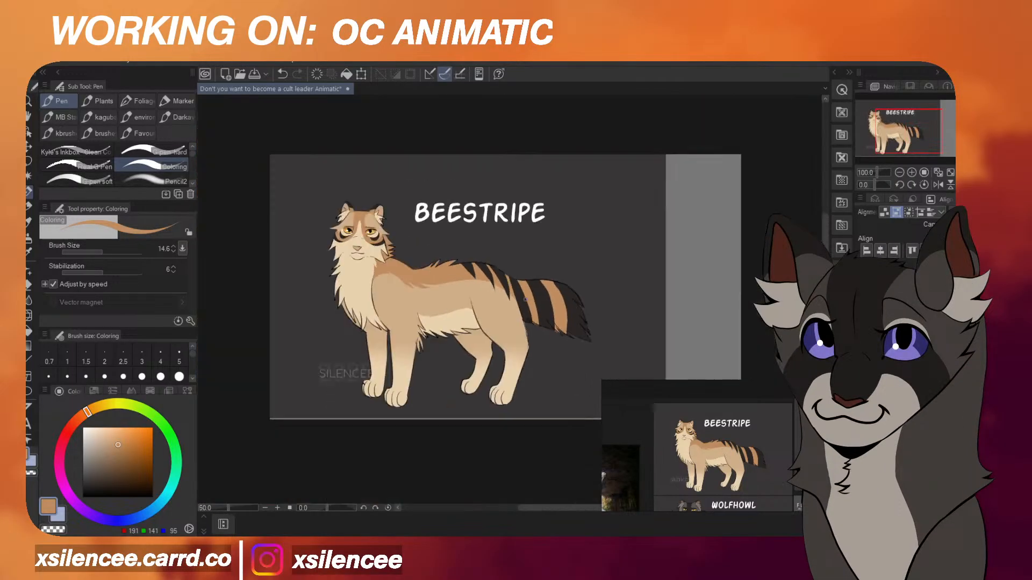
# Sample the pale cream from the Beestripe reference and paint the lying cat's muzzle, chin and lower cheek fur with it.
pyautogui.keyDown('alt'); pyautogui.click(360, 290); pyautogui.keyUp('alt')
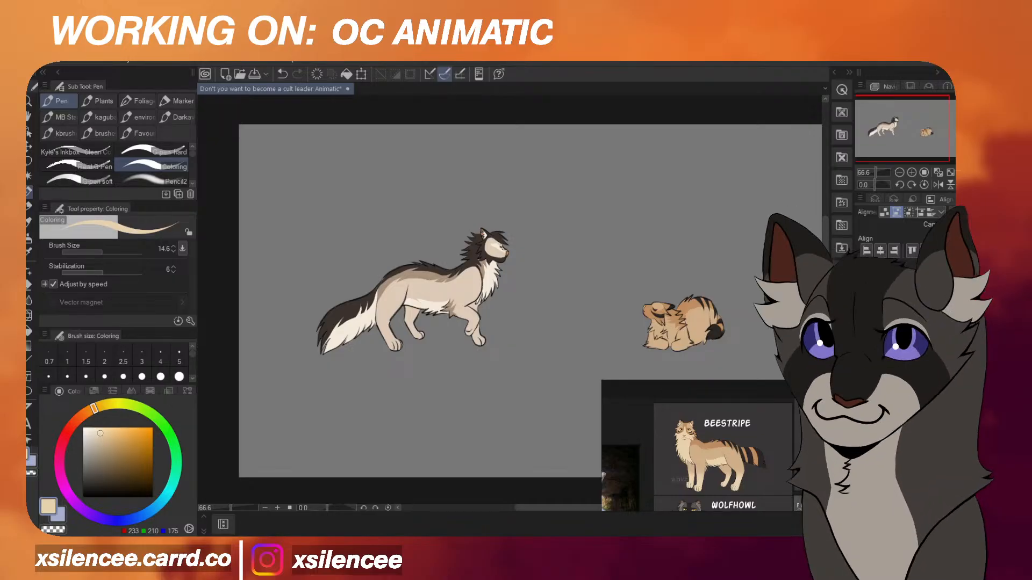
pyautogui.scroll(5, 673, 314)
pyautogui.scroll(4, 678, 430)
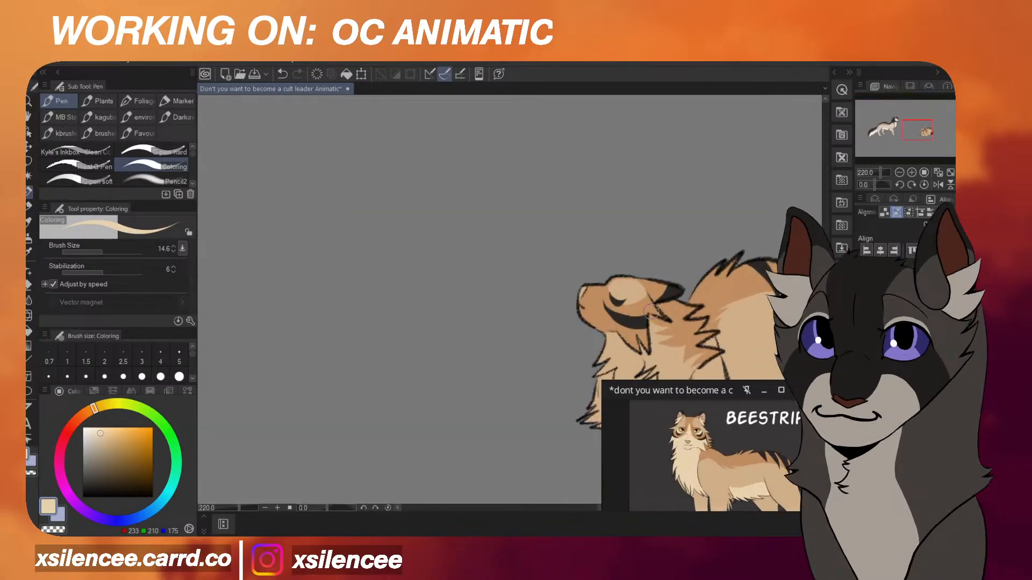
pyautogui.scroll(4, 621, 283)
pyautogui.moveTo(573, 269)
pyautogui.mouseDown()
pyautogui.moveTo(585, 299)
pyautogui.moveTo(583, 290)
pyautogui.moveTo(562, 340)
pyautogui.moveTo(596, 275)
pyautogui.moveTo(567, 311)
pyautogui.moveTo(580, 362)
pyautogui.mouseUp()
pyautogui.hotkey('ctrl', 'z')
pyautogui.hotkey('ctrl', 'z')
pyautogui.hotkey('ctrl', 'z')
pyautogui.scroll(-4, 604, 193)
pyautogui.scroll(4, 639, 295)
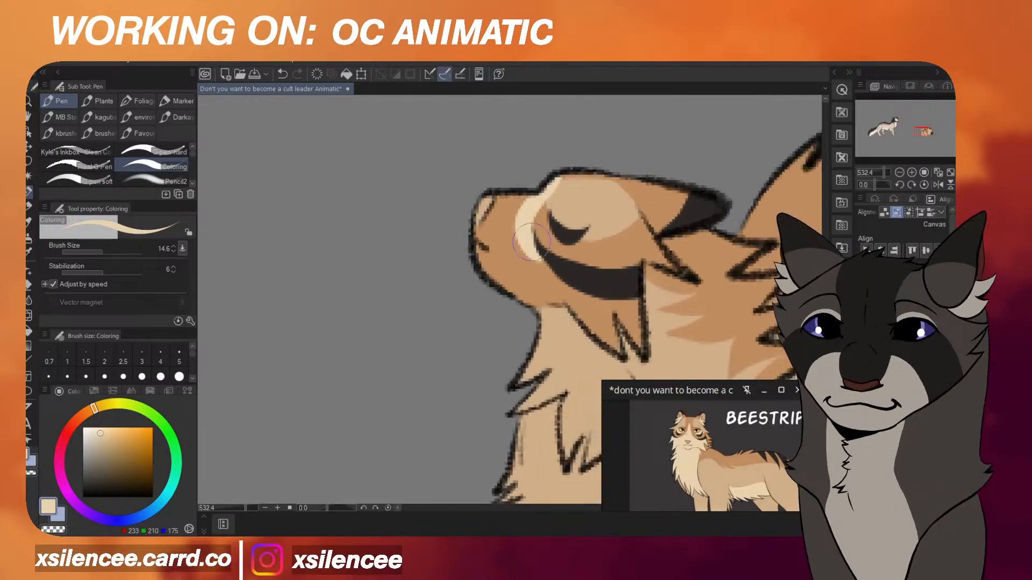
pyautogui.moveTo(531, 248)
pyautogui.mouseDown()
pyautogui.moveTo(570, 283)
pyautogui.moveTo(618, 299)
pyautogui.moveTo(645, 356)
pyautogui.moveTo(607, 298)
pyautogui.moveTo(618, 349)
pyautogui.moveTo(599, 311)
pyautogui.moveTo(604, 329)
pyautogui.moveTo(568, 294)
pyautogui.moveTo(519, 286)
pyautogui.moveTo(468, 249)
pyautogui.mouseUp()
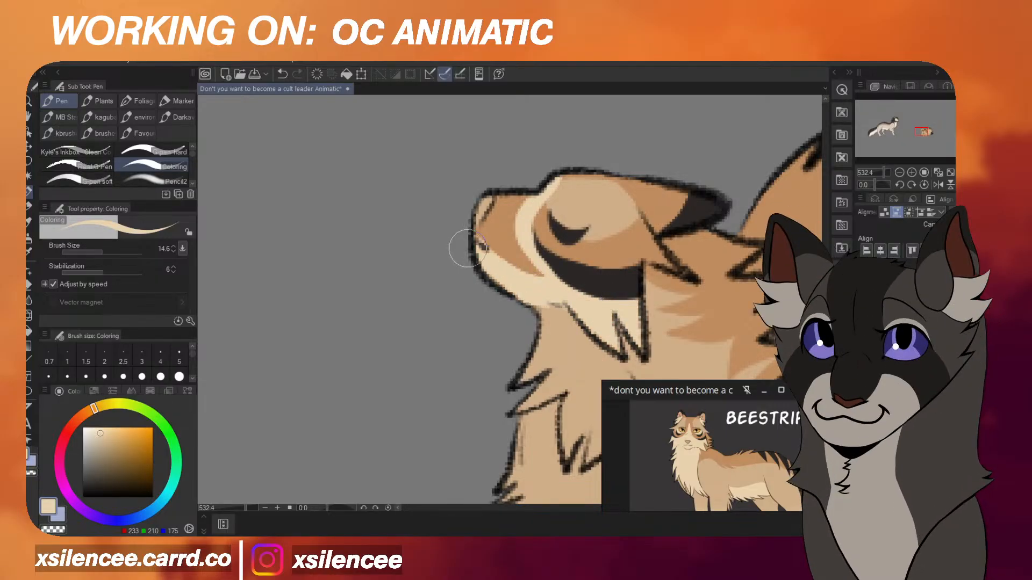
pyautogui.moveTo(506, 195)
pyautogui.mouseDown()
pyautogui.moveTo(482, 240)
pyautogui.moveTo(533, 189)
pyautogui.moveTo(515, 200)
pyautogui.moveTo(516, 270)
pyautogui.moveTo(548, 282)
pyautogui.mouseUp()
pyautogui.scroll(-10, 585, 198)
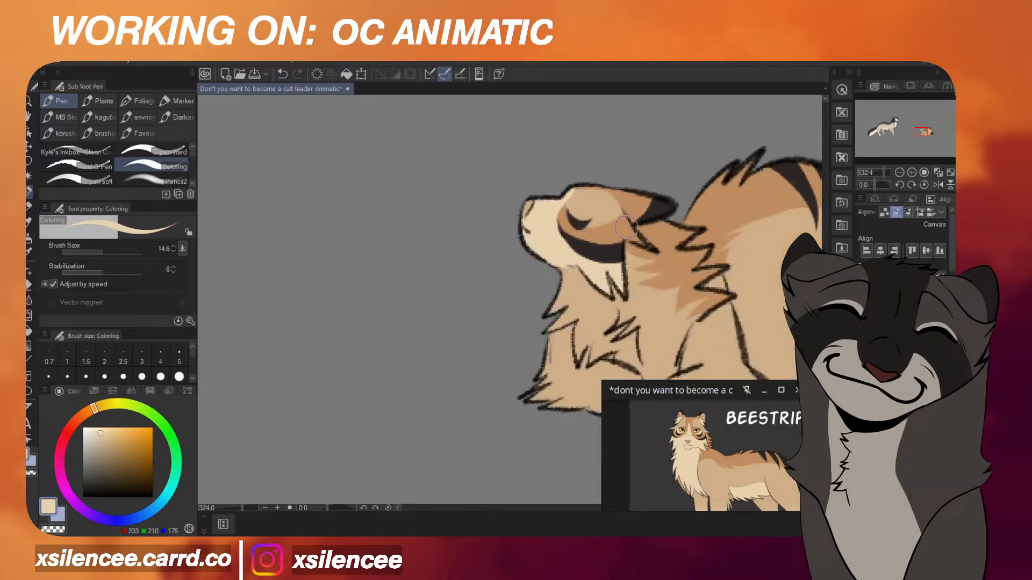
# Add a small cream patch directly above the lying cat's closed eye, following the Beestripe reference.
pyautogui.scroll(4, 607, 193)
pyautogui.scroll(9, 628, 194)
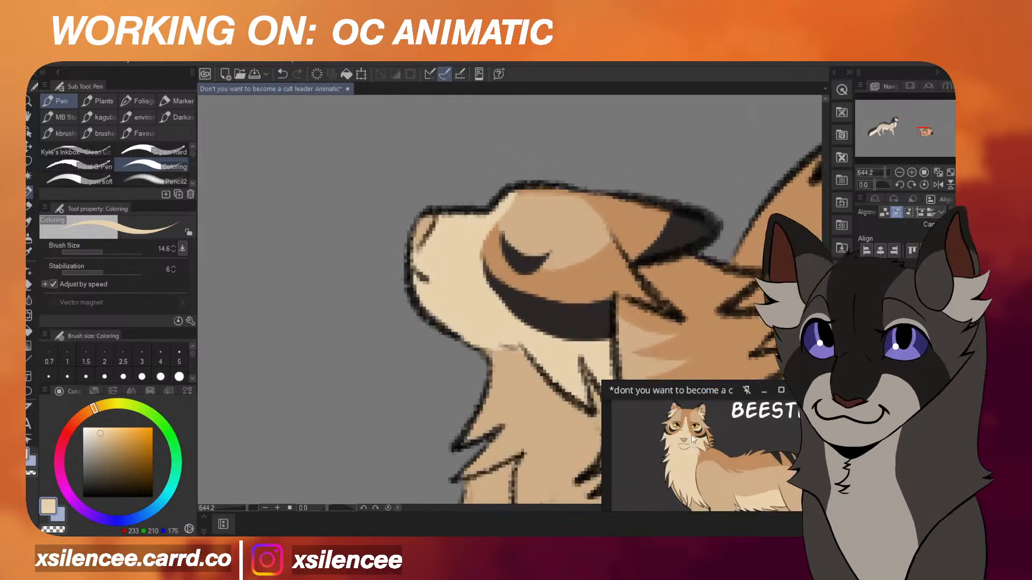
pyautogui.moveTo(503, 231)
pyautogui.mouseDown()
pyautogui.moveTo(515, 252)
pyautogui.moveTo(553, 249)
pyautogui.moveTo(531, 256)
pyautogui.moveTo(506, 226)
pyautogui.moveTo(526, 252)
pyautogui.moveTo(552, 250)
pyautogui.moveTo(509, 233)
pyautogui.moveTo(548, 253)
pyautogui.mouseUp()
pyautogui.hotkey('ctrl', 'z')
pyautogui.hotkey('ctrl', 'z')
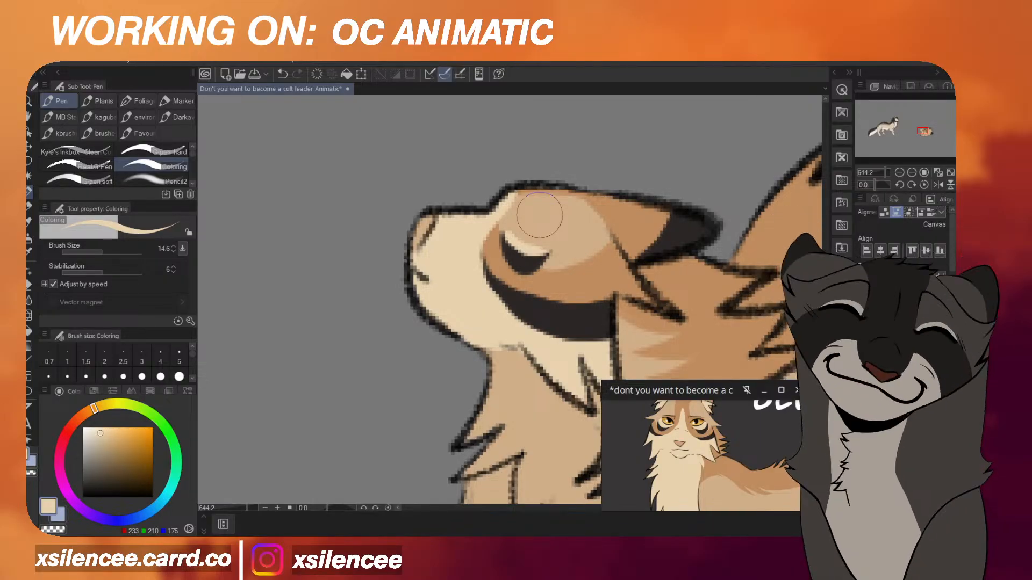
pyautogui.scroll(-6, 714, 235)
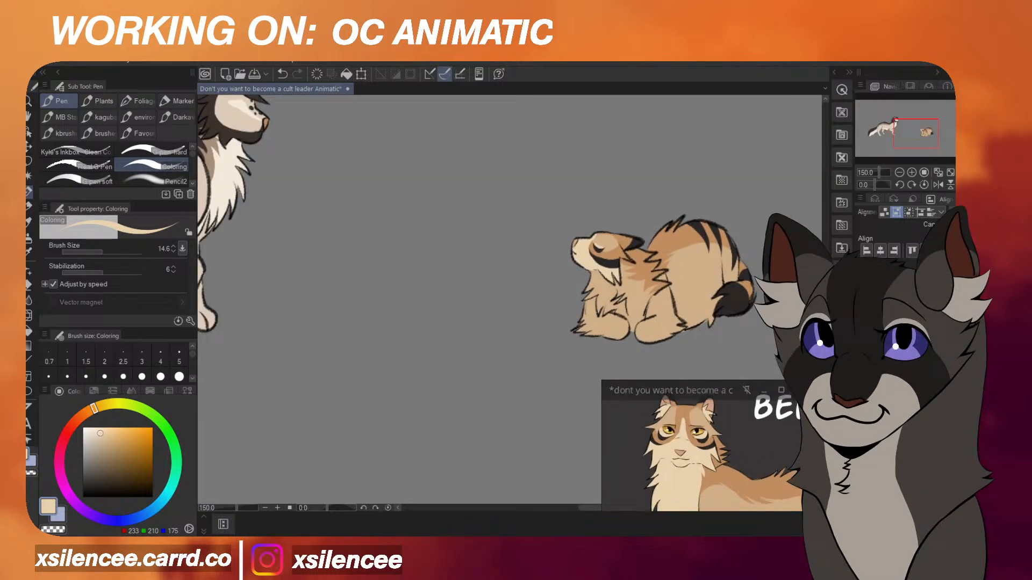
# Paint the lying cat's chest and the side of its neck cream, leaving the orange-brown tufts of the ruff in place.
pyautogui.scroll(5, 593, 262)
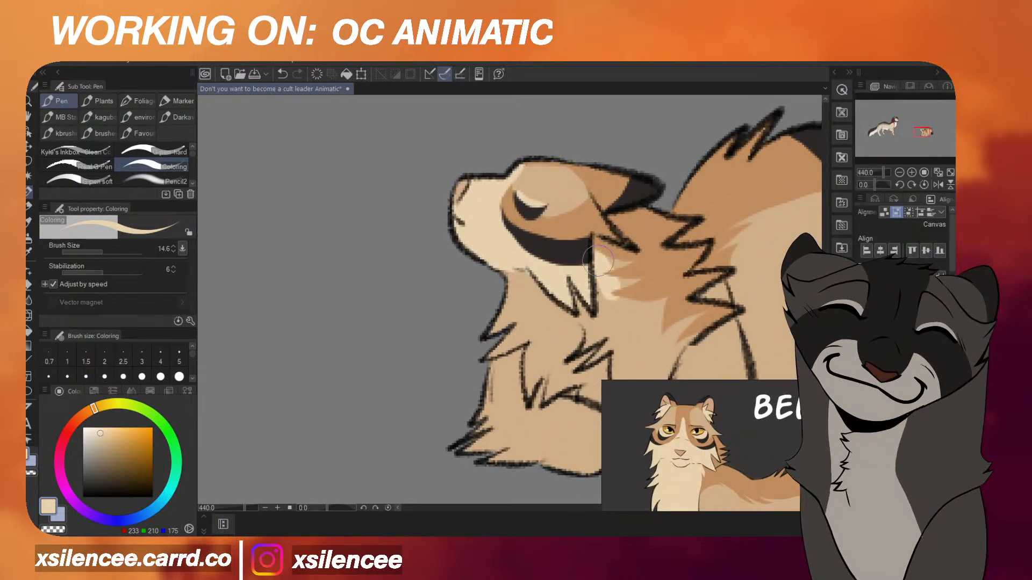
pyautogui.scroll(-3, 689, 351)
pyautogui.scroll(3, 688, 351)
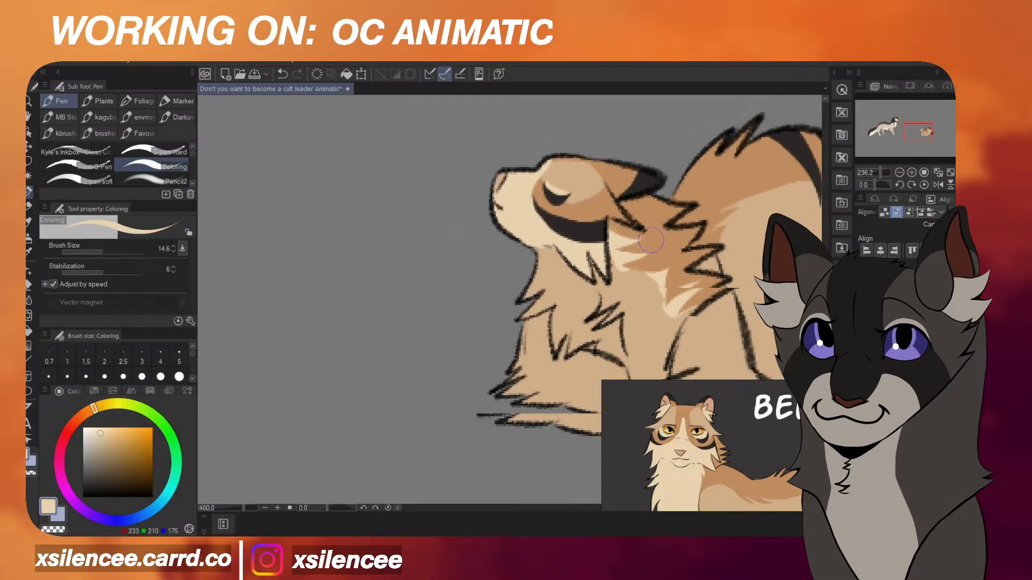
pyautogui.moveTo(689, 351); pyautogui.dragTo(668, 311)
pyautogui.moveTo(666, 258)
pyautogui.mouseDown()
pyautogui.moveTo(618, 359)
pyautogui.moveTo(619, 332)
pyautogui.moveTo(598, 308)
pyautogui.moveTo(567, 294)
pyautogui.moveTo(550, 312)
pyautogui.moveTo(551, 295)
pyautogui.moveTo(534, 310)
pyautogui.moveTo(551, 277)
pyautogui.moveTo(537, 303)
pyautogui.moveTo(532, 253)
pyautogui.moveTo(493, 273)
pyautogui.moveTo(520, 259)
pyautogui.moveTo(506, 263)
pyautogui.moveTo(502, 246)
pyautogui.moveTo(557, 242)
pyautogui.moveTo(608, 213)
pyautogui.moveTo(574, 255)
pyautogui.moveTo(586, 290)
pyautogui.moveTo(621, 307)
pyautogui.moveTo(614, 285)
pyautogui.moveTo(632, 227)
pyautogui.mouseUp()
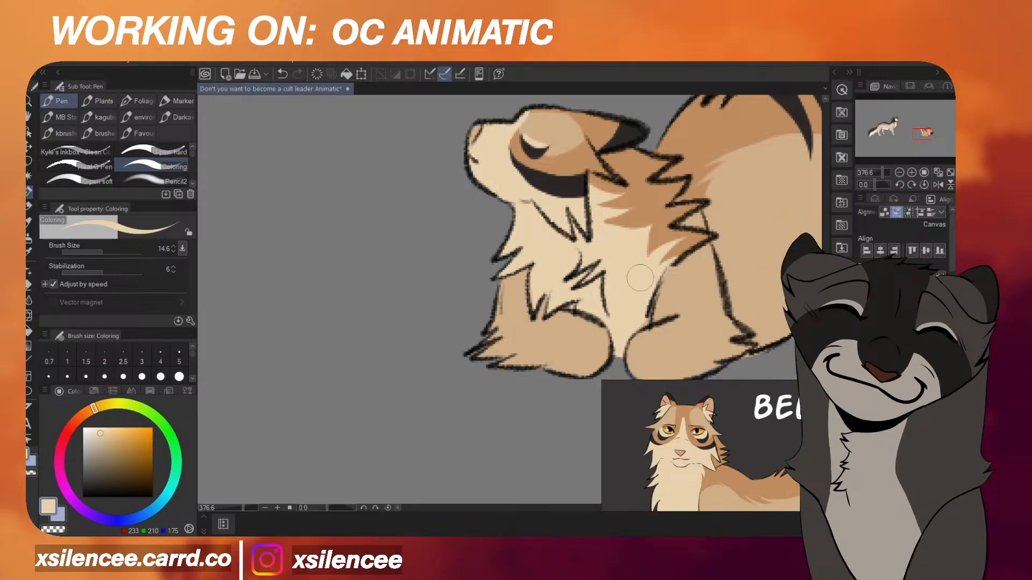
# Paint the lying cat's underside cream, in a curved band below the flank from the front leg to the tail.
pyautogui.scroll(-4, 640, 277)
pyautogui.scroll(-8, 701, 439)
pyautogui.scroll(5, 734, 272)
pyautogui.moveTo(763, 237)
pyautogui.mouseDown()
pyautogui.moveTo(664, 288)
pyautogui.moveTo(628, 249)
pyautogui.moveTo(645, 294)
pyautogui.moveTo(642, 267)
pyautogui.moveTo(661, 284)
pyautogui.moveTo(651, 295)
pyautogui.moveTo(689, 320)
pyautogui.moveTo(676, 330)
pyautogui.moveTo(690, 340)
pyautogui.moveTo(715, 334)
pyautogui.moveTo(712, 303)
pyautogui.mouseUp()
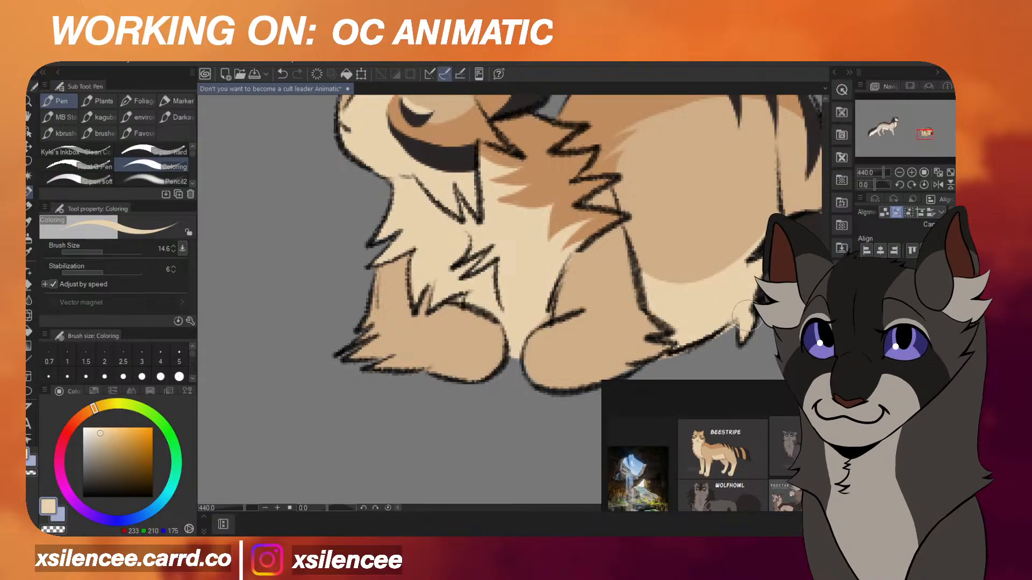
pyautogui.scroll(-4, 747, 316)
pyautogui.scroll(3, 734, 232)
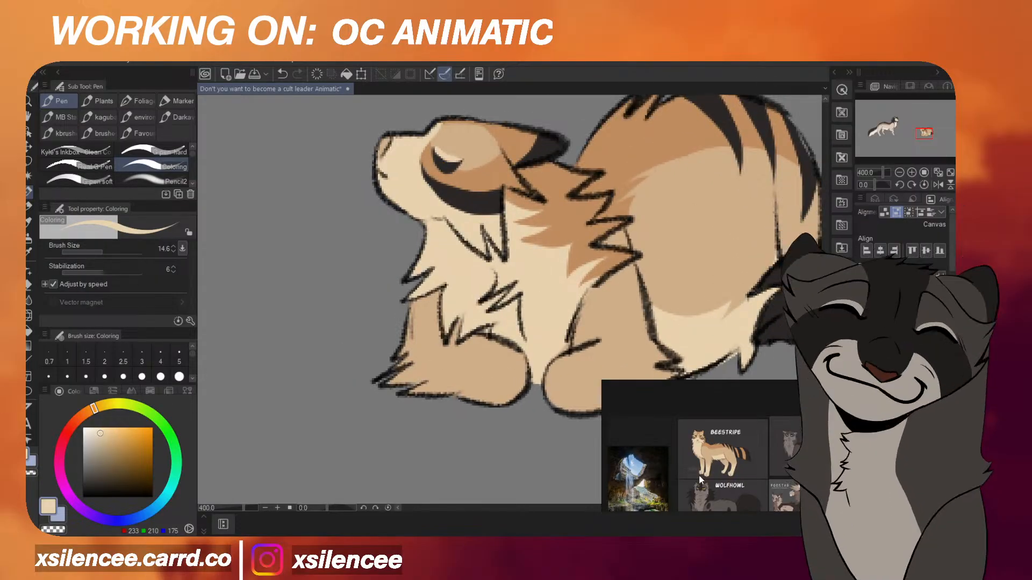
# Fade both front paws of the lying cat softly into cream with the Soft airbrush at brush size 43.5.
pyautogui.scroll(2, 700, 477)
pyautogui.click(28, 242)
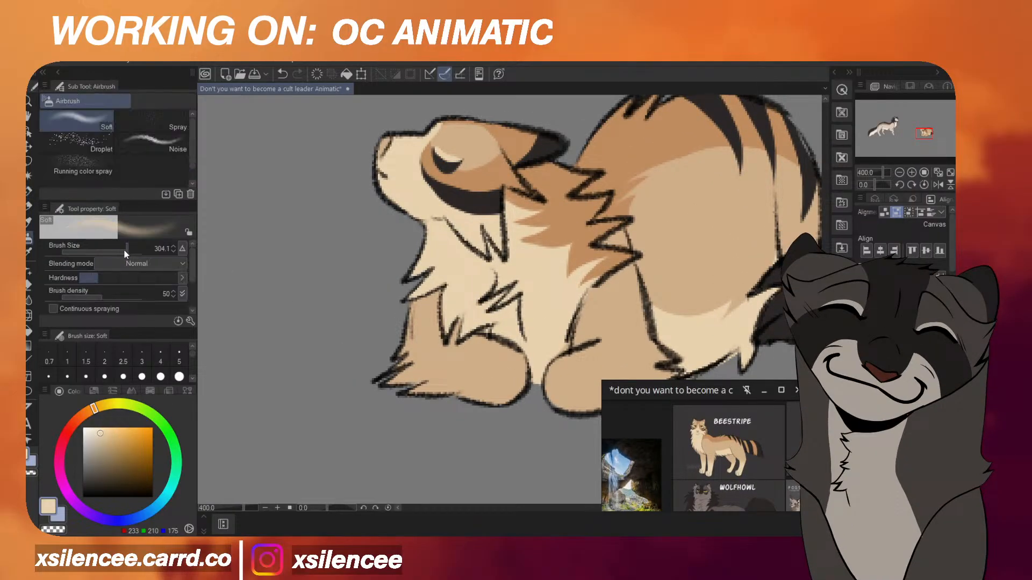
pyautogui.moveTo(123, 249); pyautogui.dragTo(111, 250)
pyautogui.moveTo(507, 372); pyautogui.dragTo(484, 375)
pyautogui.moveTo(553, 377); pyautogui.dragTo(582, 371)
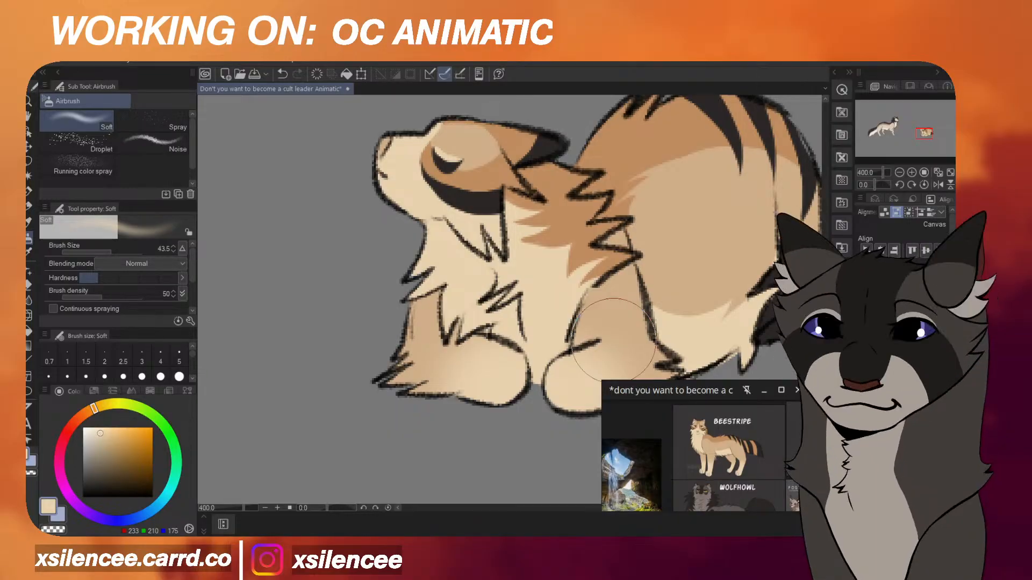
pyautogui.scroll(-5, 731, 257)
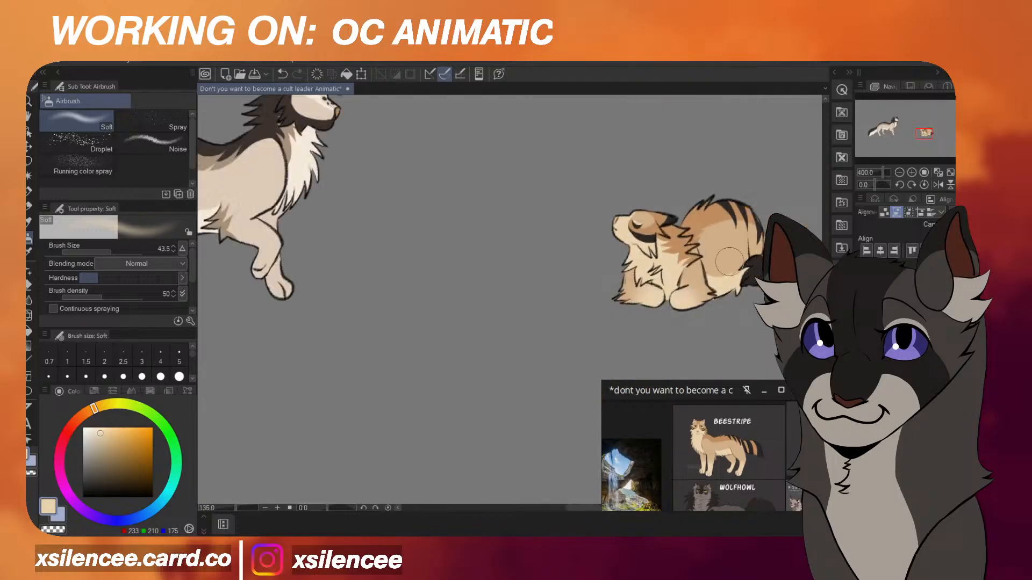
pyautogui.scroll(1, 747, 259)
pyautogui.press('h')
pyautogui.press('h')
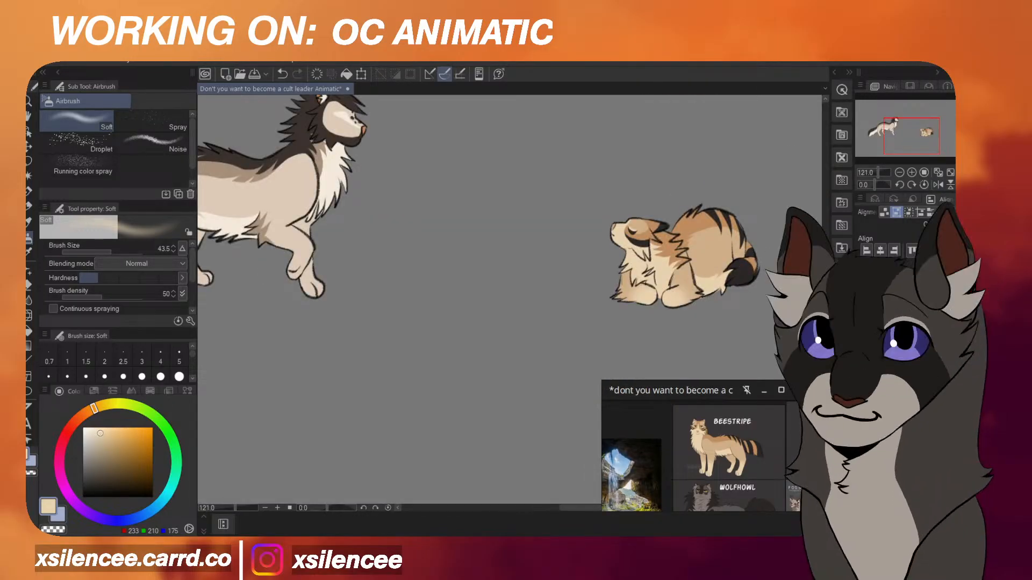
# Sample the pinkish inner-ear colour from the Beestripe reference for the Coloring pen.
pyautogui.scroll(-5, 766, 299)
pyautogui.scroll(7, 564, 225)
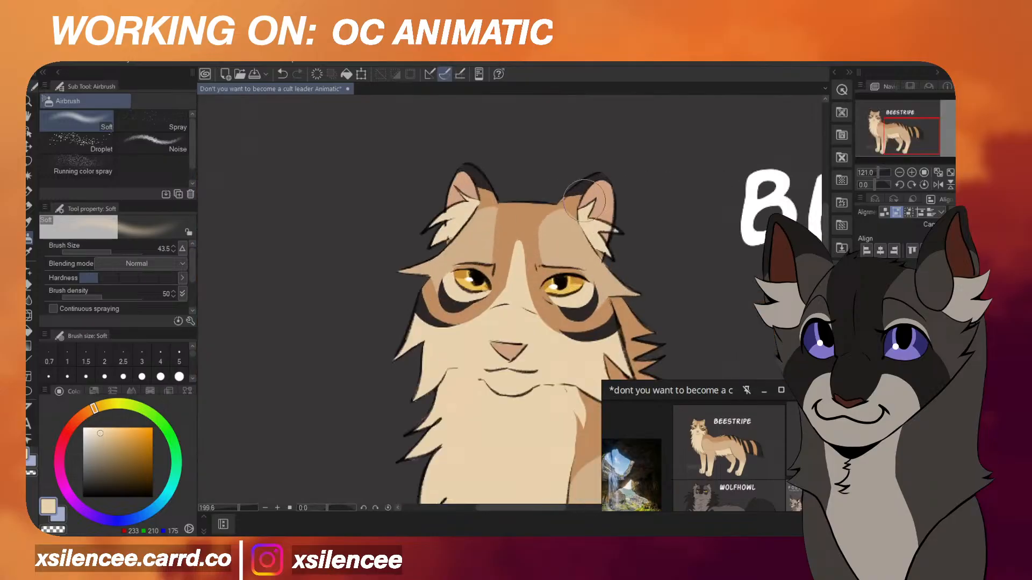
pyautogui.keyDown('alt'); pyautogui.click(599, 205); pyautogui.keyUp('alt')
pyautogui.press('p')
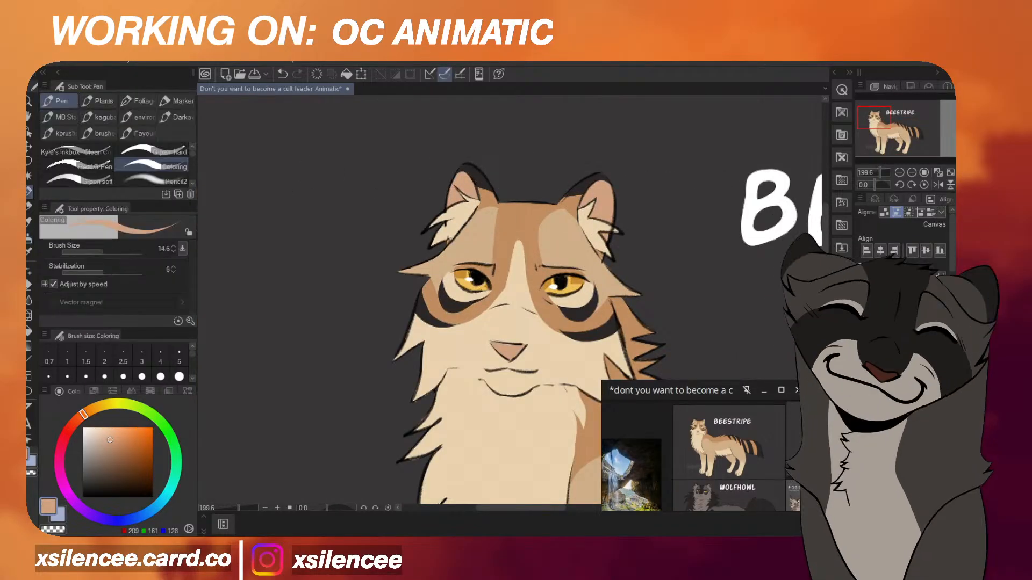
# Return from the Beestripe reference sheet to the animatic scene and show the dark kittens beside the lying cat.
pyautogui.press('Left')
pyautogui.scroll(-7, 595, 208)
pyautogui.scroll(11, 769, 287)
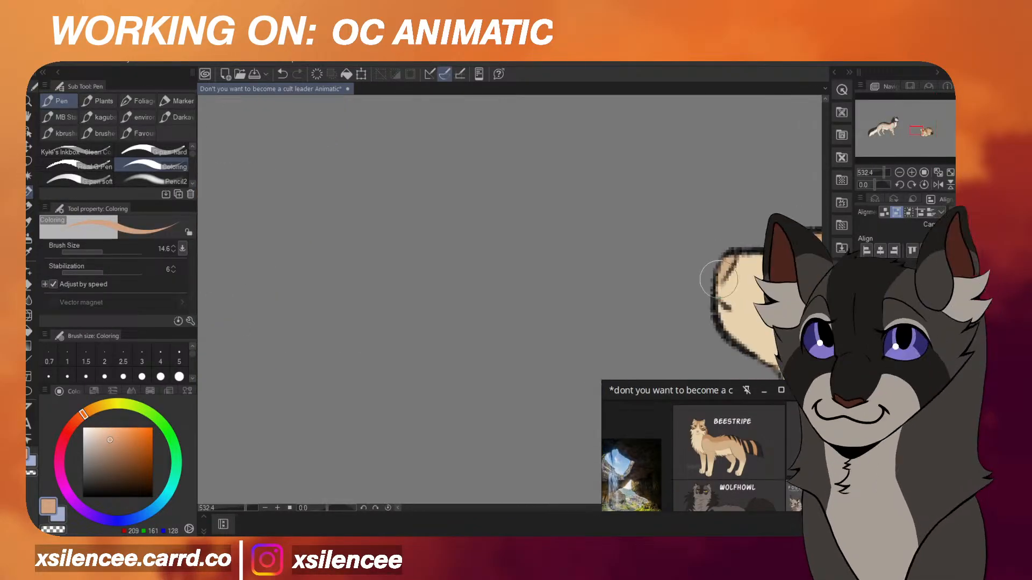
pyautogui.scroll(-9, 729, 256)
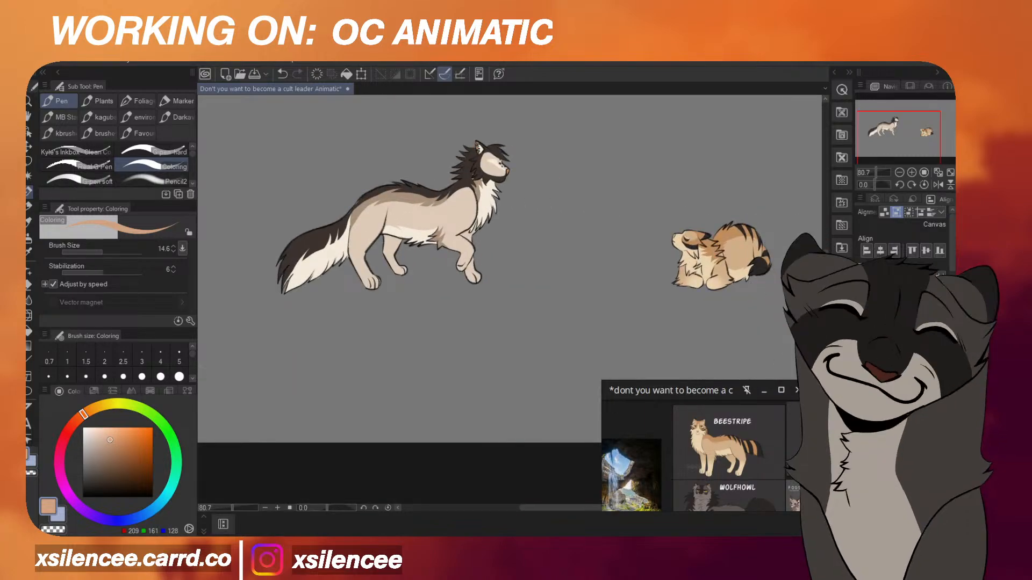
pyautogui.press('Right')
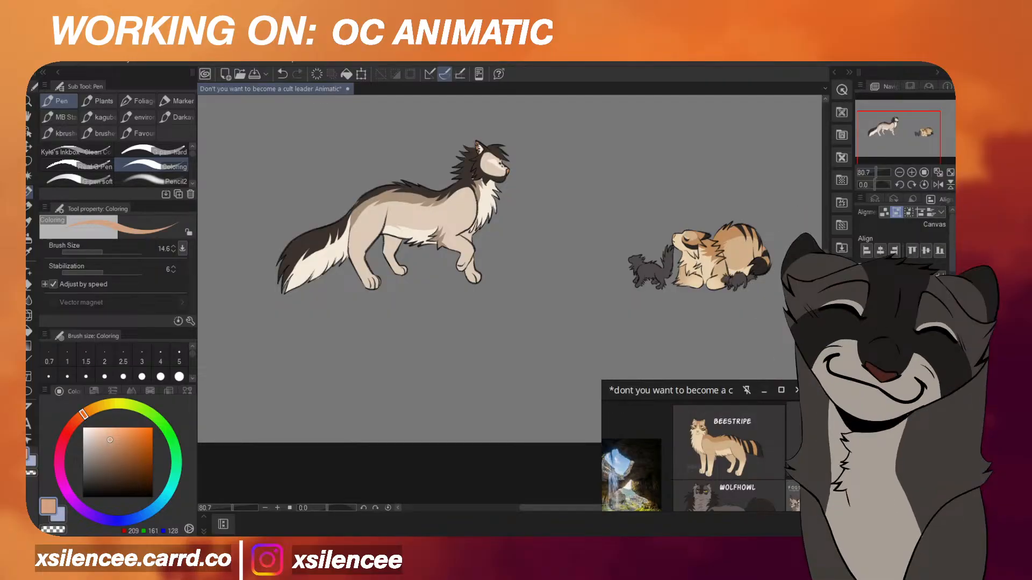
# Sample the dark brown of the tail on the Wolfhowl reference sheet and return to the animatic scene.
pyautogui.press('Delete')
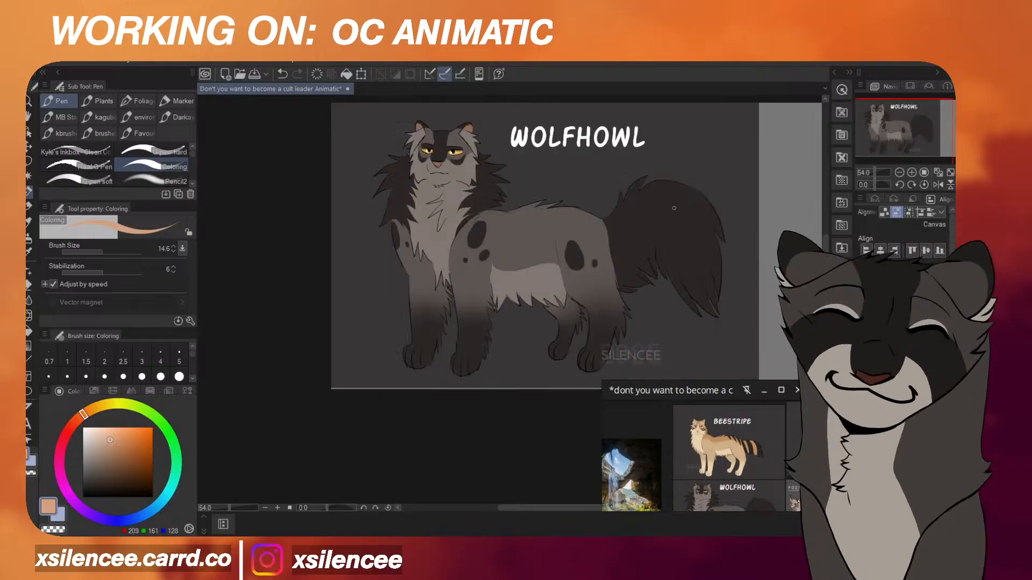
pyautogui.scroll(2, 667, 186)
pyautogui.keyDown('alt'); pyautogui.click(667, 199); pyautogui.keyUp('alt')
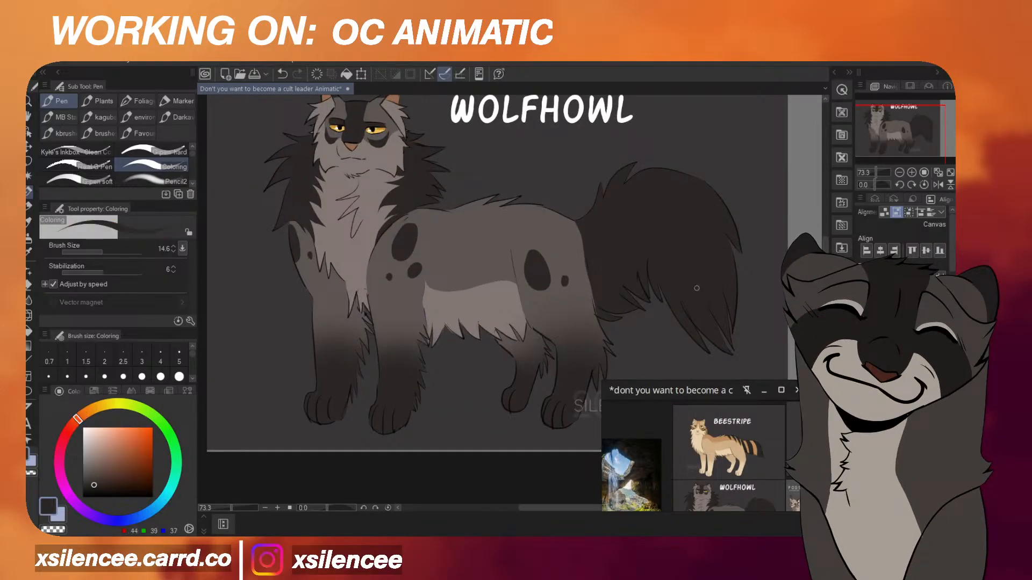
pyautogui.click(863, 371)
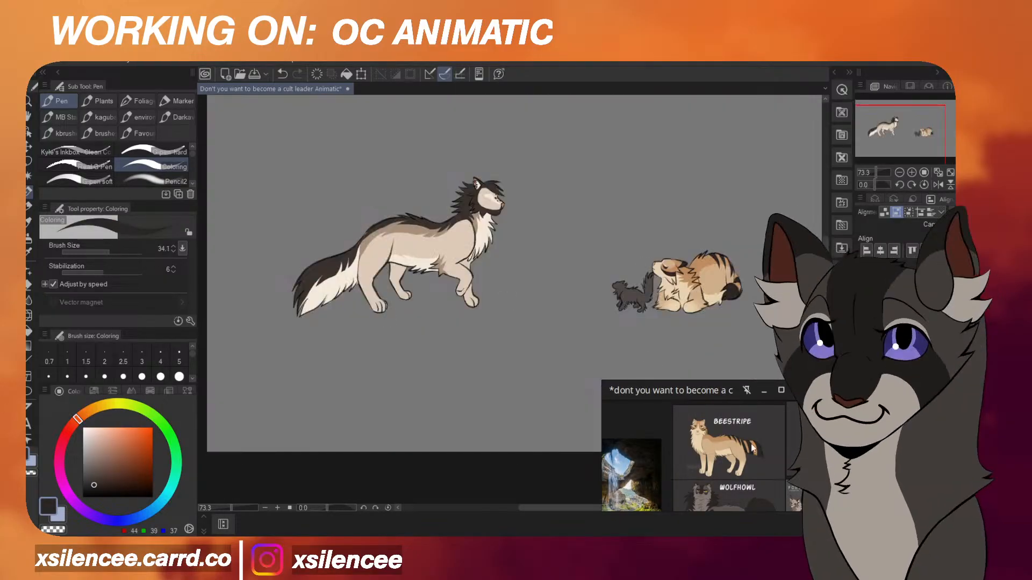
# Paint a dark brown marking along the top of the standing kitten's muzzle and forehead with the Coloring pen at size 10.1.
pyautogui.scroll(-2, 752, 448)
pyautogui.scroll(5, 726, 455)
pyautogui.scroll(8, 630, 289)
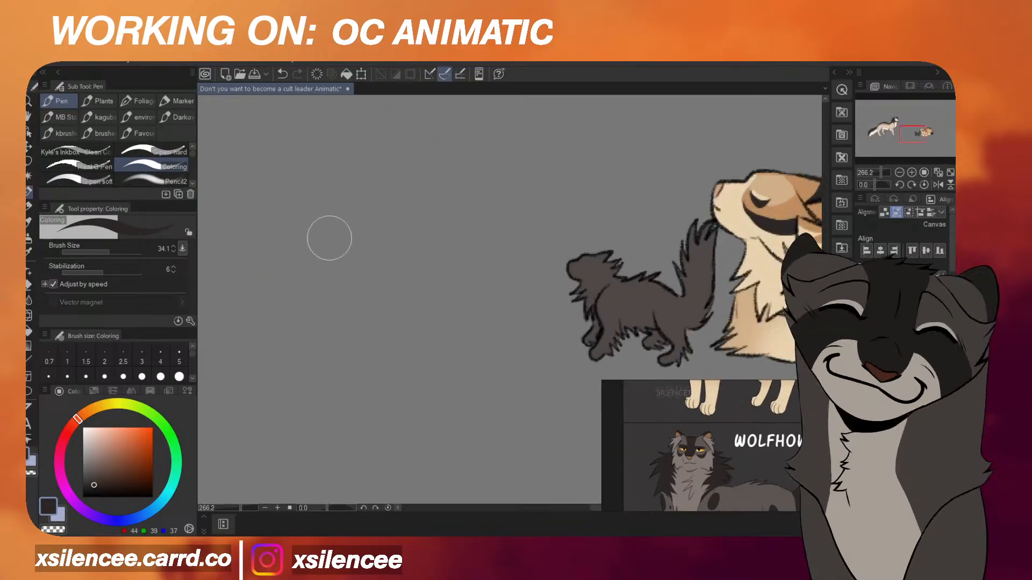
pyautogui.scroll(4, 649, 311)
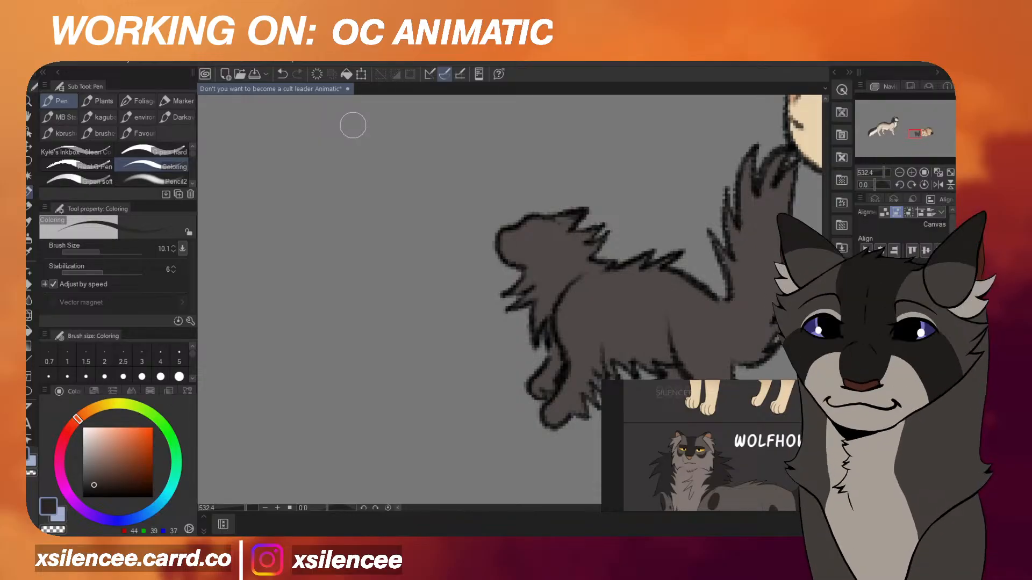
pyautogui.scroll(2, 583, 210)
pyautogui.scroll(-3, 572, 196)
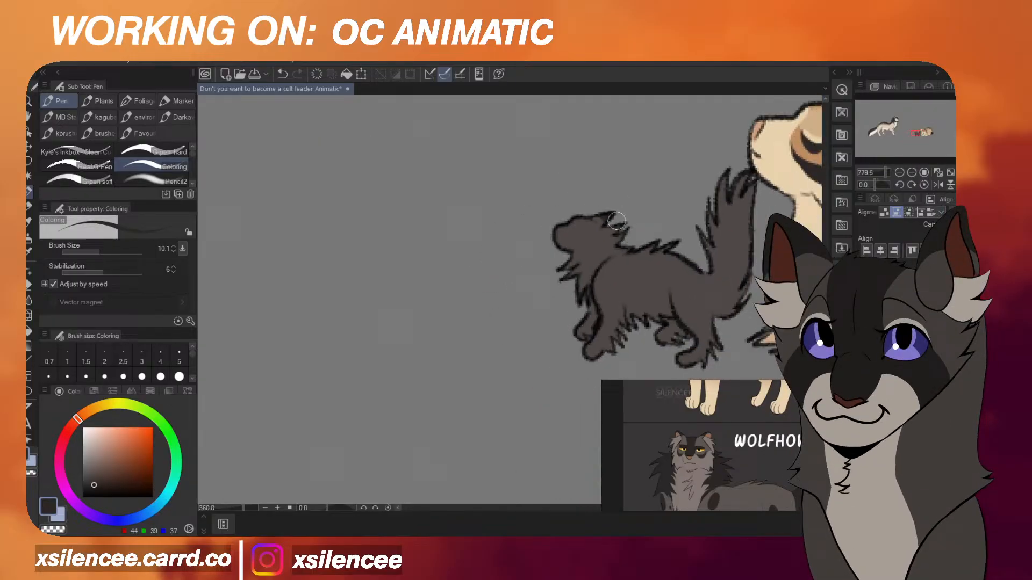
pyautogui.scroll(3, 583, 212)
pyautogui.moveTo(605, 217); pyautogui.dragTo(578, 229)
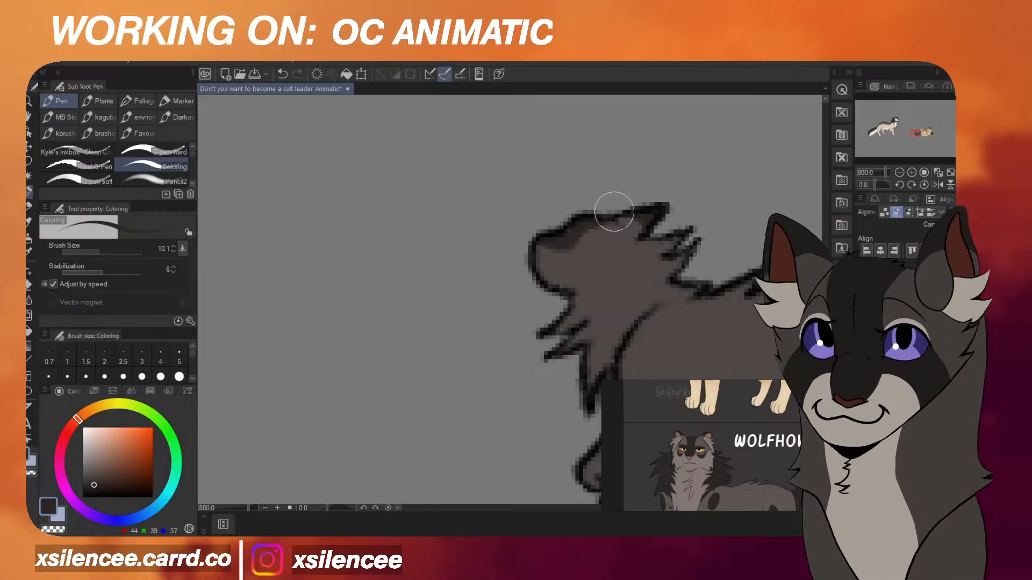
# Undo the stray face stroke and paint a dark brown curved patch around the standing kitten's eye.
pyautogui.scroll(-10, 611, 209)
pyautogui.scroll(-2, 648, 214)
pyautogui.scroll(6, 680, 176)
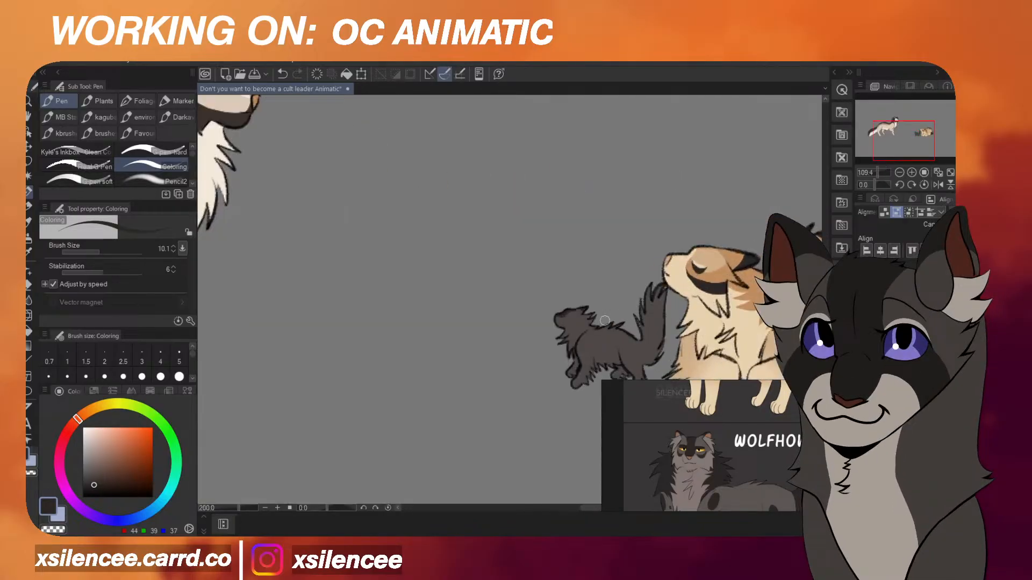
pyautogui.scroll(4, 534, 337)
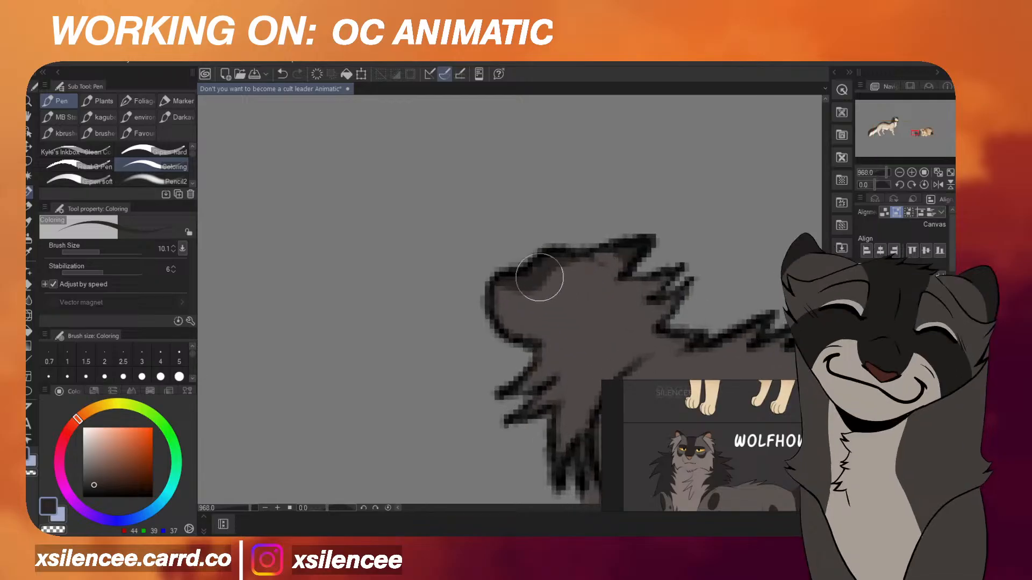
pyautogui.moveTo(556, 301); pyautogui.dragTo(563, 305)
pyautogui.hotkey('ctrl', 'z')
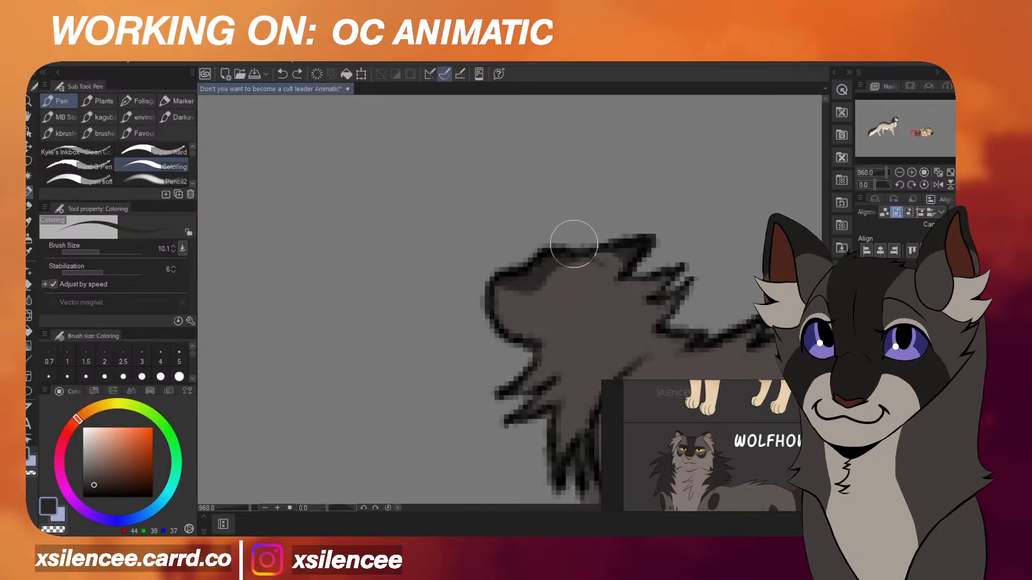
pyautogui.scroll(1, 590, 295)
pyautogui.scroll(-2, 589, 290)
pyautogui.scroll(1, 561, 293)
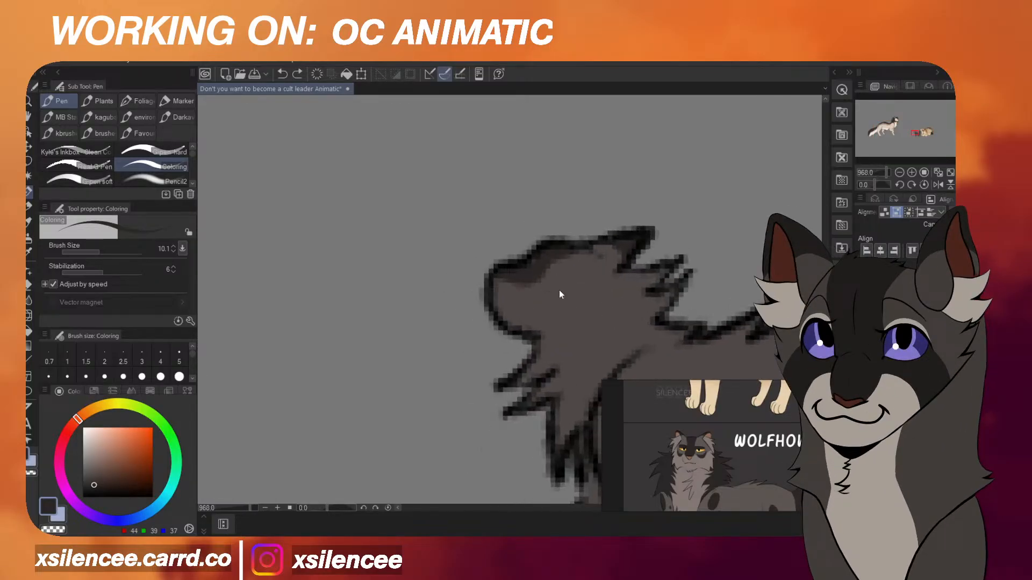
pyautogui.moveTo(548, 286); pyautogui.dragTo(587, 275)
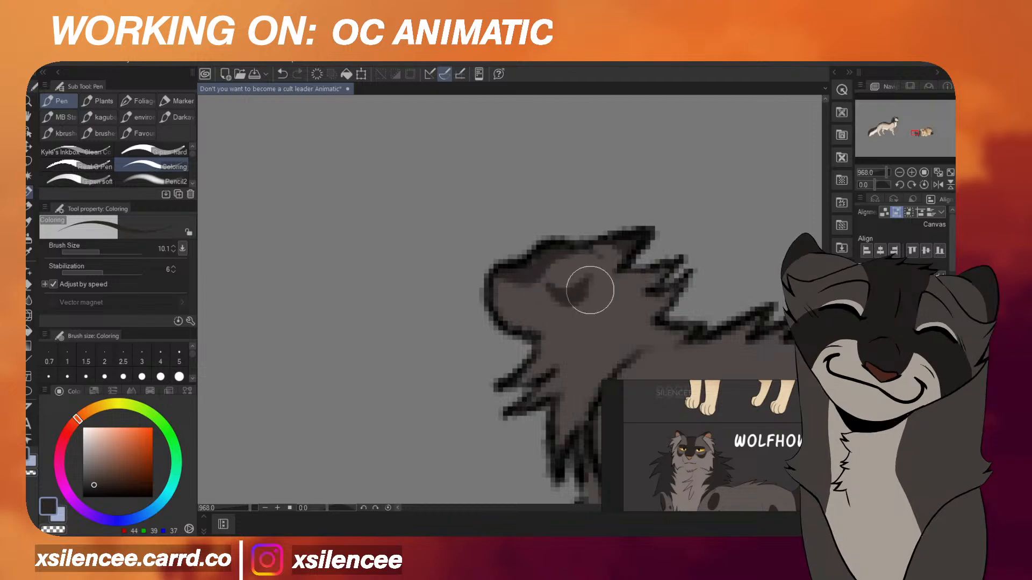
# Check the kitten's face markings in both normal and horizontally mirrored canvas views.
pyautogui.scroll(-6, 591, 290)
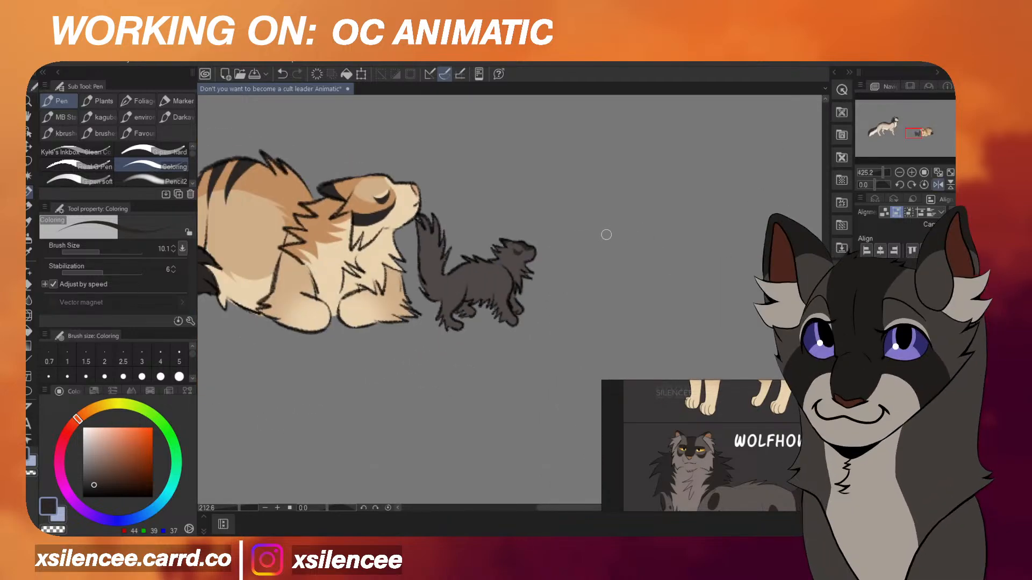
pyautogui.press('h')
pyautogui.scroll(10, 515, 243)
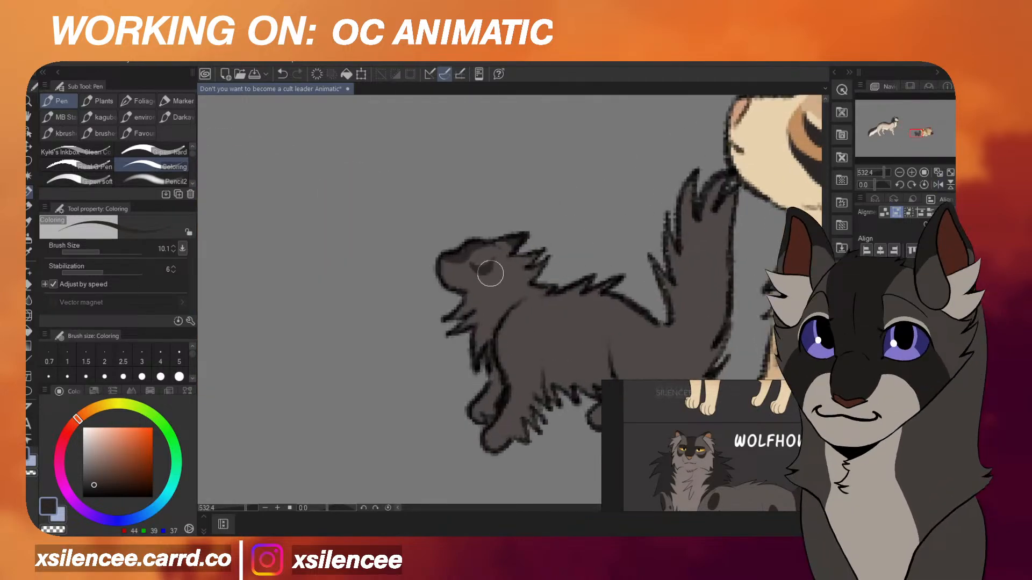
pyautogui.scroll(5, 486, 270)
pyautogui.scroll(-8, 491, 293)
pyautogui.press('h')
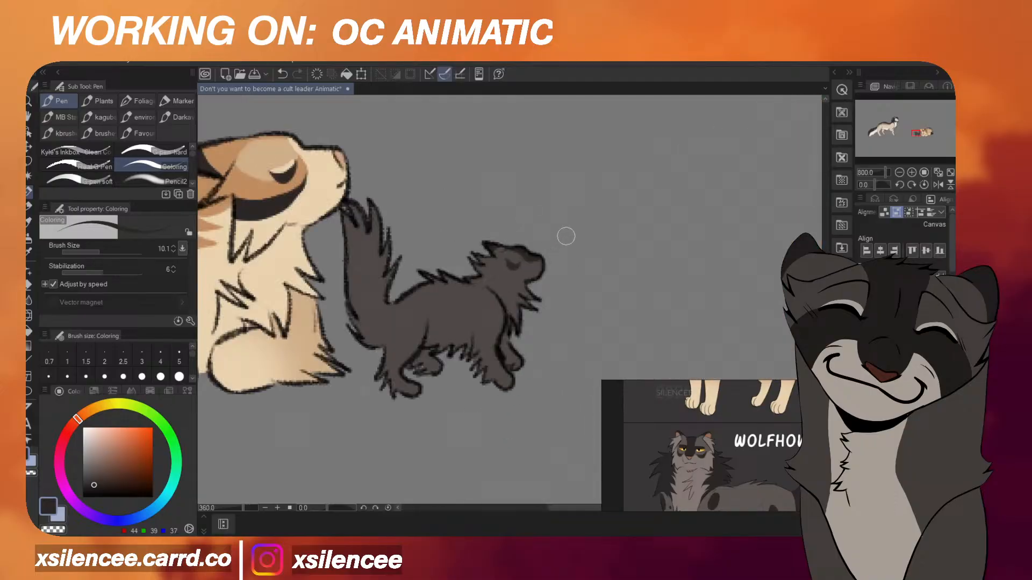
pyautogui.scroll(4, 534, 247)
pyautogui.scroll(-5, 573, 231)
pyautogui.press('h')
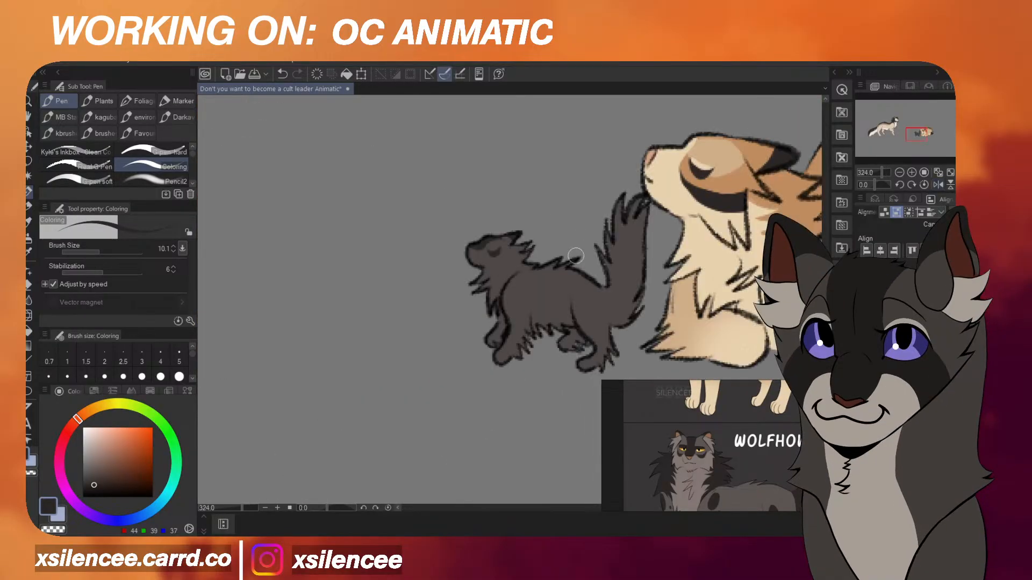
pyautogui.scroll(6, 524, 261)
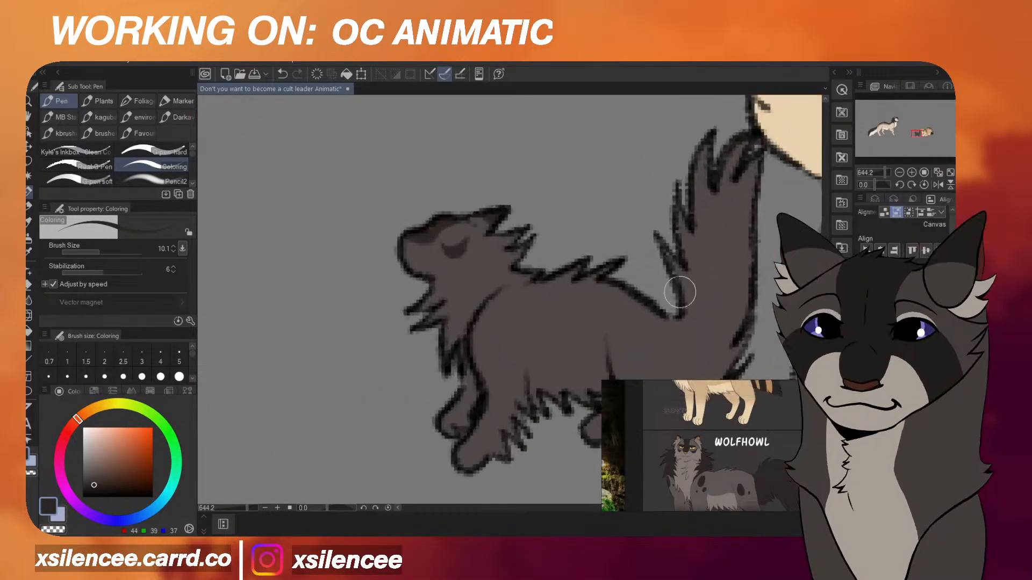
# Draw black jagged fur lines on the kitten's cheek with the Mechanical pencil at size 6.0, undoing unwanted strokes.
pyautogui.moveTo(123, 478); pyautogui.dragTo(82, 499)
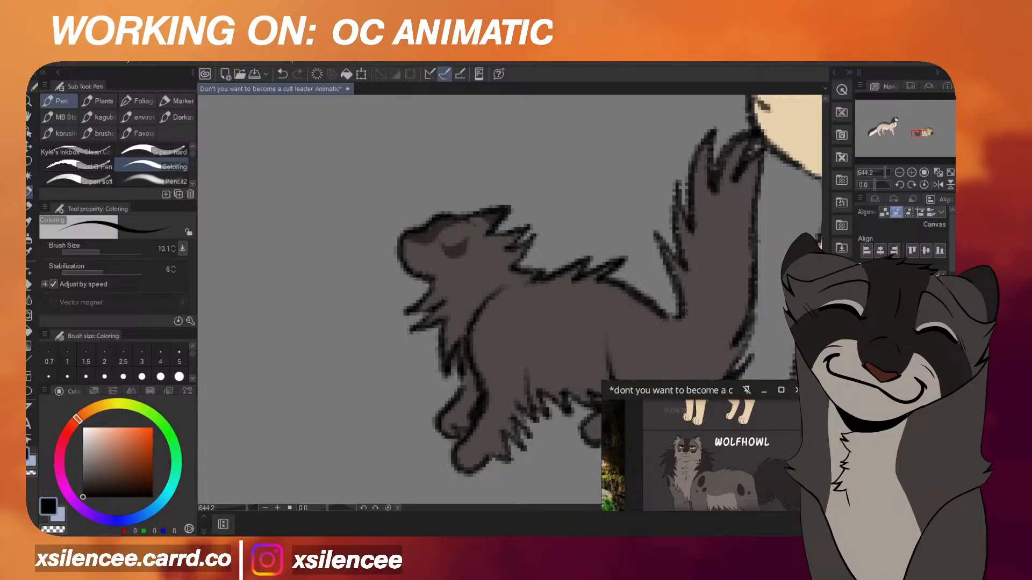
pyautogui.click(28, 206)
pyautogui.scroll(2, 486, 234)
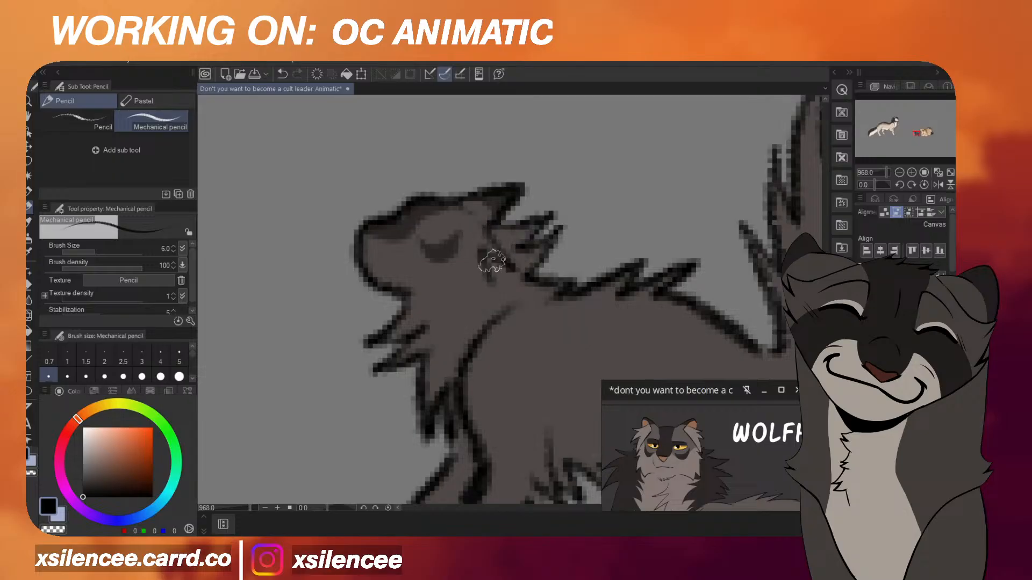
pyautogui.hotkey('ctrl', 'z')
pyautogui.moveTo(479, 252)
pyautogui.mouseDown()
pyautogui.moveTo(484, 281)
pyautogui.moveTo(471, 264)
pyautogui.moveTo(455, 293)
pyautogui.moveTo(452, 267)
pyautogui.moveTo(466, 285)
pyautogui.mouseUp()
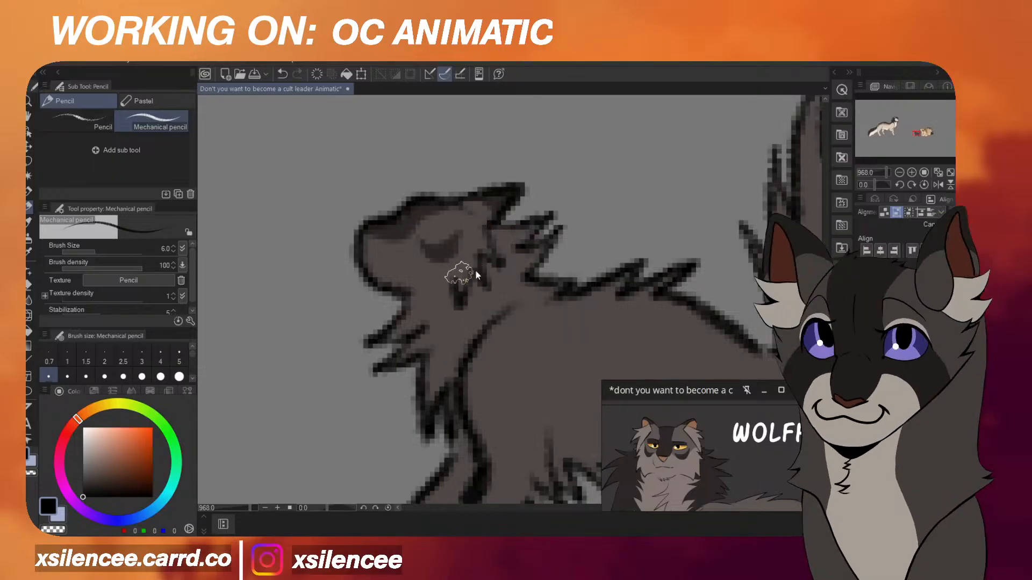
pyautogui.hotkey('ctrl', 'z')
pyautogui.scroll(-3, 602, 228)
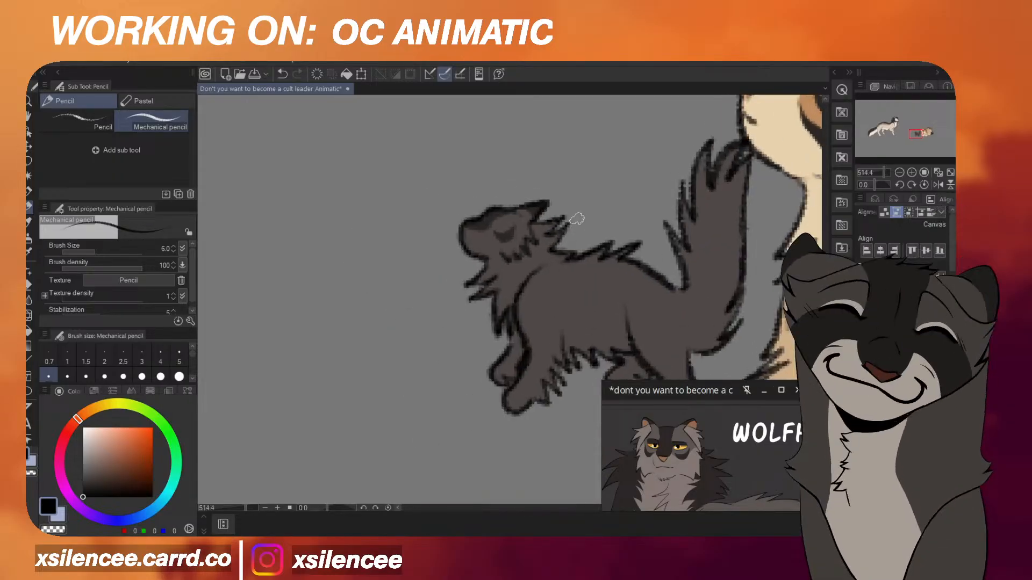
pyautogui.press('h')
pyautogui.press('h')
pyautogui.scroll(-2, 515, 258)
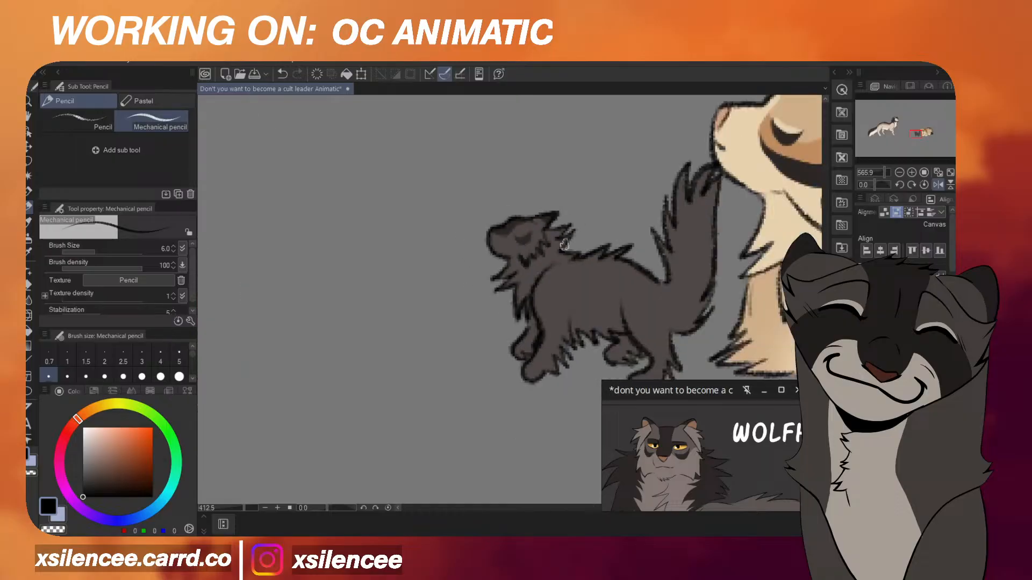
# Paint the fur behind the kitten's cheek in the dark brown marking colour with the Coloring pen at size 10.1.
pyautogui.click(29, 191)
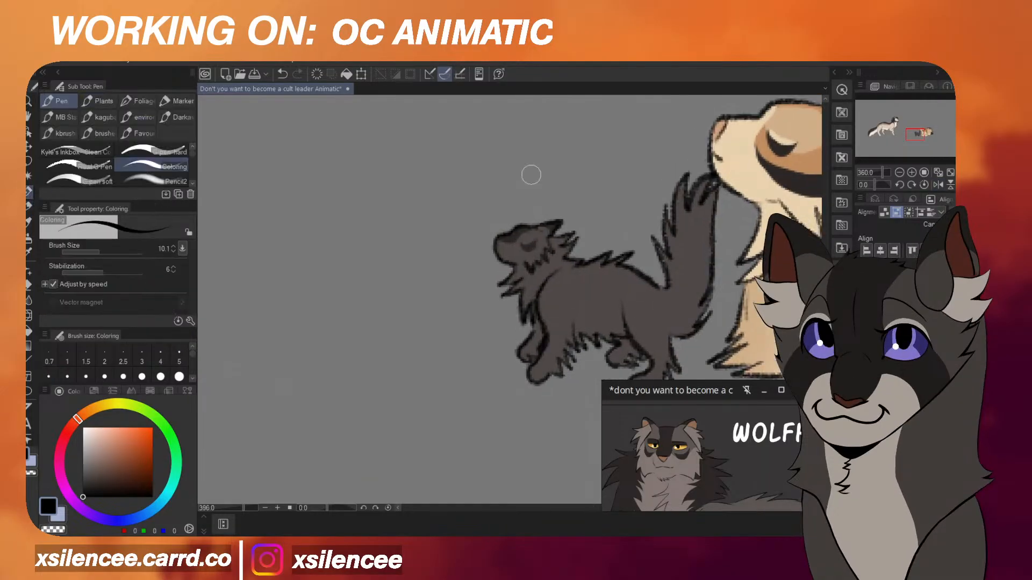
pyautogui.scroll(4, 501, 248)
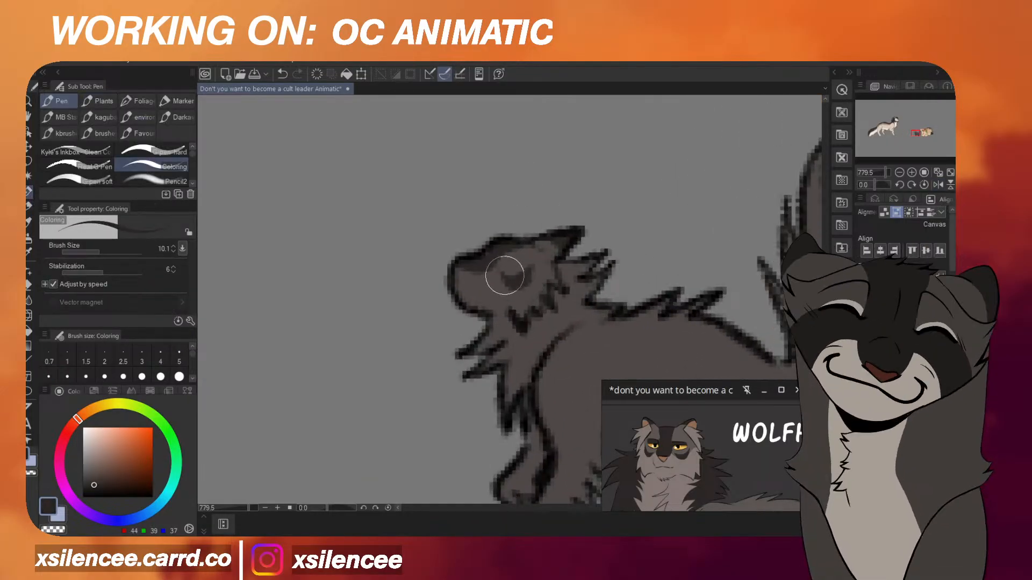
pyautogui.scroll(-4, 573, 278)
pyautogui.scroll(2, 553, 289)
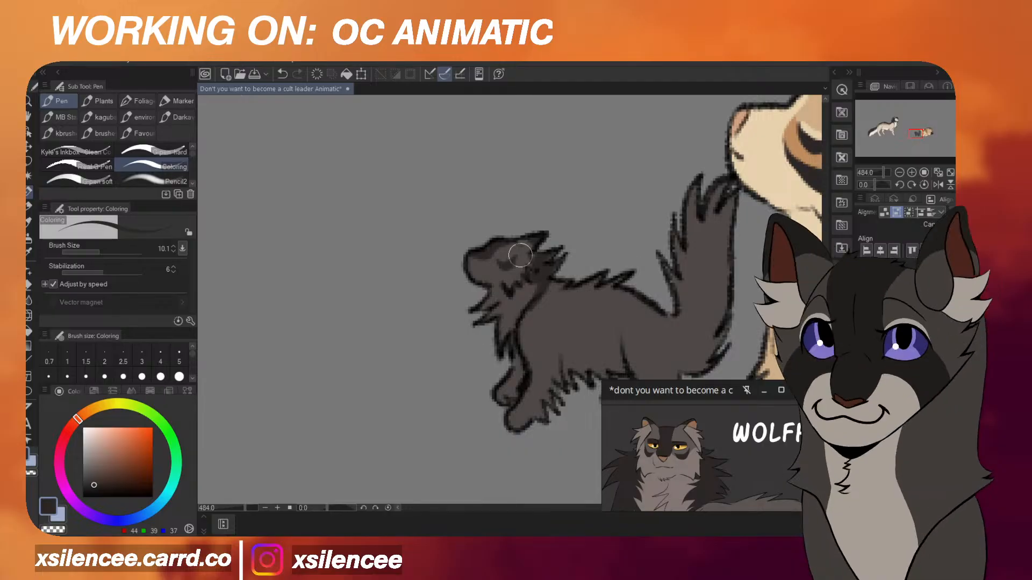
pyautogui.scroll(1, 543, 274)
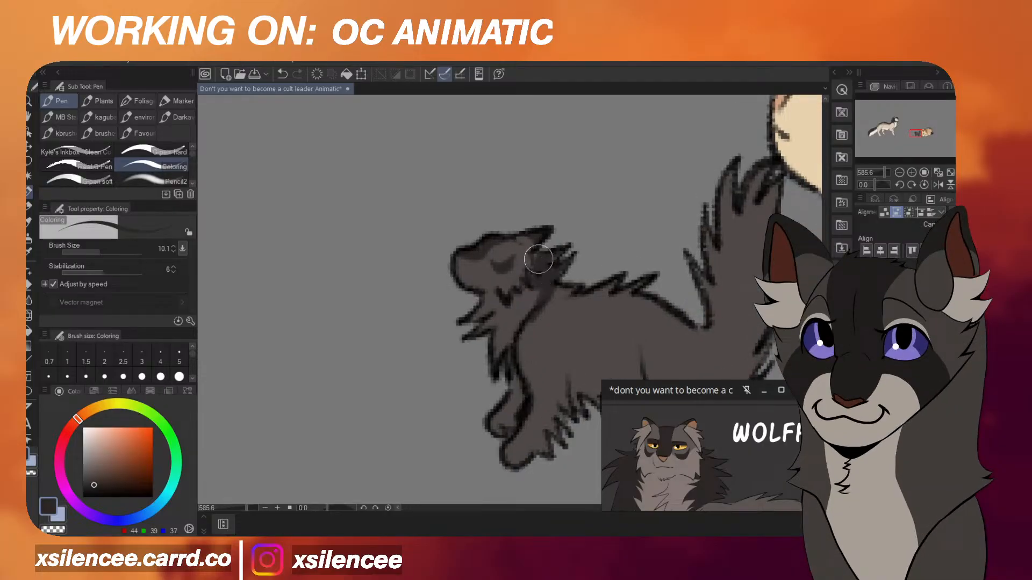
pyautogui.scroll(2, 538, 261)
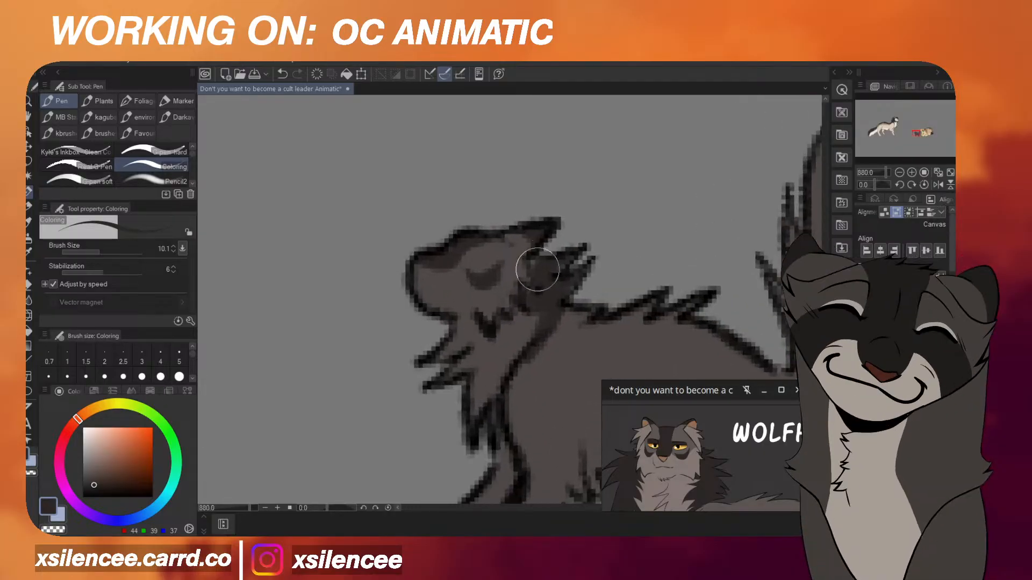
pyautogui.scroll(-3, 580, 226)
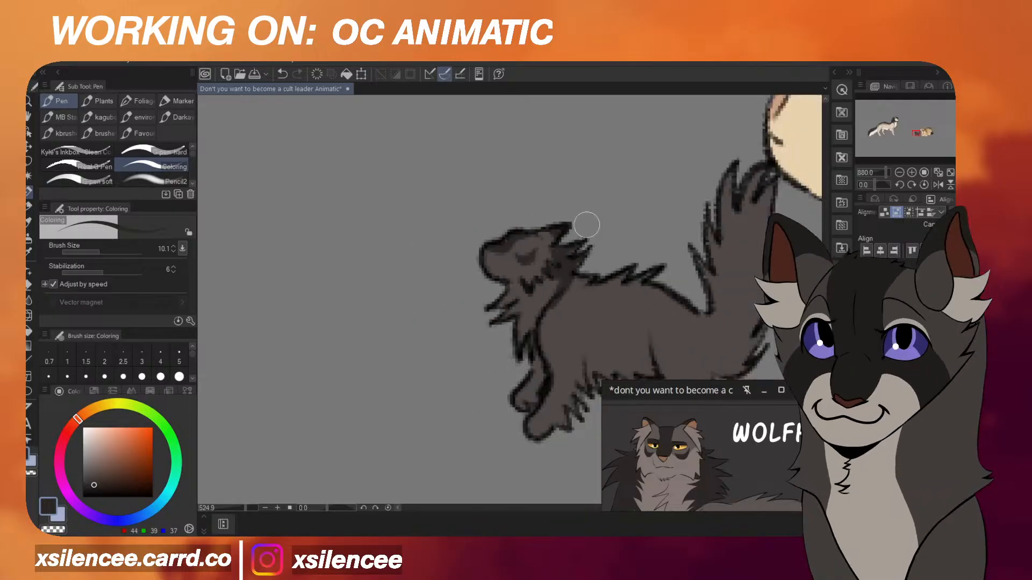
# Extend the dark brown colouring across the fur tufts at the back of the kitten's neck.
pyautogui.scroll(5, 590, 248)
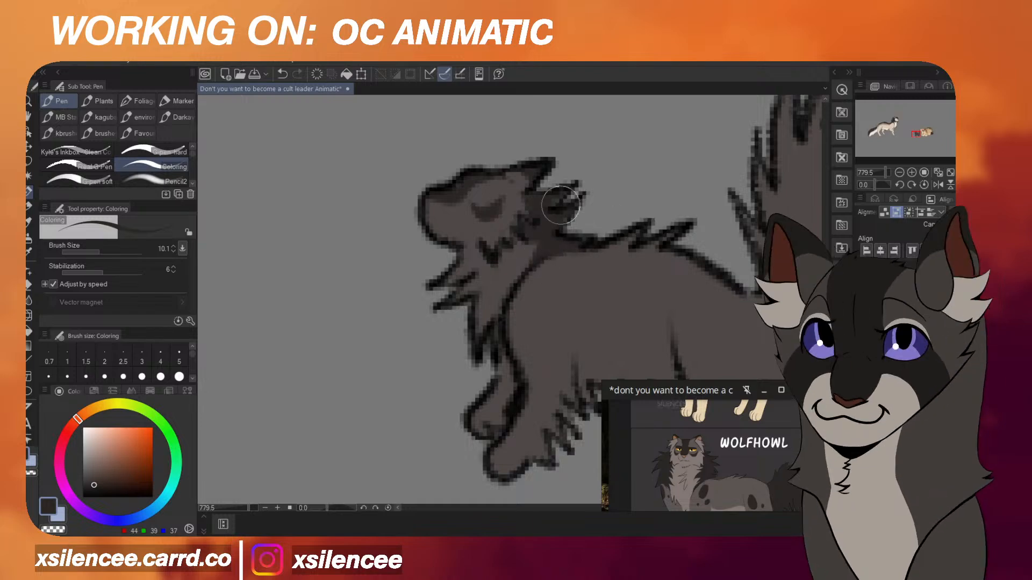
pyautogui.scroll(-1, 565, 225)
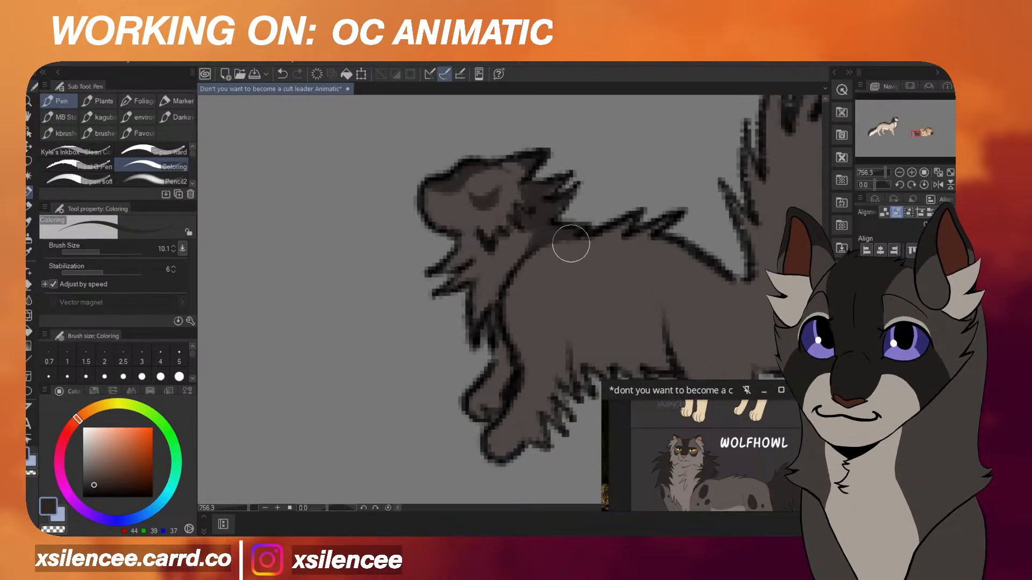
pyautogui.scroll(-5, 571, 246)
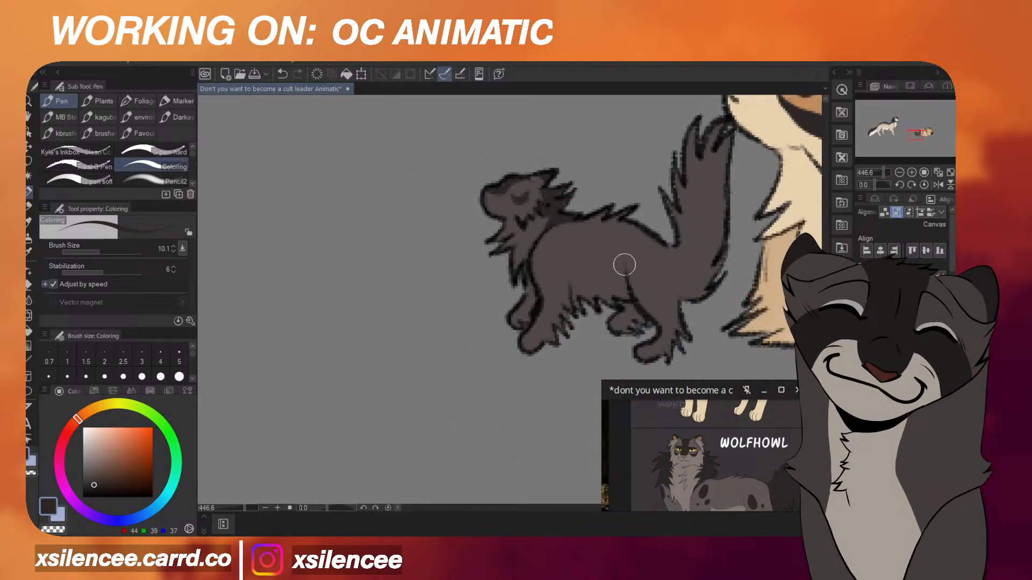
pyautogui.scroll(-3, 736, 473)
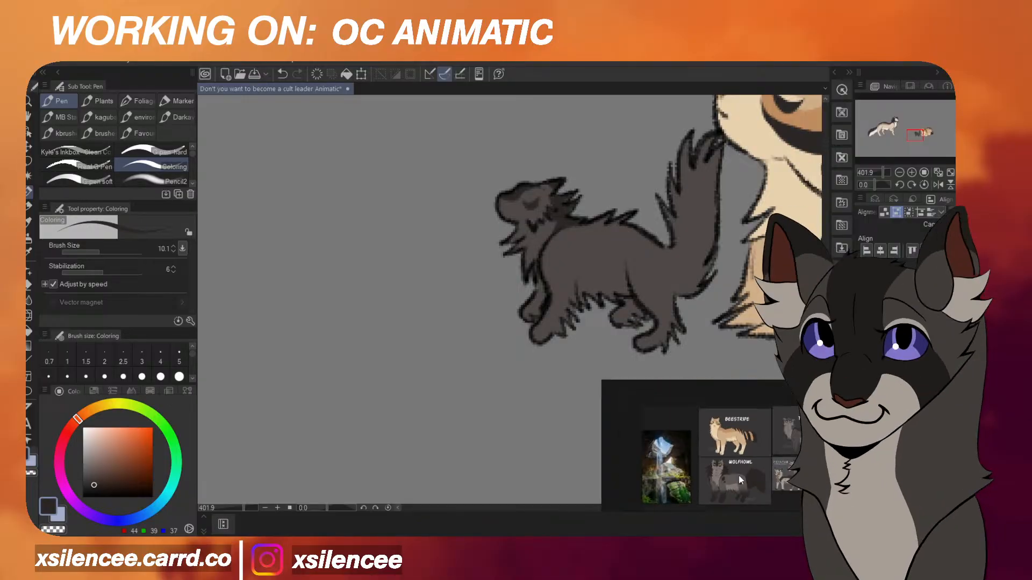
# Paint dark brown spots on the kitten's shoulder and haunch with the Coloring pen at size 10.1, following the Wolfhowl reference.
pyautogui.scroll(5, 605, 353)
pyautogui.moveTo(545, 216); pyautogui.dragTo(556, 224)
pyautogui.scroll(3, 738, 485)
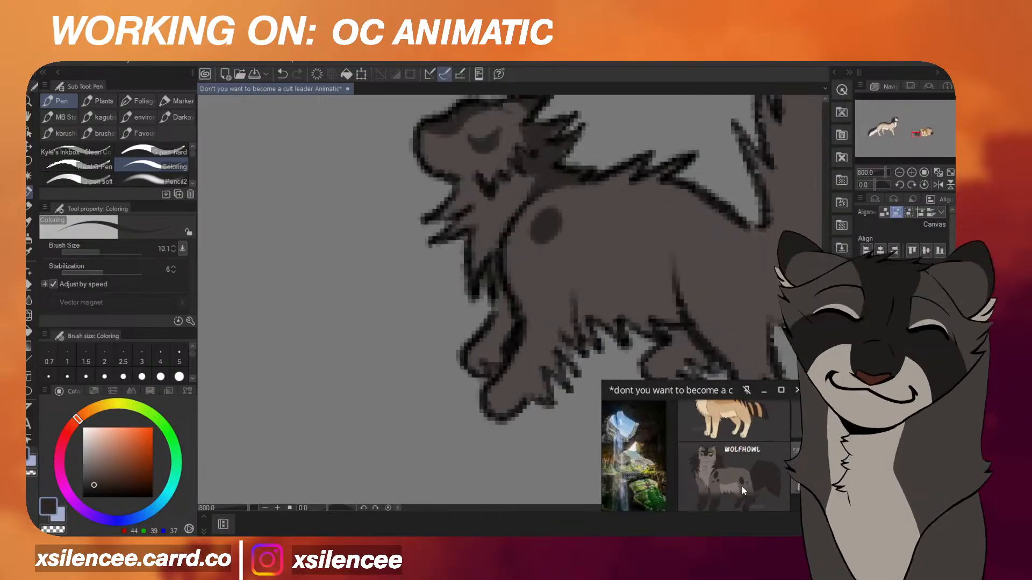
pyautogui.scroll(-4, 564, 252)
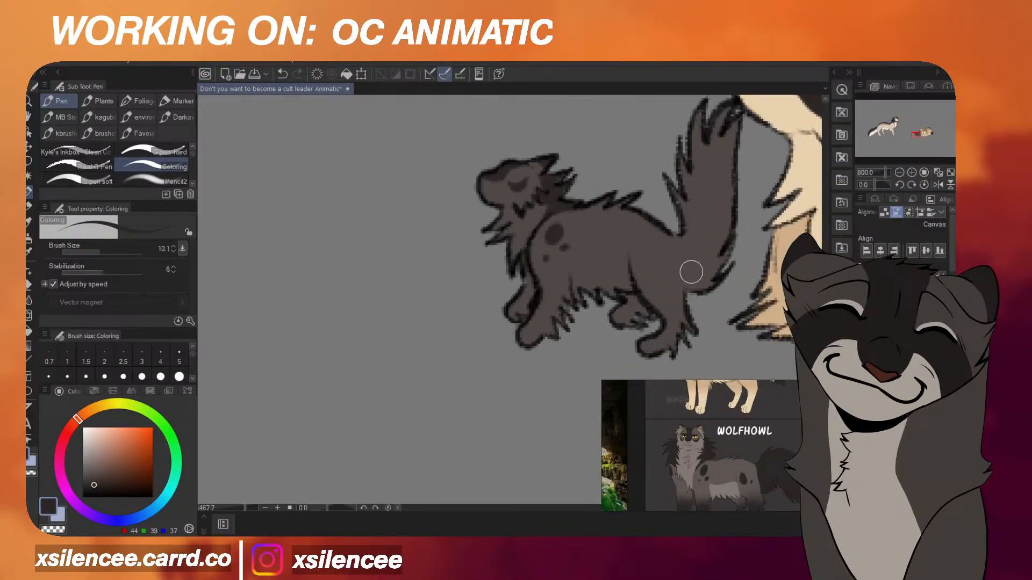
pyautogui.click(649, 272)
pyautogui.scroll(-4, 677, 263)
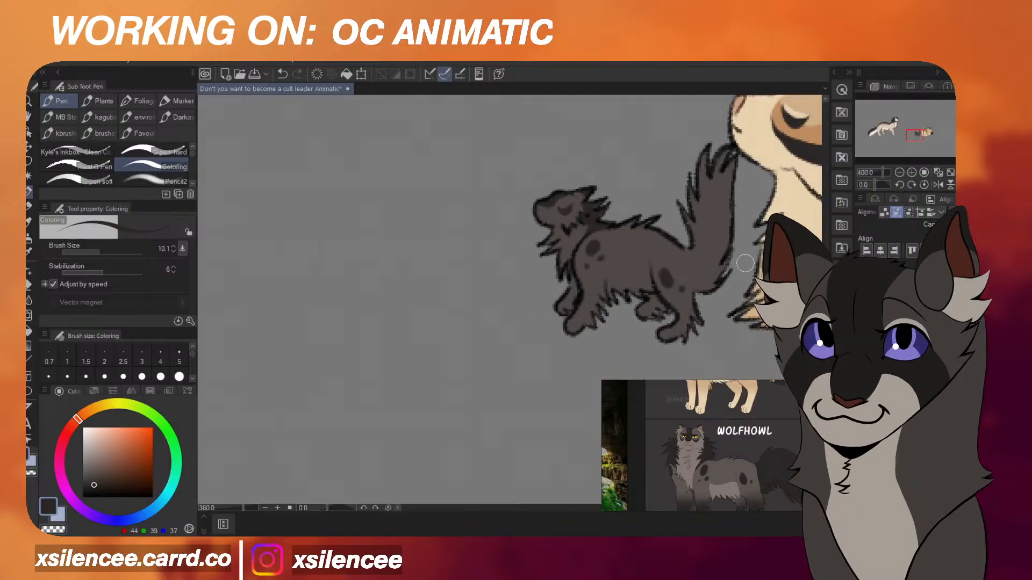
# Fill the kitten's whole tail with the dark brown marking colour, from its base up to the tips.
pyautogui.scroll(2, 686, 250)
pyautogui.moveTo(691, 246); pyautogui.dragTo(703, 308)
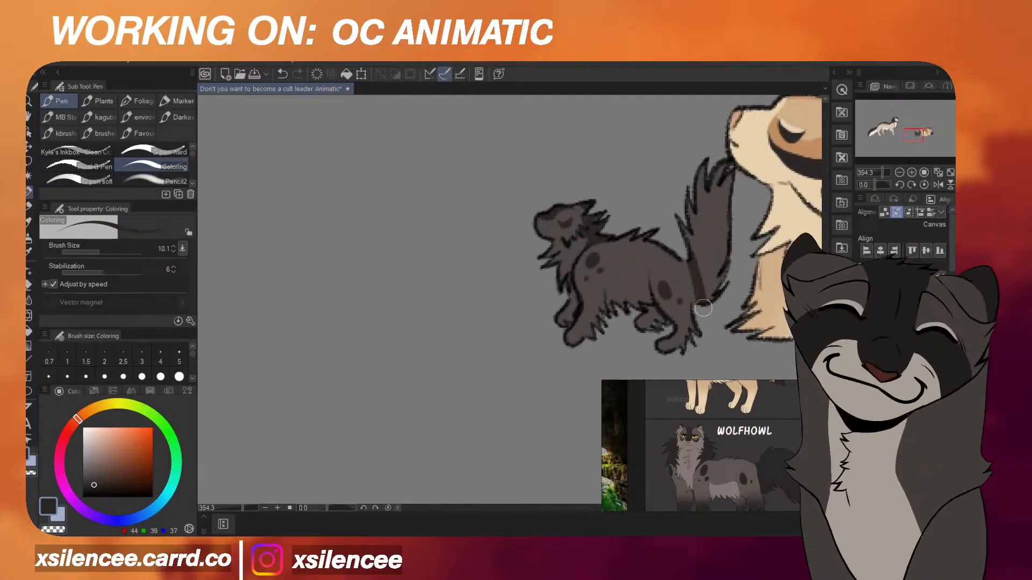
pyautogui.moveTo(718, 272)
pyautogui.mouseDown()
pyautogui.moveTo(704, 207)
pyautogui.moveTo(722, 162)
pyautogui.mouseUp()
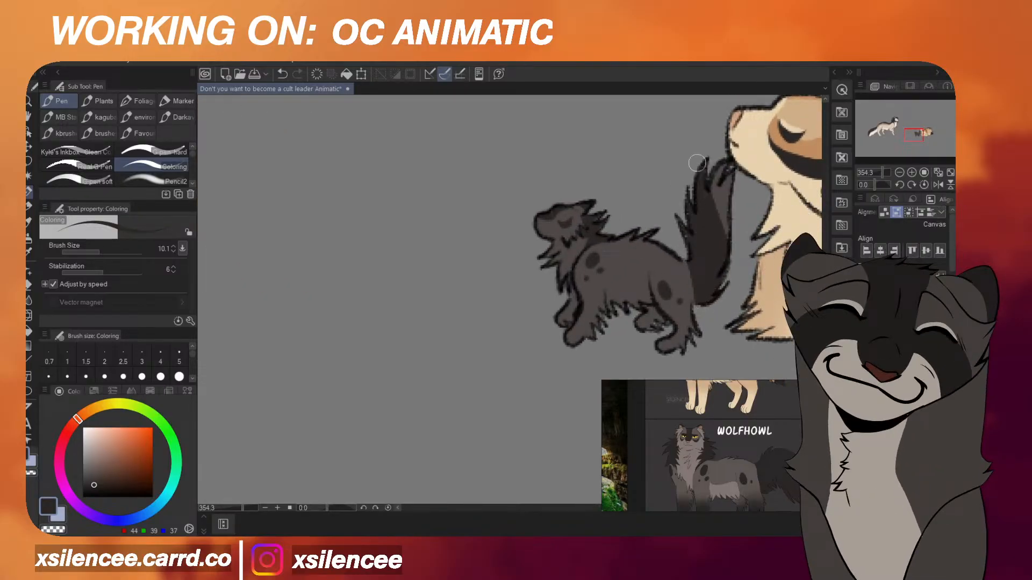
pyautogui.scroll(-2, 722, 162)
pyautogui.scroll(-1, 753, 464)
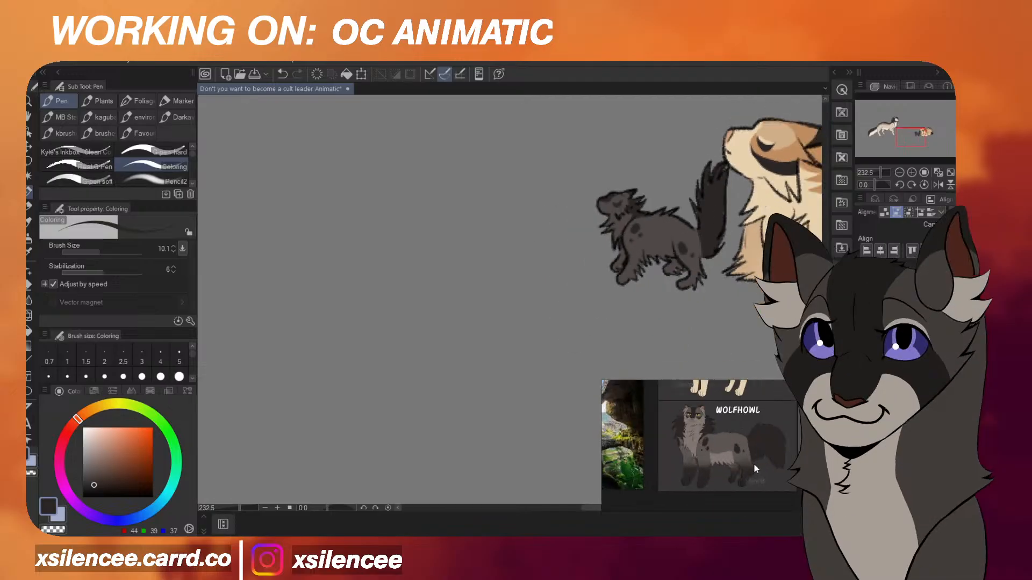
# Shade the kitten's legs and paws with a dark brown gradient using the Soft airbrush at size 43.5, then return to the Coloring pen.
pyautogui.click(29, 238)
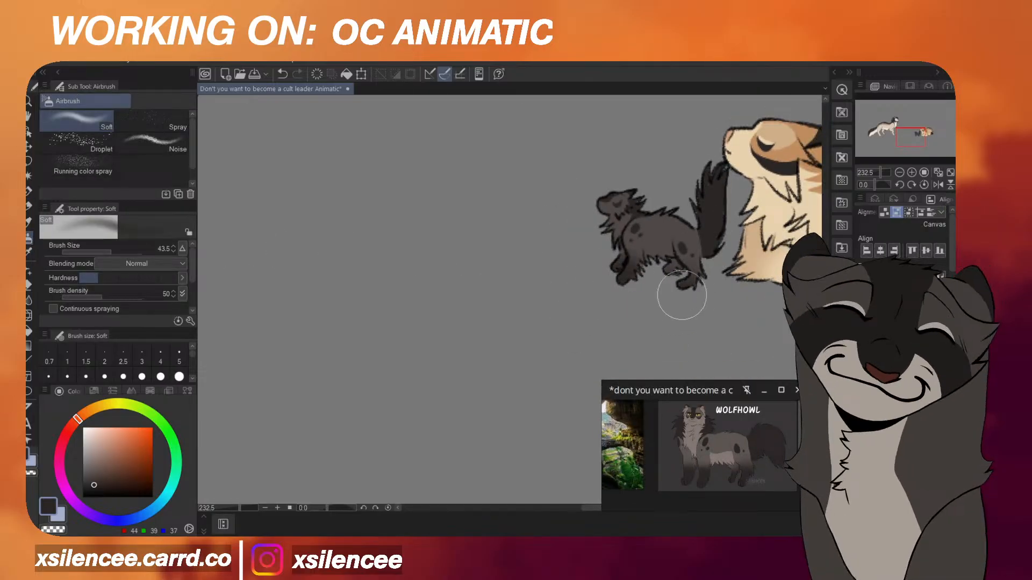
pyautogui.scroll(2, 674, 280)
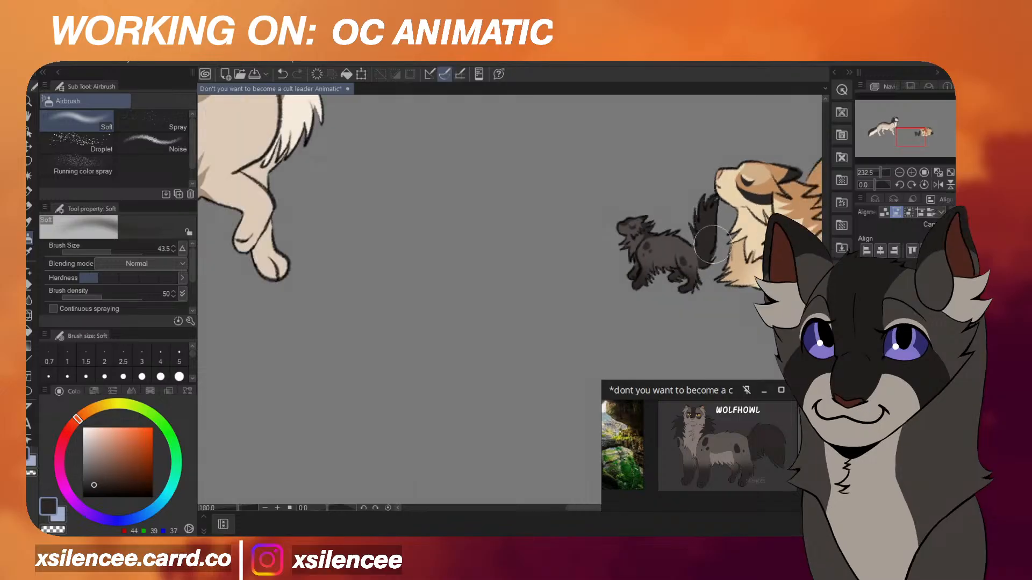
pyautogui.press('p')
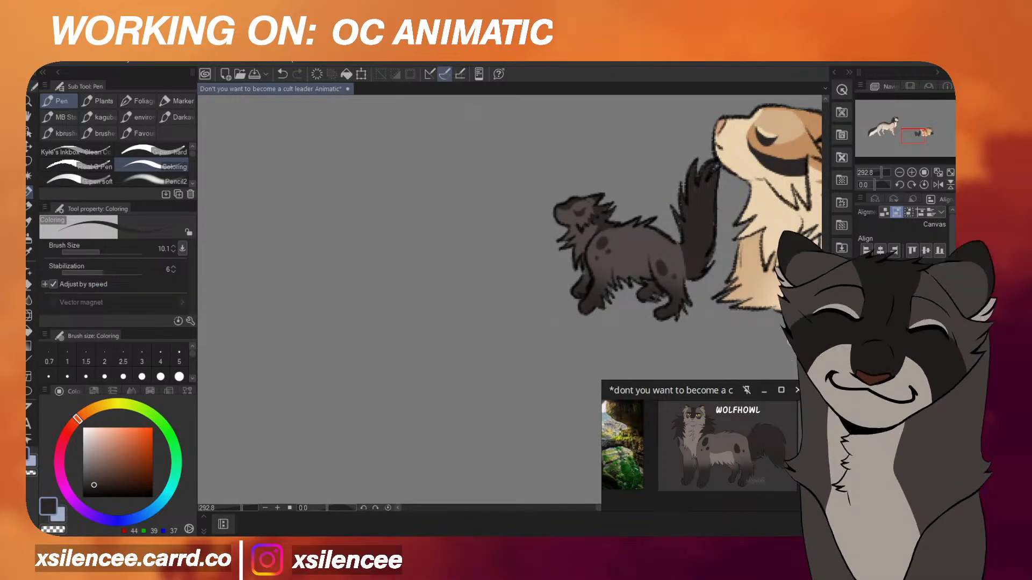
# Sample the light grey-brown marking colour (RGB 130, 119, 115) from the full-size Wolfhowl reference sheet.
pyautogui.click(902, 387)
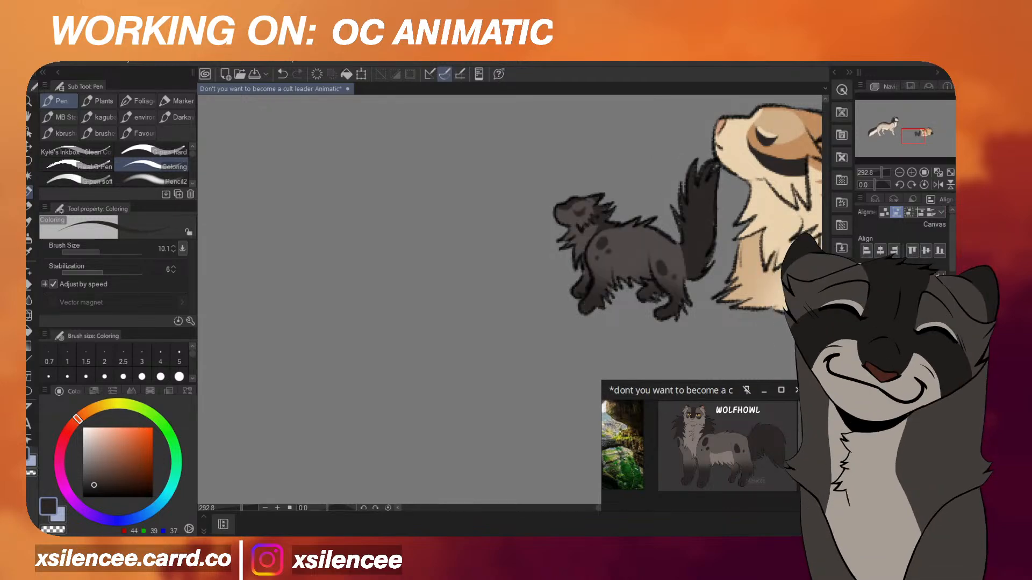
pyautogui.click(862, 387)
pyautogui.click(862, 387)
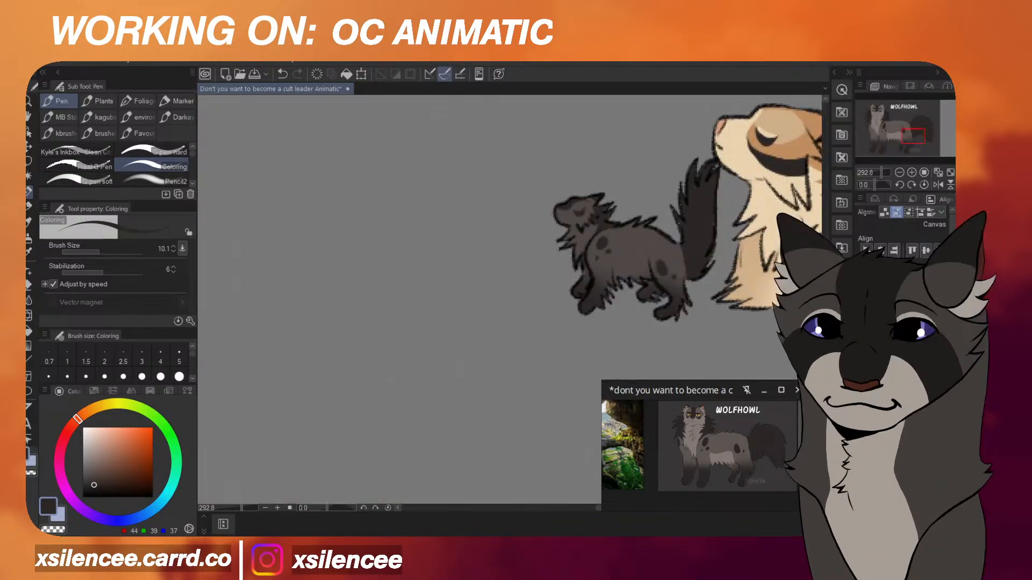
pyautogui.click(862, 398)
pyautogui.scroll(-7, 538, 304)
pyautogui.keyDown('alt'); pyautogui.click(448, 286); pyautogui.keyUp('alt')
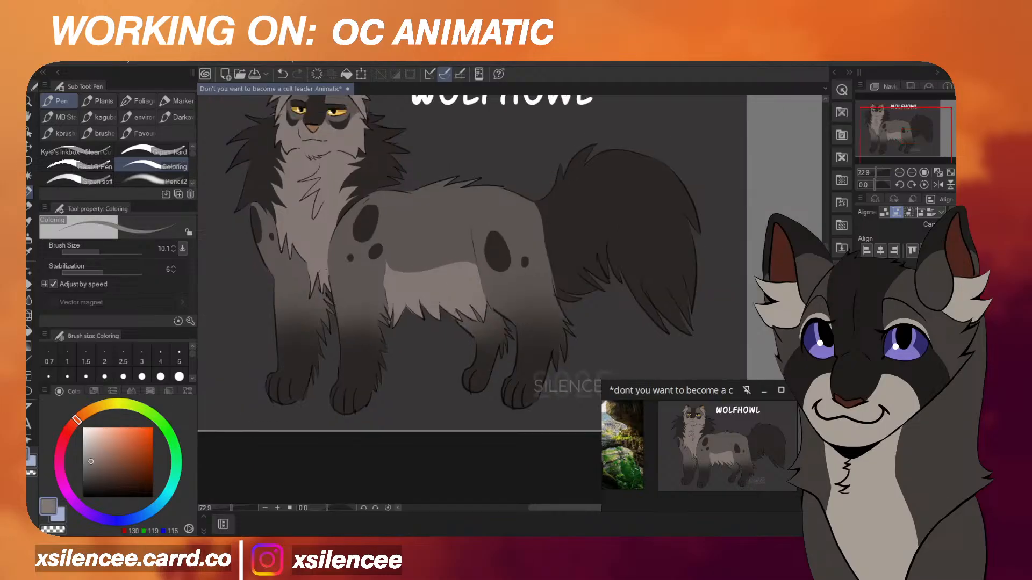
# Paint the kitten's muzzle, cheek and chest fur in the light grey-brown with the Coloring pen at size 10.1.
pyautogui.click(862, 397)
pyautogui.scroll(8, 566, 269)
pyautogui.scroll(2, 701, 428)
pyautogui.moveTo(704, 412); pyautogui.dragTo(707, 420)
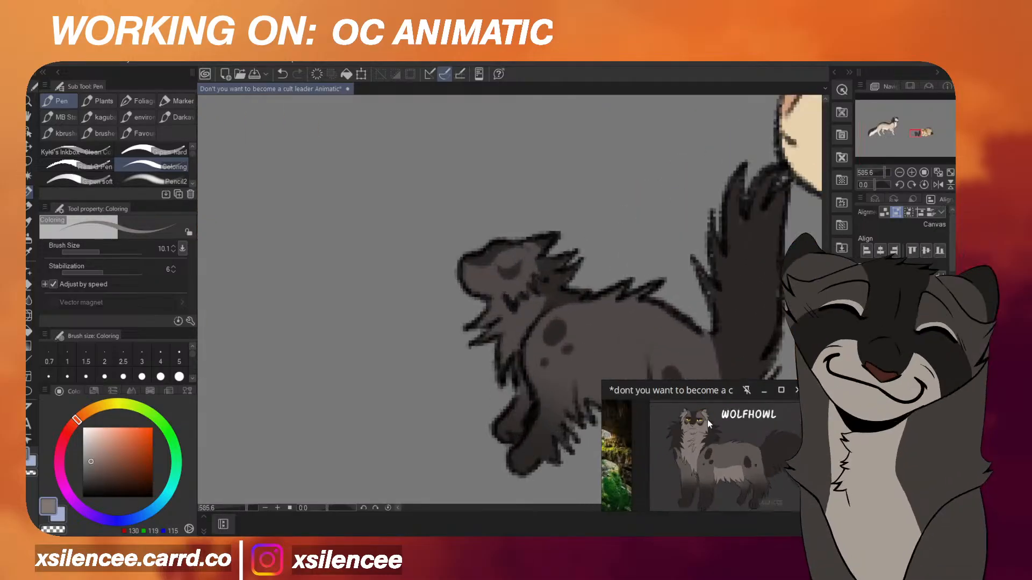
pyautogui.scroll(2, 708, 420)
pyautogui.scroll(3, 559, 276)
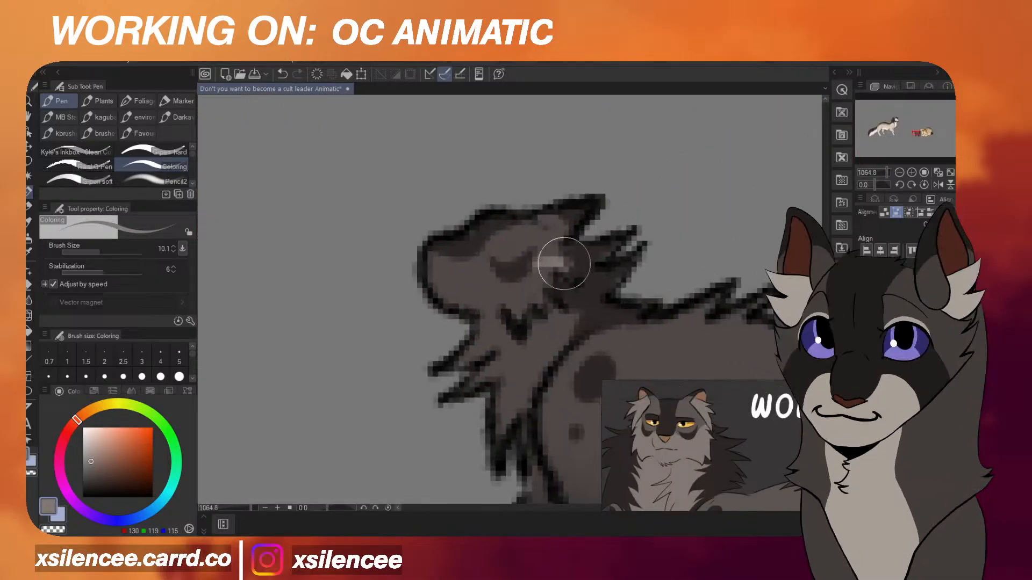
pyautogui.moveTo(563, 264)
pyautogui.mouseDown()
pyautogui.moveTo(494, 284)
pyautogui.moveTo(433, 248)
pyautogui.moveTo(427, 259)
pyautogui.moveTo(455, 291)
pyautogui.moveTo(519, 308)
pyautogui.moveTo(559, 277)
pyautogui.moveTo(538, 317)
pyautogui.moveTo(567, 319)
pyautogui.moveTo(524, 375)
pyautogui.moveTo(503, 345)
pyautogui.moveTo(467, 334)
pyautogui.mouseUp()
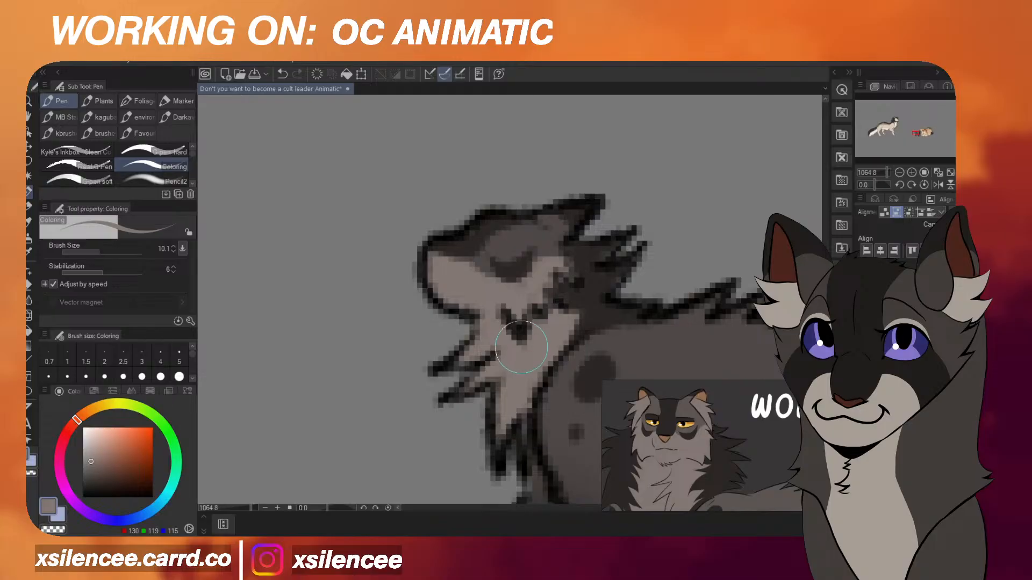
pyautogui.scroll(-1, 520, 347)
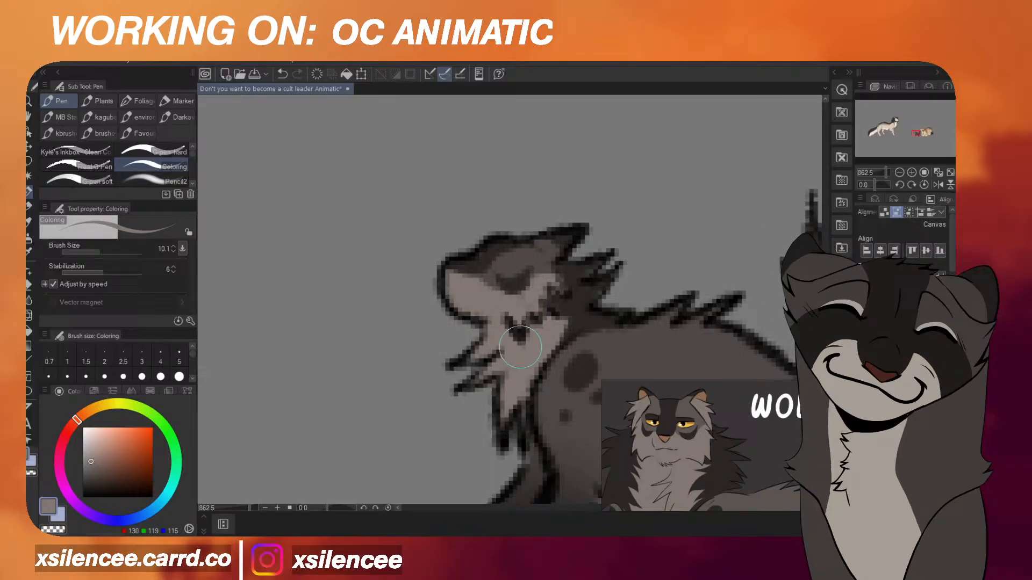
pyautogui.scroll(-5, 524, 301)
pyautogui.scroll(4, 530, 254)
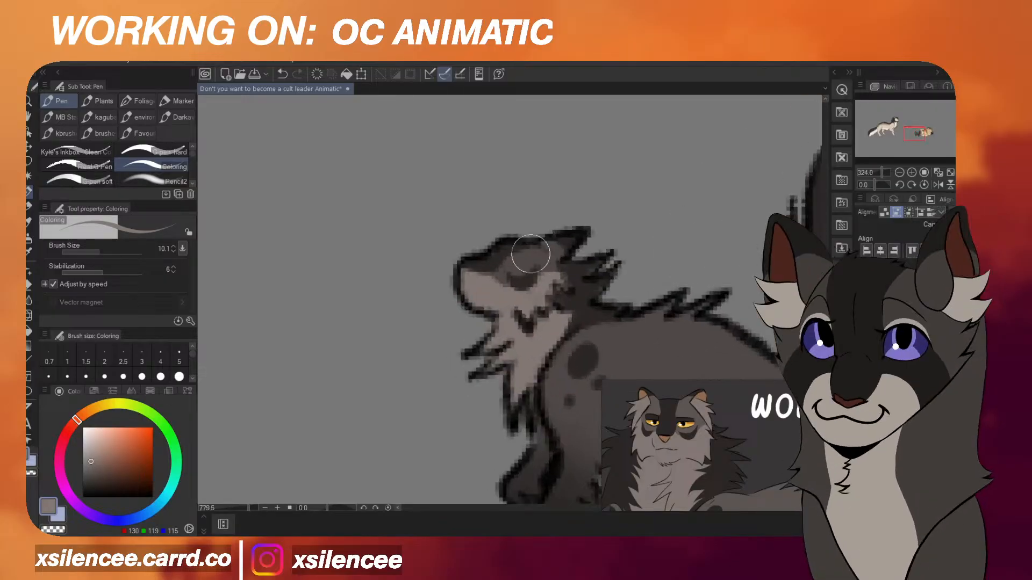
pyautogui.scroll(-4, 514, 226)
pyautogui.scroll(3, 569, 257)
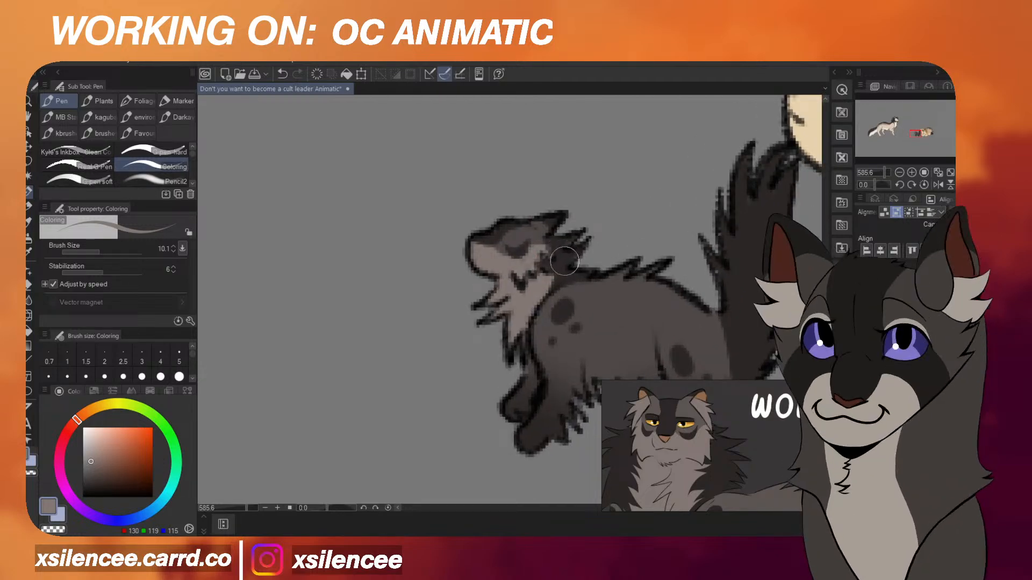
pyautogui.scroll(-3, 562, 262)
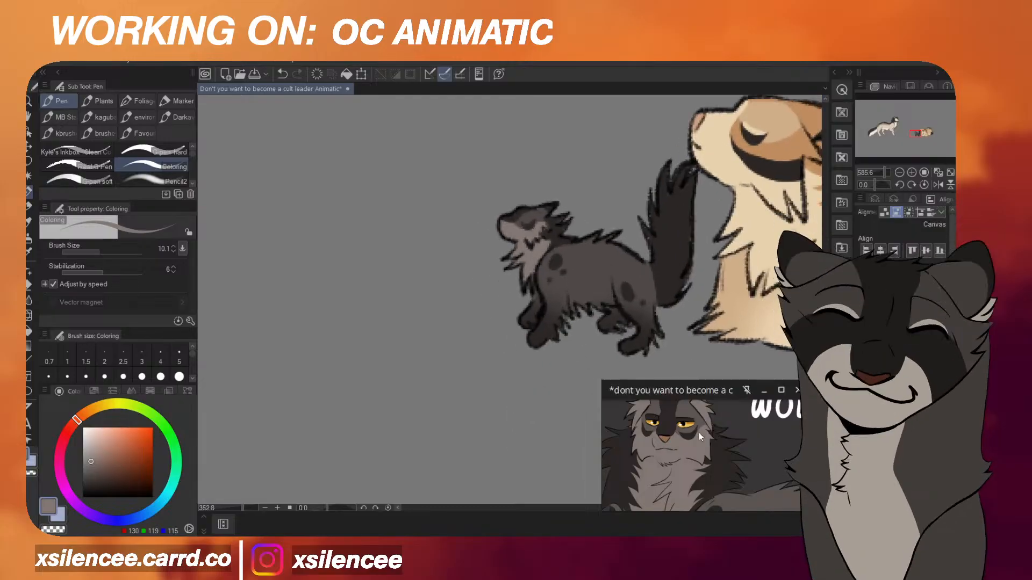
# Paint a light grey-brown patch along the kitten's belly and check it in the mirrored and normal canvas views.
pyautogui.scroll(1, 558, 290)
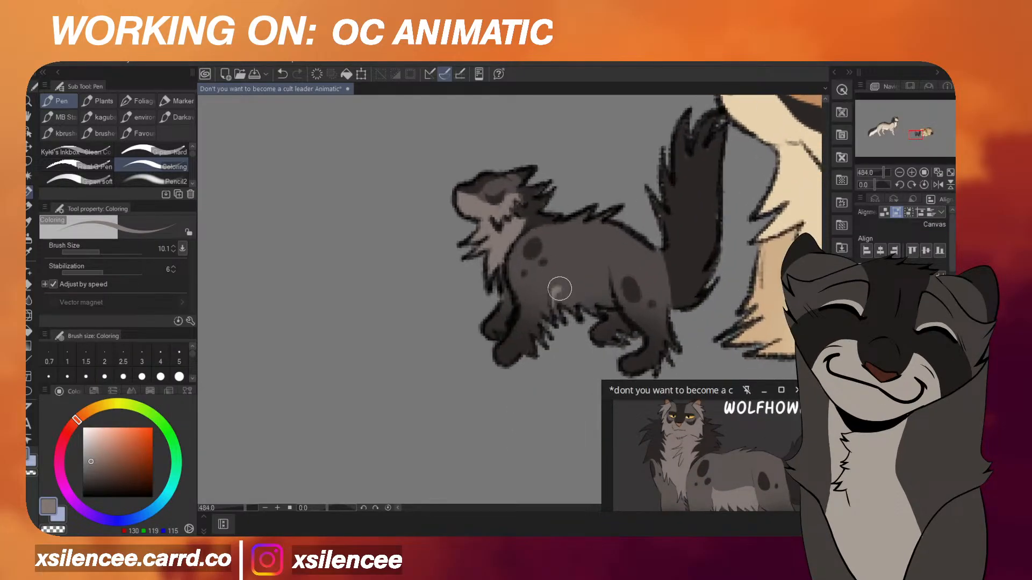
pyautogui.moveTo(553, 294)
pyautogui.mouseDown()
pyautogui.moveTo(604, 282)
pyautogui.moveTo(612, 304)
pyautogui.moveTo(600, 295)
pyautogui.moveTo(568, 318)
pyautogui.moveTo(560, 300)
pyautogui.moveTo(575, 329)
pyautogui.moveTo(601, 283)
pyautogui.moveTo(650, 278)
pyautogui.moveTo(585, 283)
pyautogui.moveTo(618, 268)
pyautogui.mouseUp()
pyautogui.scroll(-5, 618, 261)
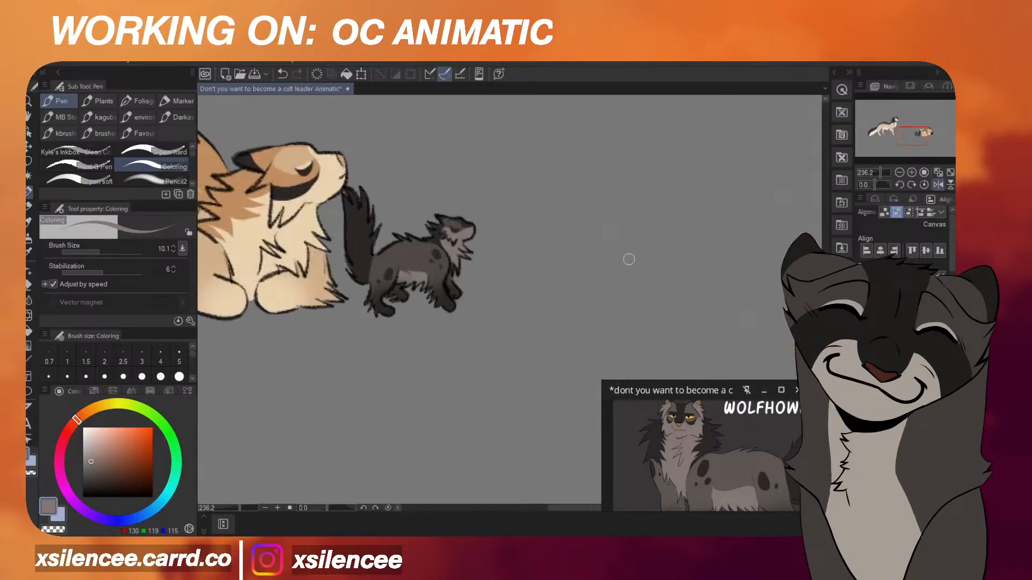
pyautogui.scroll(-2, 723, 457)
pyautogui.scroll(-1, 618, 260)
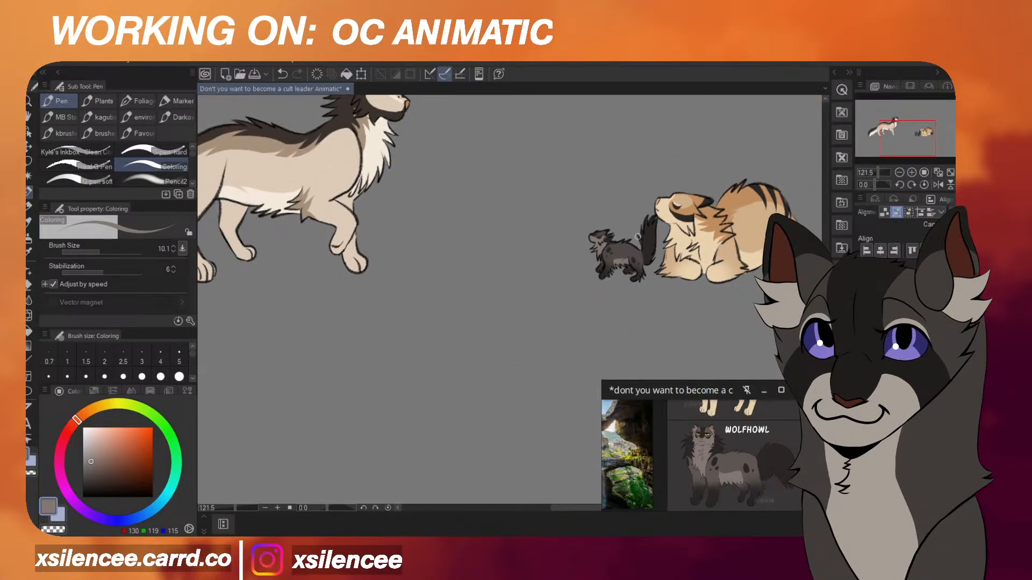
# Sample the grey-brown body colour (RGB 92, 85, 82) from the back of the Wolfhowl reference.
pyautogui.scroll(4, 613, 258)
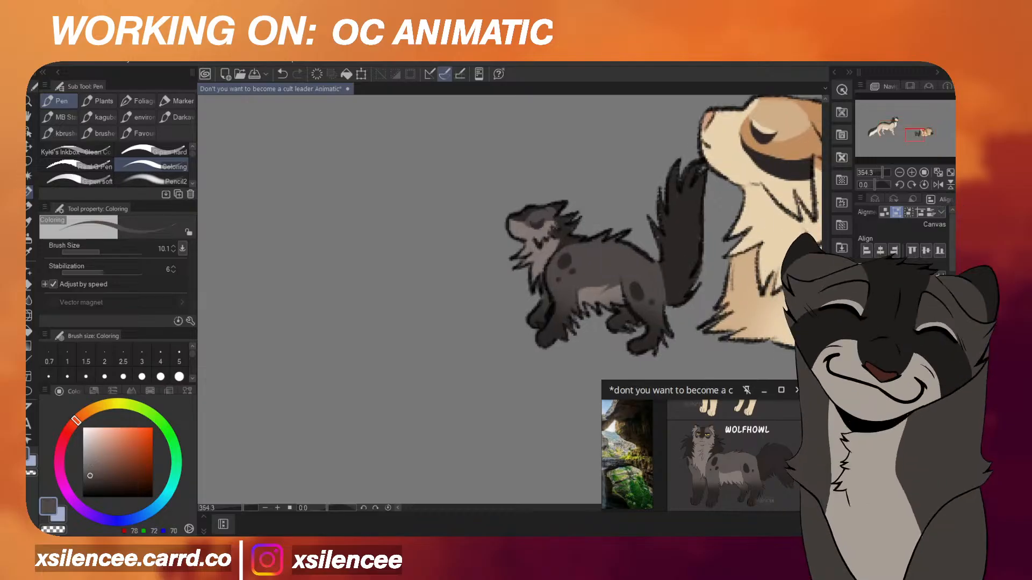
pyautogui.press('Left')
pyautogui.scroll(-5, 634, 268)
pyautogui.keyDown('alt'); pyautogui.click(437, 187); pyautogui.keyUp('alt')
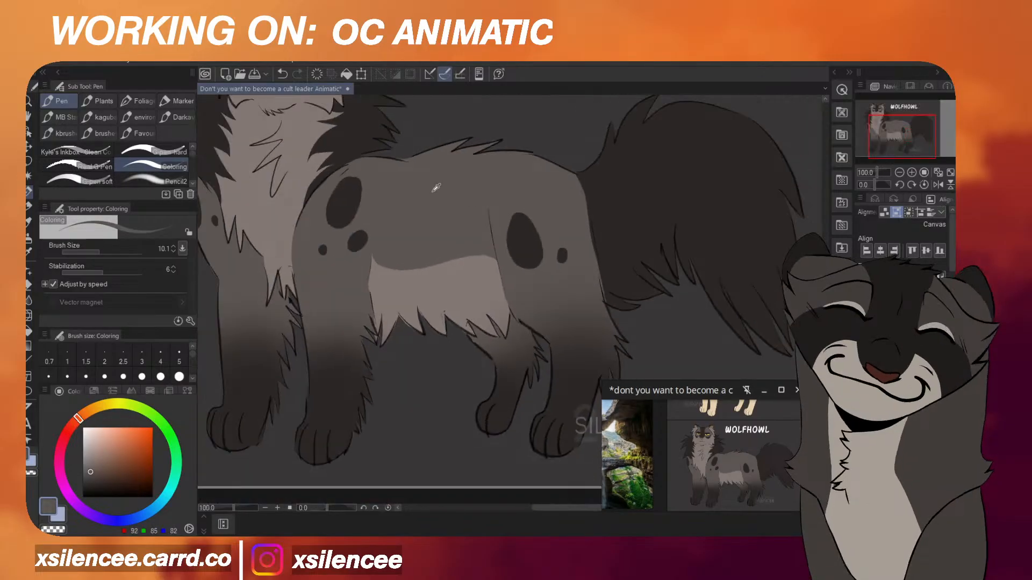
pyautogui.press('Right')
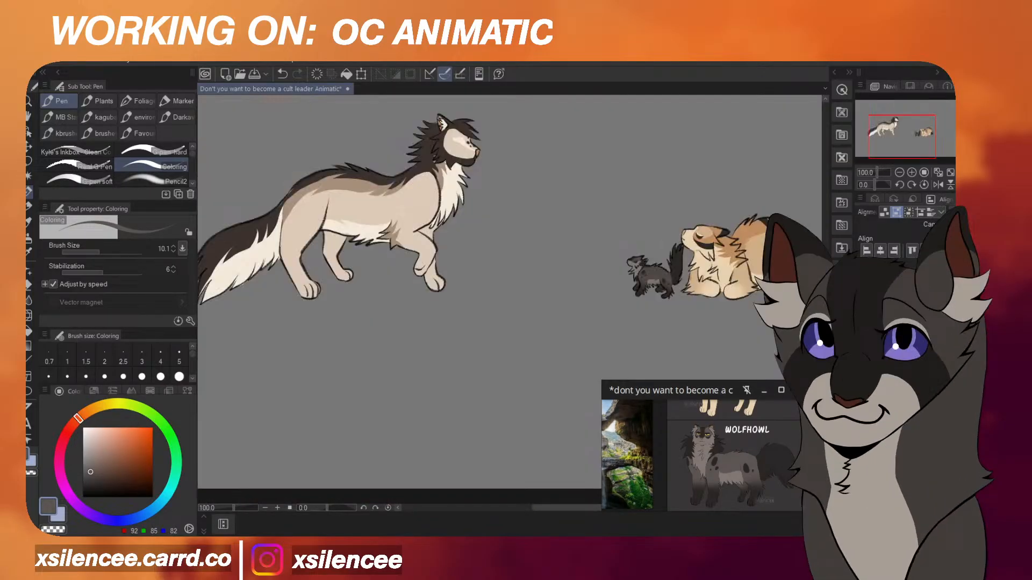
# Recolour the kitten's base coat in the sampled grey-brown with G-pen hard at size 494.5, and check it in the mirrored canvas view.
pyautogui.click(153, 151)
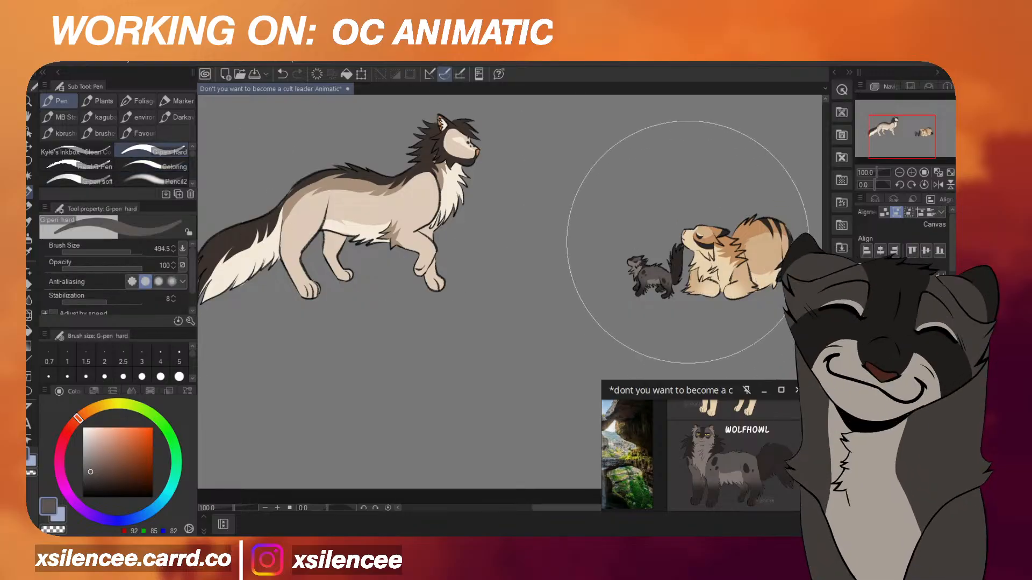
pyautogui.scroll(2, 656, 263)
pyautogui.scroll(5, 680, 263)
pyautogui.press('h')
pyautogui.scroll(-5, 679, 260)
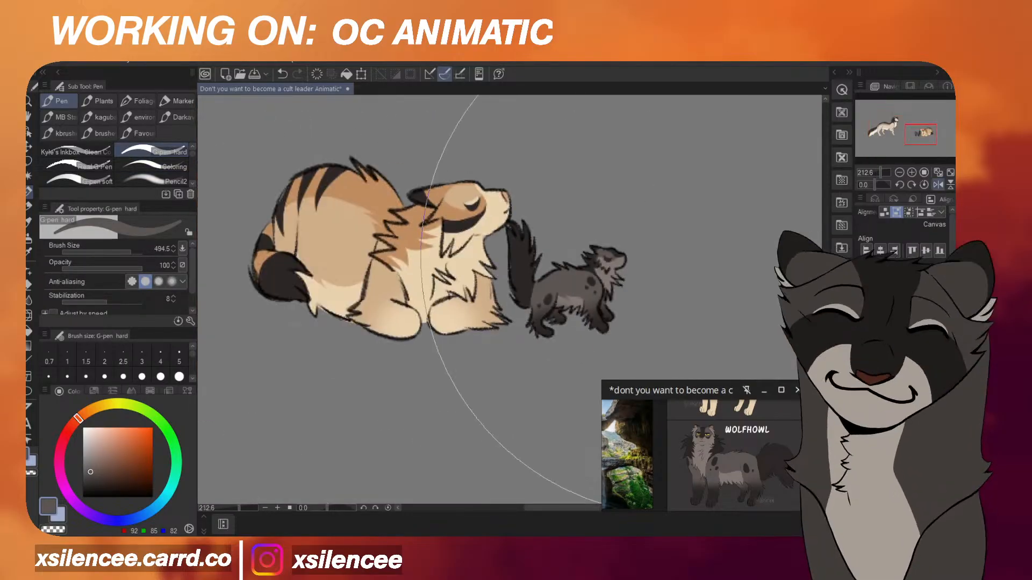
pyautogui.press('h')
pyautogui.click(153, 166)
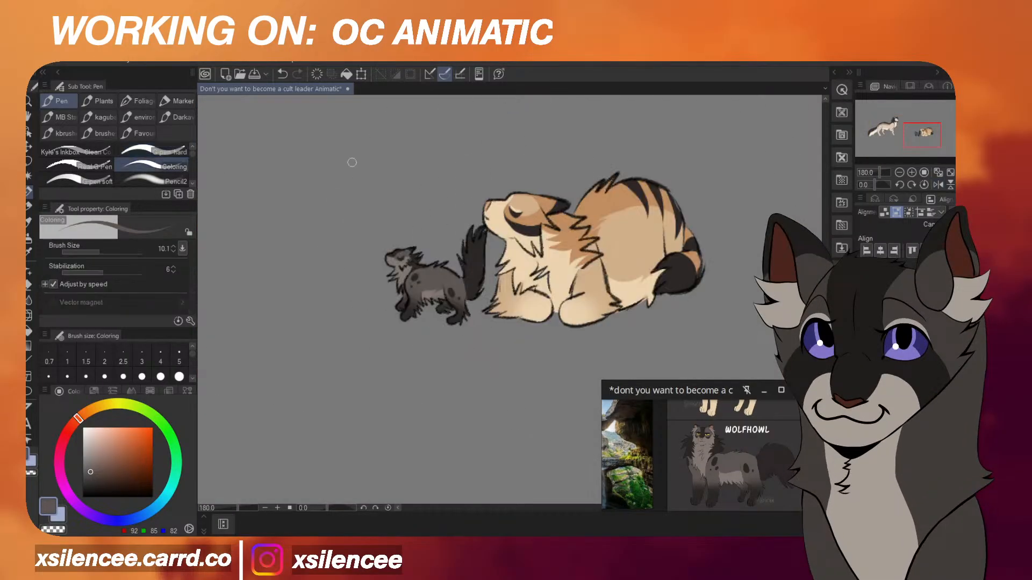
# Sample the orange-brown face marking colour (RGB 188, 130, 86) from the Slenderflake reference sheet.
pyautogui.scroll(-5, 694, 325)
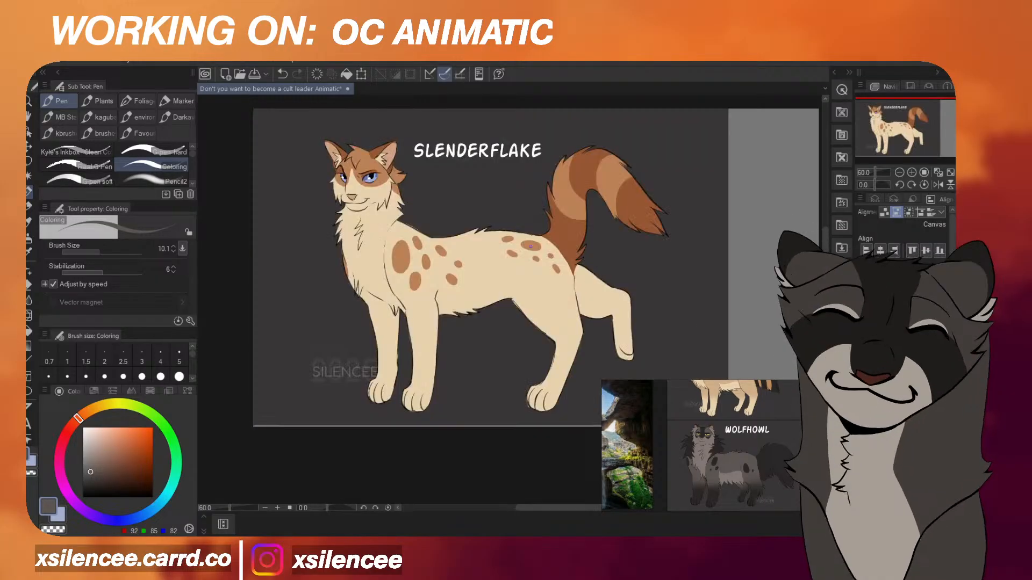
pyautogui.scroll(3, 303, 127)
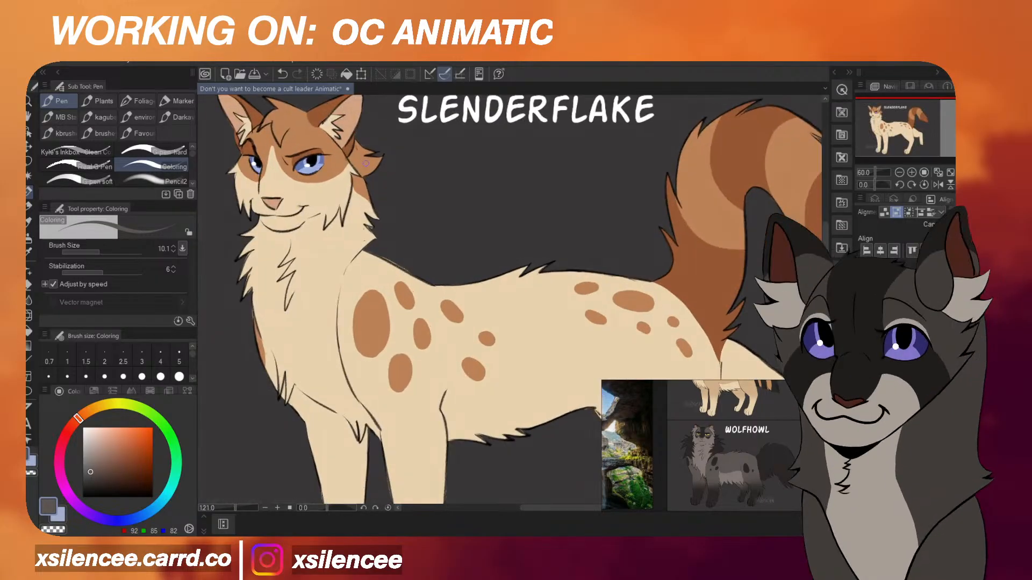
pyautogui.keyDown('alt'); pyautogui.click(304, 127); pyautogui.keyUp('alt')
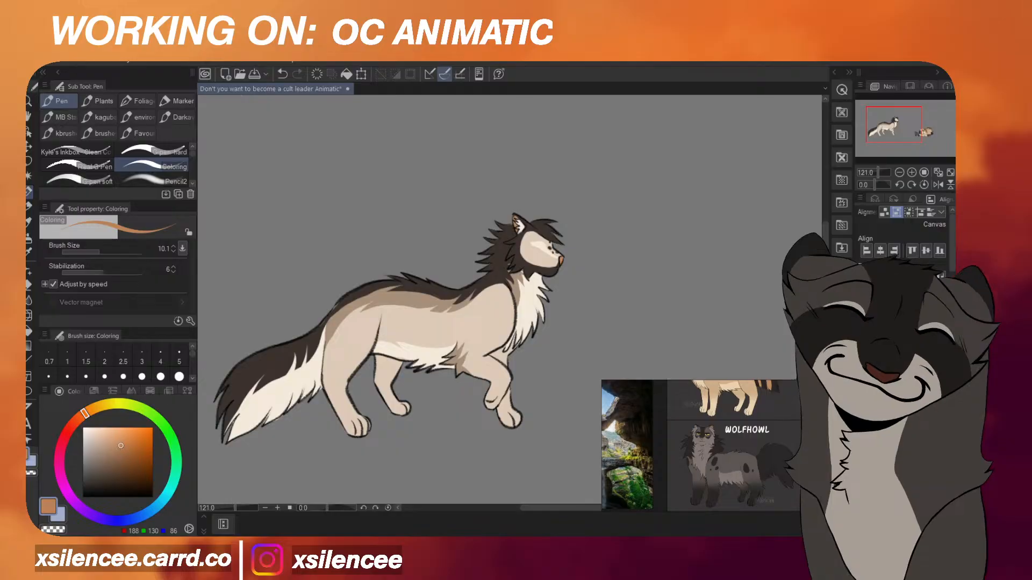
# Paint an orange-brown marking over the Slenderflake kitten's eye, forehead and ears.
pyautogui.moveTo(826, 236); pyautogui.dragTo(825, 237)
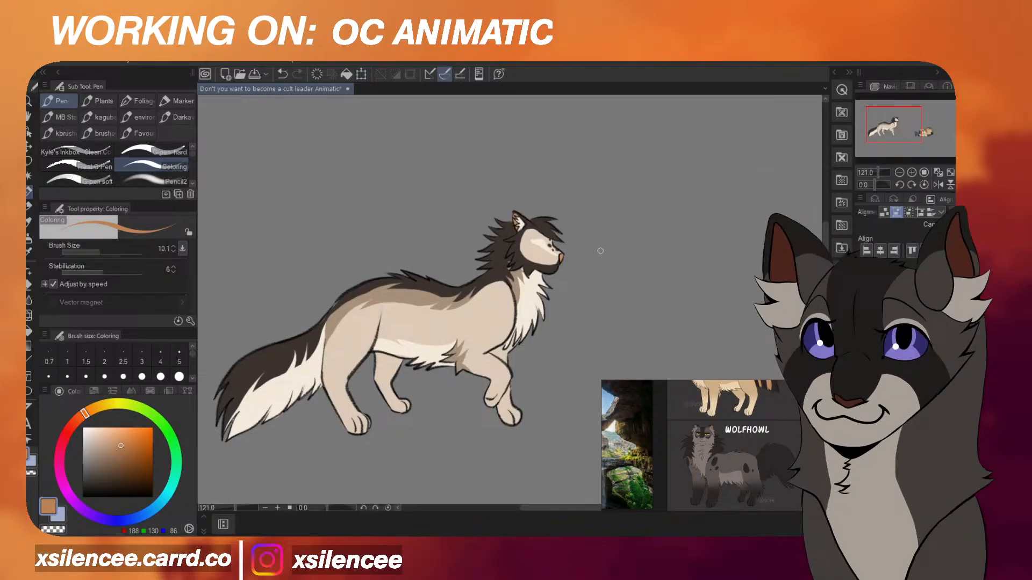
pyautogui.scroll(-5, 651, 228)
pyautogui.scroll(7, 714, 264)
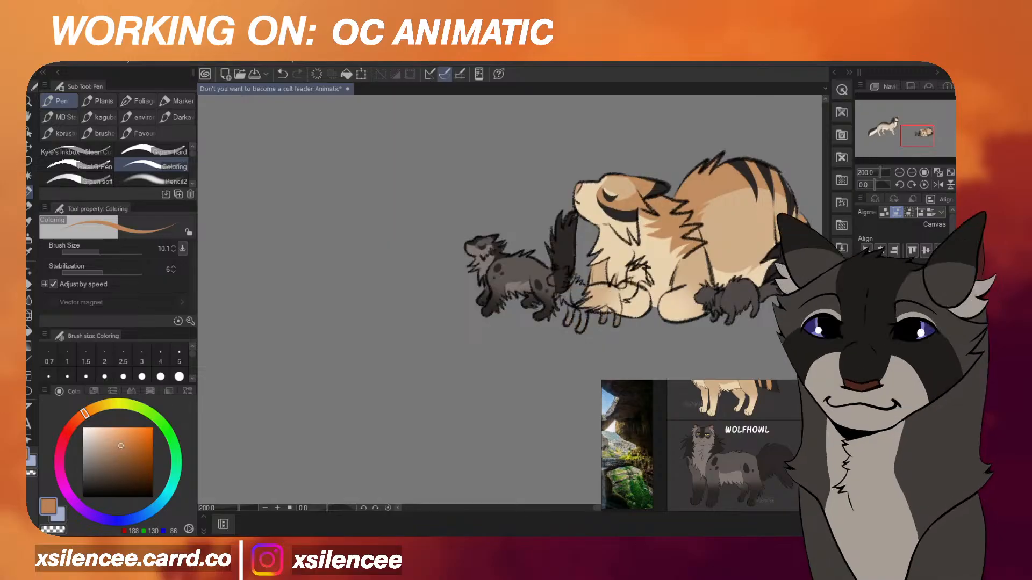
pyautogui.scroll(-10, 750, 444)
pyautogui.scroll(10, 753, 431)
pyautogui.scroll(2, 719, 463)
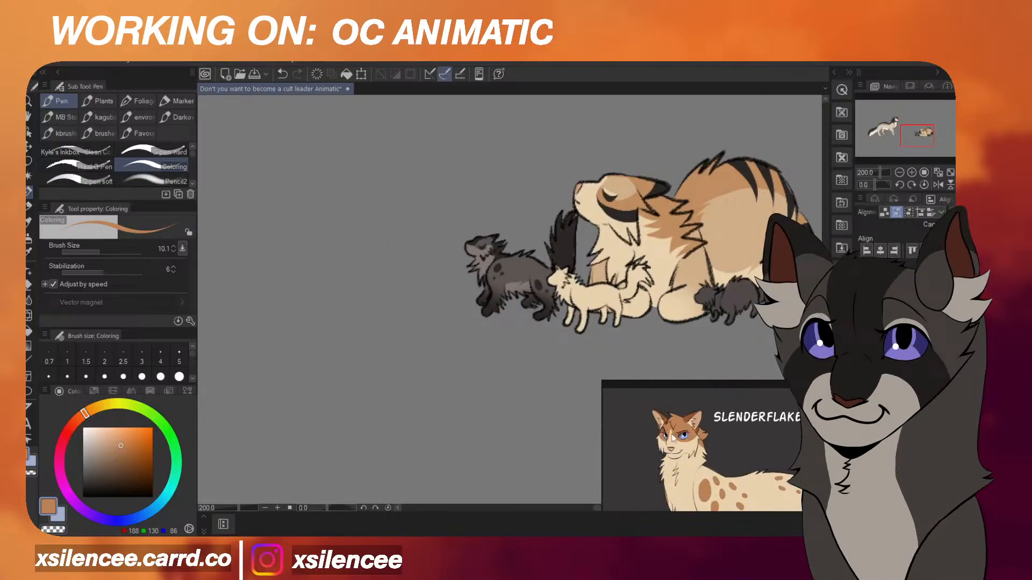
pyautogui.scroll(8, 564, 268)
pyautogui.hotkey('ctrl', 'z')
pyautogui.moveTo(502, 199)
pyautogui.mouseDown()
pyautogui.moveTo(498, 221)
pyautogui.moveTo(556, 221)
pyautogui.moveTo(519, 229)
pyautogui.moveTo(508, 198)
pyautogui.moveTo(519, 171)
pyautogui.moveTo(550, 169)
pyautogui.mouseUp()
pyautogui.hotkey('ctrl', 'z')
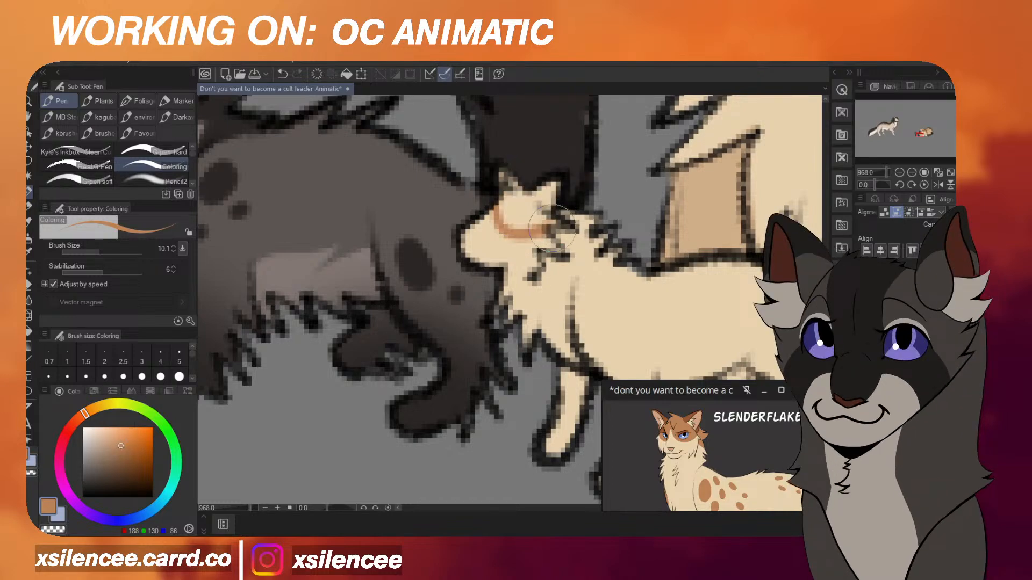
pyautogui.moveTo(552, 228)
pyautogui.mouseDown()
pyautogui.moveTo(503, 218)
pyautogui.moveTo(507, 209)
pyautogui.moveTo(544, 220)
pyautogui.moveTo(550, 182)
pyautogui.moveTo(519, 194)
pyautogui.moveTo(545, 183)
pyautogui.moveTo(558, 216)
pyautogui.moveTo(542, 207)
pyautogui.moveTo(570, 225)
pyautogui.moveTo(578, 219)
pyautogui.moveTo(579, 237)
pyautogui.moveTo(600, 231)
pyautogui.moveTo(606, 282)
pyautogui.mouseUp()
# Dot orange-brown spots on the Slenderflake kitten's shoulder and hindquarters, following the reference pattern.
pyautogui.scroll(-3, 546, 183)
pyautogui.scroll(3, 546, 188)
pyautogui.scroll(-3, 566, 192)
pyautogui.scroll(3, 595, 247)
pyautogui.scroll(2, 586, 240)
pyautogui.moveTo(611, 242); pyautogui.dragTo(615, 246)
pyautogui.moveTo(609, 203); pyautogui.dragTo(611, 210)
pyautogui.moveTo(637, 226); pyautogui.dragTo(654, 266)
pyautogui.scroll(-3, 652, 264)
pyautogui.scroll(2, 690, 238)
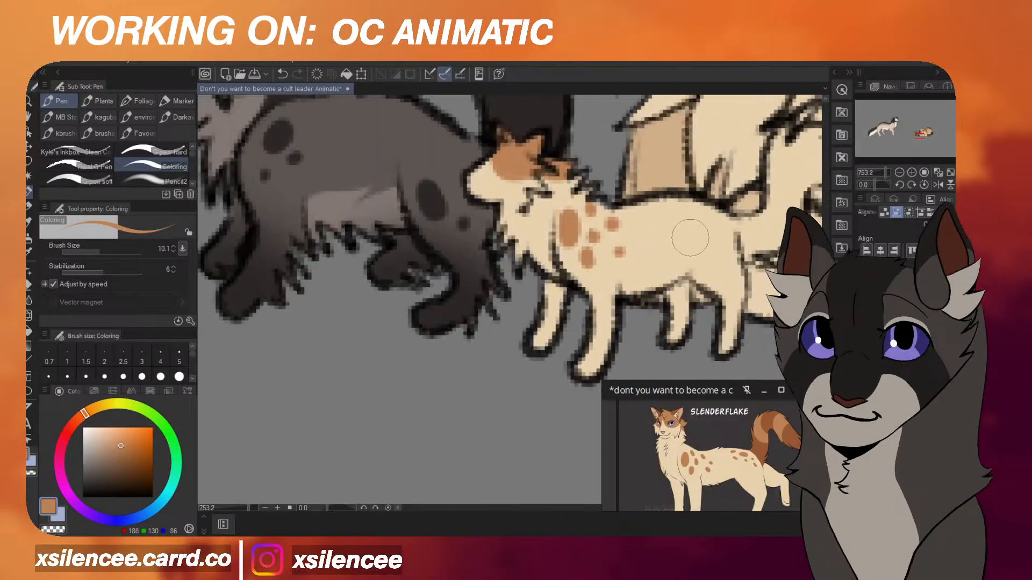
pyautogui.moveTo(686, 214); pyautogui.dragTo(689, 217)
pyautogui.moveTo(692, 240)
pyautogui.mouseDown()
pyautogui.moveTo(716, 226)
pyautogui.moveTo(723, 260)
pyautogui.mouseUp()
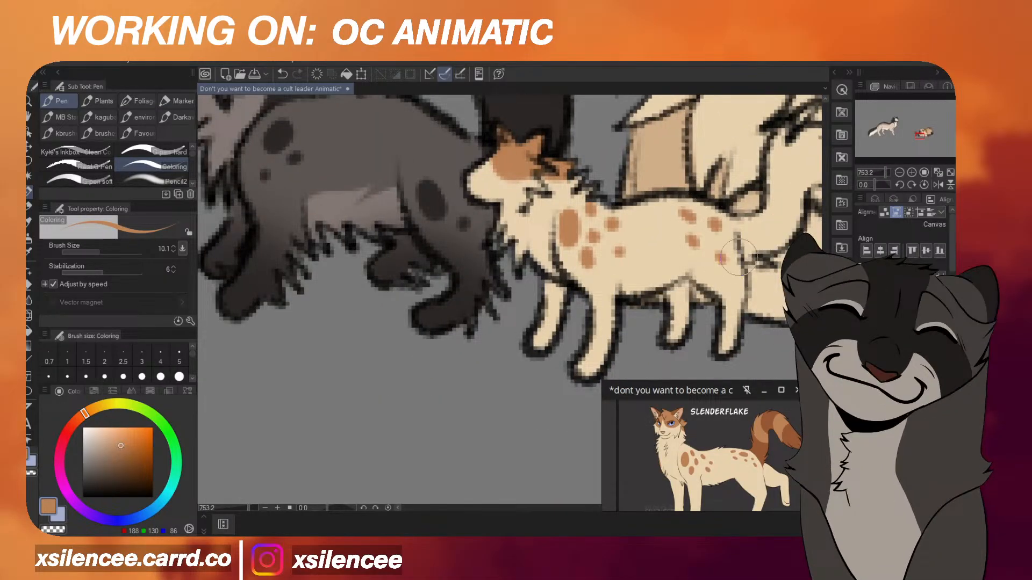
# Colour the Slenderflake kitten's whole tail orange-brown.
pyautogui.scroll(-2, 745, 218)
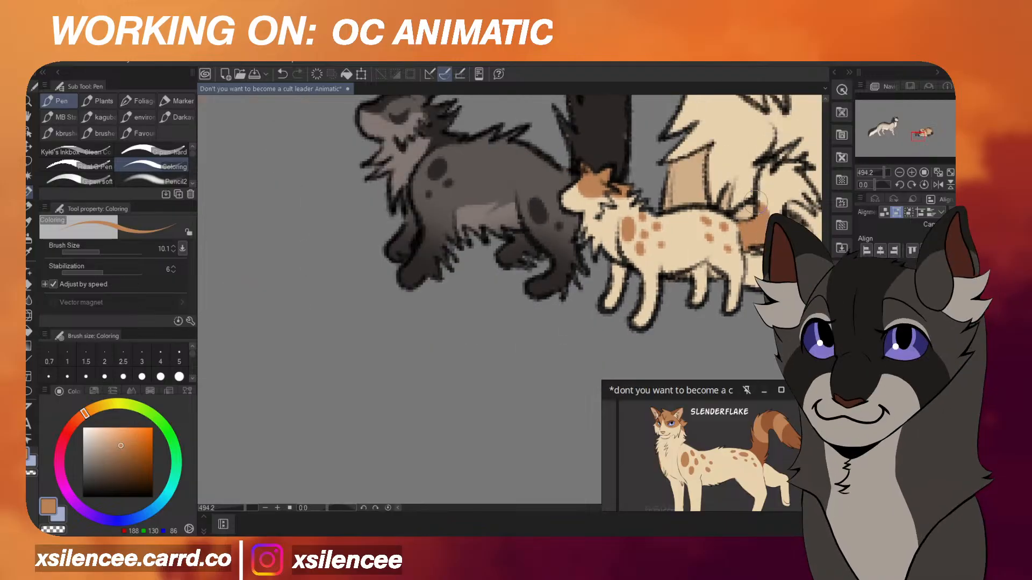
pyautogui.moveTo(788, 213); pyautogui.dragTo(795, 151)
pyautogui.scroll(-2, 698, 280)
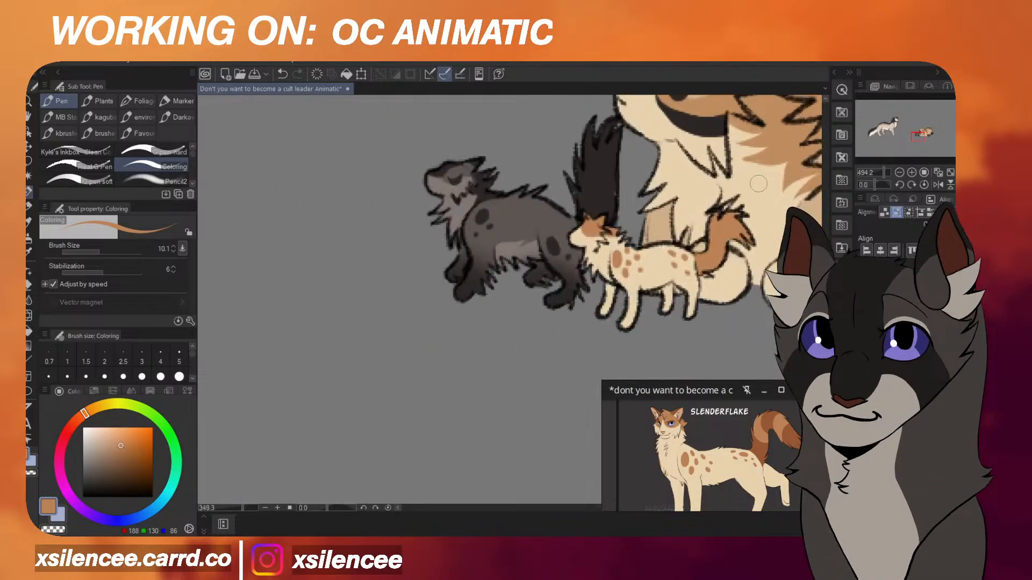
# Sample the dark brown (RGB 150, 87, 51) from the Slenderflake reference's tail and paint dark bands and a dark tip on the kitten's tail.
pyautogui.scroll(-3, 730, 430)
pyautogui.scroll(2, 726, 441)
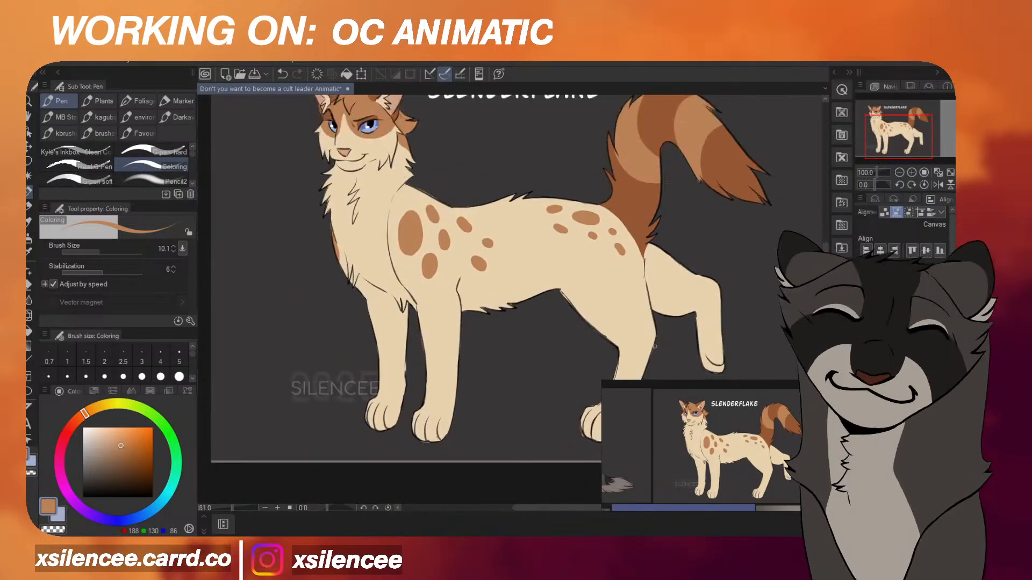
pyautogui.keyDown('alt'); pyautogui.click(683, 238); pyautogui.keyUp('alt')
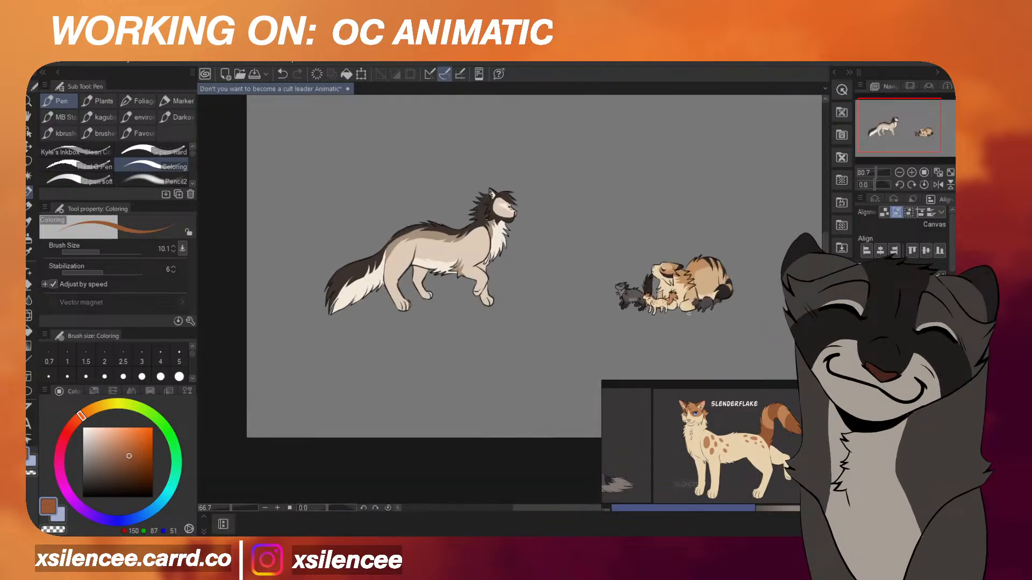
pyautogui.scroll(5, 645, 258)
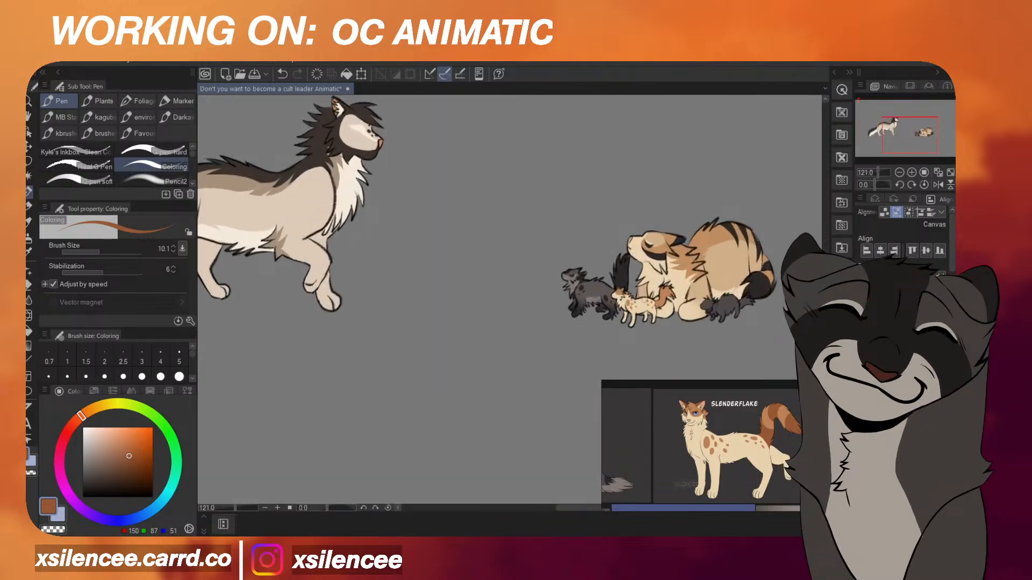
pyautogui.scroll(5, 662, 304)
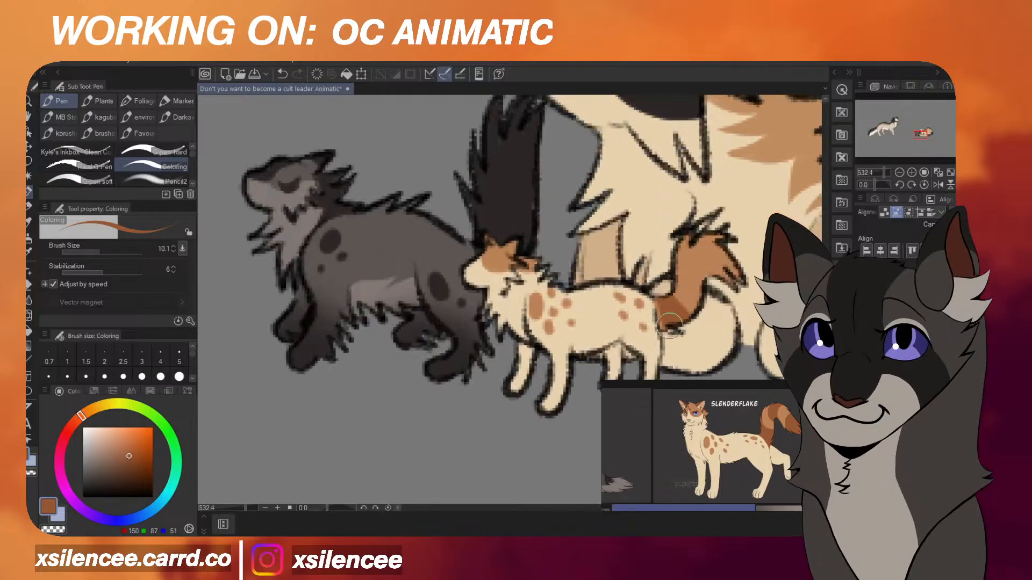
pyautogui.scroll(1, 672, 301)
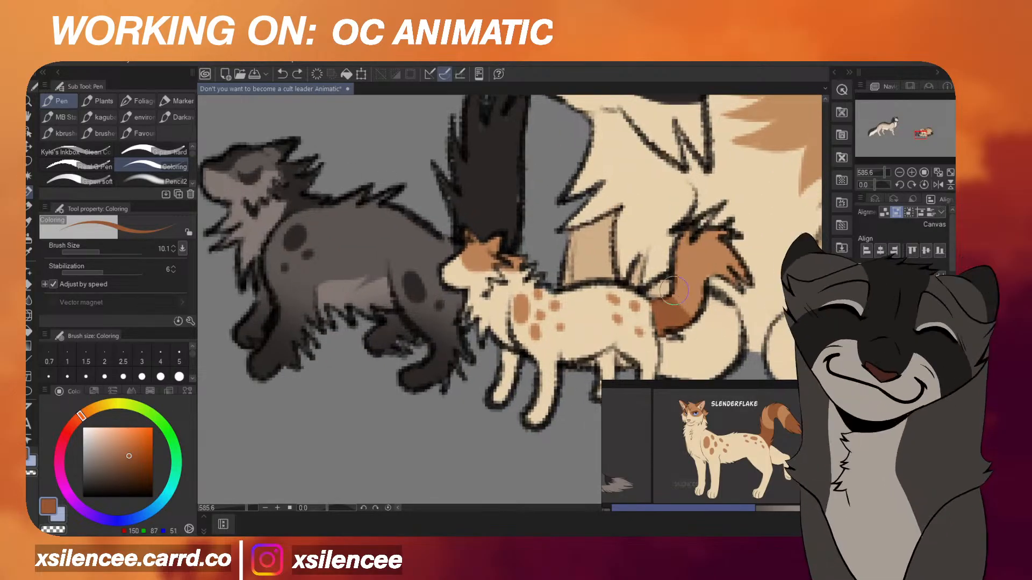
pyautogui.moveTo(671, 283)
pyautogui.mouseDown()
pyautogui.moveTo(698, 298)
pyautogui.moveTo(700, 286)
pyautogui.mouseUp()
pyautogui.moveTo(712, 233)
pyautogui.mouseDown()
pyautogui.moveTo(725, 264)
pyautogui.moveTo(746, 277)
pyautogui.mouseUp()
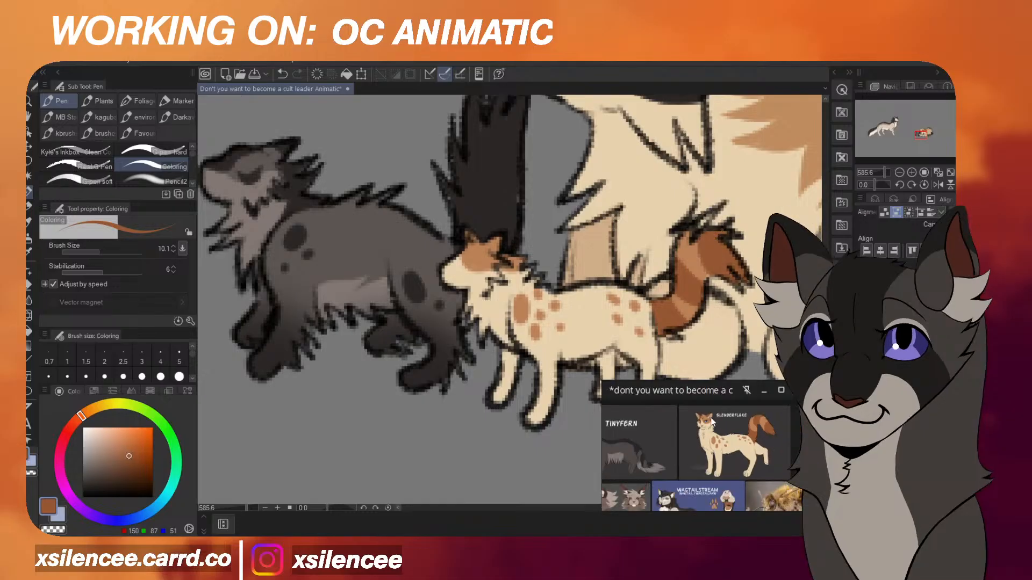
# Compare the Slenderflake kitten's markings with the reference and check them in the mirrored and normal canvas views.
pyautogui.scroll(2, 457, 232)
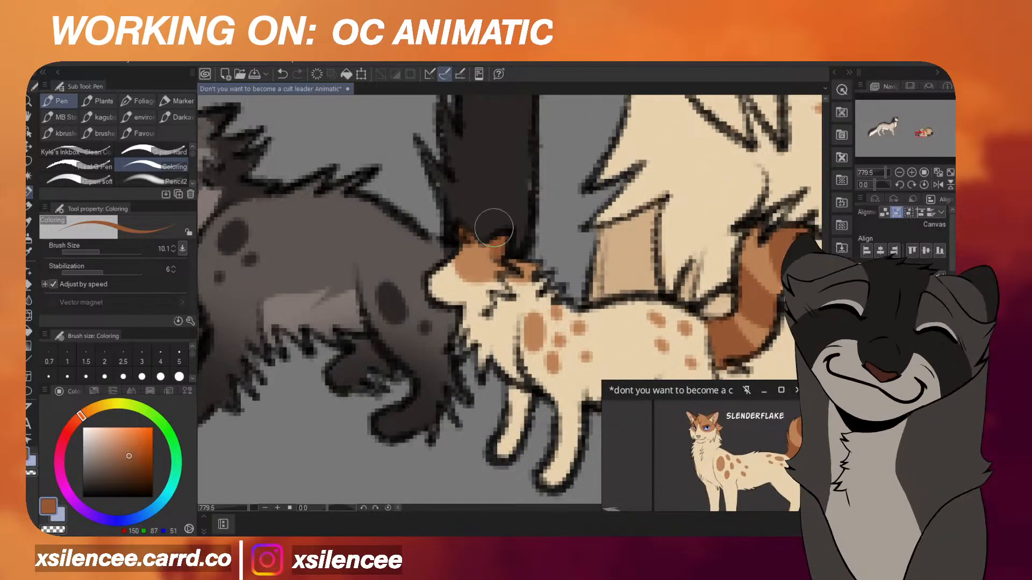
pyautogui.scroll(-10, 580, 279)
pyautogui.press('h')
pyautogui.press('h')
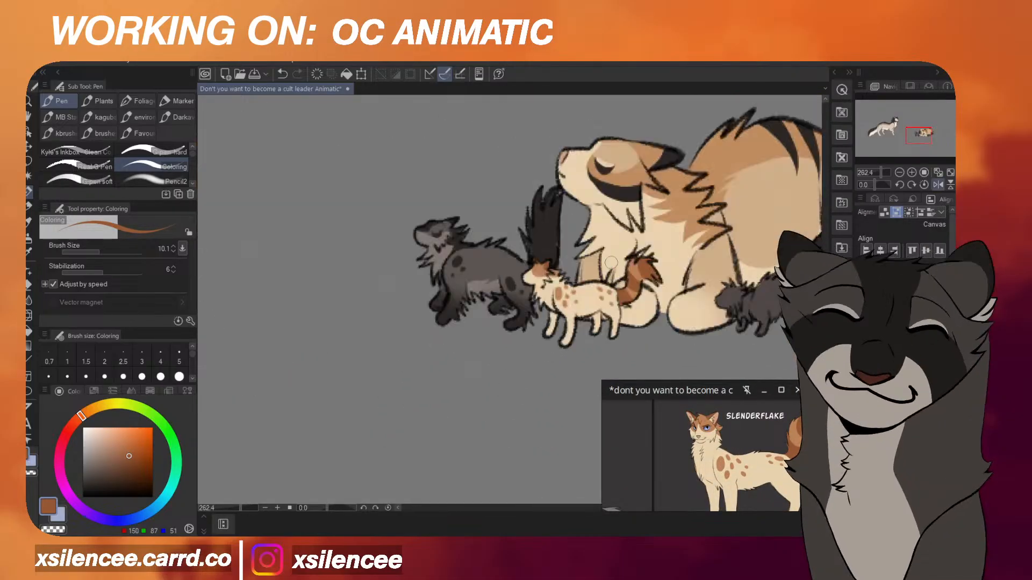
# Sample the dark marking colour (RGB 39, 38, 42) from the Tinyfern reference sheet.
pyautogui.scroll(-4, 611, 261)
pyautogui.moveTo(727, 466)
pyautogui.scroll(1, 737, 384)
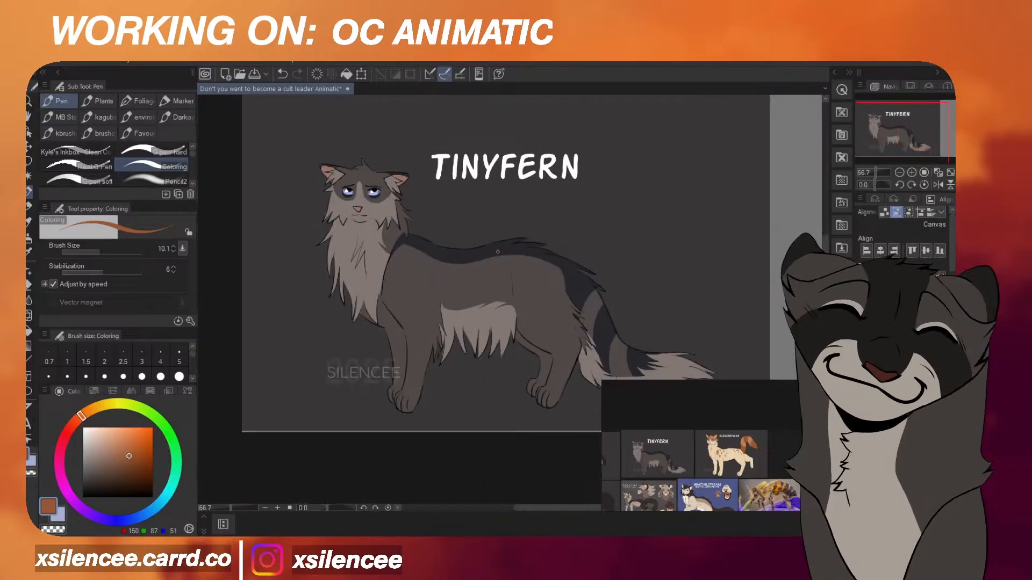
pyautogui.keyDown('alt'); pyautogui.click(587, 280); pyautogui.keyUp('alt')
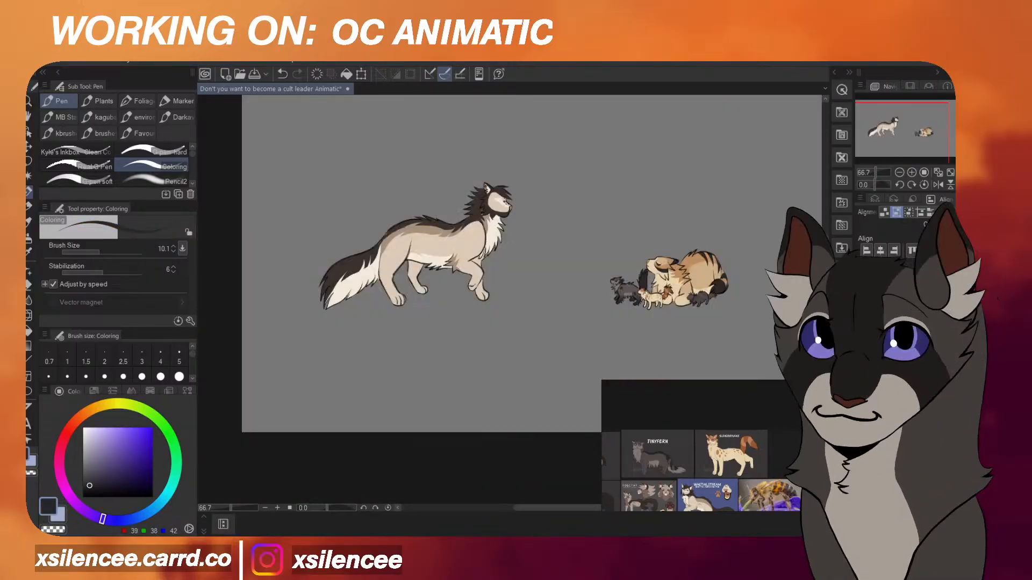
# Examine the small dark grey kitten beside the adult's paw and the face markings on the Tinyfern reference.
pyautogui.scroll(5, 671, 220)
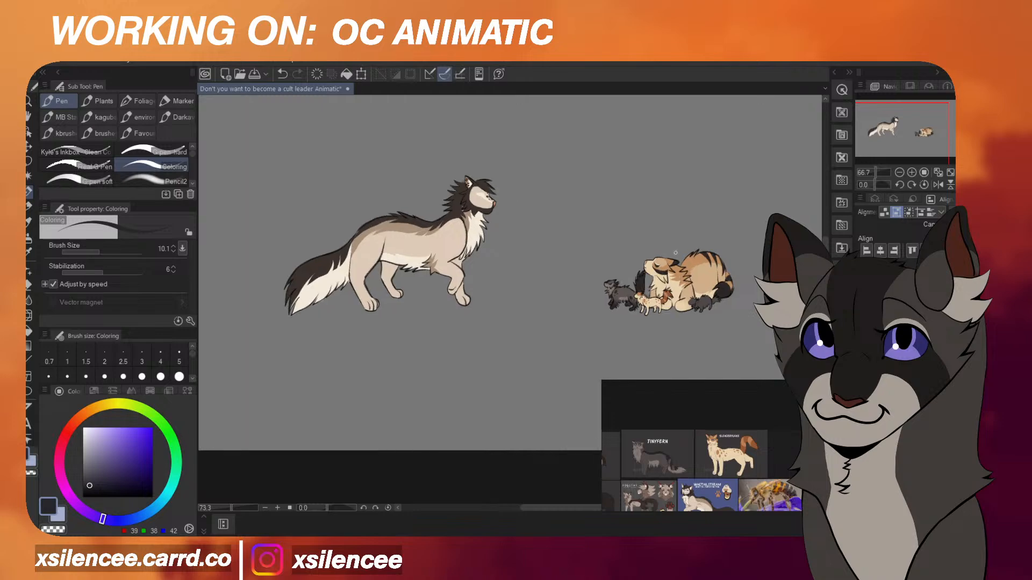
pyautogui.scroll(8, 731, 322)
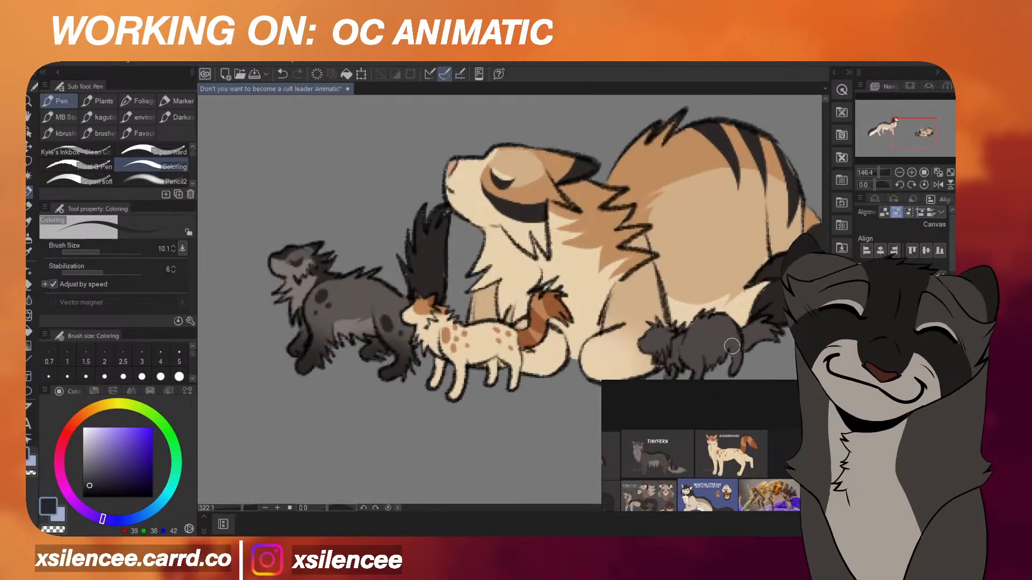
pyautogui.scroll(-3, 729, 326)
pyautogui.scroll(-2, 691, 453)
pyautogui.scroll(8, 664, 451)
pyautogui.scroll(1, 713, 346)
pyautogui.scroll(6, 713, 345)
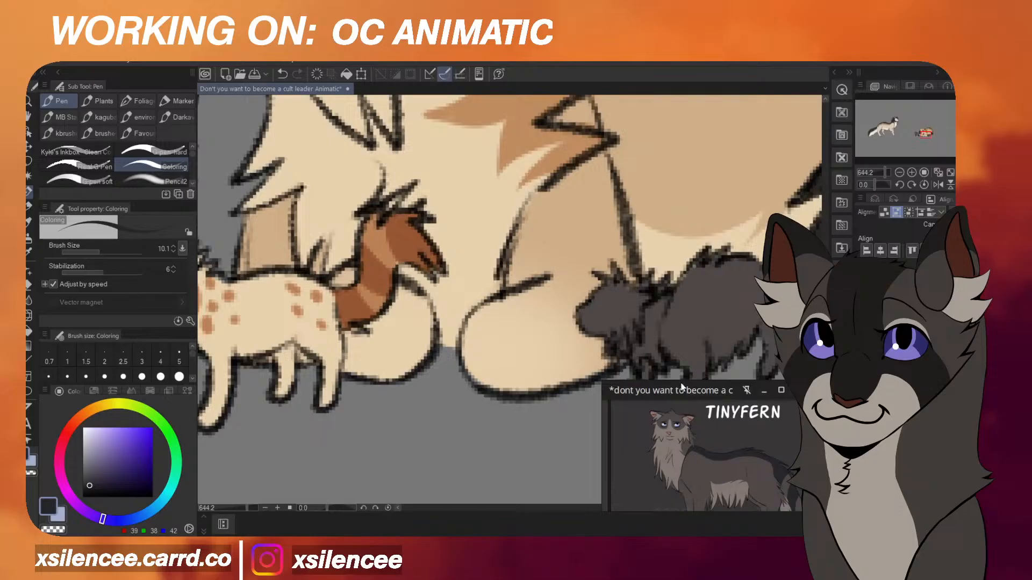
pyautogui.scroll(2, 690, 425)
pyautogui.scroll(2, 690, 424)
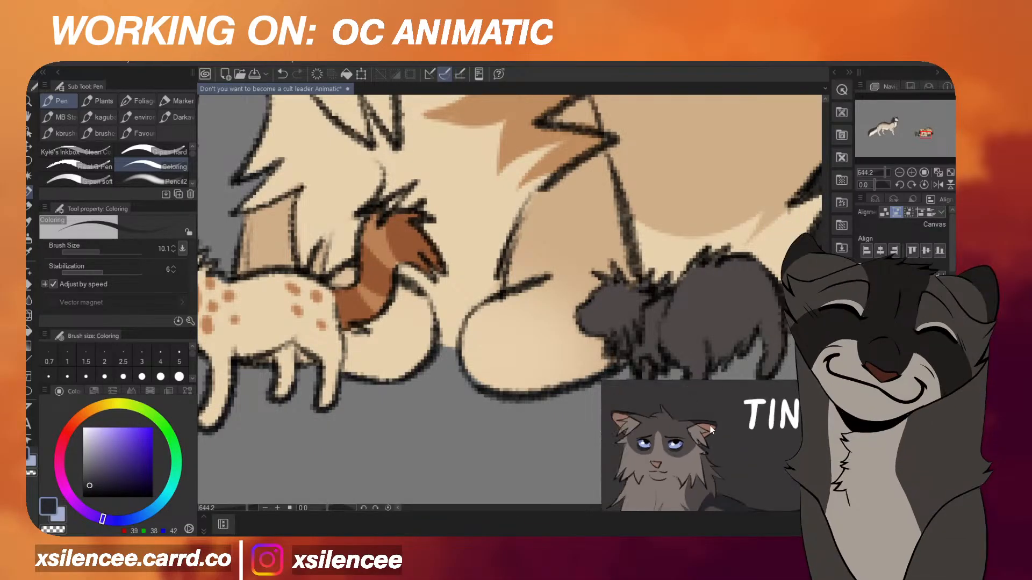
pyautogui.scroll(2, 622, 288)
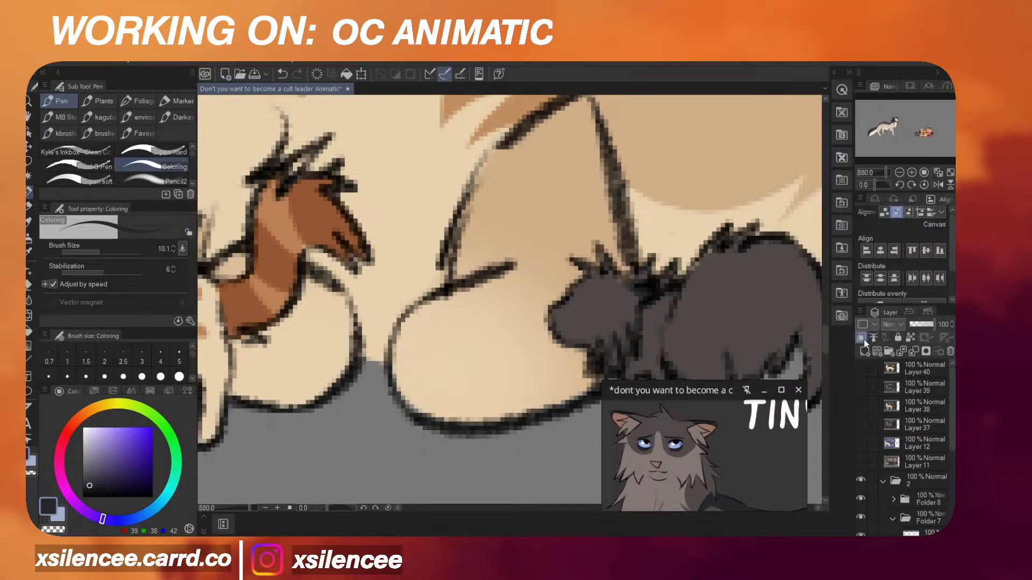
# Add a new layer above the dark grey kitten's base colour in Folder 7 and clip it to the layer below.
pyautogui.click(860, 339)
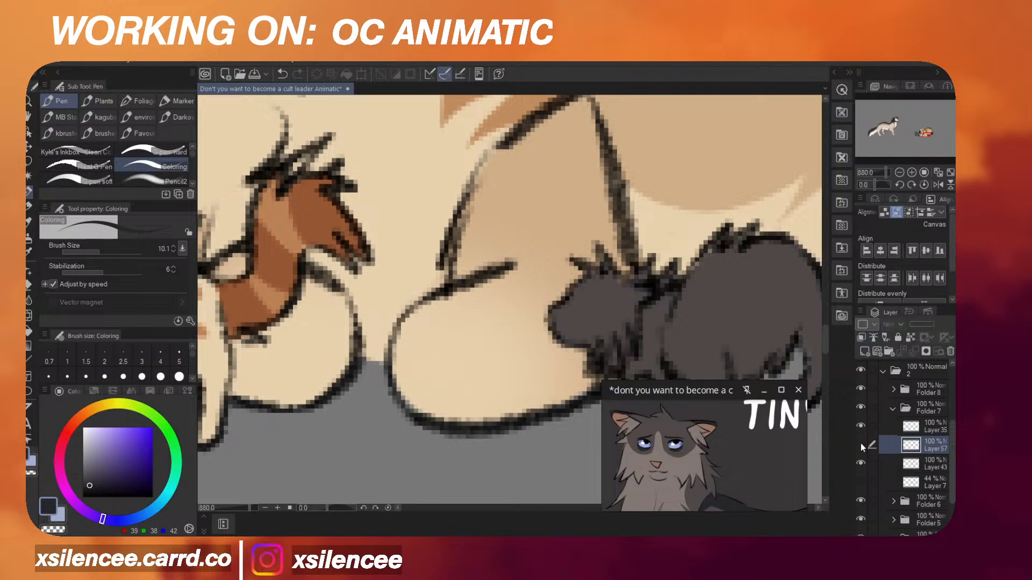
pyautogui.scroll(-3, 716, 273)
pyautogui.scroll(-3, 716, 273)
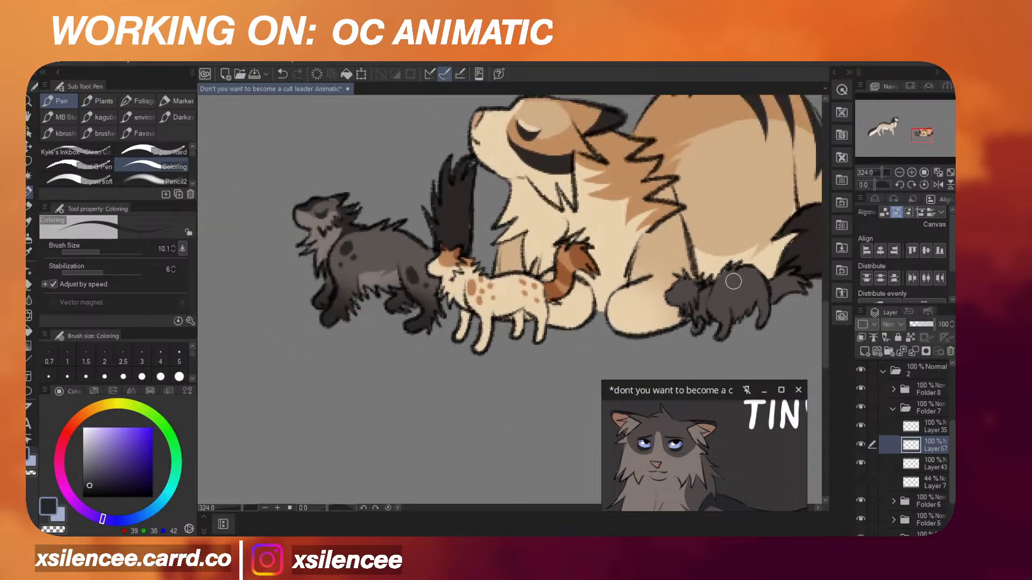
pyautogui.scroll(1, 717, 282)
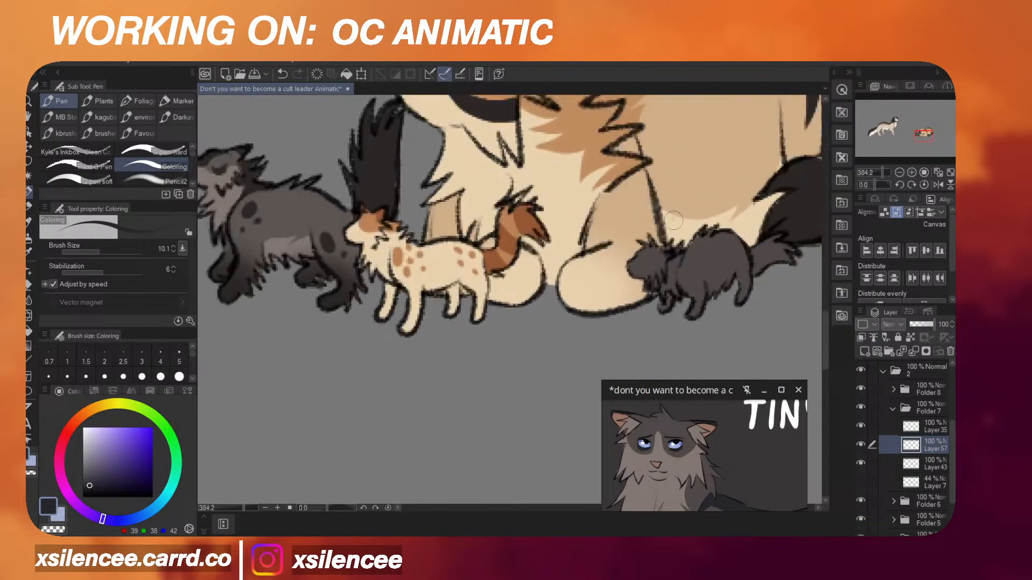
pyautogui.moveTo(673, 222)
pyautogui.mouseDown()
pyautogui.moveTo(696, 228)
pyautogui.moveTo(729, 308)
pyautogui.moveTo(729, 292)
pyautogui.moveTo(746, 295)
pyautogui.moveTo(753, 234)
pyautogui.moveTo(774, 294)
pyautogui.mouseUp()
pyautogui.hotkey('ctrl', 'z')
pyautogui.click(862, 337)
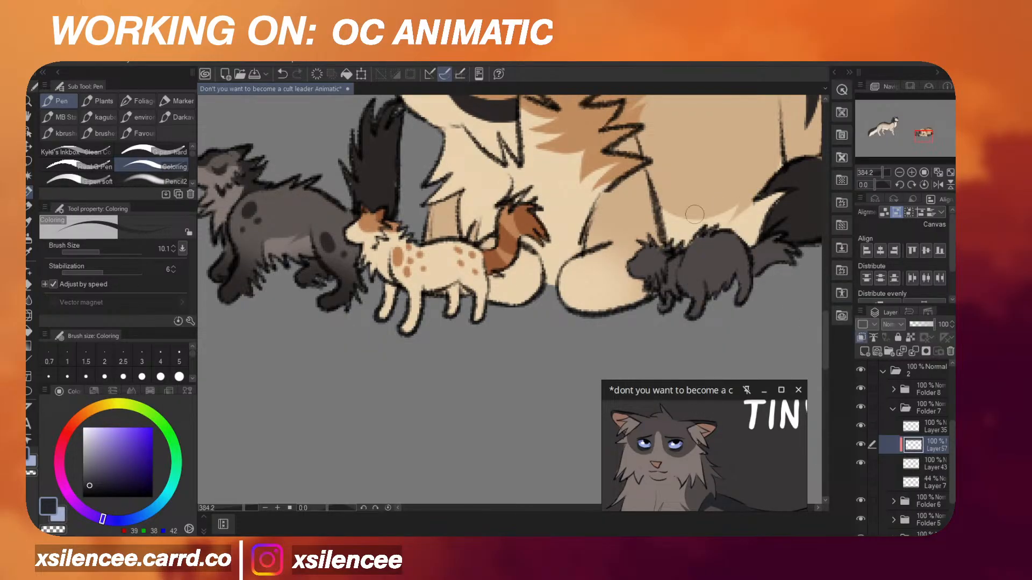
# Try painting a dark patch over the Tinyfern kitten's back and hindquarters on the clipped layer.
pyautogui.moveTo(696, 231)
pyautogui.mouseDown()
pyautogui.moveTo(785, 271)
pyautogui.moveTo(781, 255)
pyautogui.mouseUp()
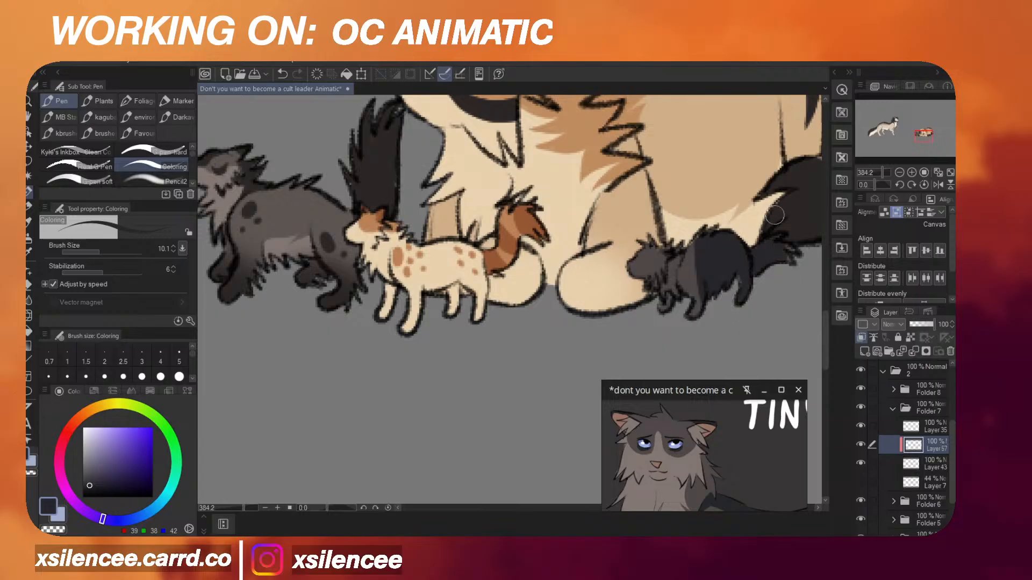
pyautogui.hotkey('ctrl', 'z')
pyautogui.scroll(-3, 883, 451)
pyautogui.scroll(1, 909, 448)
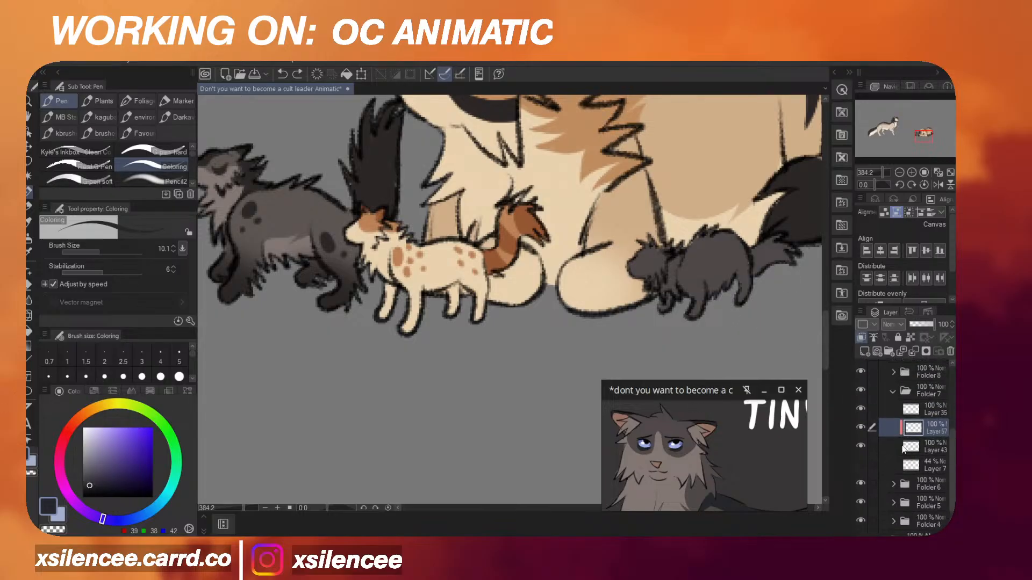
pyautogui.click(910, 445)
pyautogui.click(911, 431)
pyautogui.click(865, 351)
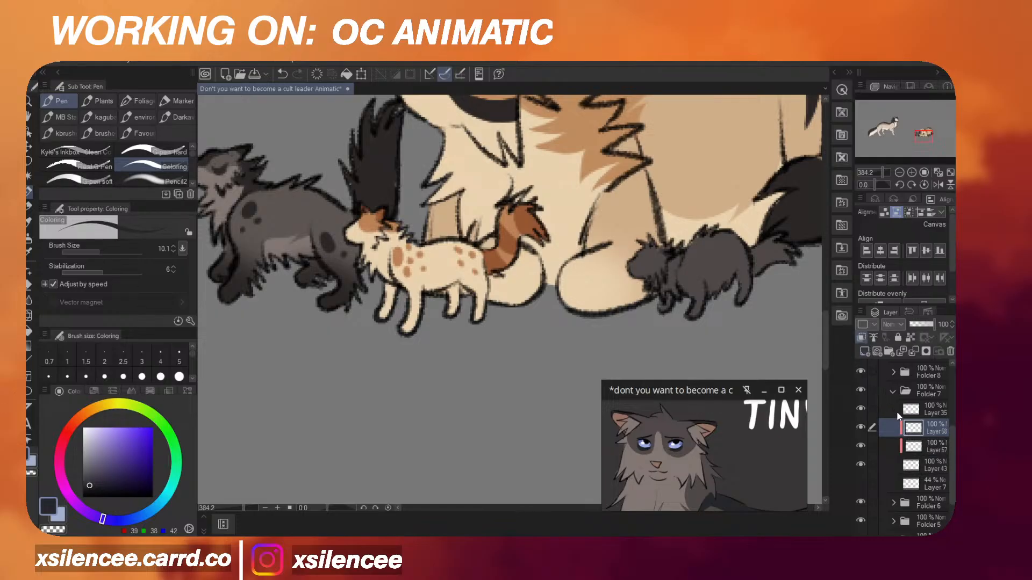
pyautogui.click(912, 470)
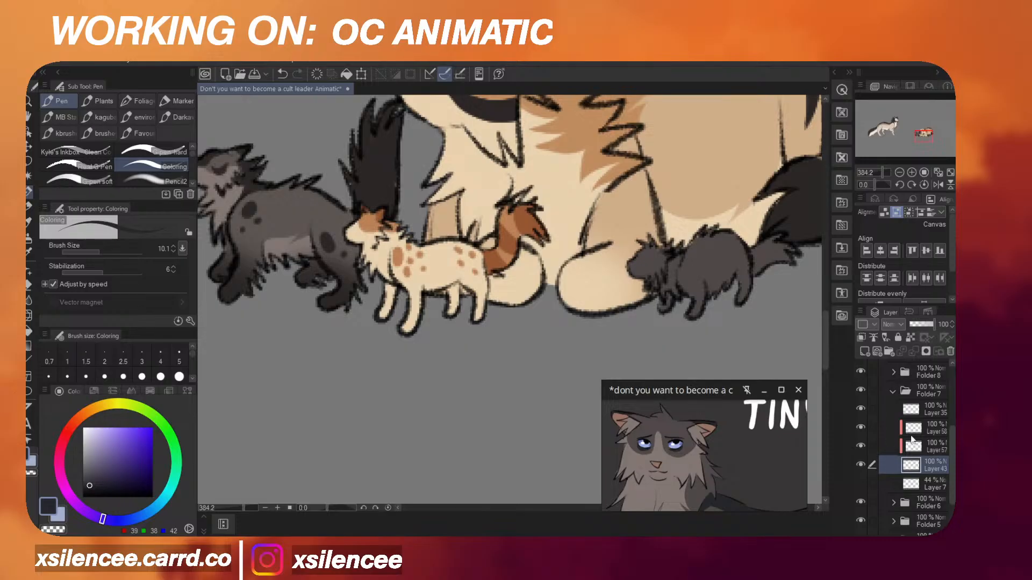
pyautogui.click(865, 351)
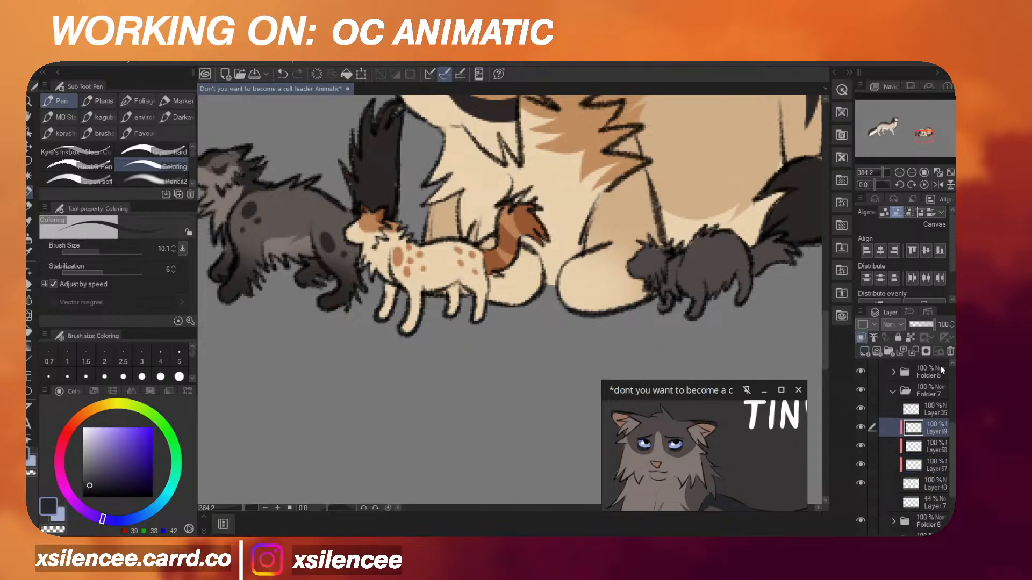
pyautogui.click(950, 351)
pyautogui.click(950, 351)
# Check what Layer 43 contains by toggling its visibility, and reselect the clipped Layer 57 above it.
pyautogui.click(914, 450)
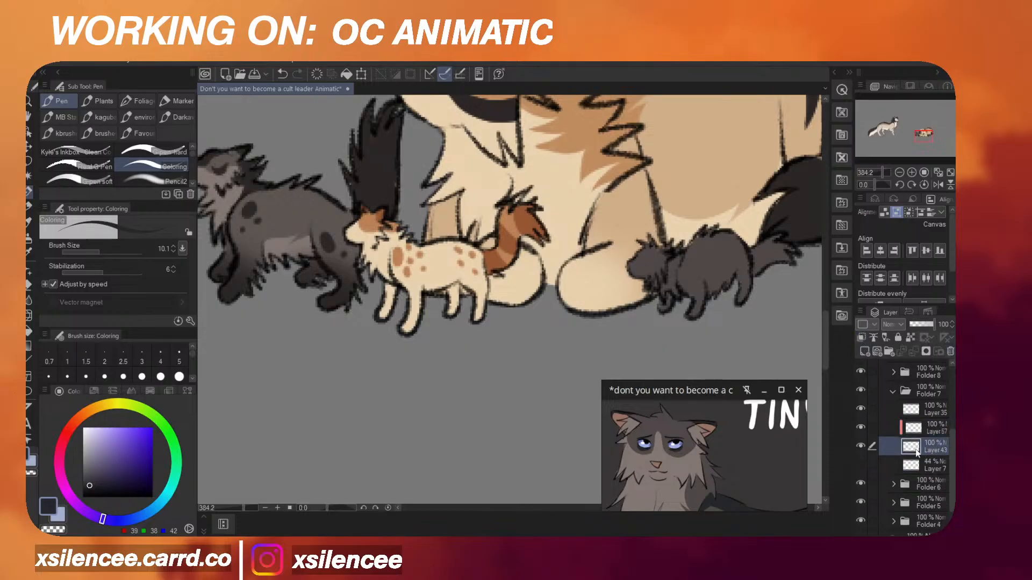
pyautogui.click(860, 446)
pyautogui.click(860, 446)
pyautogui.click(861, 446)
pyautogui.click(861, 445)
pyautogui.click(921, 429)
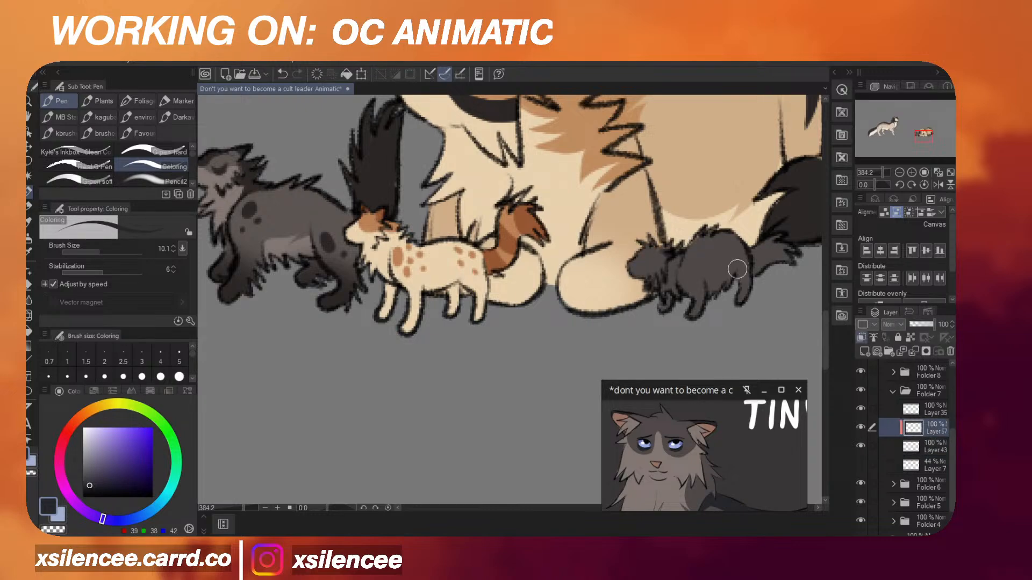
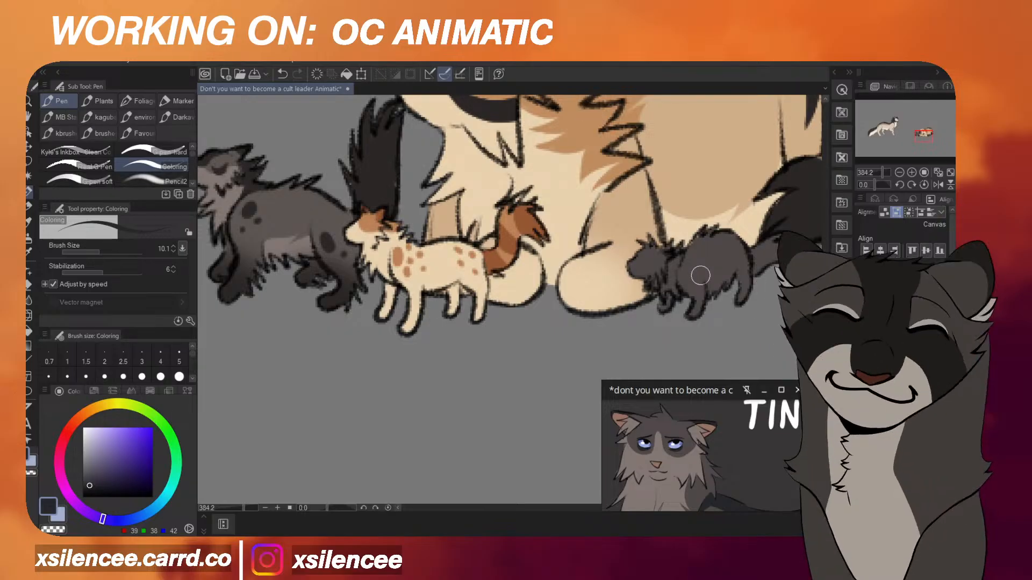
# Paint a dark patch around the Tinyfern kitten's eye, following the face markings on the reference.
pyautogui.scroll(-1, 700, 277)
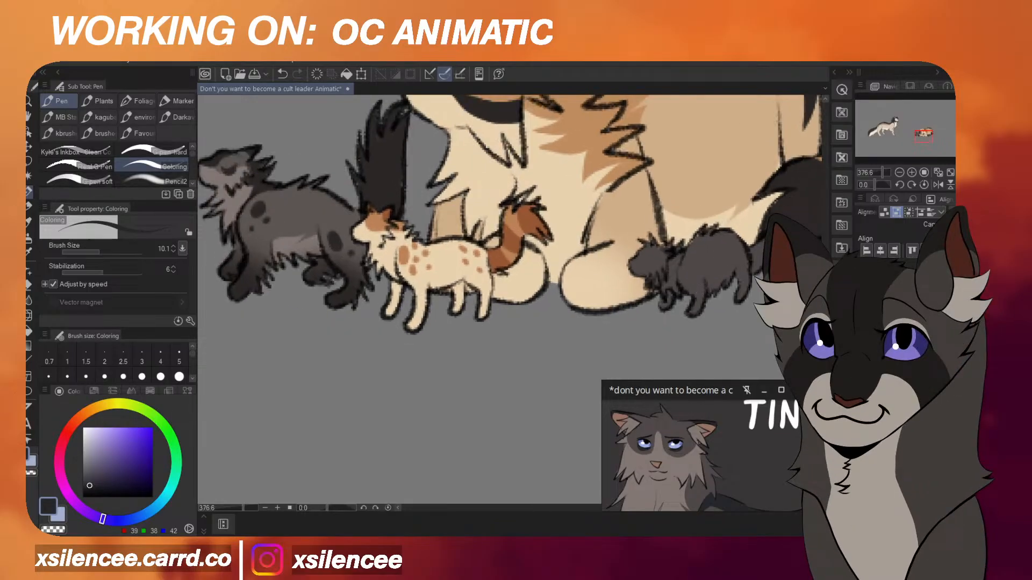
pyautogui.scroll(5, 639, 252)
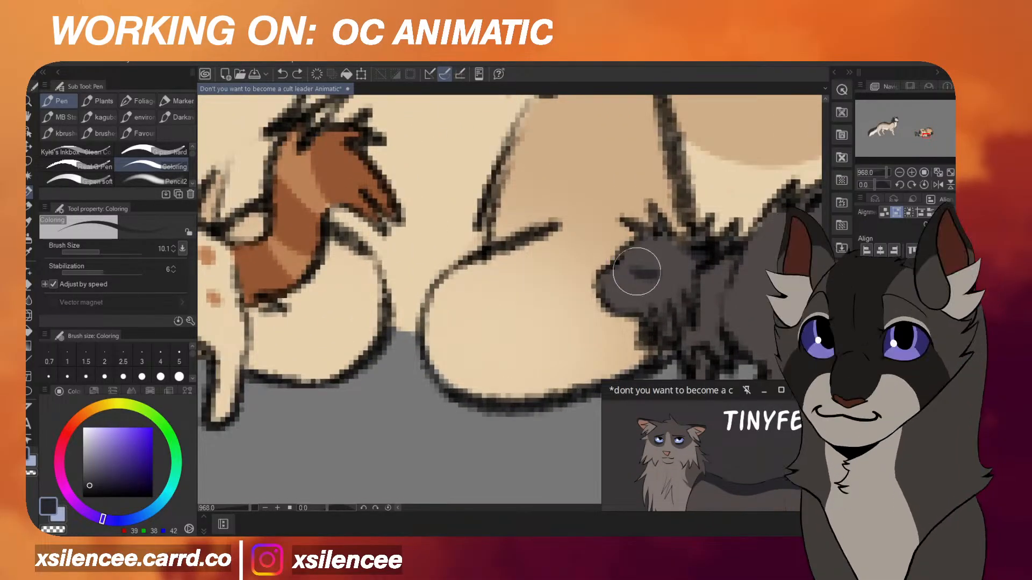
pyautogui.scroll(-6, 633, 271)
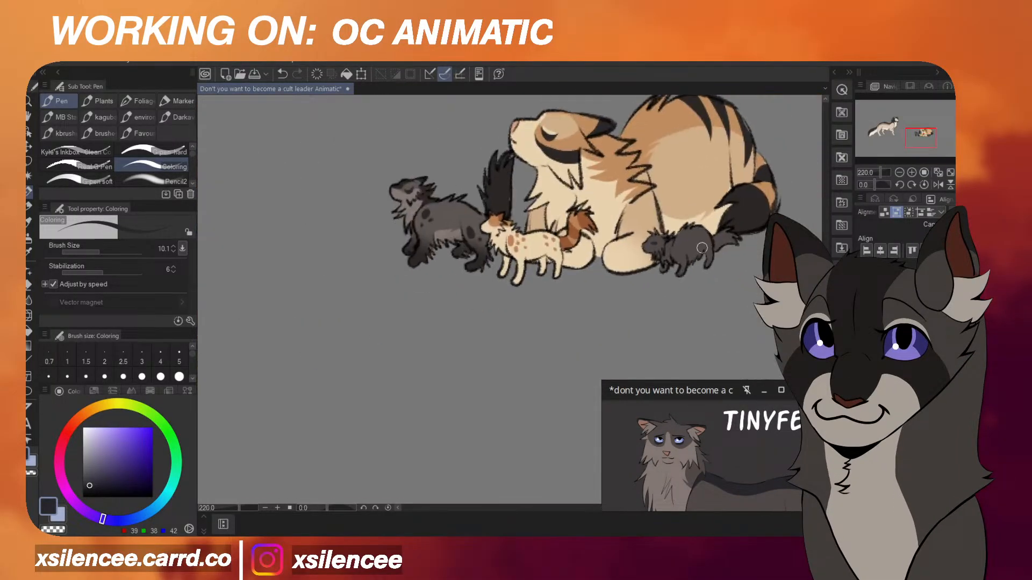
pyautogui.scroll(1, 698, 252)
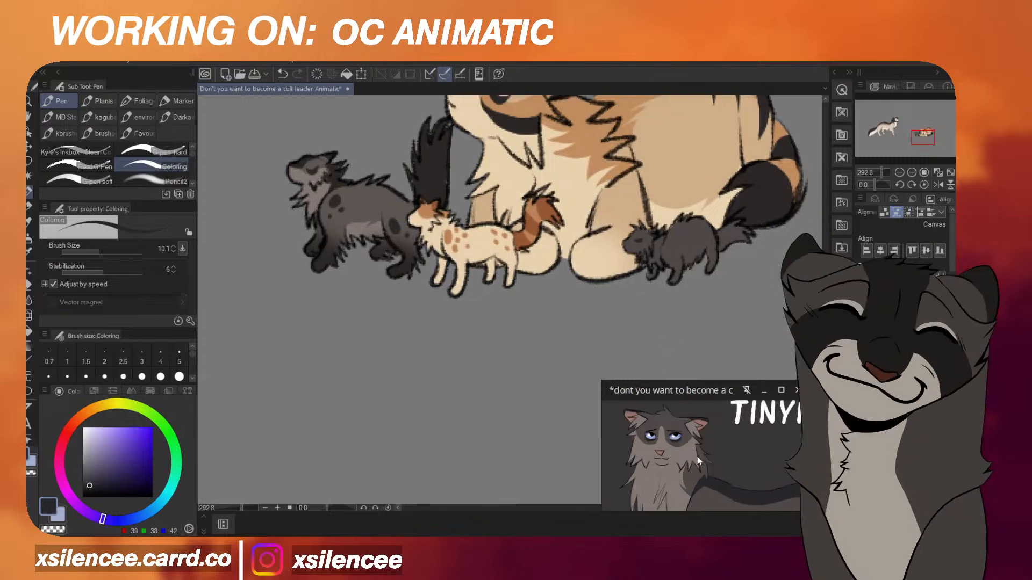
pyautogui.scroll(-2, 698, 456)
pyautogui.scroll(5, 649, 258)
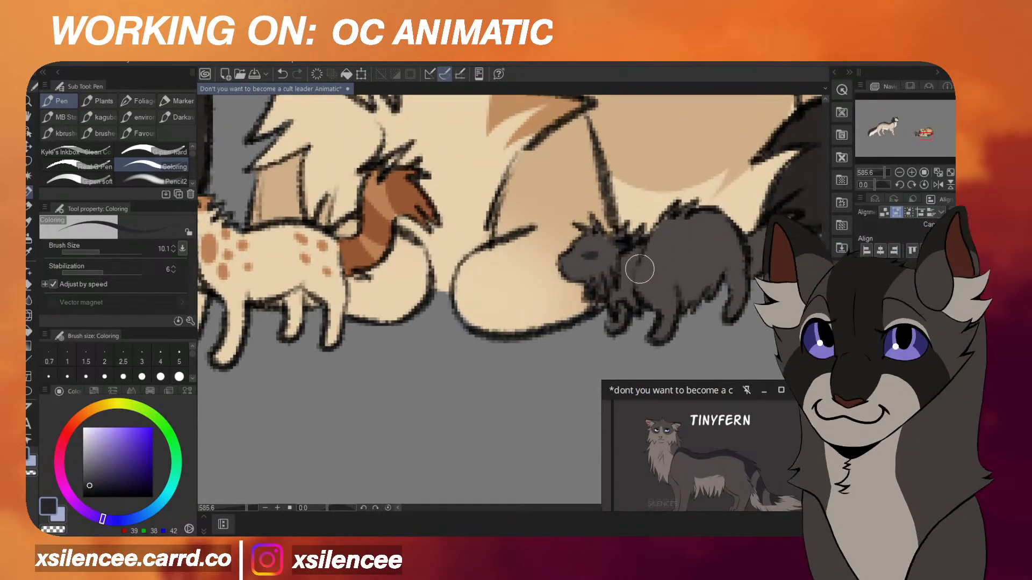
# Paint a dark blue-grey stripe along the Tinyfern kitten's back, from the shoulders to the rump.
pyautogui.hotkey('ctrl', 'z')
pyautogui.moveTo(639, 266)
pyautogui.mouseDown()
pyautogui.moveTo(669, 226)
pyautogui.moveTo(699, 212)
pyautogui.moveTo(729, 220)
pyautogui.moveTo(741, 238)
pyautogui.moveTo(636, 261)
pyautogui.moveTo(684, 208)
pyautogui.moveTo(723, 194)
pyautogui.moveTo(648, 250)
pyautogui.moveTo(658, 233)
pyautogui.moveTo(715, 216)
pyautogui.moveTo(734, 221)
pyautogui.moveTo(757, 257)
pyautogui.moveTo(746, 243)
pyautogui.moveTo(727, 246)
pyautogui.moveTo(770, 265)
pyautogui.moveTo(752, 230)
pyautogui.moveTo(741, 228)
pyautogui.moveTo(766, 263)
pyautogui.mouseUp()
pyautogui.hotkey('ctrl', 'z')
pyautogui.scroll(-3, 731, 463)
pyautogui.scroll(3, 751, 250)
pyautogui.scroll(-2, 715, 250)
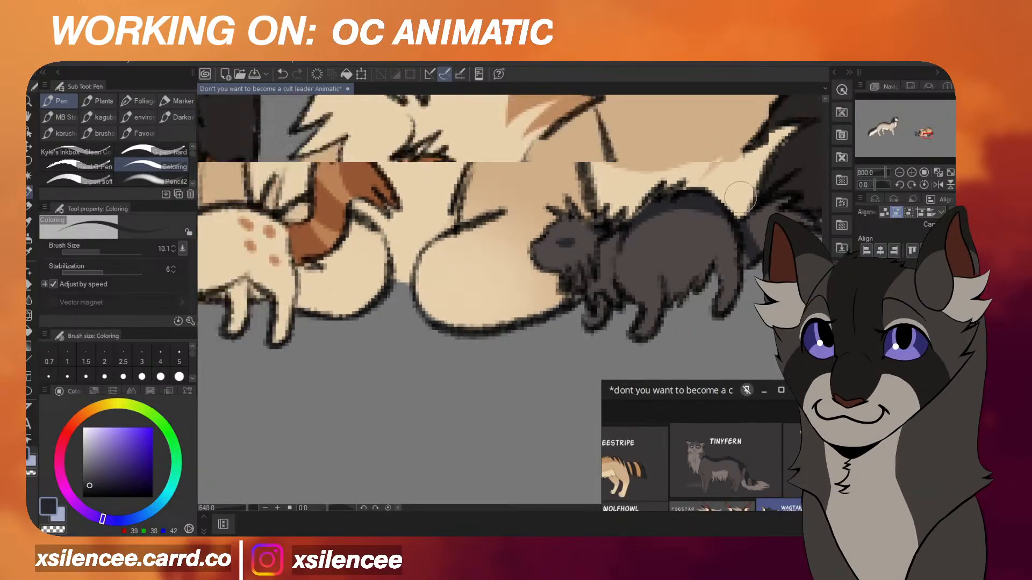
# Paint dark bands across the Tinyfern kitten's tail and darken the base of the tail.
pyautogui.scroll(2, 766, 269)
pyautogui.hotkey('ctrl', 'z')
pyautogui.moveTo(747, 202); pyautogui.dragTo(750, 238)
pyautogui.moveTo(748, 183)
pyautogui.mouseDown()
pyautogui.moveTo(765, 242)
pyautogui.moveTo(761, 178)
pyautogui.moveTo(738, 203)
pyautogui.moveTo(766, 208)
pyautogui.moveTo(752, 178)
pyautogui.moveTo(769, 240)
pyautogui.mouseUp()
pyautogui.hotkey('ctrl', 'z')
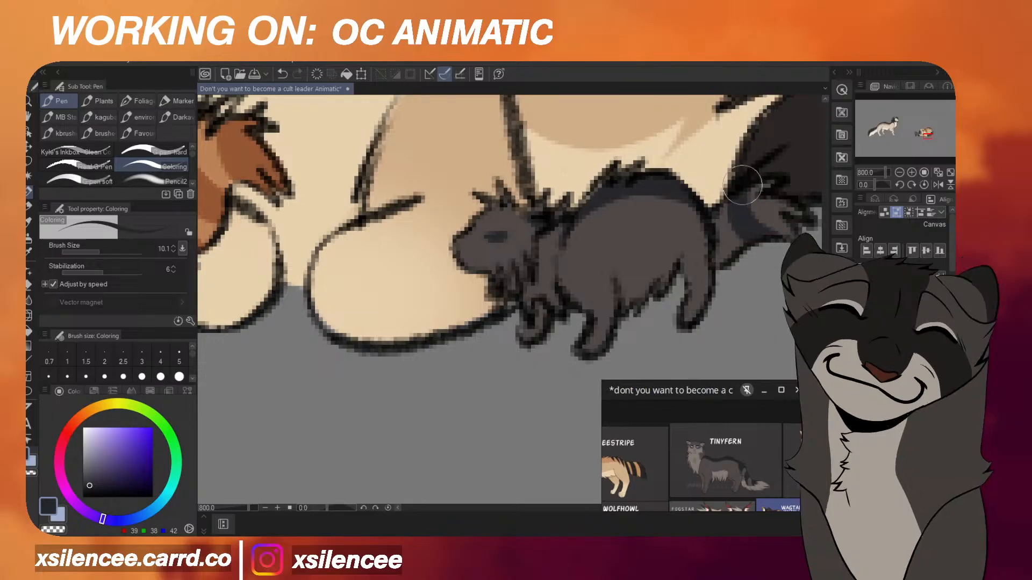
pyautogui.moveTo(730, 196); pyautogui.dragTo(756, 255)
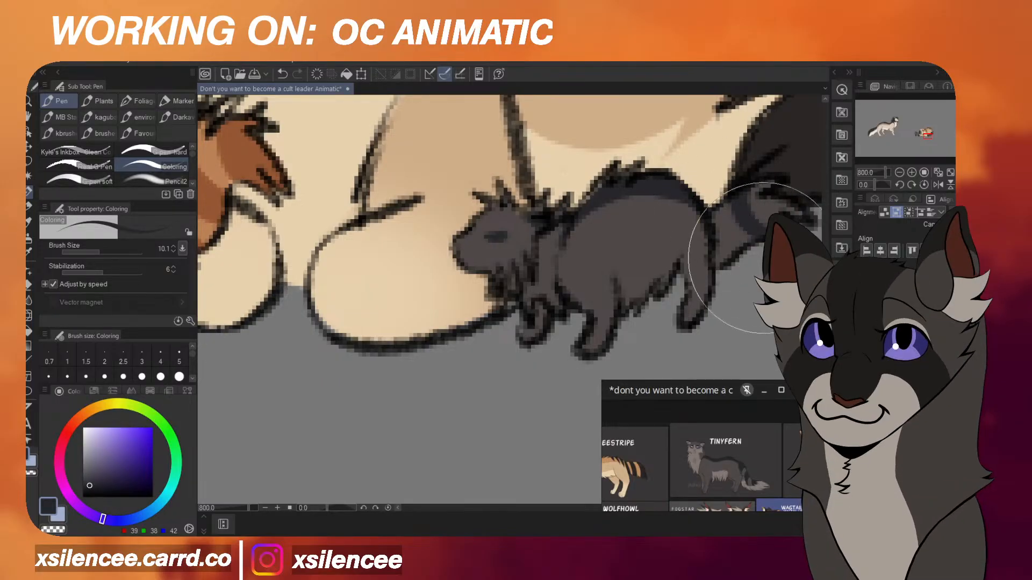
pyautogui.moveTo(731, 219); pyautogui.dragTo(750, 257)
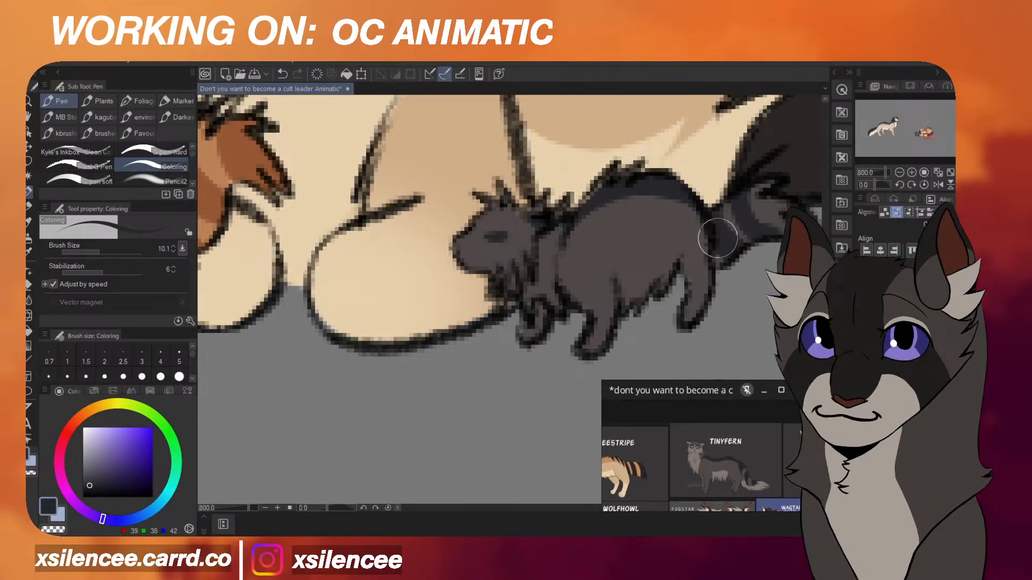
# Show the full-size Tinyfern reference, sample its light grey-brown fur colour (RGB 130, 119, 115), and hide the reference again.
pyautogui.scroll(-3, 747, 274)
pyautogui.scroll(-1, 745, 266)
pyautogui.scroll(1, 746, 257)
pyautogui.scroll(4, 720, 451)
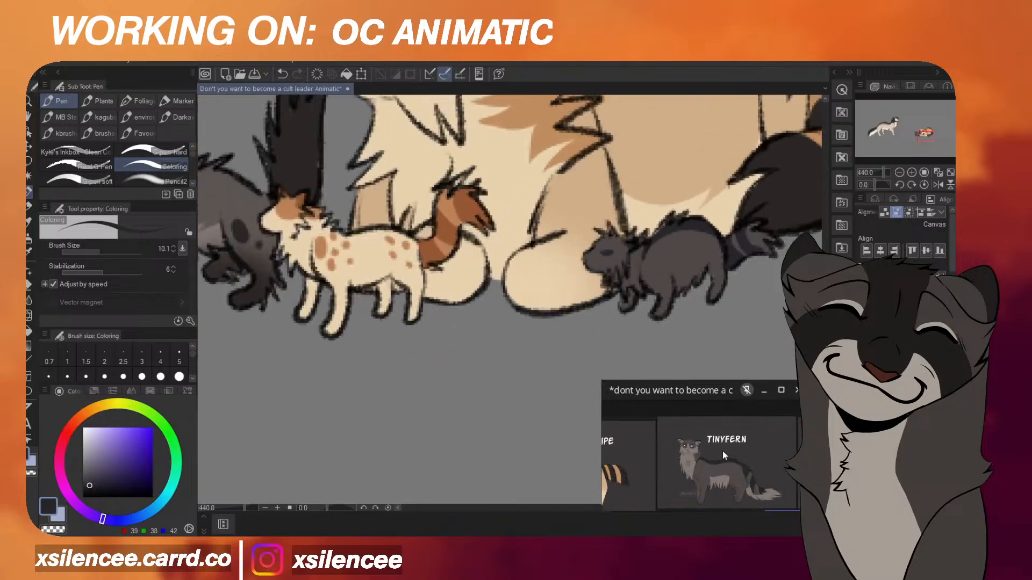
pyautogui.scroll(2, 693, 454)
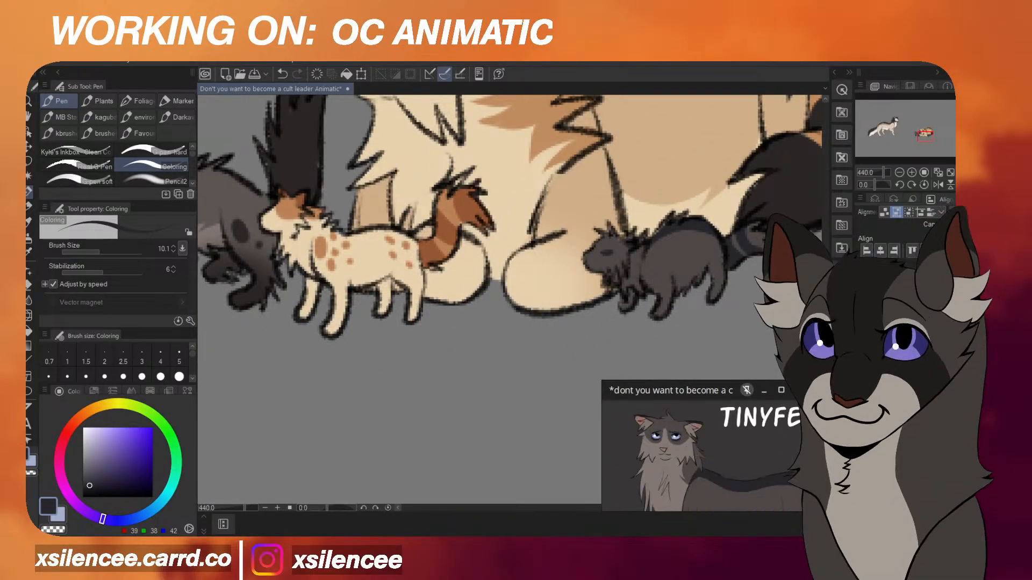
pyautogui.scroll(-5, 776, 312)
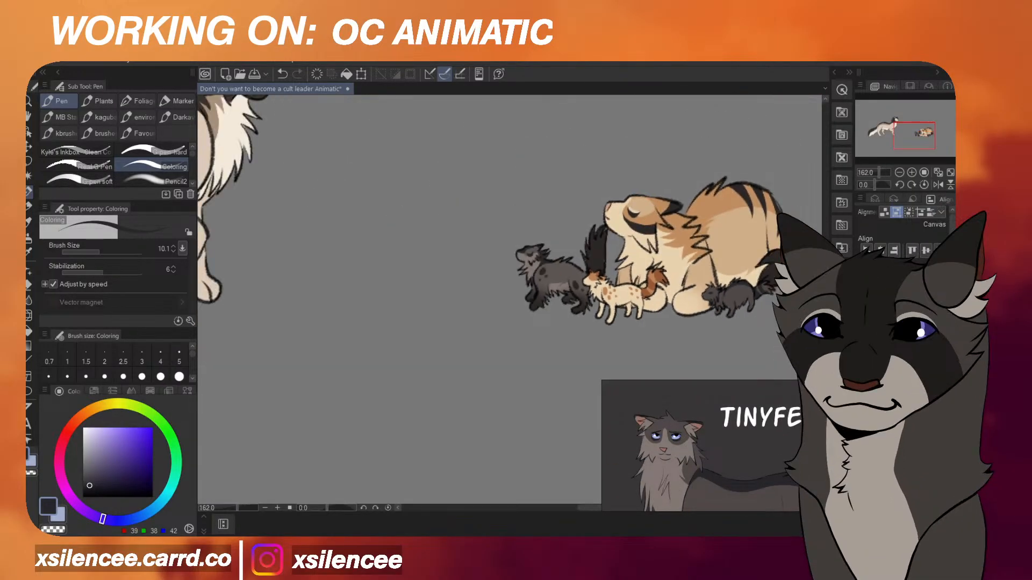
pyautogui.click(861, 387)
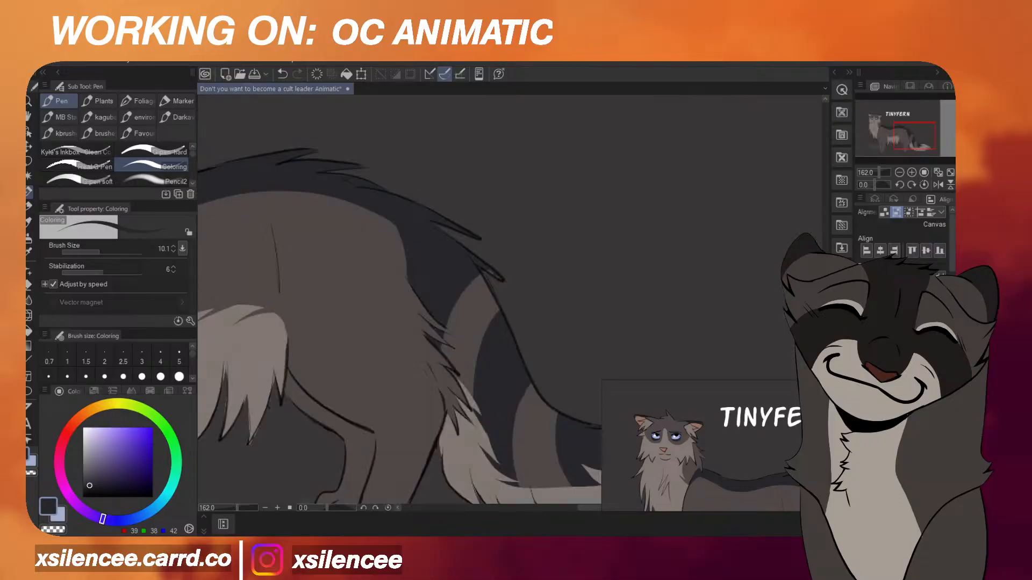
pyautogui.scroll(-2, 742, 333)
pyautogui.keyDown('alt'); pyautogui.click(445, 326); pyautogui.keyUp('alt')
pyautogui.click(862, 387)
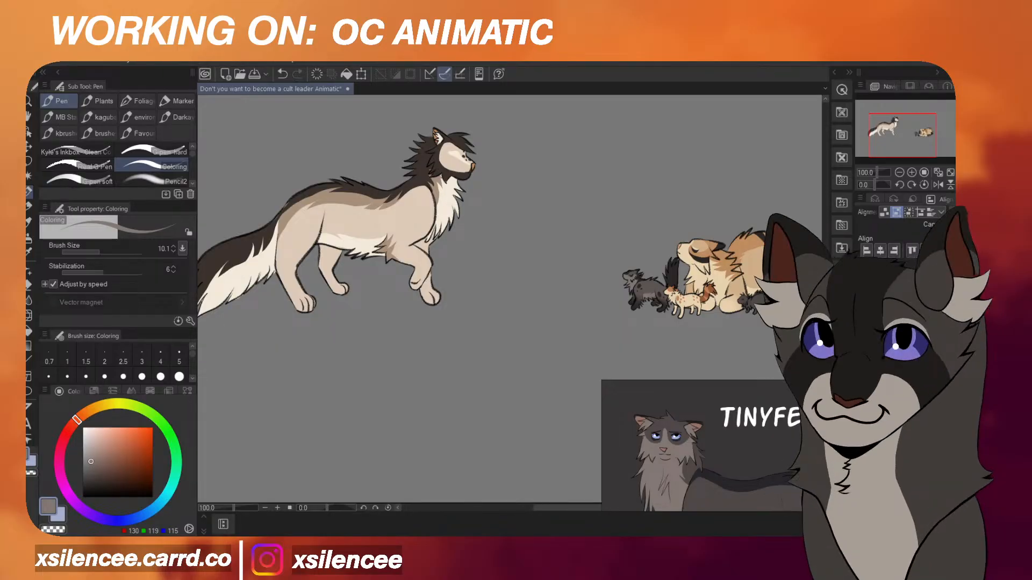
# Paint the Tinyfern kitten's muzzle and lower cheek in the sampled light grey-brown.
pyautogui.scroll(5, 774, 299)
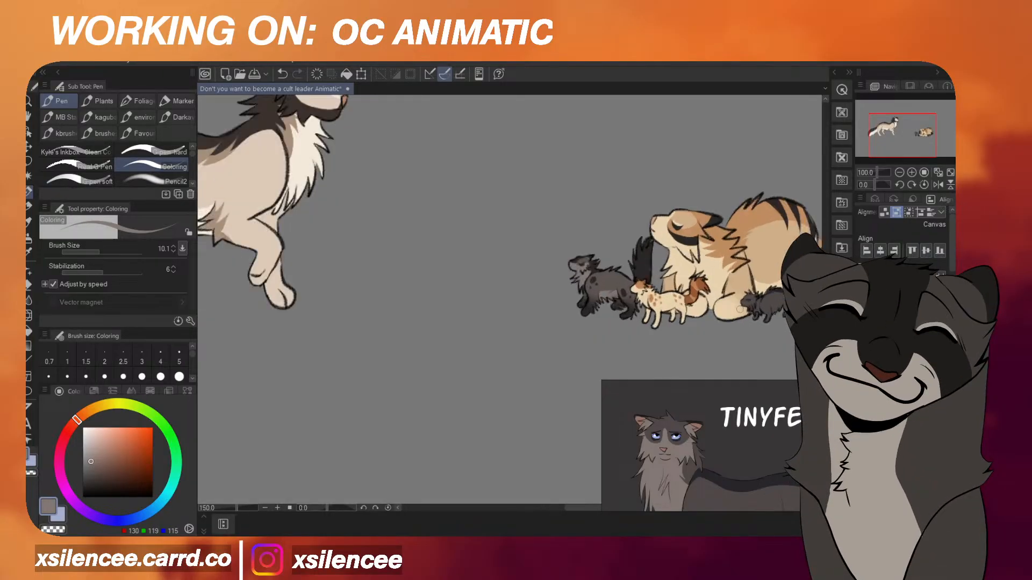
pyautogui.scroll(1, 772, 270)
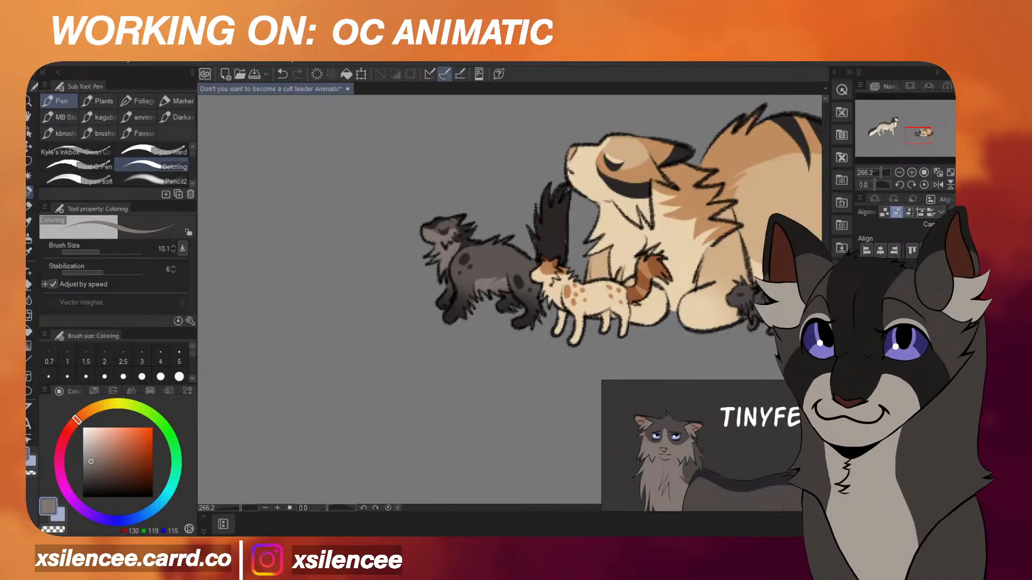
pyautogui.scroll(-8, 711, 297)
pyautogui.scroll(11, 741, 296)
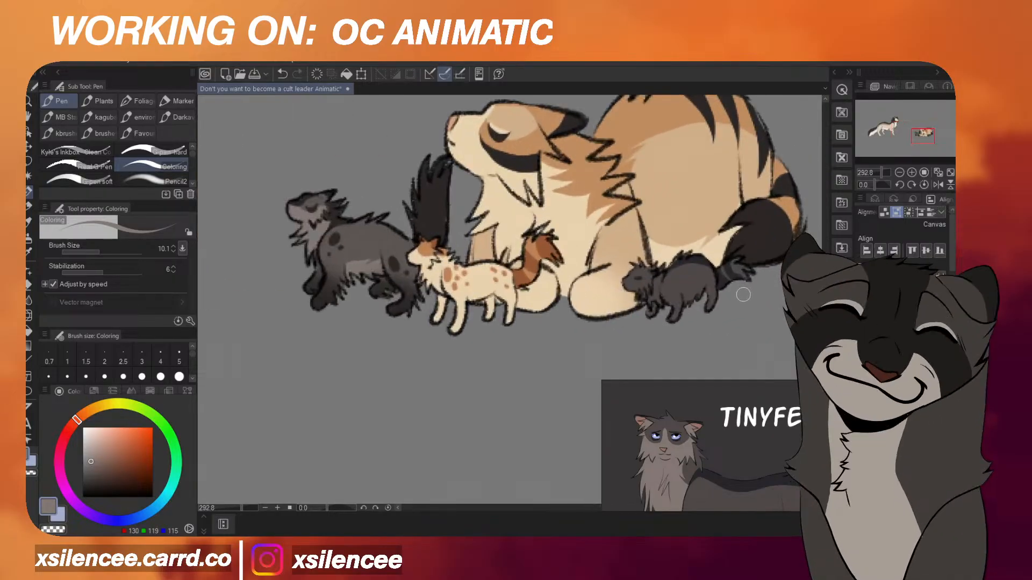
pyautogui.scroll(6, 742, 297)
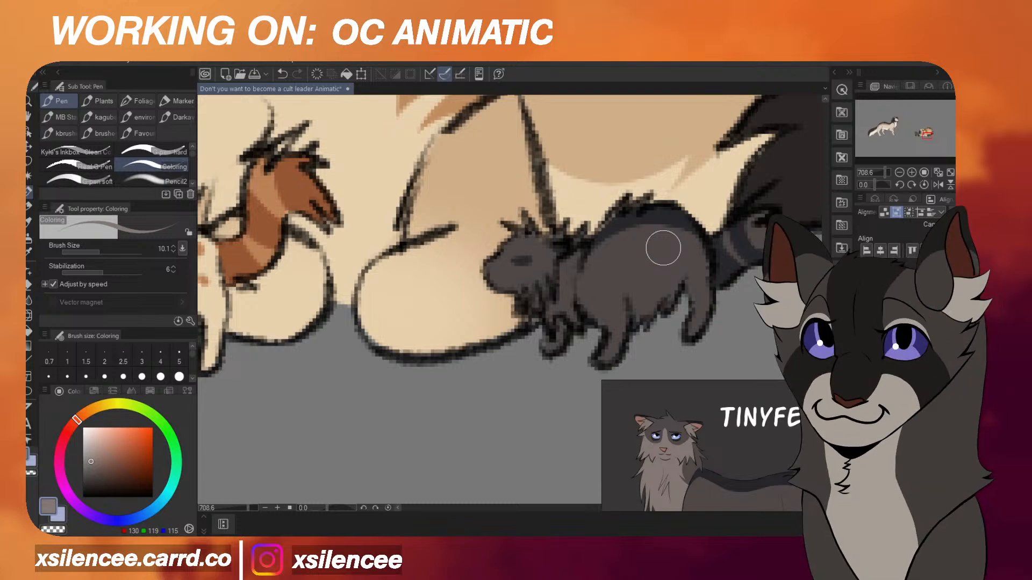
pyautogui.scroll(-3, 680, 449)
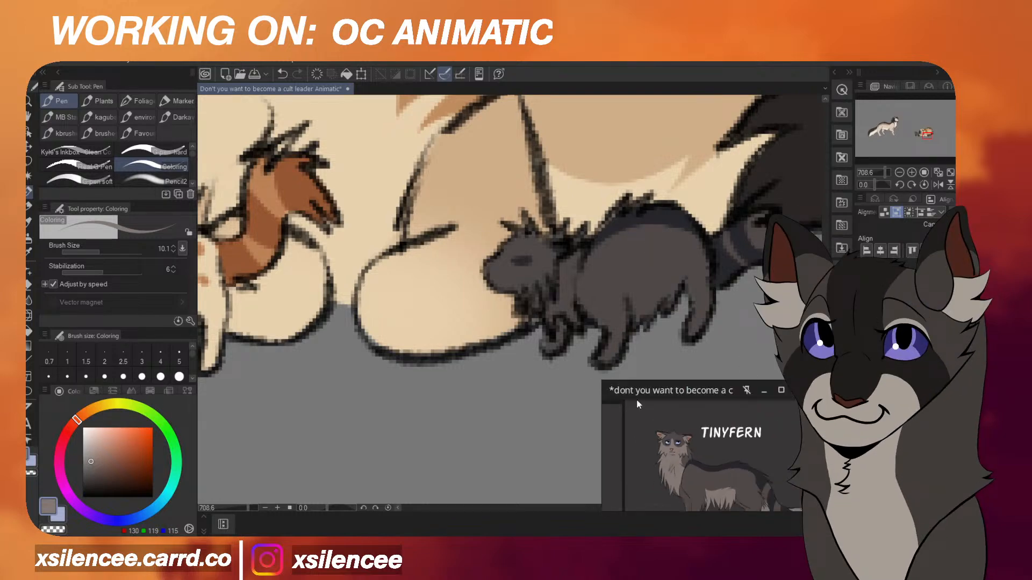
pyautogui.scroll(2, 511, 260)
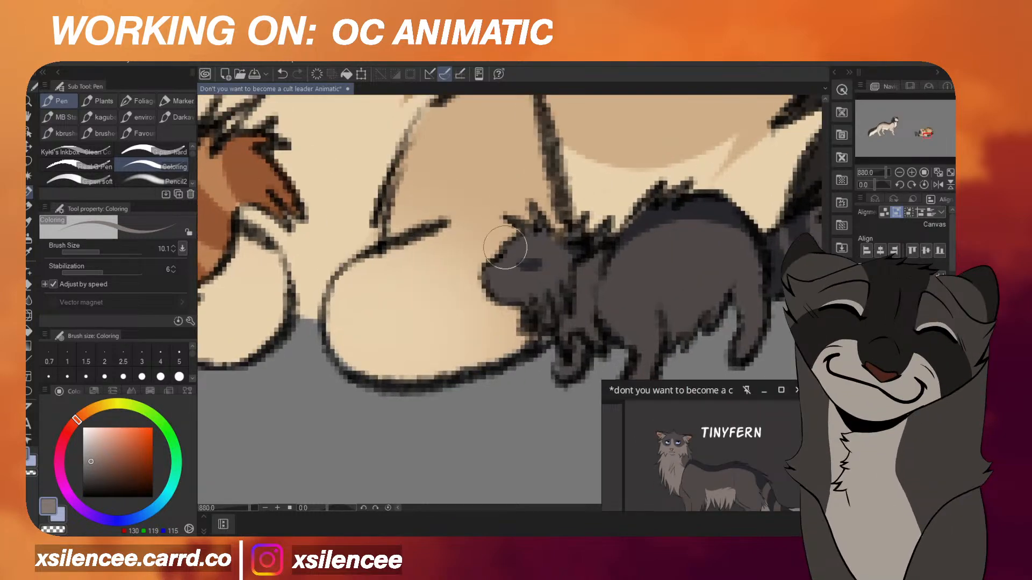
pyautogui.moveTo(508, 245)
pyautogui.mouseDown()
pyautogui.moveTo(500, 283)
pyautogui.moveTo(545, 279)
pyautogui.moveTo(568, 290)
pyautogui.moveTo(496, 286)
pyautogui.moveTo(550, 317)
pyautogui.moveTo(562, 289)
pyautogui.mouseUp()
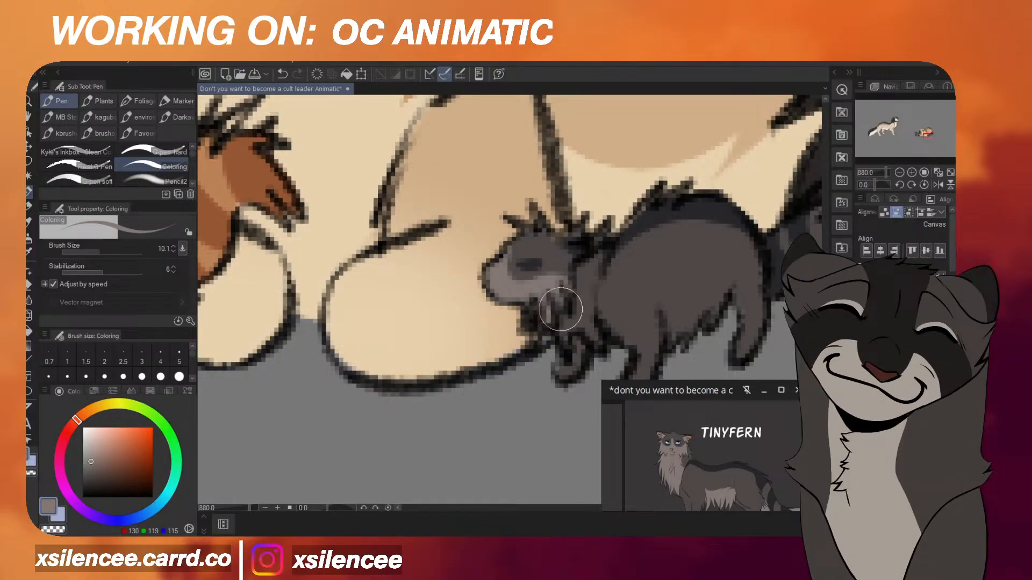
# Extend the light grey-brown marking over the Tinyfern kitten's neck ruff and chest.
pyautogui.scroll(1, 559, 306)
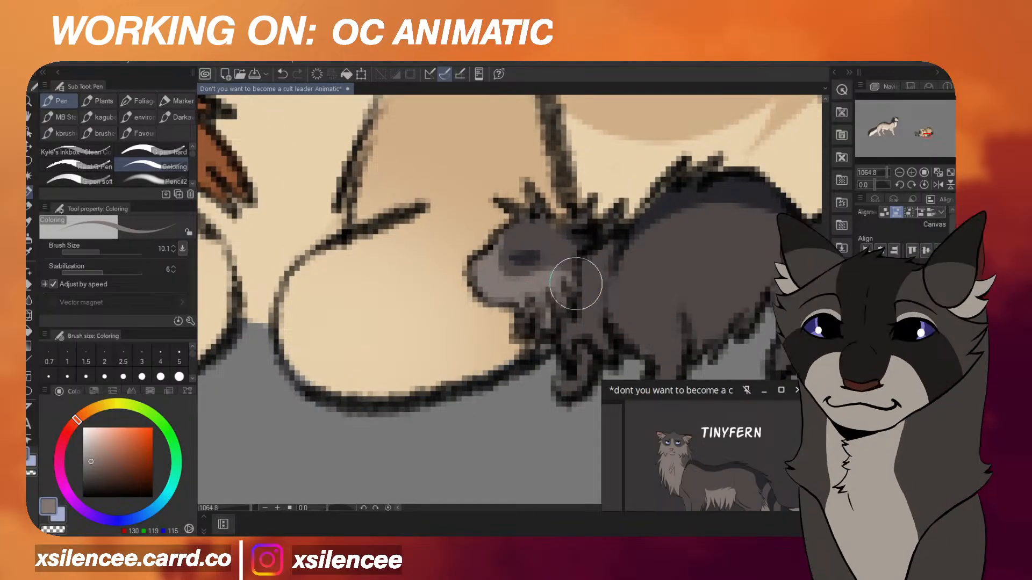
pyautogui.scroll(-3, 557, 219)
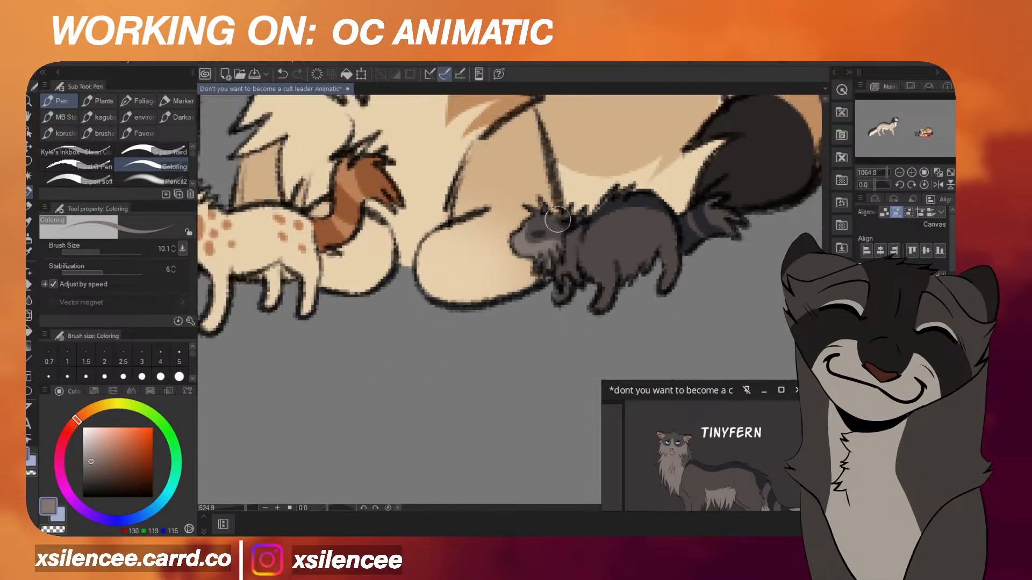
pyautogui.scroll(2, 557, 219)
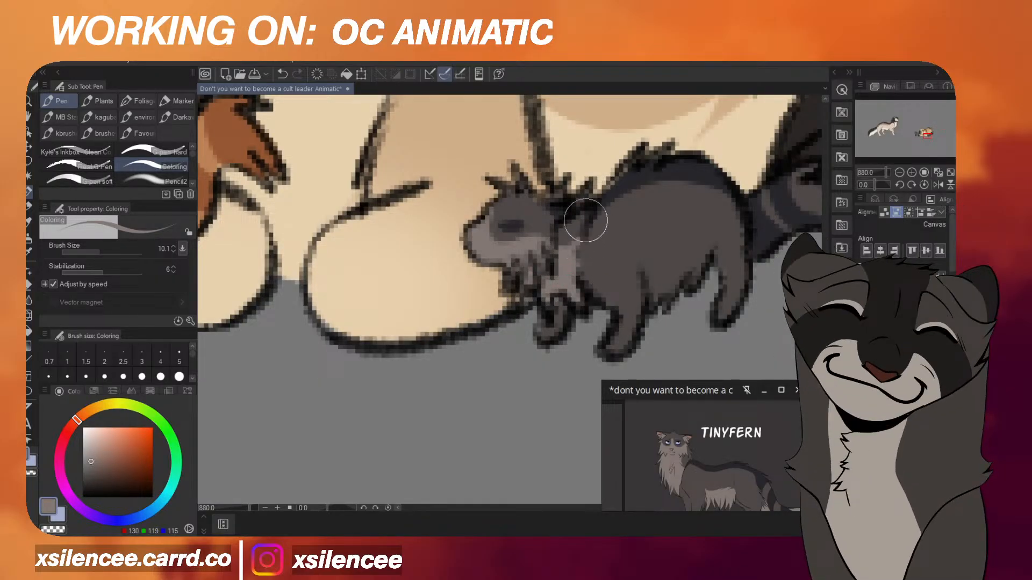
# Paint the underside and tip of the Tinyfern kitten's tail light grey-brown, matching the reference.
pyautogui.scroll(-4, 690, 479)
pyautogui.scroll(-4, 585, 241)
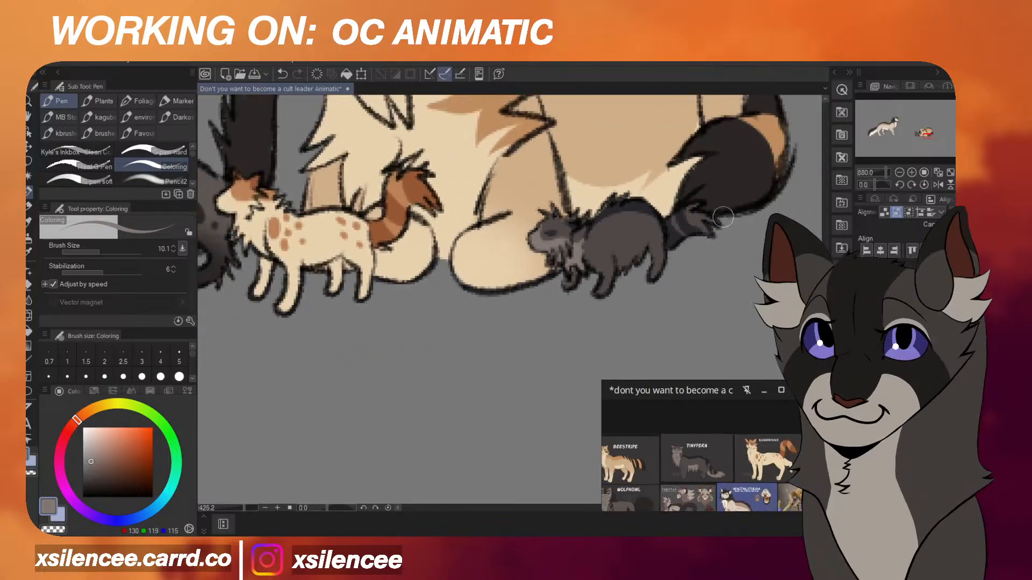
pyautogui.scroll(4, 722, 216)
pyautogui.scroll(4, 690, 457)
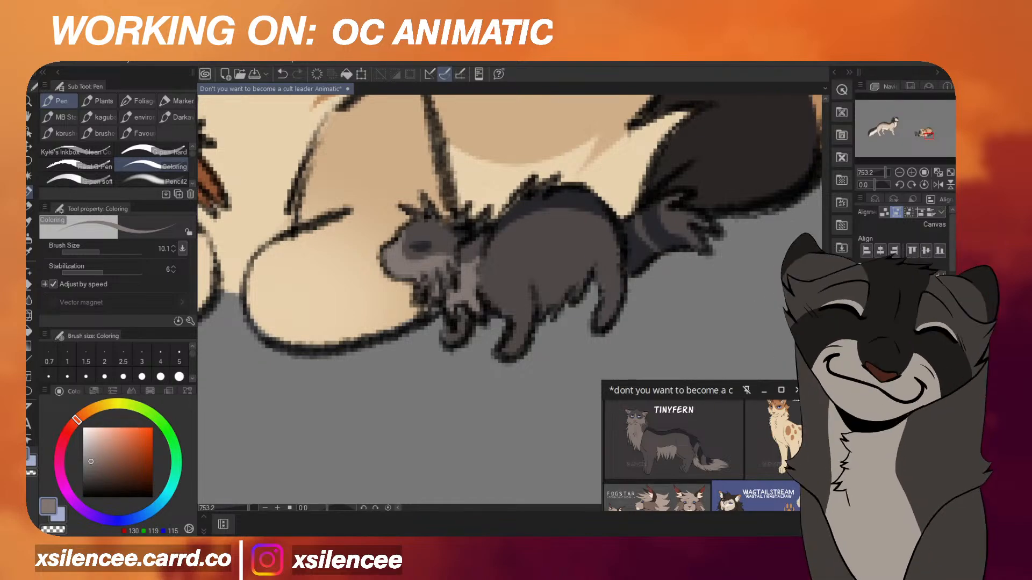
pyautogui.scroll(2, 637, 252)
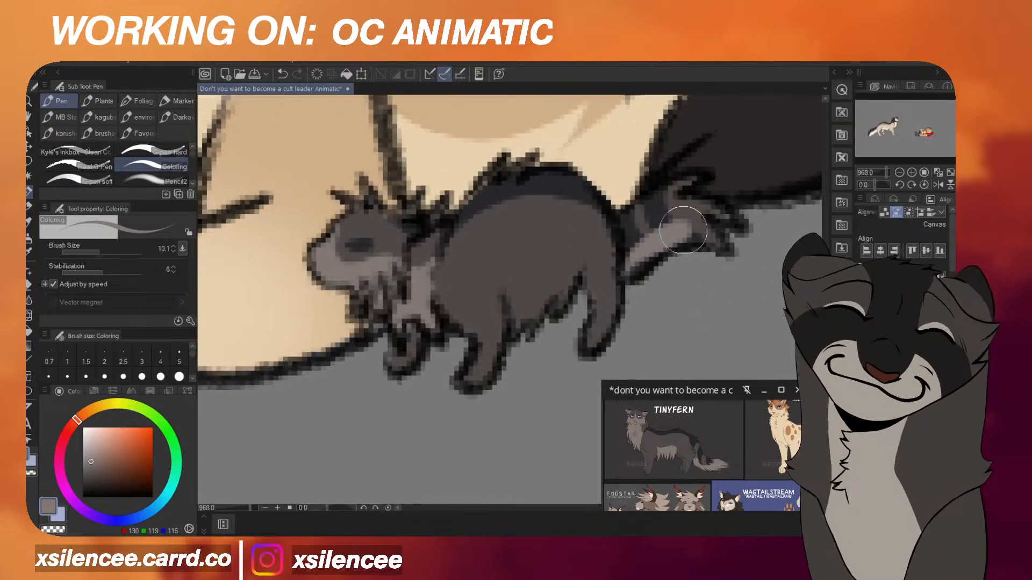
pyautogui.moveTo(625, 282)
pyautogui.mouseDown()
pyautogui.moveTo(690, 239)
pyautogui.moveTo(677, 208)
pyautogui.moveTo(699, 167)
pyautogui.moveTo(727, 242)
pyautogui.moveTo(711, 225)
pyautogui.mouseUp()
pyautogui.scroll(-3, 699, 218)
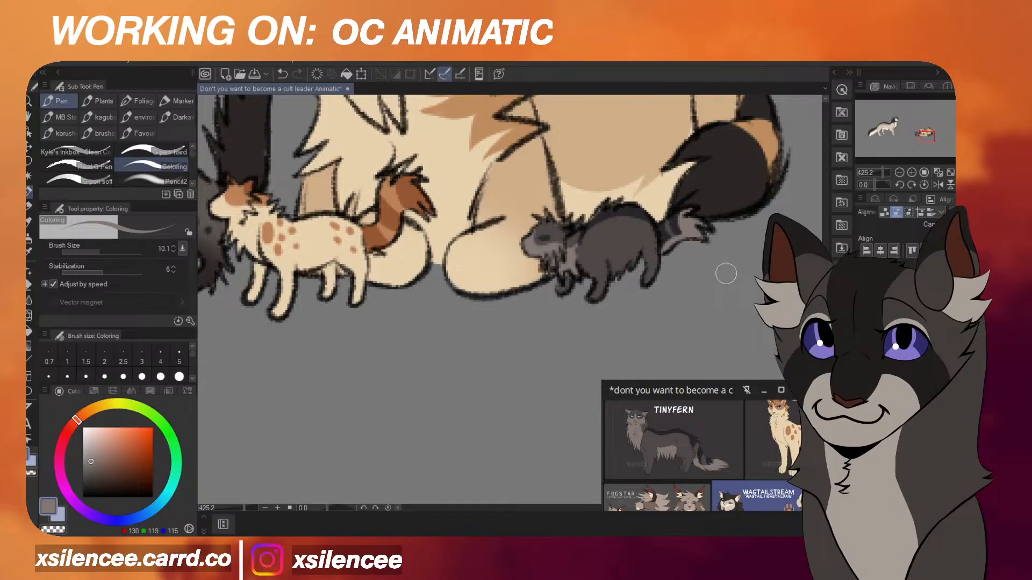
# Paint a light grey-brown patch on the Tinyfern kitten's belly and compare the markings with the reference.
pyautogui.scroll(2, 667, 258)
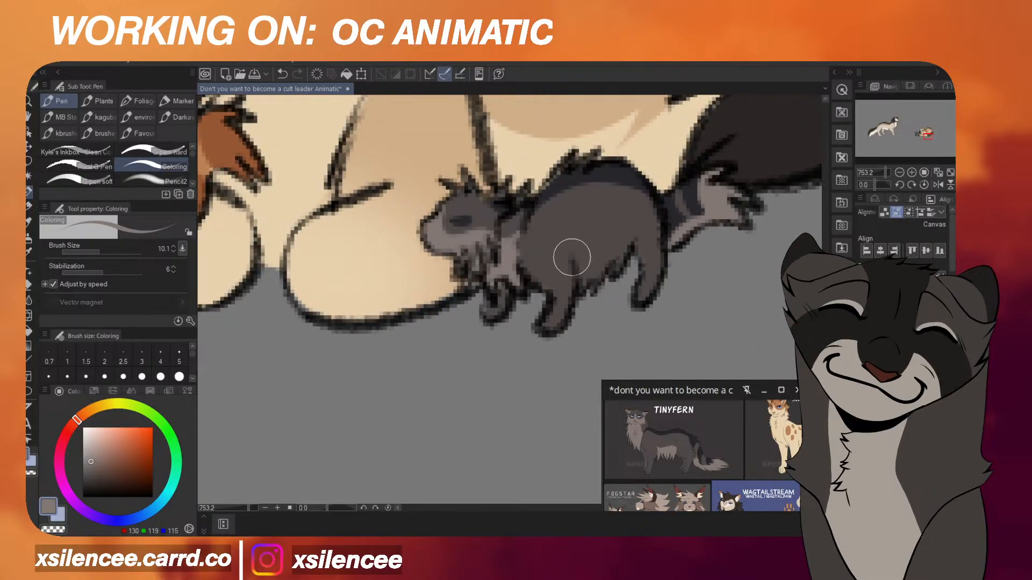
pyautogui.moveTo(575, 259)
pyautogui.mouseDown()
pyautogui.moveTo(616, 239)
pyautogui.moveTo(625, 250)
pyautogui.moveTo(589, 272)
pyautogui.mouseUp()
pyautogui.scroll(-4, 591, 273)
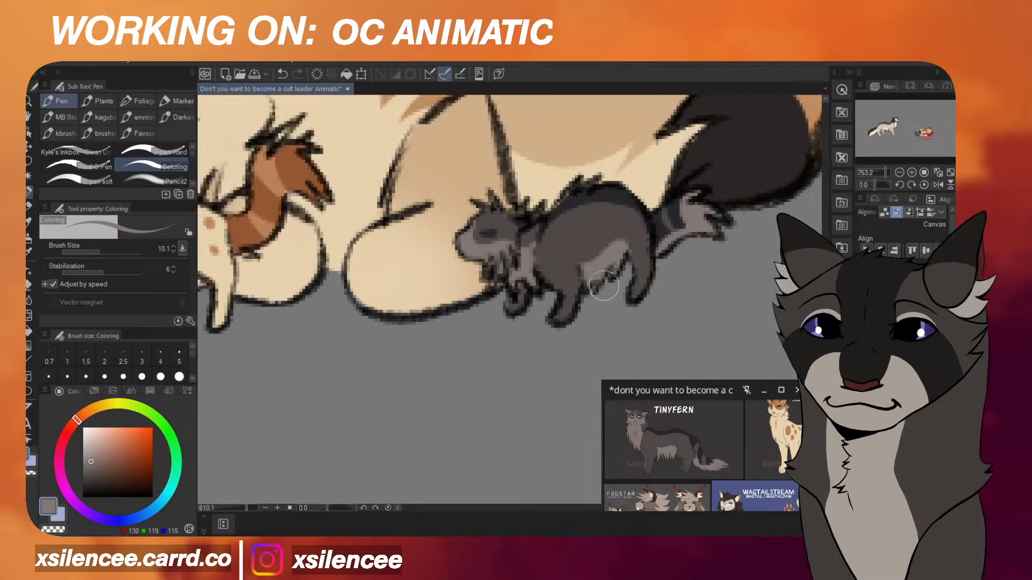
pyautogui.press('h')
pyautogui.press('h')
pyautogui.scroll(2, 588, 221)
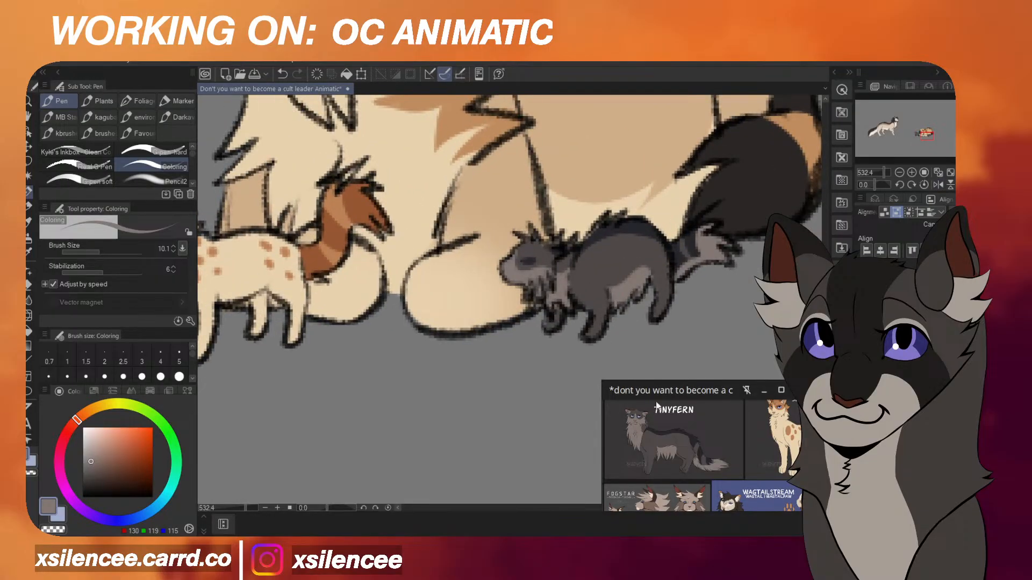
pyautogui.moveTo(664, 409); pyautogui.dragTo(692, 415)
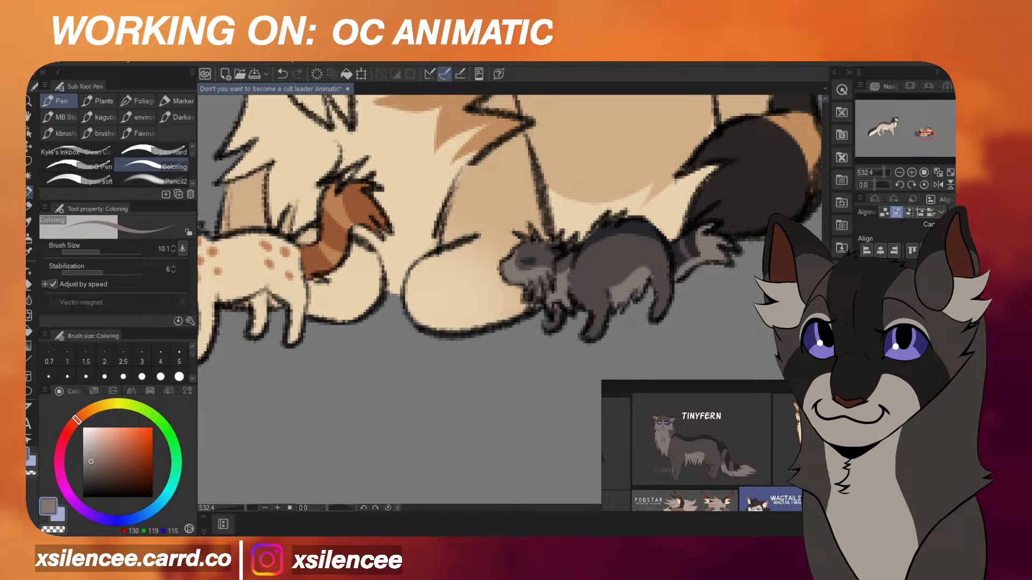
pyautogui.scroll(2, 664, 303)
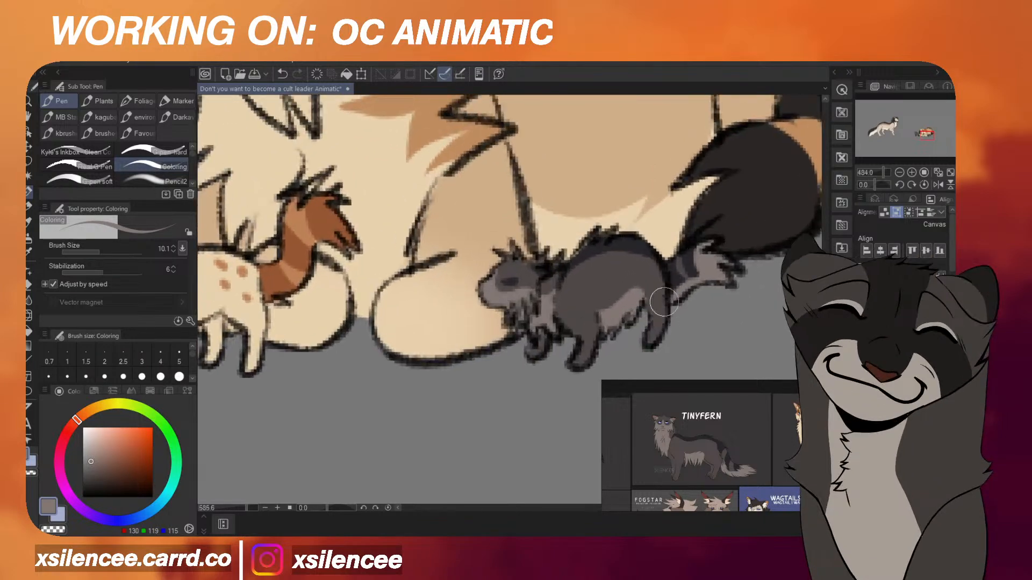
pyautogui.scroll(2, 664, 303)
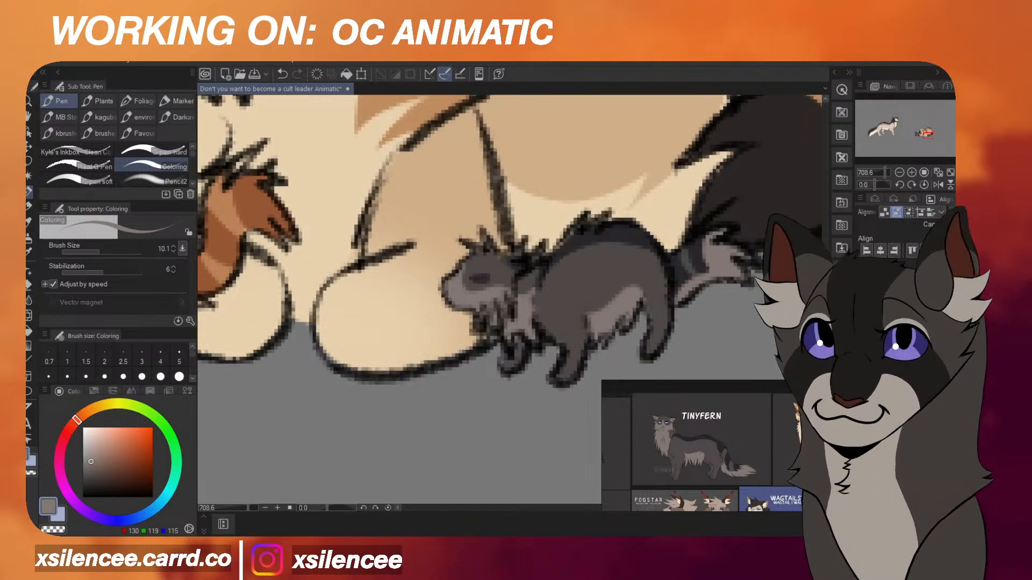
pyautogui.scroll(-5, 768, 330)
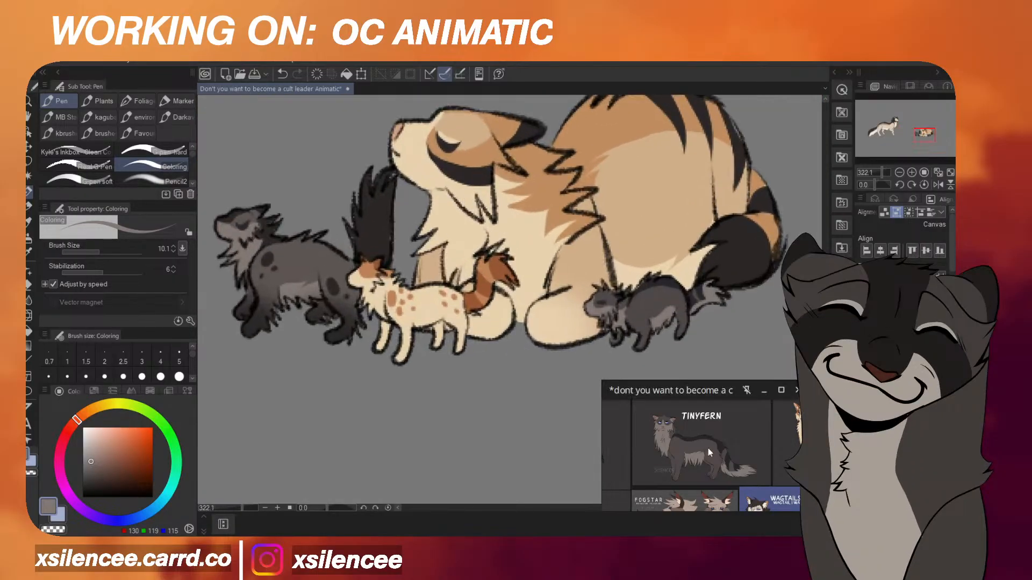
# Fill the background layer behind the cats with solid black.
pyautogui.scroll(-6, 781, 337)
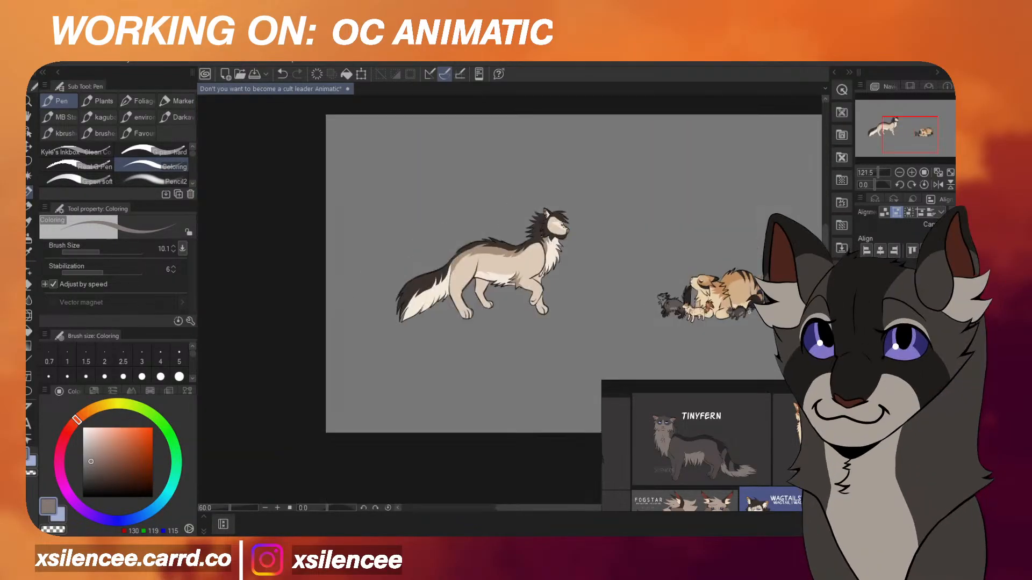
pyautogui.scroll(-1, 781, 337)
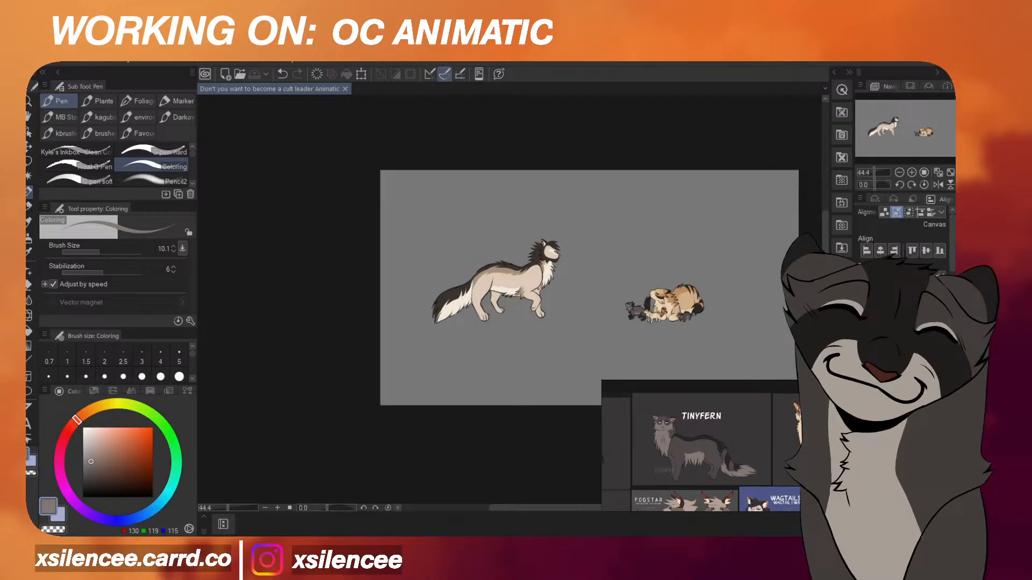
pyautogui.scroll(-1, 733, 316)
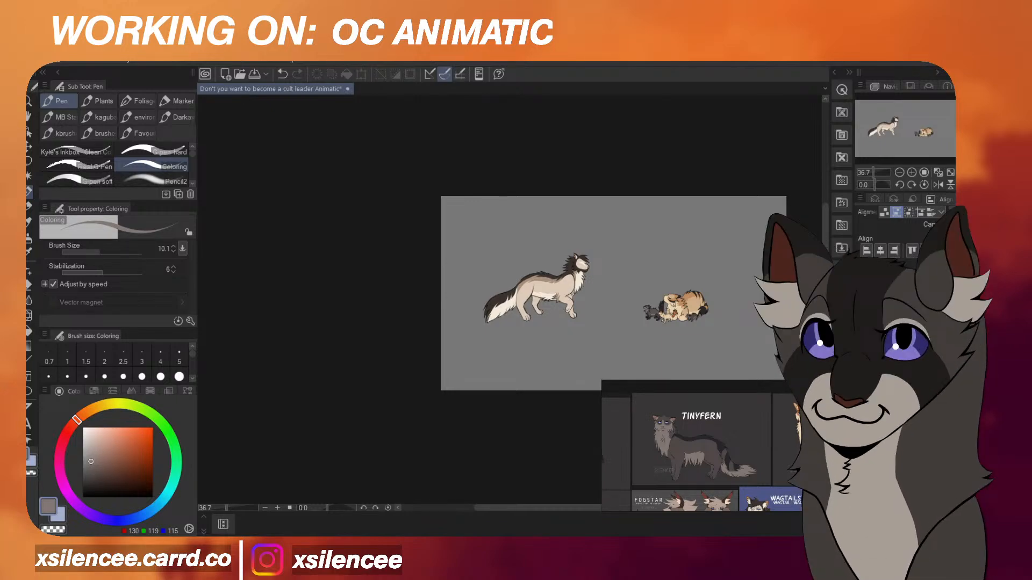
pyautogui.moveTo(110, 482); pyautogui.dragTo(81, 499)
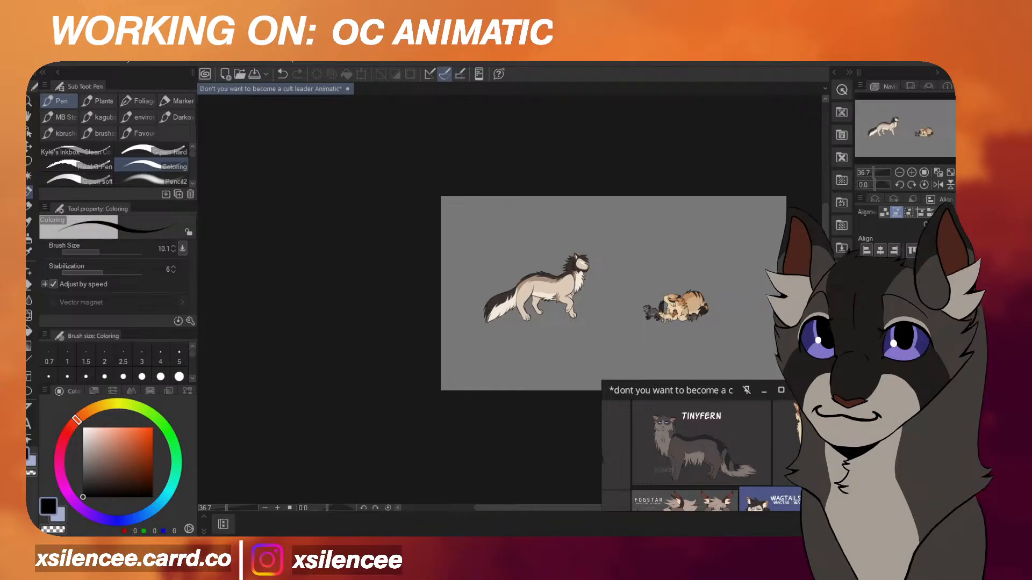
pyautogui.click(29, 332)
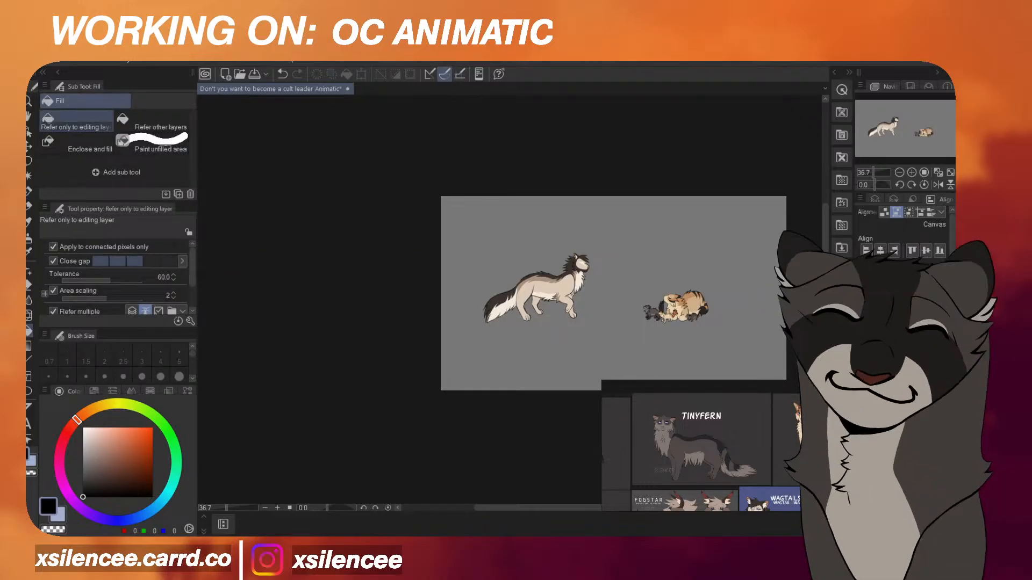
pyautogui.click(739, 311)
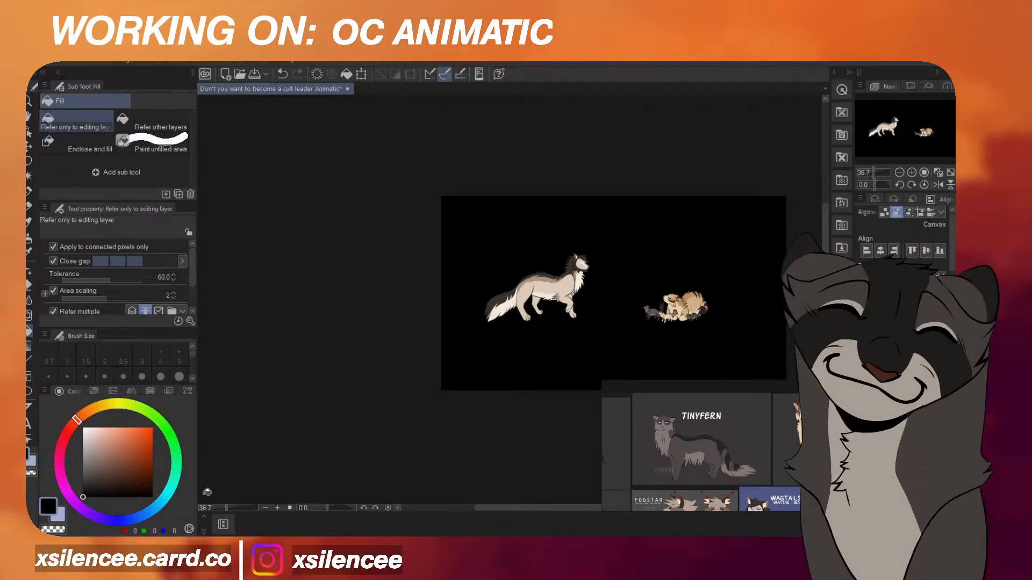
# Refill the background with near-black, RGB 30, 28, 27, and remove the grey backdrop behind the cats.
pyautogui.click(600, 290)
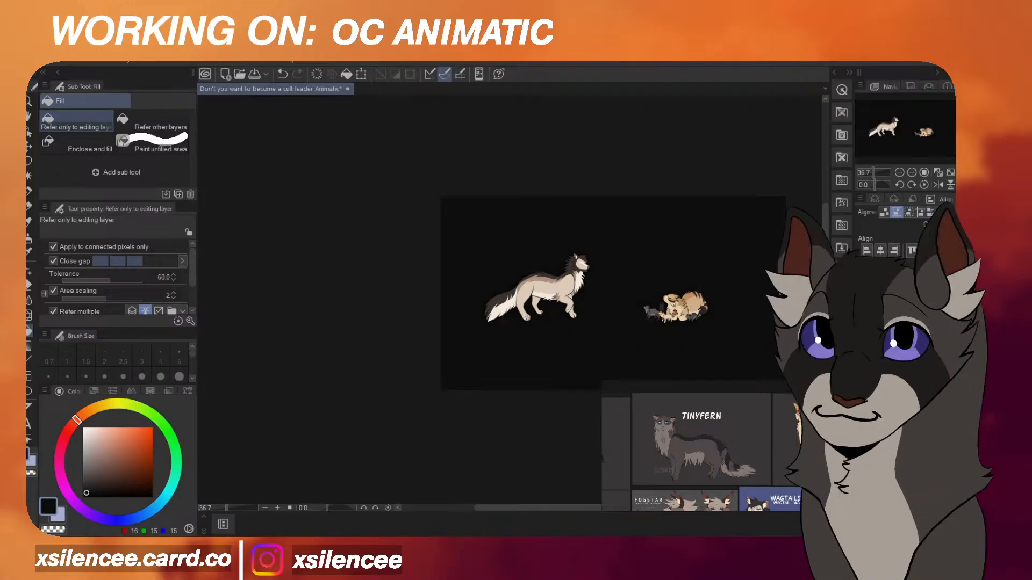
pyautogui.click(89, 490)
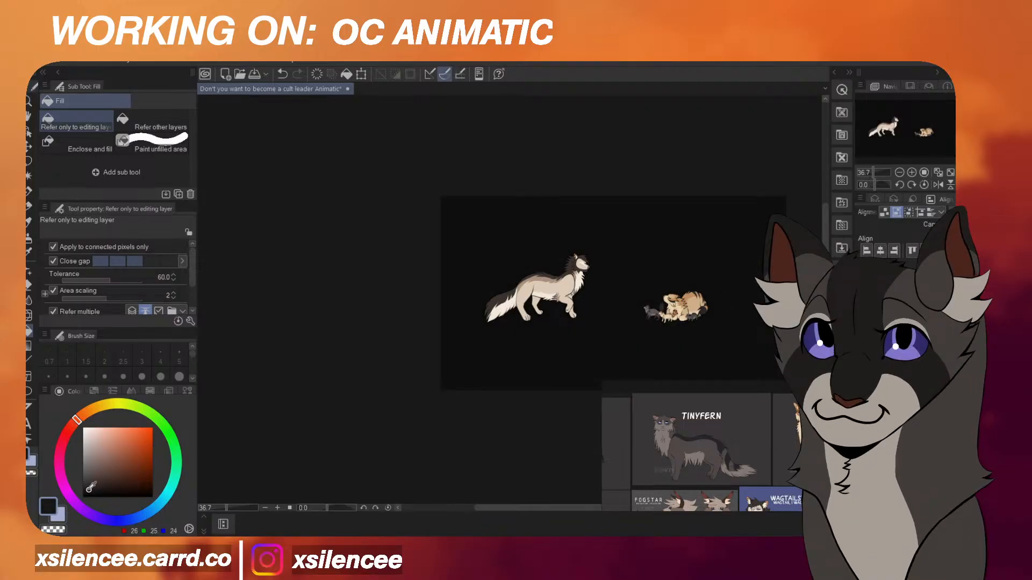
pyautogui.click(89, 489)
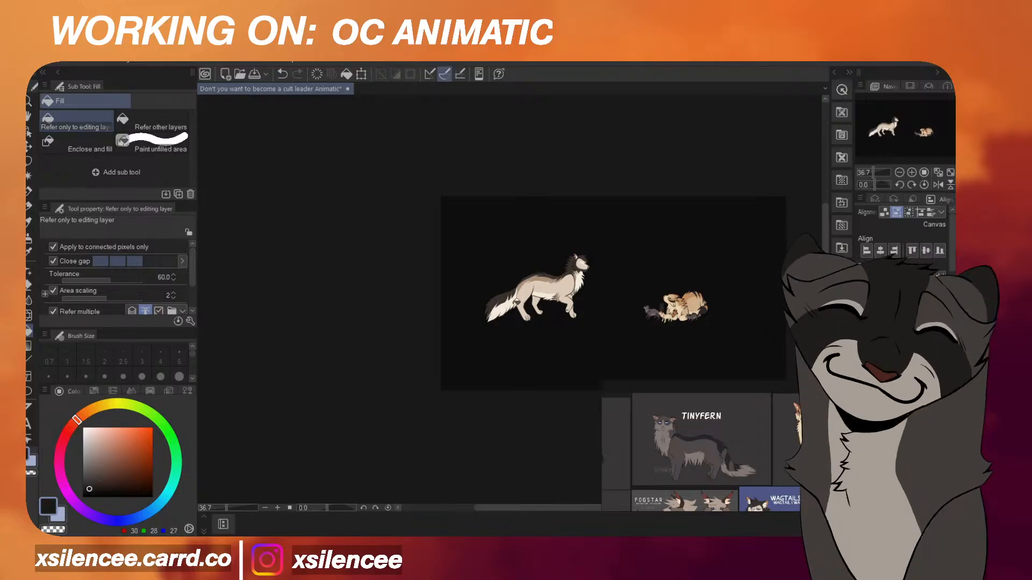
pyautogui.click(630, 261)
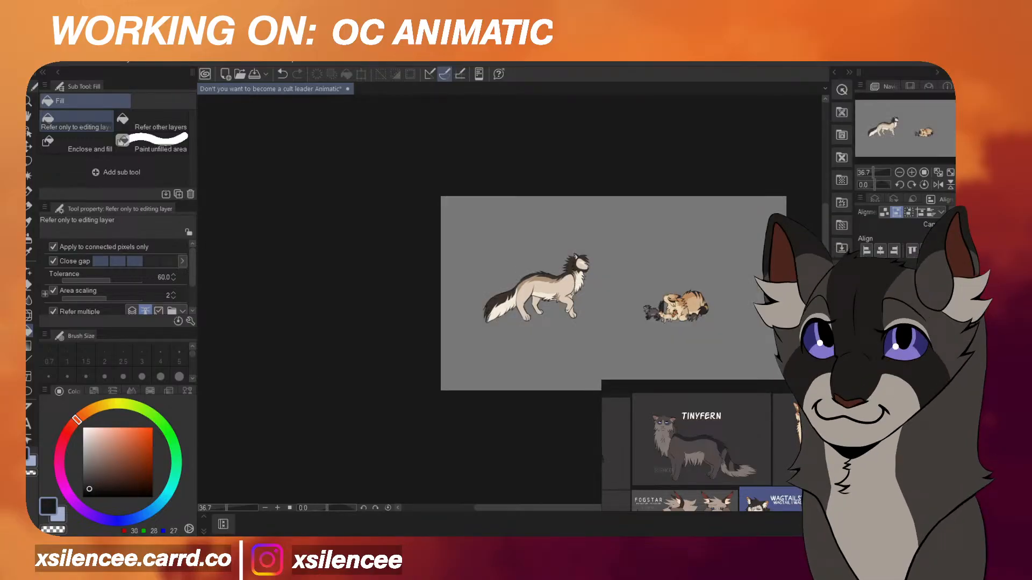
pyautogui.press('Delete')
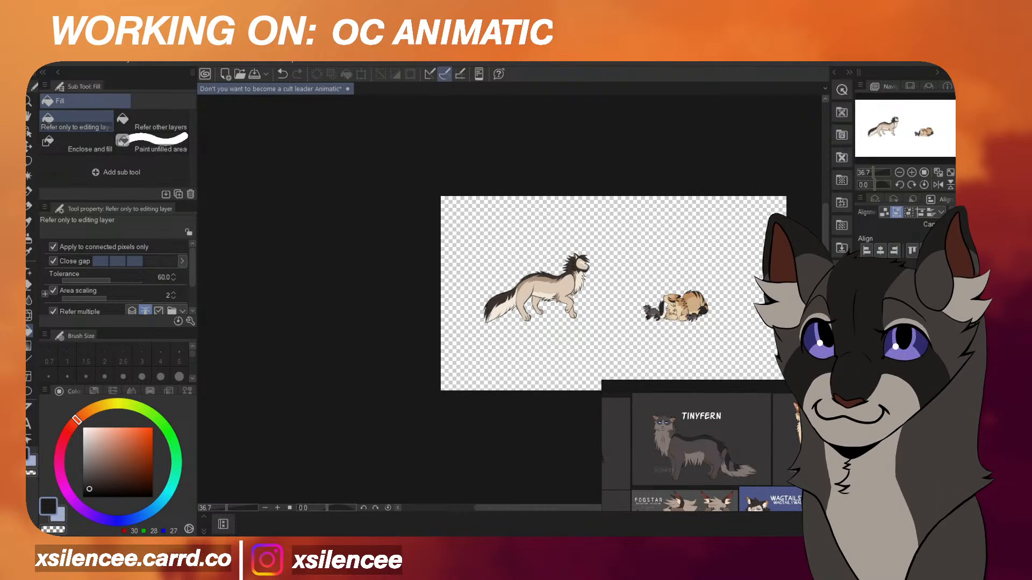
# Choose pale blue-grey, RGB 202, 206, 214, and set up a foreground-to-transparent gradient.
pyautogui.click(136, 518)
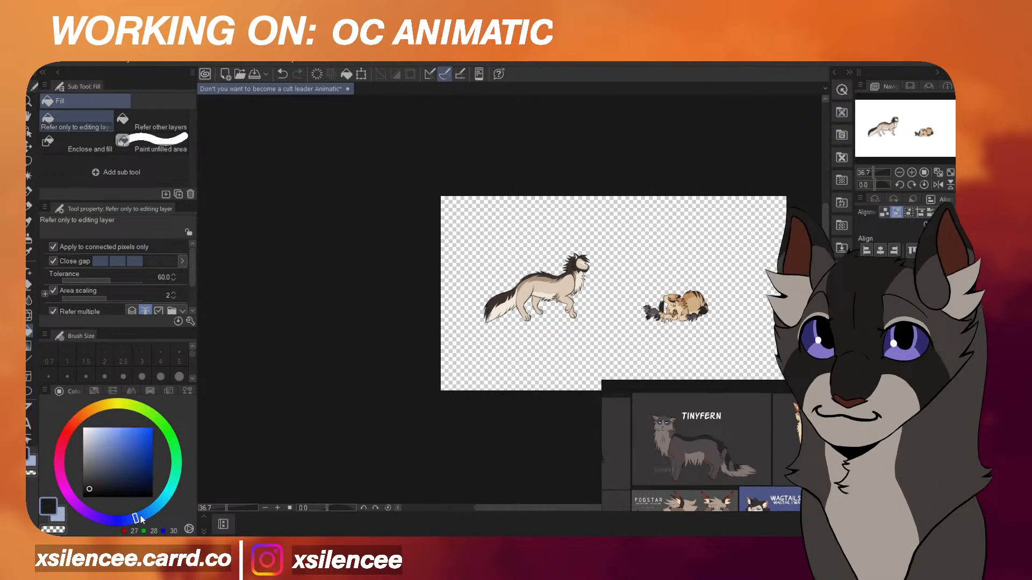
pyautogui.click(87, 439)
pyautogui.moveTo(87, 439); pyautogui.dragTo(87, 439)
pyautogui.click(30, 346)
pyautogui.scroll(3, 660, 312)
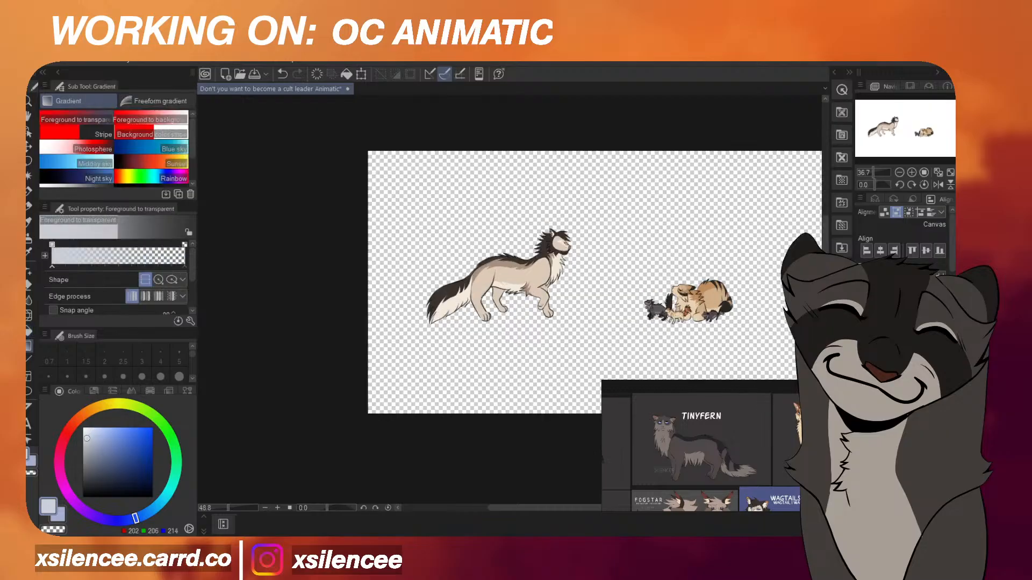
pyautogui.scroll(1, 677, 312)
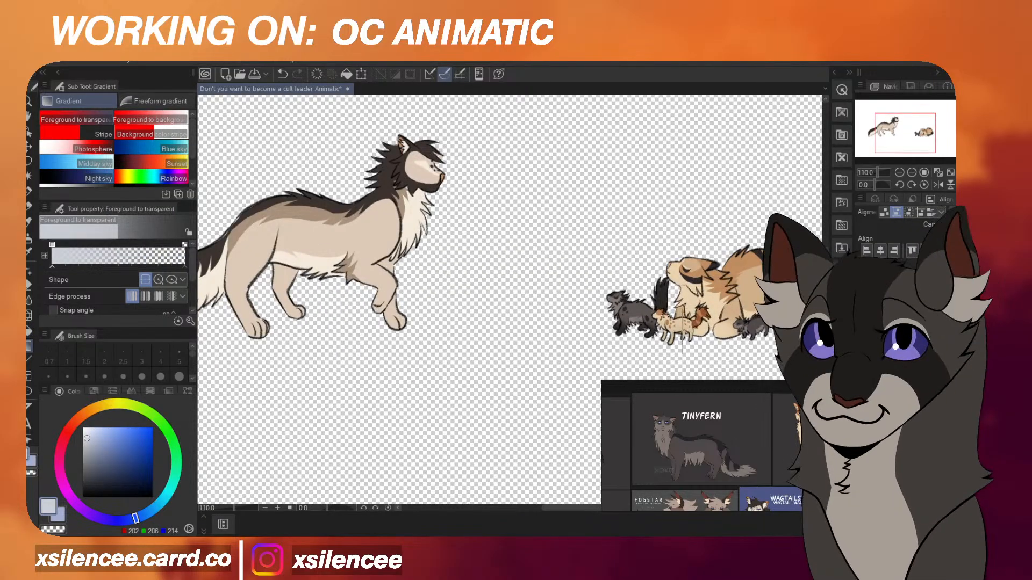
# Show the near-black background behind the cats again and save the file.
pyautogui.click(908, 483)
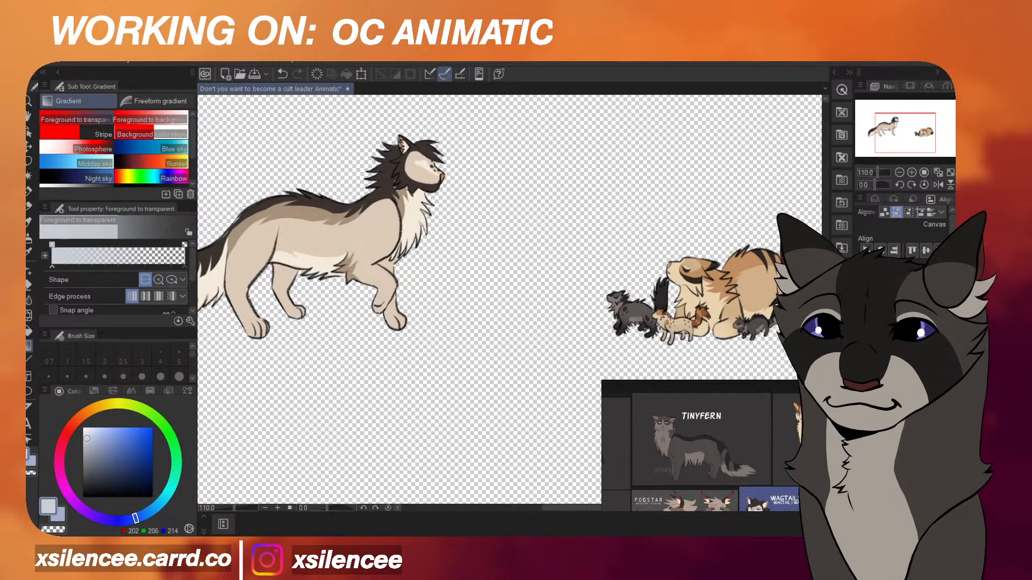
pyautogui.click(862, 483)
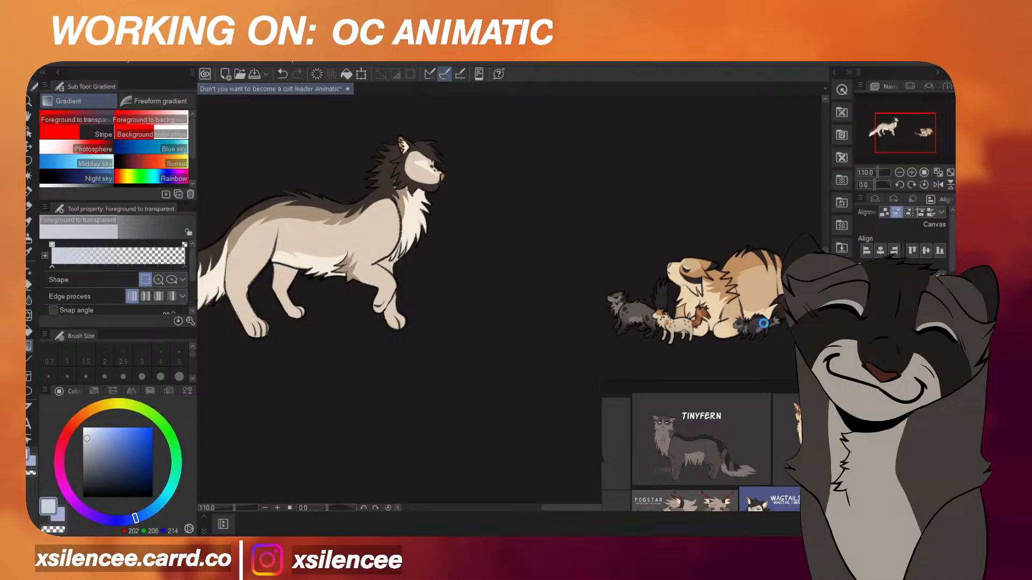
pyautogui.hotkey('ctrl', 's')
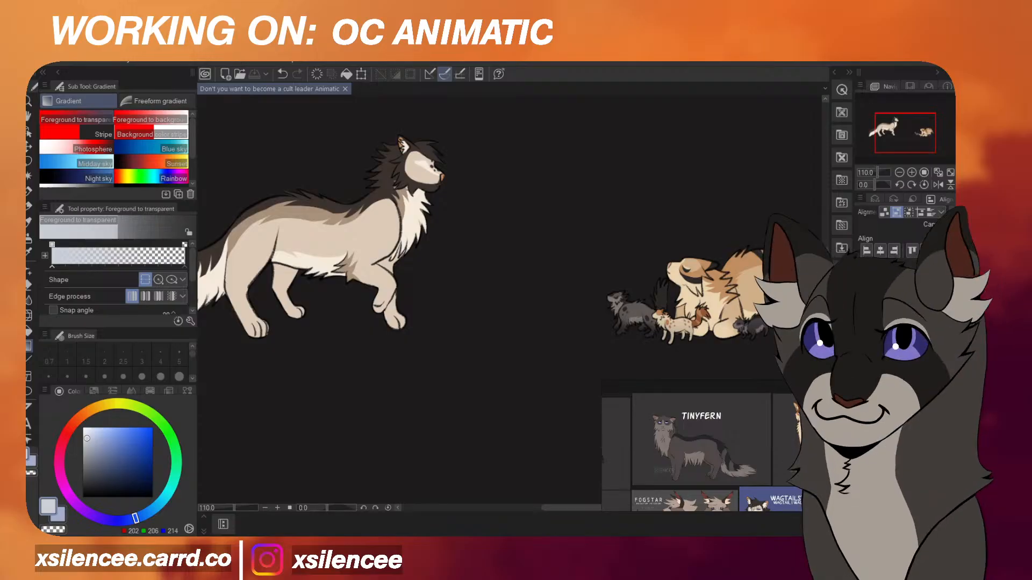
# Apply pale blue-grey foreground-to-transparent gradients upward from below the kitten group and the standing cat.
pyautogui.scroll(-2, 780, 257)
pyautogui.scroll(2, 767, 267)
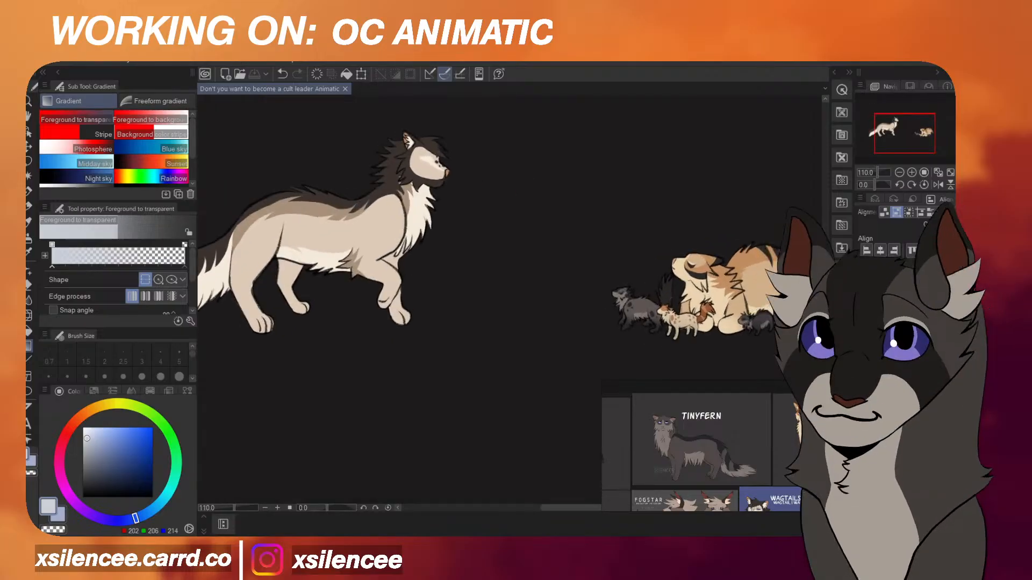
pyautogui.click(903, 376)
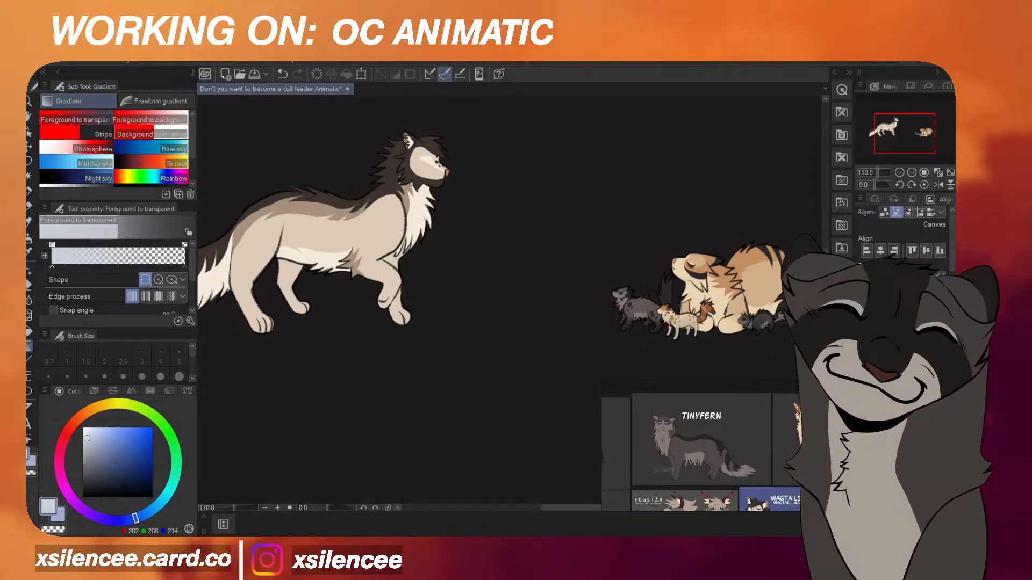
pyautogui.click(863, 376)
pyautogui.click(863, 376)
pyautogui.click(902, 387)
pyautogui.scroll(3, 720, 334)
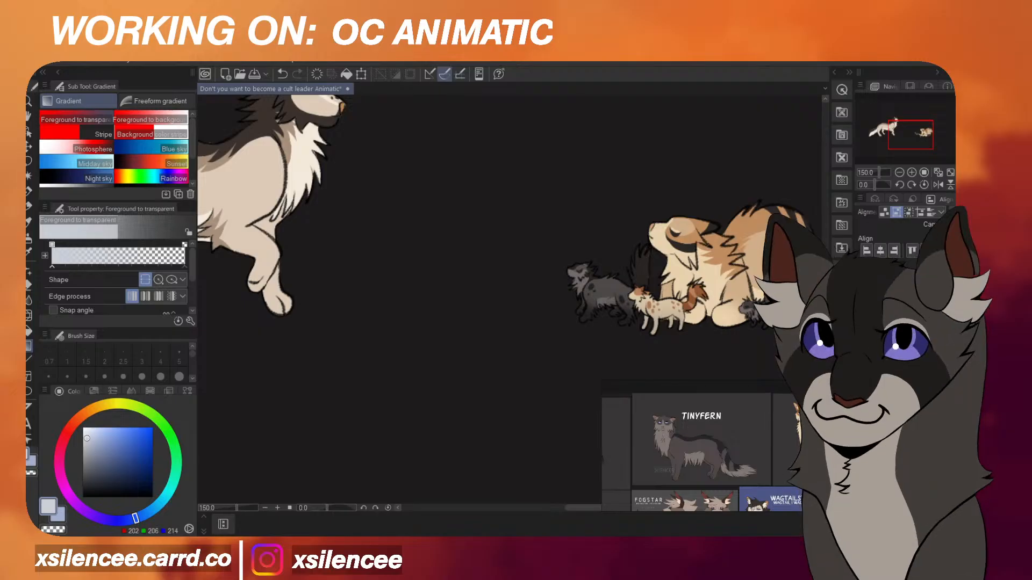
pyautogui.hotkey('ctrl', '0')
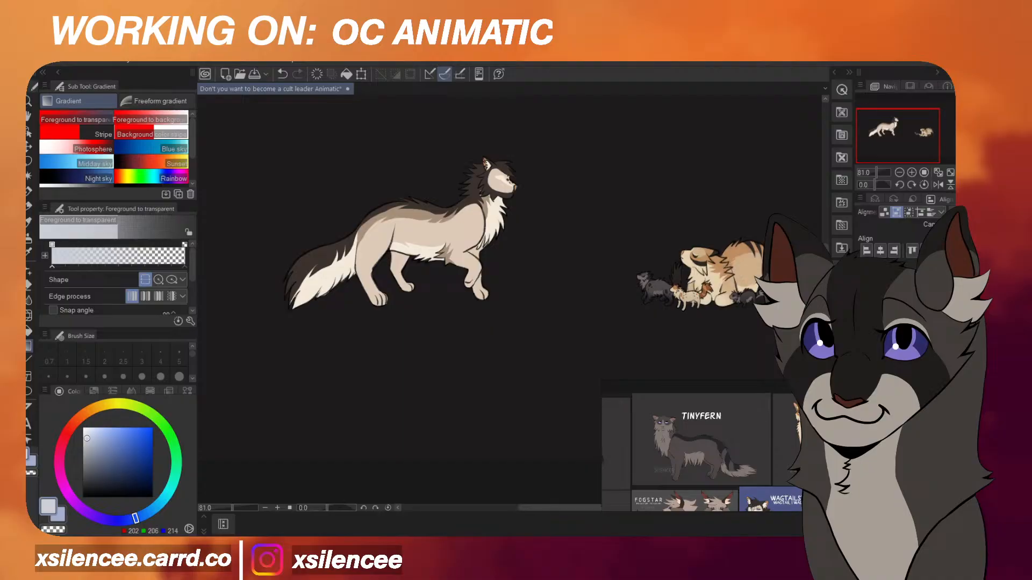
pyautogui.moveTo(727, 336); pyautogui.dragTo(734, 247)
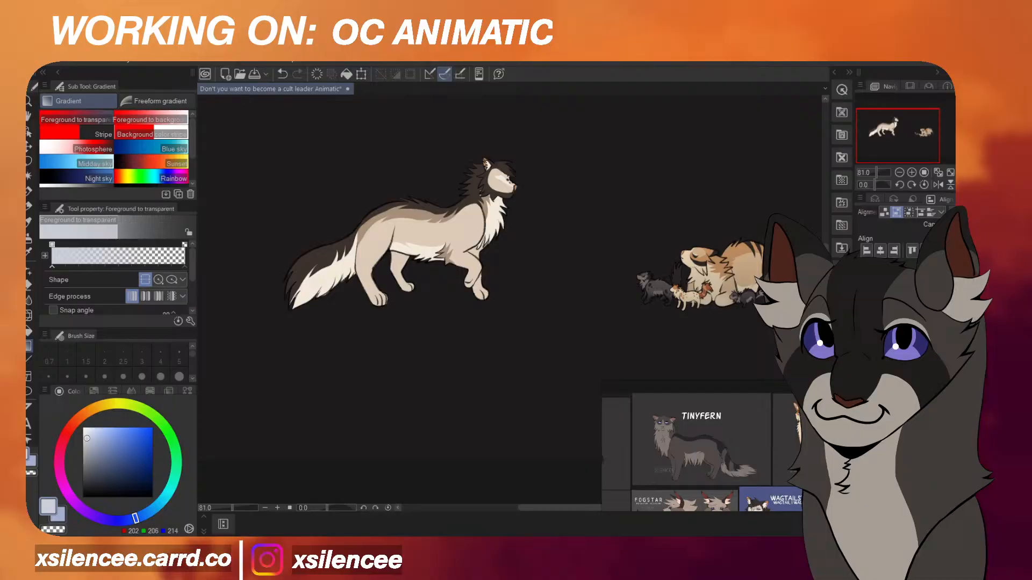
pyautogui.moveTo(436, 353); pyautogui.dragTo(434, 134)
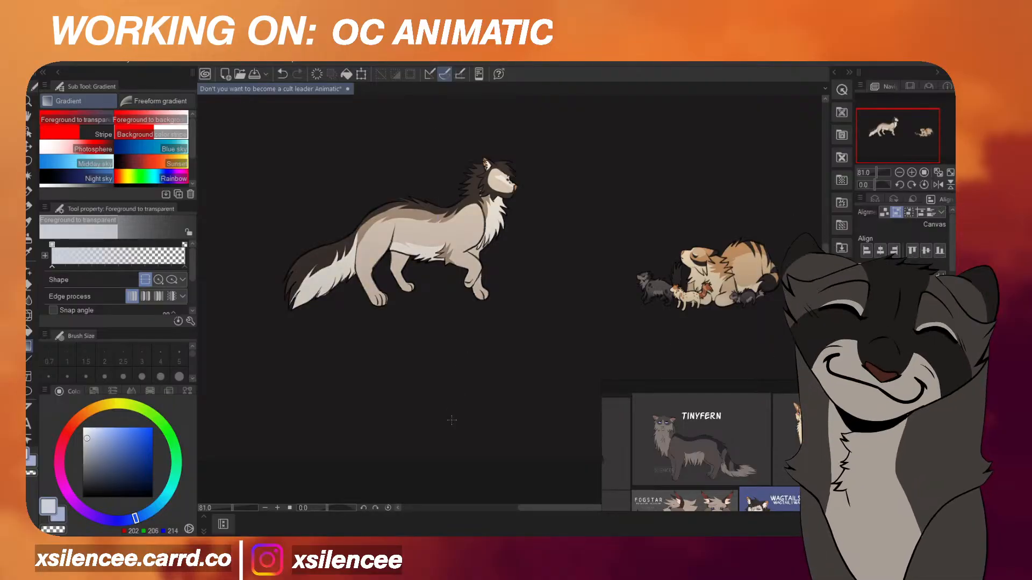
pyautogui.moveTo(452, 420); pyautogui.dragTo(452, 184)
pyautogui.moveTo(464, 359); pyautogui.dragTo(465, 208)
# Show only the standing cat on a transparent canvas and open the single-layer PNG export.
pyautogui.scroll(-4, 614, 255)
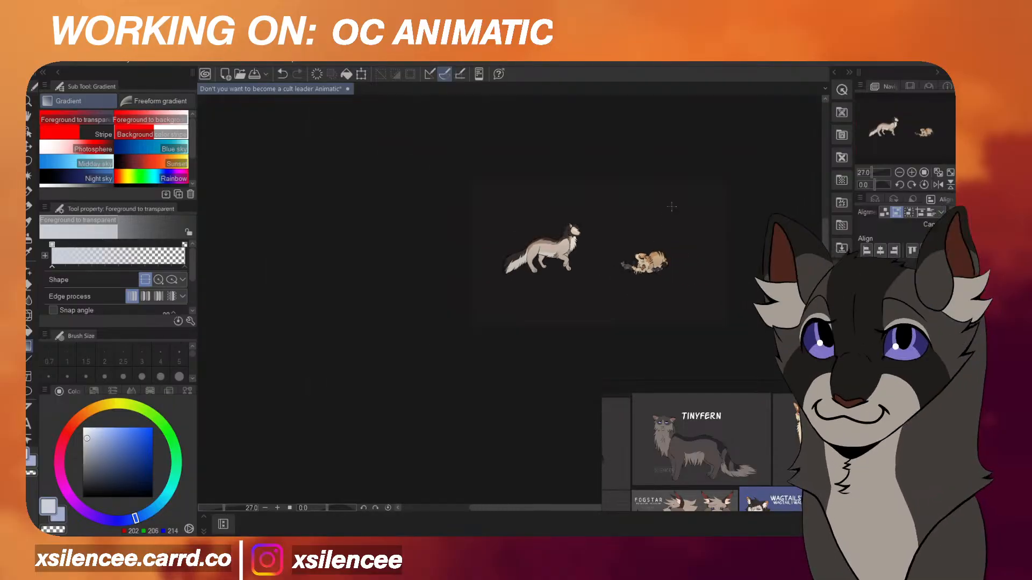
pyautogui.scroll(2, 671, 206)
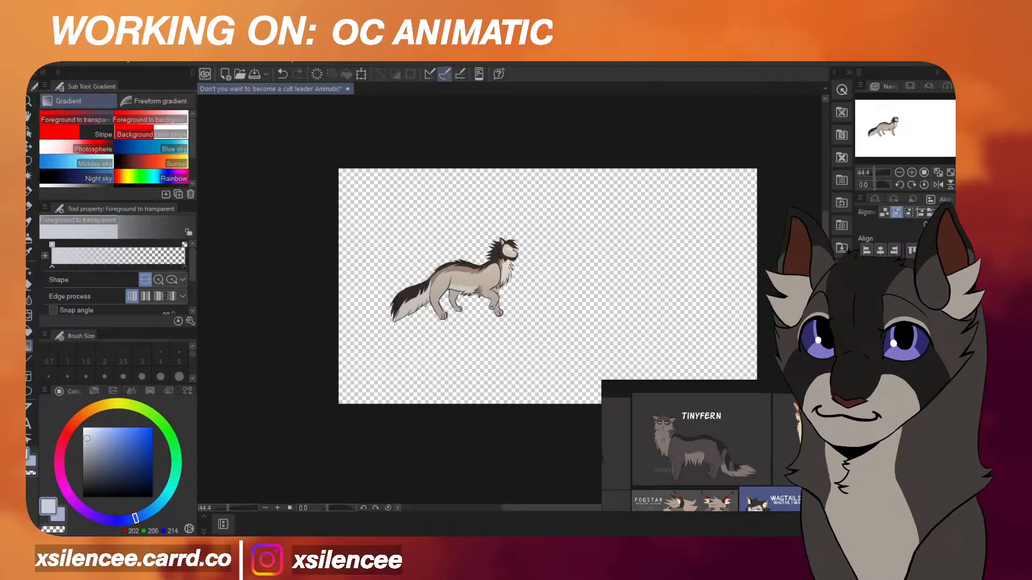
pyautogui.click(35, 59)
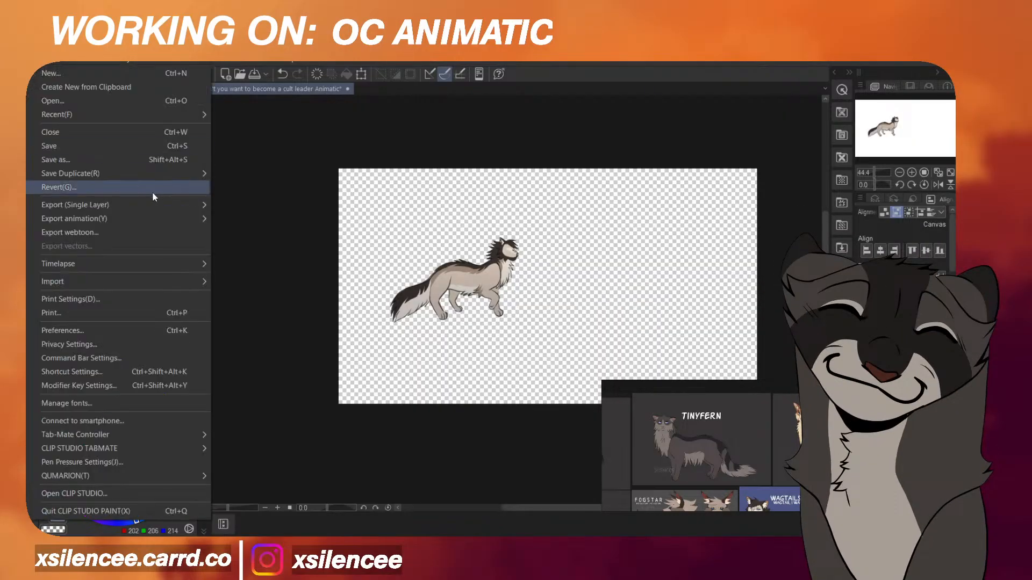
pyautogui.moveTo(164, 200)
pyautogui.click(260, 236)
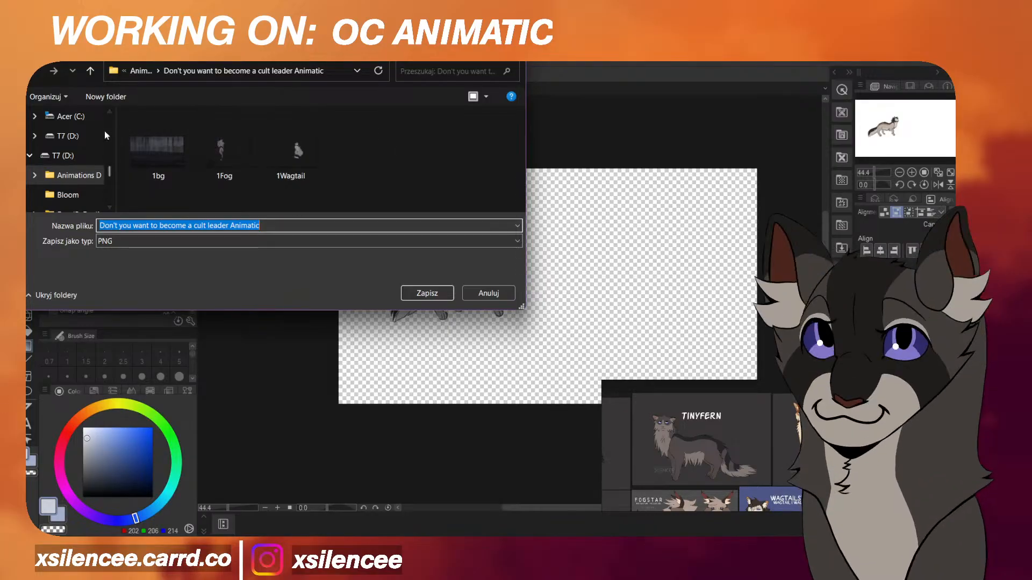
pyautogui.scroll(-5, 83, 157)
pyautogui.scroll(1, 83, 157)
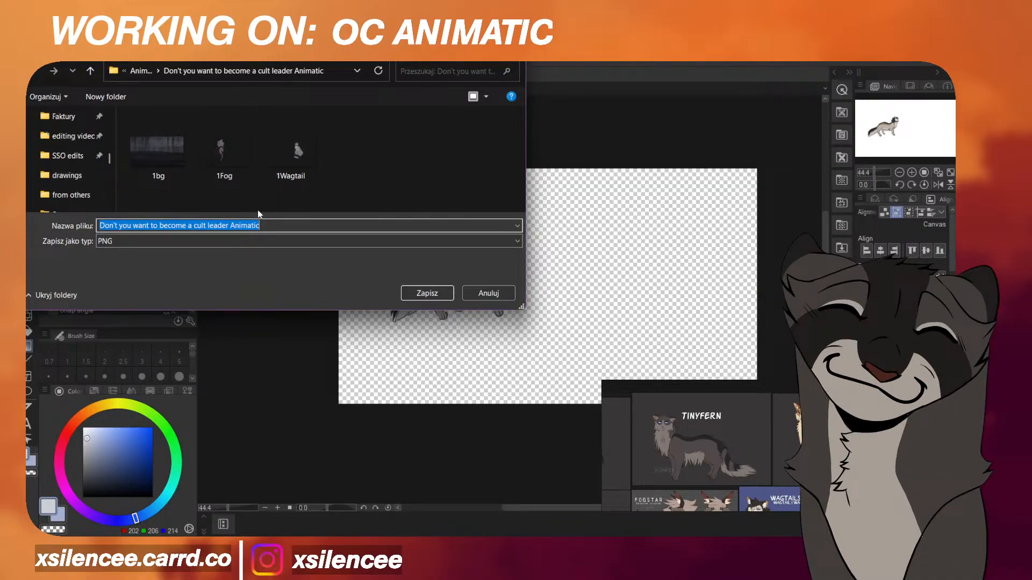
pyautogui.scroll(-3, 76, 162)
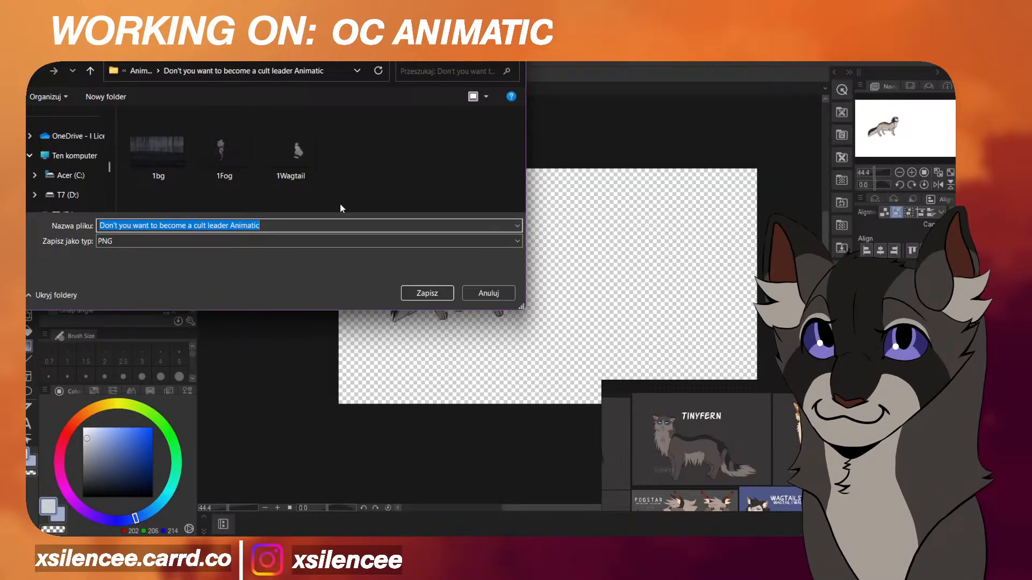
pyautogui.write('1')
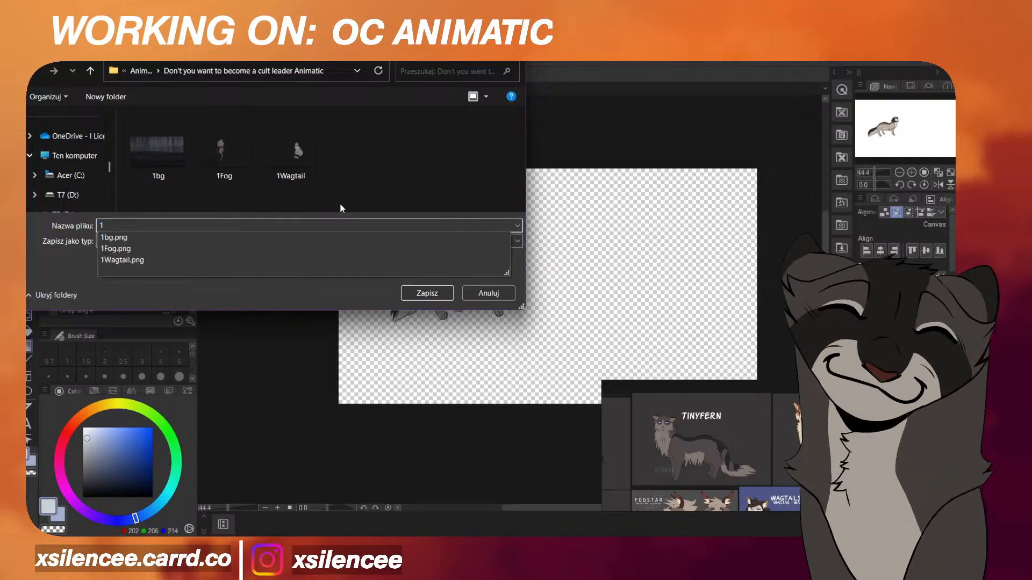
pyautogui.write('Wagtail')
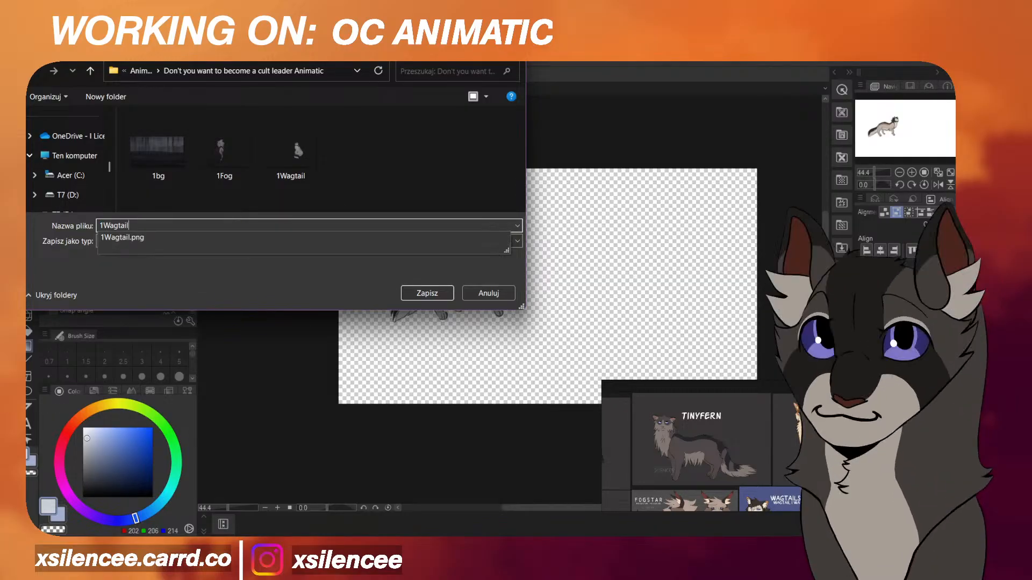
pyautogui.press('Return')
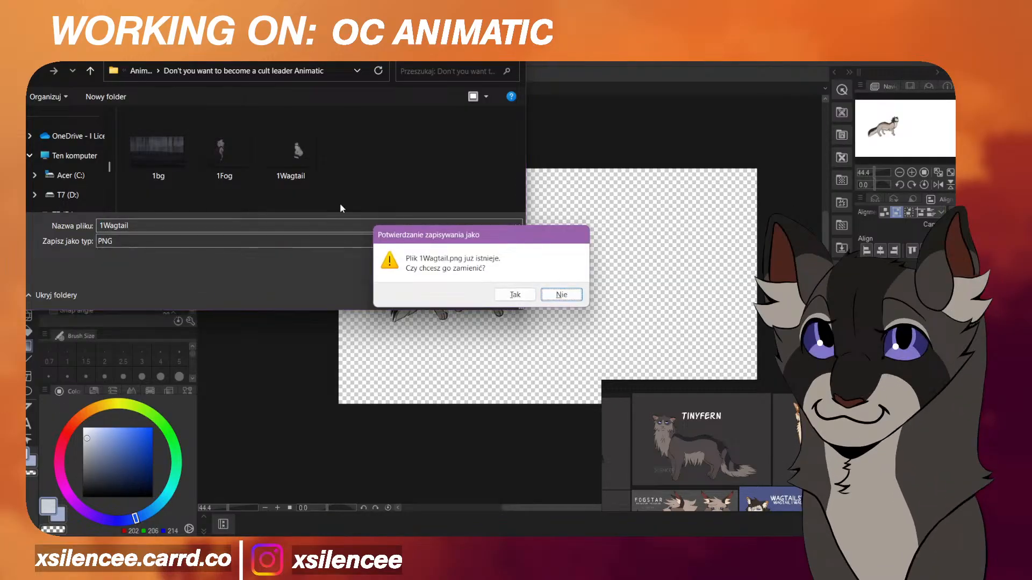
pyautogui.click(571, 296)
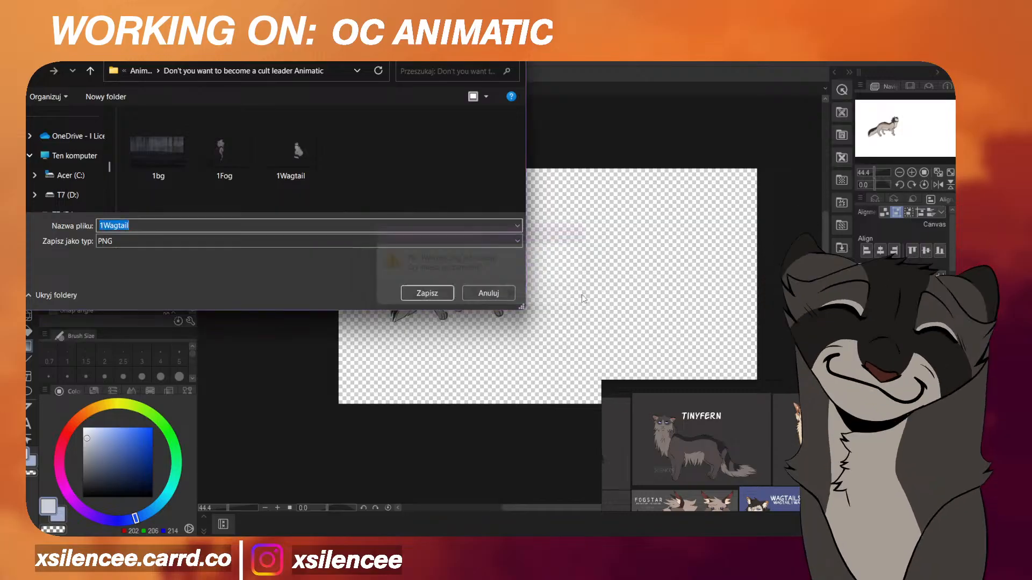
# Export the standing cat as a PNG named 2Wagtail in the animatic's folder.
pyautogui.write('2Wagtail')
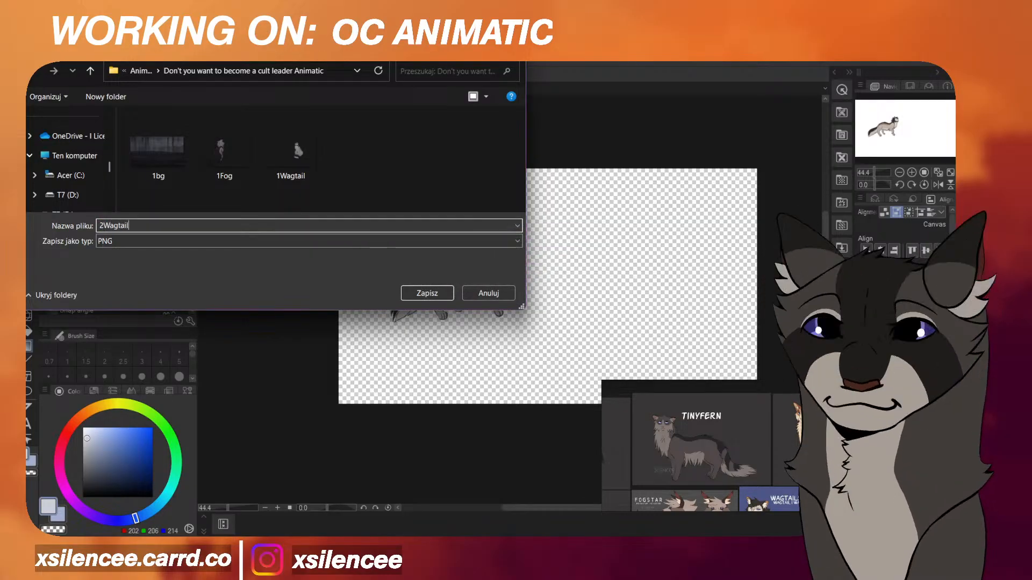
pyautogui.press('Return')
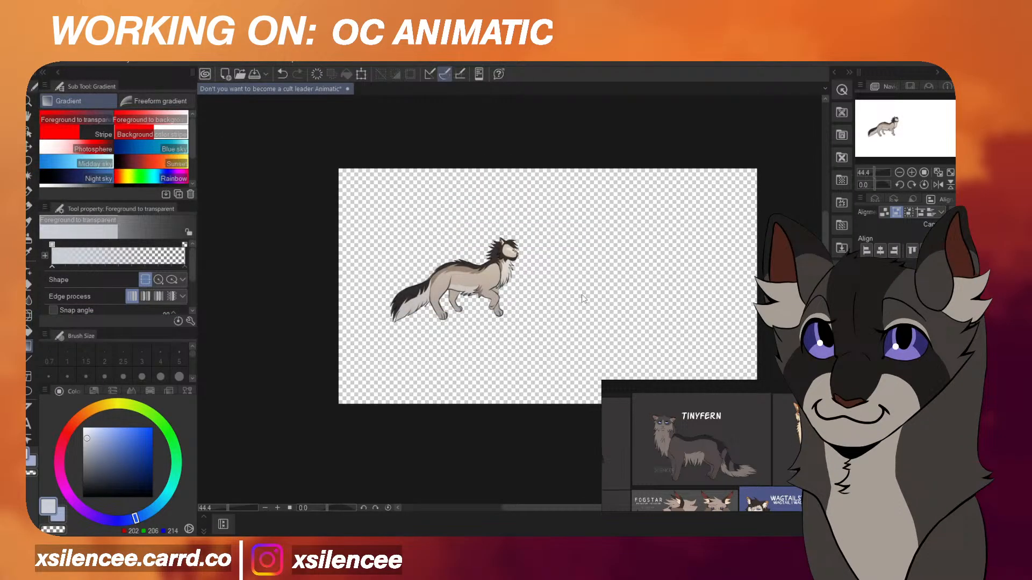
# Show only the crouching striped cat on the transparent canvas and export it as a single-layer PNG named 2Beestripe.
pyautogui.click(863, 408)
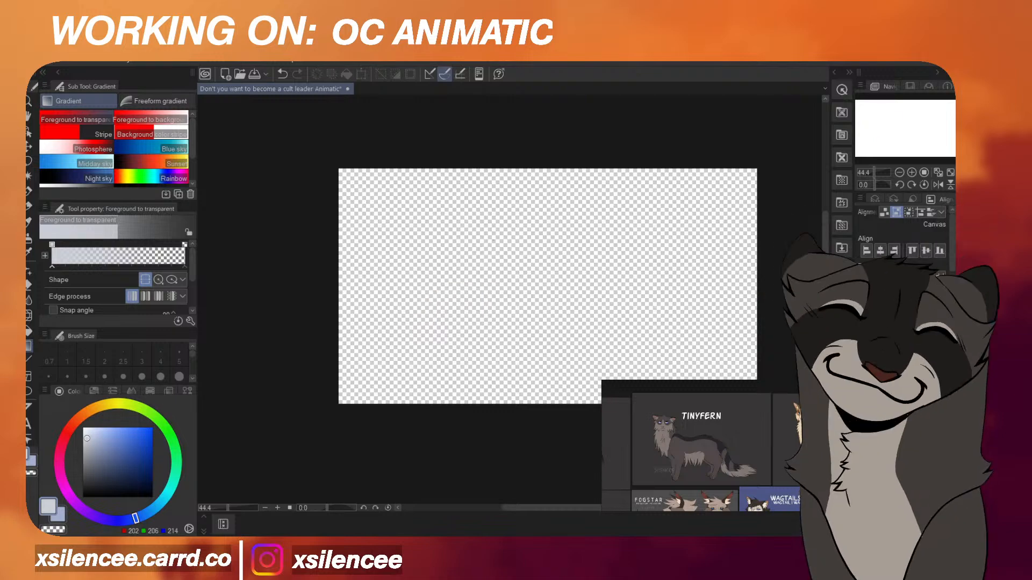
pyautogui.click(862, 395)
pyautogui.click(34, 60)
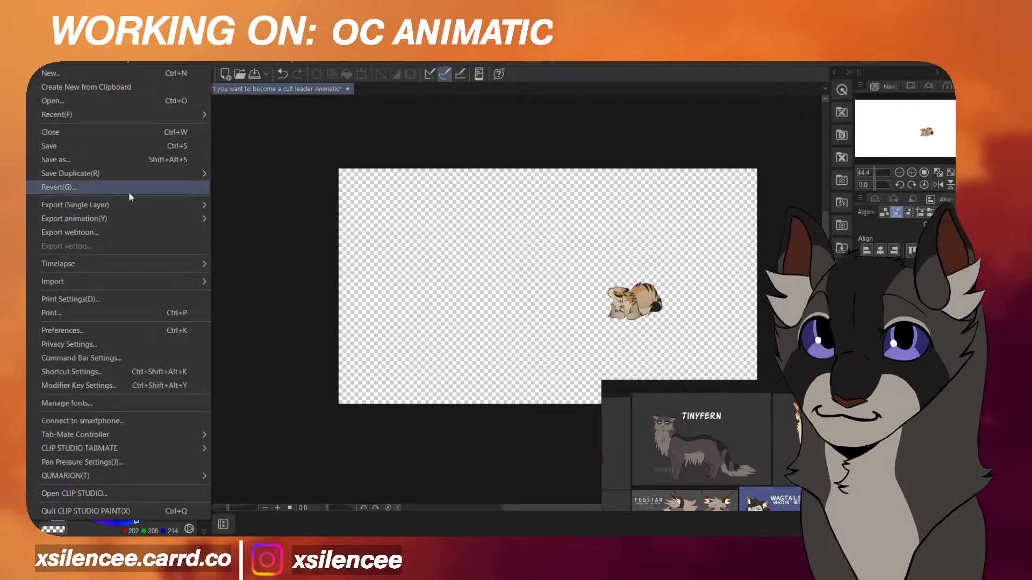
pyautogui.moveTo(132, 205)
pyautogui.click(251, 231)
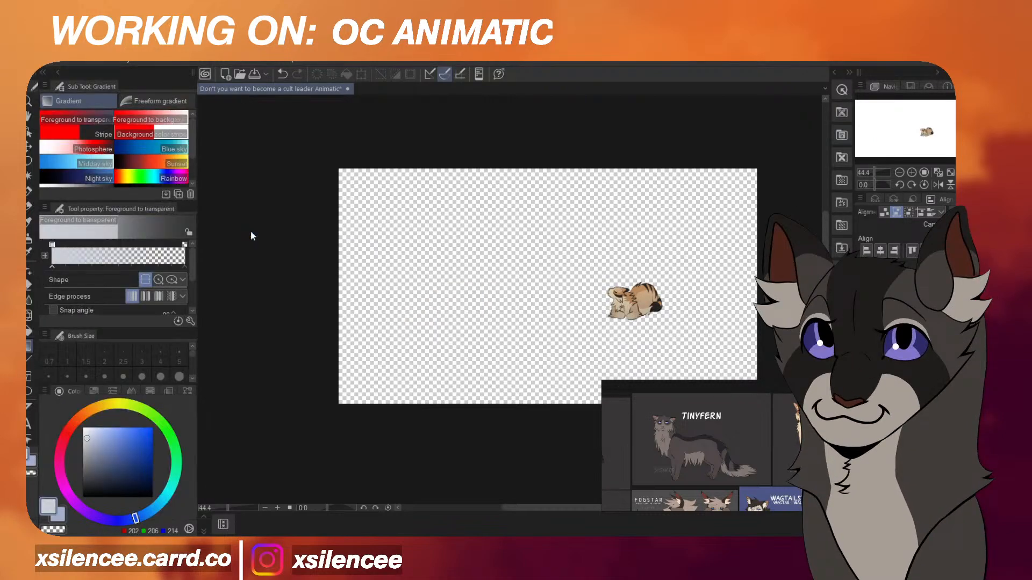
pyautogui.write('2Beestrip')
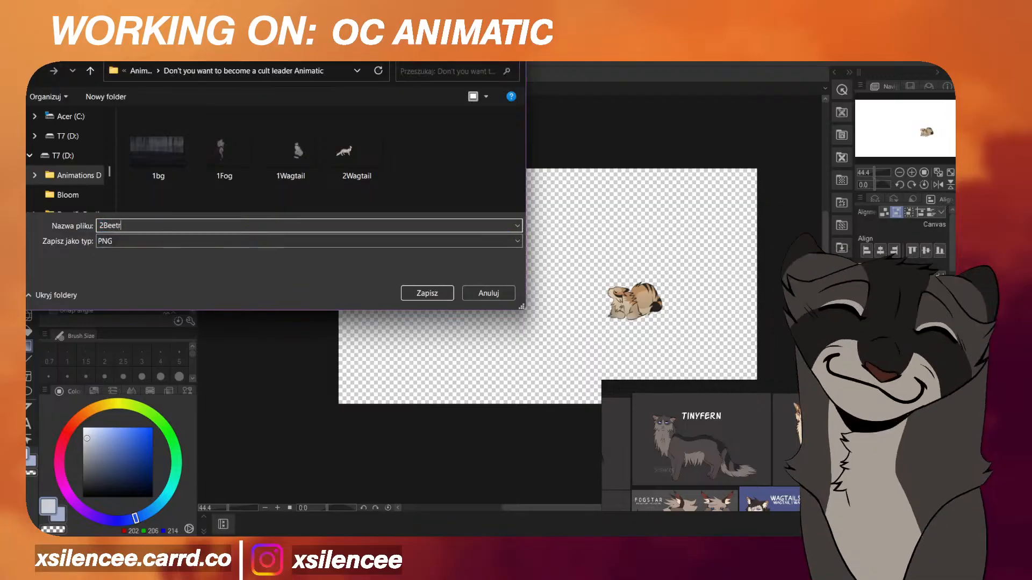
pyautogui.press('Return')
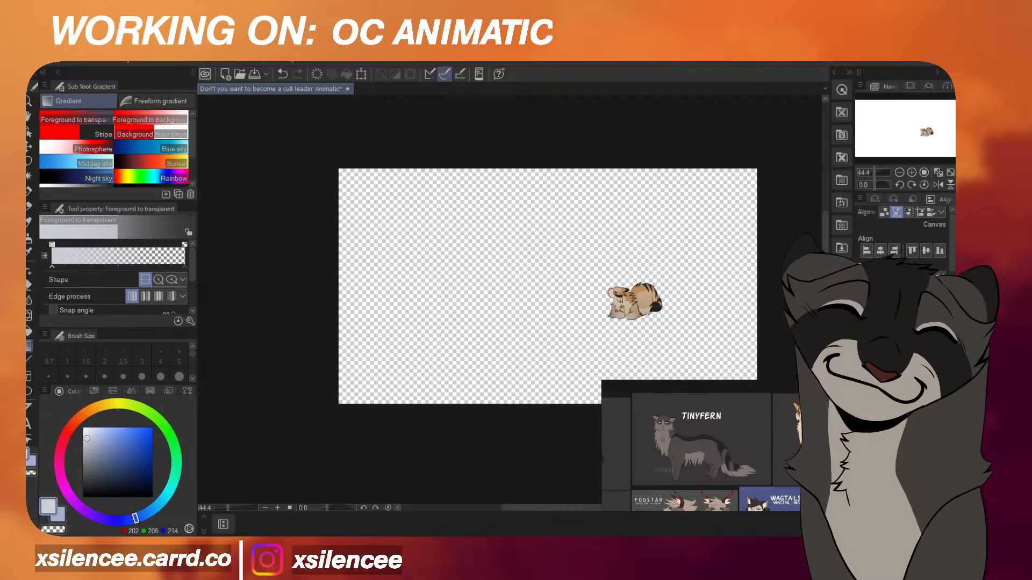
# Export the dark kitten with the raised tail on its own as a single-layer PNG named 2Wolf.
pyautogui.click(33, 59)
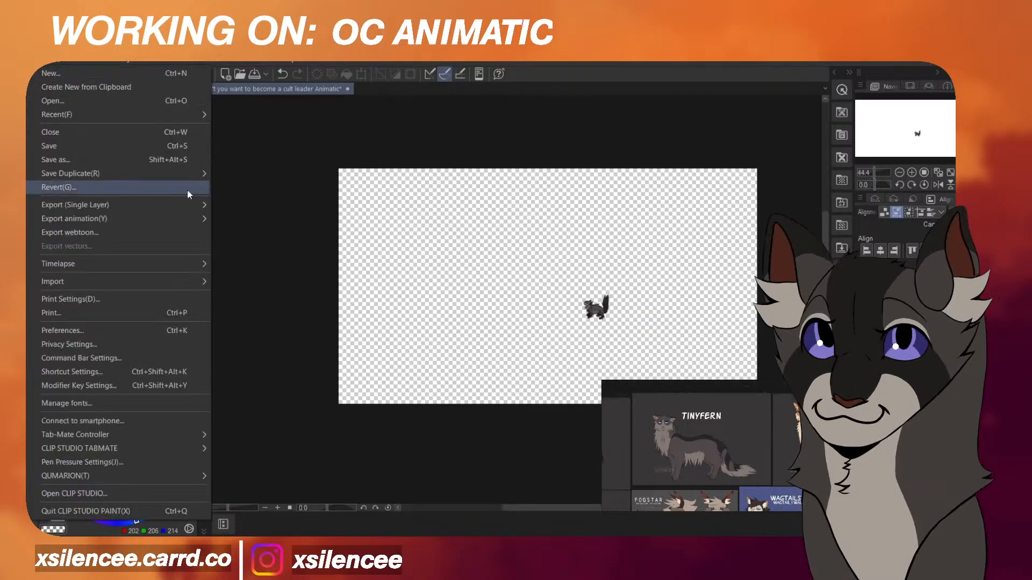
pyautogui.moveTo(198, 205)
pyautogui.click(253, 233)
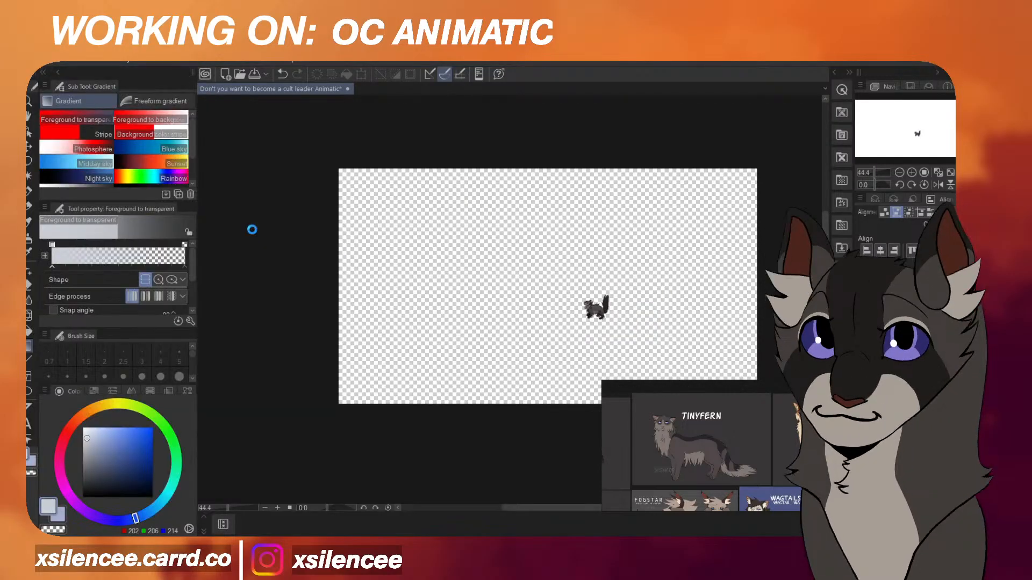
pyautogui.write('2Wp:f')
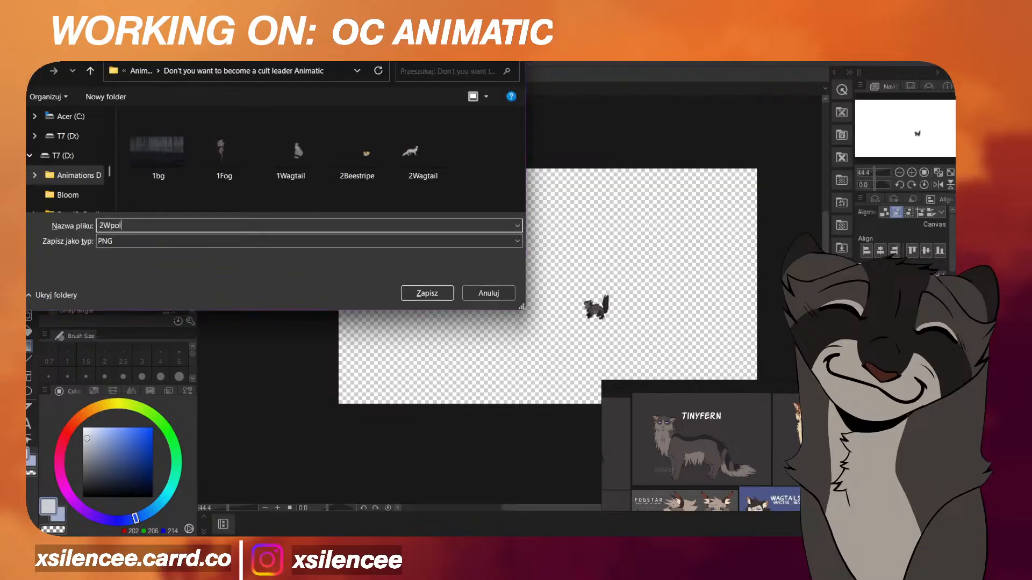
pyautogui.press('BackSpace')
pyautogui.press('BackSpace')
pyautogui.press('BackSpace')
pyautogui.write('olf')
pyautogui.press('Return')
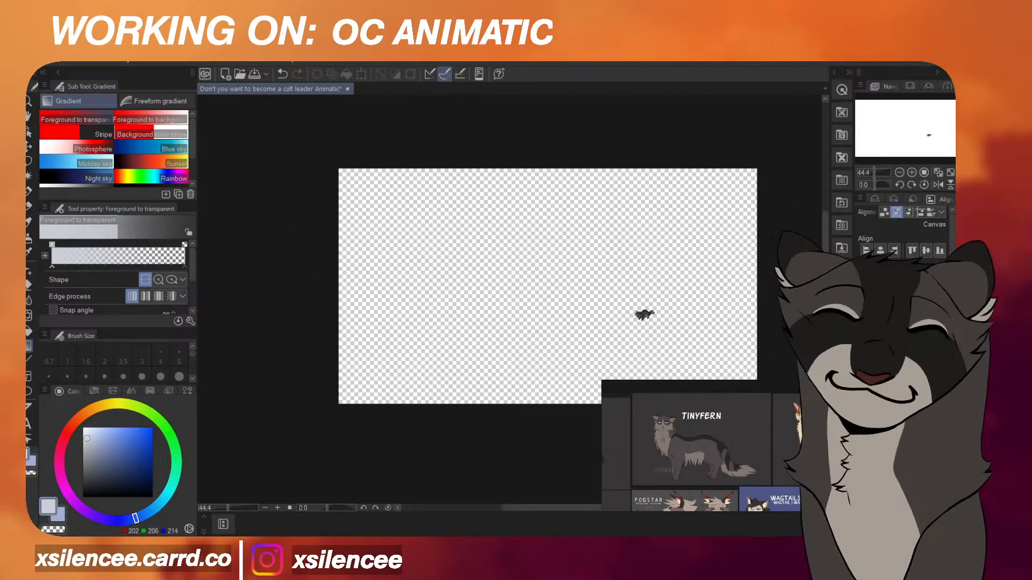
# Export the small dark crouching kitten on its own as a single-layer PNG named 2Tiny.
pyautogui.click(34, 59)
pyautogui.moveTo(160, 214)
pyautogui.click(260, 241)
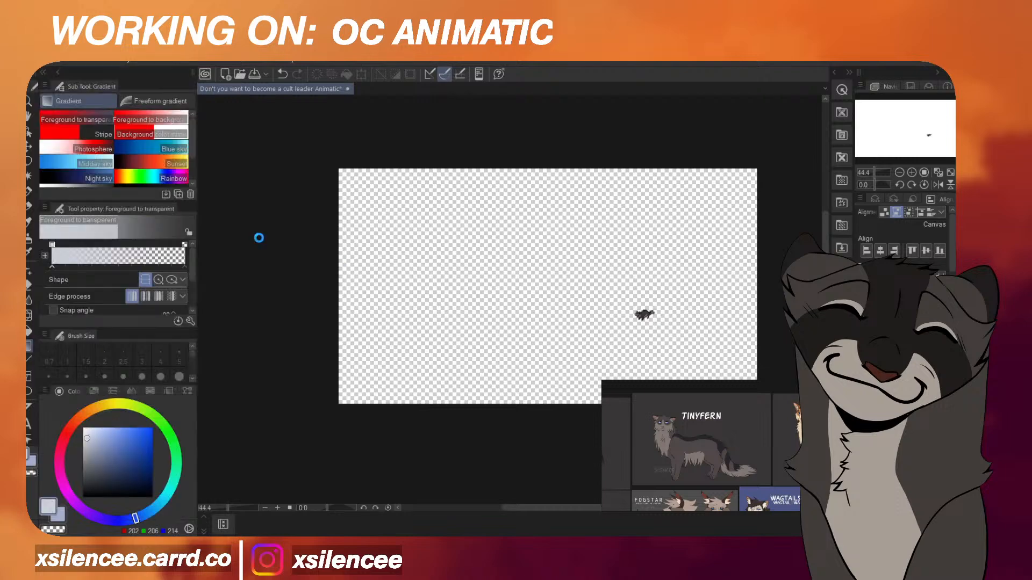
pyautogui.write('2Tiny')
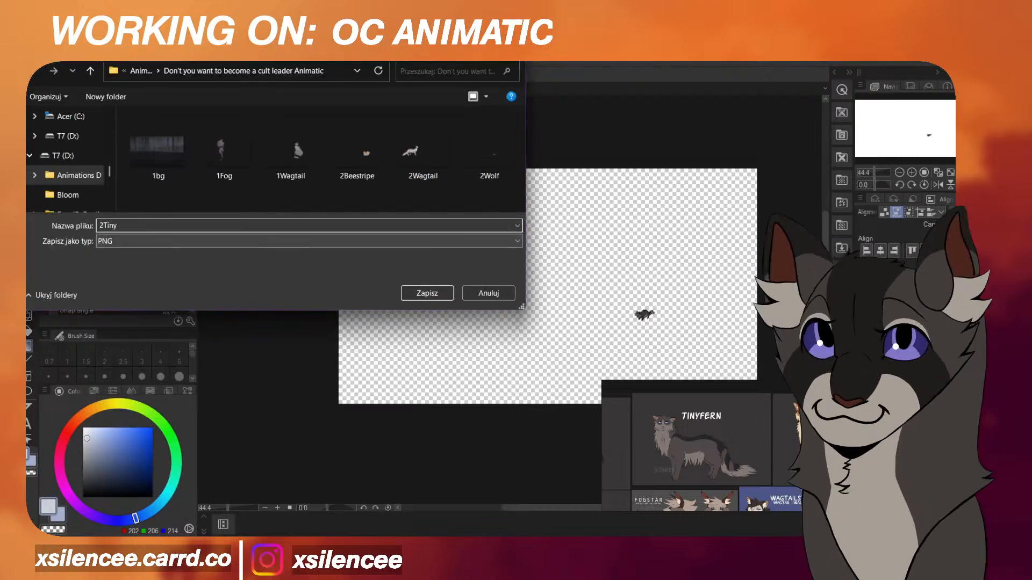
pyautogui.press('Return')
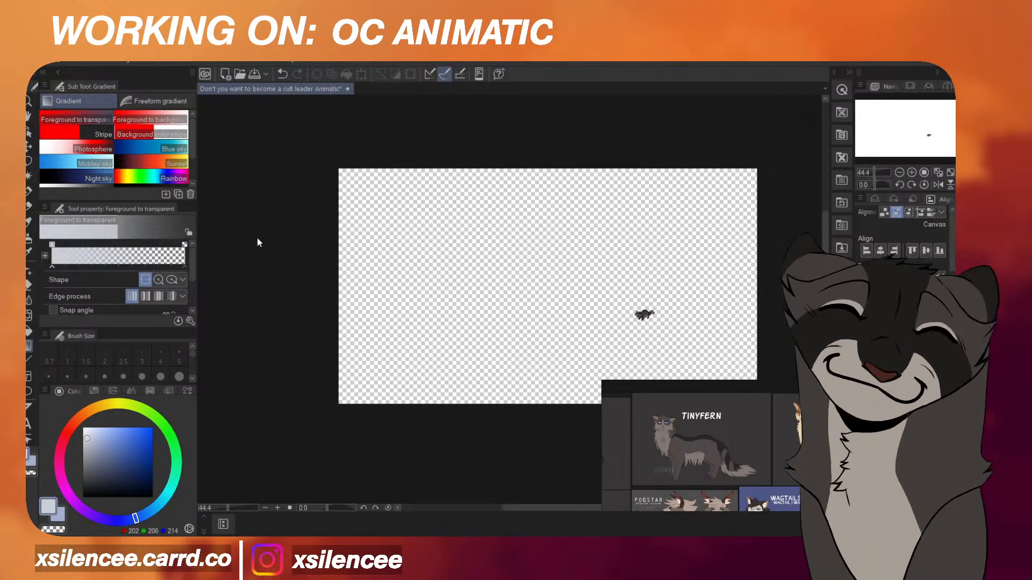
# Show only the cream kitten on the transparent canvas and export it as a single-layer PNG named 2Slender.
pyautogui.click(881, 397)
pyautogui.click(36, 60)
pyautogui.moveTo(141, 205)
pyautogui.click(281, 247)
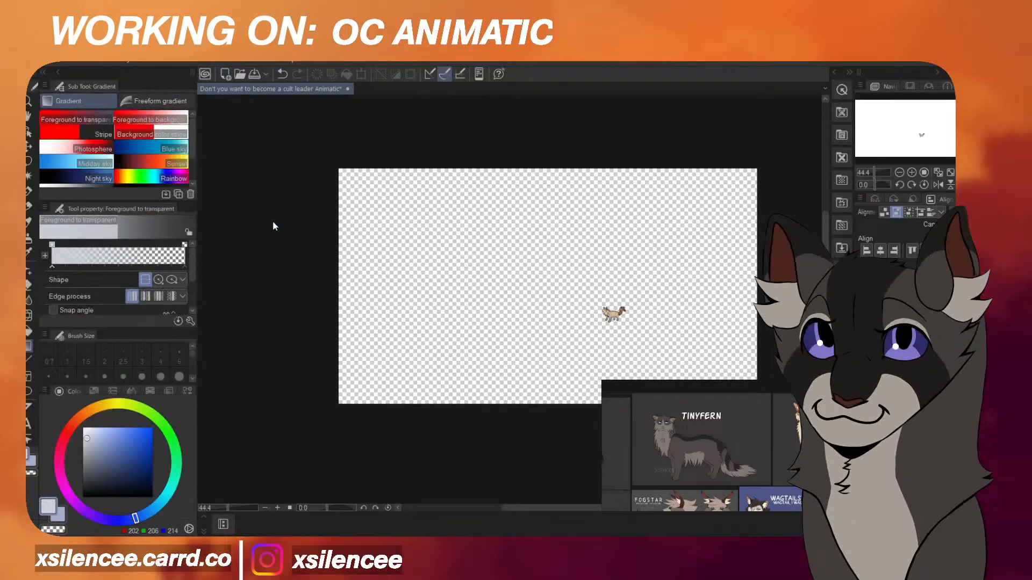
pyautogui.write('2Slender')
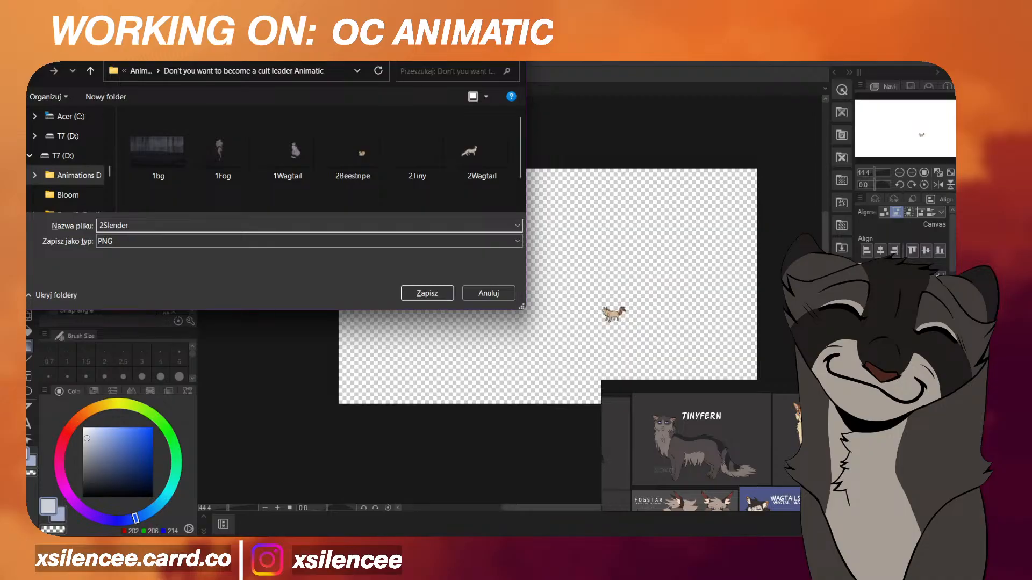
pyautogui.press('Return')
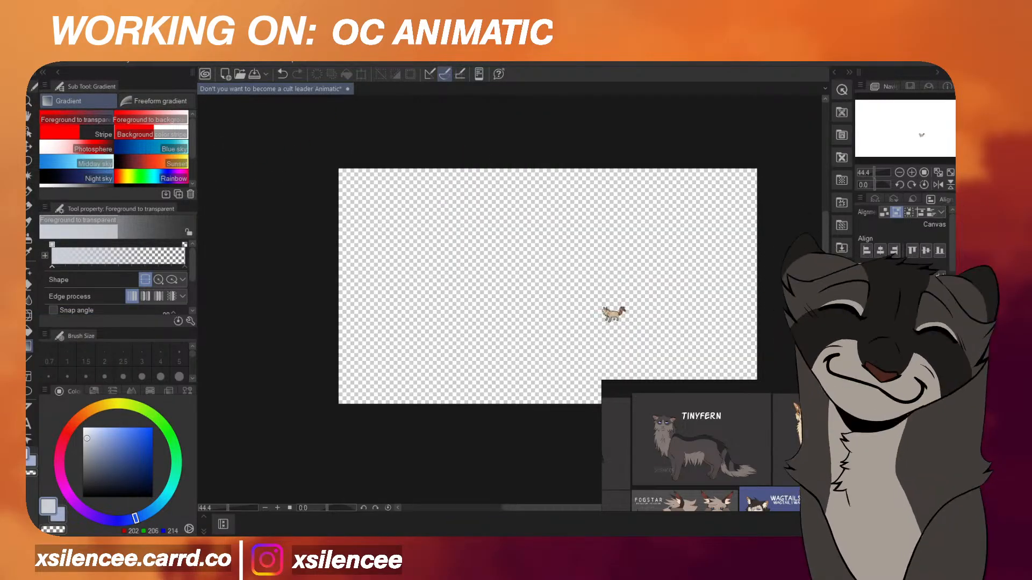
# Switch to DaVinci Resolve and stack 2Slender.png and 2Wagtail.png on tracks V6 and V7 at 01:00:06:02, matching the clips below.
pyautogui.hotkey('alt', 'Tab')
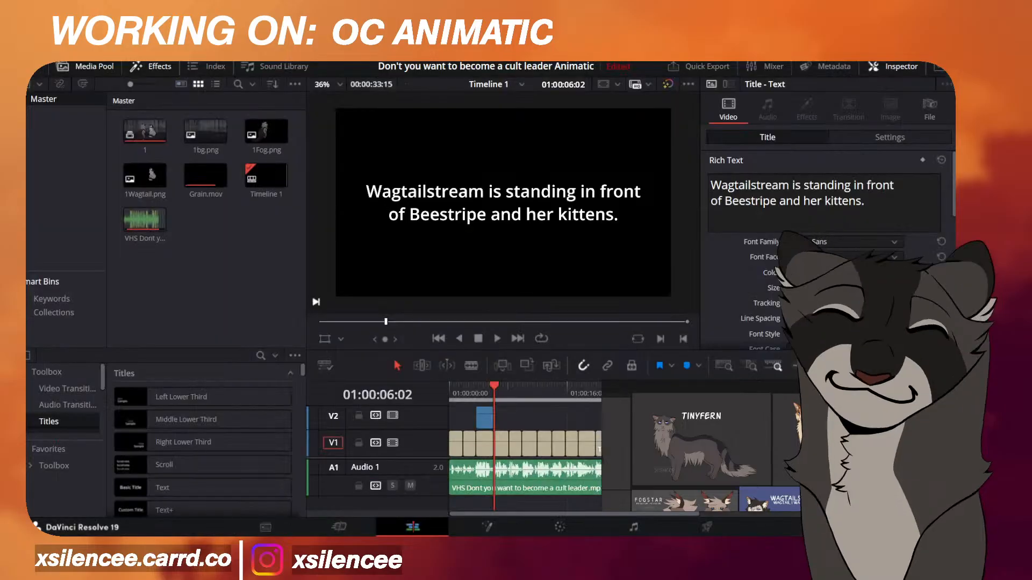
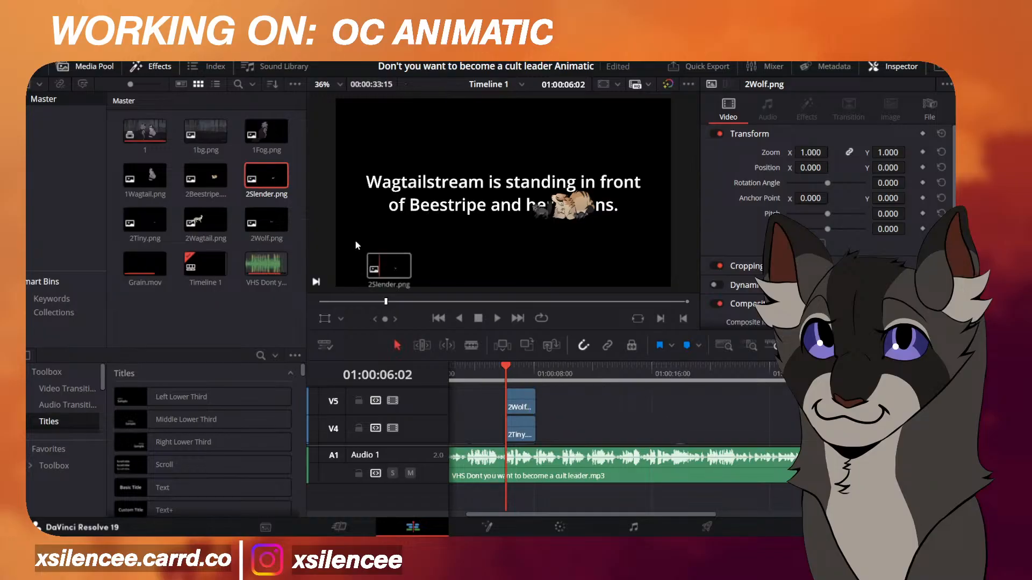
pyautogui.moveTo(249, 178); pyautogui.dragTo(537, 400)
pyautogui.click(162, 225)
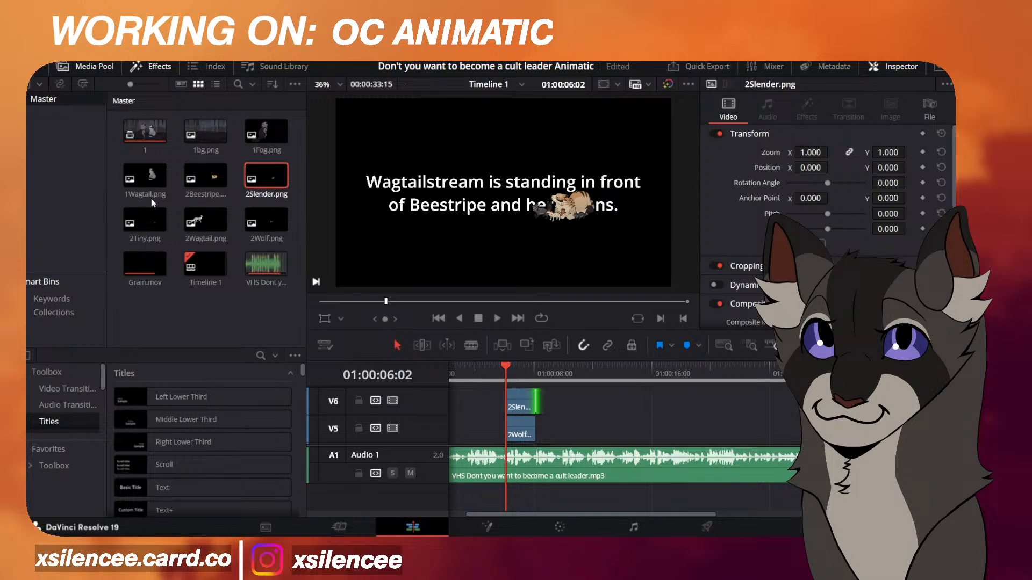
pyautogui.moveTo(206, 222); pyautogui.dragTo(562, 398)
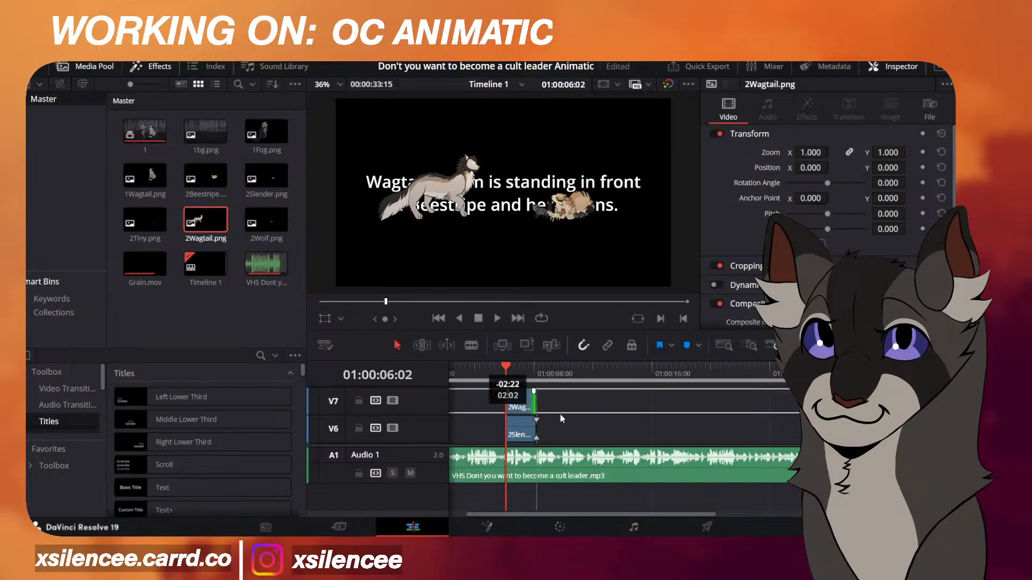
# Add a Solid Color generator on track V2 directly after clip 1, covering the same span as the cat images.
pyautogui.scroll(-5, 580, 425)
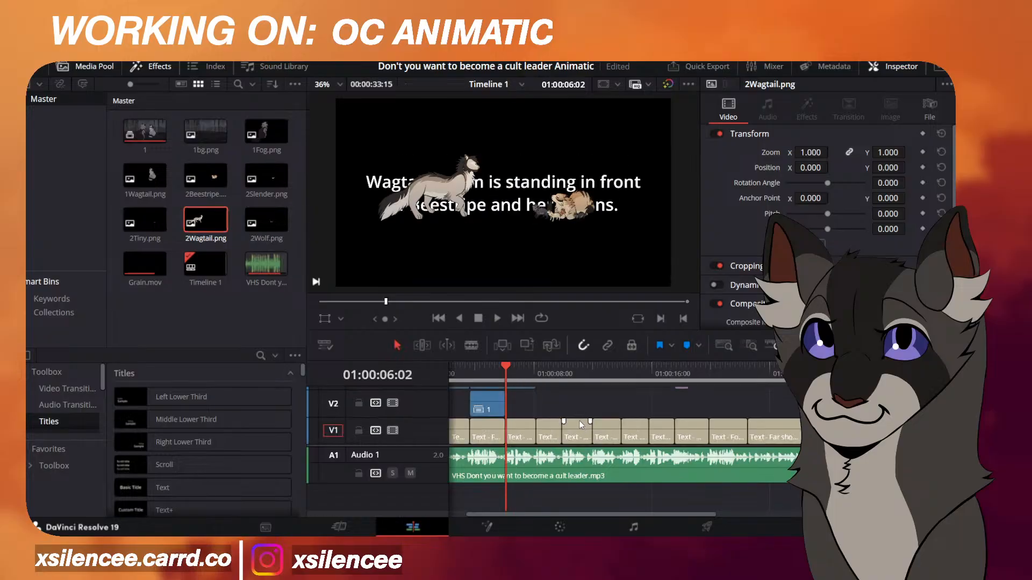
pyautogui.click(53, 394)
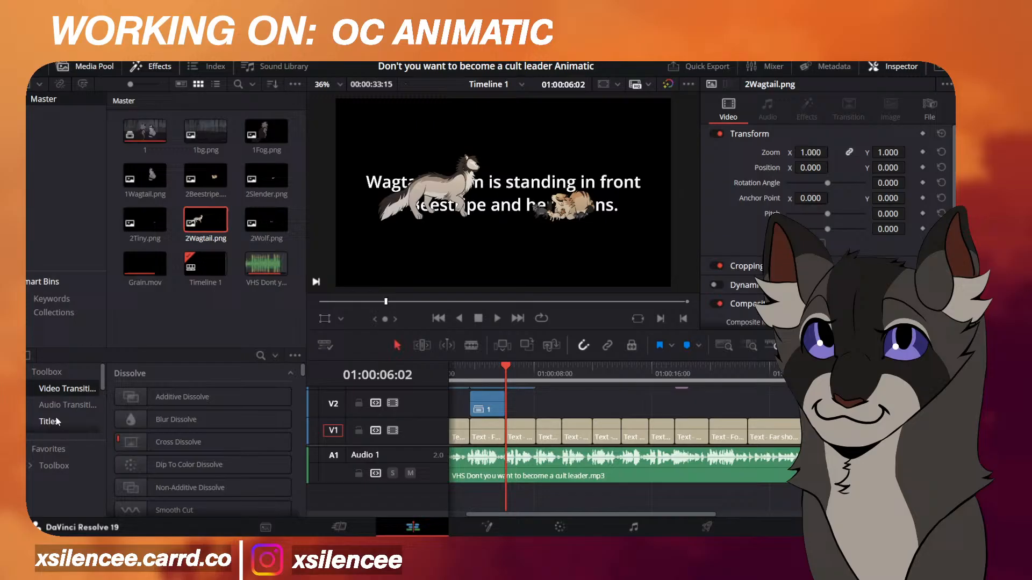
pyautogui.scroll(-1, 54, 419)
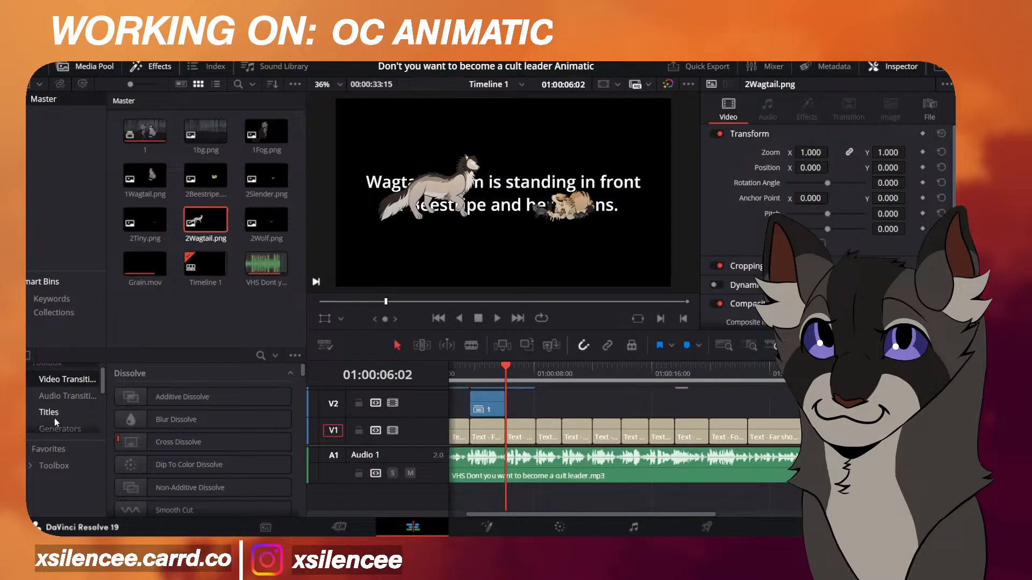
pyautogui.click(54, 421)
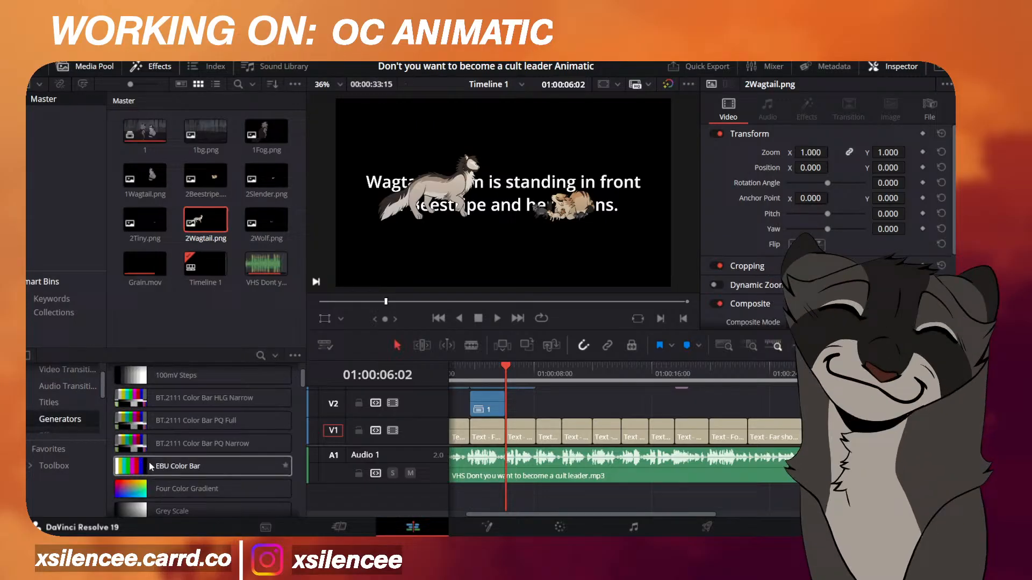
pyautogui.scroll(-3, 149, 467)
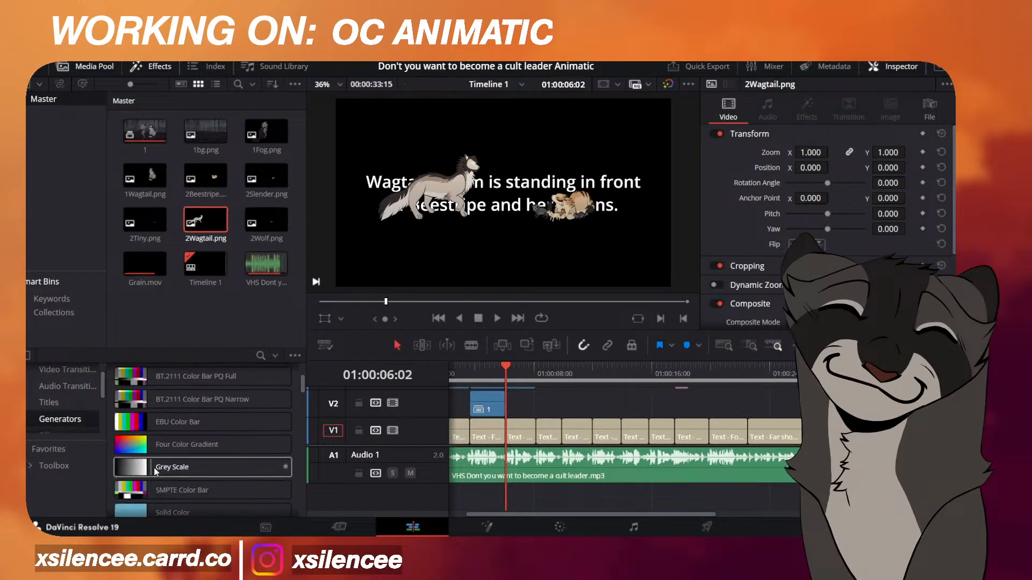
pyautogui.moveTo(156, 490); pyautogui.dragTo(534, 404)
# Set the Solid Color clip on track V2 to the dark grey #1d1a1a.
pyautogui.scroll(-3, 828, 226)
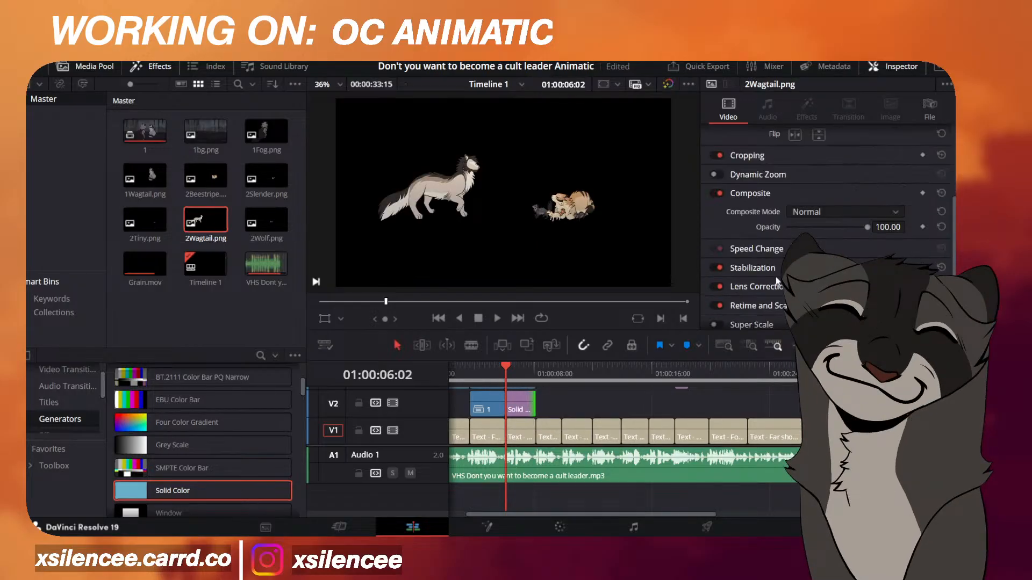
pyautogui.scroll(3, 827, 226)
pyautogui.scroll(-3, 828, 226)
pyautogui.click(519, 409)
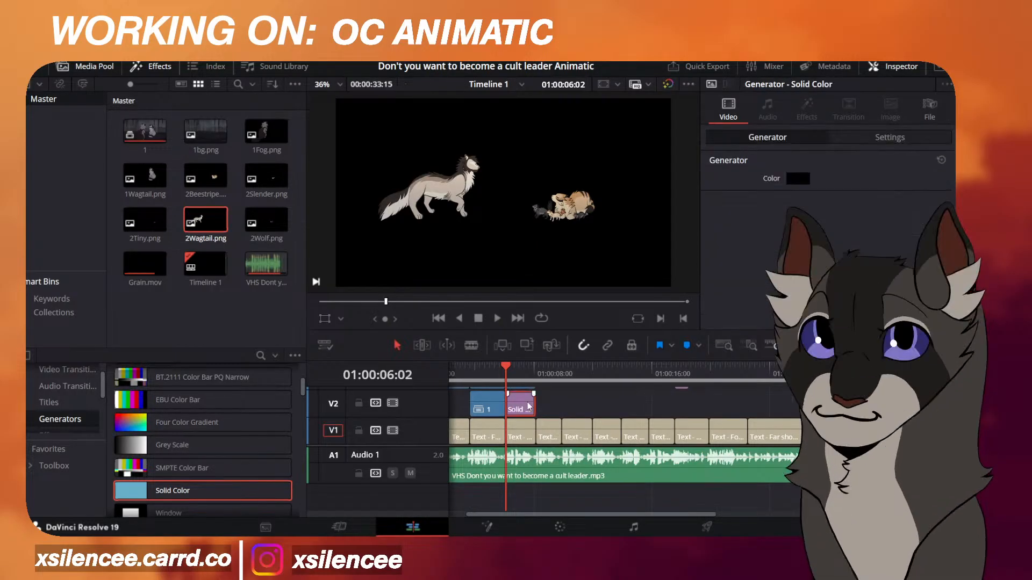
pyautogui.click(797, 180)
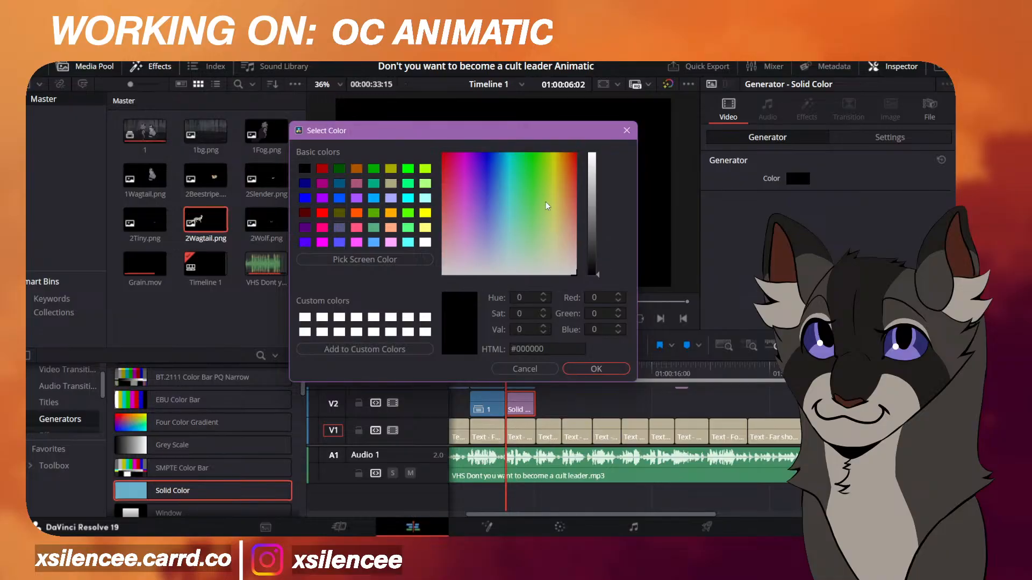
pyautogui.moveTo(376, 130); pyautogui.dragTo(615, 169)
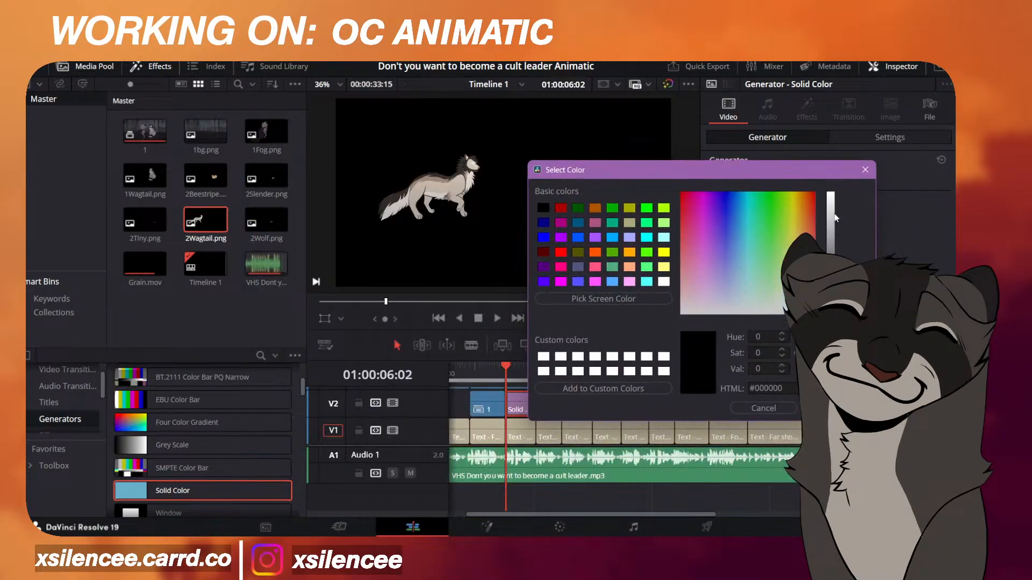
pyautogui.moveTo(832, 314); pyautogui.dragTo(816, 283)
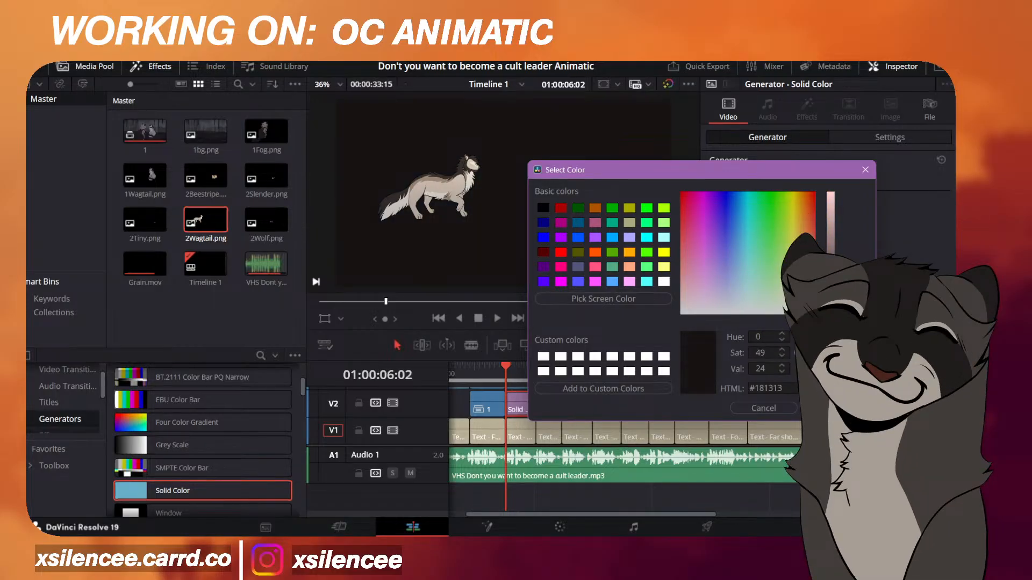
pyautogui.moveTo(815, 295); pyautogui.dragTo(816, 294)
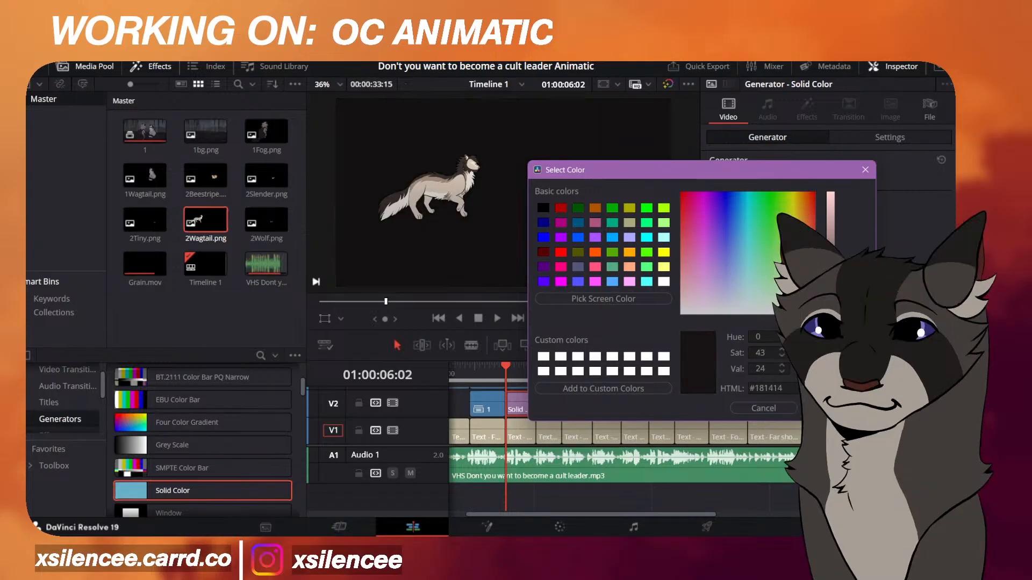
pyautogui.click(831, 298)
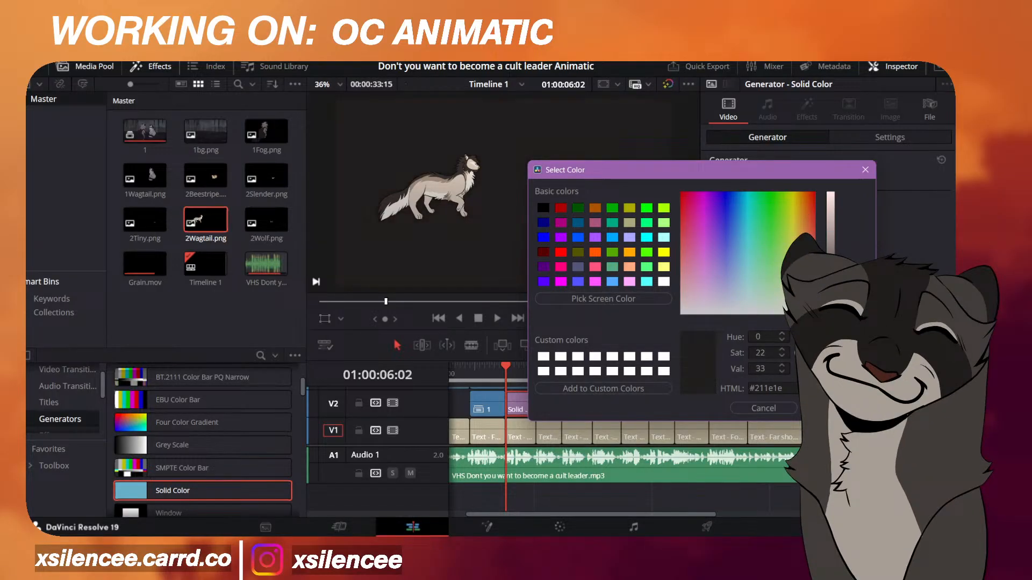
pyautogui.moveTo(831, 299); pyautogui.dragTo(831, 302)
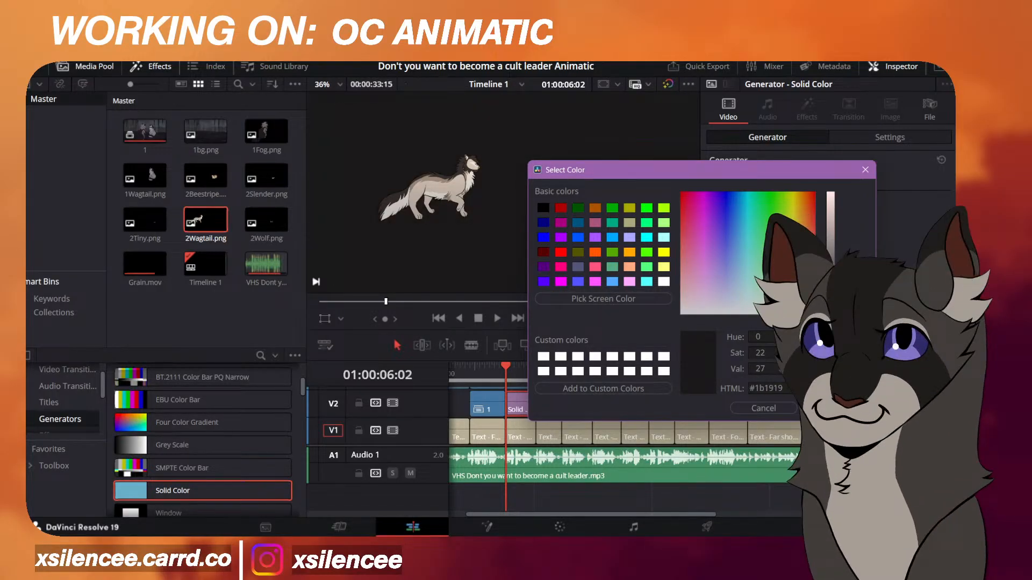
pyautogui.moveTo(768, 173); pyautogui.dragTo(531, 172)
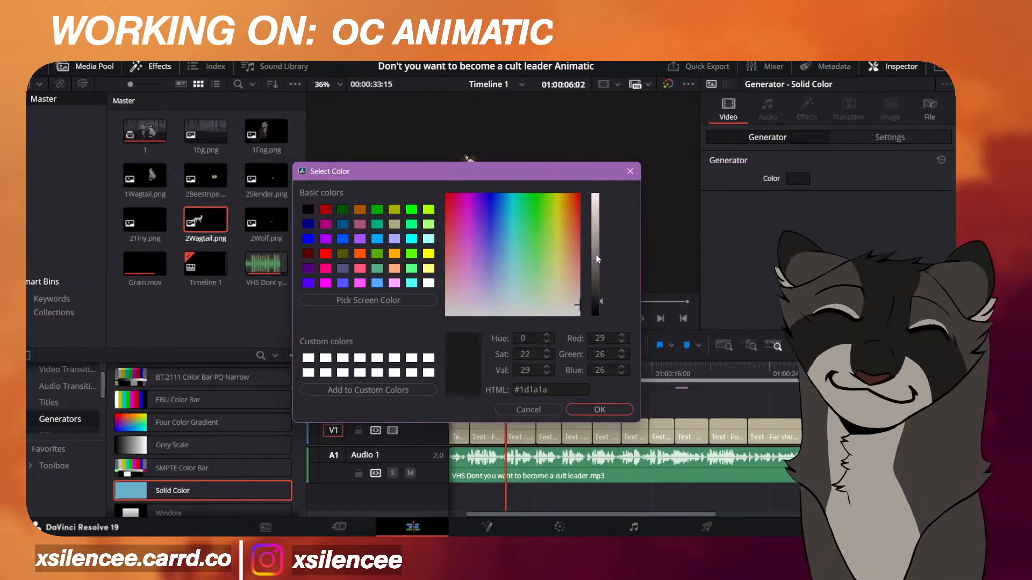
pyautogui.click(620, 414)
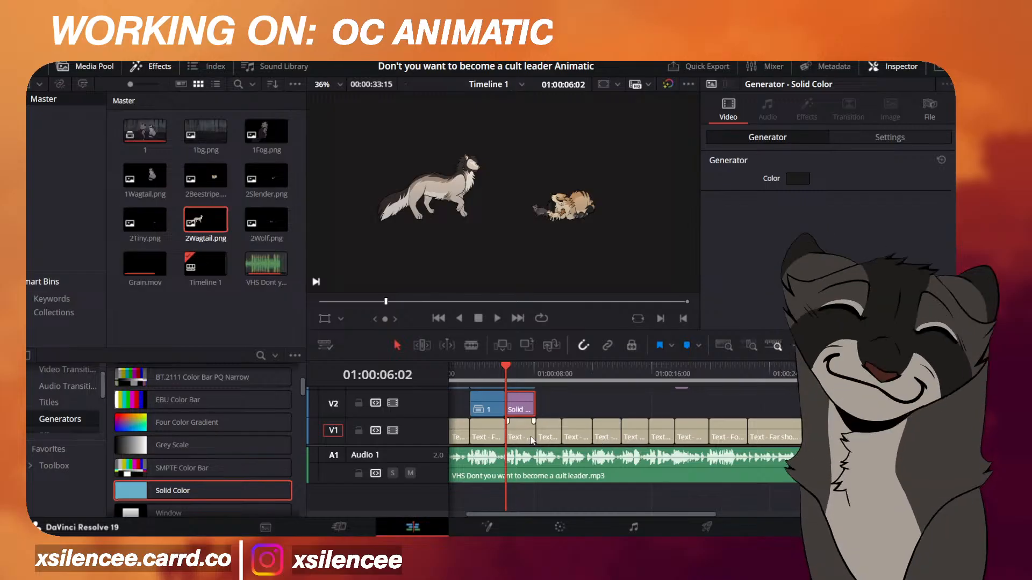
pyautogui.scroll(5, 538, 420)
pyautogui.scroll(-5, 532, 422)
pyautogui.scroll(3, 506, 421)
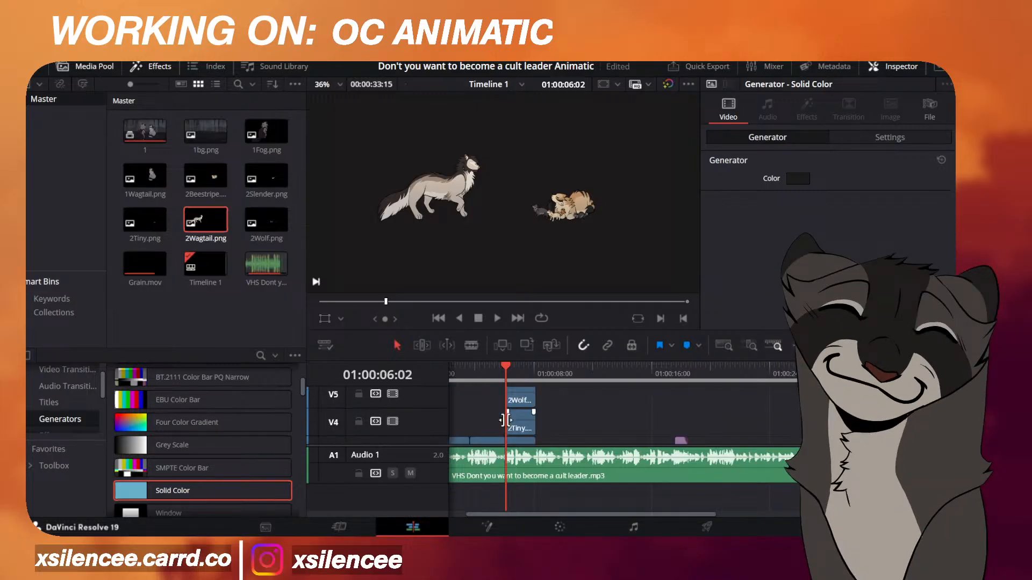
# Toggle track V2 off and on to check the Solid Color background behind the cat images.
pyautogui.scroll(-3, 505, 421)
pyautogui.scroll(3, 483, 414)
pyautogui.click(491, 441)
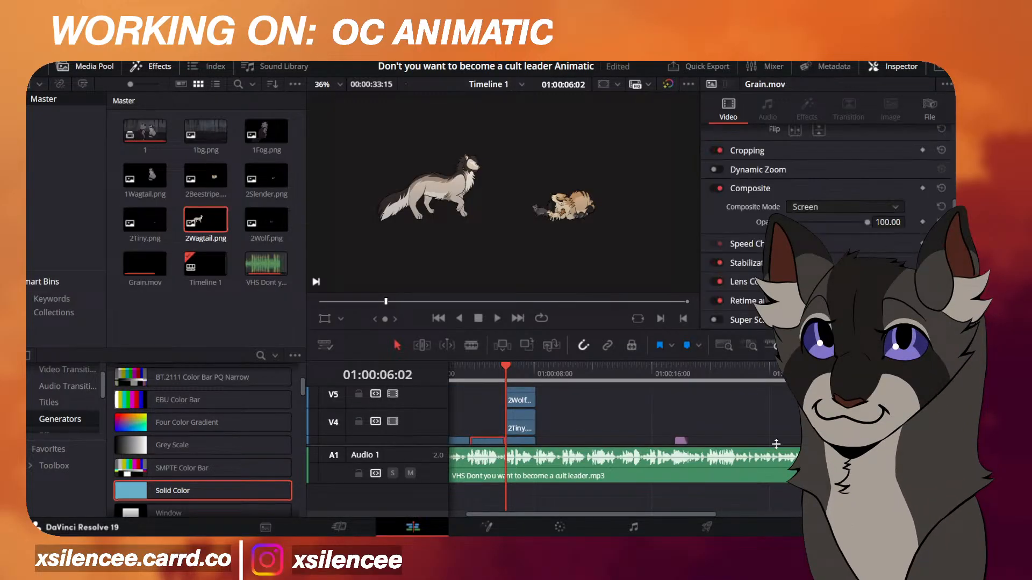
pyautogui.scroll(-1, 755, 433)
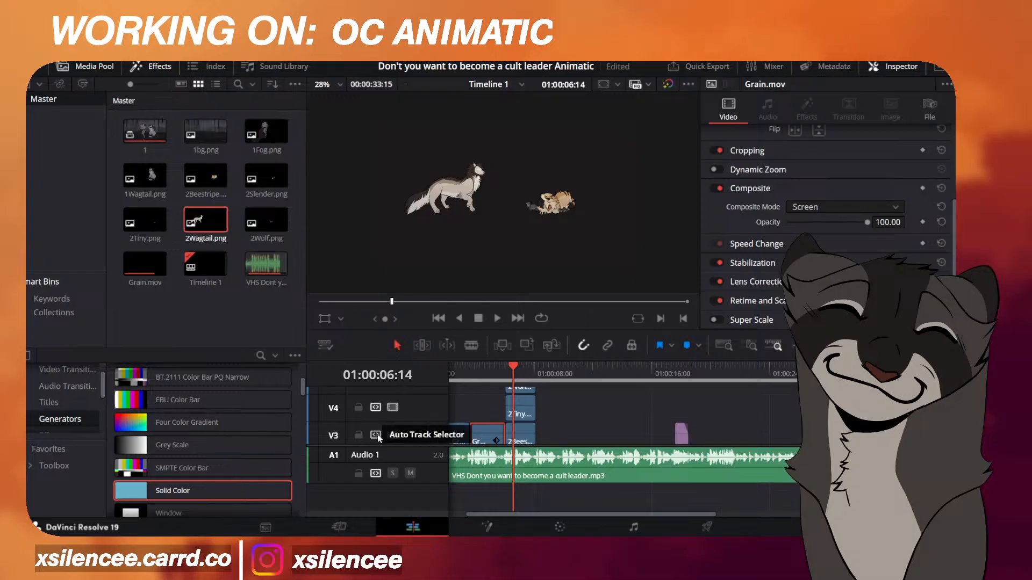
pyautogui.scroll(-2, 417, 408)
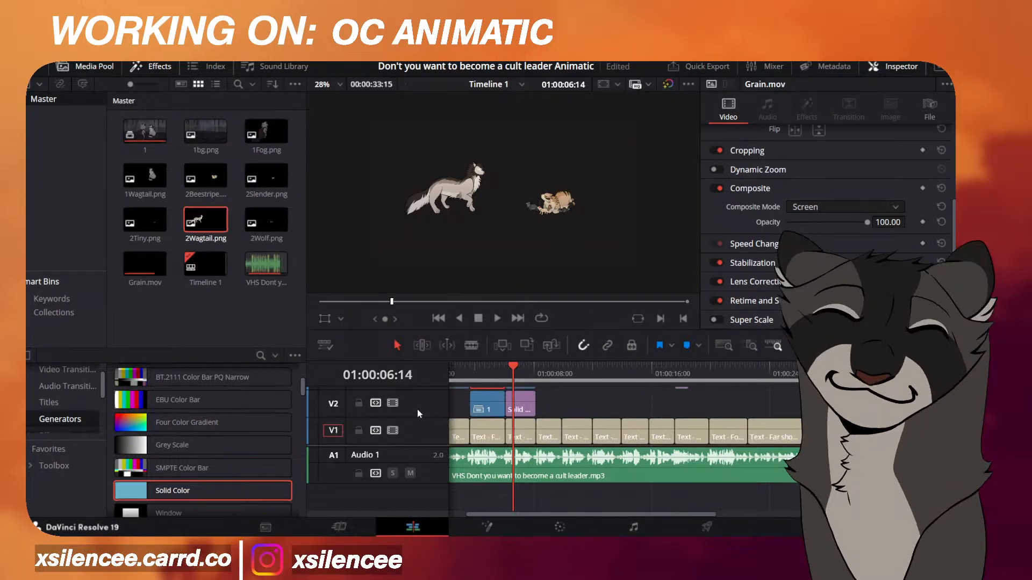
pyautogui.click(391, 402)
pyautogui.click(391, 402)
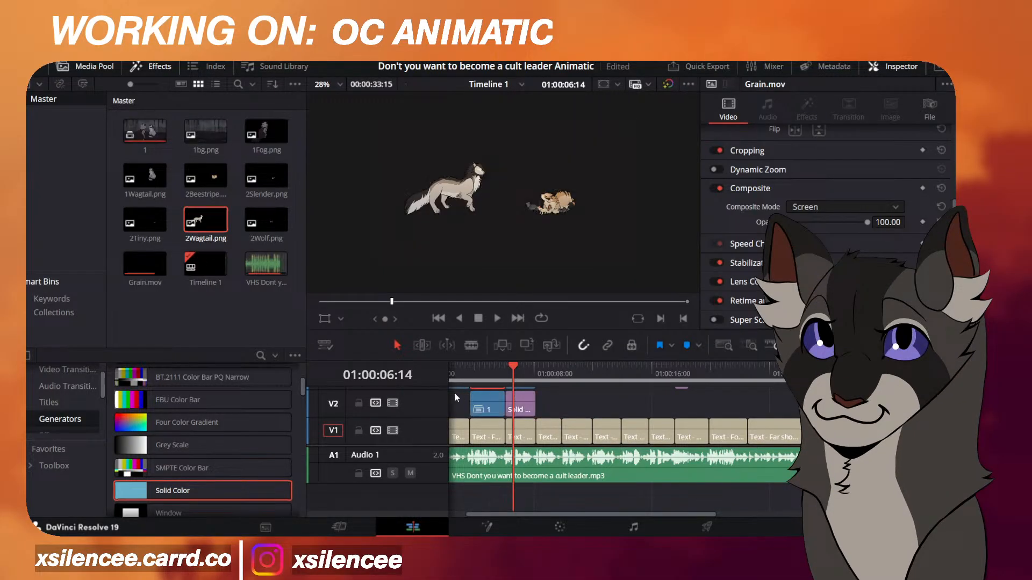
# Play back the cut from clip 1 into the second scene.
pyautogui.press('space')
pyautogui.click(495, 379)
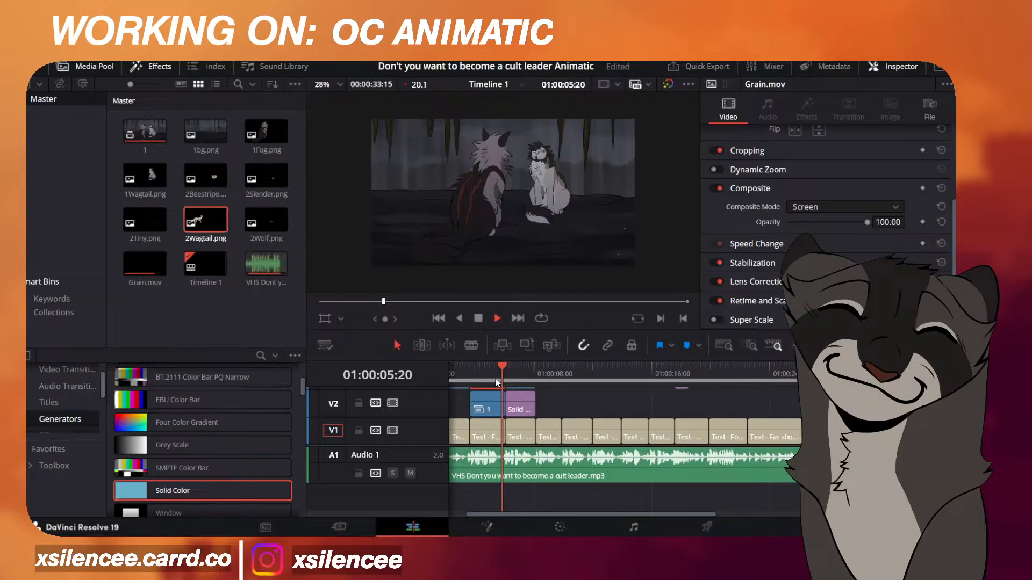
pyautogui.press('space')
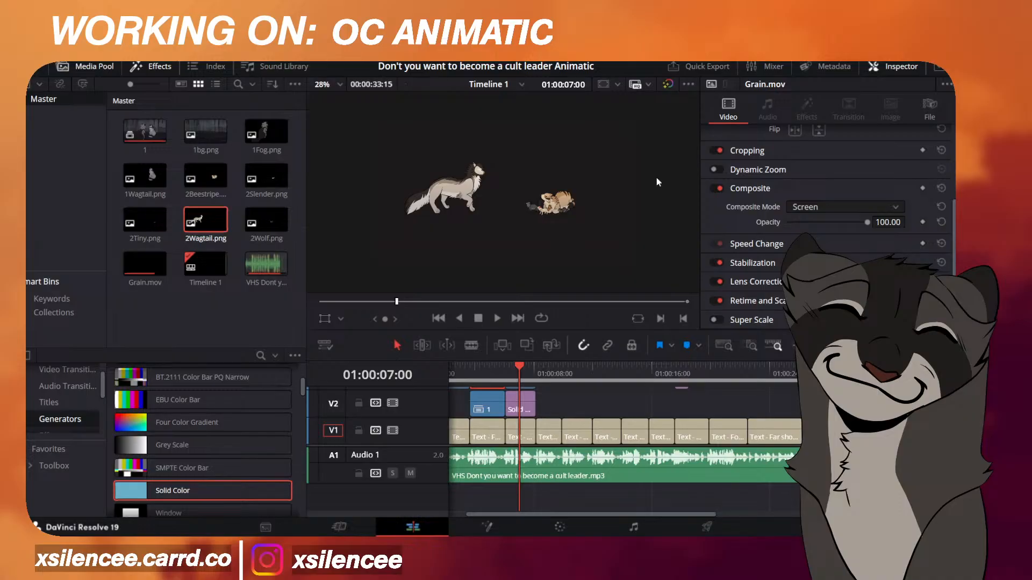
pyautogui.click(482, 373)
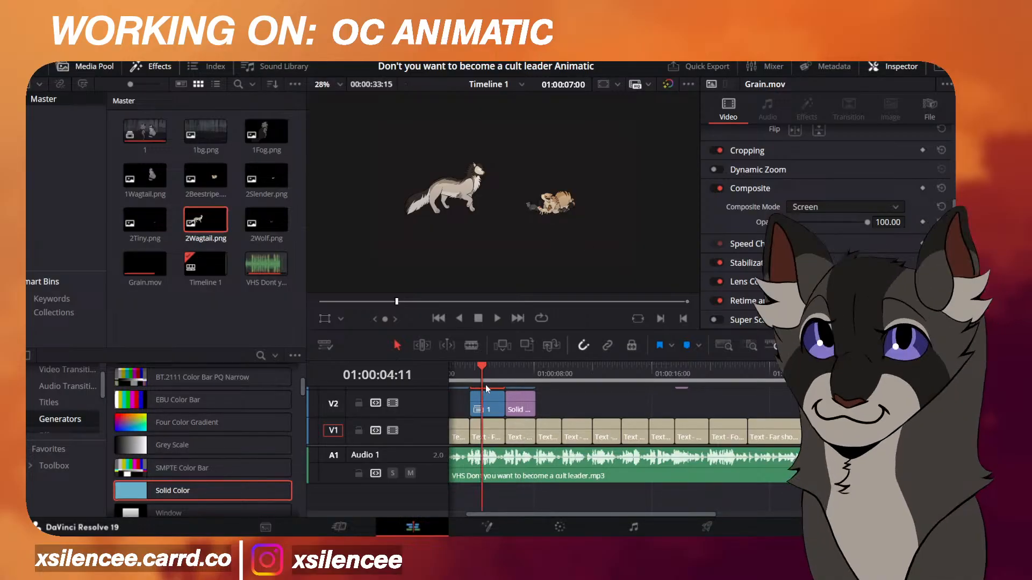
pyautogui.press('space')
pyautogui.click(591, 408)
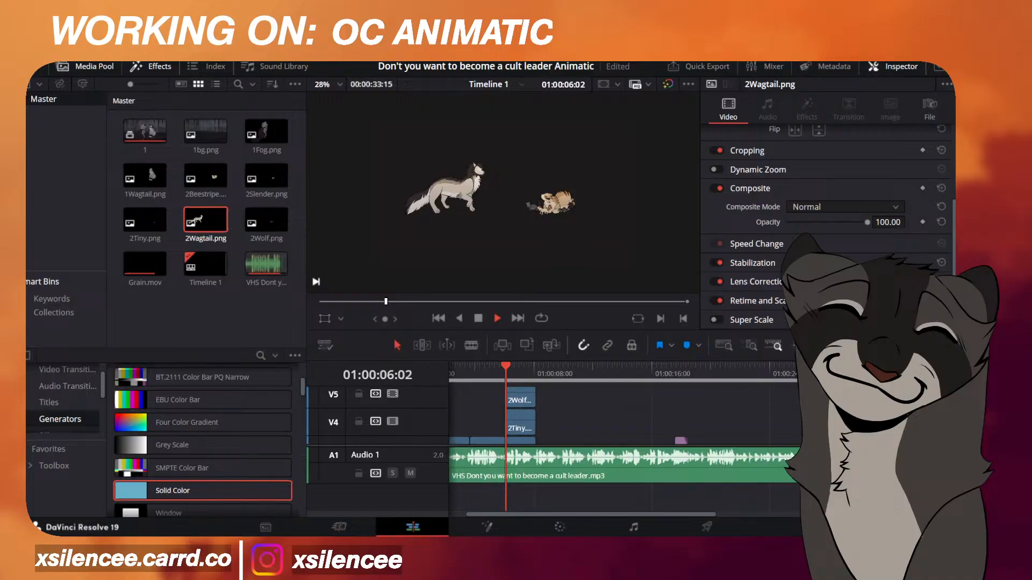
# Show the transform handles for 2Wagtail.png on track V7 and keyframe its Position X at 56 at 01:00:06:02.
pyautogui.hotkey('ctrl', '=')
pyautogui.scroll(2, 669, 415)
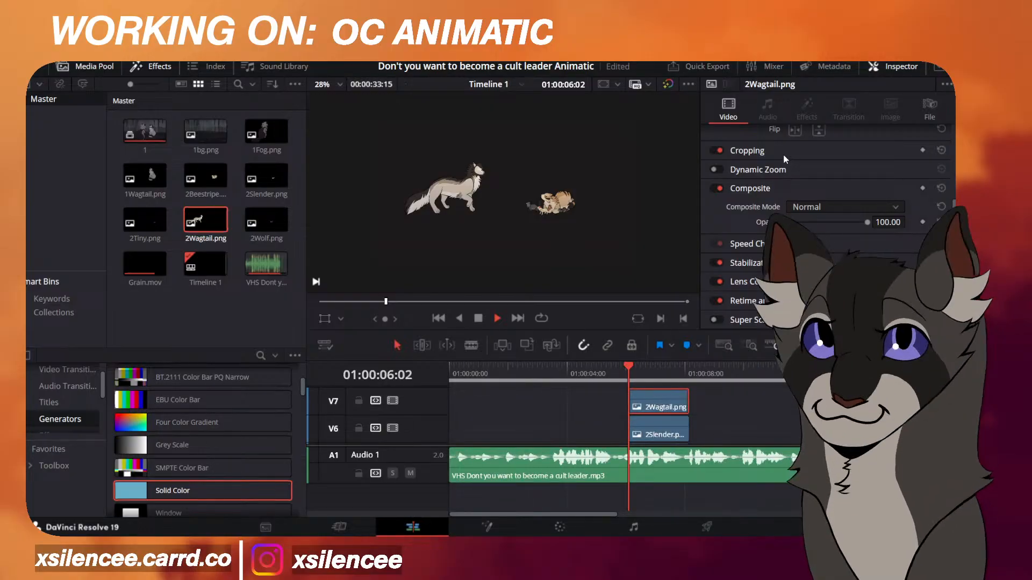
pyautogui.scroll(3, 783, 153)
pyautogui.click(325, 319)
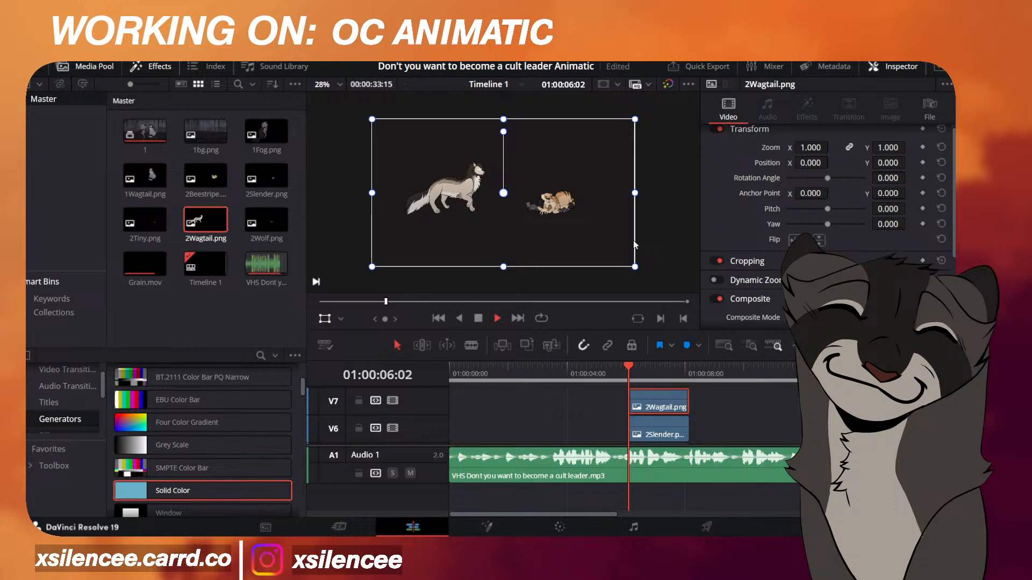
pyautogui.scroll(1, 621, 211)
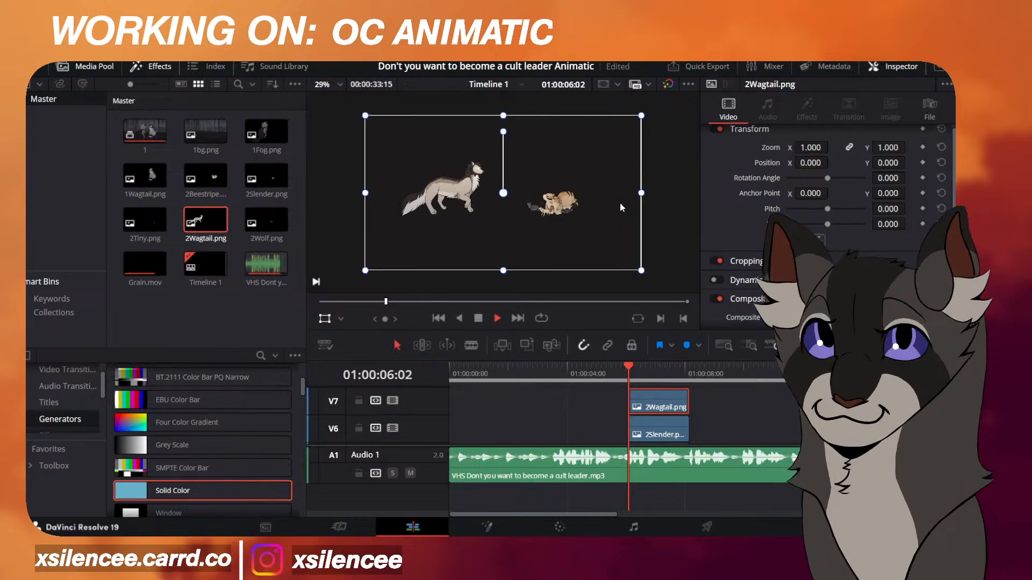
pyautogui.scroll(-1, 643, 206)
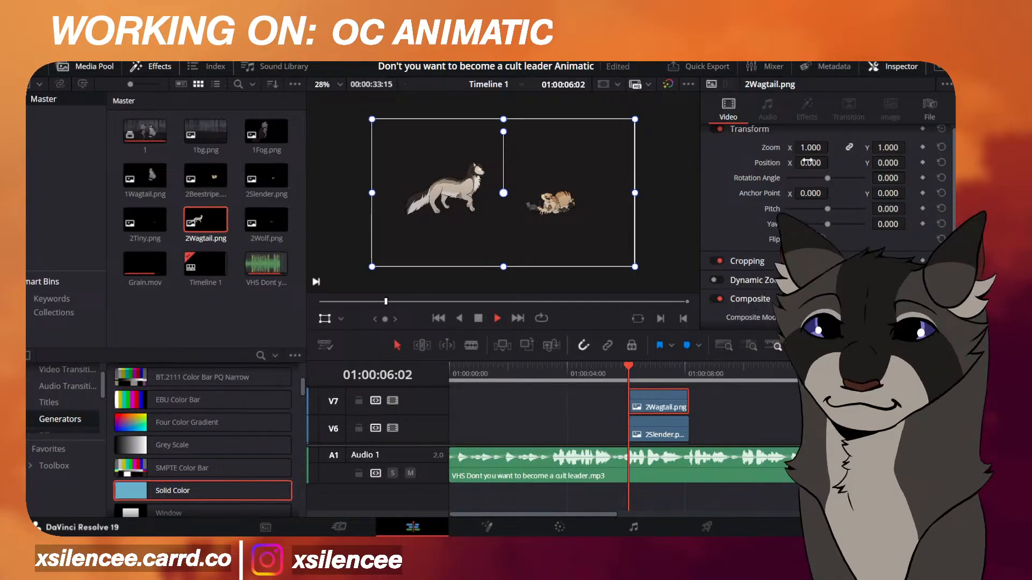
pyautogui.moveTo(808, 161); pyautogui.dragTo(831, 161)
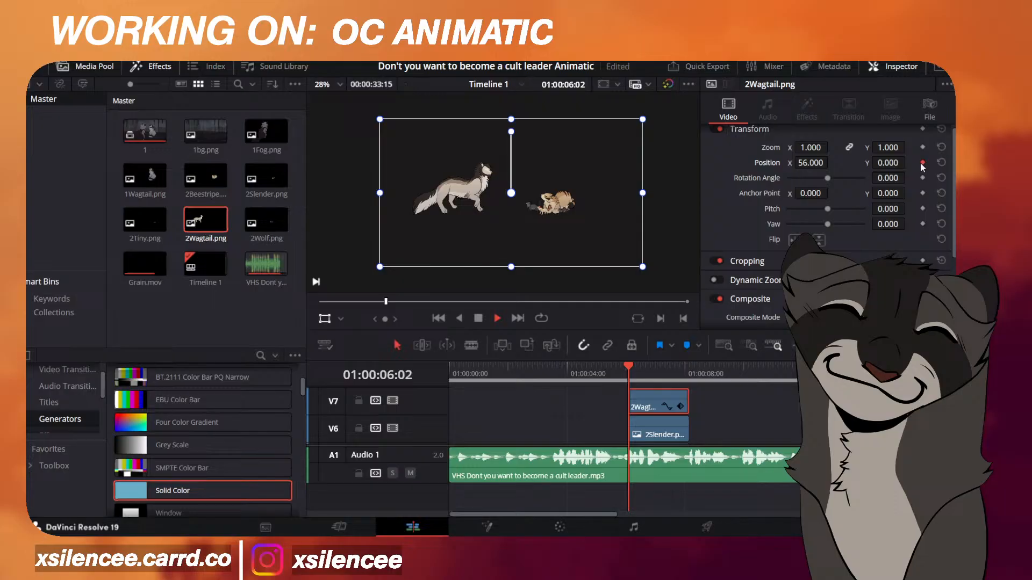
# Set 2Wagtail.png's Position X keyframes to 73 at 01:00:06:02, 38 at 01:00:06:06 and 0 at 01:00:08:03.
pyautogui.moveTo(811, 162); pyautogui.dragTo(780, 163)
pyautogui.press('Right')
pyautogui.press('Right')
pyautogui.press('Right')
pyautogui.moveTo(637, 386); pyautogui.dragTo(688, 369)
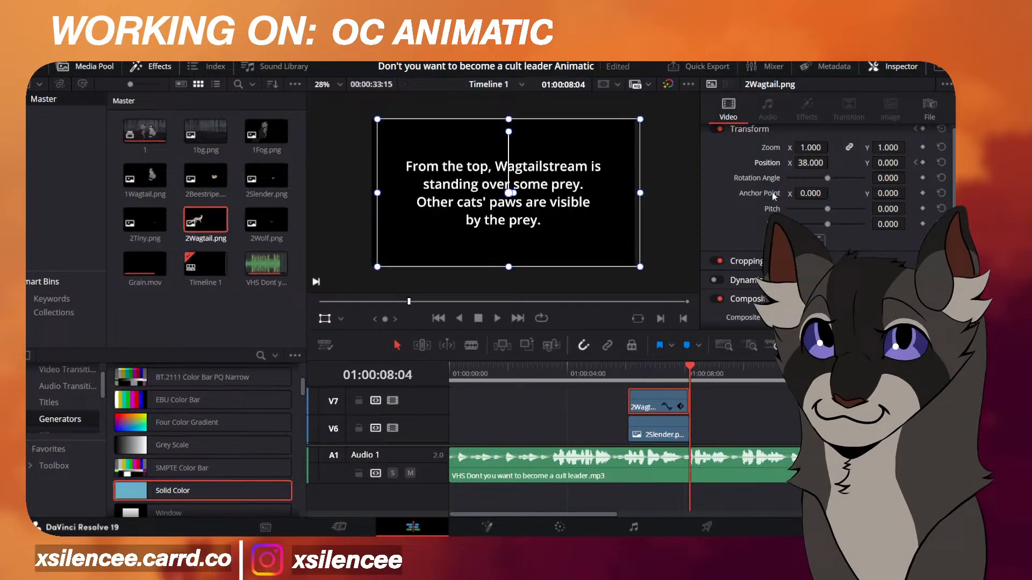
pyautogui.press('Left')
pyautogui.moveTo(814, 163); pyautogui.dragTo(794, 163)
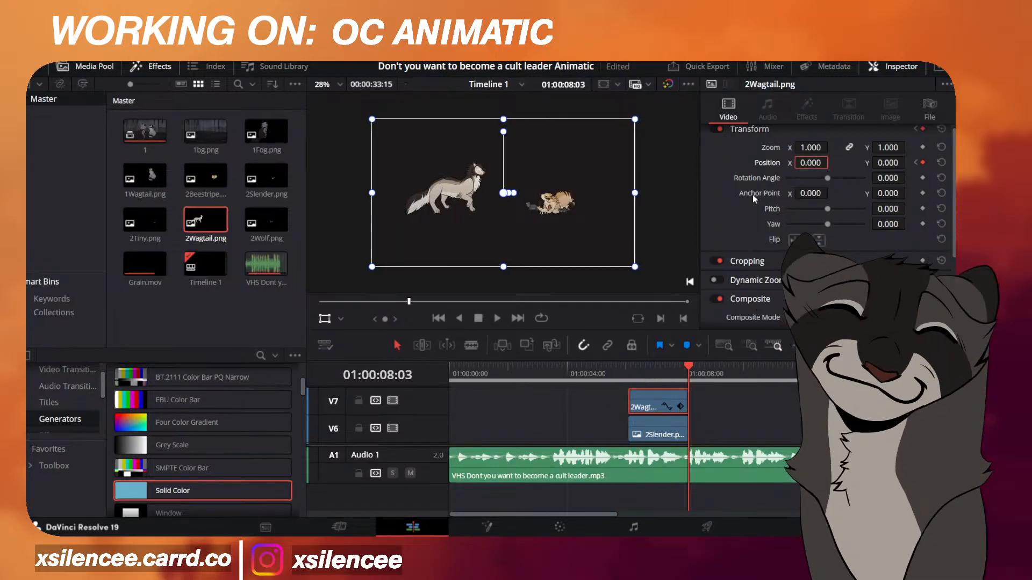
# Play back the 2Wagtail.png slide from 01:00:06:02 to review the movement.
pyautogui.click(627, 380)
pyautogui.press('space')
pyautogui.click(627, 378)
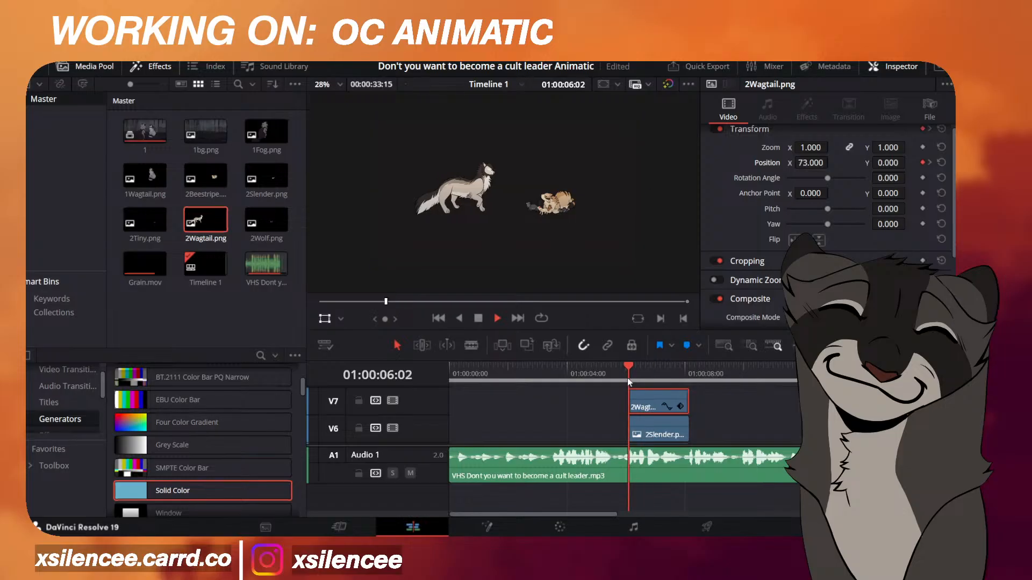
pyautogui.click(627, 379)
pyautogui.press('space')
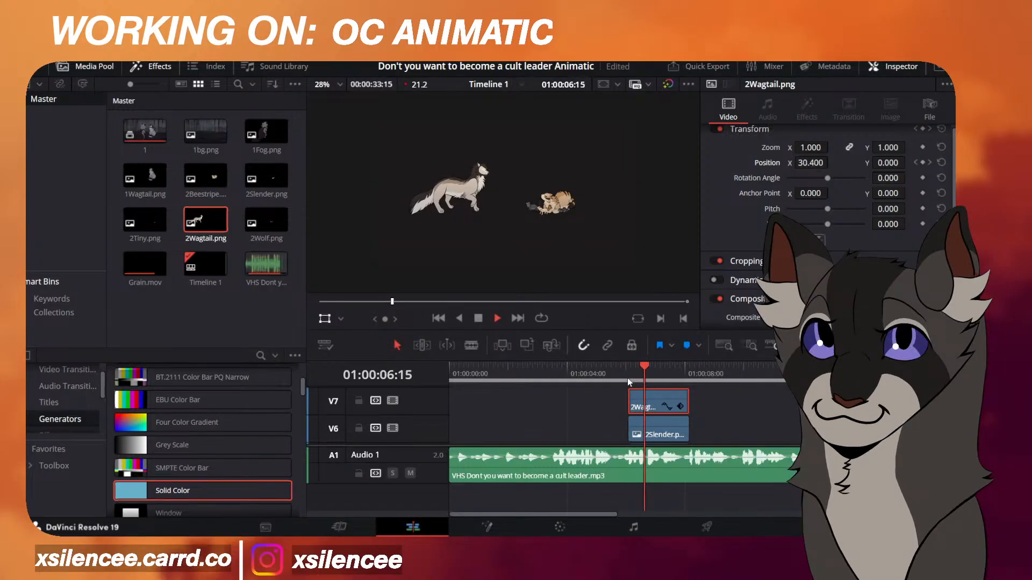
# Widen the 2Wagtail.png slide by setting Position X to 87 on its first keyframe and -16 on its last.
pyautogui.click(628, 379)
pyautogui.moveTo(800, 163); pyautogui.dragTo(808, 163)
pyautogui.click(930, 164)
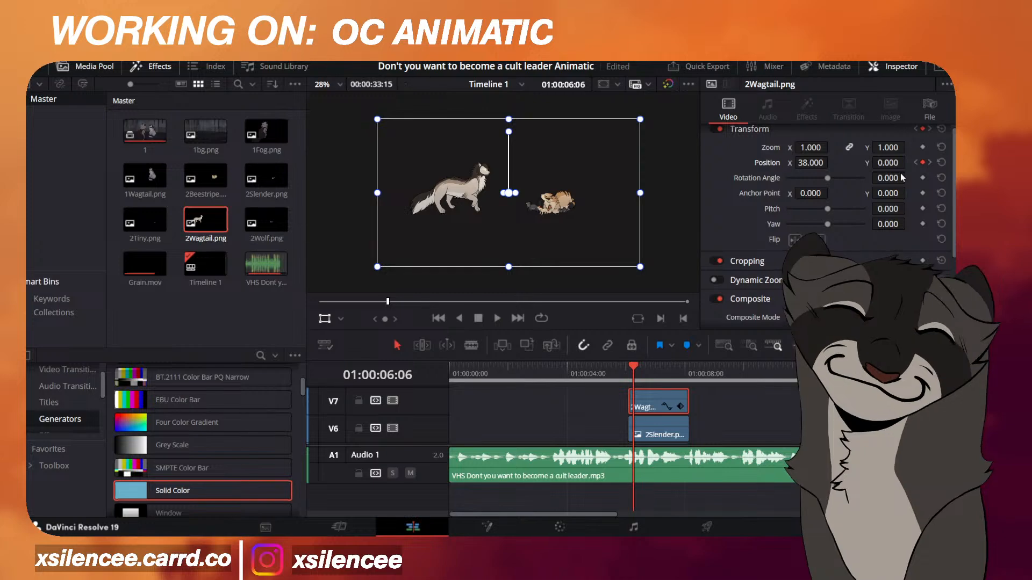
pyautogui.click(930, 163)
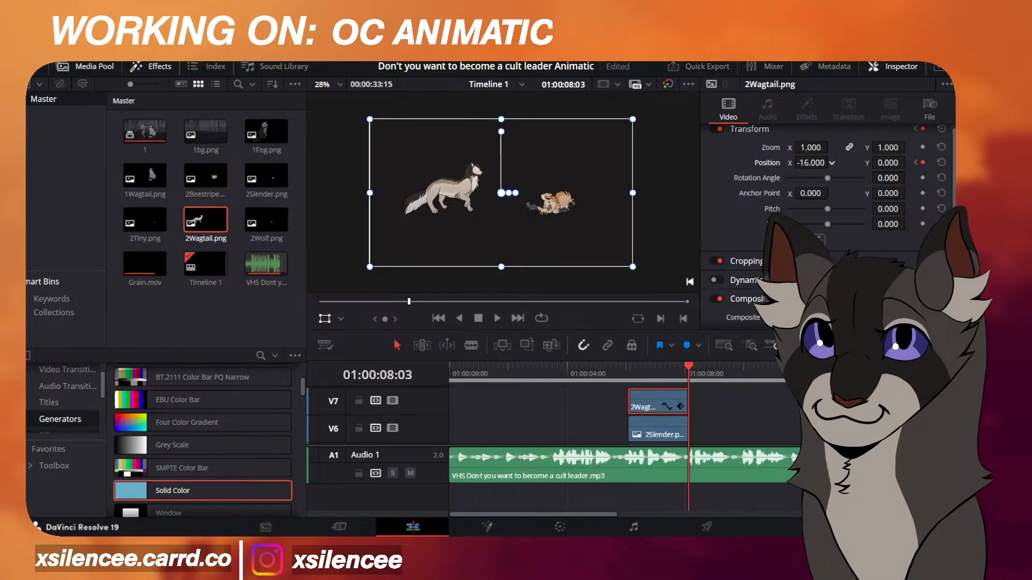
# Replay the second scene to review the widened 2Wagtail.png slide, ending back at its first frame.
pyautogui.click(623, 378)
pyautogui.press('space')
pyautogui.click(623, 379)
pyautogui.press('space')
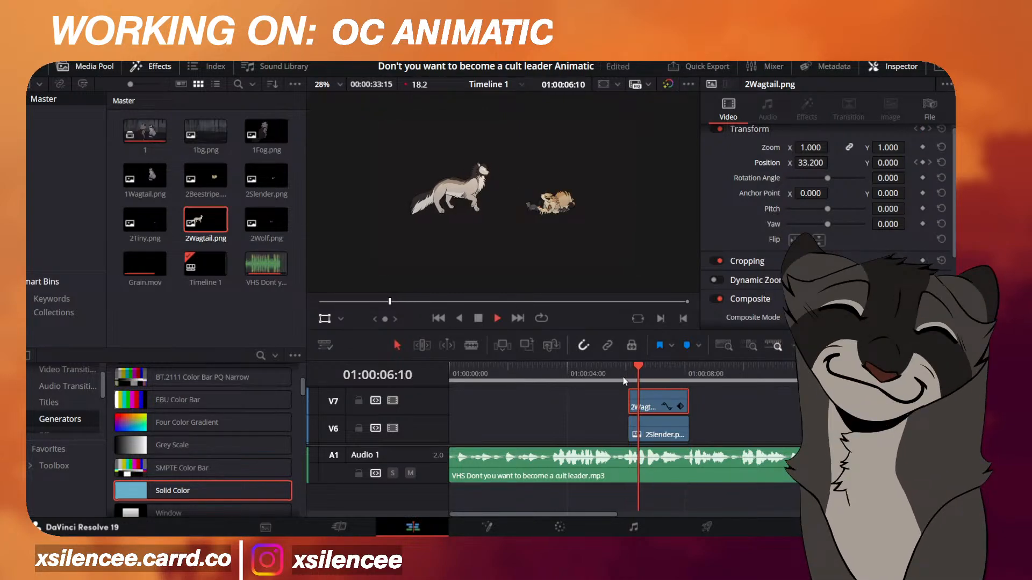
pyautogui.click(632, 377)
# Examine the cat images up close with the transform handles hidden, turning track V2 off and back on.
pyautogui.scroll(-3, 669, 416)
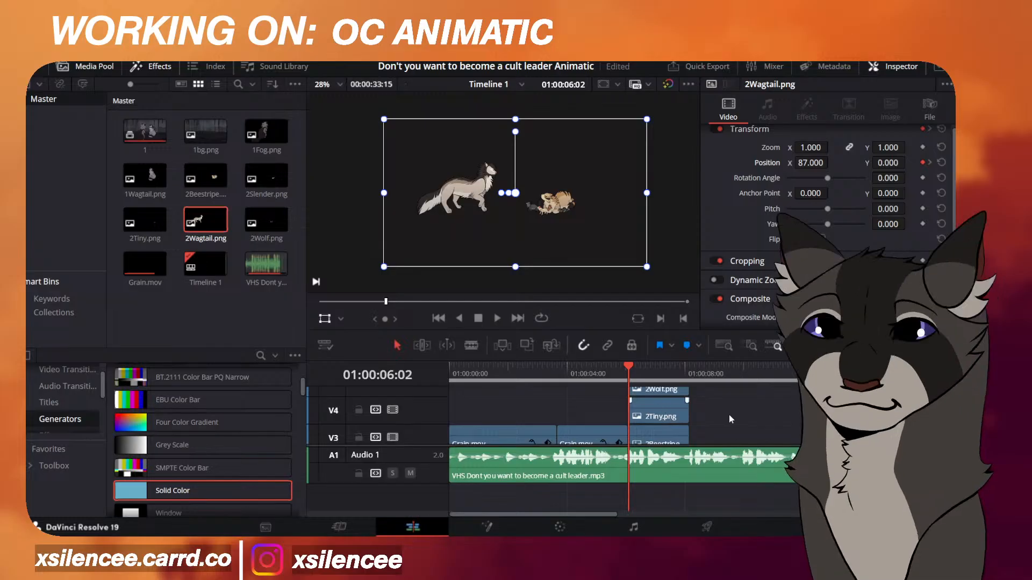
pyautogui.scroll(1, 575, 236)
pyautogui.scroll(3, 575, 229)
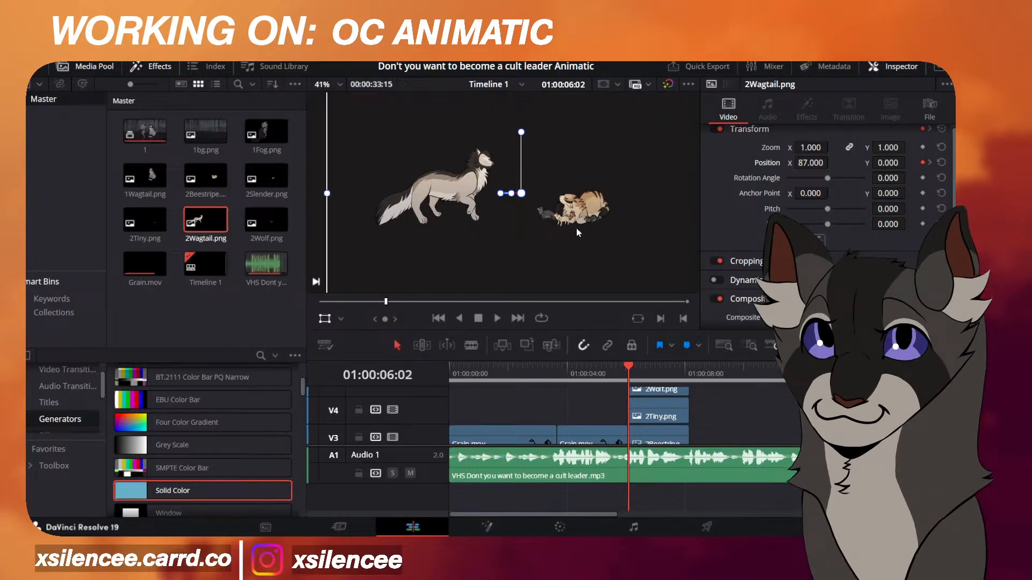
pyautogui.scroll(5, 615, 226)
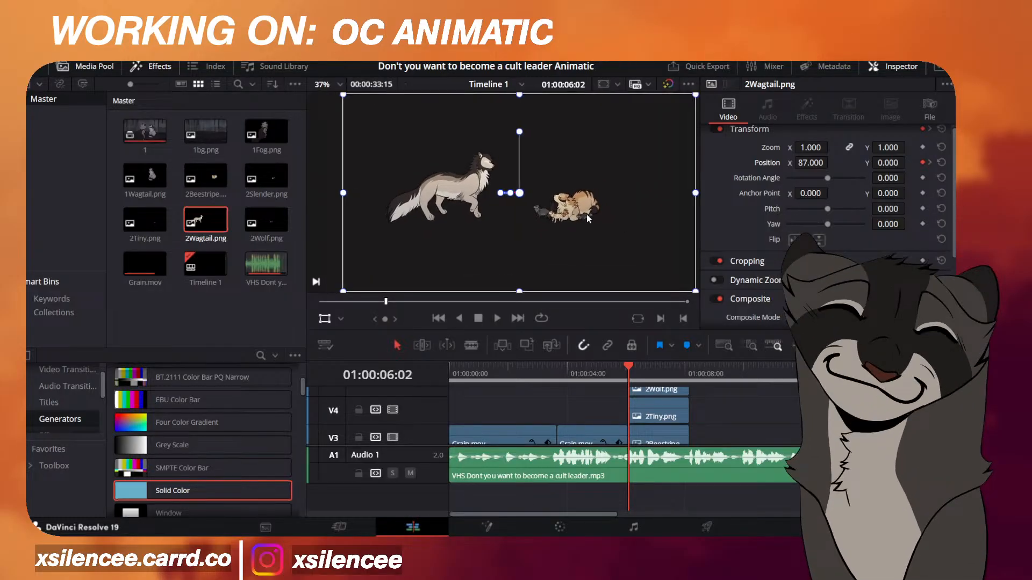
pyautogui.scroll(-2, 575, 214)
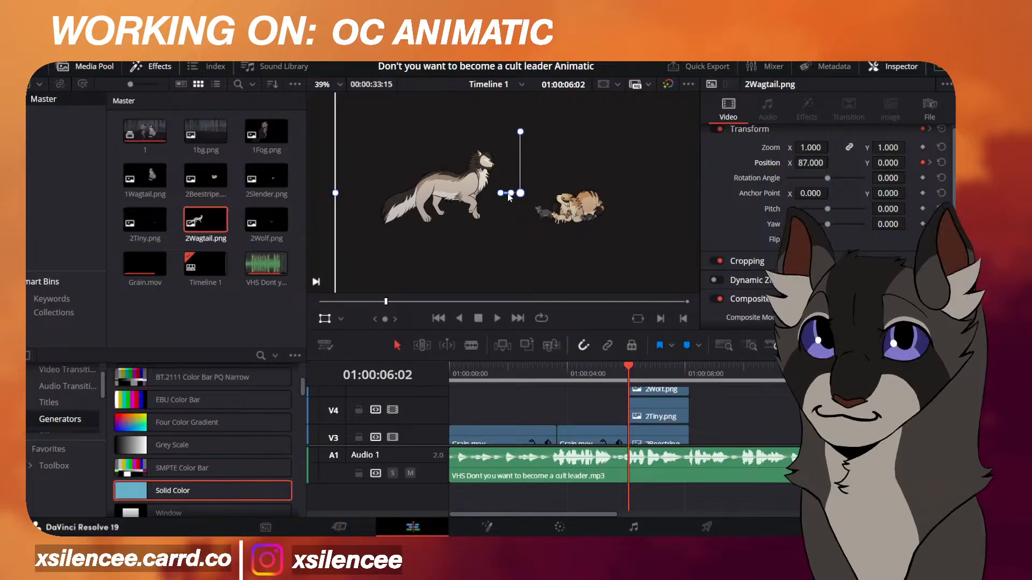
pyautogui.scroll(-3, 725, 410)
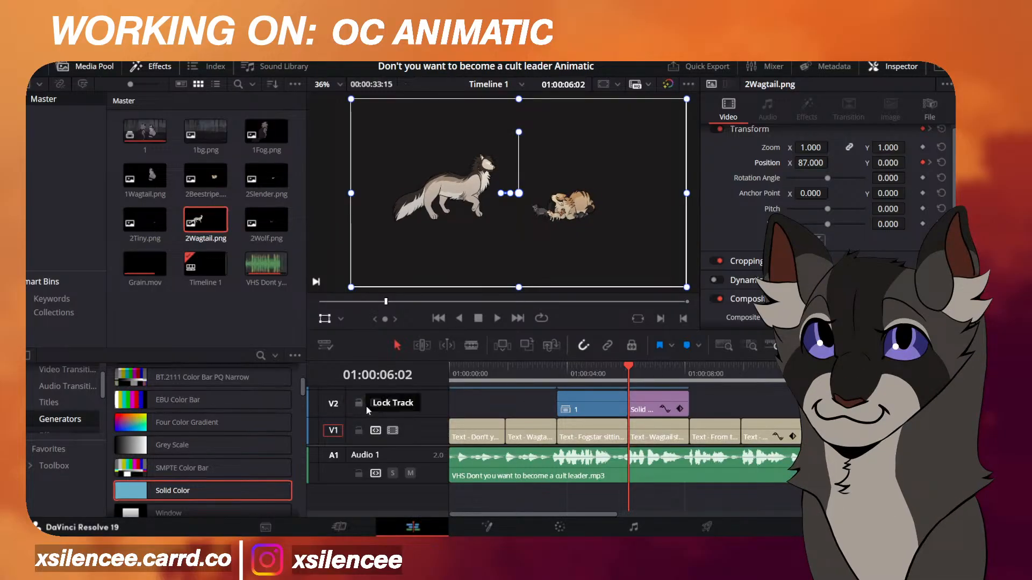
pyautogui.click(393, 403)
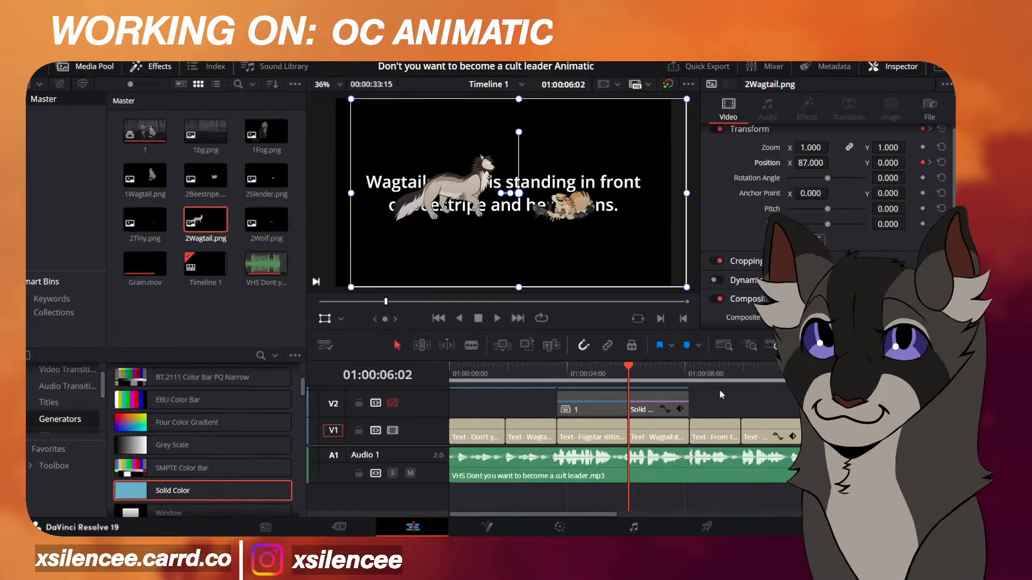
pyautogui.click(323, 319)
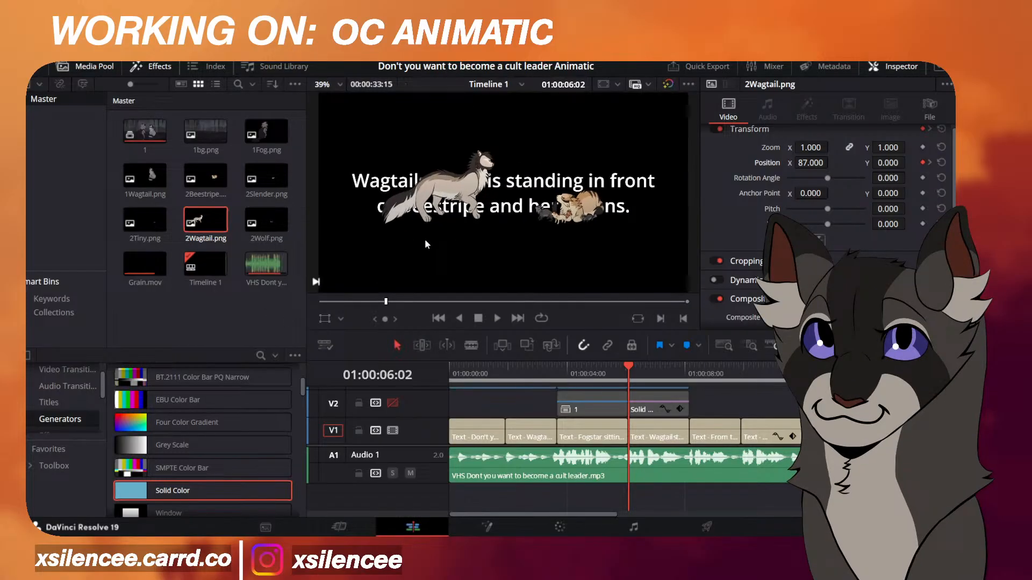
pyautogui.click(393, 403)
pyautogui.scroll(5, 605, 419)
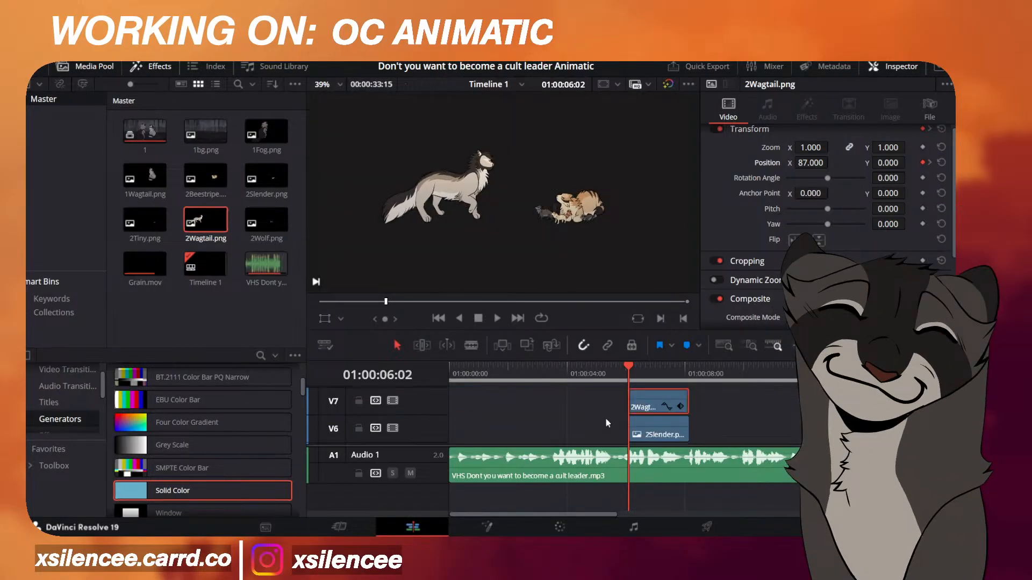
# Select 2Slender.png on track V6 and keyframe its Position X at 44 at 01:00:06:02.
pyautogui.click(660, 423)
pyautogui.click(393, 401)
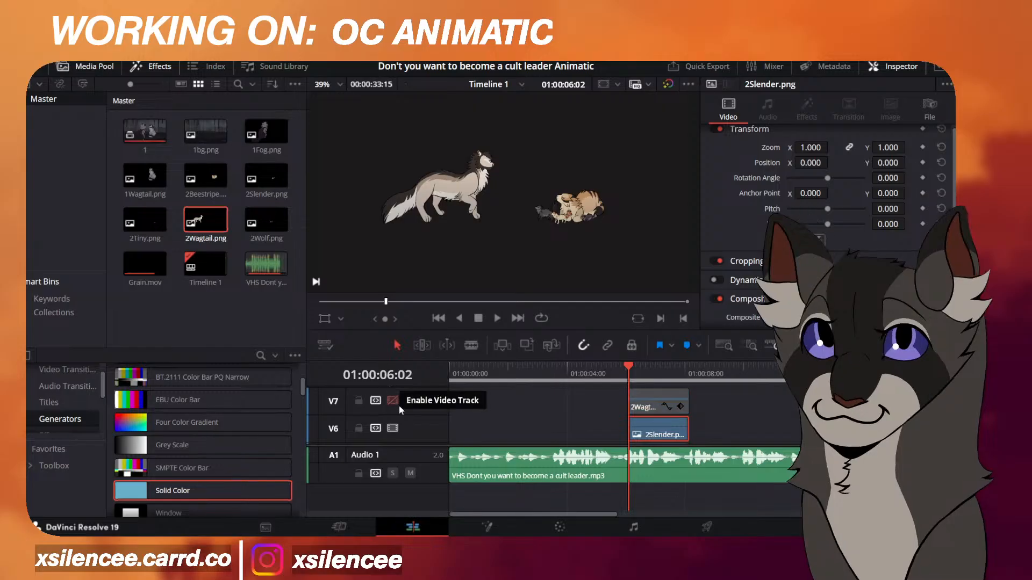
pyautogui.click(393, 401)
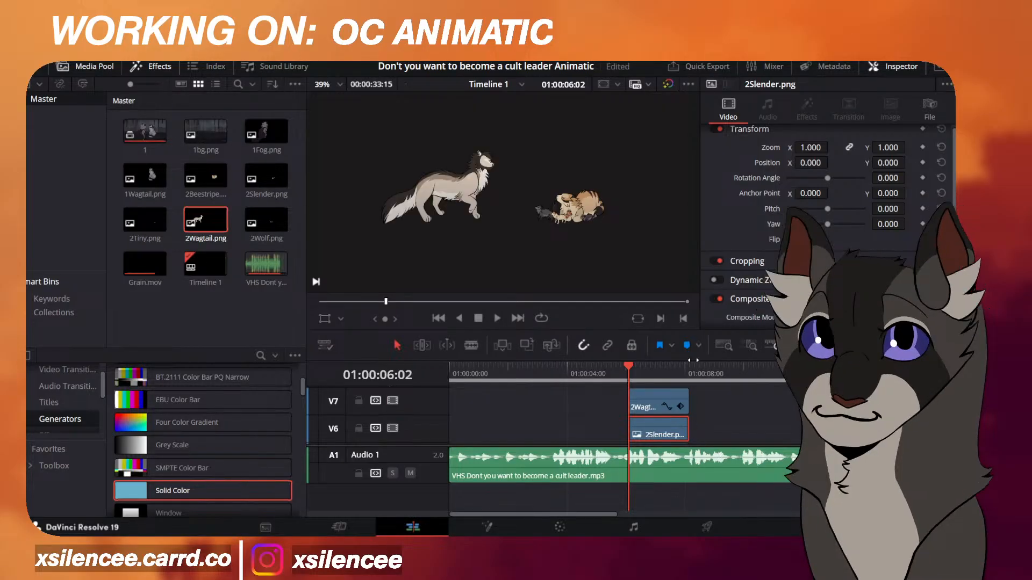
pyautogui.scroll(1, 601, 231)
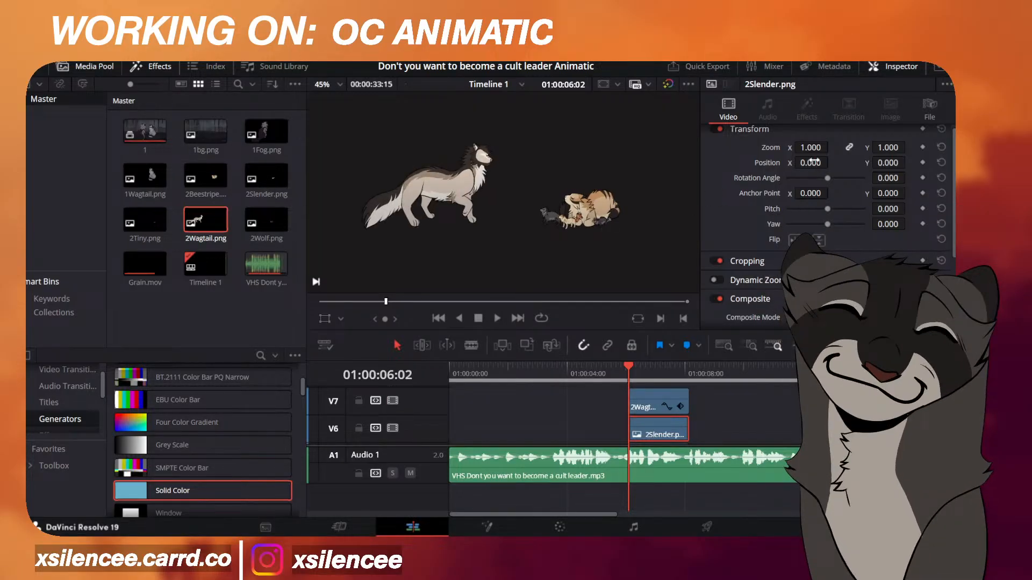
pyautogui.click(922, 162)
pyautogui.press('Right')
pyautogui.press('Right')
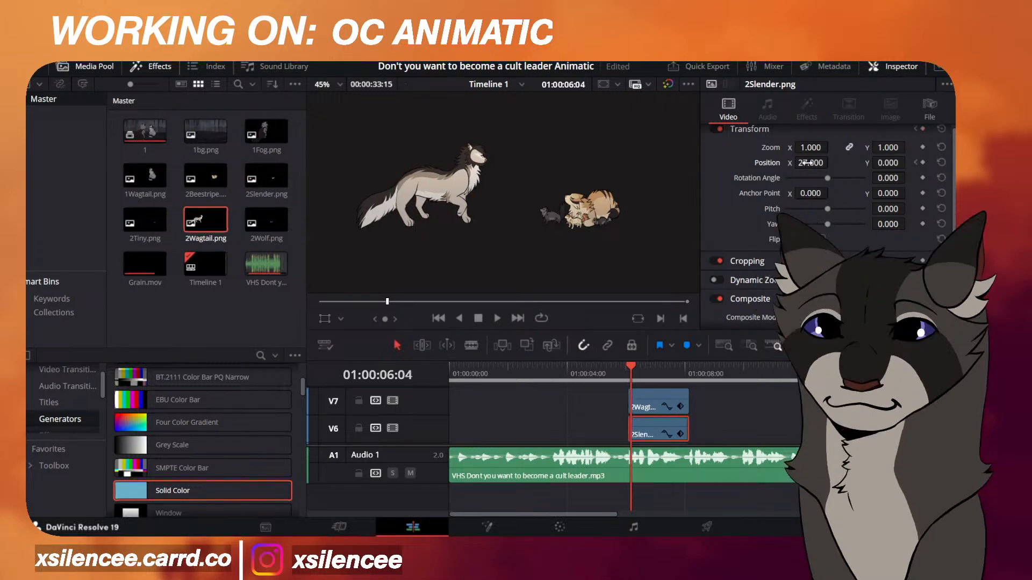
pyautogui.press('Left')
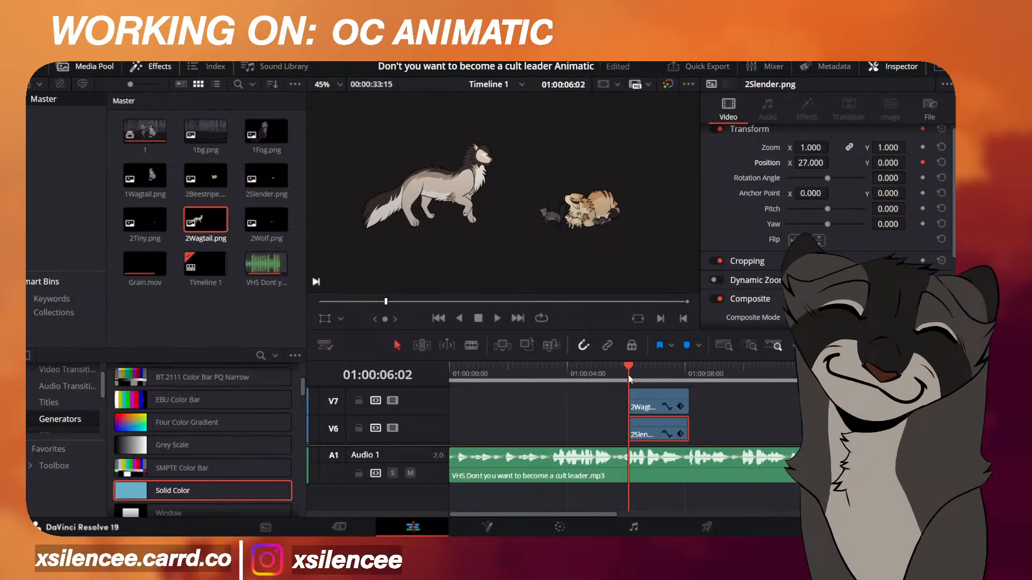
pyautogui.press('Left')
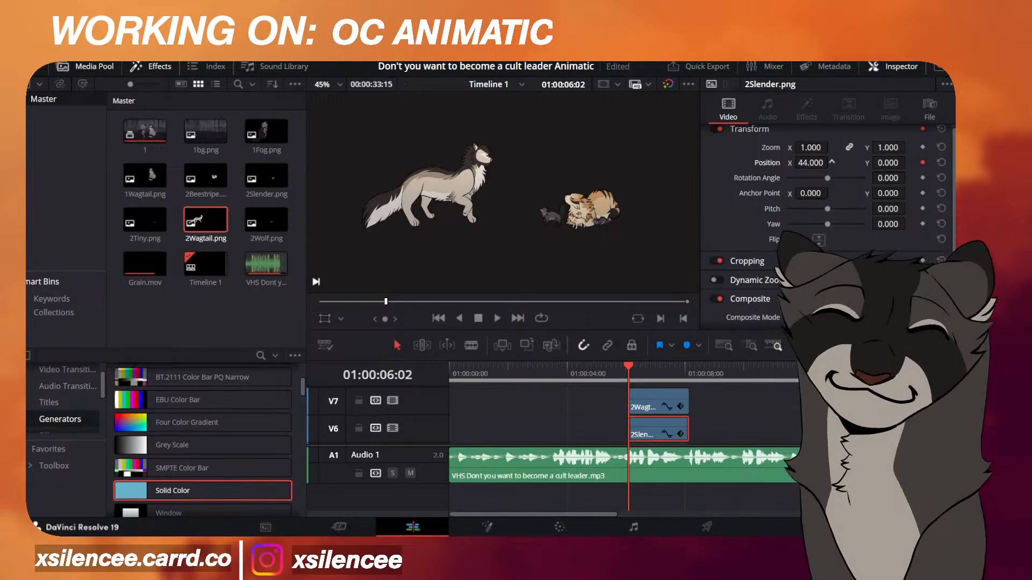
# Add Position X keyframes to 2Slender.png at 01:00:06:06 and 01:00:08:03, ending the slide at 7.
pyautogui.press('Right')
pyautogui.press('Right')
pyautogui.press('Right')
pyautogui.press('Right')
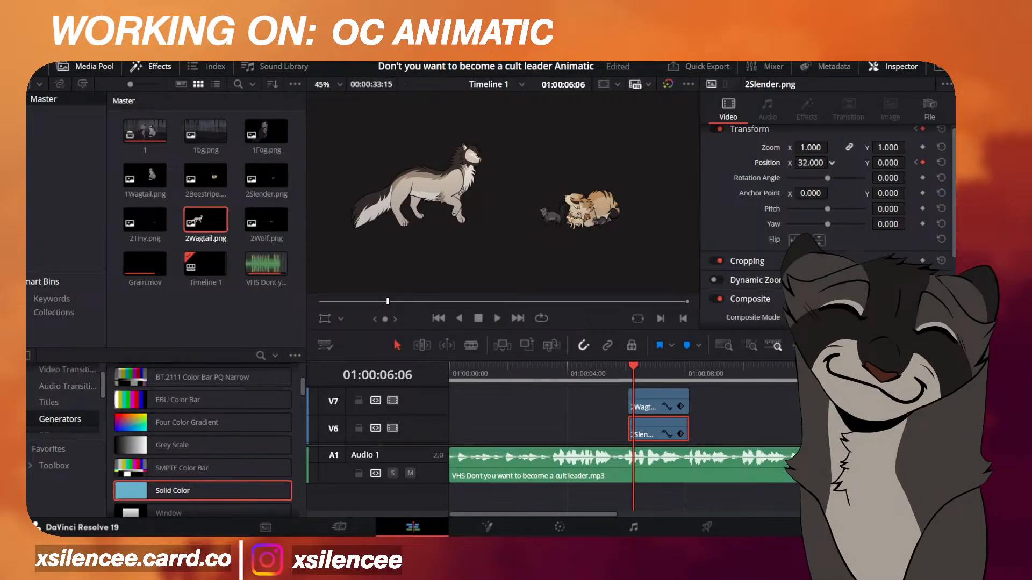
pyautogui.moveTo(805, 163)
pyautogui.mouseDown()
pyautogui.moveTo(815, 163)
pyautogui.moveTo(806, 163)
pyautogui.mouseUp()
pyautogui.click(325, 318)
pyautogui.click(691, 375)
pyautogui.press('Left')
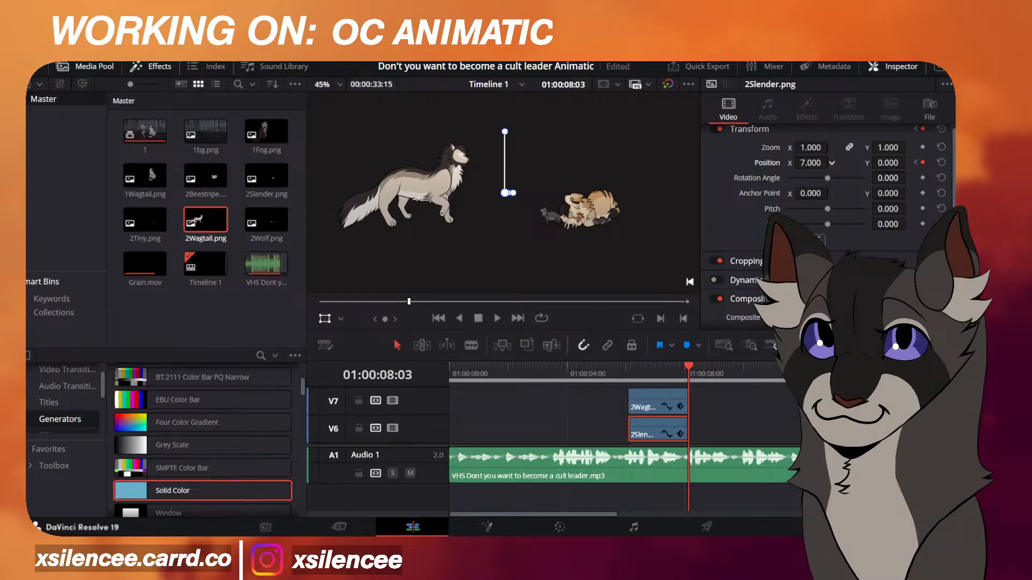
# Select 2Wagtail.png on track V7 and replay the second scene from 01:00:06:02 to review its slide.
pyautogui.click(640, 397)
pyautogui.click(632, 376)
pyautogui.press('space')
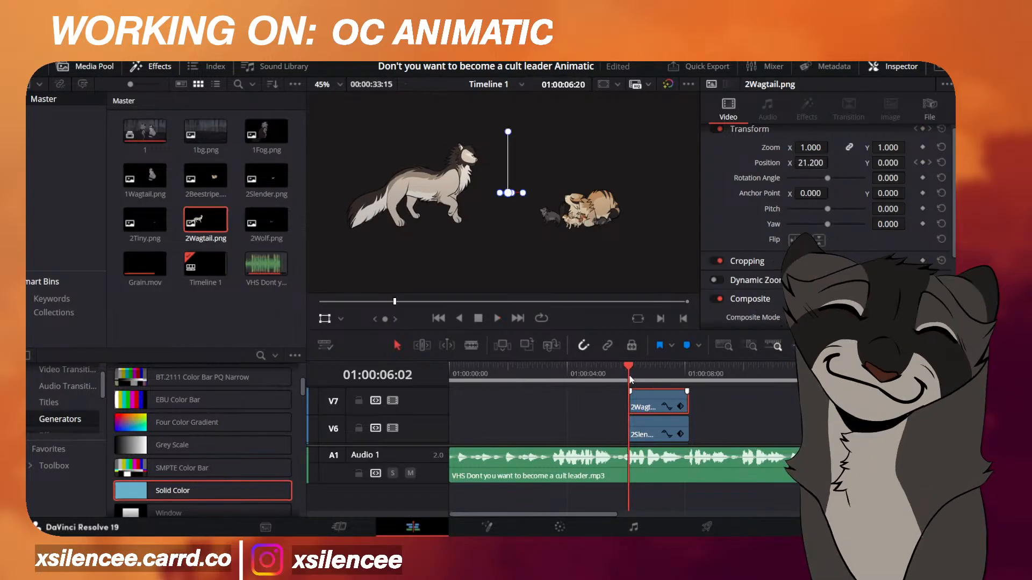
pyautogui.click(633, 380)
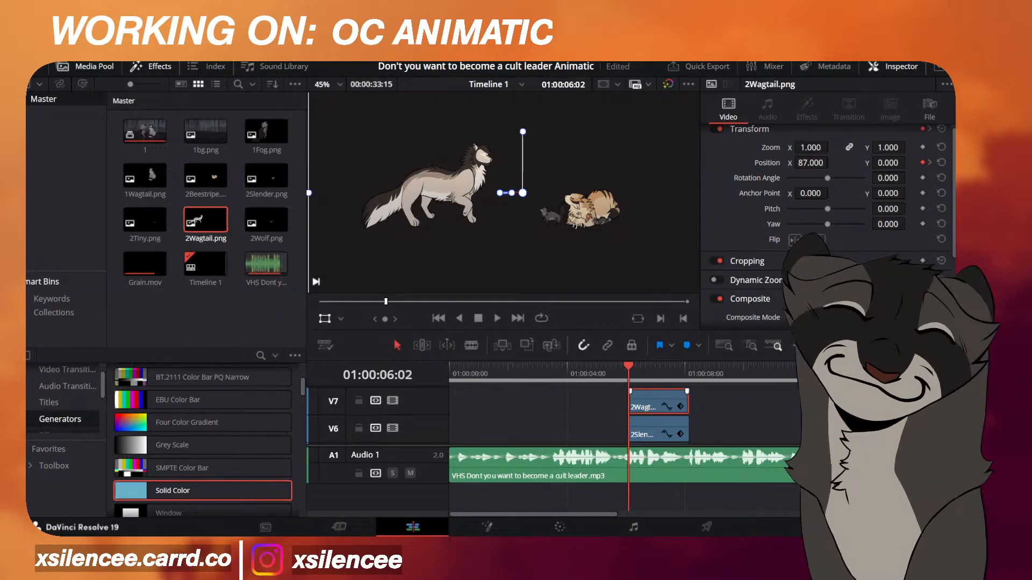
pyautogui.press('space')
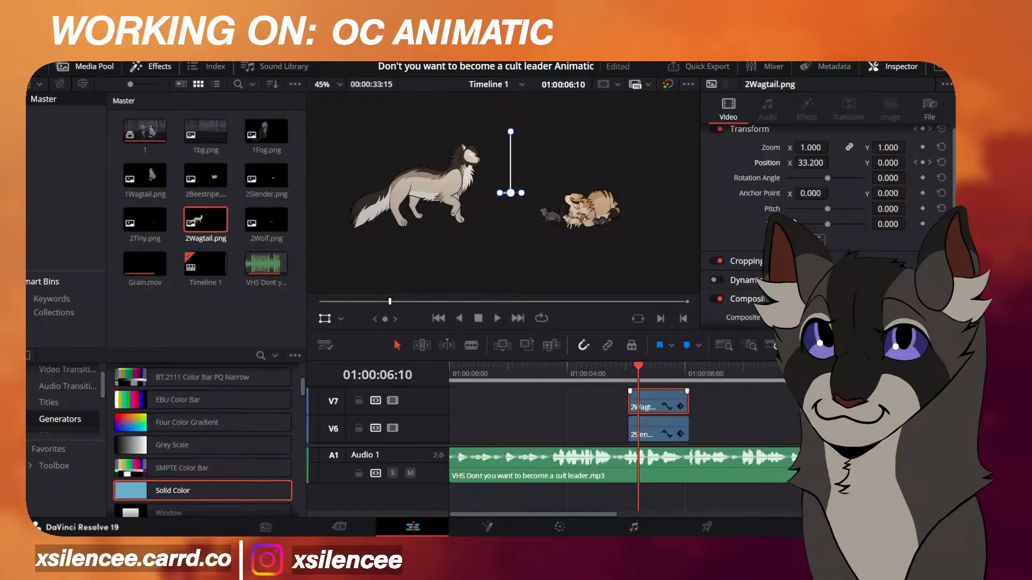
pyautogui.click(630, 377)
pyautogui.press('space')
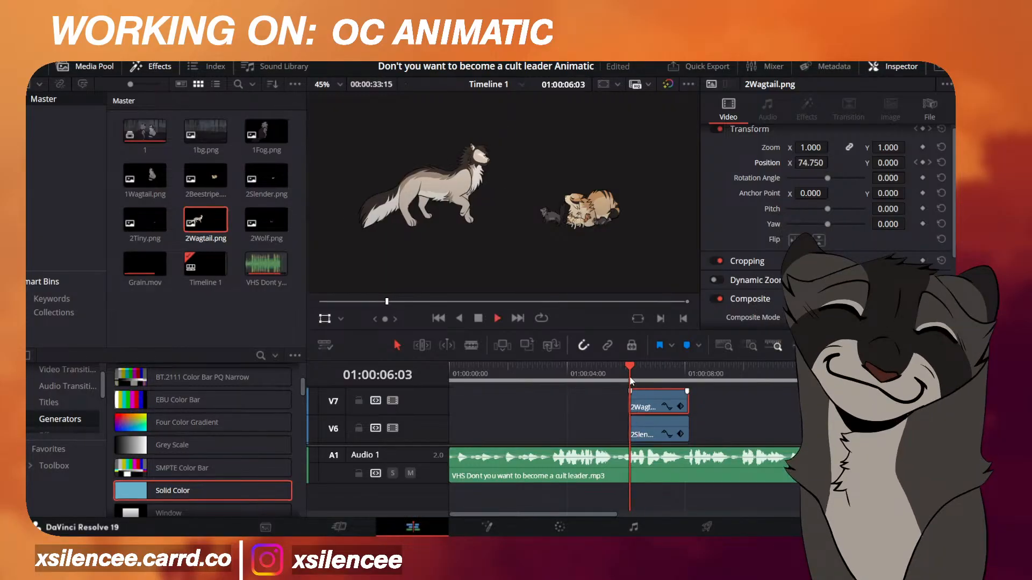
pyautogui.click(632, 381)
# Select 2Slender.png on track V6 and replay the second scene from its first frame to check its slide.
pyautogui.click(660, 421)
pyautogui.press('space')
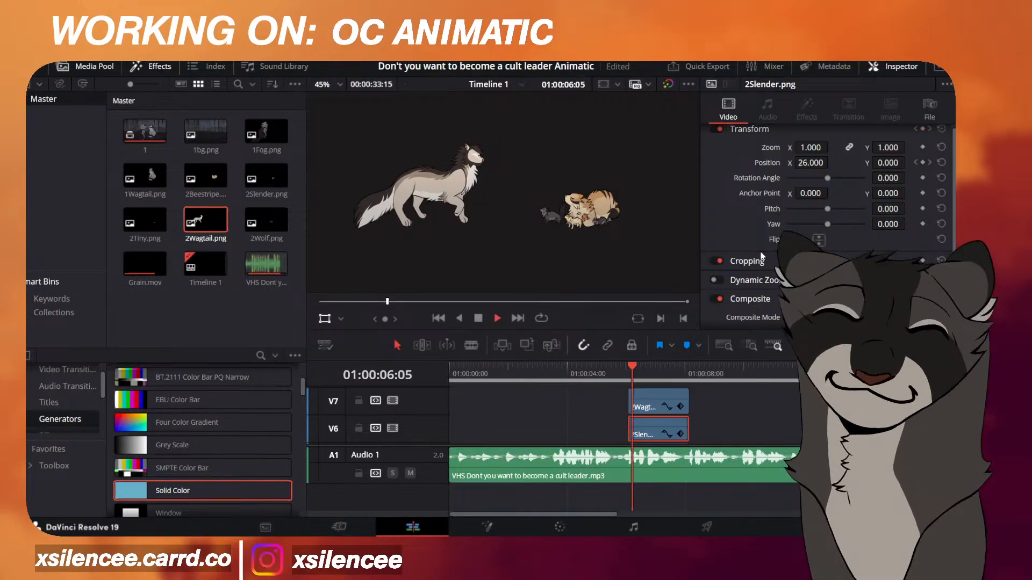
pyautogui.click(632, 373)
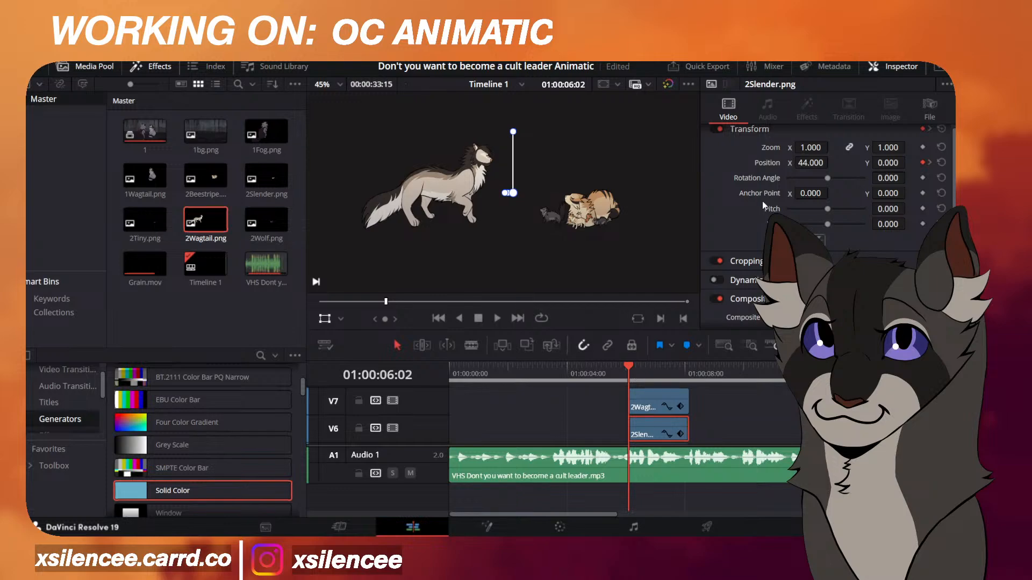
pyautogui.press('space')
pyautogui.click(622, 377)
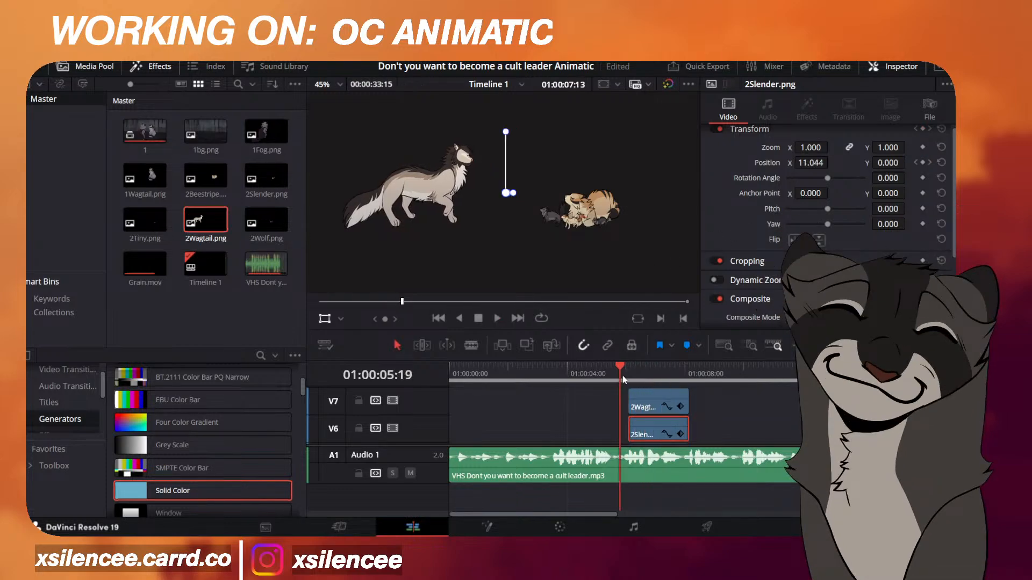
pyautogui.moveTo(623, 380)
pyautogui.mouseDown()
pyautogui.moveTo(642, 380)
pyautogui.moveTo(628, 381)
pyautogui.mouseUp()
pyautogui.press('space')
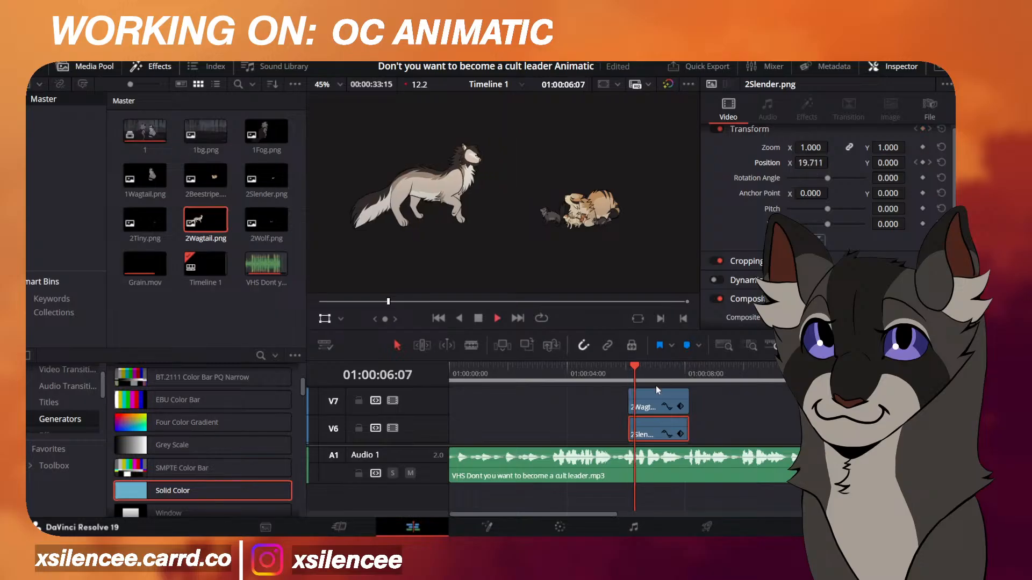
# Adjust the 2Slender.png slide by setting Position X to 5 on its last keyframe and 39 on its first.
pyautogui.moveTo(643, 383); pyautogui.dragTo(689, 381)
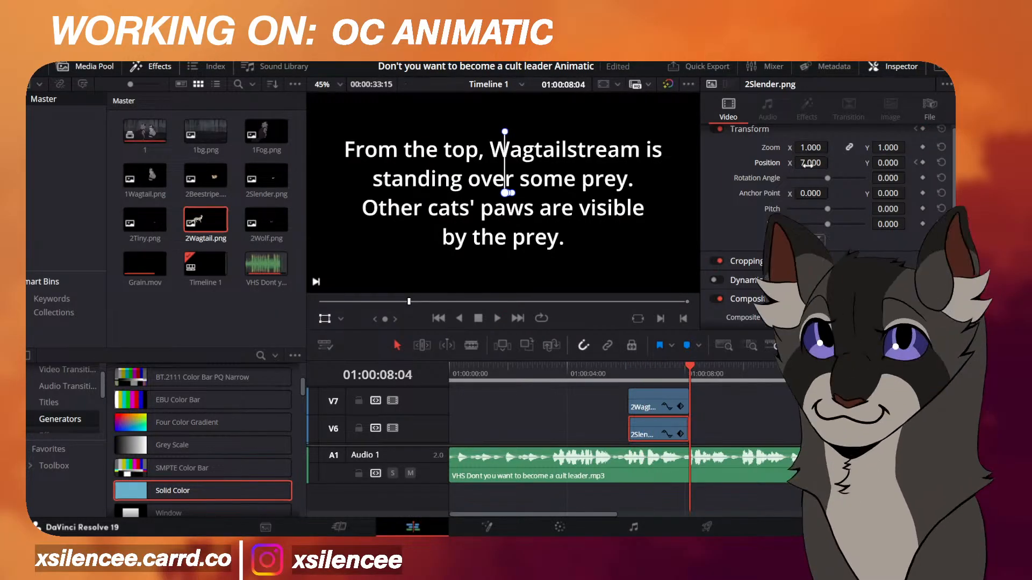
pyautogui.press('Left')
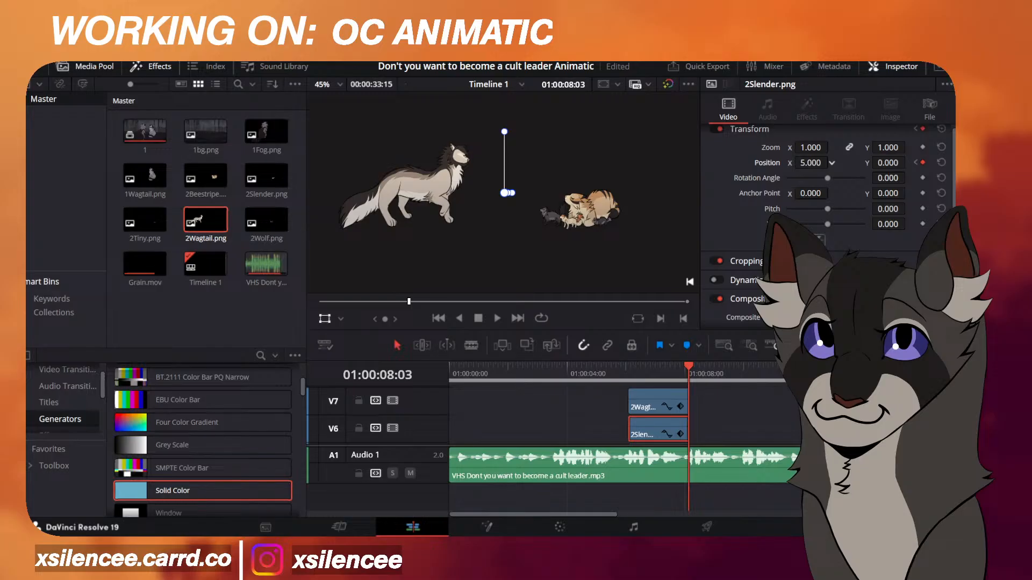
pyautogui.moveTo(810, 164); pyautogui.dragTo(807, 164)
# Select 2Wolf.png on track V5 and keyframe its Position X at 38 at 01:00:06:02.
pyautogui.scroll(-3, 645, 413)
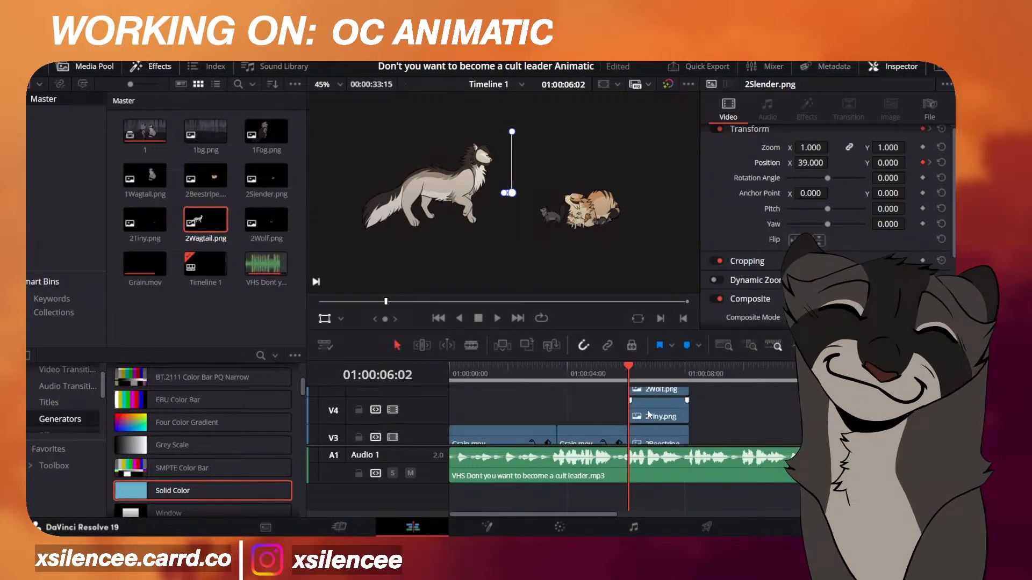
pyautogui.click(646, 413)
pyautogui.click(646, 392)
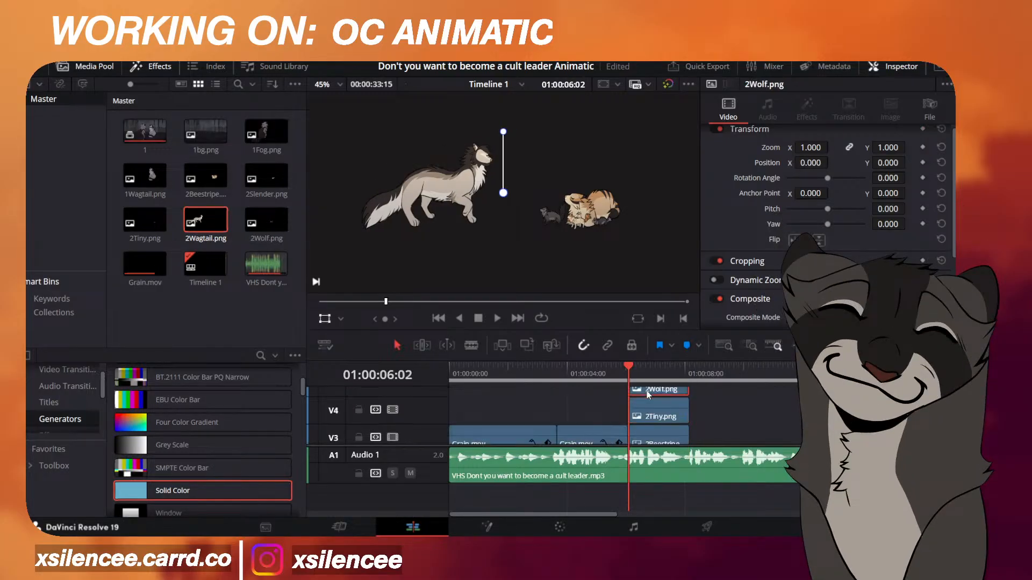
pyautogui.click(922, 162)
pyautogui.moveTo(811, 163); pyautogui.dragTo(832, 161)
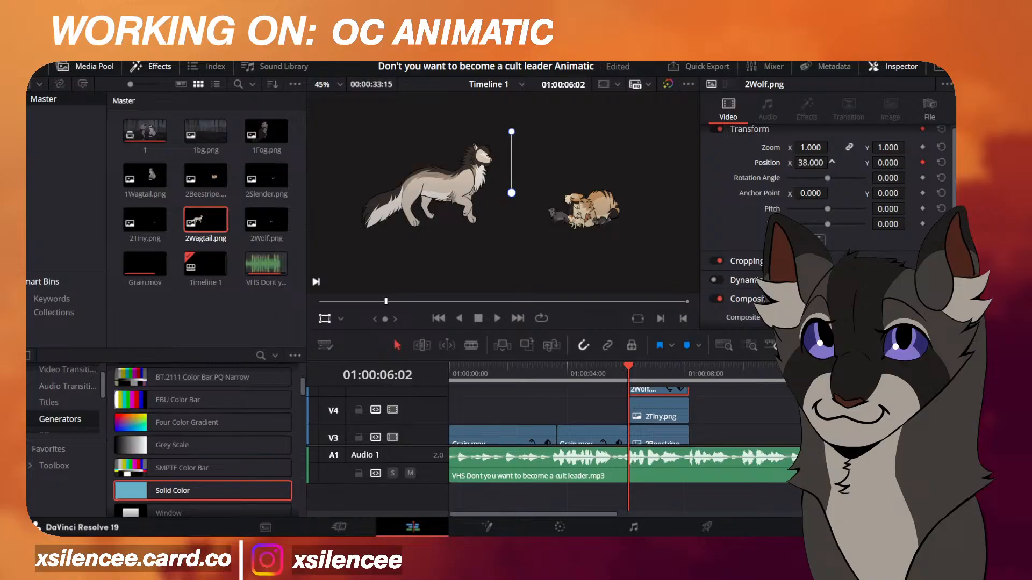
# Keyframe 2Wolf.png's Position X at 1 at 01:00:06:06 and add its end position keyframe at 01:00:08:03.
pyautogui.press('Right')
pyautogui.press('Right')
pyautogui.press('Right')
pyautogui.press('Right')
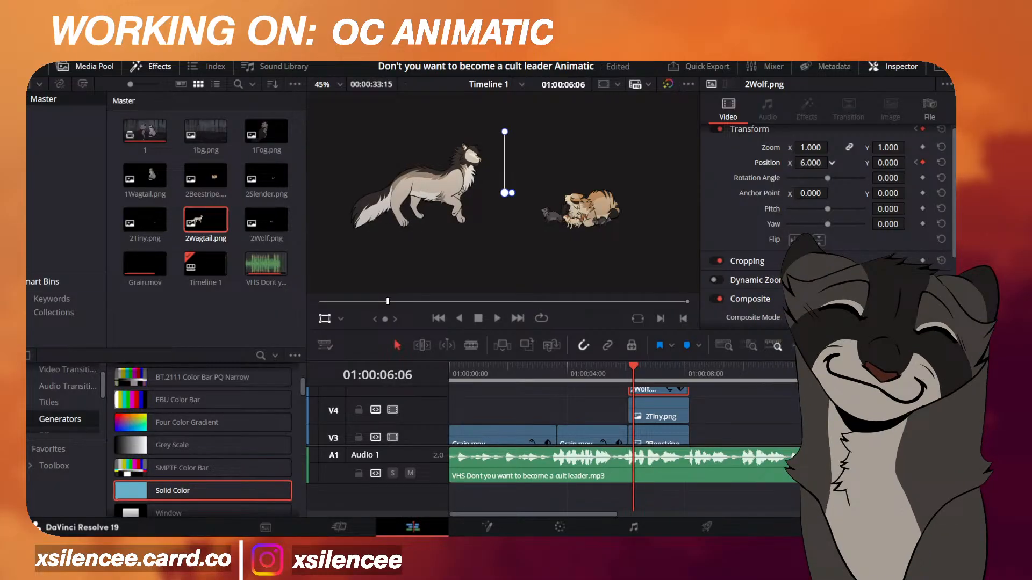
pyautogui.click(688, 379)
pyautogui.press('Left')
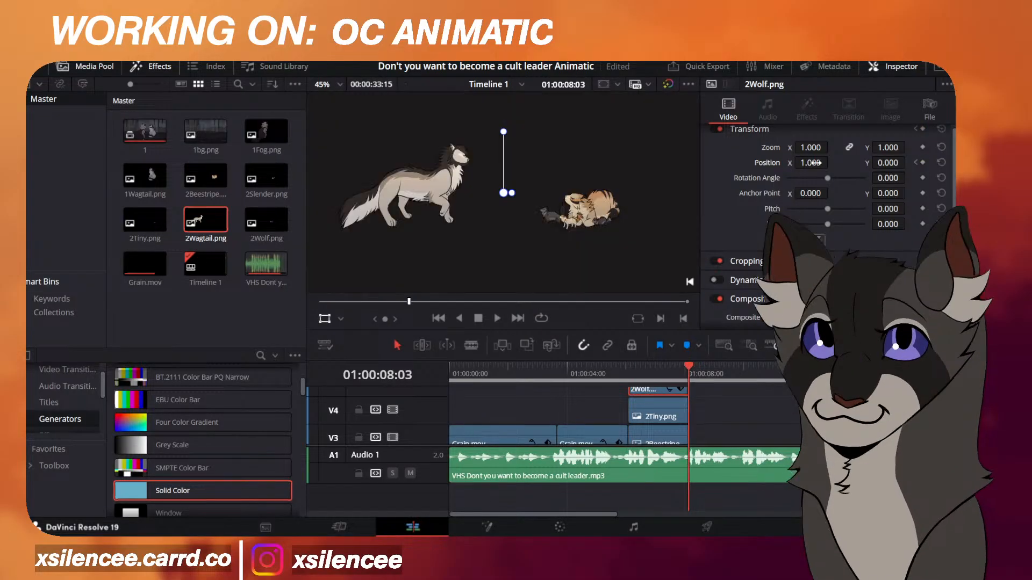
# Shorten the 2Wolf.png slide by adjusting Position X on its last keyframe at 01:00:08:03, replaying the scene before and after.
pyautogui.click(627, 377)
pyautogui.press('space')
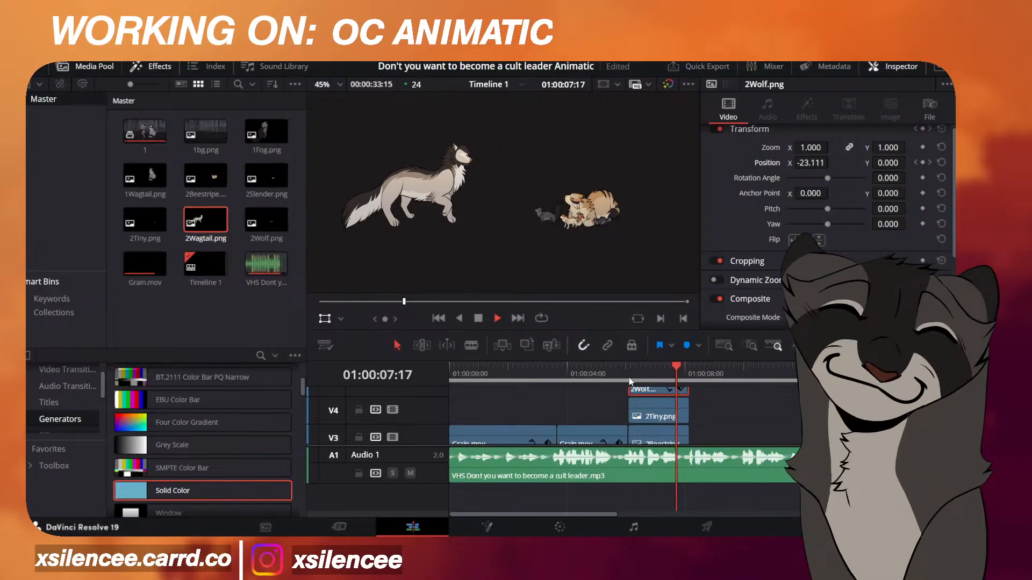
pyautogui.click(689, 376)
pyautogui.press('Left')
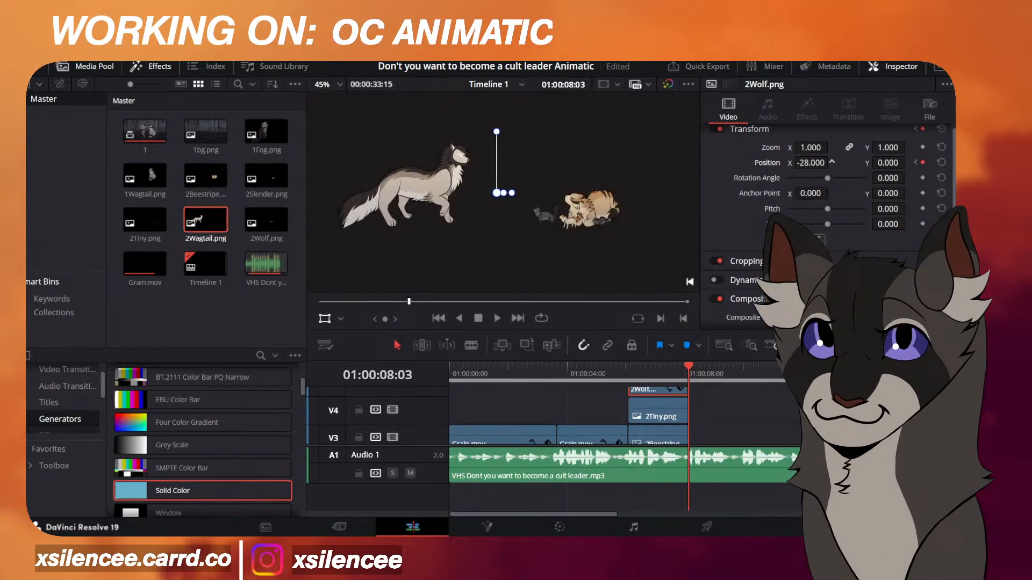
pyautogui.click(631, 374)
pyautogui.press('space')
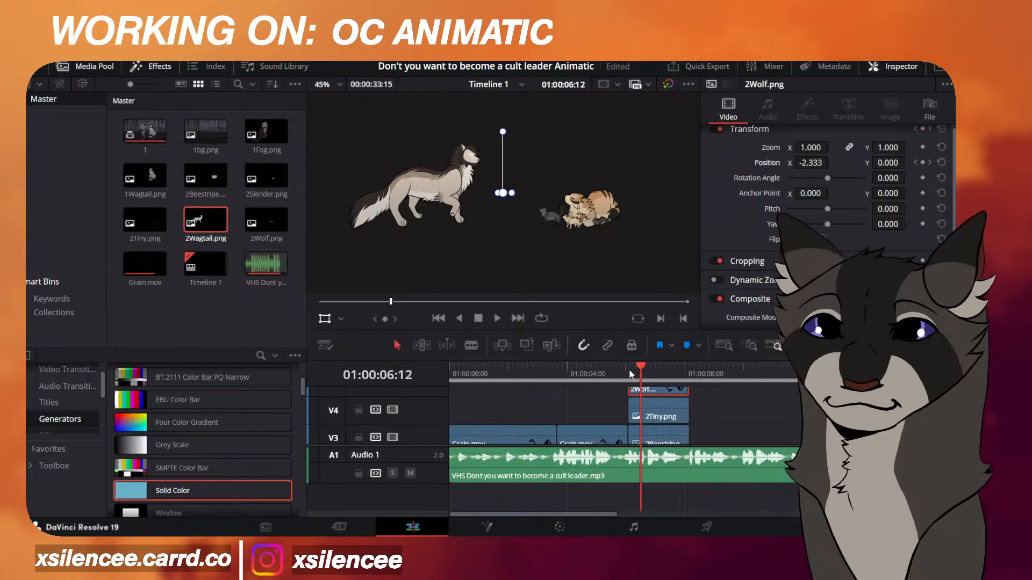
pyautogui.click(632, 375)
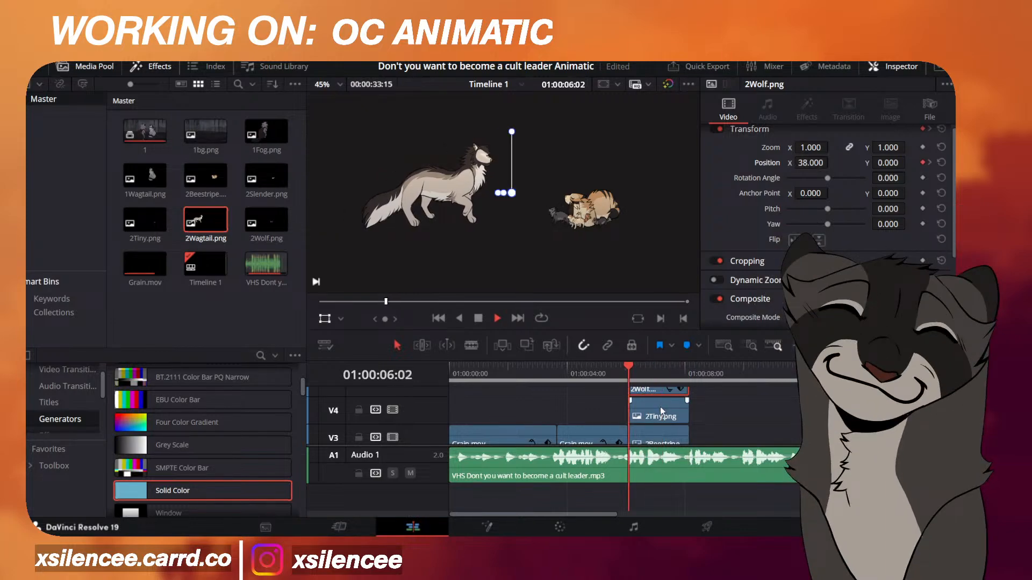
# Animate 2Tiny.png with Position X keyframes of 7 at 01:00:06:02 and -18 at 01:00:08:03, adding one at 01:00:06:06, and replay the slide.
pyautogui.click(660, 407)
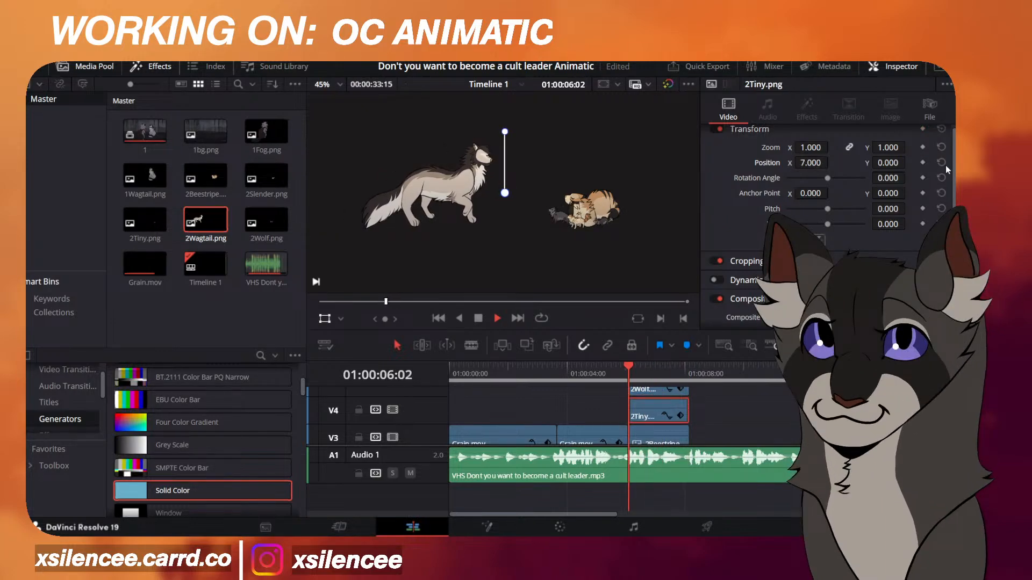
pyautogui.press('space')
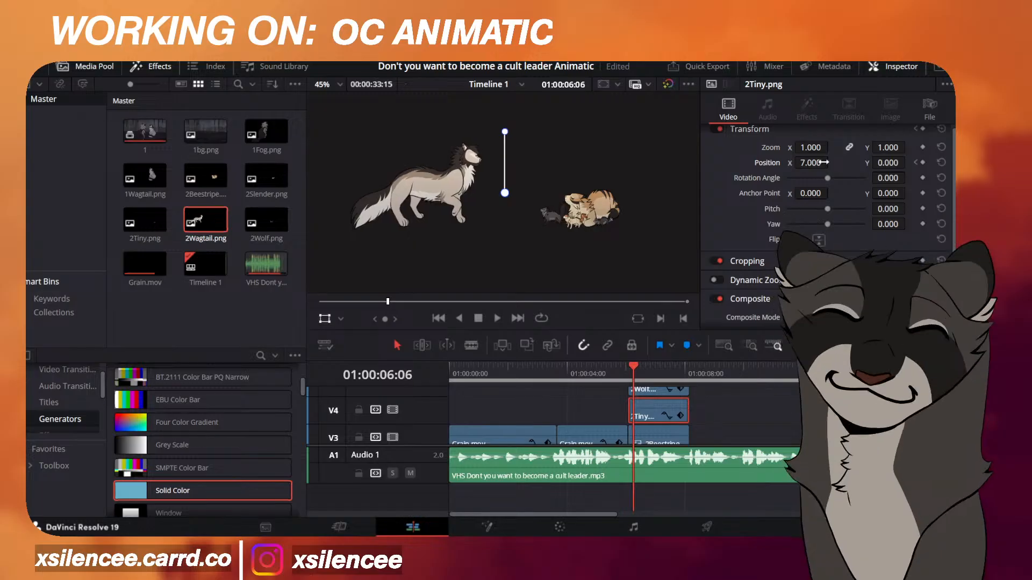
pyautogui.click(690, 375)
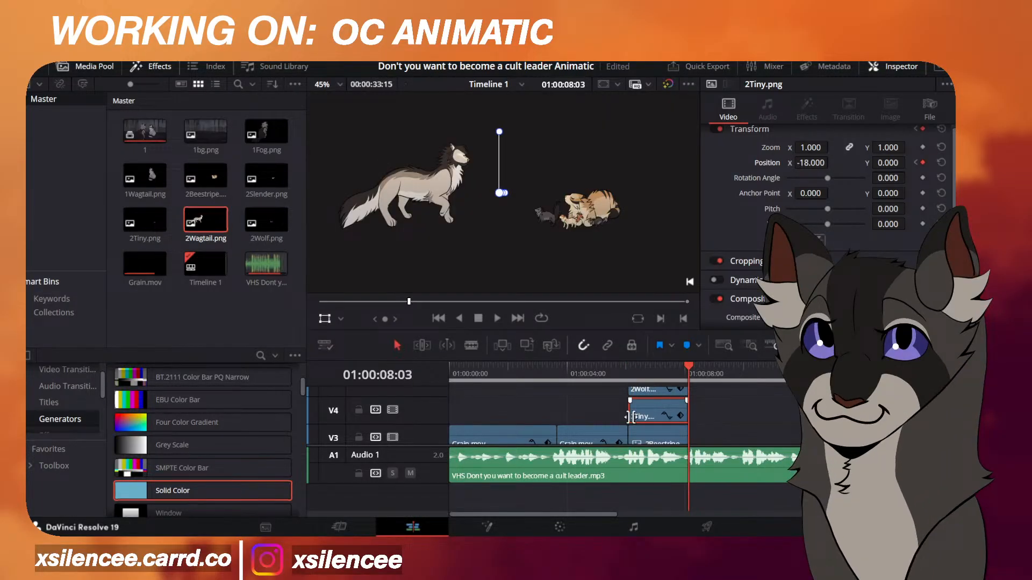
pyautogui.click(632, 375)
pyautogui.press('space')
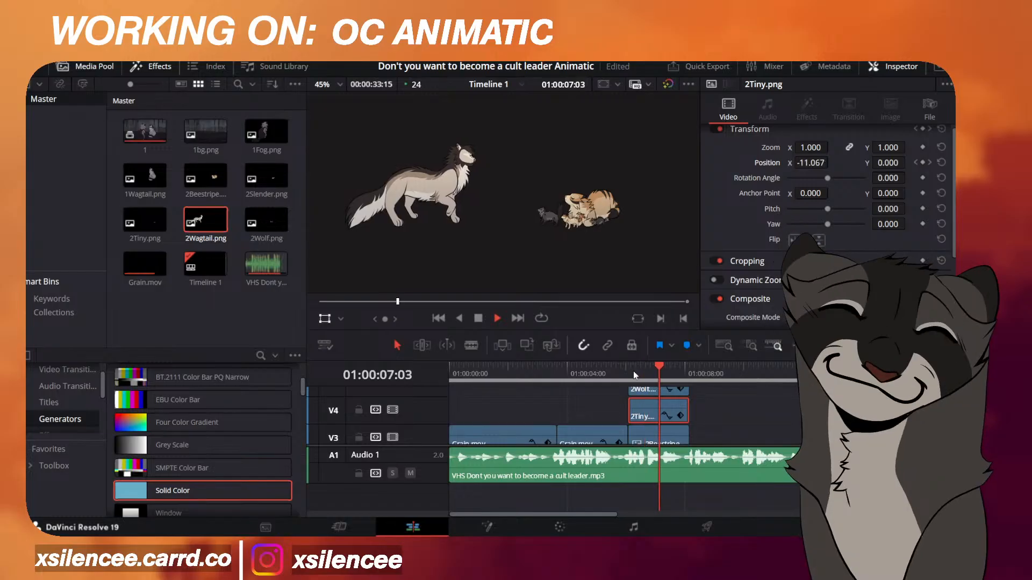
pyautogui.click(634, 374)
# Select 2Beestripe.png on track V3 and keyframe its Position X with a small offset at 01:00:06:02.
pyautogui.scroll(1, 682, 411)
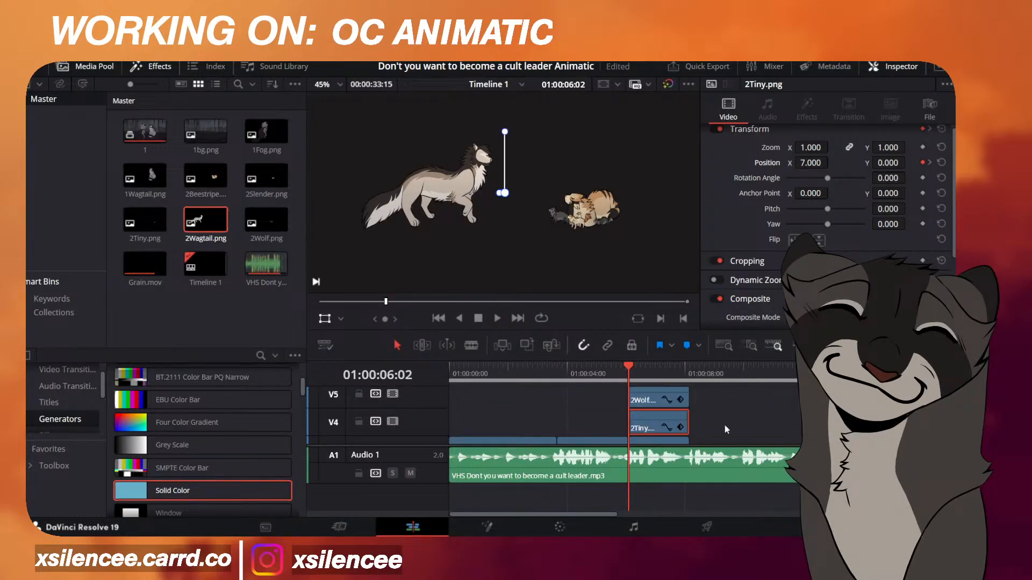
pyautogui.scroll(-1, 647, 426)
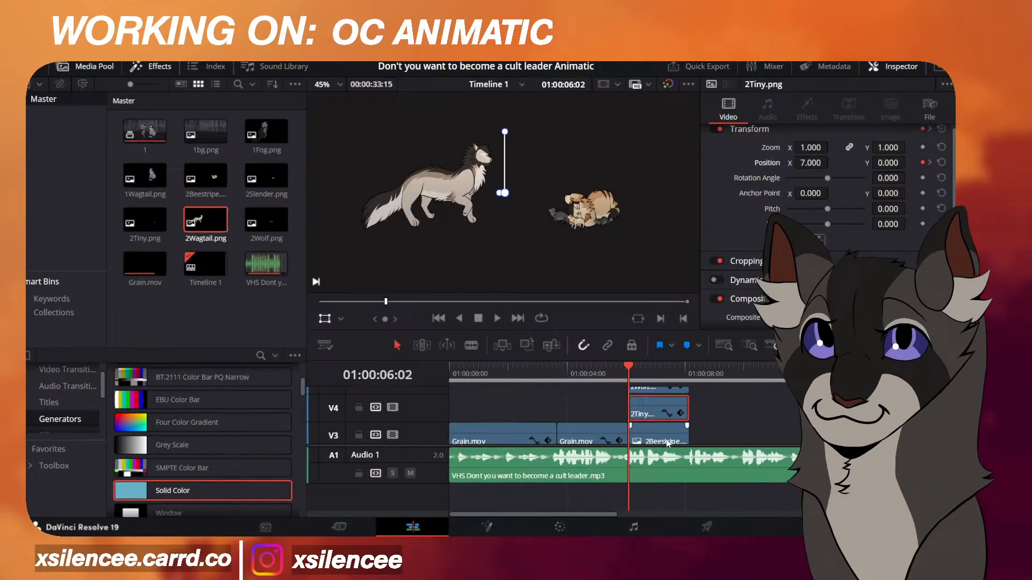
pyautogui.click(667, 442)
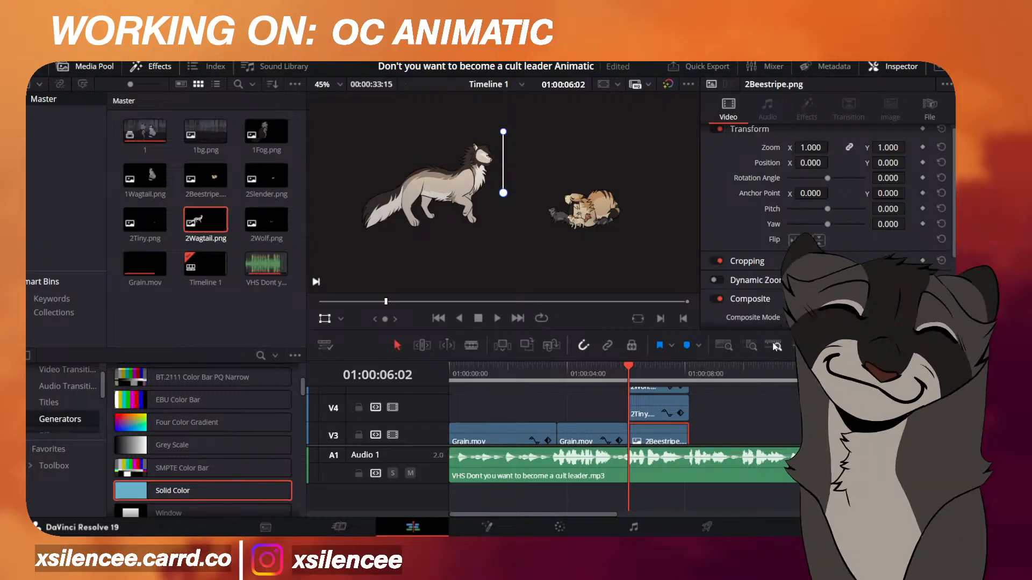
pyautogui.click(922, 162)
pyautogui.moveTo(810, 162); pyautogui.dragTo(808, 163)
# Add Position X keyframes to 2Beestripe.png at 01:00:06:06 and 01:00:08:03, ending at -4, and replay the scene.
pyautogui.press('Right')
pyautogui.press('Right')
pyautogui.press('Right')
pyautogui.press('Right')
pyautogui.click(689, 374)
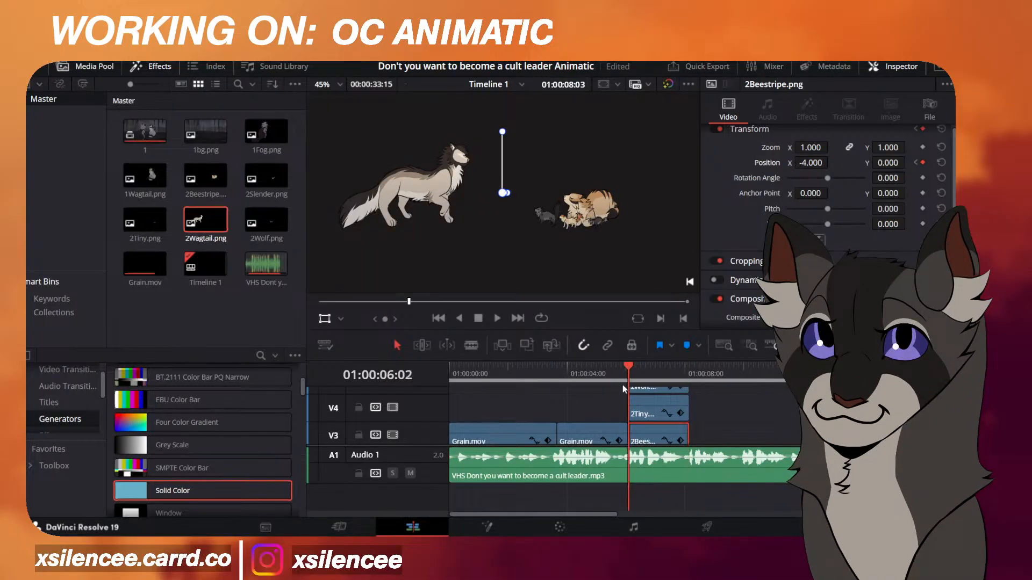
pyautogui.press('space')
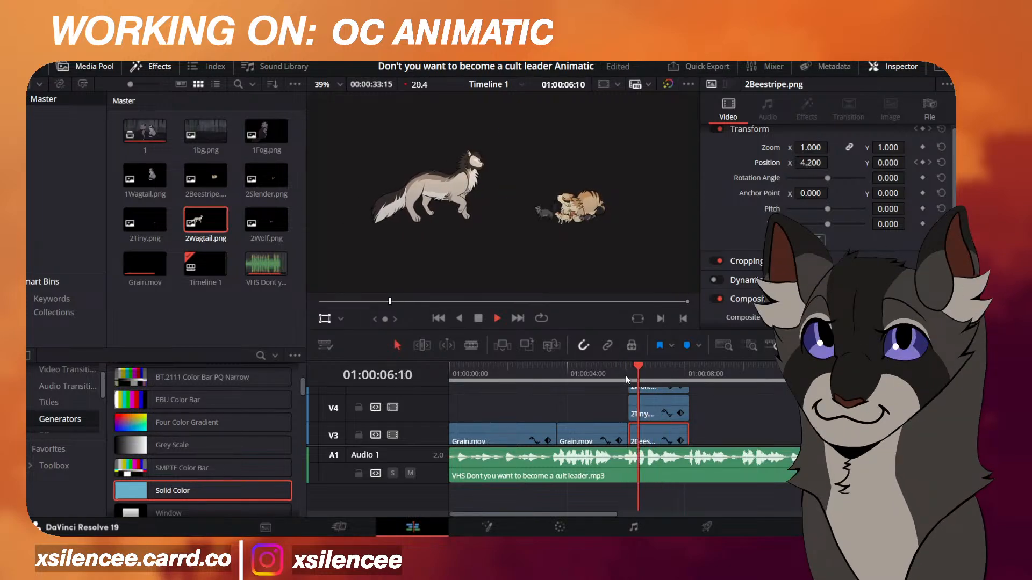
pyautogui.click(626, 377)
# Recolour the Solid Color background clip on track V2 to the dark purple-grey #201e24.
pyautogui.scroll(-3, 666, 424)
pyautogui.click(664, 425)
pyautogui.click(645, 404)
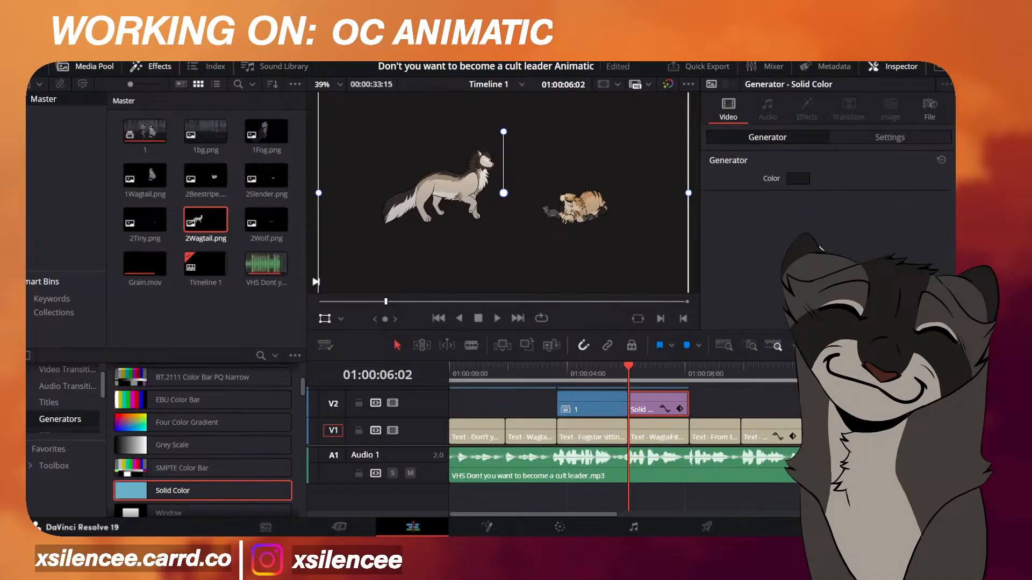
pyautogui.click(798, 179)
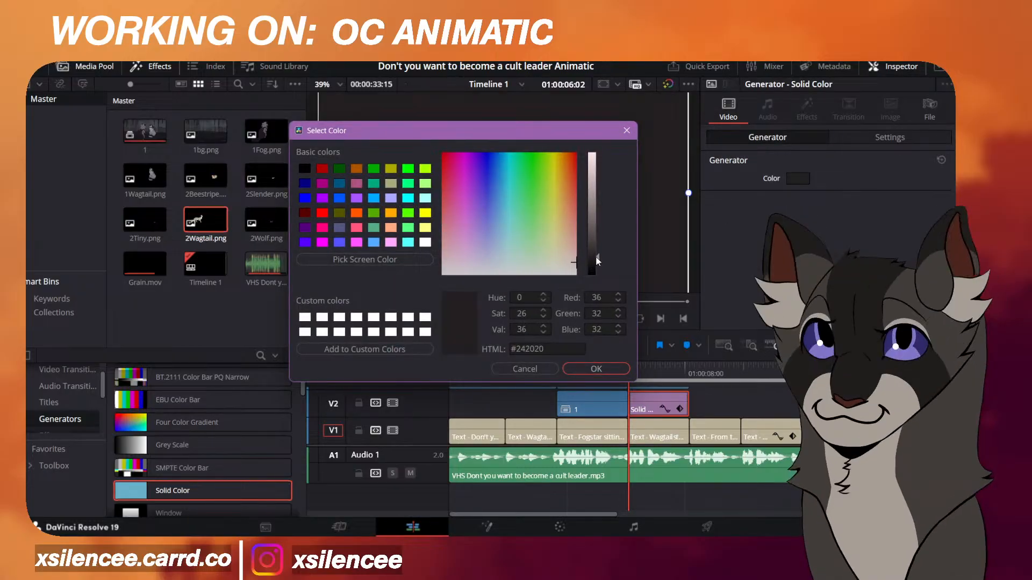
pyautogui.moveTo(560, 130); pyautogui.dragTo(421, 125)
pyautogui.moveTo(454, 265); pyautogui.dragTo(342, 248)
pyautogui.moveTo(369, 127); pyautogui.dragTo(274, 160)
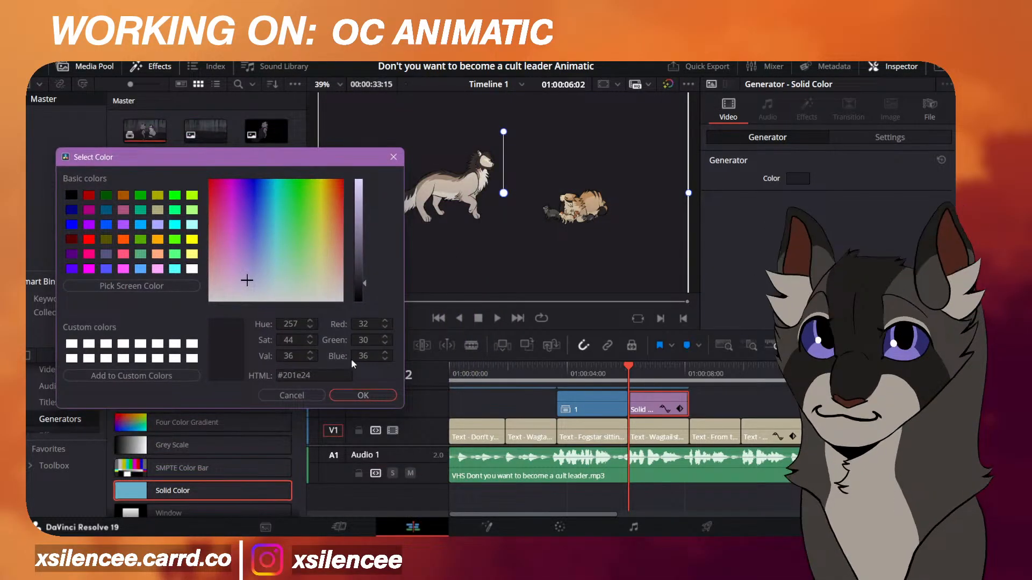
pyautogui.moveTo(360, 281); pyautogui.dragTo(368, 288)
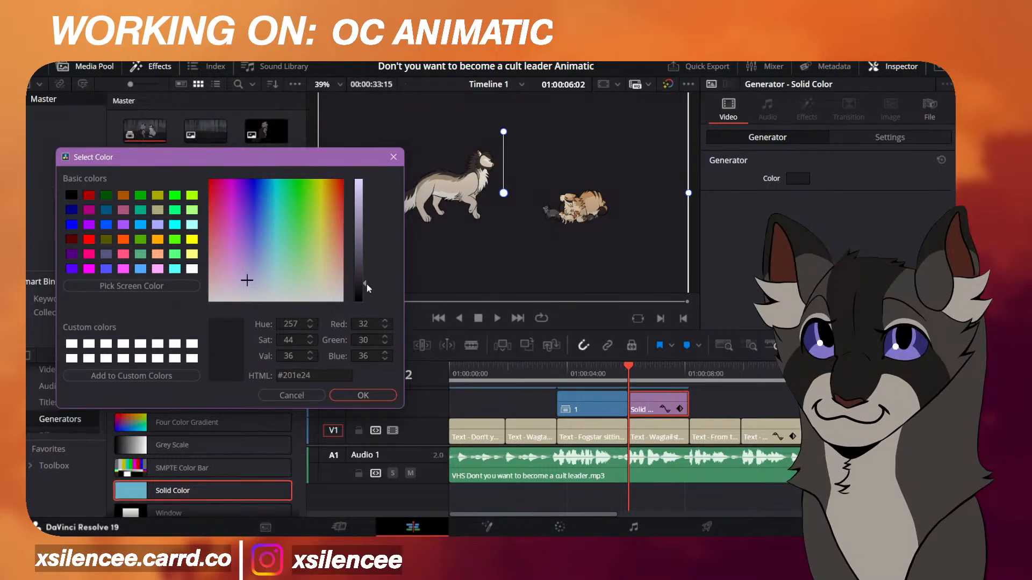
pyautogui.click(363, 395)
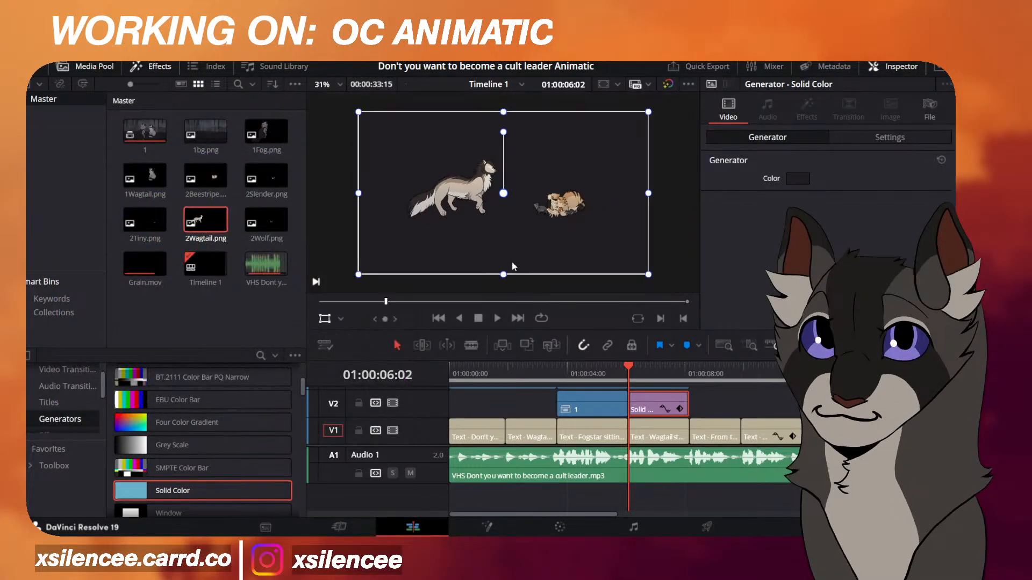
# Combine the second scene's character clips, from 2Beestripe.png on track V3 up to 2Wagtail.png on V7, into a compound clip named 2.
pyautogui.click(324, 318)
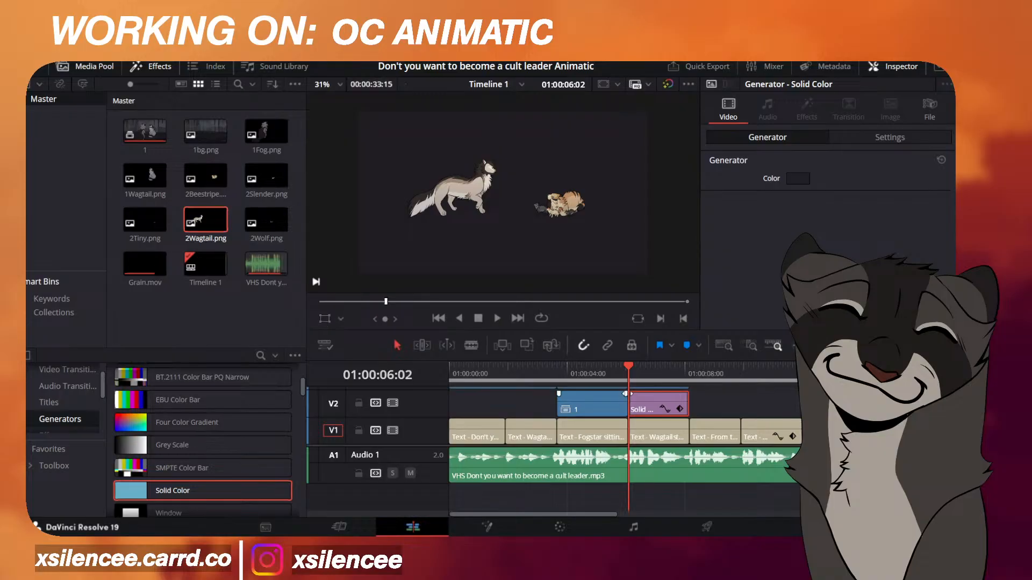
pyautogui.scroll(5, 645, 428)
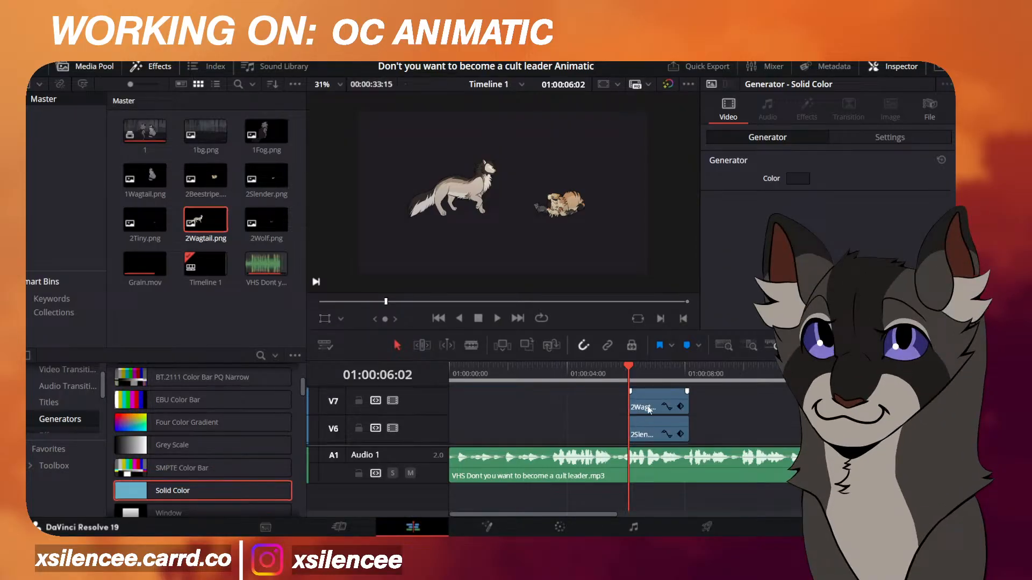
pyautogui.click(648, 408)
pyautogui.scroll(-5, 650, 419)
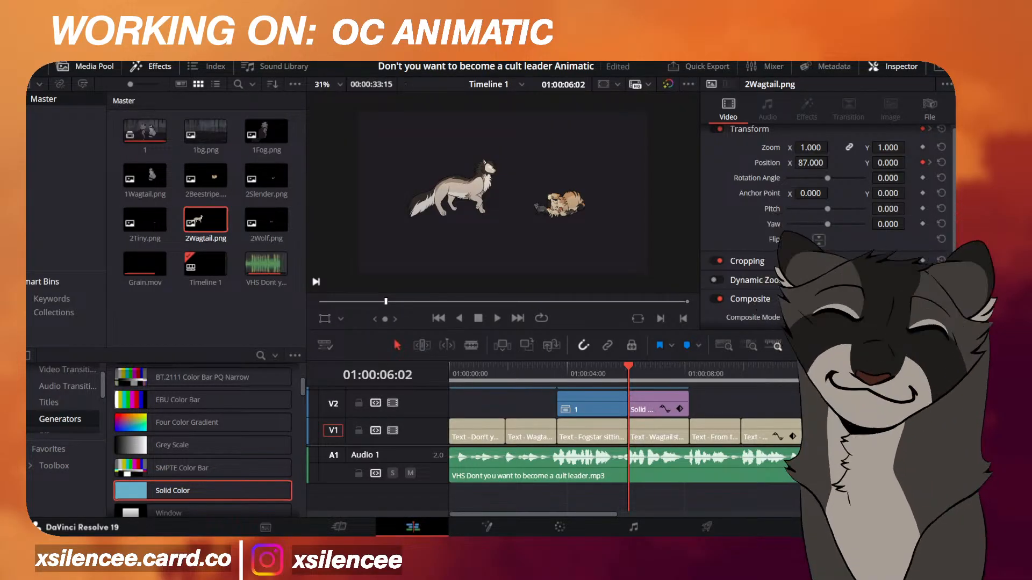
pyautogui.scroll(1, 649, 453)
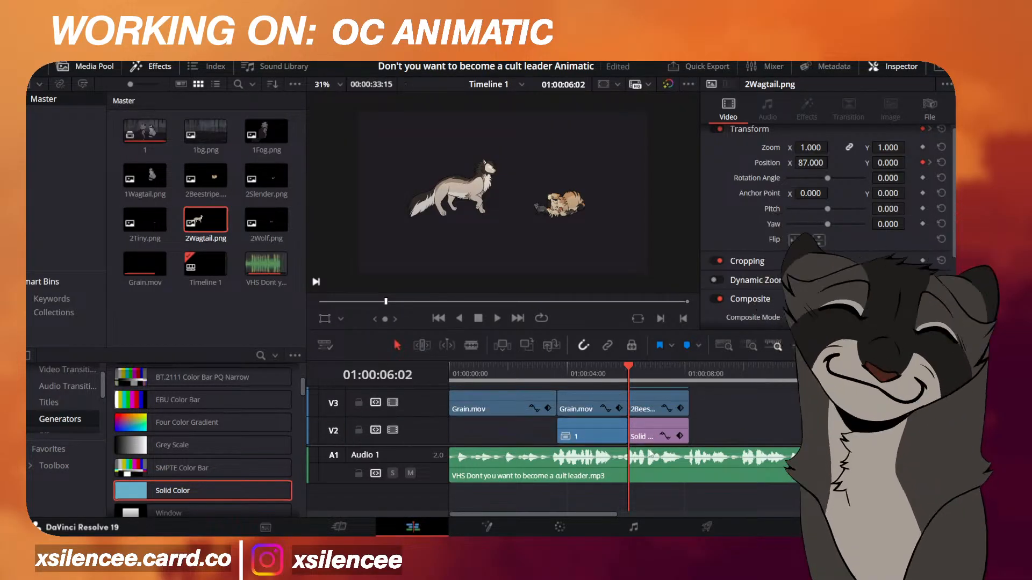
pyautogui.click(646, 409)
pyautogui.scroll(4, 657, 399)
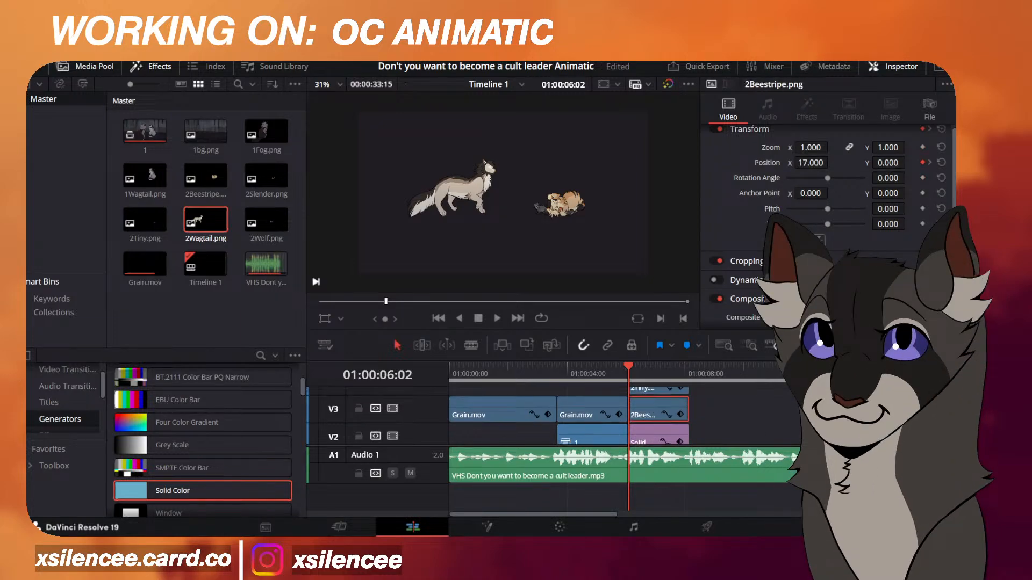
pyautogui.rightClick(657, 398)
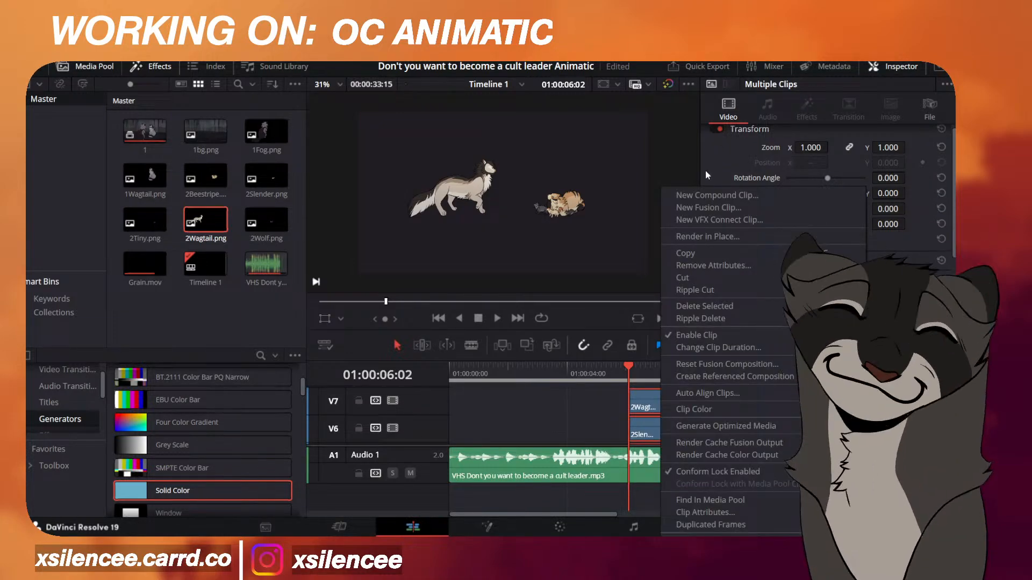
pyautogui.click(709, 196)
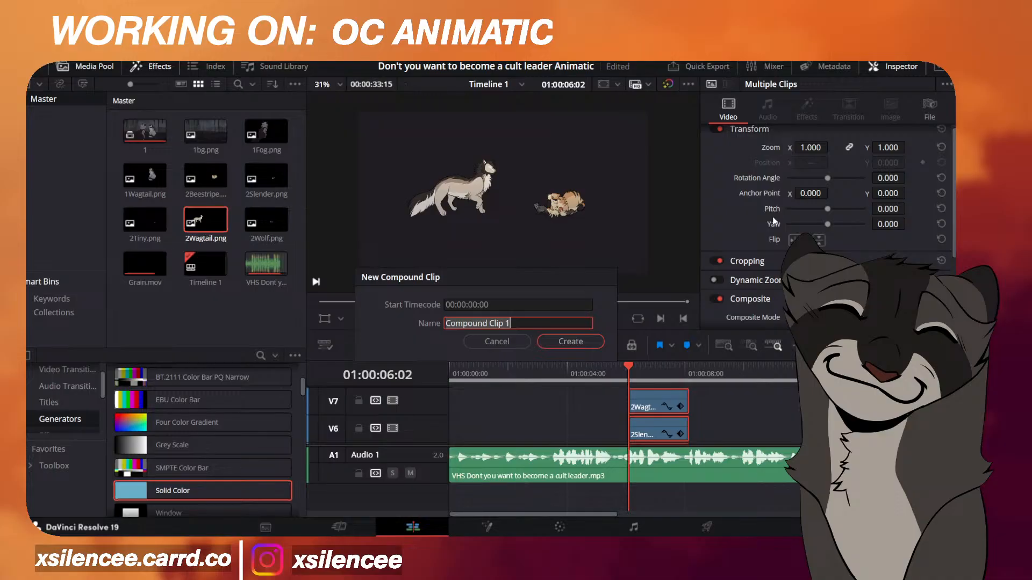
pyautogui.write('2')
pyautogui.press('Return')
# Move both Grain.mov clips up to track V4, extending the second to the end of compound clip 2, and play back the scene change.
pyautogui.scroll(-3, 649, 434)
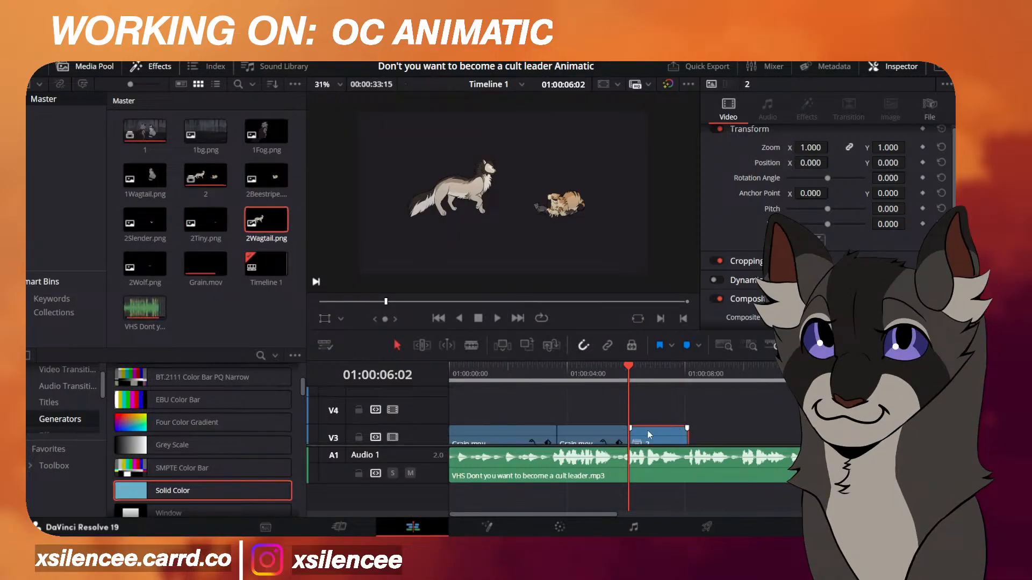
pyautogui.click(603, 428)
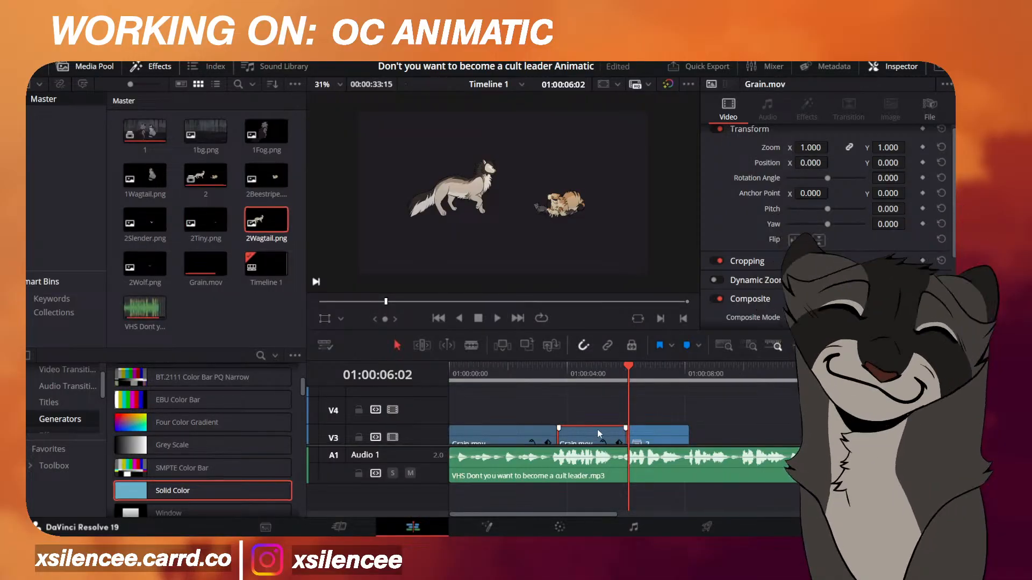
pyautogui.hotkey('alt', 'Up')
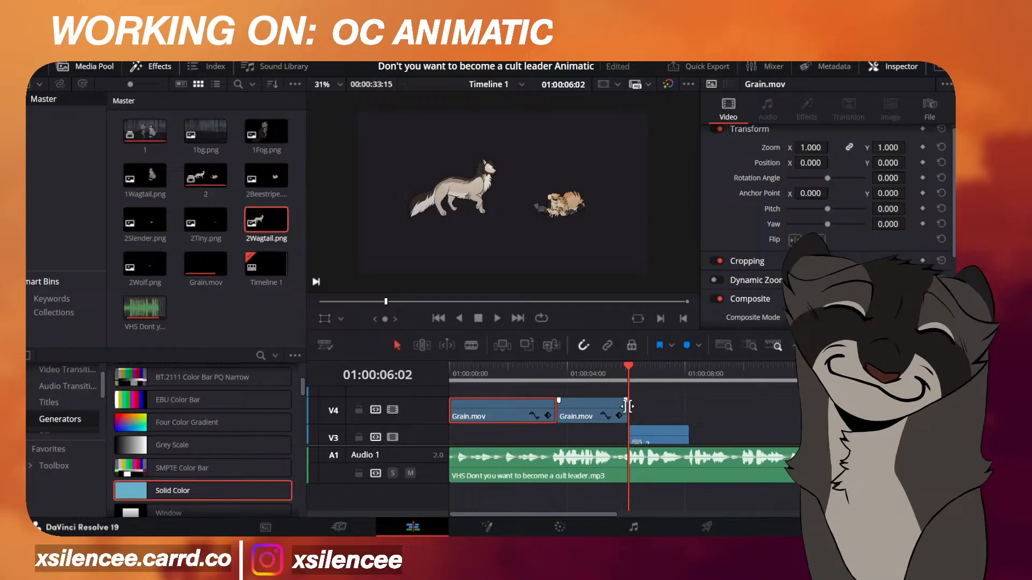
pyautogui.moveTo(626, 413); pyautogui.dragTo(689, 413)
pyautogui.click(600, 375)
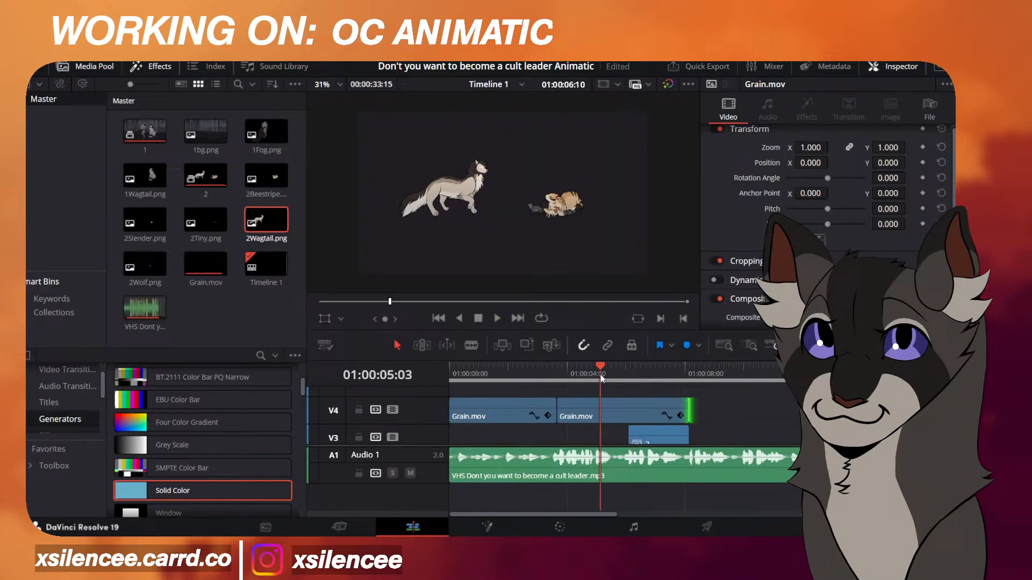
pyautogui.press('space')
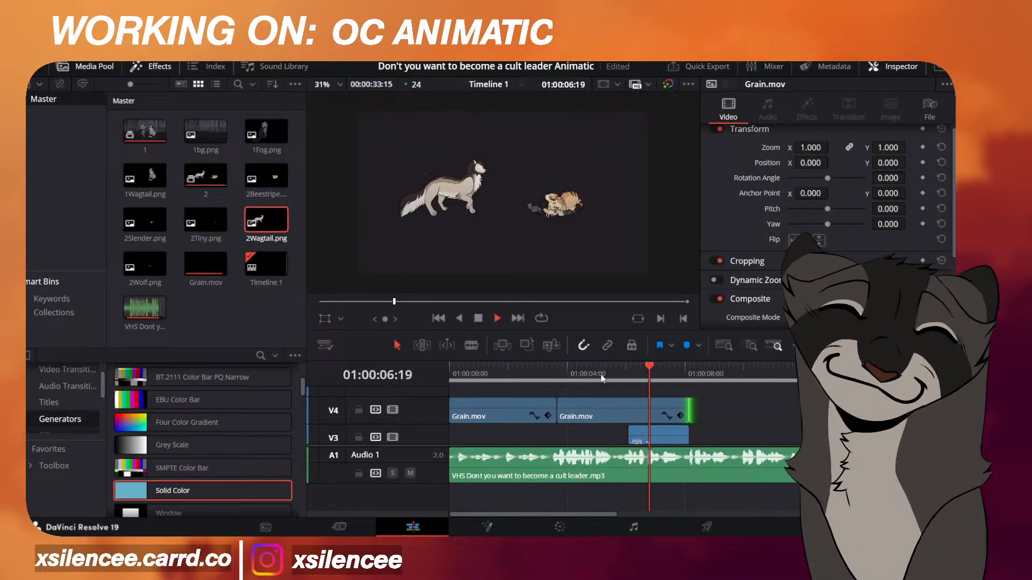
pyautogui.click(601, 375)
pyautogui.press('space')
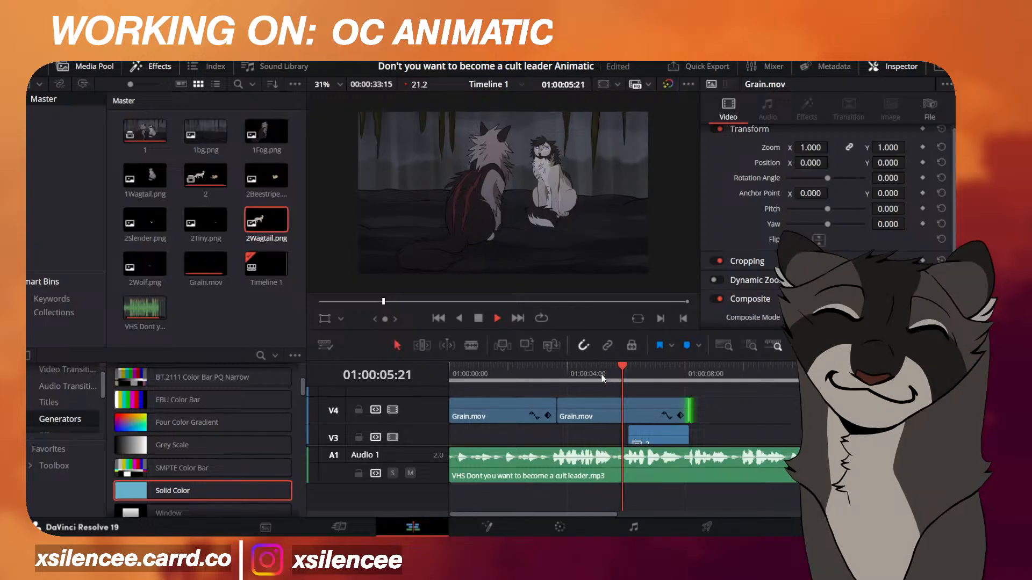
pyautogui.press('space')
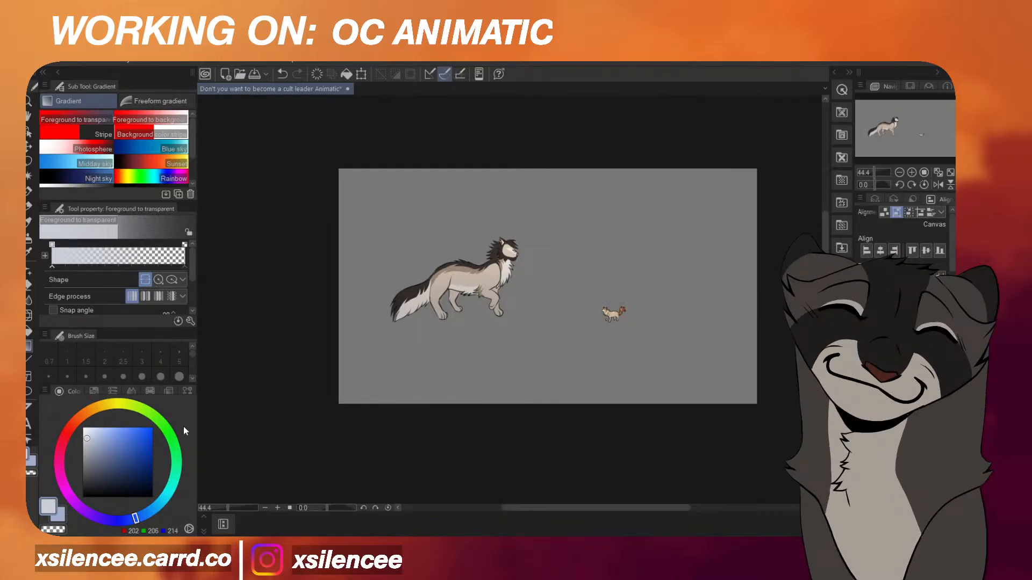
# Switch to Clip Studio Paint, darken the character art with a grey-blue fill, and export the large character as PNG, overwriting 2Wagtail.
pyautogui.press('g')
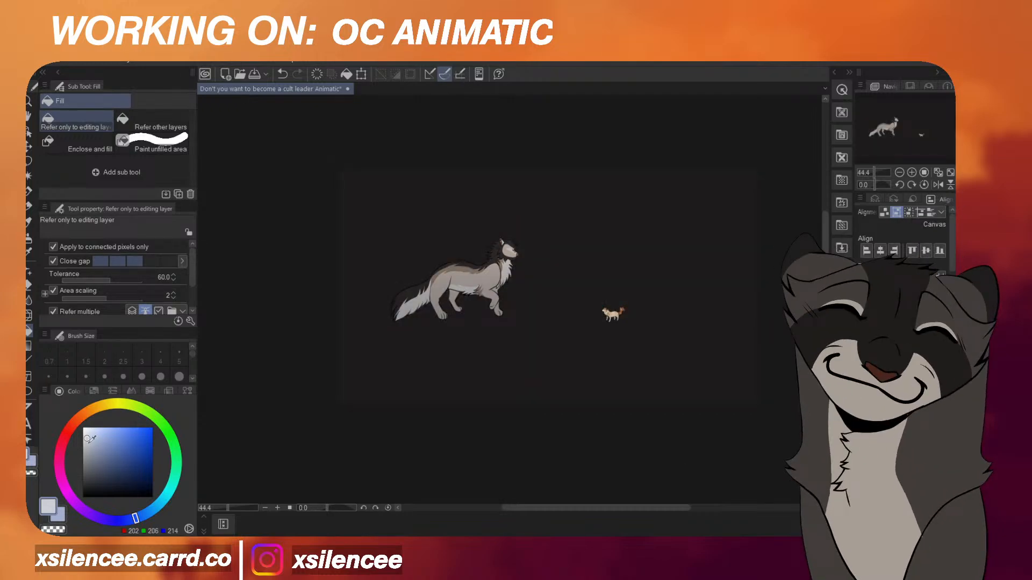
pyautogui.scroll(1, 598, 387)
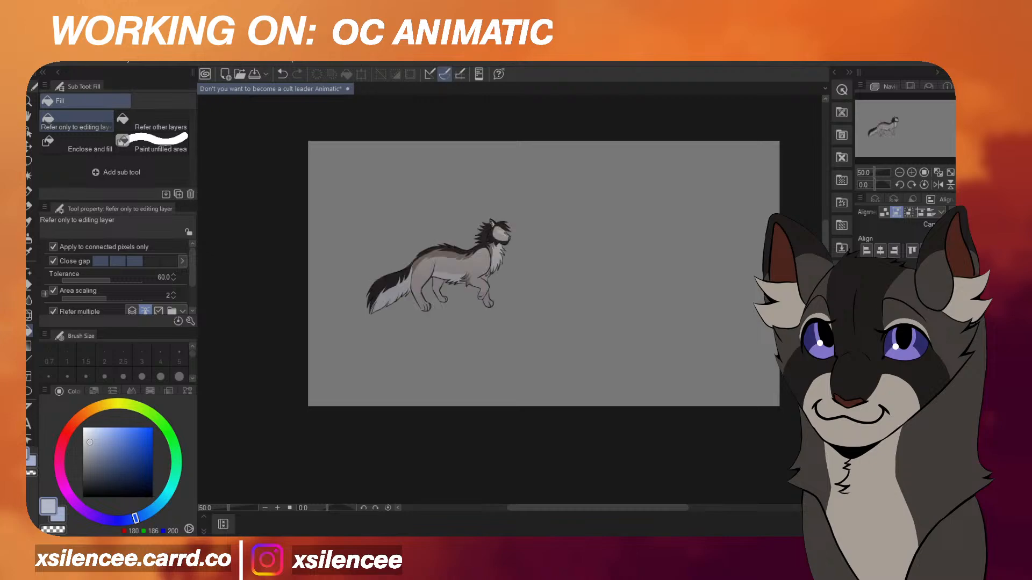
pyautogui.click(33, 59)
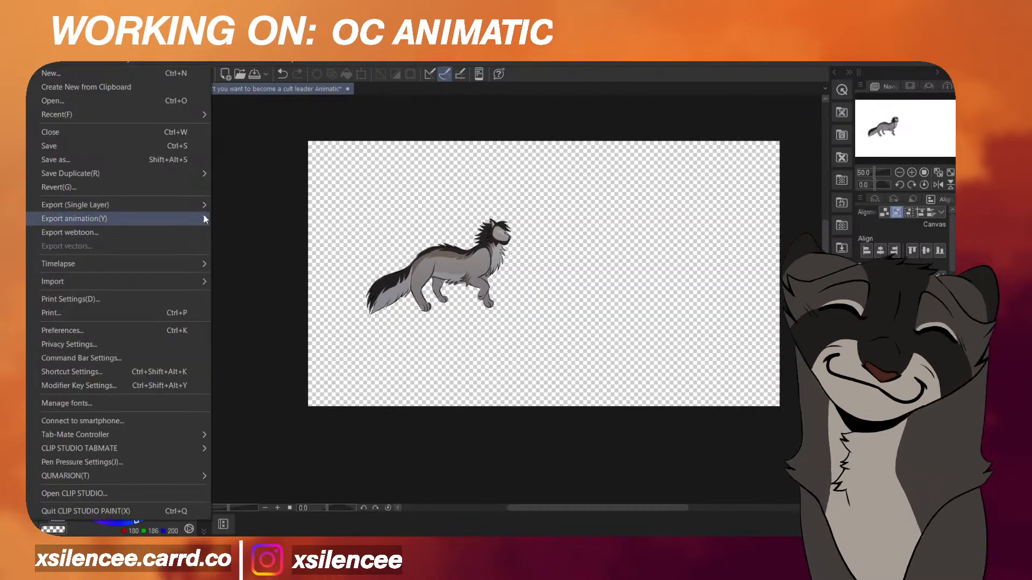
pyautogui.moveTo(192, 204)
pyautogui.click(247, 234)
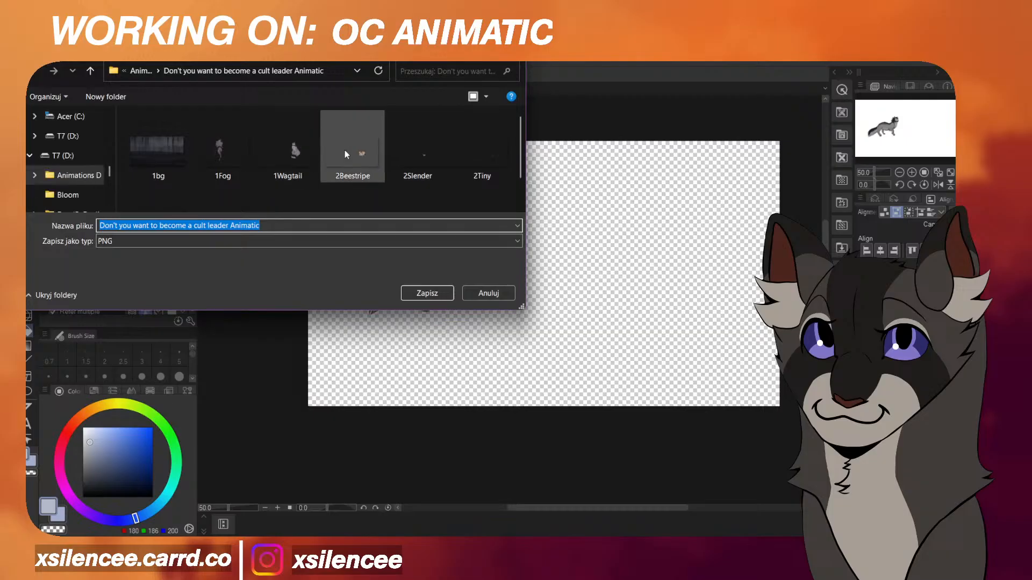
pyautogui.scroll(-1, 344, 154)
pyautogui.click(157, 177)
pyautogui.click(428, 293)
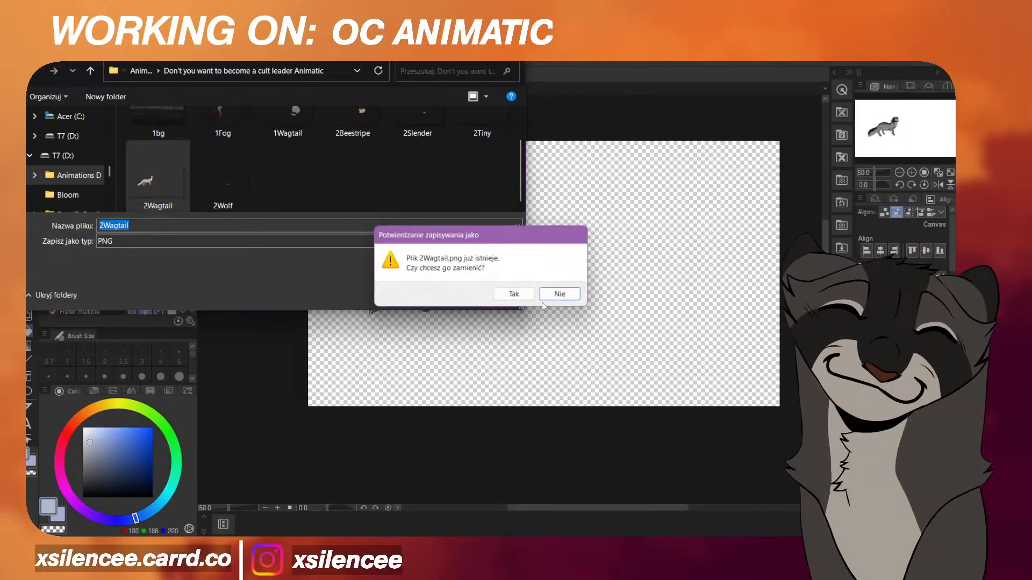
pyautogui.click(517, 295)
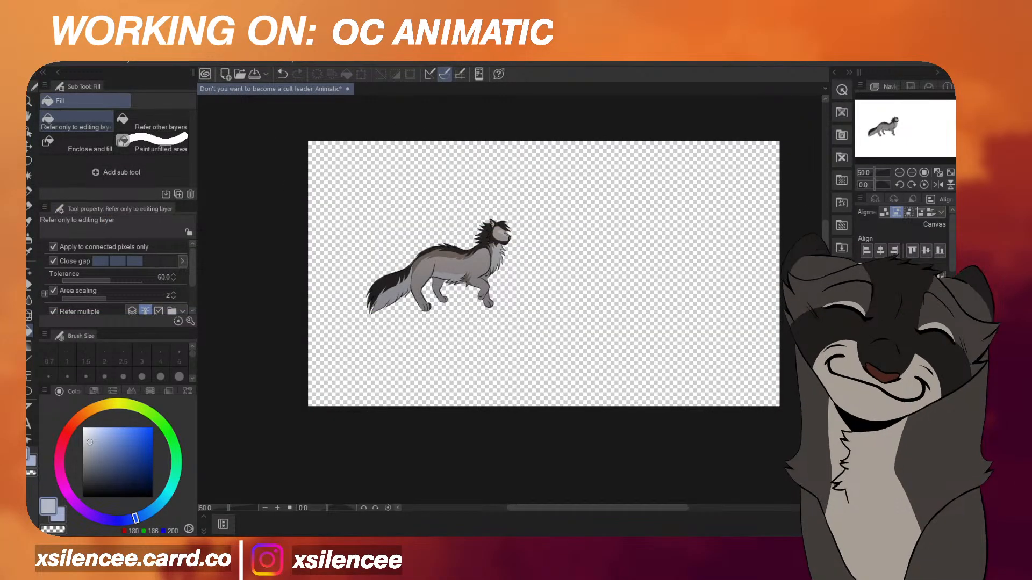
# Show only the crouching striped character and export it as a transparent PNG, replacing the existing 2Beestripe file.
pyautogui.click(862, 376)
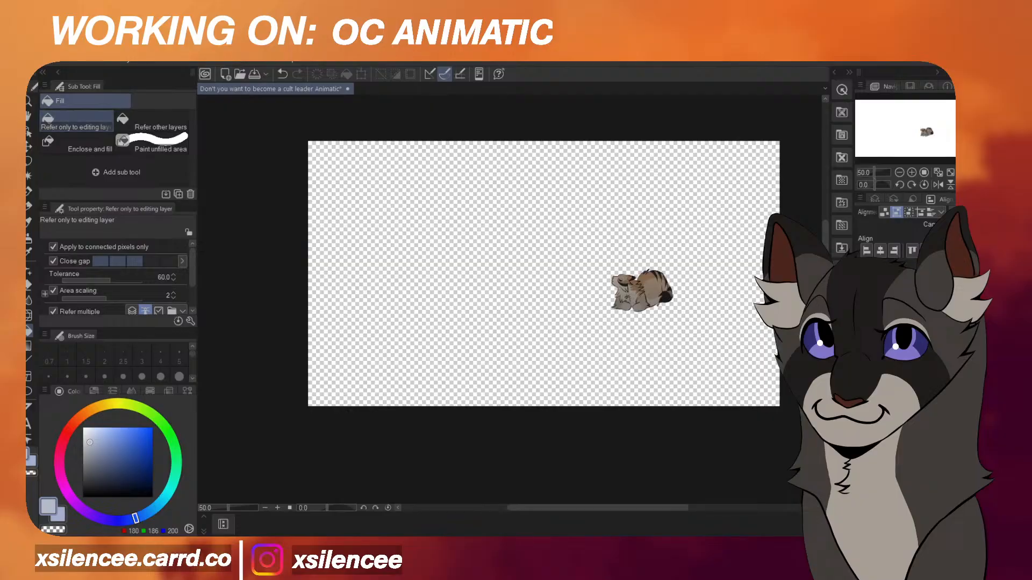
pyautogui.click(36, 60)
pyautogui.moveTo(144, 207)
pyautogui.click(261, 235)
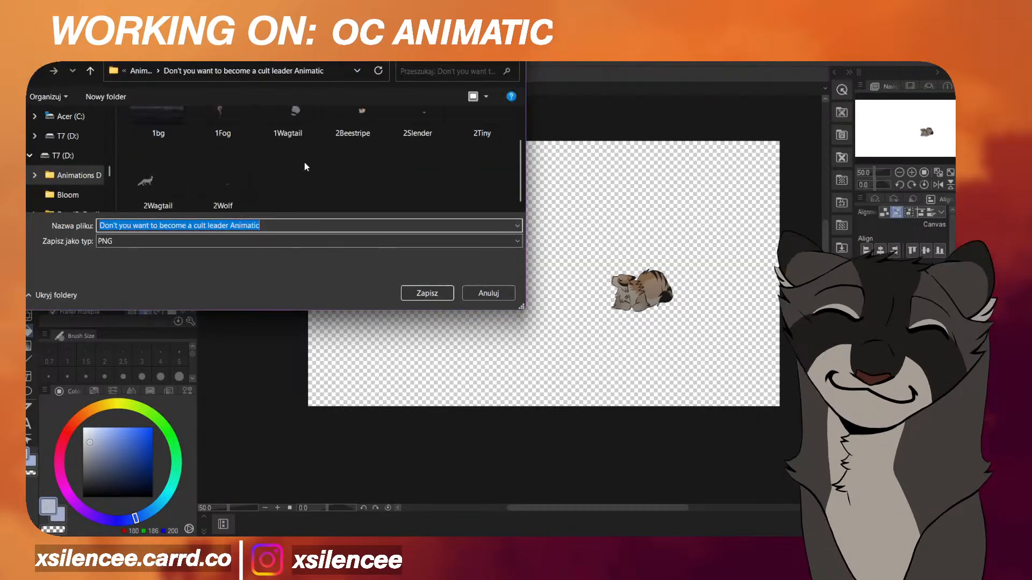
pyautogui.click(357, 128)
pyautogui.click(427, 293)
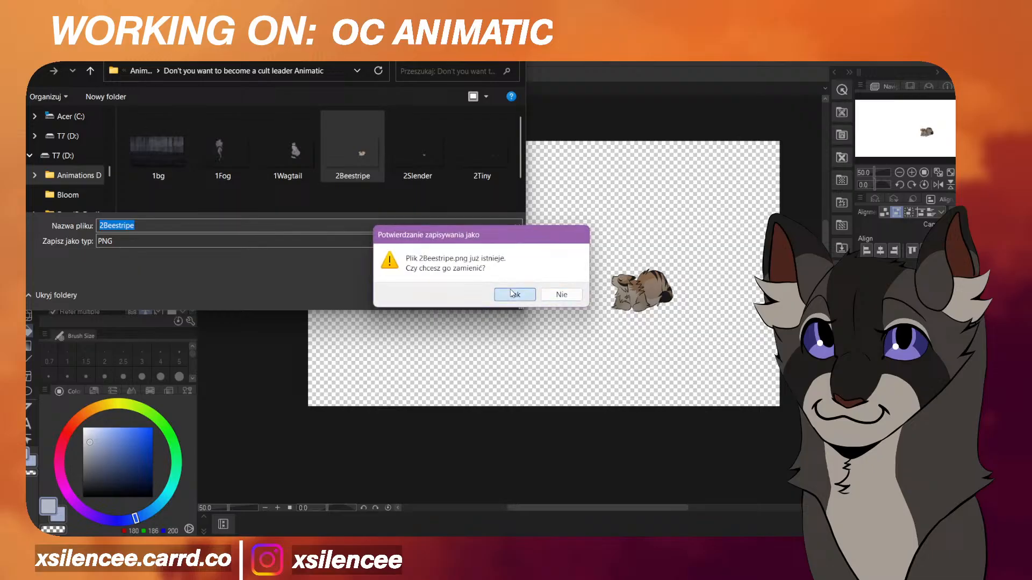
pyautogui.click(514, 294)
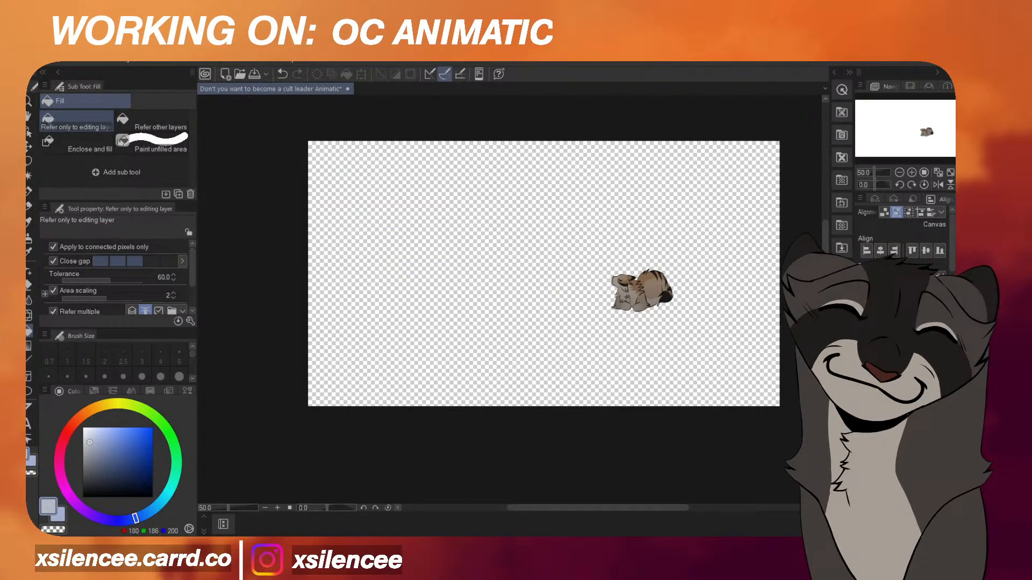
# Show only the small black character with the raised tail and export it as PNG, replacing the existing 2Wolf file.
pyautogui.click(862, 429)
pyautogui.click(862, 444)
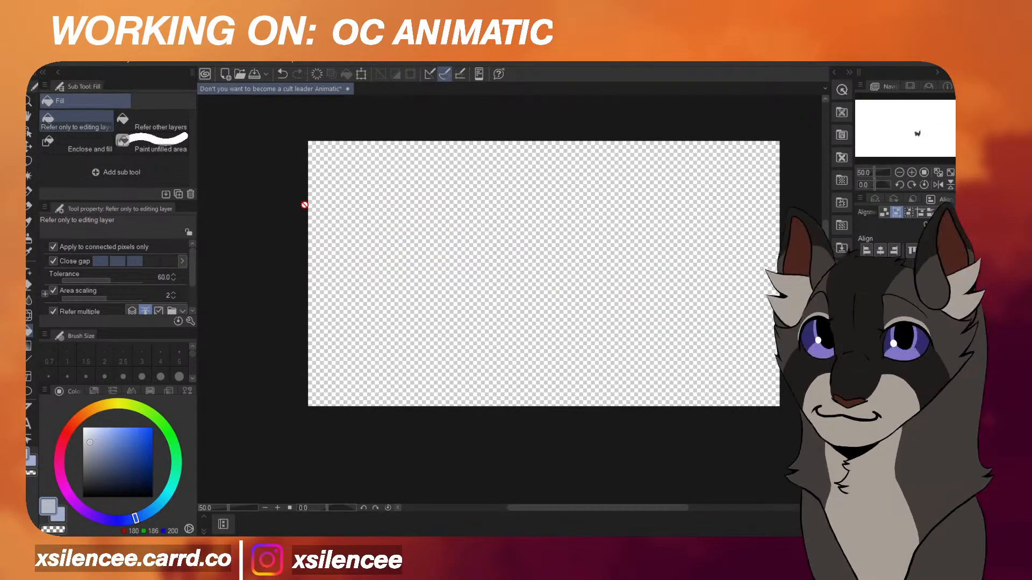
pyautogui.click(34, 59)
pyautogui.moveTo(161, 206)
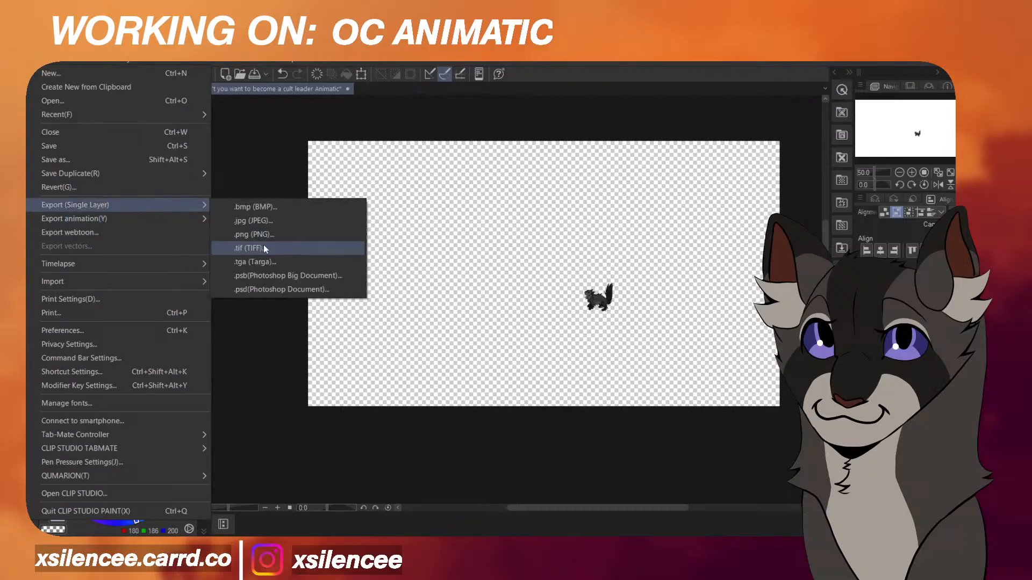
pyautogui.click(272, 234)
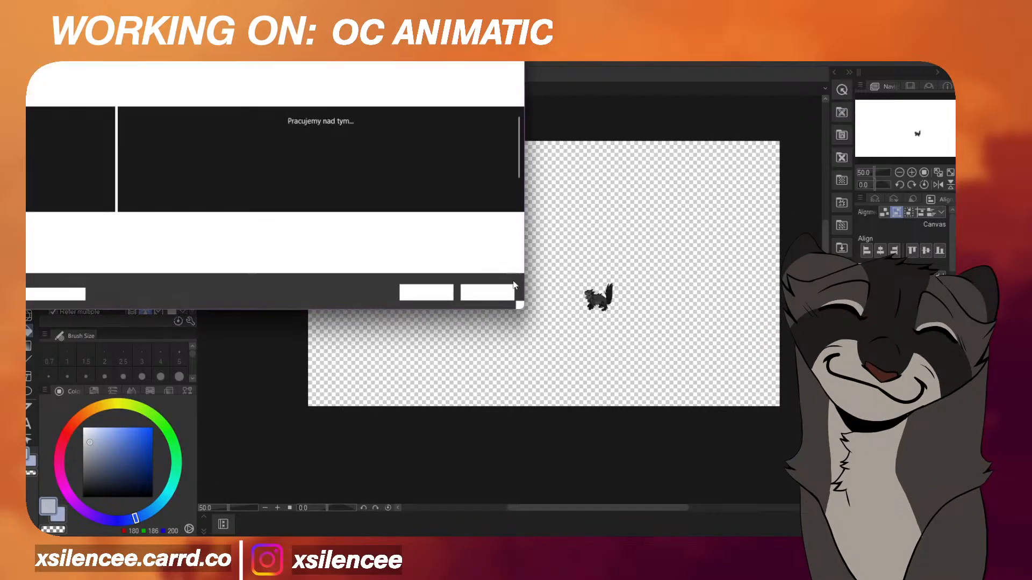
pyautogui.scroll(-1, 393, 169)
pyautogui.click(217, 172)
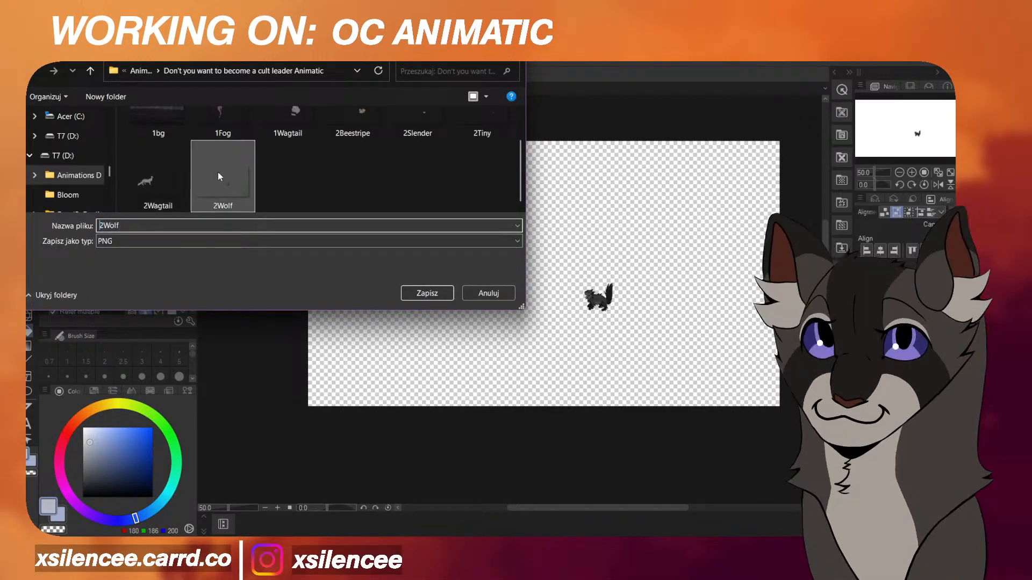
pyautogui.click(427, 293)
pyautogui.click(519, 294)
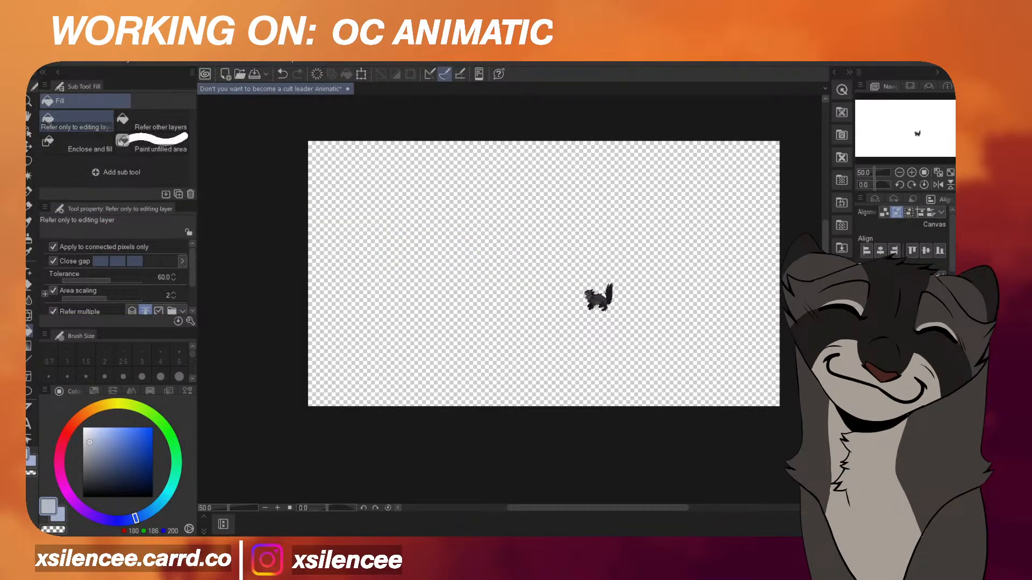
# Show only the tiny dark character and export it as PNG, replacing the existing 2Tiny file.
pyautogui.click(862, 408)
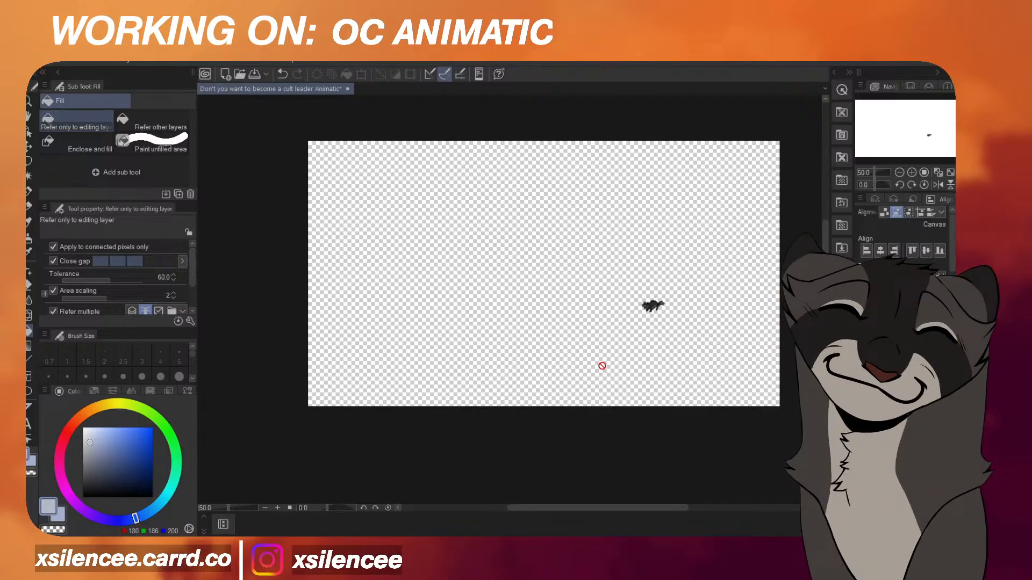
pyautogui.click(36, 59)
pyautogui.moveTo(183, 205)
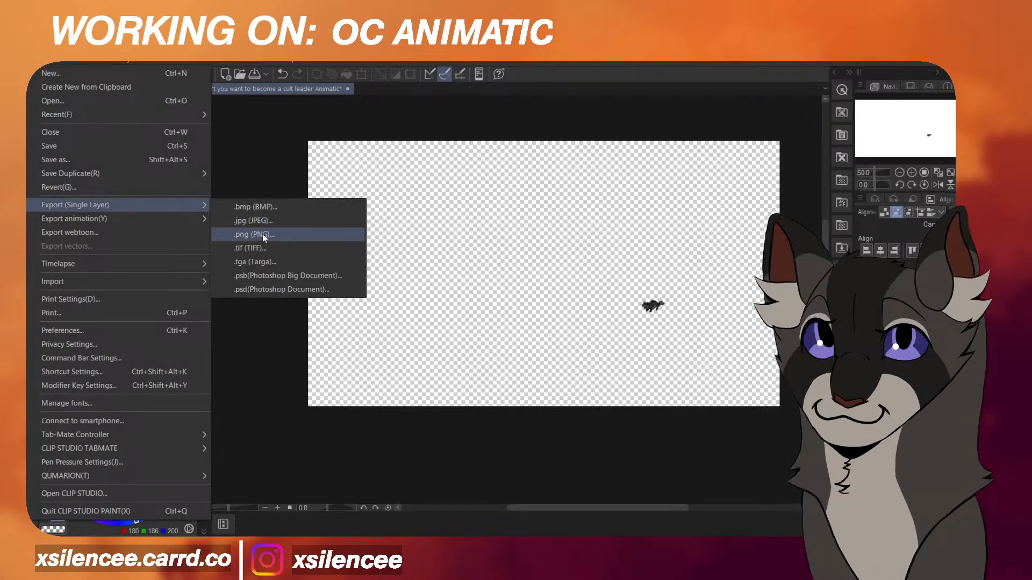
pyautogui.click(262, 234)
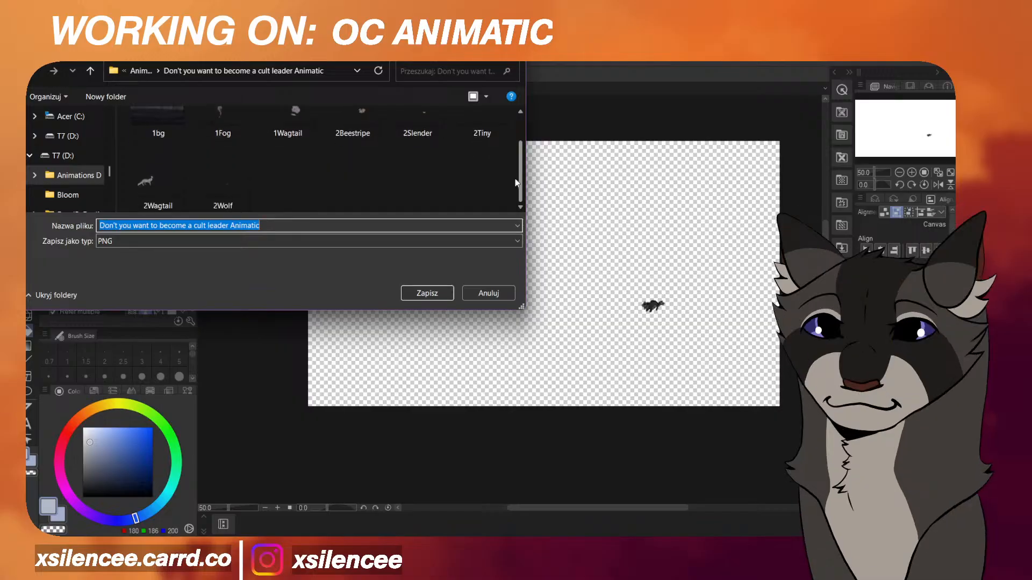
pyautogui.click(444, 202)
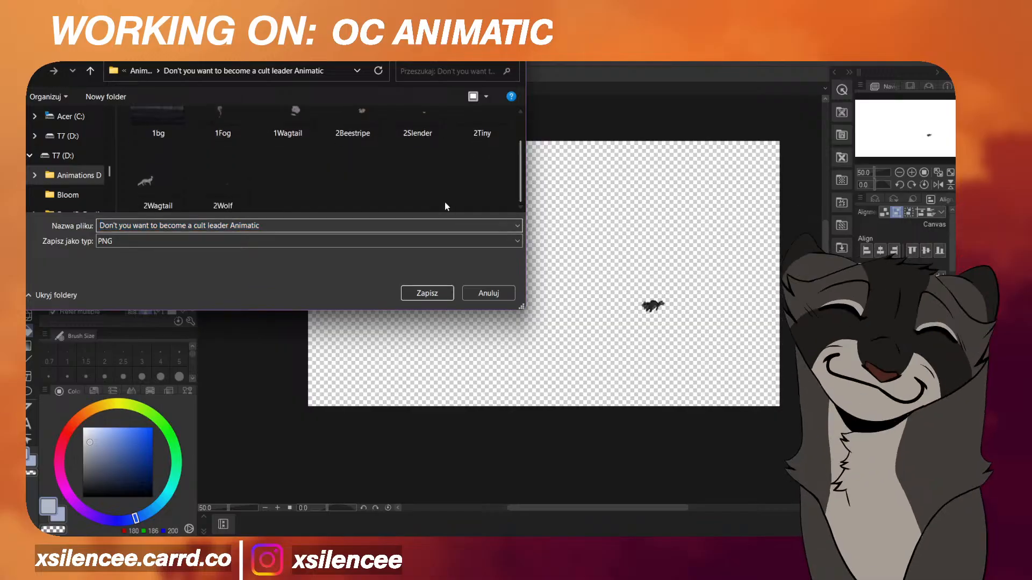
pyautogui.click(461, 137)
pyautogui.click(427, 293)
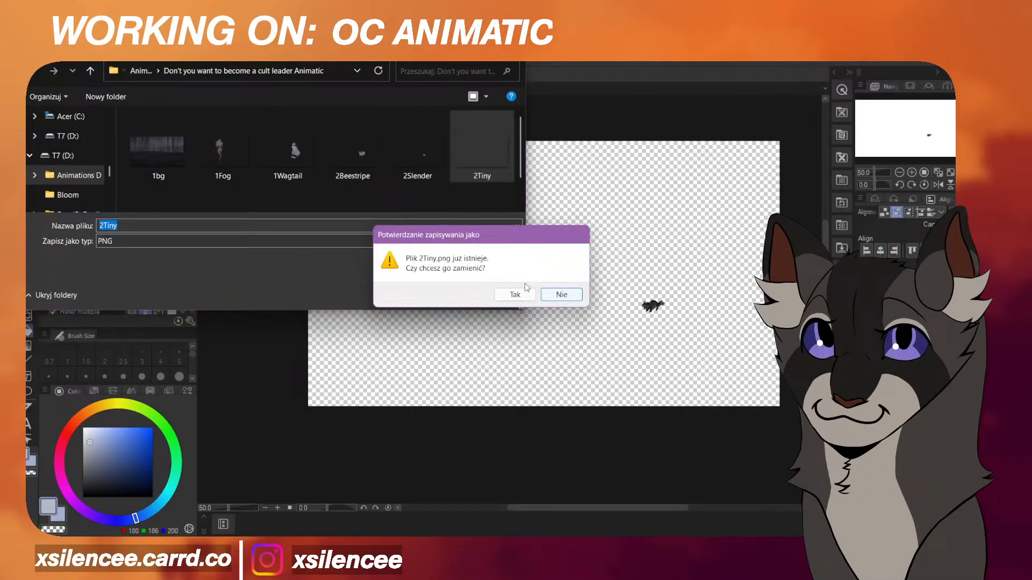
pyautogui.click(524, 295)
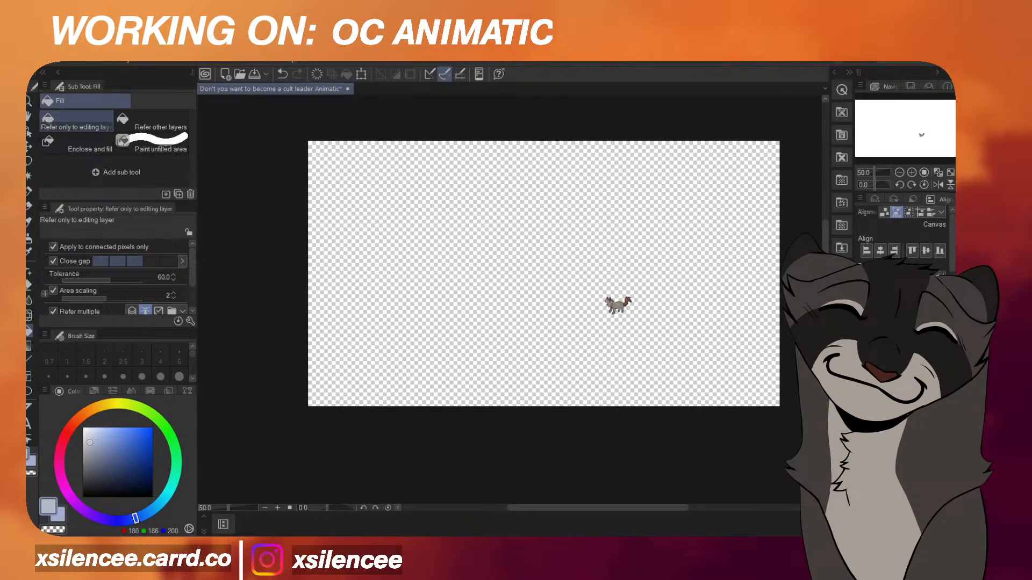
# Export the small grey character with the reddish tail as PNG, replacing the existing 2Slender file.
pyautogui.click(39, 59)
pyautogui.moveTo(177, 205)
pyautogui.click(233, 234)
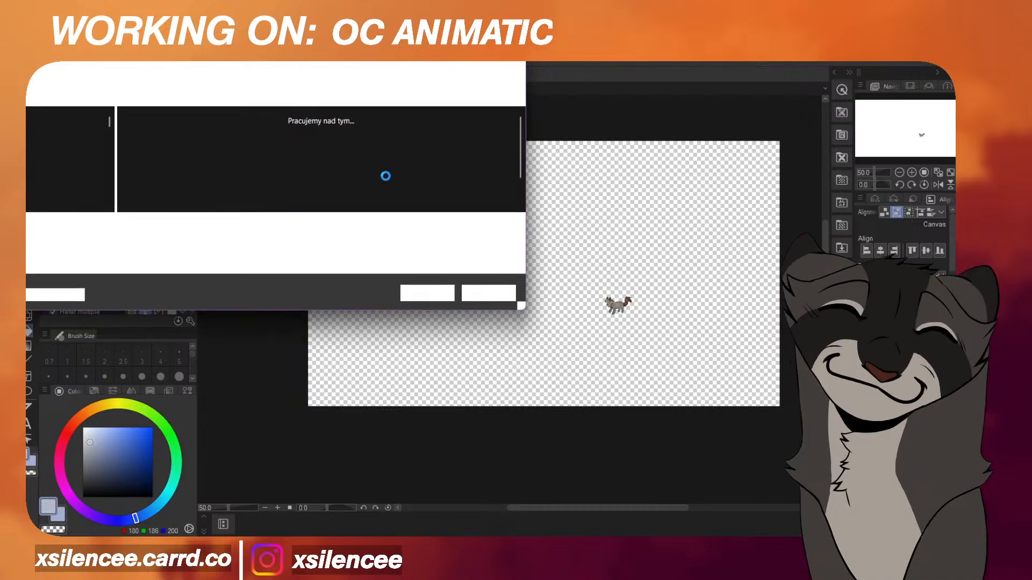
pyautogui.click(417, 151)
pyautogui.click(427, 293)
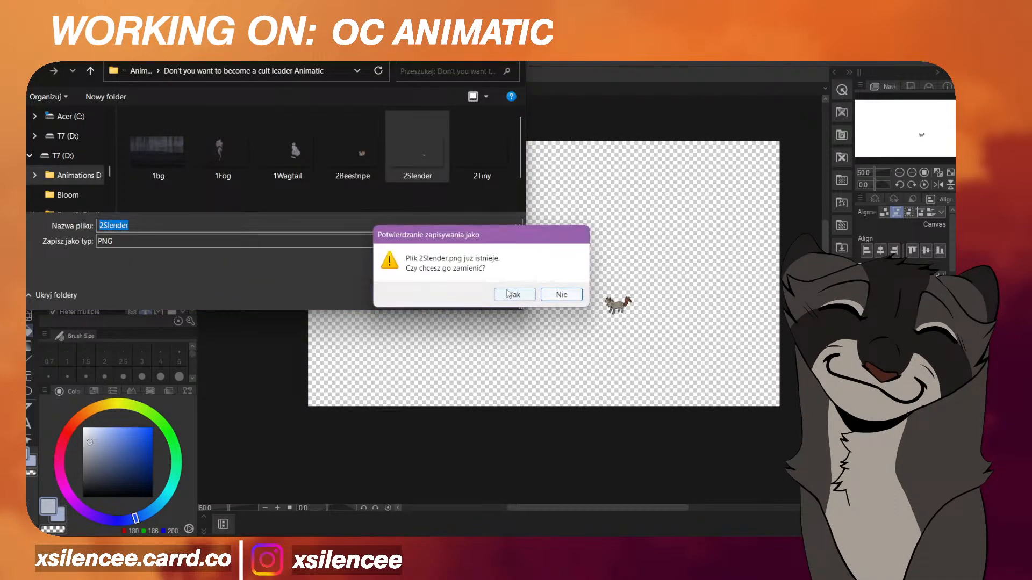
pyautogui.click(512, 295)
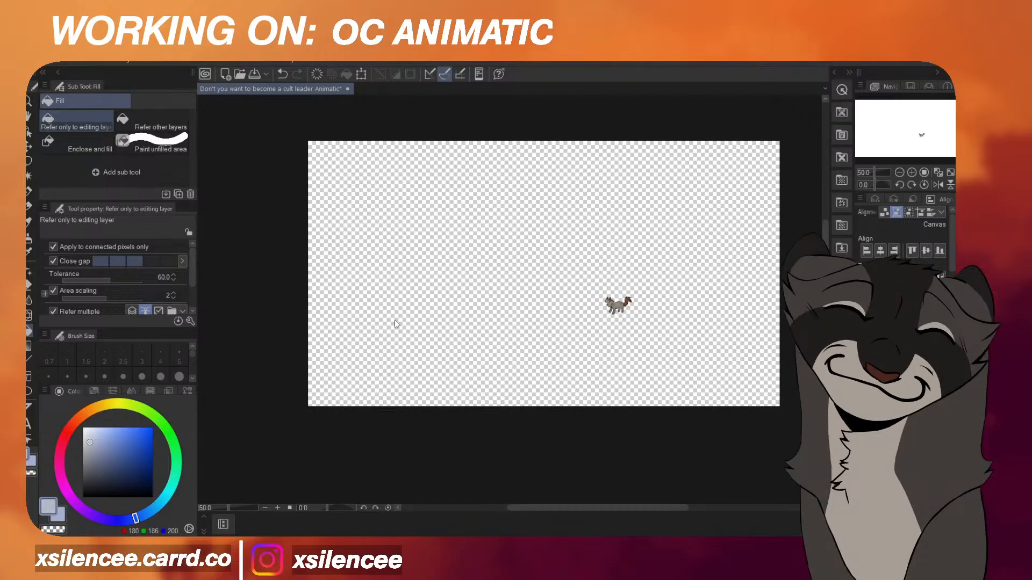
# Switch to DaVinci Resolve and compare the darkened characters of the second scene with the first scene's frames.
pyautogui.hotkey('alt', 'Tab')
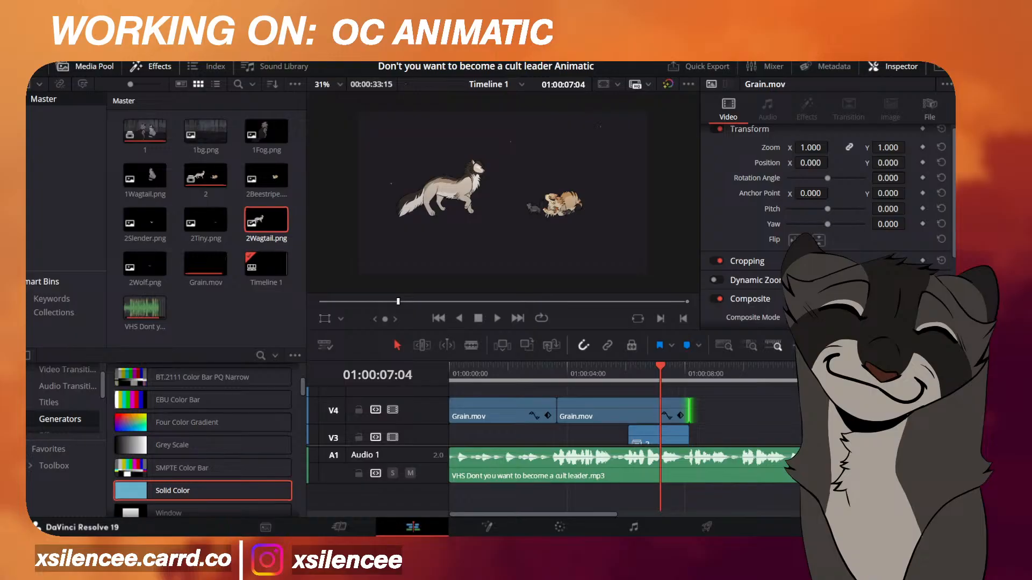
pyautogui.hotkey('alt', 'Tab')
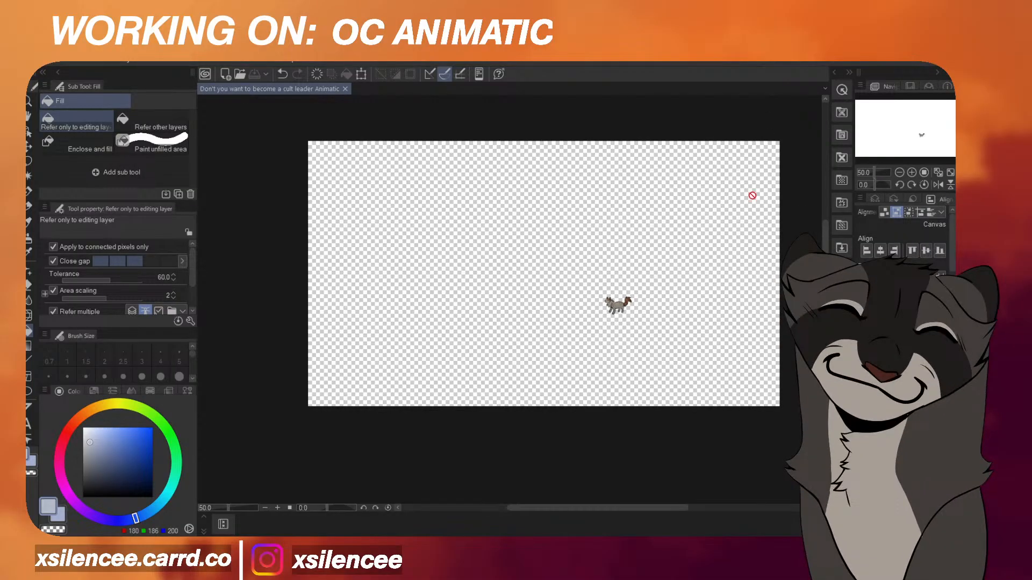
pyautogui.hotkey('alt', 'Tab')
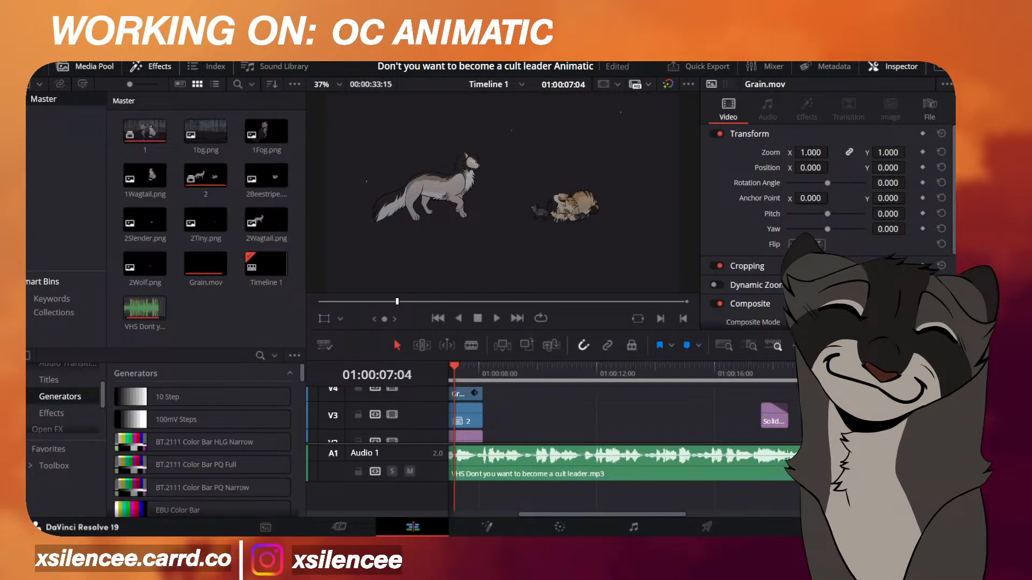
pyautogui.click(794, 345)
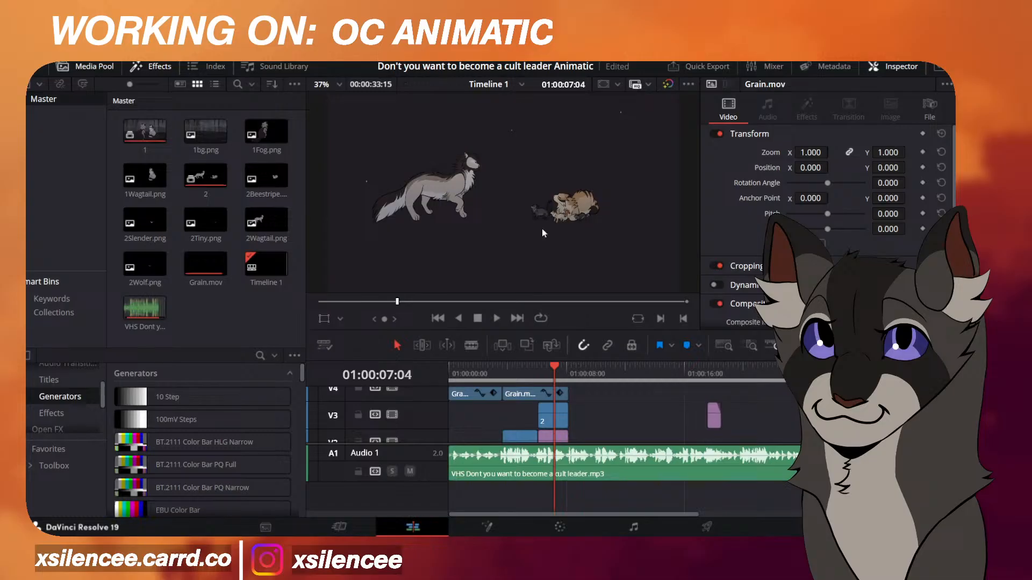
pyautogui.click(540, 378)
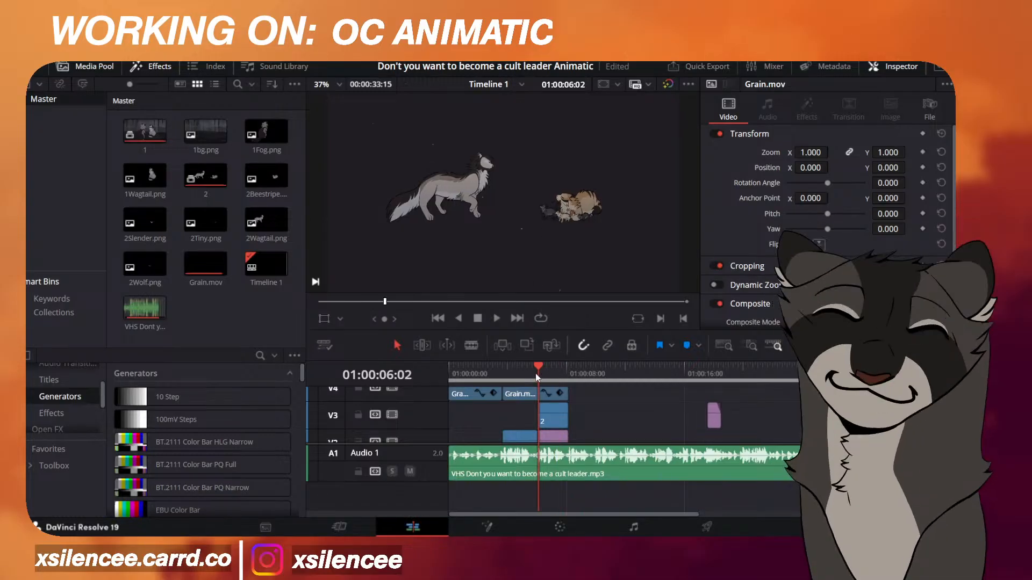
pyautogui.click(520, 379)
pyautogui.moveTo(520, 379); pyautogui.dragTo(539, 376)
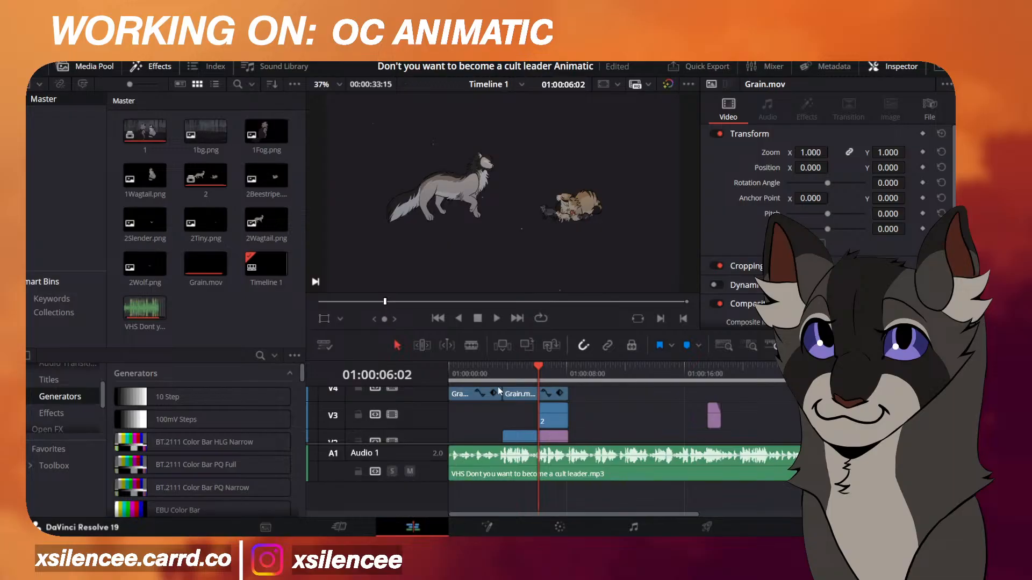
pyautogui.scroll(1, 497, 386)
pyautogui.click(504, 373)
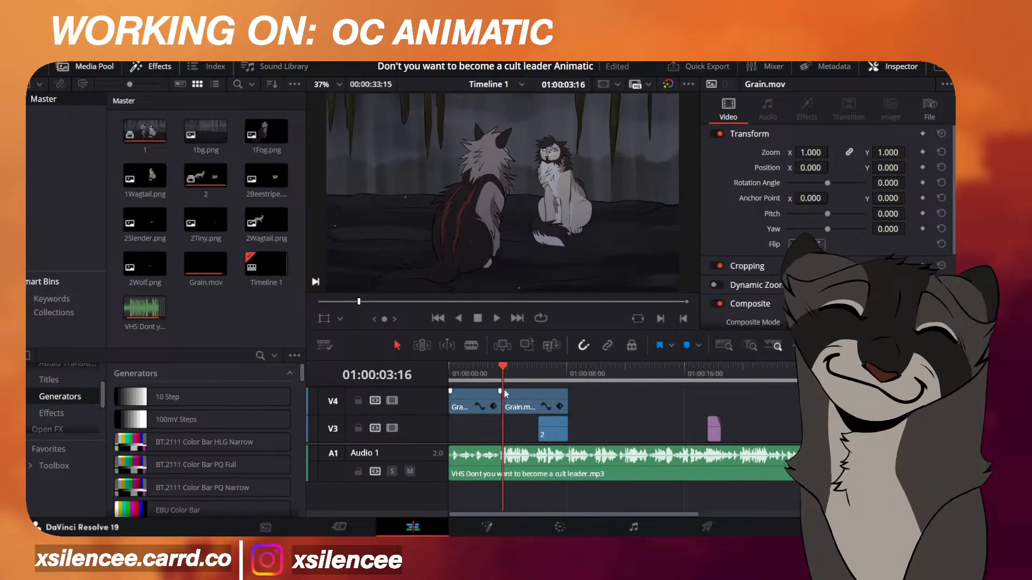
pyautogui.click(539, 367)
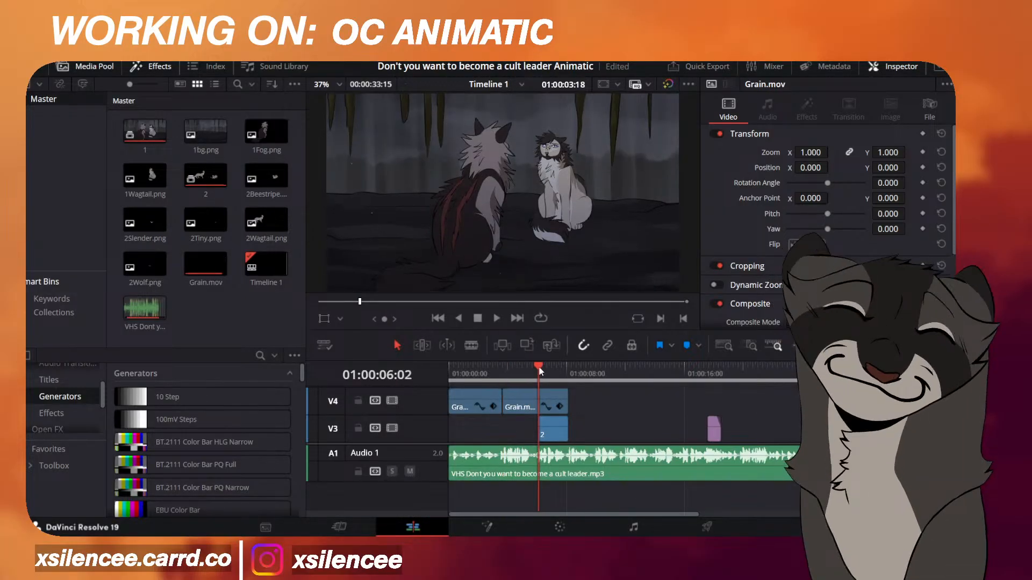
# Play back the second scene from its first frame at 01:00:06:02 to check its animation.
pyautogui.press('space')
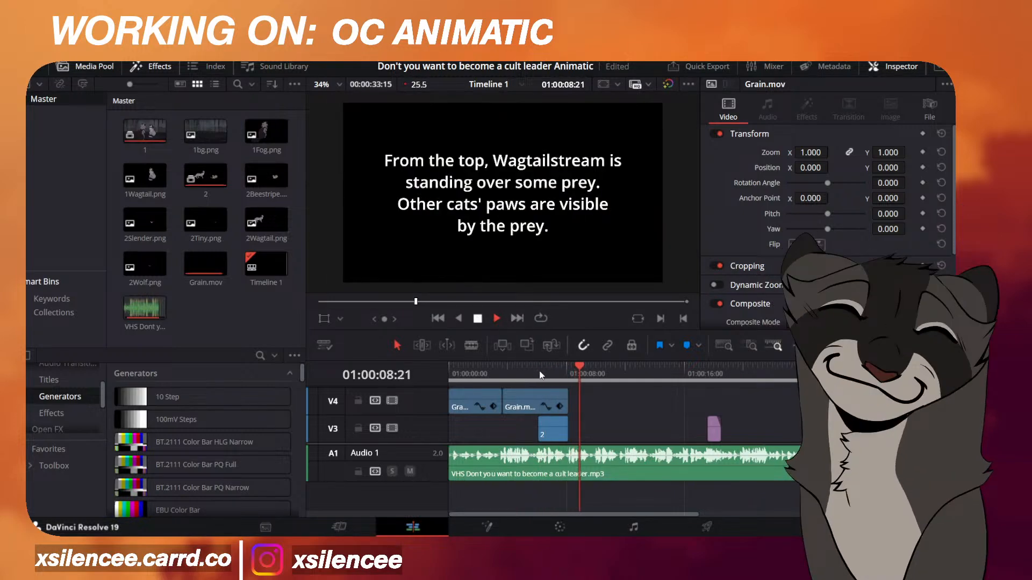
pyautogui.press('space')
pyautogui.click(537, 371)
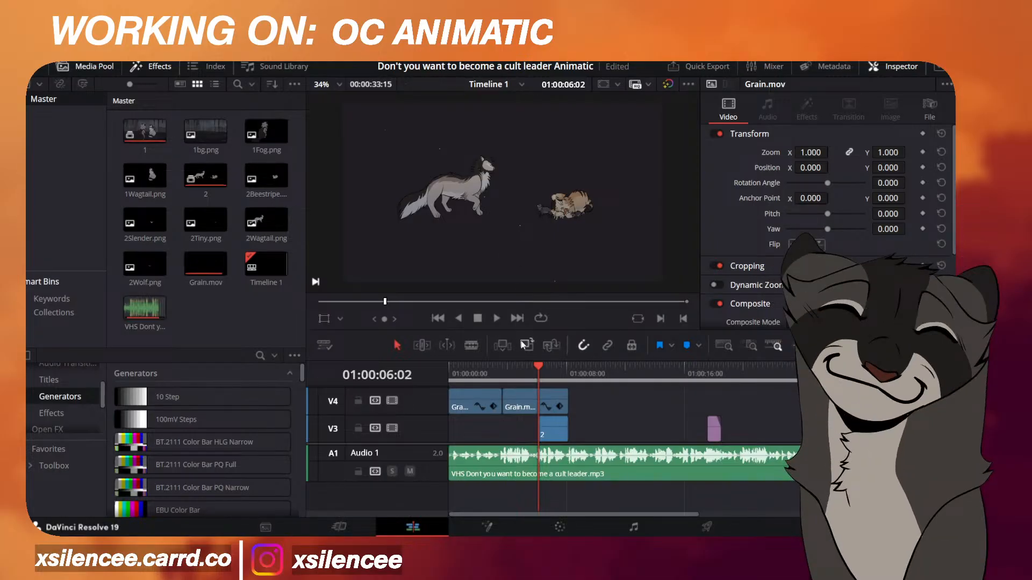
pyautogui.press('space')
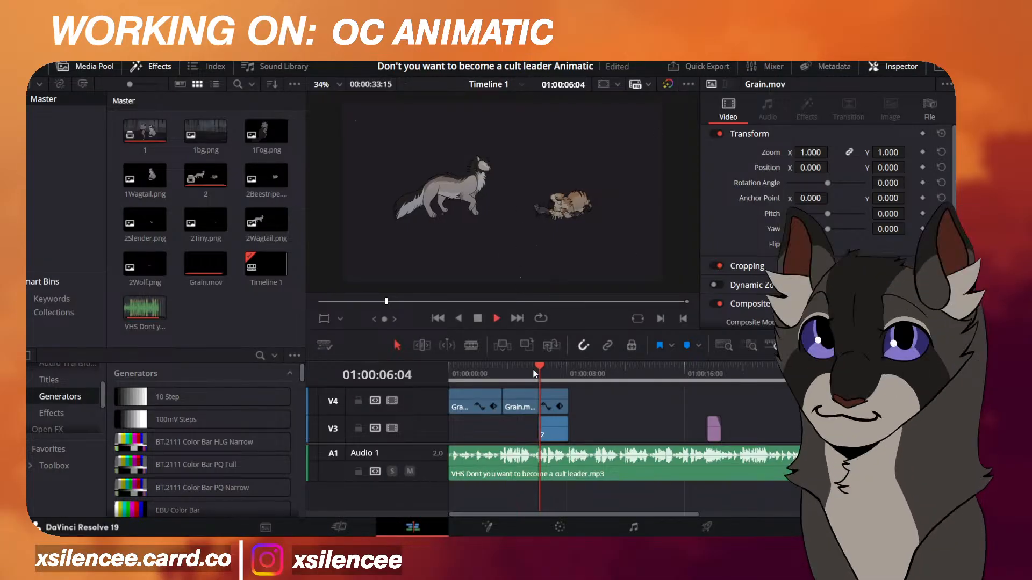
# Play the animatic from the beginning to review the opening titles leading into the first scene.
pyautogui.press('Home')
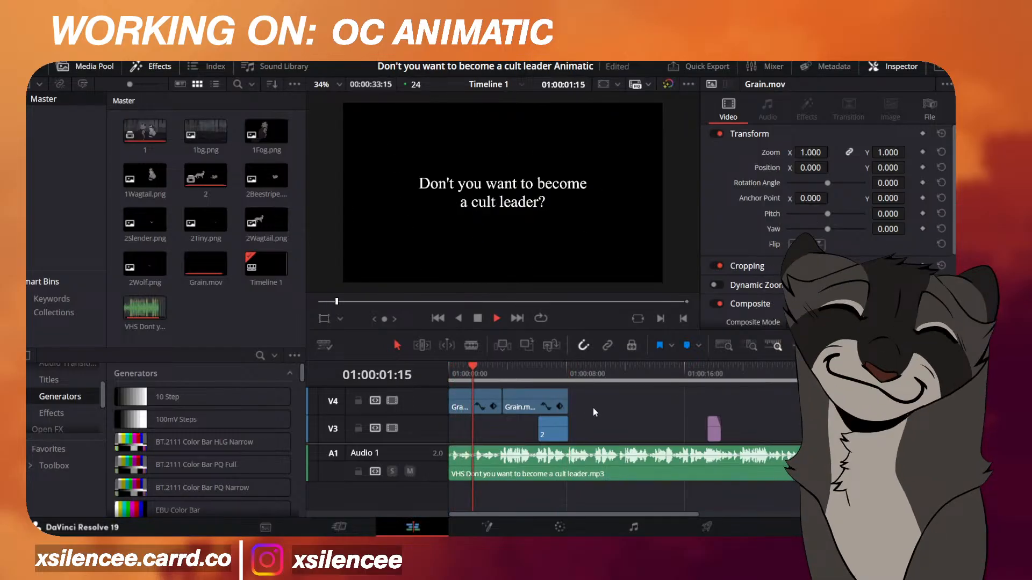
pyautogui.press('space')
pyautogui.press('space')
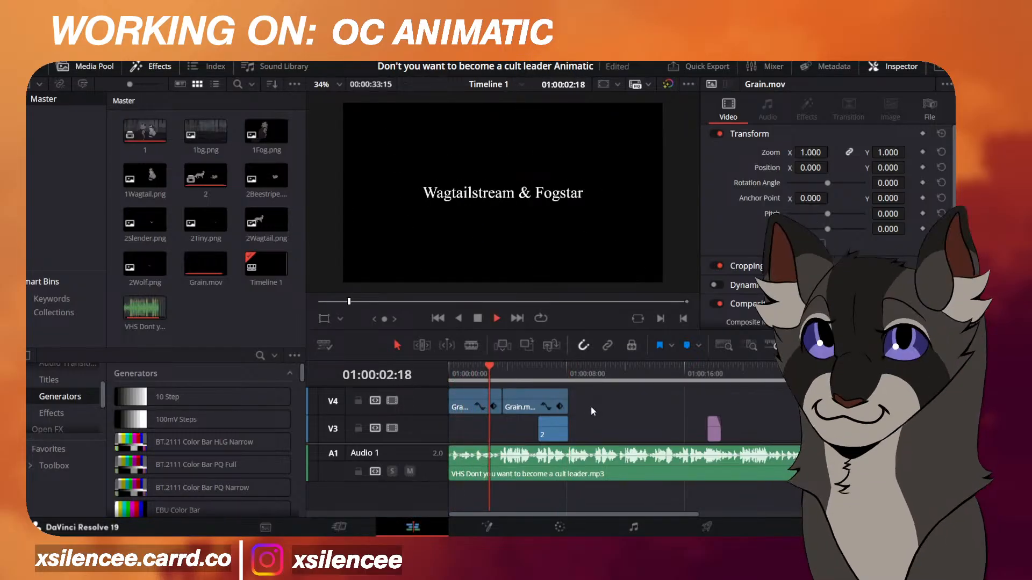
pyautogui.press('space')
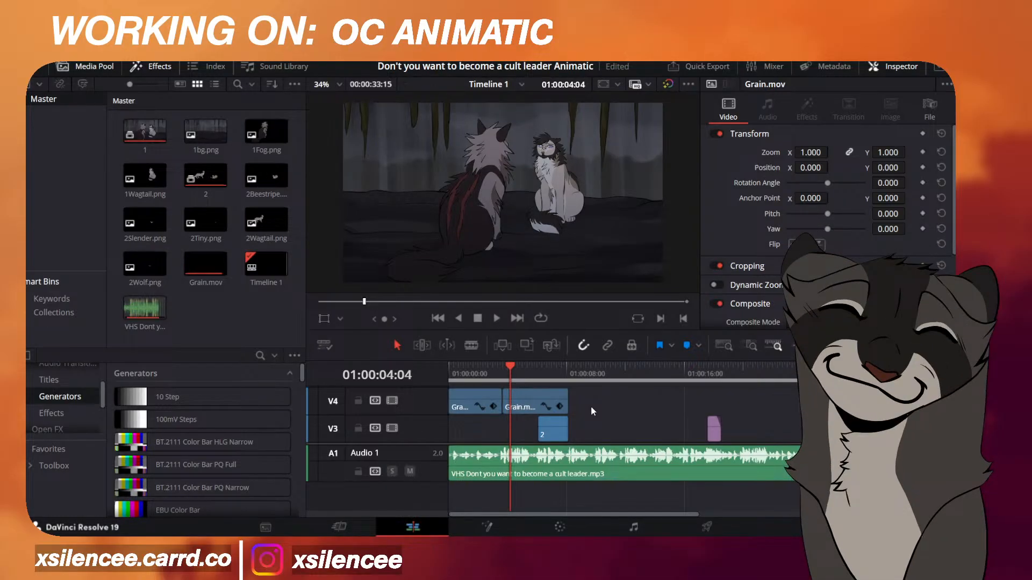
pyautogui.click(478, 372)
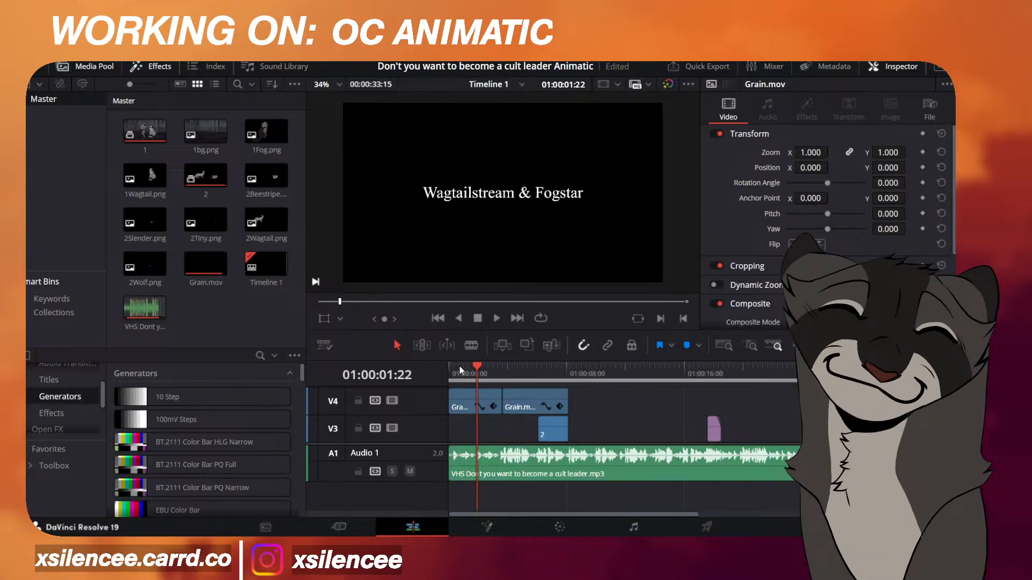
pyautogui.moveTo(459, 366); pyautogui.dragTo(455, 373)
pyautogui.press('space')
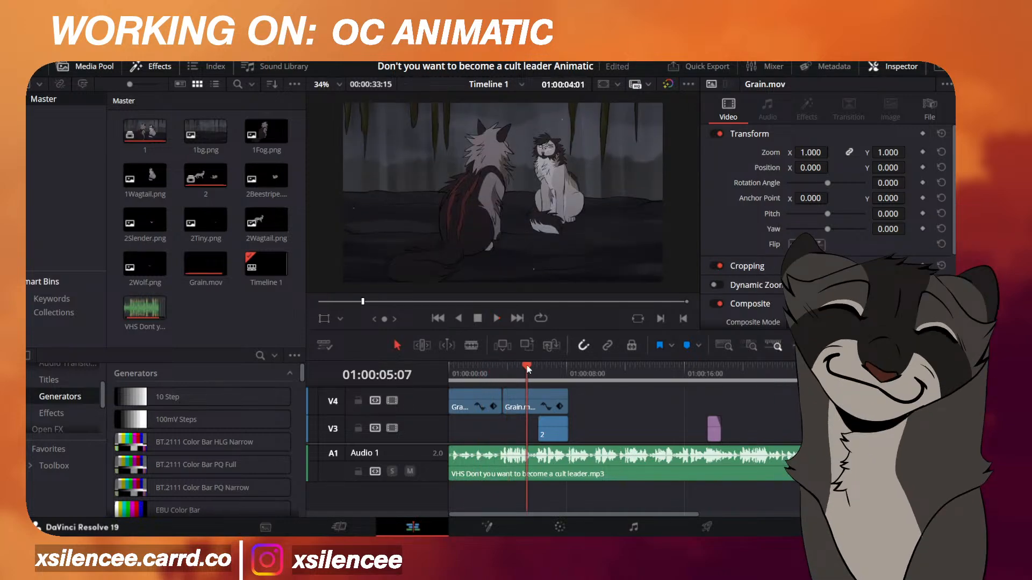
# Check the second scene's first frame and play the transition from the end of the first scene.
pyautogui.click(539, 366)
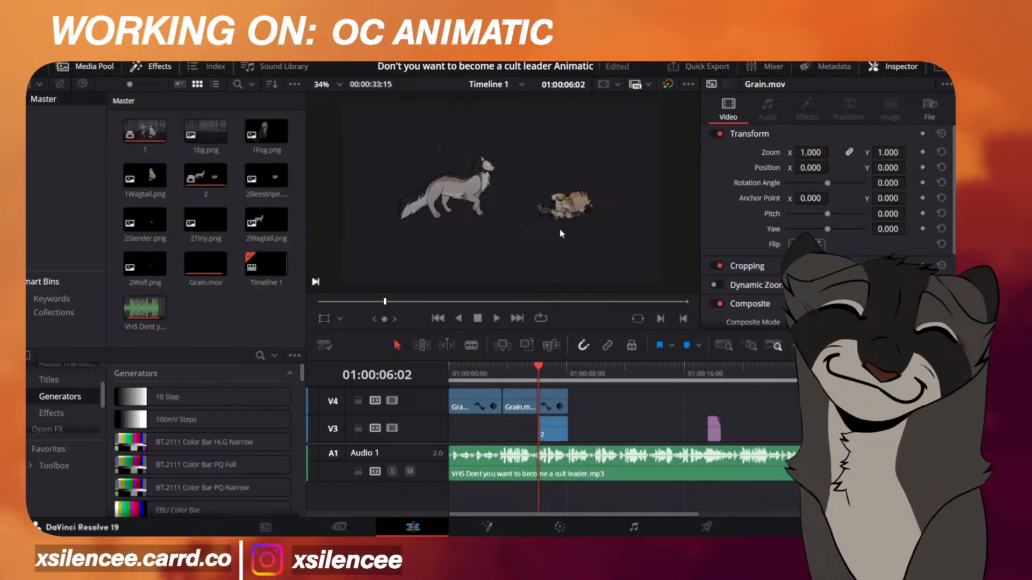
pyautogui.click(520, 377)
pyautogui.press('space')
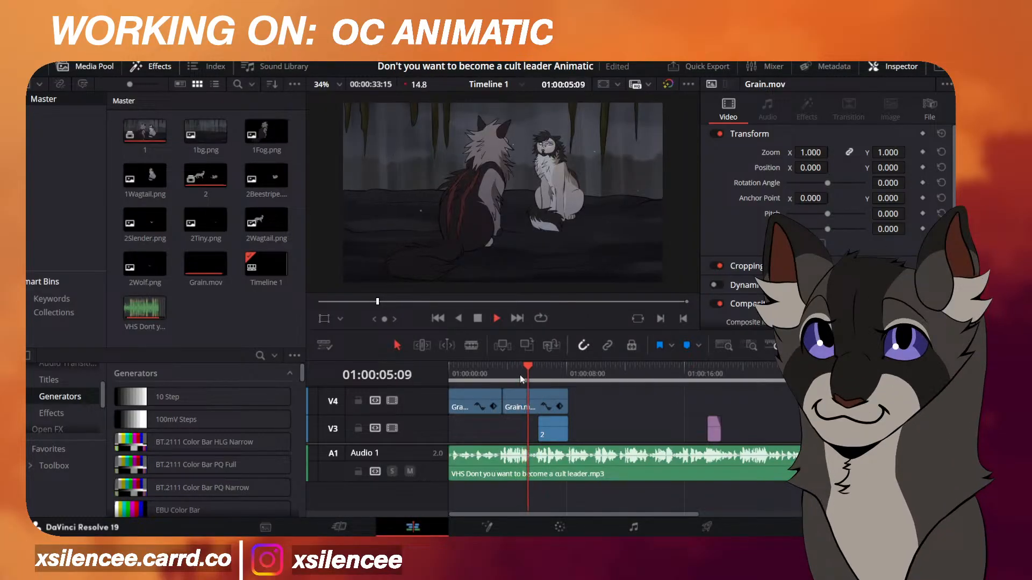
# Play back the transition from the first scene to the second and check the clips layered on the timeline there.
pyautogui.press('space')
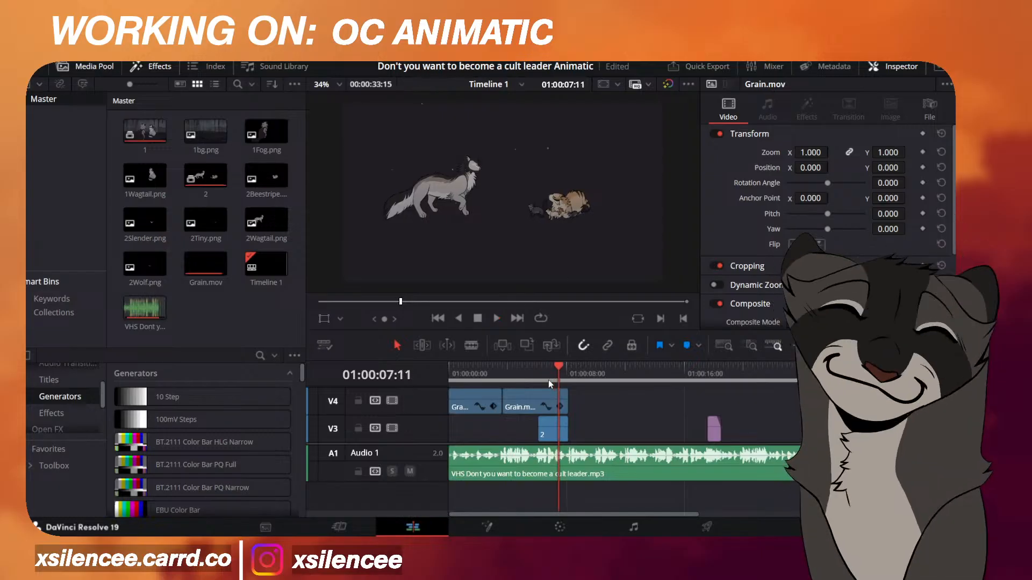
pyautogui.click(517, 378)
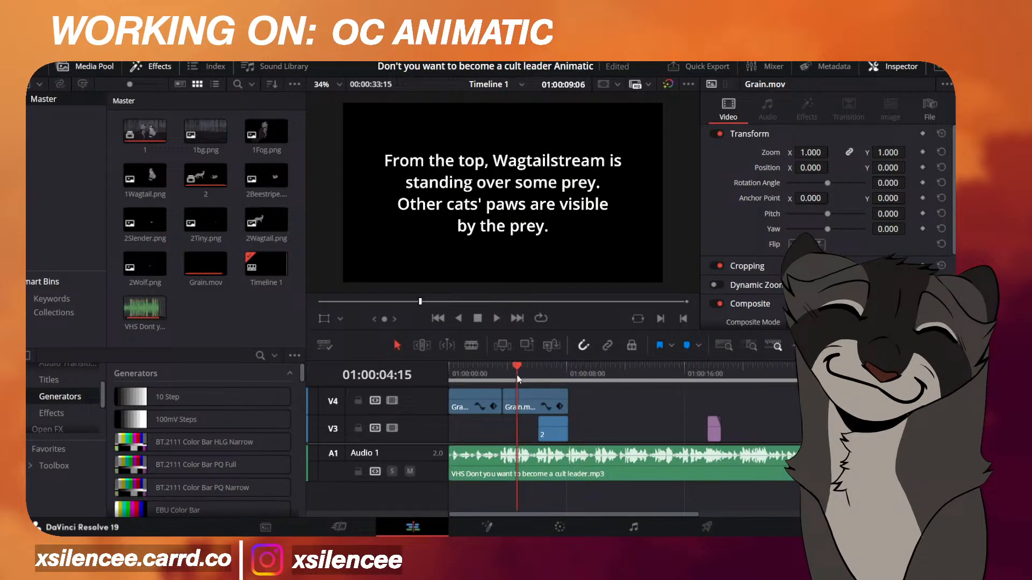
pyautogui.press('space')
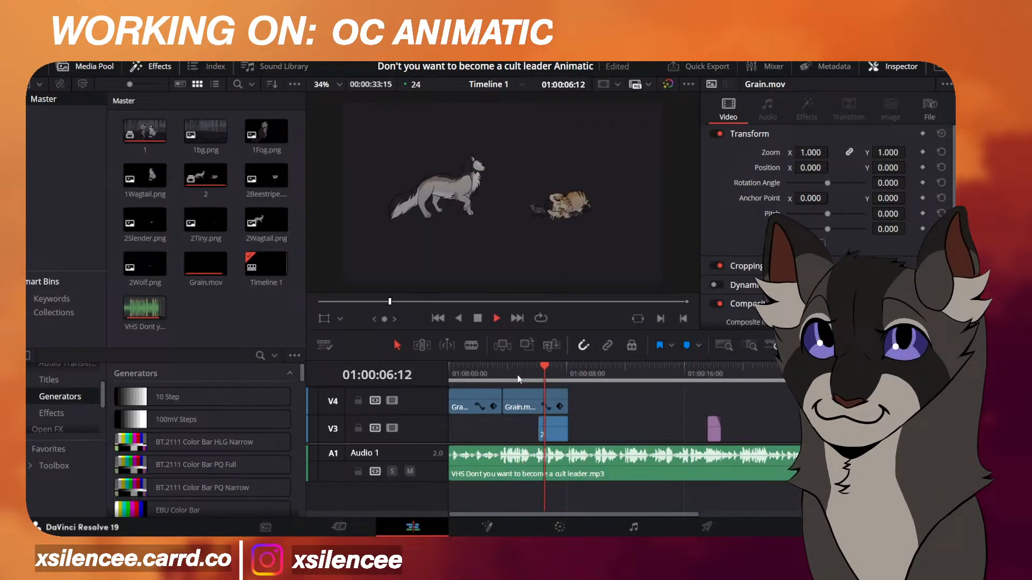
pyautogui.press('space')
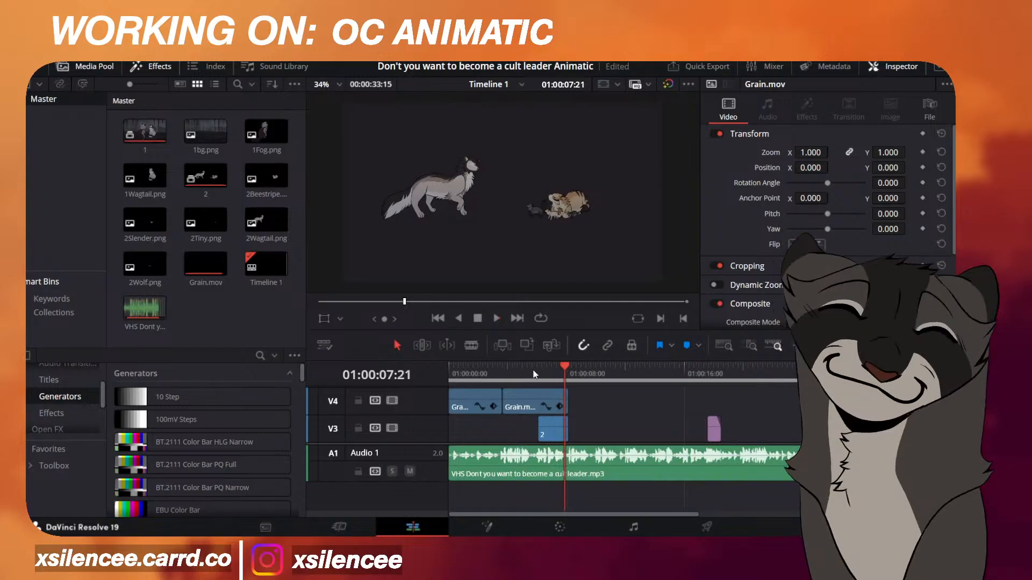
pyautogui.click(538, 375)
pyautogui.scroll(-2, 549, 414)
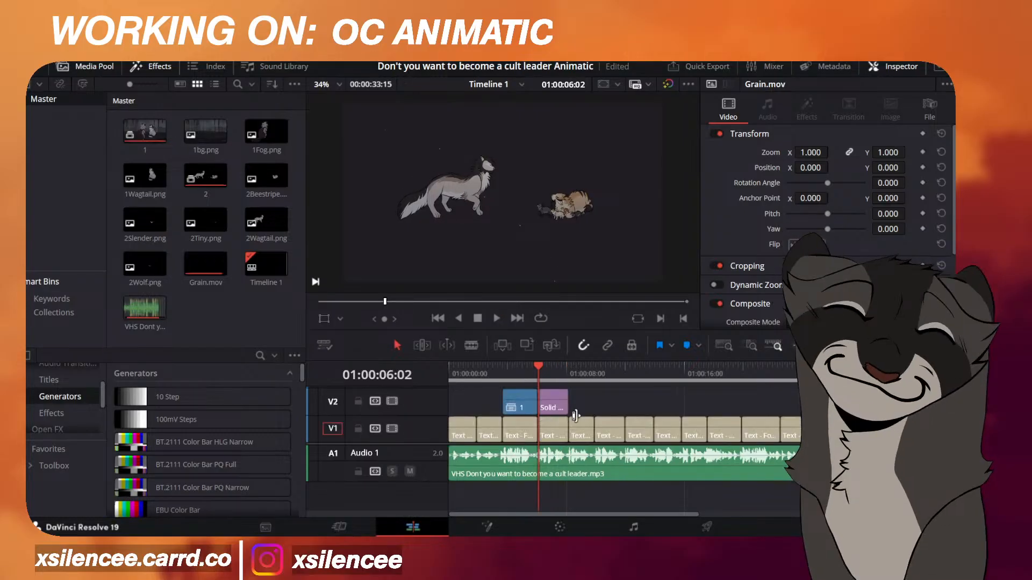
pyautogui.click(797, 345)
pyautogui.scroll(4, 645, 428)
pyautogui.scroll(-2, 645, 428)
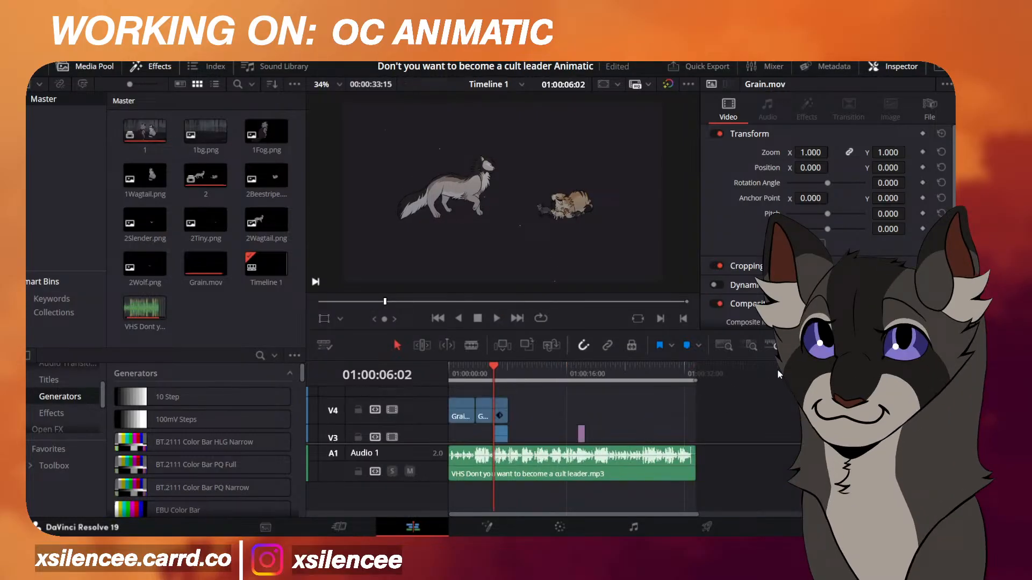
pyautogui.hotkey('ctrl', '=')
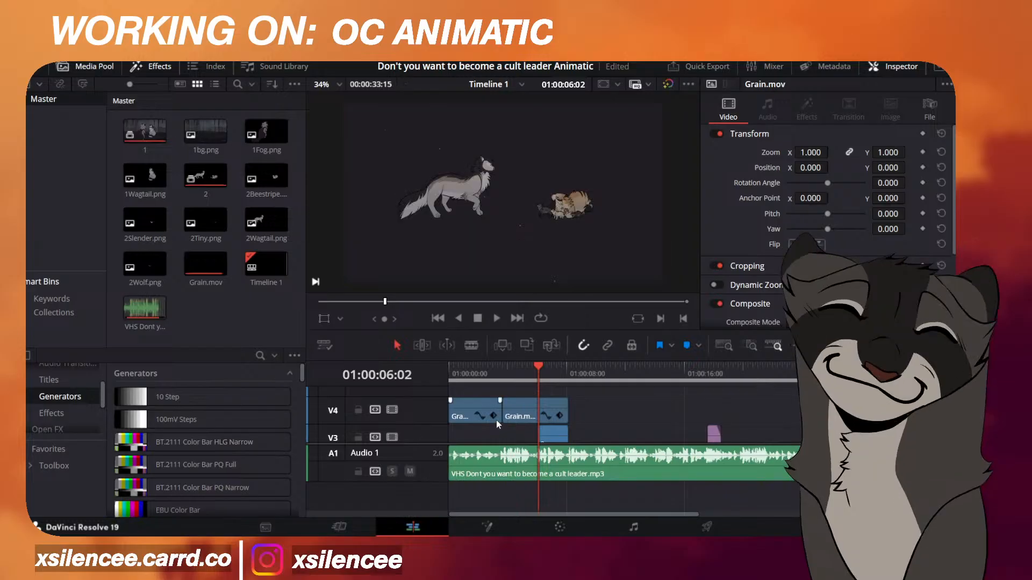
pyautogui.click(473, 380)
pyautogui.moveTo(472, 380); pyautogui.dragTo(501, 427)
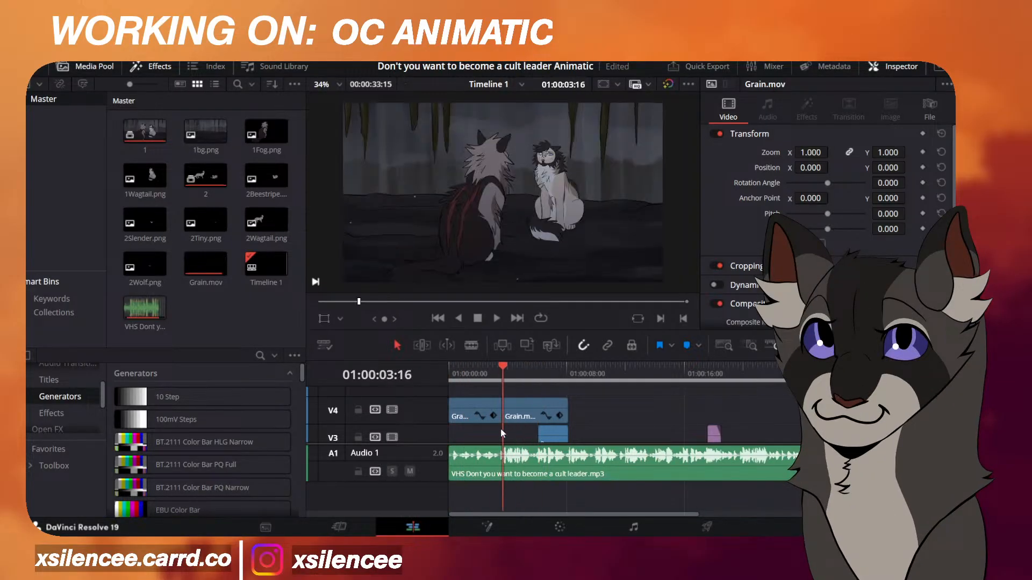
pyautogui.press('space')
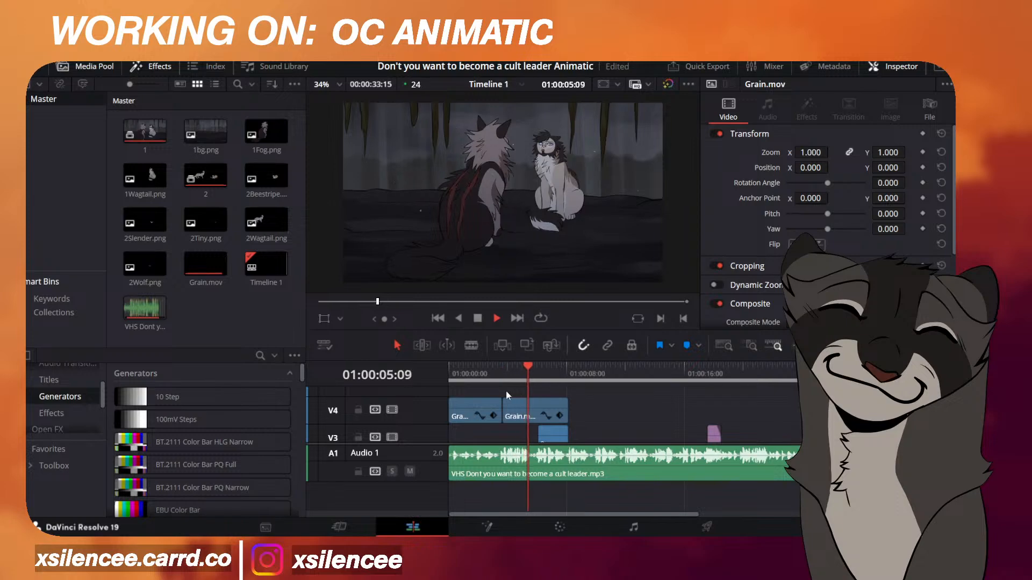
pyautogui.press('space')
# Add a basic Text title on empty track V6, starting at the second scene's first frame, 01:00:06:02.
pyautogui.scroll(3, 539, 400)
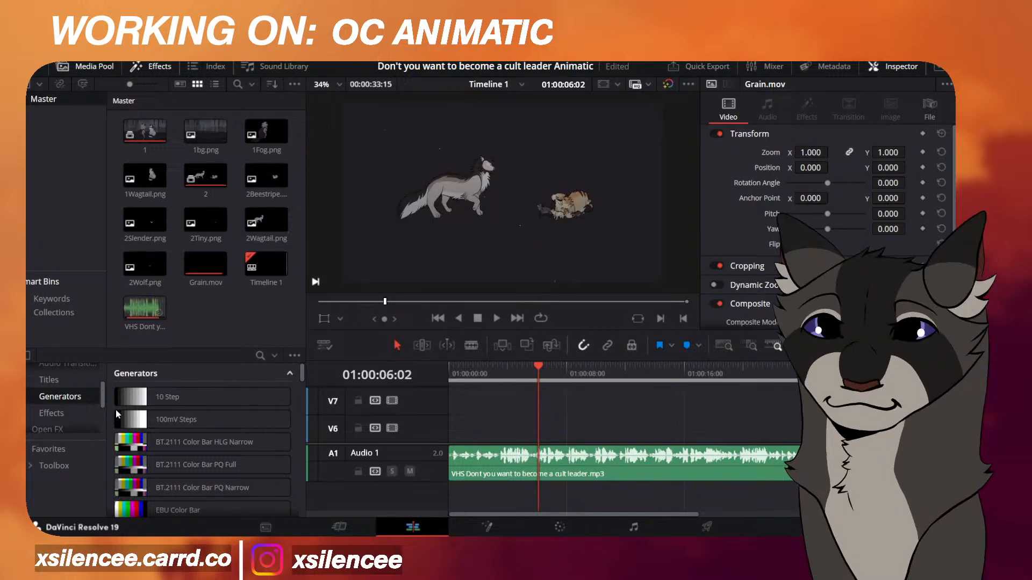
pyautogui.click(64, 380)
pyautogui.scroll(-3, 182, 428)
pyautogui.moveTo(139, 461); pyautogui.dragTo(547, 423)
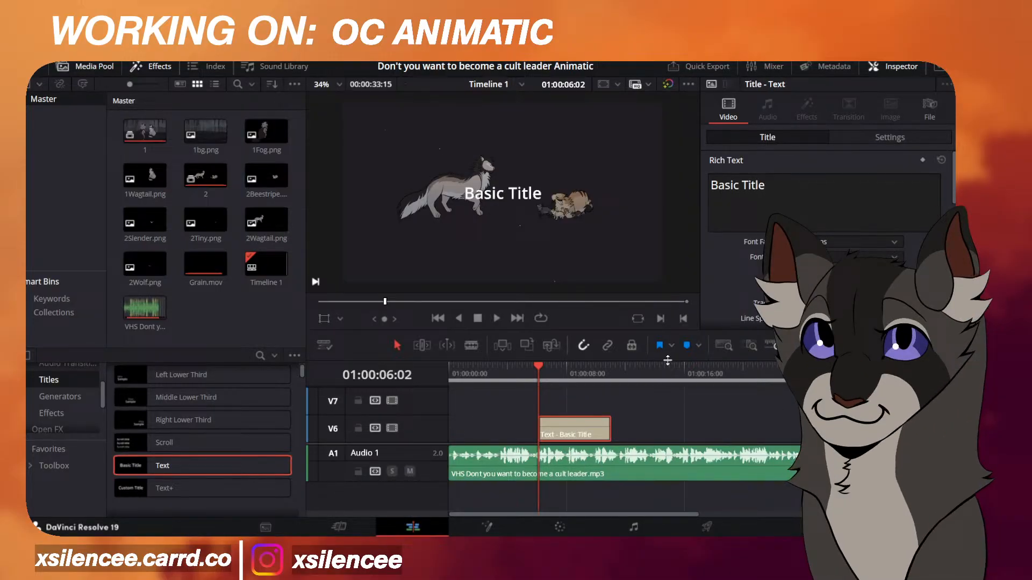
# Move the second Grain.mov clip up to V5 and place the title beneath it on V4, trimmed to the second scene's length.
pyautogui.moveTo(665, 364); pyautogui.dragTo(665, 309)
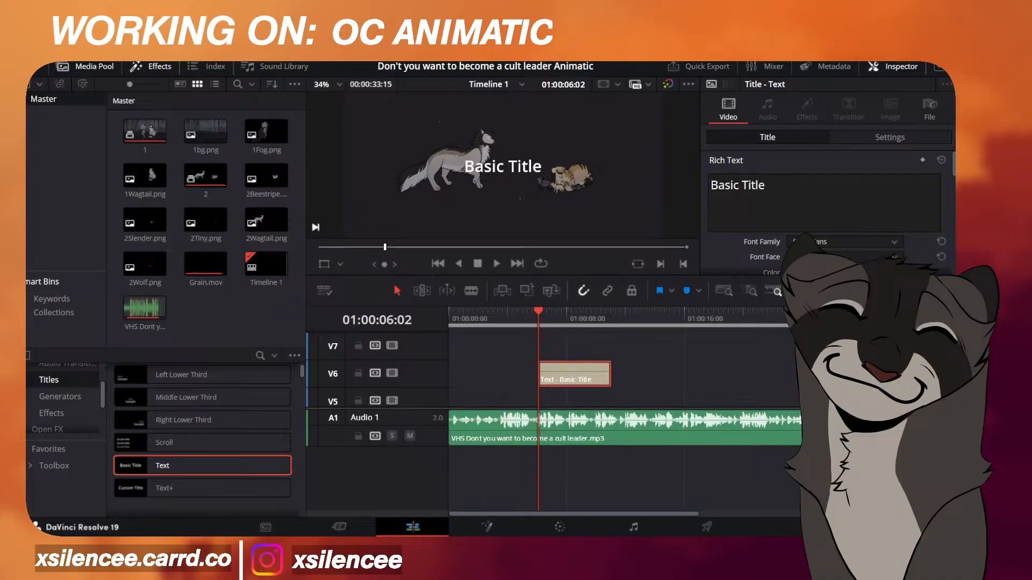
pyautogui.scroll(-2, 564, 376)
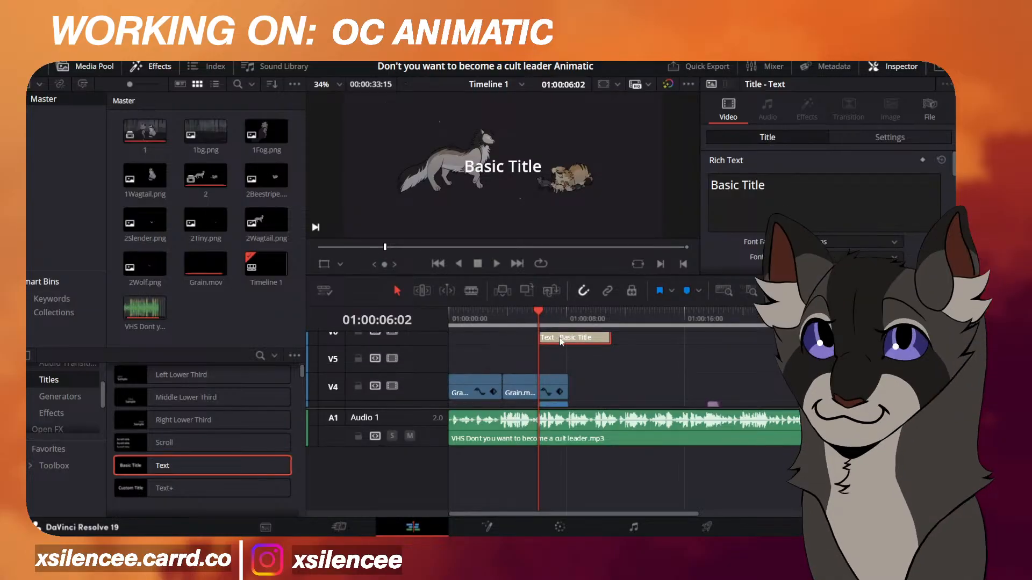
pyautogui.moveTo(562, 341); pyautogui.dragTo(635, 393)
pyautogui.click(532, 384)
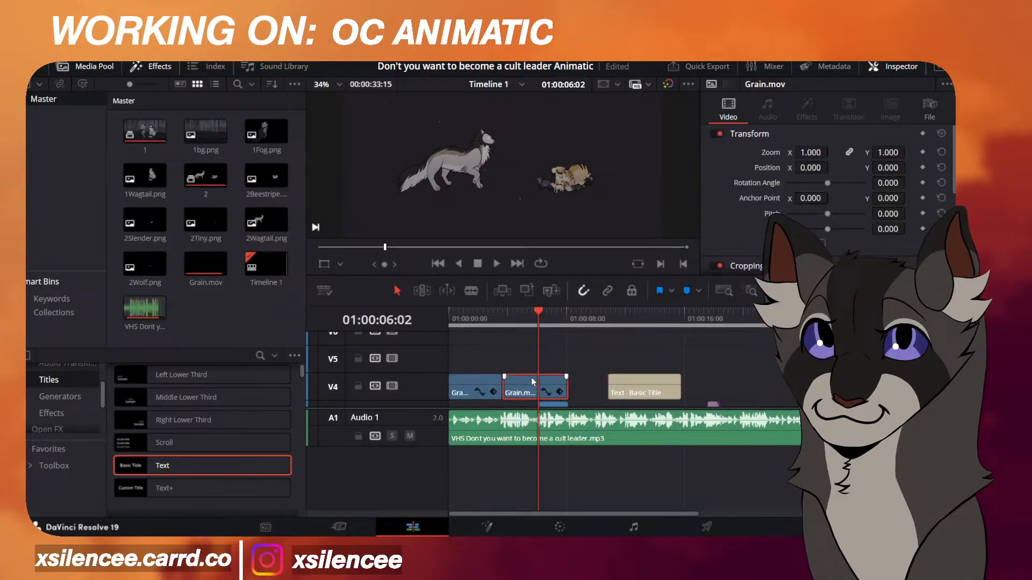
pyautogui.moveTo(531, 369); pyautogui.dragTo(532, 359)
pyautogui.moveTo(623, 394); pyautogui.dragTo(568, 387)
pyautogui.click(561, 385)
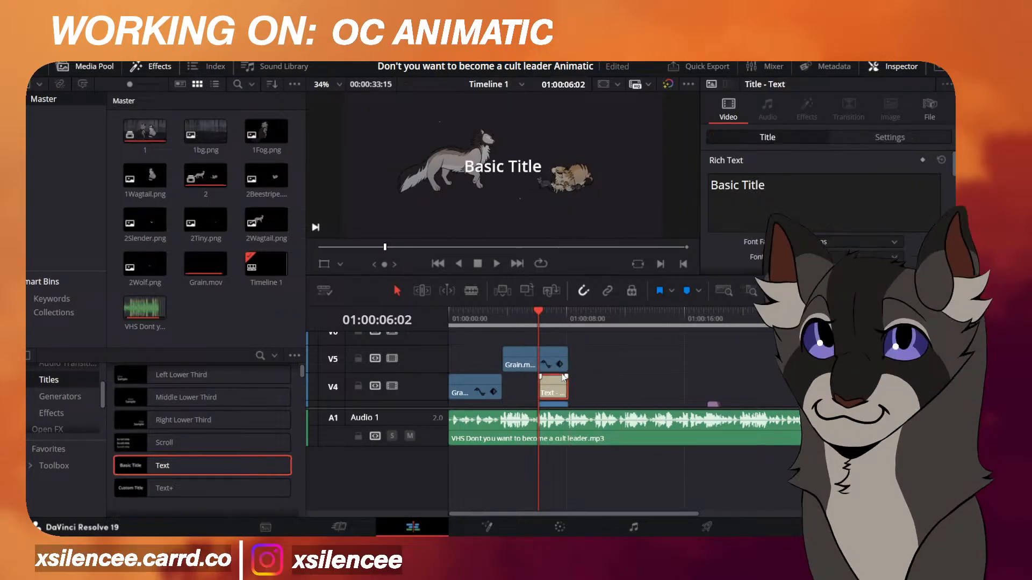
# Listen to the lyric over the second scene and replace the title's text with "Who leave their families for you?".
pyautogui.click(504, 329)
pyautogui.press('space')
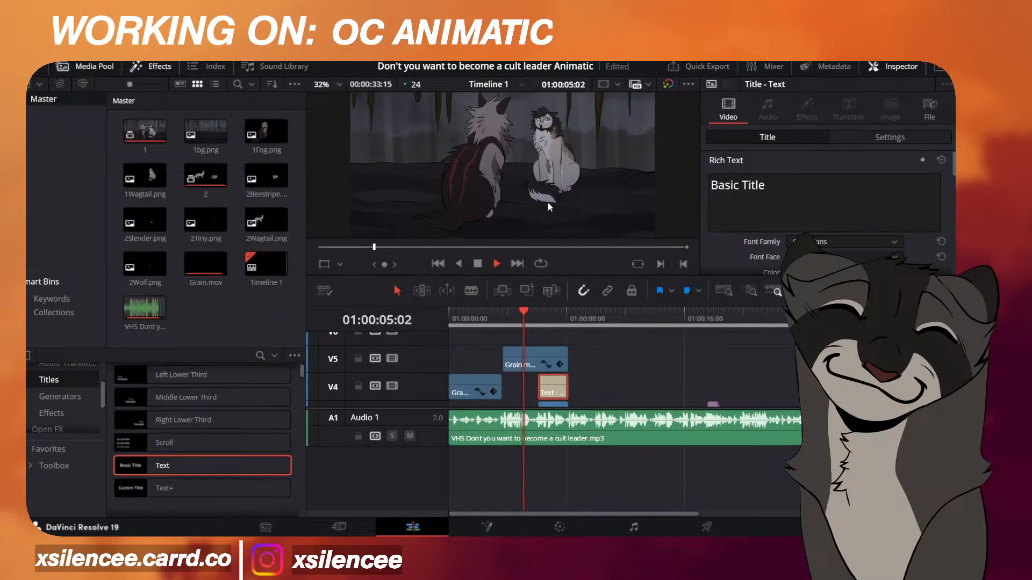
pyautogui.press('space')
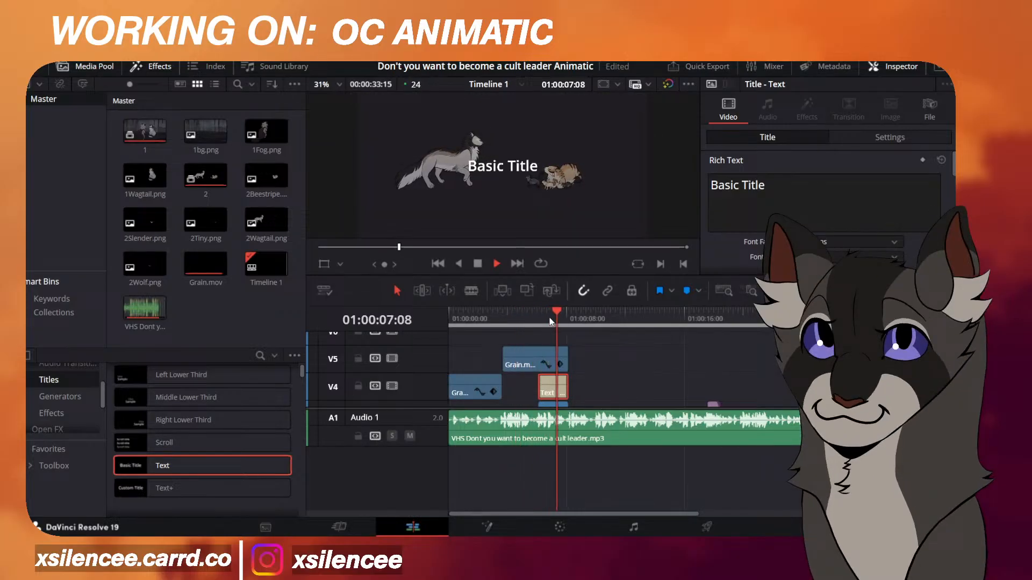
pyautogui.tripleClick(741, 186)
pyautogui.write('wh')
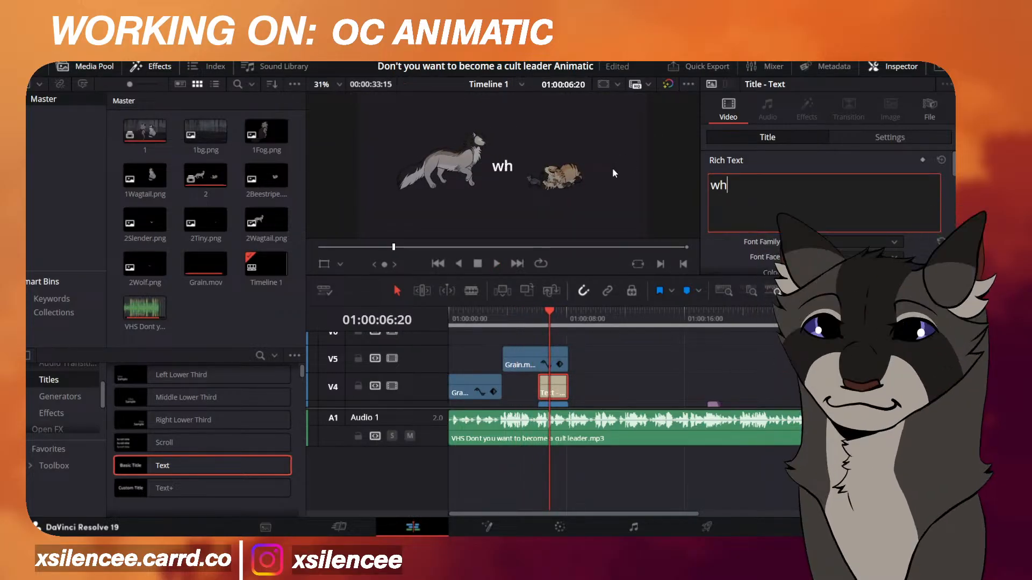
pyautogui.write('o leave their fami')
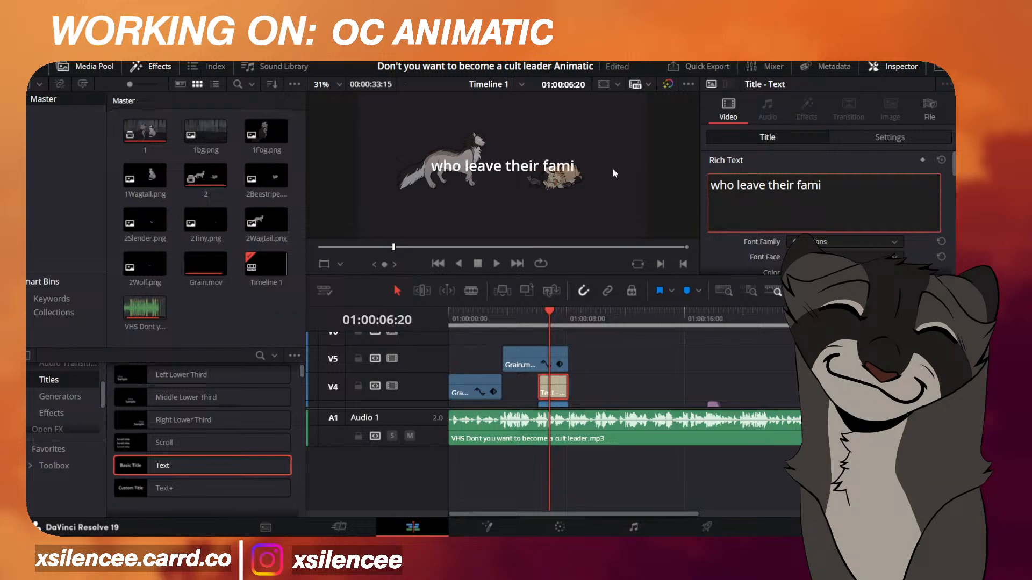
pyautogui.write('lies fro y')
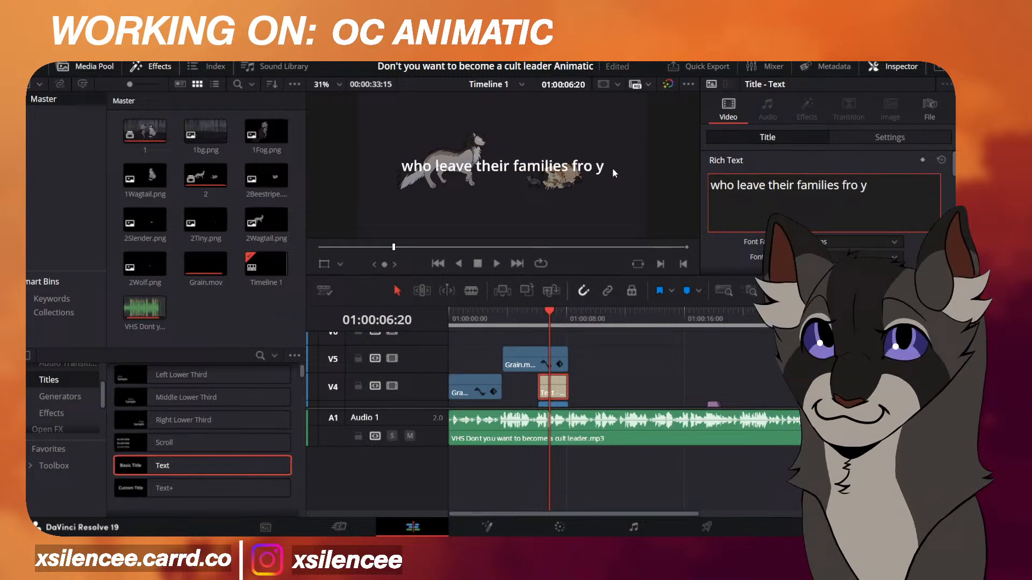
pyautogui.press('BackSpace')
pyautogui.press('BackSpace')
pyautogui.press('BackSpace')
pyautogui.press('BackSpace')
pyautogui.write('or you?')
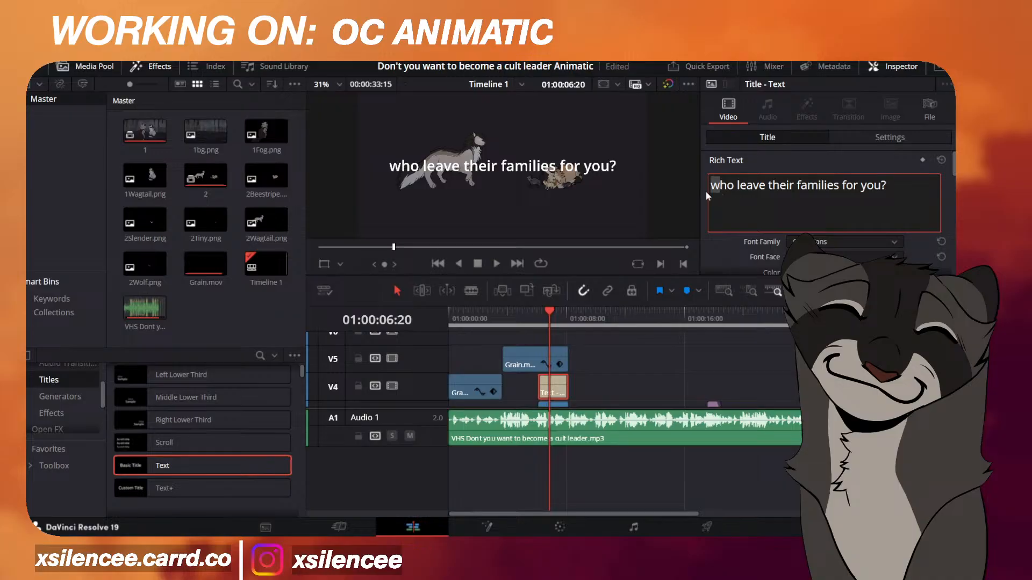
pyautogui.write('W')
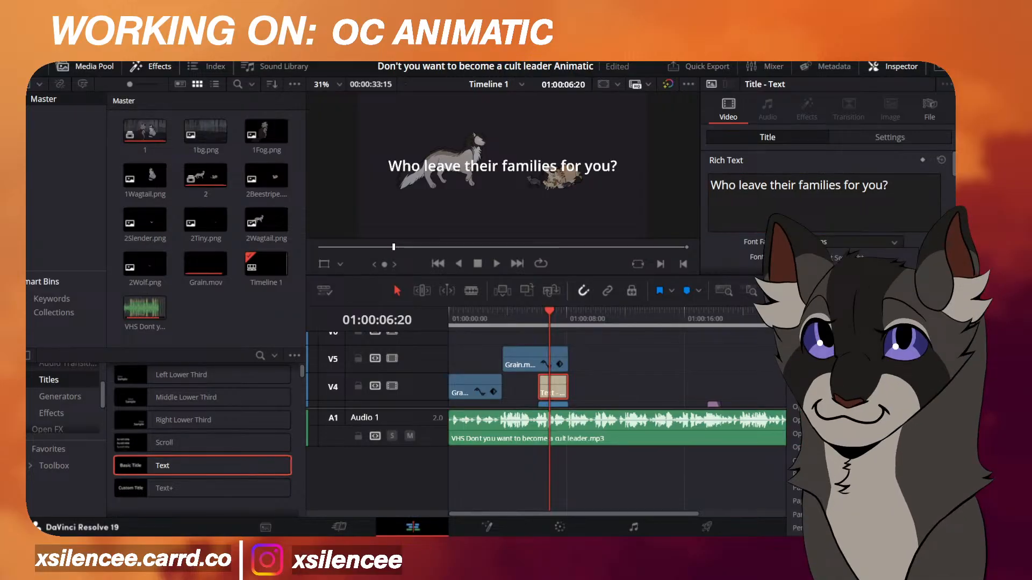
# Change the title's font family to Times New Roman.
pyautogui.scroll(-5, 796, 467)
pyautogui.scroll(-5, 795, 457)
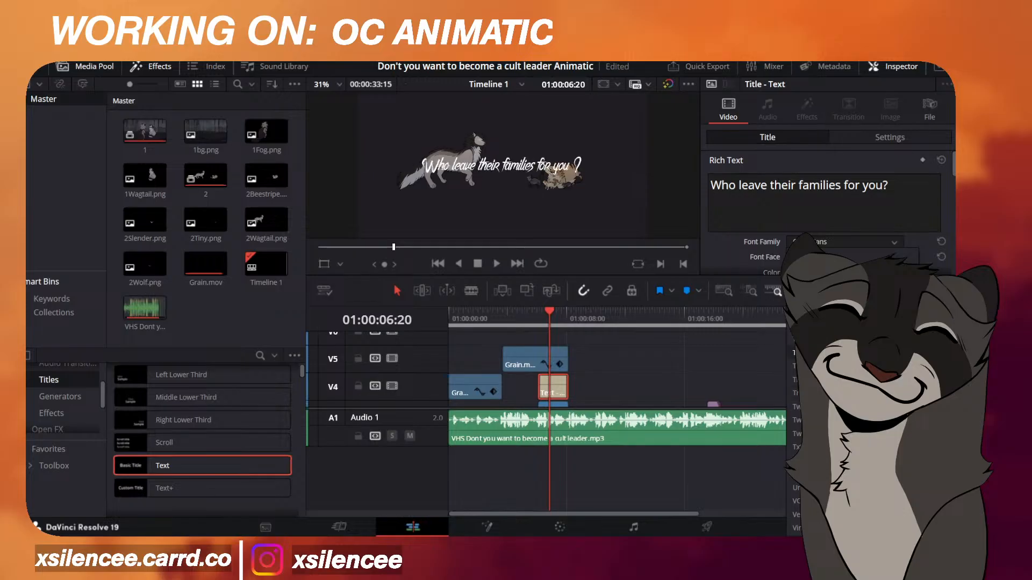
pyautogui.click(801, 406)
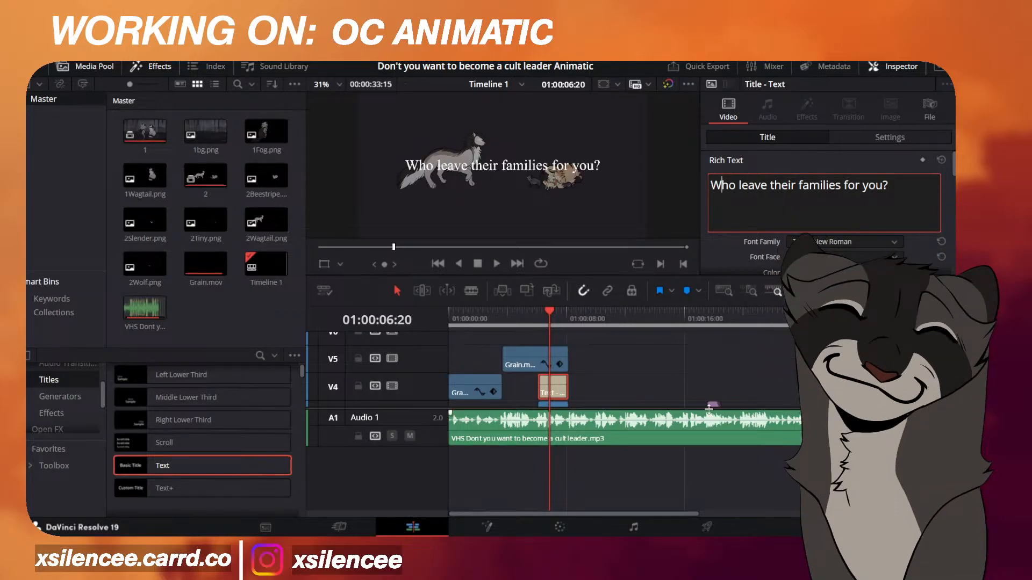
# Raise the title's vertical position so the lyric sits above the animals at the start of the second scene.
pyautogui.click(538, 320)
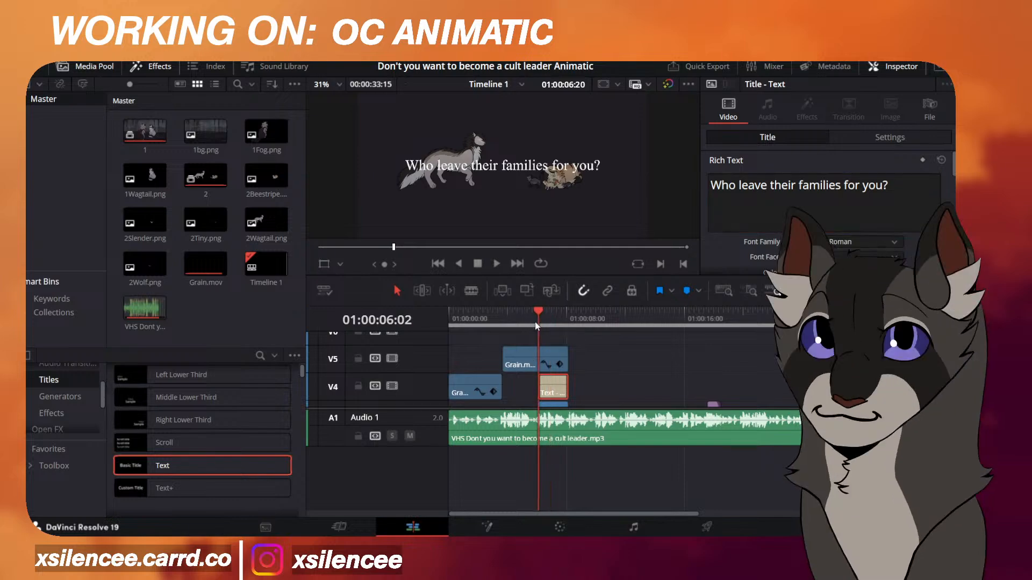
pyautogui.press('space')
pyautogui.click(536, 322)
pyautogui.scroll(-3, 539, 176)
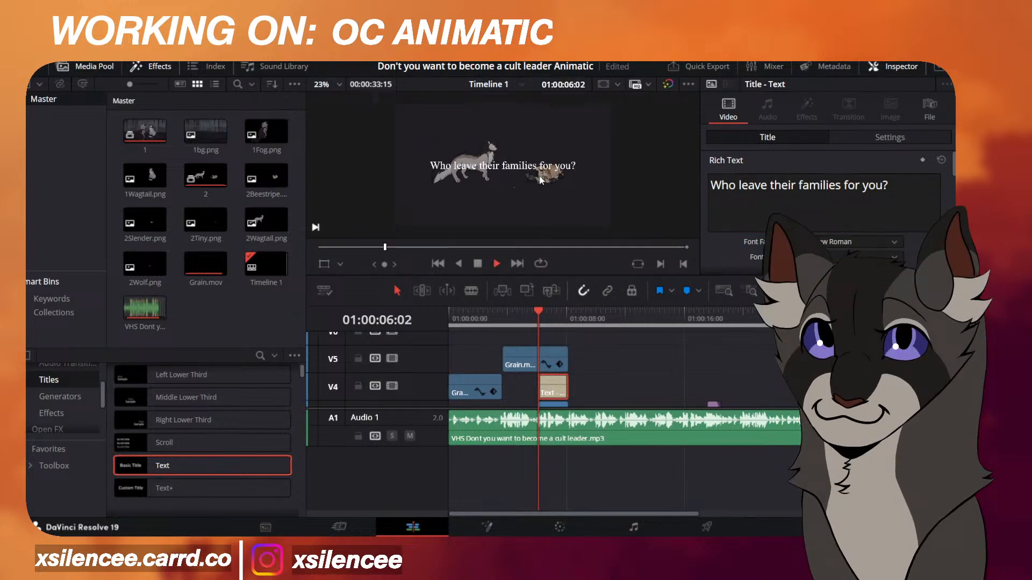
pyautogui.click(872, 138)
pyautogui.moveTo(886, 194); pyautogui.dragTo(916, 194)
# Set the title's opacity to 40 and play the second scene to check it.
pyautogui.scroll(-3, 861, 214)
pyautogui.scroll(-4, 825, 229)
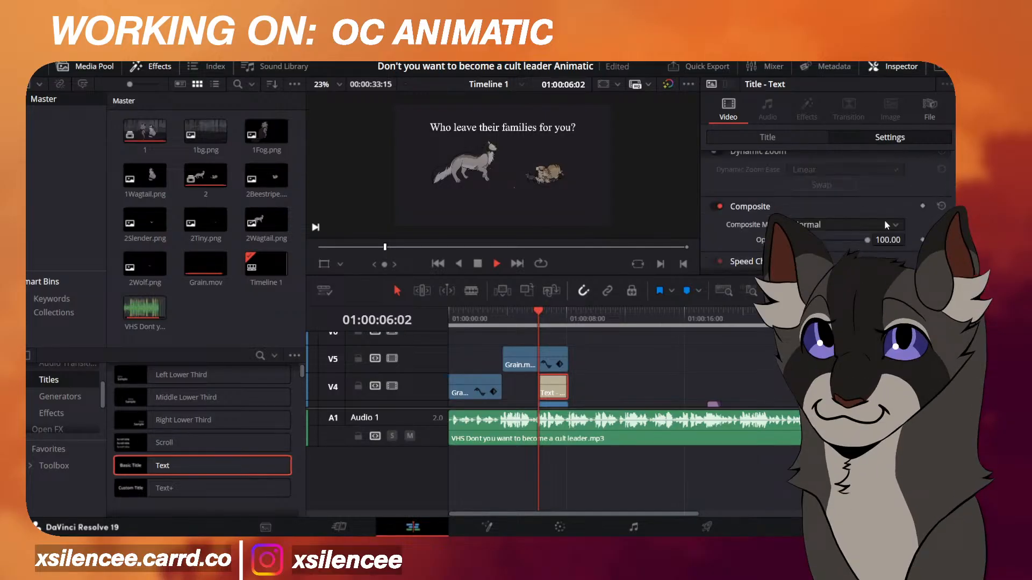
pyautogui.click(884, 239)
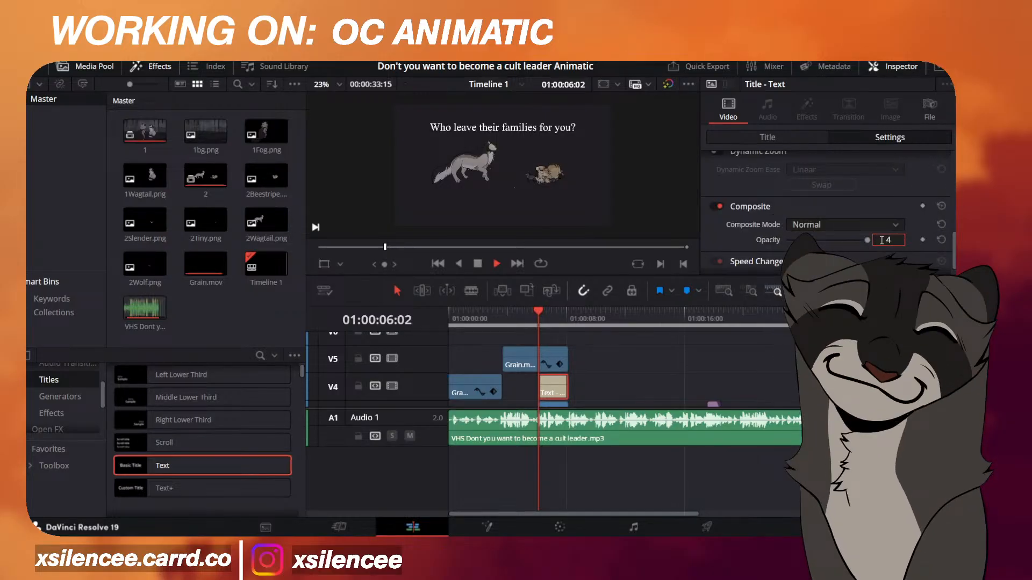
pyautogui.write('40')
pyautogui.press('Return')
pyautogui.click(521, 328)
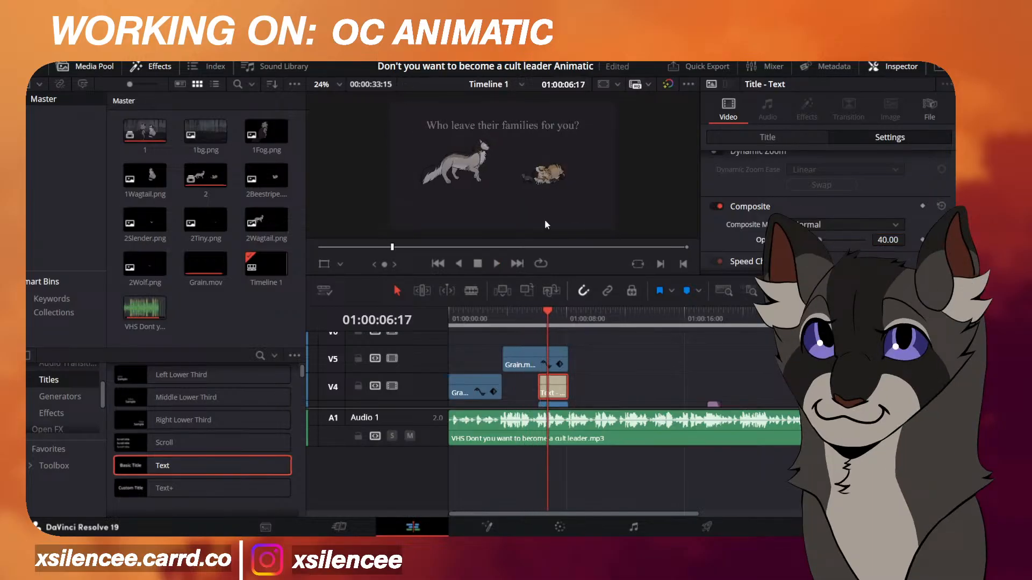
pyautogui.press('space')
# Delete "for you?" from the title's text, leaving "Who leave their families".
pyautogui.scroll(3, 829, 185)
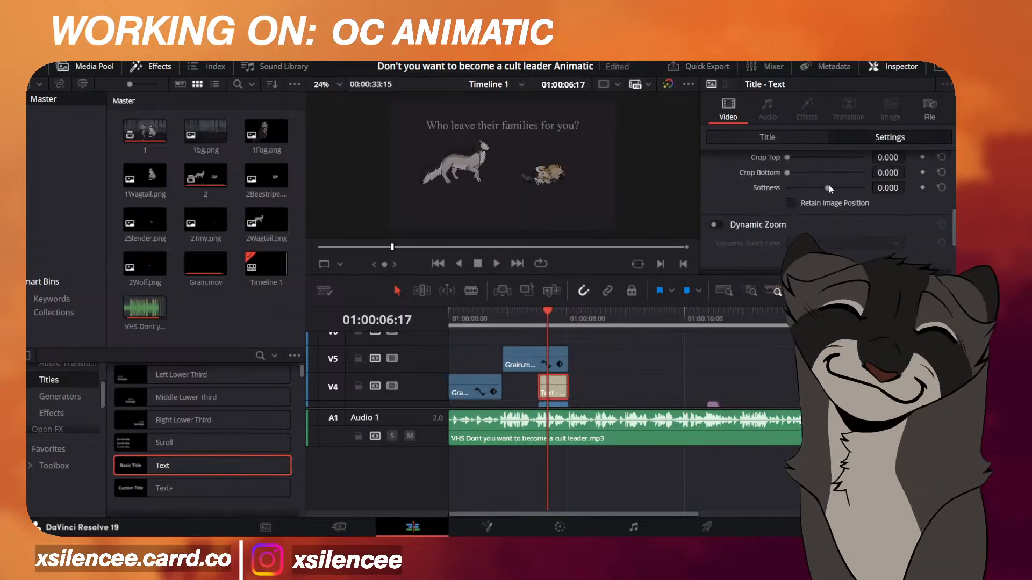
pyautogui.click(795, 136)
pyautogui.moveTo(889, 186); pyautogui.dragTo(798, 192)
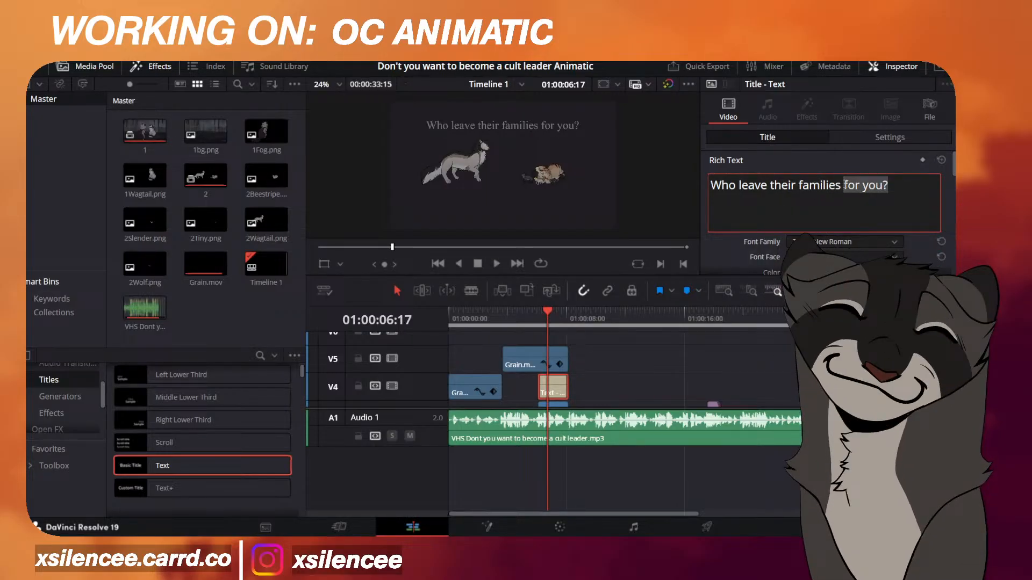
pyautogui.press('BackSpace')
pyautogui.click(604, 373)
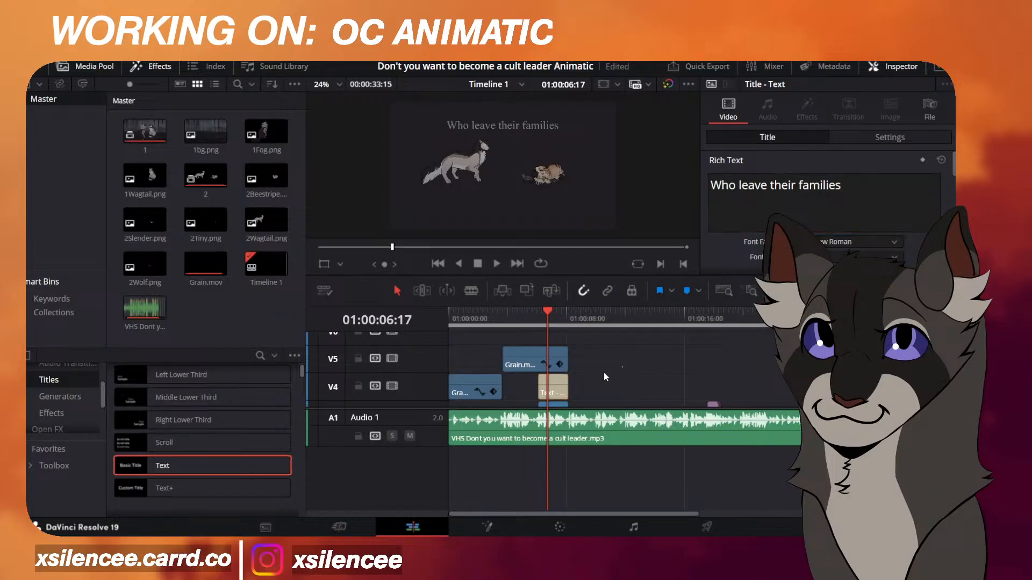
# Move the second Grain.mov clip up to V6 and duplicate the lyric title onto V5 directly above the original.
pyautogui.click(546, 357)
pyautogui.moveTo(546, 357)
pyautogui.mouseDown()
pyautogui.moveTo(550, 334)
pyautogui.moveTo(549, 356)
pyautogui.mouseUp()
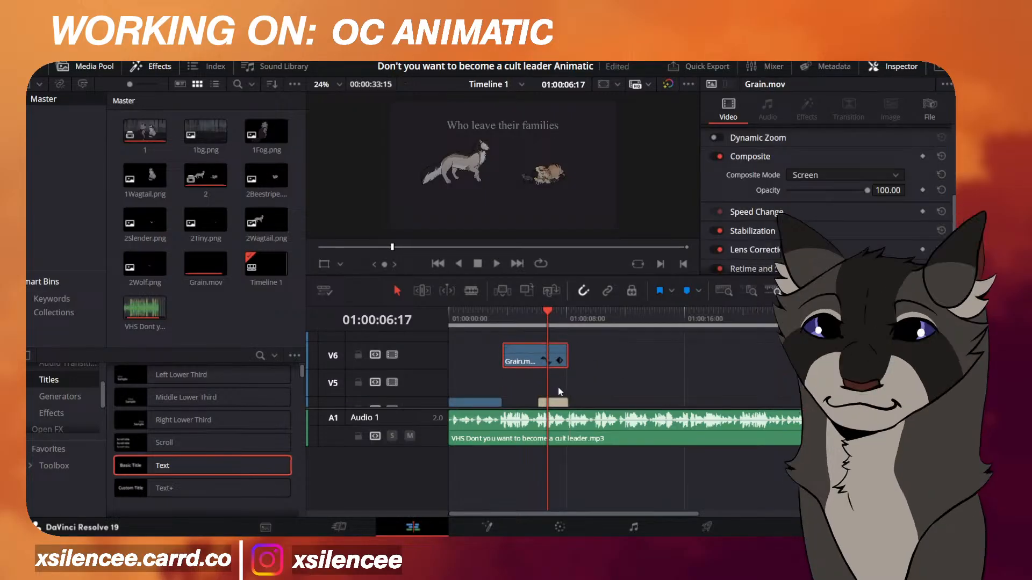
pyautogui.click(557, 402)
pyautogui.moveTo(569, 318); pyautogui.dragTo(600, 320)
pyautogui.scroll(-3, 584, 363)
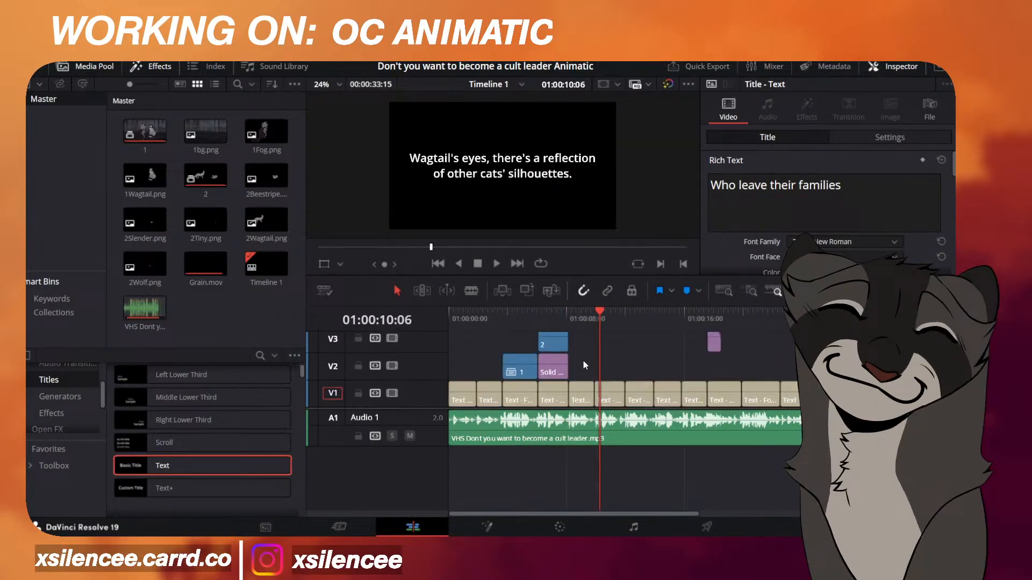
pyautogui.scroll(3, 582, 360)
pyautogui.click(547, 320)
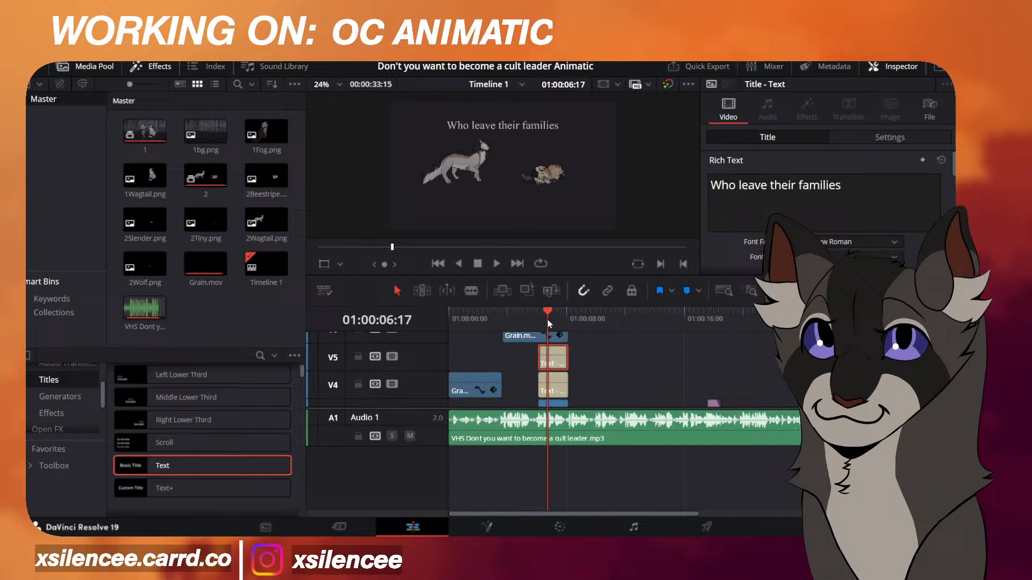
# Replace the V5 title's text with "for you?" and lower its vertical position so it sits below the animals.
pyautogui.tripleClick(858, 182)
pyautogui.write('for you')
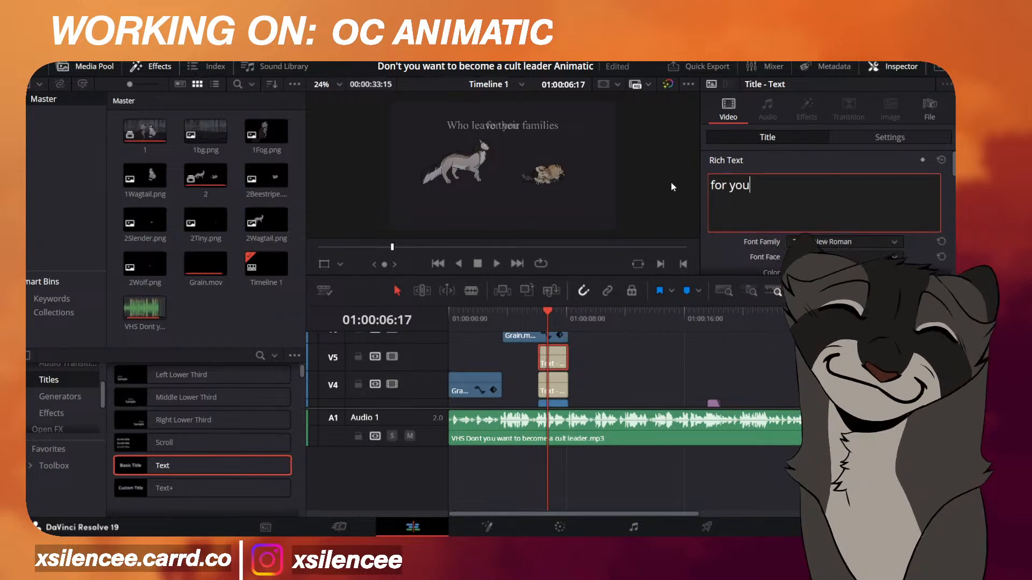
pyautogui.write('?')
pyautogui.click(888, 139)
pyautogui.scroll(5, 845, 207)
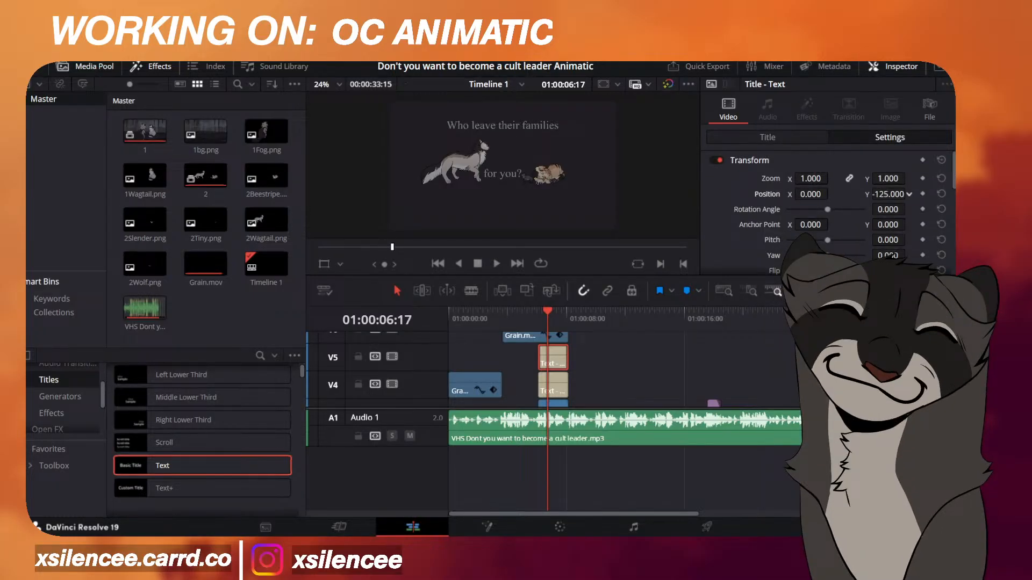
pyautogui.moveTo(888, 194); pyautogui.dragTo(785, 194)
# Set the font size of the "for you?" title to 138.
pyautogui.click(800, 137)
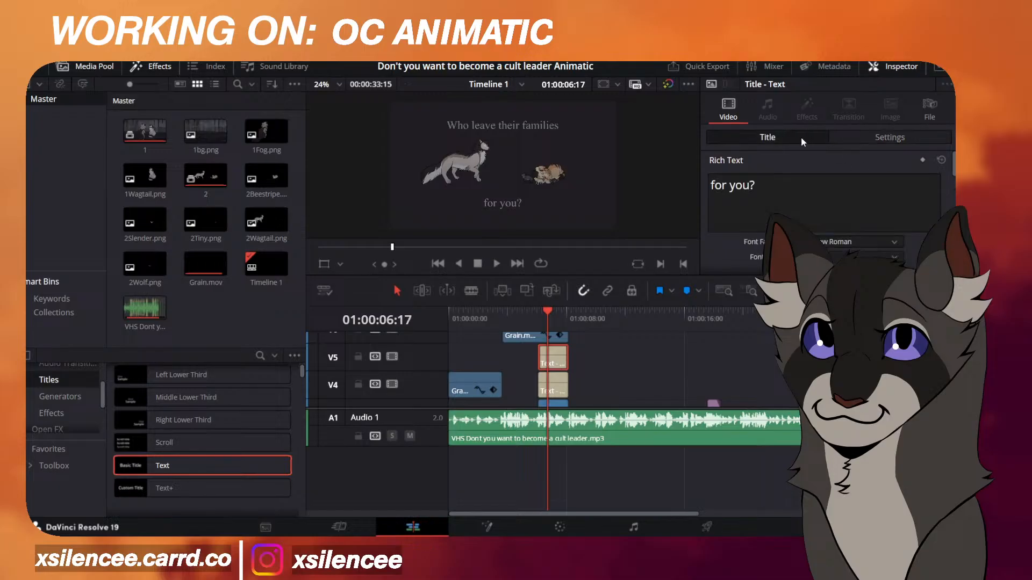
pyautogui.scroll(-5, 887, 224)
pyautogui.moveTo(887, 214)
pyautogui.mouseDown()
pyautogui.moveTo(908, 215)
pyautogui.moveTo(883, 215)
pyautogui.mouseUp()
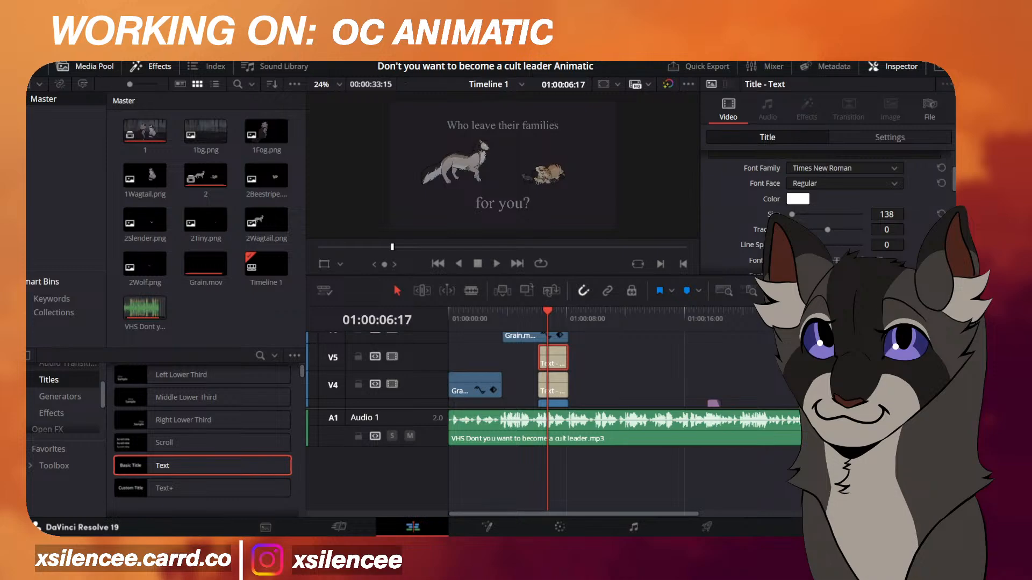
# Play into the second scene and trim the start of the "for you?" title to 01:00:07:10.
pyautogui.click(516, 312)
pyautogui.press('space')
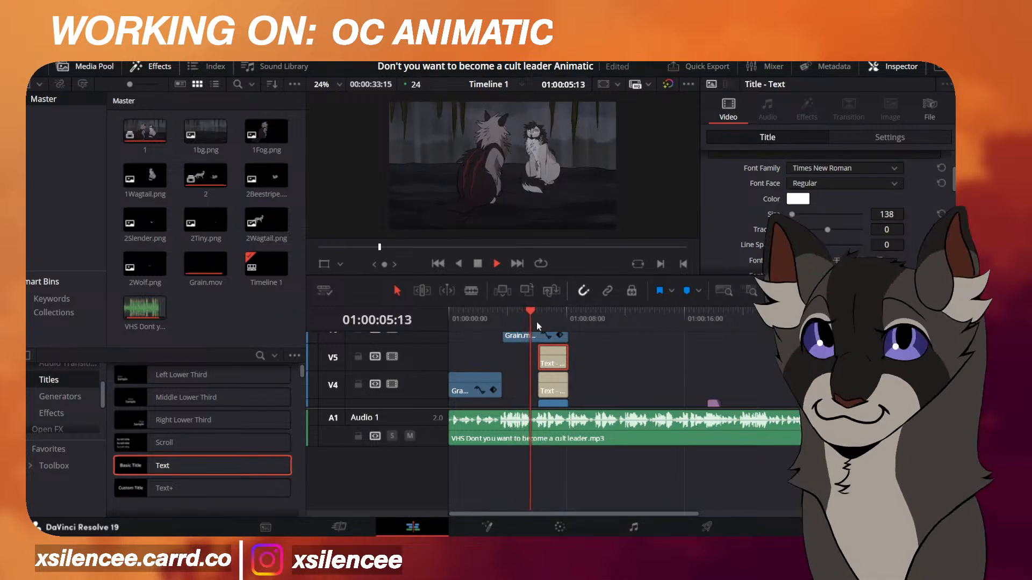
pyautogui.press('space')
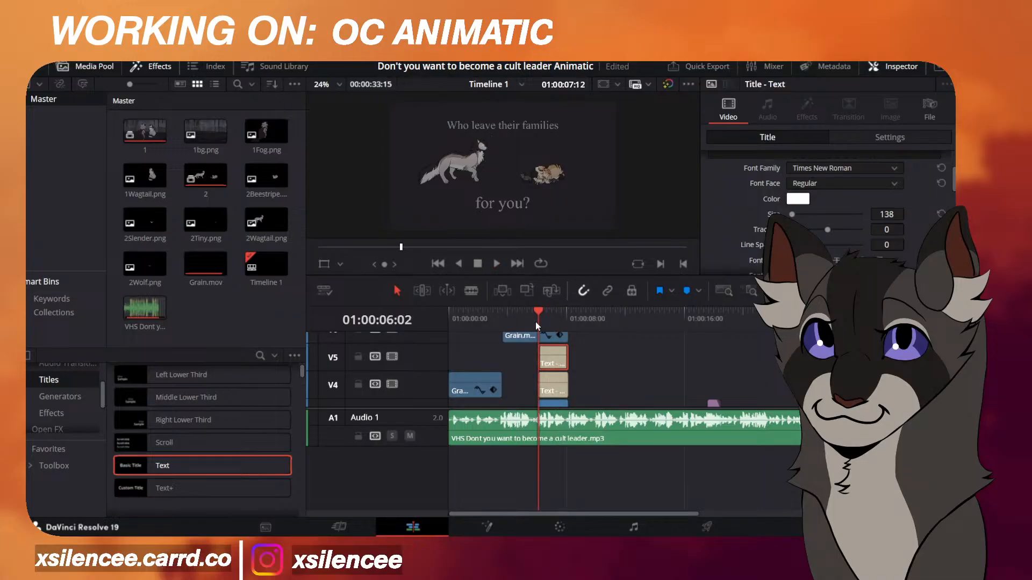
pyautogui.press('space')
pyautogui.press('space')
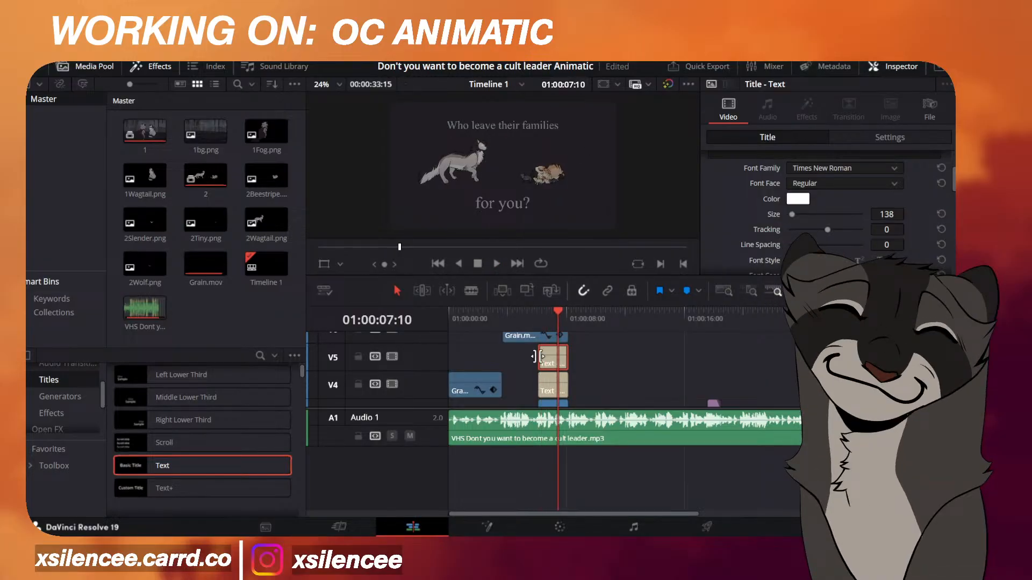
pyautogui.moveTo(538, 357); pyautogui.dragTo(559, 356)
# Add short fade-ins at the start of the "for you?" title and the "Who leave their families" title.
pyautogui.hotkey('ctrl', '=')
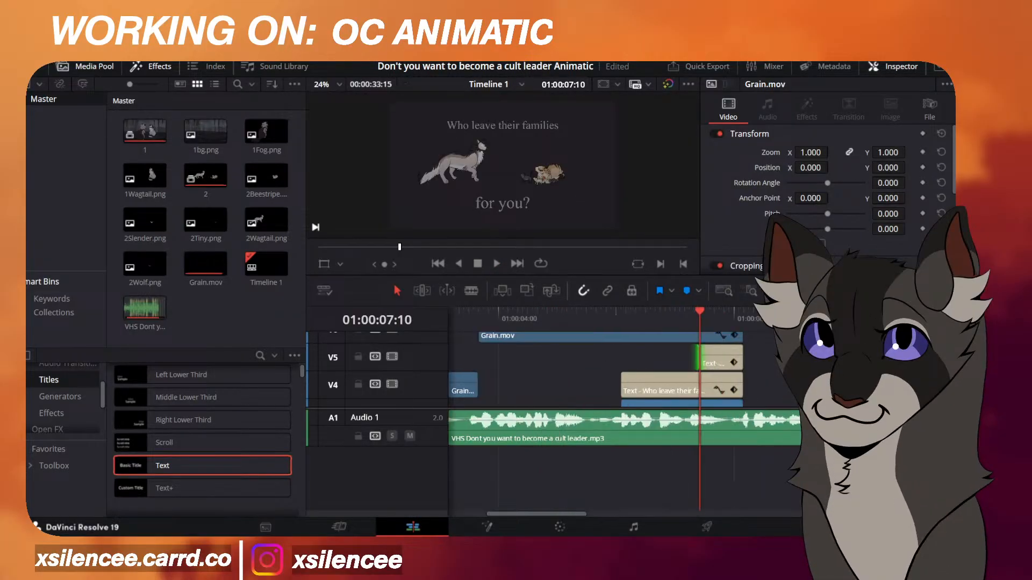
pyautogui.click(613, 314)
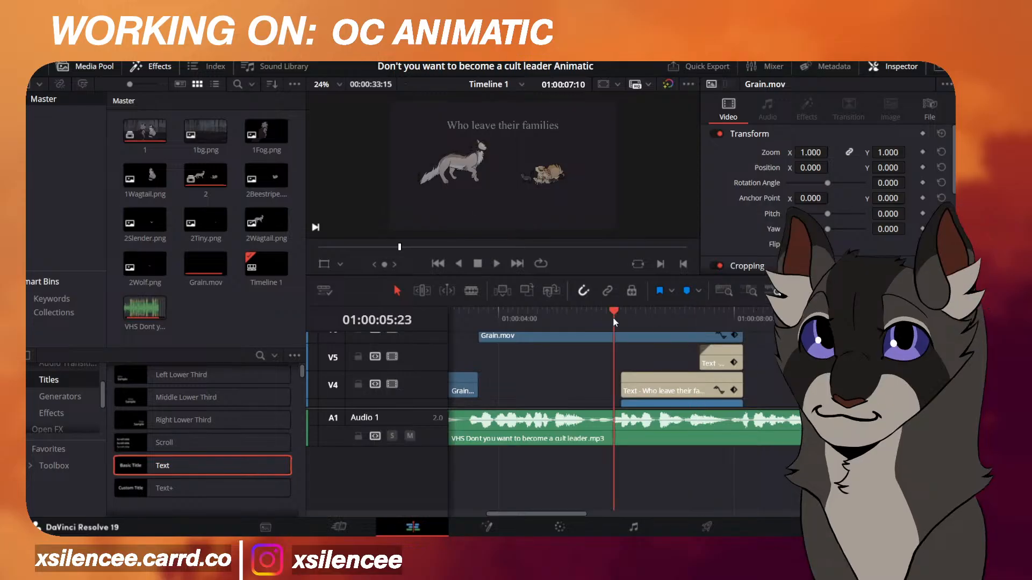
pyautogui.moveTo(624, 375); pyautogui.dragTo(645, 377)
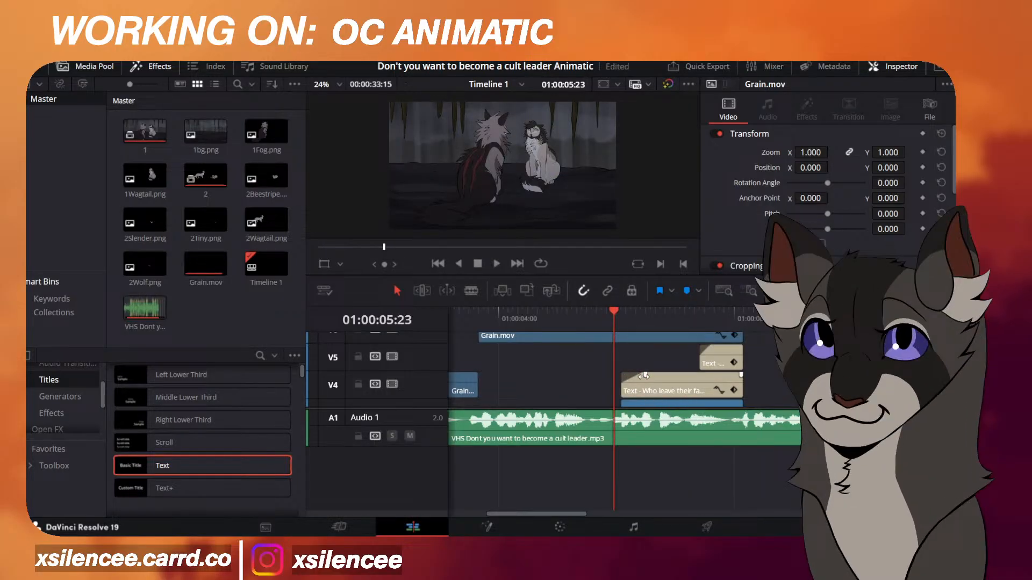
# Play the second scene to check the fade-ins of both lyric titles.
pyautogui.press('space')
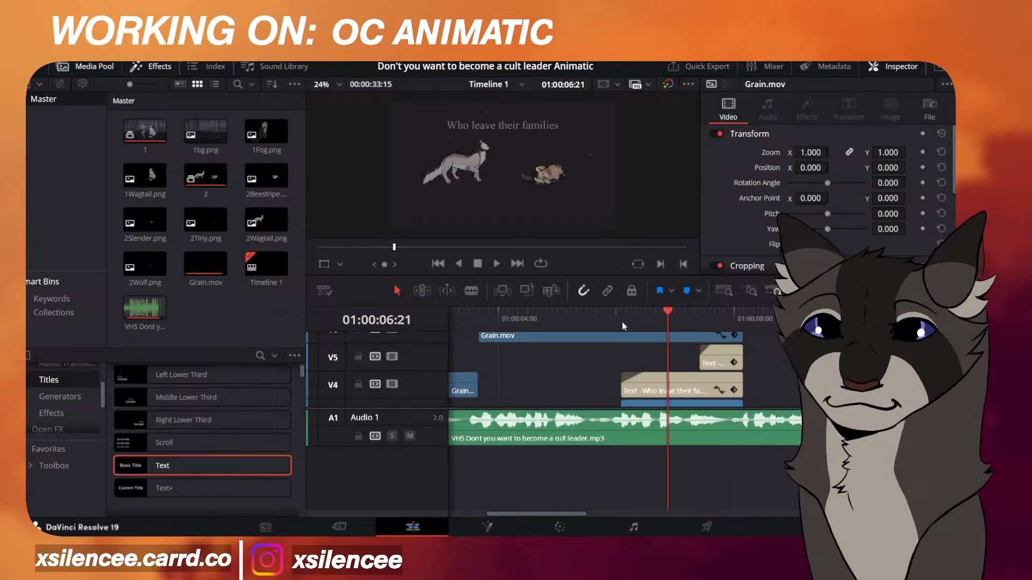
pyautogui.click(621, 322)
pyautogui.press('space')
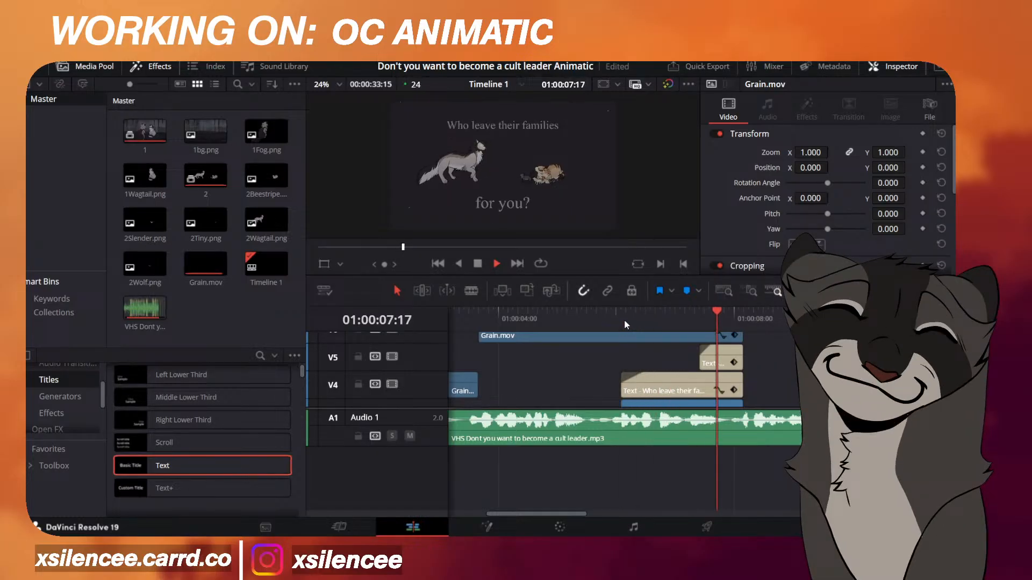
pyautogui.press('space')
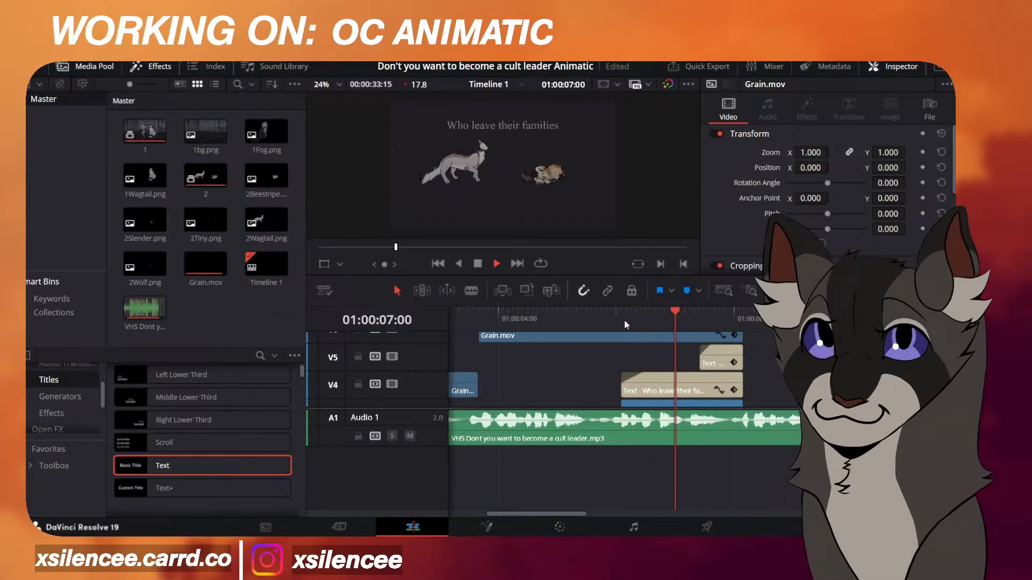
pyautogui.press('space')
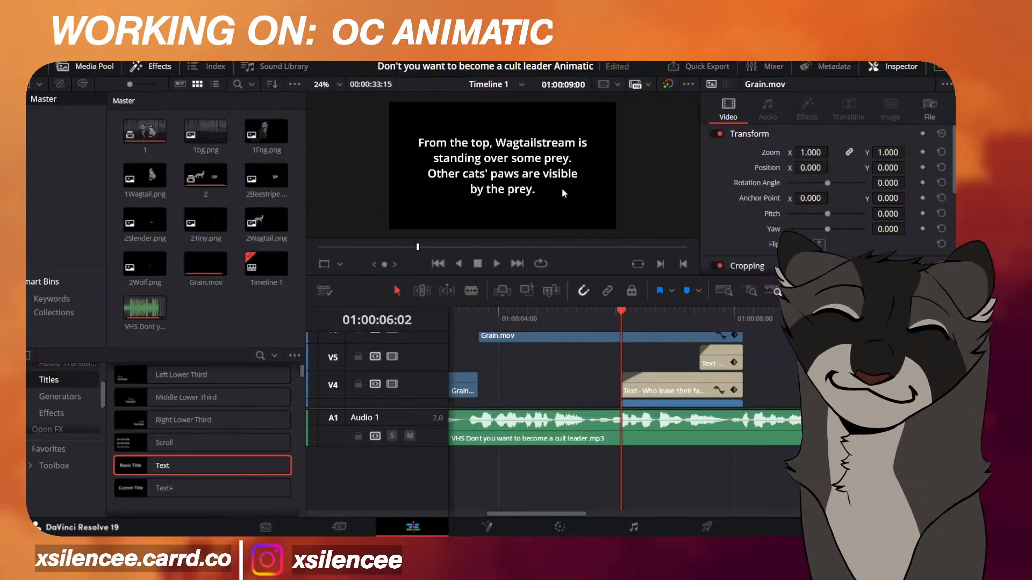
# Enlarge the preview area and replay the transition into the second scene with its lyric titles.
pyautogui.moveTo(567, 275); pyautogui.dragTo(568, 348)
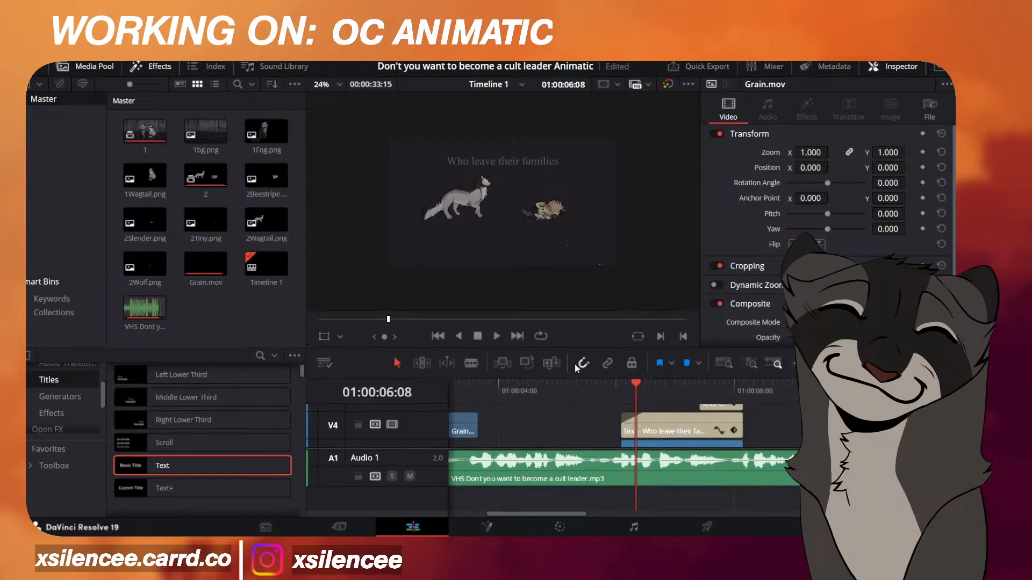
pyautogui.press('space')
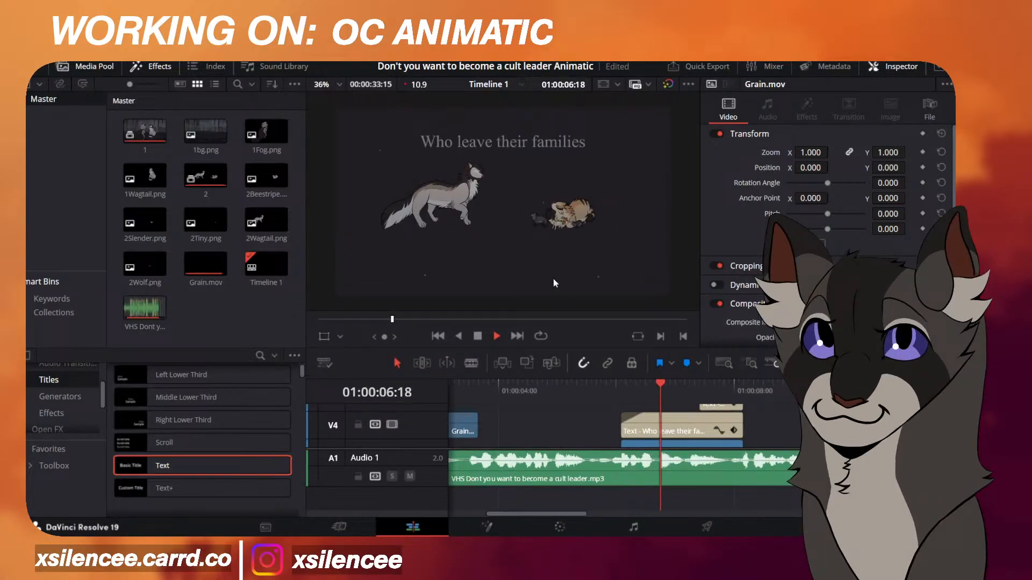
pyautogui.click(627, 385)
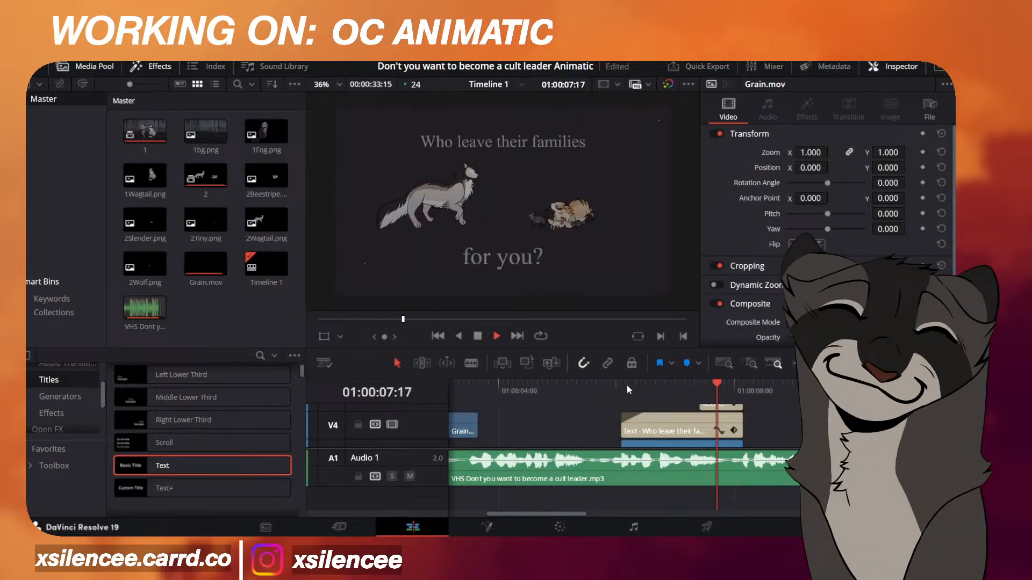
pyautogui.press('space')
pyautogui.moveTo(575, 386); pyautogui.dragTo(528, 386)
pyautogui.press('space')
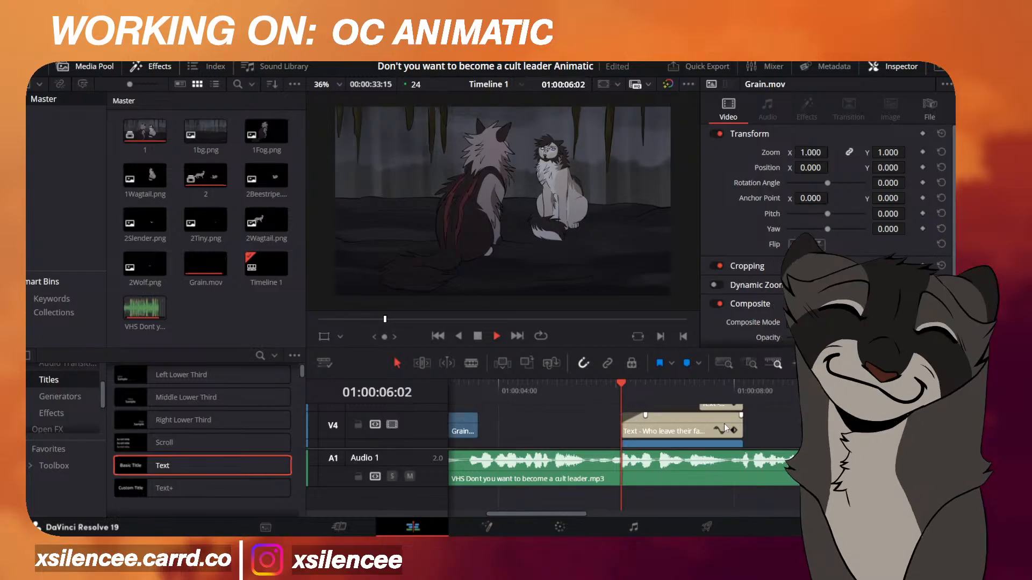
pyautogui.press('space')
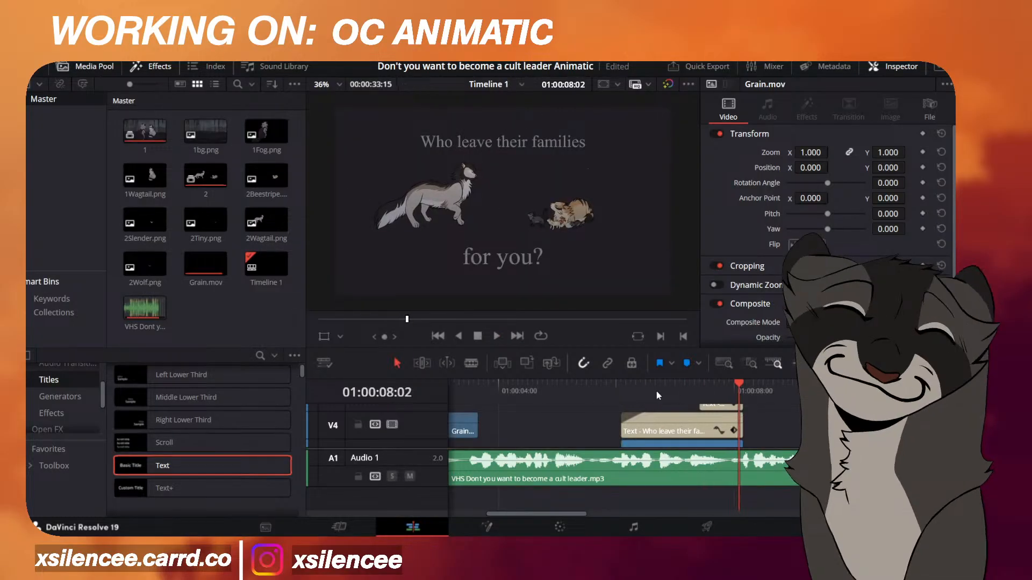
# Play the timeline from the second scene onward and review the placeholder description of the third scene.
pyautogui.hotkey('ctrl', '-')
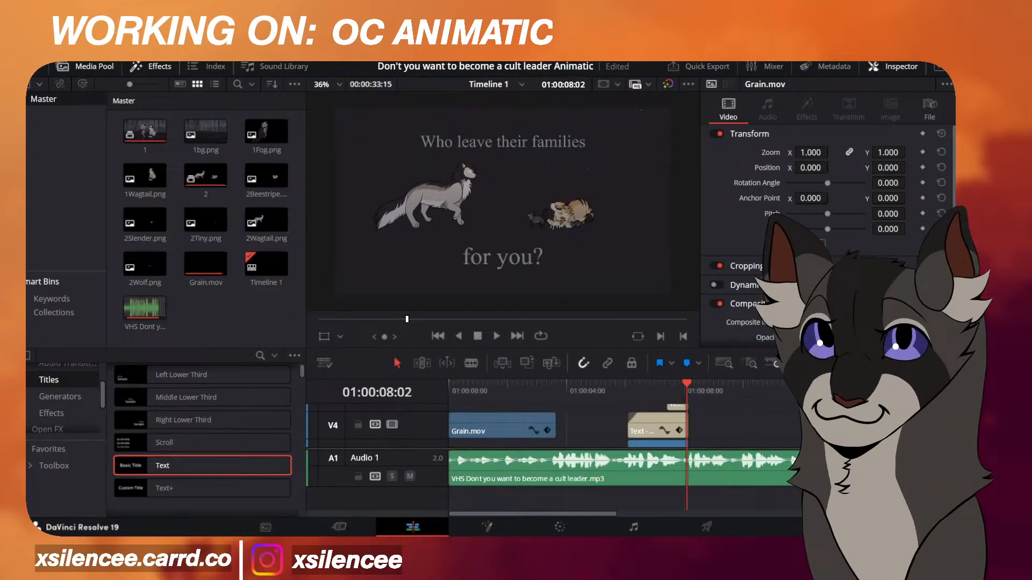
pyautogui.hotkey('ctrl', '-')
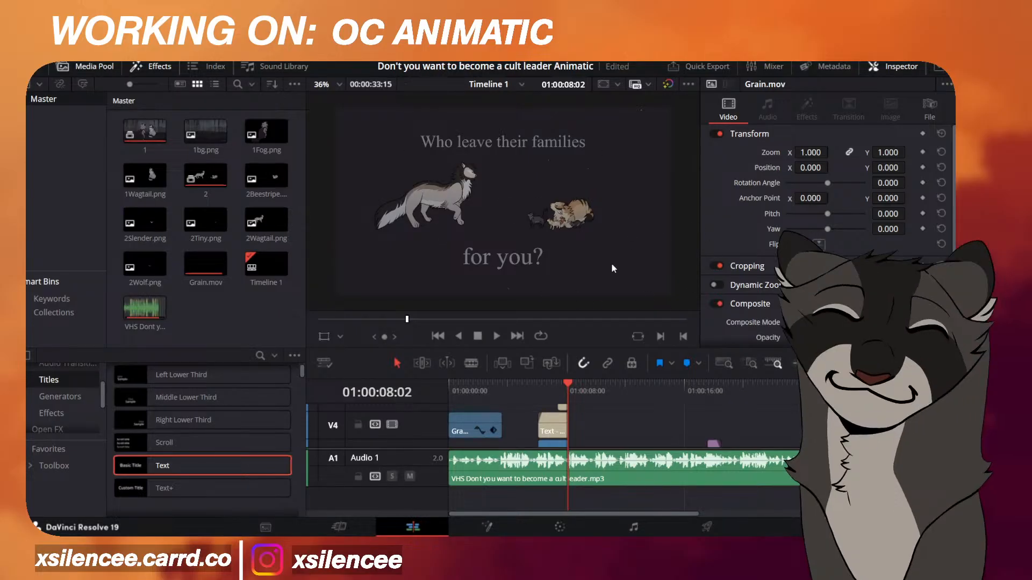
pyautogui.moveTo(540, 387); pyautogui.dragTo(511, 386)
pyautogui.press('space')
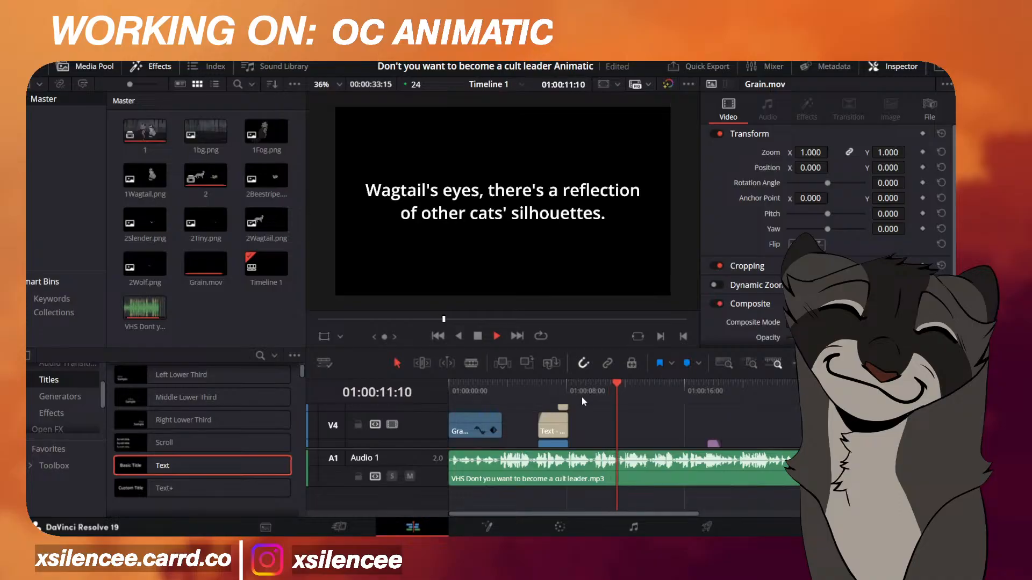
pyautogui.press('space')
pyautogui.click(568, 395)
pyautogui.press('space')
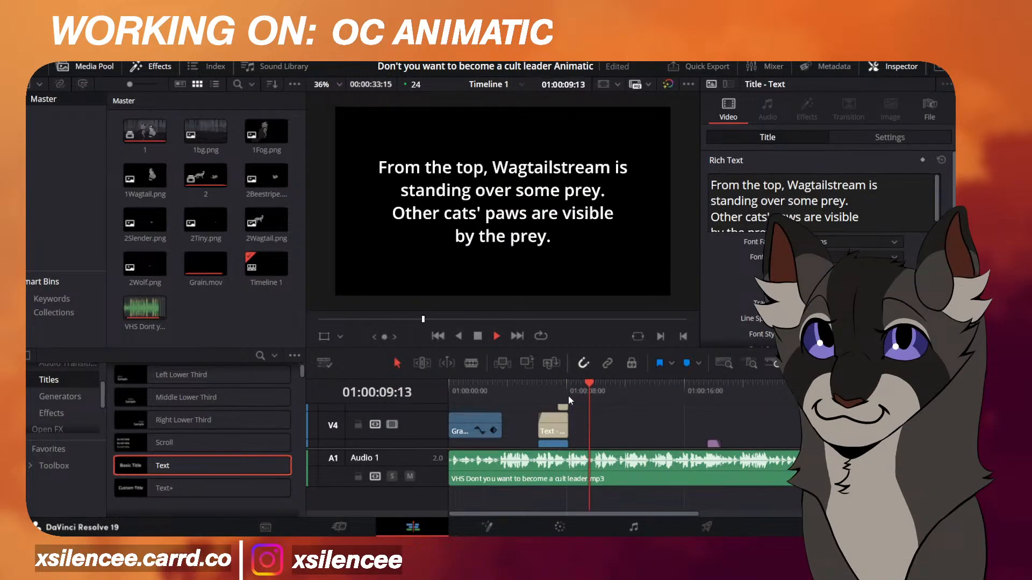
pyautogui.press('space')
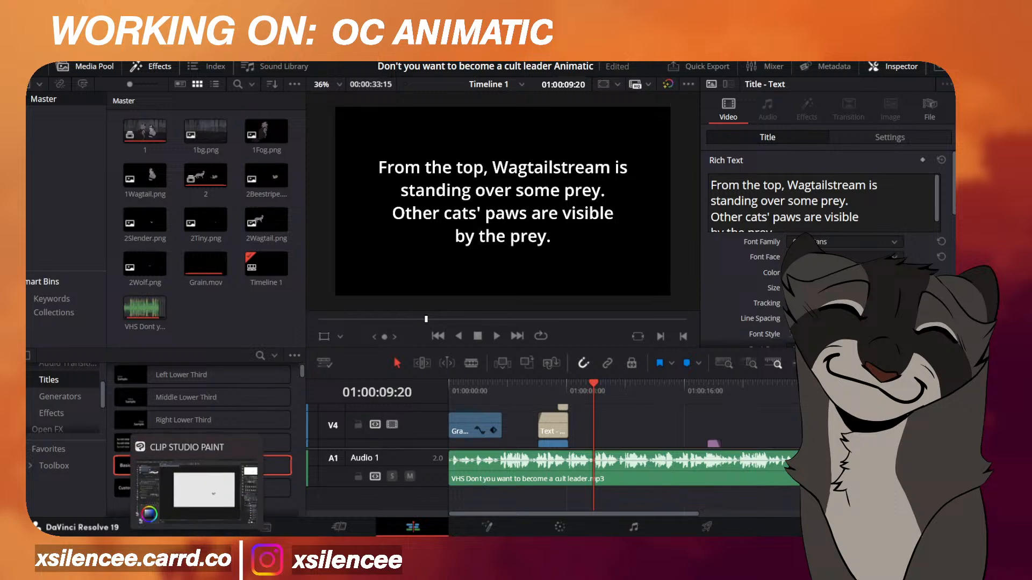
# Switch to Clip Studio Paint, leave only the plain grey background showing, and choose the Mechanical pencil in black.
pyautogui.click(197, 545)
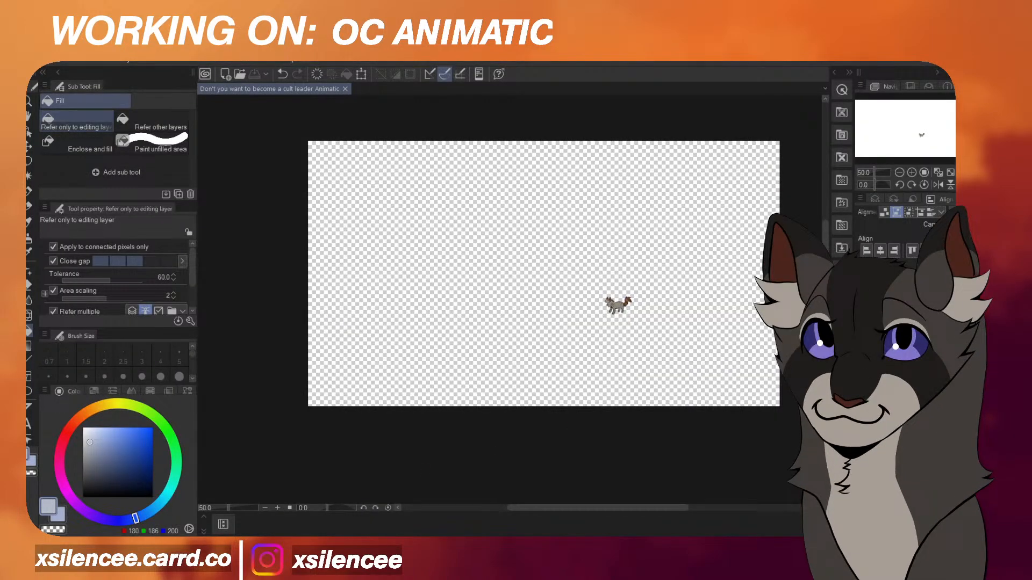
pyautogui.click(863, 376)
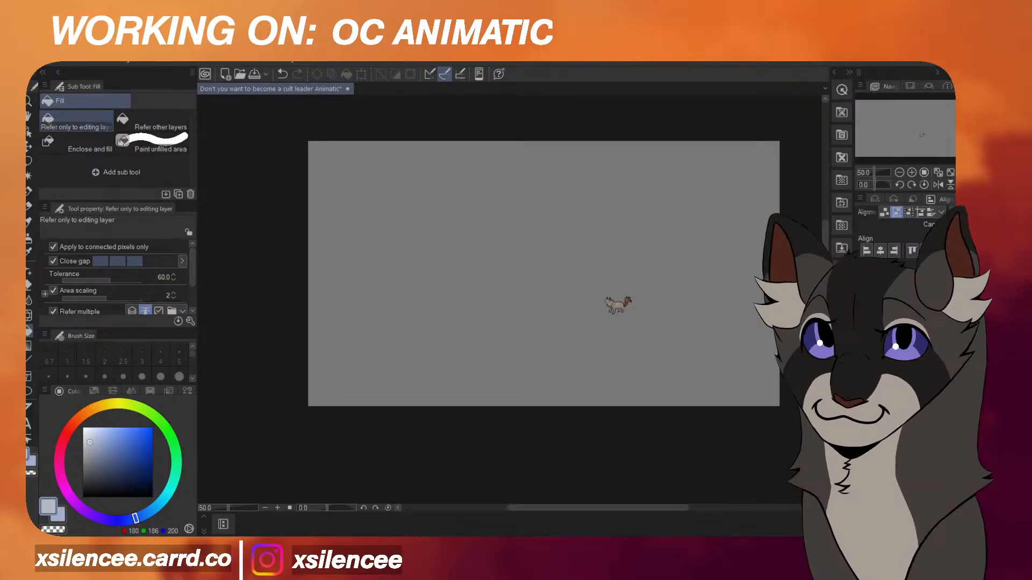
pyautogui.click(863, 377)
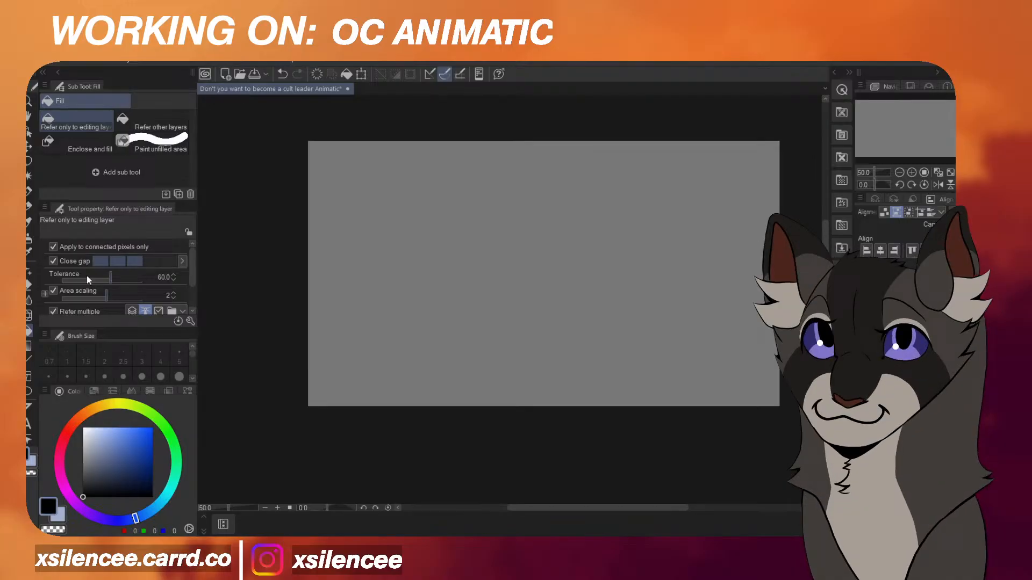
pyautogui.press('p')
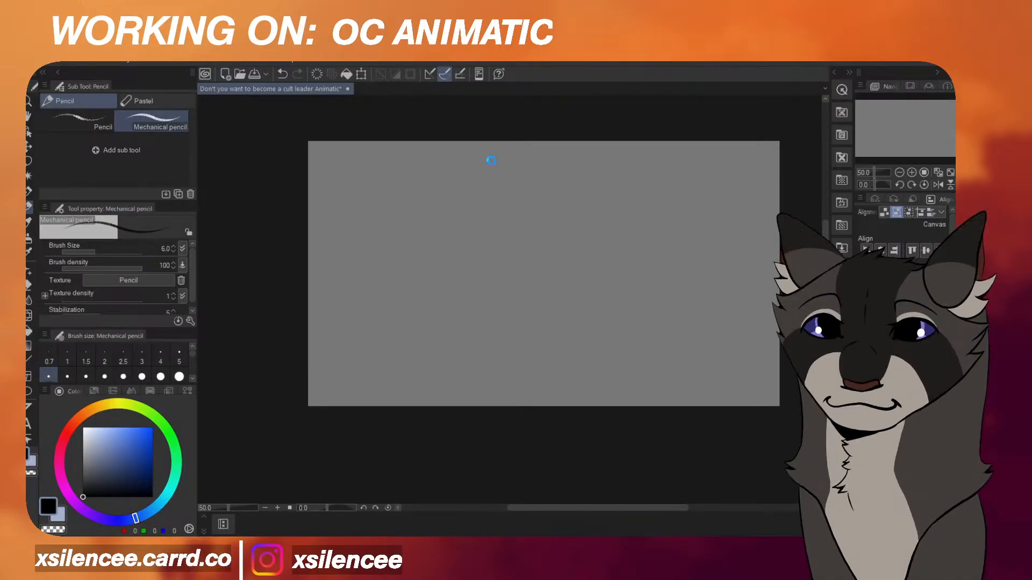
# Bring up the character reference board, recheck the third scene's description in DaVinci Resolve, and return to Clip Studio Paint.
pyautogui.click(325, 544)
pyautogui.scroll(-5, 710, 446)
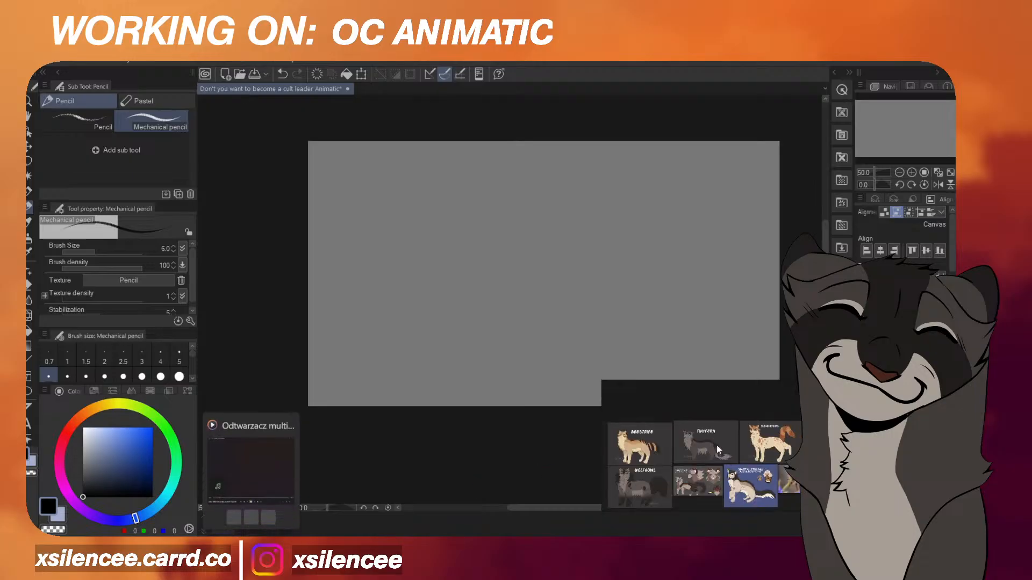
pyautogui.click(236, 544)
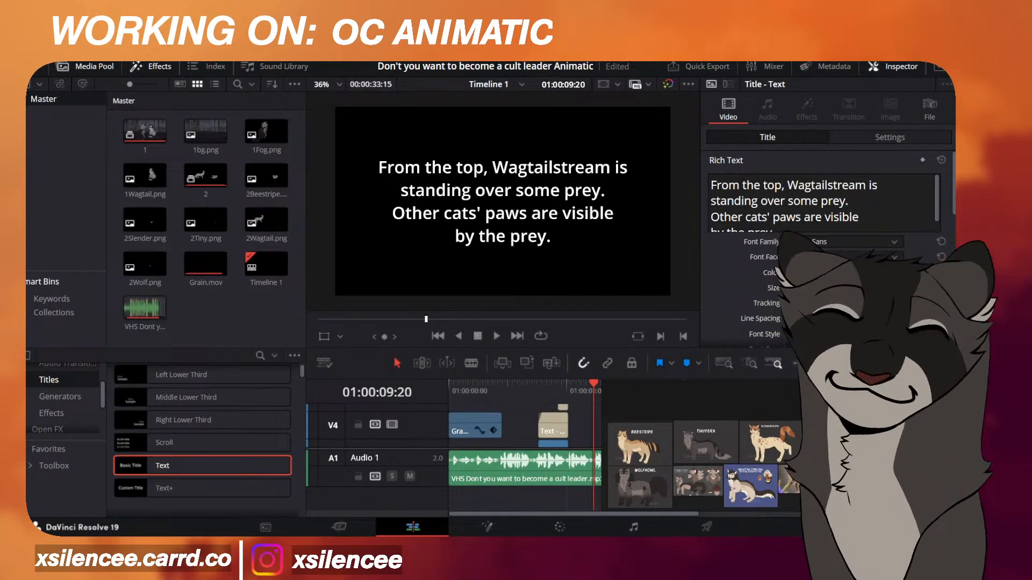
pyautogui.click(301, 544)
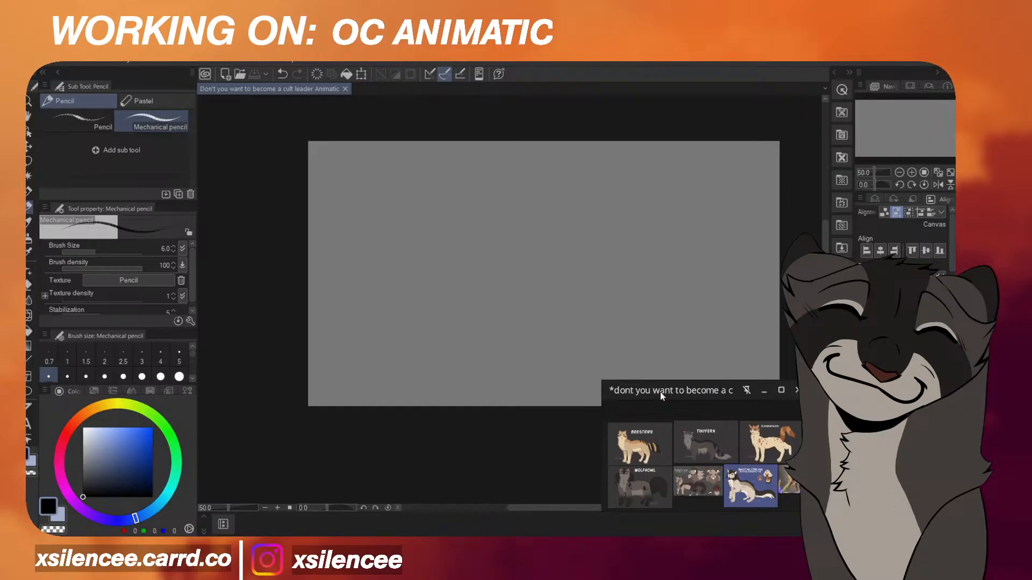
# Set the Mechanical pencil's brush size to 12 and sketch a large circle right of the canvas centre, undoing unwanted strokes.
pyautogui.click(173, 246)
pyautogui.click(174, 247)
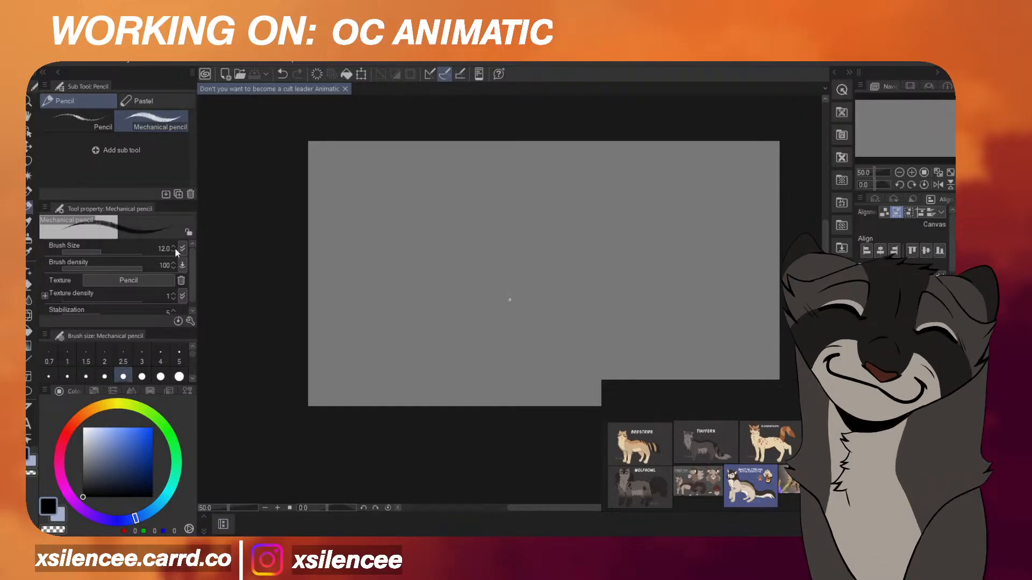
pyautogui.scroll(-2, 573, 297)
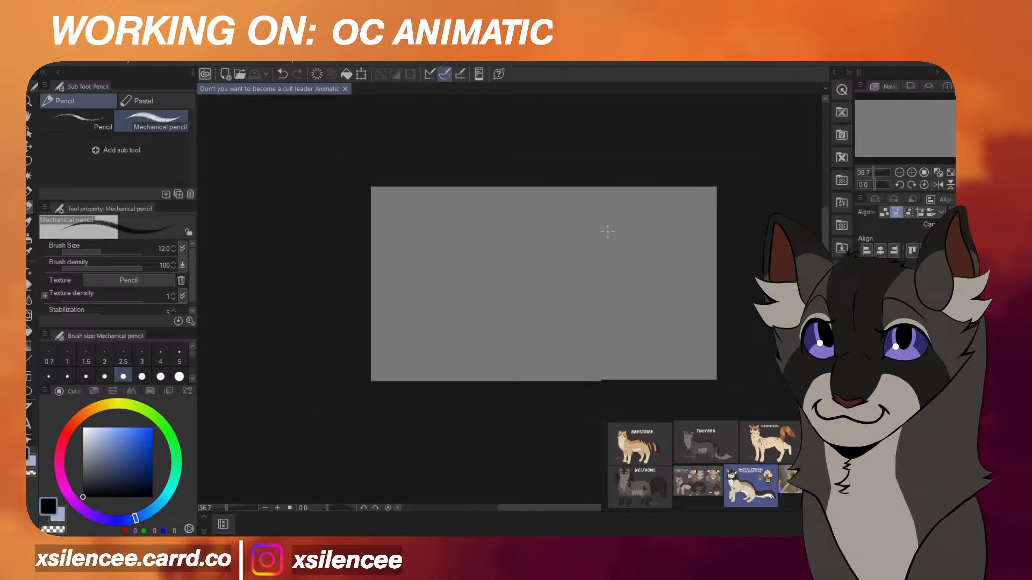
pyautogui.scroll(1, 607, 232)
pyautogui.moveTo(623, 260); pyautogui.dragTo(612, 251)
pyautogui.hotkey('ctrl', 'z')
pyautogui.moveTo(601, 248)
pyautogui.mouseDown()
pyautogui.moveTo(668, 270)
pyautogui.moveTo(639, 248)
pyautogui.mouseUp()
pyautogui.hotkey('ctrl', 'z')
pyautogui.moveTo(568, 277); pyautogui.dragTo(563, 323)
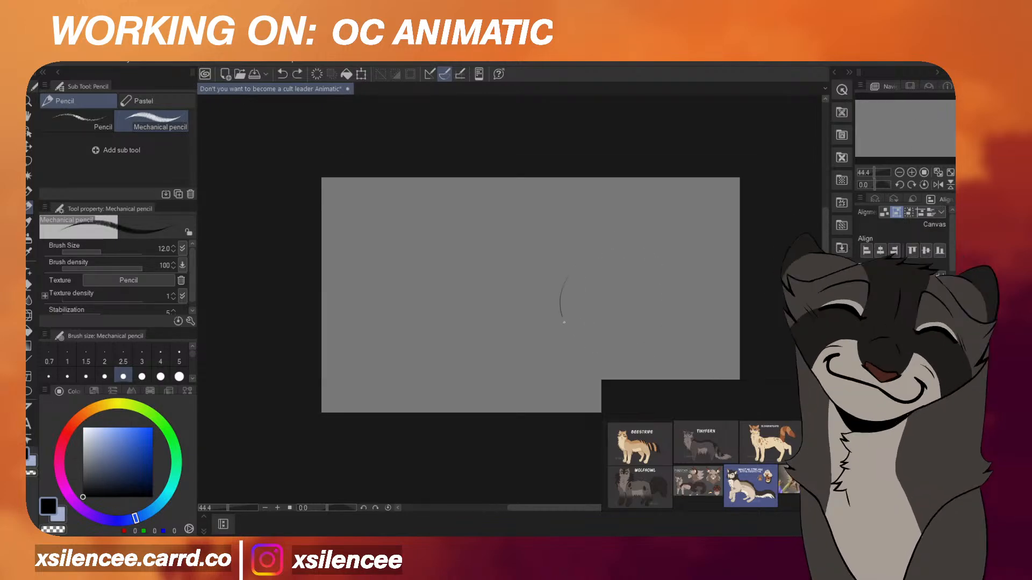
pyautogui.moveTo(569, 254)
pyautogui.mouseDown()
pyautogui.moveTo(634, 353)
pyautogui.moveTo(587, 250)
pyautogui.moveTo(633, 345)
pyautogui.moveTo(659, 325)
pyautogui.mouseUp()
pyautogui.hotkey('ctrl', 'z')
pyautogui.hotkey('ctrl', 'z')
pyautogui.hotkey('ctrl', 'z')
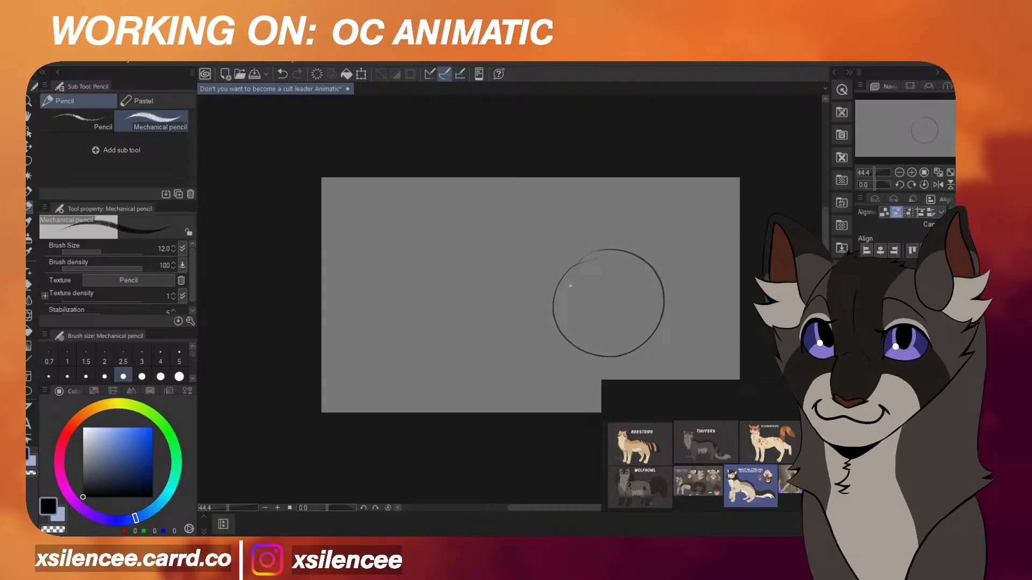
# Sketch two pointed ears, one on the left of the head circle and one on its upper right, undoing unwanted strokes.
pyautogui.hotkey('ctrl', 'z')
pyautogui.moveTo(575, 262); pyautogui.dragTo(514, 268)
pyautogui.hotkey('ctrl', 'z')
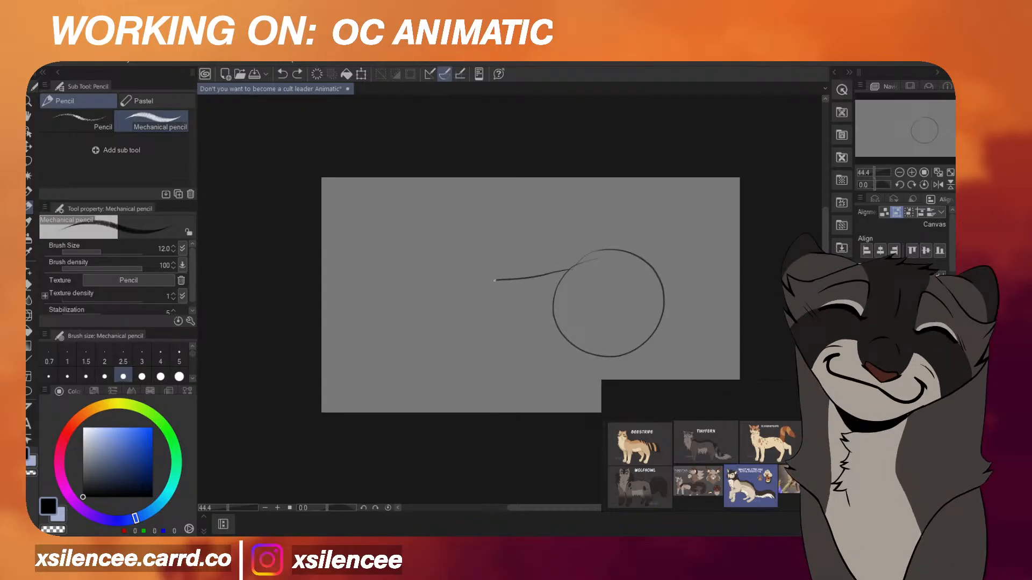
pyautogui.hotkey('ctrl', 'z')
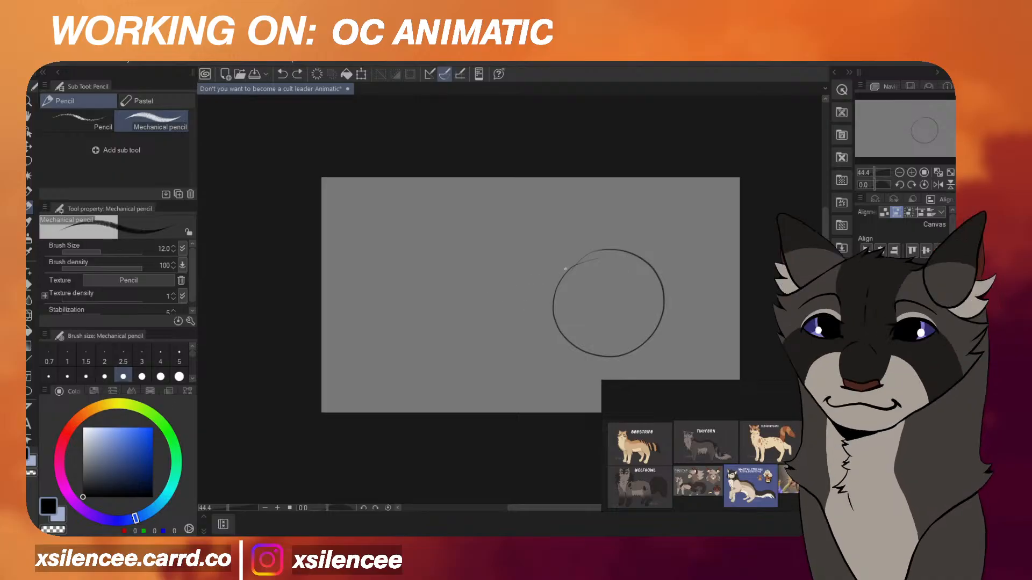
pyautogui.moveTo(567, 269); pyautogui.dragTo(549, 300)
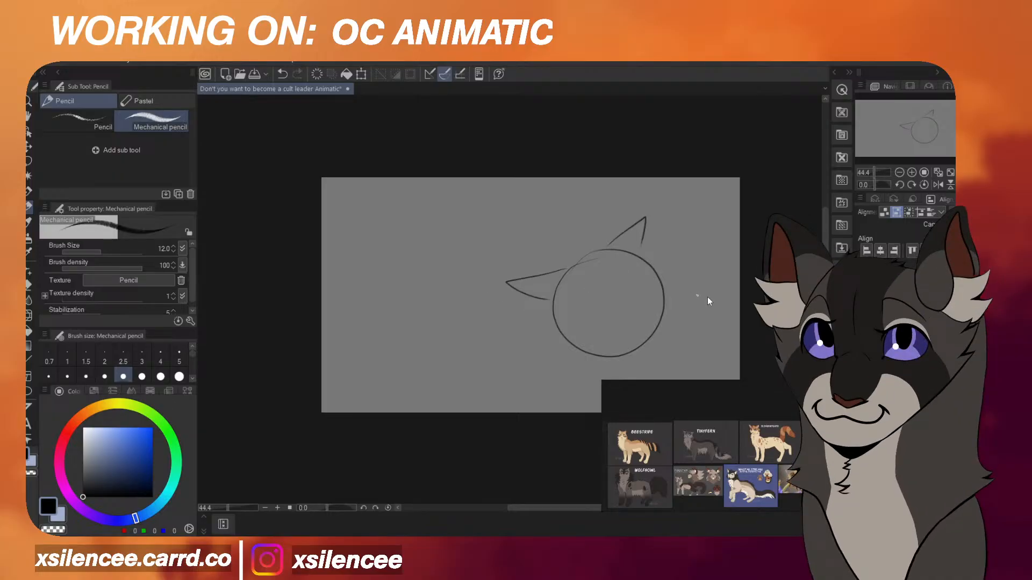
# Rotate the head sketch slightly clockwise and apply the transformation.
pyautogui.hotkey('ctrl', 't')
pyautogui.moveTo(708, 299); pyautogui.dragTo(694, 318)
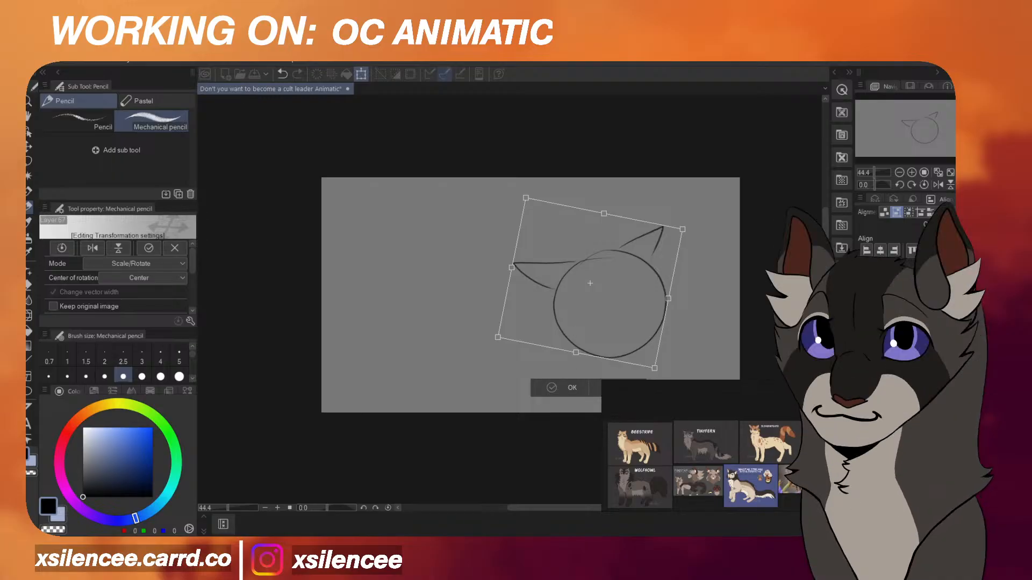
pyautogui.press('Return')
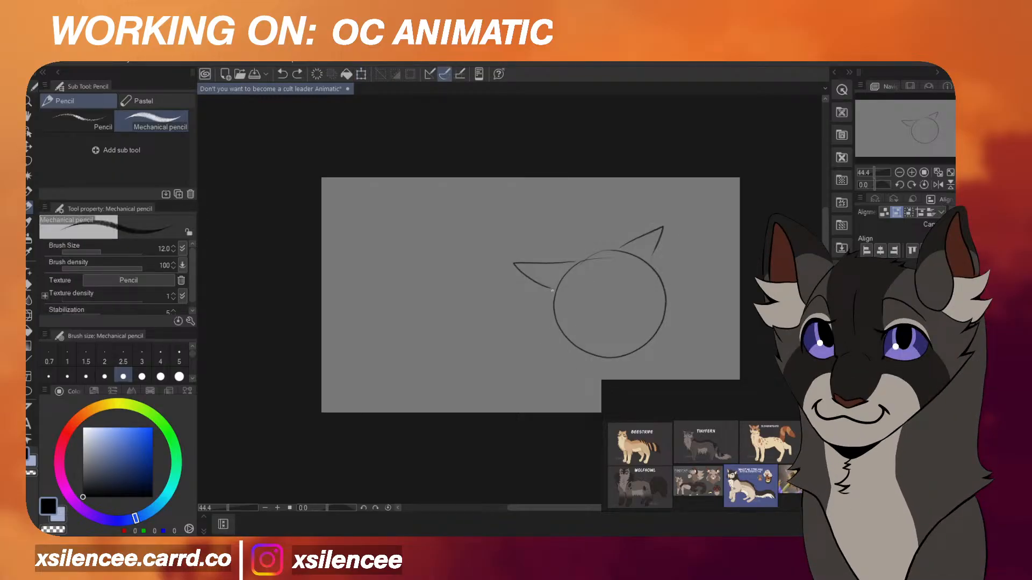
# Sketch a spiky hair tuft between the ears following the Wagtail character reference, redoing unsatisfactory strokes.
pyautogui.moveTo(551, 291); pyautogui.dragTo(556, 330)
pyautogui.scroll(2, 735, 484)
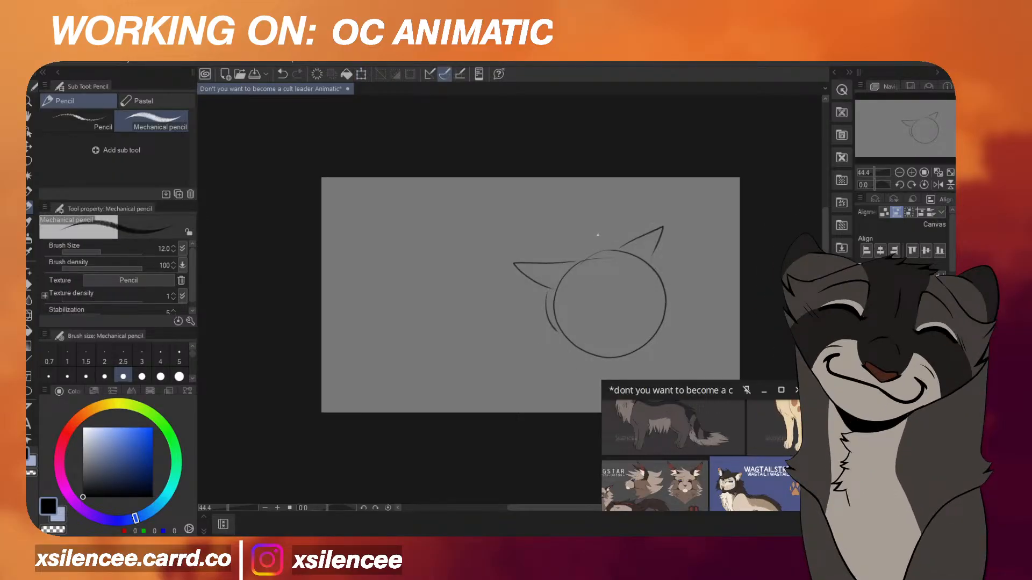
pyautogui.moveTo(579, 221)
pyautogui.mouseDown()
pyautogui.moveTo(597, 236)
pyautogui.moveTo(550, 242)
pyautogui.mouseUp()
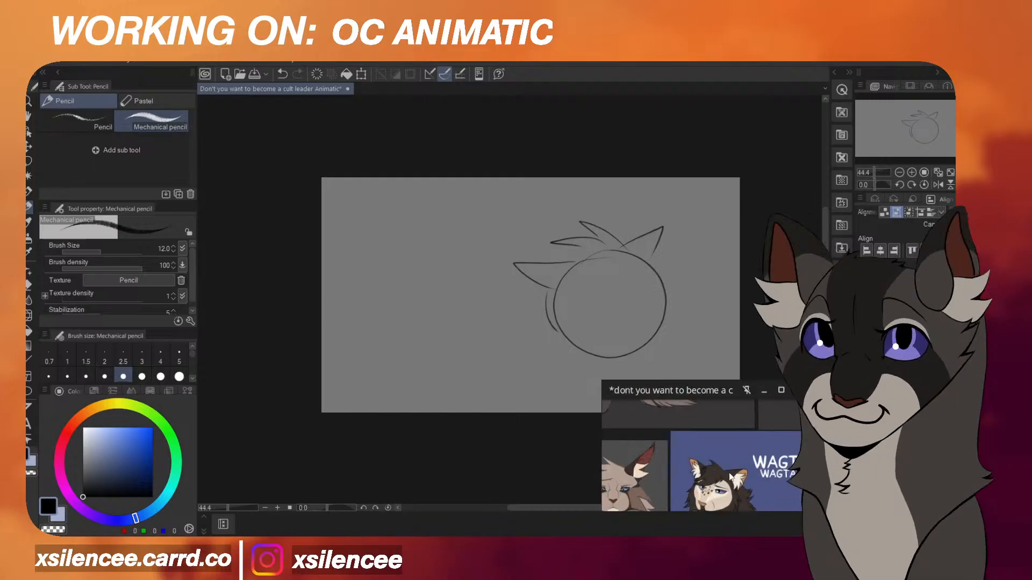
pyautogui.hotkey('ctrl', 'z')
pyautogui.moveTo(623, 247); pyautogui.dragTo(585, 212)
pyautogui.hotkey('ctrl', 'z')
pyautogui.hotkey('ctrl', 'z')
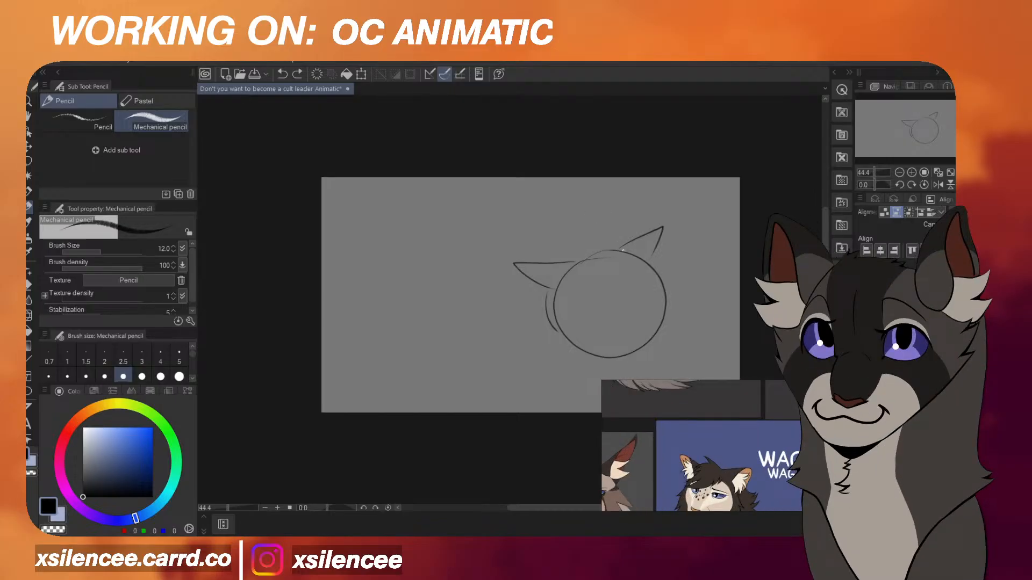
pyautogui.moveTo(621, 247); pyautogui.dragTo(575, 211)
pyautogui.moveTo(575, 211)
pyautogui.mouseDown()
pyautogui.moveTo(601, 242)
pyautogui.moveTo(544, 241)
pyautogui.mouseUp()
pyautogui.moveTo(544, 240); pyautogui.dragTo(574, 243)
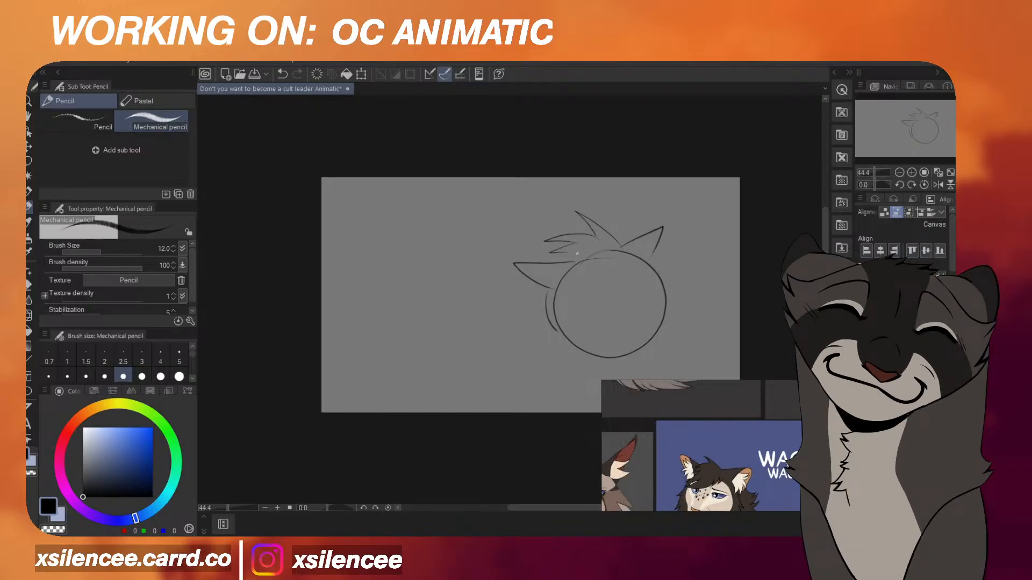
# Sketch fur spikes behind the right ear, on the left cheek and below the jaw, undoing unwanted strokes and checking the mirrored view.
pyautogui.moveTo(637, 258); pyautogui.dragTo(704, 272)
pyautogui.moveTo(704, 273)
pyautogui.mouseDown()
pyautogui.moveTo(667, 279)
pyautogui.moveTo(691, 298)
pyautogui.mouseUp()
pyautogui.hotkey('ctrl', 'z')
pyautogui.hotkey('ctrl', 'z')
pyautogui.moveTo(551, 293); pyautogui.dragTo(532, 314)
pyautogui.moveTo(568, 354); pyautogui.dragTo(557, 381)
pyautogui.hotkey('ctrl', 'z')
pyautogui.hotkey('ctrl', 'z')
pyautogui.hotkey('ctrl', 'z')
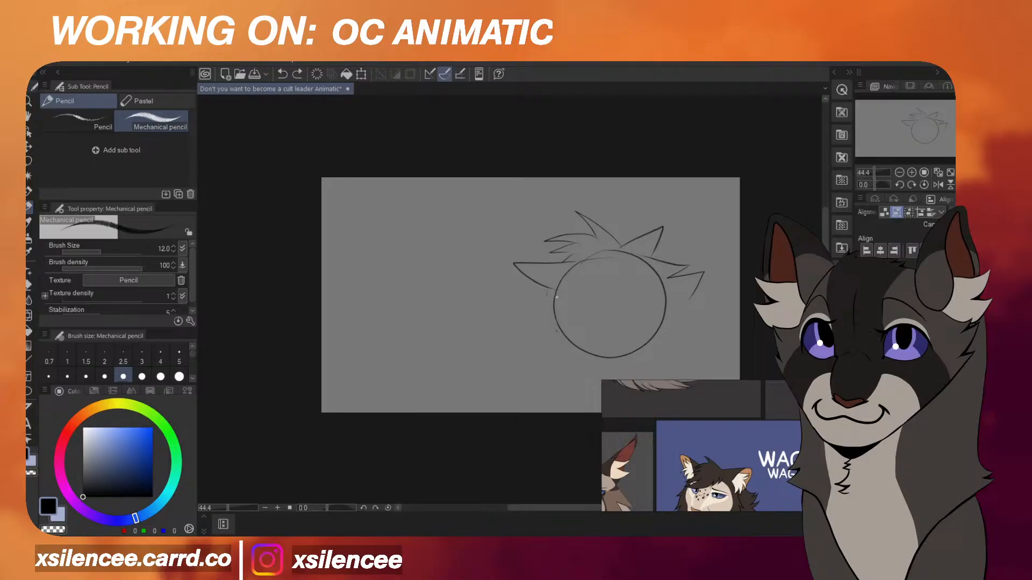
pyautogui.press('h')
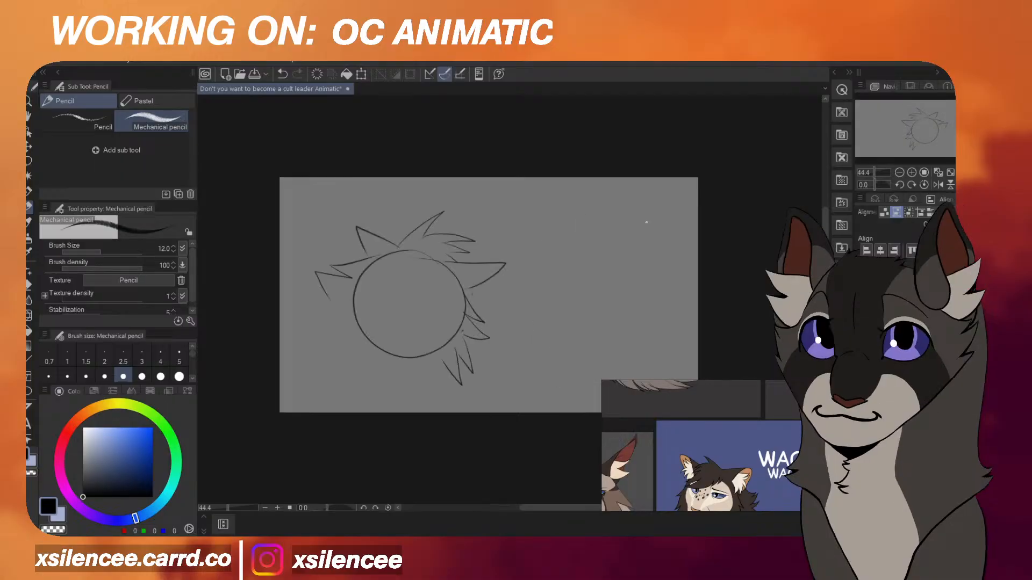
pyautogui.press('h')
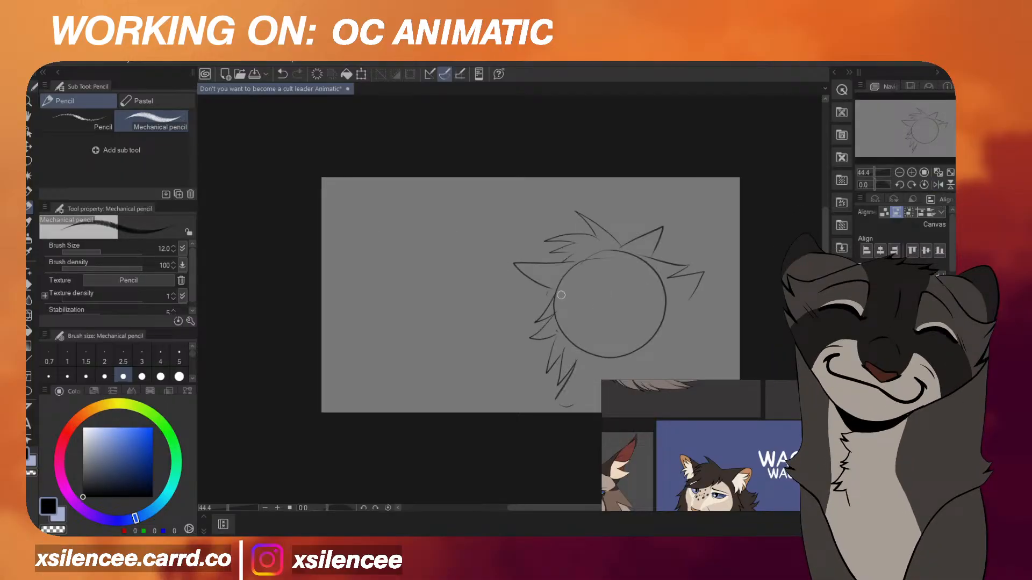
# Erase the lower guide circle and the fur behind the right ear, and redraw it as a longer jagged mane.
pyautogui.moveTo(556, 319)
pyautogui.mouseDown()
pyautogui.moveTo(609, 352)
pyautogui.moveTo(669, 324)
pyautogui.moveTo(628, 356)
pyautogui.mouseUp()
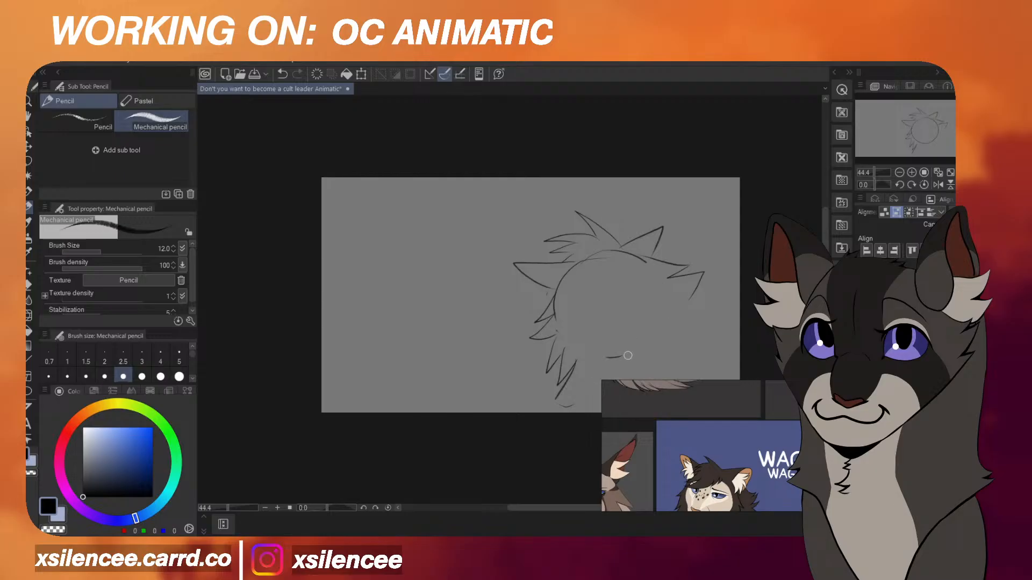
pyautogui.moveTo(702, 299)
pyautogui.mouseDown()
pyautogui.moveTo(710, 262)
pyautogui.moveTo(671, 288)
pyautogui.mouseUp()
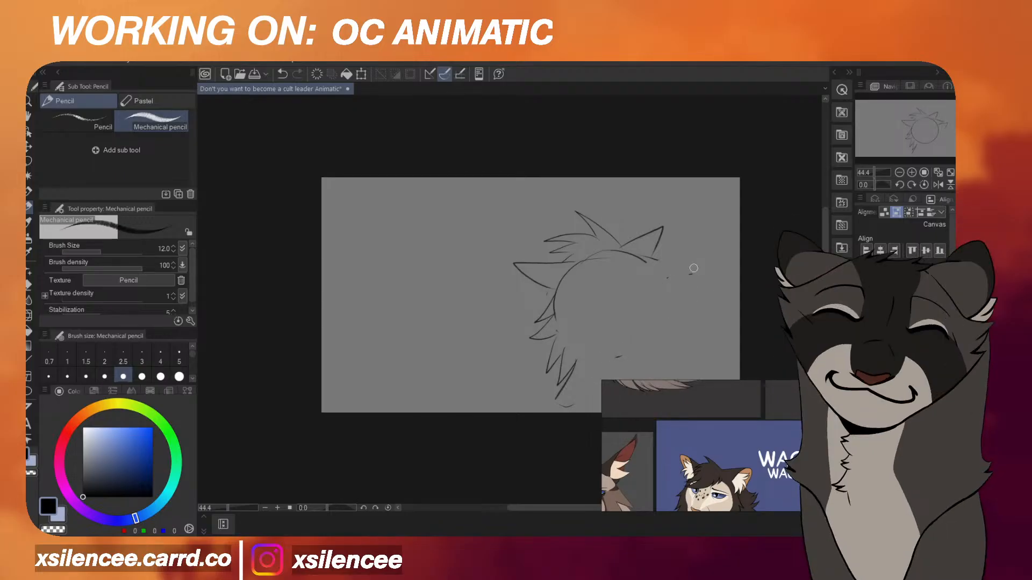
pyautogui.scroll(-4, 641, 247)
pyautogui.scroll(-4, 707, 441)
pyautogui.scroll(2, 715, 462)
pyautogui.scroll(5, 681, 291)
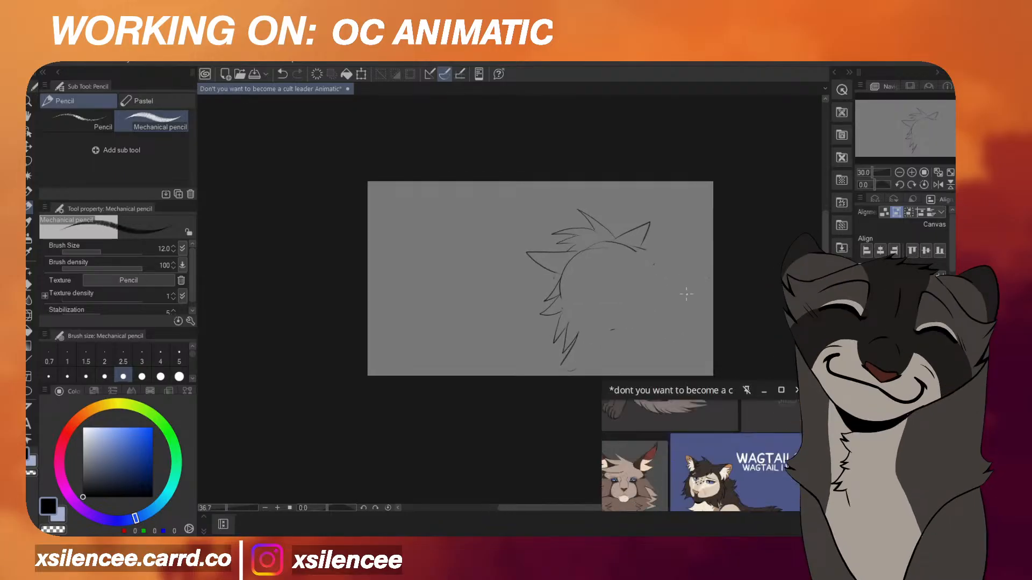
pyautogui.moveTo(642, 244); pyautogui.dragTo(703, 296)
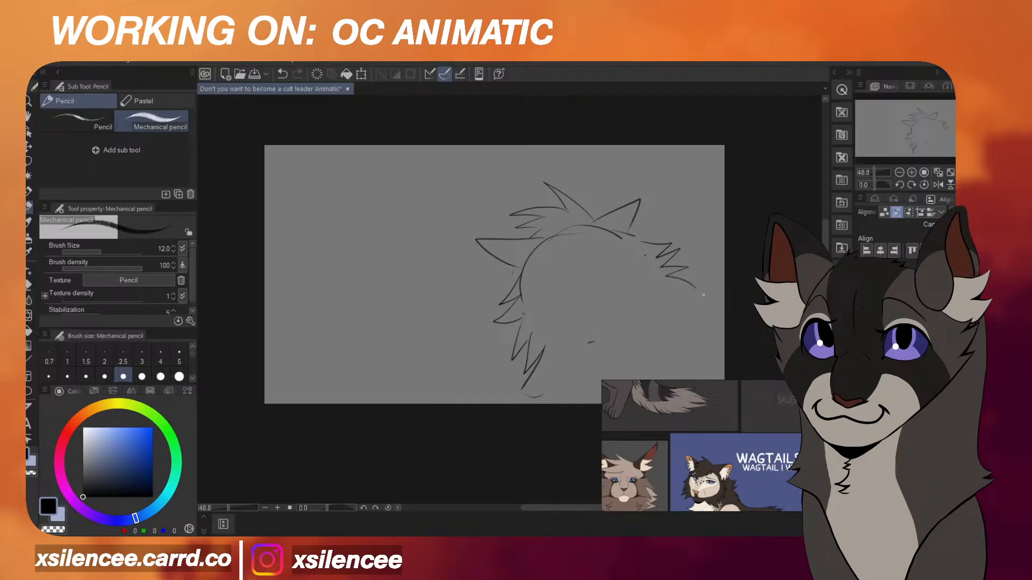
pyautogui.moveTo(700, 342); pyautogui.dragTo(724, 348)
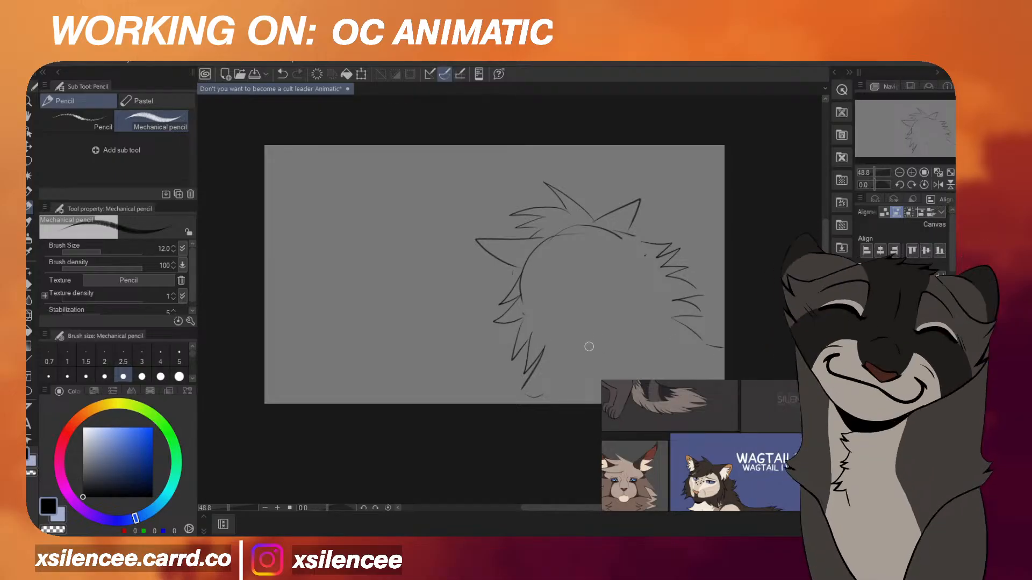
pyautogui.hotkey('ctrl', 'z')
pyautogui.moveTo(695, 340); pyautogui.dragTo(675, 335)
# Sketch the right side of the face, the chest line and the shoulder line, undoing an unwanted stroke.
pyautogui.moveTo(617, 275); pyautogui.dragTo(647, 342)
pyautogui.moveTo(682, 385)
pyautogui.mouseDown()
pyautogui.moveTo(670, 355)
pyautogui.moveTo(700, 367)
pyautogui.mouseUp()
pyautogui.hotkey('ctrl', 'z')
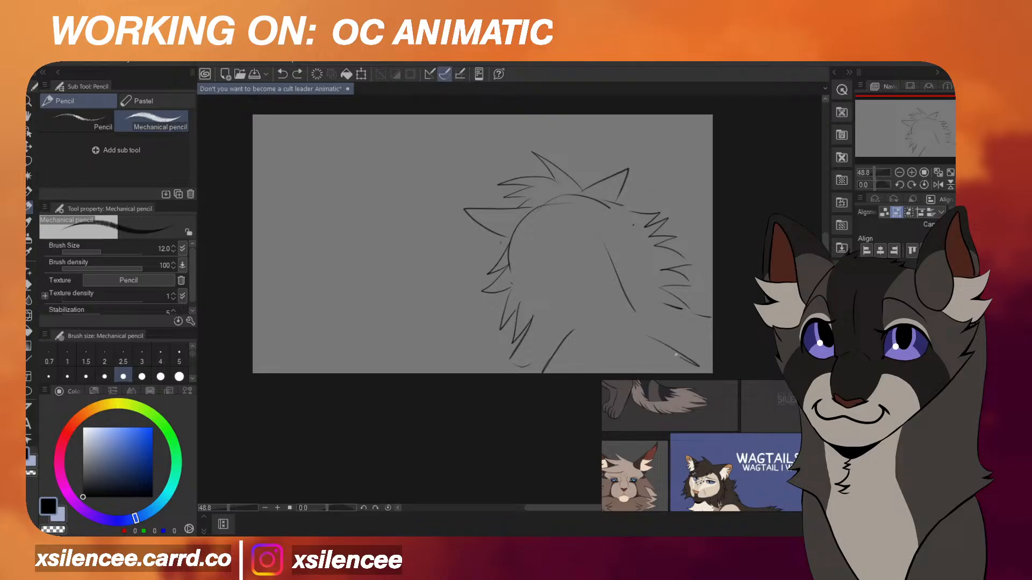
# Enlarge the sketch slightly in mirrored view, shift it towards the canvas centre, and save the document.
pyautogui.press('h')
pyautogui.hotkey('ctrl', 't')
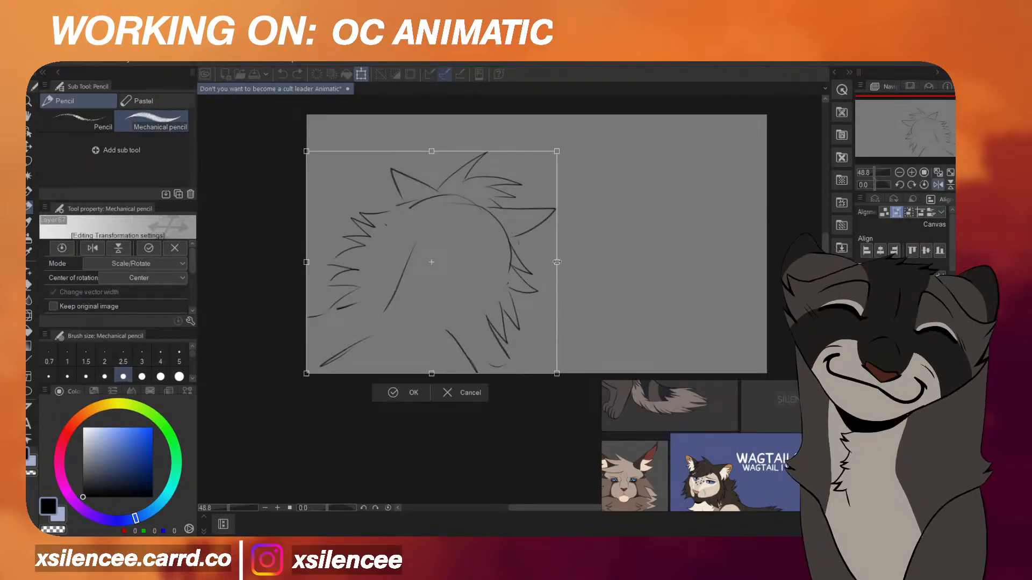
pyautogui.moveTo(555, 262); pyautogui.dragTo(561, 264)
pyautogui.moveTo(547, 301); pyautogui.dragTo(573, 301)
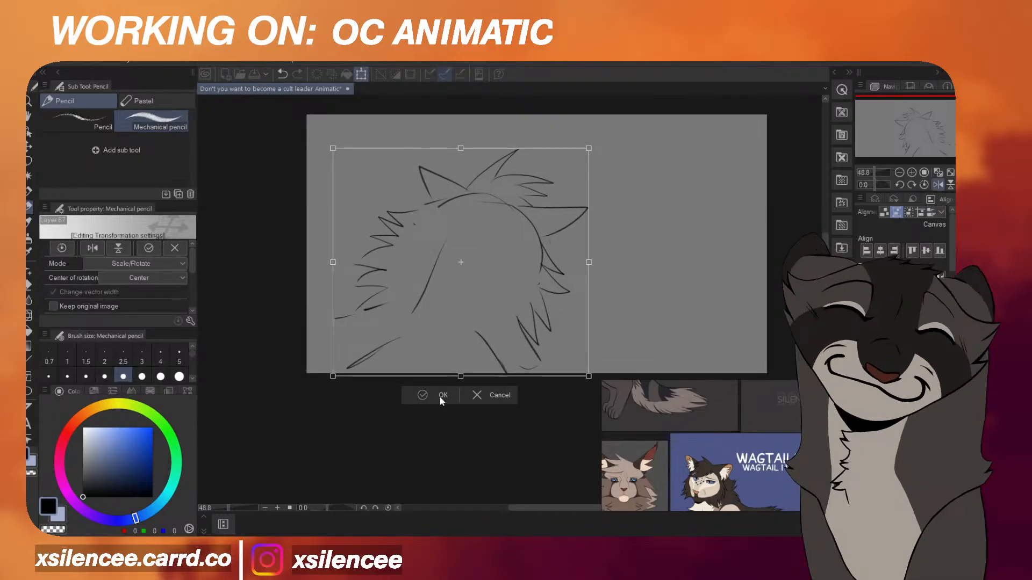
pyautogui.click(417, 395)
pyautogui.press('h')
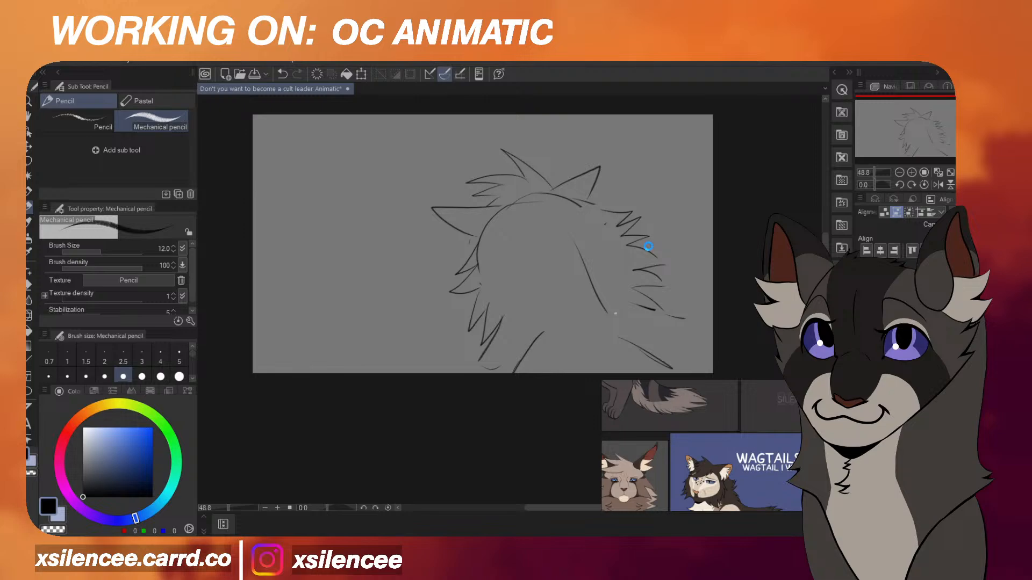
pyautogui.hotkey('ctrl', 's')
# Set the drawing colour back to black, redraw the lowest mane spikes and back line, and erase the leftover guide lines.
pyautogui.scroll(-1, 703, 226)
pyautogui.scroll(1, 683, 298)
pyautogui.rightClick(636, 224)
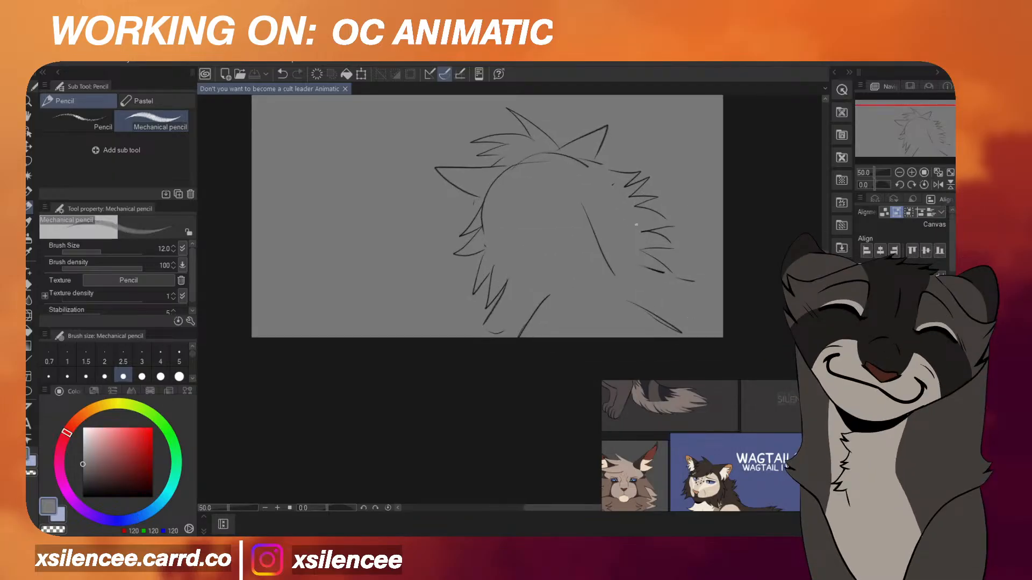
pyautogui.click(83, 497)
pyautogui.scroll(1, 676, 279)
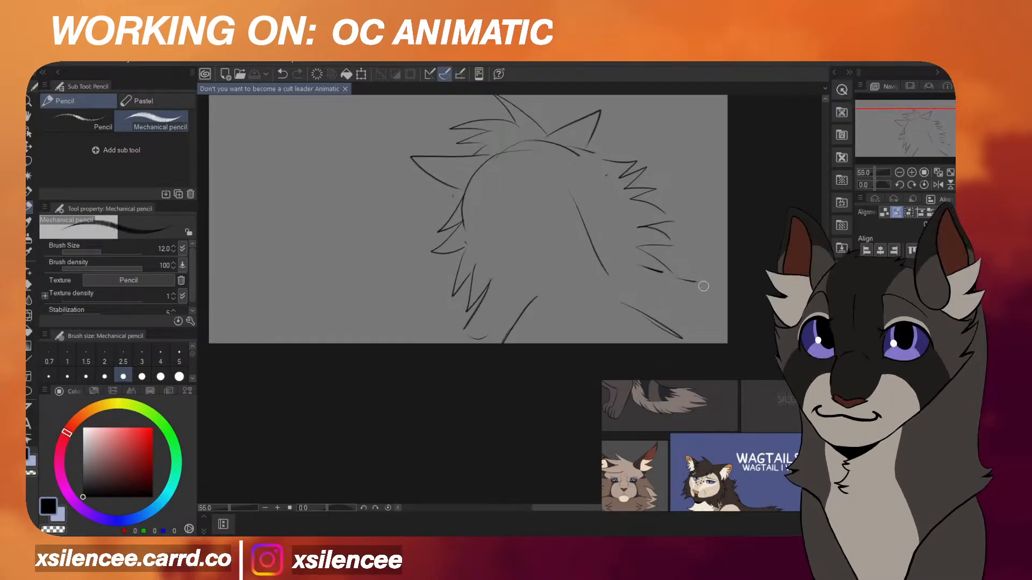
pyautogui.moveTo(702, 285)
pyautogui.mouseDown()
pyautogui.moveTo(641, 267)
pyautogui.moveTo(676, 286)
pyautogui.mouseUp()
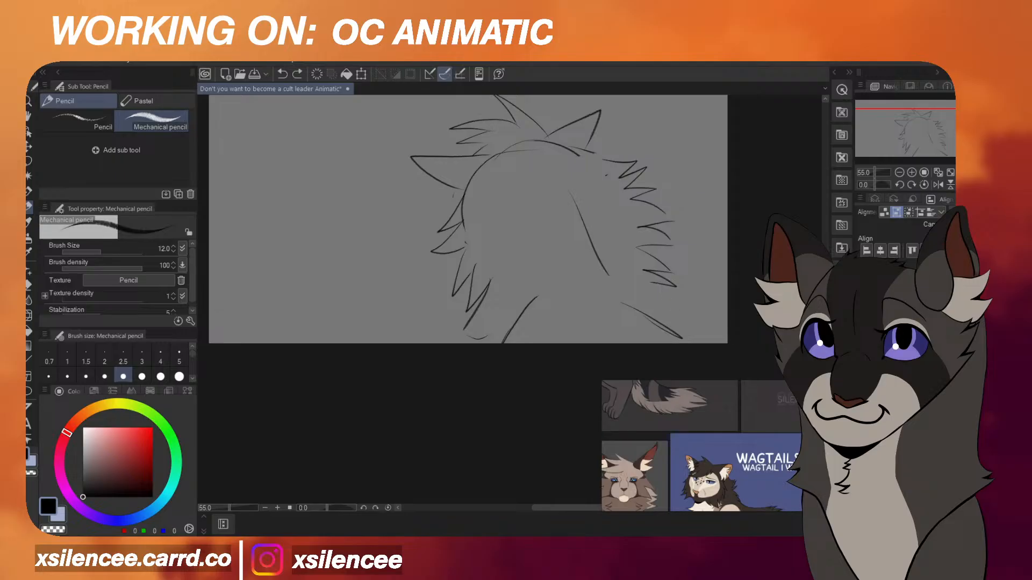
pyautogui.hotkey('ctrl', 'z')
pyautogui.moveTo(680, 304); pyautogui.dragTo(729, 323)
pyautogui.moveTo(639, 318)
pyautogui.mouseDown()
pyautogui.moveTo(683, 341)
pyautogui.moveTo(622, 308)
pyautogui.moveTo(632, 319)
pyautogui.mouseUp()
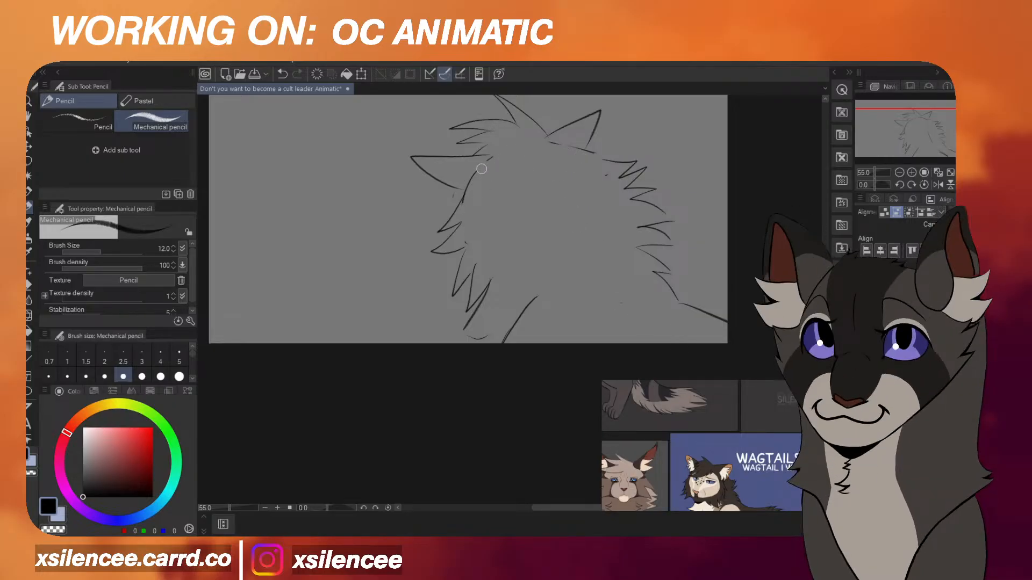
# Sketch jagged cheek fur down the right side of the face and compare it in mirrored and normal view.
pyautogui.moveTo(554, 166)
pyautogui.mouseDown()
pyautogui.moveTo(607, 208)
pyautogui.moveTo(603, 265)
pyautogui.moveTo(631, 273)
pyautogui.mouseUp()
pyautogui.scroll(-6, 677, 283)
pyautogui.scroll(4, 677, 277)
pyautogui.press('h')
pyautogui.scroll(-8, 678, 273)
pyautogui.scroll(5, 674, 269)
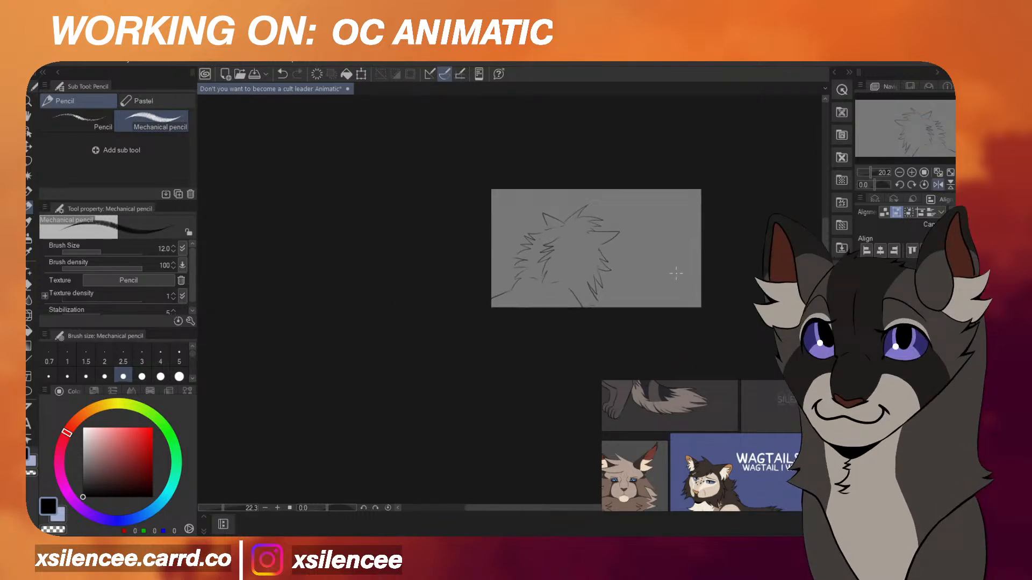
pyautogui.press('h')
pyautogui.scroll(-2, 670, 264)
pyautogui.scroll(5, 669, 264)
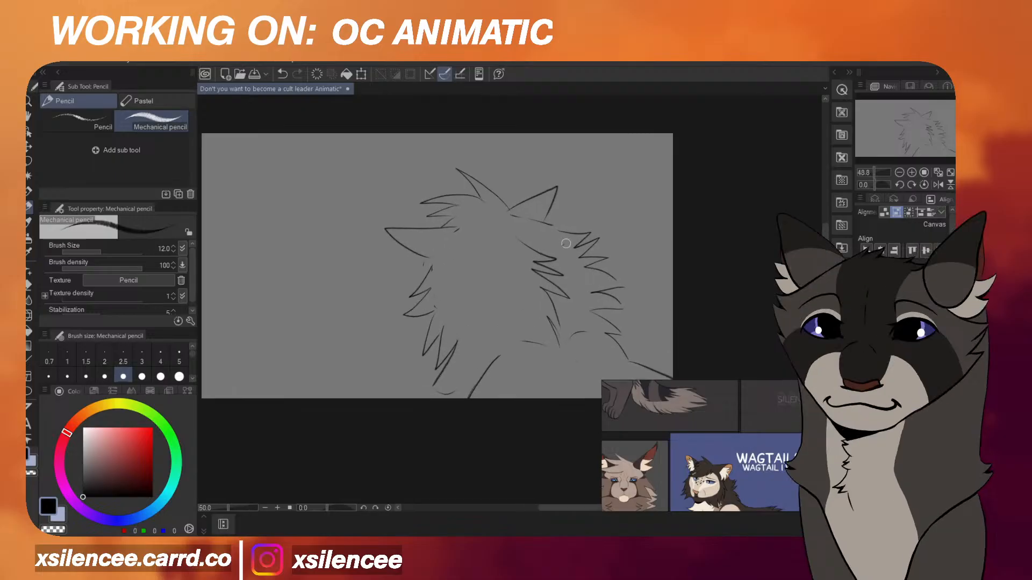
# Extend the lower-left neck fur with more spikes down to the canvas's bottom edge.
pyautogui.scroll(1, 565, 245)
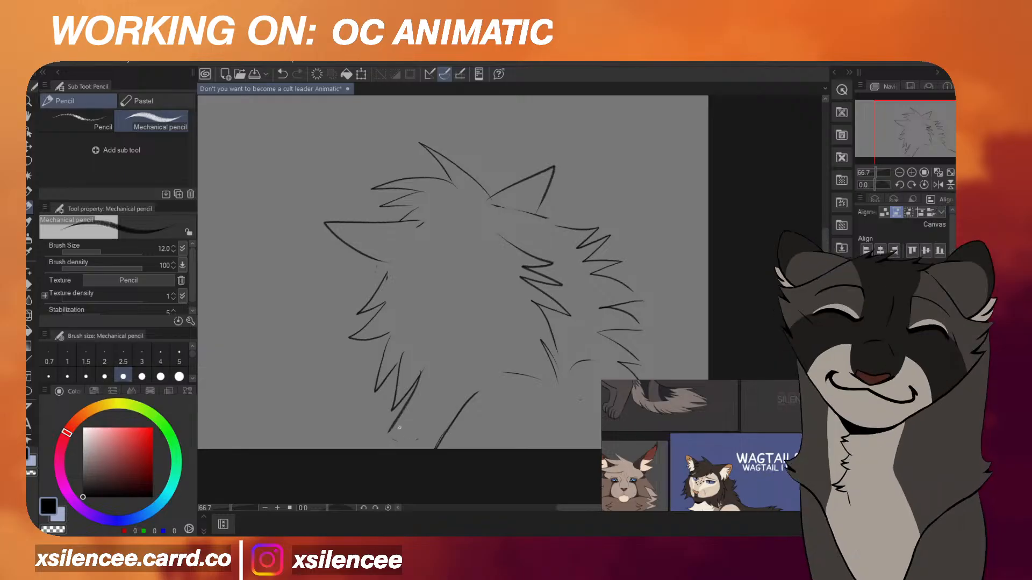
pyautogui.moveTo(388, 433); pyautogui.dragTo(417, 421)
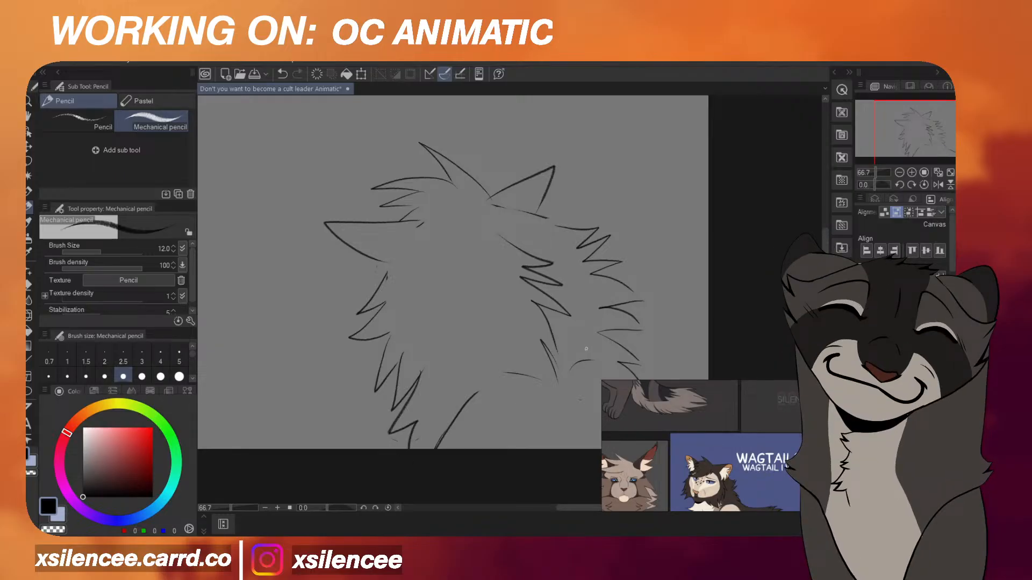
pyautogui.scroll(-1, 586, 348)
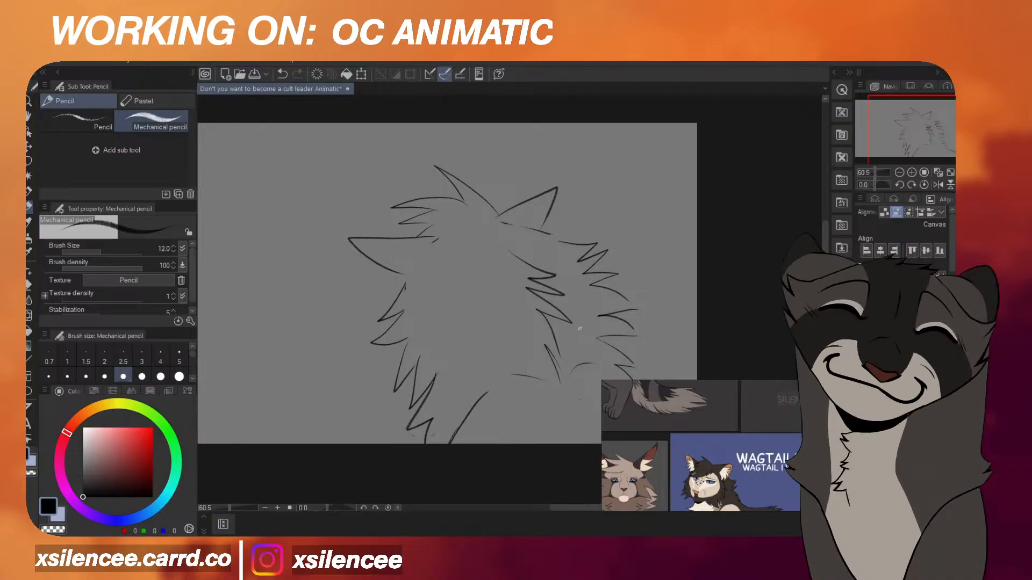
# Examine the head sketch's shape and proportions in mirrored and normal view, up close and from a distance.
pyautogui.scroll(-2, 571, 247)
pyautogui.scroll(4, 575, 260)
pyautogui.press('h')
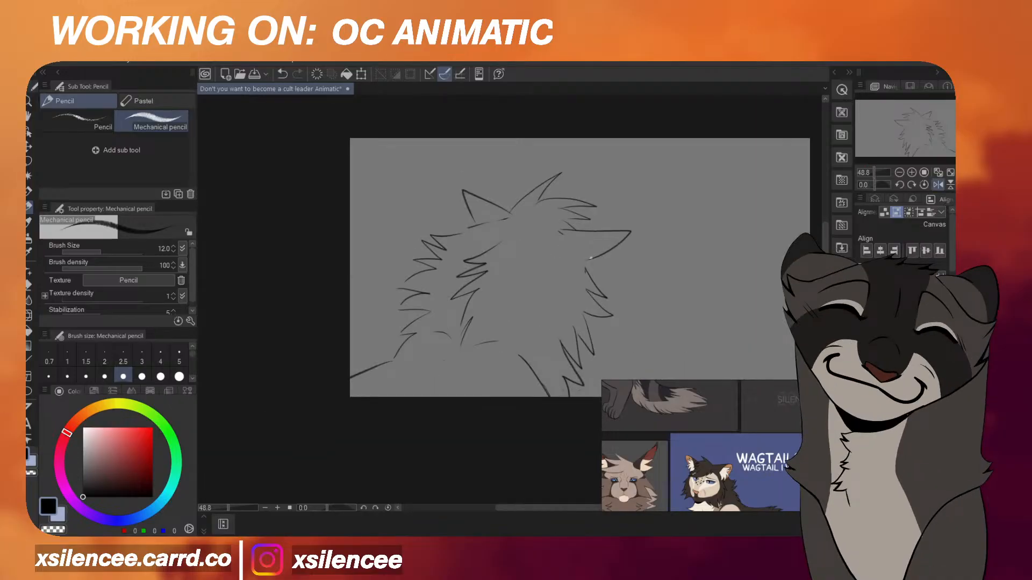
pyautogui.scroll(5, 590, 258)
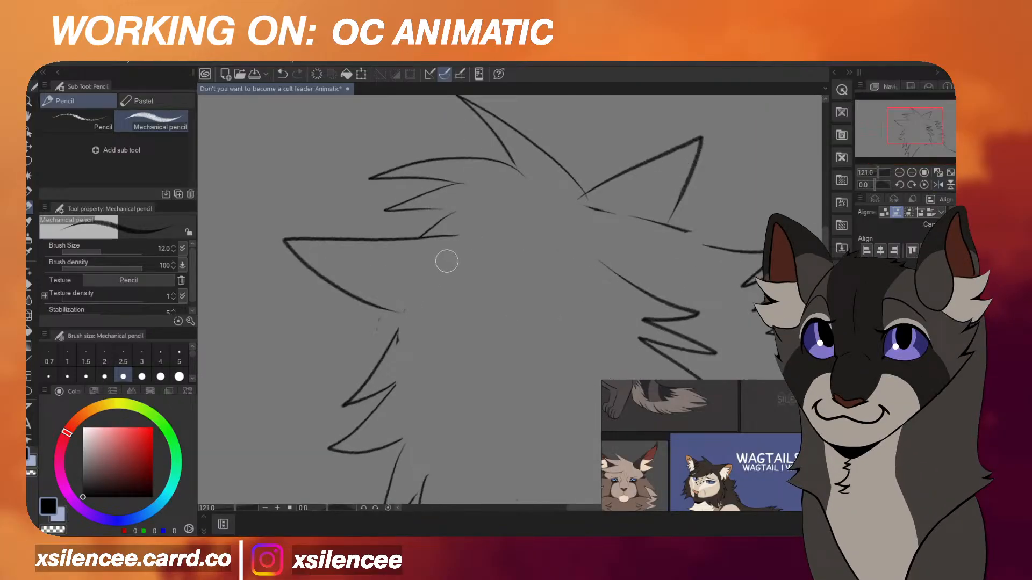
pyautogui.scroll(-5, 445, 219)
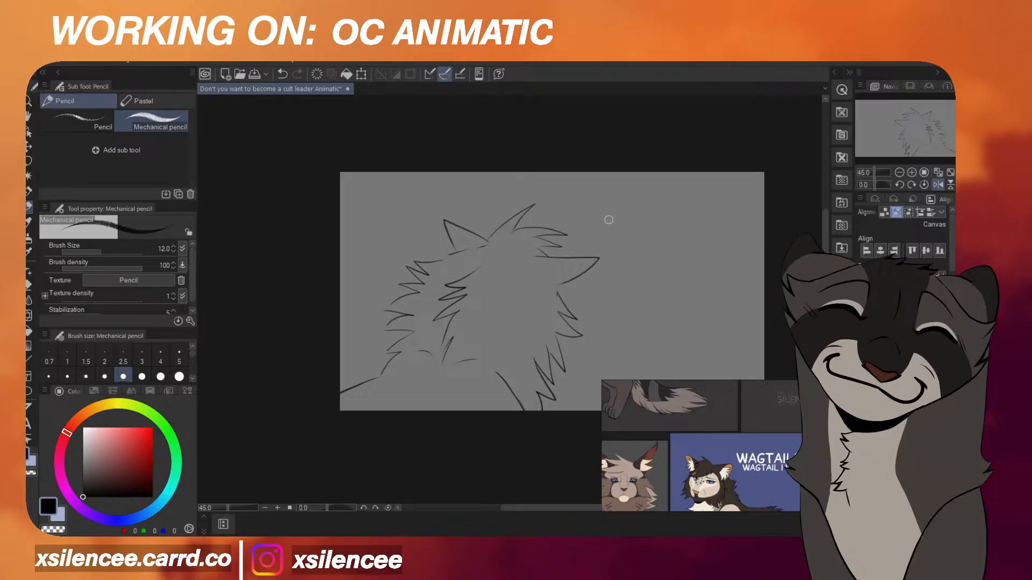
pyautogui.press('h')
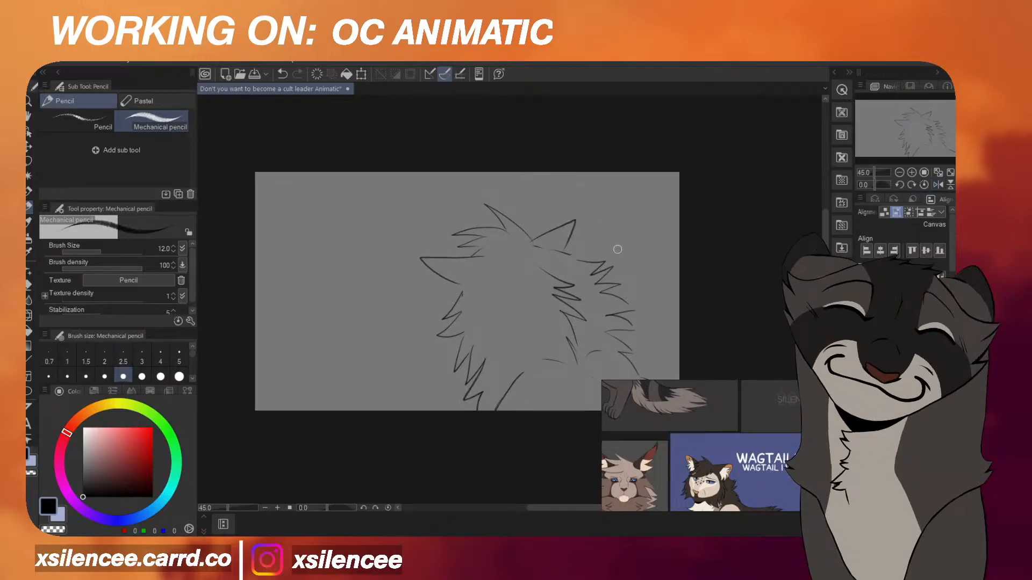
pyautogui.scroll(-2, 660, 321)
pyautogui.scroll(3, 537, 322)
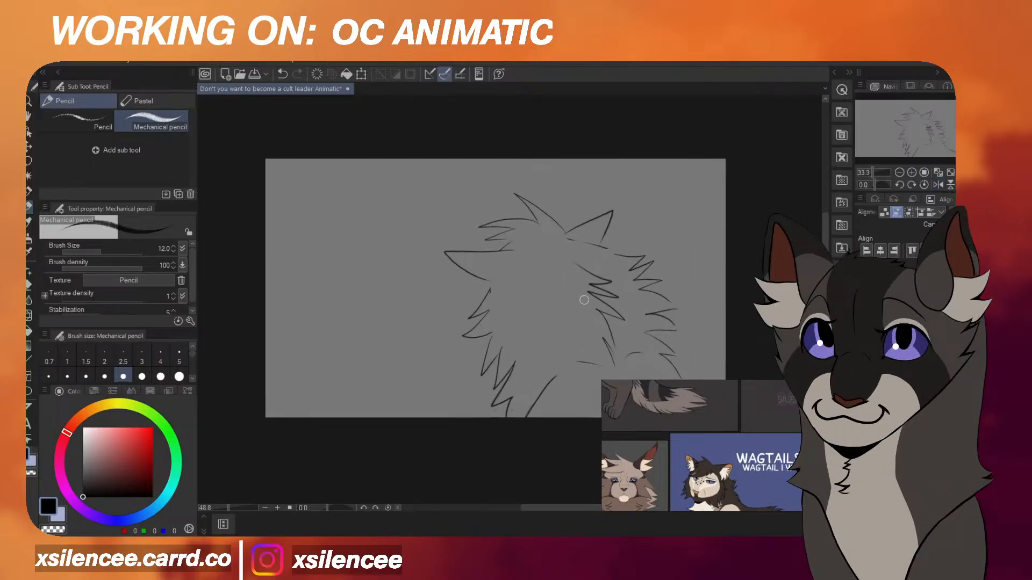
# Compare the head and mane sketch in mirrored and normal view, up close and from a distance.
pyautogui.press('h')
pyautogui.scroll(-2, 596, 270)
pyautogui.scroll(3, 438, 218)
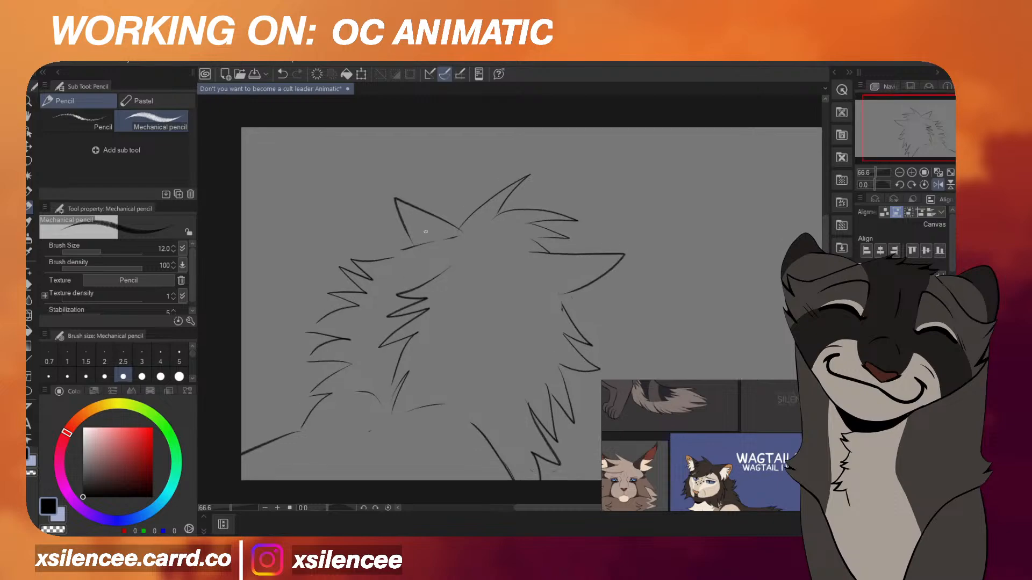
pyautogui.scroll(-2, 670, 249)
pyautogui.press('h')
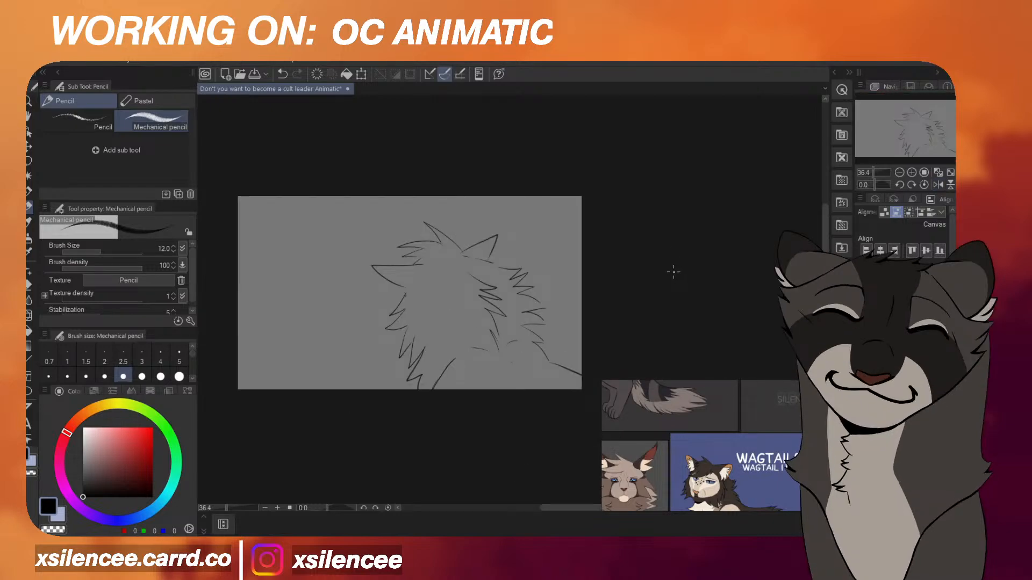
pyautogui.scroll(-1, 667, 255)
pyautogui.press('h')
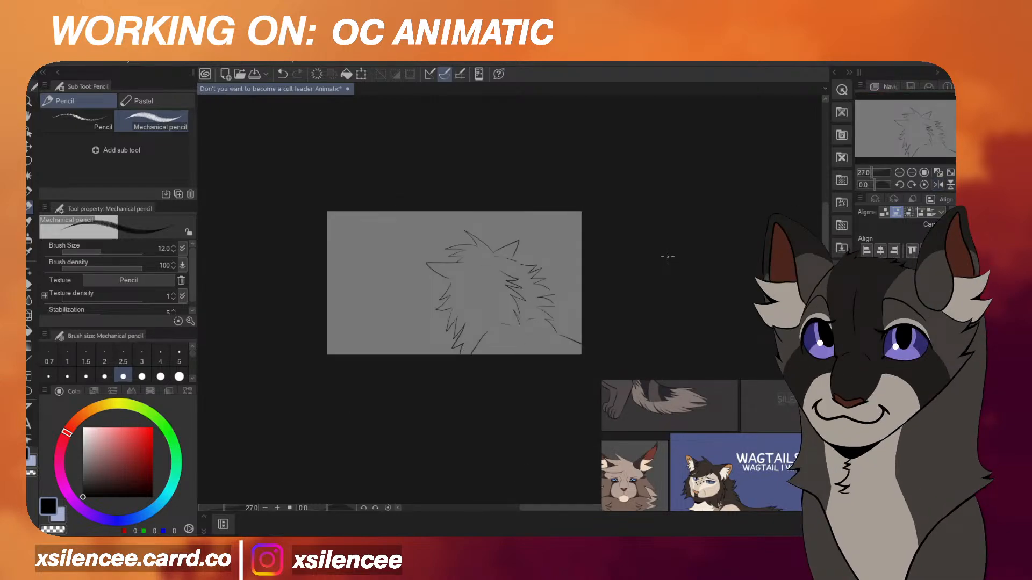
pyautogui.scroll(1, 666, 301)
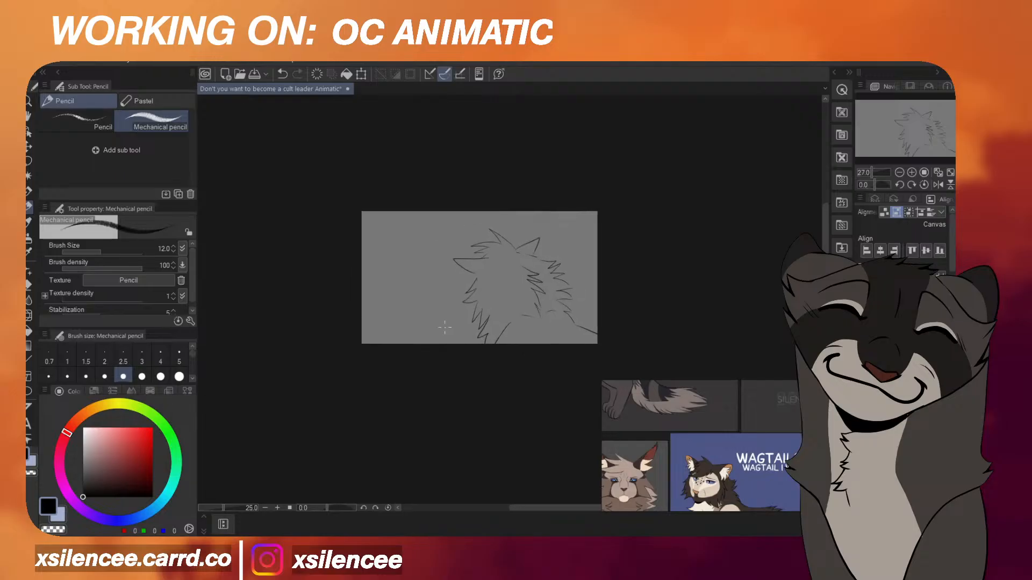
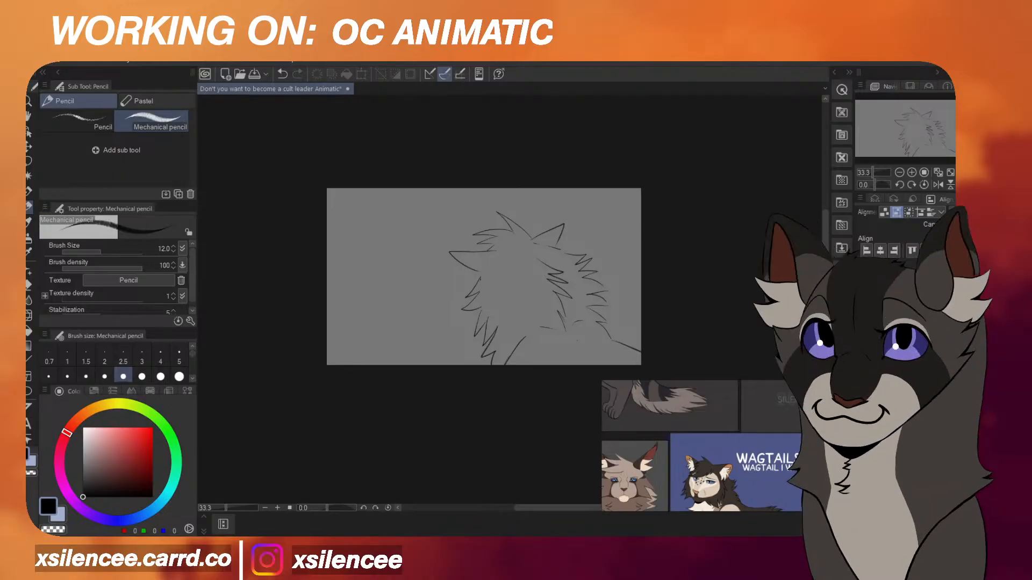
# Bring the Tinyfern drawing into view on the reference board and compare it with the head sketch.
pyautogui.scroll(-2, 754, 473)
pyautogui.scroll(-2, 753, 470)
pyautogui.scroll(4, 733, 429)
pyautogui.scroll(2, 417, 197)
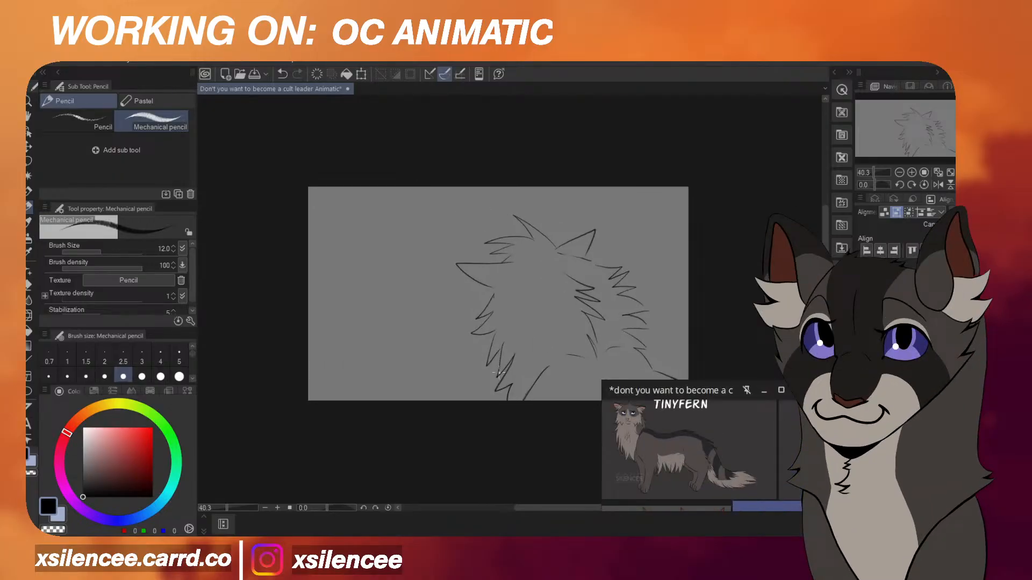
pyautogui.scroll(-2, 628, 428)
pyautogui.scroll(2, 408, 204)
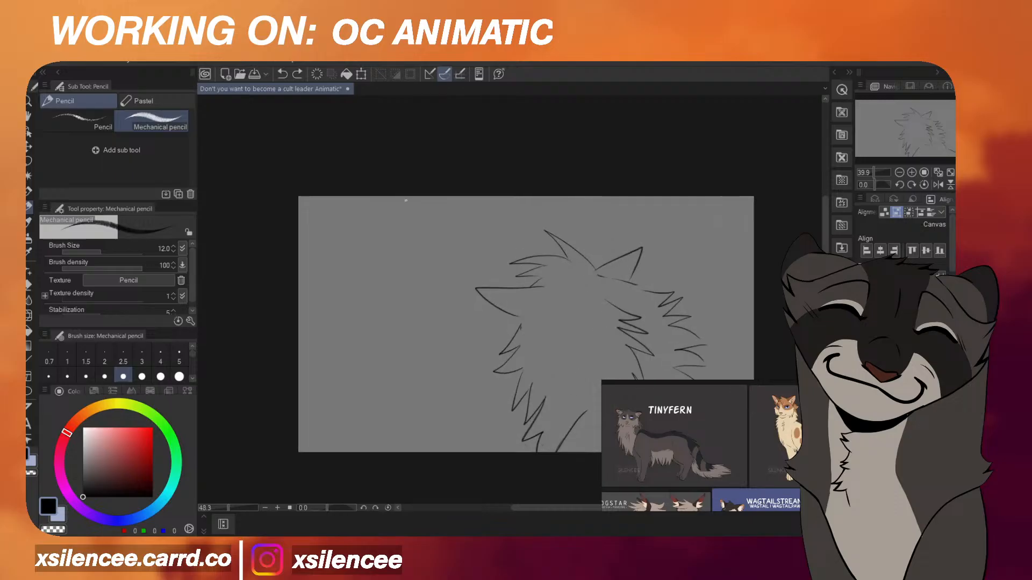
pyautogui.hotkey('ctrl', 'z')
pyautogui.moveTo(400, 197); pyautogui.dragTo(405, 249)
pyautogui.hotkey('ctrl', 'z')
pyautogui.moveTo(433, 197); pyautogui.dragTo(446, 240)
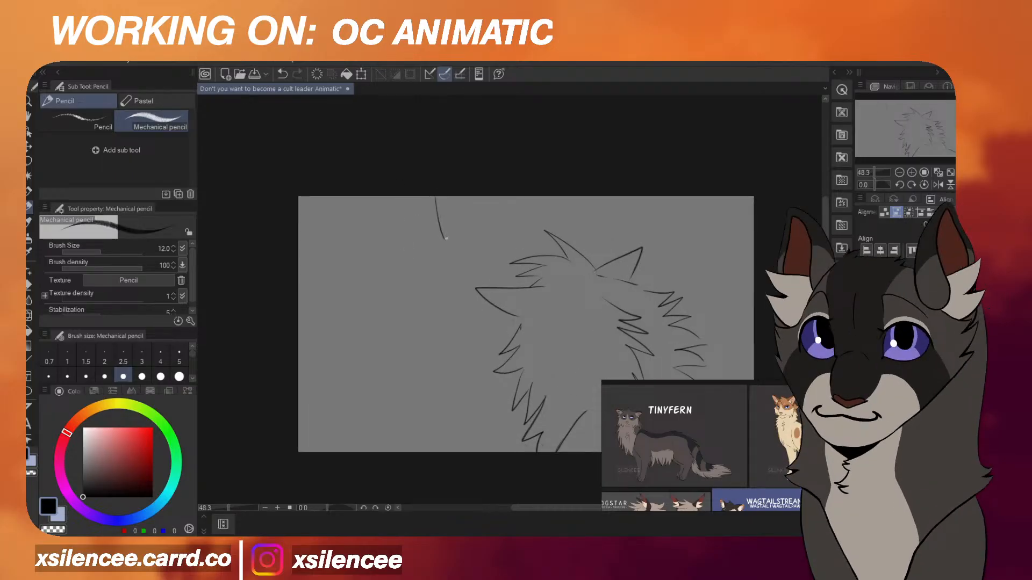
pyautogui.hotkey('ctrl', 'z')
pyautogui.hotkey('ctrl', 'z')
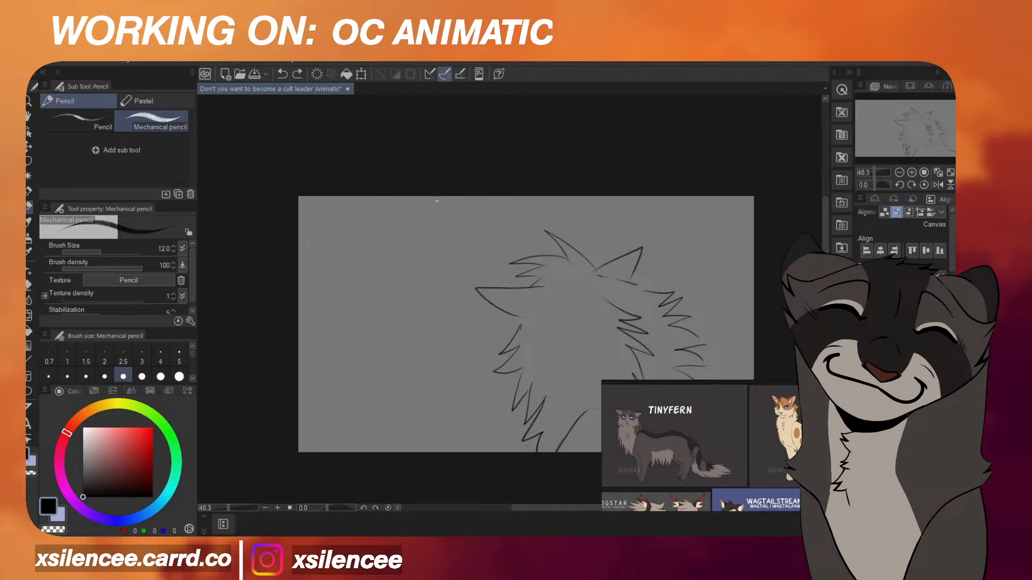
pyautogui.moveTo(417, 199)
pyautogui.mouseDown()
pyautogui.moveTo(435, 244)
pyautogui.moveTo(430, 269)
pyautogui.moveTo(417, 267)
pyautogui.moveTo(435, 258)
pyautogui.moveTo(398, 272)
pyautogui.mouseUp()
pyautogui.hotkey('ctrl', 'z')
pyautogui.hotkey('ctrl', 'z')
pyautogui.moveTo(432, 243); pyautogui.dragTo(403, 267)
pyautogui.hotkey('ctrl', 'z')
pyautogui.hotkey('ctrl', 'z')
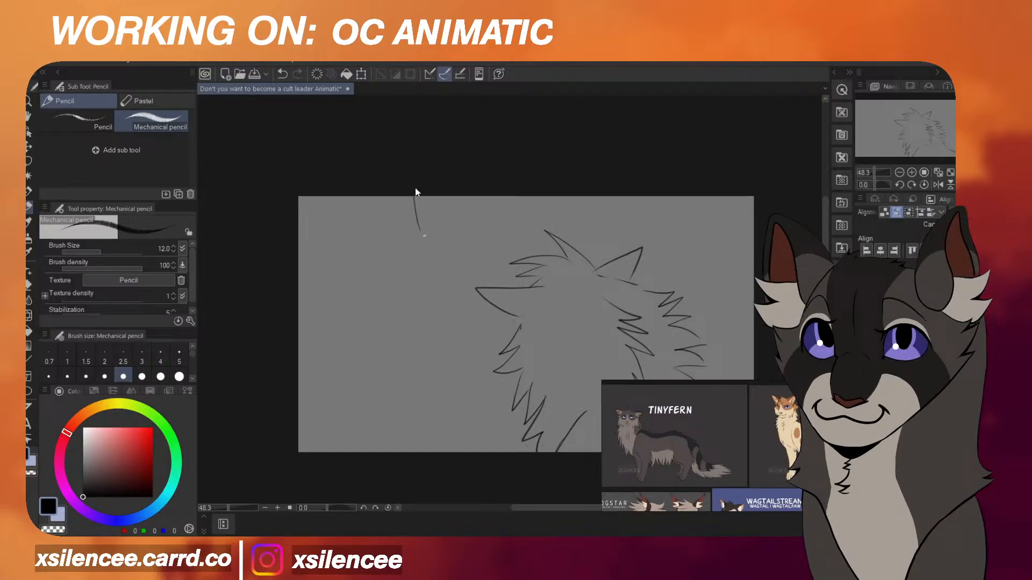
pyautogui.hotkey('ctrl', 'z')
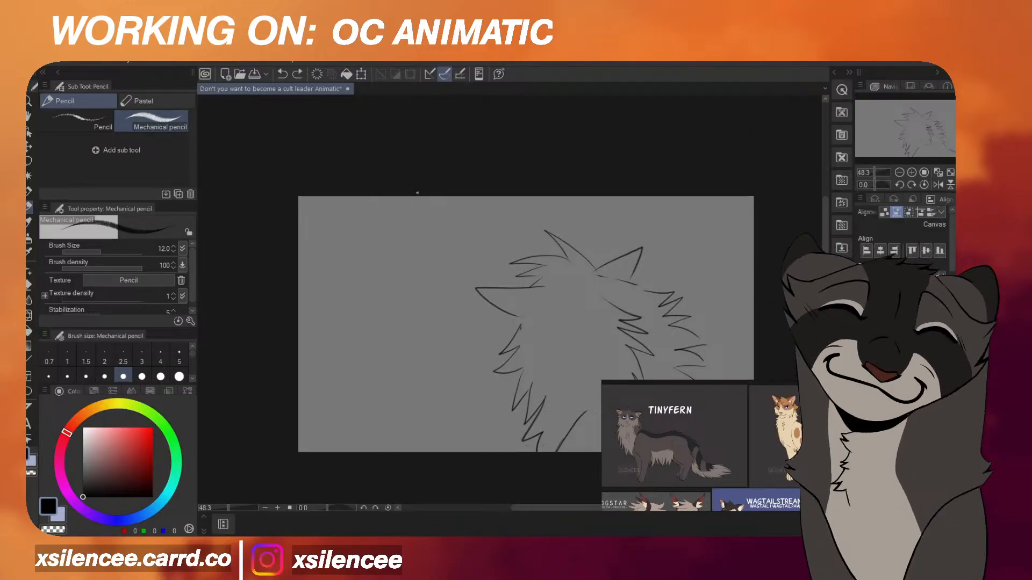
pyautogui.scroll(1, 425, 214)
pyautogui.hotkey('ctrl', 'z')
pyautogui.moveTo(412, 190); pyautogui.dragTo(425, 231)
pyautogui.hotkey('ctrl', 'z')
pyautogui.hotkey('ctrl', 'z')
pyautogui.hotkey('ctrl', 'z')
# Sketch a leg and rounded paw with three toe lines hanging from the canvas's top edge, left of the head.
pyautogui.moveTo(418, 191); pyautogui.dragTo(418, 199)
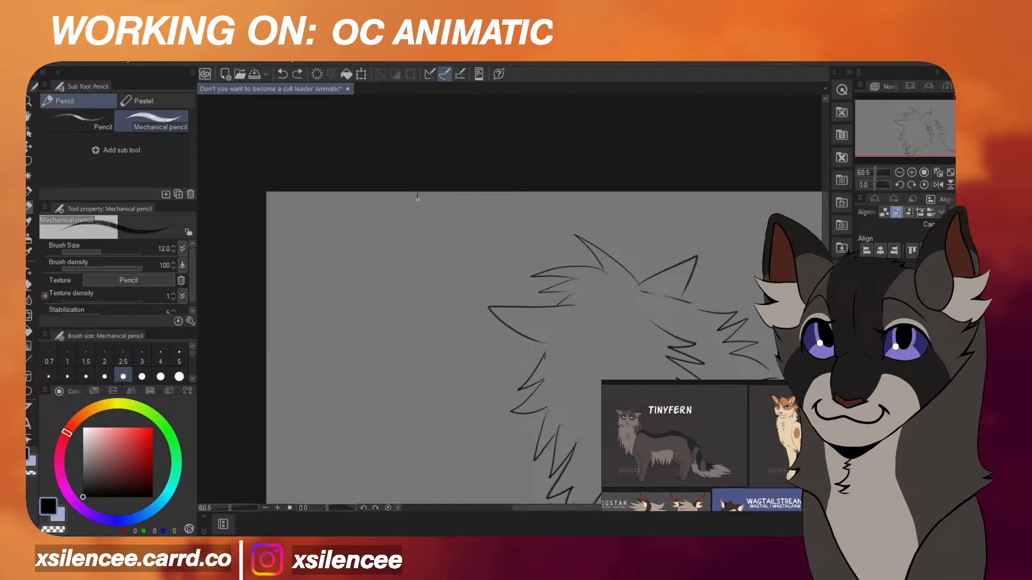
pyautogui.moveTo(423, 250); pyautogui.dragTo(381, 250)
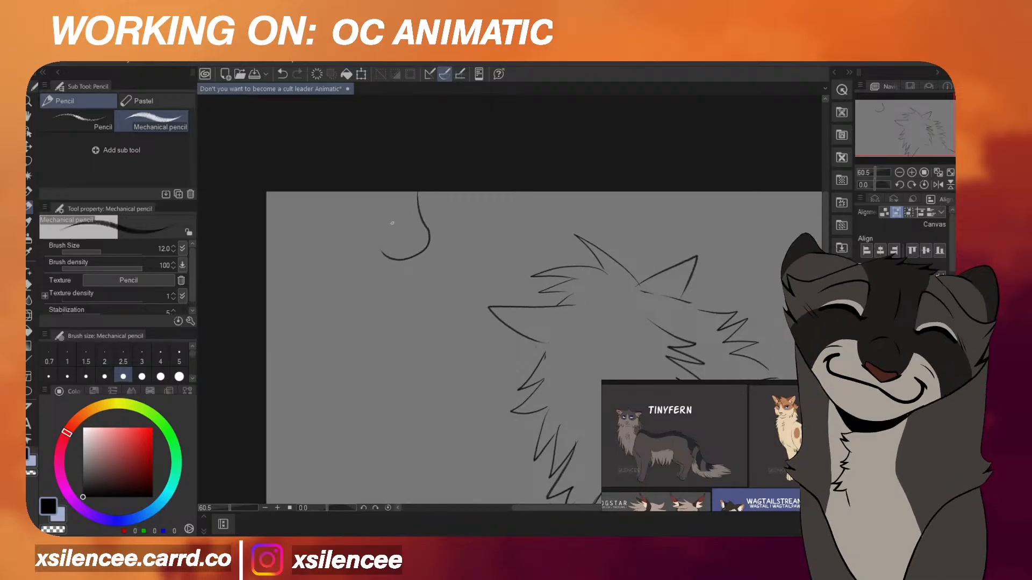
pyautogui.press('h')
pyautogui.scroll(1, 633, 237)
pyautogui.scroll(1, 633, 237)
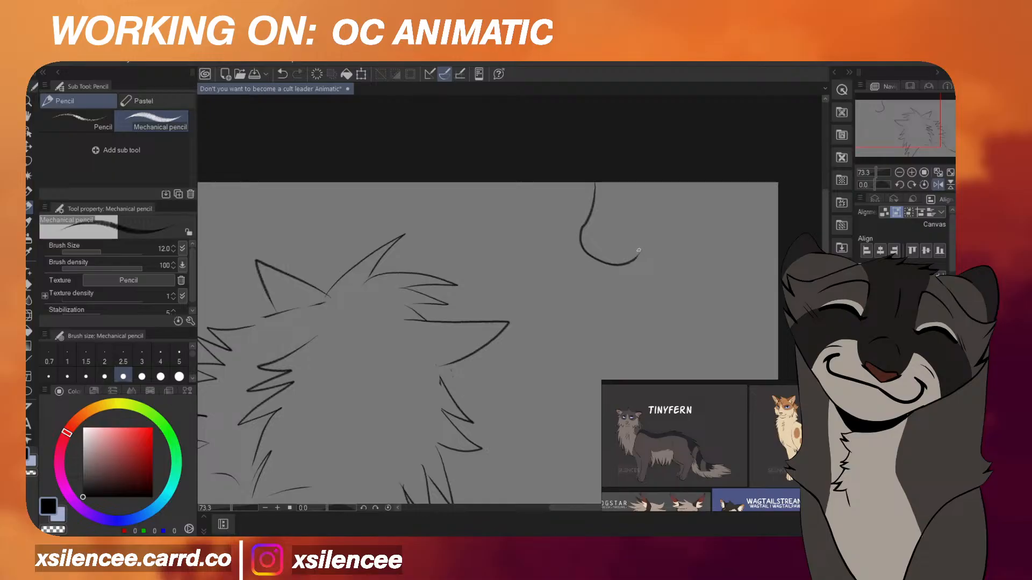
pyautogui.moveTo(638, 252); pyautogui.dragTo(654, 180)
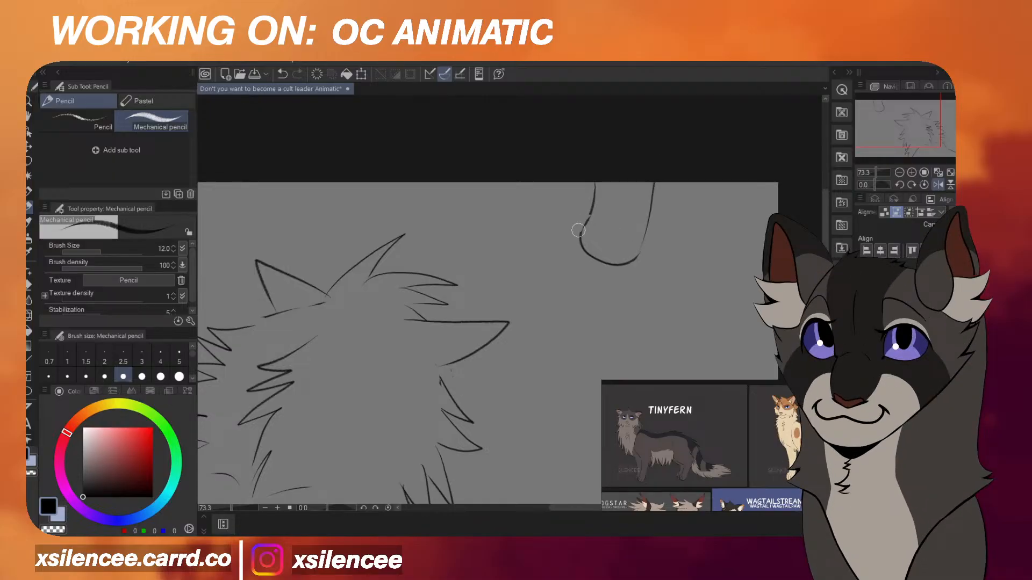
pyautogui.moveTo(584, 220)
pyautogui.mouseDown()
pyautogui.moveTo(595, 190)
pyautogui.moveTo(589, 251)
pyautogui.moveTo(611, 262)
pyautogui.mouseUp()
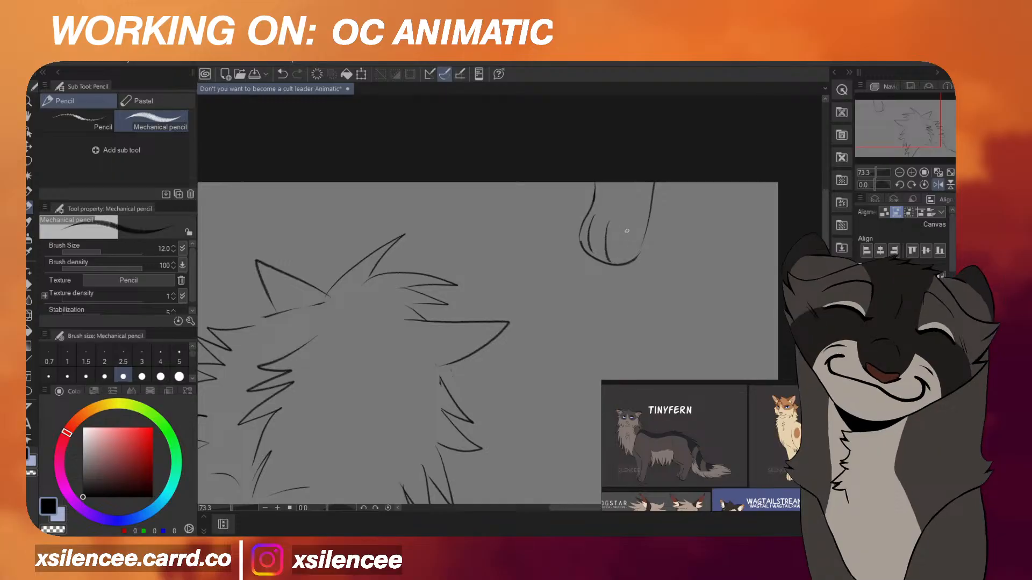
pyautogui.moveTo(624, 224); pyautogui.dragTo(626, 262)
# Enlarge the paw sketch slightly with a scale transform and apply it.
pyautogui.press('h')
pyautogui.scroll(-2, 621, 246)
pyautogui.hotkey('ctrl', 't')
pyautogui.scroll(1, 486, 260)
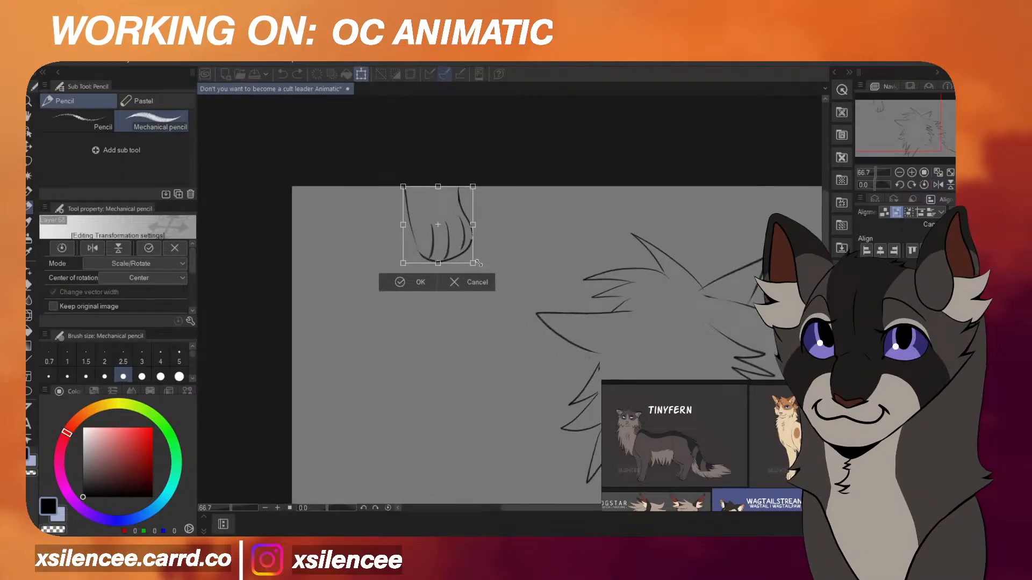
pyautogui.moveTo(473, 262); pyautogui.dragTo(478, 268)
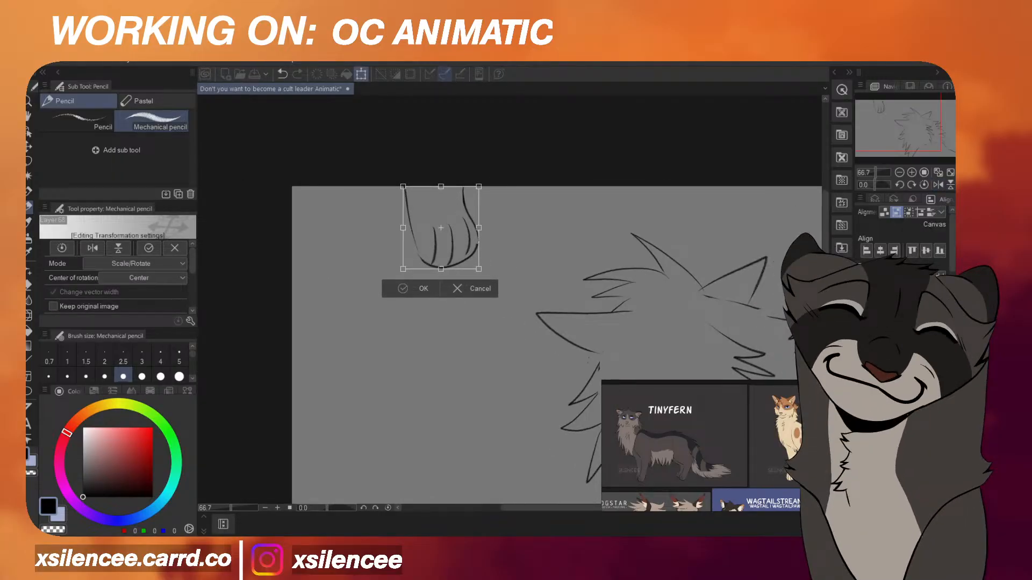
pyautogui.press('Return')
pyautogui.hotkey('ctrl', 't')
pyautogui.press('Return')
pyautogui.scroll(3, 455, 226)
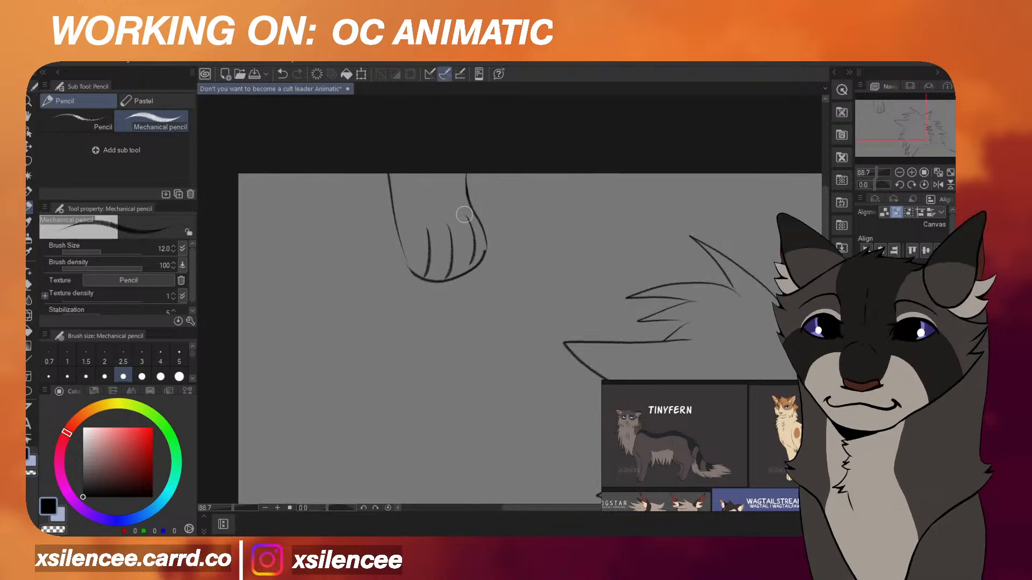
# Redraw the paw's last toe line and try out the outline of a second leg beside it.
pyautogui.hotkey('ctrl', 'z')
pyautogui.moveTo(465, 225); pyautogui.dragTo(465, 268)
pyautogui.scroll(-1, 486, 258)
pyautogui.moveTo(517, 177); pyautogui.dragTo(526, 231)
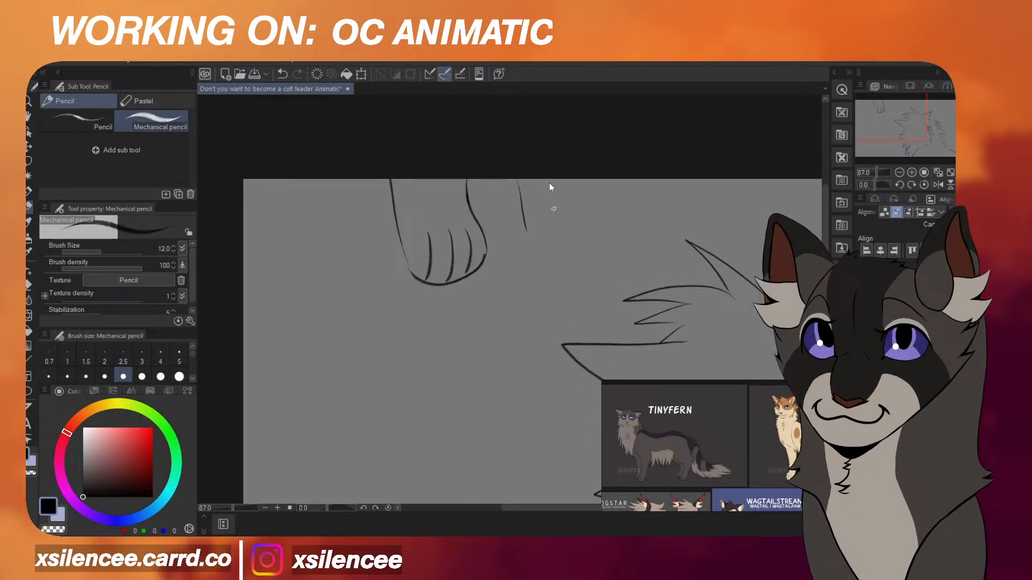
pyautogui.hotkey('ctrl', 'z')
pyautogui.moveTo(549, 180); pyautogui.dragTo(562, 217)
pyautogui.hotkey('ctrl', 'z')
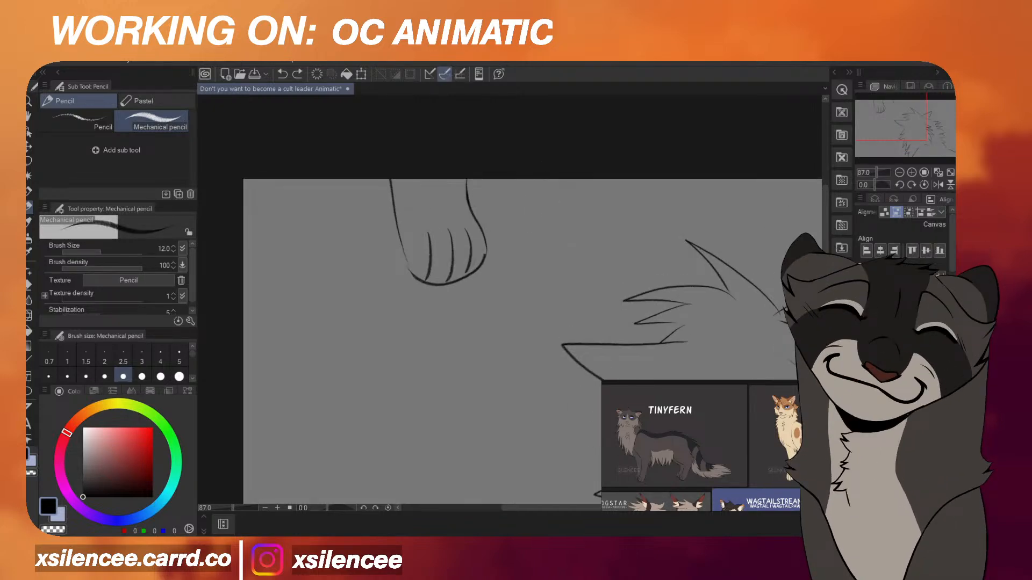
# Resize the paw with a scale transform, move it lower, and extend its leg lines up to the canvas's top edge.
pyautogui.hotkey('ctrl', 't')
pyautogui.moveTo(454, 280)
pyautogui.mouseDown()
pyautogui.moveTo(447, 295)
pyautogui.moveTo(498, 322)
pyautogui.mouseUp()
pyautogui.moveTo(469, 288); pyautogui.dragTo(456, 293)
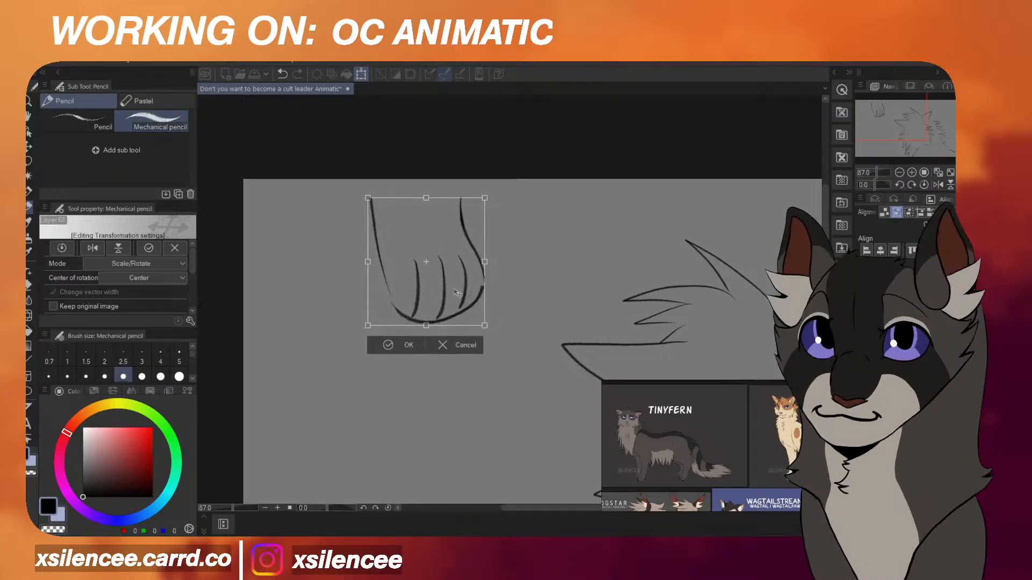
pyautogui.moveTo(426, 198); pyautogui.dragTo(427, 226)
pyautogui.moveTo(439, 263); pyautogui.dragTo(440, 255)
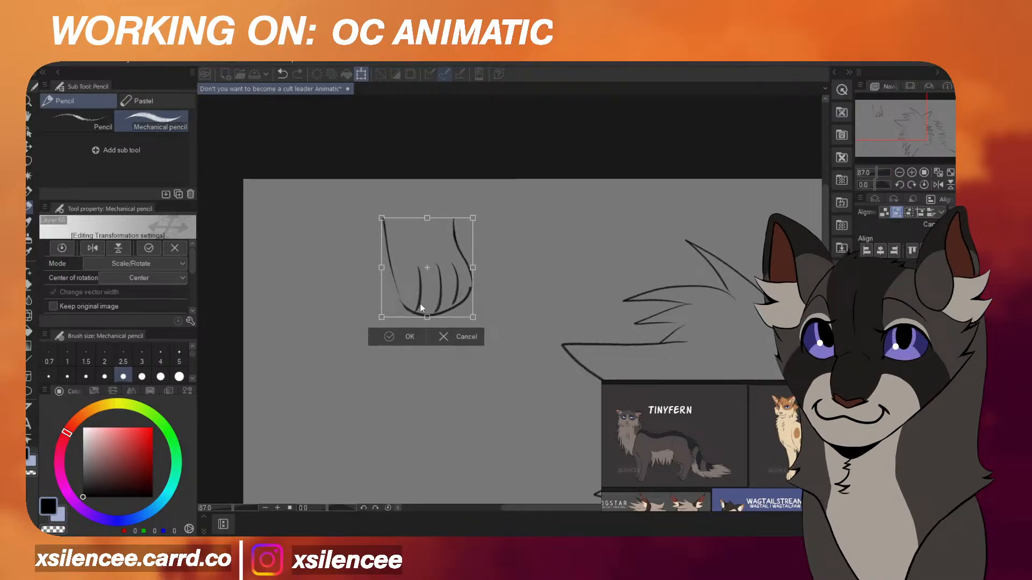
pyautogui.press('Return')
pyautogui.scroll(-3, 383, 221)
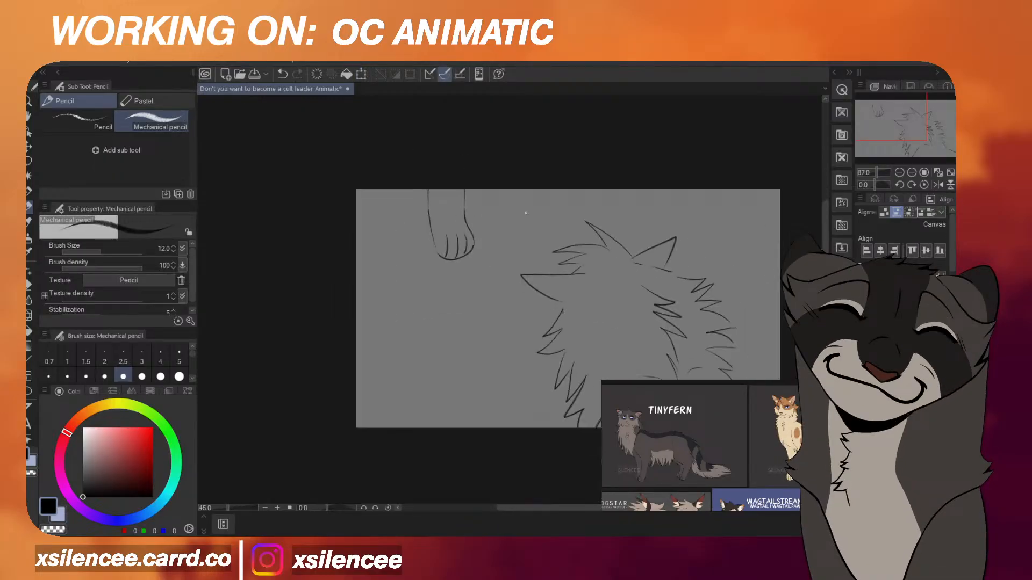
# Start a second paw curve beside the first and delete the paw sketches.
pyautogui.scroll(2, 485, 248)
pyautogui.hotkey('ctrl', 'z')
pyautogui.moveTo(467, 247); pyautogui.dragTo(501, 262)
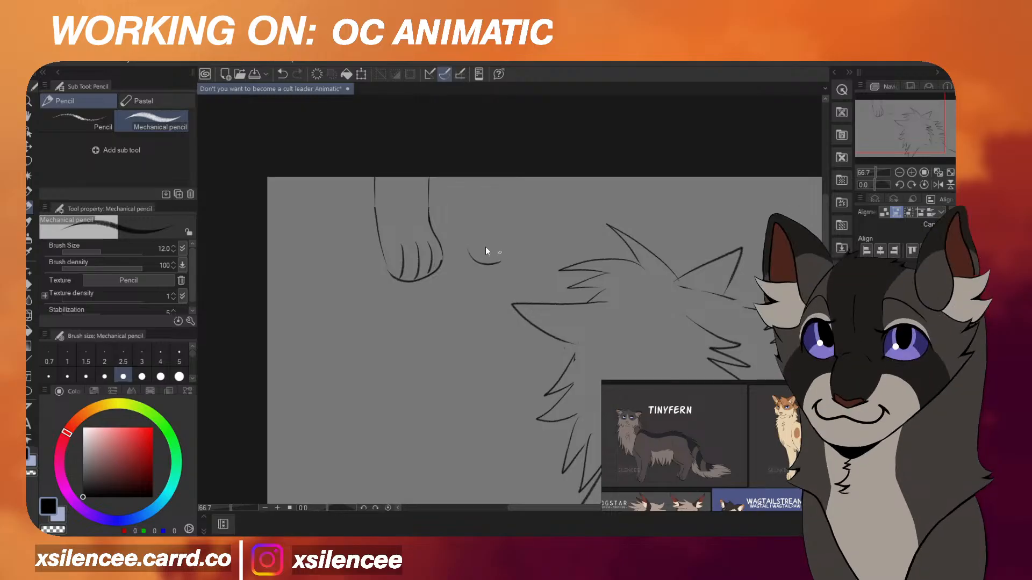
pyautogui.press('Delete')
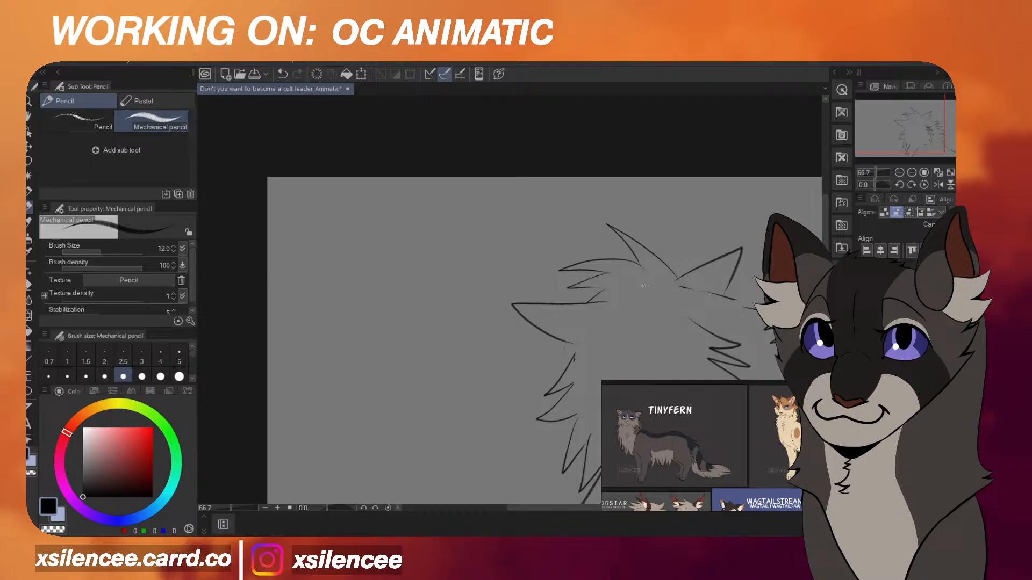
pyautogui.scroll(-1, 599, 243)
pyautogui.scroll(1, 538, 240)
pyautogui.moveTo(479, 178)
pyautogui.mouseDown()
pyautogui.moveTo(477, 232)
pyautogui.moveTo(472, 223)
pyautogui.mouseUp()
pyautogui.hotkey('ctrl', 'z')
pyautogui.hotkey('ctrl', 'z')
pyautogui.hotkey('ctrl', 'z')
pyautogui.hotkey('ctrl', 'z')
pyautogui.moveTo(462, 177)
pyautogui.mouseDown()
pyautogui.moveTo(472, 209)
pyautogui.moveTo(464, 230)
pyautogui.mouseUp()
pyautogui.hotkey('ctrl', 'z')
pyautogui.moveTo(454, 178); pyautogui.dragTo(463, 231)
pyautogui.hotkey('ctrl', 'z')
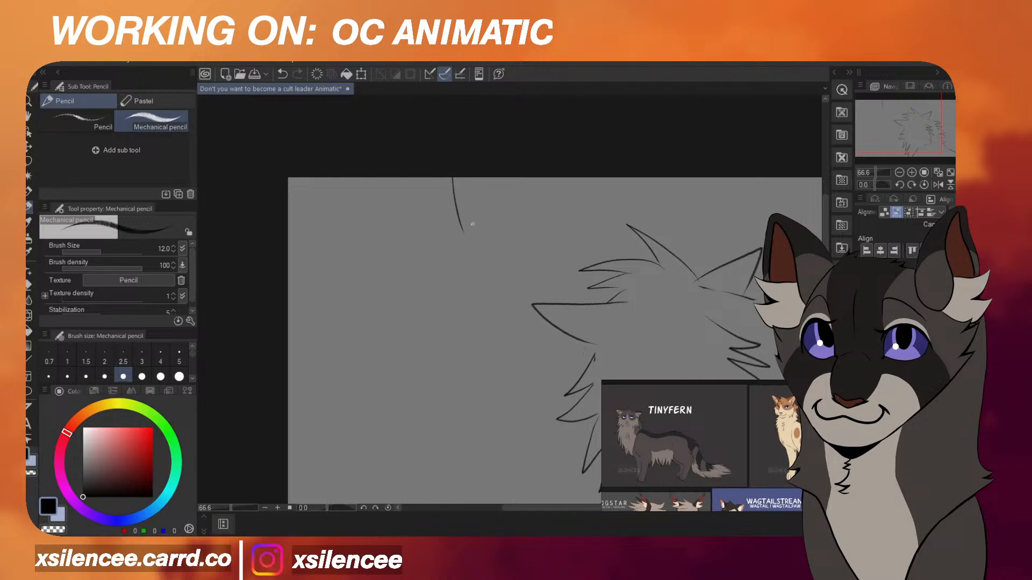
pyautogui.hotkey('ctrl', 'z')
pyautogui.moveTo(448, 178); pyautogui.dragTo(459, 233)
pyautogui.hotkey('ctrl', 'z')
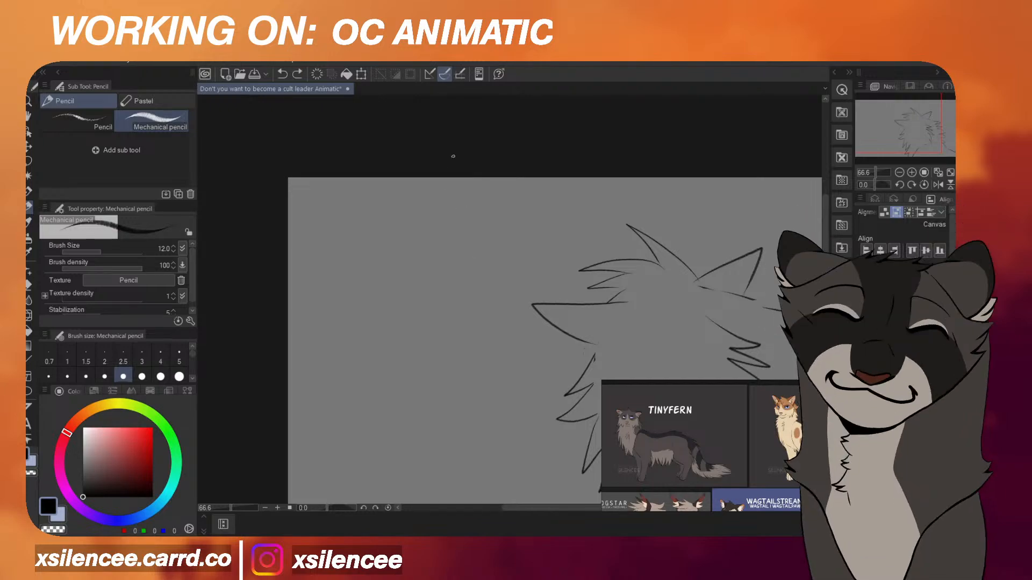
pyautogui.moveTo(452, 178); pyautogui.dragTo(462, 229)
pyautogui.hotkey('ctrl', 'z')
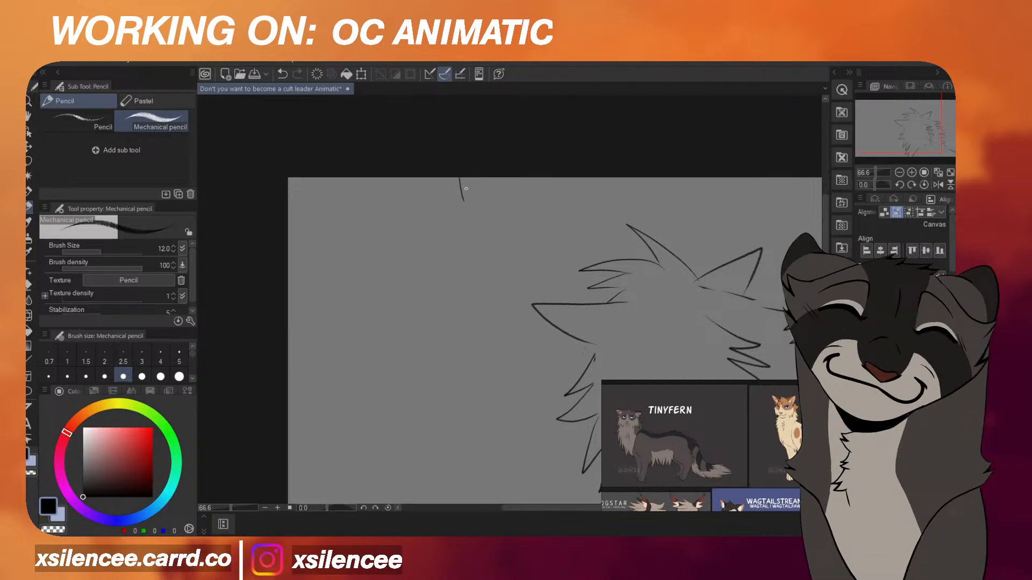
pyautogui.hotkey('ctrl', 'z')
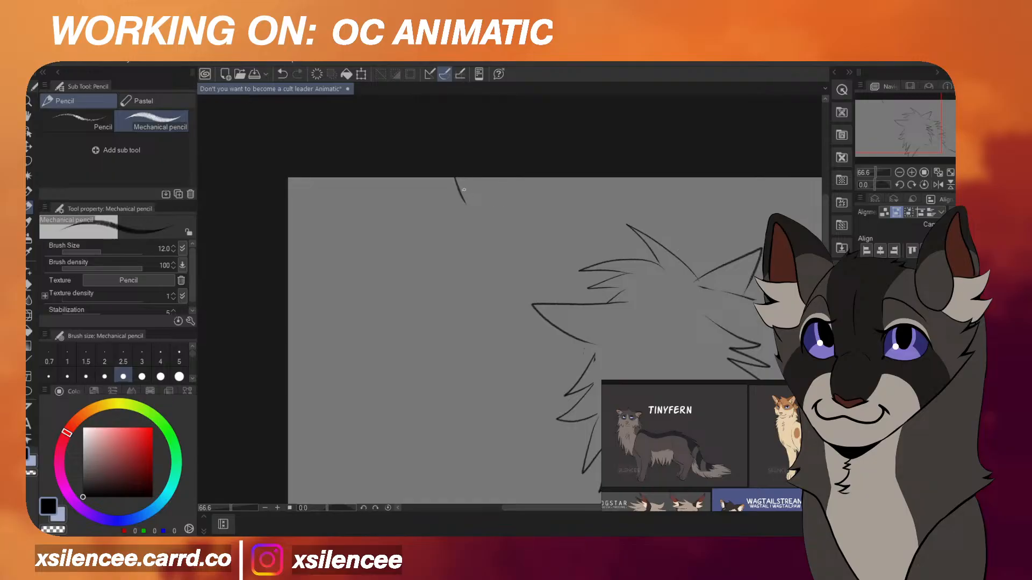
pyautogui.hotkey('ctrl', 'z')
# Sketch the outlines of two legs with rounded paws hanging from the canvas's top edge, left of the head.
pyautogui.moveTo(459, 177)
pyautogui.mouseDown()
pyautogui.moveTo(466, 202)
pyautogui.moveTo(436, 231)
pyautogui.moveTo(466, 268)
pyautogui.moveTo(497, 225)
pyautogui.moveTo(493, 180)
pyautogui.moveTo(548, 230)
pyautogui.mouseUp()
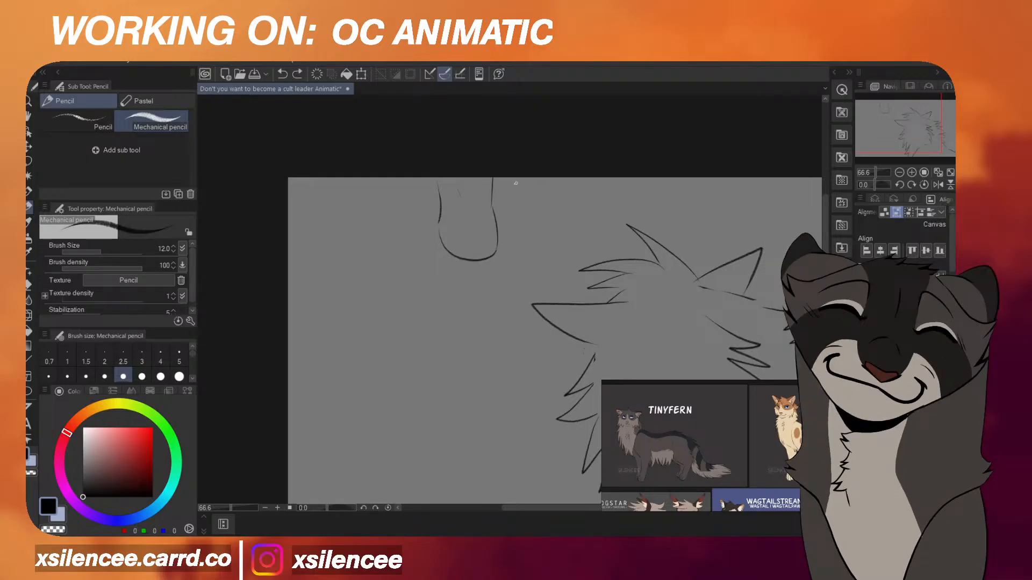
pyautogui.hotkey('ctrl', 'z')
pyautogui.moveTo(540, 185)
pyautogui.mouseDown()
pyautogui.moveTo(544, 226)
pyautogui.moveTo(573, 253)
pyautogui.moveTo(587, 239)
pyautogui.mouseUp()
pyautogui.hotkey('ctrl', 'z')
pyautogui.hotkey('ctrl', 'z')
pyautogui.hotkey('ctrl', 'z')
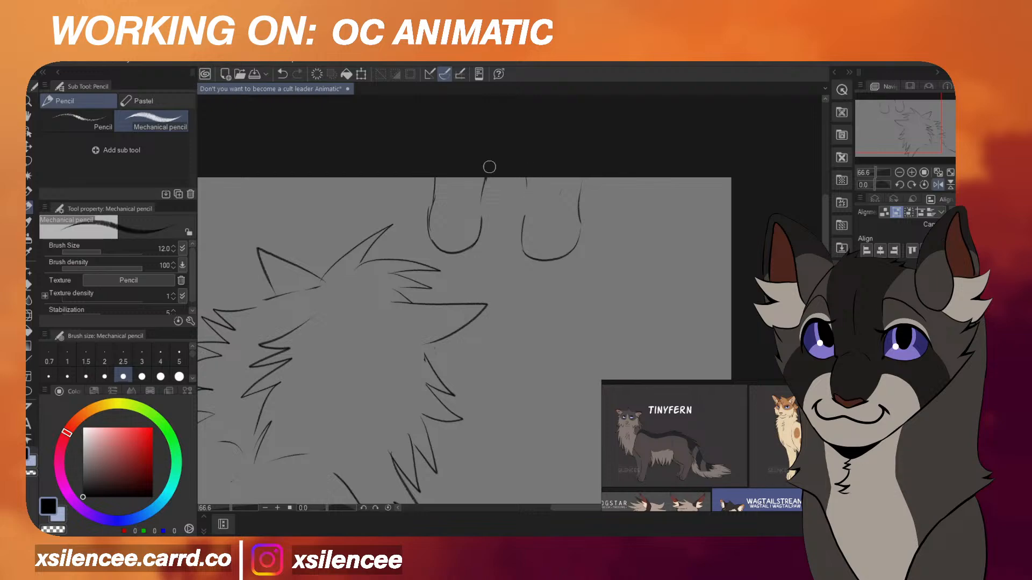
# Redraw the leg lines above the paw nearer the head, up to the canvas's top edge.
pyautogui.hotkey('ctrl', 'z')
pyautogui.hotkey('ctrl', 'z')
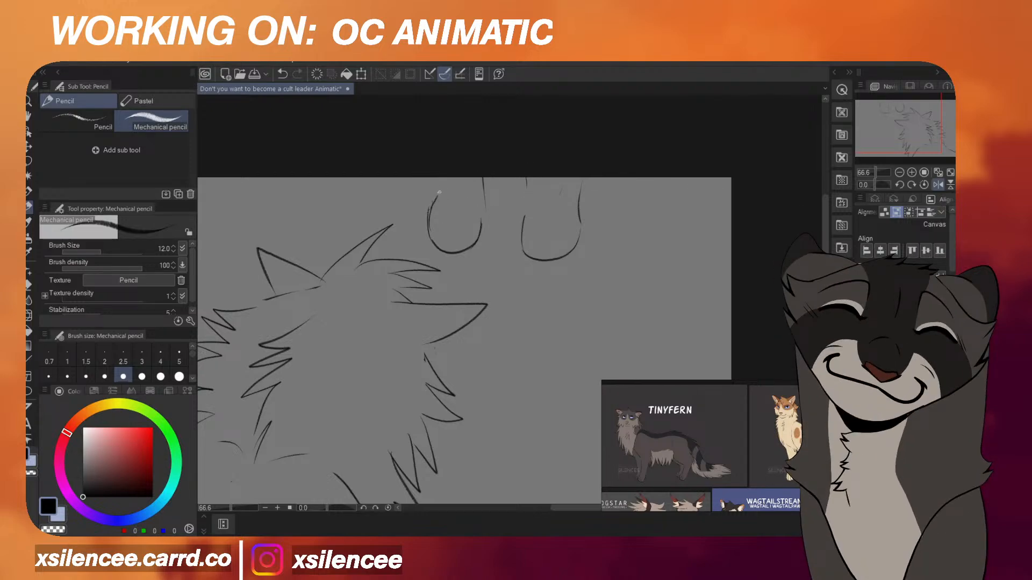
pyautogui.hotkey('ctrl', 'z')
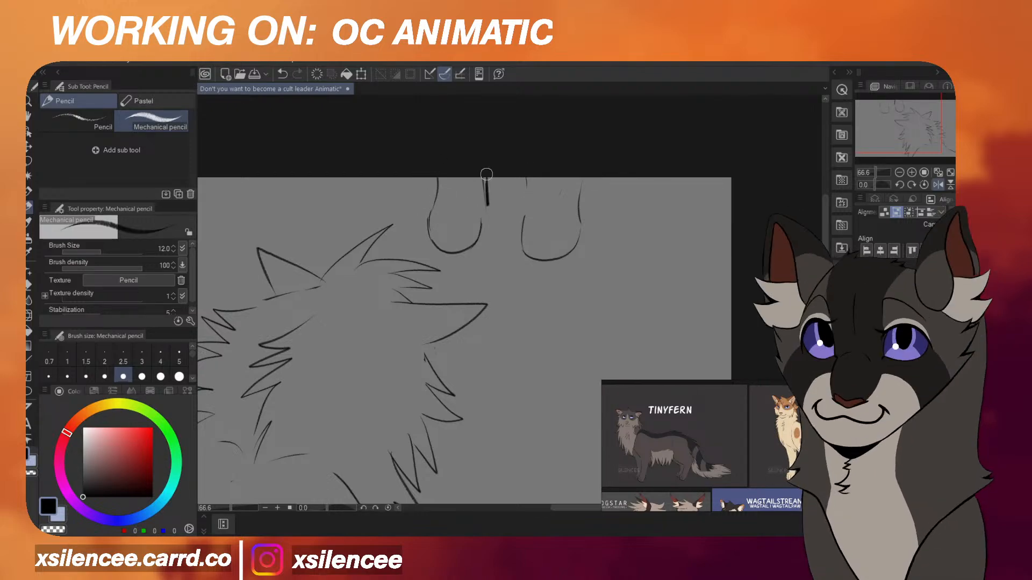
pyautogui.hotkey('ctrl', 'z')
# Draw short curved lines separating the toes on both hanging paws.
pyautogui.moveTo(452, 215); pyautogui.dragTo(469, 215)
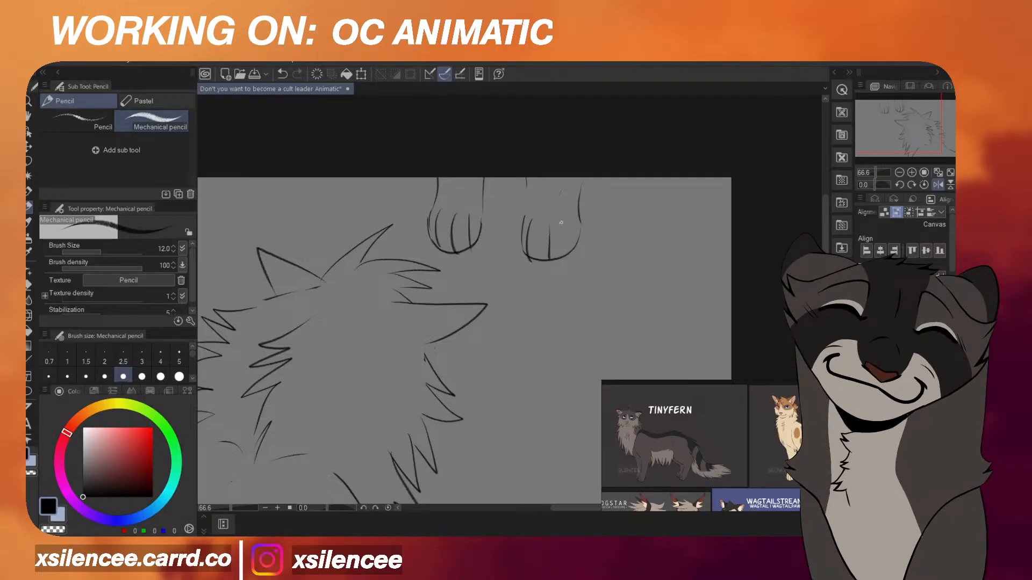
pyautogui.moveTo(561, 222); pyautogui.dragTo(562, 253)
pyautogui.scroll(-3, 537, 226)
pyautogui.scroll(2, 525, 225)
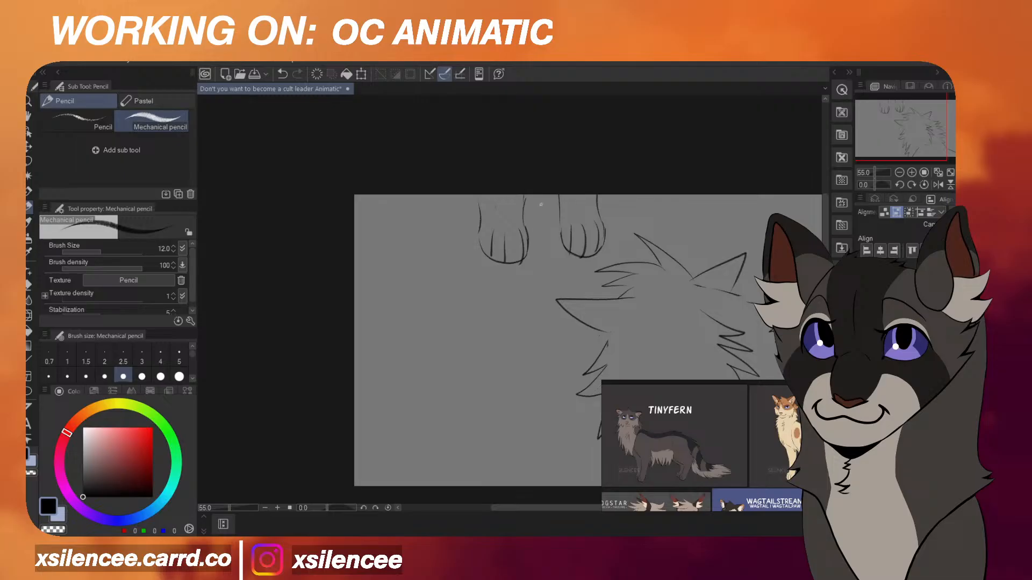
# Rotate the sketch of both hanging paws slightly with a scale/rotate transform.
pyautogui.hotkey('ctrl', 't')
pyautogui.moveTo(626, 221); pyautogui.dragTo(627, 213)
pyautogui.click(526, 287)
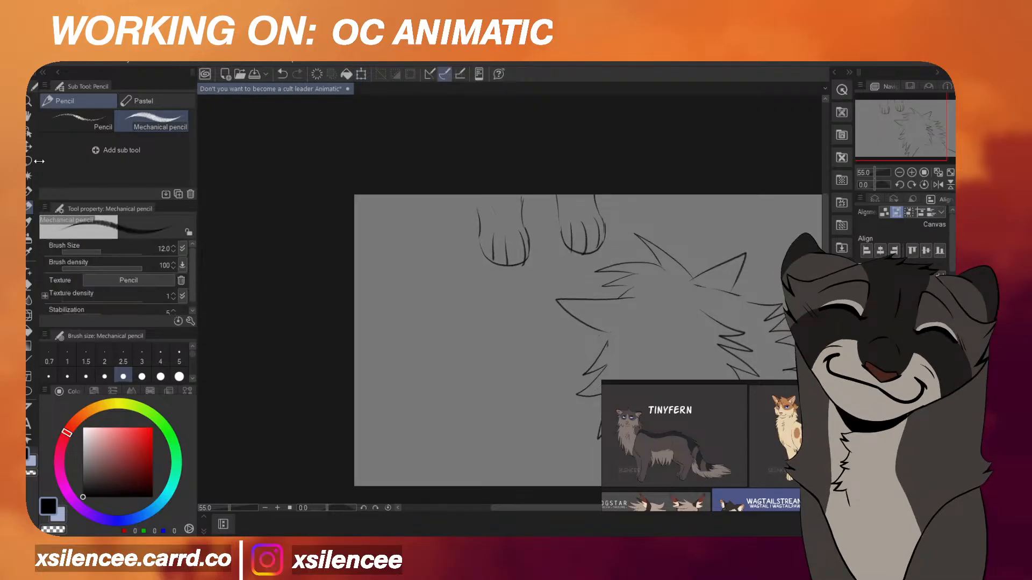
# Lasso the paw farther from the head and shift it slightly upward with a transform.
pyautogui.click(29, 160)
pyautogui.click(76, 138)
pyautogui.moveTo(457, 244)
pyautogui.mouseDown()
pyautogui.moveTo(478, 271)
pyautogui.moveTo(461, 237)
pyautogui.mouseUp()
pyautogui.hotkey('ctrl', 't')
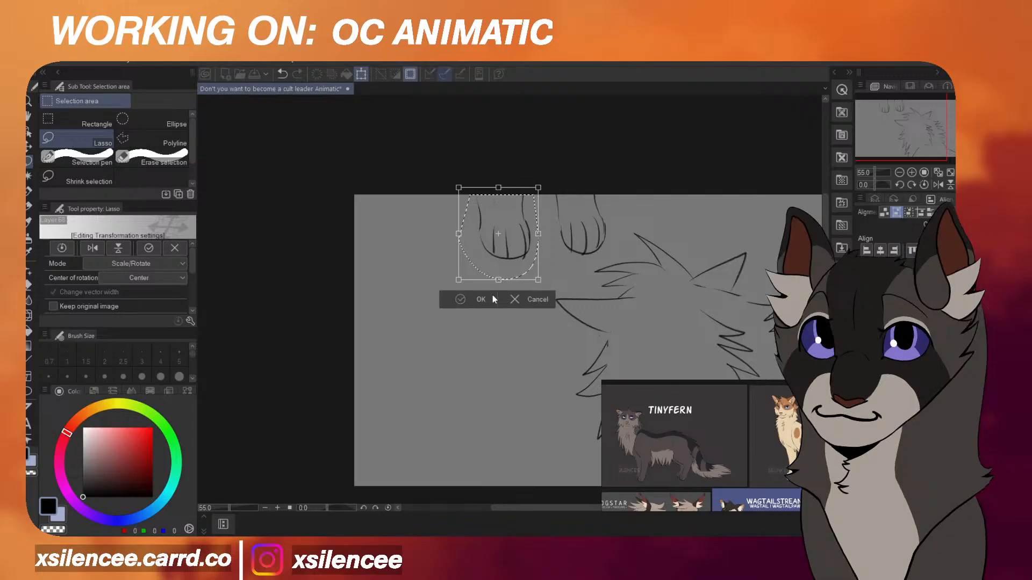
pyautogui.click(492, 297)
pyautogui.hotkey('ctrl', 'd')
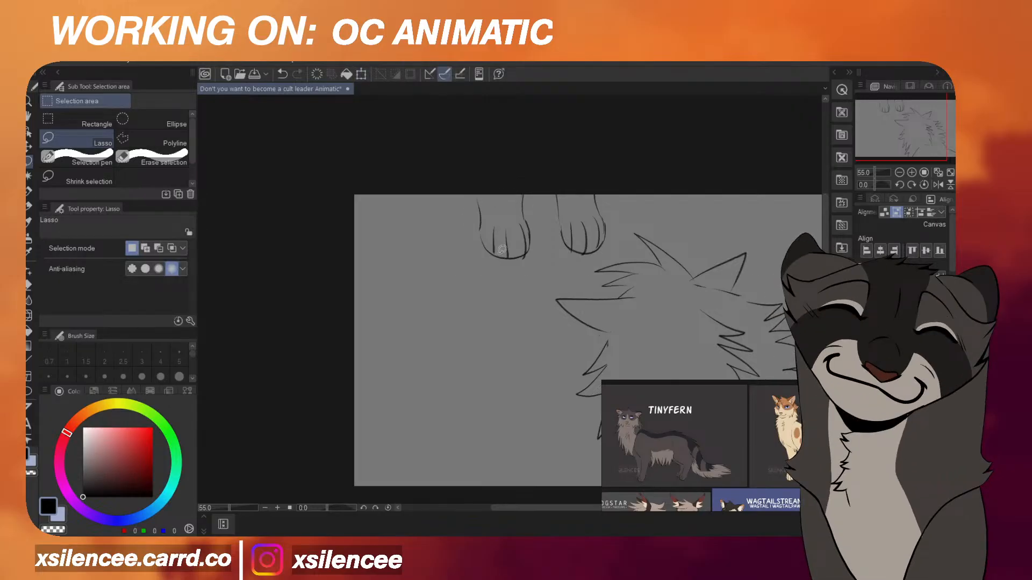
# Redraw the toe lines and lower edge of the outer paw with the mechanical pencil.
pyautogui.press('p')
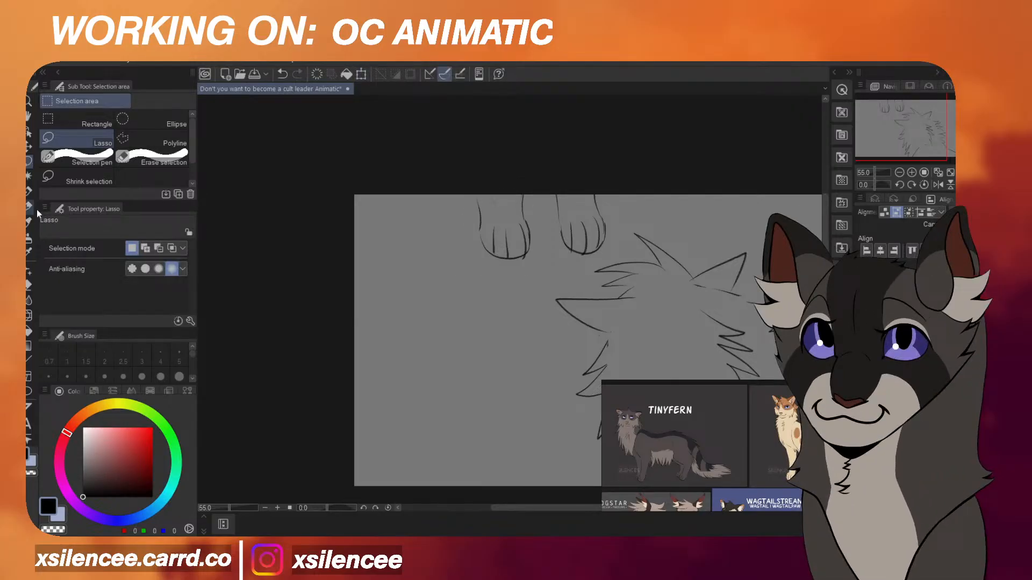
pyautogui.scroll(3, 530, 232)
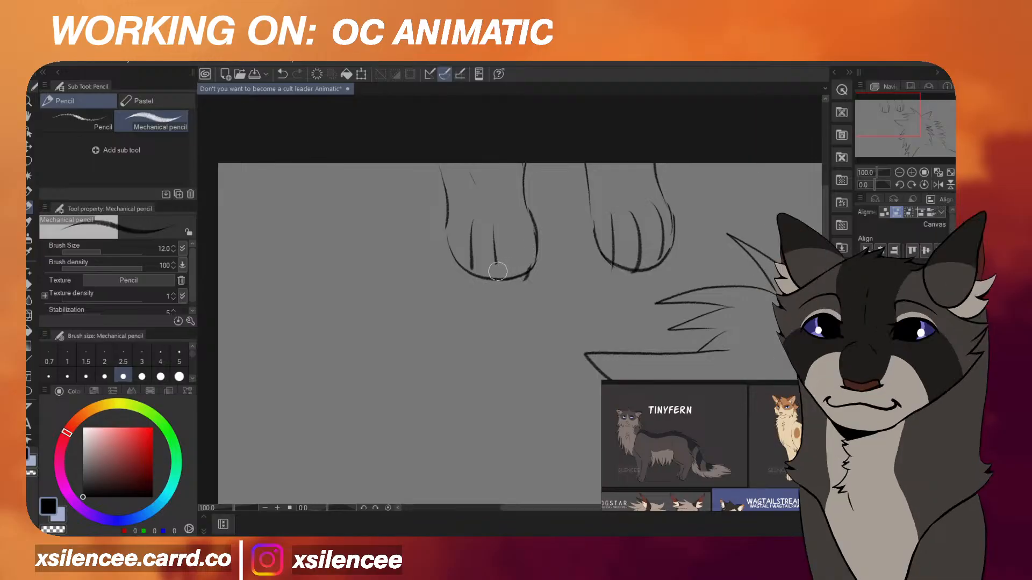
pyautogui.moveTo(480, 216)
pyautogui.mouseDown()
pyautogui.moveTo(477, 189)
pyautogui.moveTo(478, 202)
pyautogui.mouseUp()
pyautogui.moveTo(539, 286); pyautogui.dragTo(516, 275)
pyautogui.hotkey('ctrl', 'z')
pyautogui.hotkey('ctrl', 'z')
pyautogui.hotkey('ctrl', 'z')
pyautogui.moveTo(510, 209)
pyautogui.mouseDown()
pyautogui.moveTo(523, 266)
pyautogui.moveTo(490, 273)
pyautogui.mouseUp()
pyautogui.moveTo(467, 217); pyautogui.dragTo(465, 262)
pyautogui.hotkey('ctrl', 'z')
pyautogui.hotkey('ctrl', 'z')
pyautogui.moveTo(493, 220)
pyautogui.mouseDown()
pyautogui.moveTo(498, 280)
pyautogui.moveTo(462, 267)
pyautogui.mouseUp()
pyautogui.hotkey('ctrl', 'z')
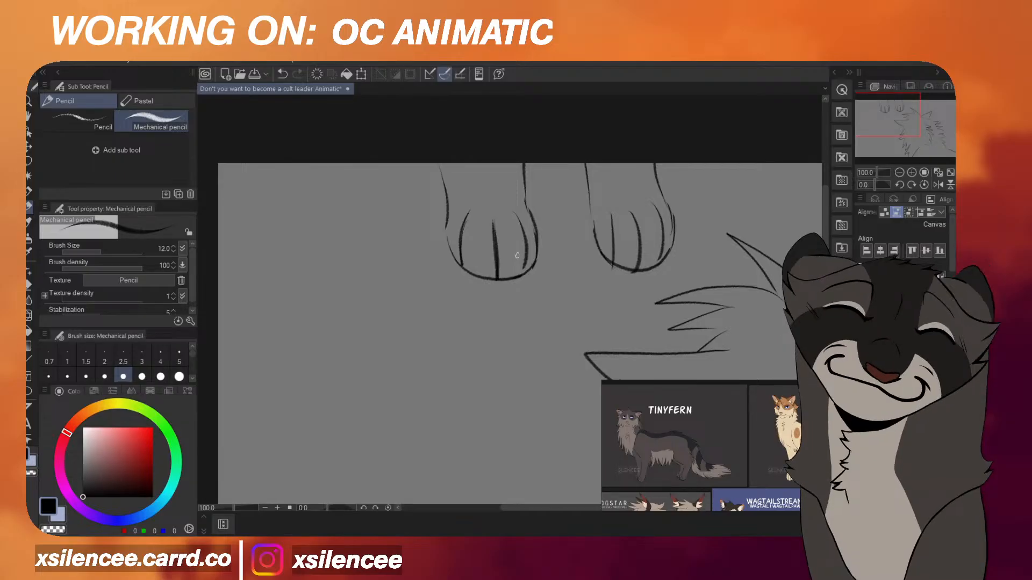
# Sketch a pointed beak and curved forehead for a small bird below the hanging paws.
pyautogui.scroll(-4, 620, 222)
pyautogui.scroll(-2, 678, 204)
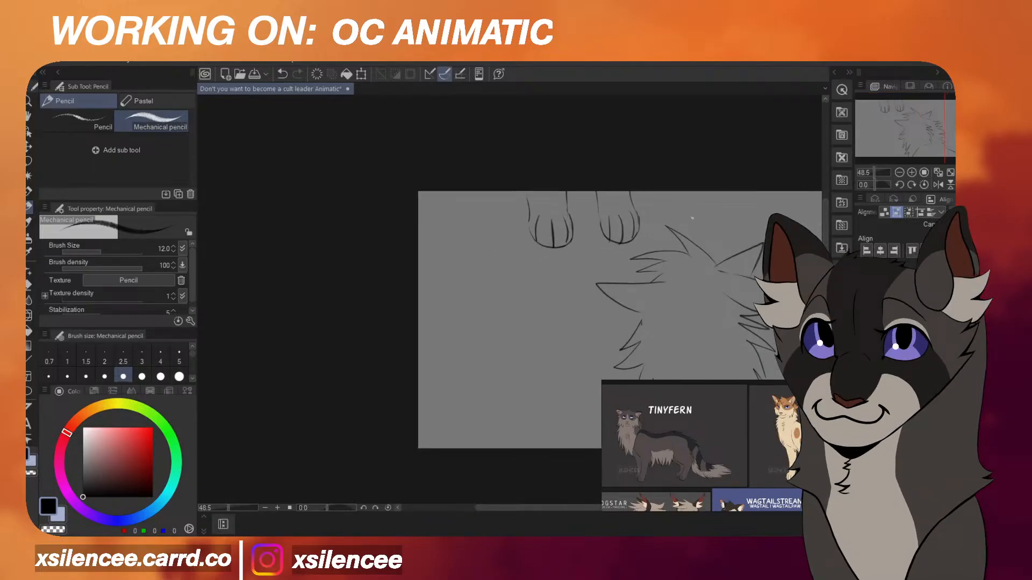
pyautogui.scroll(2, 712, 251)
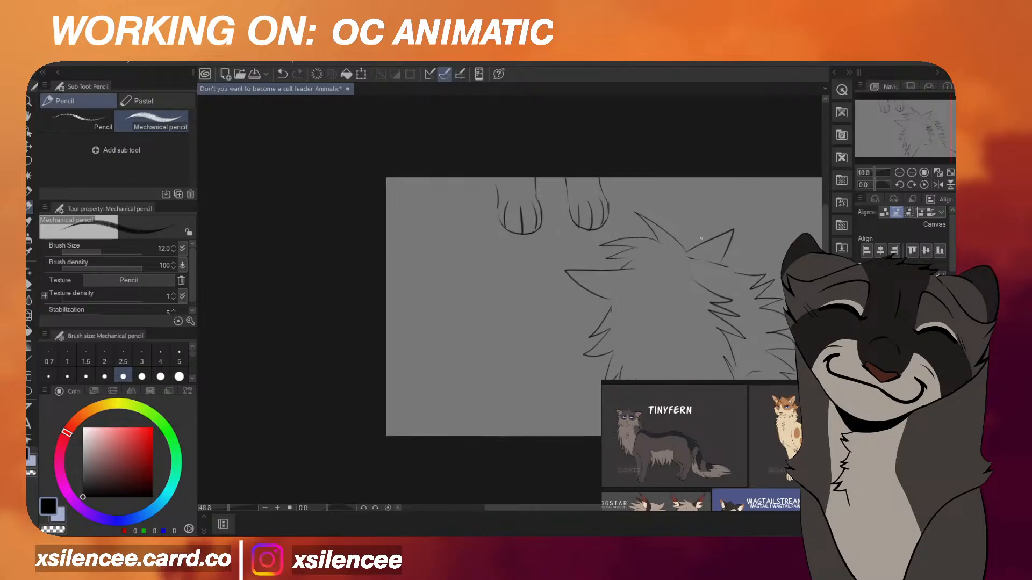
pyautogui.scroll(1, 676, 221)
pyautogui.scroll(-3, 674, 237)
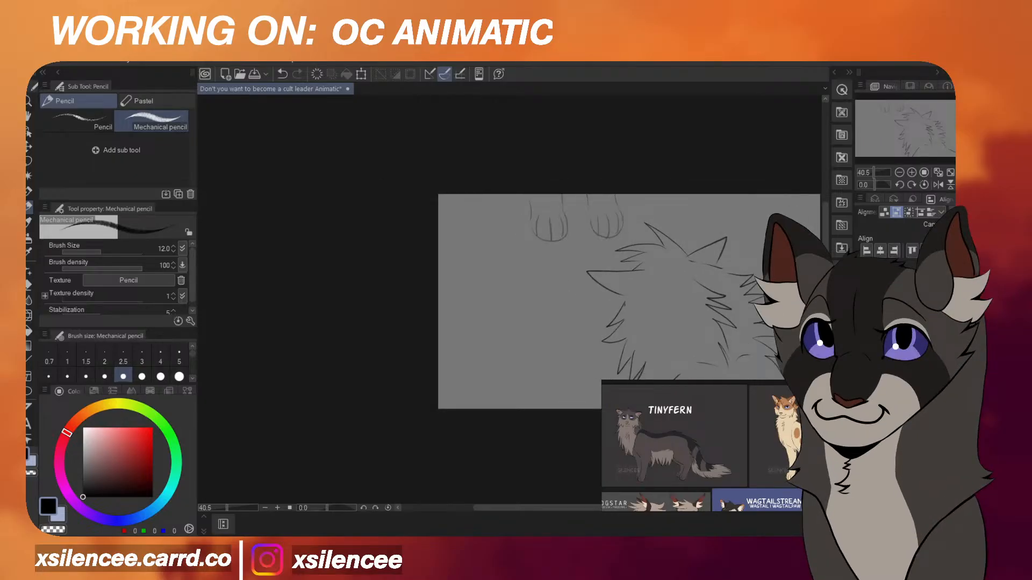
pyautogui.scroll(4, 571, 265)
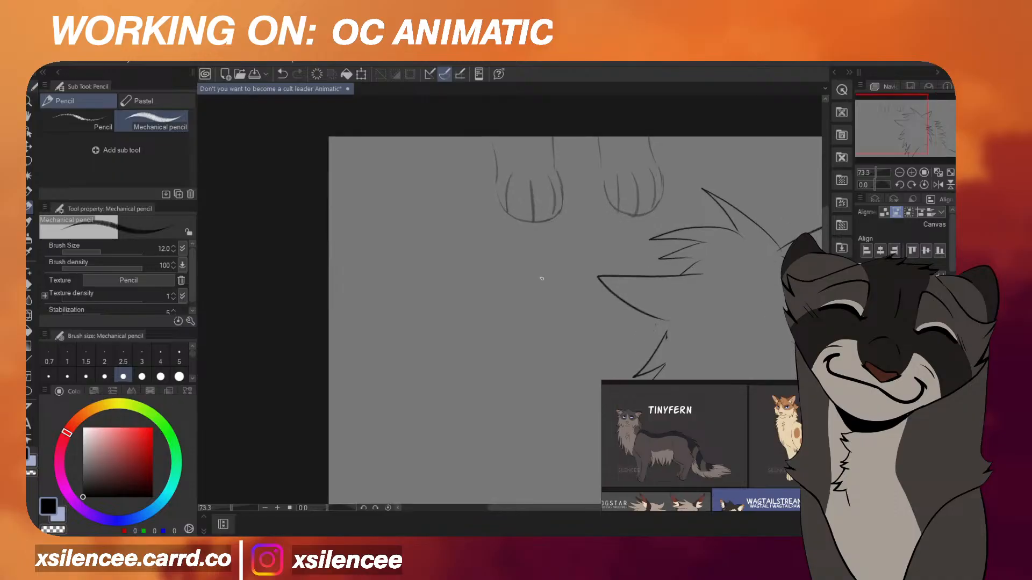
pyautogui.moveTo(557, 260); pyautogui.dragTo(540, 304)
pyautogui.hotkey('ctrl', 'z')
pyautogui.scroll(2, 550, 282)
pyautogui.hotkey('ctrl', 'z')
pyautogui.hotkey('ctrl', 'z')
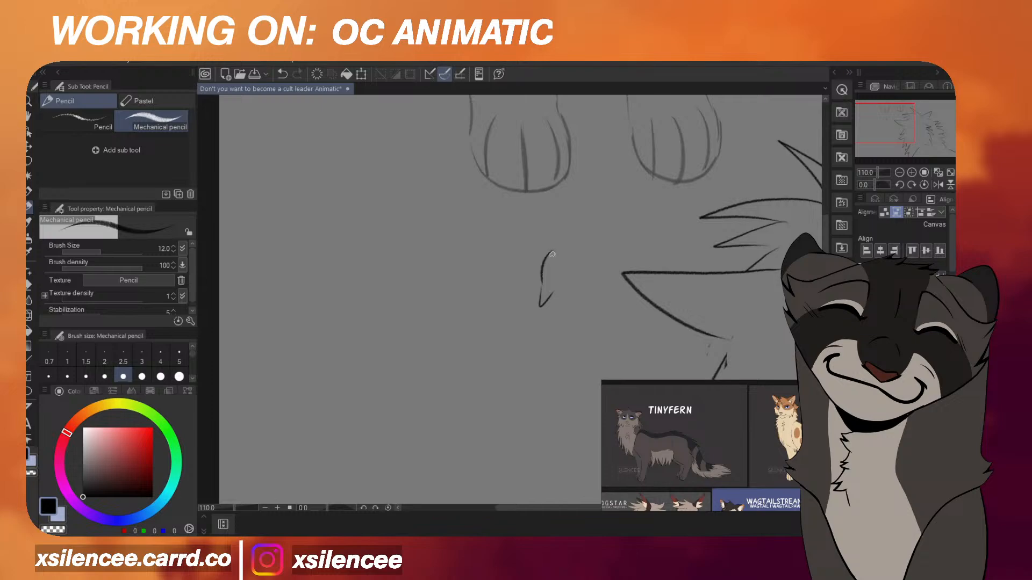
pyautogui.hotkey('ctrl', 'z')
# Extend the curve over the bird's head, draw its underside line, and try out neck lines behind it.
pyautogui.moveTo(557, 249); pyautogui.dragTo(576, 242)
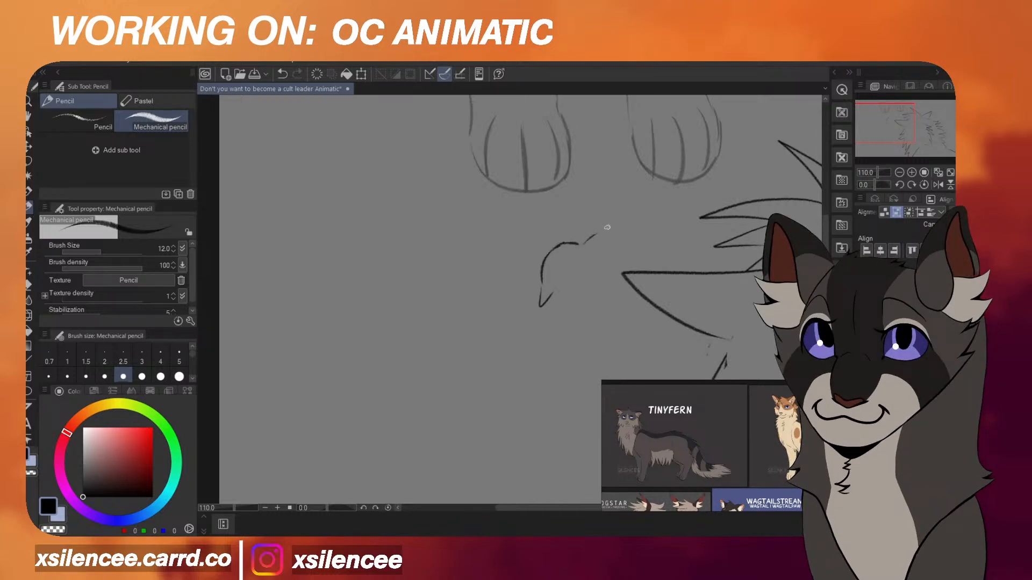
pyautogui.hotkey('ctrl', 'z')
pyautogui.moveTo(585, 242); pyautogui.dragTo(612, 213)
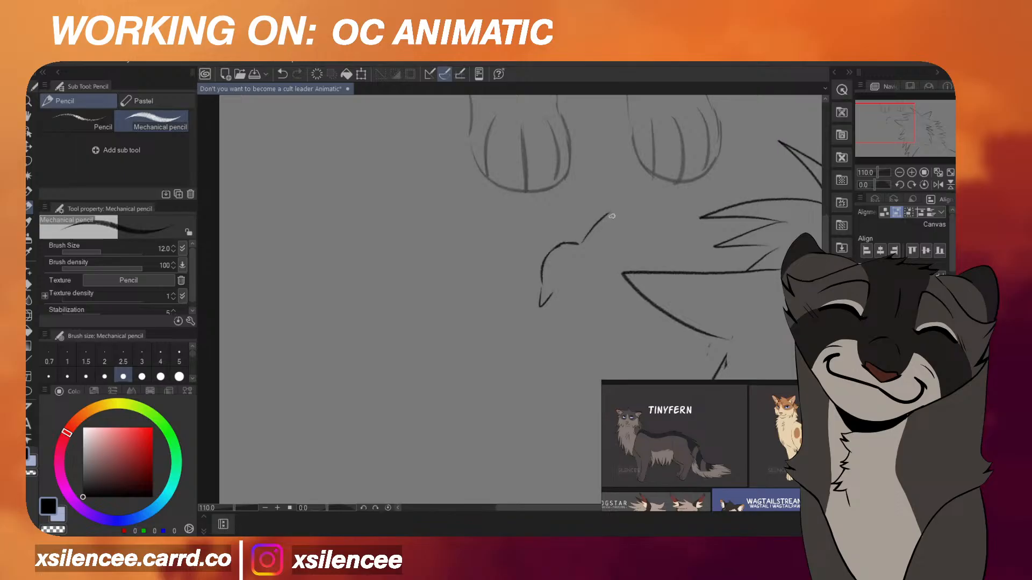
pyautogui.hotkey('ctrl', 'z')
pyautogui.moveTo(557, 290); pyautogui.dragTo(575, 278)
pyautogui.moveTo(581, 282); pyautogui.dragTo(599, 284)
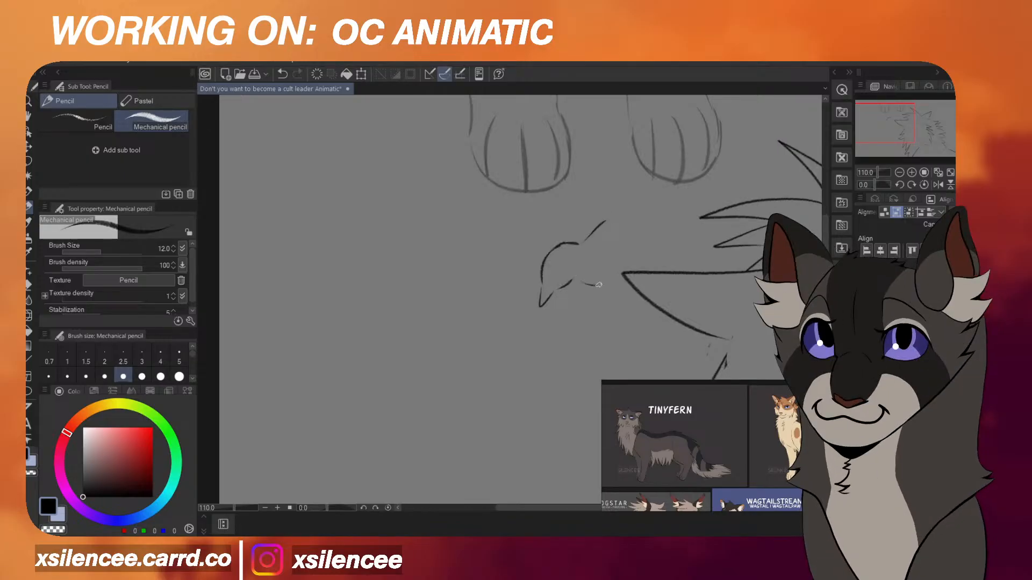
pyautogui.hotkey('ctrl', 'z')
pyautogui.hotkey('ctrl', 'z')
# Rotate the bird's head sketch with a transform so that it lies flatter.
pyautogui.hotkey('ctrl', 't')
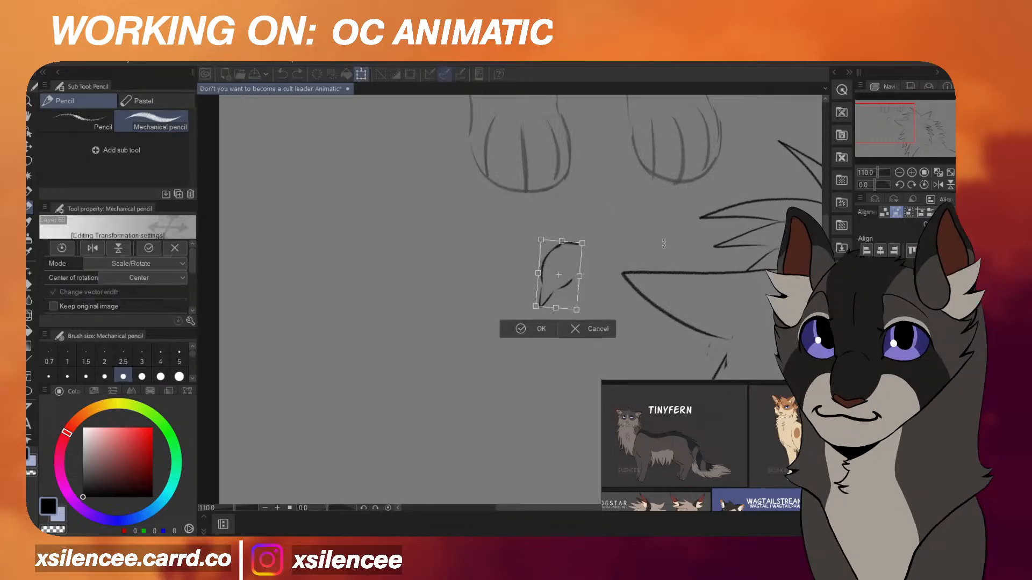
pyautogui.moveTo(663, 243); pyautogui.dragTo(667, 277)
pyautogui.press('Return')
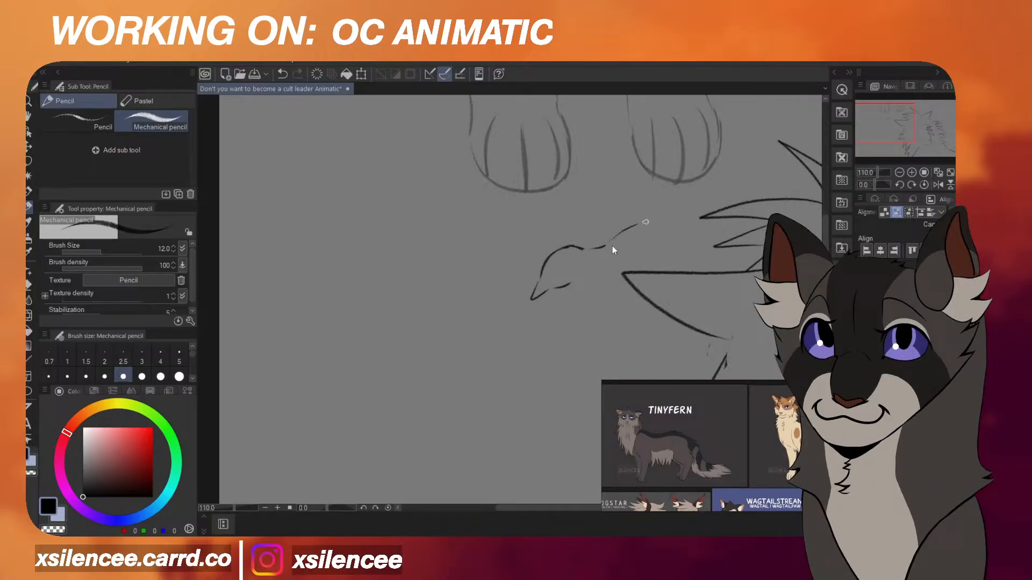
# Draw the bird's back, rounded chest and feathered rear behind the head, and extend the head's underside to the chest.
pyautogui.moveTo(645, 222); pyautogui.dragTo(669, 204)
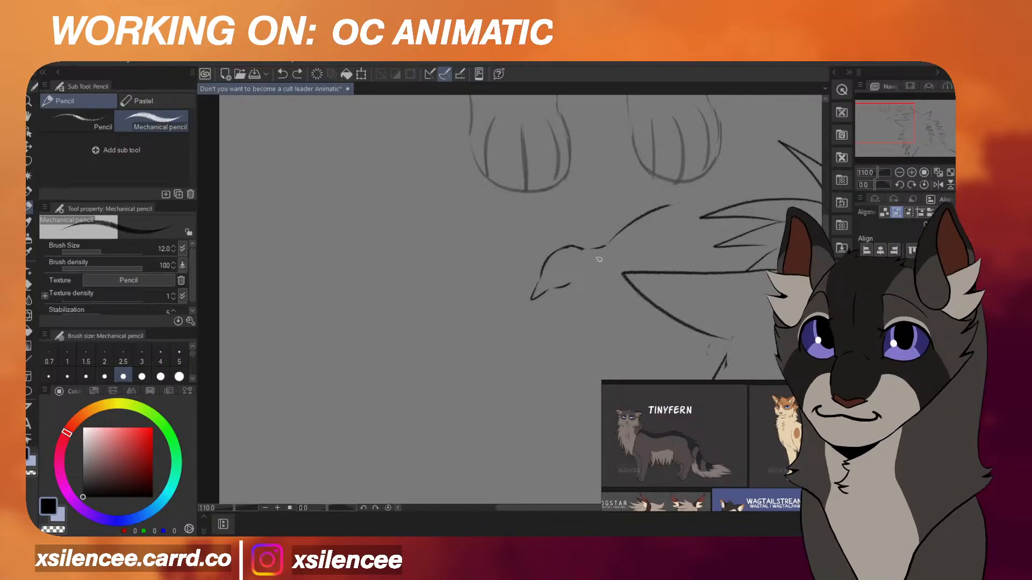
pyautogui.moveTo(591, 270)
pyautogui.mouseDown()
pyautogui.moveTo(623, 298)
pyautogui.moveTo(614, 299)
pyautogui.moveTo(675, 284)
pyautogui.mouseUp()
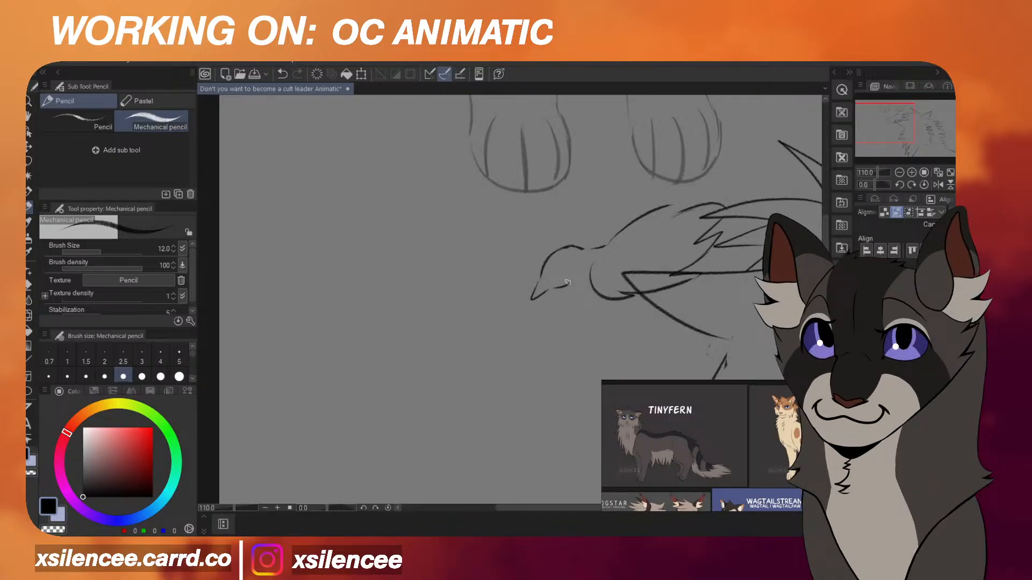
pyautogui.moveTo(582, 280)
pyautogui.mouseDown()
pyautogui.moveTo(581, 294)
pyautogui.moveTo(585, 279)
pyautogui.mouseUp()
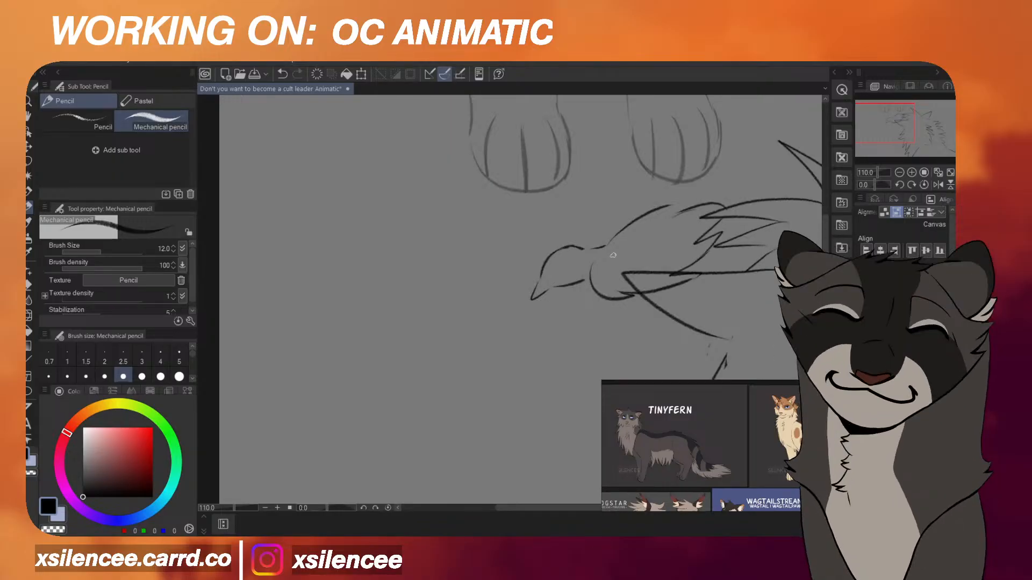
# Flip the canvas view, lasso the bird's head, and rotate it slightly away from the body.
pyautogui.press('h')
pyautogui.press('m')
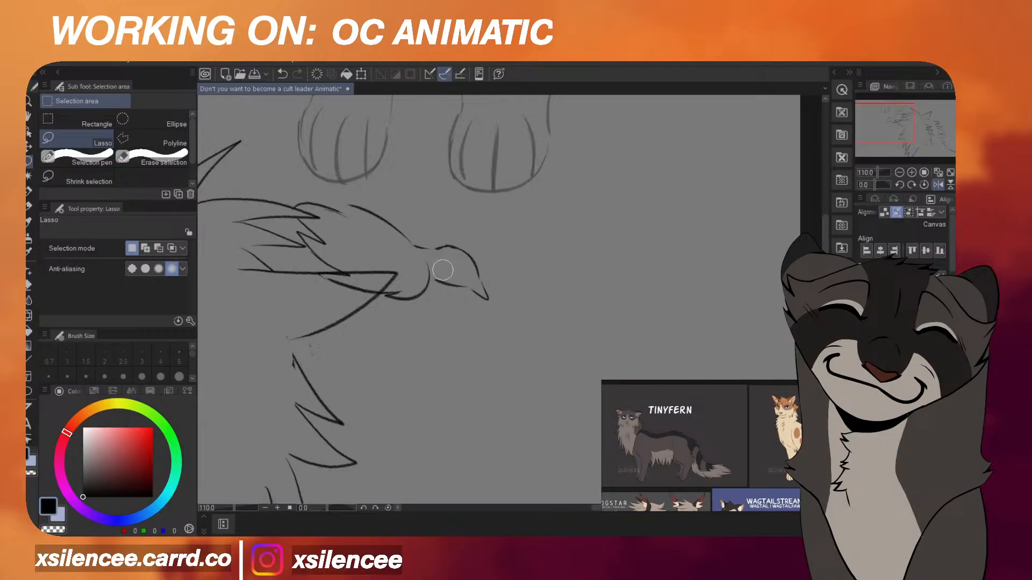
pyautogui.moveTo(446, 236); pyautogui.dragTo(442, 239)
pyautogui.hotkey('ctrl', 't')
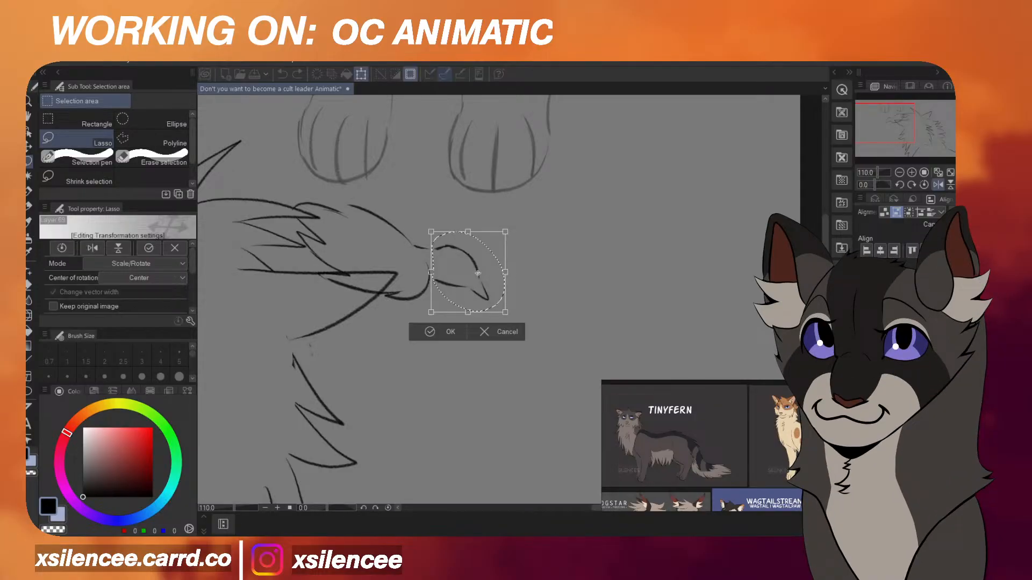
pyautogui.moveTo(478, 273); pyautogui.dragTo(478, 273)
pyautogui.moveTo(517, 261)
pyautogui.mouseDown()
pyautogui.moveTo(493, 265)
pyautogui.moveTo(521, 252)
pyautogui.mouseUp()
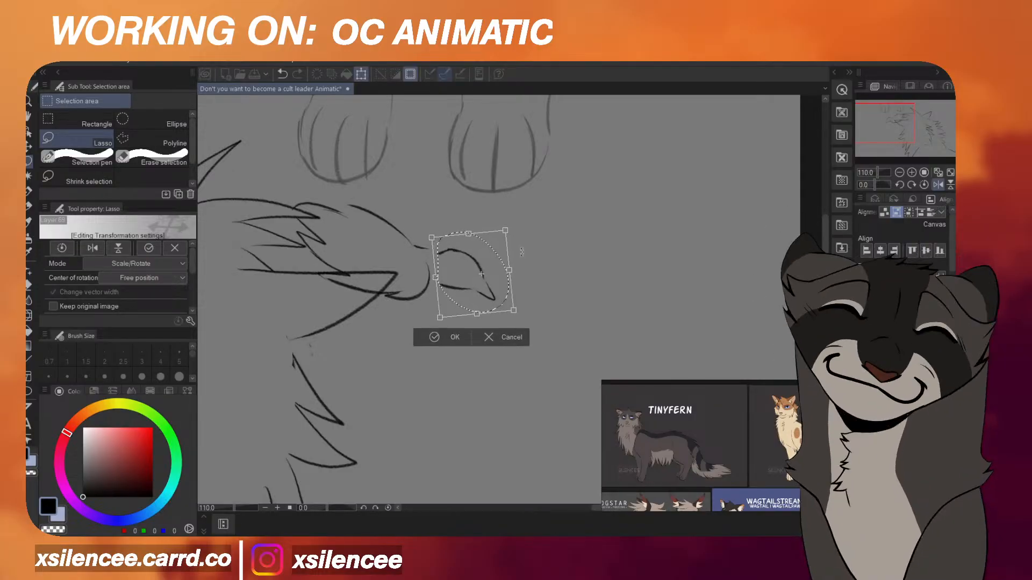
pyautogui.click(445, 340)
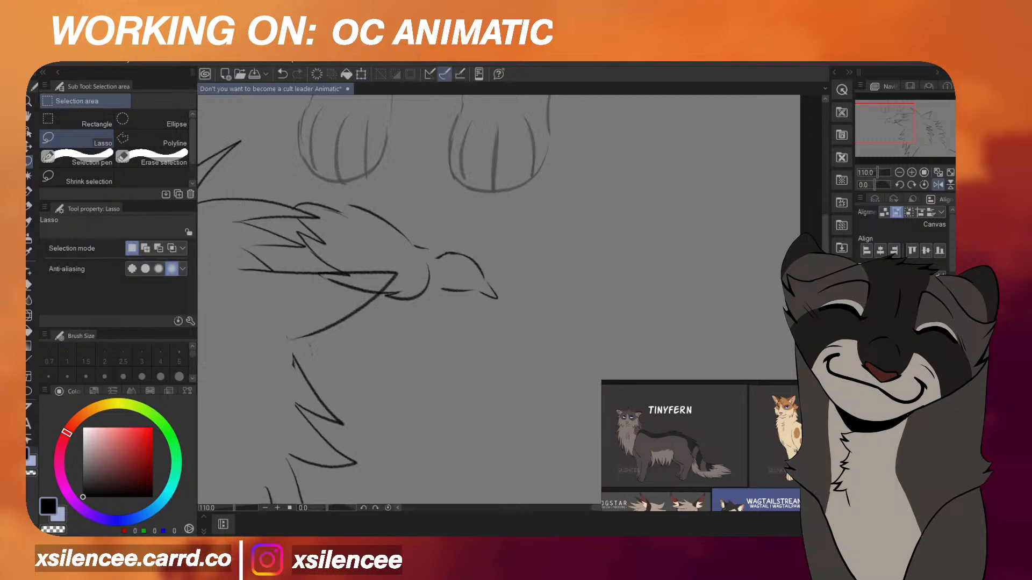
# Redraw the top curve of the bird's head so that it joins the neck line.
pyautogui.press('b')
pyautogui.press('h')
pyautogui.press('p')
pyautogui.scroll(1, 584, 262)
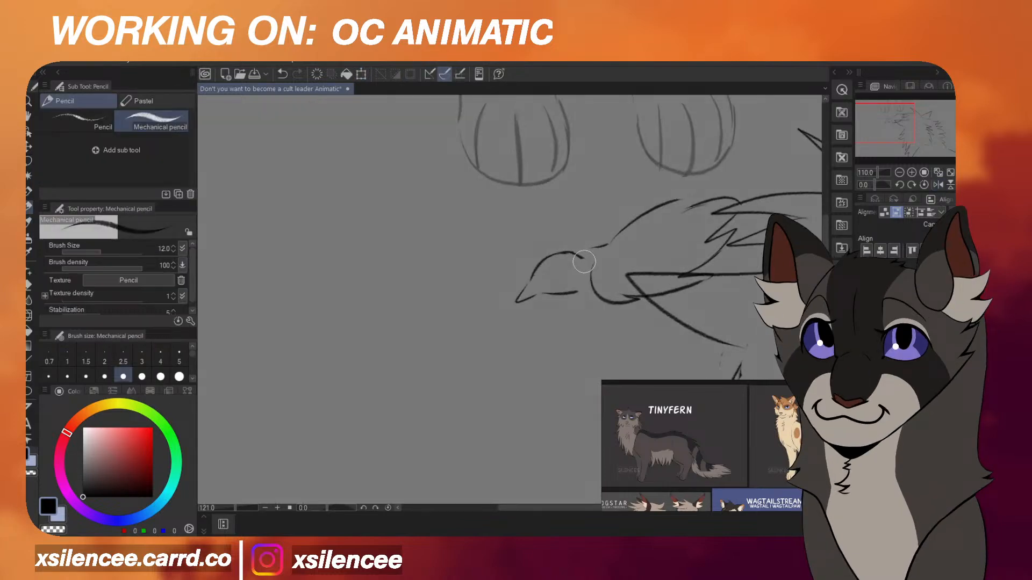
pyautogui.scroll(2, 584, 262)
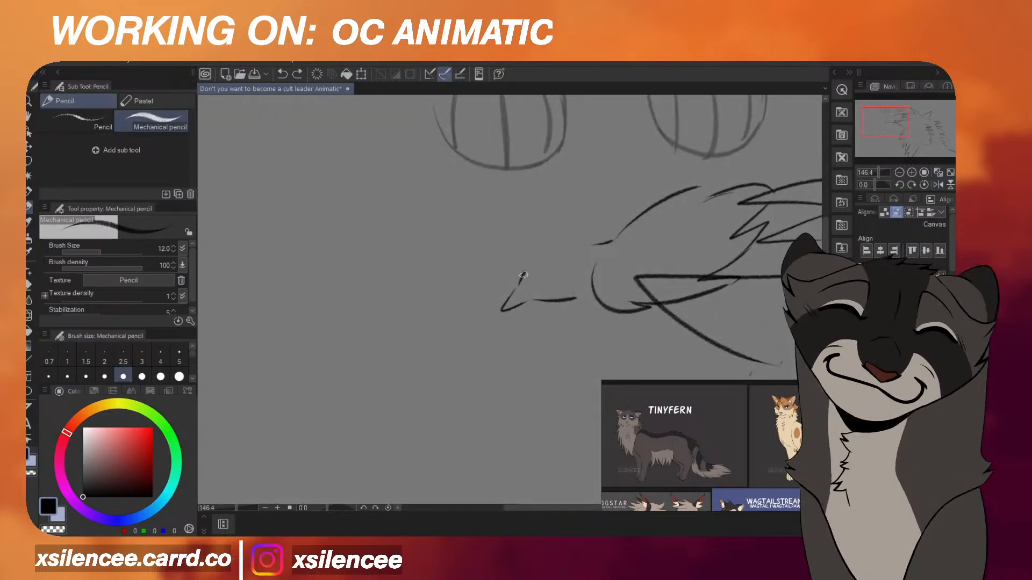
pyautogui.moveTo(524, 275); pyautogui.dragTo(573, 251)
pyautogui.press('h')
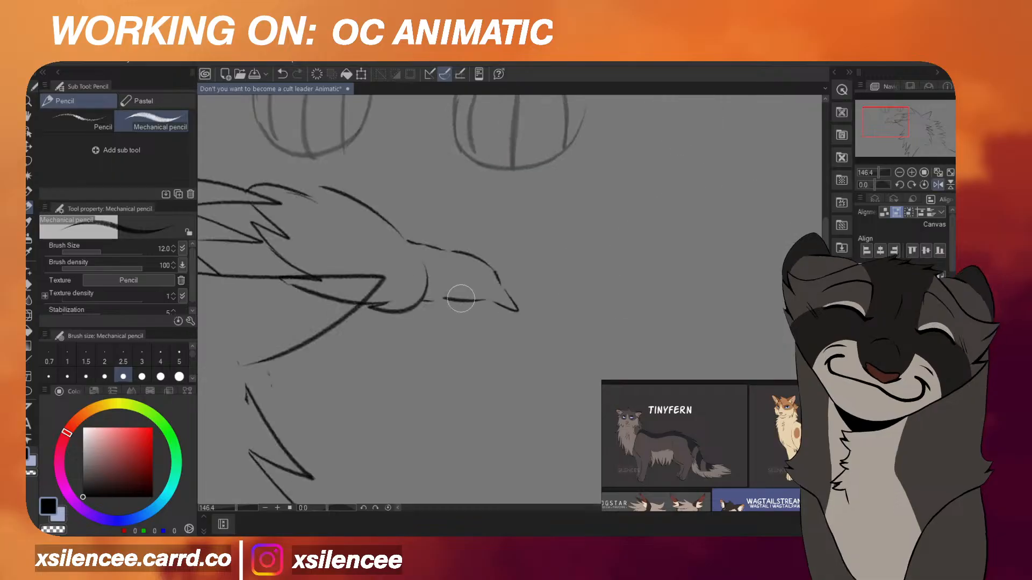
# Replace the rounded front curve of the bird's chest with a pointed feather tuft.
pyautogui.moveTo(434, 264); pyautogui.dragTo(417, 320)
pyautogui.moveTo(425, 283); pyautogui.dragTo(422, 317)
pyautogui.press('h')
pyautogui.scroll(-3, 489, 288)
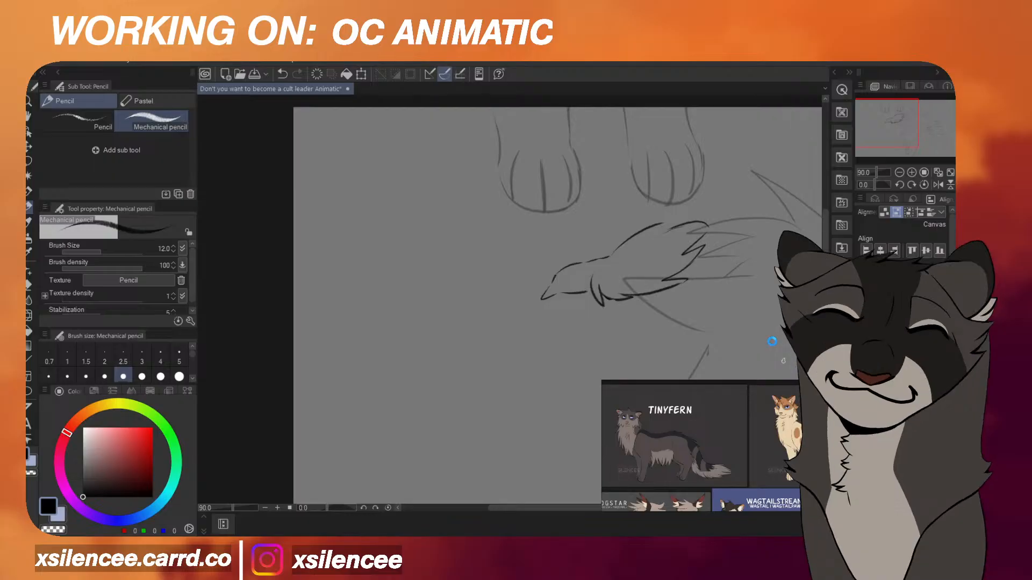
# Try different lengths and angles for the upper feathers at the bird's rear.
pyautogui.scroll(-4, 770, 341)
pyautogui.scroll(2, 696, 268)
pyautogui.scroll(2, 696, 268)
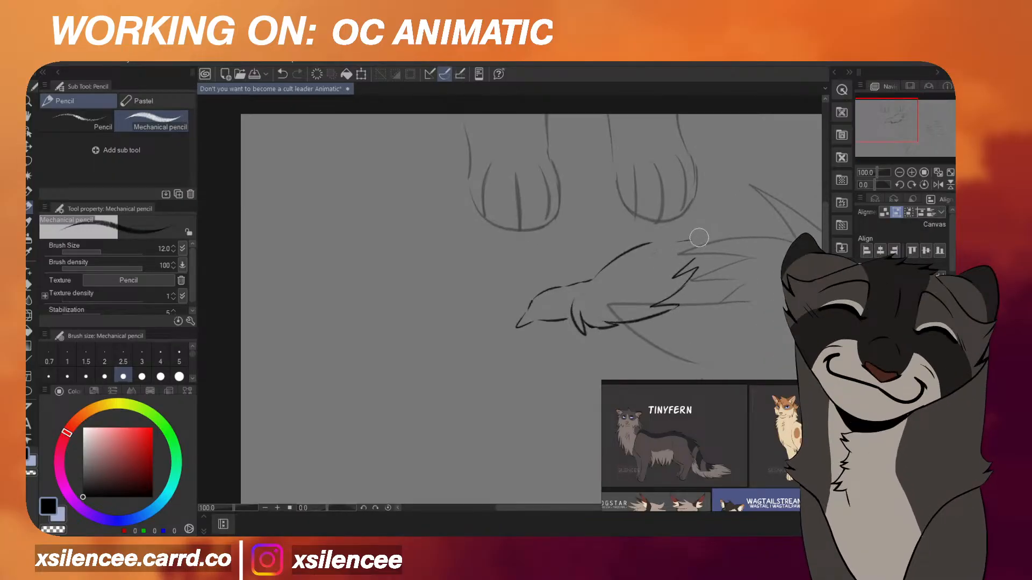
pyautogui.scroll(1, 682, 268)
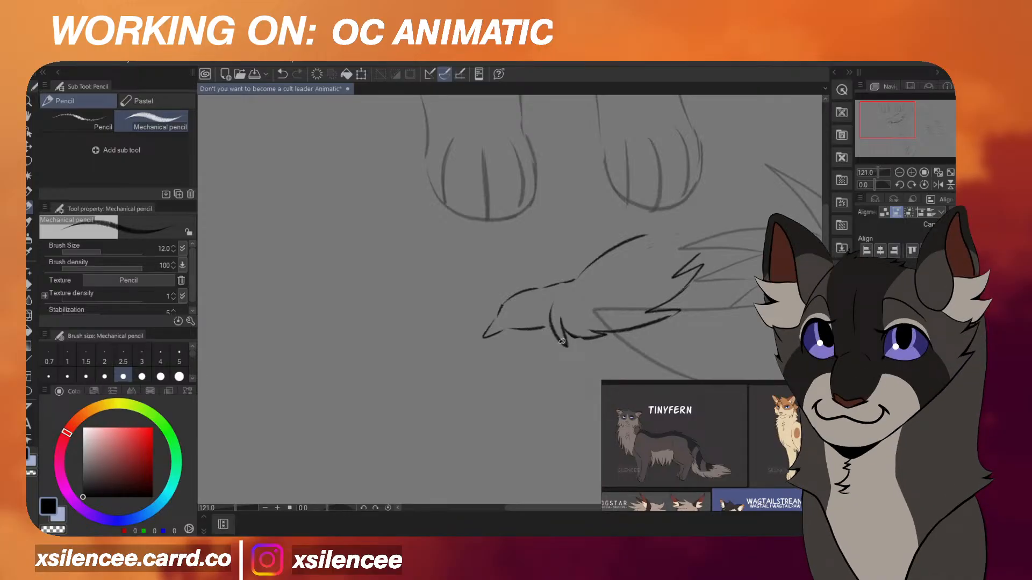
pyautogui.scroll(-2, 610, 248)
pyautogui.scroll(4, 674, 261)
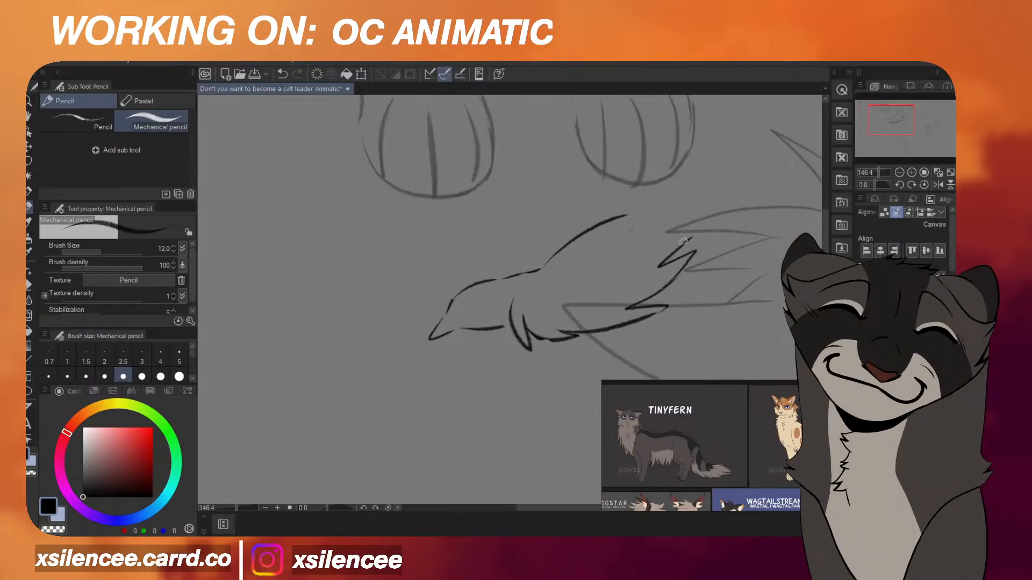
pyautogui.hotkey('ctrl', 'z')
pyautogui.hotkey('ctrl', 'z')
pyautogui.moveTo(643, 304)
pyautogui.mouseDown()
pyautogui.moveTo(697, 271)
pyautogui.moveTo(698, 238)
pyautogui.moveTo(606, 245)
pyautogui.mouseUp()
pyautogui.hotkey('ctrl', 'z')
pyautogui.hotkey('ctrl', 'z')
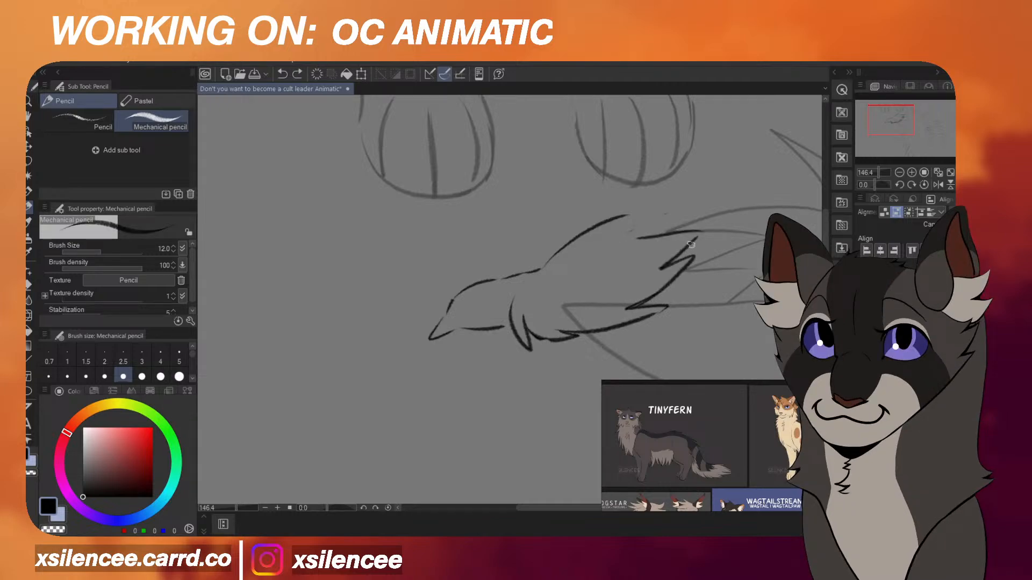
pyautogui.hotkey('ctrl', 'z')
pyautogui.hotkey('ctrl', 'z')
# Redraw the bird's rear feathers as longer pointed tufts sweeping back from the lowest tuft toward the back line.
pyautogui.moveTo(665, 289); pyautogui.dragTo(692, 238)
pyautogui.moveTo(627, 308); pyautogui.dragTo(675, 271)
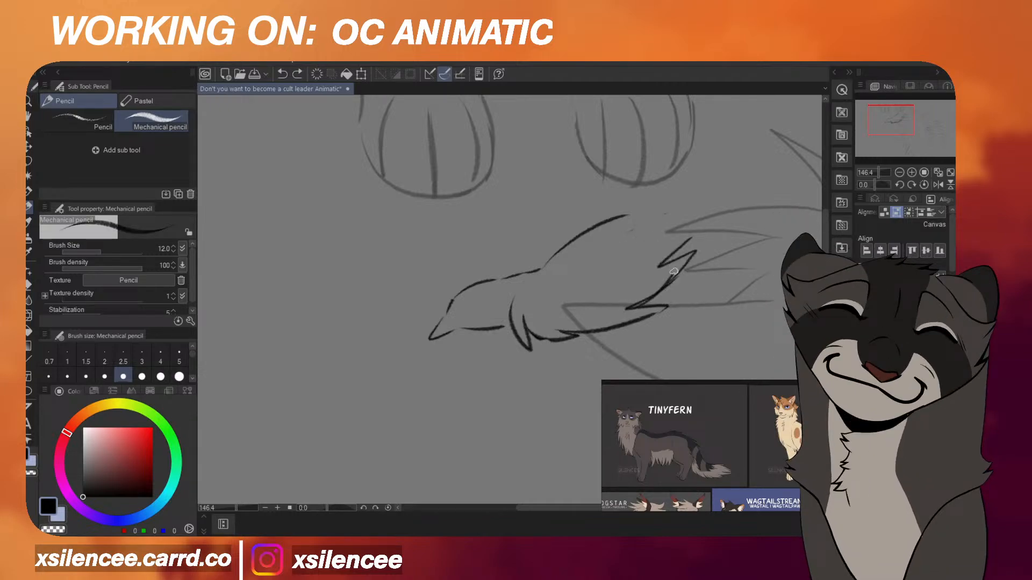
pyautogui.hotkey('ctrl', 'z')
pyautogui.hotkey('ctrl', 'z')
pyautogui.hotkey('ctrl', 'z')
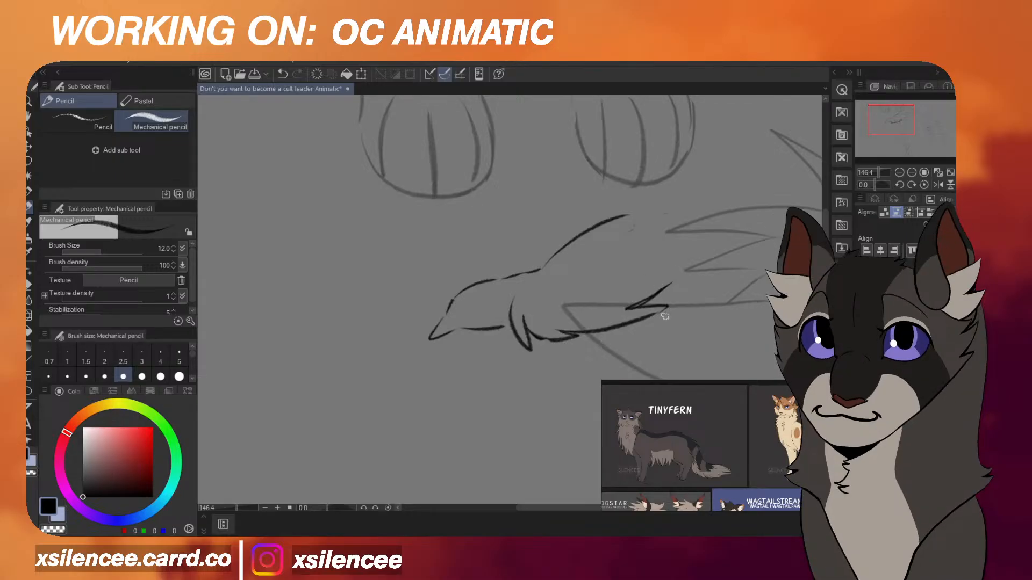
pyautogui.moveTo(650, 302)
pyautogui.mouseDown()
pyautogui.moveTo(699, 248)
pyautogui.moveTo(677, 262)
pyautogui.mouseUp()
pyautogui.hotkey('ctrl', 'z')
pyautogui.moveTo(676, 262)
pyautogui.mouseDown()
pyautogui.moveTo(710, 216)
pyautogui.moveTo(614, 237)
pyautogui.mouseUp()
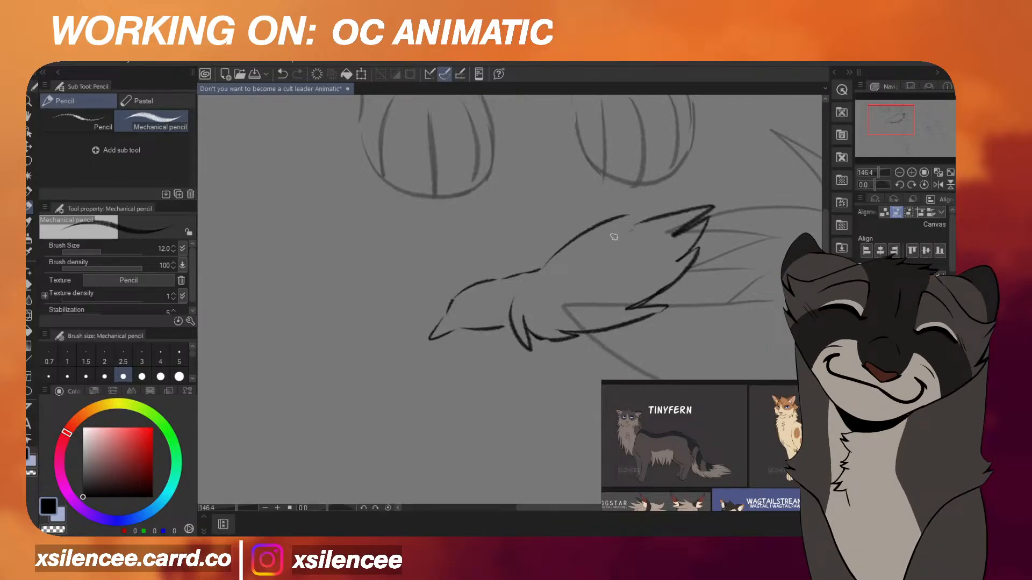
# Add folded-wing feather strokes inside the bird's body above the belly, and check the sketch in a mirrored view.
pyautogui.moveTo(547, 305); pyautogui.dragTo(573, 323)
pyautogui.moveTo(573, 324); pyautogui.dragTo(557, 306)
pyautogui.moveTo(558, 305)
pyautogui.mouseDown()
pyautogui.moveTo(618, 299)
pyautogui.moveTo(656, 270)
pyautogui.moveTo(625, 273)
pyautogui.mouseUp()
pyautogui.press('h')
pyautogui.press('h')
# Rotate the whole bird sketch slightly clockwise so that it lies flatter below the cat paws.
pyautogui.hotkey('ctrl', 't')
pyautogui.scroll(-3, 696, 251)
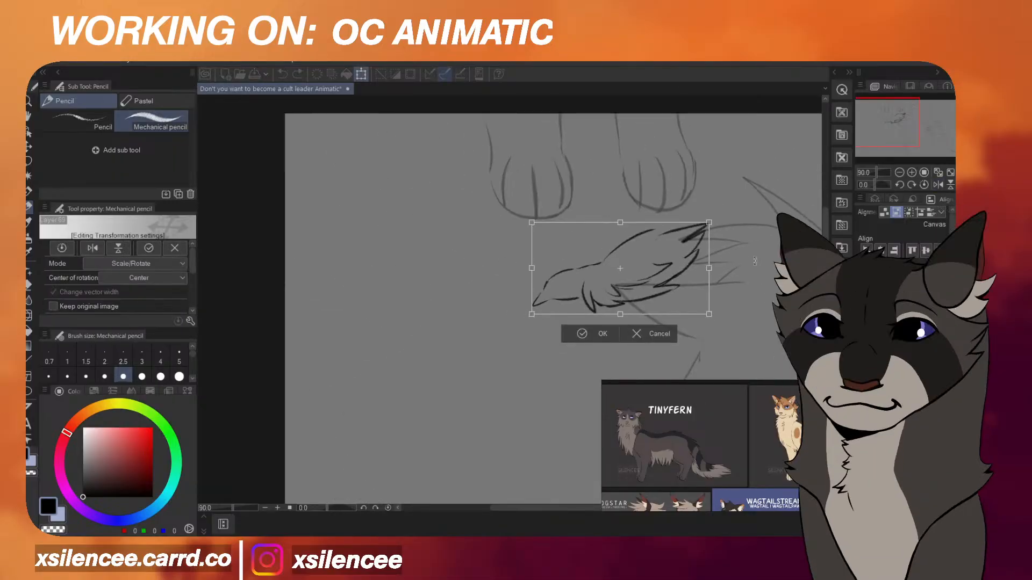
pyautogui.moveTo(744, 247); pyautogui.dragTo(743, 269)
pyautogui.click(605, 347)
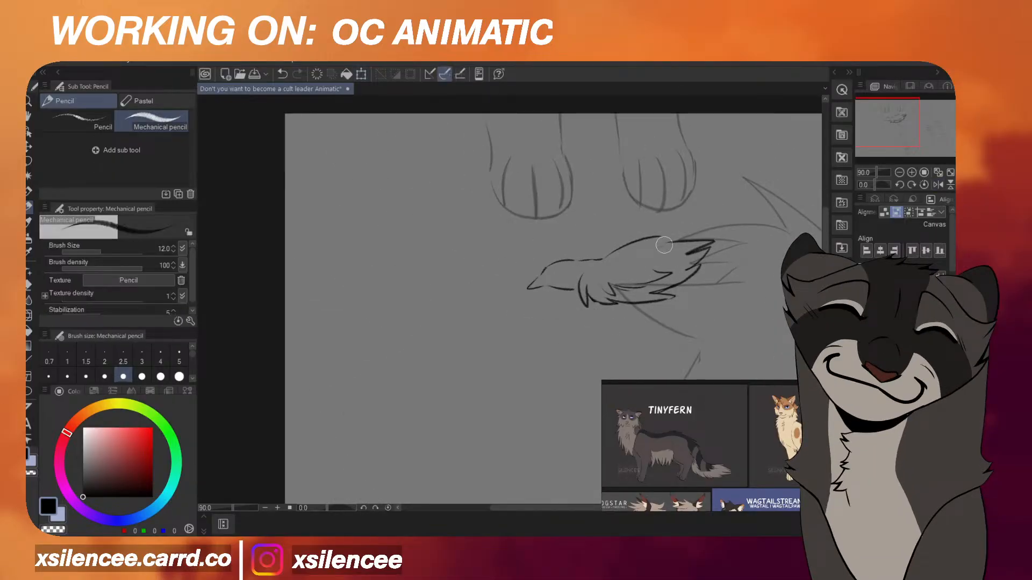
# Replace the bird's body with a spread, feathered wing hanging below it, and start a second wing above the back.
pyautogui.moveTo(665, 244)
pyautogui.mouseDown()
pyautogui.moveTo(698, 265)
pyautogui.moveTo(678, 275)
pyautogui.moveTo(678, 260)
pyautogui.moveTo(584, 315)
pyautogui.moveTo(584, 287)
pyautogui.moveTo(577, 320)
pyautogui.moveTo(570, 312)
pyautogui.moveTo(539, 353)
pyautogui.mouseUp()
pyautogui.moveTo(573, 311)
pyautogui.mouseDown()
pyautogui.moveTo(547, 356)
pyautogui.moveTo(504, 389)
pyautogui.moveTo(563, 370)
pyautogui.moveTo(587, 385)
pyautogui.moveTo(623, 352)
pyautogui.moveTo(519, 390)
pyautogui.moveTo(558, 367)
pyautogui.moveTo(528, 405)
pyautogui.mouseUp()
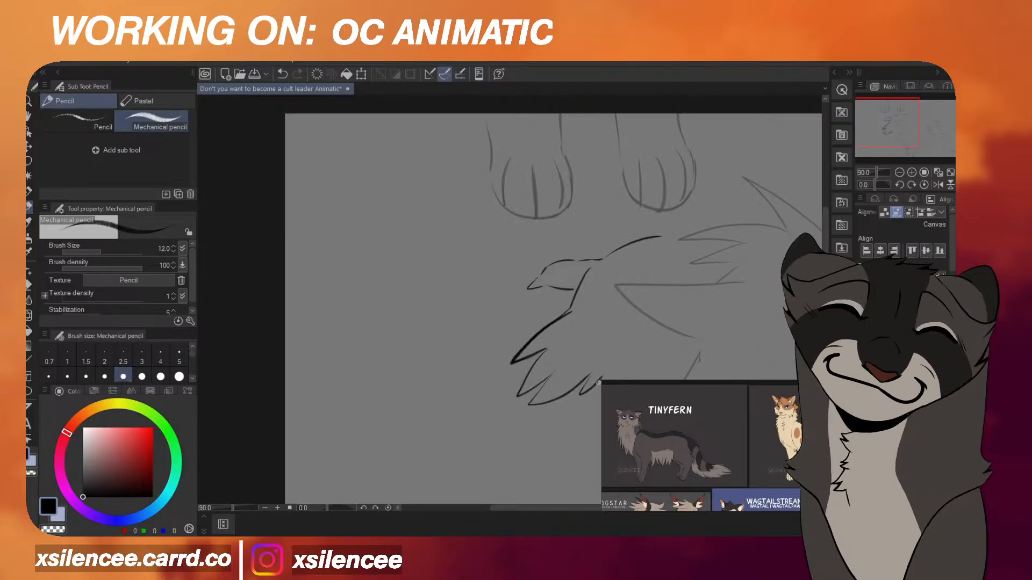
pyautogui.moveTo(597, 388); pyautogui.dragTo(643, 314)
pyautogui.moveTo(587, 209); pyautogui.dragTo(594, 211)
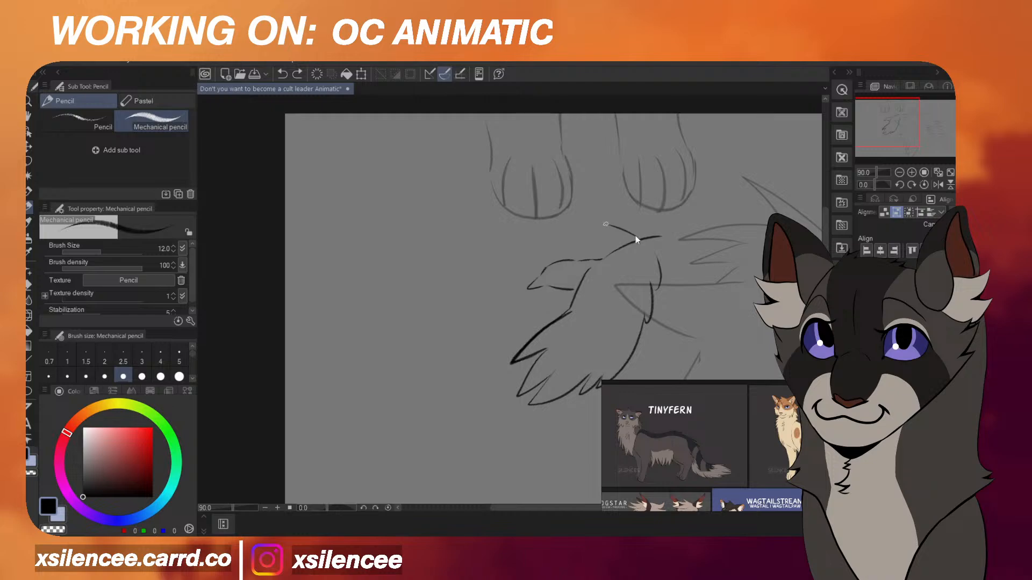
pyautogui.moveTo(598, 224); pyautogui.dragTo(669, 234)
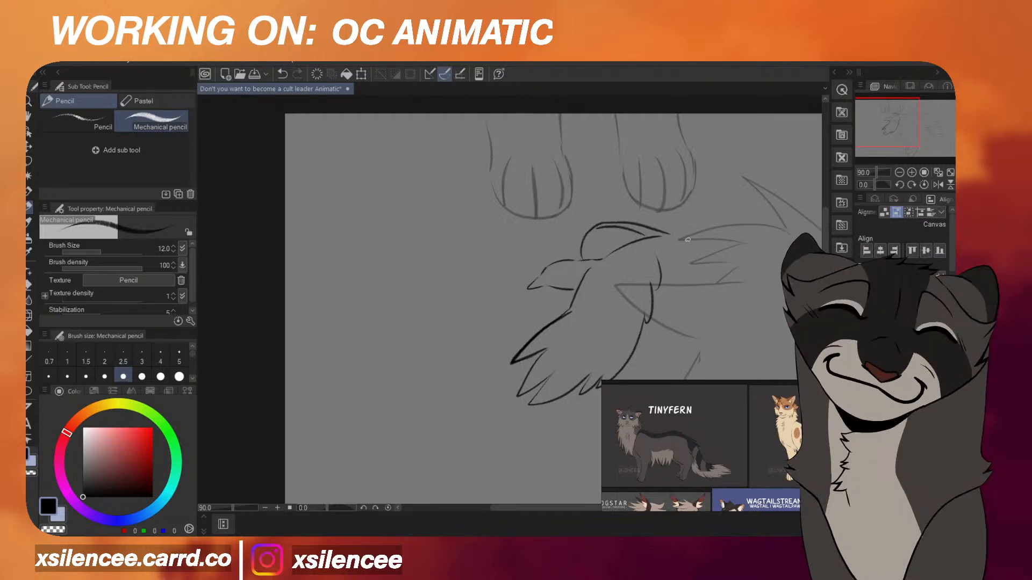
# Undo the spread wings so that only the bird's head and back line are left.
pyautogui.hotkey('ctrl', 'z')
pyautogui.press('h')
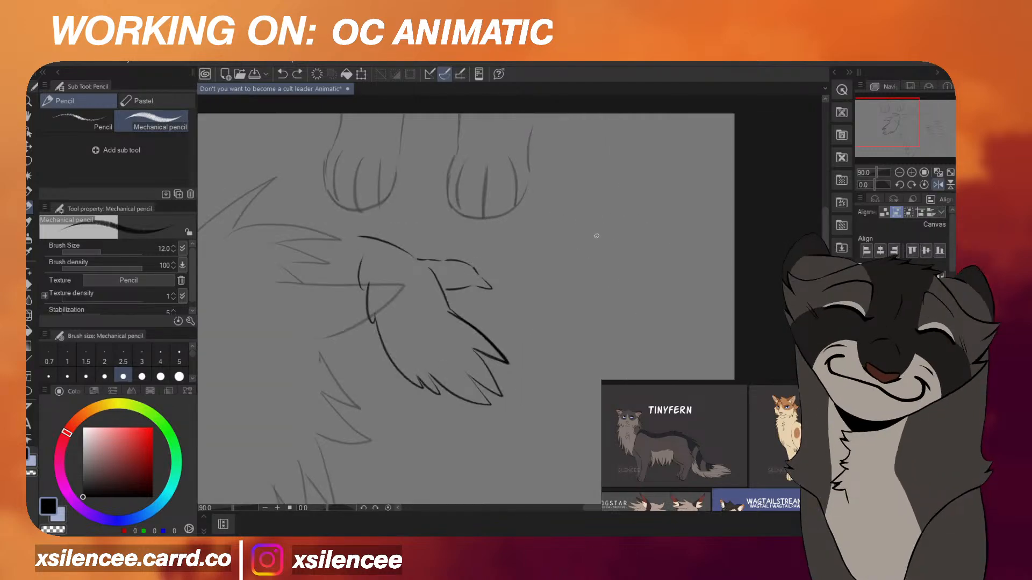
pyautogui.hotkey('ctrl', 'z')
pyautogui.hotkey('ctrl', 'z')
pyautogui.hotkey('ctrl', 'z')
pyautogui.hotkey('ctrl', 'z')
pyautogui.hotkey('ctrl', 'z')
pyautogui.hotkey('ctrl', 'z')
pyautogui.hotkey('ctrl', 'z')
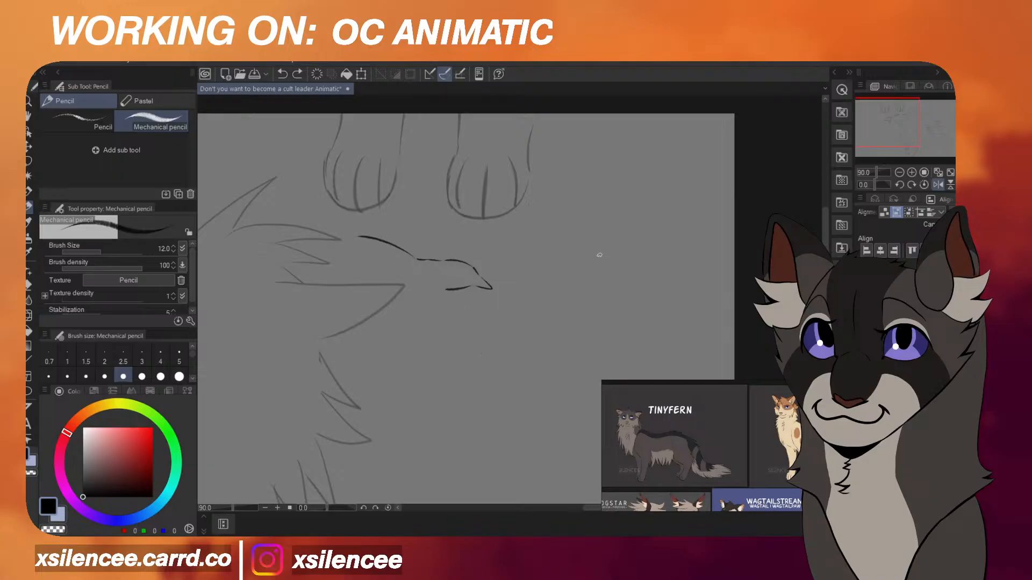
pyautogui.press('h')
pyautogui.hotkey('ctrl', 'z')
pyautogui.hotkey('ctrl', 'z')
pyautogui.hotkey('ctrl', 'z')
pyautogui.hotkey('ctrl', 'z')
pyautogui.hotkey('ctrl', 'z')
pyautogui.hotkey('ctrl', 'z')
pyautogui.hotkey('ctrl', 'z')
pyautogui.hotkey('ctrl', 'z')
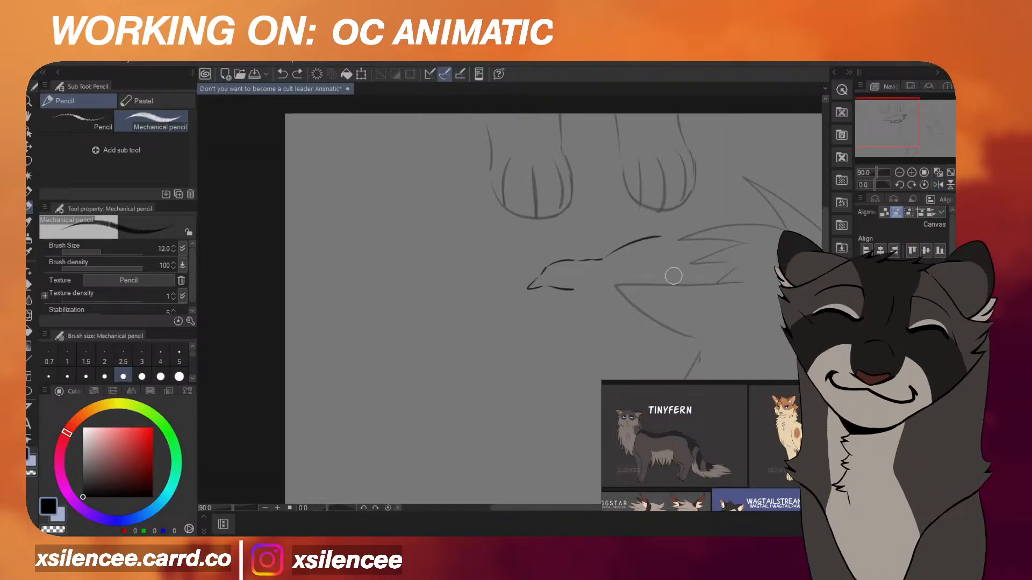
# Rotate the bird's head and back line slightly clockwise, and redraw the long curve of the back.
pyautogui.hotkey('ctrl', 't')
pyautogui.click(576, 318)
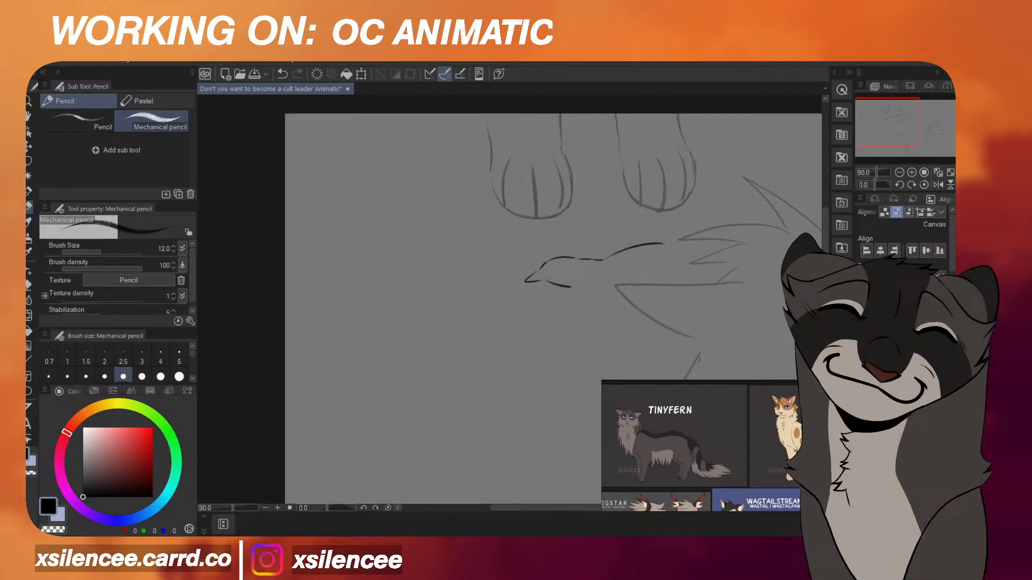
pyautogui.scroll(2, 634, 268)
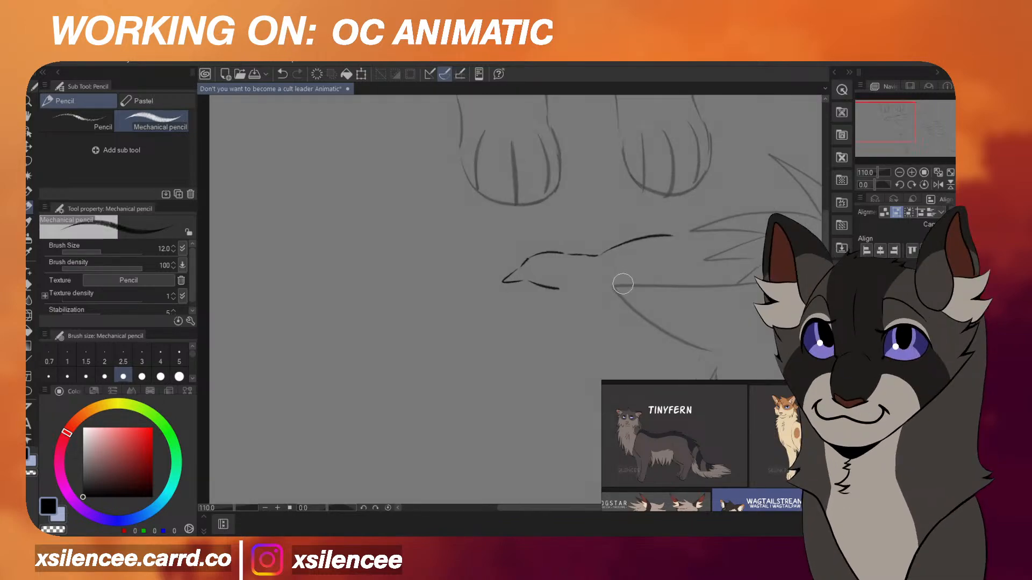
pyautogui.hotkey('ctrl', 'z')
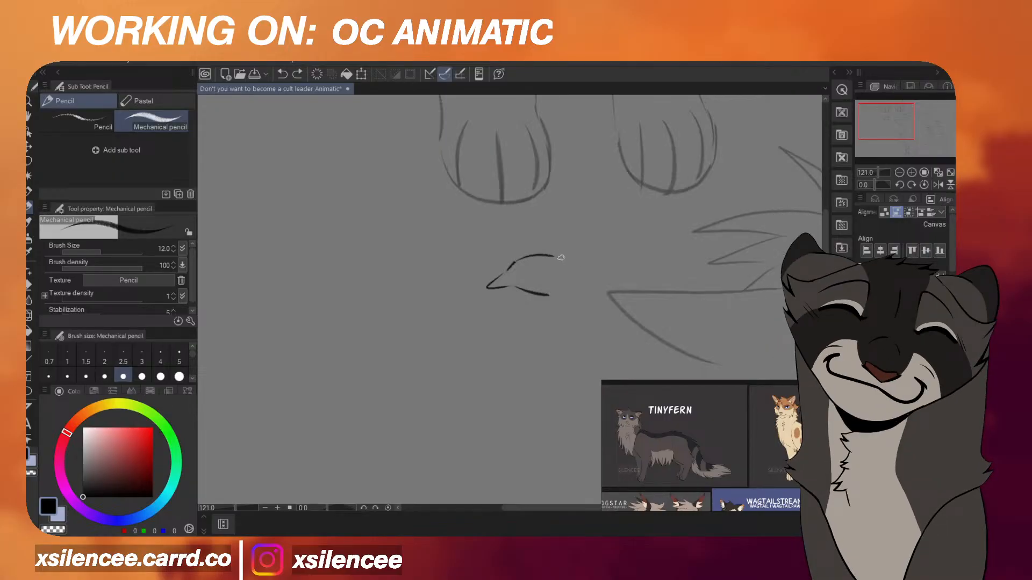
pyautogui.moveTo(580, 251); pyautogui.dragTo(678, 229)
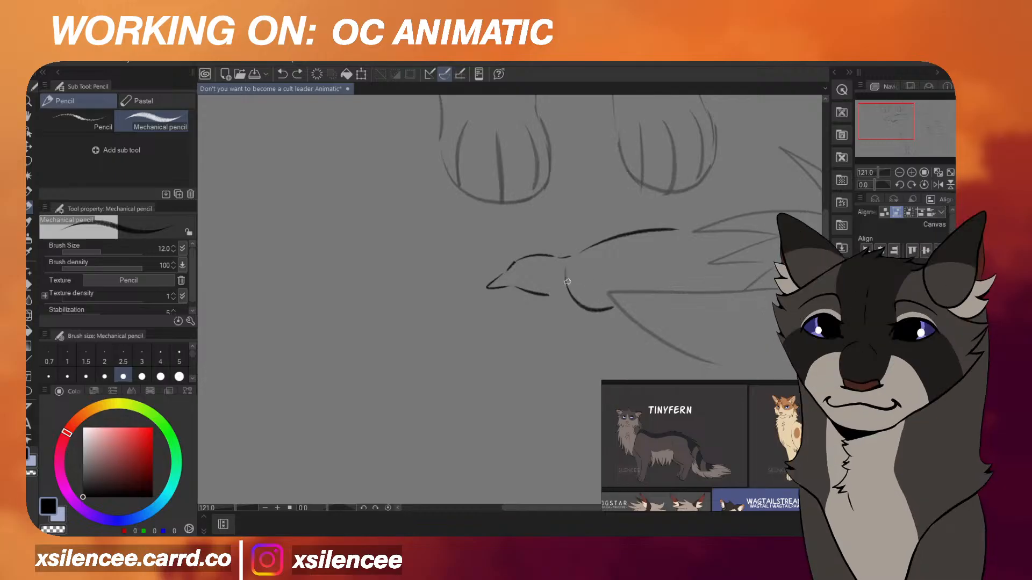
# Draw the bird's rounded belly sweeping up to a pointed wing tip, and add the long tail feathers behind it.
pyautogui.hotkey('ctrl', 'z')
pyautogui.moveTo(565, 266)
pyautogui.mouseDown()
pyautogui.moveTo(625, 314)
pyautogui.moveTo(680, 295)
pyautogui.mouseUp()
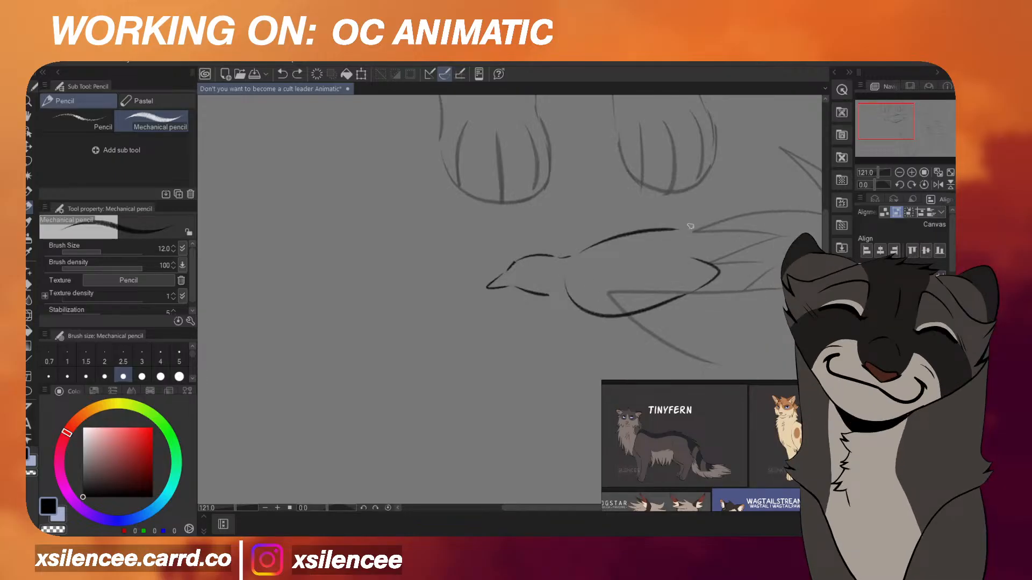
pyautogui.moveTo(690, 227); pyautogui.dragTo(788, 219)
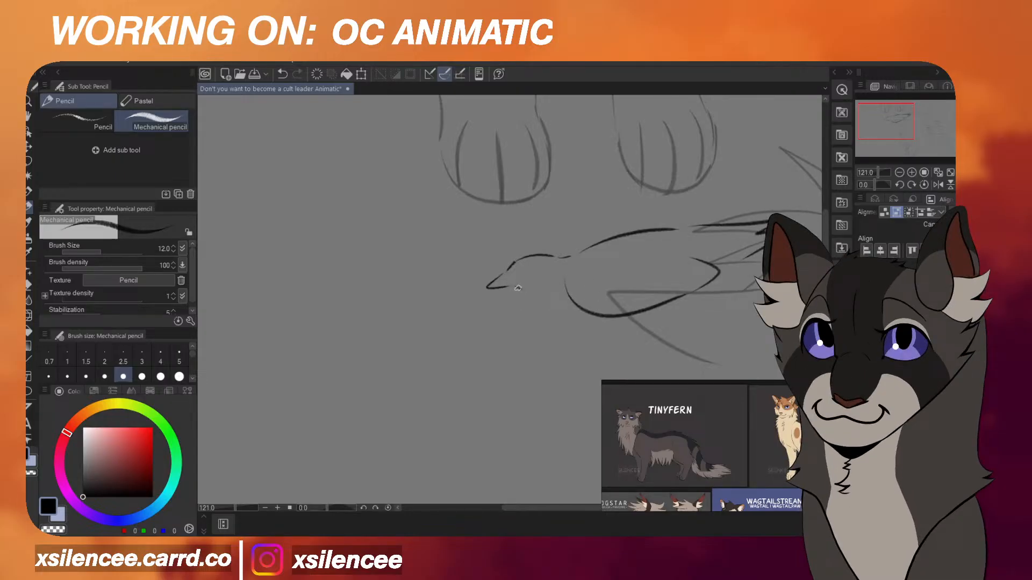
pyautogui.press('h')
pyautogui.press('h')
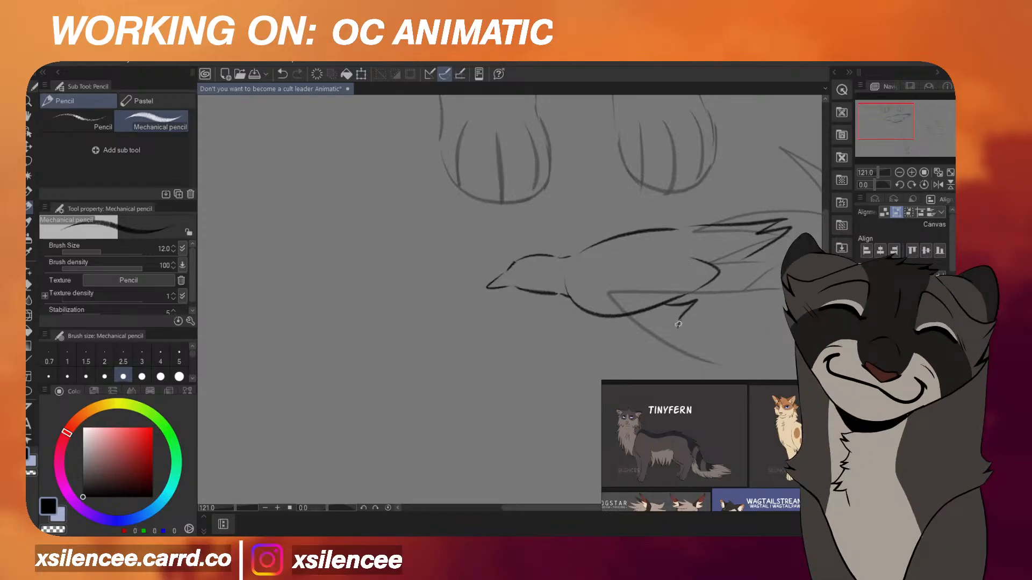
# Sketch the bird's two small legs with clawed feet under the rear of the belly.
pyautogui.moveTo(677, 325); pyautogui.dragTo(704, 310)
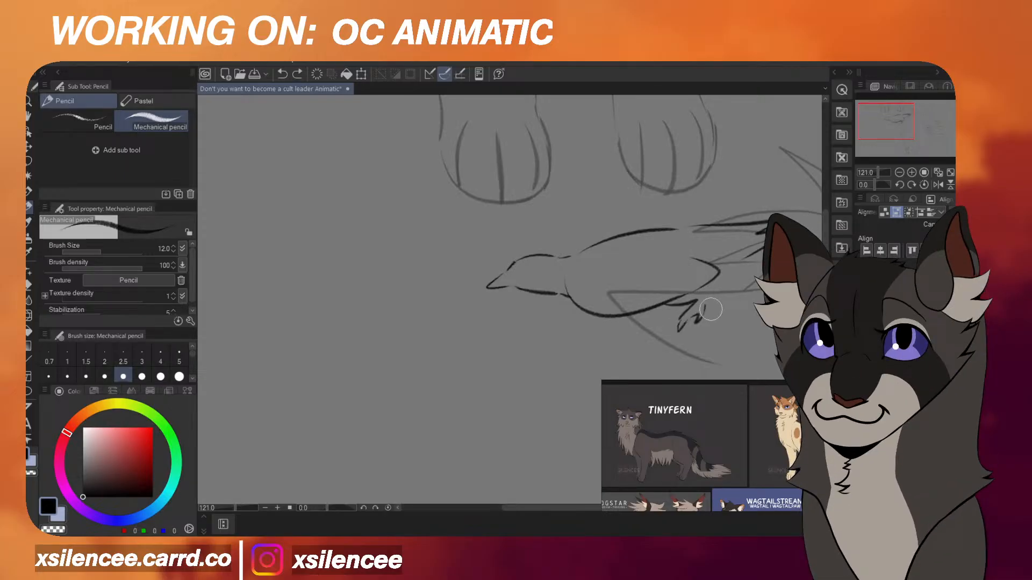
pyautogui.scroll(3, 697, 308)
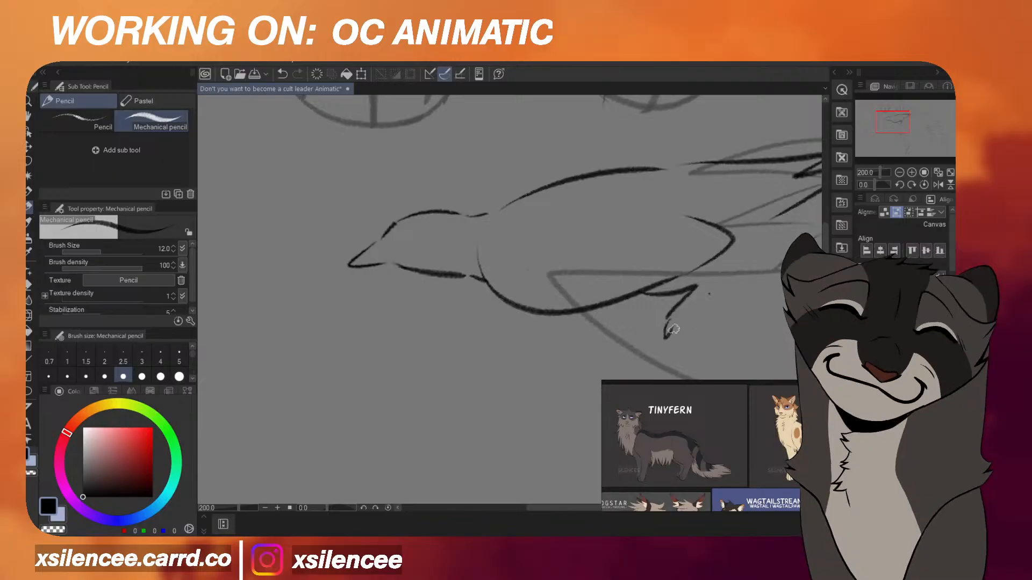
pyautogui.hotkey('ctrl', 'z')
pyautogui.moveTo(691, 308)
pyautogui.mouseDown()
pyautogui.moveTo(717, 276)
pyautogui.moveTo(708, 274)
pyautogui.mouseUp()
pyautogui.hotkey('ctrl', 'z')
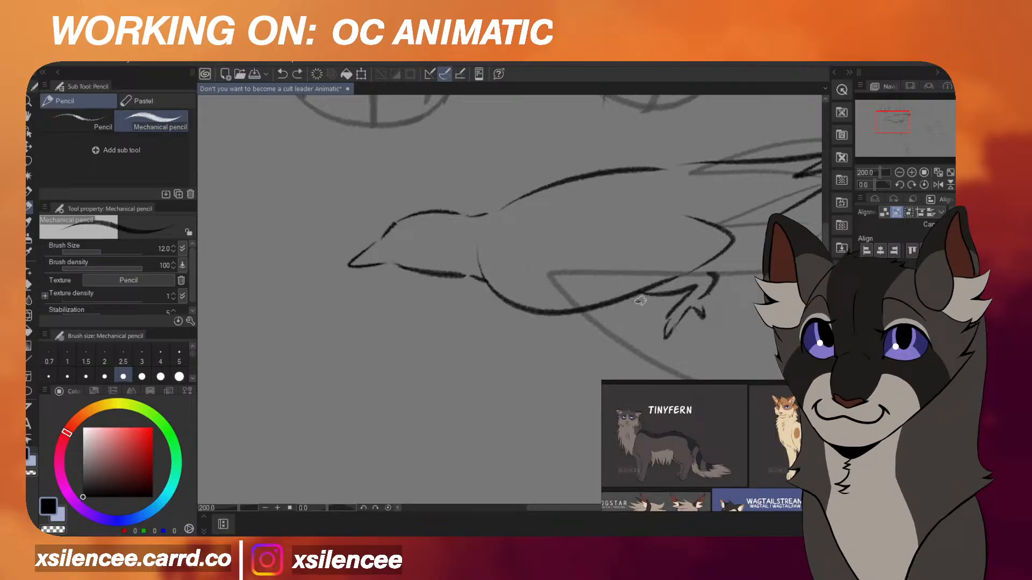
pyautogui.moveTo(623, 328); pyautogui.dragTo(665, 308)
# Draw an X-shaped eye on the bird's head, and check the whole sketch.
pyautogui.moveTo(399, 227)
pyautogui.mouseDown()
pyautogui.moveTo(471, 246)
pyautogui.moveTo(402, 227)
pyautogui.moveTo(418, 251)
pyautogui.mouseUp()
pyautogui.scroll(-1, 607, 228)
pyautogui.scroll(-12, 613, 223)
pyautogui.scroll(10, 626, 215)
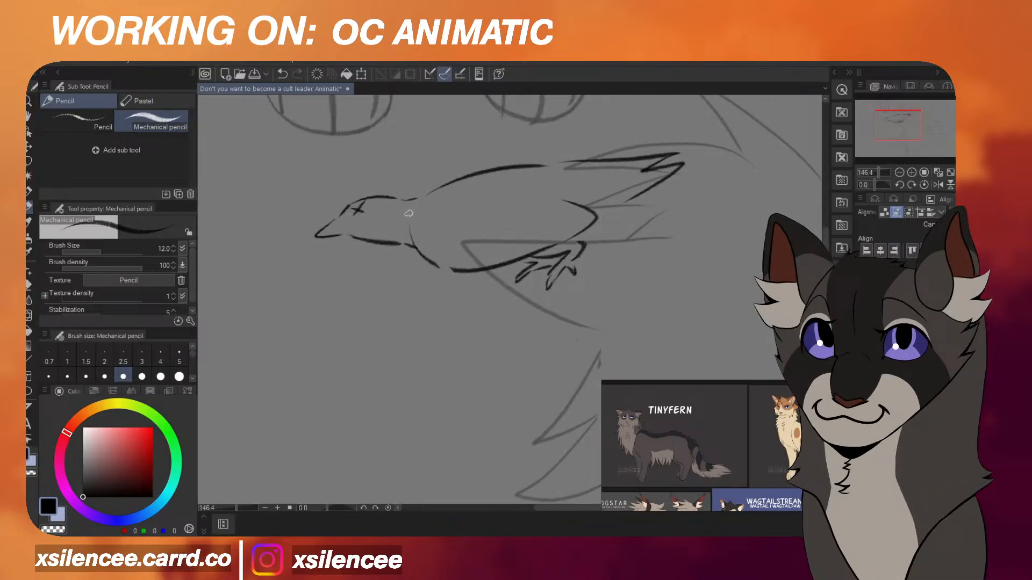
# Redraw the bird's chest with a pointed feather tuft, and draw the layered feathers of the folded wing.
pyautogui.moveTo(411, 213); pyautogui.dragTo(450, 277)
pyautogui.hotkey('ctrl', 'z')
pyautogui.hotkey('ctrl', 'z')
pyautogui.moveTo(409, 218)
pyautogui.mouseDown()
pyautogui.moveTo(430, 274)
pyautogui.moveTo(583, 244)
pyautogui.mouseUp()
pyautogui.moveTo(493, 266)
pyautogui.mouseDown()
pyautogui.moveTo(592, 219)
pyautogui.moveTo(543, 226)
pyautogui.moveTo(610, 192)
pyautogui.moveTo(555, 177)
pyautogui.mouseUp()
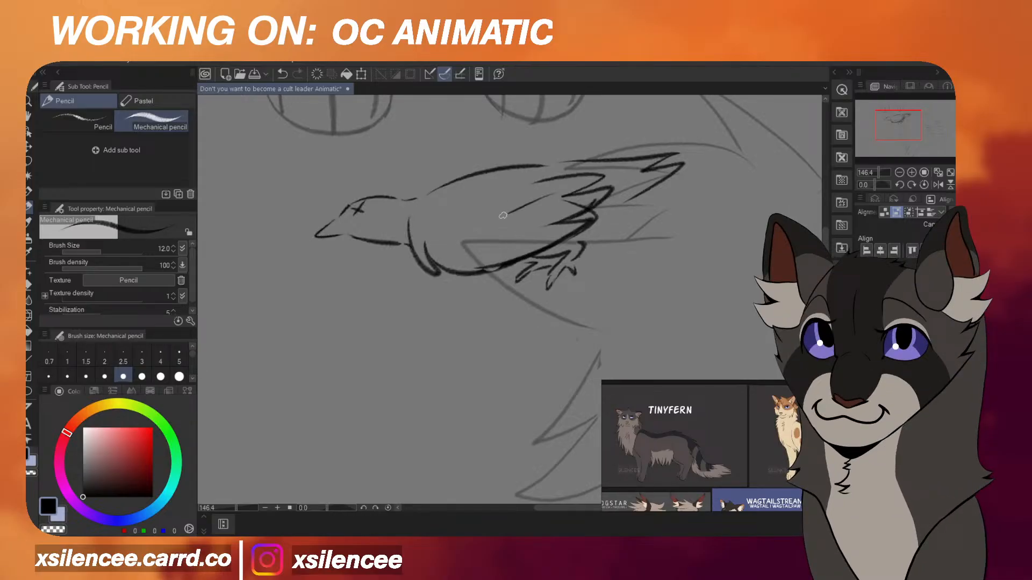
pyautogui.moveTo(497, 254); pyautogui.dragTo(529, 255)
# In a mirrored view, rotate the bird slightly to lift its head and move it lower, away from the furry figure.
pyautogui.press('h')
pyautogui.scroll(-4, 709, 221)
pyautogui.hotkey('ctrl', 't')
pyautogui.moveTo(723, 236); pyautogui.dragTo(723, 228)
pyautogui.moveTo(690, 235)
pyautogui.mouseDown()
pyautogui.moveTo(720, 250)
pyautogui.moveTo(720, 277)
pyautogui.mouseUp()
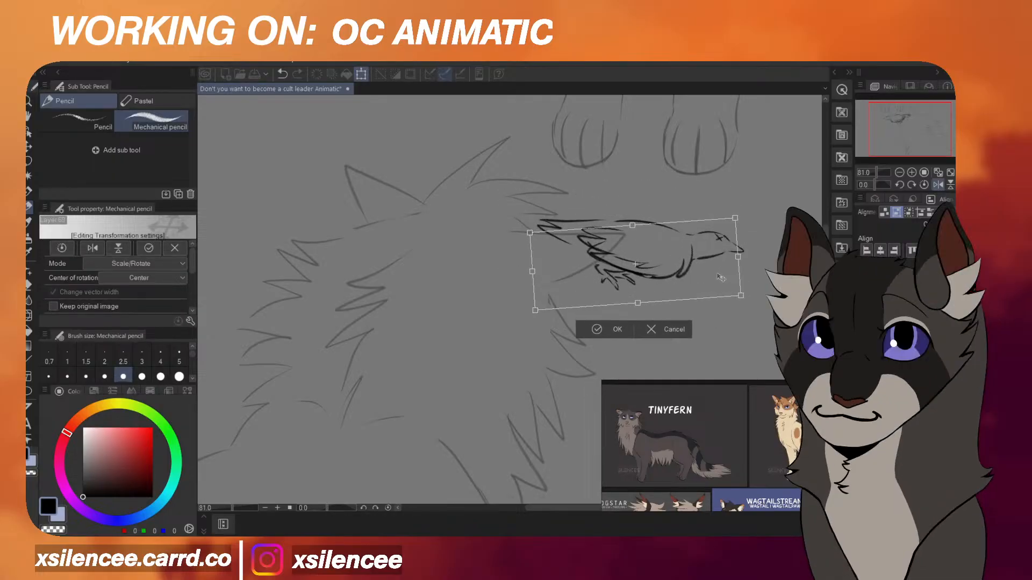
pyautogui.press('Return')
pyautogui.press('h')
# Sketch a small rounded form with a bumpy top contour behind the bird's head and back.
pyautogui.scroll(5, 425, 237)
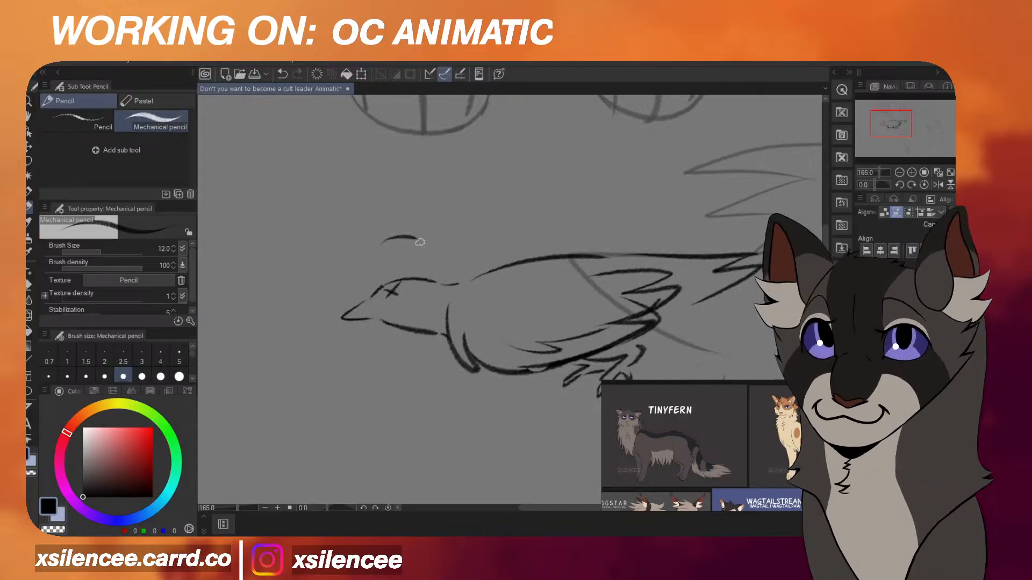
pyautogui.hotkey('ctrl', 'z')
pyautogui.moveTo(379, 247)
pyautogui.mouseDown()
pyautogui.moveTo(436, 240)
pyautogui.moveTo(401, 241)
pyautogui.moveTo(403, 224)
pyautogui.moveTo(381, 235)
pyautogui.moveTo(454, 241)
pyautogui.mouseUp()
pyautogui.hotkey('ctrl', 'z')
pyautogui.hotkey('ctrl', 'z')
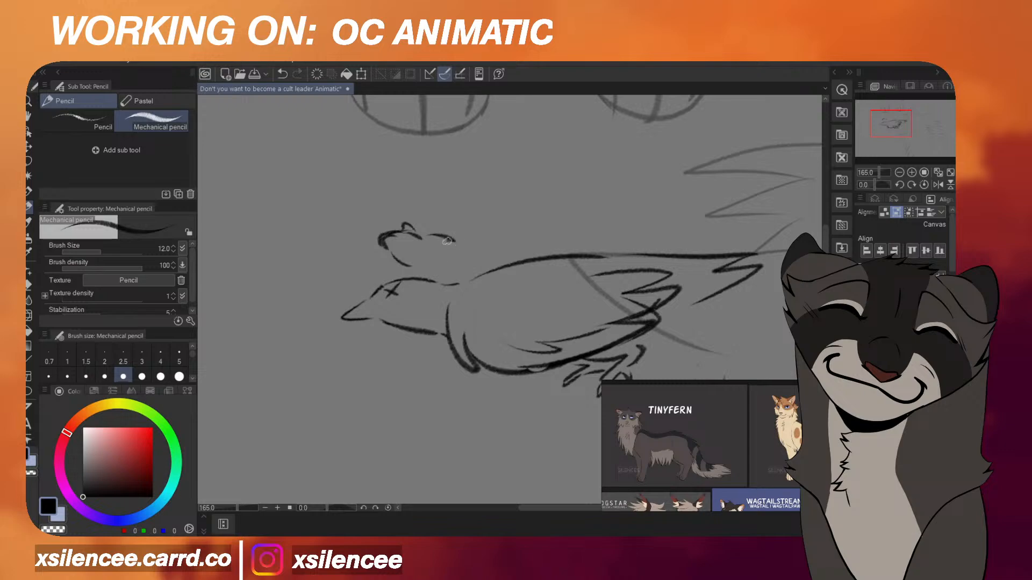
pyautogui.moveTo(423, 238)
pyautogui.mouseDown()
pyautogui.moveTo(444, 231)
pyautogui.moveTo(513, 250)
pyautogui.moveTo(549, 237)
pyautogui.mouseUp()
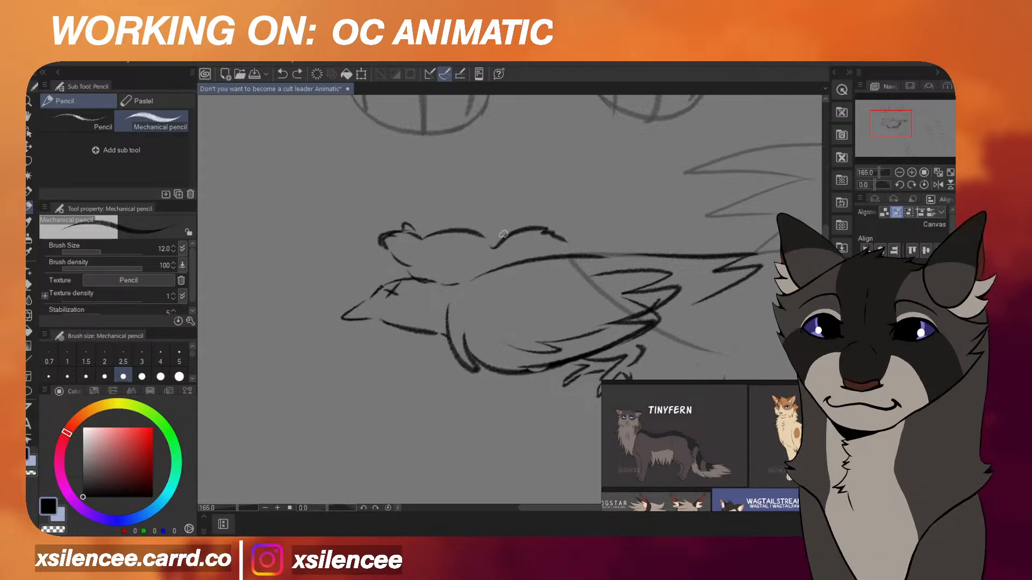
# Erase the rear bump of the small form behind the bird and redraw its rounded end just above the bird's head.
pyautogui.press('h')
pyautogui.moveTo(634, 237); pyautogui.dragTo(619, 221)
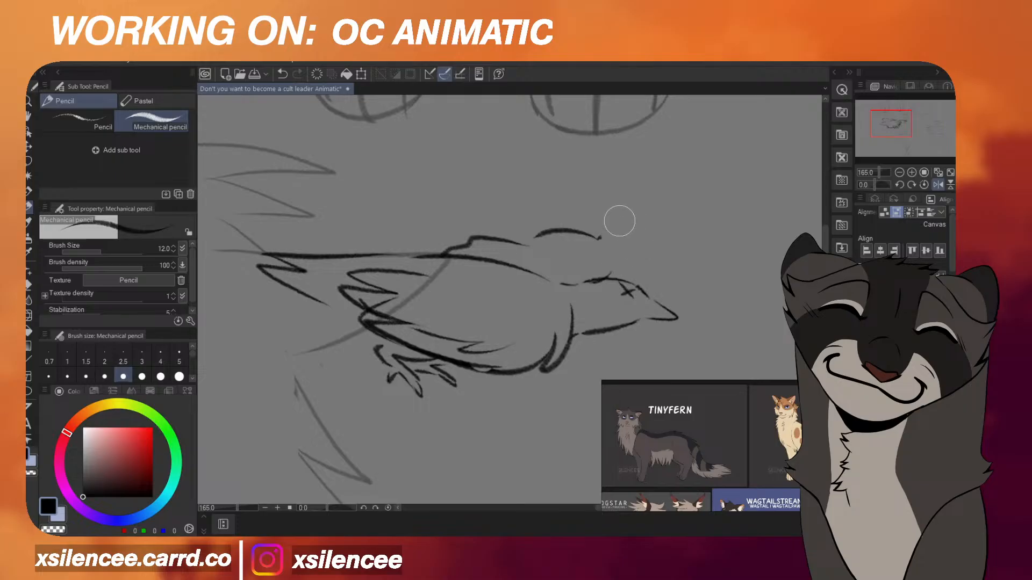
pyautogui.moveTo(546, 249); pyautogui.dragTo(465, 237)
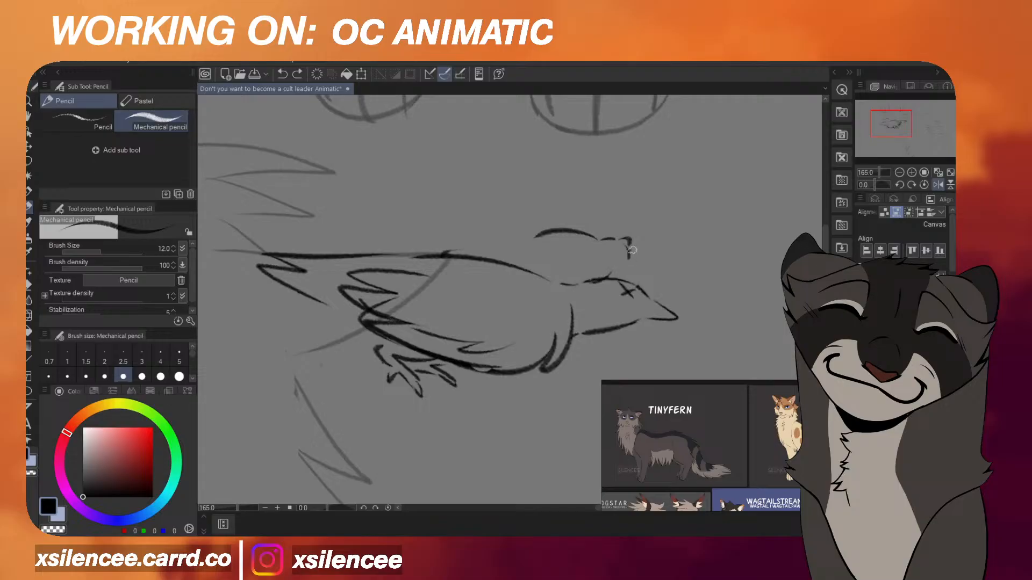
pyautogui.press('h')
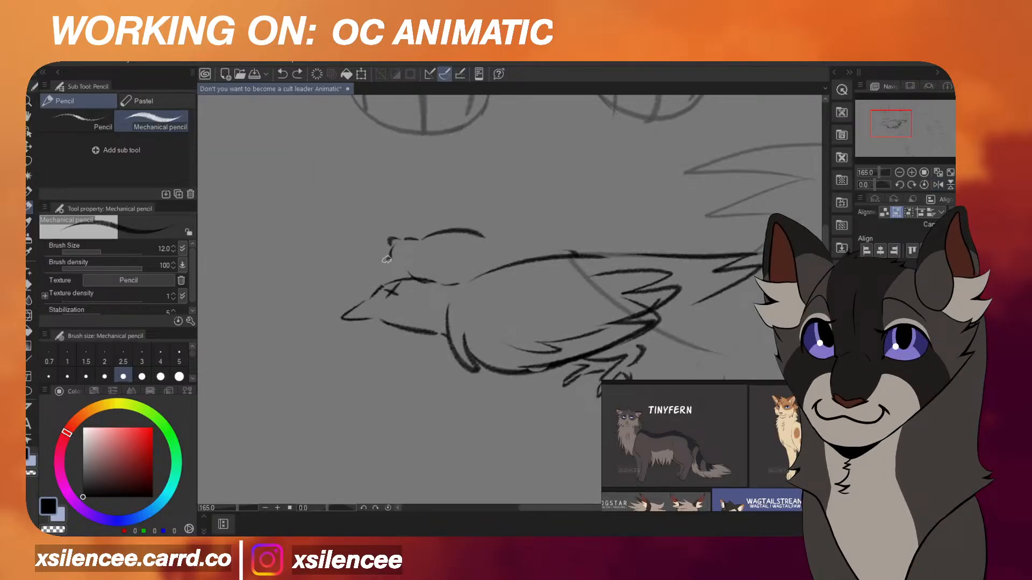
pyautogui.hotkey('ctrl', 'z')
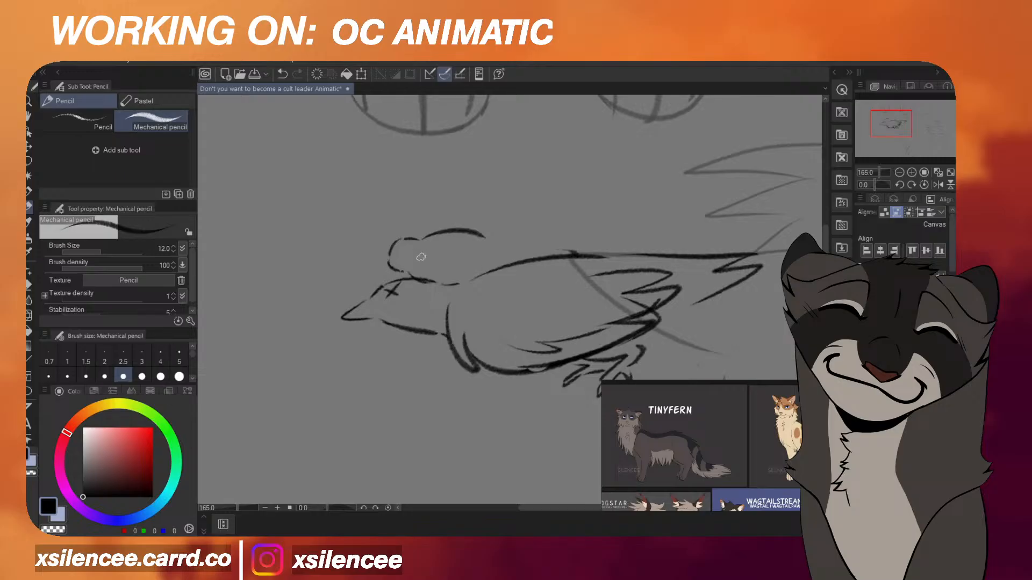
pyautogui.press('h')
pyautogui.hotkey('ctrl', 'z')
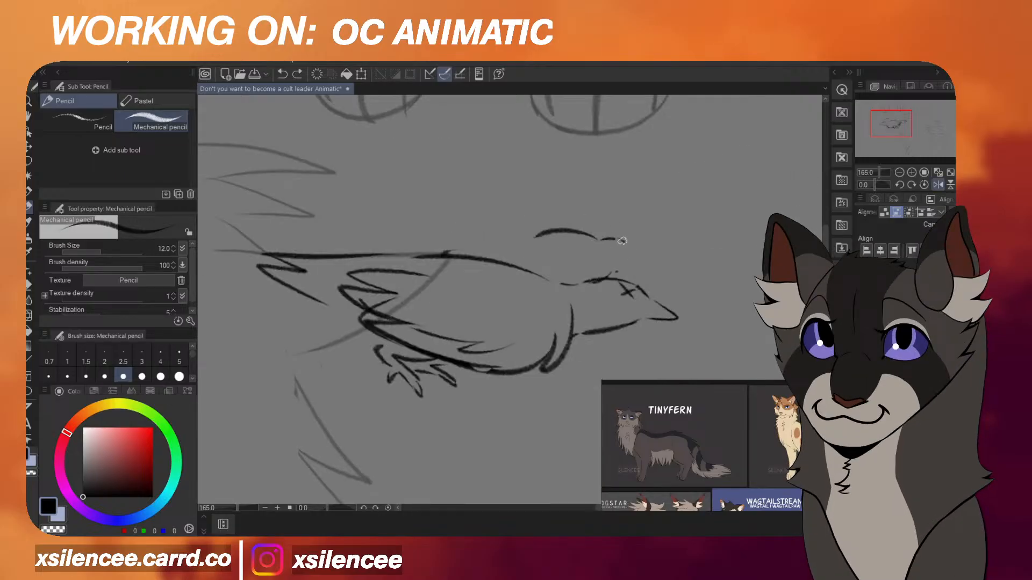
pyautogui.hotkey('ctrl', 'z')
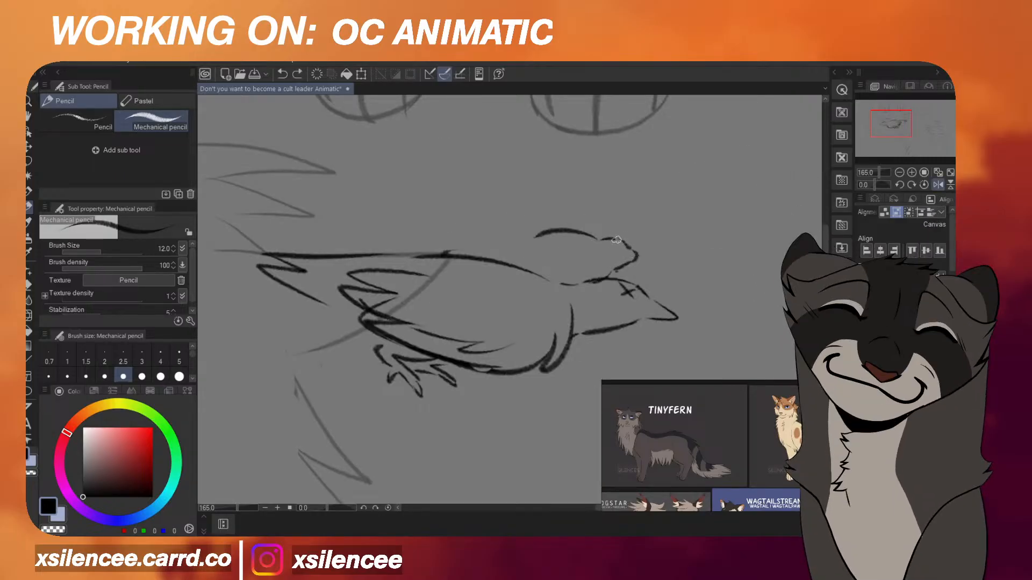
pyautogui.moveTo(639, 252); pyautogui.dragTo(637, 258)
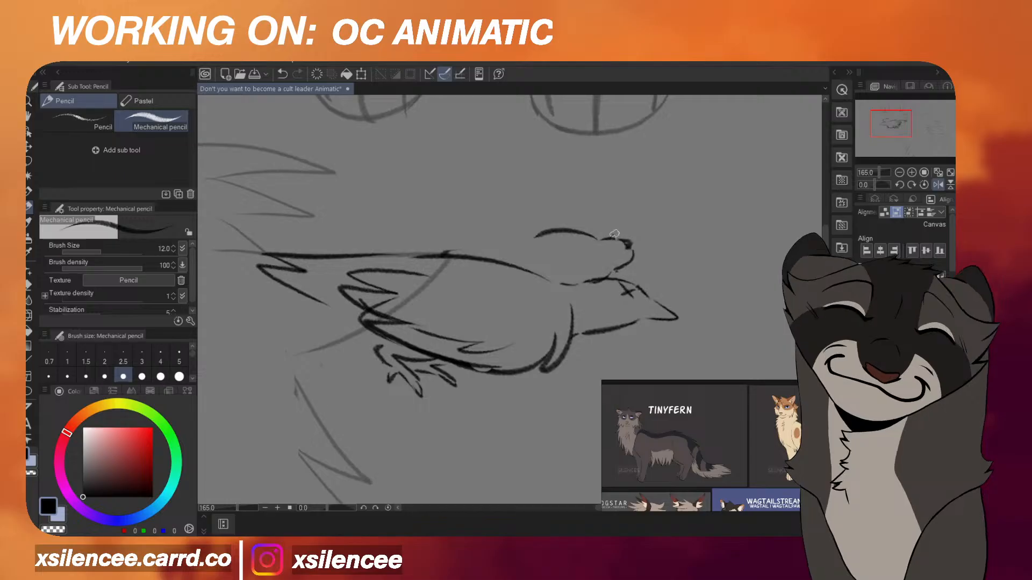
pyautogui.scroll(1, 618, 239)
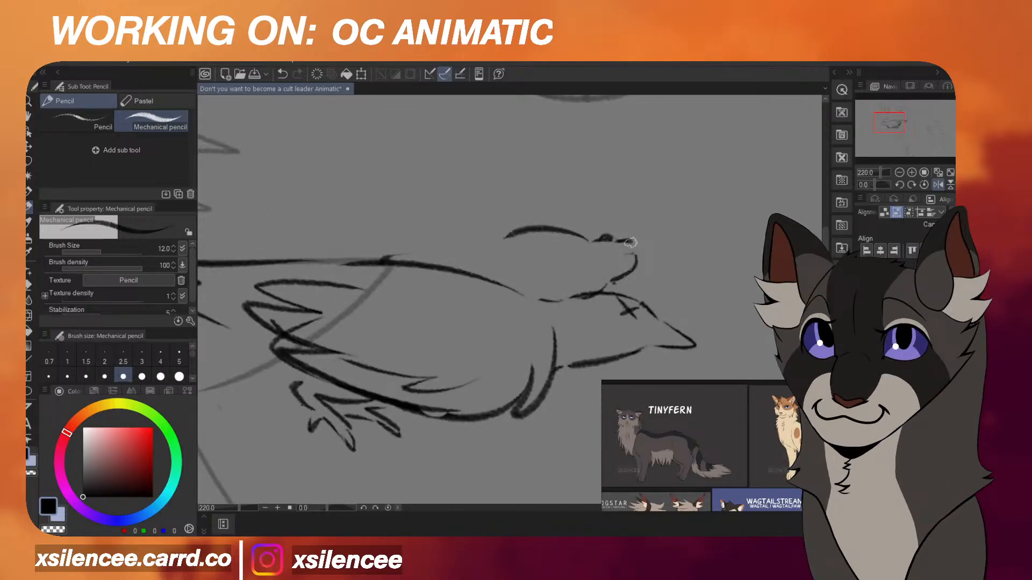
# Close the small form's contour with a curve sloping down to the bird's back.
pyautogui.press('h')
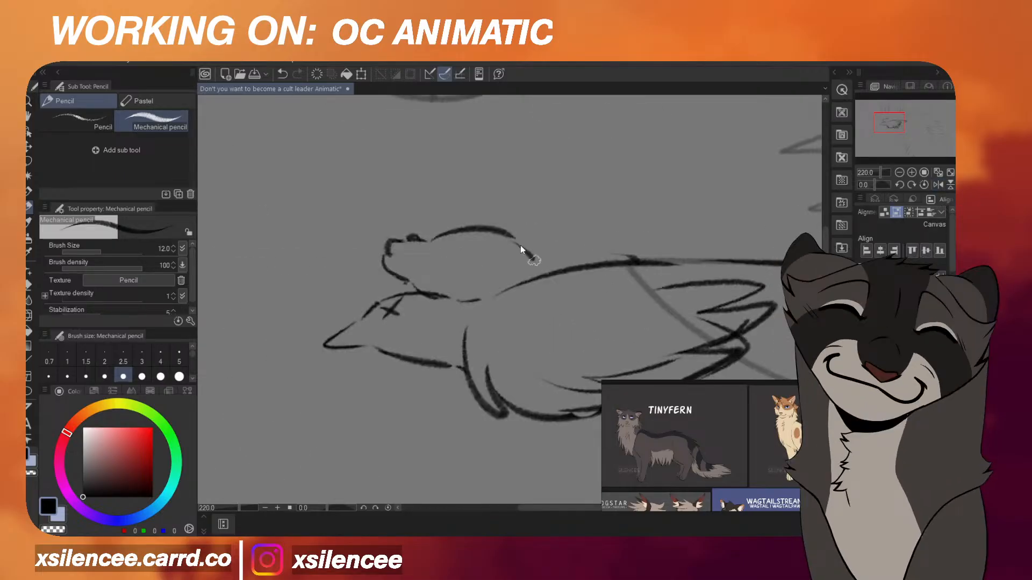
pyautogui.hotkey('ctrl', 'z')
pyautogui.moveTo(514, 239); pyautogui.dragTo(538, 277)
pyautogui.hotkey('ctrl', 'z')
pyautogui.press('h')
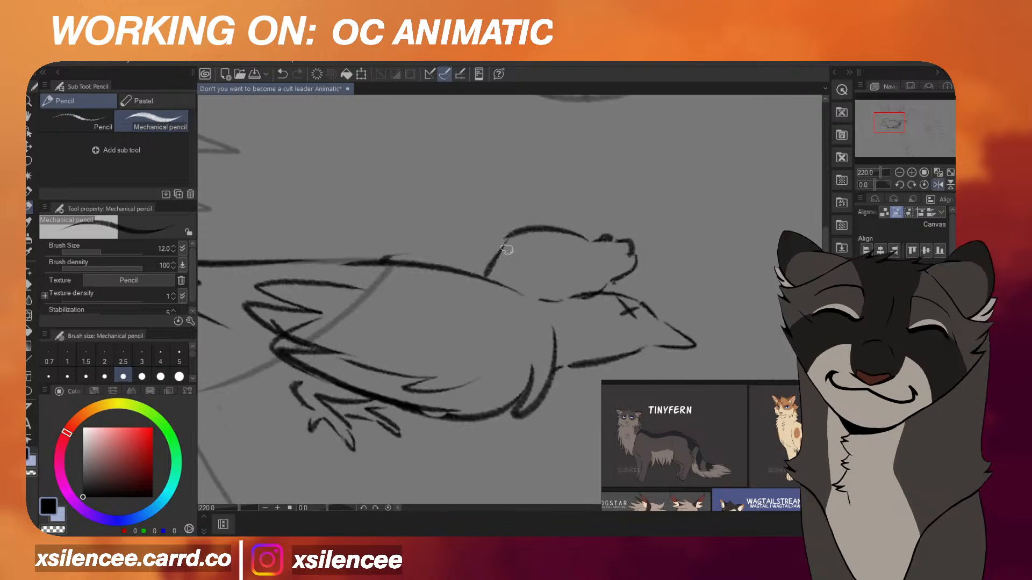
pyautogui.press('h')
pyautogui.scroll(-4, 621, 232)
pyautogui.scroll(3, 525, 263)
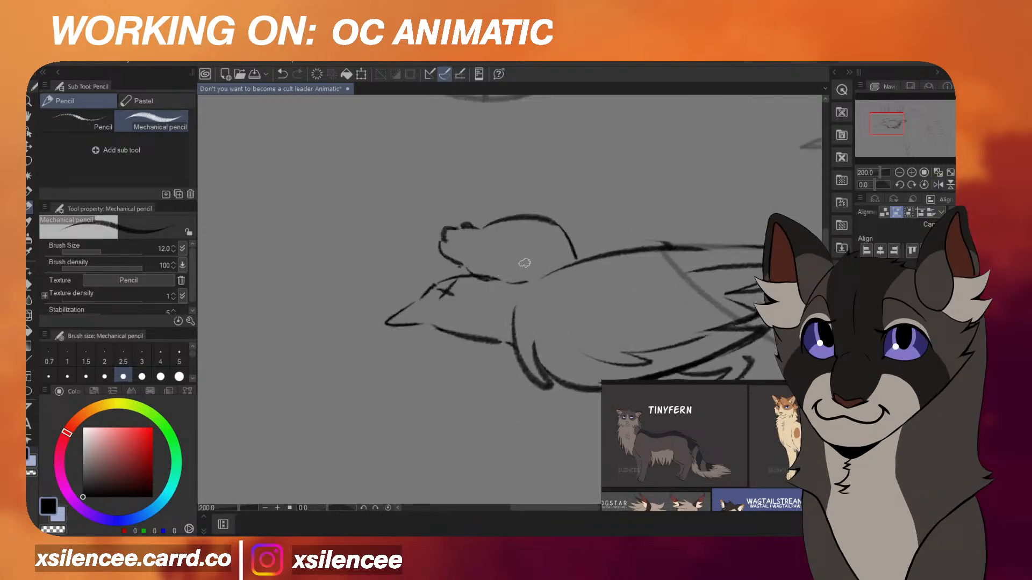
# Draw an upright line inside the small form and a thin pointed limb resting on the bird's head.
pyautogui.moveTo(526, 281); pyautogui.dragTo(519, 238)
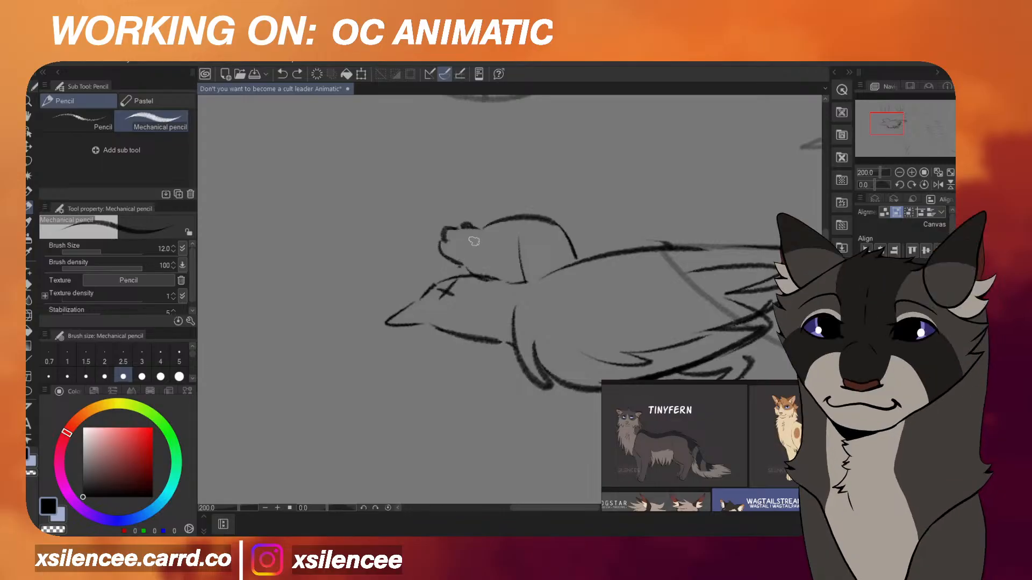
pyautogui.moveTo(478, 238)
pyautogui.mouseDown()
pyautogui.moveTo(440, 265)
pyautogui.moveTo(474, 271)
pyautogui.mouseUp()
pyautogui.scroll(-4, 535, 281)
pyautogui.scroll(4, 491, 282)
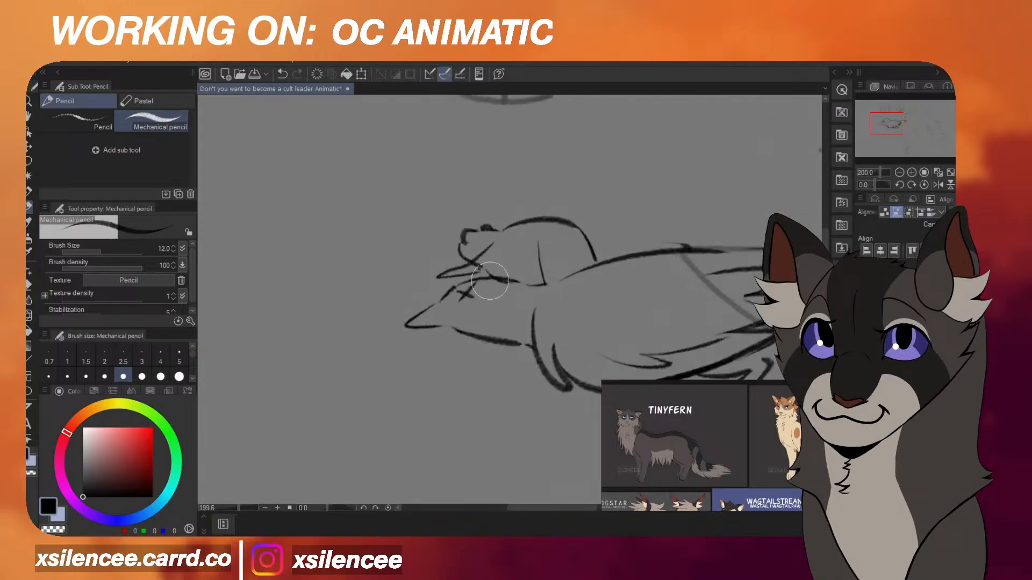
# Check the proportions and placement of the dead prey against the whole scene in mirrored and normal views.
pyautogui.scroll(-4, 528, 277)
pyautogui.press('h')
pyautogui.scroll(-8, 593, 235)
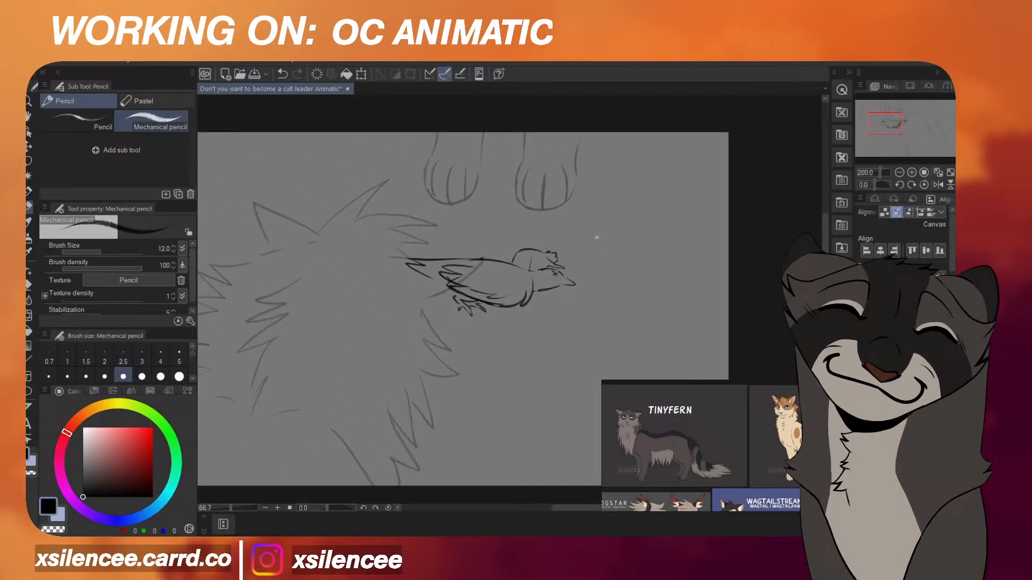
pyautogui.scroll(9, 543, 264)
pyautogui.scroll(-6, 563, 282)
pyautogui.scroll(3, 563, 282)
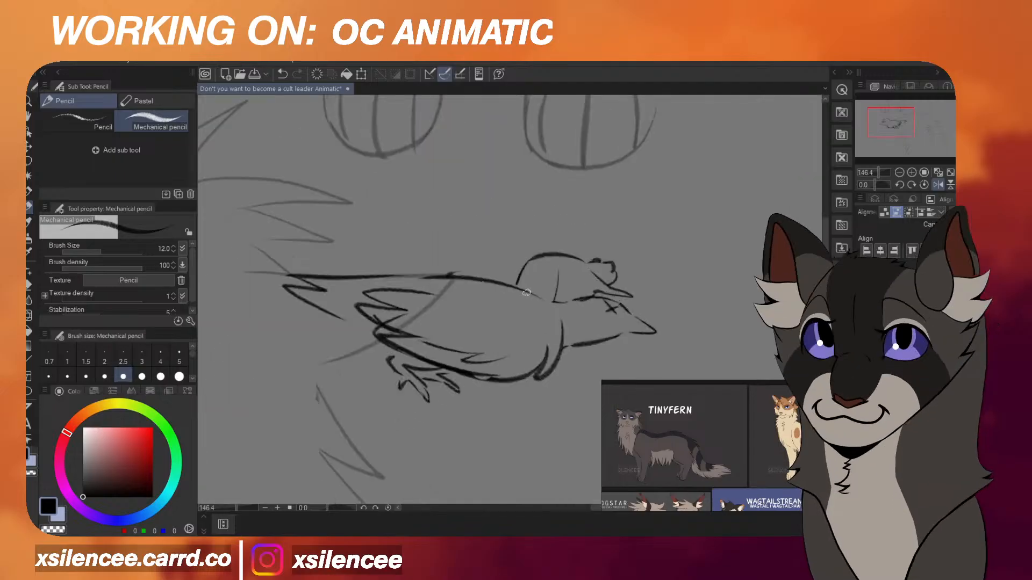
pyautogui.scroll(-6, 585, 292)
pyautogui.press('h')
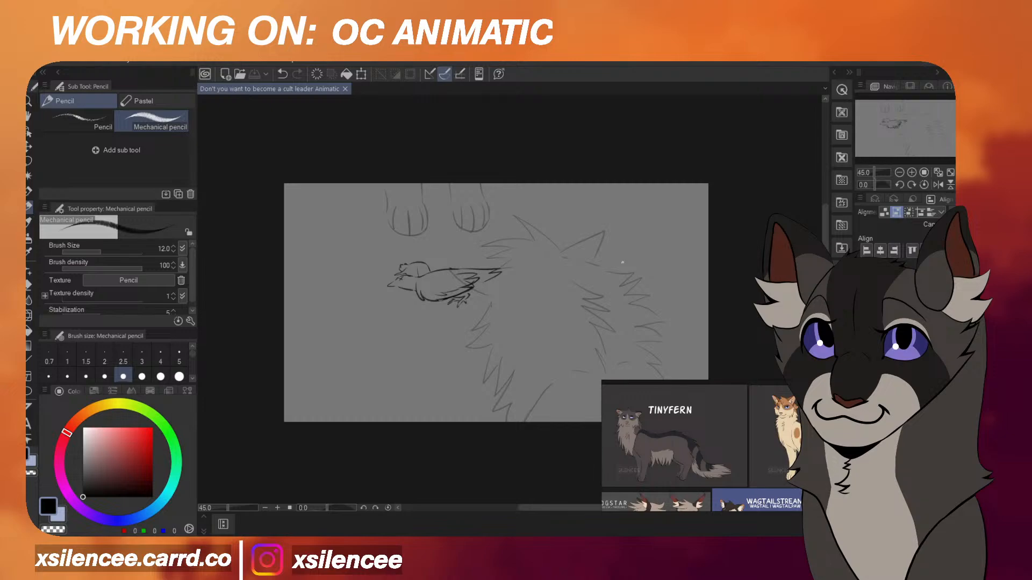
pyautogui.scroll(-4, 637, 307)
pyautogui.scroll(3, 595, 250)
pyautogui.press('h')
pyautogui.scroll(-3, 593, 261)
pyautogui.scroll(3, 597, 284)
pyautogui.press('h')
pyautogui.scroll(4, 596, 306)
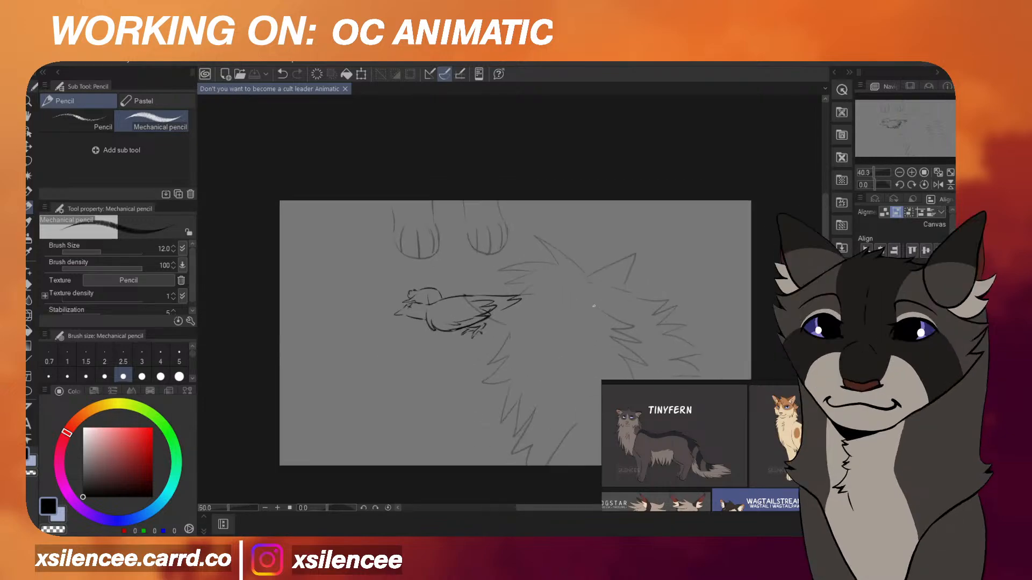
# Rotate the whole prey sketch slightly, nudge it into place, and check it in both mirrored and normal views.
pyautogui.hotkey('ctrl', 't')
pyautogui.moveTo(557, 299); pyautogui.dragTo(556, 304)
pyautogui.moveTo(467, 315); pyautogui.dragTo(464, 312)
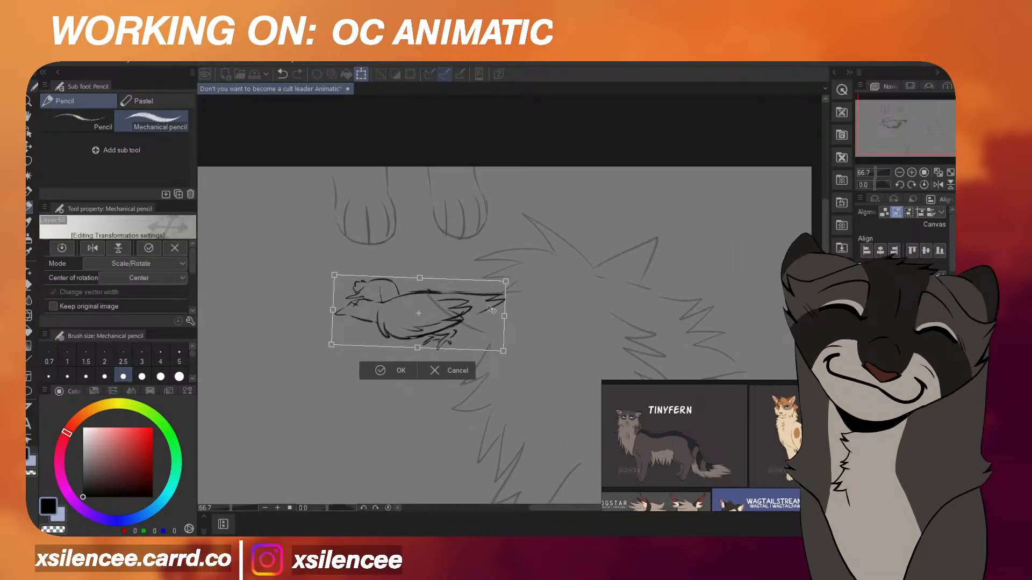
pyautogui.click(398, 370)
pyautogui.press('h')
pyautogui.scroll(-2, 618, 268)
pyautogui.scroll(3, 662, 247)
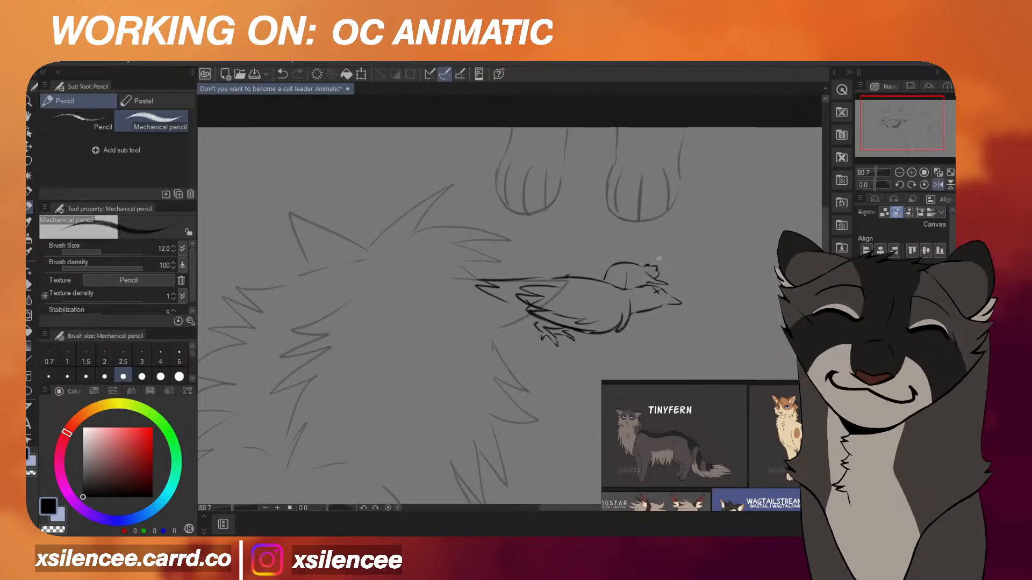
pyautogui.scroll(-2, 617, 310)
pyautogui.scroll(3, 616, 310)
pyautogui.press('h')
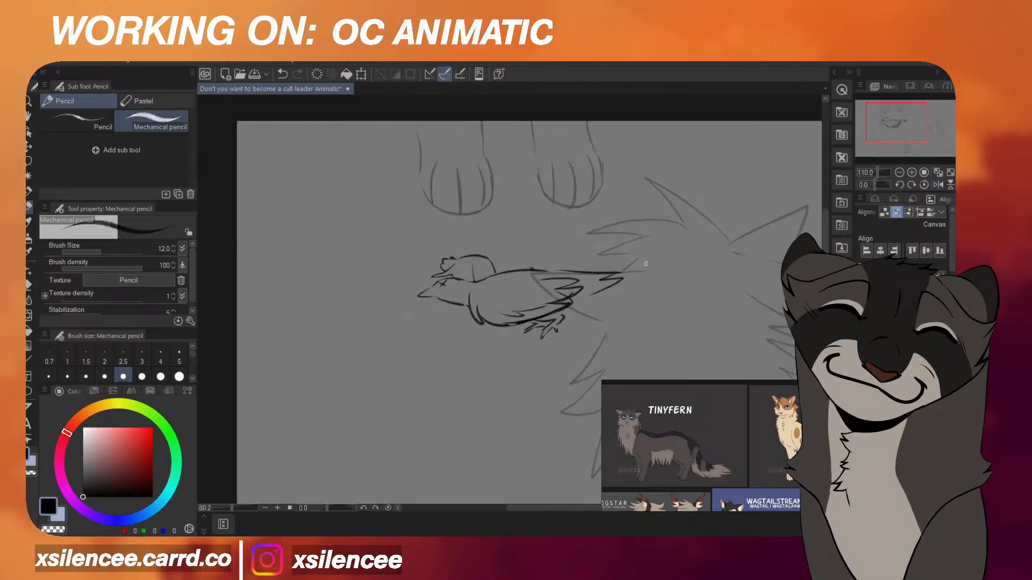
pyautogui.press('h')
pyautogui.scroll(-2, 647, 262)
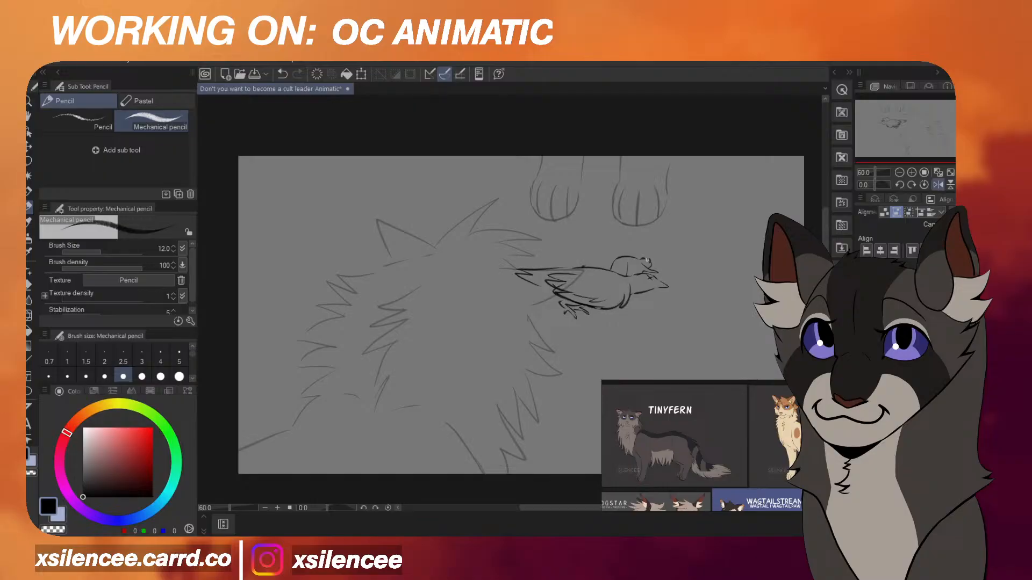
# Sketch a small circle above the bird's tail, redrawing it until the shape fits, as the base of another prey animal.
pyautogui.scroll(3, 647, 261)
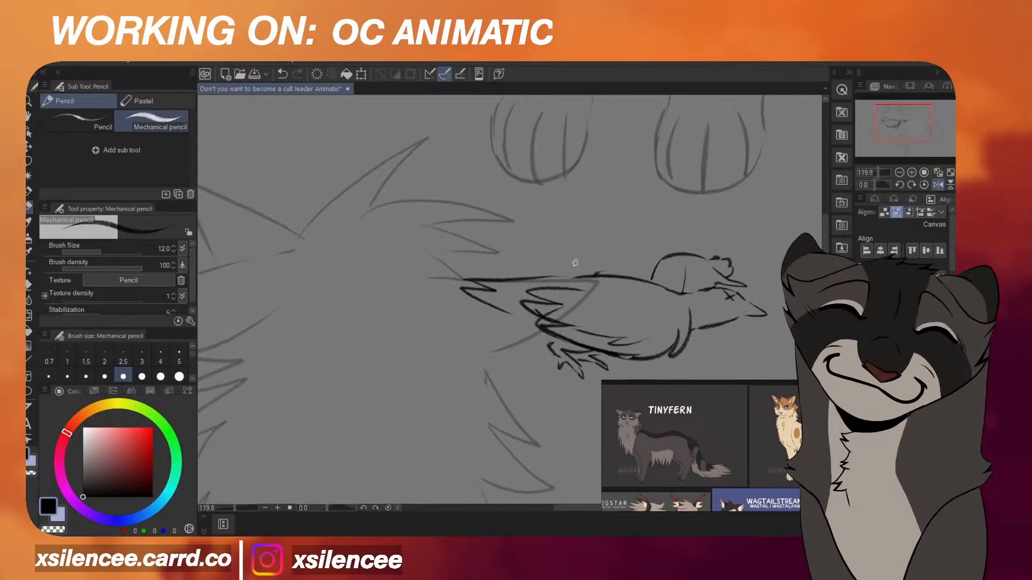
pyautogui.scroll(1, 575, 263)
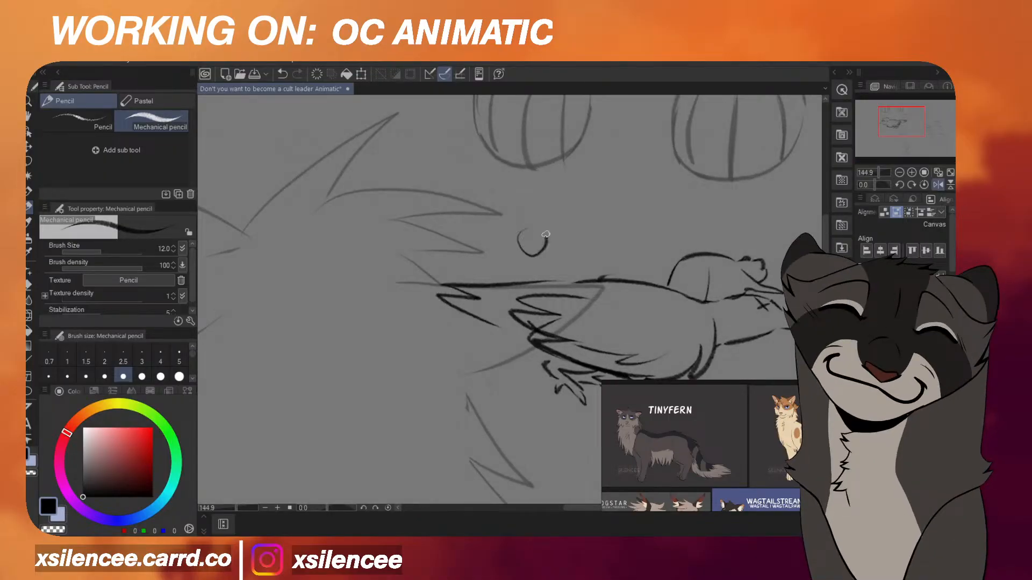
pyautogui.moveTo(545, 235); pyautogui.dragTo(530, 228)
pyautogui.hotkey('ctrl', 'z')
pyautogui.moveTo(504, 233)
pyautogui.mouseDown()
pyautogui.moveTo(508, 243)
pyautogui.moveTo(526, 225)
pyautogui.moveTo(503, 222)
pyautogui.moveTo(527, 218)
pyautogui.moveTo(511, 212)
pyautogui.mouseUp()
pyautogui.hotkey('ctrl', 'z')
pyautogui.hotkey('ctrl', 'z')
pyautogui.hotkey('ctrl', 'z')
pyautogui.scroll(1, 491, 219)
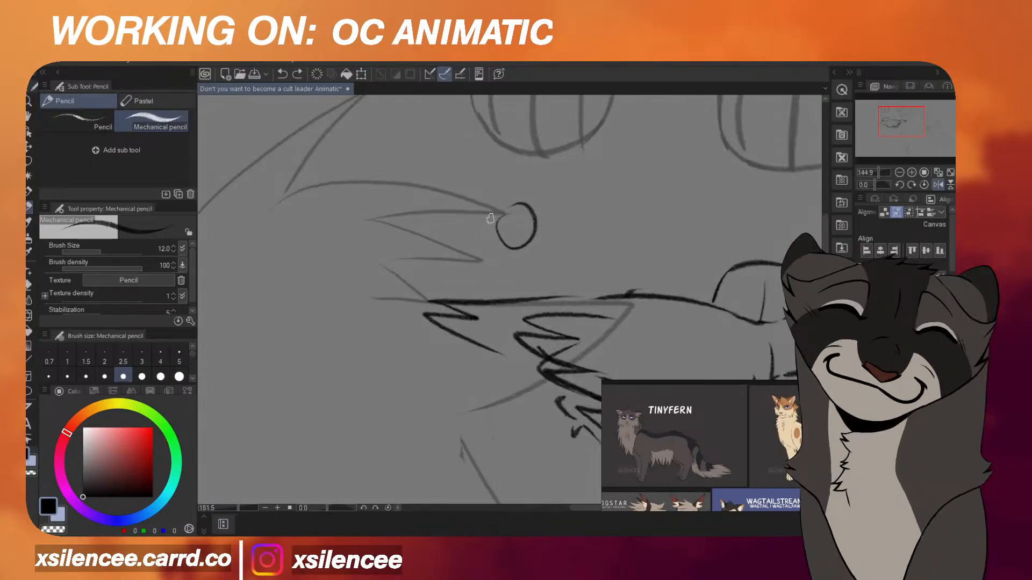
pyautogui.scroll(1, 490, 218)
pyautogui.scroll(1, 508, 213)
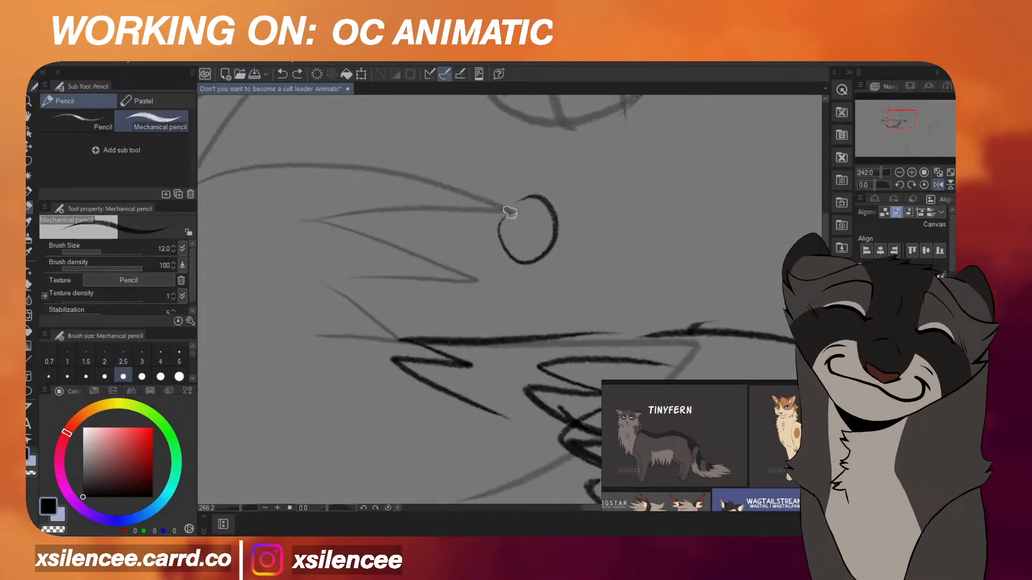
# Build rounded bumps and a straight back line around the circle, and erase the excess construction lines.
pyautogui.moveTo(508, 210)
pyautogui.mouseDown()
pyautogui.moveTo(480, 234)
pyautogui.moveTo(504, 257)
pyautogui.mouseUp()
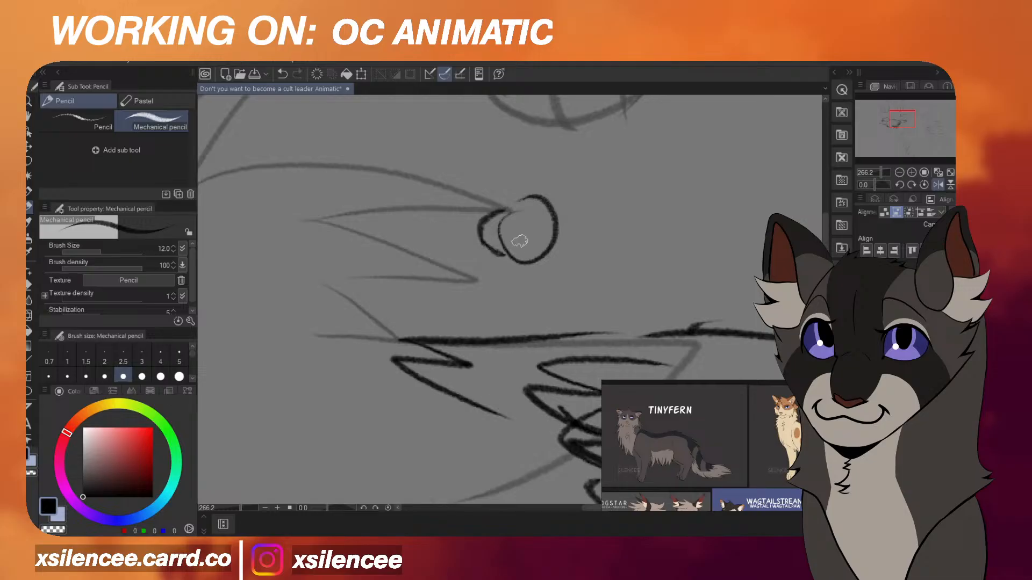
pyautogui.moveTo(516, 209)
pyautogui.mouseDown()
pyautogui.moveTo(505, 228)
pyautogui.moveTo(556, 209)
pyautogui.moveTo(580, 214)
pyautogui.mouseUp()
pyautogui.moveTo(499, 253); pyautogui.dragTo(540, 275)
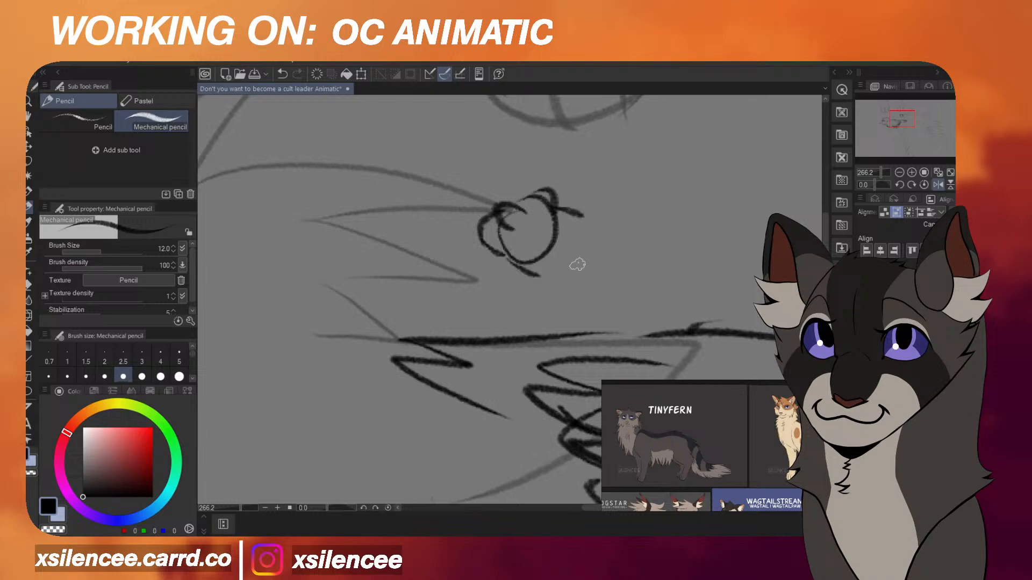
pyautogui.moveTo(585, 218)
pyautogui.mouseDown()
pyautogui.moveTo(626, 214)
pyautogui.moveTo(660, 224)
pyautogui.mouseUp()
pyautogui.press('h')
pyautogui.scroll(-6, 537, 215)
pyautogui.scroll(3, 524, 221)
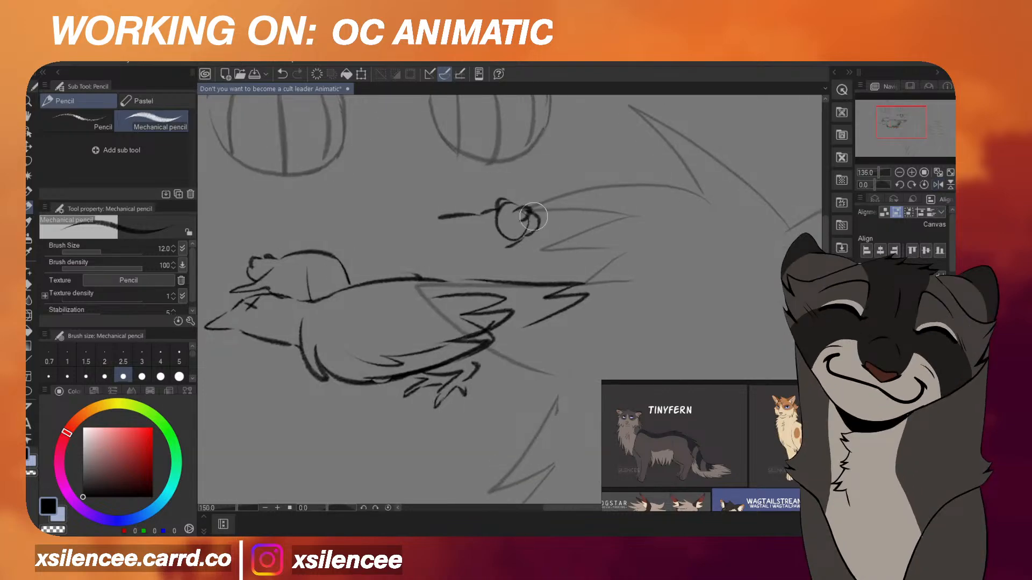
pyautogui.moveTo(510, 212); pyautogui.dragTo(491, 224)
# Lasso the new small form, rotate it slightly and move it closer to the furry figure, above the bird's tail.
pyautogui.scroll(-6, 525, 225)
pyautogui.press('m')
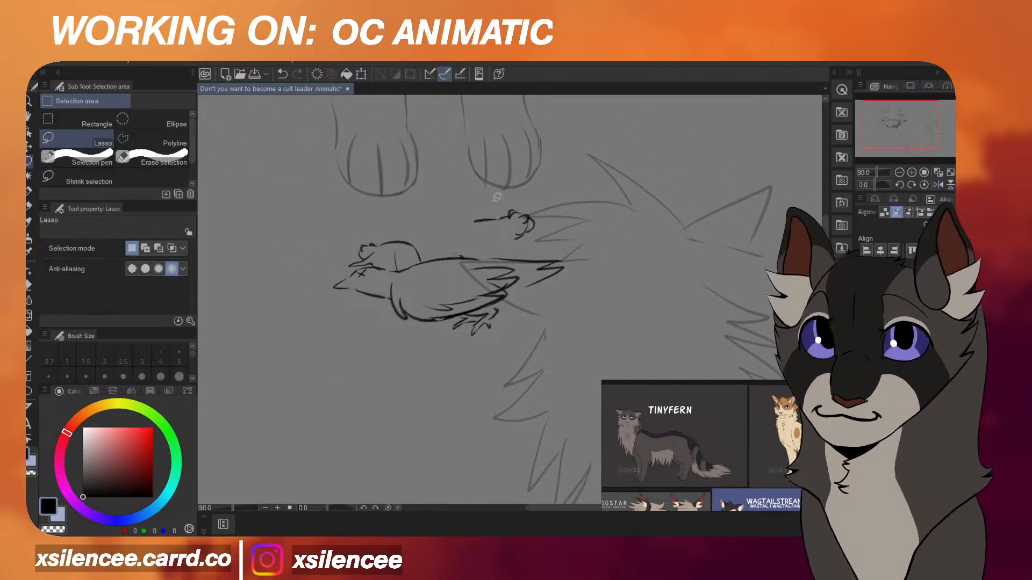
pyautogui.moveTo(543, 195); pyautogui.dragTo(535, 193)
pyautogui.hotkey('ctrl', 't')
pyautogui.moveTo(582, 230); pyautogui.dragTo(581, 236)
pyautogui.moveTo(508, 222); pyautogui.dragTo(536, 232)
pyautogui.press('Return')
pyautogui.hotkey('ctrl', 'd')
pyautogui.click(29, 206)
# Draw a small limb under the new form and continue its body contour along the bird's back to the other small form.
pyautogui.press('h')
pyautogui.scroll(4, 607, 233)
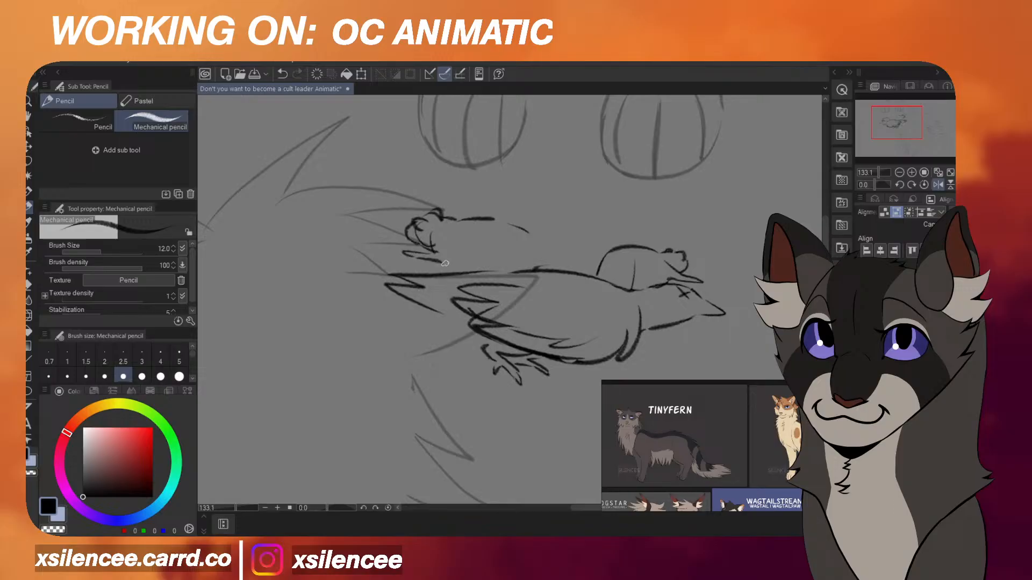
pyautogui.hotkey('ctrl', 'z')
pyautogui.moveTo(437, 252); pyautogui.dragTo(423, 260)
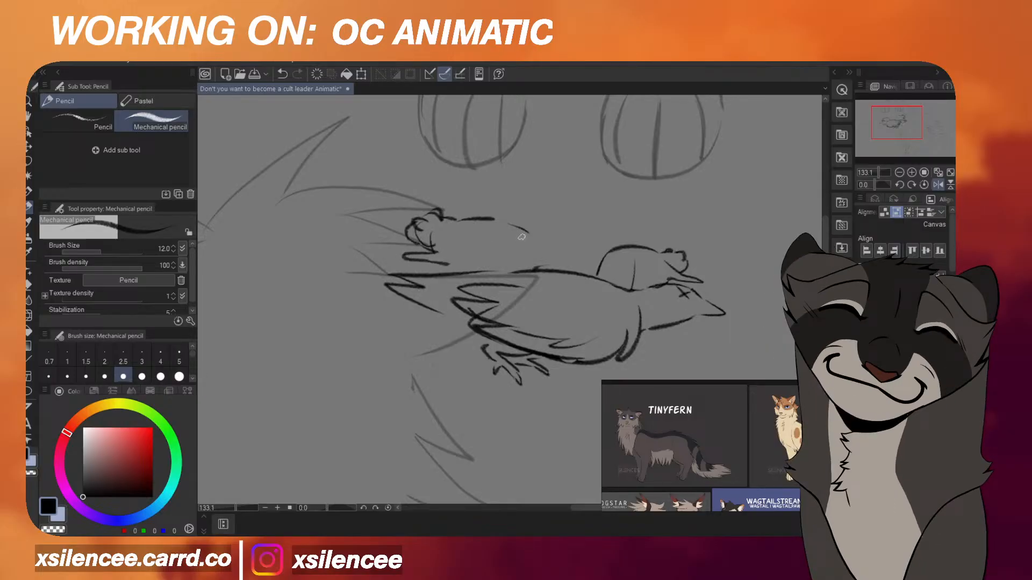
pyautogui.moveTo(559, 249)
pyautogui.mouseDown()
pyautogui.moveTo(581, 249)
pyautogui.moveTo(596, 269)
pyautogui.mouseUp()
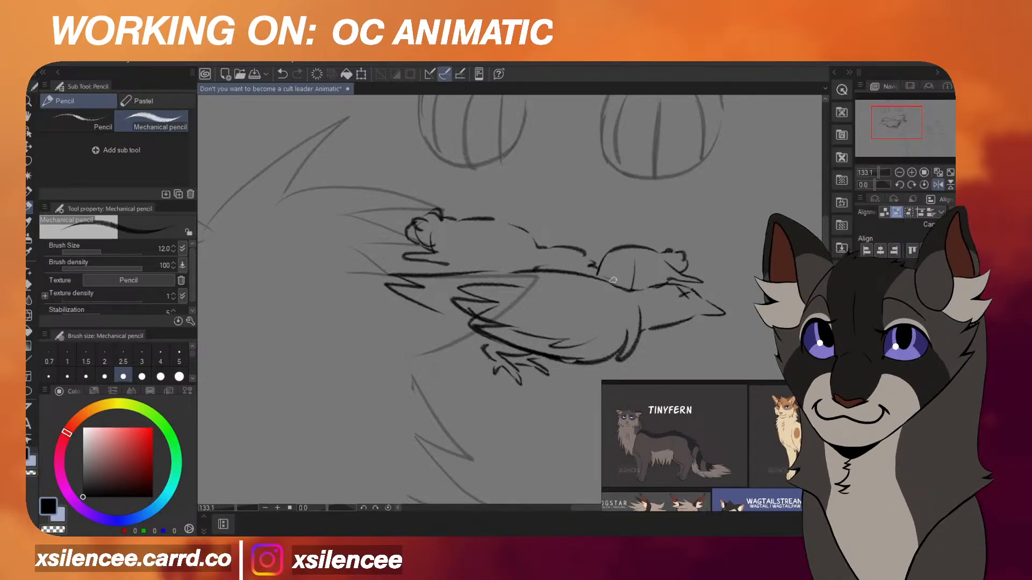
pyautogui.moveTo(491, 250); pyautogui.dragTo(506, 270)
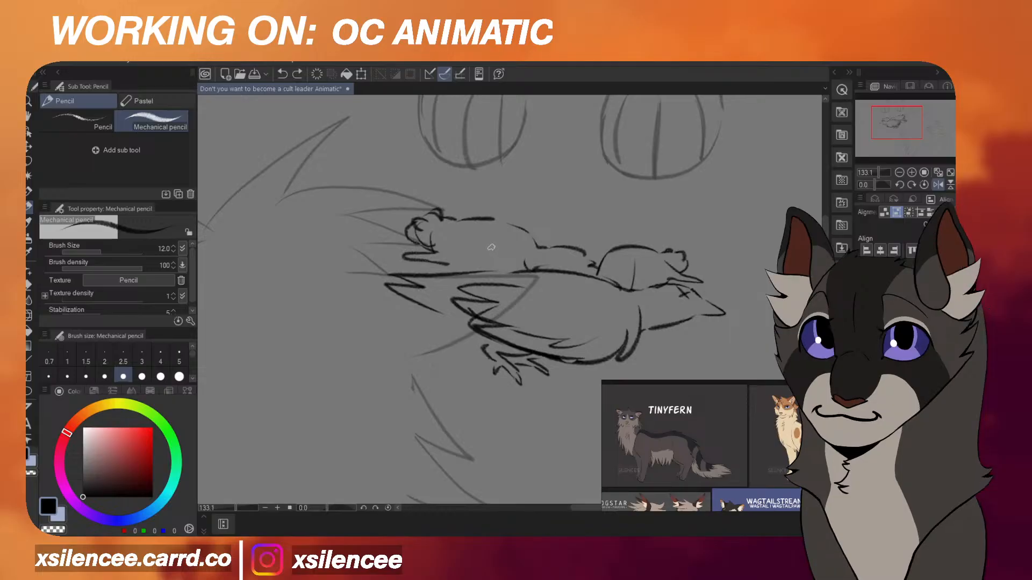
# Lasso the rounded head of the upper prey animal and move it slightly outward, away from the body.
pyautogui.press('h')
pyautogui.scroll(4, 657, 217)
pyautogui.click(30, 161)
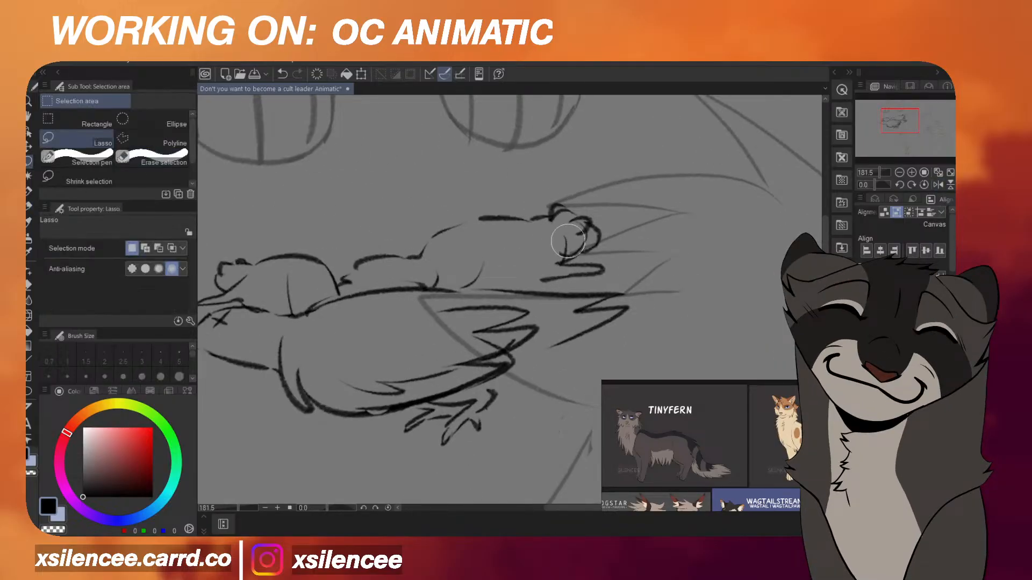
pyautogui.moveTo(572, 241)
pyautogui.mouseDown()
pyautogui.moveTo(559, 185)
pyautogui.moveTo(554, 225)
pyautogui.mouseUp()
pyautogui.hotkey('ctrl', 't')
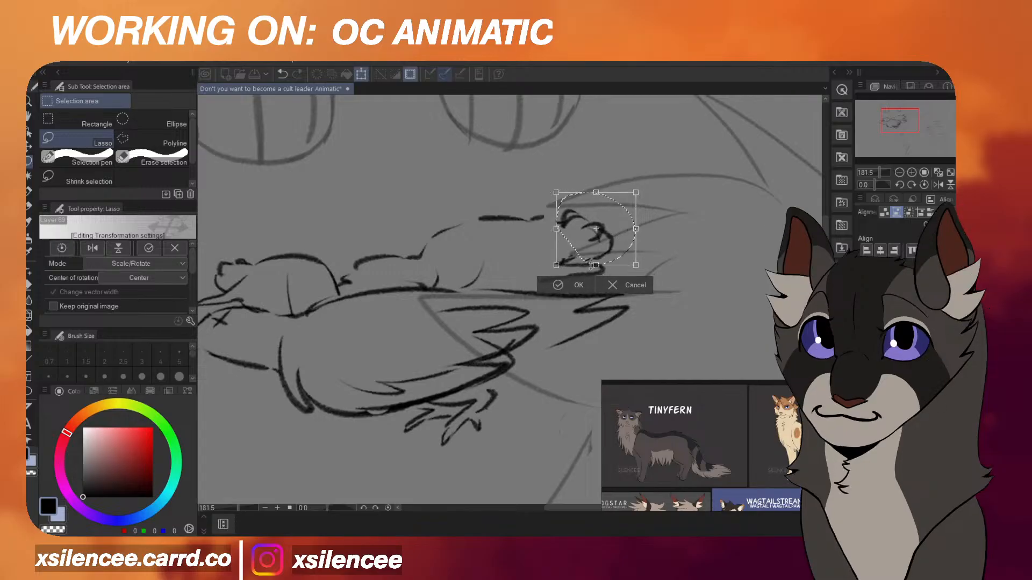
pyautogui.press('Return')
# Redraw the upper prey's back contour toward its moved head and add a belly line along the bird's tail.
pyautogui.press('p')
pyautogui.press('h')
pyautogui.moveTo(471, 217)
pyautogui.mouseDown()
pyautogui.moveTo(482, 219)
pyautogui.moveTo(451, 214)
pyautogui.mouseUp()
pyautogui.hotkey('ctrl', 'z')
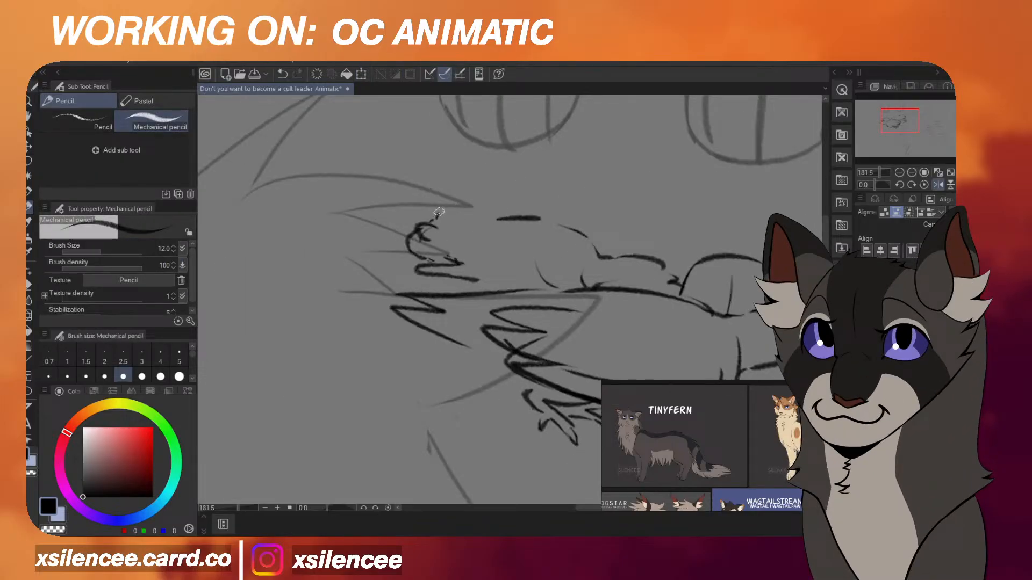
pyautogui.press('h')
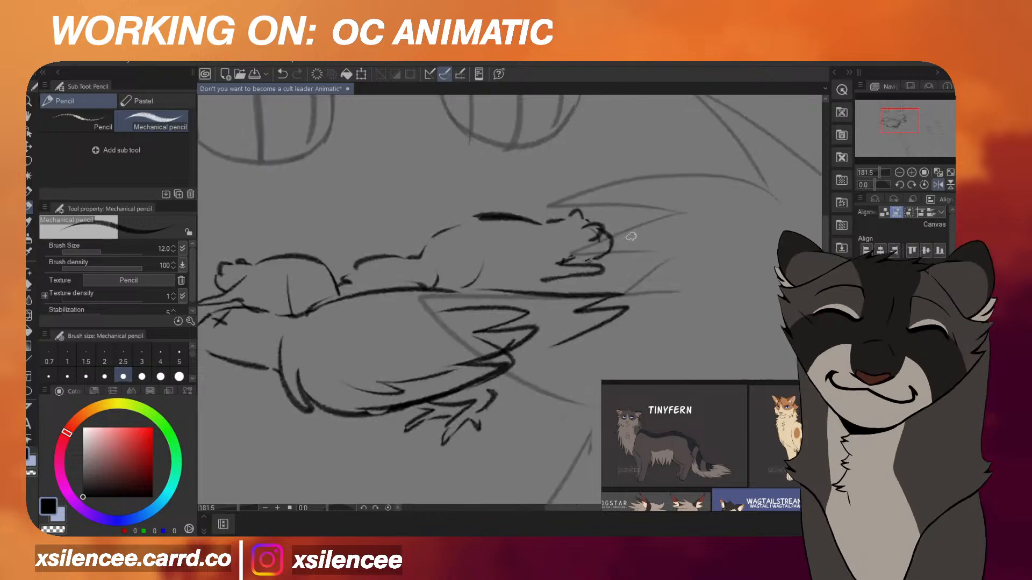
pyautogui.moveTo(529, 220); pyautogui.dragTo(466, 227)
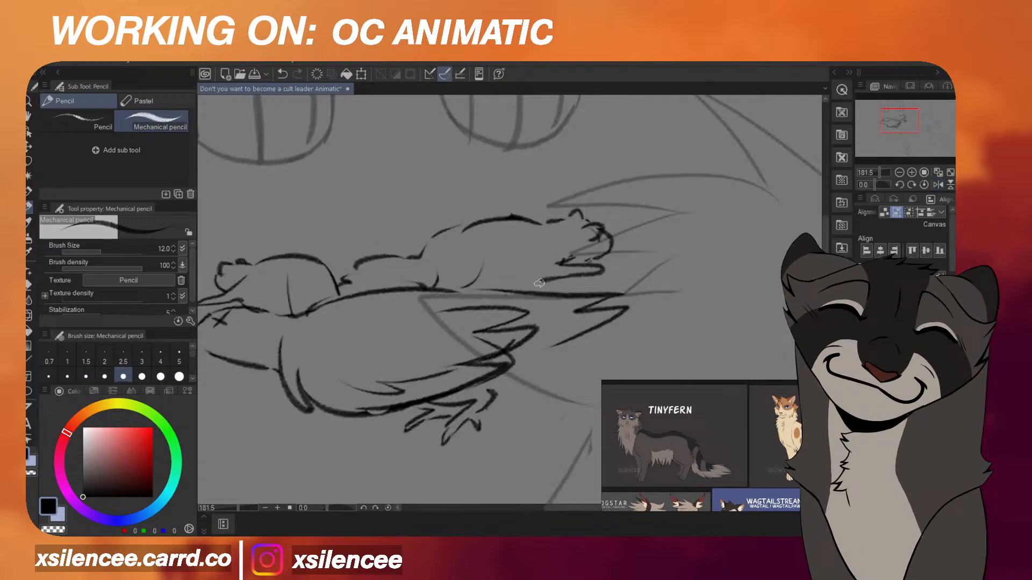
pyautogui.moveTo(539, 283); pyautogui.dragTo(476, 286)
pyautogui.moveTo(485, 227)
pyautogui.mouseDown()
pyautogui.moveTo(468, 228)
pyautogui.moveTo(499, 217)
pyautogui.mouseUp()
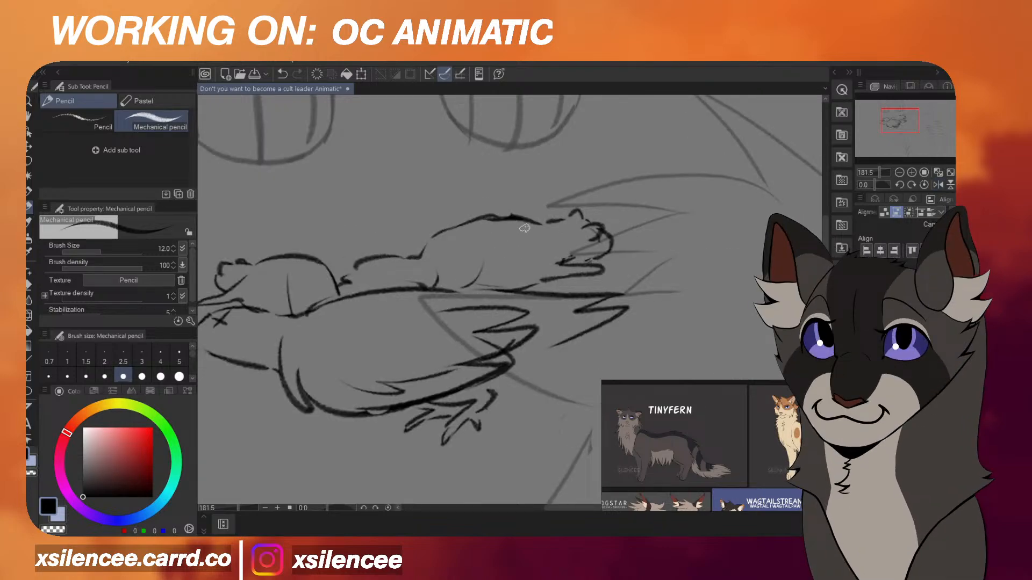
# Draw the curved contour along the bird's back that joins the upper prey to the small form behind the bird's head.
pyautogui.press('h')
pyautogui.scroll(-1, 578, 234)
pyautogui.moveTo(669, 280)
pyautogui.mouseDown()
pyautogui.moveTo(656, 272)
pyautogui.moveTo(683, 269)
pyautogui.moveTo(702, 301)
pyautogui.mouseUp()
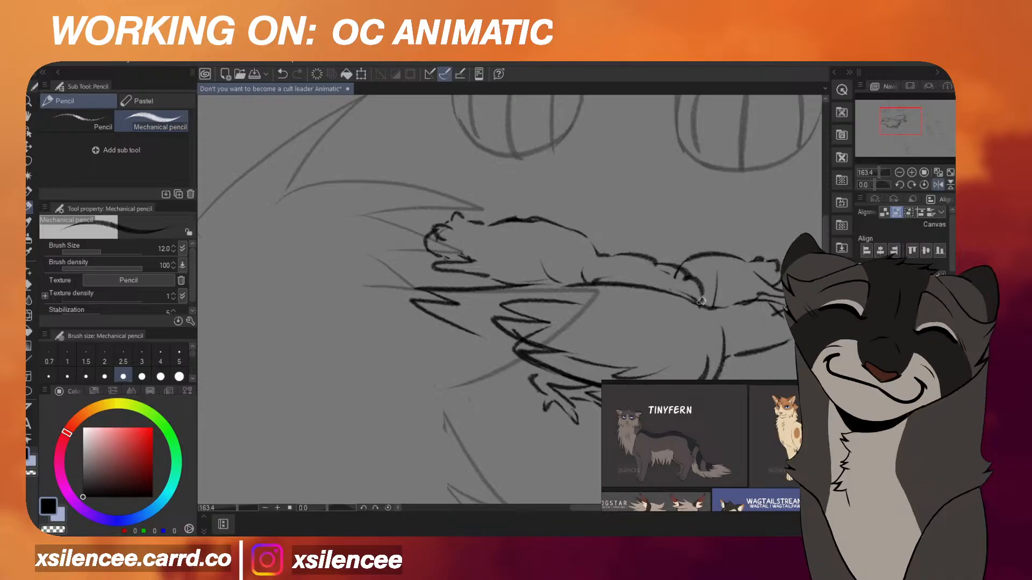
pyautogui.moveTo(652, 257); pyautogui.dragTo(692, 288)
# Enlarge the whole dead prey pile sketch beneath the hanging paws.
pyautogui.scroll(-10, 656, 257)
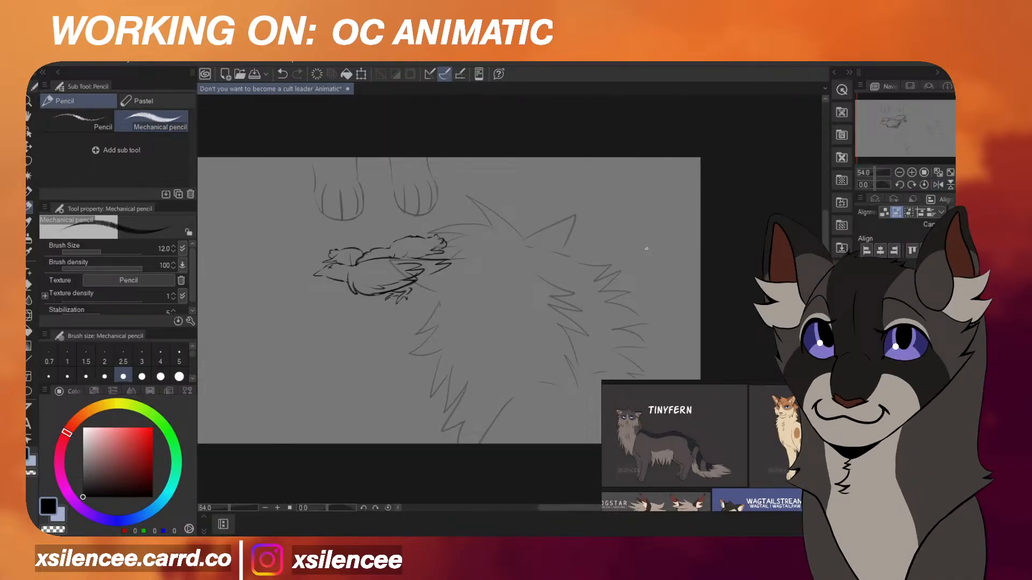
pyautogui.scroll(-3, 650, 285)
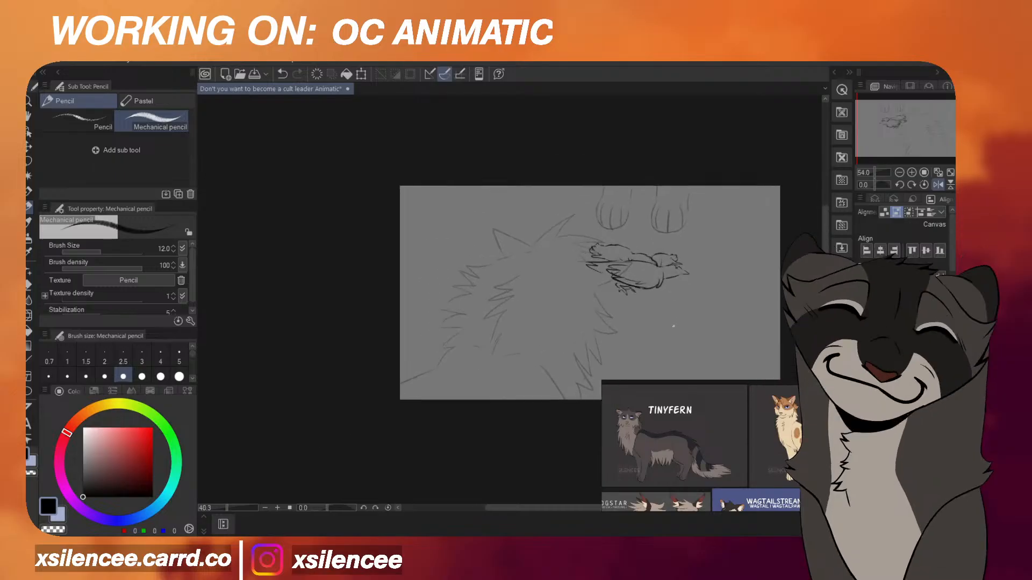
pyautogui.moveTo(390, 300); pyautogui.dragTo(395, 325)
pyautogui.moveTo(432, 293); pyautogui.dragTo(432, 296)
pyautogui.press('Return')
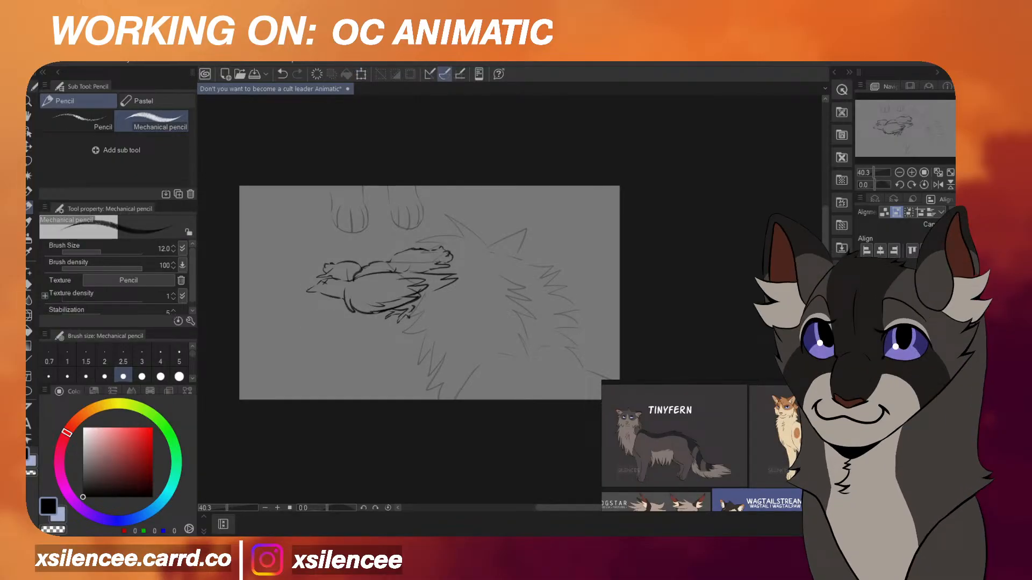
# Fade the prey pile sketch and move the layer with the two hanging paws slightly down and away from the furry figure.
pyautogui.hotkey('ctrl', 'e')
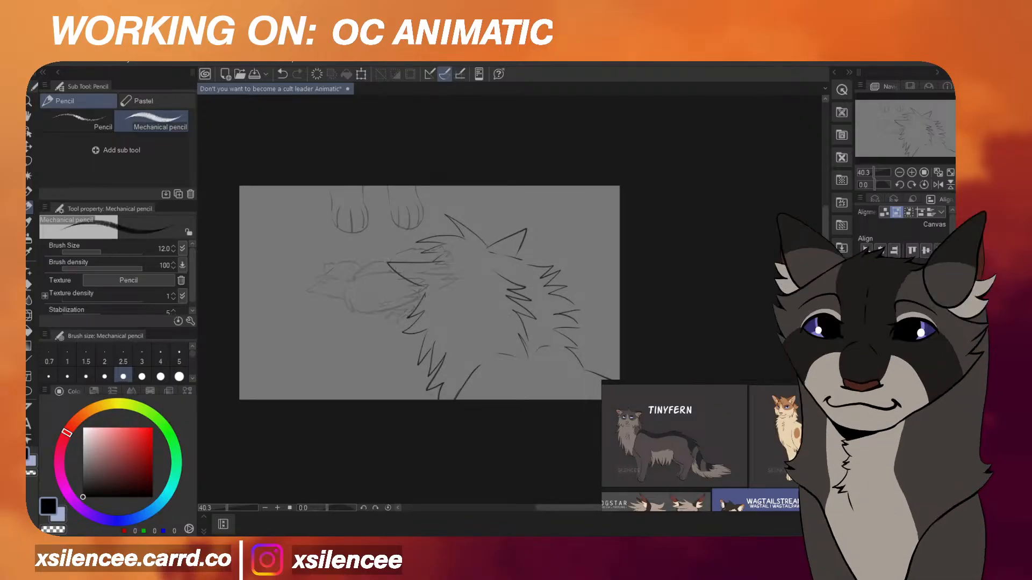
pyautogui.click(28, 160)
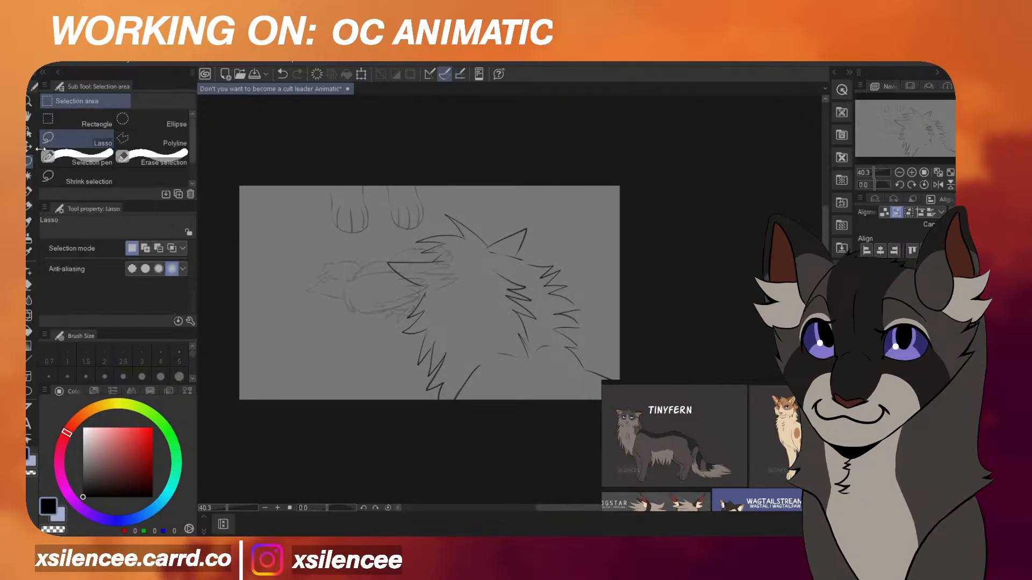
pyautogui.press('k')
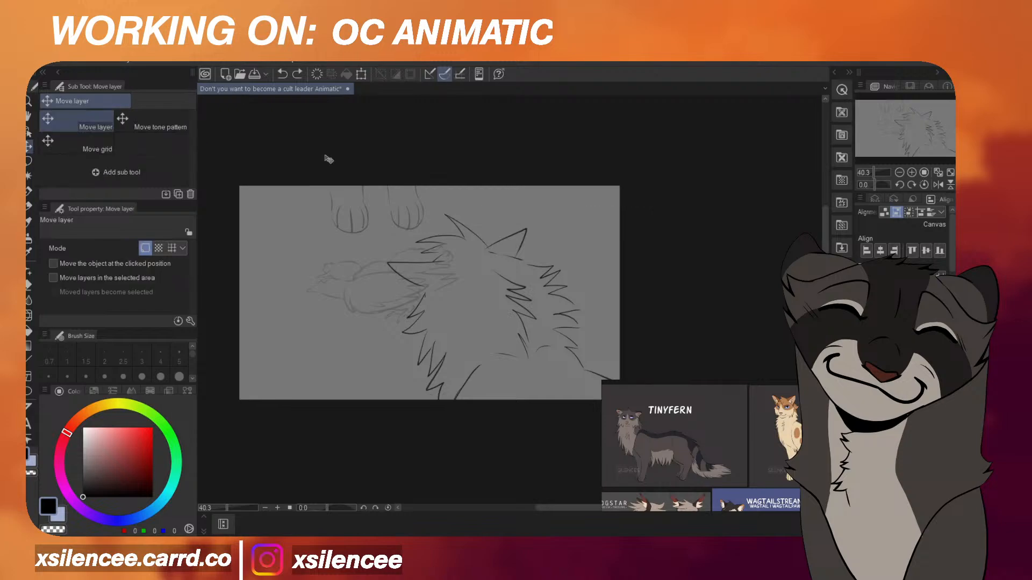
pyautogui.moveTo(493, 207); pyautogui.dragTo(485, 219)
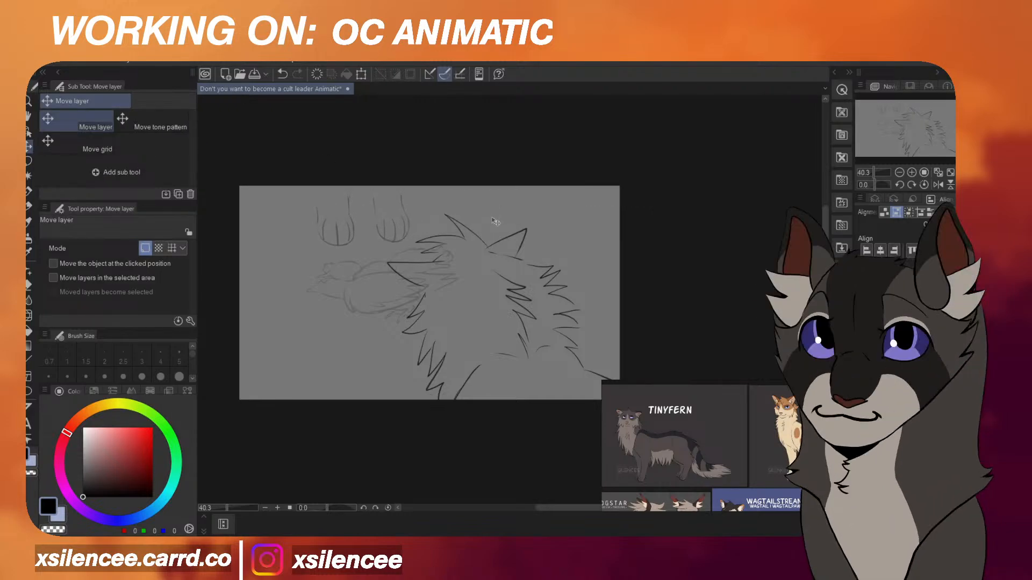
# Extend the leg lines of the two hanging paws up to the canvas's upper edge.
pyautogui.press('p')
pyautogui.scroll(3, 429, 173)
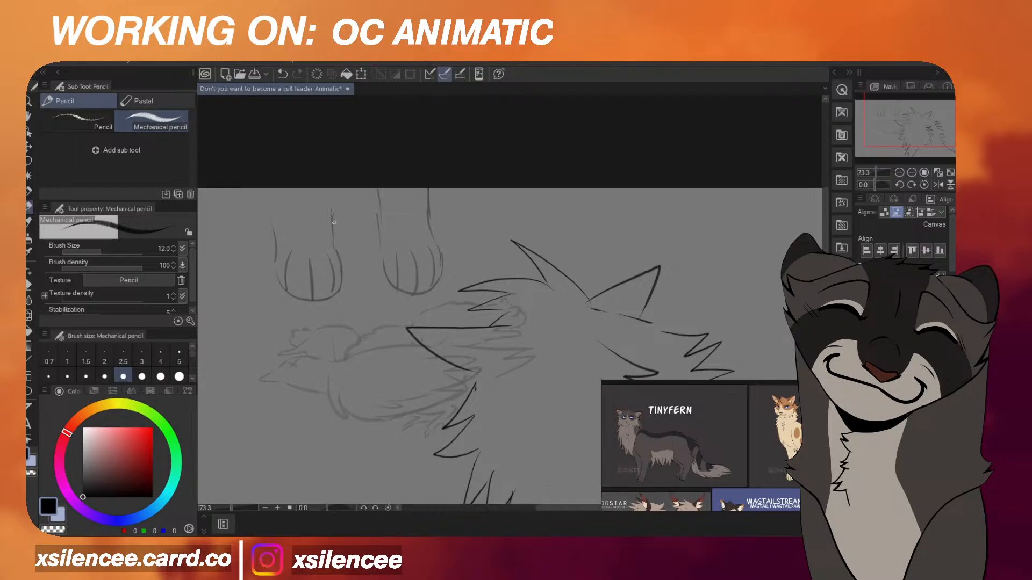
pyautogui.moveTo(334, 231); pyautogui.dragTo(329, 186)
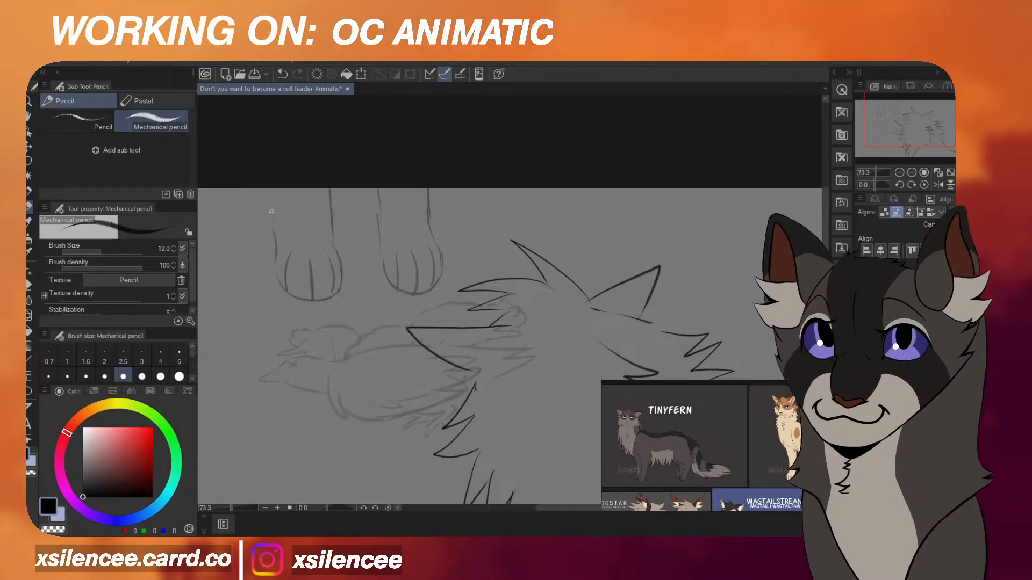
pyautogui.scroll(-1, 395, 219)
pyautogui.hotkey('ctrl', 'z')
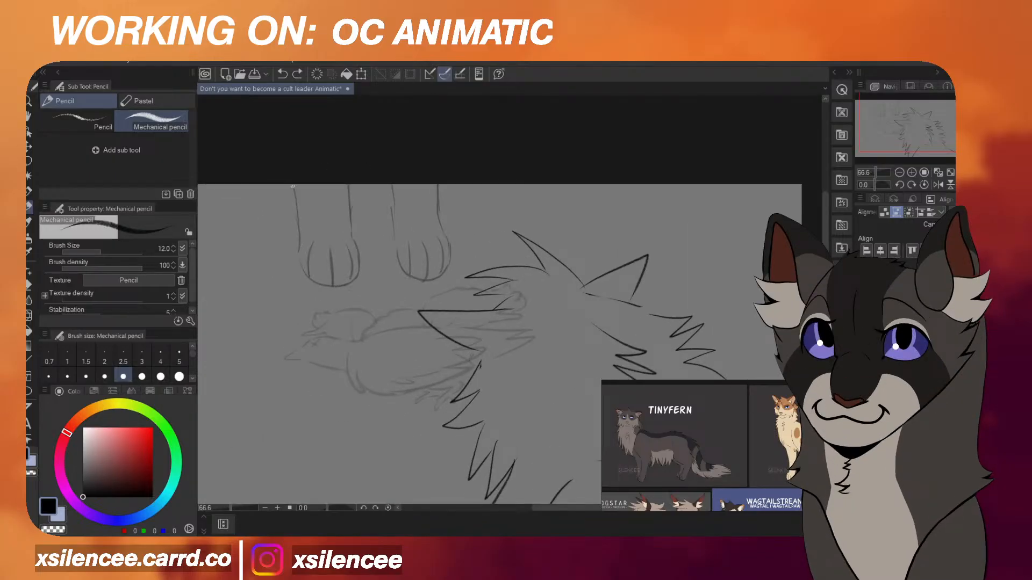
pyautogui.scroll(-3, 293, 186)
pyautogui.scroll(3, 453, 210)
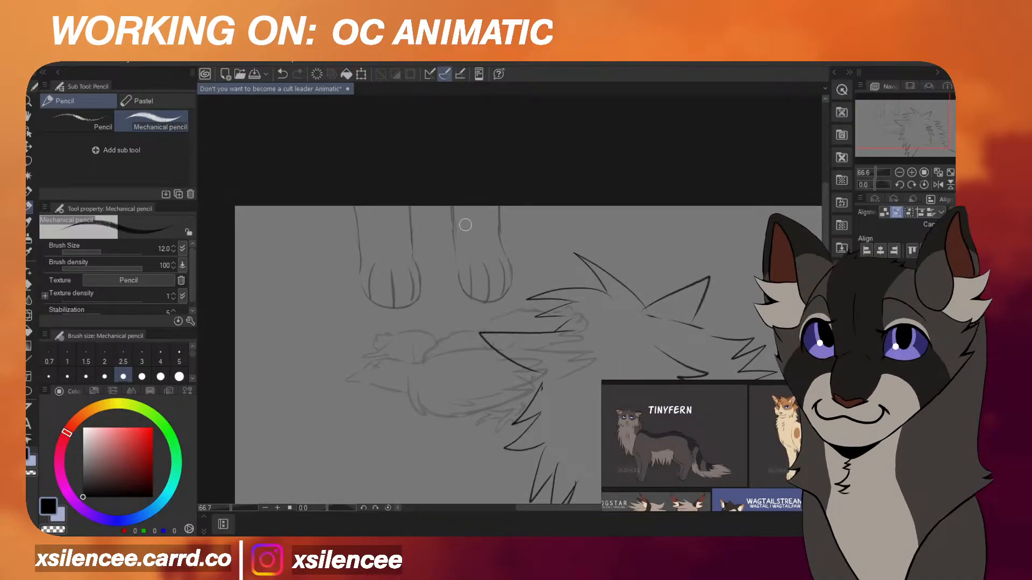
# Sketch a third hanging leg over the furry figure's head, transform it slightly into place and add toe lines.
pyautogui.scroll(-2, 450, 210)
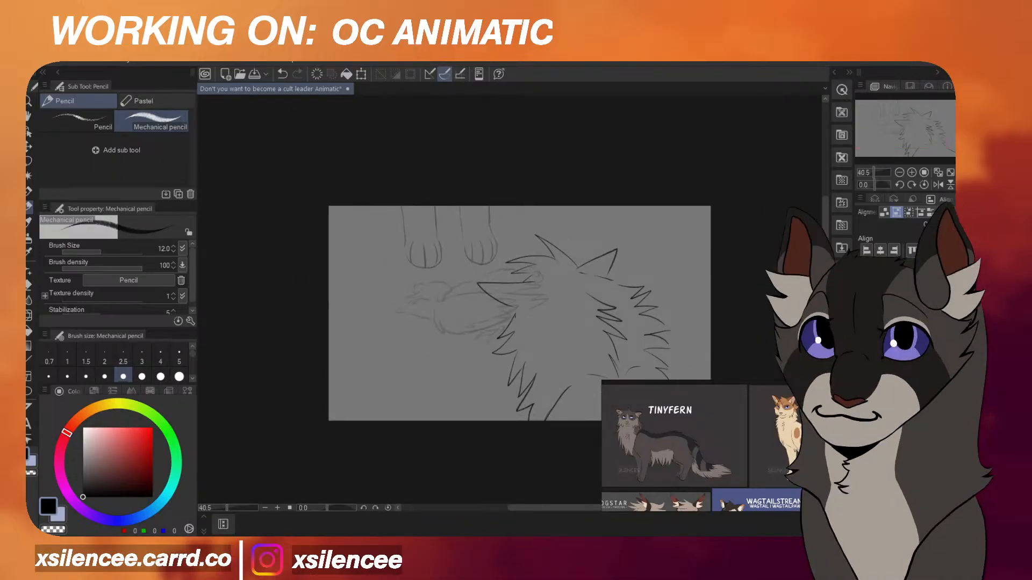
pyautogui.scroll(2, 535, 197)
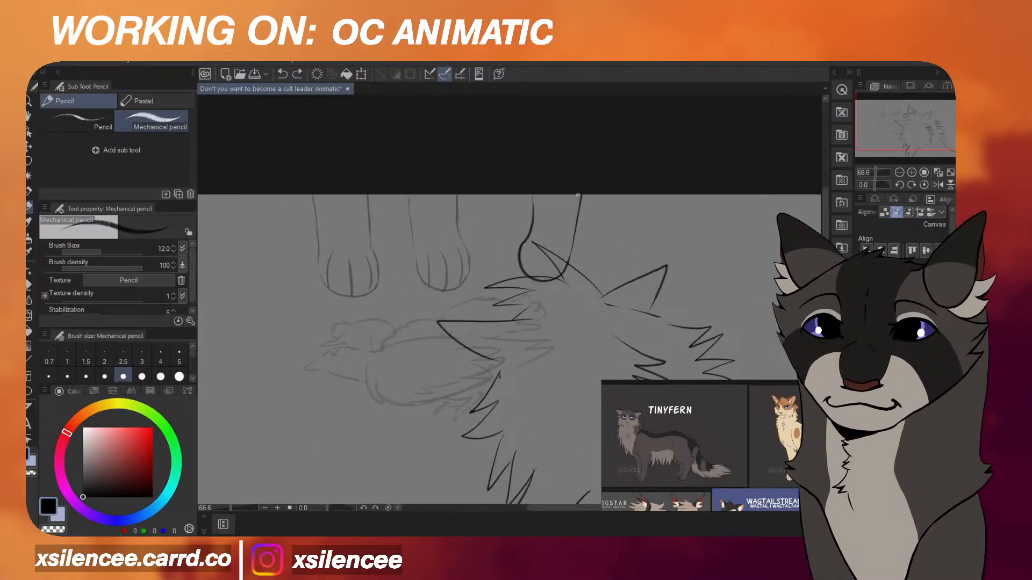
pyautogui.hotkey('ctrl', 't')
pyautogui.moveTo(592, 179); pyautogui.dragTo(584, 192)
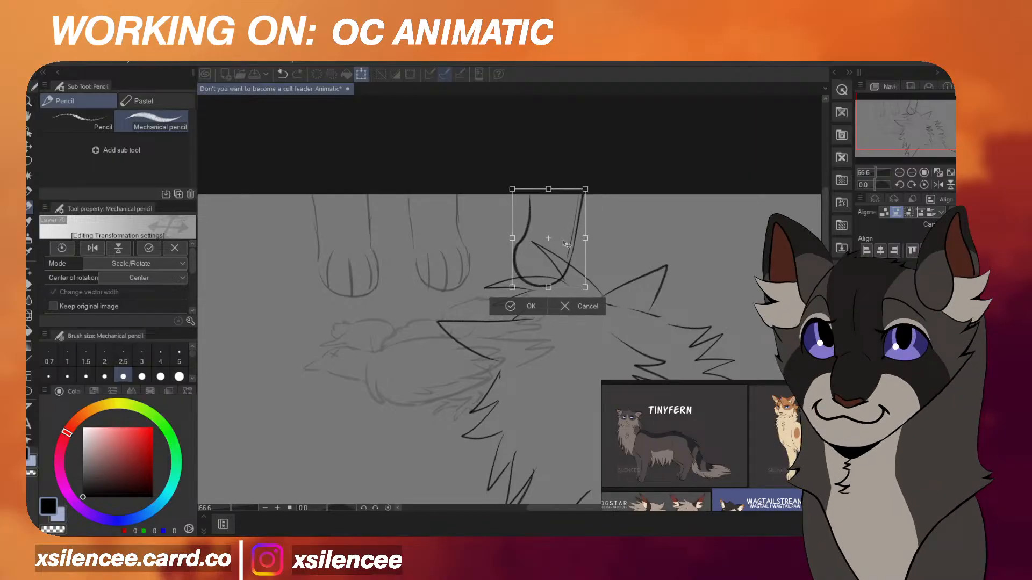
pyautogui.press('Return')
pyautogui.moveTo(522, 257)
pyautogui.mouseDown()
pyautogui.moveTo(537, 283)
pyautogui.moveTo(542, 245)
pyautogui.moveTo(542, 286)
pyautogui.mouseUp()
pyautogui.moveTo(552, 251); pyautogui.dragTo(552, 282)
# Redraw the third leg's outer line down to the paw and check the composition in mirrored view.
pyautogui.scroll(-2, 554, 293)
pyautogui.scroll(1, 602, 275)
pyautogui.press('h')
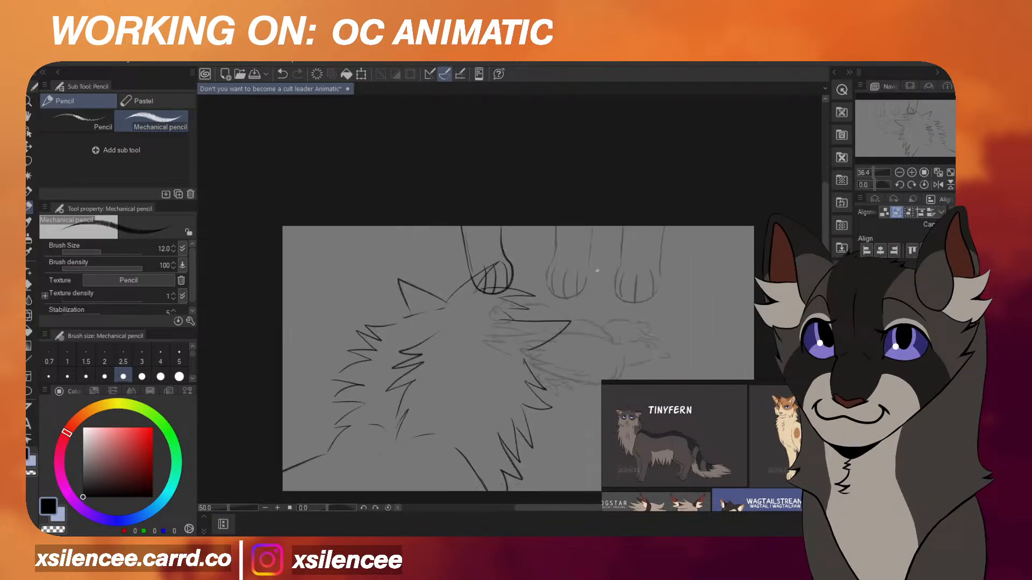
pyautogui.press('h')
pyautogui.scroll(2, 540, 282)
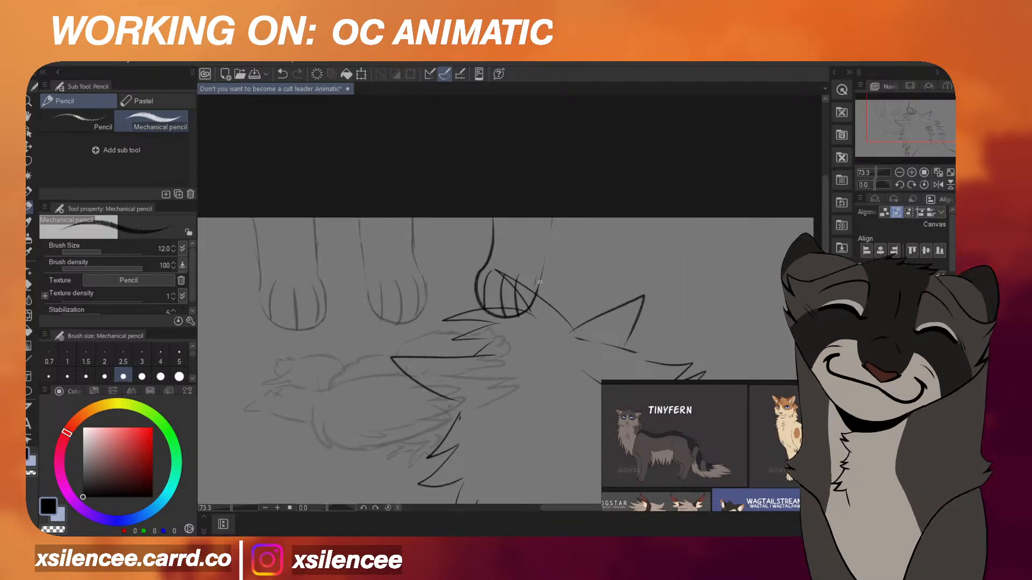
pyautogui.scroll(-1, 542, 279)
pyautogui.scroll(4, 541, 279)
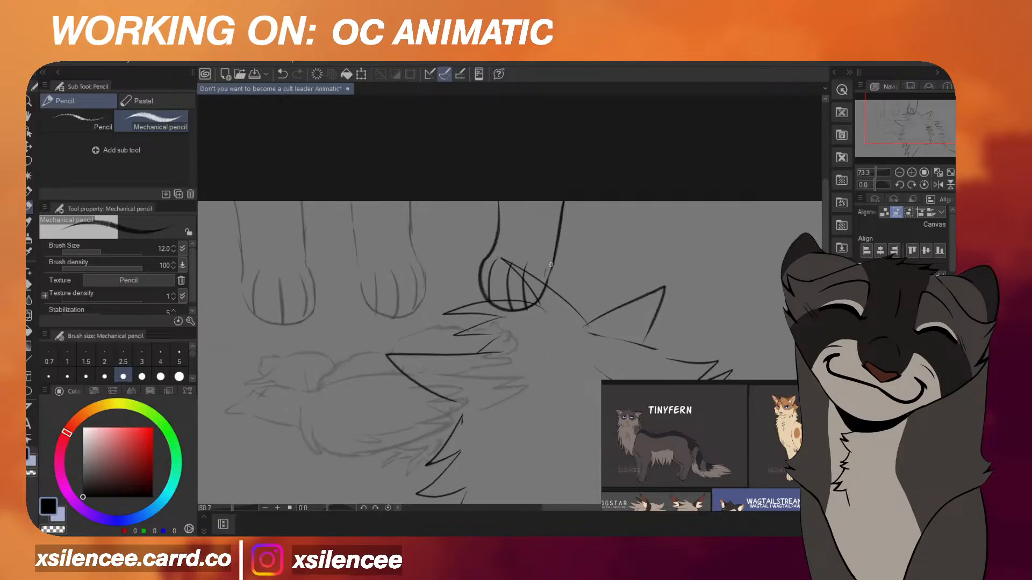
pyautogui.scroll(-5, 541, 280)
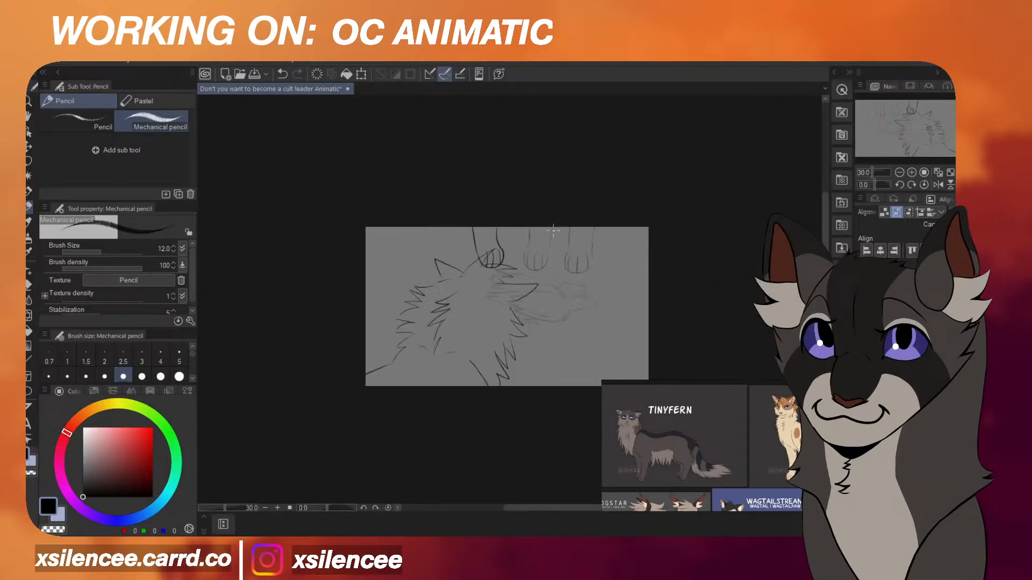
pyautogui.scroll(1, 553, 232)
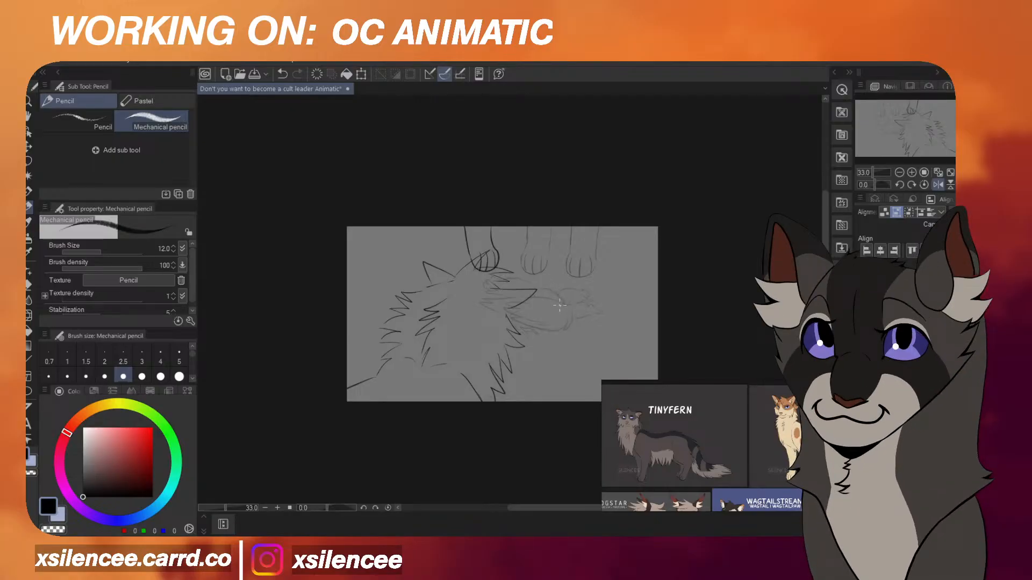
pyautogui.scroll(2, 562, 232)
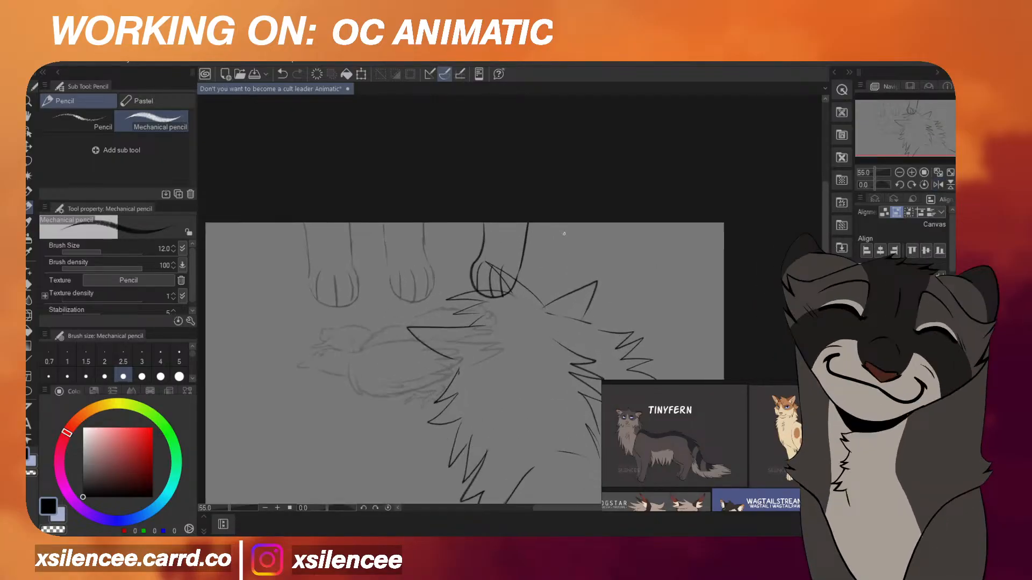
# Draw the near side of a fourth hanging leg beside the third one, redoing the straight line until it fits.
pyautogui.scroll(1, 564, 233)
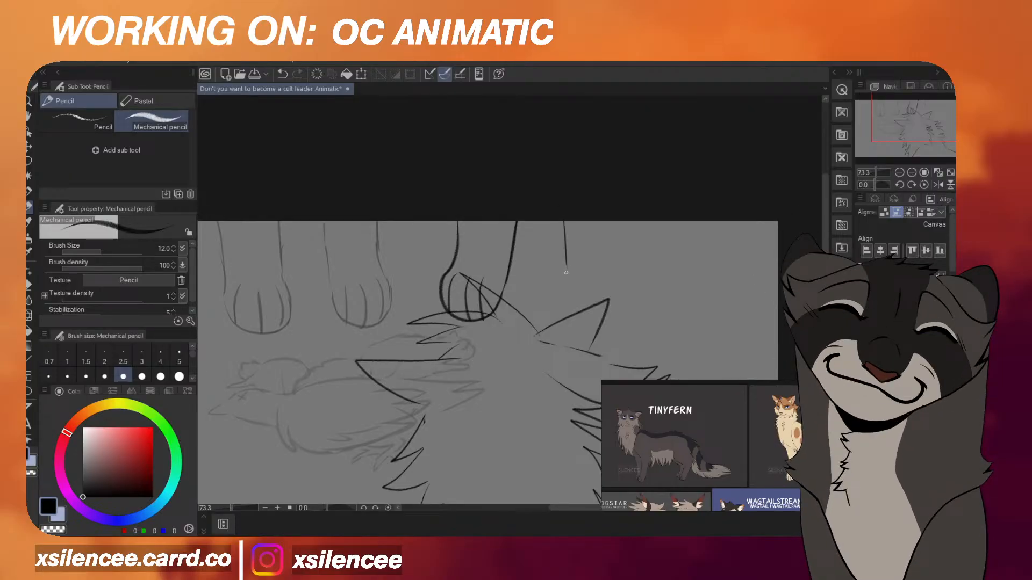
pyautogui.scroll(-1, 587, 325)
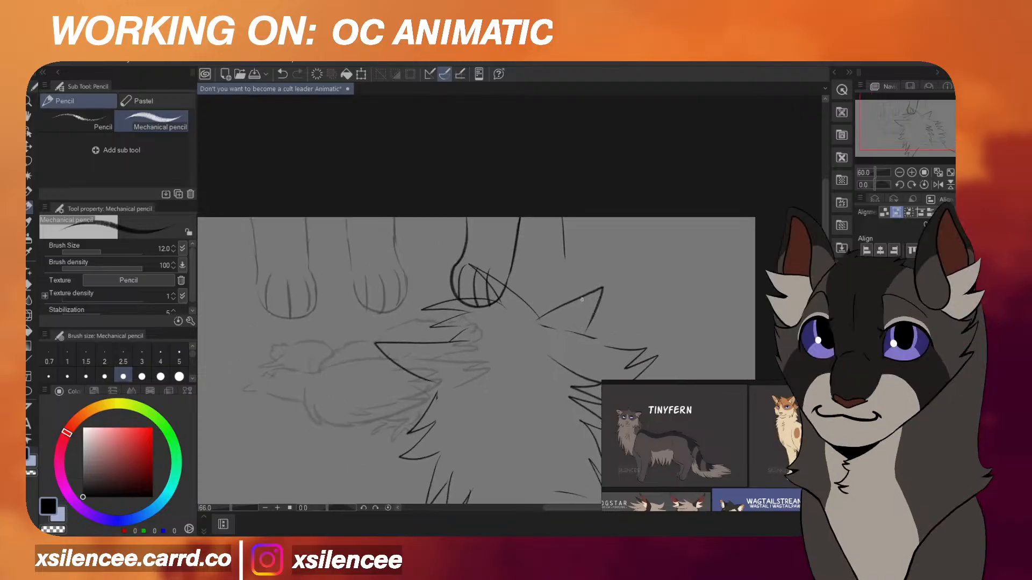
pyautogui.scroll(2, 567, 220)
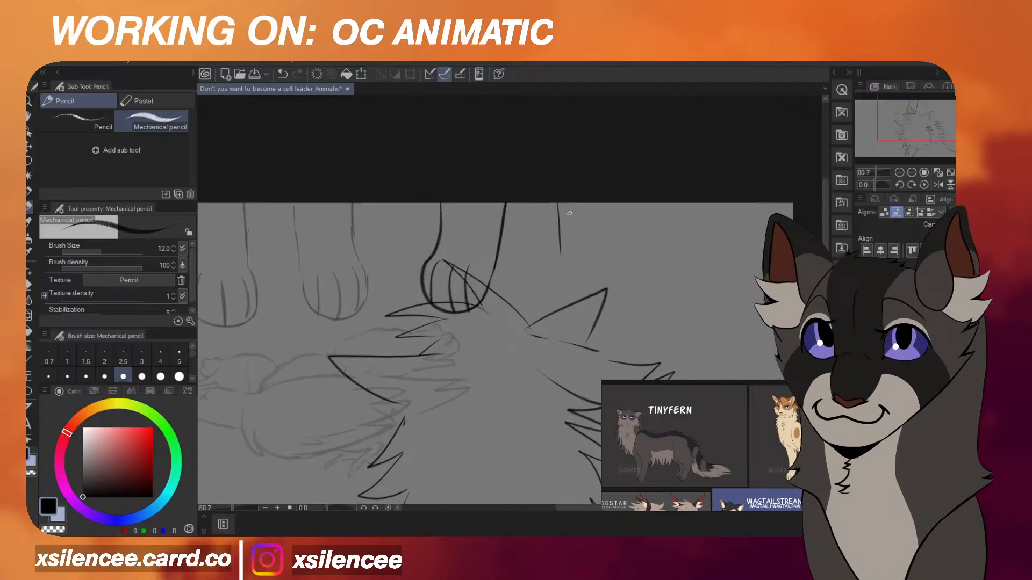
pyautogui.moveTo(564, 200)
pyautogui.mouseDown()
pyautogui.moveTo(565, 273)
pyautogui.moveTo(563, 243)
pyautogui.mouseUp()
pyautogui.hotkey('ctrl', 'z')
pyautogui.hotkey('ctrl', 'z')
pyautogui.hotkey('ctrl', 'z')
pyautogui.moveTo(563, 207); pyautogui.dragTo(565, 271)
pyautogui.scroll(2, 564, 259)
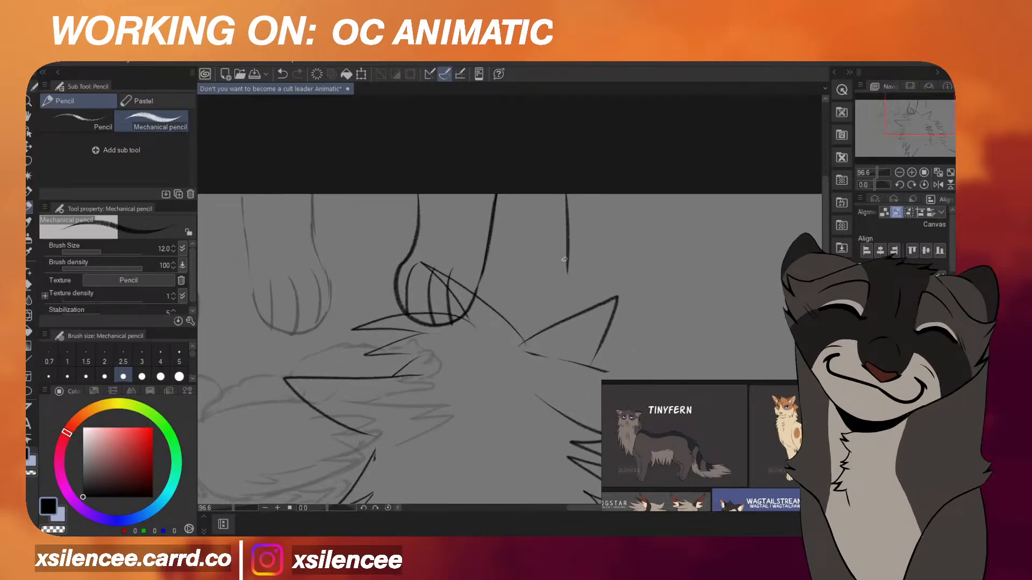
# Try to sketch the fourth hanging leg's ankle bend and paw curve below its near-side line.
pyautogui.hotkey('ctrl', 'z')
pyautogui.moveTo(566, 268)
pyautogui.mouseDown()
pyautogui.moveTo(574, 305)
pyautogui.moveTo(608, 322)
pyautogui.moveTo(644, 321)
pyautogui.mouseUp()
pyautogui.hotkey('ctrl', 'z')
pyautogui.hotkey('ctrl', 'z')
pyautogui.hotkey('ctrl', 'z')
pyautogui.moveTo(574, 304); pyautogui.dragTo(626, 323)
pyautogui.hotkey('ctrl', 'z')
pyautogui.hotkey('ctrl', 'z')
pyautogui.scroll(-2, 620, 283)
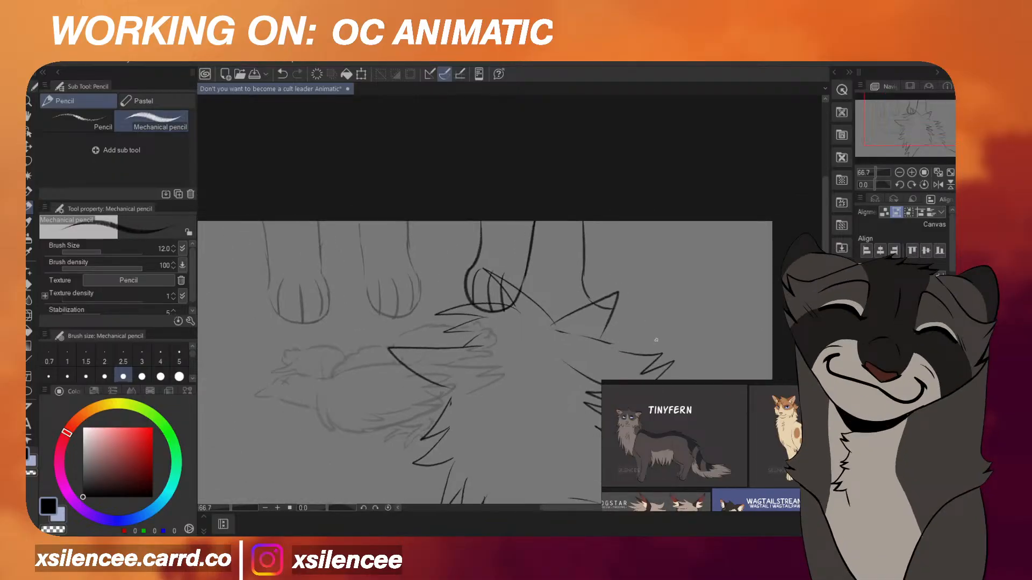
pyautogui.scroll(2, 618, 284)
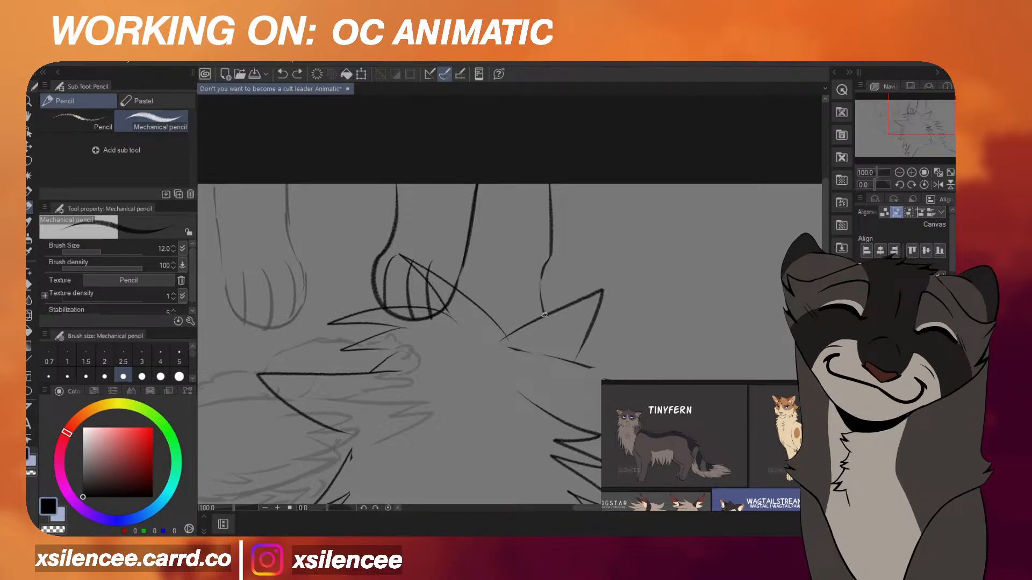
pyautogui.hotkey('ctrl', 'z')
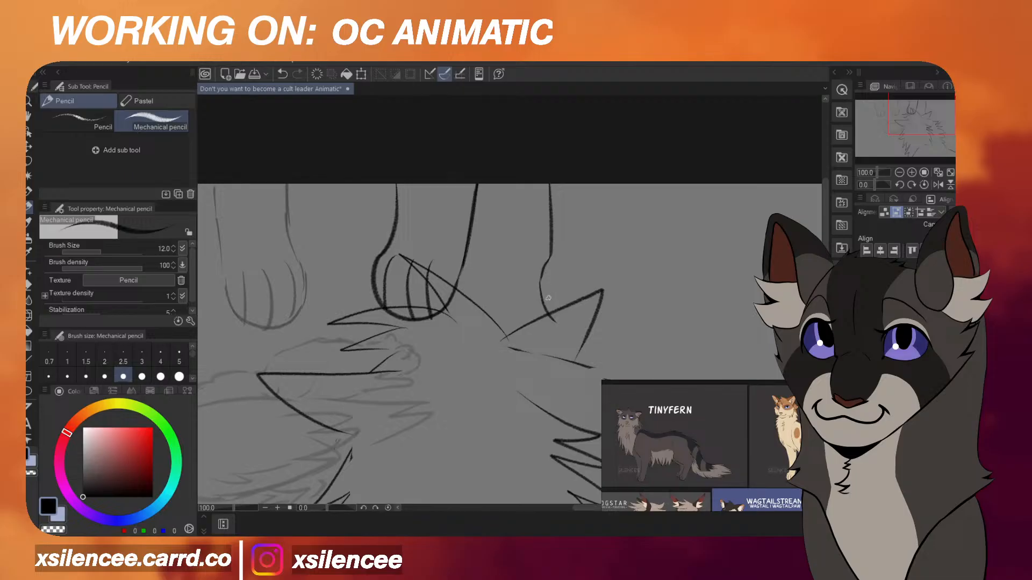
pyautogui.scroll(1, 548, 297)
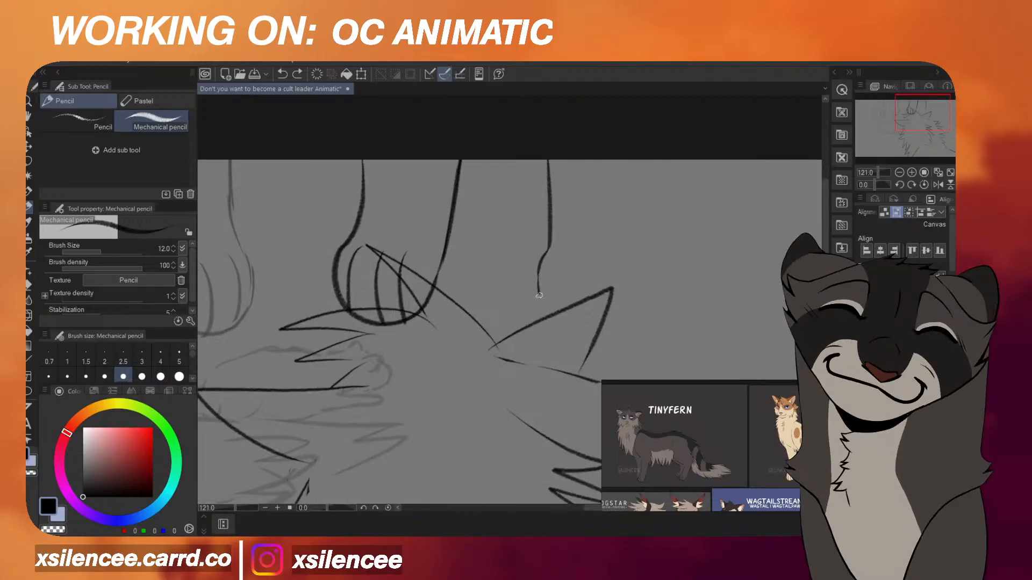
# Try a rounded outline for the fourth paw, sweeping from the ankle across the furry figure's ear.
pyautogui.moveTo(539, 295); pyautogui.dragTo(559, 322)
pyautogui.hotkey('ctrl', 'z')
pyautogui.hotkey('ctrl', 'z')
pyautogui.moveTo(540, 266); pyautogui.dragTo(548, 324)
pyautogui.hotkey('ctrl', 'z')
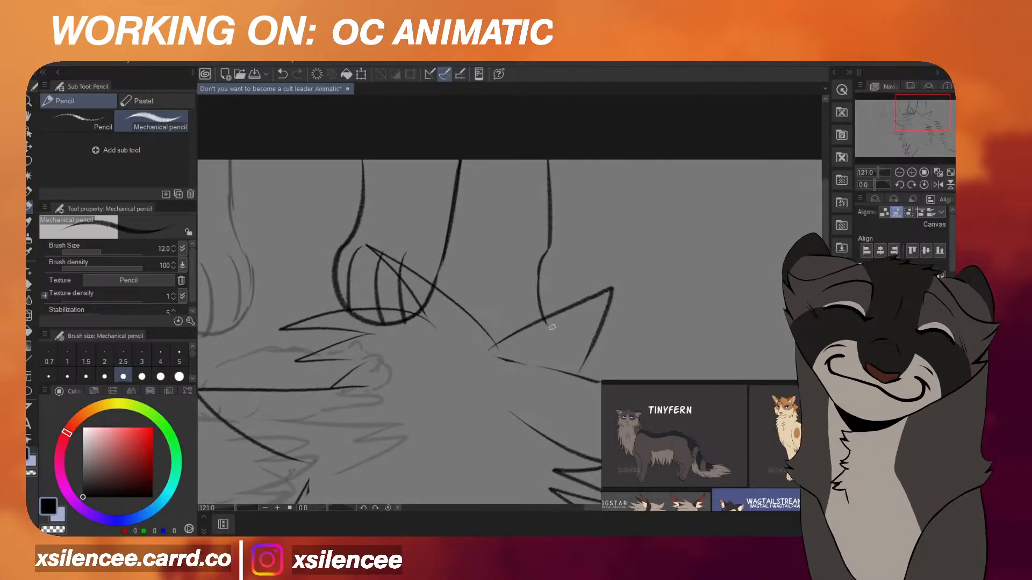
pyautogui.hotkey('ctrl', 'z')
pyautogui.moveTo(540, 264)
pyautogui.mouseDown()
pyautogui.moveTo(547, 322)
pyautogui.moveTo(542, 302)
pyautogui.moveTo(575, 323)
pyautogui.moveTo(555, 322)
pyautogui.moveTo(591, 325)
pyautogui.moveTo(558, 309)
pyautogui.moveTo(614, 315)
pyautogui.moveTo(543, 295)
pyautogui.moveTo(618, 316)
pyautogui.moveTo(638, 304)
pyautogui.mouseUp()
pyautogui.hotkey('ctrl', 'z')
pyautogui.hotkey('ctrl', 'z')
pyautogui.hotkey('ctrl', 'z')
pyautogui.hotkey('ctrl', 'z')
pyautogui.hotkey('ctrl', 'z')
pyautogui.hotkey('ctrl', 'z')
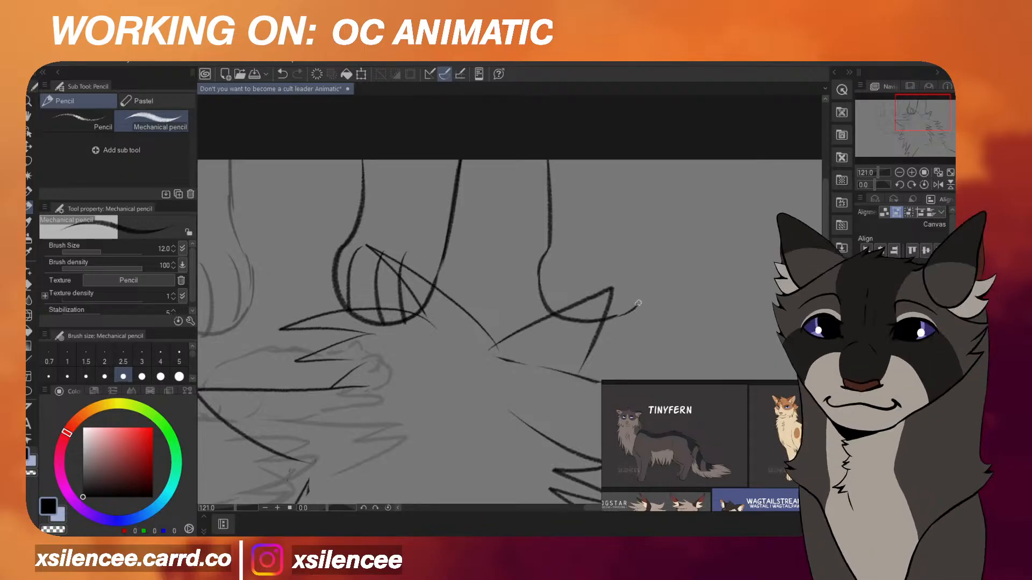
pyautogui.hotkey('ctrl', 'z')
pyautogui.hotkey('ctrl', 'z')
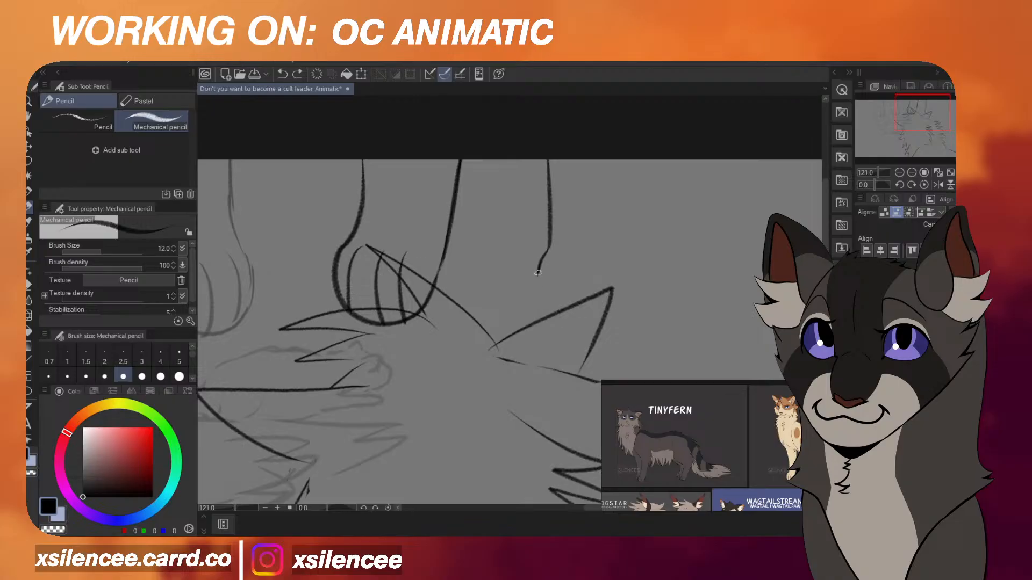
pyautogui.hotkey('ctrl', 'z')
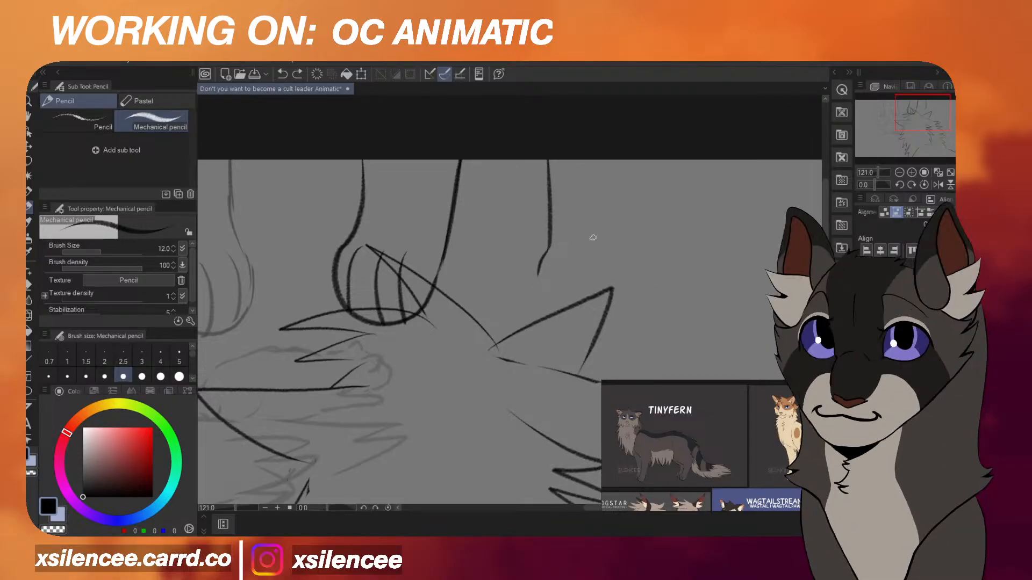
# Redraw the fourth leg's near side as a straight line down from the canvas's upper edge.
pyautogui.moveTo(543, 264)
pyautogui.mouseDown()
pyautogui.moveTo(553, 155)
pyautogui.moveTo(561, 262)
pyautogui.mouseUp()
pyautogui.hotkey('ctrl', 'z')
pyautogui.moveTo(559, 154)
pyautogui.mouseDown()
pyautogui.moveTo(557, 276)
pyautogui.moveTo(553, 194)
pyautogui.moveTo(552, 250)
pyautogui.moveTo(553, 200)
pyautogui.moveTo(552, 233)
pyautogui.mouseUp()
pyautogui.hotkey('ctrl', 'z')
pyautogui.hotkey('ctrl', 'z')
pyautogui.hotkey('ctrl', 'z')
pyautogui.hotkey('ctrl', 'z')
pyautogui.hotkey('ctrl', 'z')
pyautogui.hotkey('ctrl', 'z')
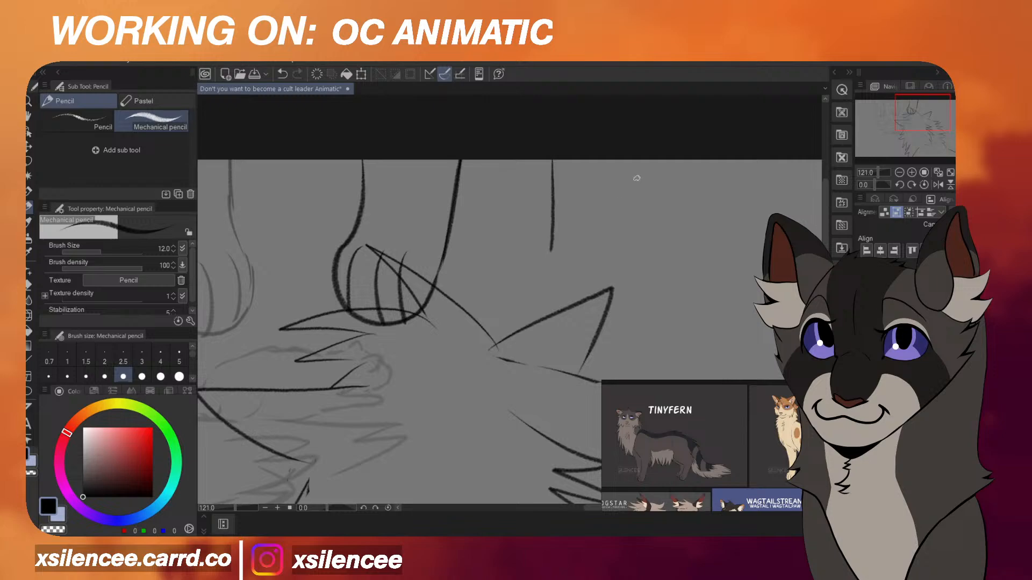
# Sketch the fourth paw's rounded outline and run the leg's far side up to the canvas's upper edge.
pyautogui.moveTo(644, 156); pyautogui.dragTo(646, 227)
pyautogui.hotkey('ctrl', 'z')
pyautogui.hotkey('ctrl', 'z')
pyautogui.moveTo(537, 280)
pyautogui.mouseDown()
pyautogui.moveTo(533, 325)
pyautogui.moveTo(615, 340)
pyautogui.mouseUp()
pyautogui.hotkey('ctrl', 'z')
pyautogui.moveTo(536, 274)
pyautogui.mouseDown()
pyautogui.moveTo(575, 349)
pyautogui.moveTo(641, 329)
pyautogui.moveTo(645, 259)
pyautogui.mouseUp()
pyautogui.hotkey('ctrl', 'z')
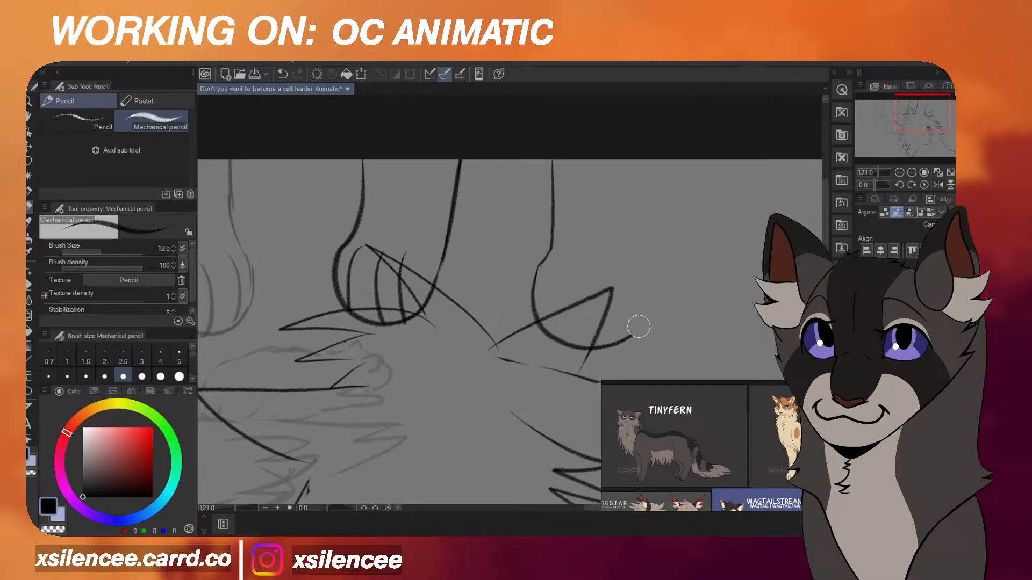
pyautogui.moveTo(646, 286); pyautogui.dragTo(641, 269)
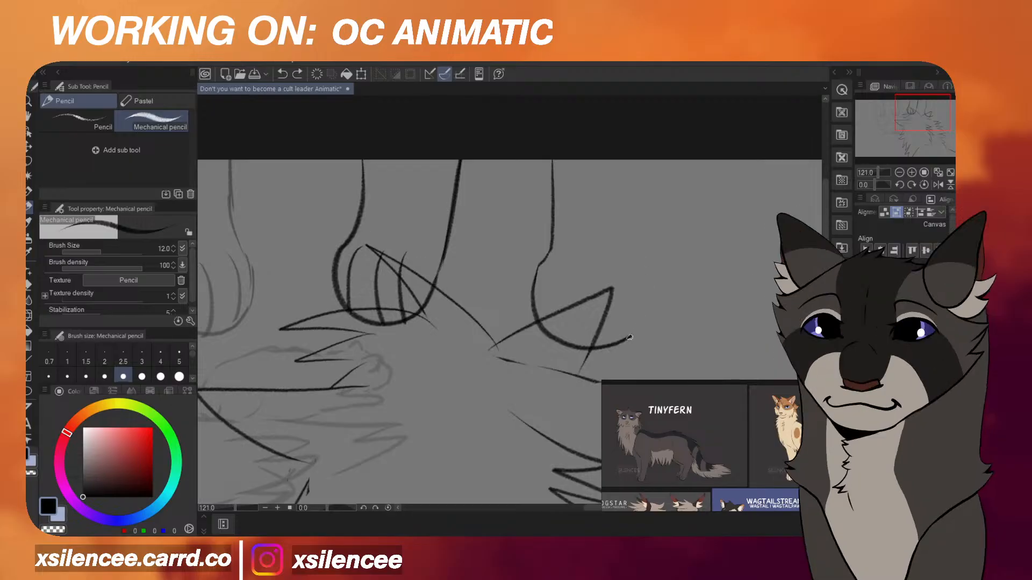
pyautogui.moveTo(629, 336)
pyautogui.mouseDown()
pyautogui.moveTo(642, 275)
pyautogui.moveTo(639, 178)
pyautogui.mouseUp()
pyautogui.hotkey('ctrl', 'z')
pyautogui.moveTo(635, 242); pyautogui.dragTo(639, 138)
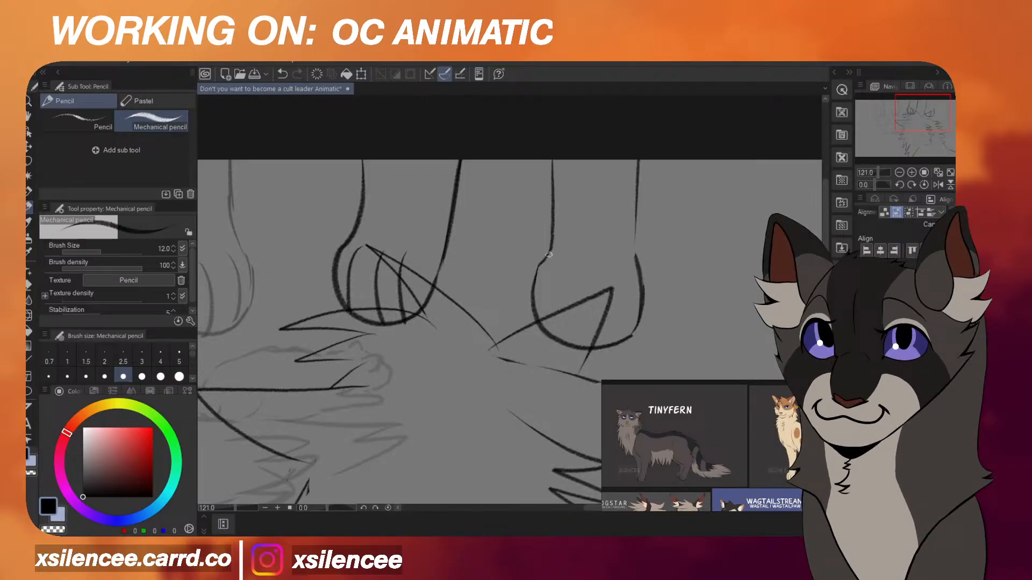
# Add three toe lines inside the fourth paw, redrawing the middle and outer ones until they fit.
pyautogui.moveTo(555, 259); pyautogui.dragTo(546, 321)
pyautogui.hotkey('ctrl', 'z')
pyautogui.moveTo(587, 277); pyautogui.dragTo(588, 344)
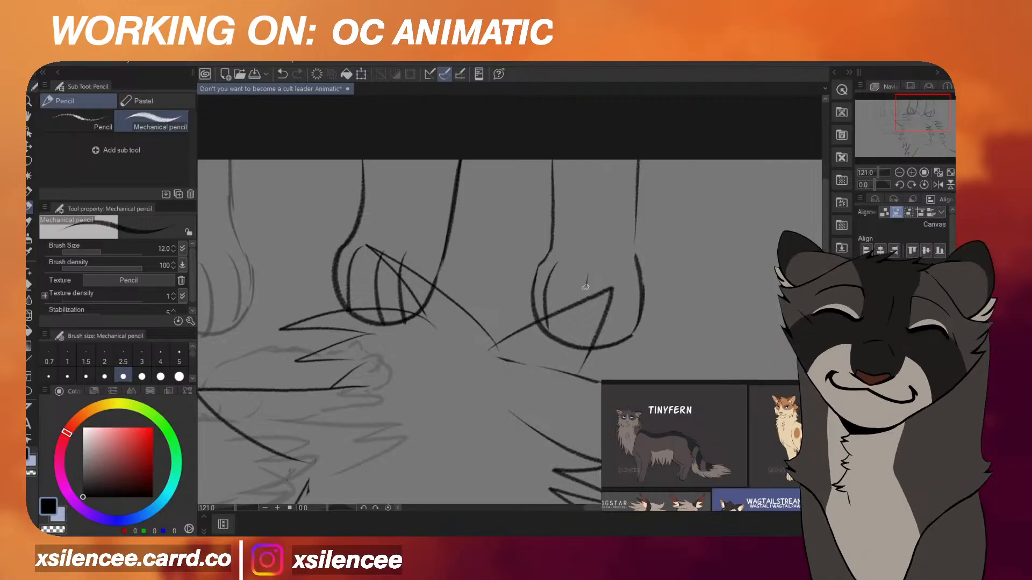
pyautogui.hotkey('ctrl', 'z')
pyautogui.moveTo(586, 276); pyautogui.dragTo(588, 347)
pyautogui.moveTo(586, 263); pyautogui.dragTo(584, 349)
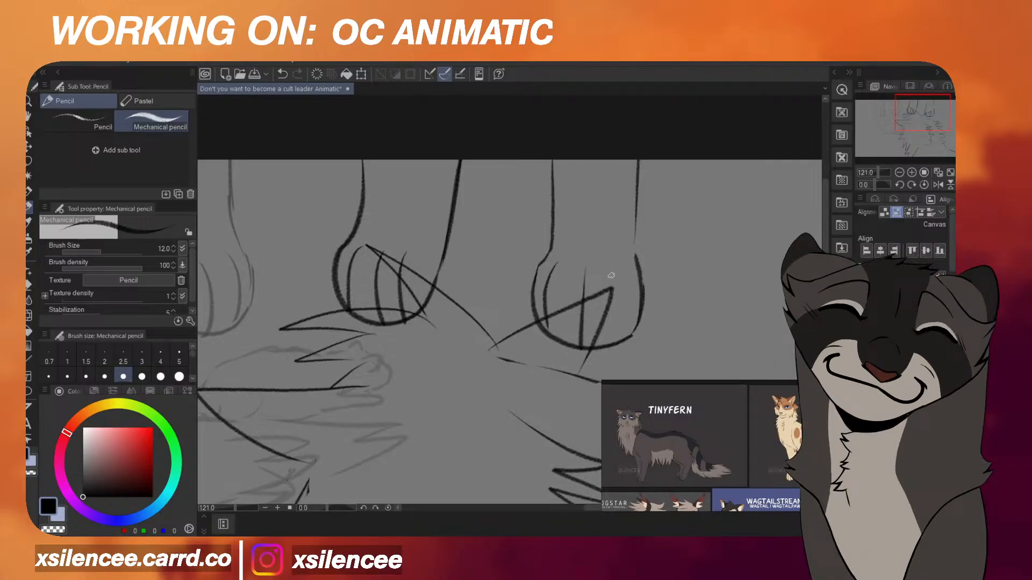
pyautogui.moveTo(622, 269); pyautogui.dragTo(623, 339)
pyautogui.hotkey('ctrl', 'z')
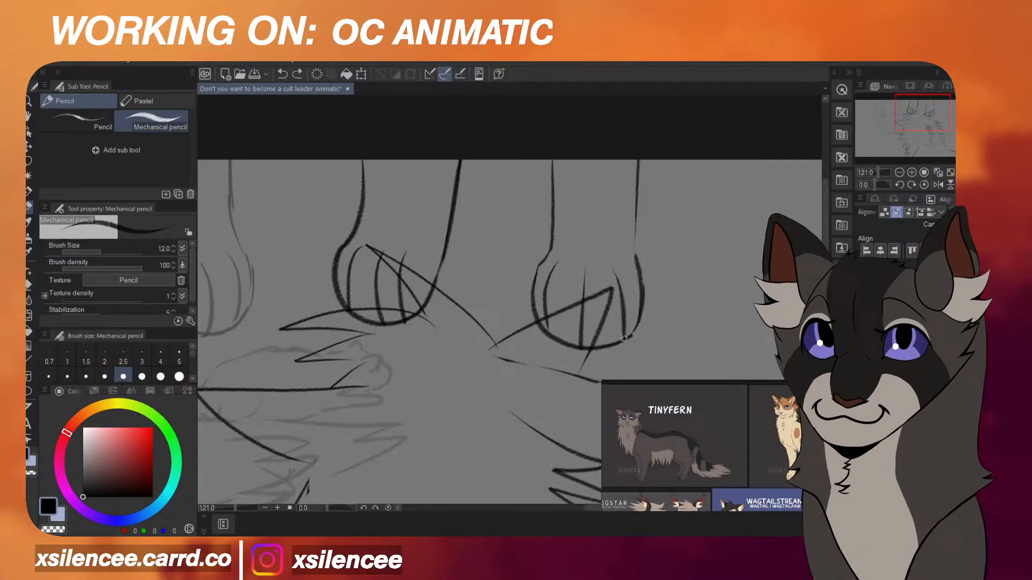
pyautogui.hotkey('ctrl', 'z')
pyautogui.moveTo(609, 267); pyautogui.dragTo(619, 342)
pyautogui.hotkey('ctrl', 'z')
pyautogui.hotkey('ctrl', 'z')
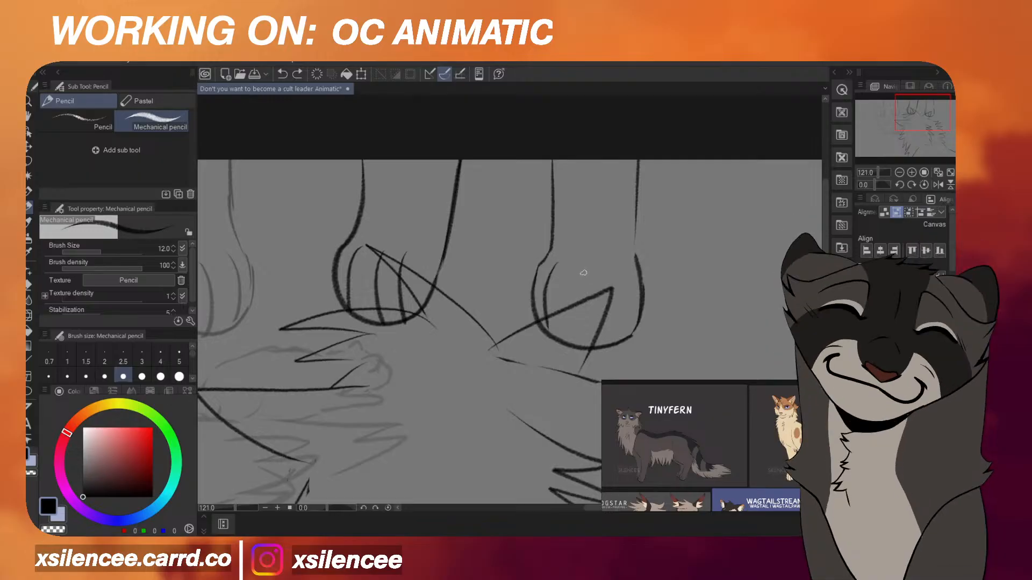
pyautogui.hotkey('ctrl', 'z')
pyautogui.moveTo(587, 279); pyautogui.dragTo(579, 349)
pyautogui.moveTo(611, 273); pyautogui.dragTo(624, 341)
pyautogui.hotkey('ctrl', 'z')
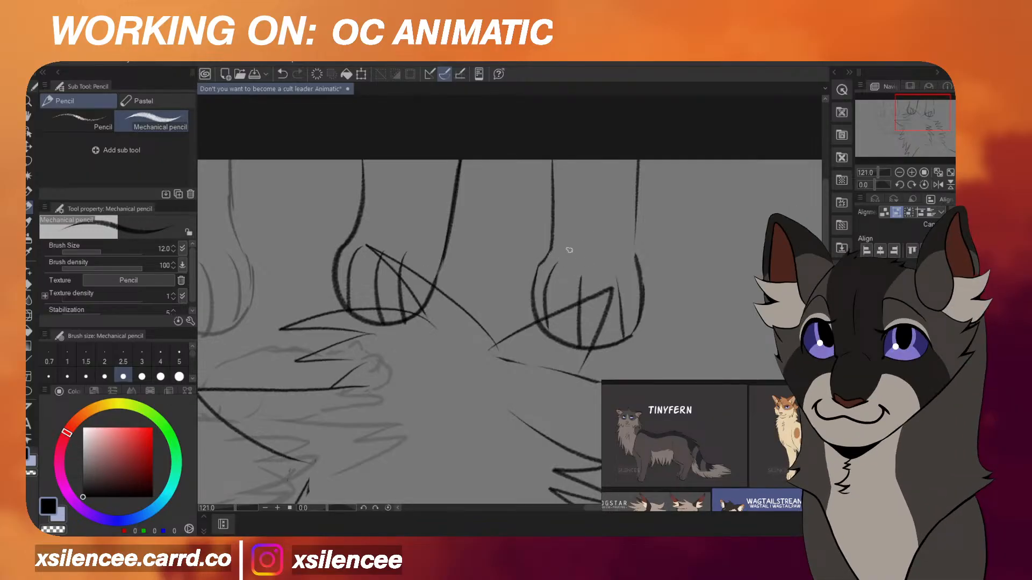
# Redraw the fourth leg's near-side line from the canvas's upper edge down to the ankle.
pyautogui.scroll(-6, 571, 250)
pyautogui.scroll(2, 582, 242)
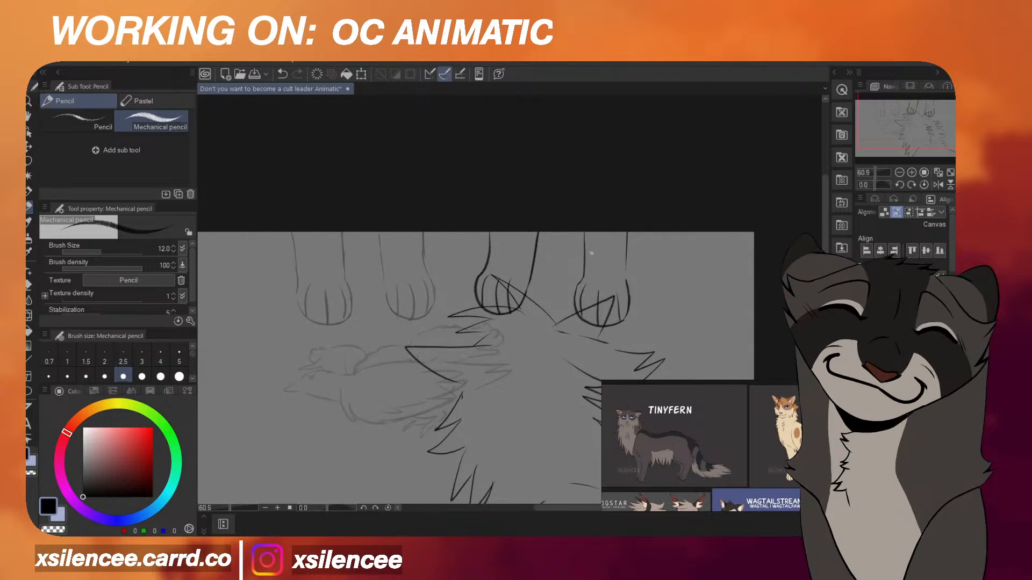
pyautogui.scroll(3, 582, 243)
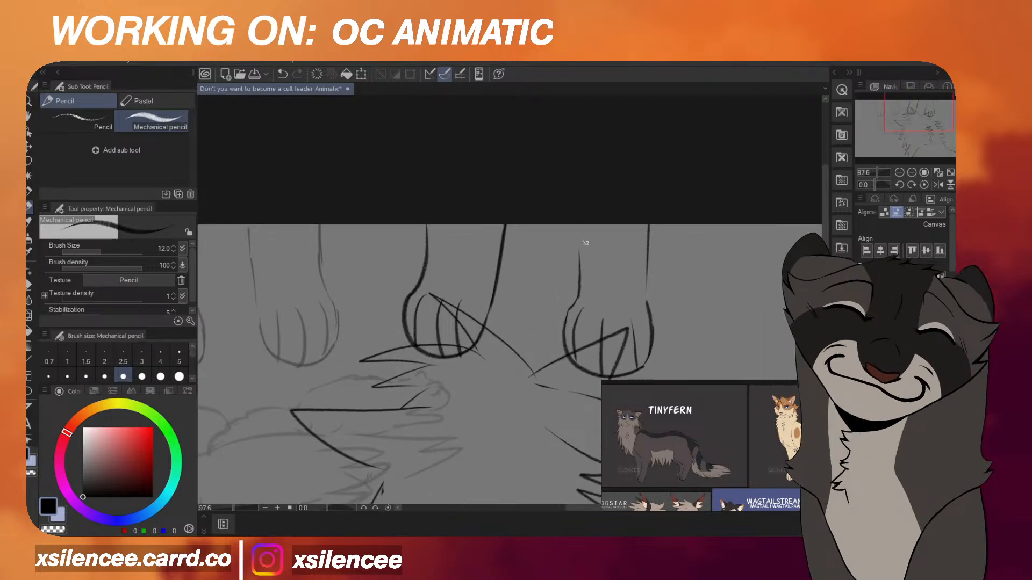
pyautogui.moveTo(583, 244); pyautogui.dragTo(584, 290)
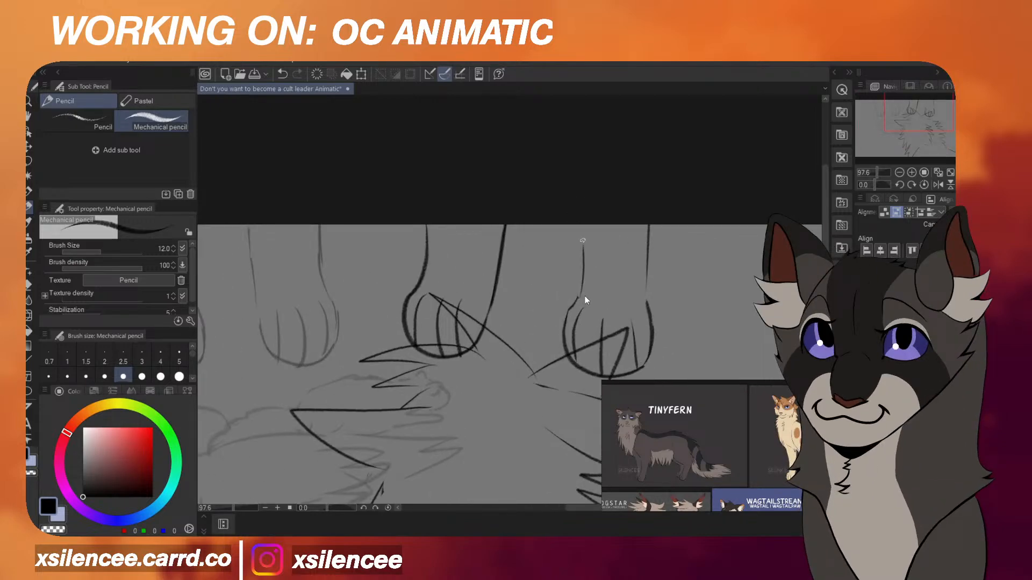
pyautogui.hotkey('ctrl', 'z')
pyautogui.moveTo(580, 215); pyautogui.dragTo(579, 299)
pyautogui.moveTo(578, 211); pyautogui.dragTo(578, 294)
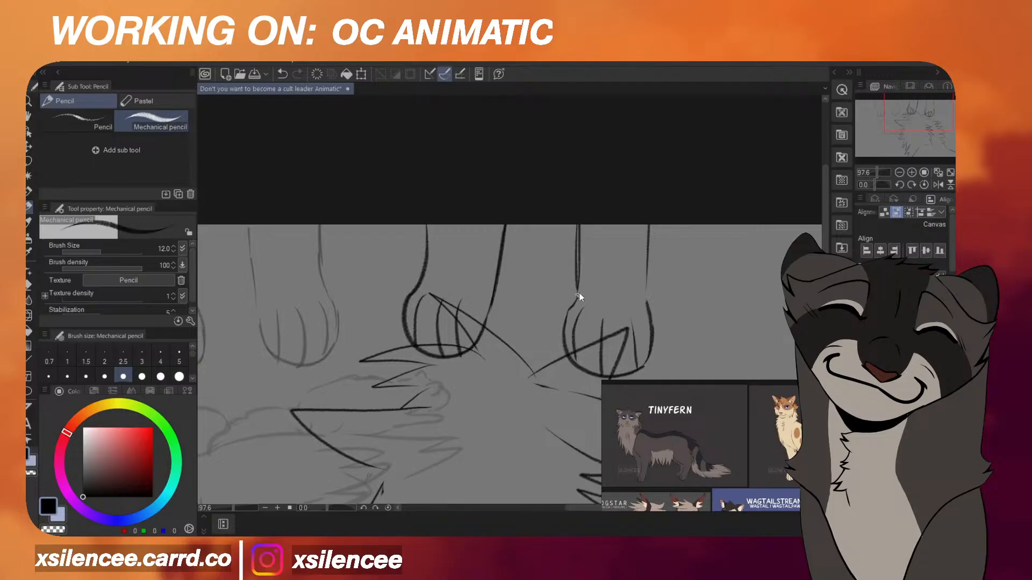
pyautogui.hotkey('ctrl', 'z')
pyautogui.hotkey('ctrl', 'z')
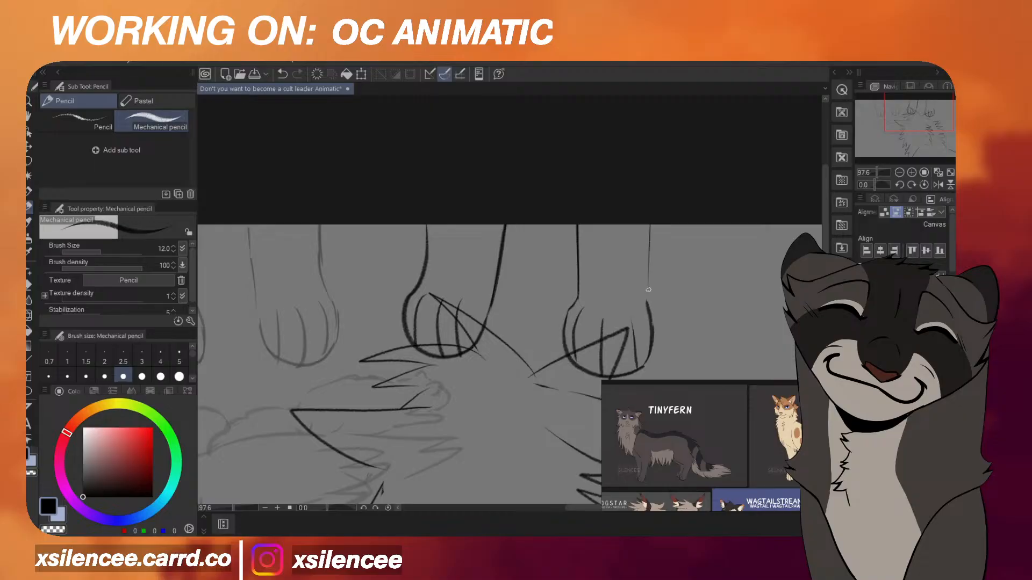
# Redraw the fourth leg's far-side line from the paw up toward the canvas's upper edge.
pyautogui.scroll(-2, 652, 253)
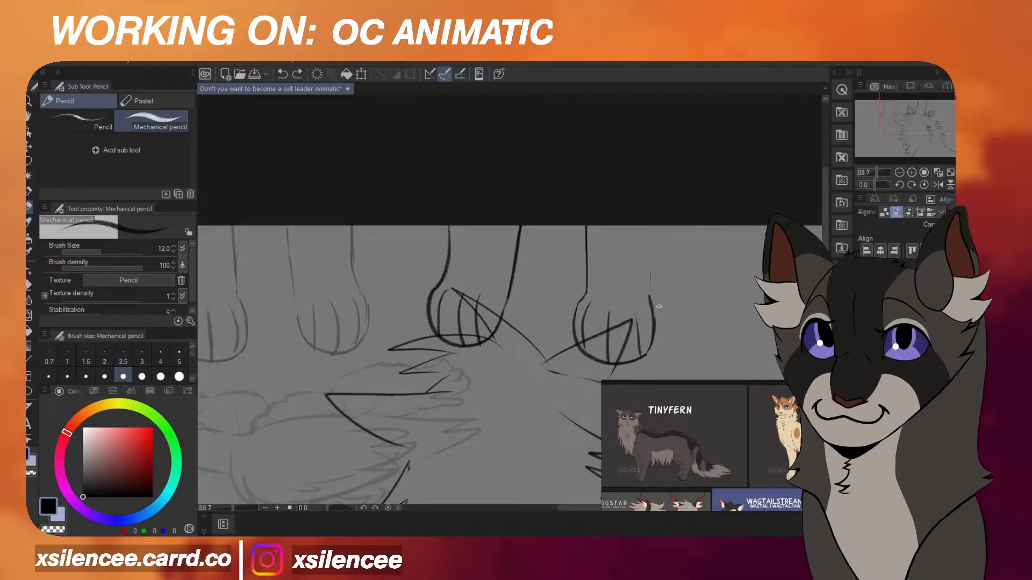
pyautogui.moveTo(650, 271); pyautogui.dragTo(651, 234)
pyautogui.scroll(-7, 663, 240)
pyautogui.scroll(5, 664, 244)
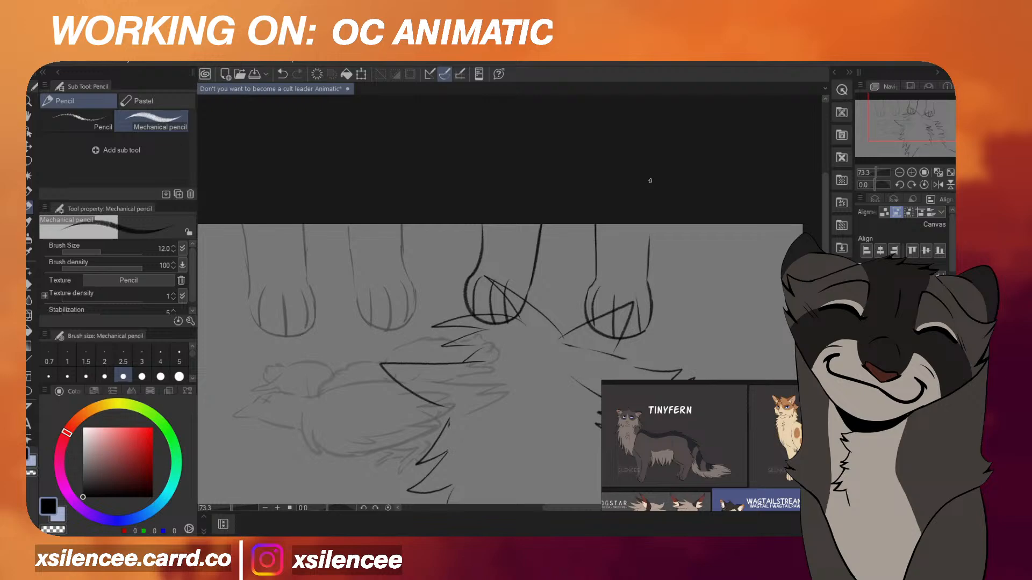
pyautogui.scroll(2, 658, 245)
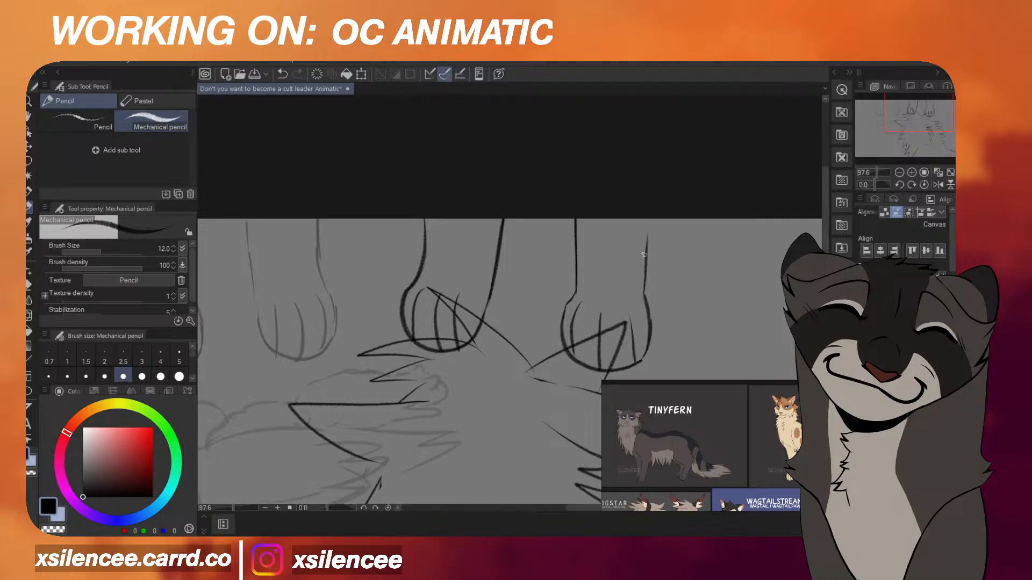
# Examine the row of four hanging legs for spacing and proportion against the furry figure and the prey pile.
pyautogui.scroll(-1, 644, 254)
pyautogui.scroll(-1, 647, 225)
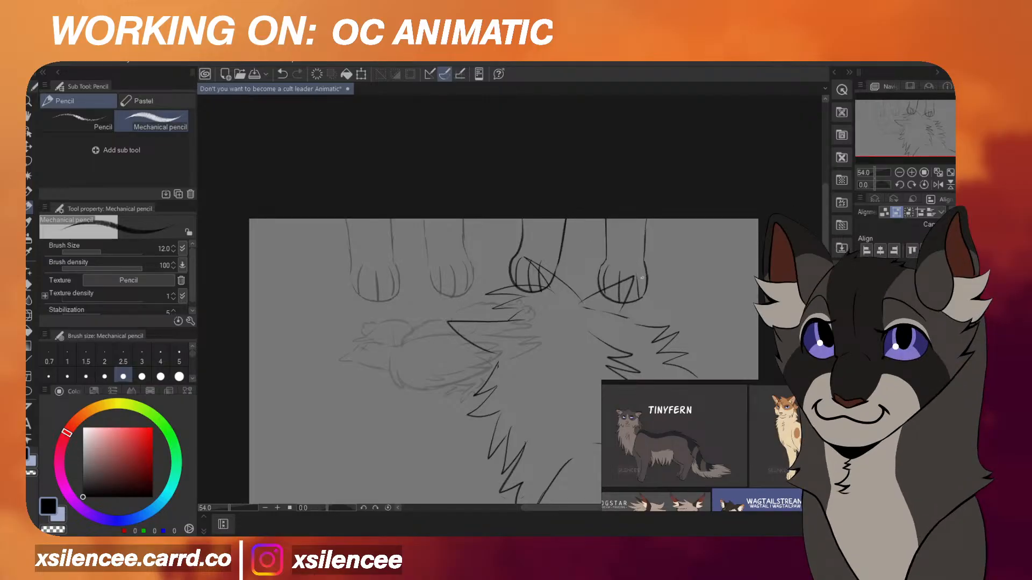
pyautogui.scroll(2, 641, 278)
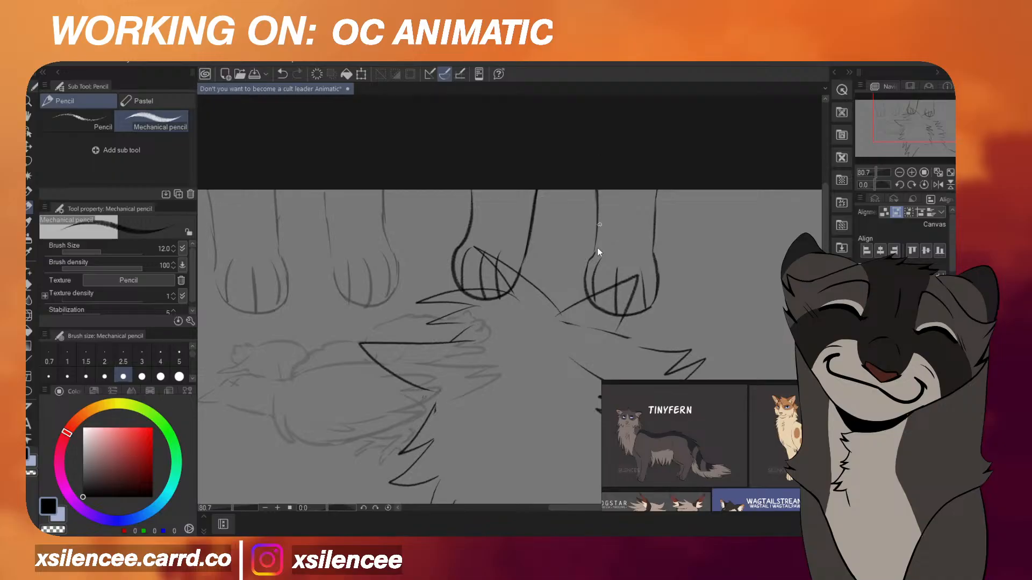
pyautogui.scroll(-3, 595, 159)
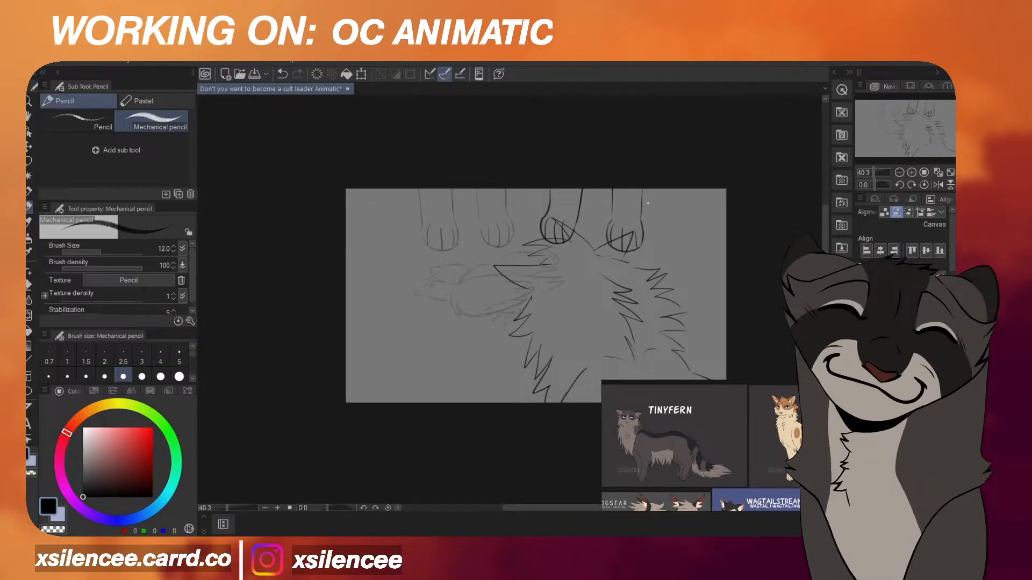
pyautogui.scroll(3, 618, 240)
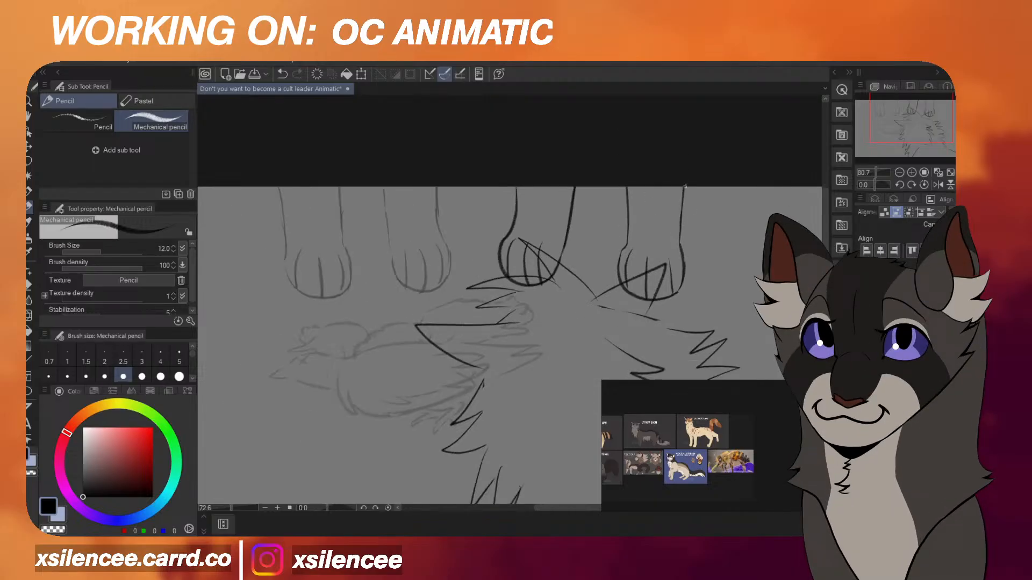
pyautogui.scroll(-5, 680, 220)
pyautogui.scroll(2, 688, 221)
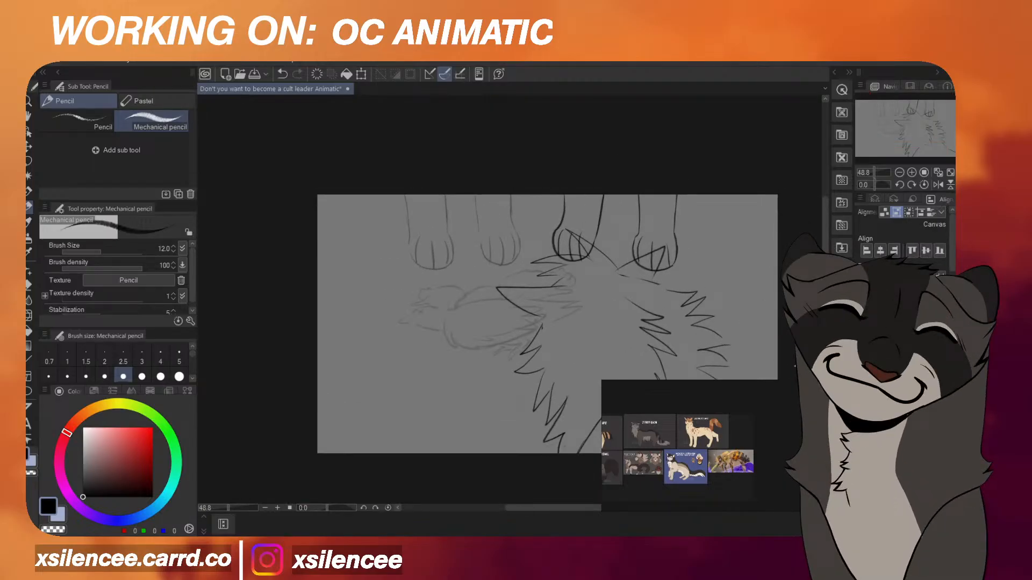
pyautogui.scroll(5, 635, 197)
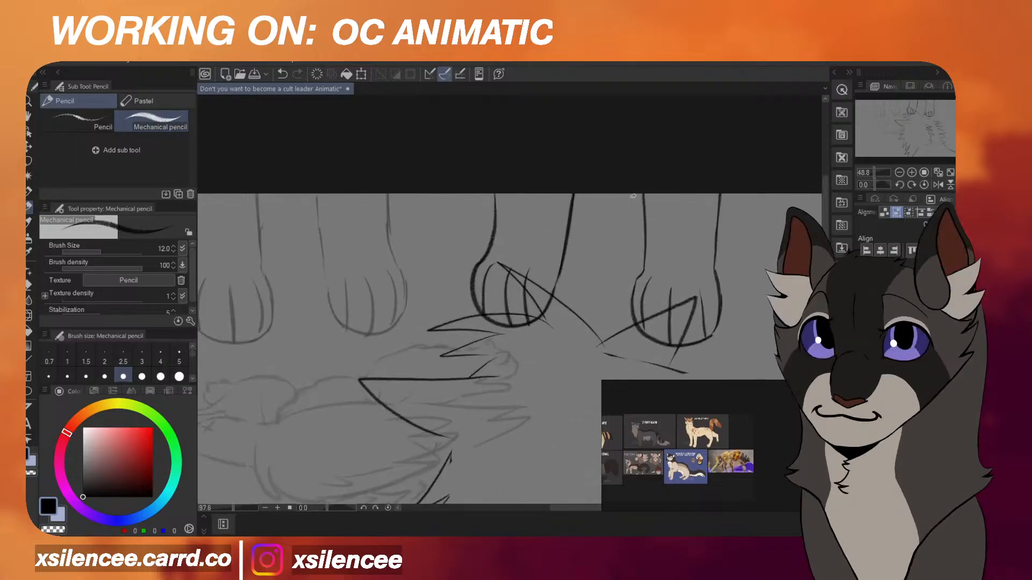
pyautogui.scroll(-4, 644, 212)
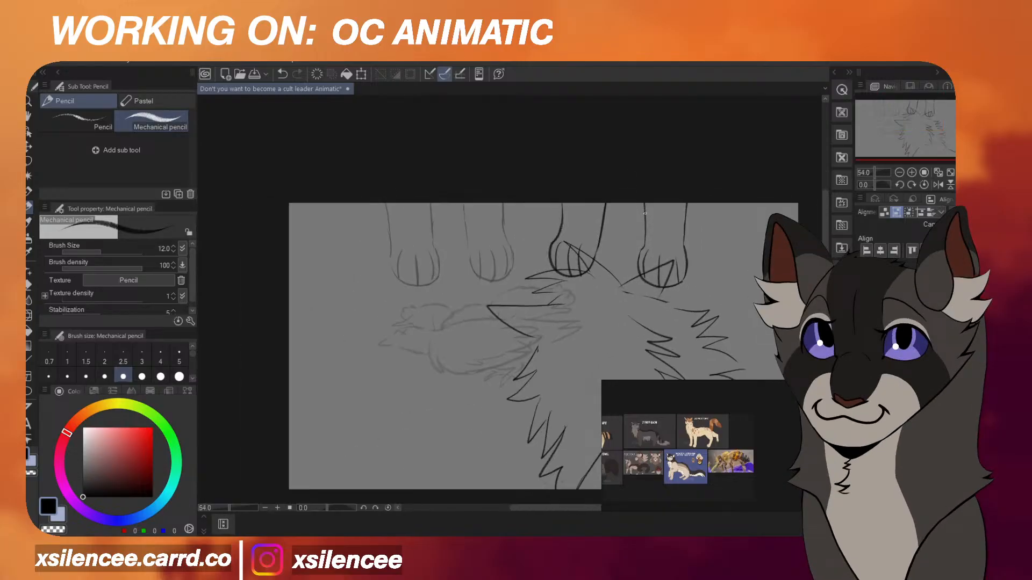
# Lasso the fourth leg, transform it slightly into place and clear the selection.
pyautogui.press('m')
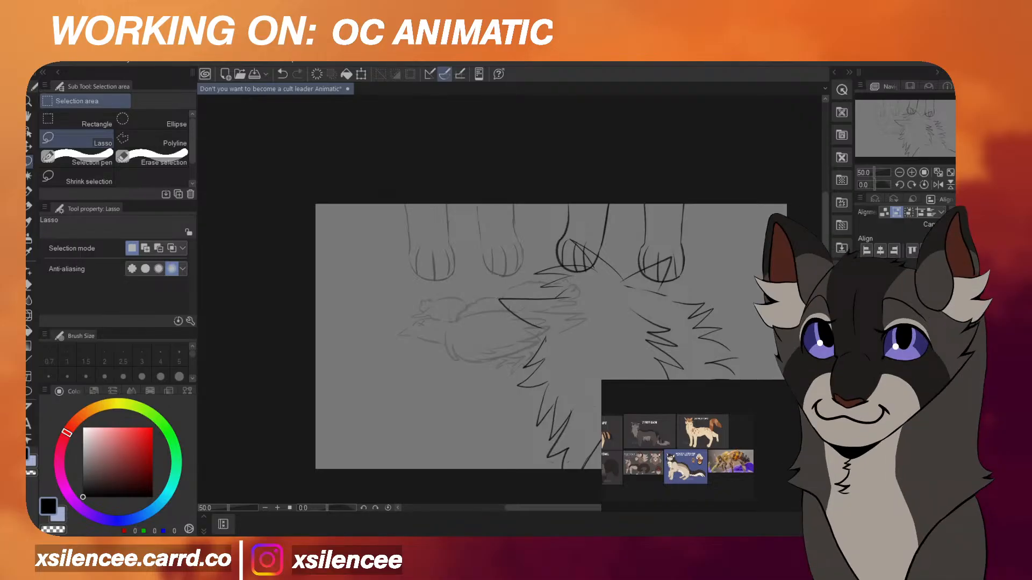
pyautogui.scroll(2, 662, 230)
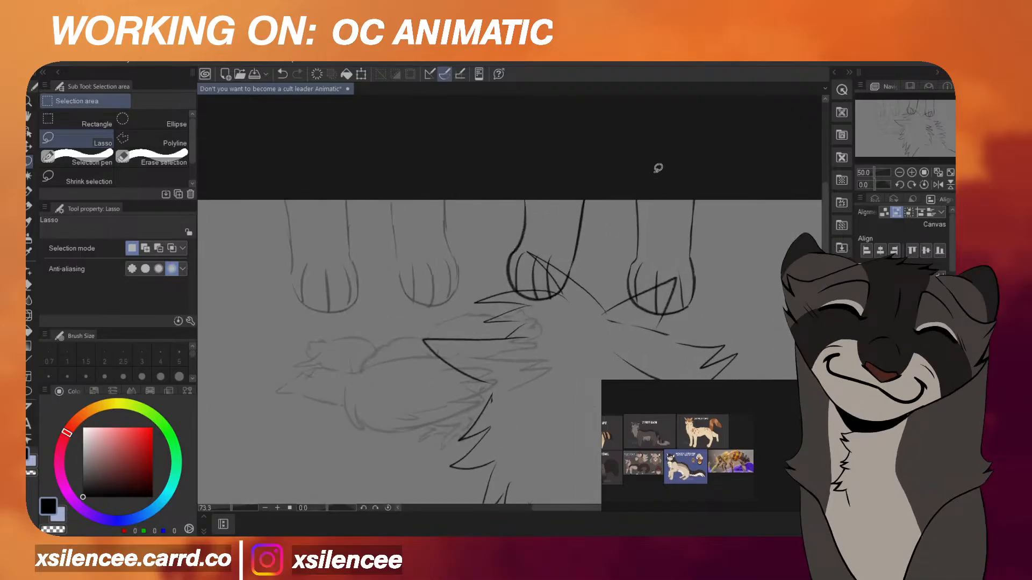
pyautogui.moveTo(653, 167); pyautogui.dragTo(703, 179)
pyautogui.hotkey('ctrl', 't')
pyautogui.moveTo(697, 230); pyautogui.dragTo(708, 234)
pyautogui.click(637, 362)
pyautogui.hotkey('ctrl', 'd')
# Transform the two darker hanging legs over the furry figure, stretching them slightly downward, and apply the change.
pyautogui.click(29, 207)
pyautogui.hotkey('ctrl', 't')
pyautogui.scroll(-1, 695, 236)
pyautogui.click(597, 329)
pyautogui.hotkey('ctrl', 't')
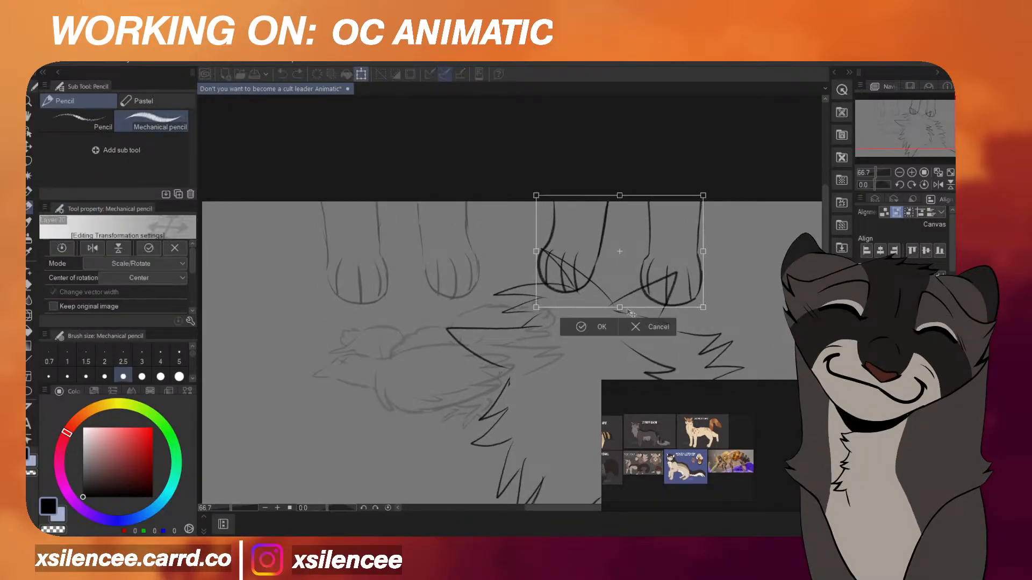
pyautogui.moveTo(620, 307); pyautogui.dragTo(621, 314)
pyautogui.click(598, 333)
pyautogui.scroll(-3, 610, 279)
pyautogui.scroll(-1, 621, 250)
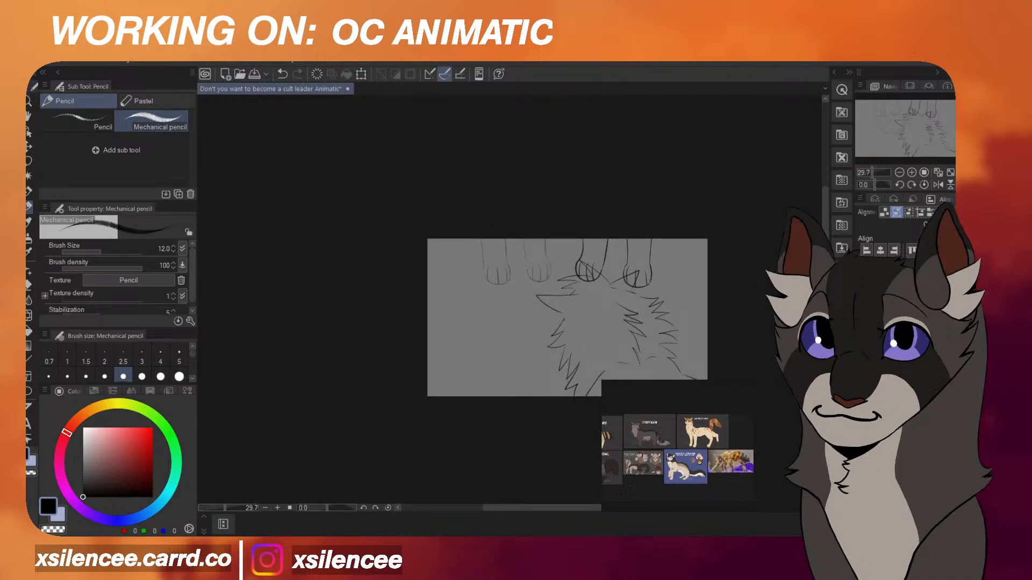
# Shift the two darker hanging legs sideways toward the lighter pair with Move layer, undoing the first attempt.
pyautogui.press('k')
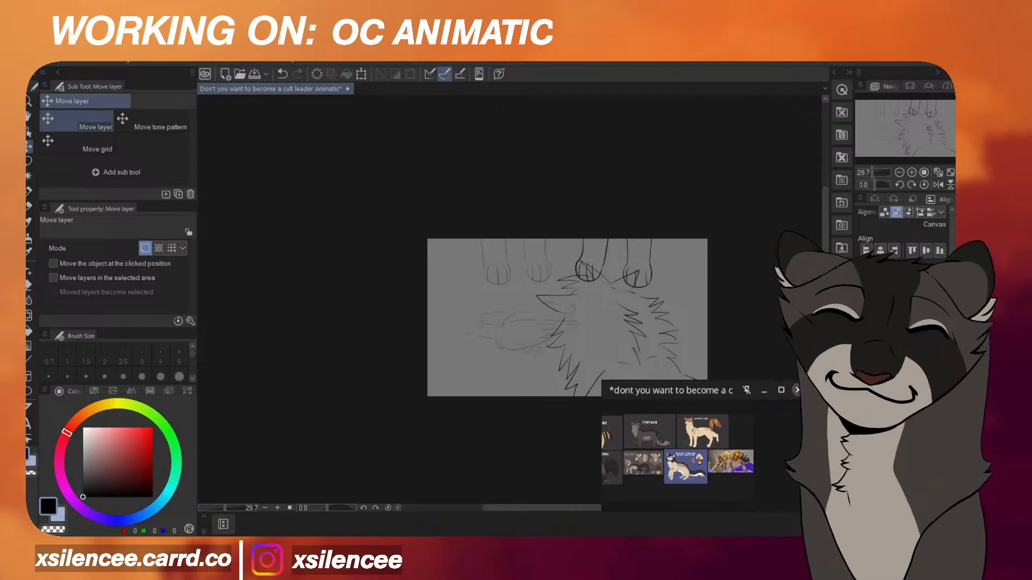
pyautogui.moveTo(718, 273); pyautogui.dragTo(674, 273)
pyautogui.hotkey('ctrl', 'z')
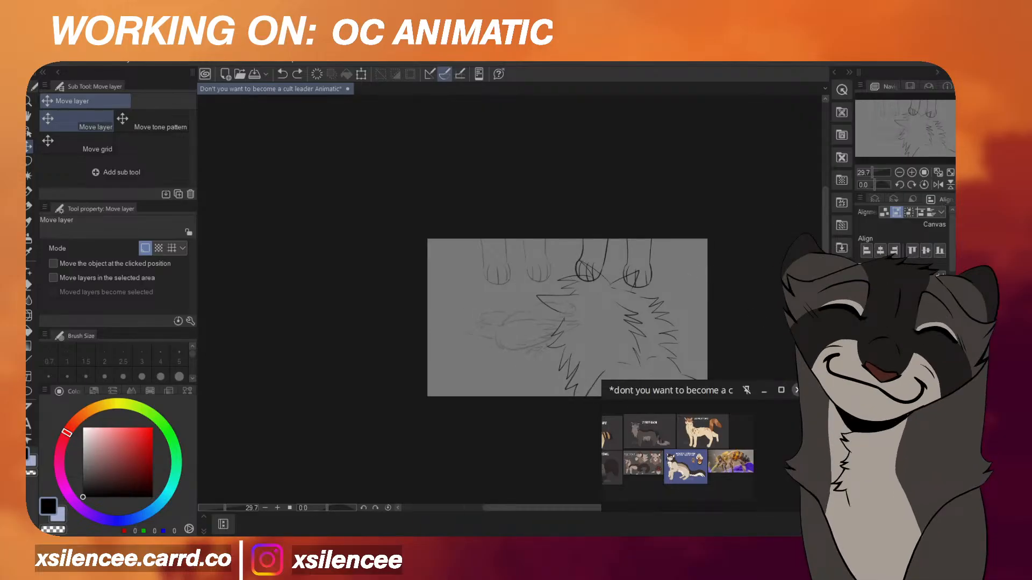
pyautogui.moveTo(721, 259); pyautogui.dragTo(691, 259)
# Enlarge the furry figure in the mirrored view so its body extends past the canvas edge, then restore the view.
pyautogui.press('h')
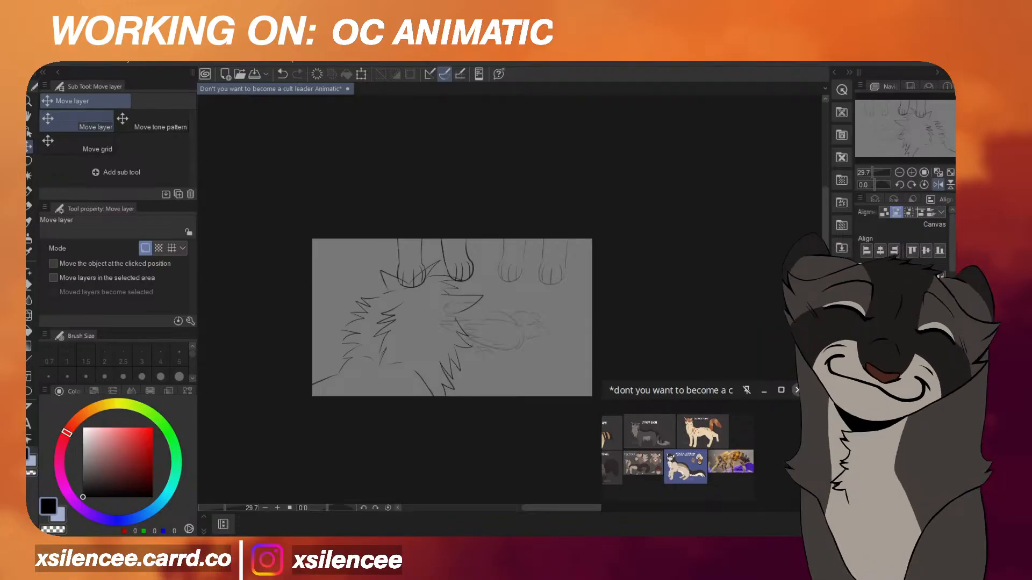
pyautogui.hotkey('ctrl', 't')
pyautogui.moveTo(312, 399)
pyautogui.mouseDown()
pyautogui.moveTo(302, 418)
pyautogui.moveTo(275, 428)
pyautogui.mouseUp()
pyautogui.moveTo(375, 408); pyautogui.dragTo(378, 402)
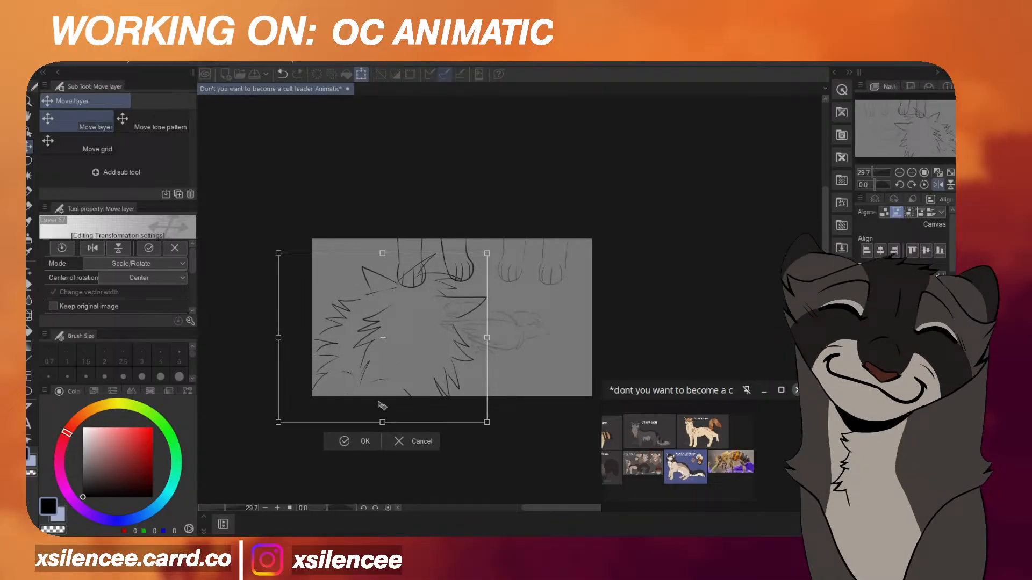
pyautogui.click(356, 439)
pyautogui.press('h')
pyautogui.scroll(2, 628, 327)
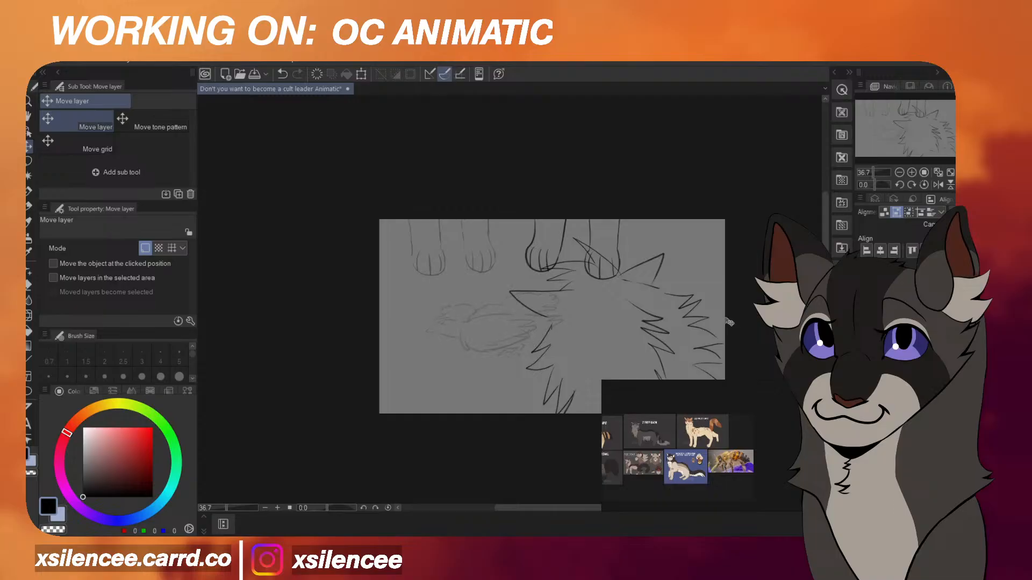
pyautogui.scroll(-2, 731, 309)
pyautogui.scroll(2, 731, 309)
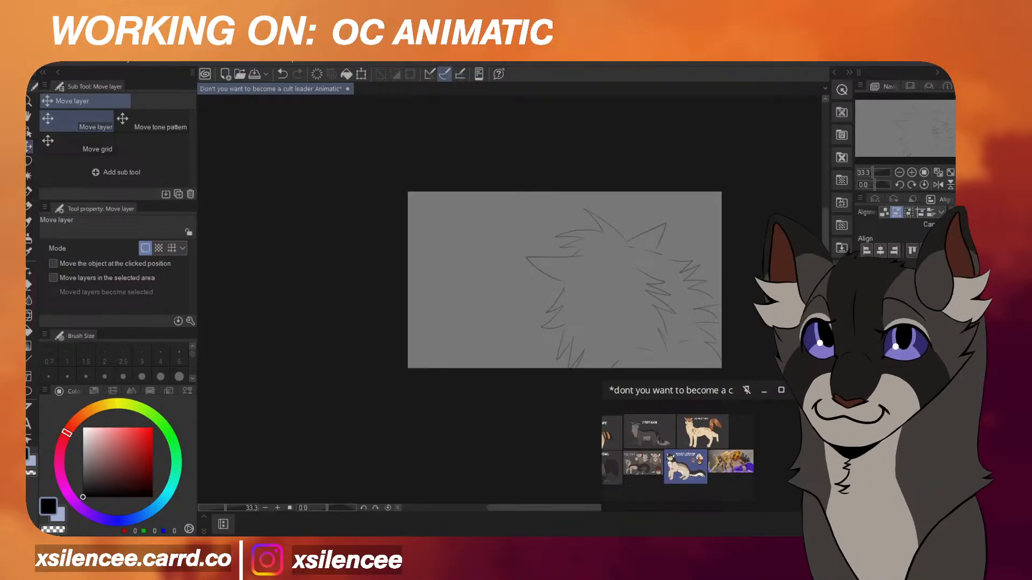
# Bring up the Wagtail reference and outline the figure's left ear over the faded sketch with the Mechanical pencil.
pyautogui.click(29, 207)
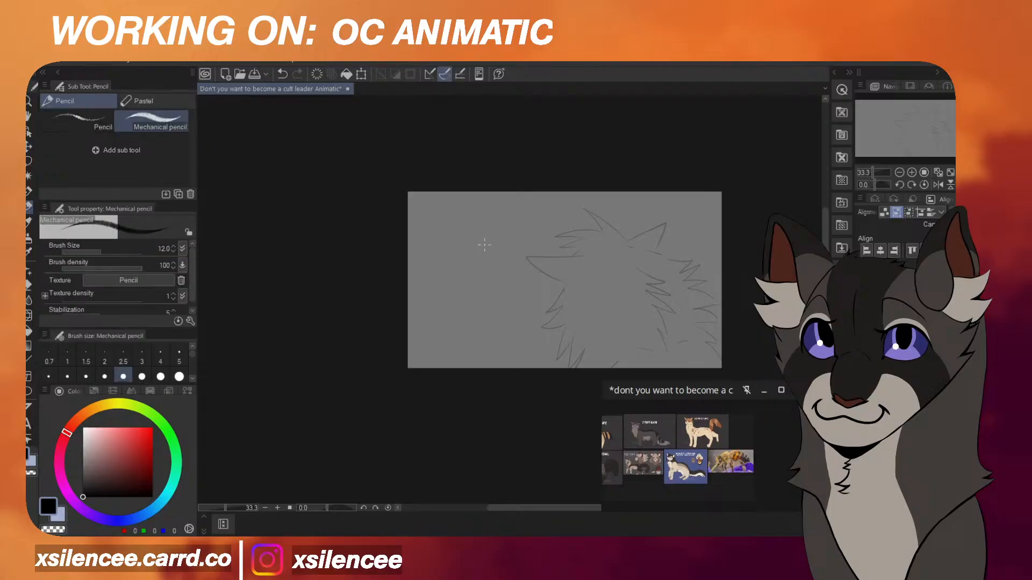
pyautogui.scroll(-1, 591, 270)
pyautogui.scroll(3, 591, 270)
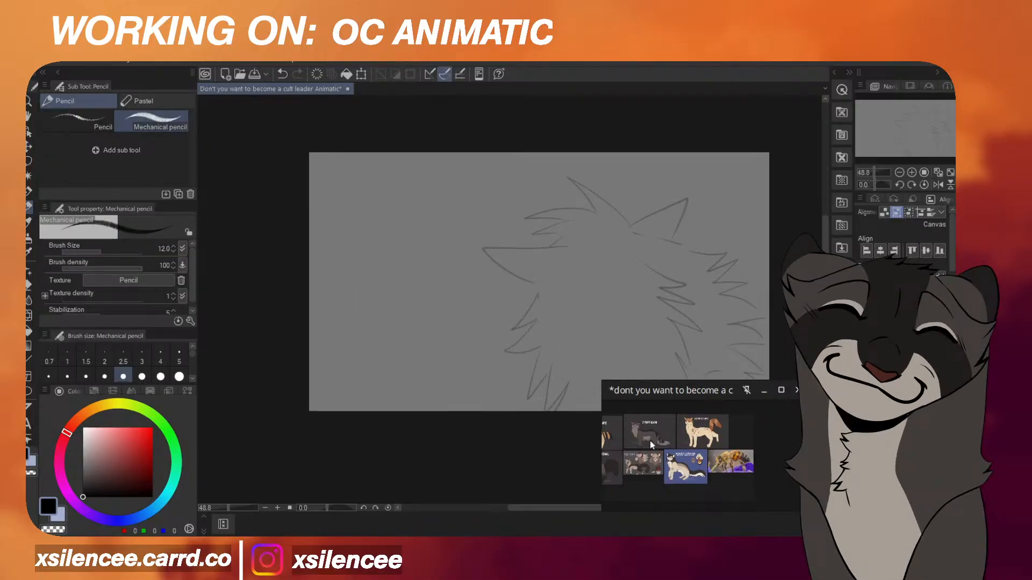
pyautogui.scroll(8, 673, 461)
pyautogui.scroll(4, 556, 213)
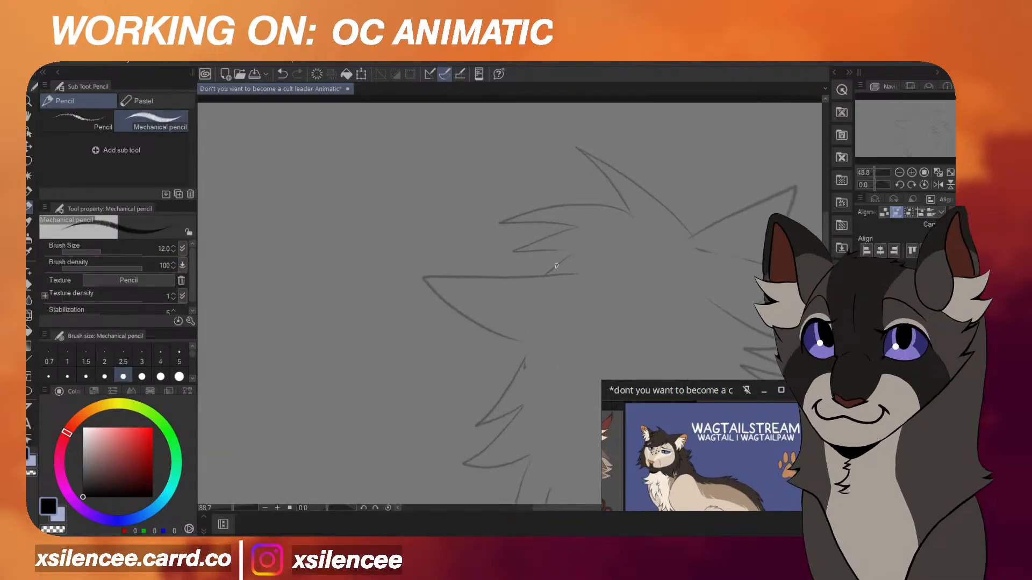
pyautogui.moveTo(453, 274)
pyautogui.mouseDown()
pyautogui.moveTo(424, 293)
pyautogui.moveTo(491, 342)
pyautogui.mouseUp()
pyautogui.scroll(1, 691, 266)
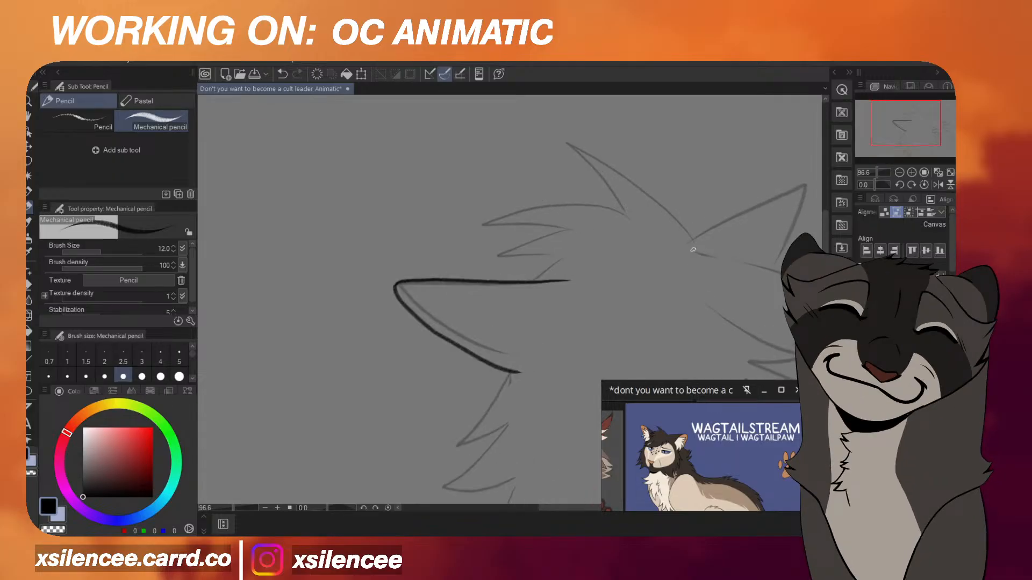
# Redraw the spiky hair tuft on the crown and the jagged strands leading down to the left ear.
pyautogui.moveTo(586, 174)
pyautogui.mouseDown()
pyautogui.moveTo(643, 236)
pyautogui.moveTo(607, 214)
pyautogui.moveTo(510, 225)
pyautogui.mouseUp()
pyautogui.moveTo(511, 225); pyautogui.dragTo(562, 232)
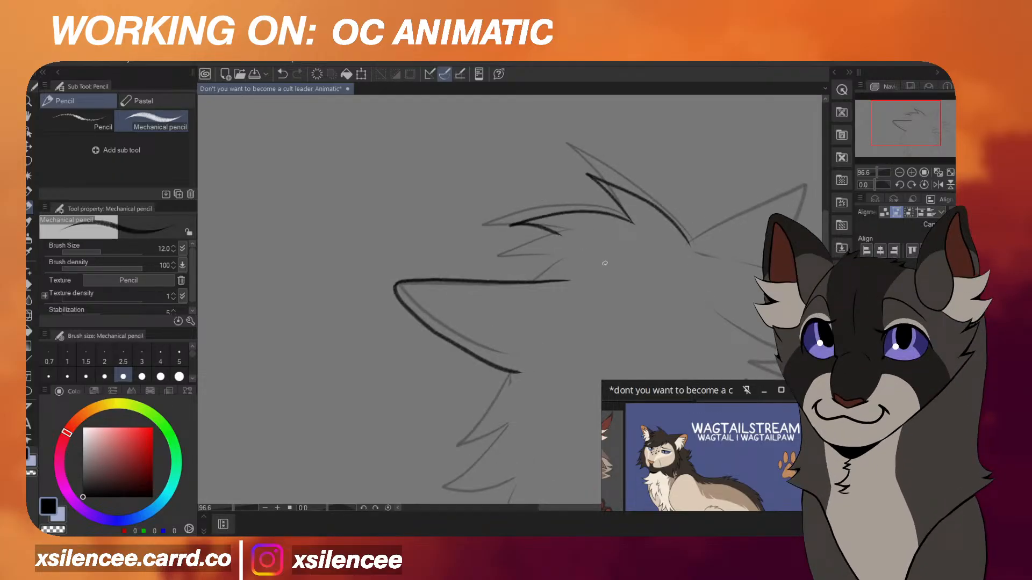
pyautogui.hotkey('ctrl', 'z')
pyautogui.moveTo(631, 221)
pyautogui.mouseDown()
pyautogui.moveTo(513, 225)
pyautogui.moveTo(583, 234)
pyautogui.moveTo(504, 252)
pyautogui.mouseUp()
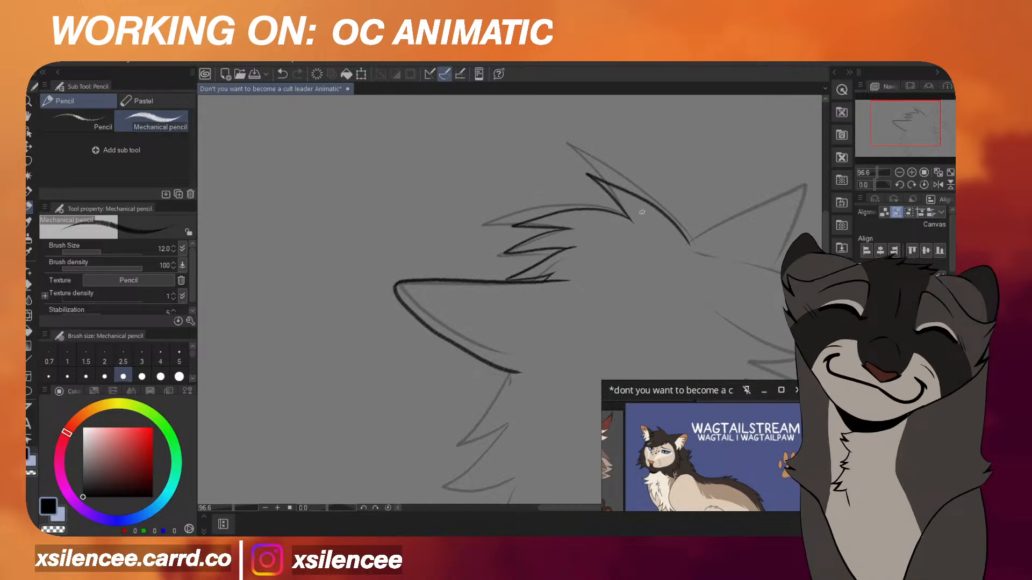
# Outline the figure's right ear and the first fur spikes running down from its base.
pyautogui.scroll(-2, 642, 212)
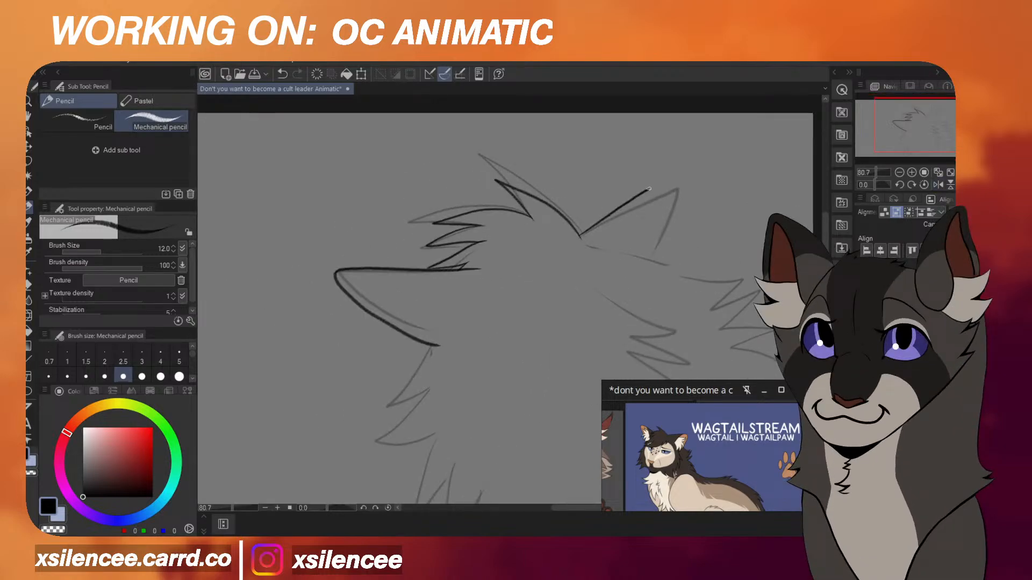
pyautogui.hotkey('ctrl', 'z')
pyautogui.moveTo(651, 189)
pyautogui.mouseDown()
pyautogui.moveTo(657, 262)
pyautogui.moveTo(721, 270)
pyautogui.moveTo(706, 291)
pyautogui.moveTo(741, 276)
pyautogui.moveTo(669, 263)
pyautogui.moveTo(719, 260)
pyautogui.moveTo(727, 275)
pyautogui.moveTo(718, 309)
pyautogui.mouseUp()
pyautogui.hotkey('ctrl', 'z')
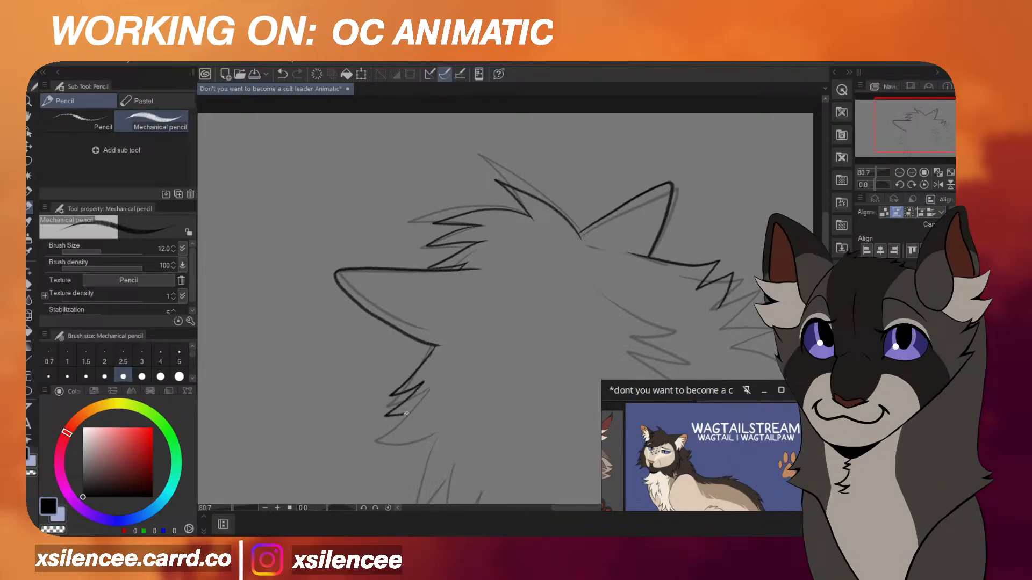
# Draw the jagged cheek and neck fur from below the left ear down to the canvas's lower edge.
pyautogui.moveTo(418, 455); pyautogui.dragTo(433, 443)
pyautogui.scroll(-6, 539, 336)
pyautogui.scroll(5, 521, 360)
pyautogui.moveTo(453, 324); pyautogui.dragTo(435, 359)
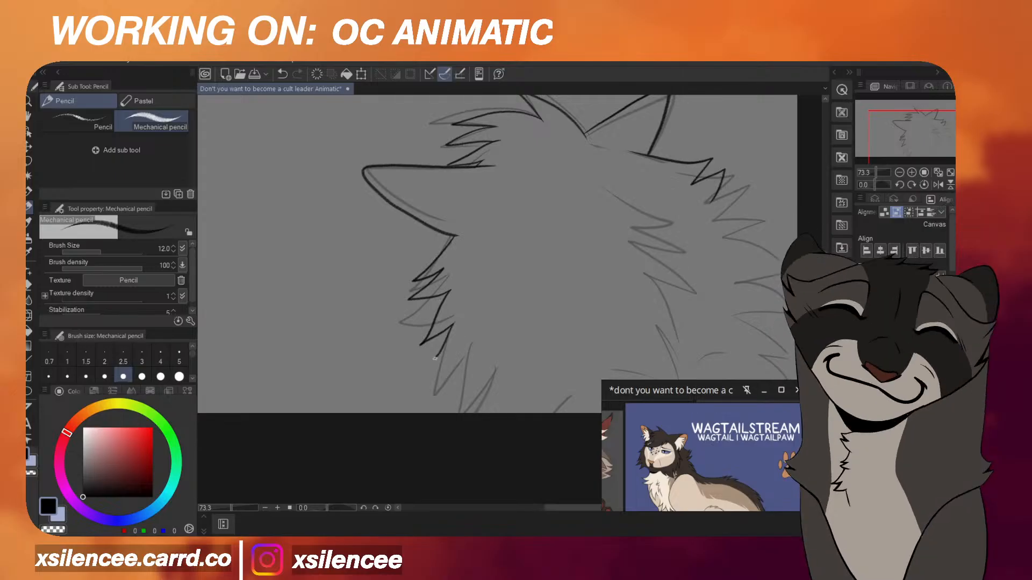
pyautogui.scroll(-1, 622, 299)
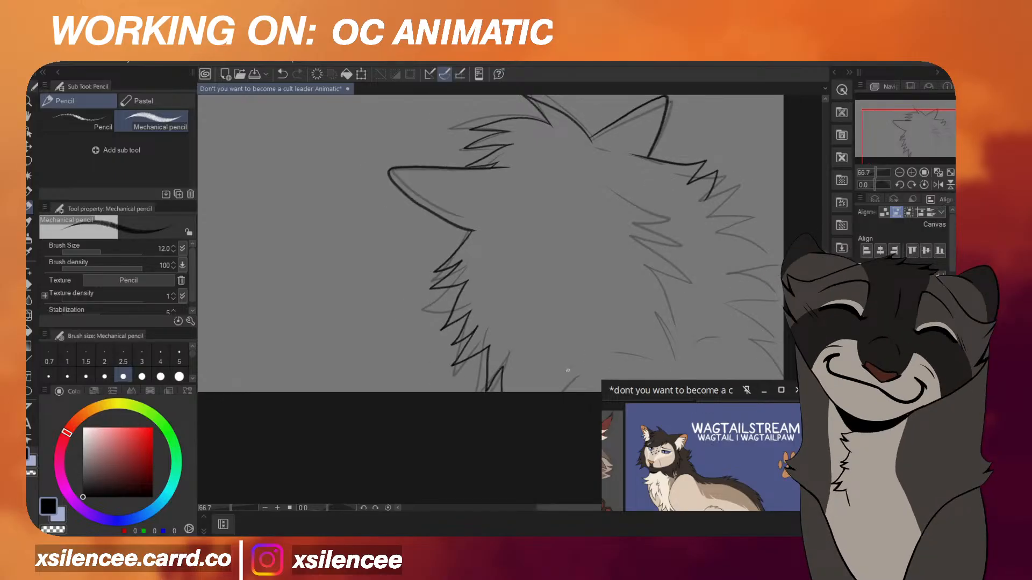
# Draw the curved lines at the canvas's lower edge and the jagged inner fur line on the figure's right side.
pyautogui.scroll(-5, 591, 231)
pyautogui.scroll(5, 613, 227)
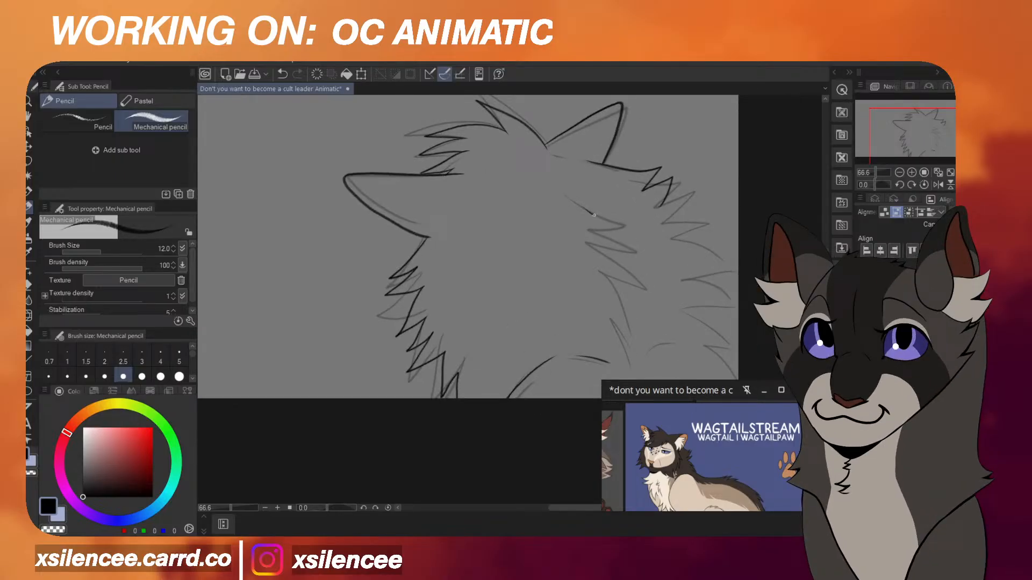
pyautogui.moveTo(618, 268)
pyautogui.mouseDown()
pyautogui.moveTo(644, 303)
pyautogui.moveTo(634, 346)
pyautogui.mouseUp()
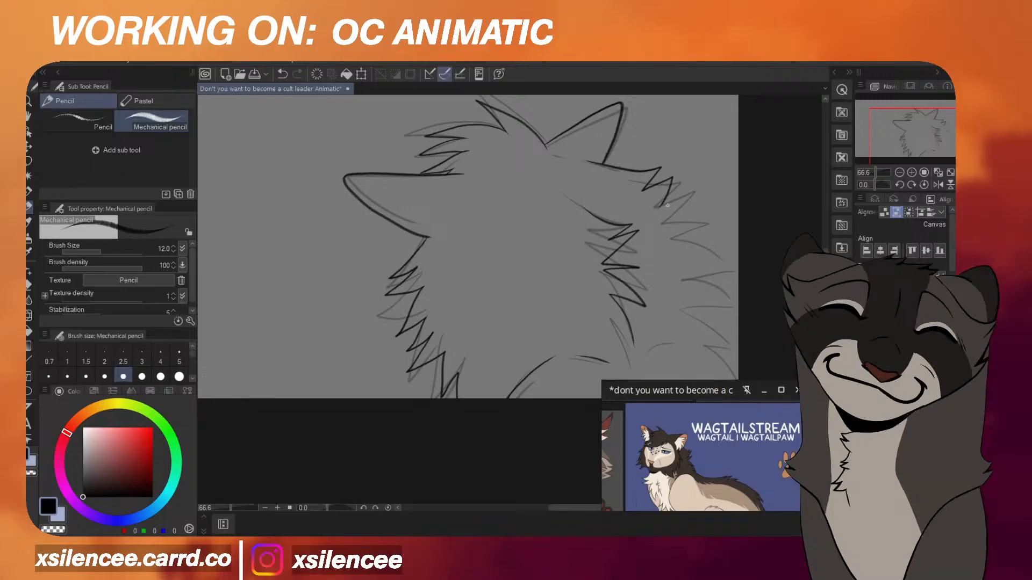
# Draw the outer fur spikes along the figure's right side, redoing them in the mirrored view.
pyautogui.moveTo(661, 210); pyautogui.dragTo(709, 232)
pyautogui.moveTo(683, 272)
pyautogui.mouseDown()
pyautogui.moveTo(710, 278)
pyautogui.moveTo(723, 331)
pyautogui.mouseUp()
pyautogui.hotkey('ctrl', 'z')
pyautogui.press('h')
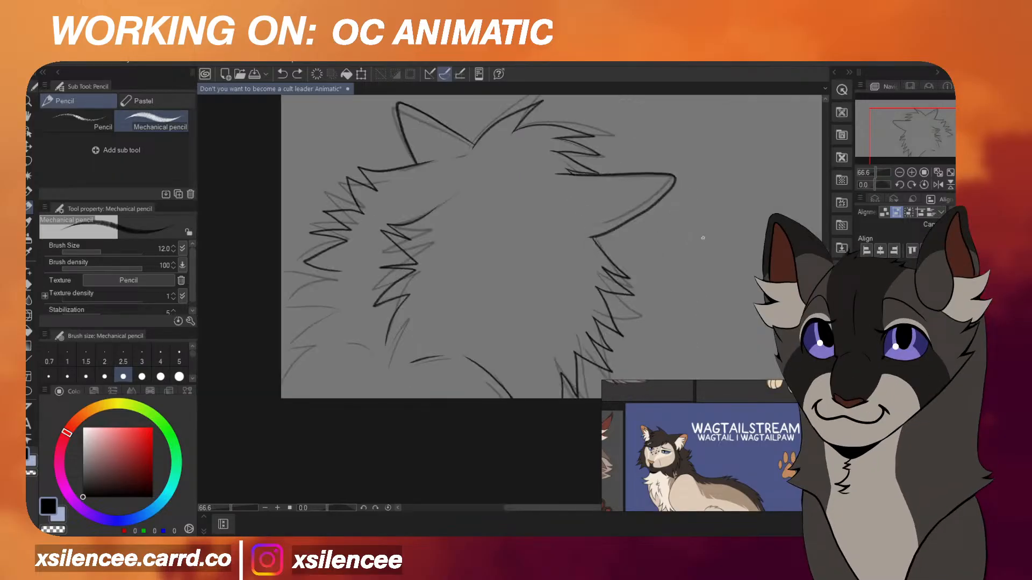
pyautogui.hotkey('ctrl', 'z')
pyautogui.moveTo(361, 206); pyautogui.dragTo(338, 205)
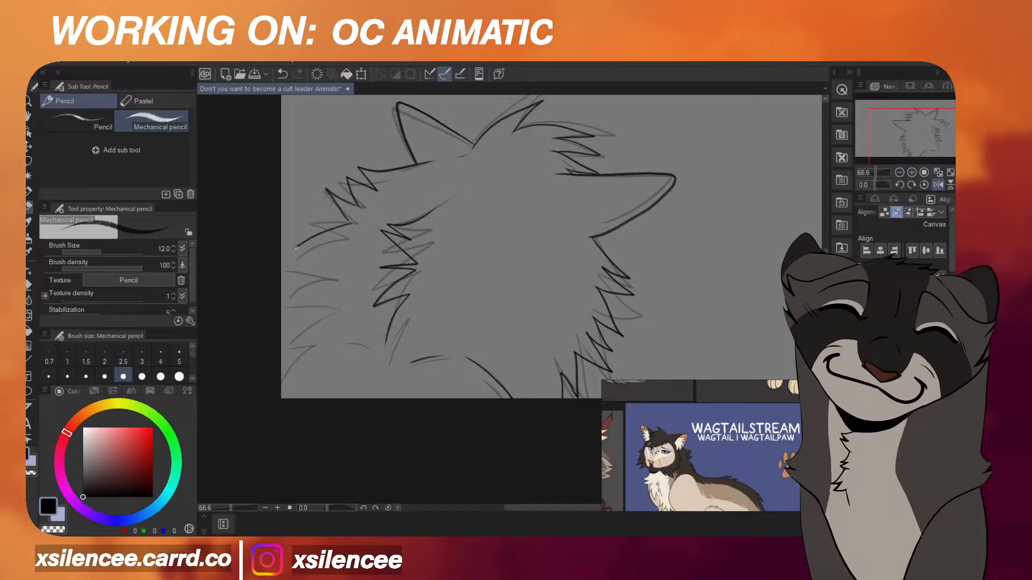
pyautogui.press('h')
pyautogui.hotkey('ctrl', '-')
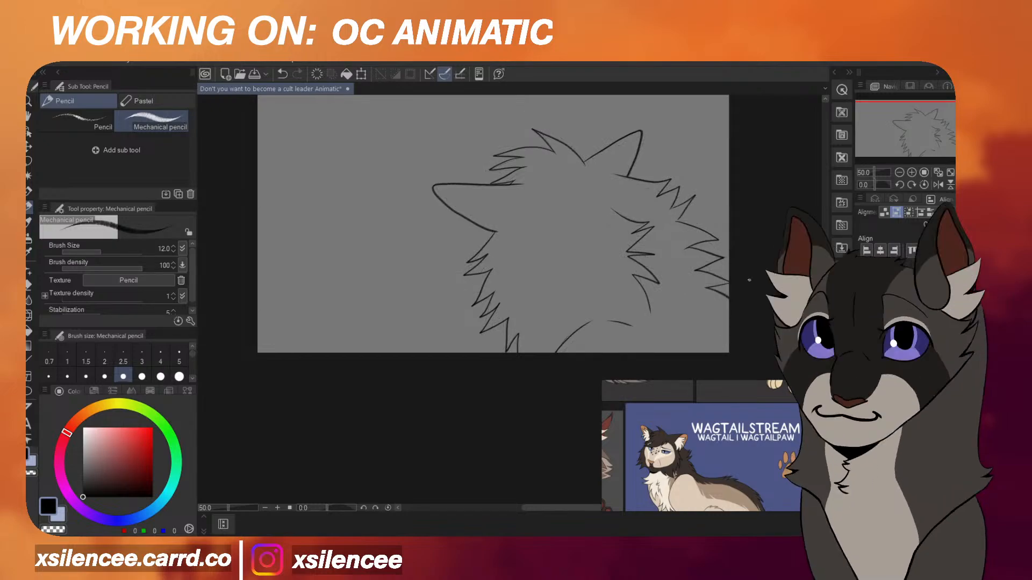
# Add short fur strokes between the inner and outer fur on the lower right side, checking them in the mirrored view.
pyautogui.press('h')
pyautogui.scroll(-1, 681, 269)
pyautogui.press('h')
pyautogui.scroll(2, 641, 270)
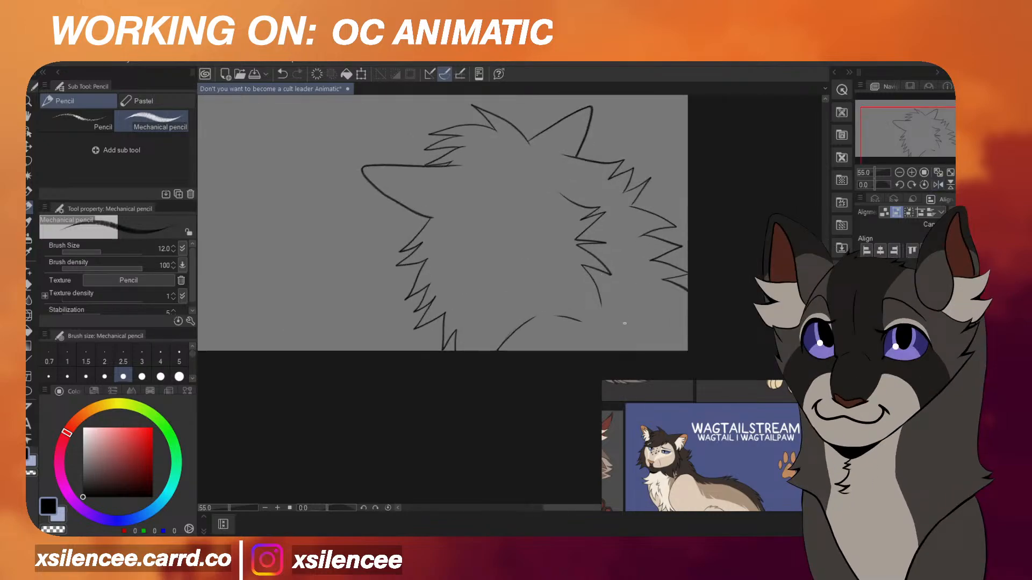
pyautogui.hotkey('ctrl', 'z')
pyautogui.scroll(-2, 626, 269)
pyautogui.press('h')
pyautogui.scroll(2, 558, 302)
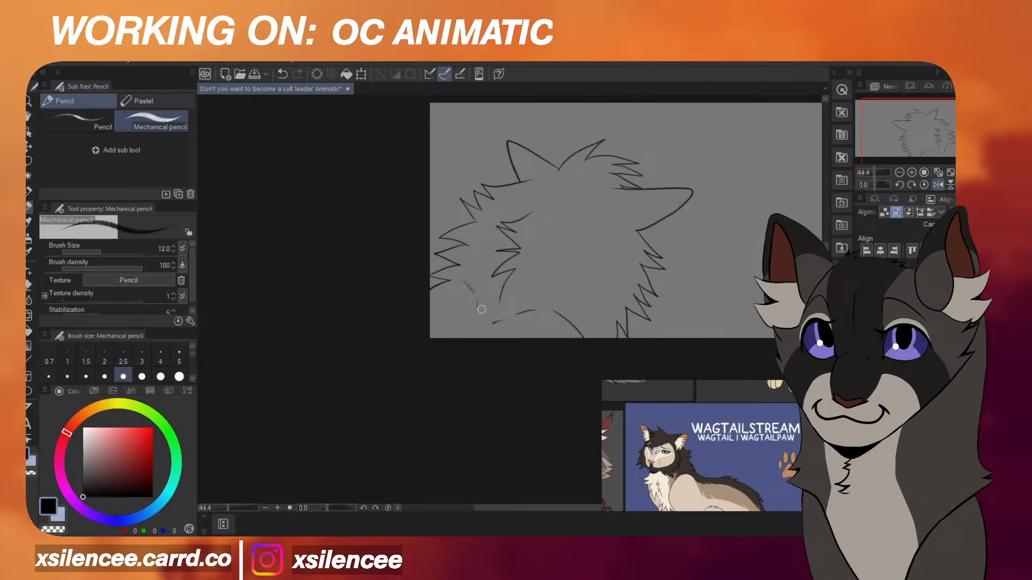
pyautogui.scroll(-3, 482, 309)
pyautogui.press('h')
pyautogui.scroll(2, 422, 280)
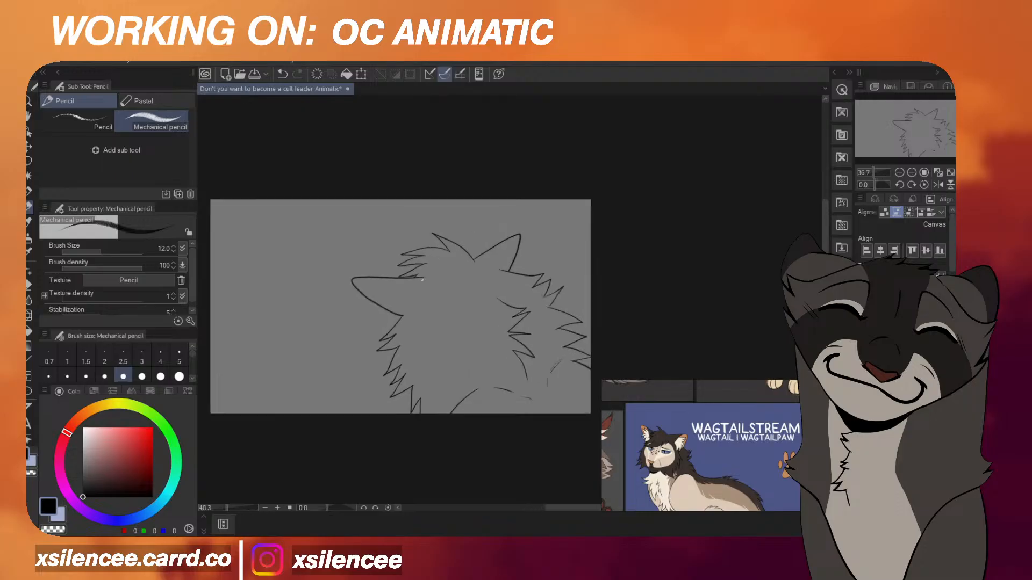
# Draw a short curved line inside the base of the left ear, redoing it in the mirrored view.
pyautogui.scroll(2, 422, 280)
pyautogui.hotkey('ctrl', 'z')
pyautogui.scroll(-6, 480, 240)
pyautogui.scroll(4, 522, 222)
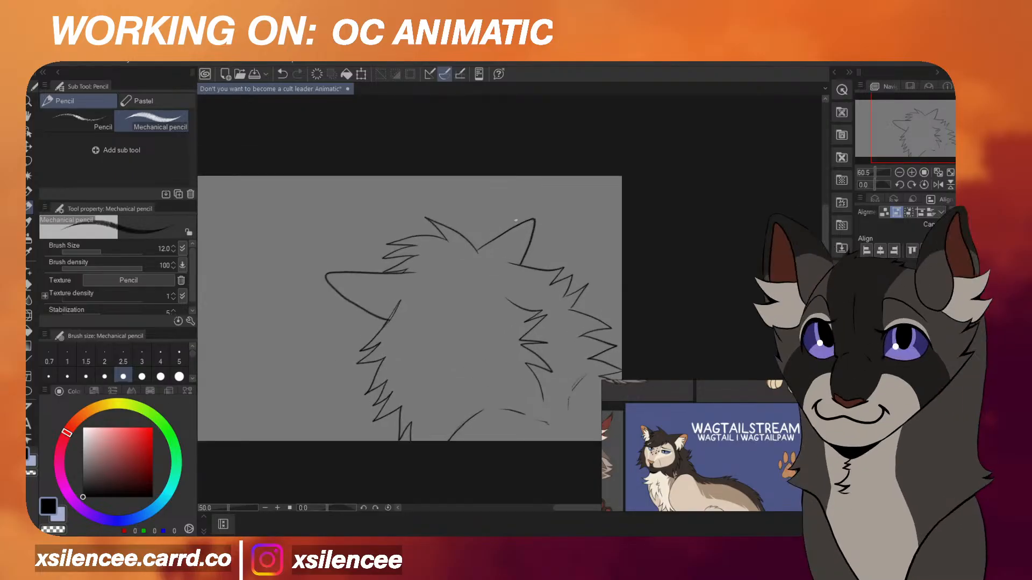
pyautogui.scroll(-2, 514, 225)
pyautogui.press('h')
pyautogui.scroll(1, 586, 273)
pyautogui.scroll(2, 586, 273)
pyautogui.moveTo(577, 272); pyautogui.dragTo(596, 301)
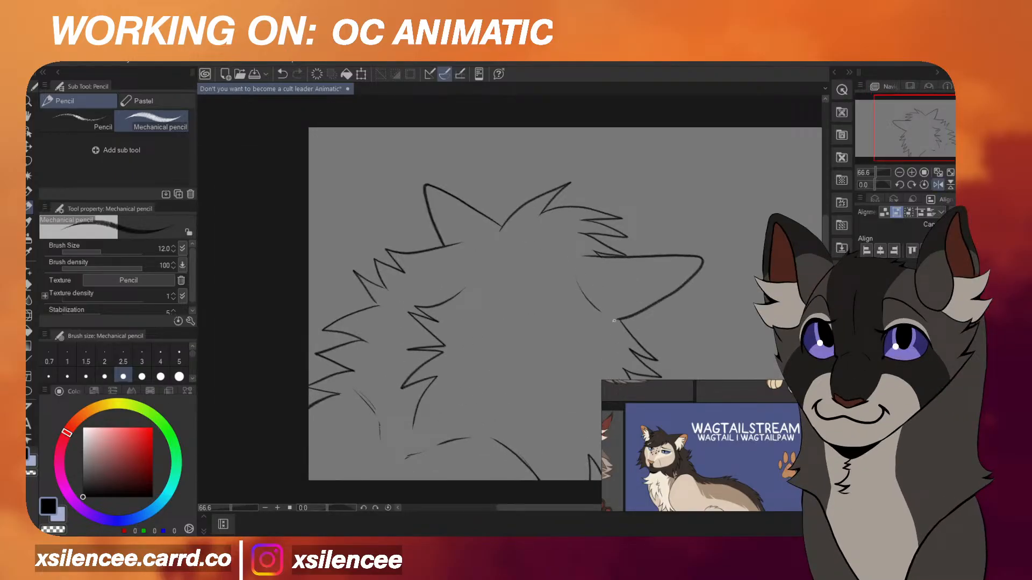
pyautogui.scroll(-4, 613, 321)
pyautogui.press('h')
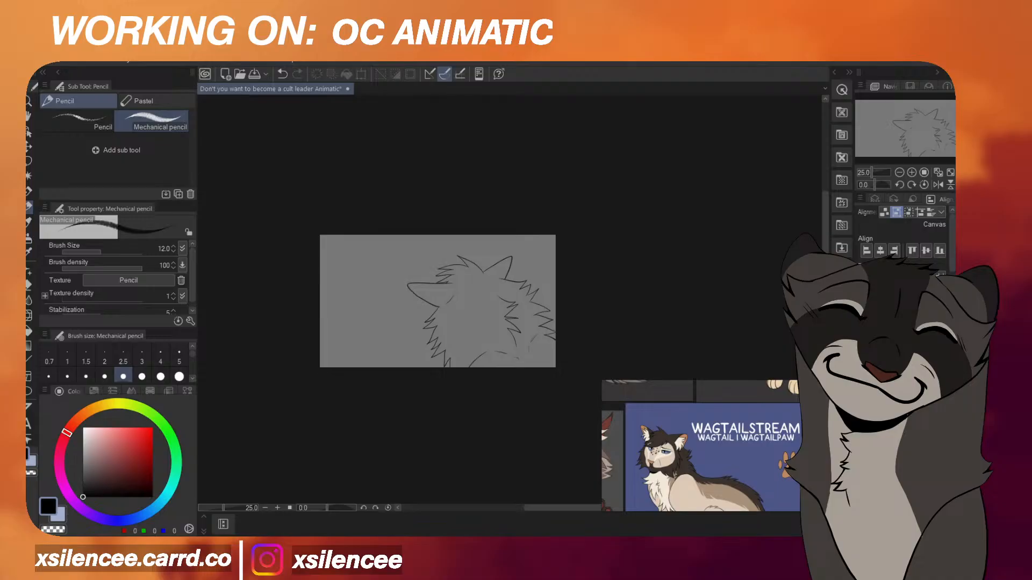
# Paste the Wagtail reference onto the canvas, sample the beige body fur for the Coloring pen, and delete the reference.
pyautogui.hotkey('ctrl', 'v')
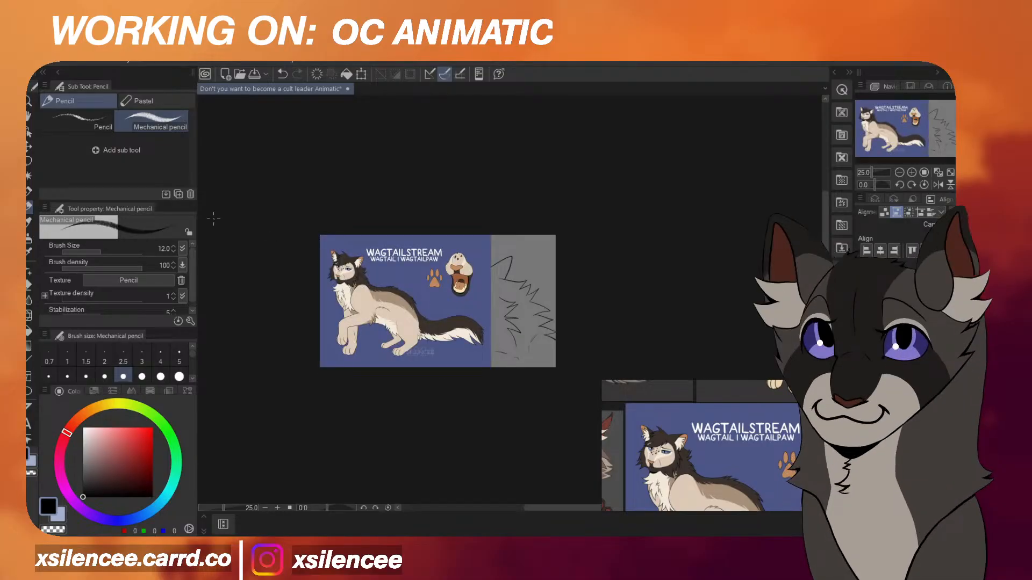
pyautogui.scroll(2, 336, 269)
pyautogui.keyDown('alt'); pyautogui.click(395, 312); pyautogui.keyUp('alt')
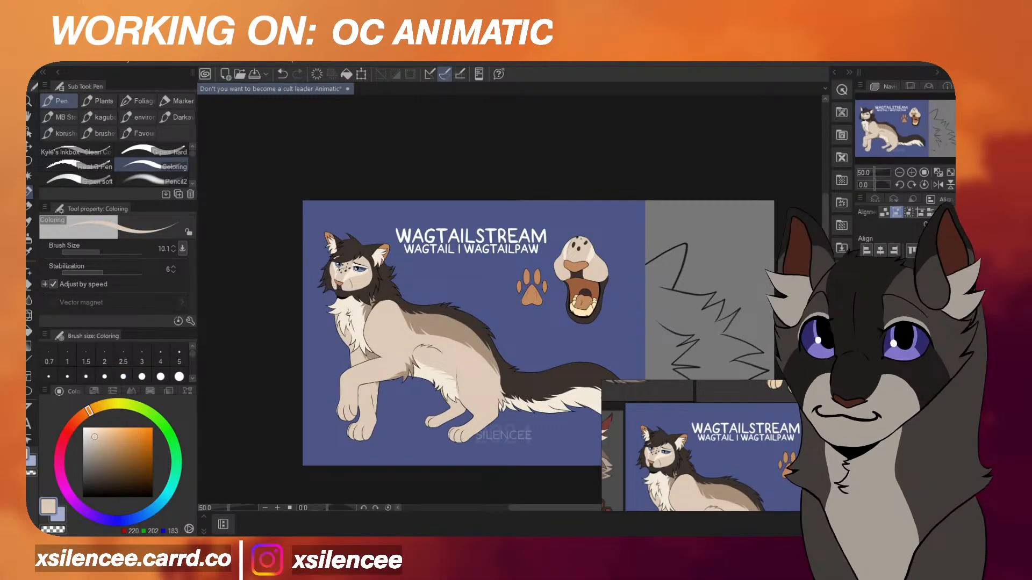
pyautogui.press('Delete')
# Enlarge the Coloring pen to about 34 and paint beige along the inside of the left ear's lower edge.
pyautogui.scroll(2, 540, 306)
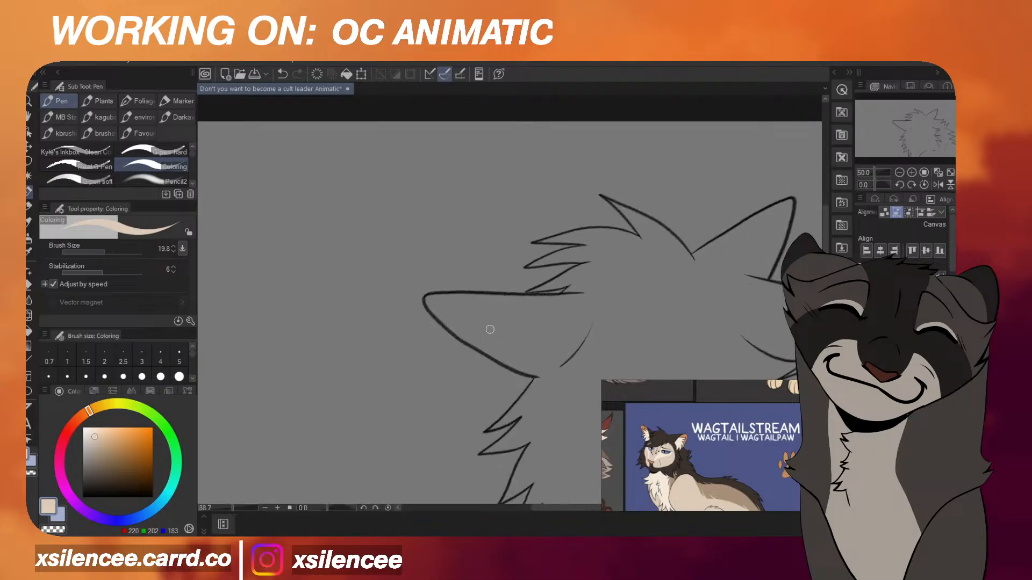
pyautogui.click(109, 252)
pyautogui.moveTo(419, 295); pyautogui.dragTo(479, 342)
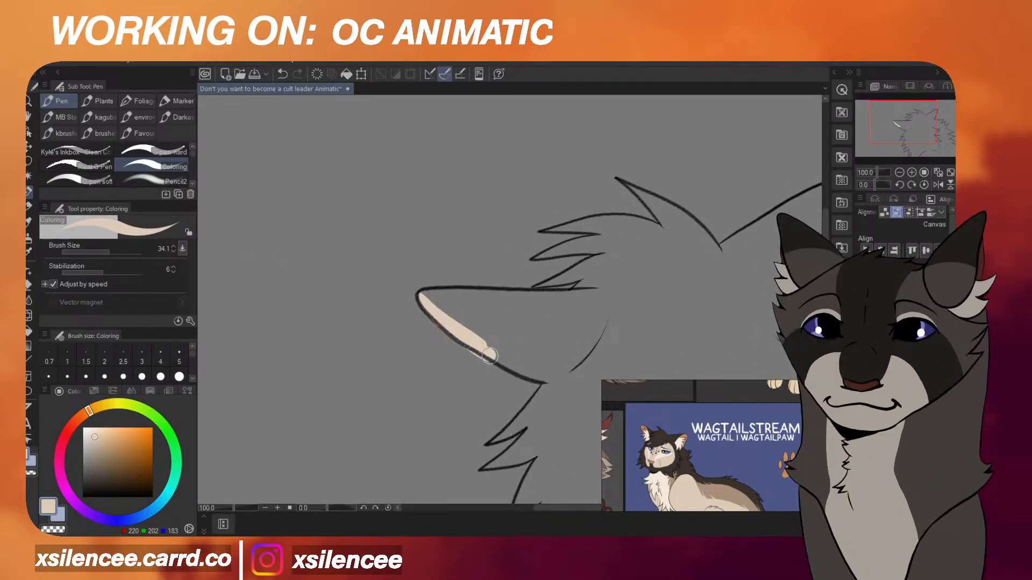
# Undo the last stroke and paint beige with the Coloring brush along the left ear's lower edge and the first two fur tufts below.
pyautogui.hotkey('ctrl', 'z')
pyautogui.moveTo(419, 296)
pyautogui.mouseDown()
pyautogui.moveTo(488, 353)
pyautogui.moveTo(561, 382)
pyautogui.moveTo(494, 445)
pyautogui.moveTo(549, 384)
pyautogui.moveTo(504, 444)
pyautogui.moveTo(549, 396)
pyautogui.moveTo(535, 421)
pyautogui.mouseUp()
pyautogui.scroll(3, 535, 375)
pyautogui.moveTo(465, 492)
pyautogui.mouseDown()
pyautogui.moveTo(511, 464)
pyautogui.moveTo(467, 491)
pyautogui.moveTo(516, 458)
pyautogui.moveTo(551, 401)
pyautogui.mouseUp()
pyautogui.moveTo(490, 486)
pyautogui.mouseDown()
pyautogui.moveTo(530, 468)
pyautogui.moveTo(572, 381)
pyautogui.mouseUp()
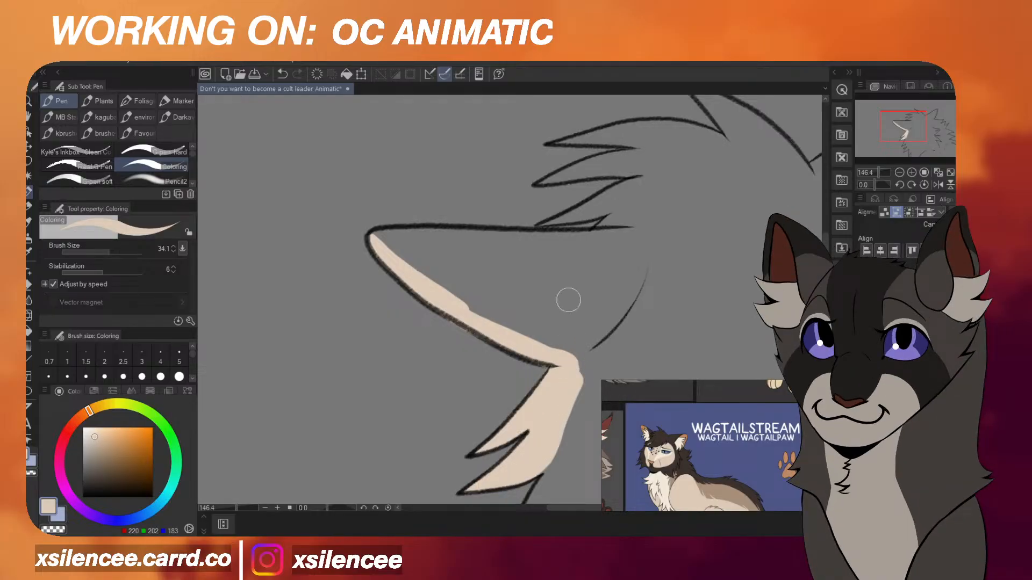
# Paint beige inside the next three jagged fur tufts down the cheek, joining them into one band along the outline.
pyautogui.scroll(-12, 569, 300)
pyautogui.scroll(11, 590, 368)
pyautogui.scroll(2, 479, 392)
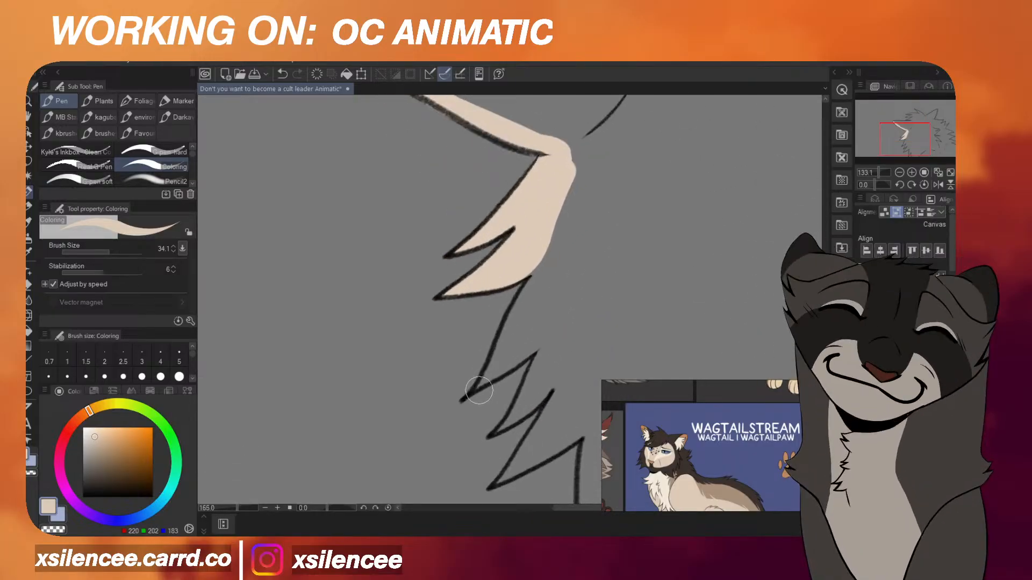
pyautogui.moveTo(479, 391); pyautogui.dragTo(531, 301)
pyautogui.moveTo(506, 335); pyautogui.dragTo(547, 253)
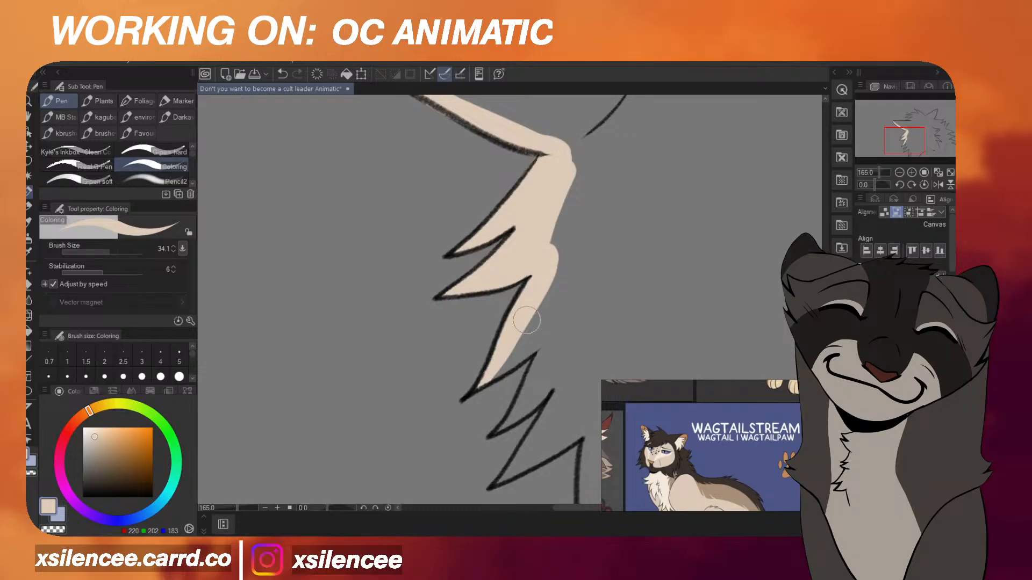
pyautogui.moveTo(486, 381)
pyautogui.mouseDown()
pyautogui.moveTo(522, 351)
pyautogui.moveTo(544, 289)
pyautogui.moveTo(557, 197)
pyautogui.mouseUp()
pyautogui.moveTo(496, 432); pyautogui.dragTo(546, 329)
pyautogui.moveTo(529, 400); pyautogui.dragTo(557, 315)
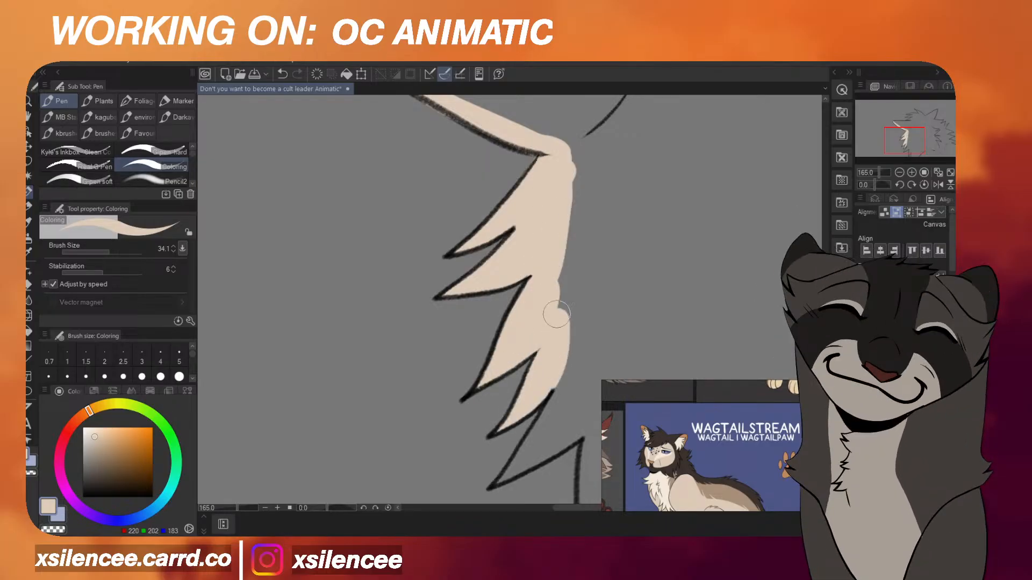
pyautogui.moveTo(497, 481)
pyautogui.mouseDown()
pyautogui.moveTo(532, 443)
pyautogui.moveTo(569, 345)
pyautogui.mouseUp()
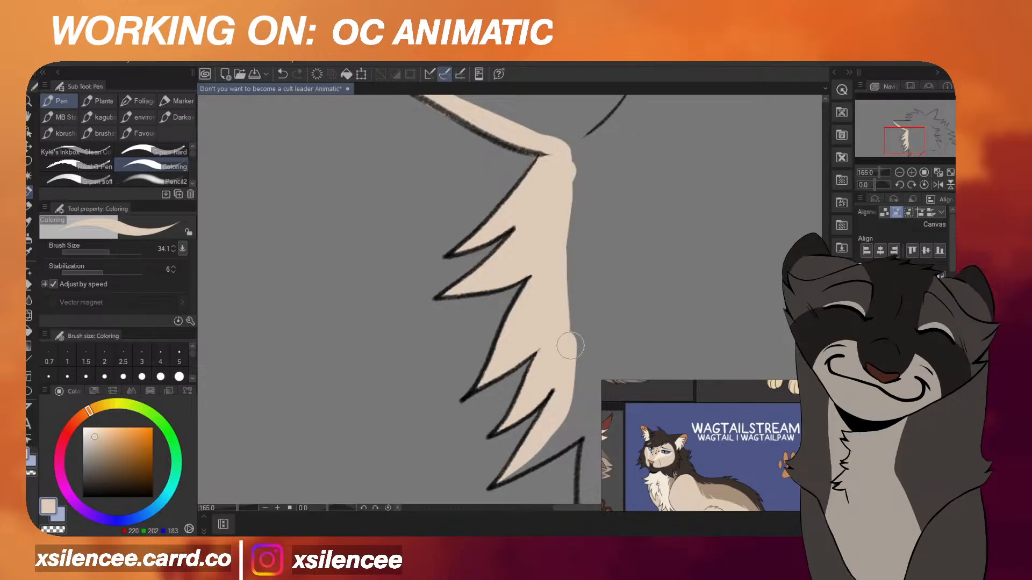
# Extend the beige band through the lowest chest fur tufts down to the bottom edge of the canvas.
pyautogui.scroll(-10, 570, 346)
pyautogui.scroll(8, 578, 373)
pyautogui.moveTo(500, 377)
pyautogui.mouseDown()
pyautogui.moveTo(578, 325)
pyautogui.moveTo(573, 430)
pyautogui.moveTo(574, 360)
pyautogui.moveTo(567, 410)
pyautogui.moveTo(578, 408)
pyautogui.moveTo(589, 372)
pyautogui.mouseUp()
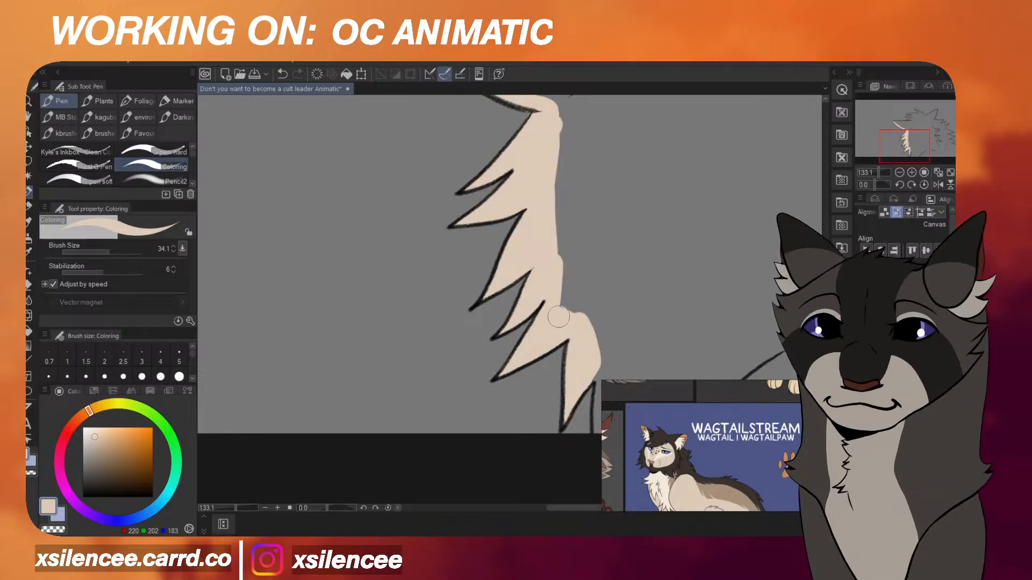
pyautogui.scroll(-2, 579, 342)
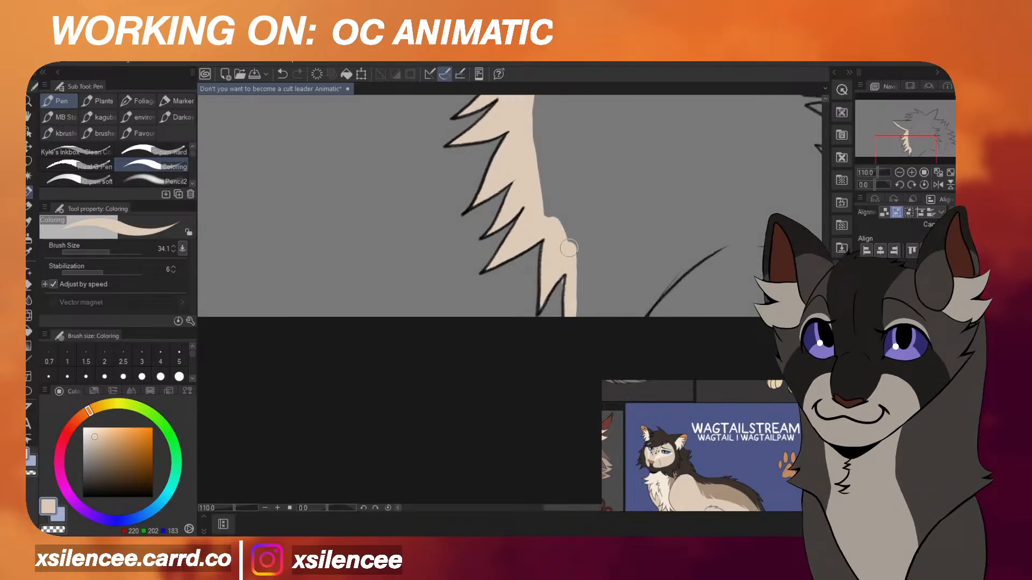
pyautogui.moveTo(568, 248); pyautogui.dragTo(577, 277)
# Paint beige along the left ear's upper edge and into the lowest hair tuft above it.
pyautogui.scroll(-12, 582, 331)
pyautogui.scroll(15, 575, 156)
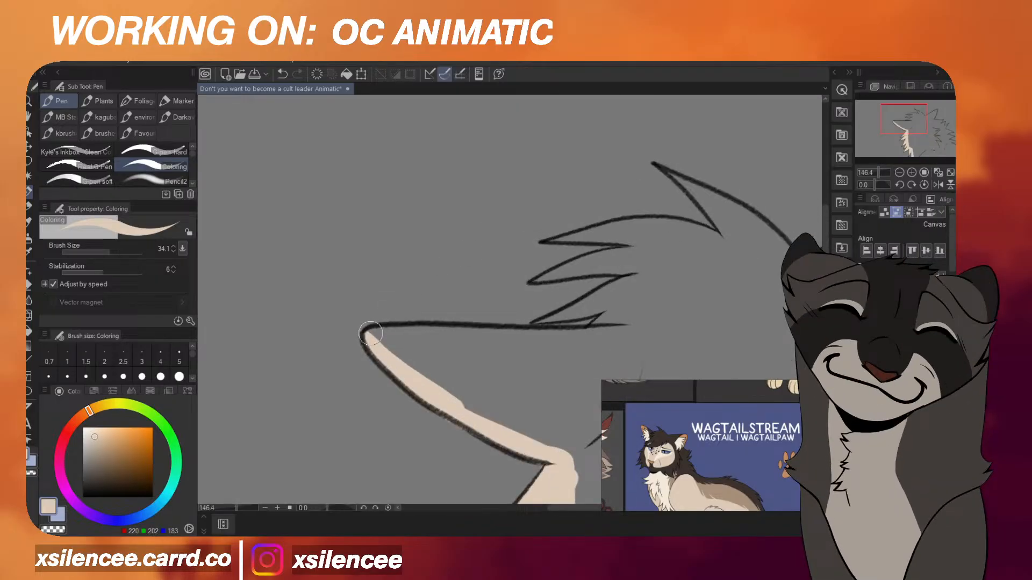
pyautogui.moveTo(370, 334)
pyautogui.mouseDown()
pyautogui.moveTo(582, 333)
pyautogui.moveTo(614, 329)
pyautogui.moveTo(604, 325)
pyautogui.moveTo(622, 309)
pyautogui.mouseUp()
pyautogui.moveTo(554, 318); pyautogui.dragTo(609, 293)
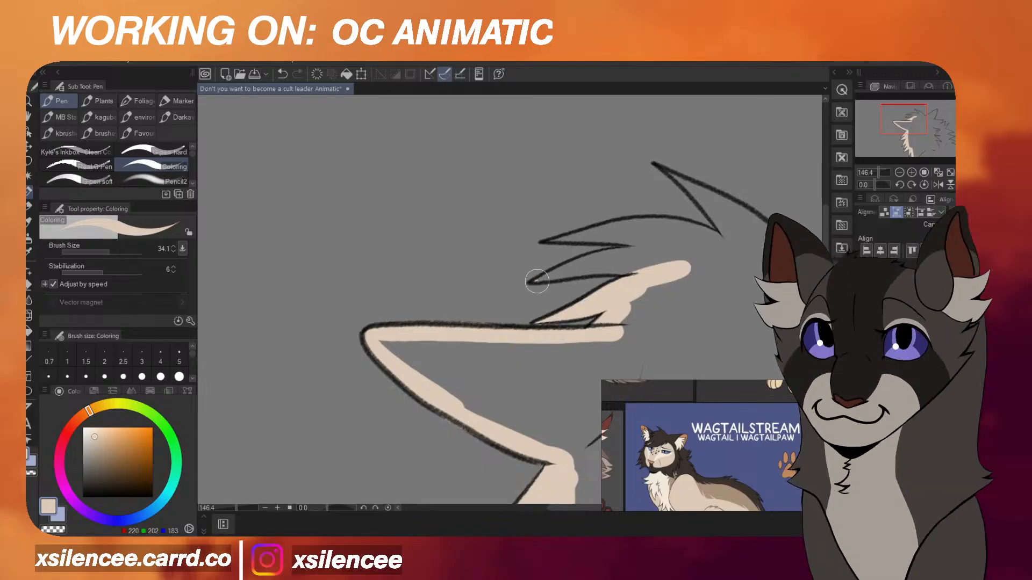
# Paint beige inside the remaining hair tufts on top of the head, including the tallest pointed one.
pyautogui.moveTo(537, 277)
pyautogui.mouseDown()
pyautogui.moveTo(600, 265)
pyautogui.moveTo(659, 270)
pyautogui.moveTo(564, 268)
pyautogui.moveTo(653, 256)
pyautogui.mouseUp()
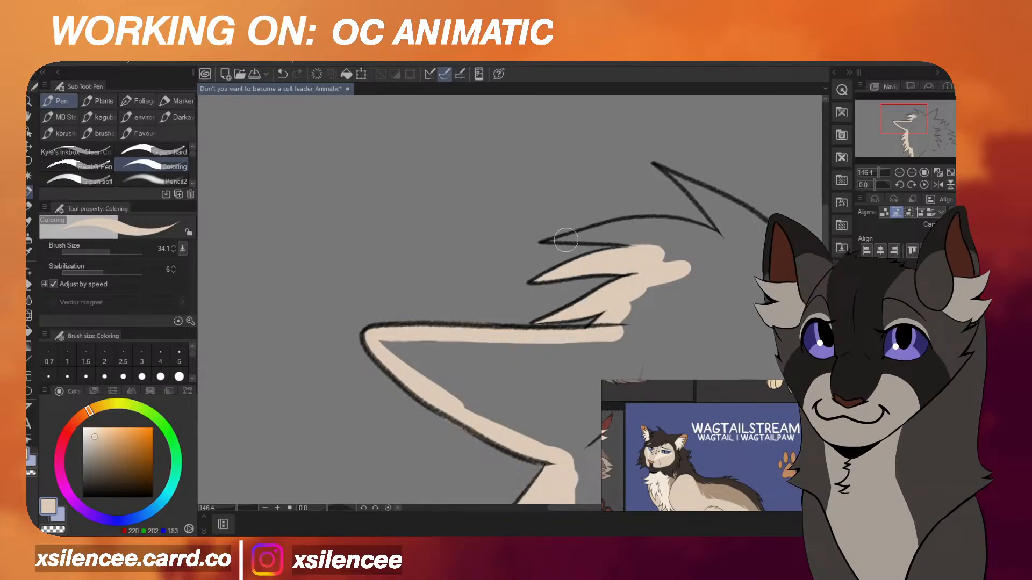
pyautogui.moveTo(566, 241); pyautogui.dragTo(654, 254)
pyautogui.moveTo(743, 211); pyautogui.dragTo(701, 225)
pyautogui.scroll(2, 634, 225)
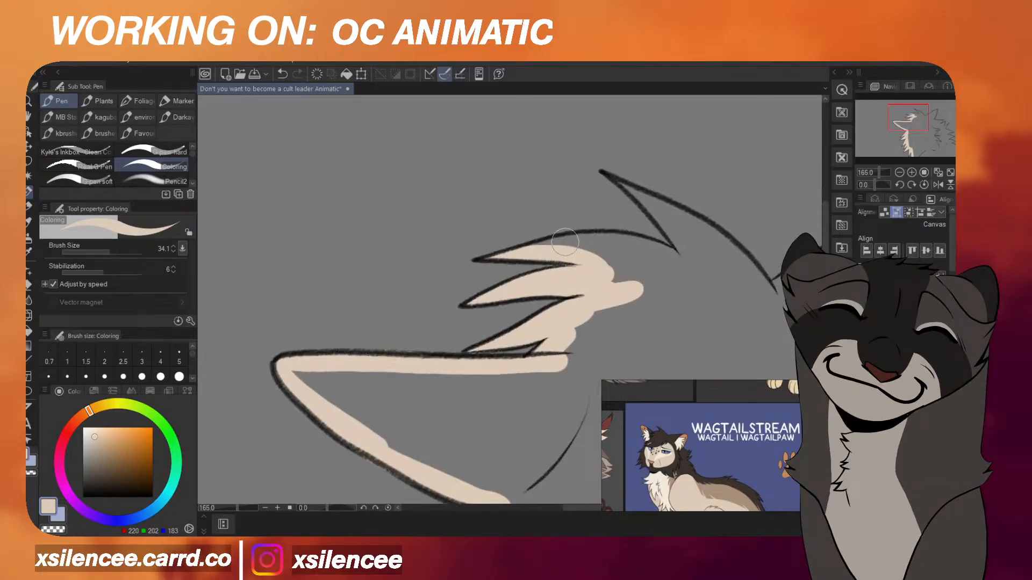
pyautogui.moveTo(622, 244); pyautogui.dragTo(707, 276)
pyautogui.moveTo(612, 171)
pyautogui.mouseDown()
pyautogui.moveTo(666, 205)
pyautogui.moveTo(711, 268)
pyautogui.mouseUp()
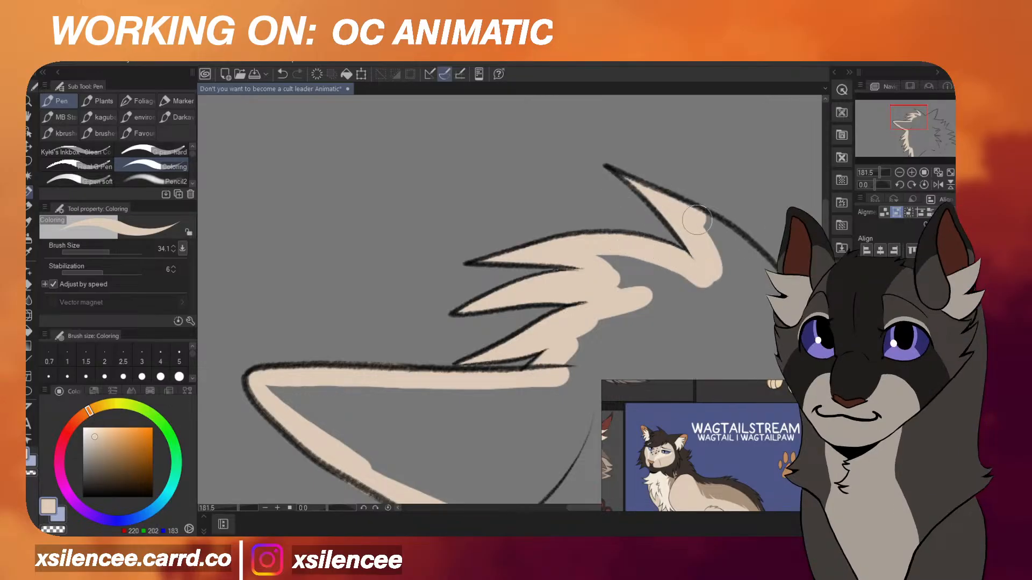
# Paint a beige border inside both edges of the right ear's outline.
pyautogui.scroll(-3, 702, 197)
pyautogui.scroll(2, 702, 197)
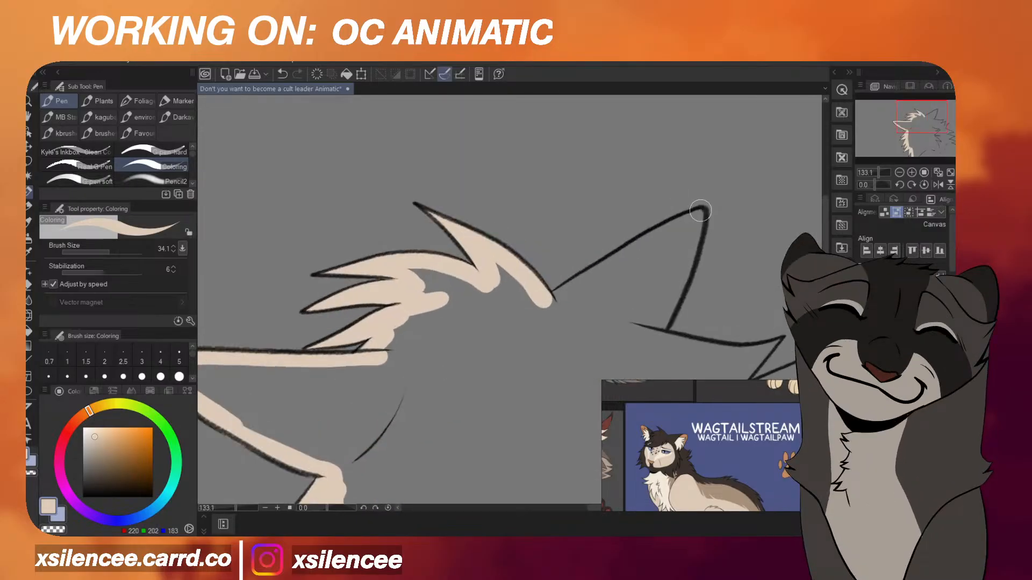
pyautogui.moveTo(700, 210); pyautogui.dragTo(568, 294)
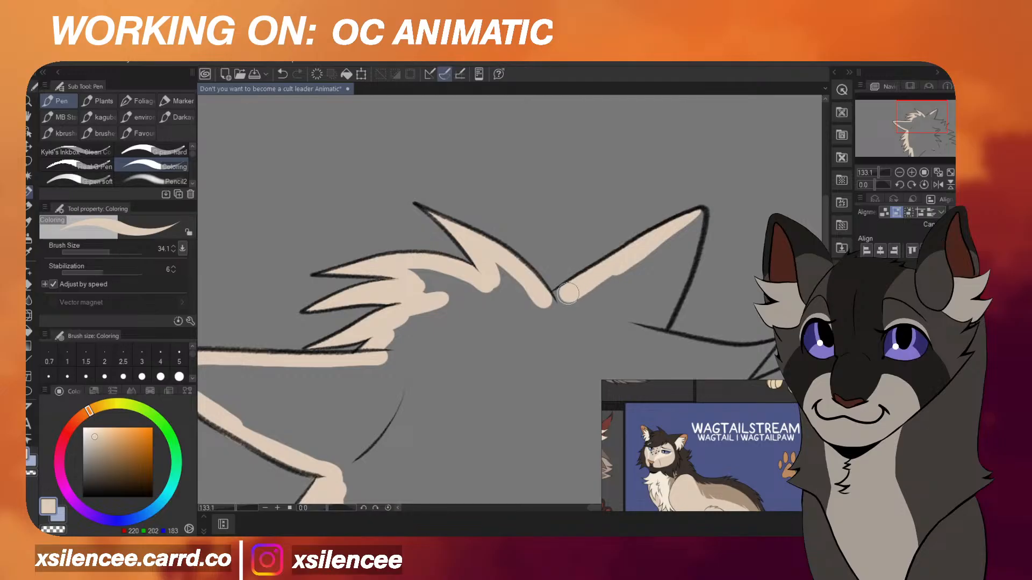
pyautogui.moveTo(699, 222); pyautogui.dragTo(670, 306)
# Paint beige inside the first three fur tufts below the right ear, redoing the stroke in the third one.
pyautogui.scroll(-3, 670, 306)
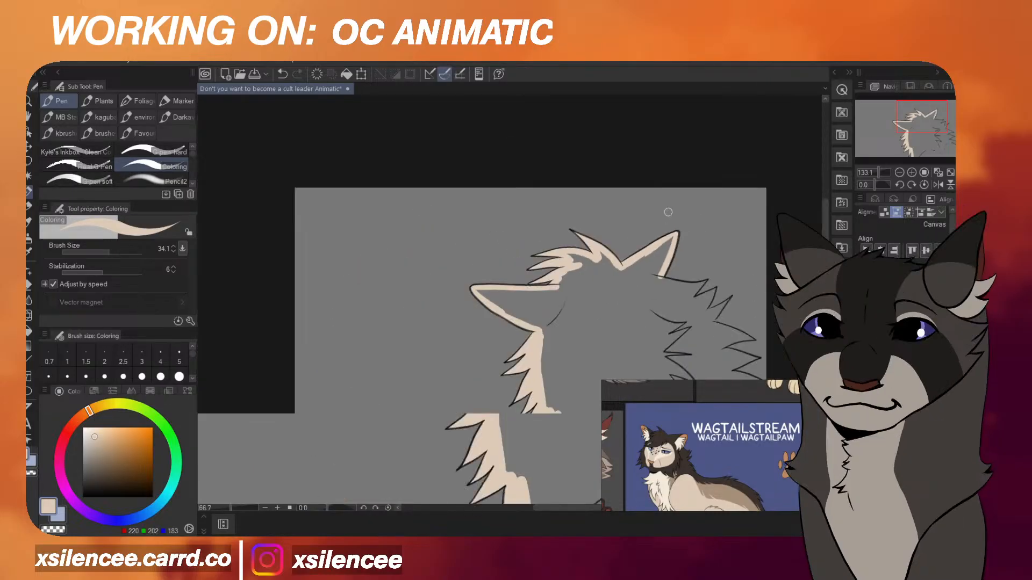
pyautogui.scroll(4, 658, 236)
pyautogui.moveTo(658, 236)
pyautogui.mouseDown()
pyautogui.moveTo(610, 248)
pyautogui.moveTo(554, 245)
pyautogui.moveTo(625, 243)
pyautogui.moveTo(511, 227)
pyautogui.moveTo(578, 257)
pyautogui.moveTo(652, 232)
pyautogui.moveTo(588, 297)
pyautogui.moveTo(683, 266)
pyautogui.moveTo(648, 325)
pyautogui.mouseUp()
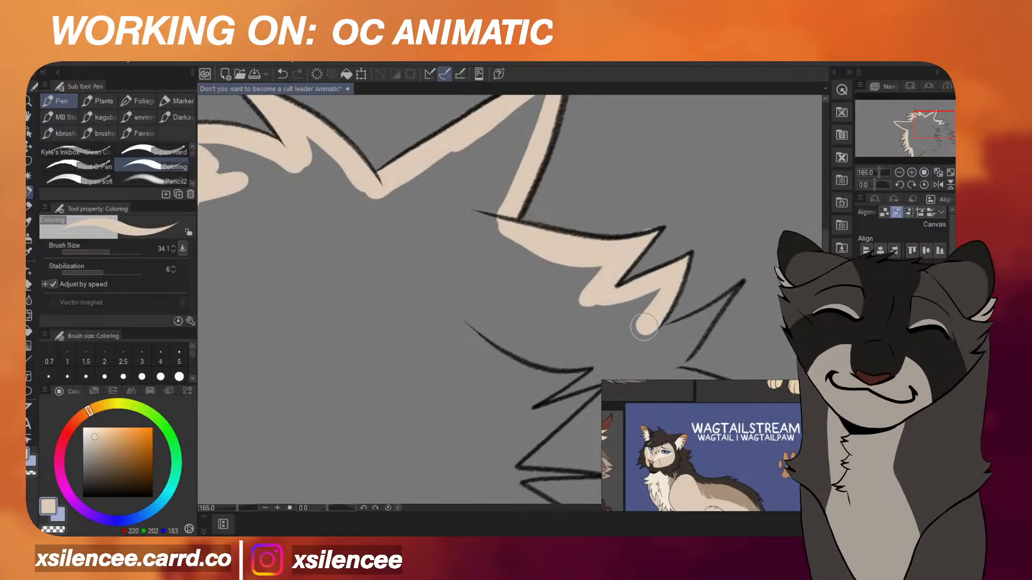
pyautogui.scroll(-4, 686, 213)
pyautogui.scroll(4, 705, 269)
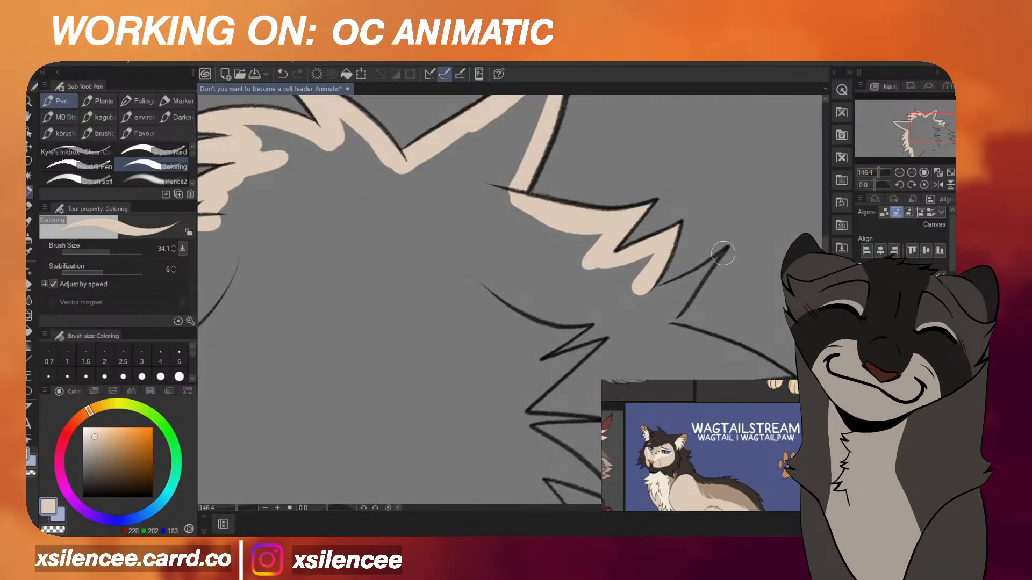
pyautogui.moveTo(724, 254)
pyautogui.mouseDown()
pyautogui.moveTo(648, 297)
pyautogui.moveTo(661, 249)
pyautogui.moveTo(622, 300)
pyautogui.mouseUp()
pyautogui.hotkey('ctrl', 'z')
pyautogui.moveTo(713, 263); pyautogui.dragTo(656, 319)
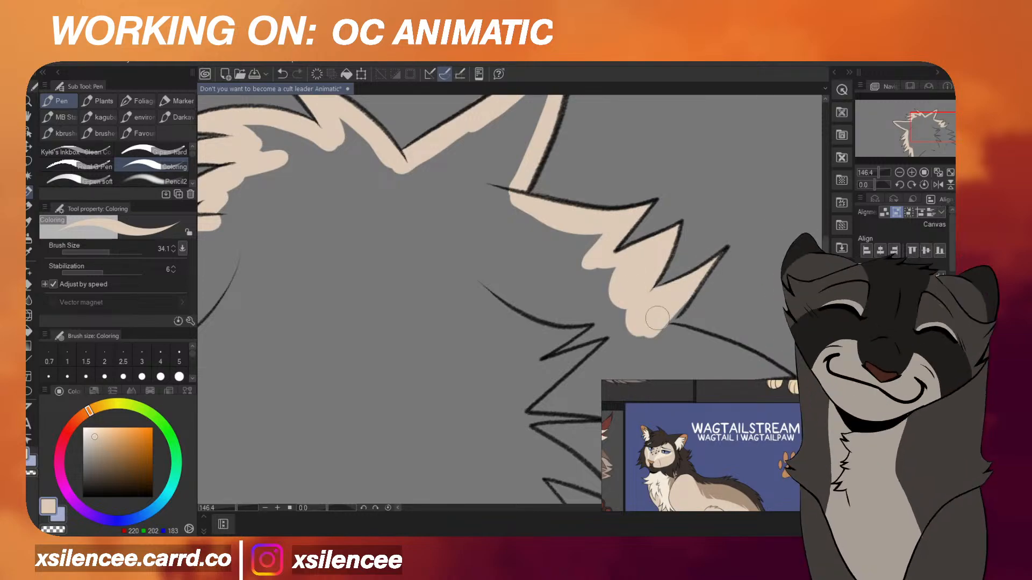
# Paint the next large fur tuft beige, replacing the undone first stroke and joining it to the tufts above.
pyautogui.scroll(-5, 648, 269)
pyautogui.scroll(1, 726, 331)
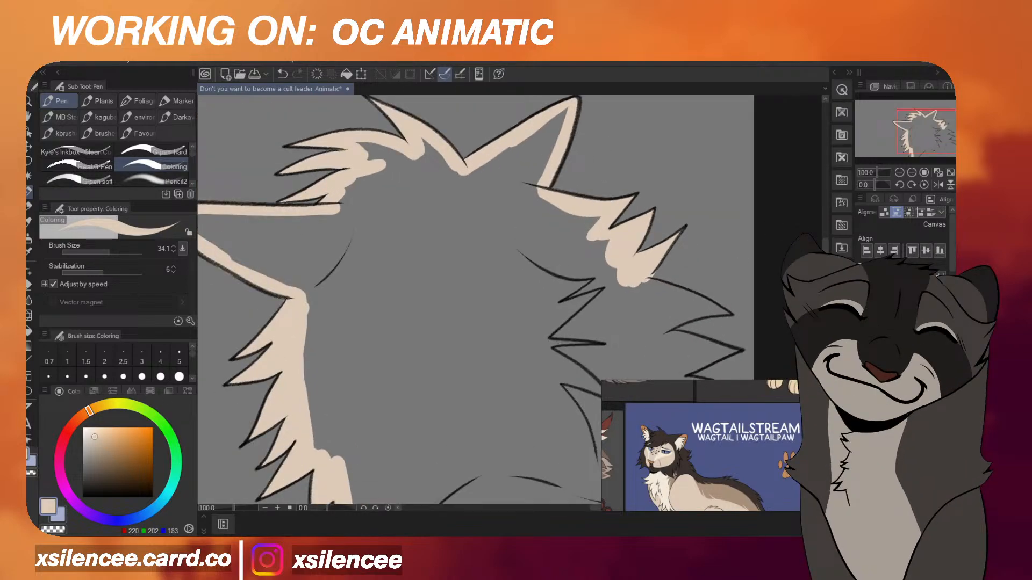
pyautogui.moveTo(746, 302)
pyautogui.mouseDown()
pyautogui.moveTo(746, 234)
pyautogui.moveTo(660, 216)
pyautogui.moveTo(715, 247)
pyautogui.moveTo(692, 243)
pyautogui.mouseUp()
pyautogui.scroll(3, 747, 235)
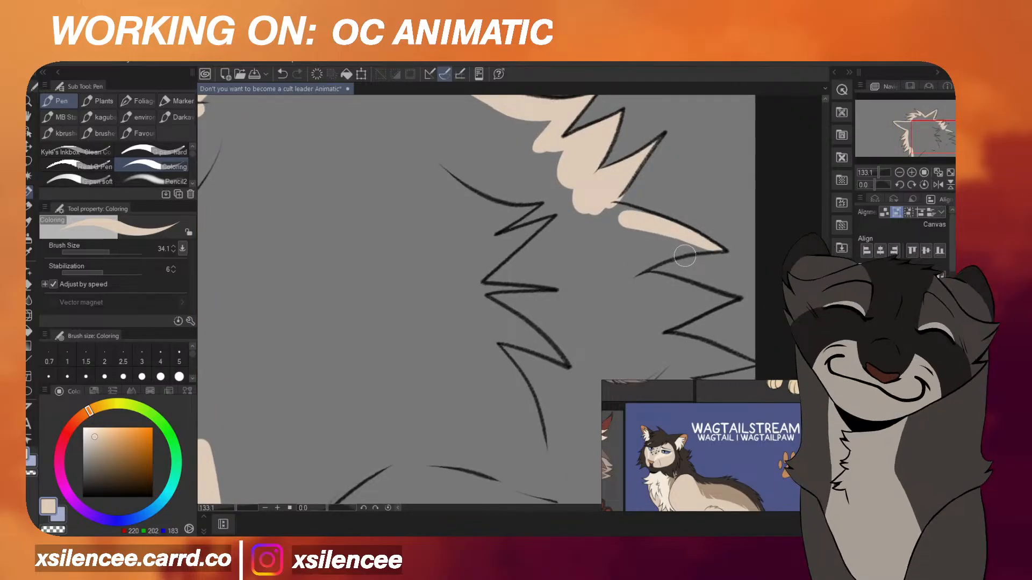
pyautogui.hotkey('ctrl', 'z')
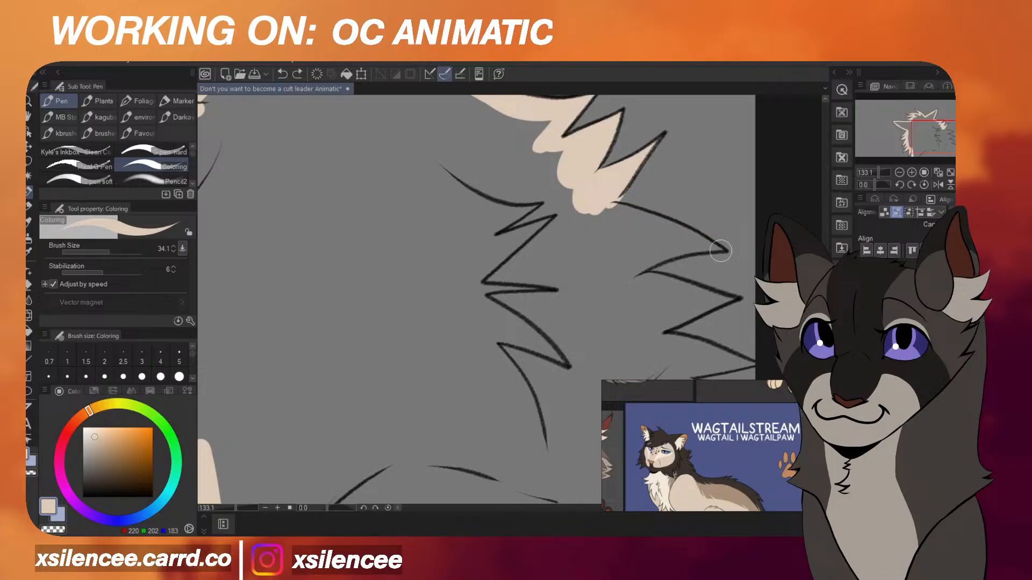
pyautogui.moveTo(722, 250)
pyautogui.mouseDown()
pyautogui.moveTo(590, 205)
pyautogui.moveTo(716, 248)
pyautogui.moveTo(647, 259)
pyautogui.moveTo(668, 240)
pyautogui.moveTo(629, 246)
pyautogui.moveTo(602, 207)
pyautogui.moveTo(625, 250)
pyautogui.moveTo(604, 200)
pyautogui.moveTo(608, 253)
pyautogui.mouseUp()
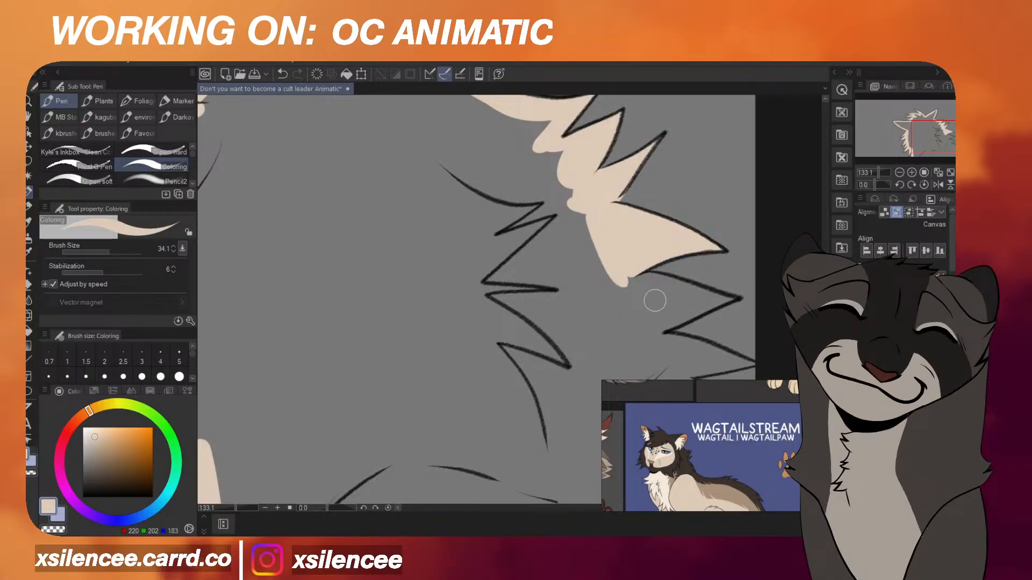
# Paint the remaining back fur tufts beige out to the canvas's right edge, redoing the first stroke.
pyautogui.scroll(3, 654, 300)
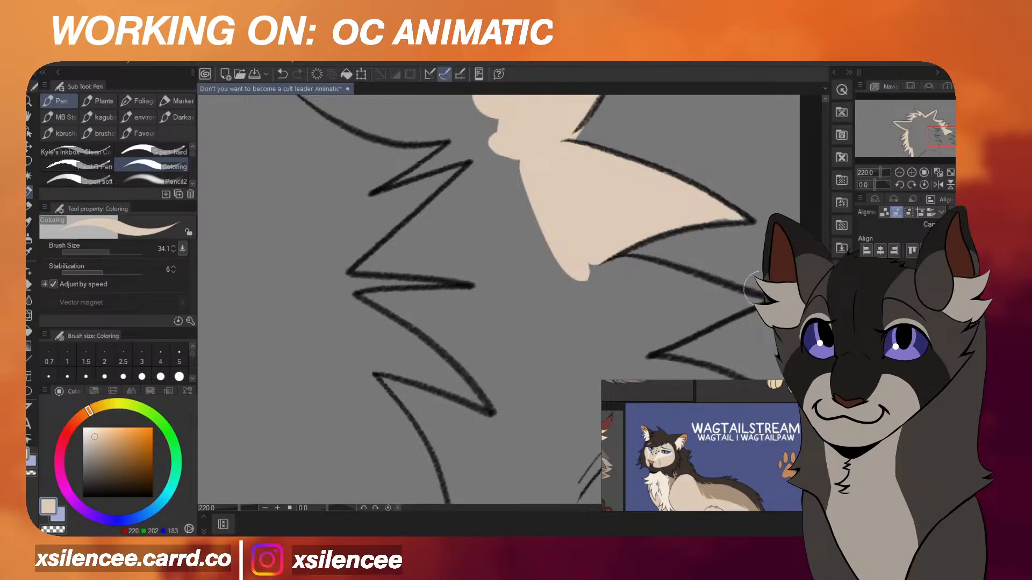
pyautogui.moveTo(768, 300); pyautogui.dragTo(581, 262)
pyautogui.hotkey('ctrl', 'z')
pyautogui.moveTo(767, 300)
pyautogui.mouseDown()
pyautogui.moveTo(622, 268)
pyautogui.moveTo(569, 270)
pyautogui.moveTo(753, 304)
pyautogui.moveTo(626, 343)
pyautogui.moveTo(691, 311)
pyautogui.moveTo(634, 321)
pyautogui.moveTo(581, 291)
pyautogui.moveTo(650, 329)
pyautogui.moveTo(734, 310)
pyautogui.moveTo(650, 345)
pyautogui.moveTo(579, 324)
pyautogui.moveTo(551, 205)
pyautogui.mouseUp()
pyautogui.scroll(-3, 462, 115)
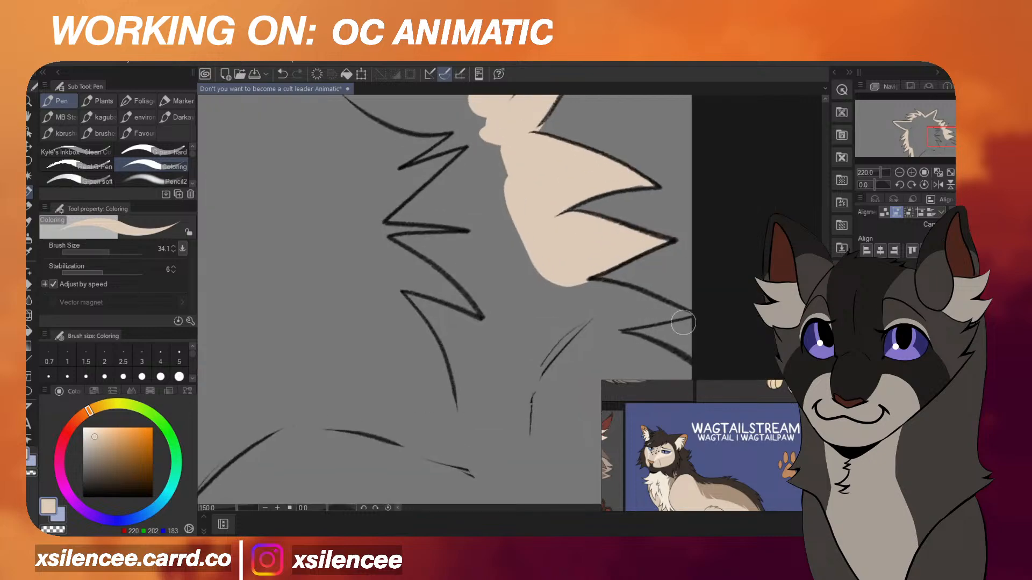
pyautogui.scroll(1, 682, 323)
pyautogui.moveTo(688, 314)
pyautogui.mouseDown()
pyautogui.moveTo(559, 286)
pyautogui.moveTo(692, 312)
pyautogui.moveTo(630, 318)
pyautogui.moveTo(592, 308)
pyautogui.moveTo(667, 292)
pyautogui.moveTo(687, 303)
pyautogui.moveTo(656, 281)
pyautogui.moveTo(602, 326)
pyautogui.moveTo(589, 274)
pyautogui.moveTo(585, 294)
pyautogui.moveTo(652, 339)
pyautogui.mouseUp()
pyautogui.scroll(-3, 602, 327)
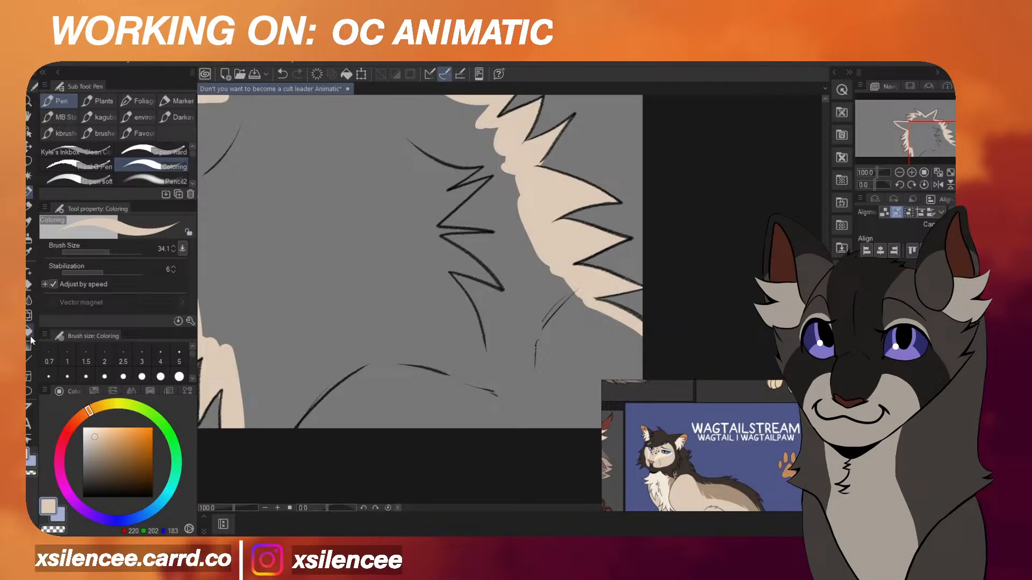
# Fill the enclosed head and body area with beige using the Fill tool, and return to the Coloring pen.
pyautogui.click(29, 333)
pyautogui.scroll(-4, 539, 283)
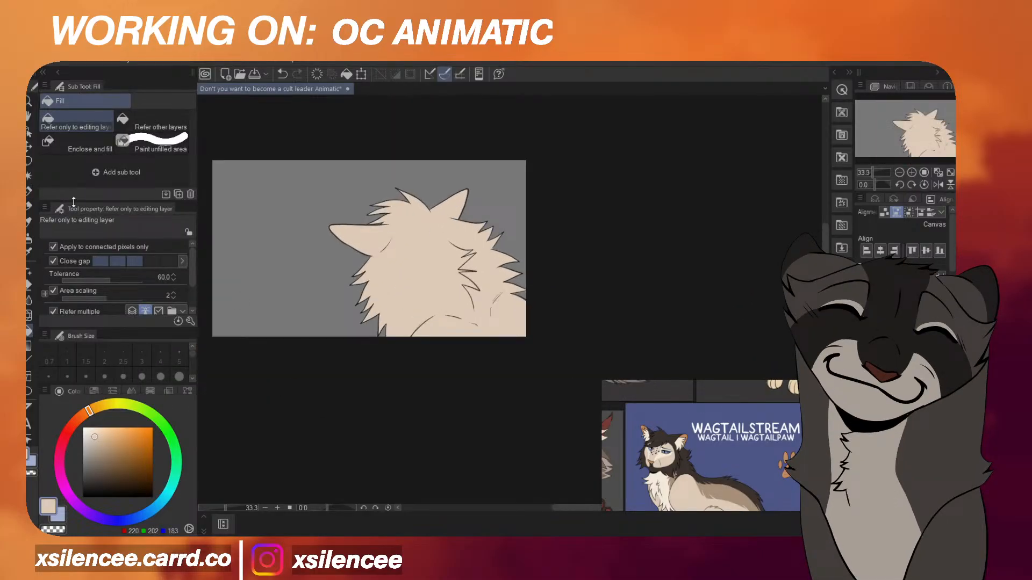
pyautogui.press('p')
# In the paws-and-bird drawing, lasso the rightmost leg and adjust its placement with a transform.
pyautogui.scroll(-1, 524, 251)
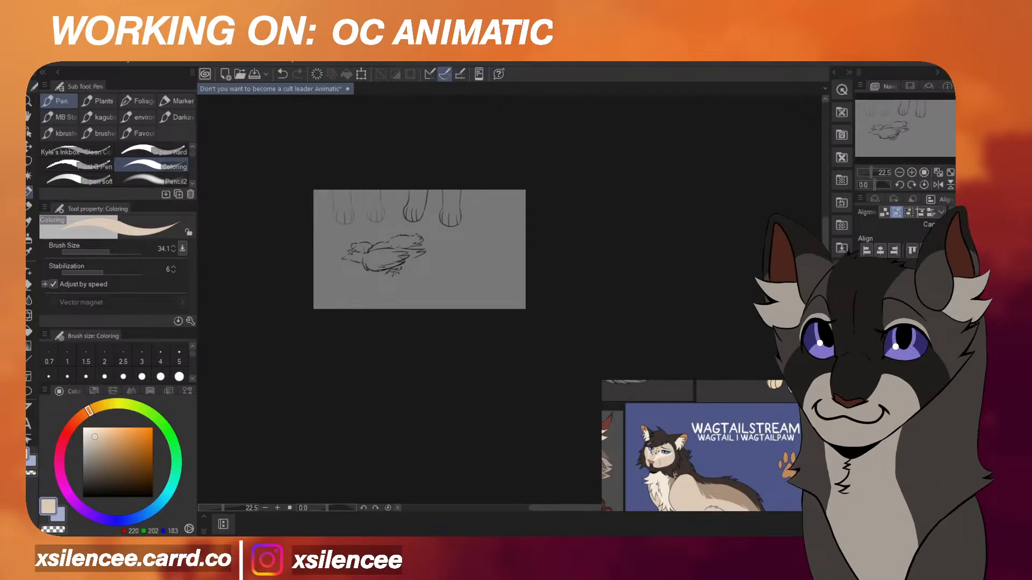
pyautogui.press('m')
pyautogui.scroll(4, 430, 207)
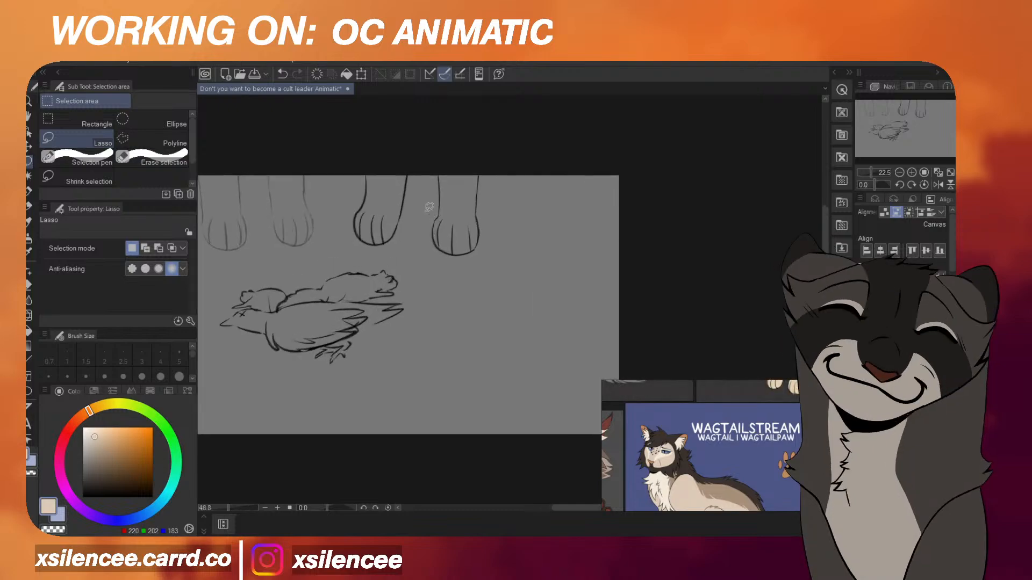
pyautogui.moveTo(427, 166); pyautogui.dragTo(425, 167)
pyautogui.hotkey('ctrl', 't')
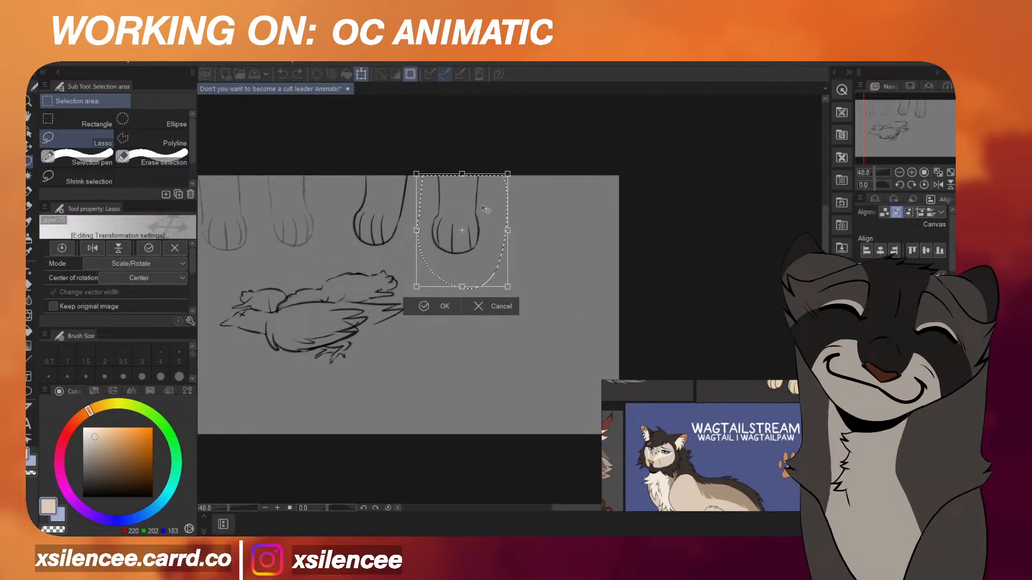
pyautogui.press('Return')
pyautogui.press('p')
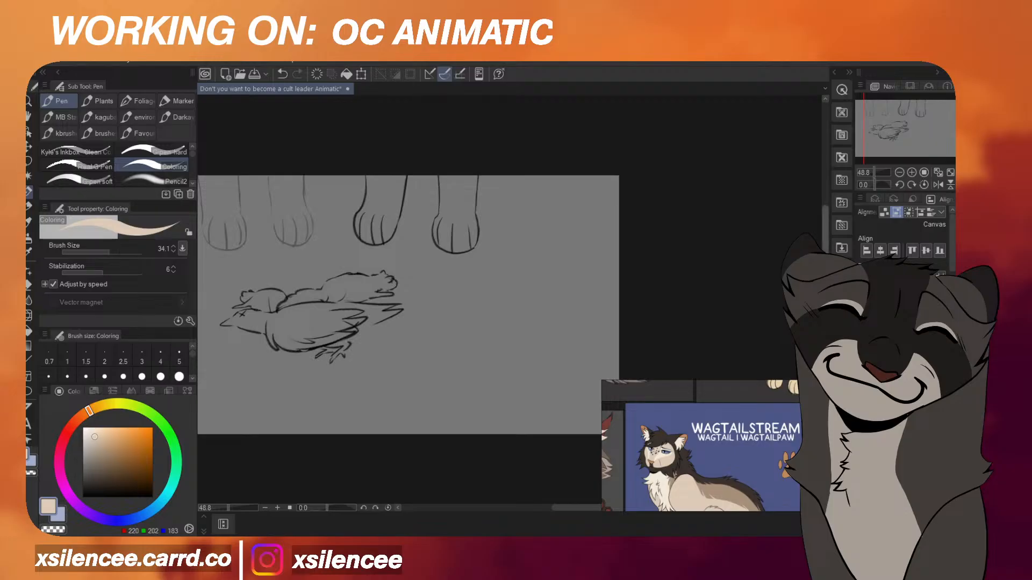
# Touch up the rightmost leg's upper outline with the black Mechanical pencil, undoing stray strokes and checking it in a mirrored view.
pyautogui.scroll(-1, 607, 324)
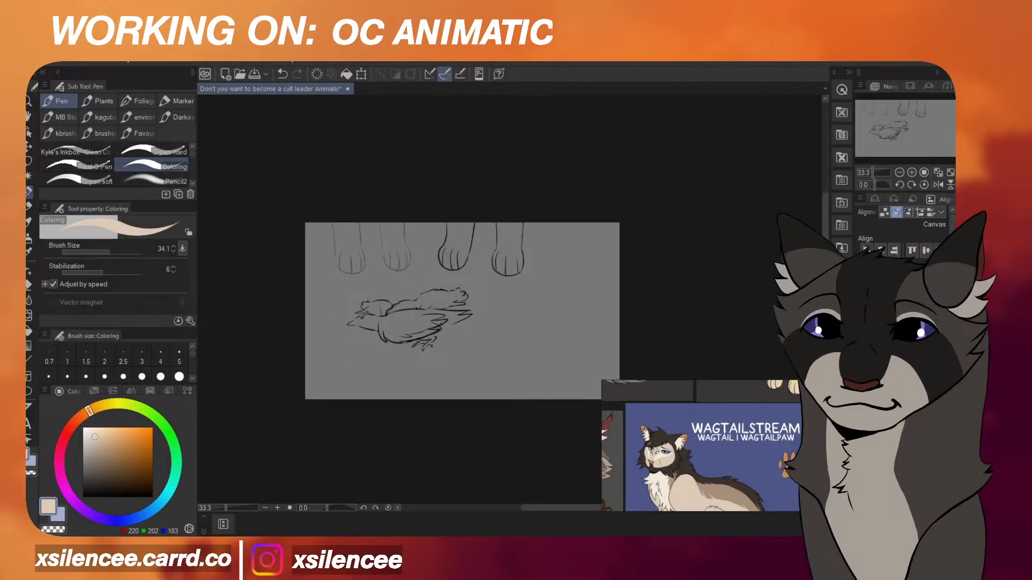
pyautogui.scroll(2, 504, 244)
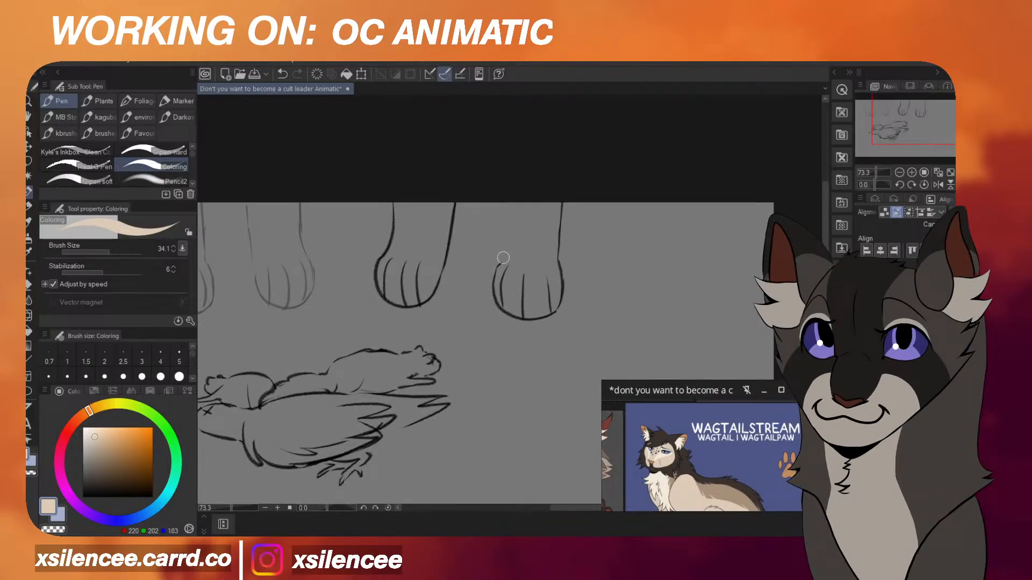
pyautogui.press('p')
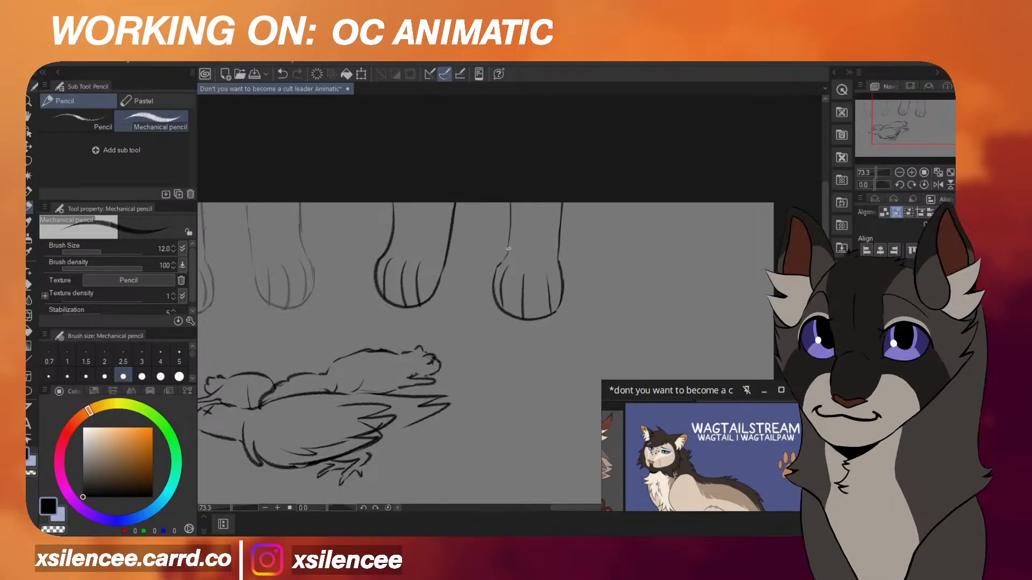
pyautogui.hotkey('ctrl', 'z')
pyautogui.scroll(-5, 532, 192)
pyautogui.press('h')
pyautogui.scroll(2, 488, 215)
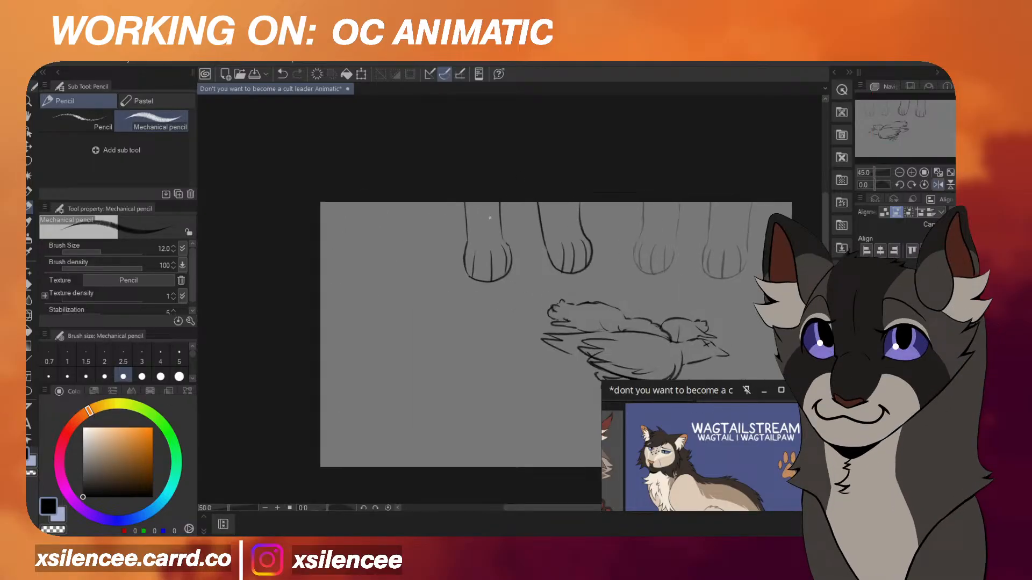
pyautogui.hotkey('ctrl', 'z')
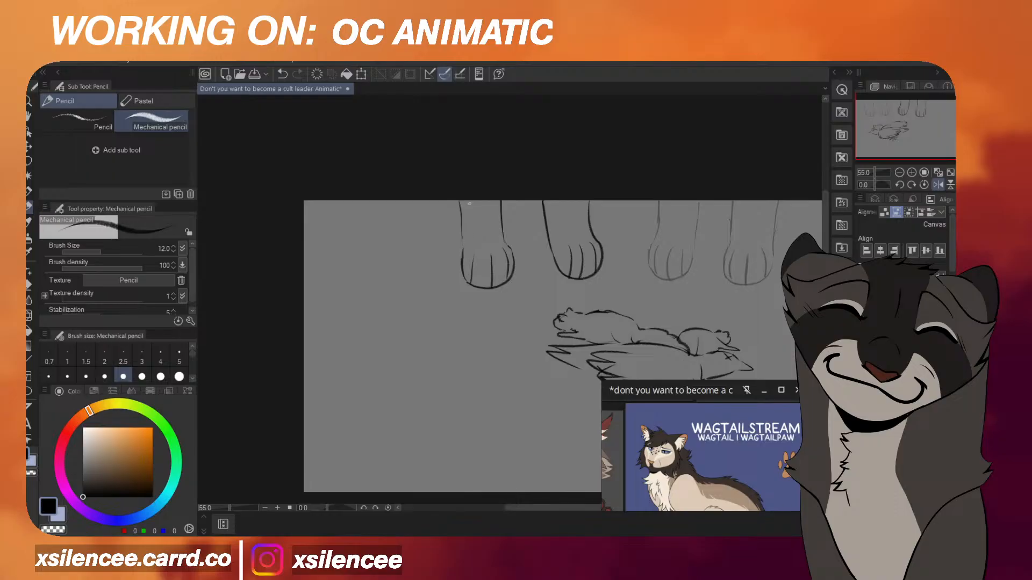
pyautogui.press('h')
pyautogui.scroll(-3, 462, 229)
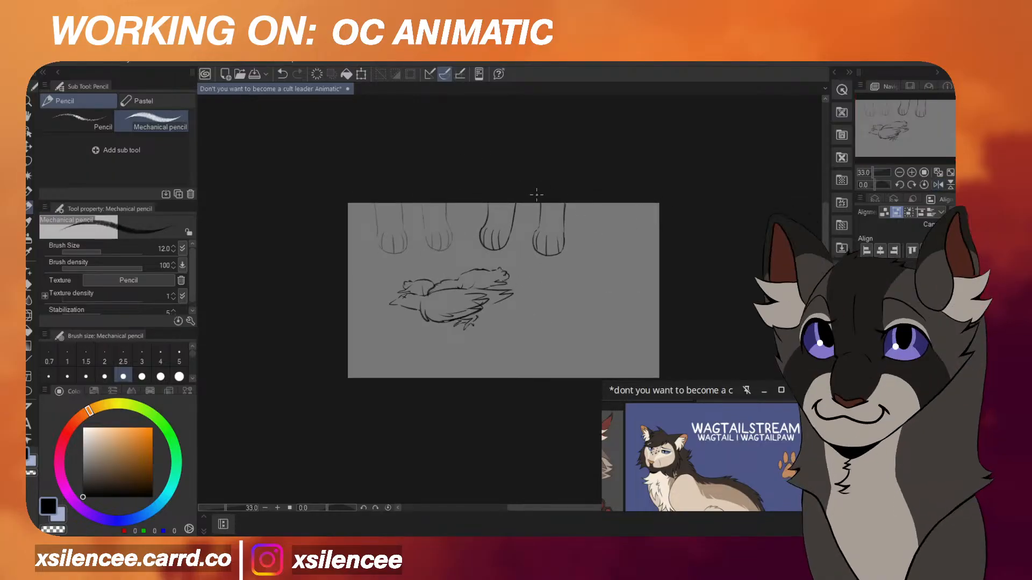
# Nudge the two right-hand legs slightly sideways together with a Scale/Rotate transform and apply it.
pyautogui.hotkey('ctrl', 't')
pyautogui.moveTo(560, 239); pyautogui.dragTo(563, 239)
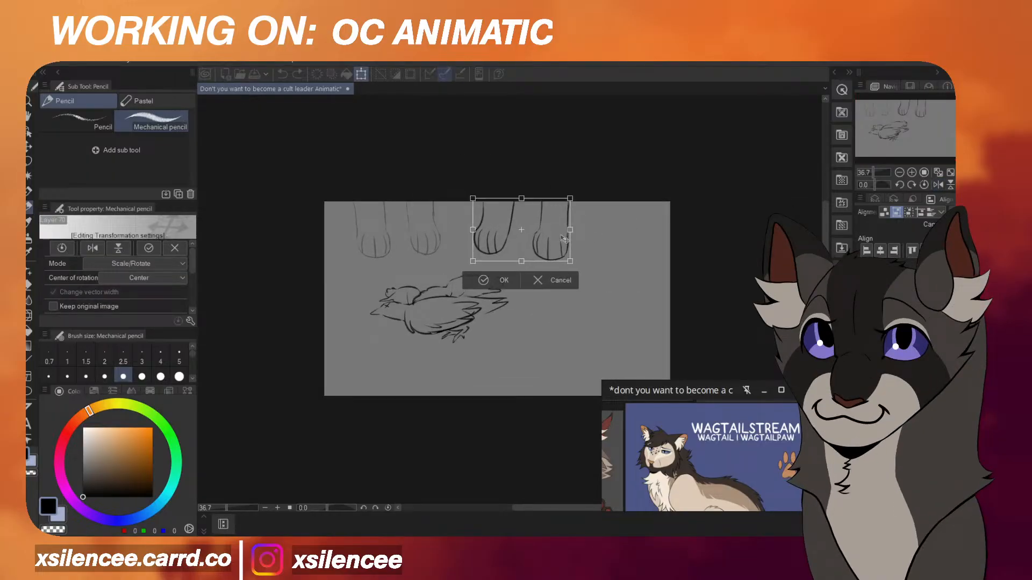
pyautogui.click(508, 282)
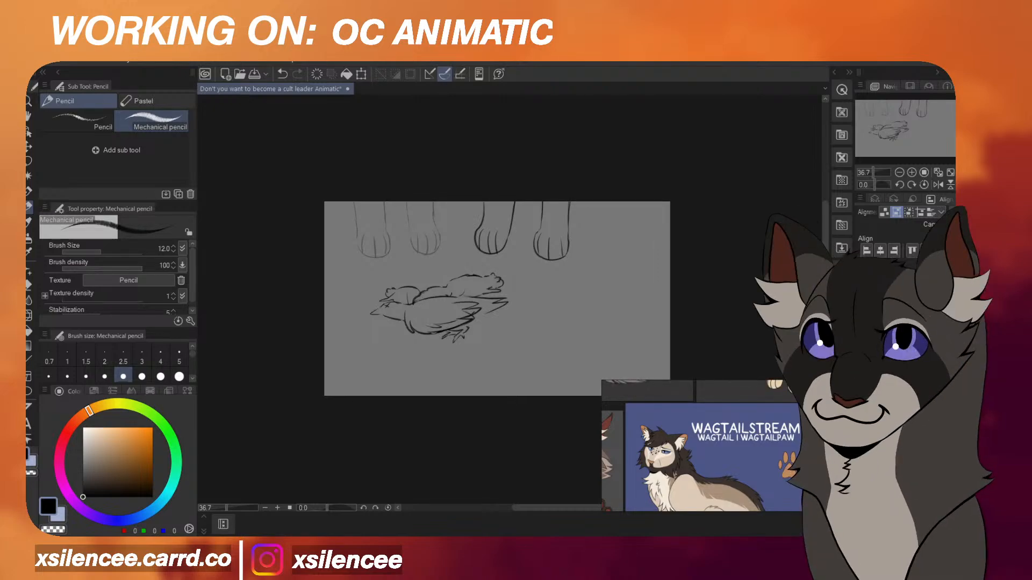
# Sample the cream coat color from the Slenderflake reference, switch to the Coloring pen and hide the reference.
pyautogui.click(861, 333)
pyautogui.keyDown('alt'); pyautogui.click(488, 306); pyautogui.keyUp('alt')
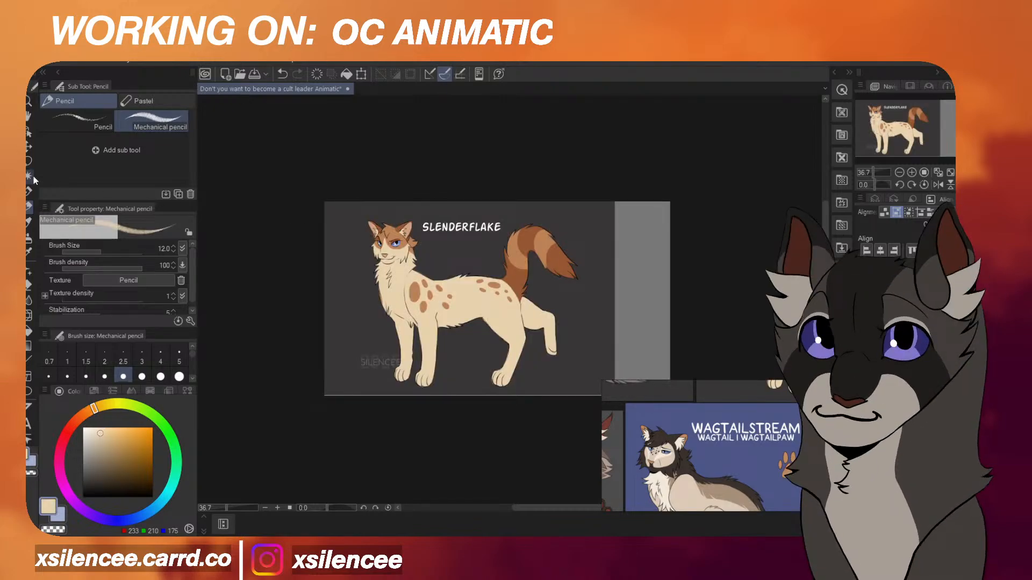
pyautogui.press('p')
pyautogui.click(862, 333)
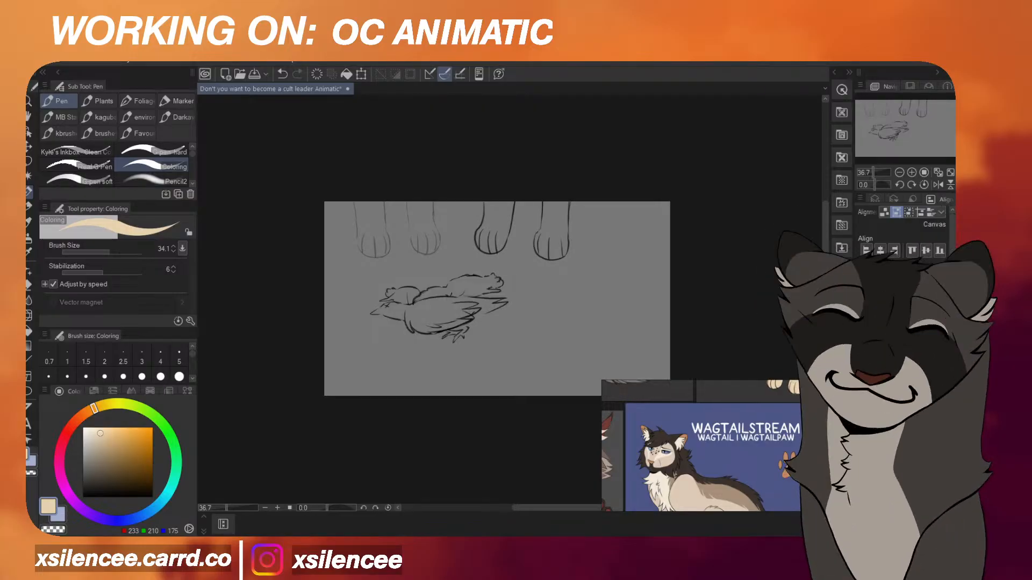
# Switch to DaVinci Resolve and review the scene description and title clips on the animatic timeline.
pyautogui.hotkey('alt', 'Tab')
pyautogui.click(568, 395)
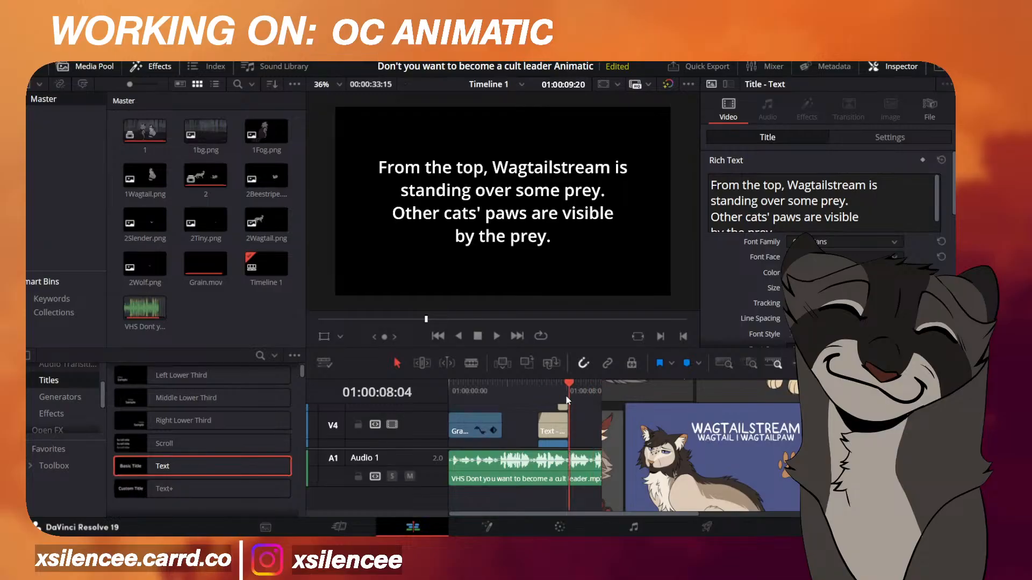
pyautogui.click(578, 396)
pyautogui.scroll(-3, 538, 424)
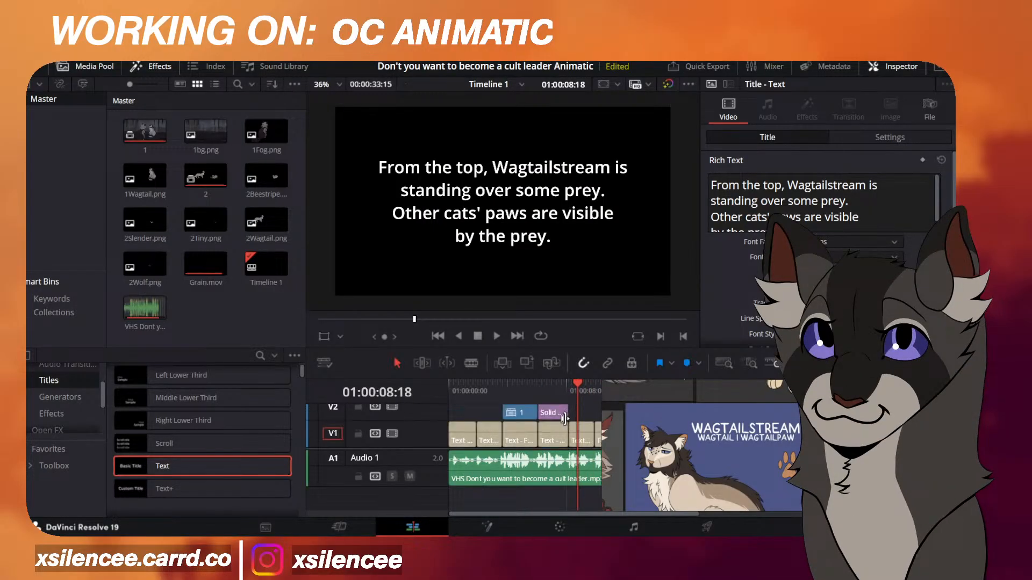
pyautogui.click(478, 390)
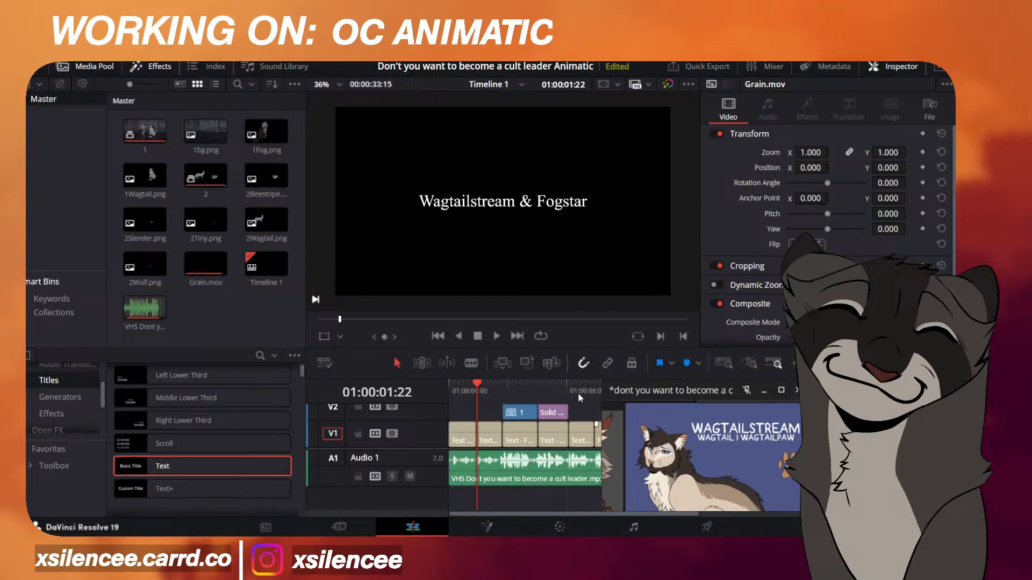
pyautogui.moveTo(578, 393); pyautogui.dragTo(547, 506)
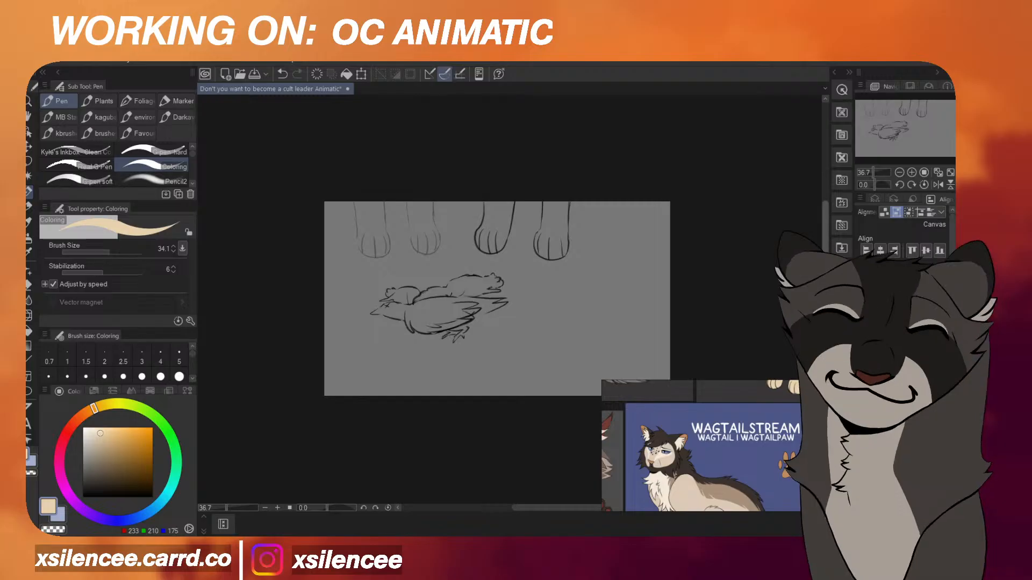
# Back in the paws drawing, paint a cream band along the inside edges of the rightmost leg, redoing the first stroke.
pyautogui.scroll(3, 533, 211)
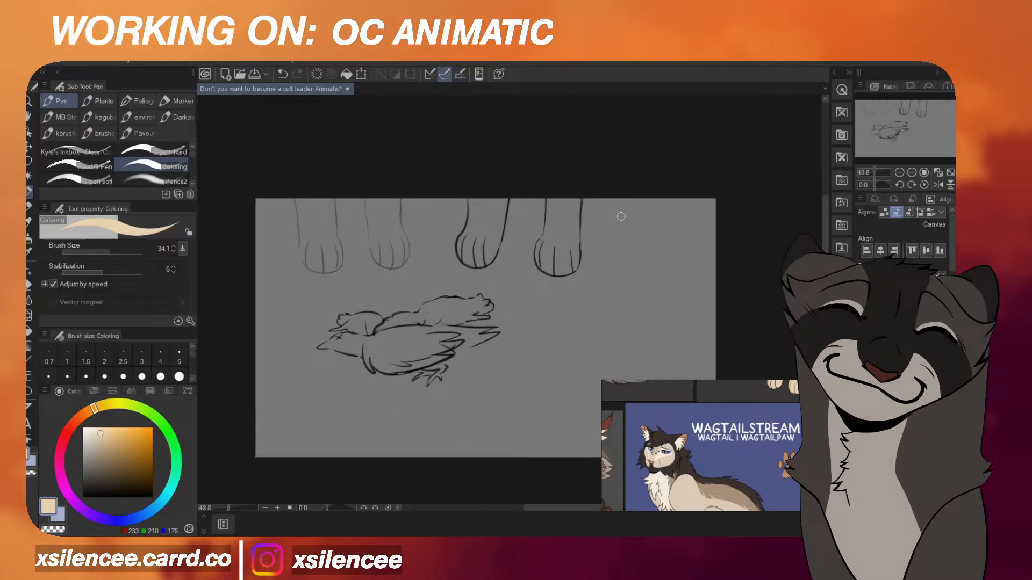
pyautogui.scroll(1, 624, 229)
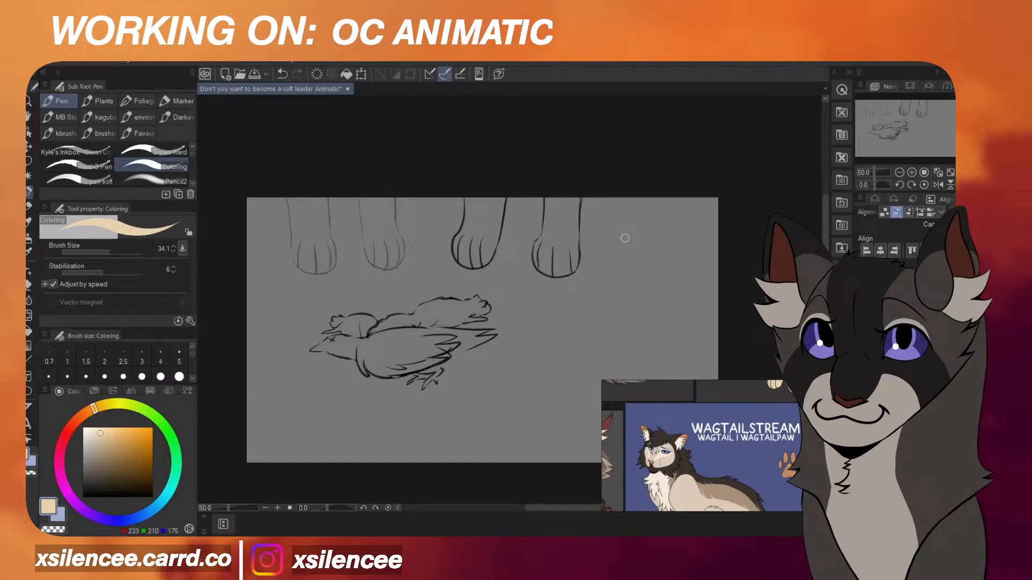
pyautogui.scroll(5, 595, 219)
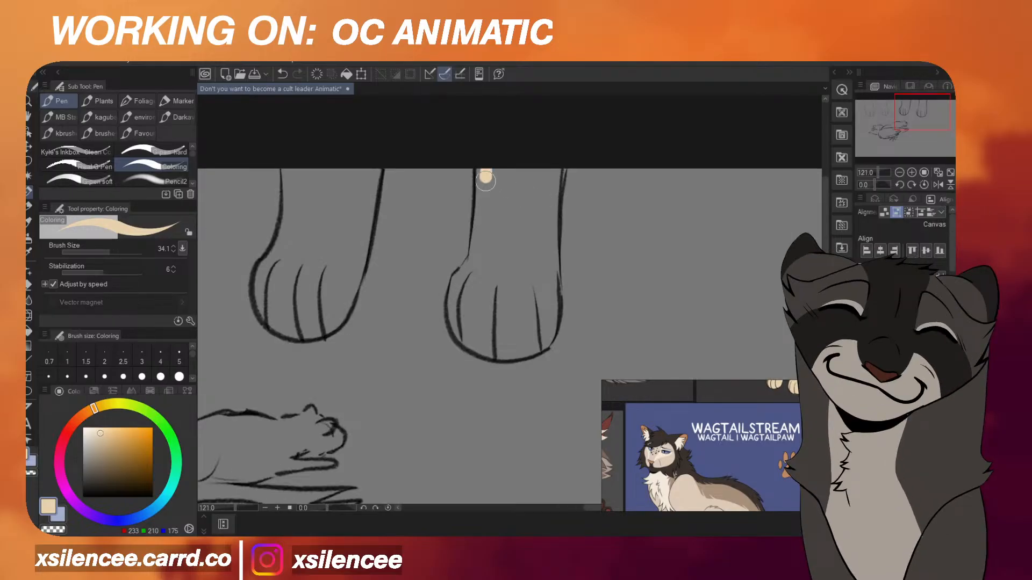
pyautogui.moveTo(486, 181); pyautogui.dragTo(488, 241)
pyautogui.hotkey('ctrl', 'z')
pyautogui.moveTo(481, 161)
pyautogui.mouseDown()
pyautogui.moveTo(486, 293)
pyautogui.moveTo(469, 306)
pyautogui.mouseUp()
pyautogui.scroll(2, 483, 194)
pyautogui.moveTo(471, 269)
pyautogui.mouseDown()
pyautogui.moveTo(454, 302)
pyautogui.moveTo(457, 321)
pyautogui.moveTo(463, 291)
pyautogui.moveTo(453, 360)
pyautogui.moveTo(460, 302)
pyautogui.moveTo(441, 337)
pyautogui.moveTo(448, 328)
pyautogui.moveTo(477, 380)
pyautogui.moveTo(456, 366)
pyautogui.moveTo(532, 391)
pyautogui.moveTo(542, 375)
pyautogui.moveTo(452, 363)
pyautogui.moveTo(496, 388)
pyautogui.moveTo(537, 381)
pyautogui.moveTo(480, 381)
pyautogui.moveTo(527, 385)
pyautogui.moveTo(570, 345)
pyautogui.moveTo(562, 369)
pyautogui.moveTo(570, 164)
pyautogui.mouseUp()
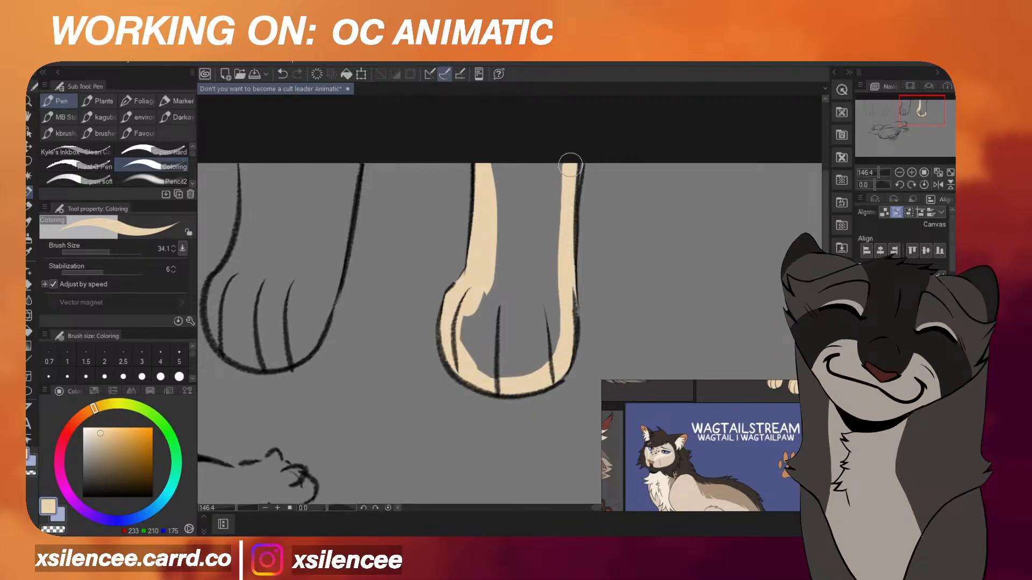
# Fill the rightmost leg's enclosed interior with cream and return to the Coloring pen.
pyautogui.press('g')
pyautogui.click(494, 170)
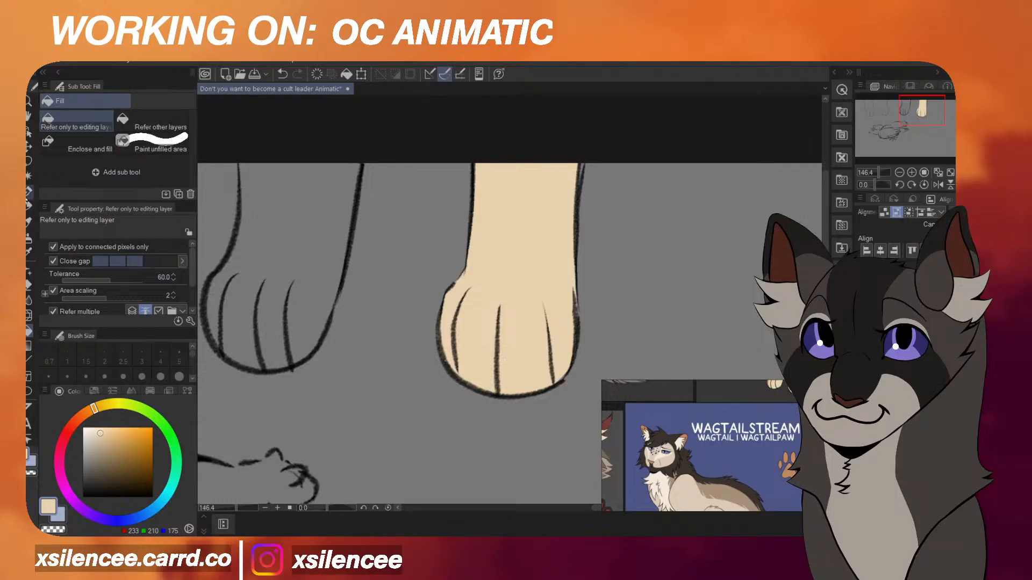
pyautogui.press('p')
# Color the second leg from the right cream by tracing its inner edges and filling the interior, then return to the Coloring pen.
pyautogui.scroll(-1, 720, 253)
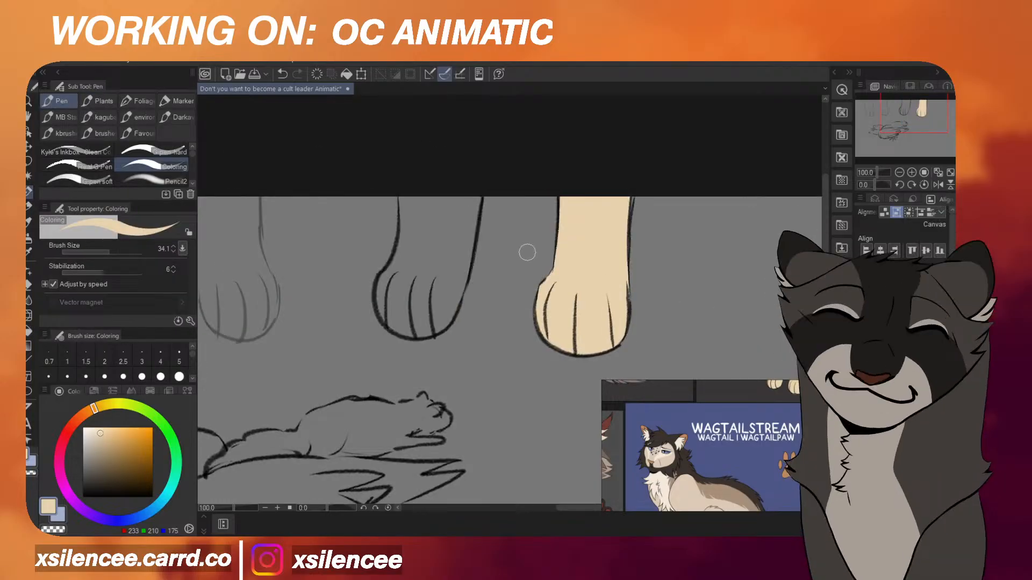
pyautogui.scroll(1, 398, 207)
pyautogui.moveTo(408, 194)
pyautogui.mouseDown()
pyautogui.moveTo(413, 226)
pyautogui.moveTo(408, 272)
pyautogui.moveTo(382, 314)
pyautogui.moveTo(385, 367)
pyautogui.moveTo(374, 333)
pyautogui.moveTo(391, 379)
pyautogui.moveTo(415, 390)
pyautogui.moveTo(427, 380)
pyautogui.moveTo(403, 393)
pyautogui.moveTo(462, 379)
pyautogui.moveTo(448, 395)
pyautogui.moveTo(481, 366)
pyautogui.moveTo(511, 166)
pyautogui.mouseUp()
pyautogui.moveTo(511, 244); pyautogui.dragTo(519, 157)
pyautogui.scroll(-3, 562, 252)
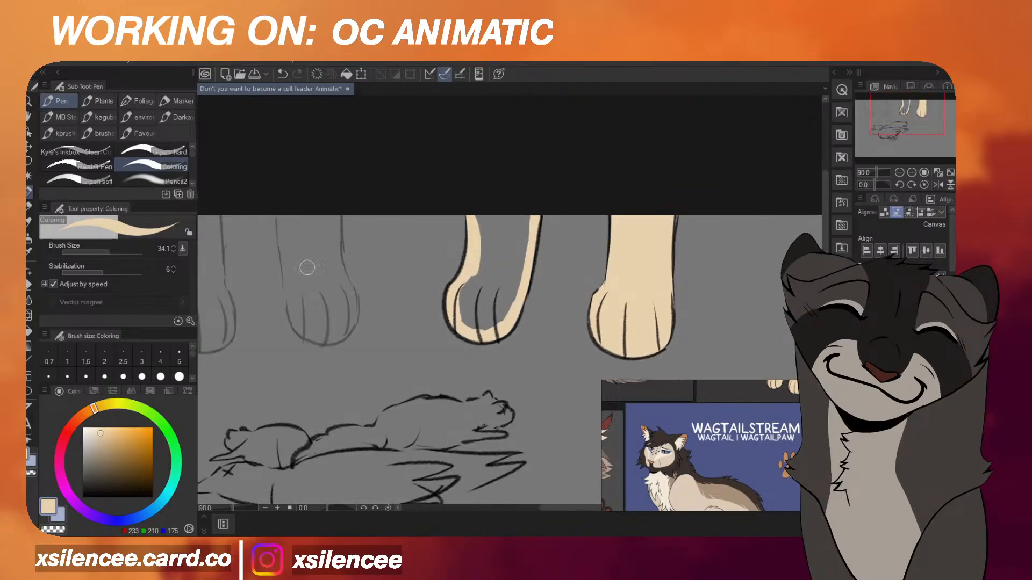
pyautogui.click(29, 332)
pyautogui.click(494, 257)
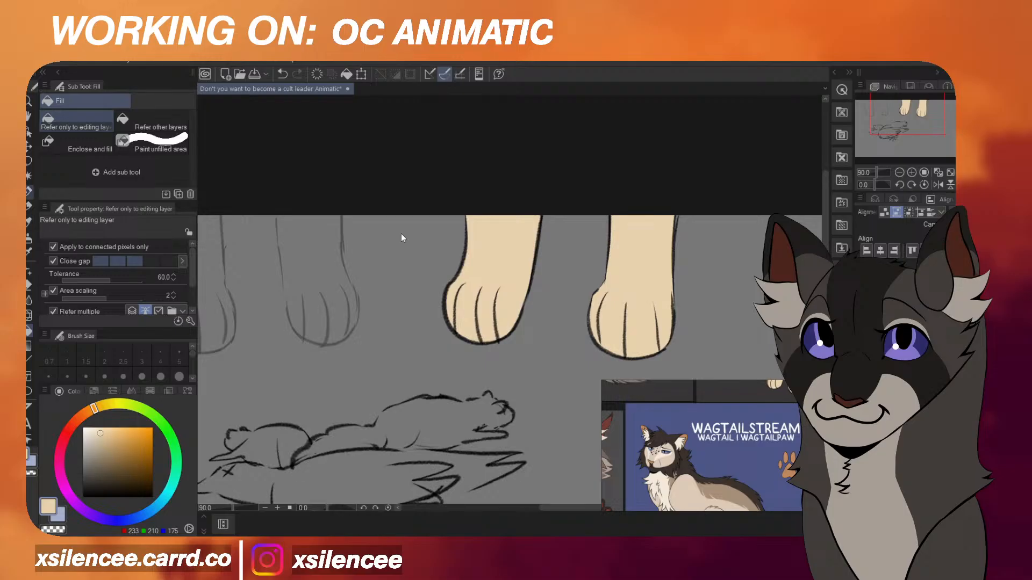
pyautogui.press('p')
# Sample the dark grey-brown coat color from the Tinyfern reference for the two unpainted legs.
pyautogui.scroll(-3, 402, 238)
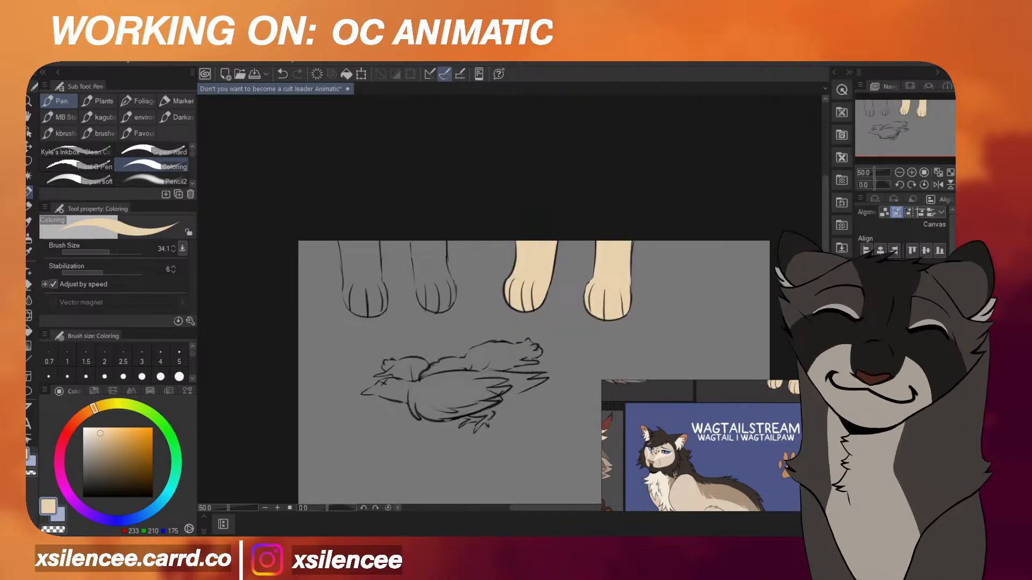
pyautogui.keyDown('alt'); pyautogui.click(433, 394); pyautogui.keyUp('alt')
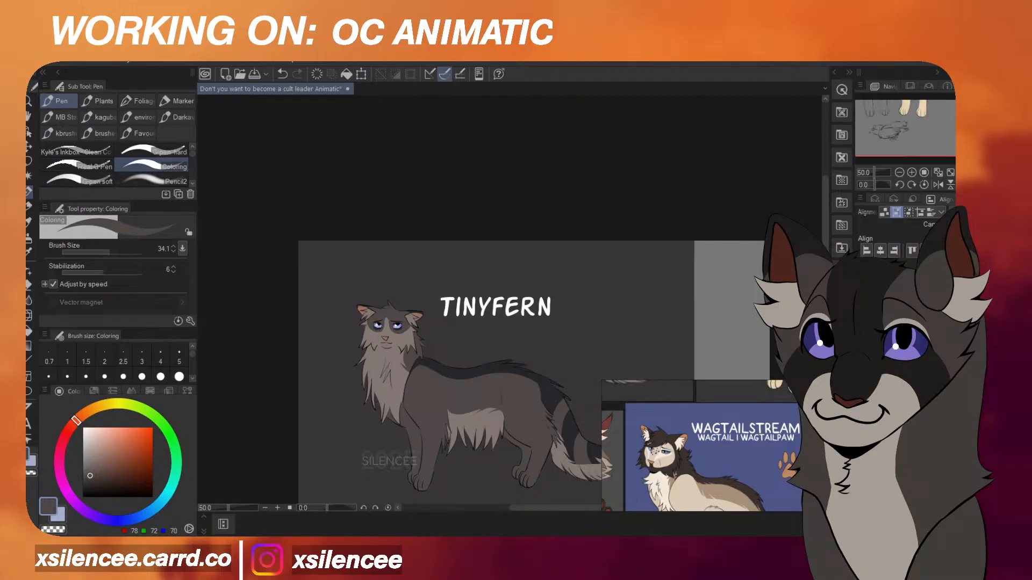
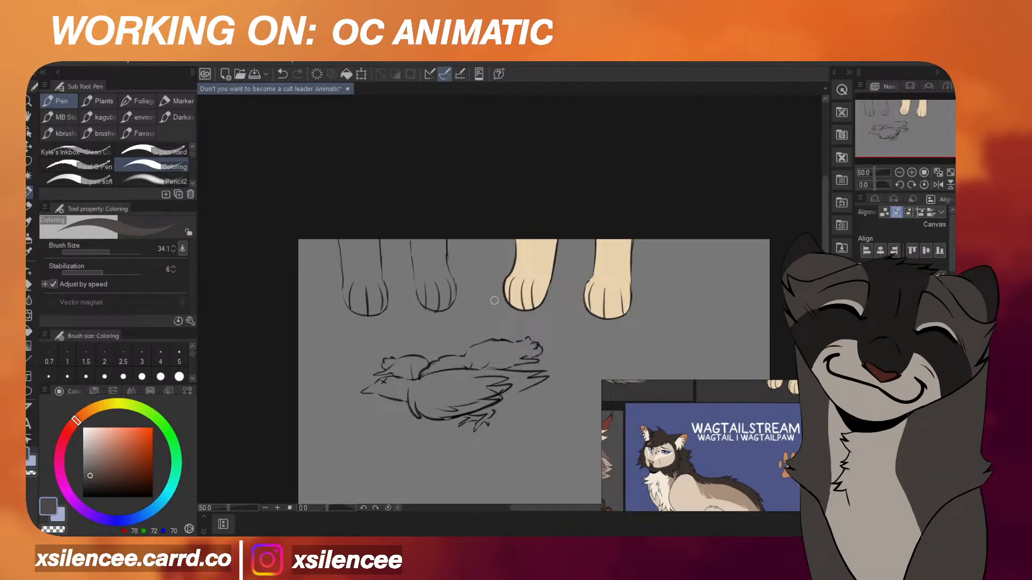
pyautogui.scroll(5, 449, 262)
pyautogui.scroll(-4, 577, 275)
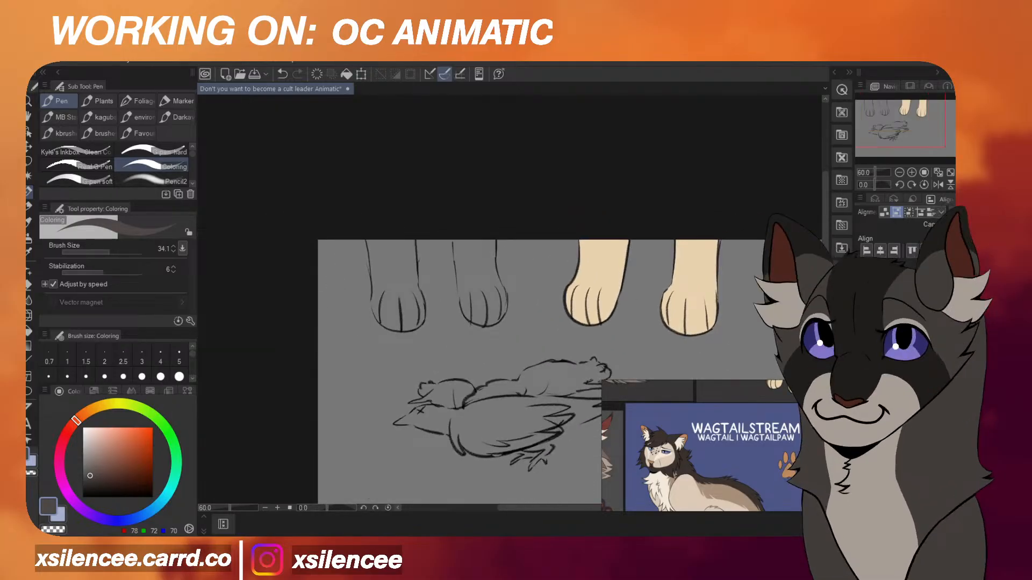
# Paint a dark grey-brown band along the inner edges of the second leg from the left, redoing the first strokes.
pyautogui.scroll(6, 492, 248)
pyautogui.moveTo(494, 236); pyautogui.dragTo(498, 301)
pyautogui.scroll(1, 499, 277)
pyautogui.hotkey('ctrl', 'z')
pyautogui.moveTo(495, 234); pyautogui.dragTo(493, 277)
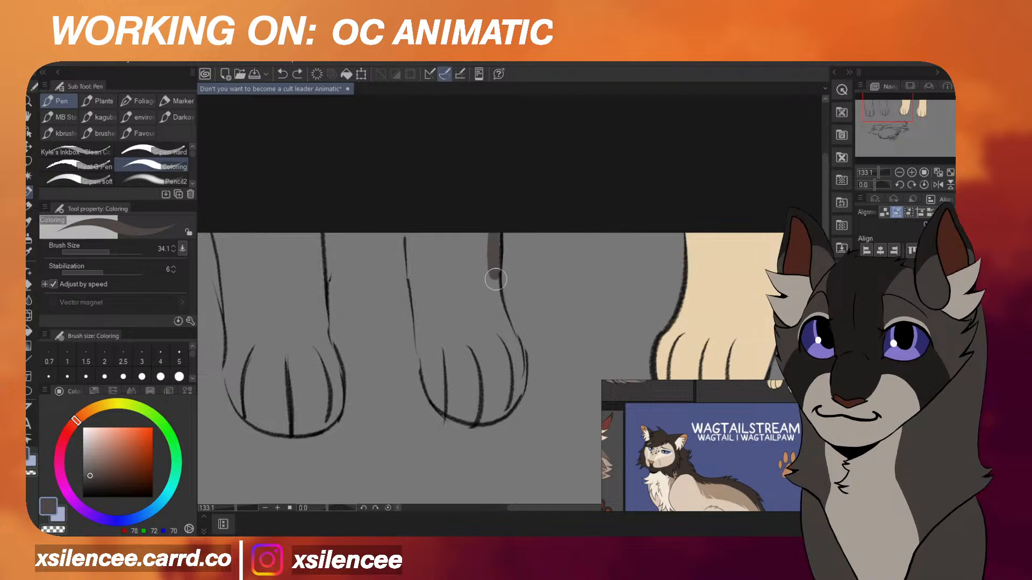
pyautogui.hotkey('ctrl', 'z')
pyautogui.scroll(1, 501, 289)
pyautogui.moveTo(499, 226); pyautogui.dragTo(504, 340)
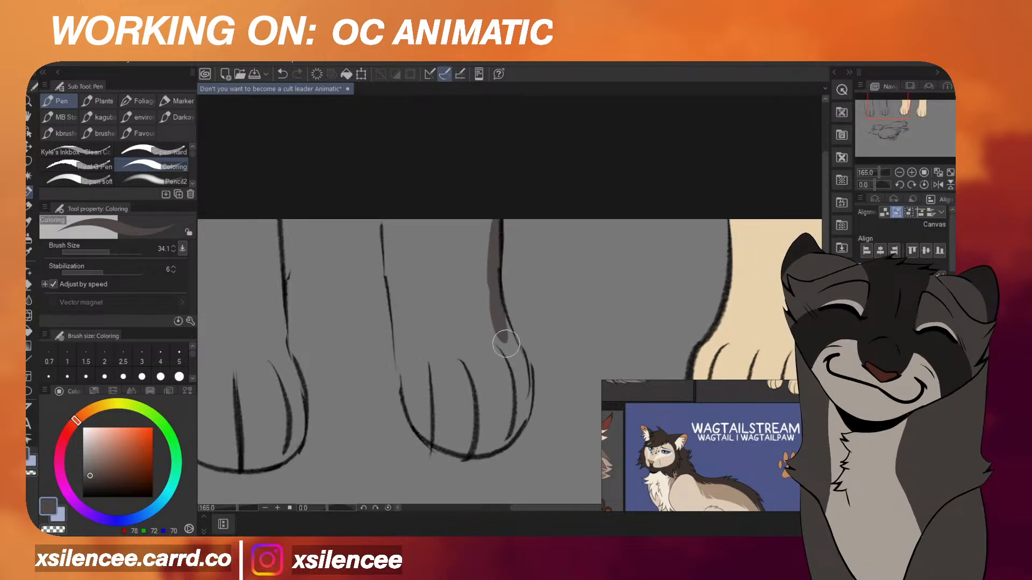
pyautogui.moveTo(497, 282)
pyautogui.mouseDown()
pyautogui.moveTo(519, 406)
pyautogui.moveTo(473, 451)
pyautogui.moveTo(428, 421)
pyautogui.moveTo(446, 442)
pyautogui.moveTo(410, 350)
pyautogui.moveTo(414, 415)
pyautogui.moveTo(382, 223)
pyautogui.mouseUp()
# Fill the enclosed interior of that leg with dark grey-brown and return to the Coloring pen.
pyautogui.press('g')
pyautogui.click(423, 231)
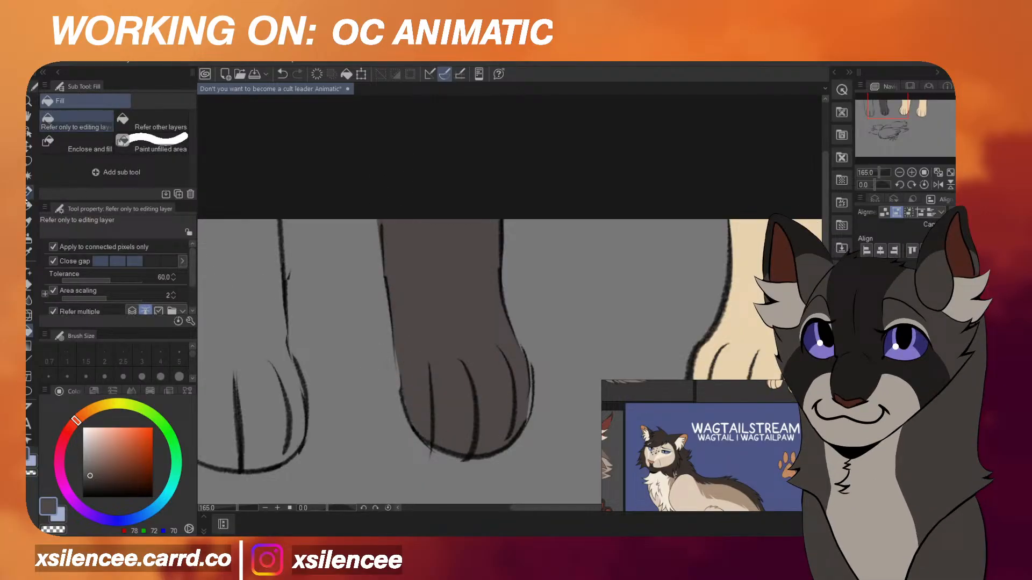
pyautogui.press('p')
# In a mirrored view, redraw both upper side lines of the unpainted leg to the canvas edge with the black Mechanical pencil.
pyautogui.scroll(-5, 686, 251)
pyautogui.press('h')
pyautogui.scroll(1, 684, 263)
pyautogui.scroll(-1, 696, 248)
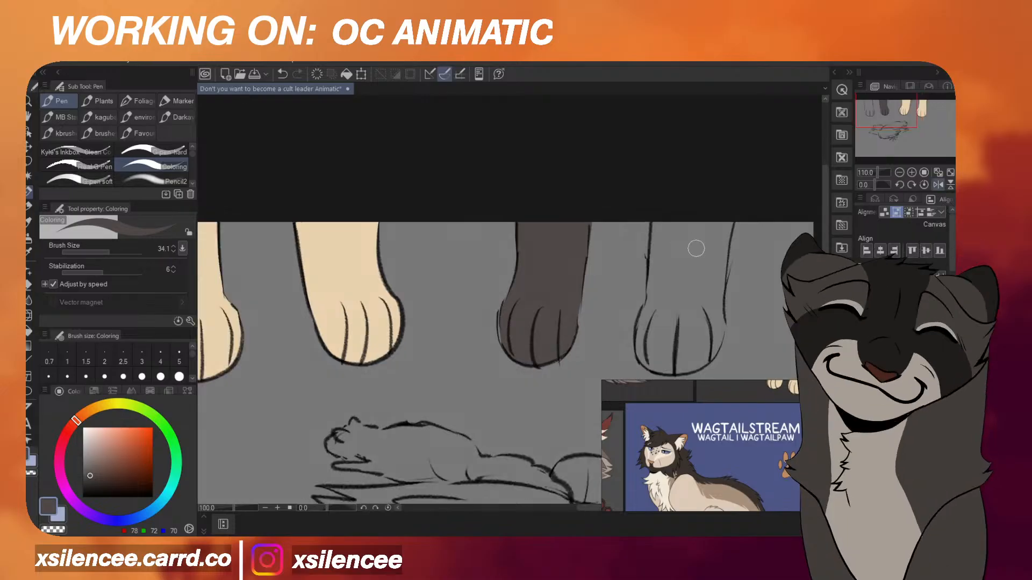
pyautogui.scroll(-2, 696, 248)
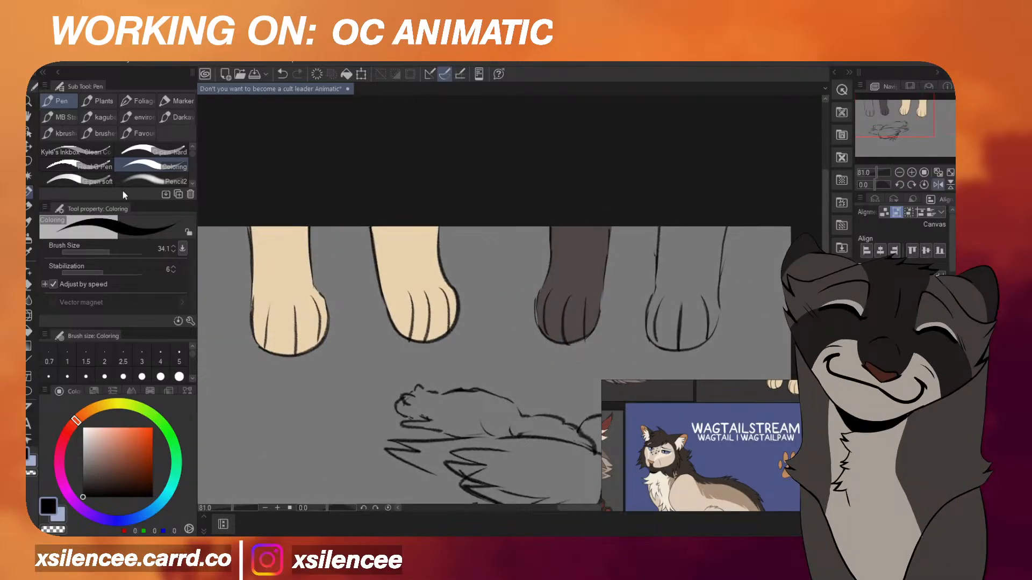
pyautogui.press('p')
pyautogui.scroll(2, 648, 280)
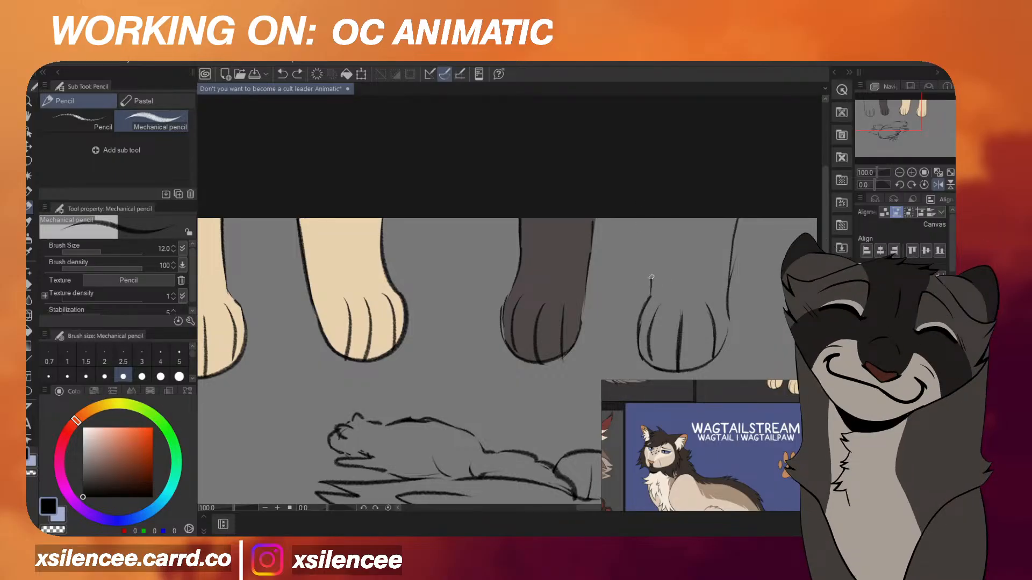
pyautogui.moveTo(652, 277); pyautogui.dragTo(646, 219)
pyautogui.hotkey('ctrl', 'z')
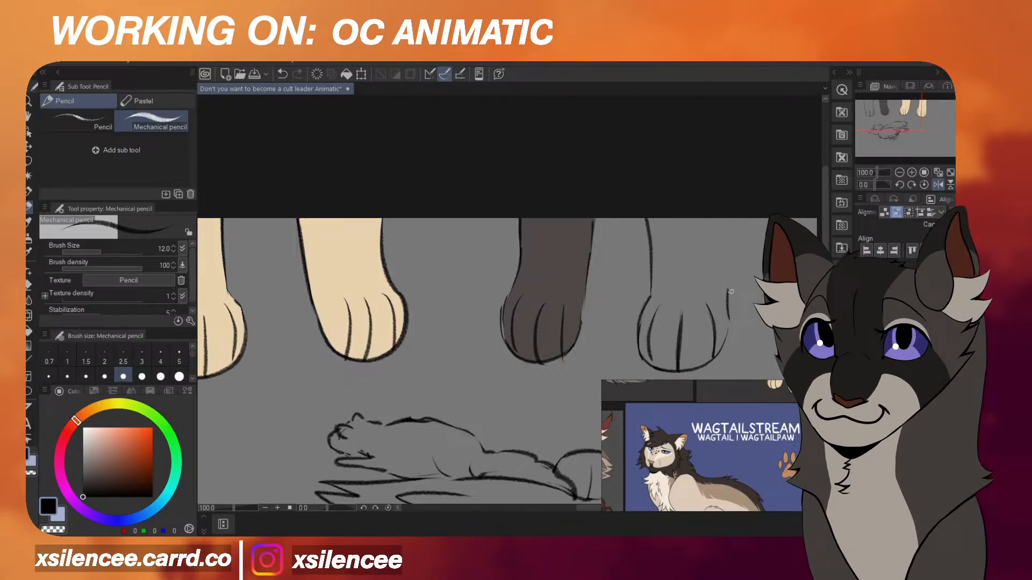
pyautogui.moveTo(728, 289); pyautogui.dragTo(732, 219)
# Sample the dark grey-brown coat color and paint a band along the inner edges of the remaining unpainted leg with the Coloring pen.
pyautogui.keyDown('alt'); pyautogui.click(555, 233); pyautogui.keyUp('alt')
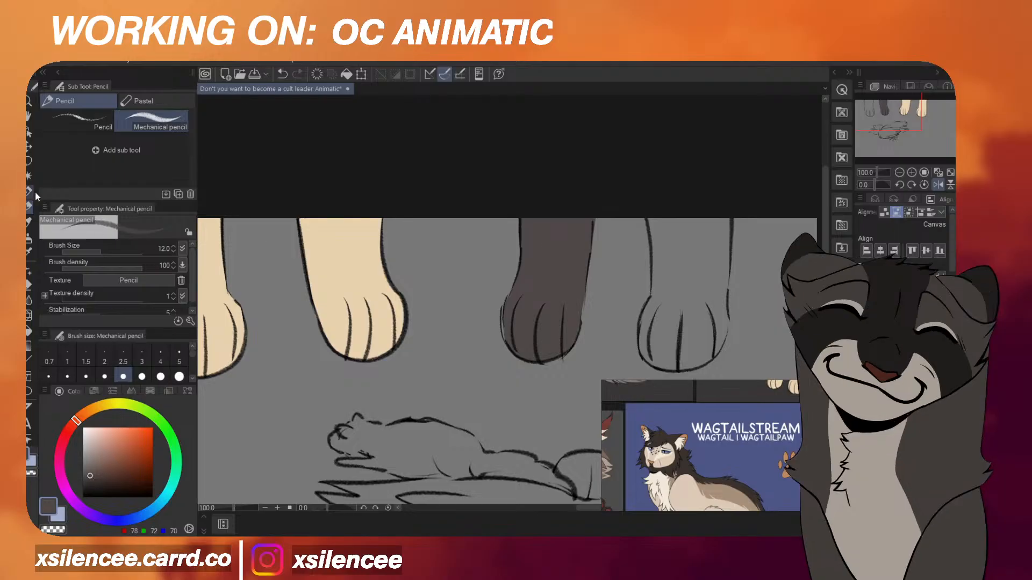
pyautogui.press('p')
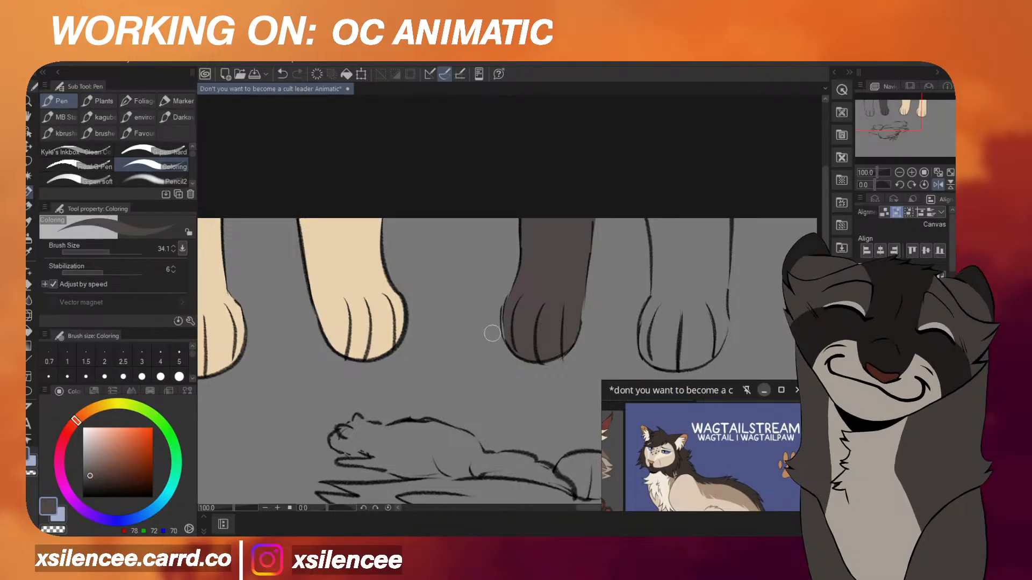
pyautogui.scroll(2, 511, 344)
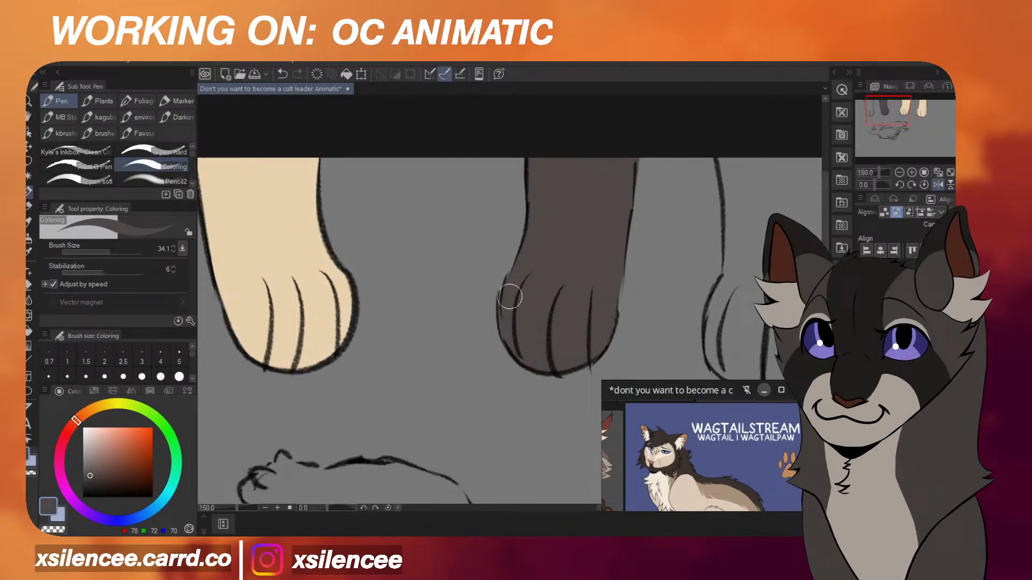
pyautogui.scroll(-7, 623, 233)
pyautogui.scroll(6, 700, 209)
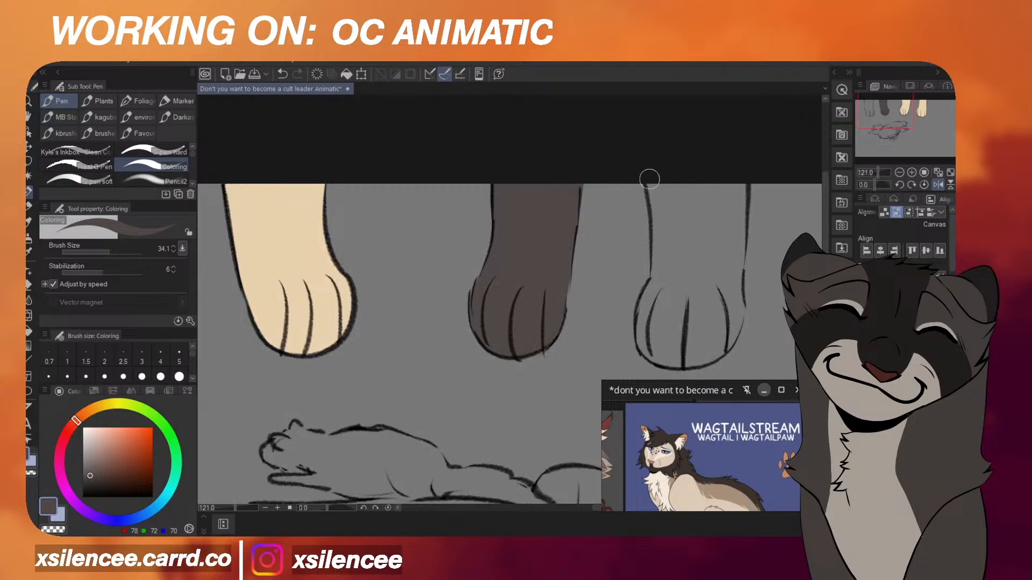
pyautogui.moveTo(650, 180)
pyautogui.mouseDown()
pyautogui.moveTo(677, 275)
pyautogui.moveTo(658, 204)
pyautogui.moveTo(659, 277)
pyautogui.mouseUp()
pyautogui.moveTo(652, 199); pyautogui.dragTo(660, 261)
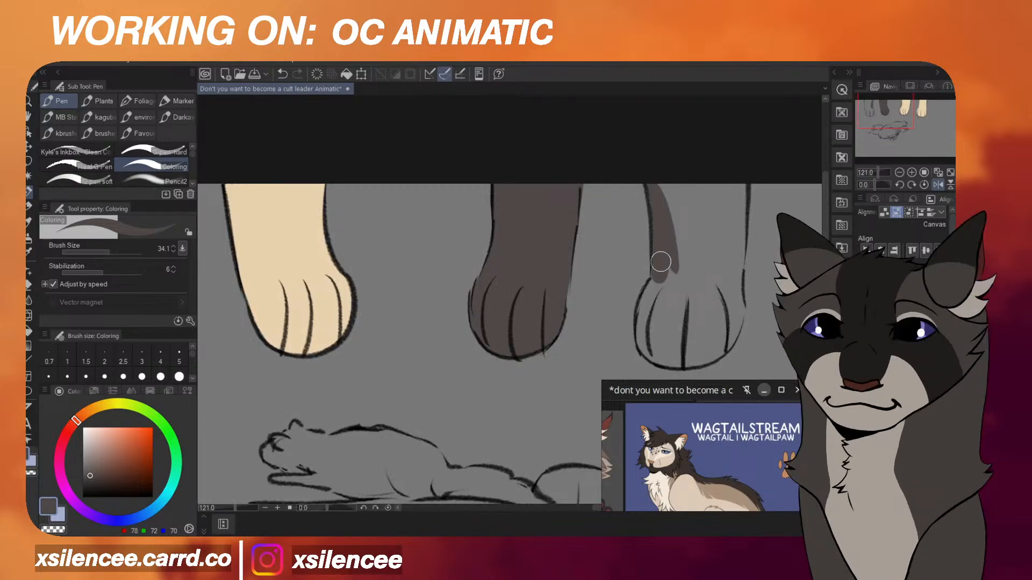
pyautogui.moveTo(642, 314)
pyautogui.mouseDown()
pyautogui.moveTo(647, 350)
pyautogui.moveTo(699, 359)
pyautogui.moveTo(732, 316)
pyautogui.moveTo(726, 350)
pyautogui.moveTo(737, 311)
pyautogui.moveTo(741, 319)
pyautogui.moveTo(736, 204)
pyautogui.mouseUp()
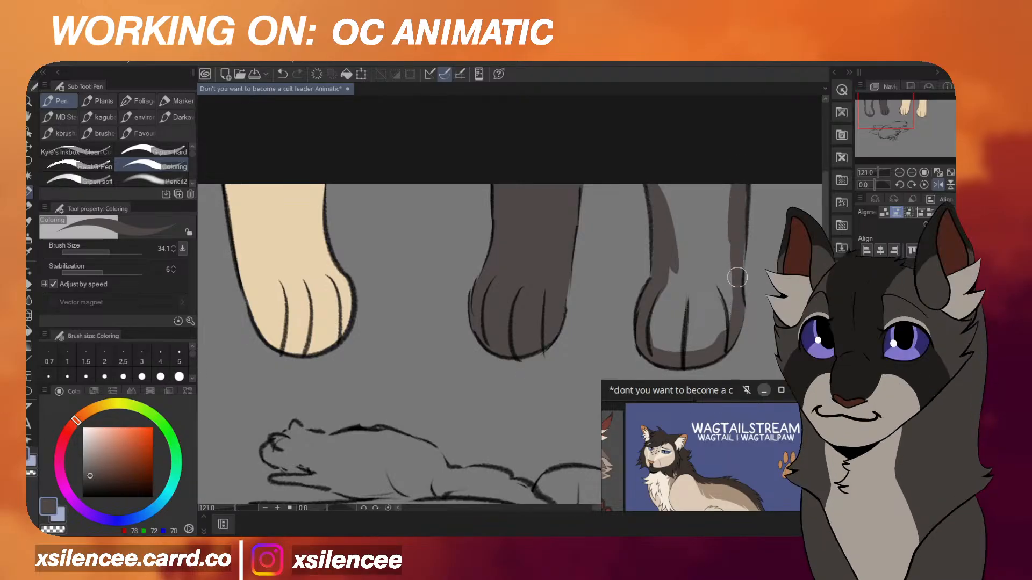
# Fill the enclosed interior of that leg with dark grey-brown and return to the Coloring pen.
pyautogui.click(29, 331)
pyautogui.click(711, 229)
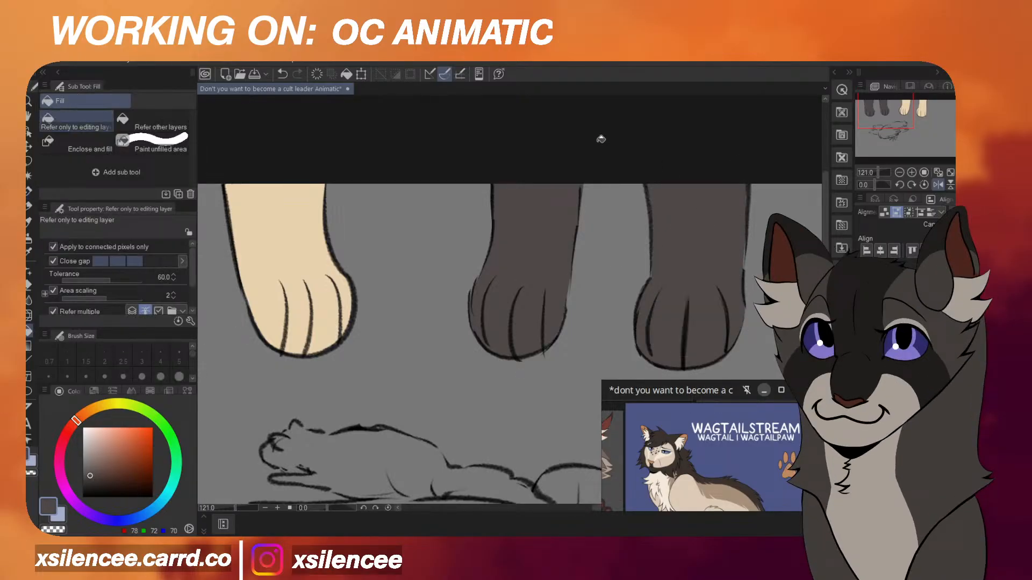
pyautogui.click(29, 191)
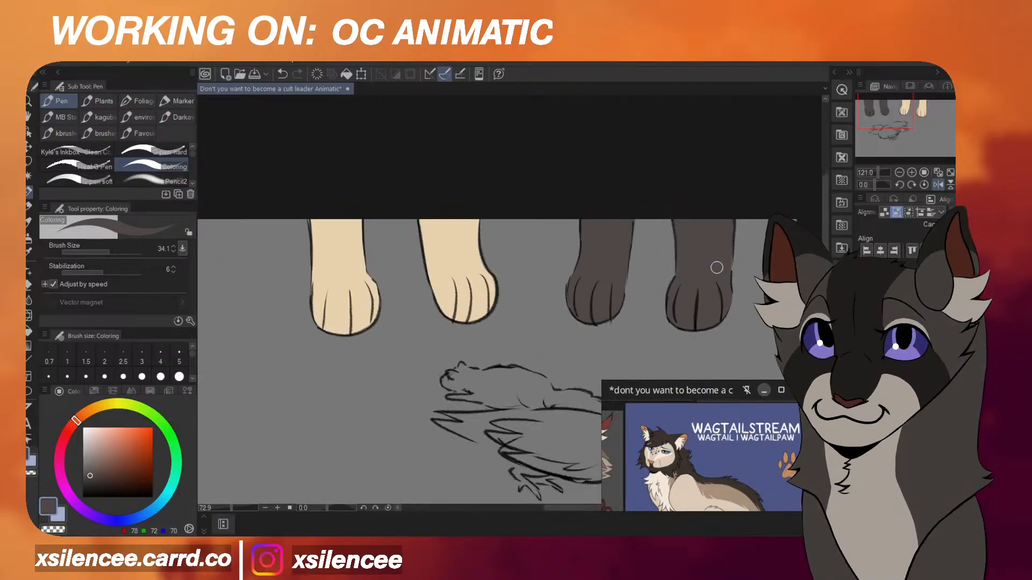
pyautogui.scroll(-2, 679, 274)
pyautogui.scroll(1, 726, 272)
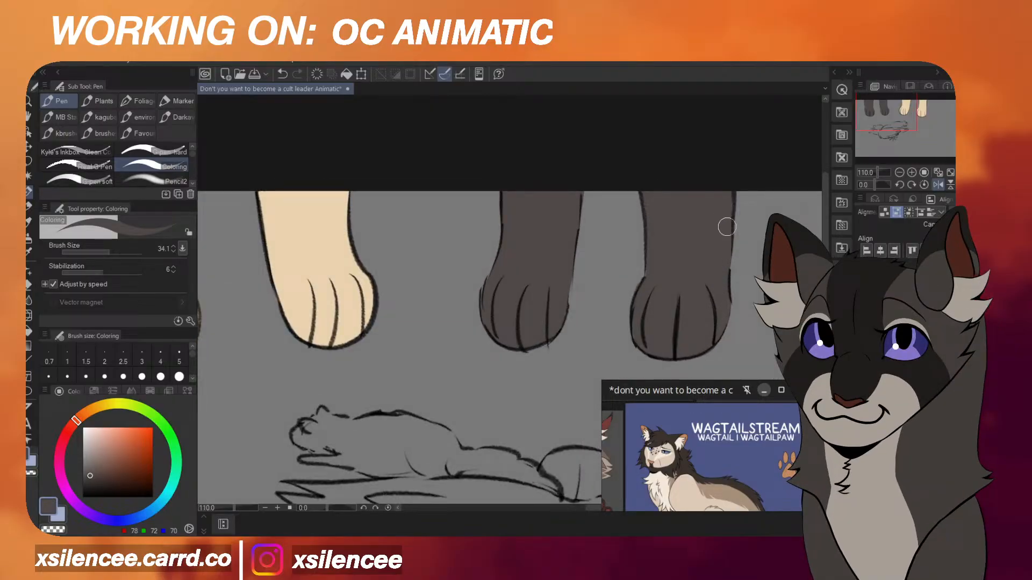
# Restore the unmirrored view and toggle layer visibility to check which layers hold the legs and the bird.
pyautogui.scroll(-5, 727, 227)
pyautogui.press('h')
pyautogui.scroll(-4, 722, 224)
pyautogui.click(862, 414)
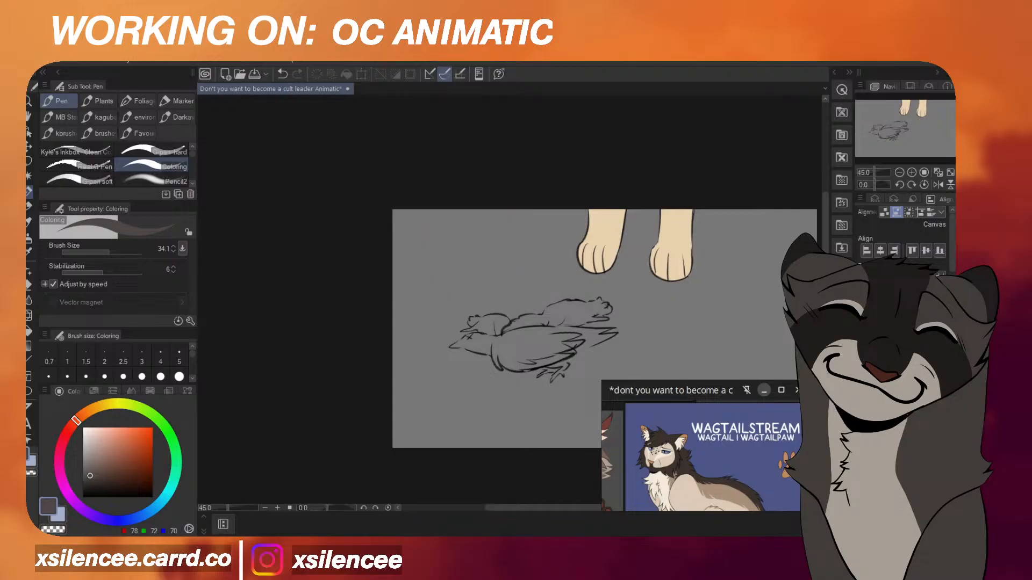
pyautogui.click(862, 414)
pyautogui.click(908, 430)
pyautogui.click(862, 430)
pyautogui.click(862, 430)
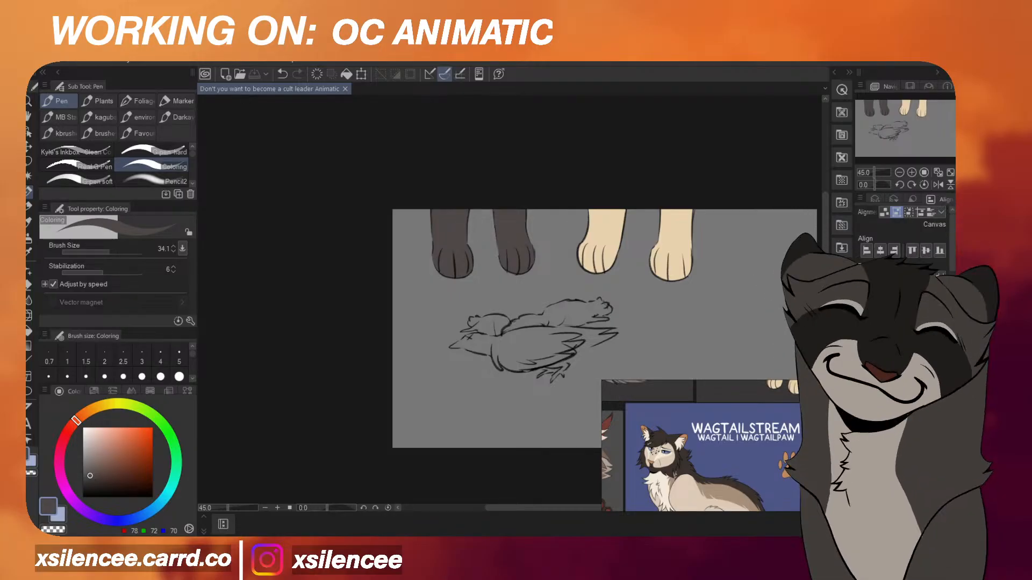
pyautogui.click(862, 398)
pyautogui.click(862, 397)
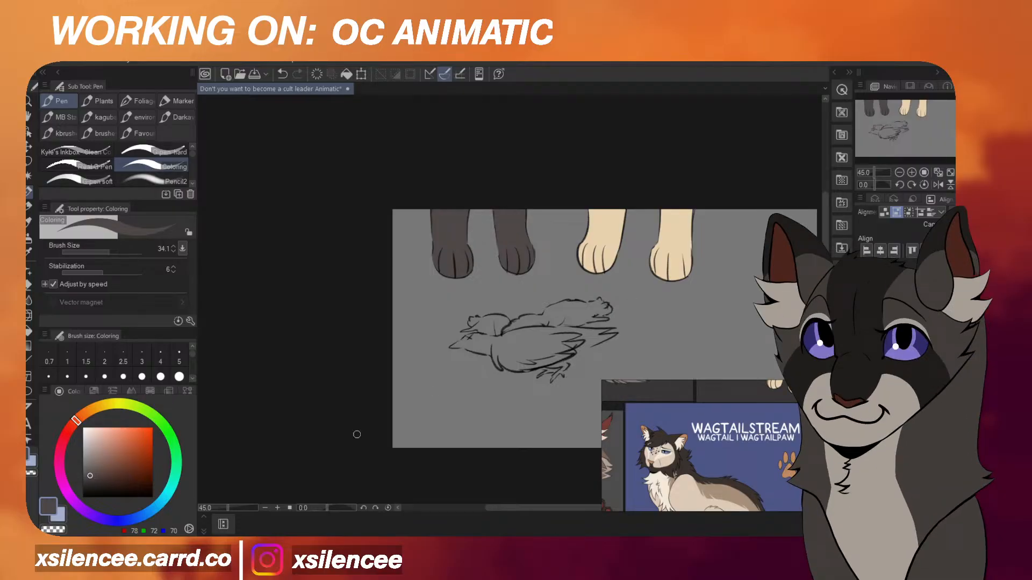
# Mix a very dark blue-grey, RGB 36, 37, 41, as the bird's base color.
pyautogui.click(112, 448)
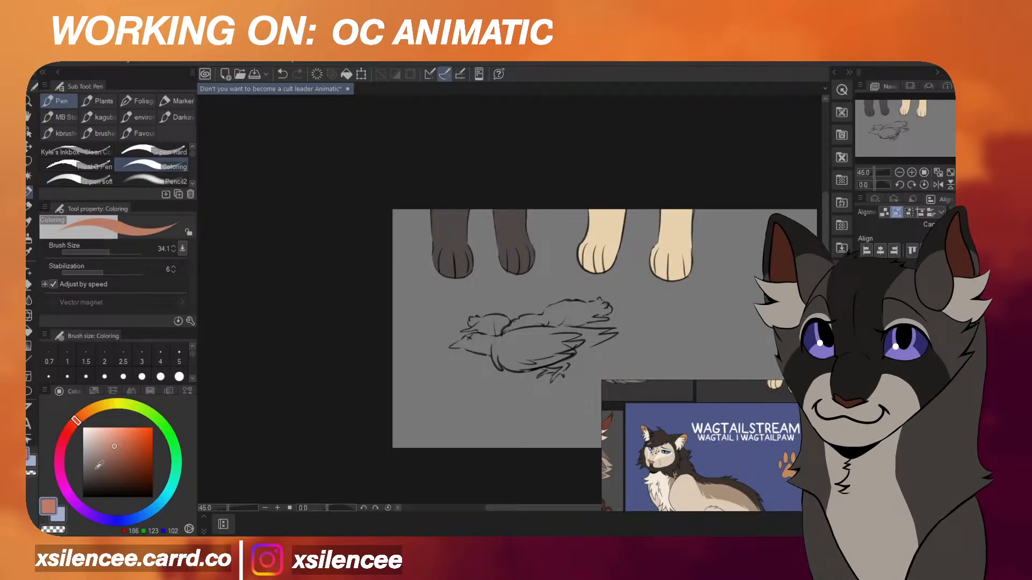
pyautogui.click(126, 520)
pyautogui.click(94, 479)
pyautogui.click(91, 485)
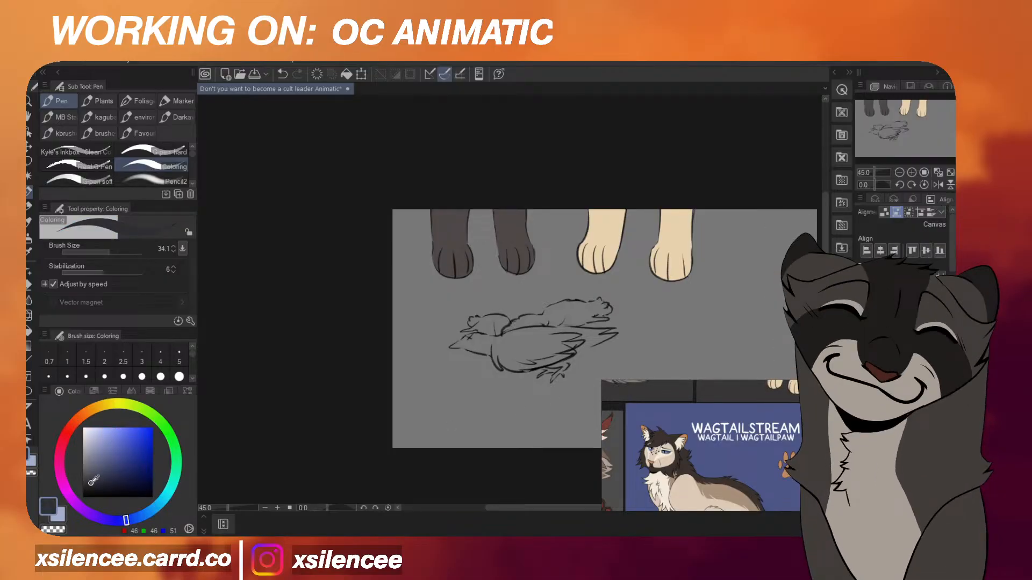
# Paint the bird's head, beak and neck in dark blue-grey within the sketch lines, redoing the misplaced strokes.
pyautogui.scroll(5, 468, 321)
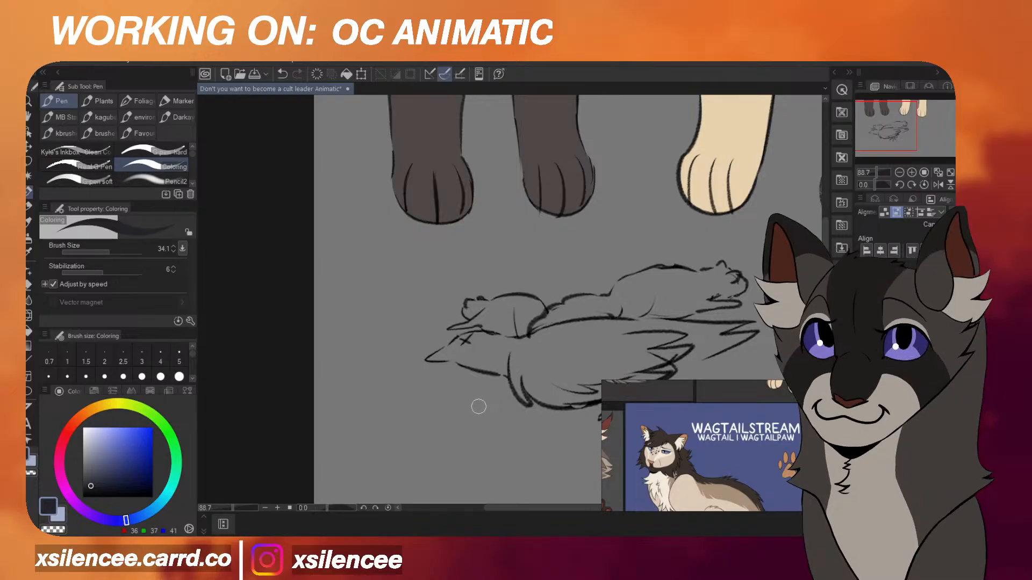
pyautogui.scroll(3, 469, 396)
pyautogui.moveTo(417, 355)
pyautogui.mouseDown()
pyautogui.moveTo(457, 345)
pyautogui.moveTo(446, 351)
pyautogui.moveTo(537, 365)
pyautogui.moveTo(482, 338)
pyautogui.moveTo(413, 355)
pyautogui.moveTo(494, 316)
pyautogui.moveTo(538, 328)
pyautogui.moveTo(484, 328)
pyautogui.moveTo(543, 348)
pyautogui.moveTo(516, 317)
pyautogui.moveTo(556, 324)
pyautogui.moveTo(624, 314)
pyautogui.mouseUp()
pyautogui.hotkey('ctrl', 'z')
pyautogui.hotkey('ctrl', 'z')
pyautogui.hotkey('ctrl', 'z')
pyautogui.scroll(-2, 581, 269)
pyautogui.scroll(3, 715, 301)
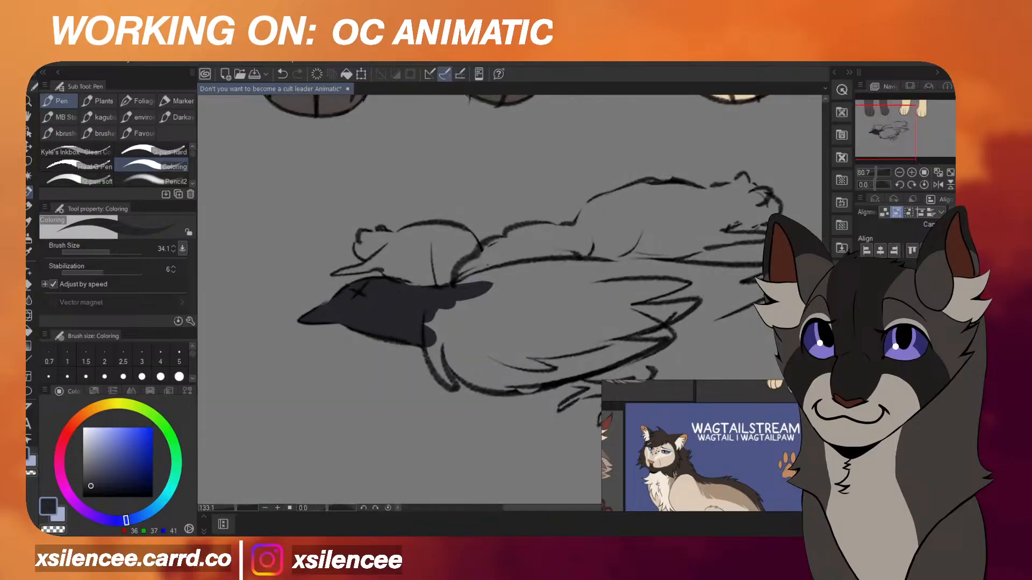
# Paint the bird's back, tail, feet and lower body edge in dark blue-grey, closing a border around the unpainted wing.
pyautogui.moveTo(761, 266)
pyautogui.mouseDown()
pyautogui.moveTo(545, 265)
pyautogui.moveTo(442, 292)
pyautogui.moveTo(506, 277)
pyautogui.moveTo(782, 265)
pyautogui.moveTo(696, 279)
pyautogui.moveTo(761, 293)
pyautogui.moveTo(750, 298)
pyautogui.moveTo(677, 326)
pyautogui.moveTo(713, 301)
pyautogui.moveTo(672, 304)
pyautogui.mouseUp()
pyautogui.scroll(1, 638, 378)
pyautogui.moveTo(637, 379)
pyautogui.mouseDown()
pyautogui.moveTo(652, 294)
pyautogui.moveTo(616, 334)
pyautogui.moveTo(656, 311)
pyautogui.moveTo(673, 285)
pyautogui.moveTo(603, 289)
pyautogui.moveTo(618, 275)
pyautogui.mouseUp()
pyautogui.scroll(-1, 644, 348)
pyautogui.scroll(2, 626, 348)
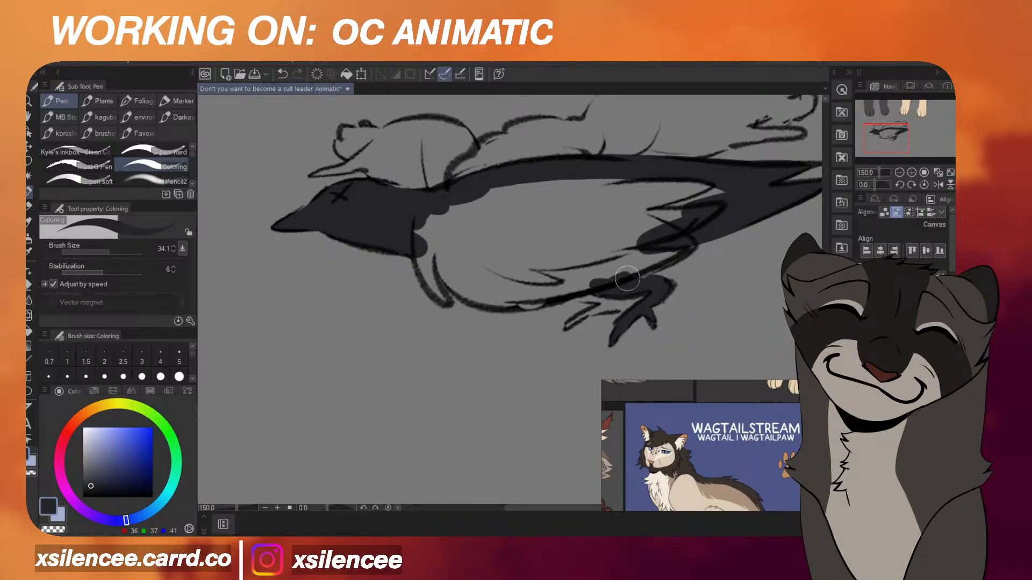
pyautogui.moveTo(680, 245); pyautogui.dragTo(643, 267)
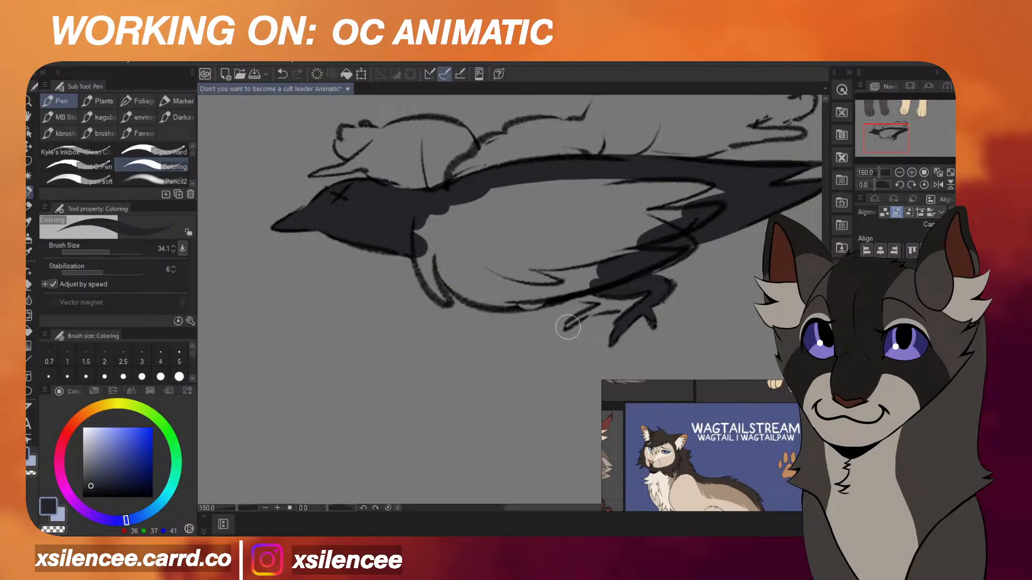
pyautogui.moveTo(610, 310)
pyautogui.mouseDown()
pyautogui.moveTo(575, 282)
pyautogui.moveTo(603, 260)
pyautogui.moveTo(586, 281)
pyautogui.moveTo(491, 298)
pyautogui.moveTo(459, 287)
pyautogui.moveTo(424, 226)
pyautogui.mouseUp()
pyautogui.moveTo(451, 309)
pyautogui.mouseDown()
pyautogui.moveTo(419, 237)
pyautogui.moveTo(414, 193)
pyautogui.mouseUp()
# Fill the bird's enclosed body with dark blue-grey, touch up the front wing edge, and check the drawing in a mirrored view.
pyautogui.click(29, 331)
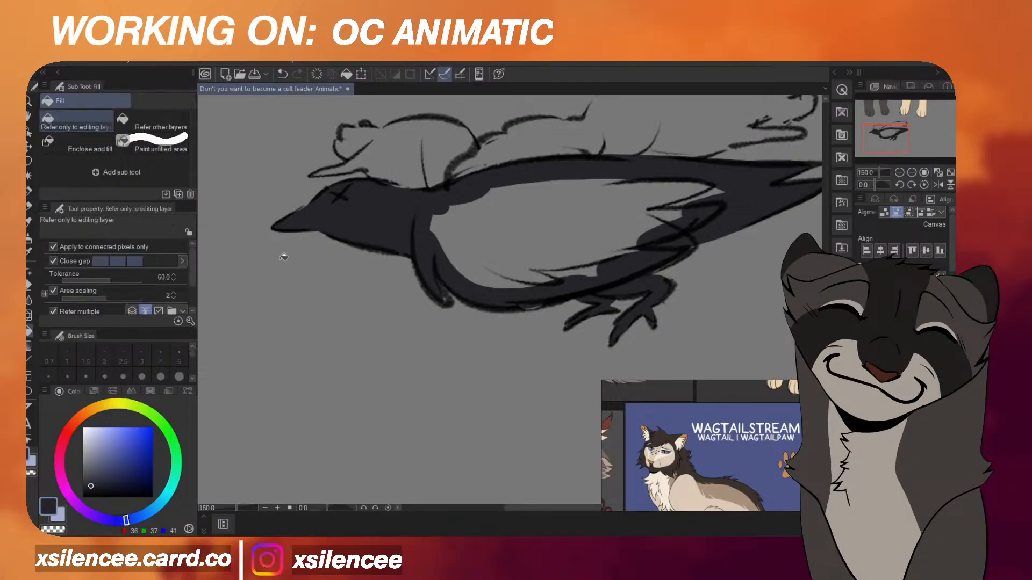
pyautogui.click(503, 208)
pyautogui.click(29, 207)
pyautogui.click(29, 192)
pyautogui.moveTo(449, 295); pyautogui.dragTo(437, 279)
pyautogui.scroll(-8, 431, 261)
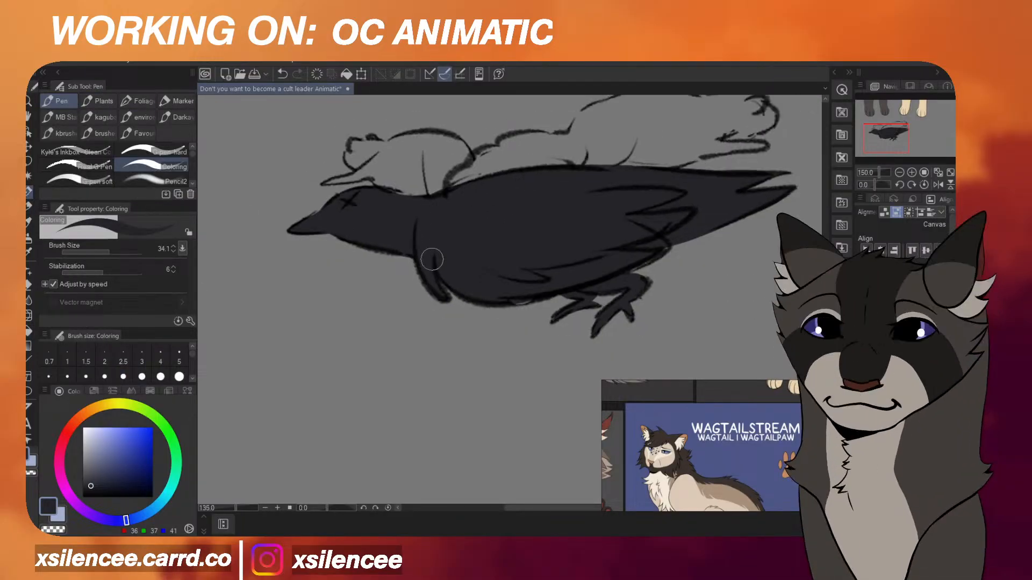
pyautogui.press('h')
pyautogui.press('h')
# Choose a slightly lighter blue-grey, RGB 53, 54, 59, and paint the bird's beak and feet with it.
pyautogui.scroll(6, 591, 257)
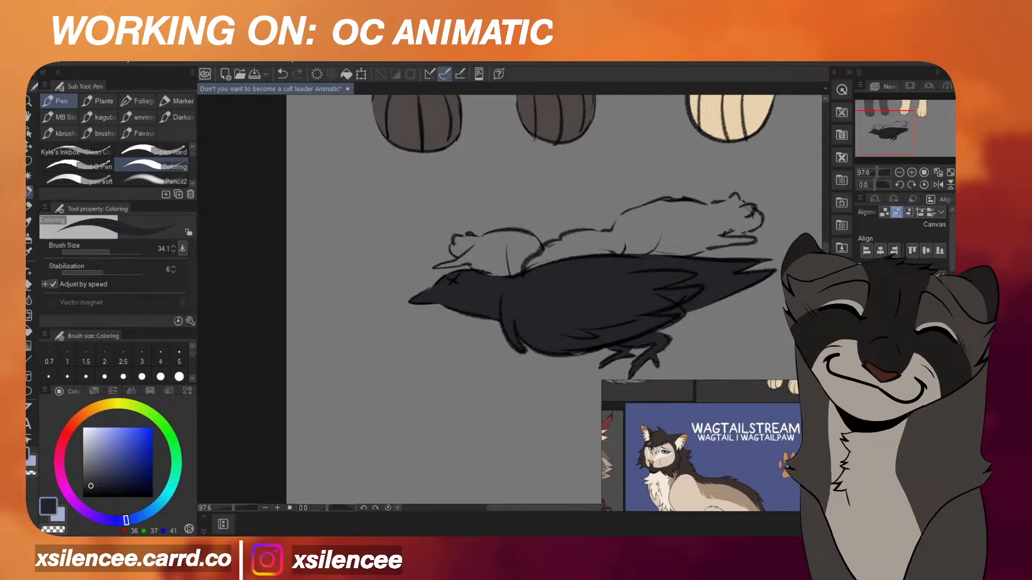
pyautogui.scroll(1, 719, 279)
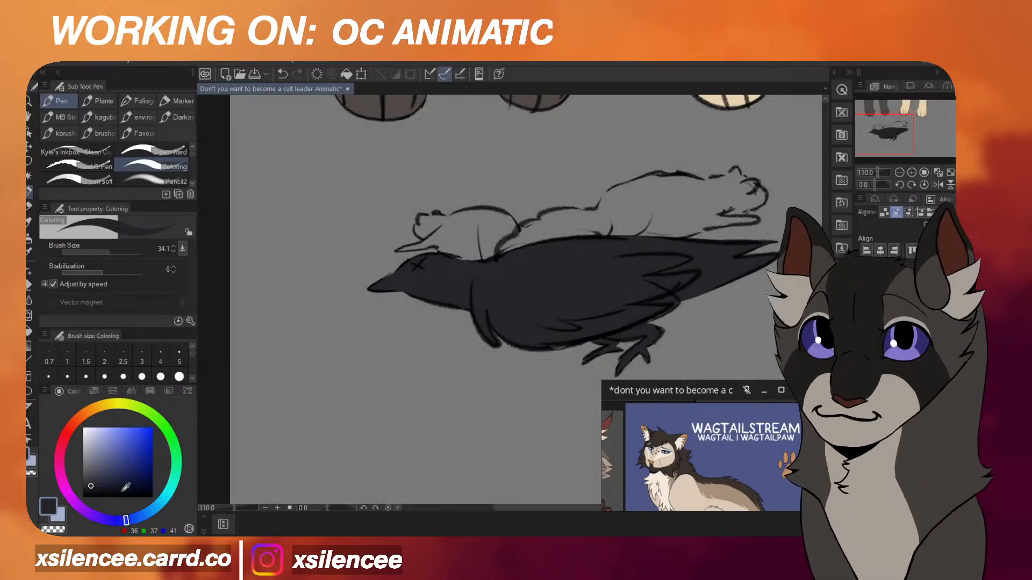
pyautogui.scroll(4, 373, 256)
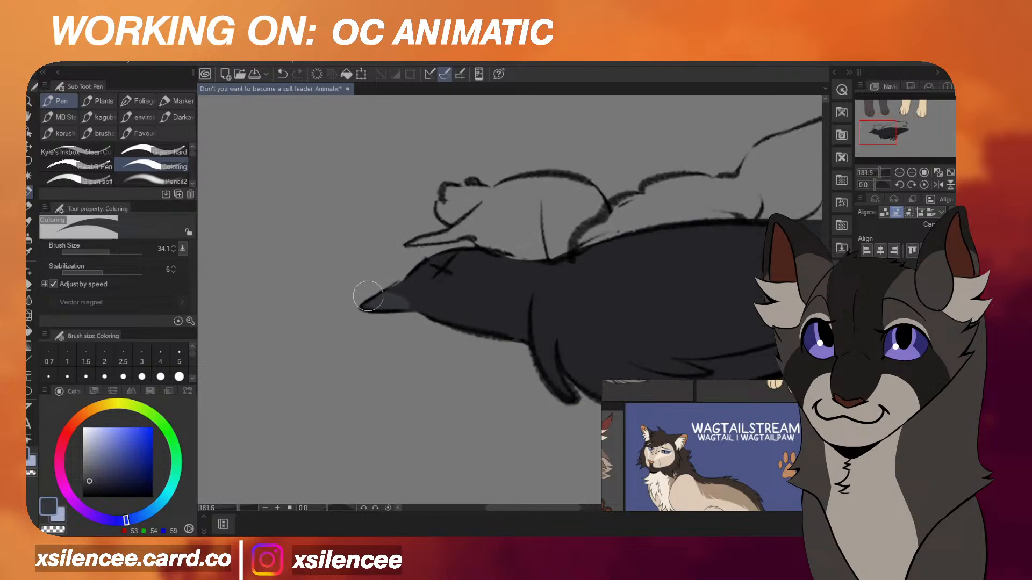
pyautogui.scroll(-7, 413, 243)
pyautogui.scroll(5, 580, 325)
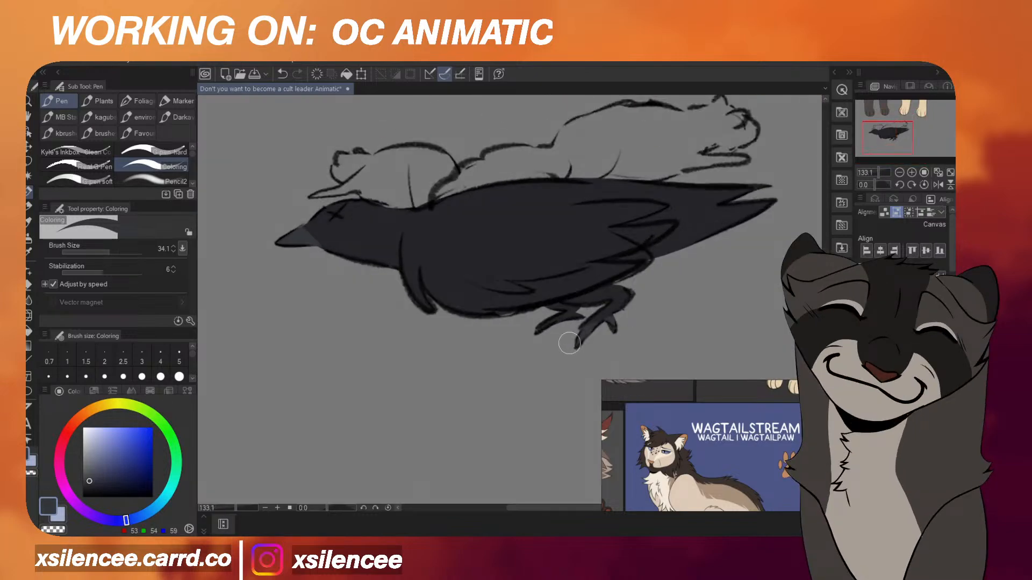
pyautogui.moveTo(570, 339); pyautogui.dragTo(594, 311)
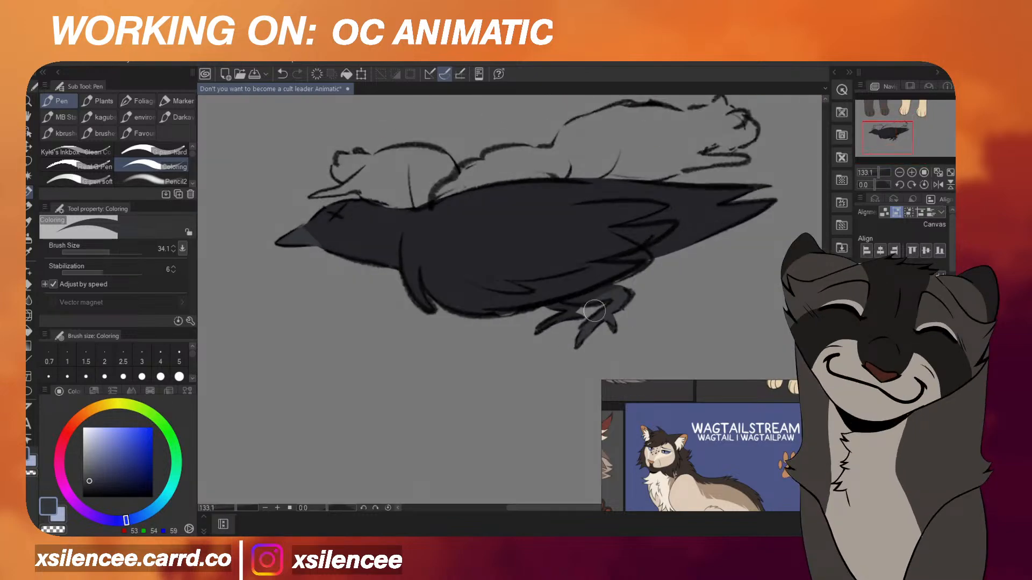
# Shade the bird's tail and lower wing in near-black, RGB 23, 23, 26, with the thick-paint backgrounds brush at size 90.2.
pyautogui.keyDown('alt'); pyautogui.click(535, 230); pyautogui.keyUp('alt')
pyautogui.click(91, 490)
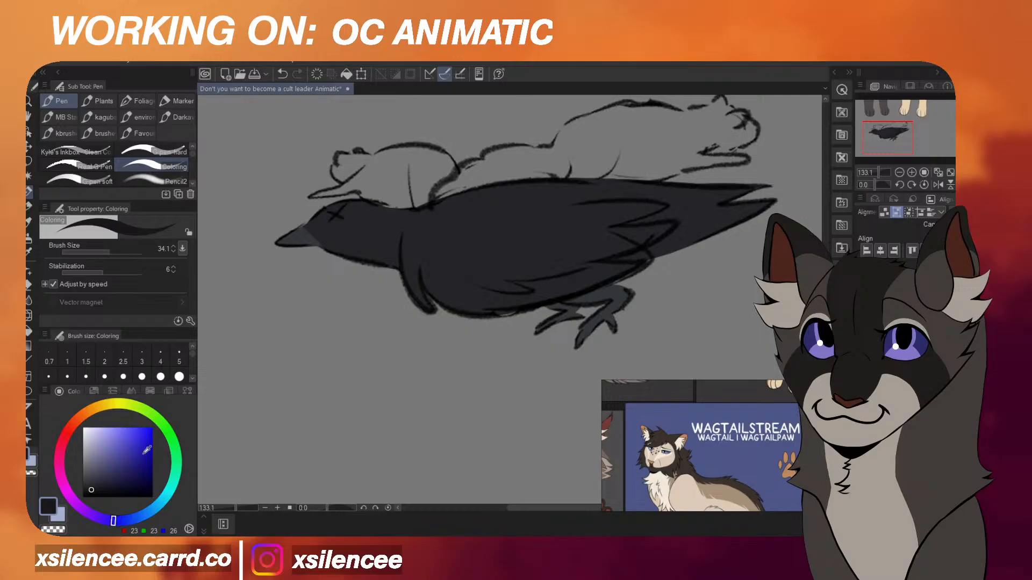
pyautogui.press('b')
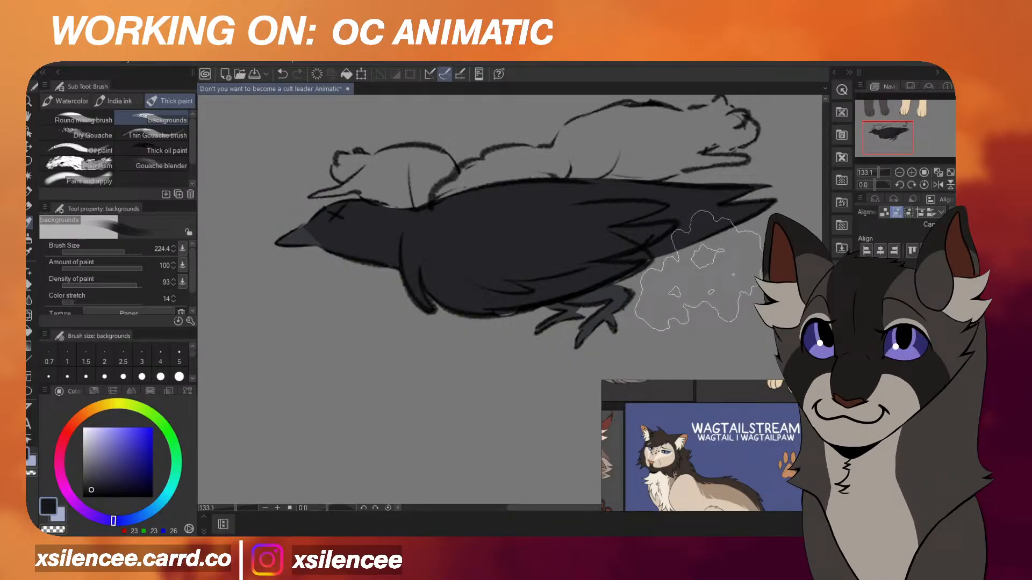
pyautogui.scroll(-3, 659, 269)
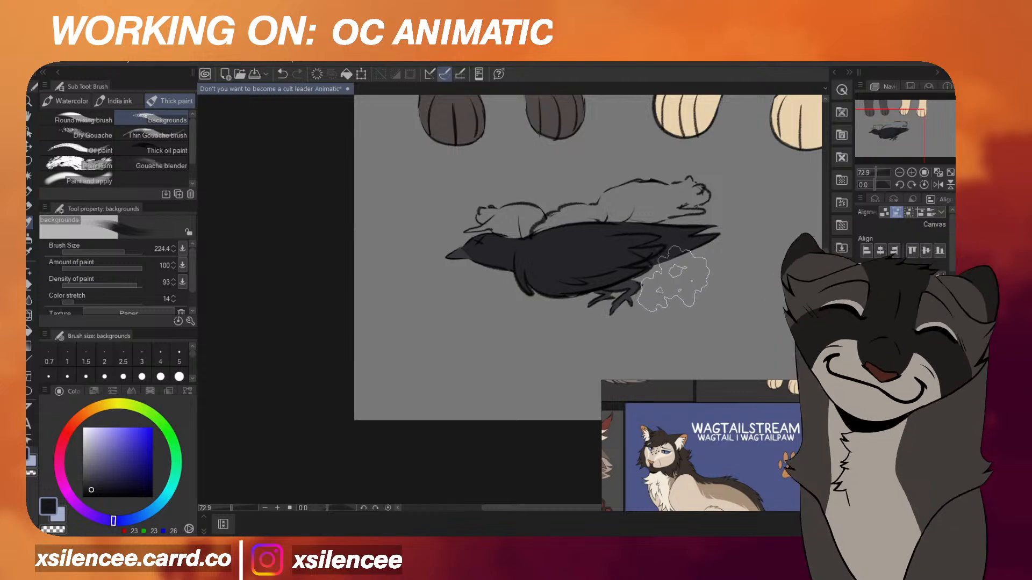
pyautogui.scroll(4, 673, 277)
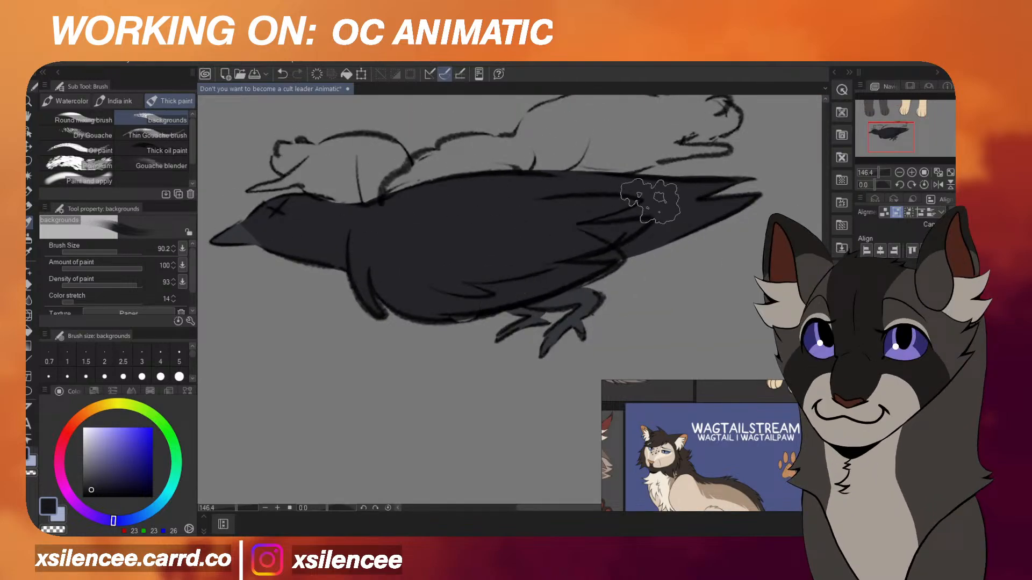
pyautogui.scroll(-1, 656, 196)
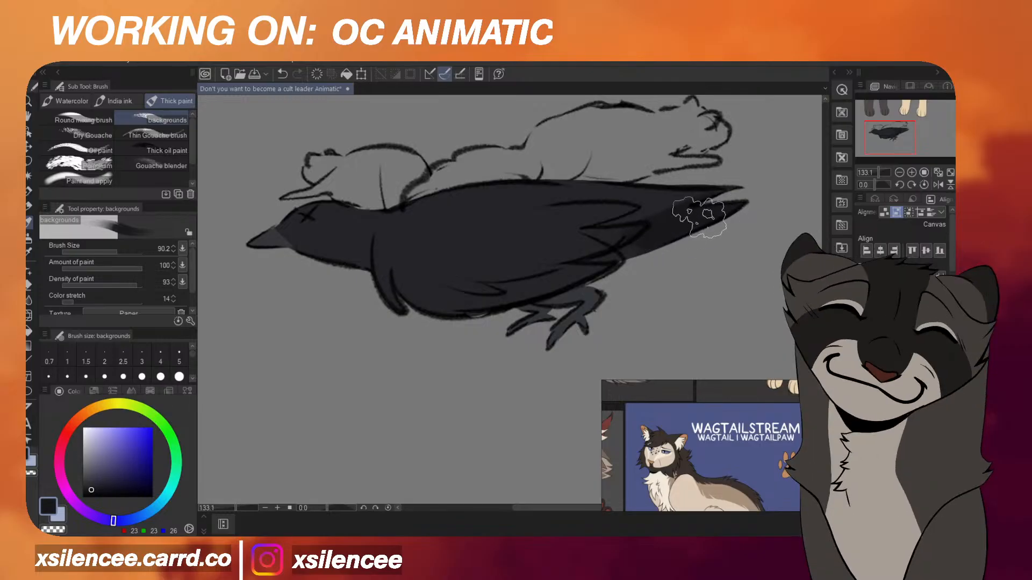
pyautogui.moveTo(449, 294)
pyautogui.mouseDown()
pyautogui.moveTo(615, 215)
pyautogui.moveTo(520, 264)
pyautogui.mouseUp()
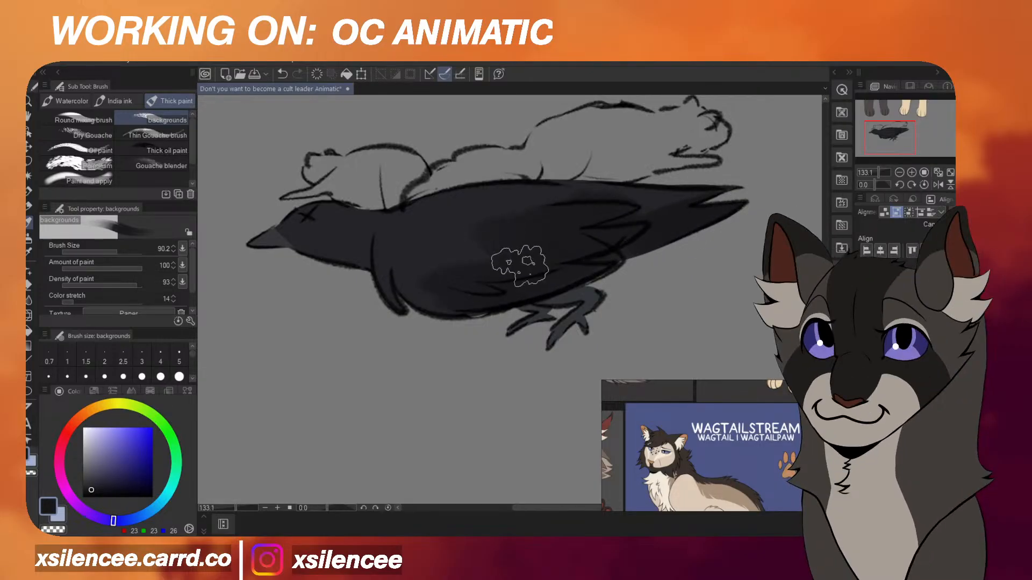
# Blend the shading across the bird's wing and tail with near-black blue-greys sampled from its body, using the backgrounds brush.
pyautogui.keyDown('alt'); pyautogui.click(439, 237); pyautogui.keyUp('alt')
pyautogui.moveTo(458, 269)
pyautogui.mouseDown()
pyautogui.moveTo(493, 252)
pyautogui.moveTo(482, 217)
pyautogui.moveTo(505, 236)
pyautogui.moveTo(572, 221)
pyautogui.mouseUp()
pyautogui.keyDown('alt'); pyautogui.click(586, 231); pyautogui.keyUp('alt')
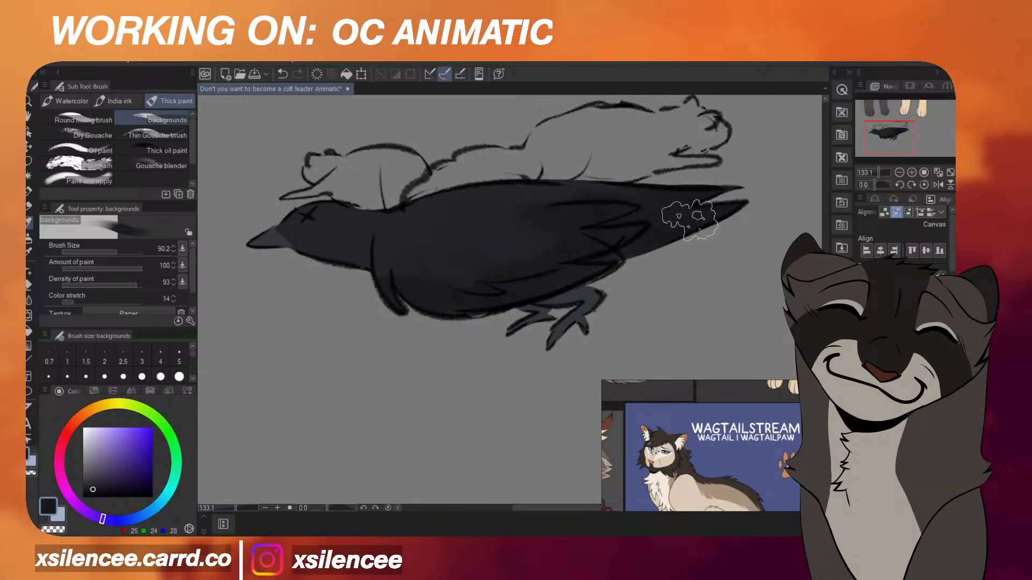
pyautogui.scroll(1, 558, 204)
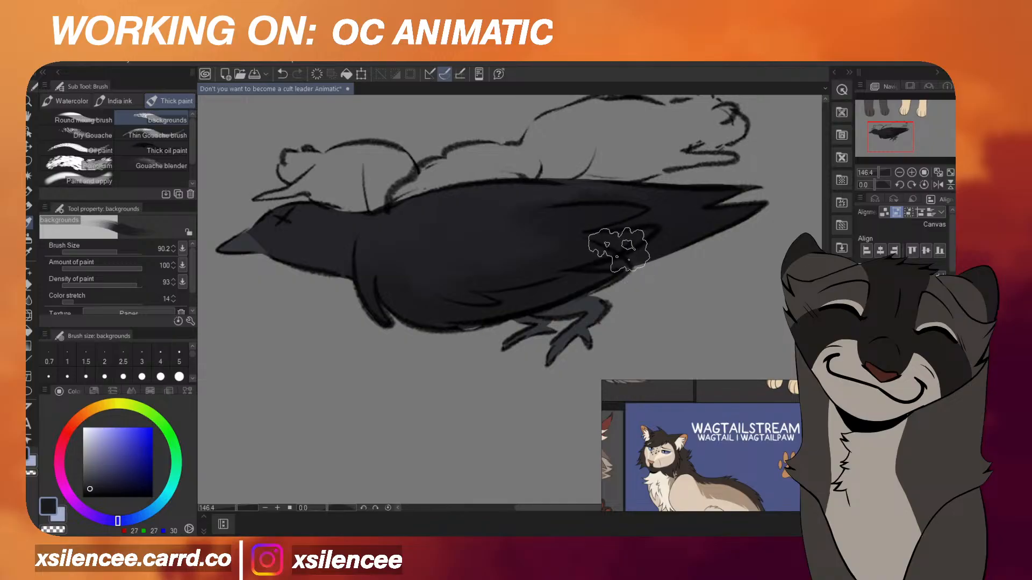
pyautogui.scroll(-2, 623, 253)
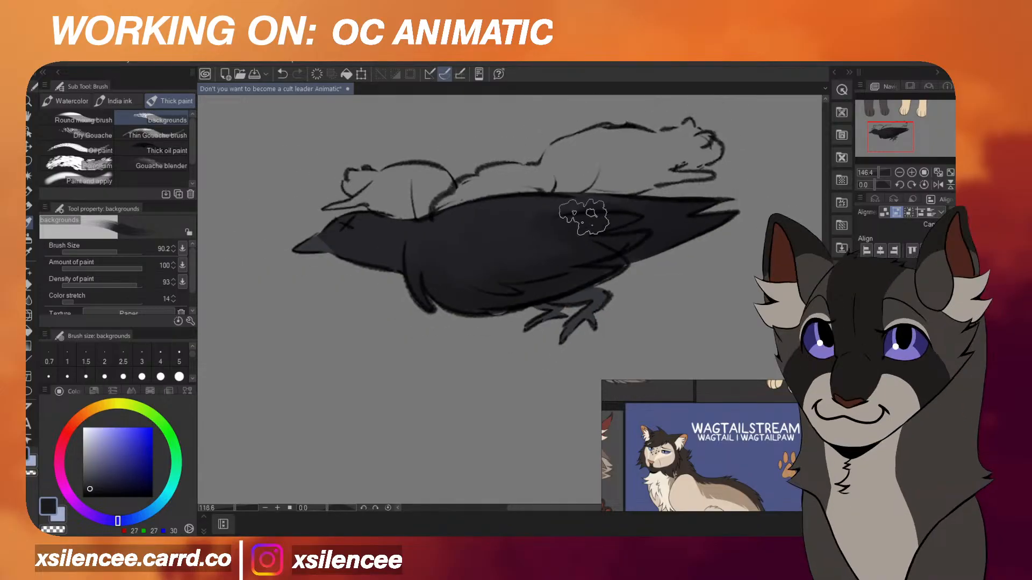
pyautogui.scroll(2, 585, 214)
pyautogui.keyDown('alt'); pyautogui.click(588, 258); pyautogui.keyUp('alt')
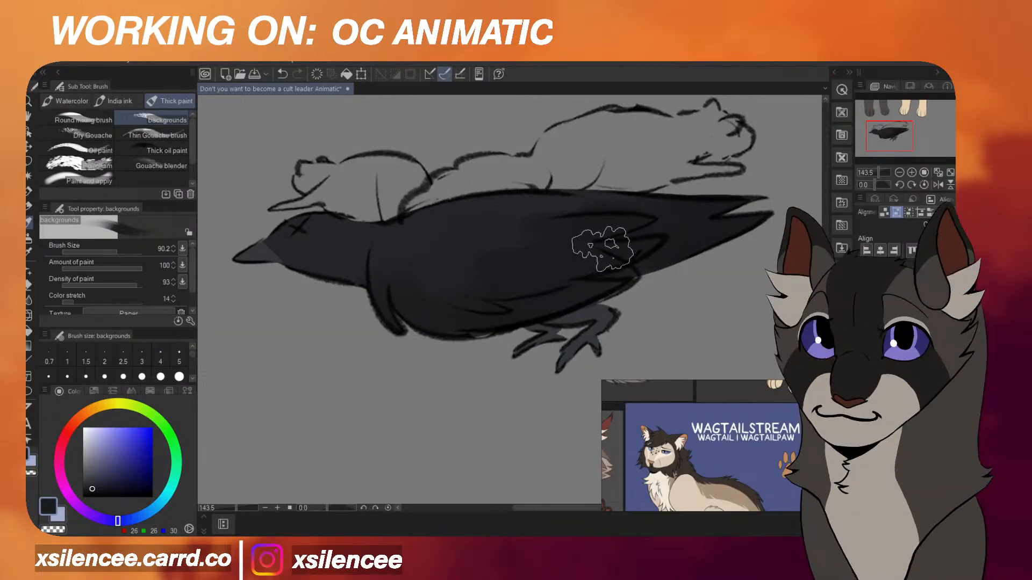
# Lighten the bird's upper wing with a sampled blue-grey, RGB 35, 35, 39, and check the drawing in a mirrored view.
pyautogui.keyDown('alt'); pyautogui.click(499, 216); pyautogui.keyUp('alt')
pyautogui.moveTo(457, 232); pyautogui.dragTo(466, 251)
pyautogui.scroll(-3, 557, 256)
pyautogui.scroll(-1, 623, 273)
pyautogui.press('h')
pyautogui.scroll(-4, 638, 250)
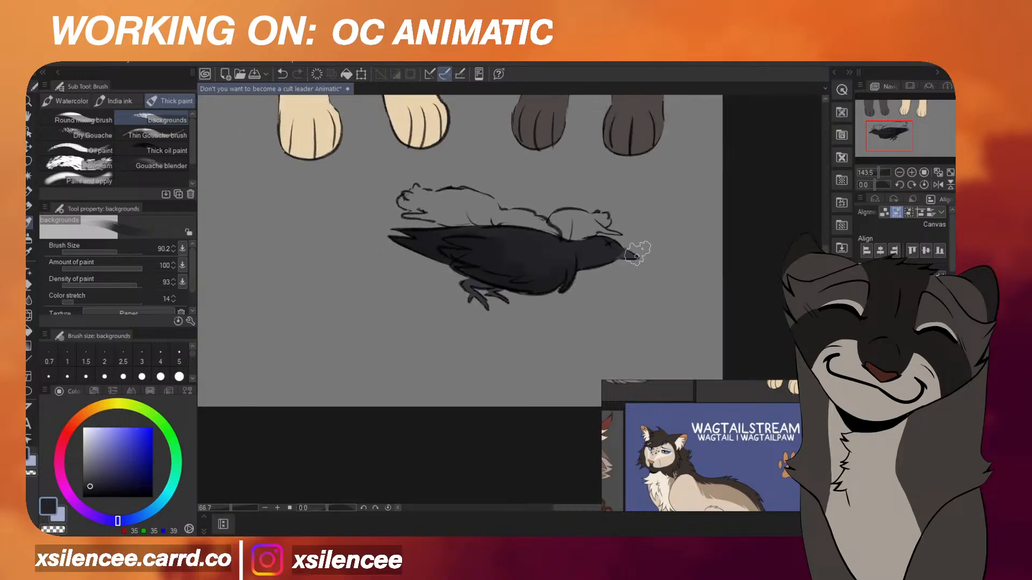
pyautogui.scroll(2, 641, 252)
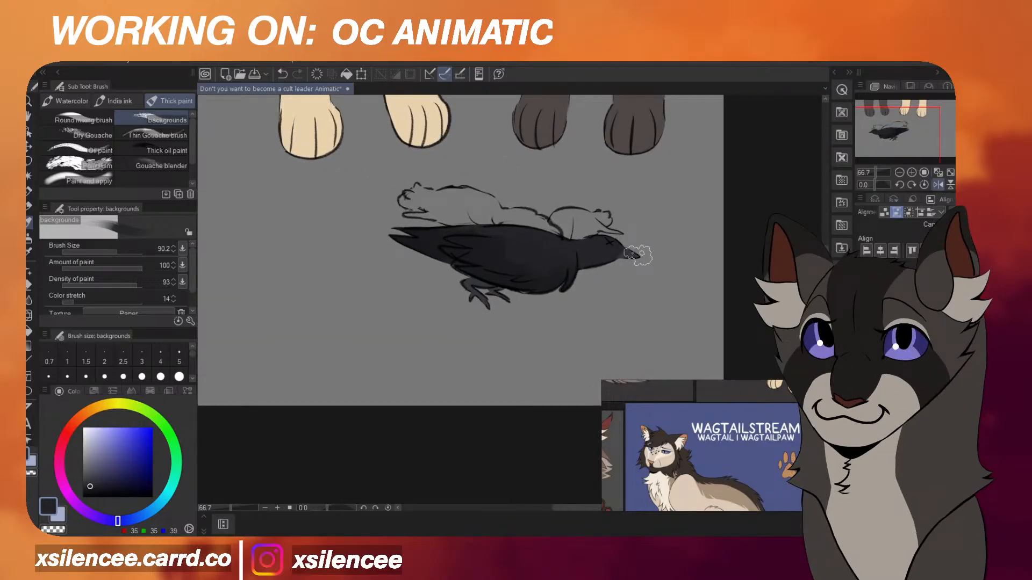
pyautogui.press('h')
pyautogui.scroll(4, 634, 251)
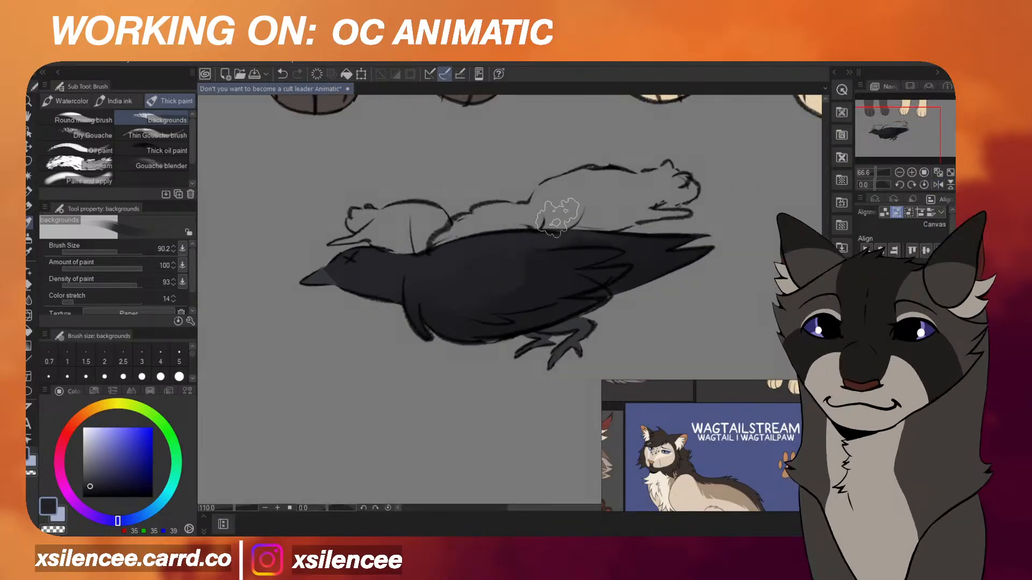
pyautogui.scroll(-2, 628, 246)
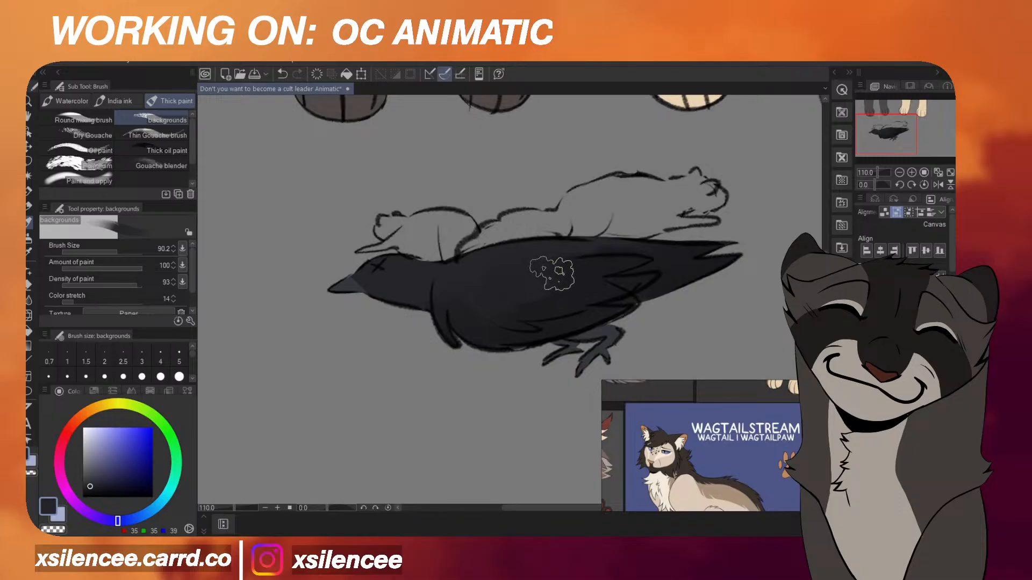
pyautogui.scroll(-2, 552, 273)
pyautogui.scroll(1, 610, 230)
pyautogui.scroll(-1, 609, 233)
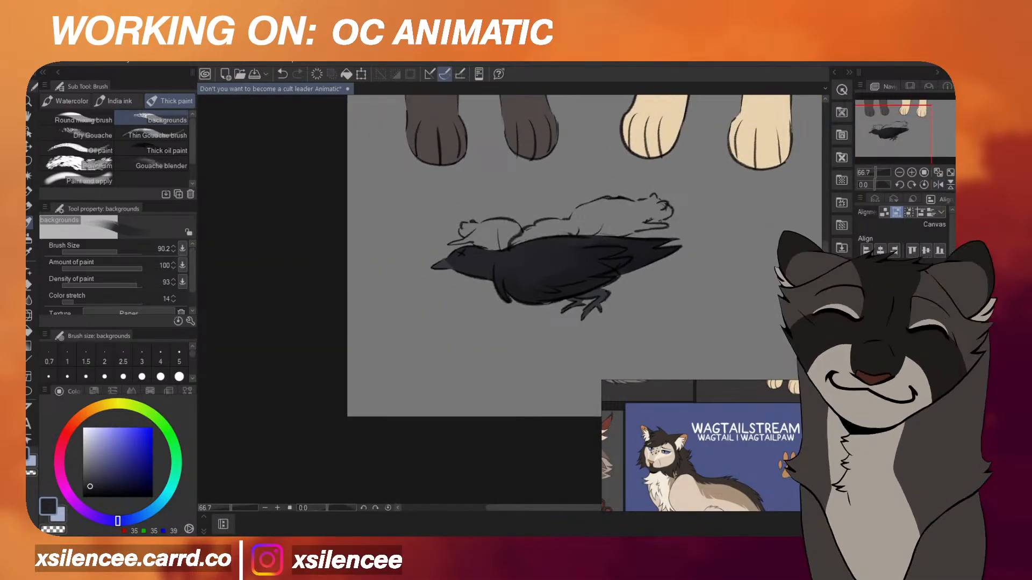
# Take the reference's orange-brown, lighten it to RGB 162, 88, 58, and paint the head, underside and rear of the larger animal behind the bird.
pyautogui.click(788, 465)
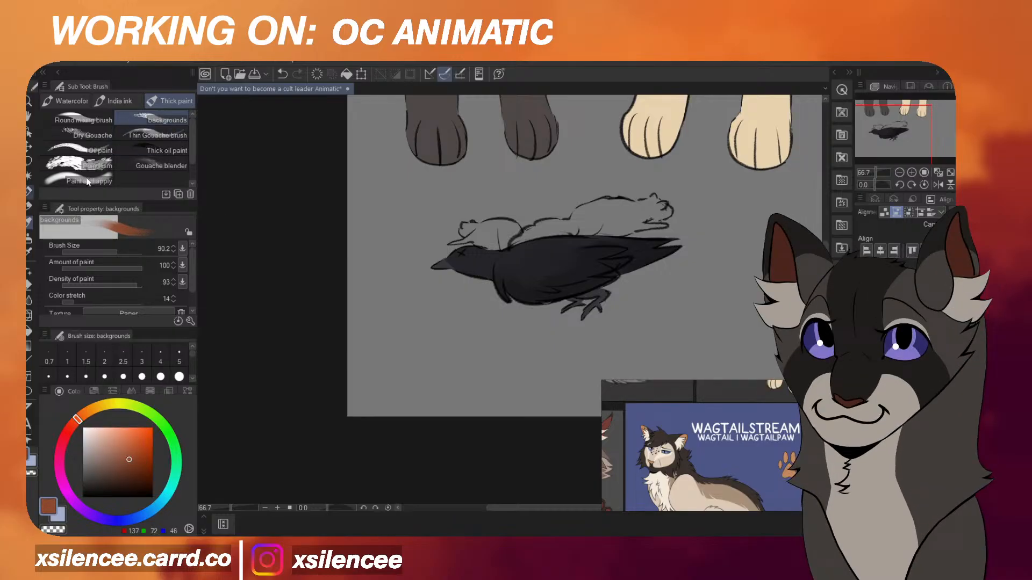
pyautogui.click(29, 191)
pyautogui.click(129, 453)
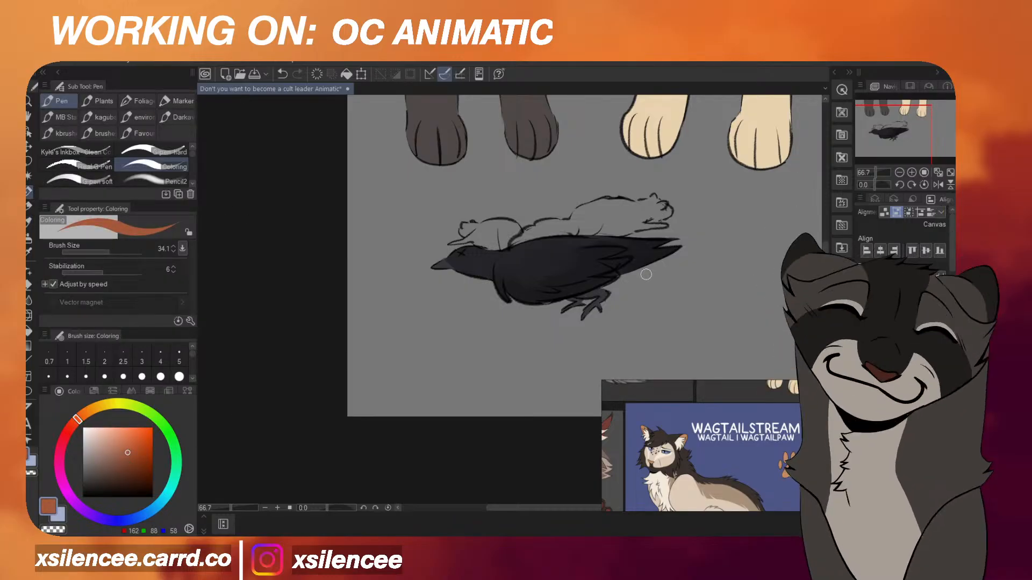
pyautogui.scroll(3, 635, 203)
pyautogui.scroll(3, 662, 186)
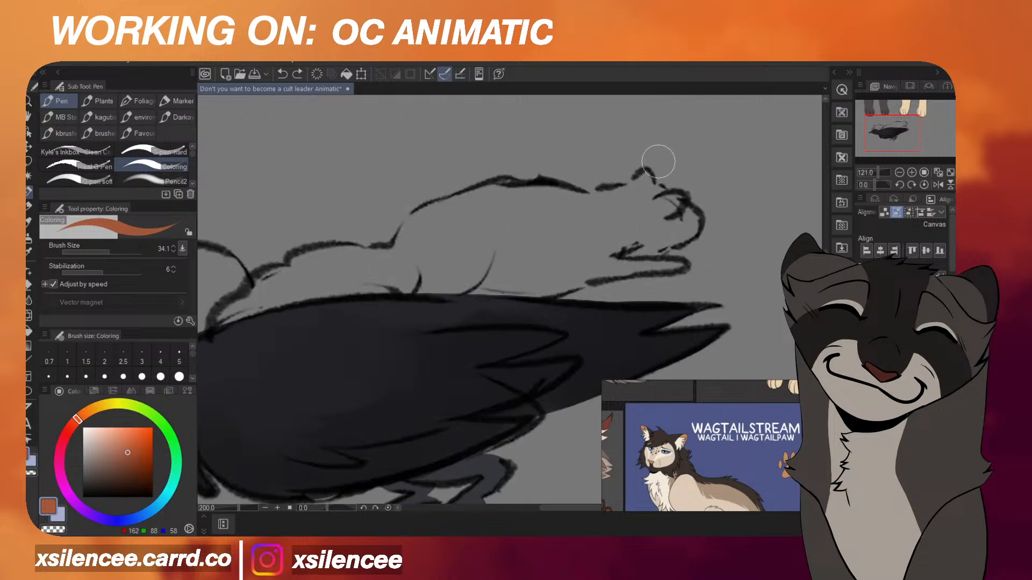
pyautogui.moveTo(647, 176); pyautogui.dragTo(632, 211)
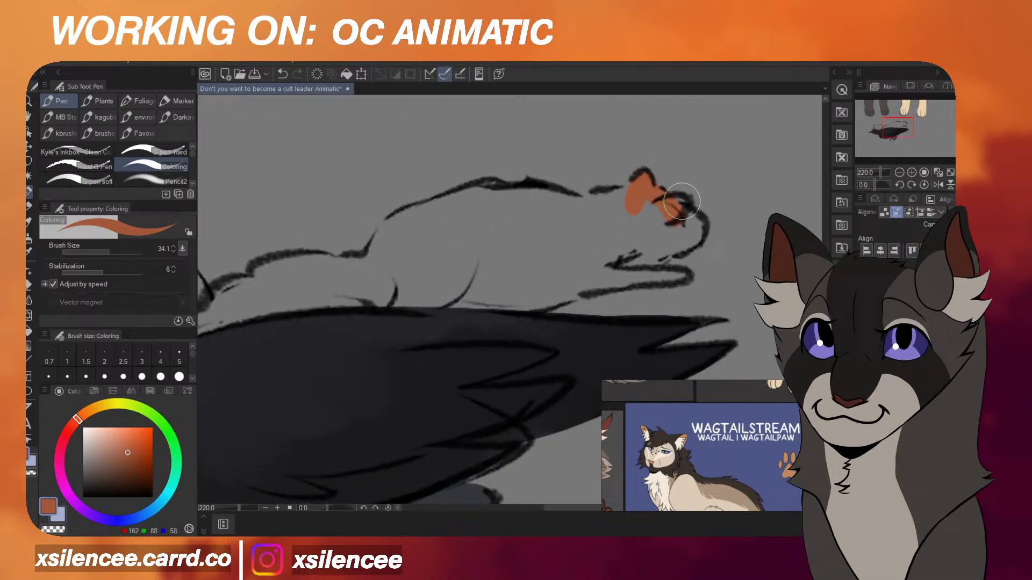
pyautogui.moveTo(692, 221)
pyautogui.mouseDown()
pyautogui.moveTo(667, 247)
pyautogui.moveTo(612, 263)
pyautogui.moveTo(675, 273)
pyautogui.moveTo(342, 313)
pyautogui.moveTo(349, 290)
pyautogui.moveTo(383, 299)
pyautogui.mouseUp()
pyautogui.scroll(-1, 372, 311)
pyautogui.scroll(-3, 372, 311)
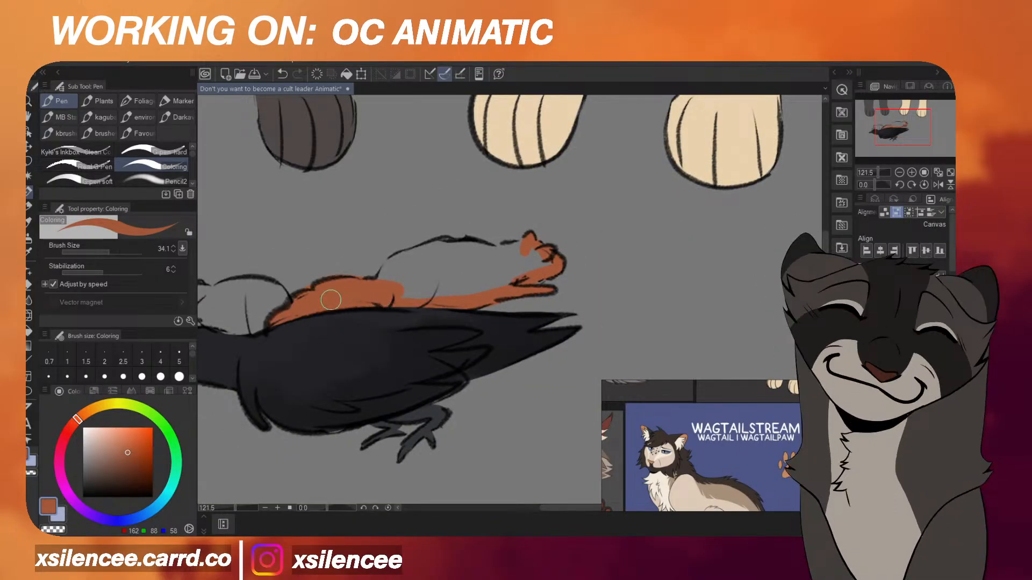
# Paint orange-brown along the larger animal's neck and back with the Coloring pen to close the border around its unpainted body.
pyautogui.scroll(3, 510, 243)
pyautogui.moveTo(512, 255)
pyautogui.mouseDown()
pyautogui.moveTo(466, 266)
pyautogui.moveTo(474, 258)
pyautogui.mouseUp()
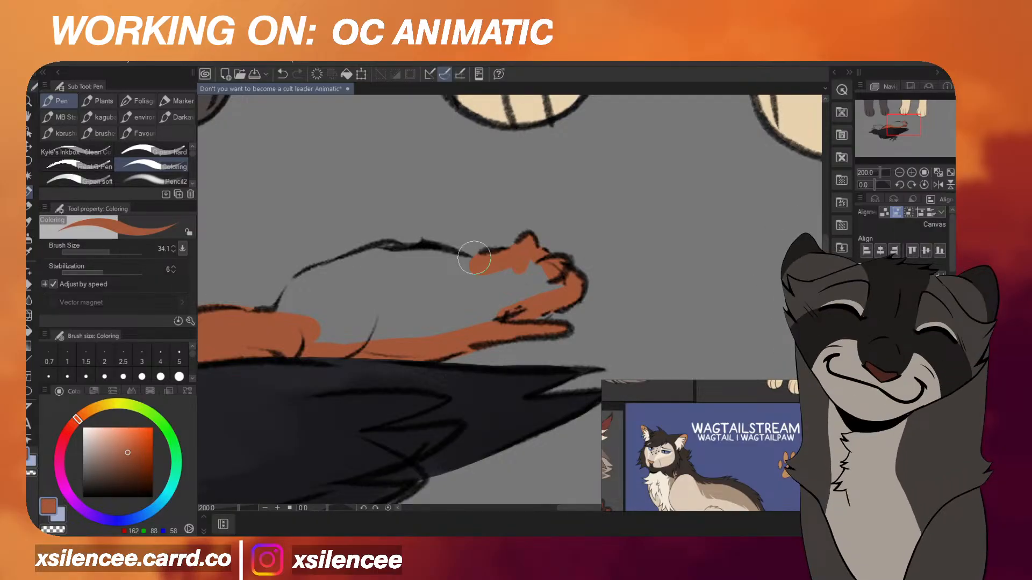
pyautogui.scroll(-5, 524, 279)
pyautogui.scroll(4, 530, 277)
pyautogui.scroll(-4, 532, 275)
pyautogui.scroll(4, 536, 271)
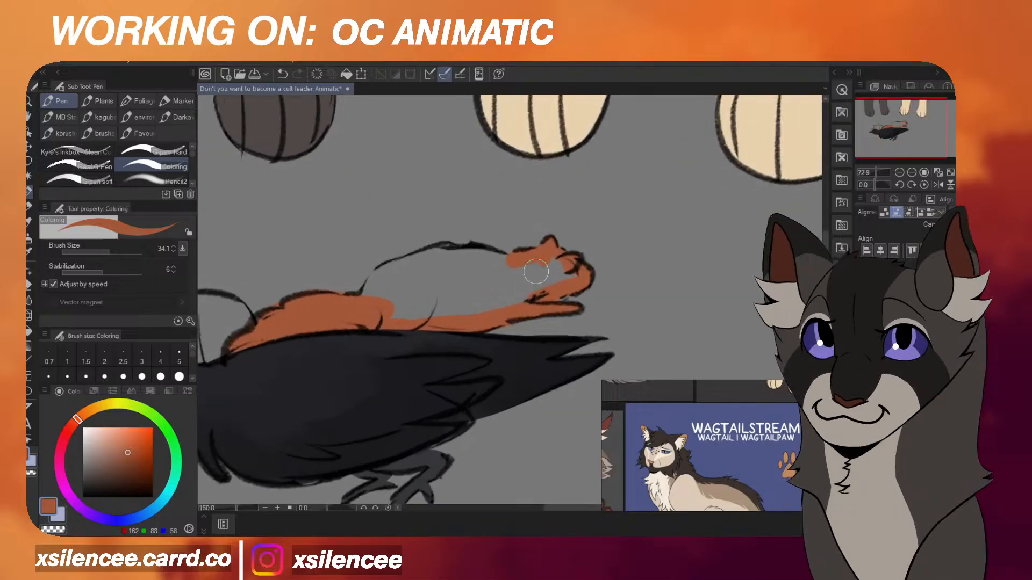
pyautogui.scroll(3, 536, 271)
pyautogui.moveTo(479, 253)
pyautogui.mouseDown()
pyautogui.moveTo(486, 258)
pyautogui.moveTo(452, 250)
pyautogui.moveTo(305, 277)
pyautogui.moveTo(274, 301)
pyautogui.moveTo(290, 317)
pyautogui.mouseUp()
# Fill the larger animal's enclosed body with the orange-brown and touch up its outstretched front paw.
pyautogui.click(29, 332)
pyautogui.click(352, 298)
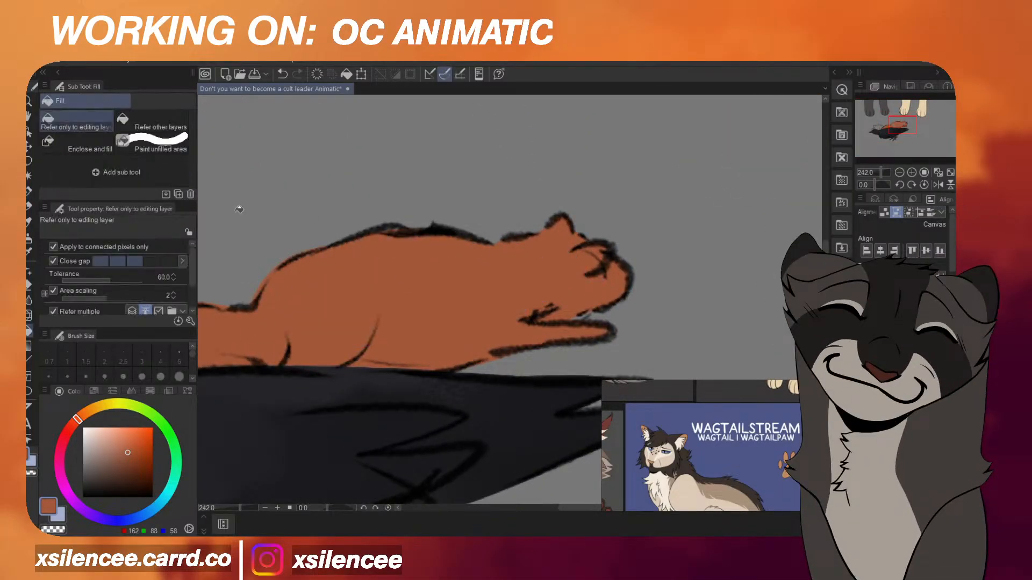
pyautogui.press('p')
pyautogui.scroll(-3, 645, 269)
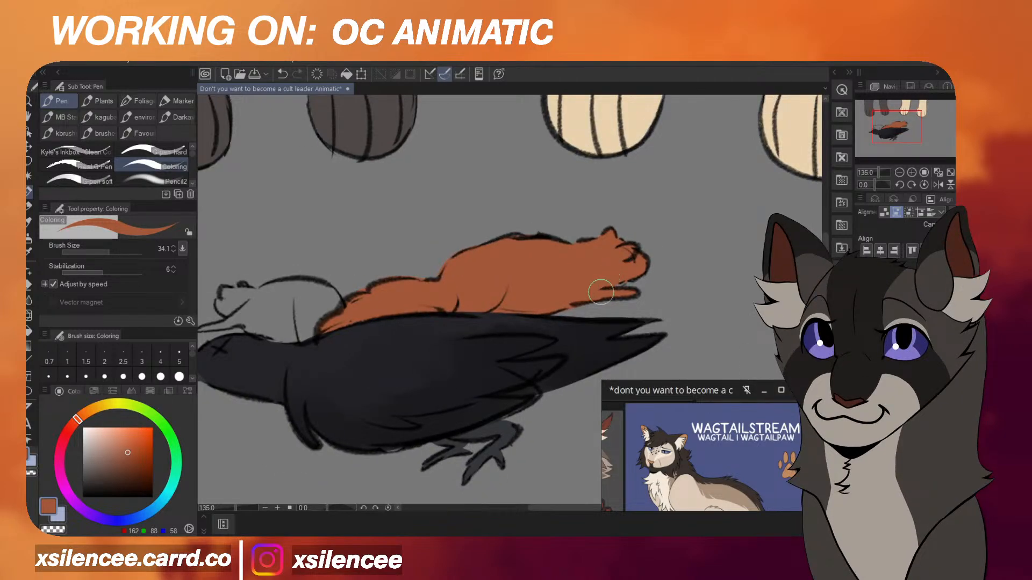
pyautogui.scroll(-3, 600, 291)
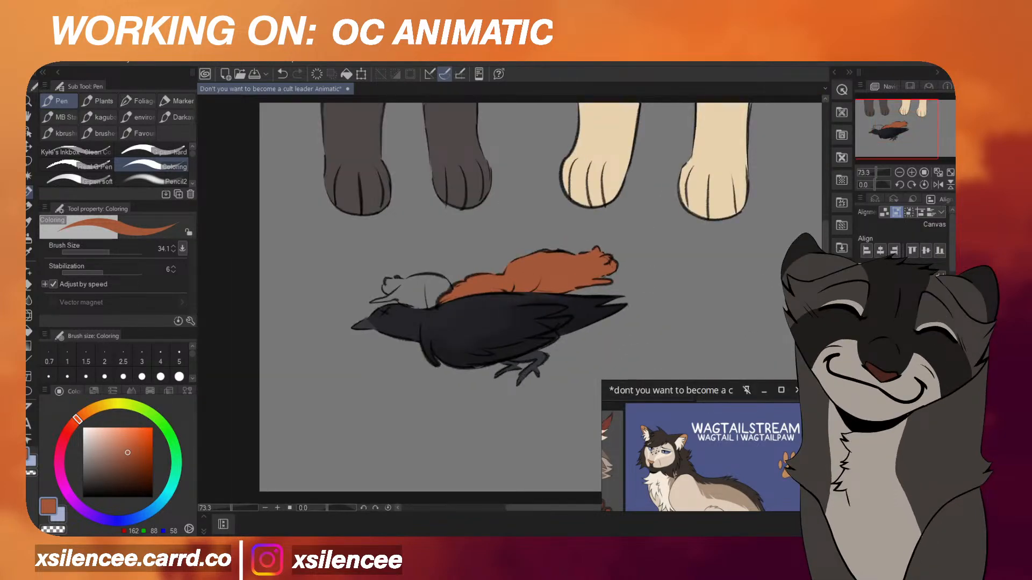
# Choose a dark red-brown, RGB 123, 46, 30, shade the orange animal's body with the backgrounds brush, and undo the last stroke.
pyautogui.click(136, 464)
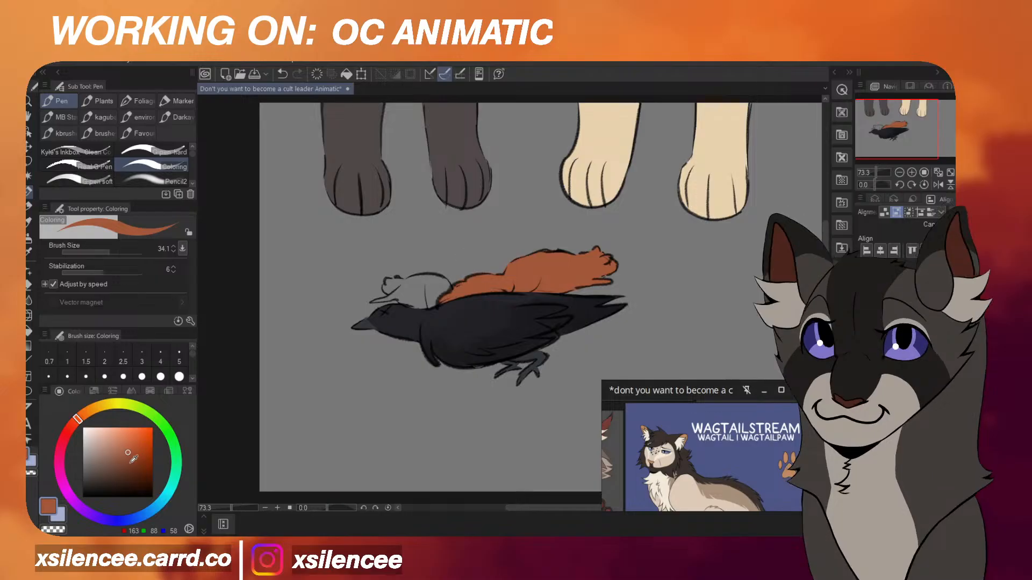
pyautogui.click(79, 426)
pyautogui.press('b')
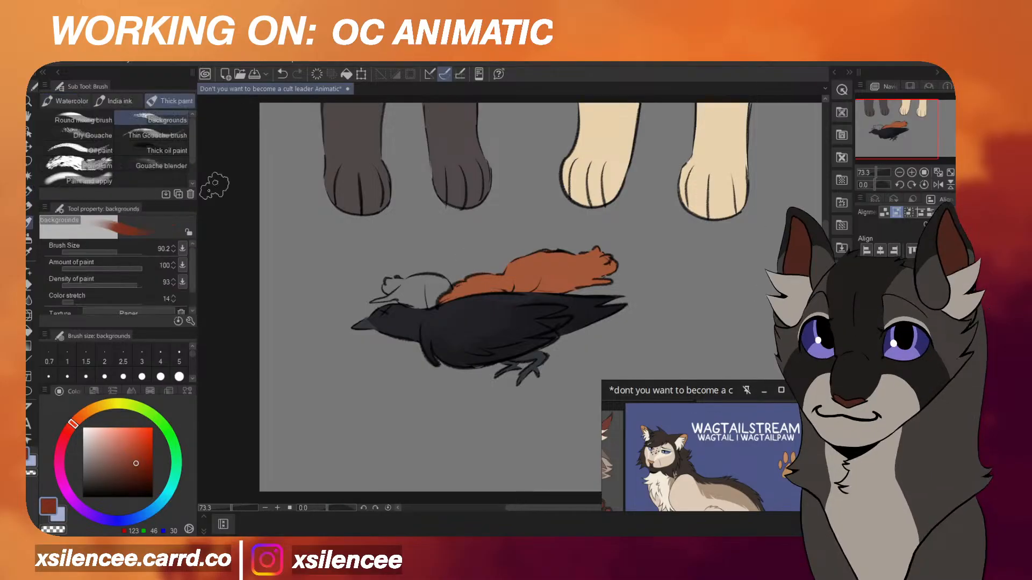
pyautogui.scroll(2, 549, 269)
pyautogui.moveTo(456, 313)
pyautogui.mouseDown()
pyautogui.moveTo(473, 298)
pyautogui.moveTo(397, 335)
pyautogui.moveTo(440, 326)
pyautogui.moveTo(479, 299)
pyautogui.moveTo(514, 310)
pyautogui.moveTo(536, 293)
pyautogui.moveTo(576, 309)
pyautogui.moveTo(568, 300)
pyautogui.moveTo(613, 290)
pyautogui.mouseUp()
pyautogui.hotkey('ctrl', 'z')
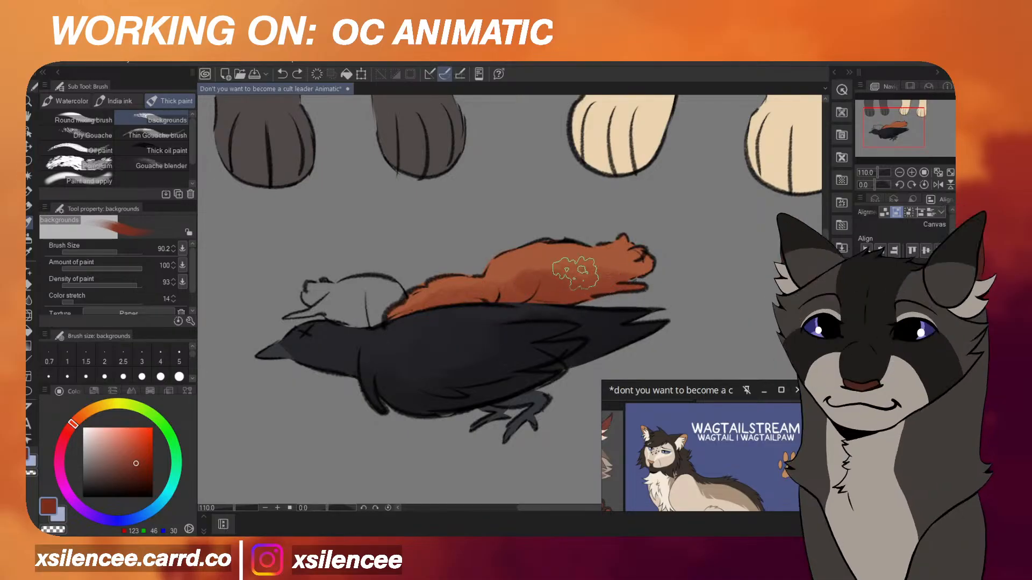
# Blend the red-brown shading into the orange animal's back, flank and hindquarters with colors sampled from its fur.
pyautogui.keyDown('alt'); pyautogui.click(516, 266); pyautogui.keyUp('alt')
pyautogui.moveTo(578, 260); pyautogui.dragTo(605, 267)
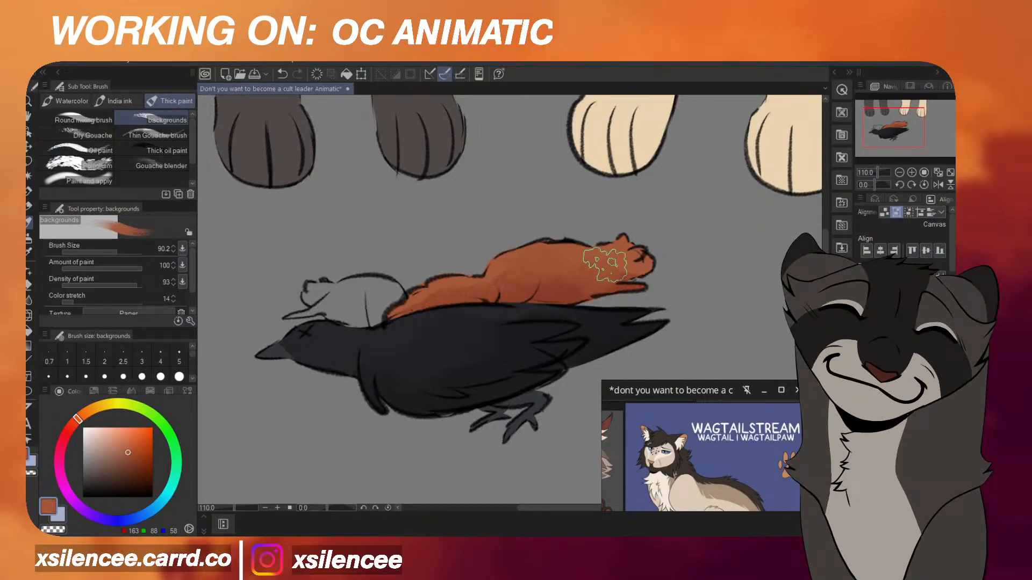
pyautogui.keyDown('alt'); pyautogui.click(547, 293); pyautogui.keyUp('alt')
pyautogui.moveTo(473, 296); pyautogui.dragTo(440, 300)
pyautogui.moveTo(503, 295)
pyautogui.mouseDown()
pyautogui.moveTo(533, 305)
pyautogui.moveTo(601, 277)
pyautogui.moveTo(511, 292)
pyautogui.mouseUp()
pyautogui.keyDown('alt'); pyautogui.click(561, 293); pyautogui.keyUp('alt')
pyautogui.keyDown('alt'); pyautogui.click(500, 282); pyautogui.keyUp('alt')
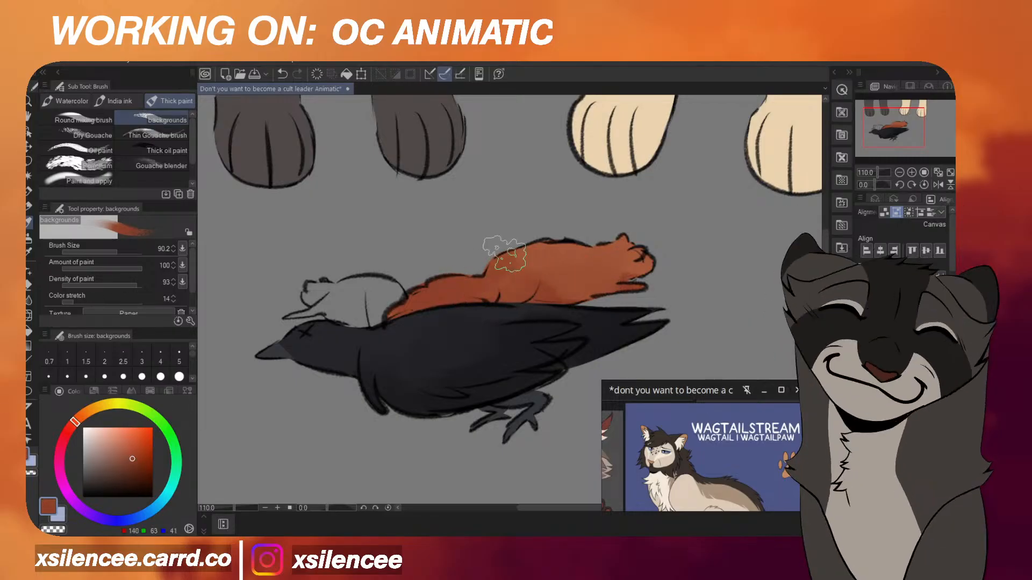
pyautogui.moveTo(504, 253)
pyautogui.mouseDown()
pyautogui.moveTo(618, 236)
pyautogui.moveTo(546, 288)
pyautogui.mouseUp()
# Set the brush size to 75.2, soften the shading near the orange animal's head with a sampled tone, and check a mirrored view.
pyautogui.click(116, 252)
pyautogui.keyDown('alt'); pyautogui.click(596, 260); pyautogui.keyUp('alt')
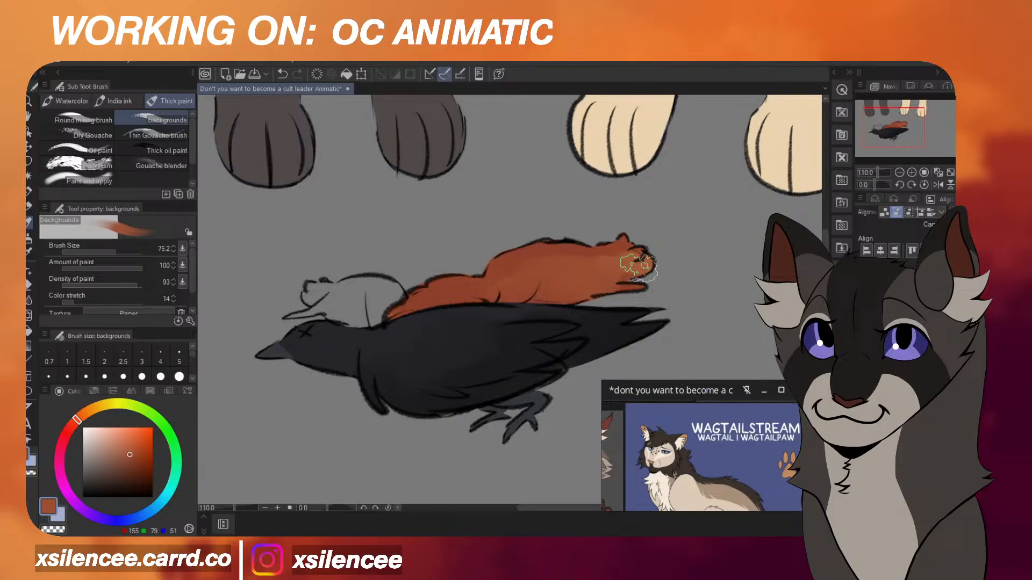
pyautogui.scroll(-5, 625, 277)
pyautogui.press('h')
pyautogui.press('h')
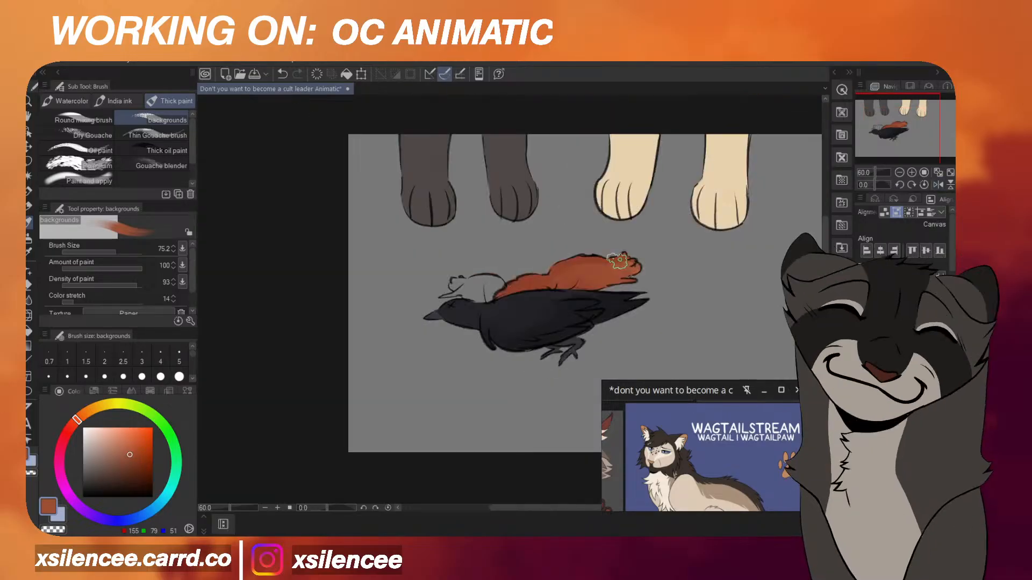
pyautogui.scroll(5, 617, 270)
# Choose a lighter orange, RGB 166, 100, 63, and paint and blend highlights on the orange animal's belly and muzzle.
pyautogui.keyDown('alt'); pyautogui.click(588, 293); pyautogui.keyUp('alt')
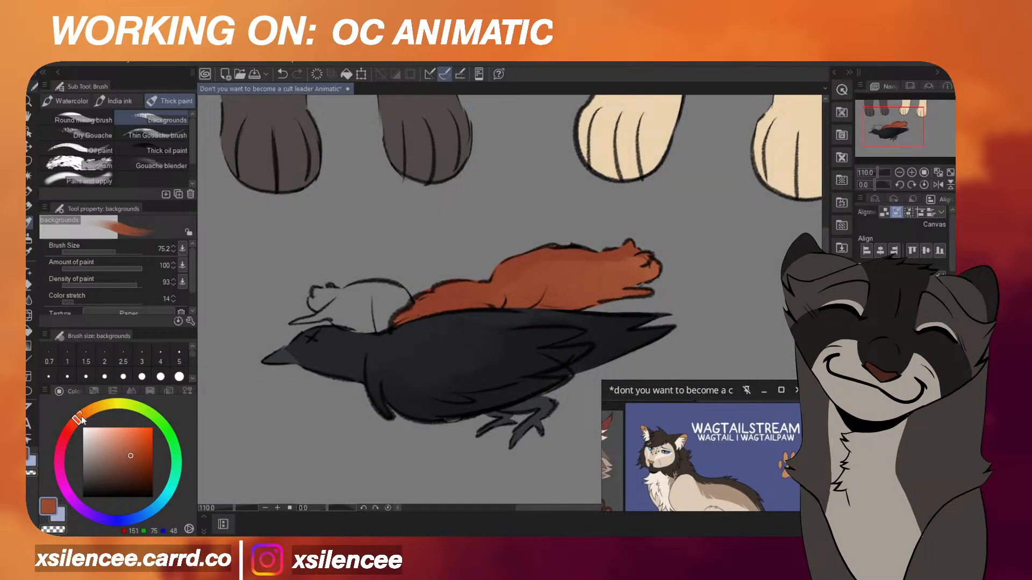
pyautogui.click(125, 451)
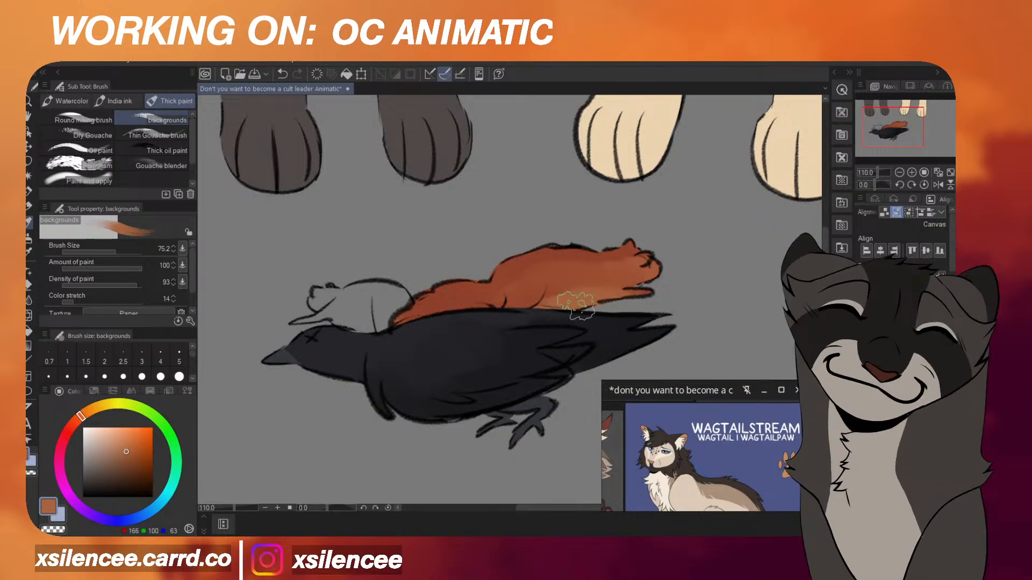
pyautogui.keyDown('alt'); pyautogui.click(576, 289); pyautogui.keyUp('alt')
pyautogui.scroll(-1, 615, 280)
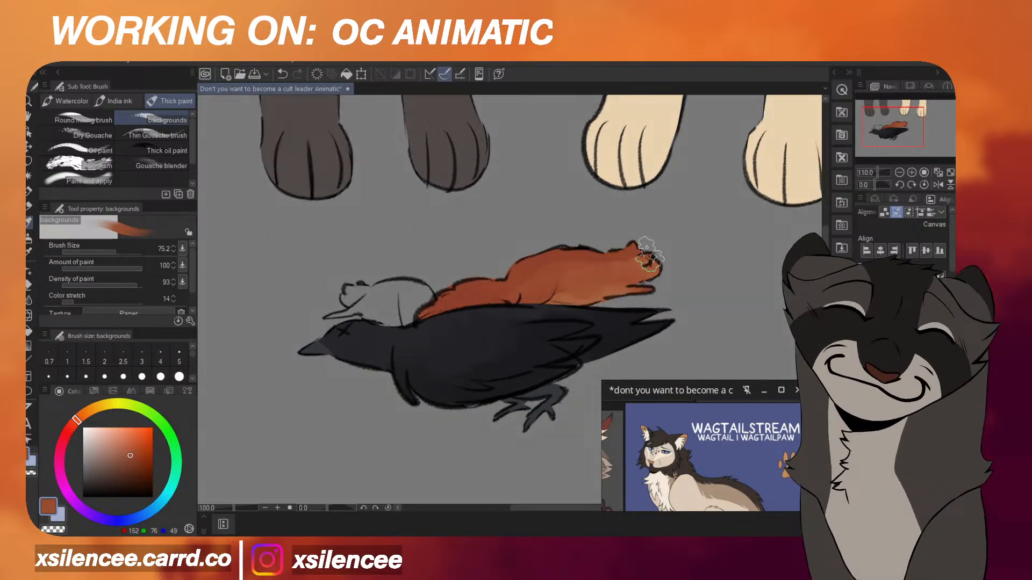
pyautogui.keyDown('alt'); pyautogui.click(575, 298); pyautogui.keyUp('alt')
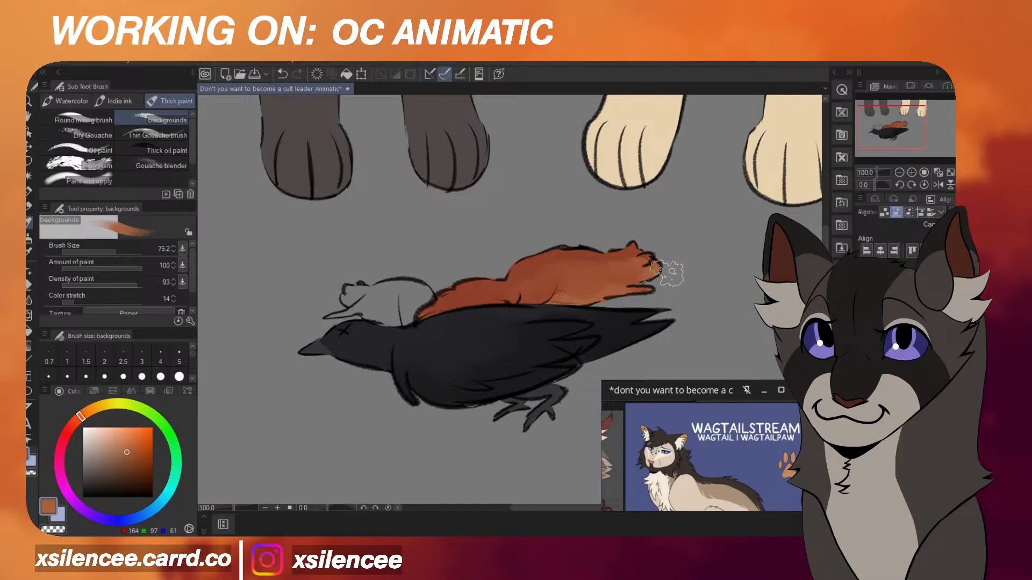
pyautogui.keyDown('alt'); pyautogui.click(571, 297); pyautogui.keyUp('alt')
pyautogui.scroll(2, 674, 266)
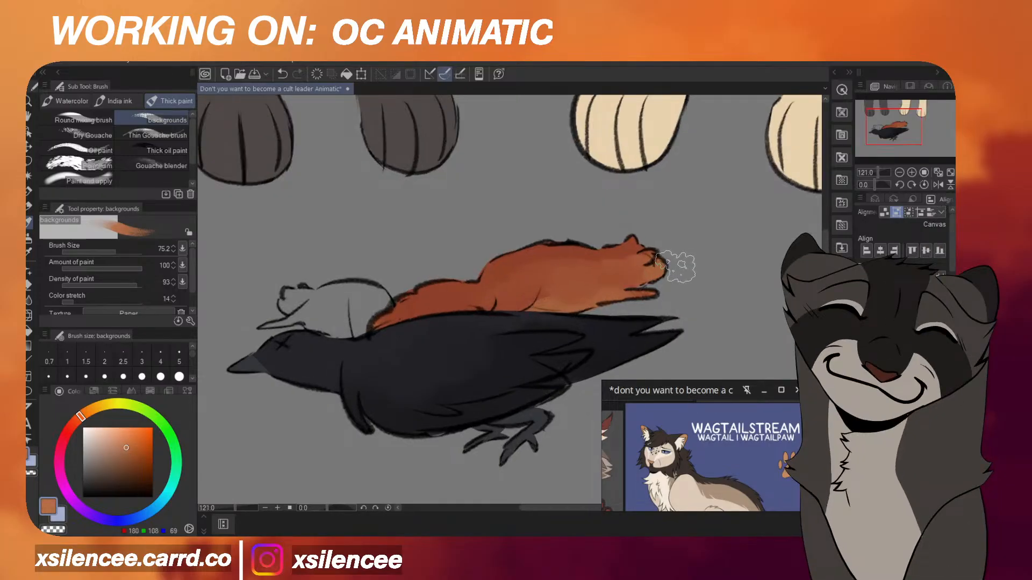
pyautogui.keyDown('alt'); pyautogui.click(634, 262); pyautogui.keyUp('alt')
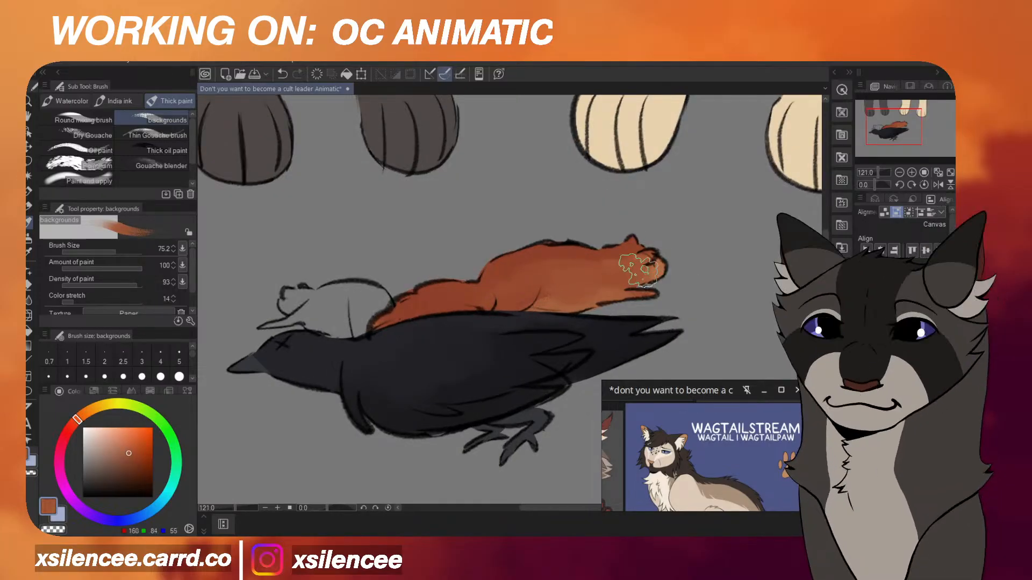
# Sample the red-brown from the orange animal's back, set the brush size to 36.3, and refine the animal's shading.
pyautogui.scroll(-5, 693, 282)
pyautogui.scroll(5, 721, 258)
pyautogui.keyDown('alt'); pyautogui.click(499, 282); pyautogui.keyUp('alt')
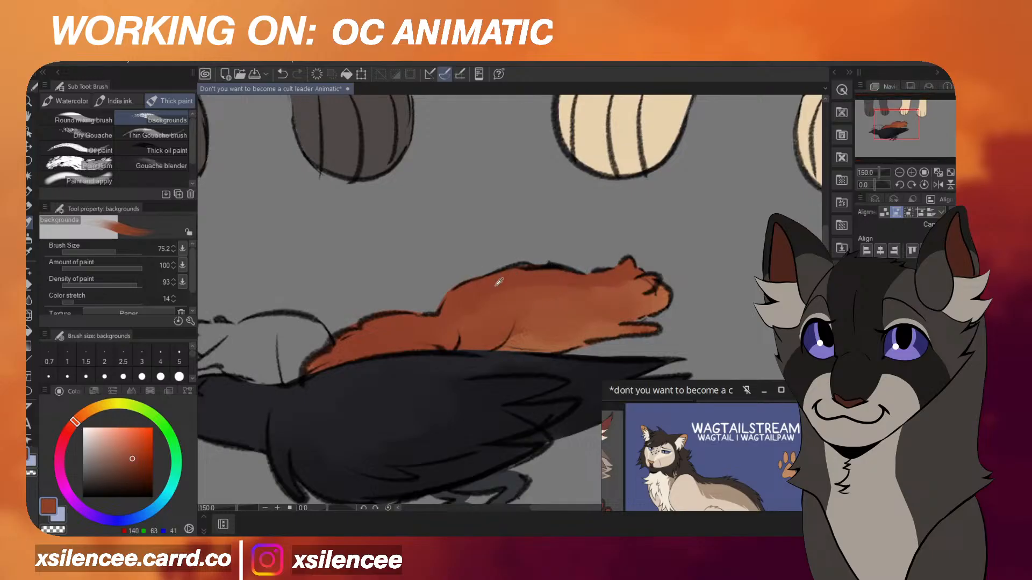
pyautogui.scroll(-5, 650, 274)
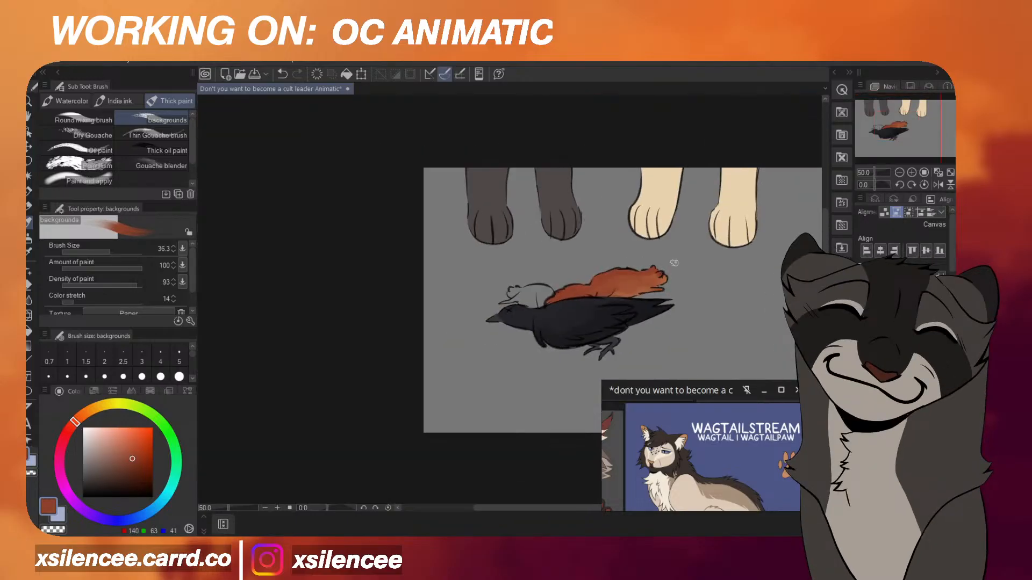
pyautogui.scroll(3, 652, 268)
pyautogui.scroll(-4, 653, 267)
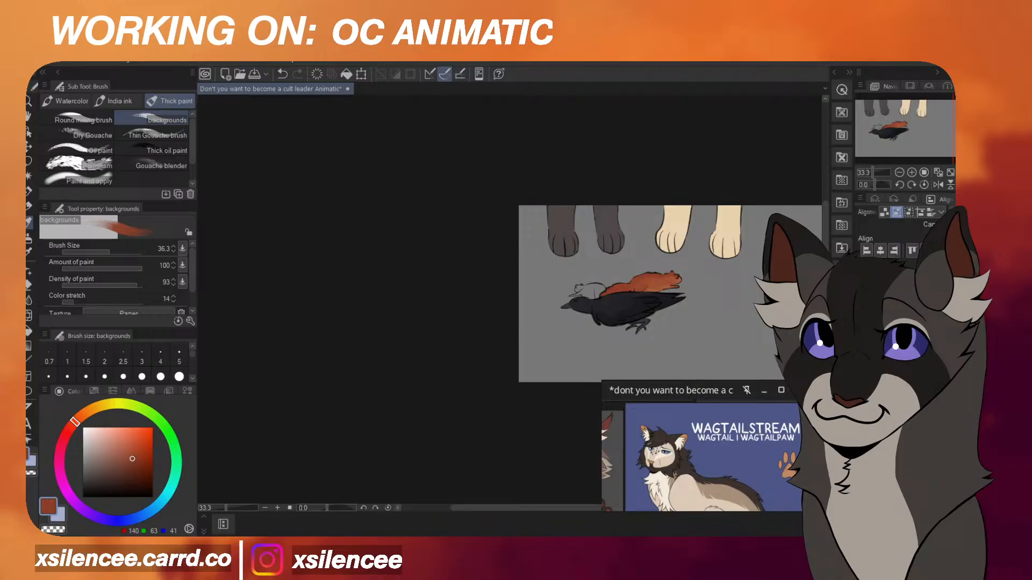
# Choose a grey-brown, RGB 84, 75, 73, and fill the small animal above the bird's head with the Coloring pen at size 34.1.
pyautogui.click(94, 466)
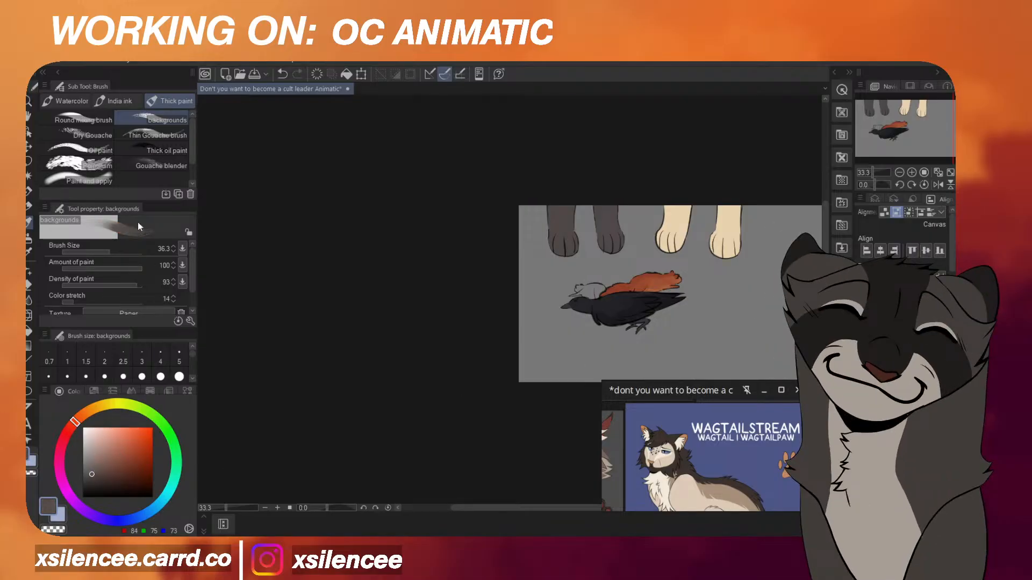
pyautogui.press('p')
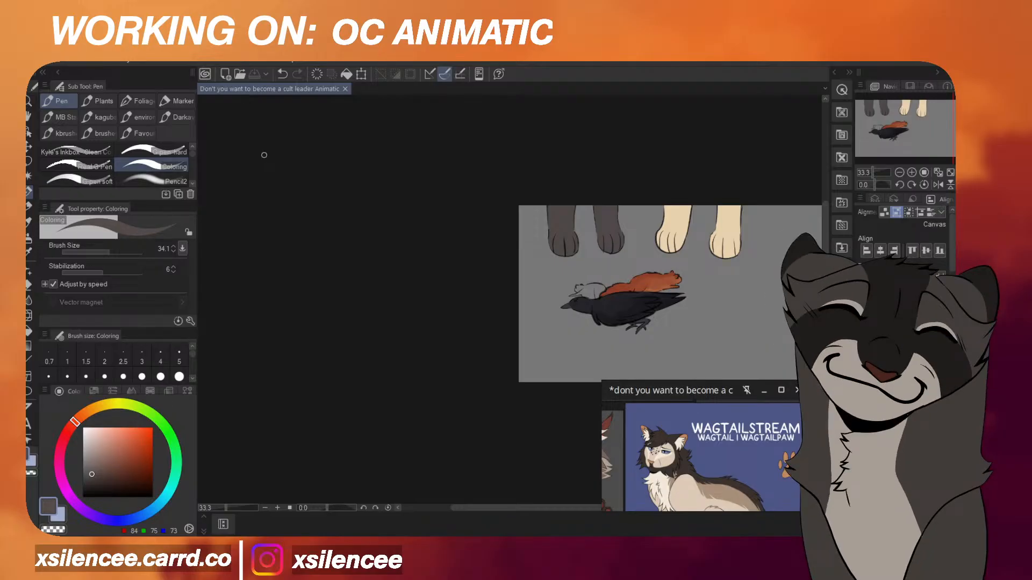
pyautogui.scroll(5, 582, 289)
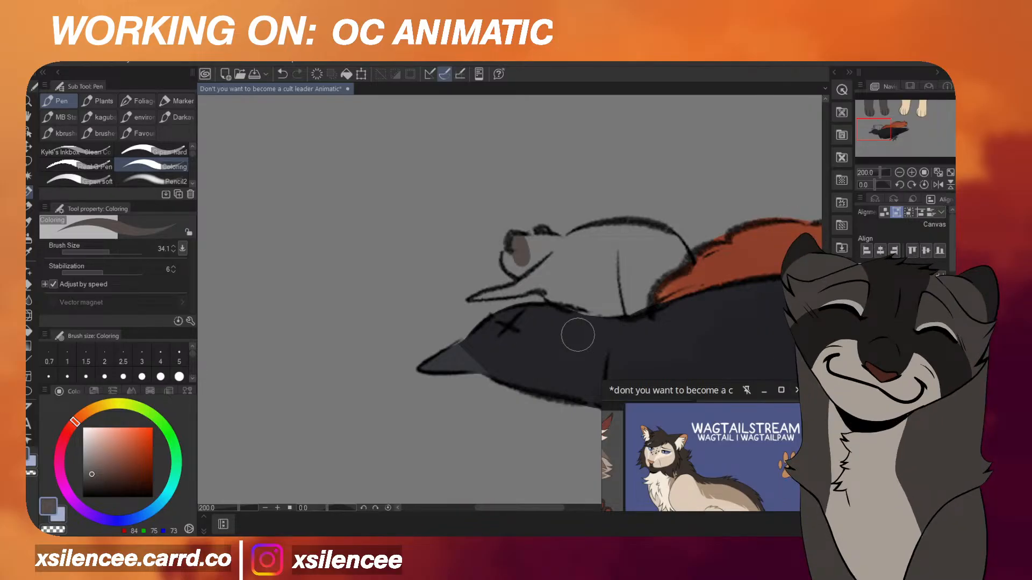
pyautogui.scroll(2, 530, 277)
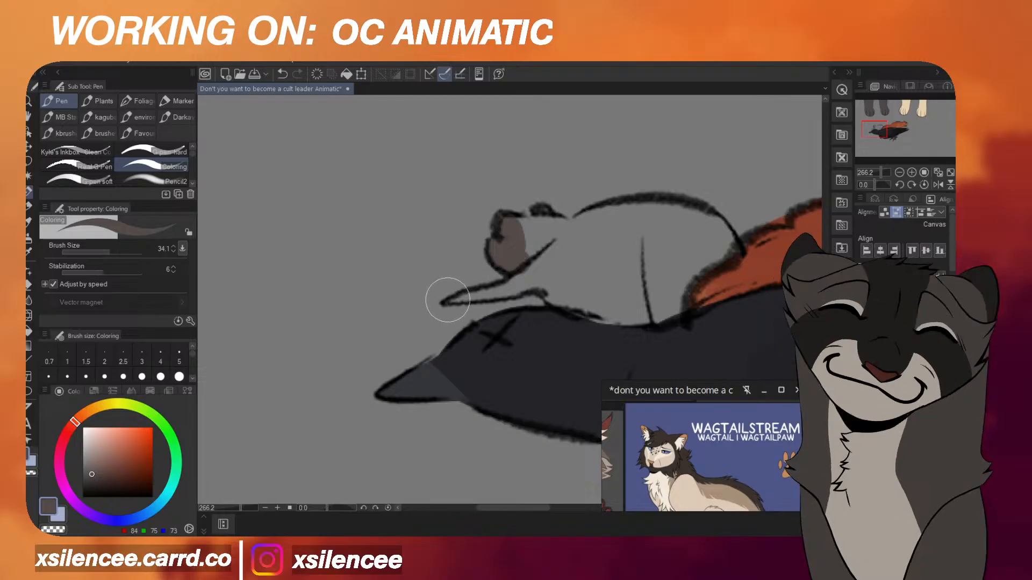
pyautogui.moveTo(451, 299)
pyautogui.mouseDown()
pyautogui.moveTo(524, 277)
pyautogui.moveTo(524, 228)
pyautogui.moveTo(549, 215)
pyautogui.moveTo(556, 260)
pyautogui.moveTo(538, 280)
pyautogui.moveTo(584, 303)
pyautogui.moveTo(596, 281)
pyautogui.moveTo(552, 221)
pyautogui.moveTo(625, 221)
pyautogui.moveTo(687, 239)
pyautogui.moveTo(673, 217)
pyautogui.moveTo(715, 245)
pyautogui.moveTo(726, 272)
pyautogui.moveTo(694, 224)
pyautogui.moveTo(722, 257)
pyautogui.moveTo(618, 248)
pyautogui.moveTo(614, 261)
pyautogui.moveTo(628, 270)
pyautogui.moveTo(619, 233)
pyautogui.mouseUp()
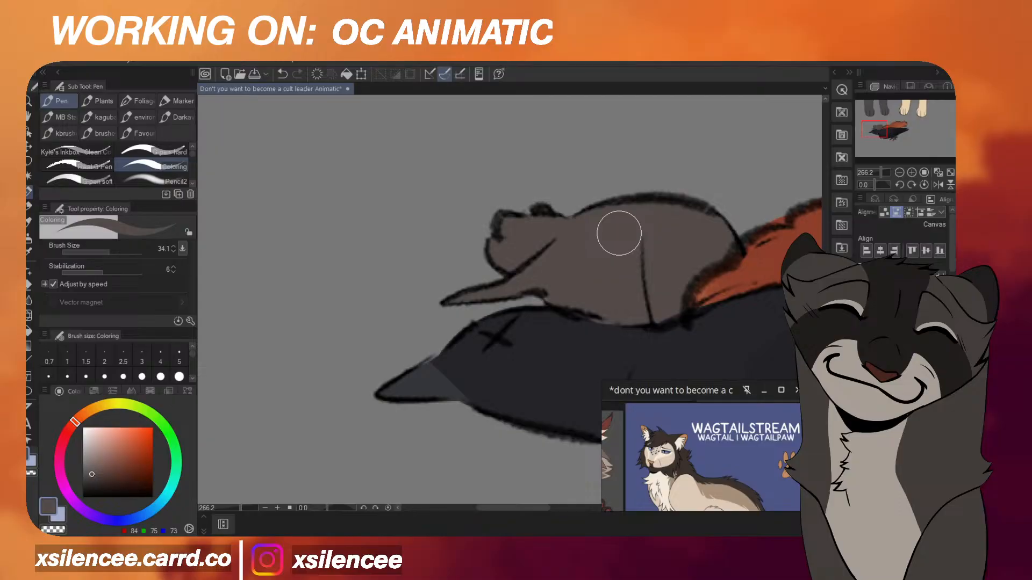
# Choose a dark brown, RGB 42, 36, 35, and shade the small animal's back with the backgrounds brush, blending with its sampled fur color.
pyautogui.scroll(-5, 619, 232)
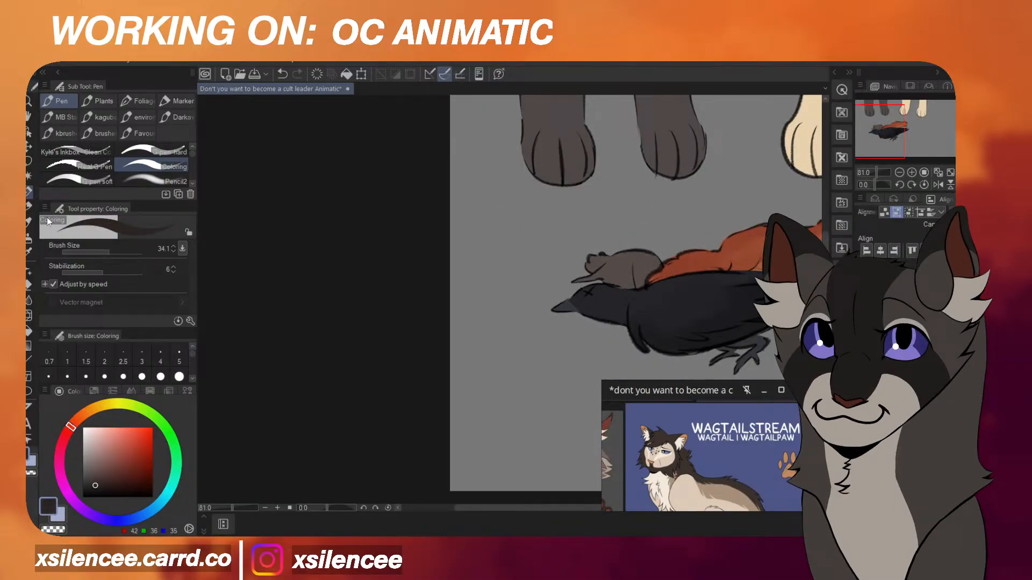
pyautogui.press('b')
pyautogui.scroll(2, 662, 267)
pyautogui.scroll(1, 663, 268)
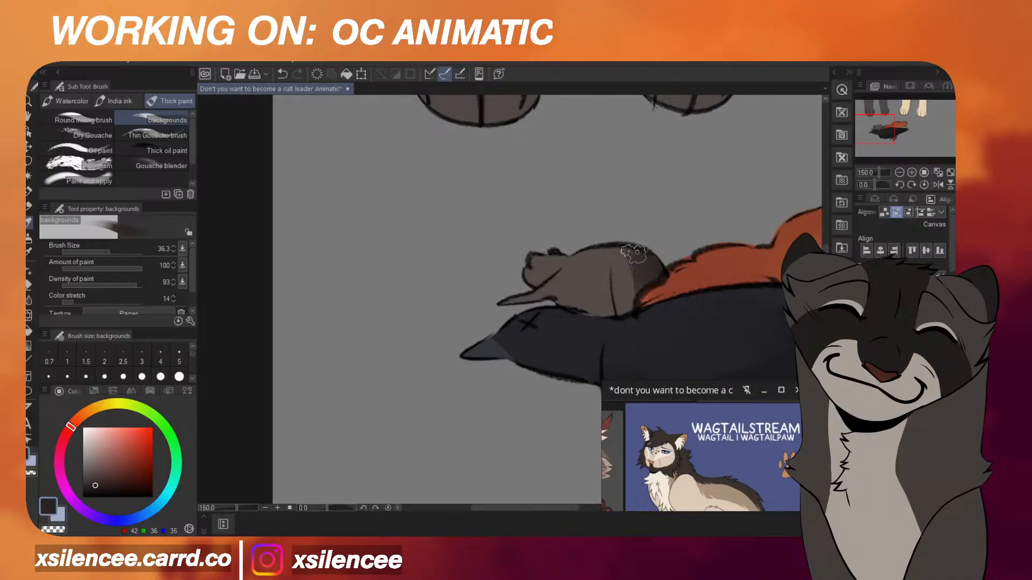
pyautogui.keyDown('alt'); pyautogui.click(590, 286); pyautogui.keyUp('alt')
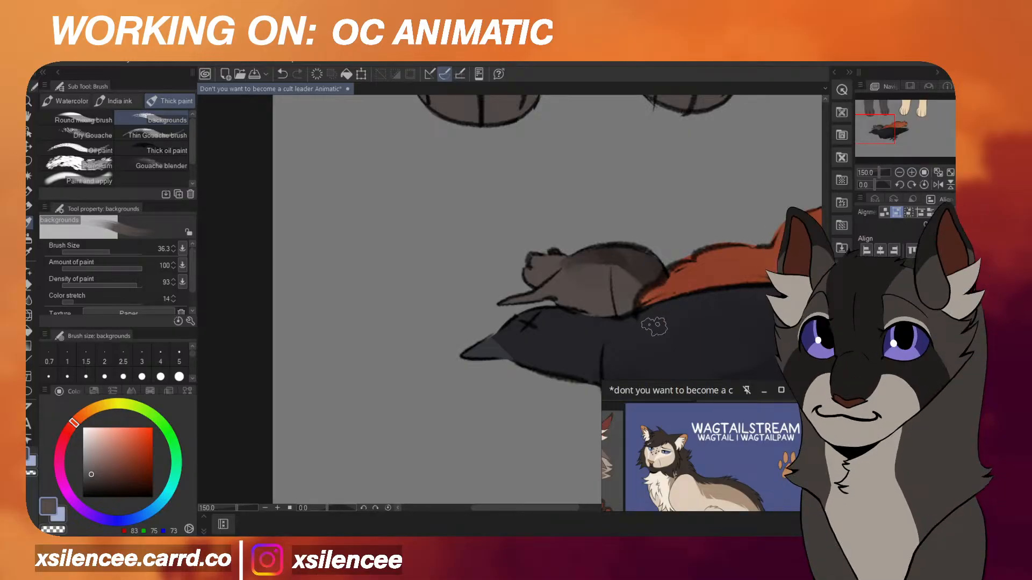
pyautogui.scroll(-5, 654, 330)
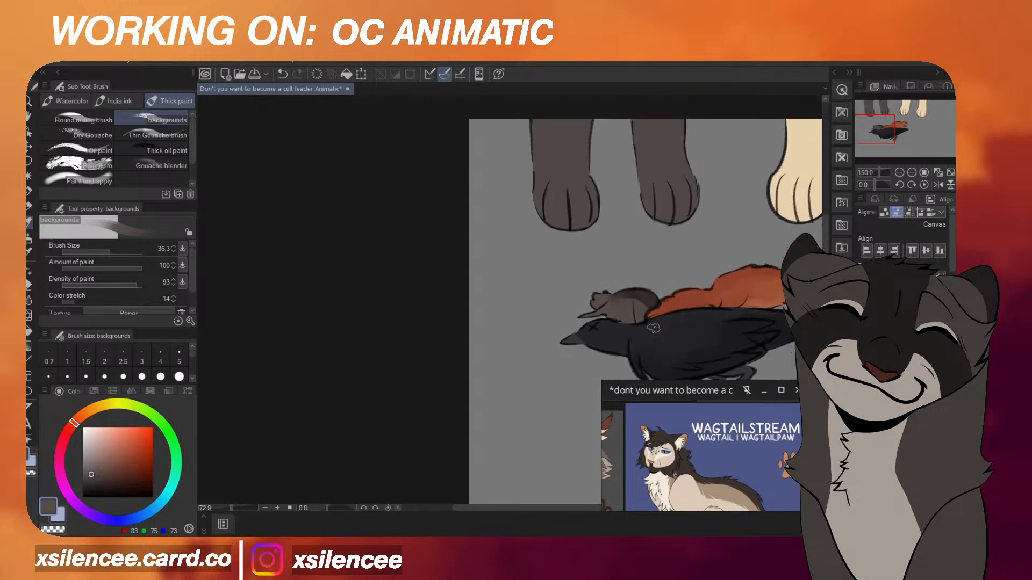
pyautogui.scroll(4, 647, 317)
pyautogui.scroll(-5, 640, 303)
pyautogui.scroll(2, 673, 310)
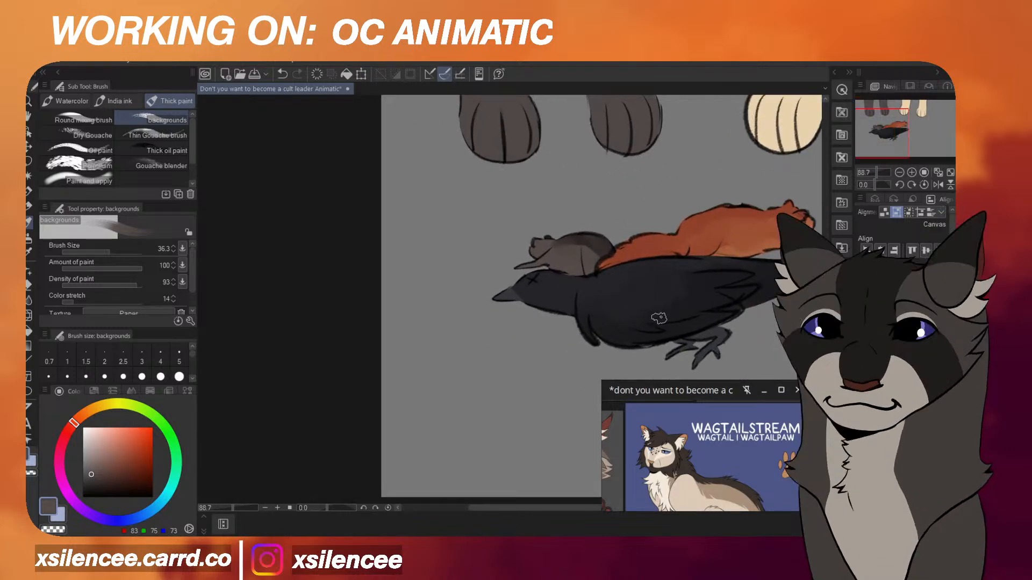
pyautogui.click(29, 191)
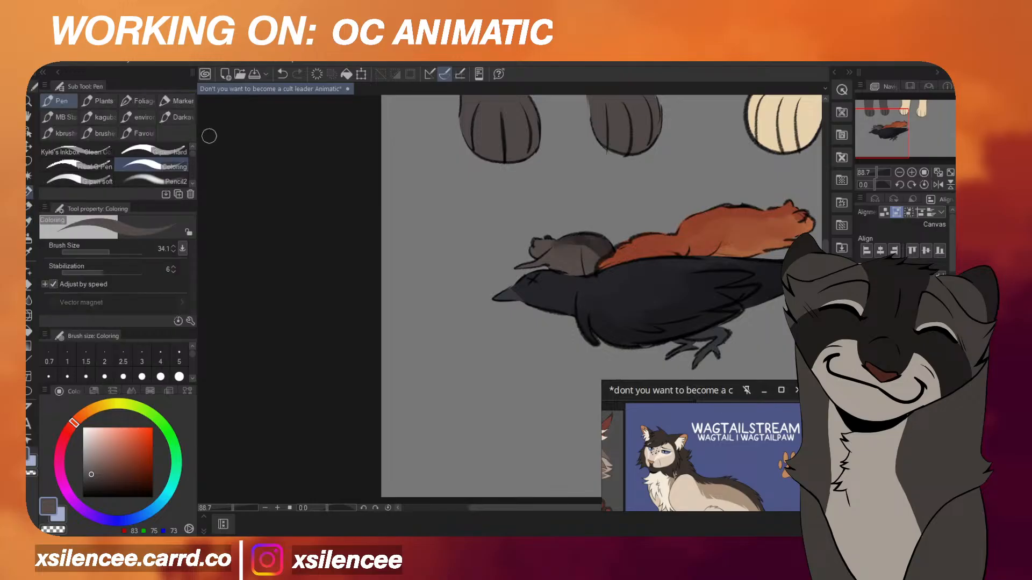
pyautogui.moveTo(193, 165)
pyautogui.mouseDown()
pyautogui.moveTo(192, 180)
pyautogui.moveTo(192, 154)
pyautogui.mouseUp()
pyautogui.click(137, 101)
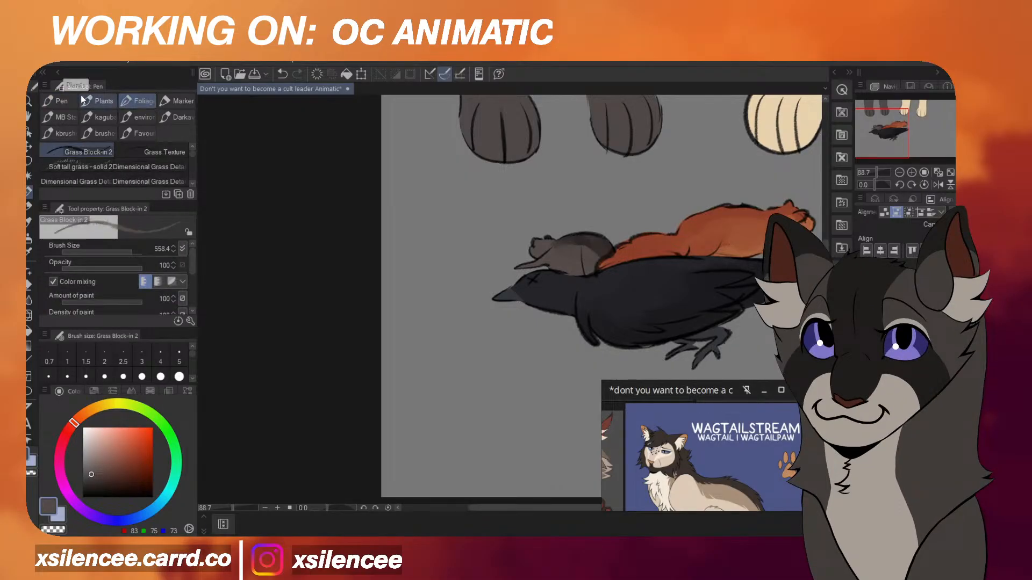
pyautogui.click(64, 100)
pyautogui.click(28, 222)
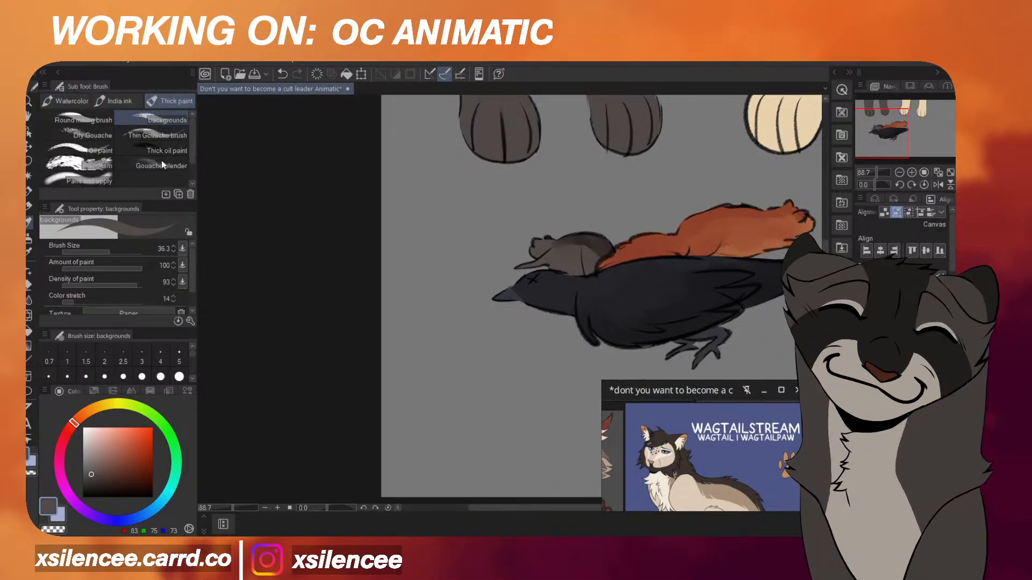
# Blend and refine the shading on the small animal's back, belly and haunch with dark and mid browns sampled from its fur.
pyautogui.scroll(3, 618, 253)
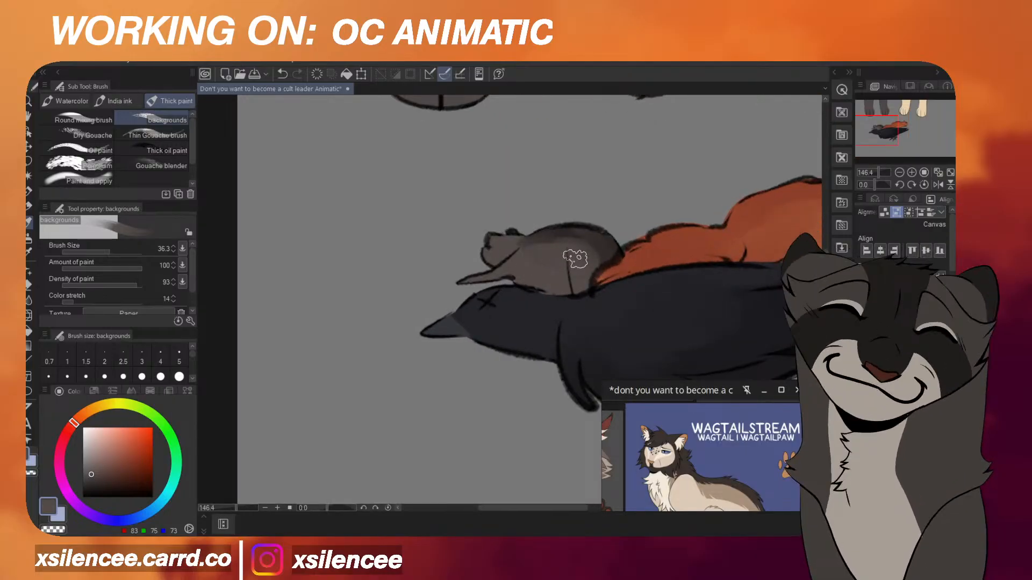
pyautogui.keyDown('alt'); pyautogui.click(557, 242); pyautogui.keyUp('alt')
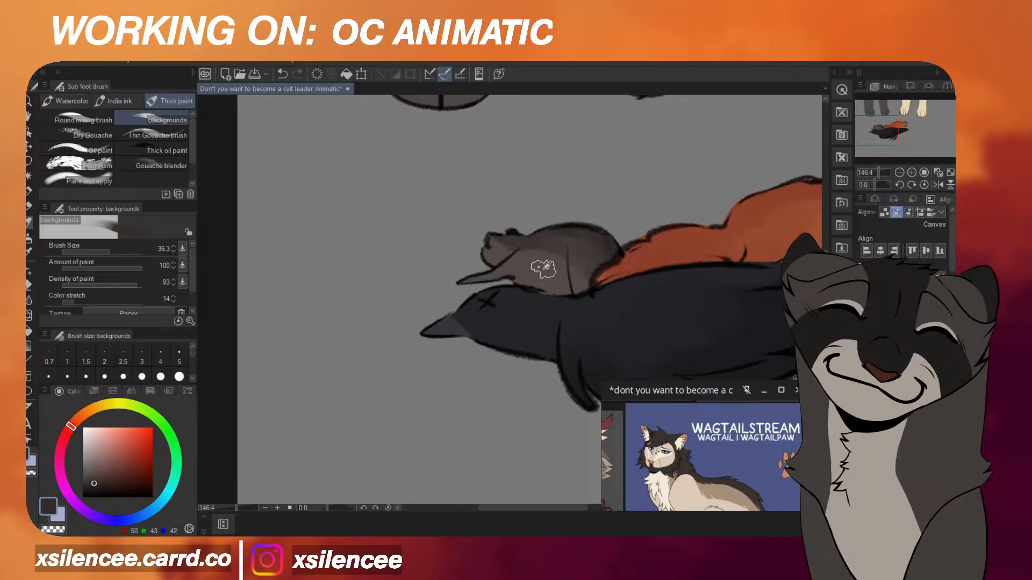
pyautogui.keyDown('alt'); pyautogui.click(558, 252); pyautogui.keyUp('alt')
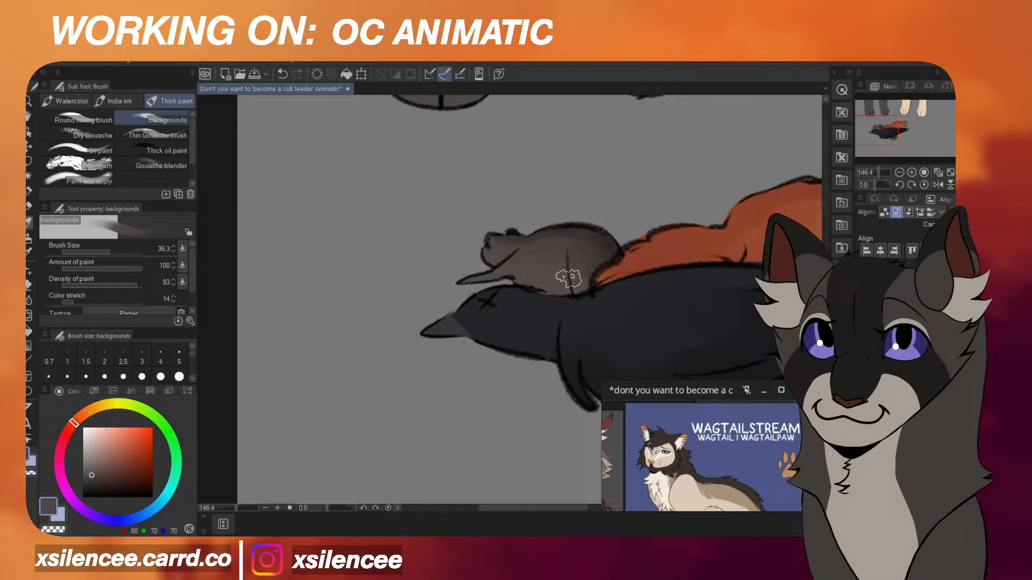
pyautogui.keyDown('alt'); pyautogui.click(576, 232); pyautogui.keyUp('alt')
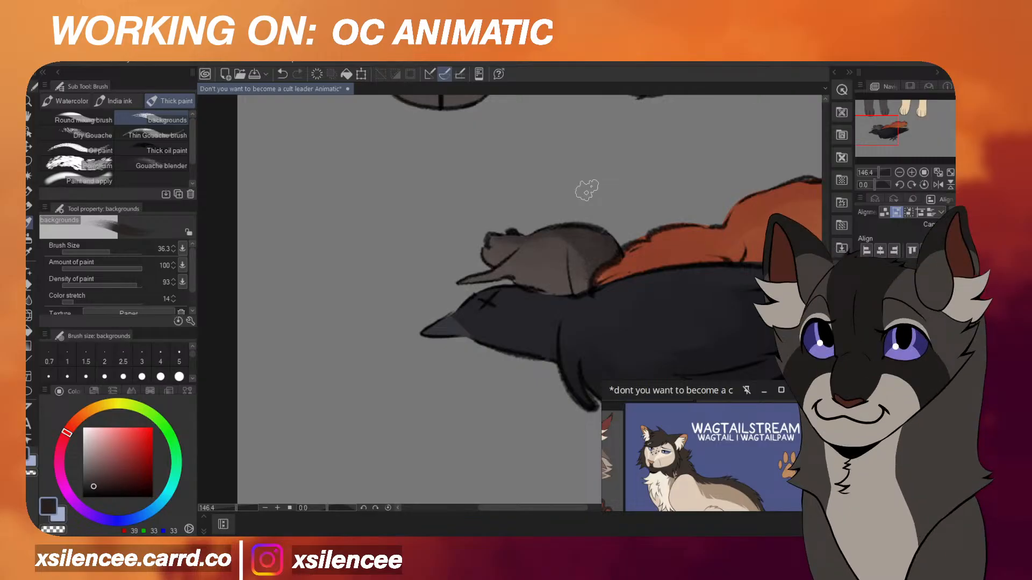
pyautogui.scroll(3, 558, 260)
pyautogui.keyDown('alt'); pyautogui.click(549, 262); pyautogui.keyUp('alt')
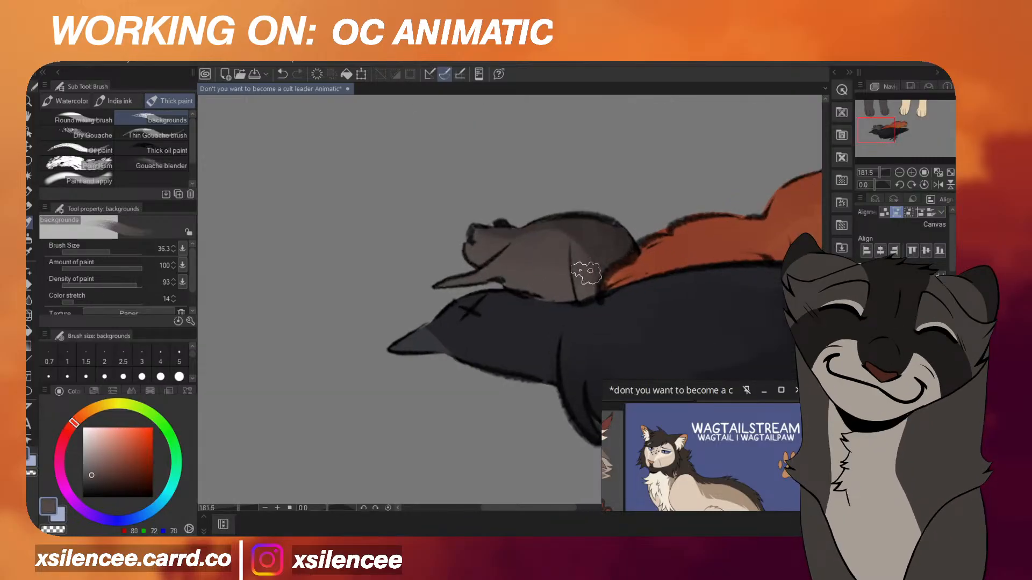
pyautogui.moveTo(576, 251); pyautogui.dragTo(592, 271)
pyautogui.keyDown('alt'); pyautogui.click(586, 234); pyautogui.keyUp('alt')
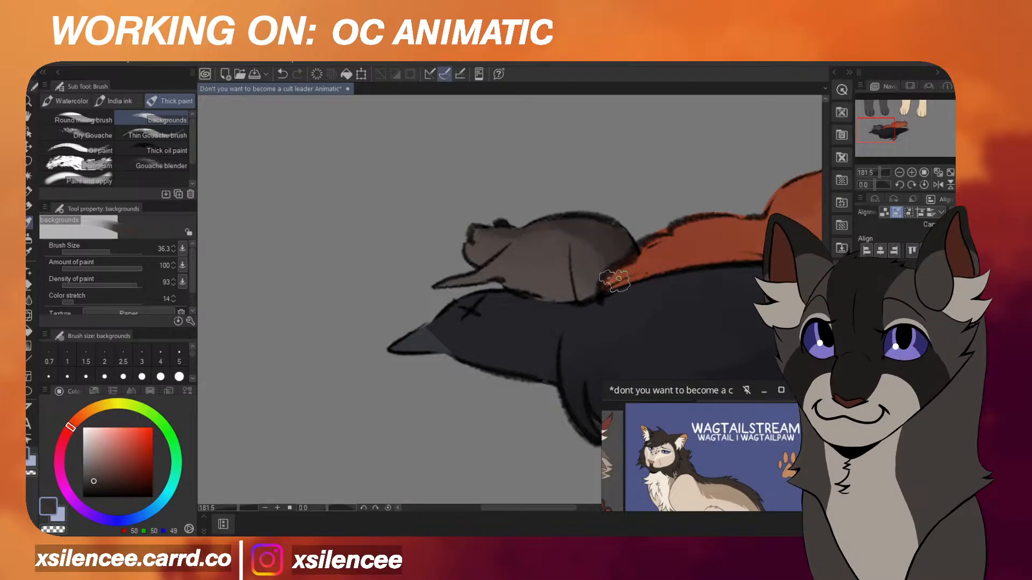
# Choose a pinkish tan, RGB 188, 139, 114, and paint the small animal's thin outstretched tip and its muzzle.
pyautogui.moveTo(76, 430); pyautogui.dragTo(75, 423)
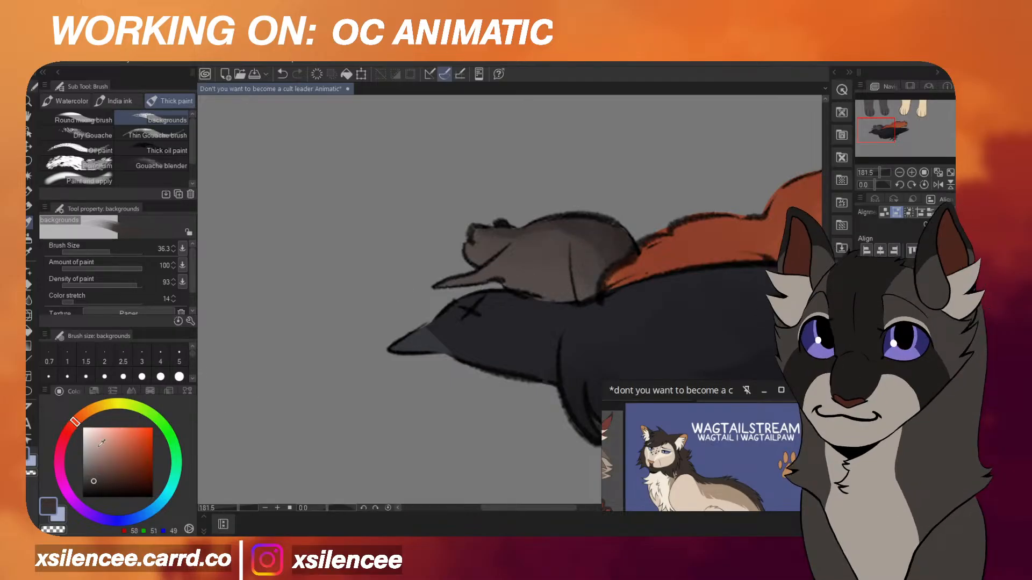
pyautogui.click(113, 443)
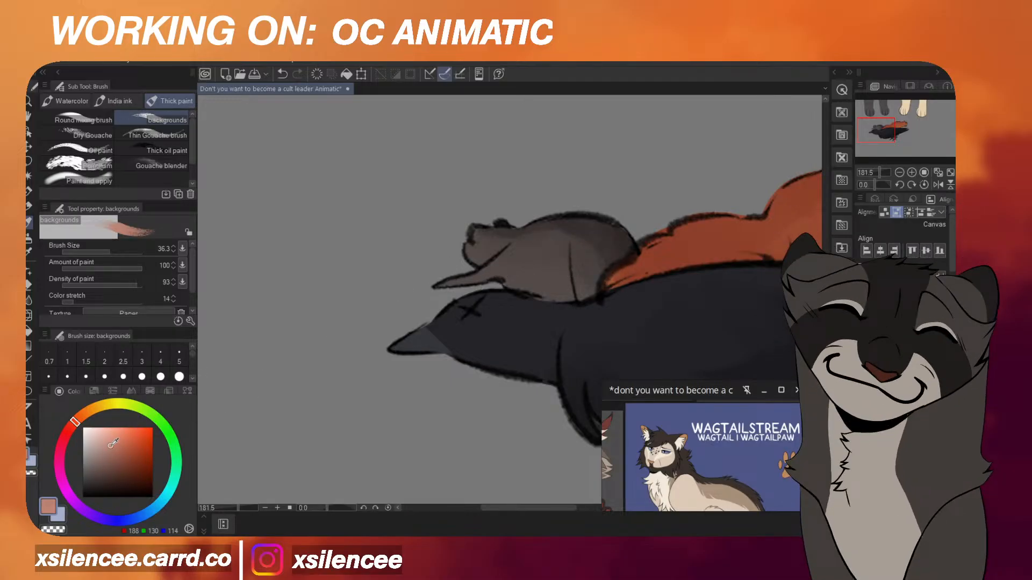
pyautogui.click(81, 417)
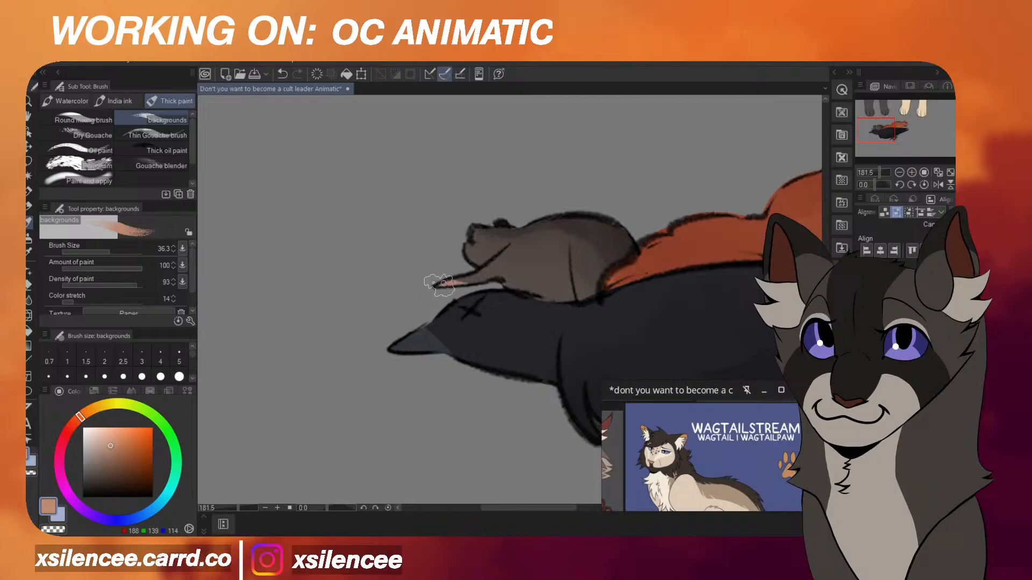
pyautogui.moveTo(439, 285)
pyautogui.mouseDown()
pyautogui.moveTo(480, 280)
pyautogui.moveTo(460, 273)
pyautogui.moveTo(501, 287)
pyautogui.moveTo(500, 272)
pyautogui.moveTo(464, 277)
pyautogui.moveTo(459, 243)
pyautogui.mouseUp()
# Blend the tan areas into the small animal's fur with sampled grey-brown tones and check the drawing in a mirrored view.
pyautogui.keyDown('alt'); pyautogui.click(501, 268); pyautogui.keyUp('alt')
pyautogui.keyDown('alt'); pyautogui.click(472, 281); pyautogui.keyUp('alt')
pyautogui.keyDown('alt'); pyautogui.click(477, 249); pyautogui.keyUp('alt')
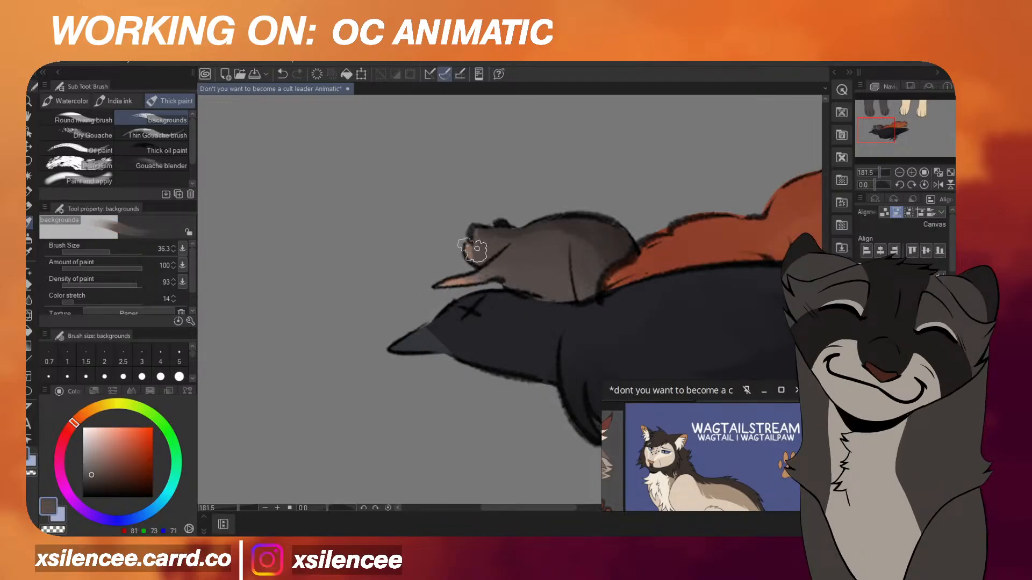
pyautogui.scroll(-3, 527, 255)
pyautogui.scroll(2, 551, 247)
pyautogui.scroll(-5, 580, 241)
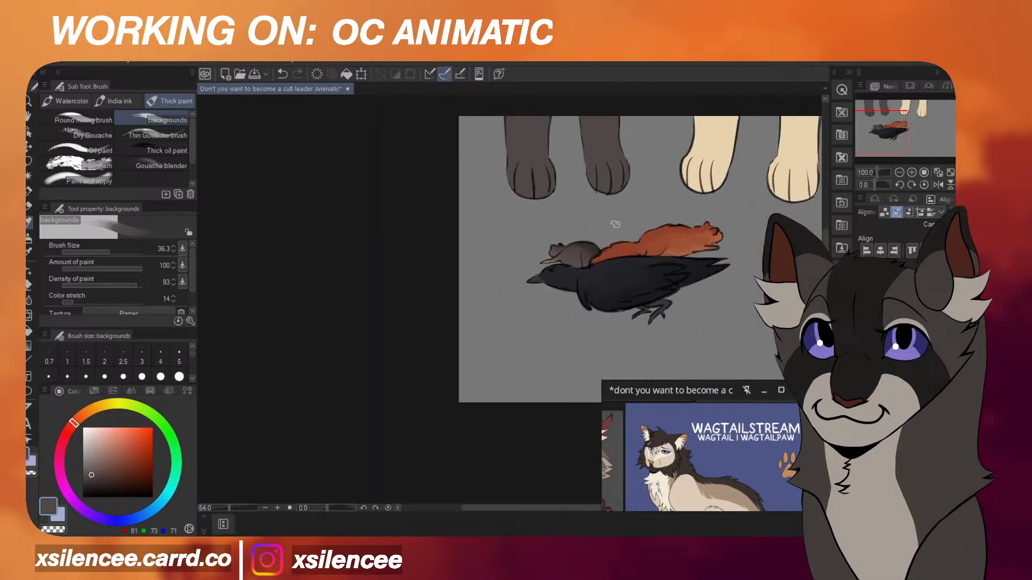
pyautogui.press('h')
pyautogui.scroll(-3, 614, 228)
pyautogui.press('h')
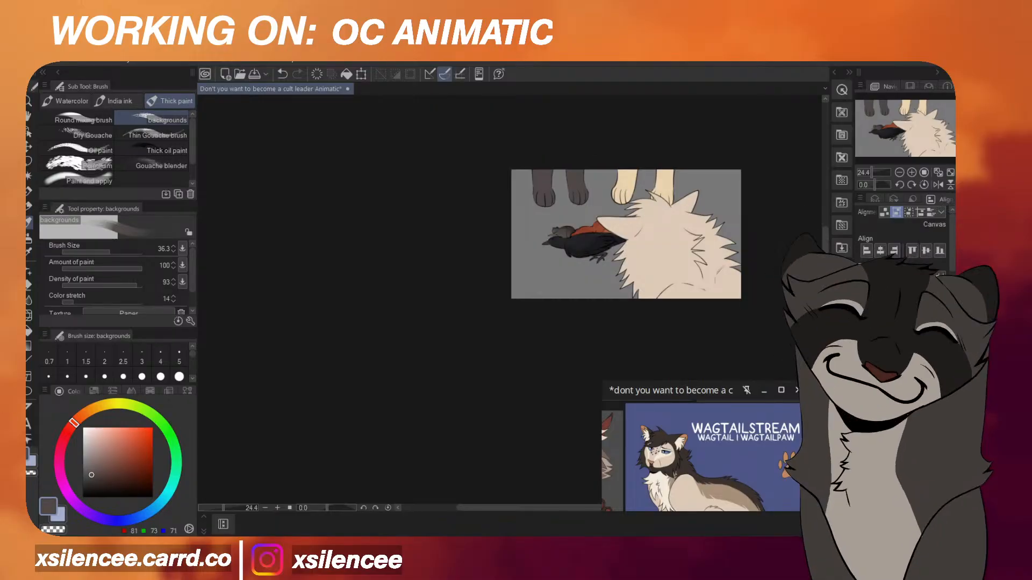
# Paste the blue cat reference sheet into the drawing, sample dark brown RGB 58, 50, 46 from it for the Coloring pen, and remove the sheet.
pyautogui.hotkey('ctrl', 'v')
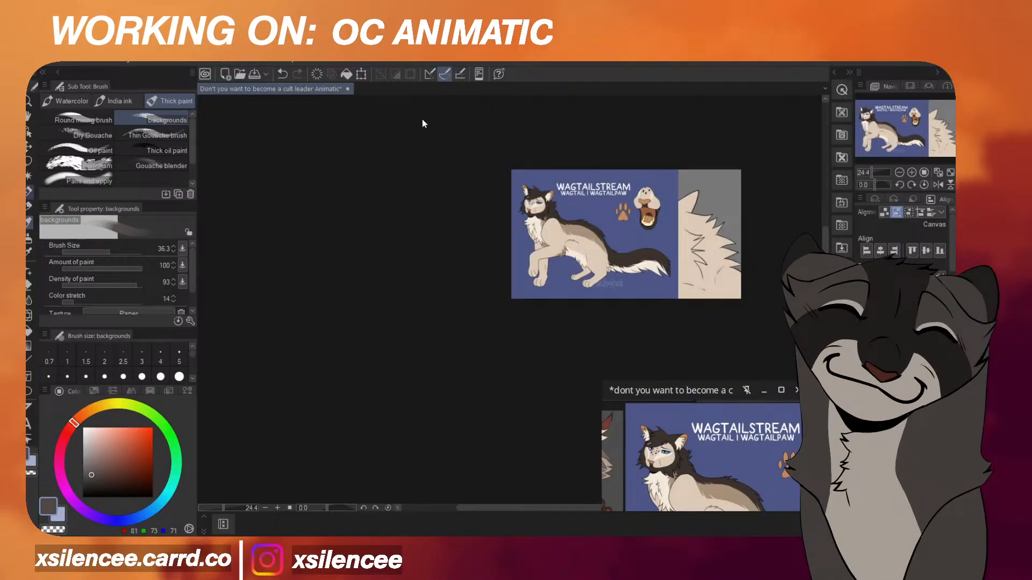
pyautogui.press('p')
pyautogui.scroll(3, 525, 189)
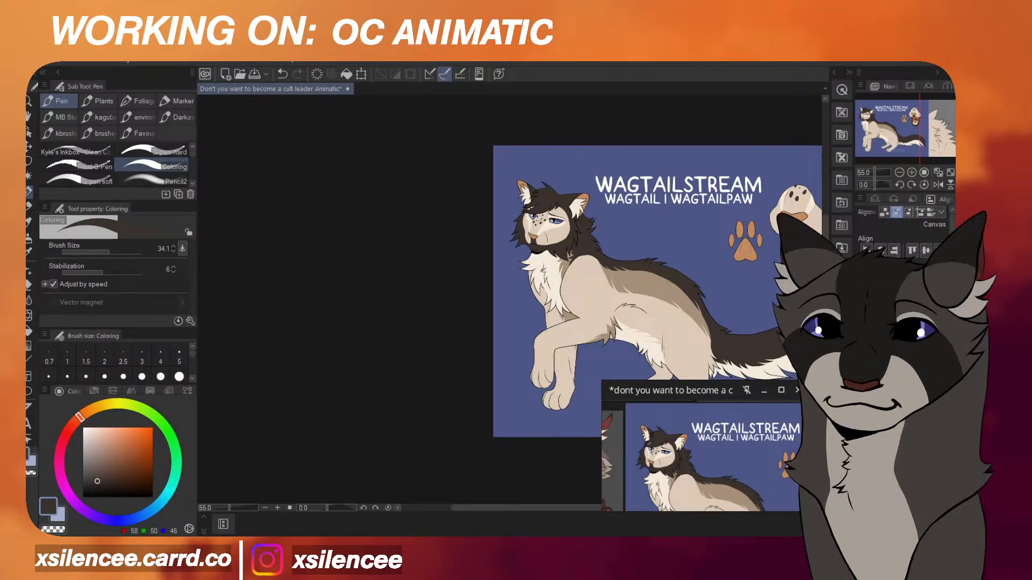
pyautogui.press('Delete')
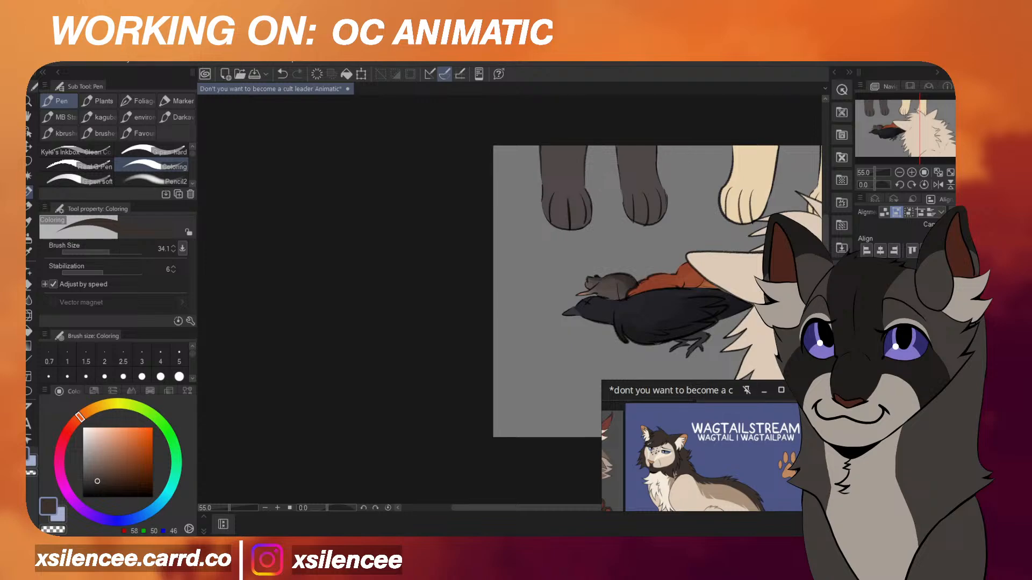
# Set the Coloring pen's brush size to 38.5 and paint the first dark brown zigzag strokes on the cream cat's fur beside the bird's tail.
pyautogui.scroll(-9, 685, 263)
pyautogui.scroll(5, 774, 317)
pyautogui.scroll(-4, 686, 316)
pyautogui.scroll(5, 744, 315)
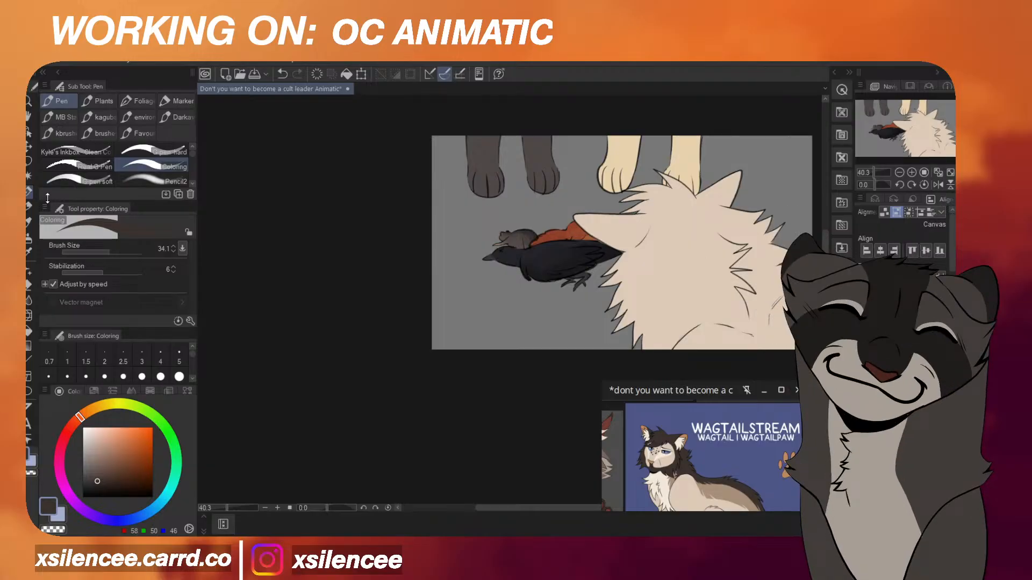
pyautogui.scroll(5, 691, 214)
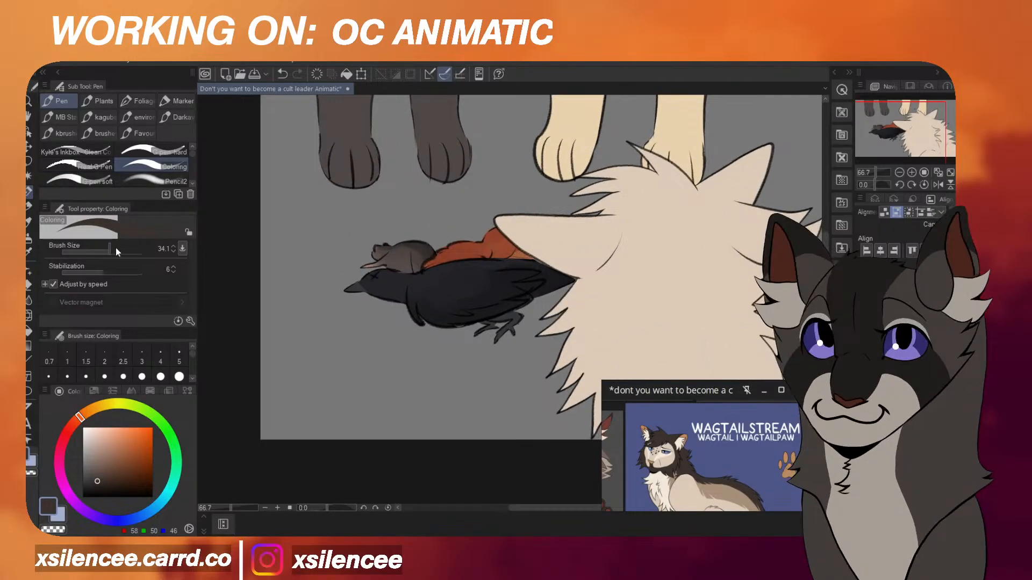
pyautogui.scroll(-5, 633, 299)
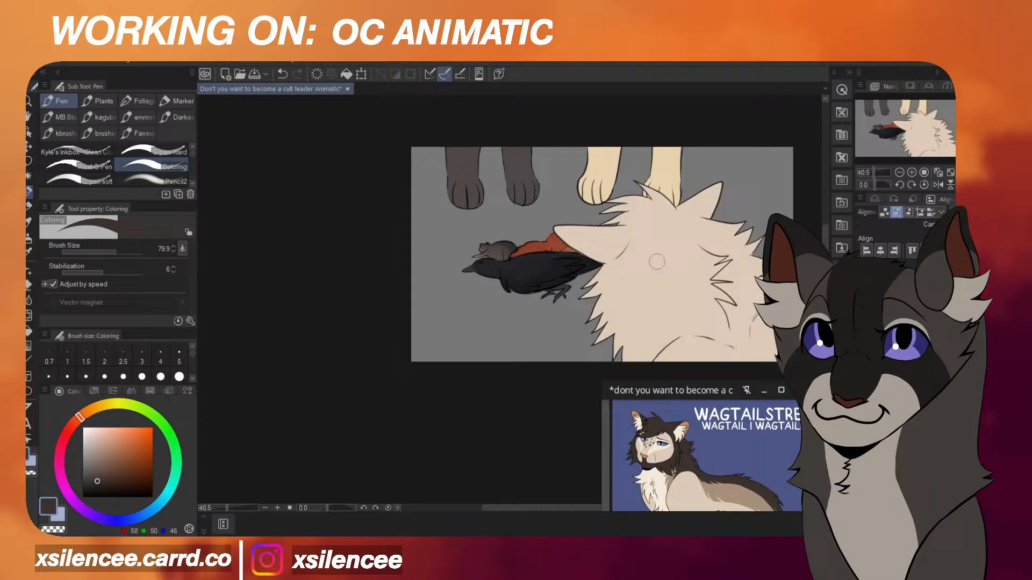
pyautogui.click(111, 251)
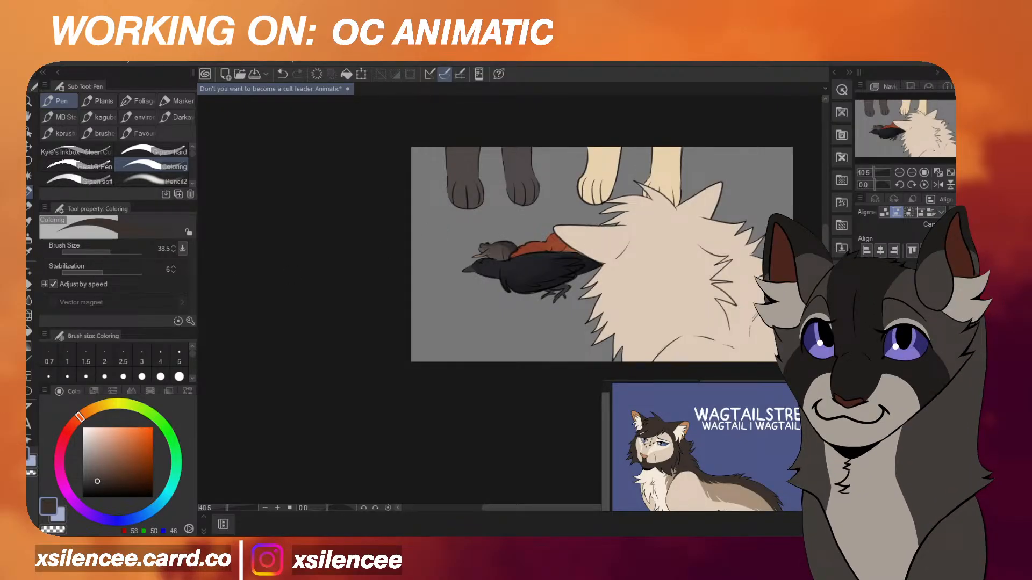
pyautogui.scroll(5, 602, 264)
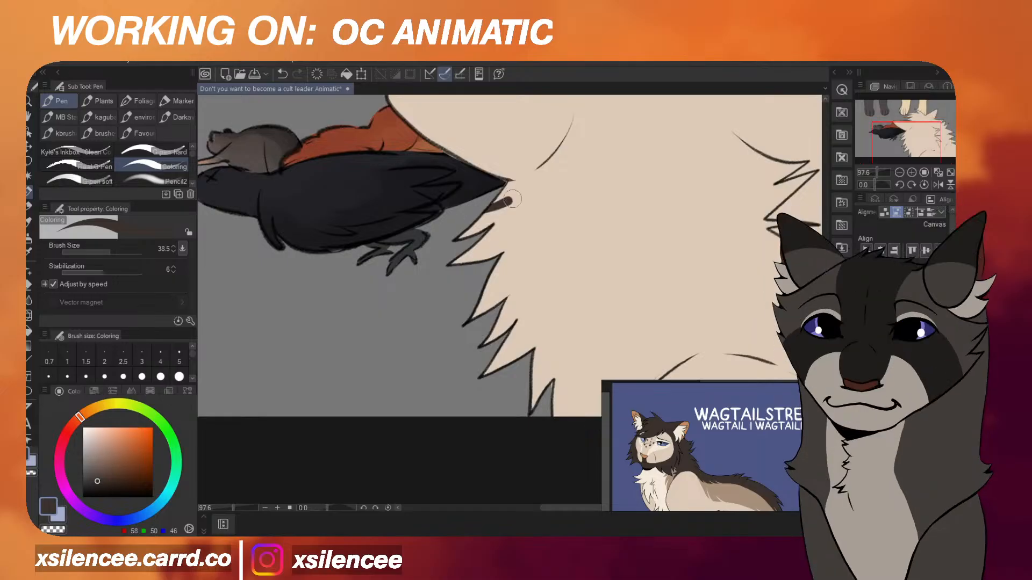
pyautogui.hotkey('ctrl', 'z')
pyautogui.moveTo(466, 229); pyautogui.dragTo(530, 187)
pyautogui.moveTo(531, 184); pyautogui.dragTo(488, 243)
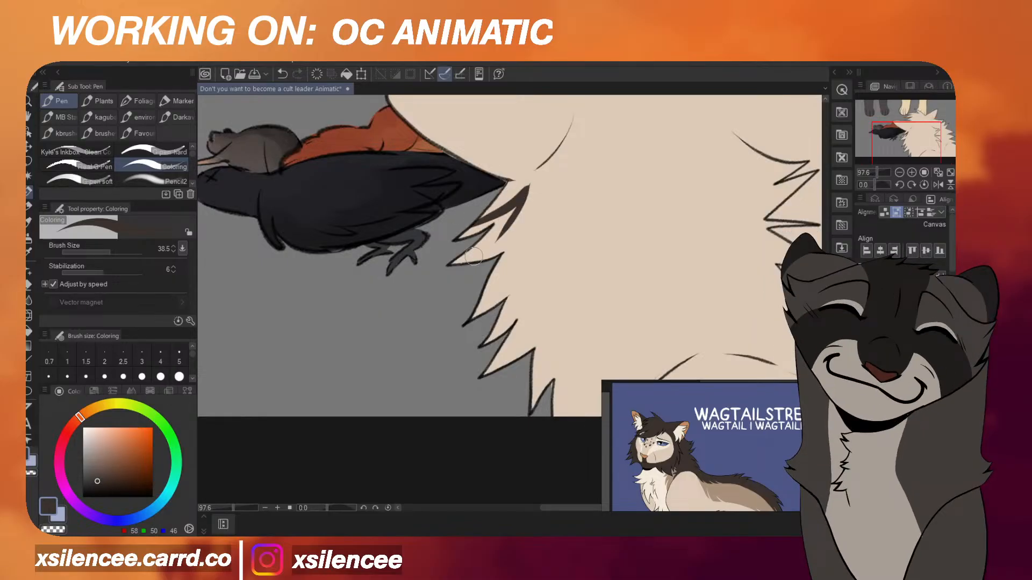
# Extend the dark brown zigzag down along the cat's spiky chest edge to the canvas's lower border, redoing misplaced strokes.
pyautogui.hotkey('ctrl', 'z')
pyautogui.moveTo(528, 190)
pyautogui.mouseDown()
pyautogui.moveTo(487, 244)
pyautogui.moveTo(540, 202)
pyautogui.moveTo(506, 273)
pyautogui.moveTo(555, 225)
pyautogui.mouseUp()
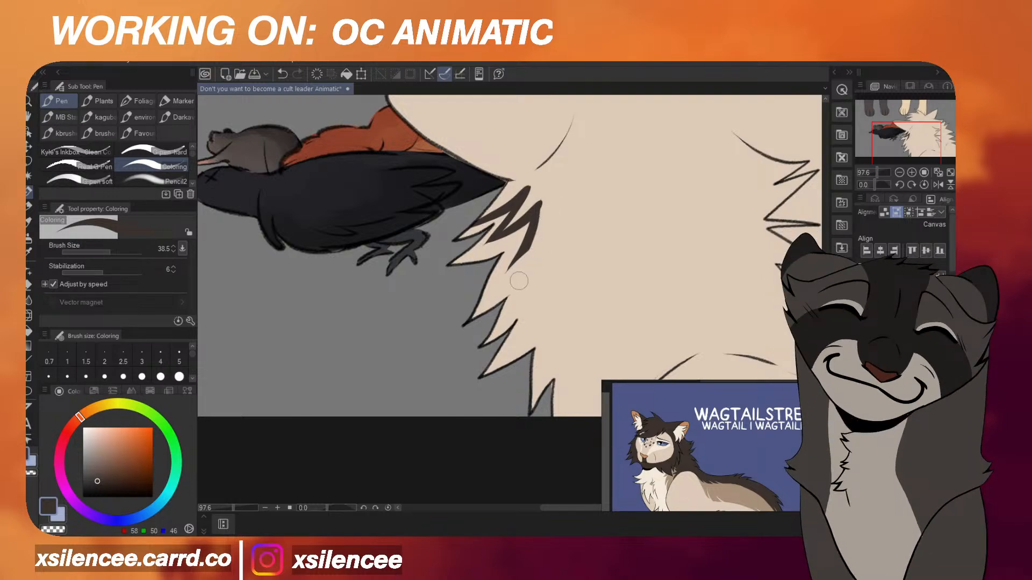
pyautogui.moveTo(511, 267); pyautogui.dragTo(556, 224)
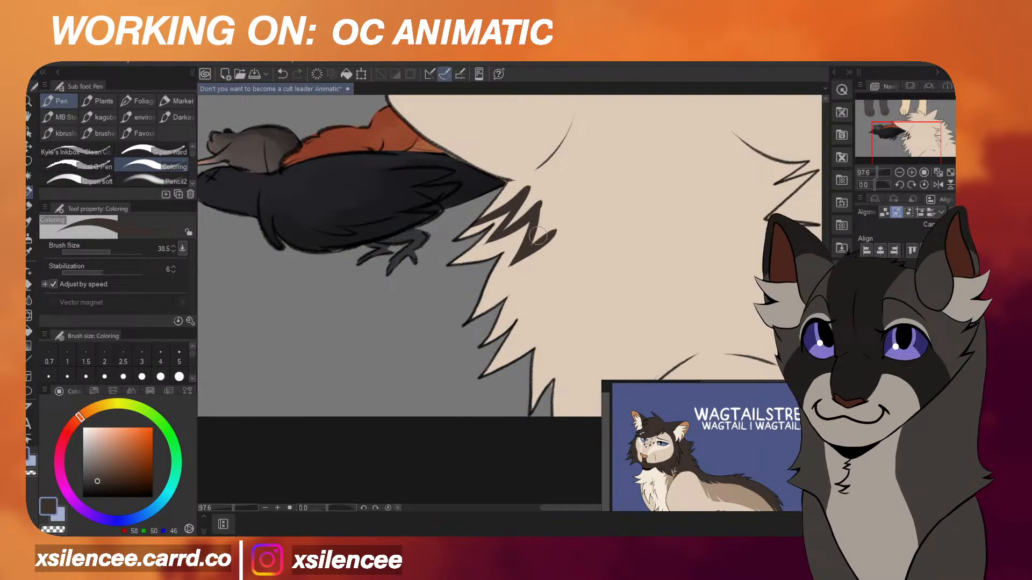
pyautogui.hotkey('ctrl', 'z')
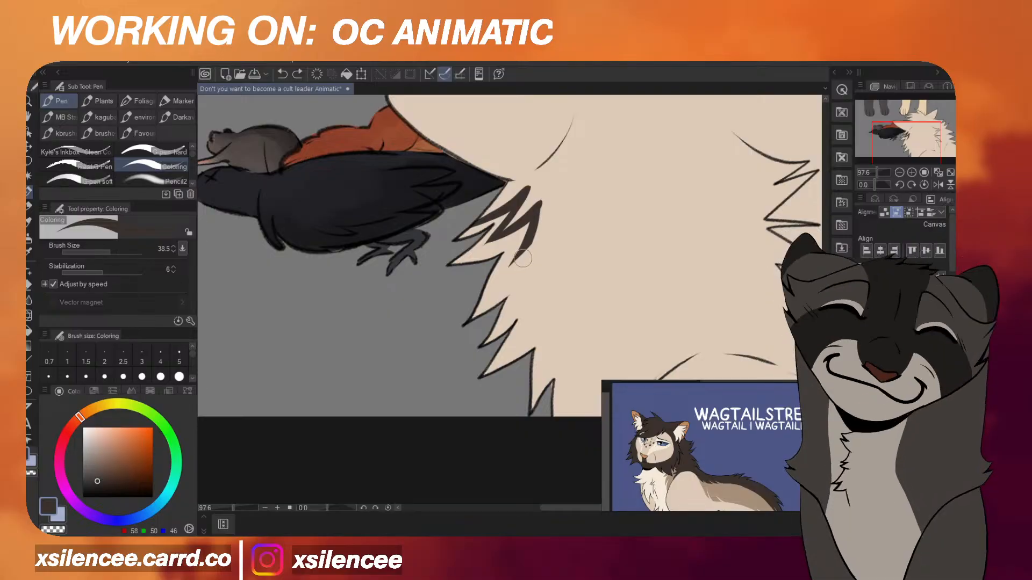
pyautogui.moveTo(511, 266)
pyautogui.mouseDown()
pyautogui.moveTo(548, 232)
pyautogui.moveTo(548, 245)
pyautogui.moveTo(486, 294)
pyautogui.moveTo(514, 300)
pyautogui.moveTo(590, 248)
pyautogui.mouseUp()
pyautogui.hotkey('ctrl', 'z')
pyautogui.moveTo(511, 298)
pyautogui.mouseDown()
pyautogui.moveTo(567, 257)
pyautogui.moveTo(538, 339)
pyautogui.mouseUp()
pyautogui.hotkey('ctrl', 'z')
pyautogui.moveTo(563, 259)
pyautogui.mouseDown()
pyautogui.moveTo(539, 320)
pyautogui.moveTo(543, 347)
pyautogui.moveTo(557, 265)
pyautogui.moveTo(542, 320)
pyautogui.moveTo(579, 282)
pyautogui.mouseUp()
pyautogui.moveTo(577, 282)
pyautogui.mouseDown()
pyautogui.moveTo(557, 388)
pyautogui.moveTo(603, 299)
pyautogui.moveTo(579, 402)
pyautogui.mouseUp()
pyautogui.scroll(-5, 577, 235)
pyautogui.scroll(3, 616, 301)
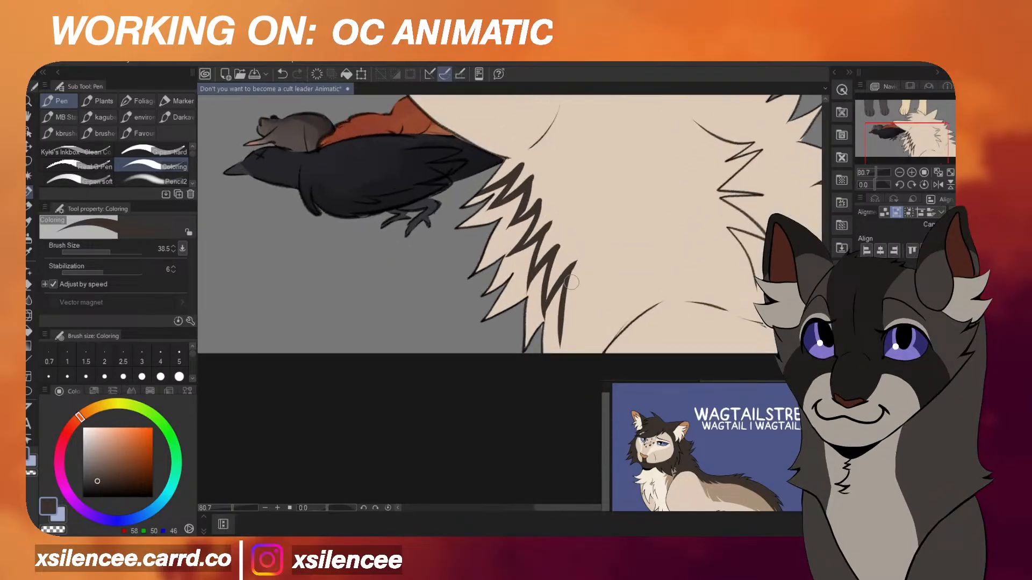
# Finish the zigzag's lower end with a thick dark brown stroke running off the canvas and thicken the line above it.
pyautogui.moveTo(578, 263); pyautogui.dragTo(565, 342)
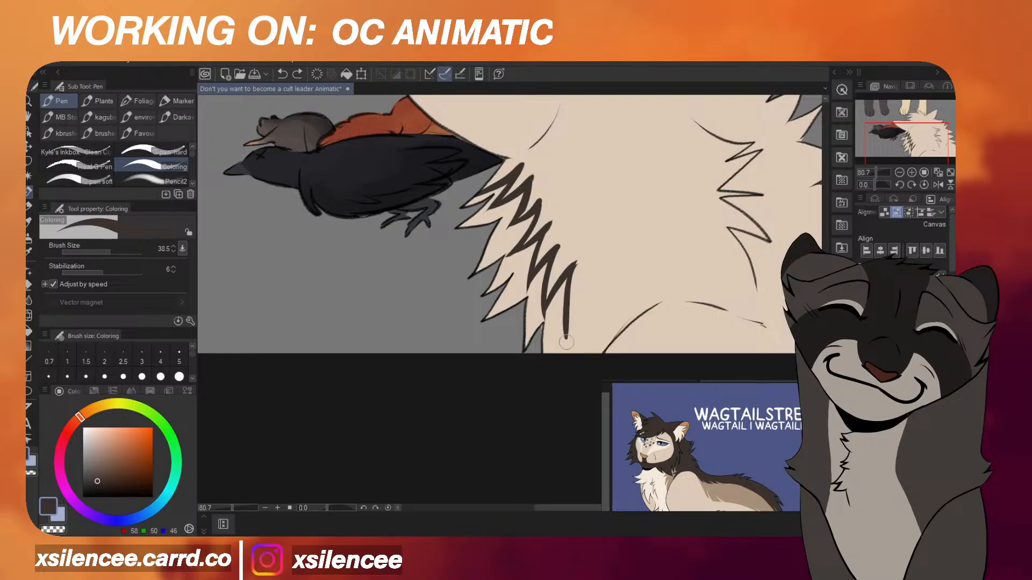
pyautogui.hotkey('ctrl', 'z')
pyautogui.moveTo(575, 261)
pyautogui.mouseDown()
pyautogui.moveTo(555, 342)
pyautogui.moveTo(562, 326)
pyautogui.mouseUp()
pyautogui.hotkey('ctrl', 'z')
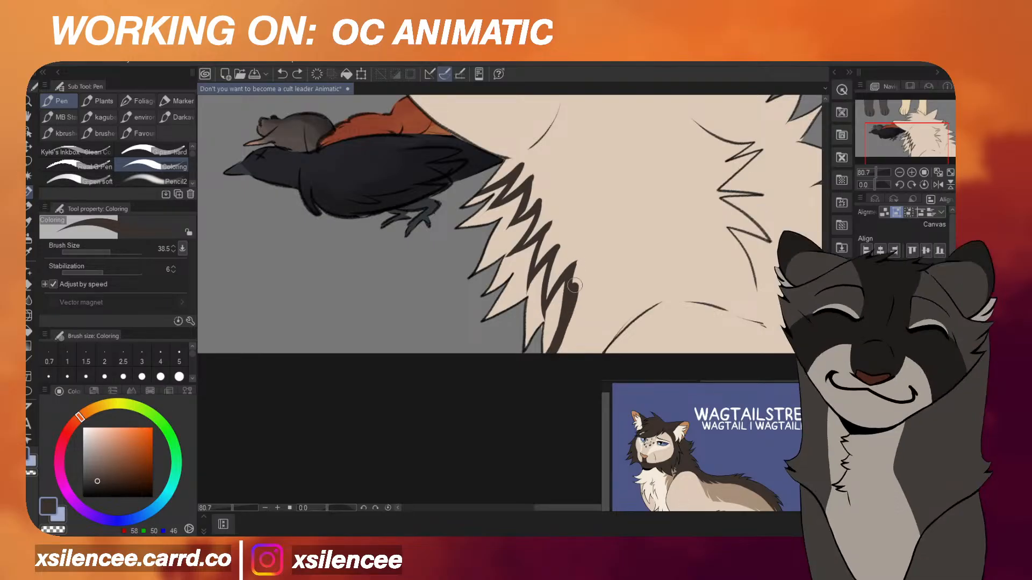
pyautogui.scroll(-4, 553, 364)
pyautogui.scroll(3, 661, 165)
pyautogui.scroll(3, 432, 267)
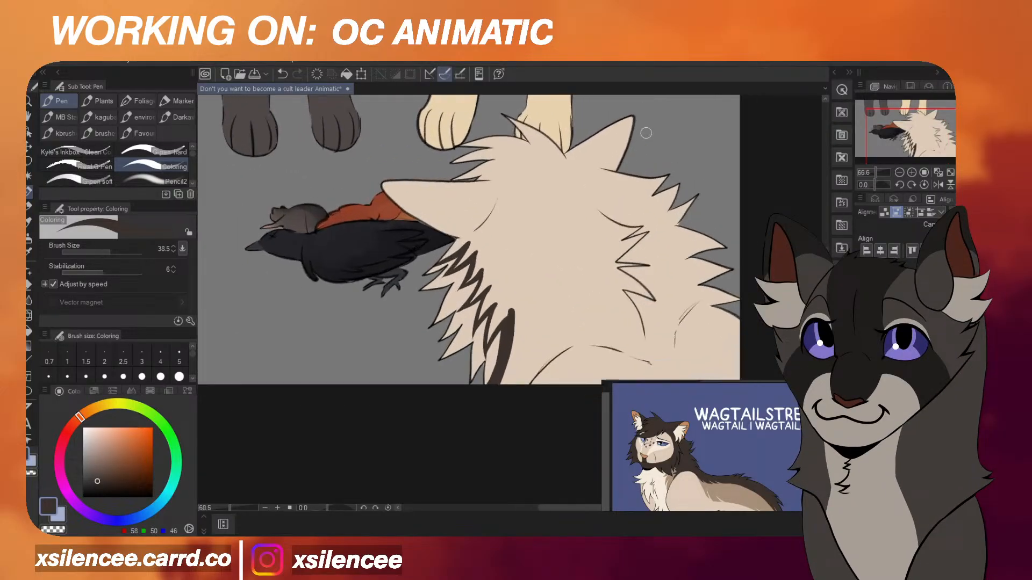
pyautogui.scroll(-2, 454, 258)
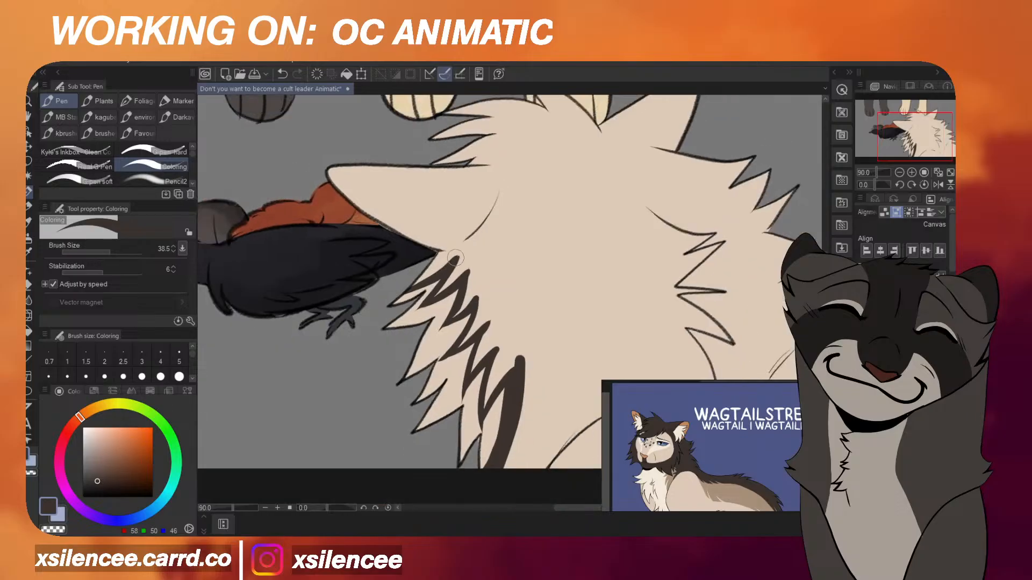
pyautogui.scroll(-3, 395, 285)
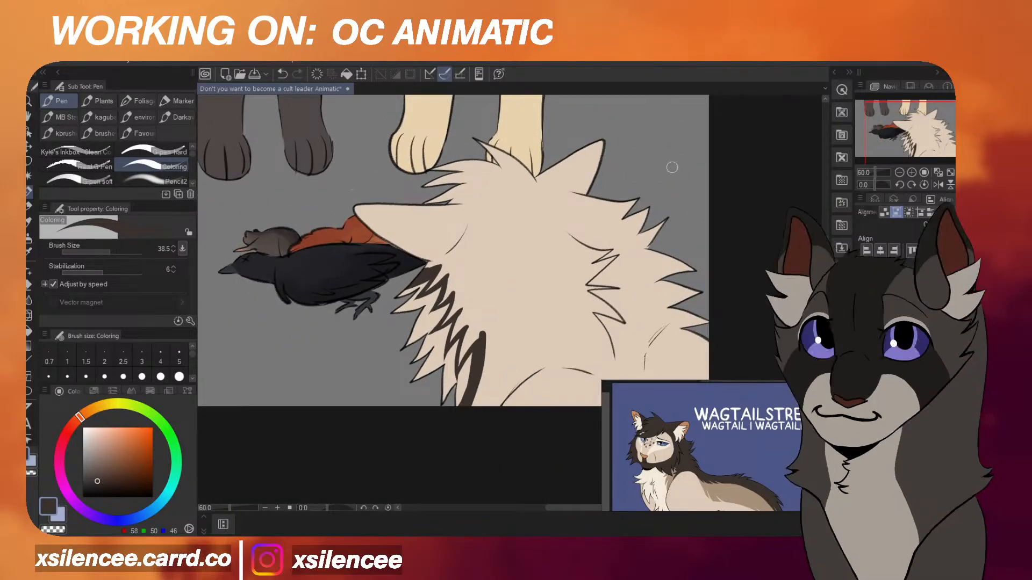
pyautogui.scroll(-2, 665, 286)
pyautogui.scroll(3, 634, 338)
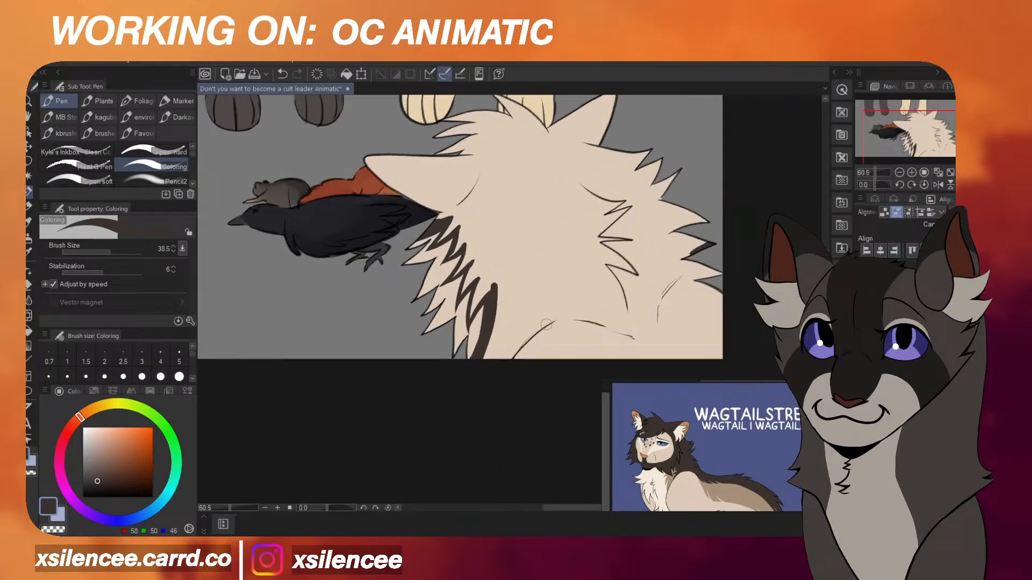
# Outline the two rounded cream patches at the cat's lower edge with dark brown curves and fill the remaining fur dark brown.
pyautogui.moveTo(544, 328)
pyautogui.mouseDown()
pyautogui.moveTo(596, 330)
pyautogui.moveTo(621, 358)
pyautogui.mouseUp()
pyautogui.hotkey('ctrl', 'z')
pyautogui.moveTo(544, 329)
pyautogui.mouseDown()
pyautogui.moveTo(586, 329)
pyautogui.moveTo(620, 361)
pyautogui.mouseUp()
pyautogui.scroll(4, 555, 325)
pyautogui.moveTo(557, 329)
pyautogui.mouseDown()
pyautogui.moveTo(530, 338)
pyautogui.moveTo(485, 382)
pyautogui.mouseUp()
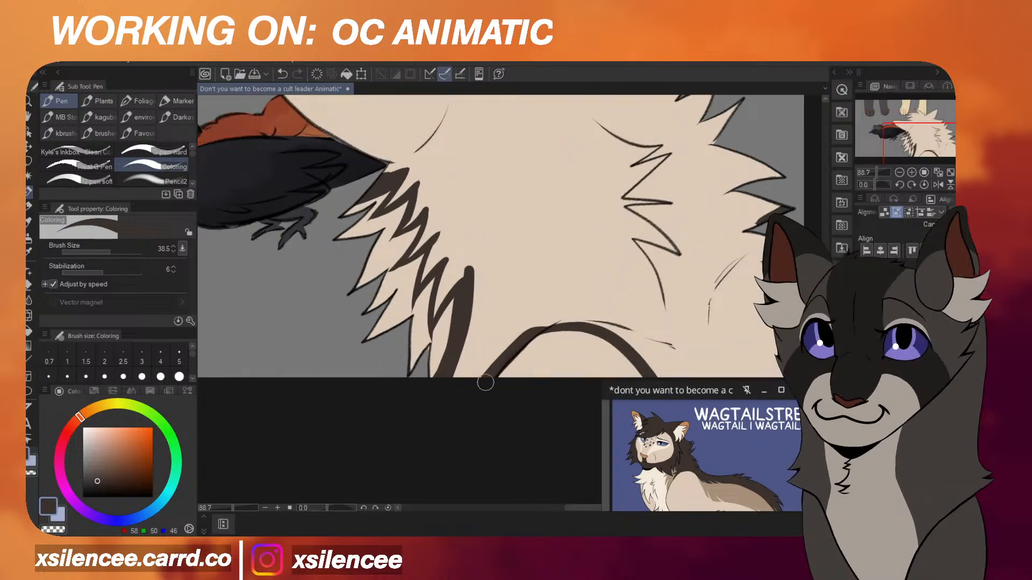
pyautogui.scroll(-7, 582, 324)
pyautogui.scroll(4, 582, 324)
pyautogui.moveTo(729, 272)
pyautogui.mouseDown()
pyautogui.moveTo(681, 292)
pyautogui.moveTo(678, 324)
pyautogui.moveTo(717, 364)
pyautogui.mouseUp()
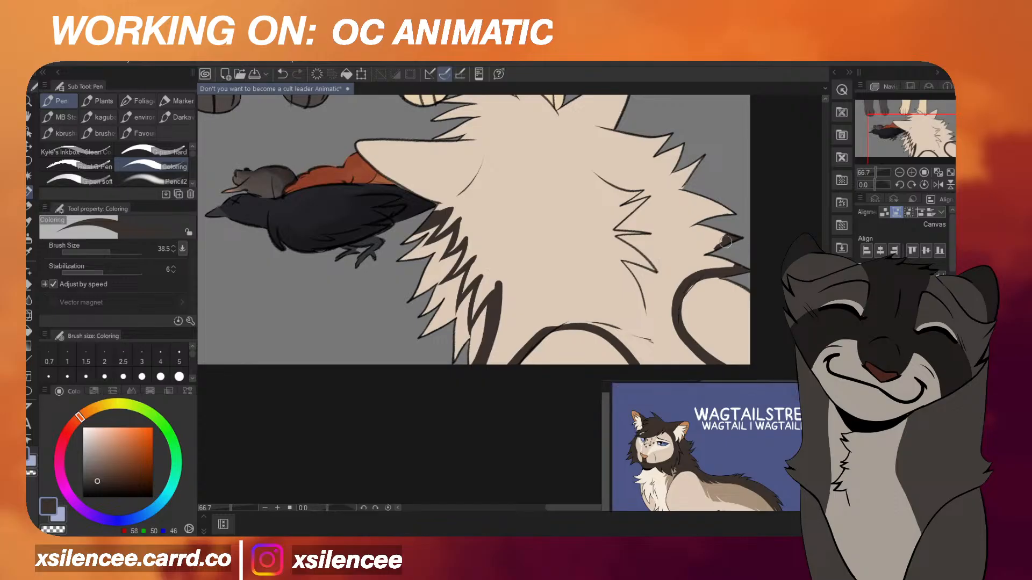
pyautogui.scroll(-2, 731, 243)
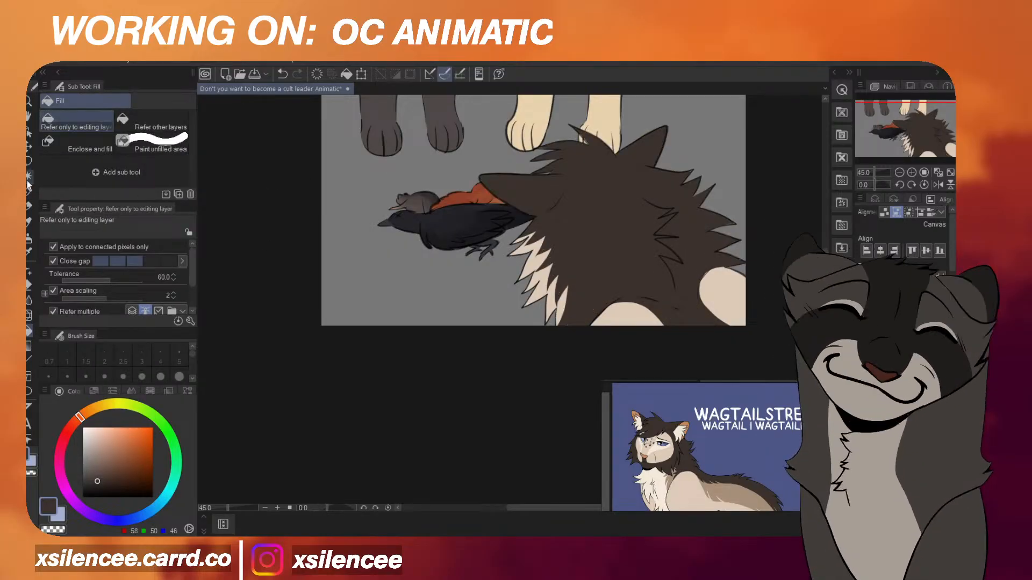
# Touch up the dark spikes overlapping the cream chest fur, checking the drawing in a mirrored view as well.
pyautogui.press('h')
pyautogui.scroll(4, 519, 232)
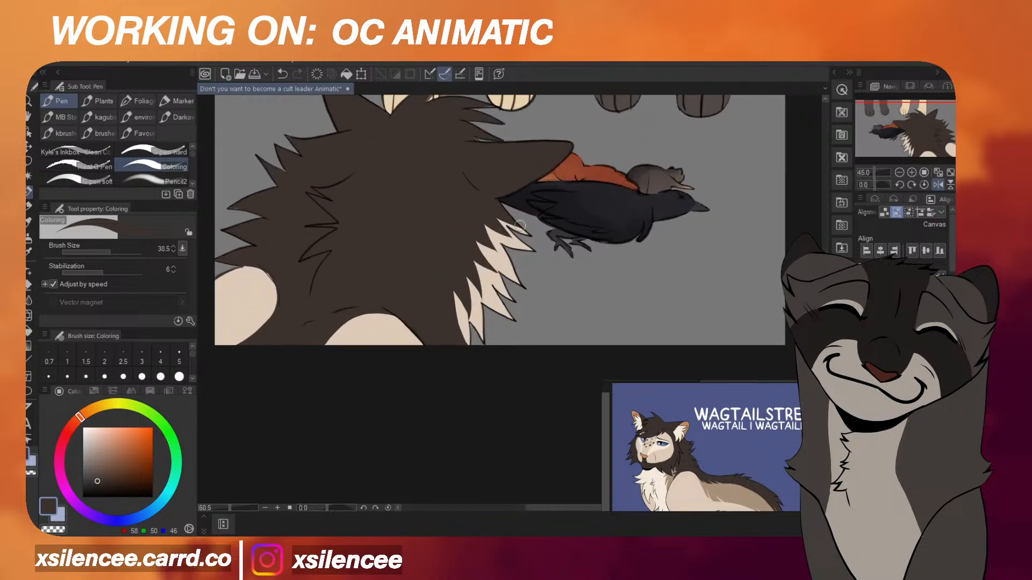
pyautogui.scroll(1, 519, 233)
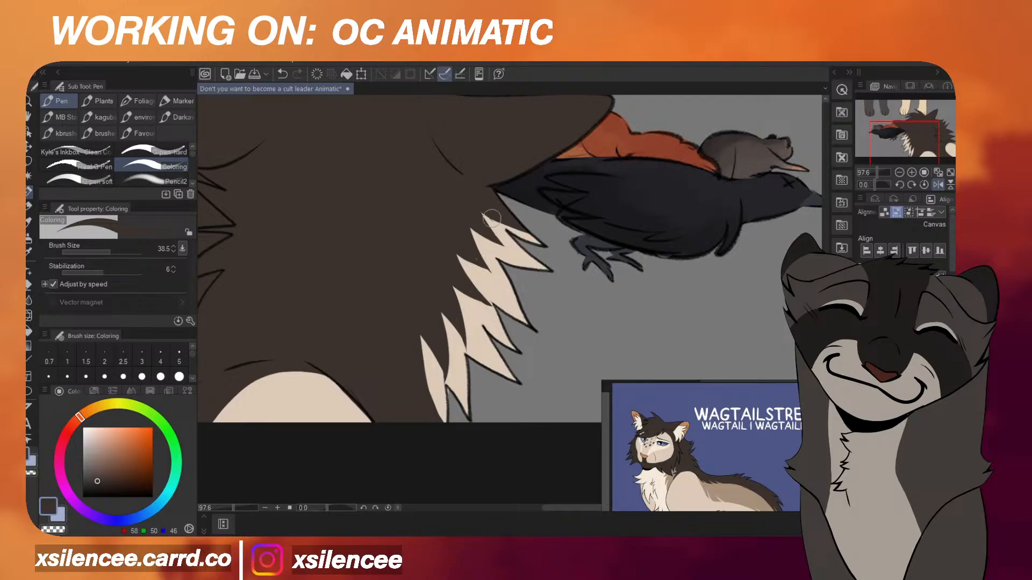
pyautogui.hotkey('ctrl', 'z')
pyautogui.moveTo(494, 216)
pyautogui.mouseDown()
pyautogui.moveTo(472, 203)
pyautogui.moveTo(524, 234)
pyautogui.mouseUp()
pyautogui.hotkey('ctrl', 'z')
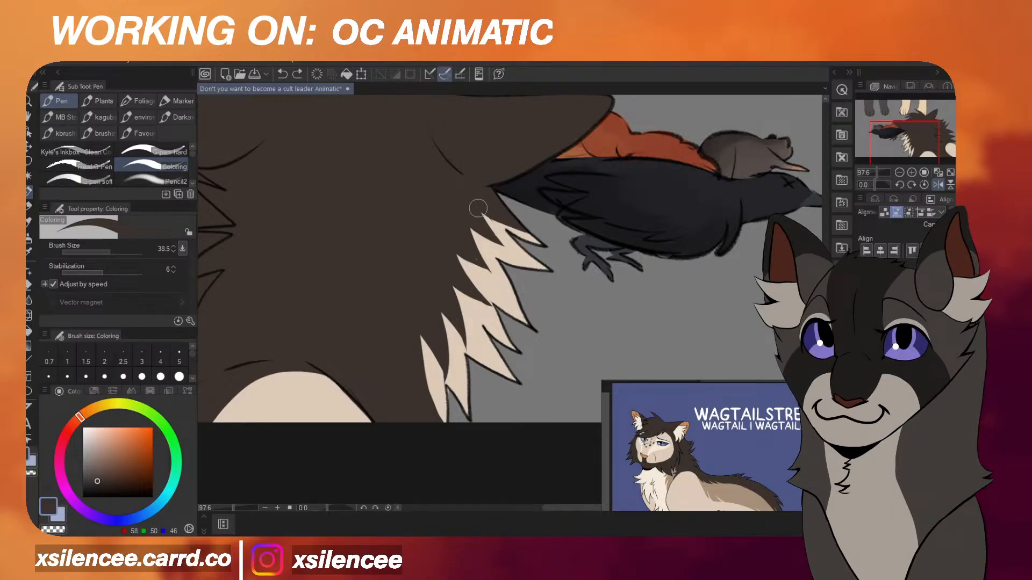
pyautogui.scroll(-4, 571, 237)
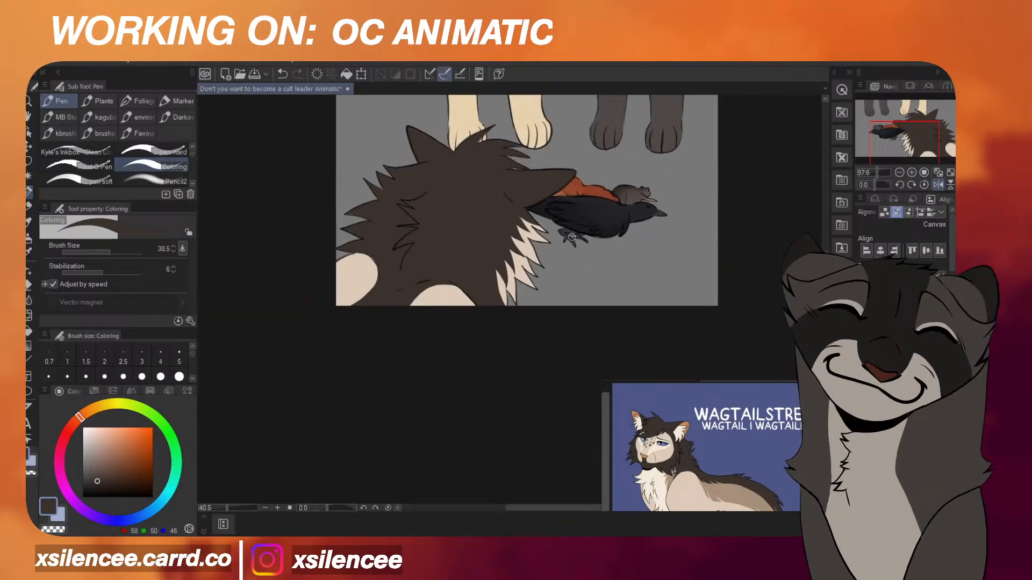
pyautogui.press('h')
pyautogui.scroll(-1, 575, 233)
pyautogui.scroll(6, 524, 236)
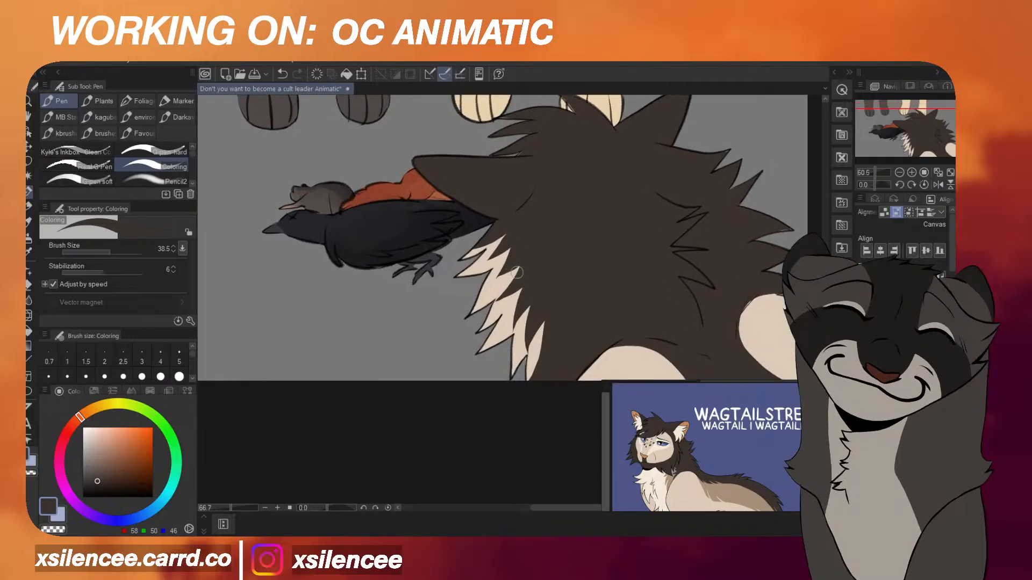
pyautogui.scroll(2, 516, 273)
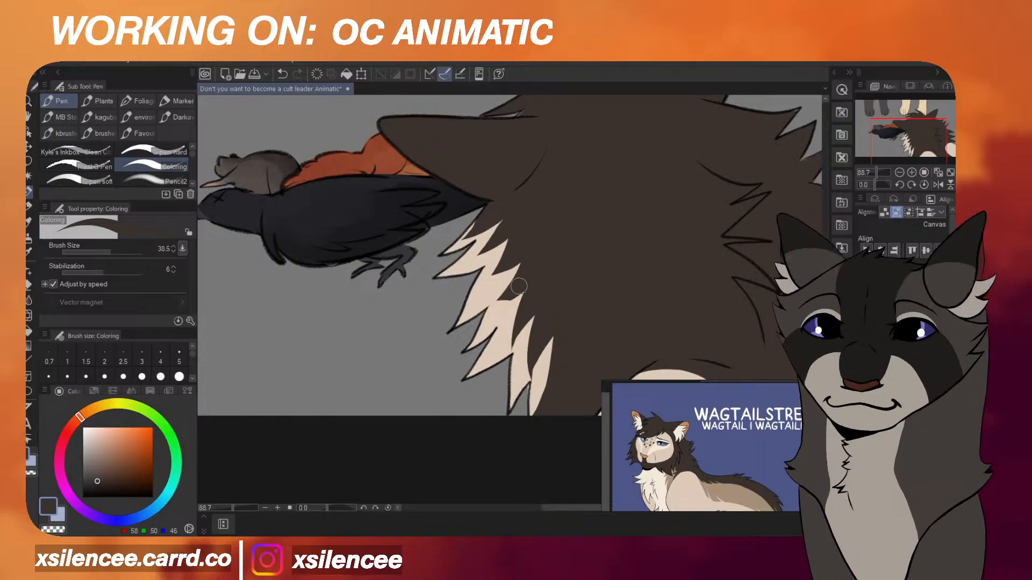
pyautogui.scroll(-2, 553, 267)
pyautogui.scroll(-2, 554, 267)
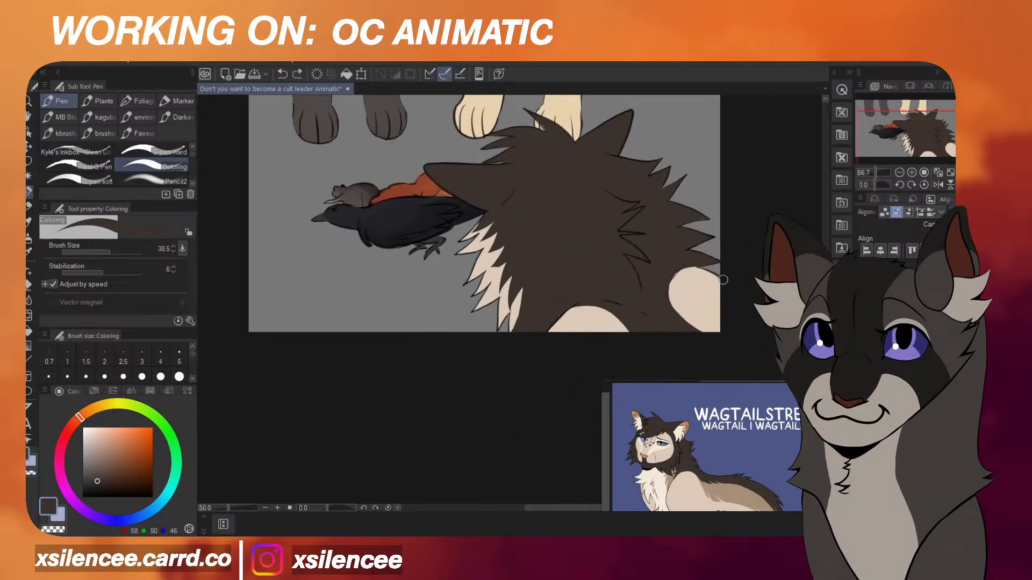
pyautogui.scroll(-1, 697, 272)
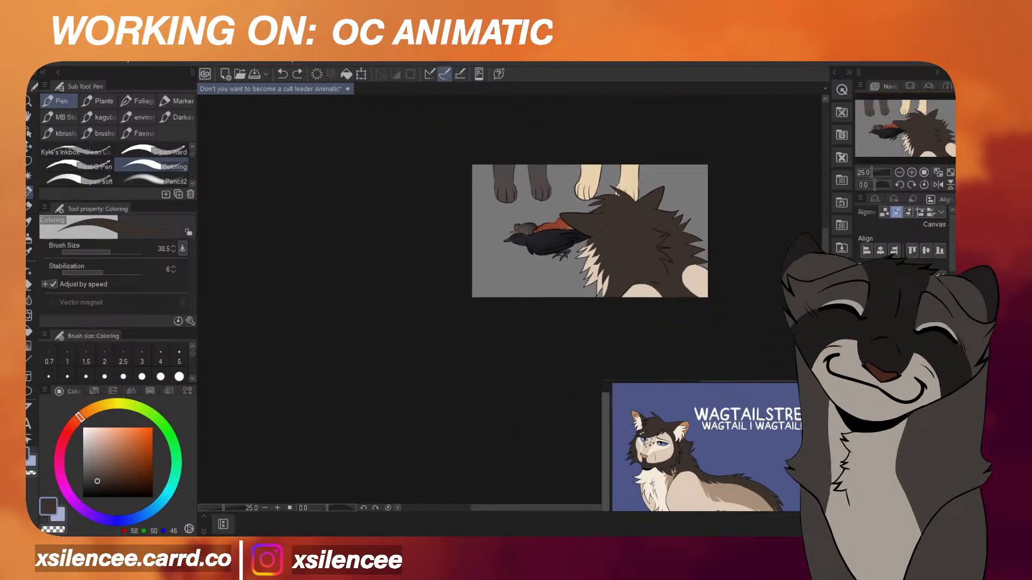
# Show the Wagtailstream reference sheet on the canvas, sample its tan fur, RGB 166, 143, 122, hide the sheet and save the file.
pyautogui.scroll(2, 739, 311)
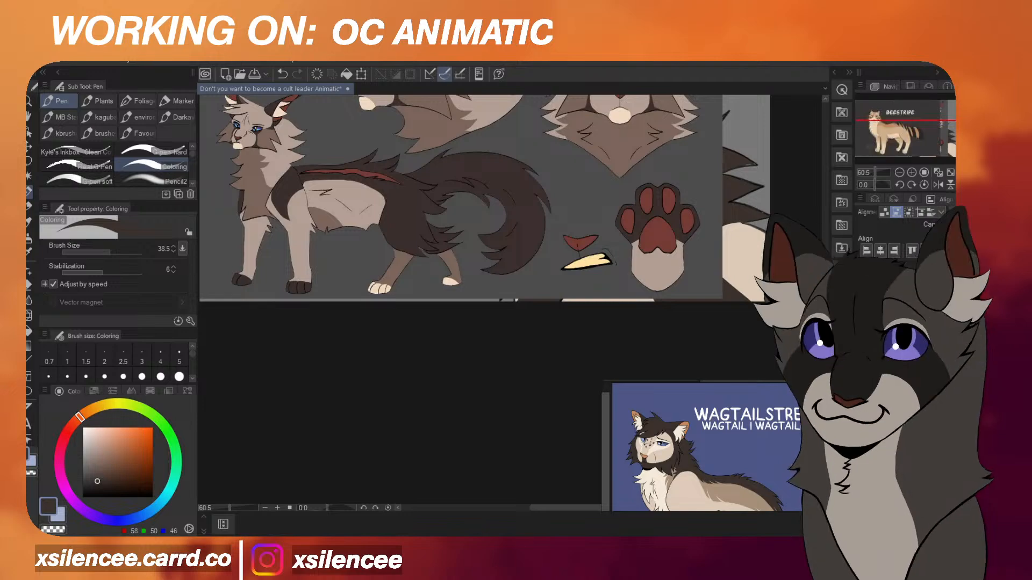
pyautogui.scroll(-3, 733, 304)
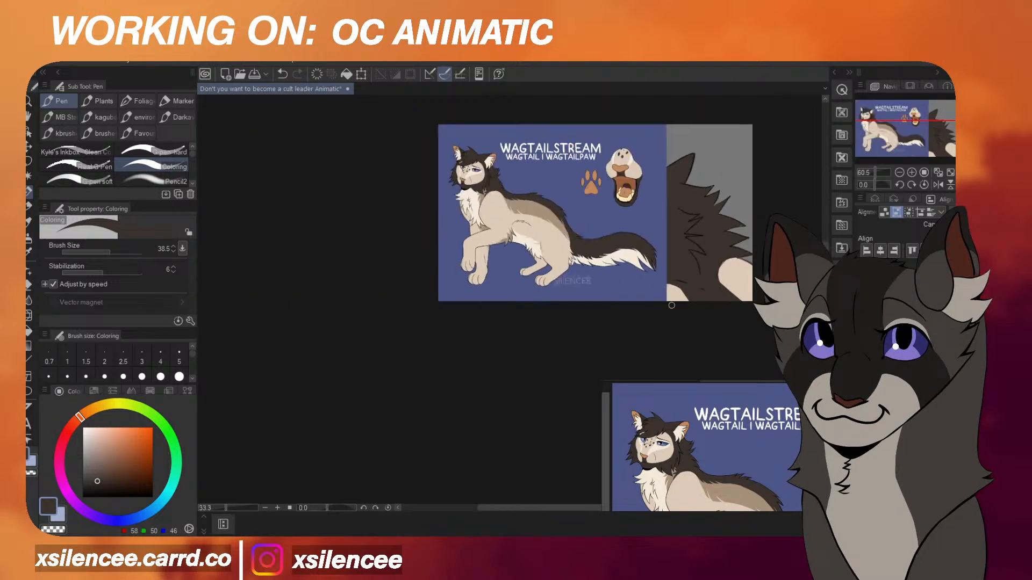
pyautogui.scroll(4, 529, 209)
pyautogui.keyDown('alt'); pyautogui.click(546, 218); pyautogui.keyUp('alt')
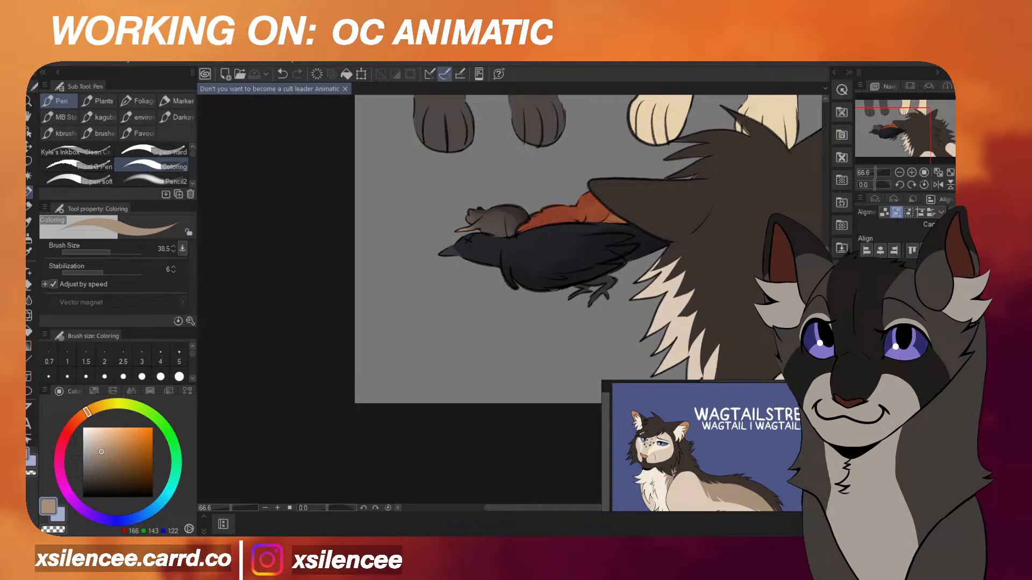
# Paint tan over the inner parts of the cream chest spikes beside the dark fur.
pyautogui.scroll(-2, 727, 206)
pyautogui.scroll(2, 766, 286)
pyautogui.click(685, 257)
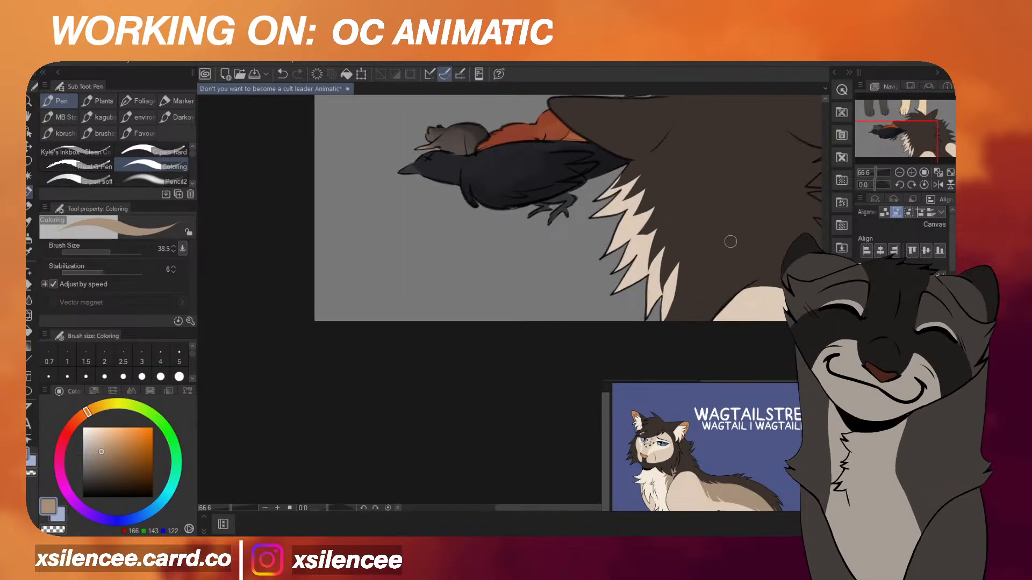
pyautogui.moveTo(682, 284)
pyautogui.mouseDown()
pyautogui.moveTo(657, 278)
pyautogui.moveTo(656, 326)
pyautogui.moveTo(668, 268)
pyautogui.moveTo(657, 223)
pyautogui.moveTo(638, 323)
pyautogui.moveTo(638, 171)
pyautogui.moveTo(610, 227)
pyautogui.mouseUp()
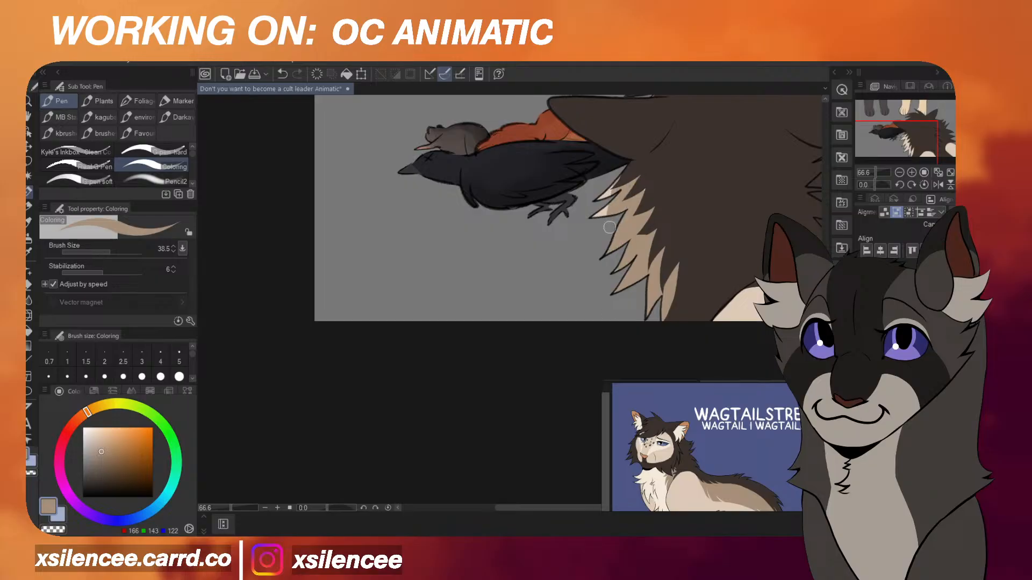
# Set the brush size to 66.6 and paint a tan area on the far side of the middle cream patch at the canvas's lower edge.
pyautogui.scroll(-2, 509, 297)
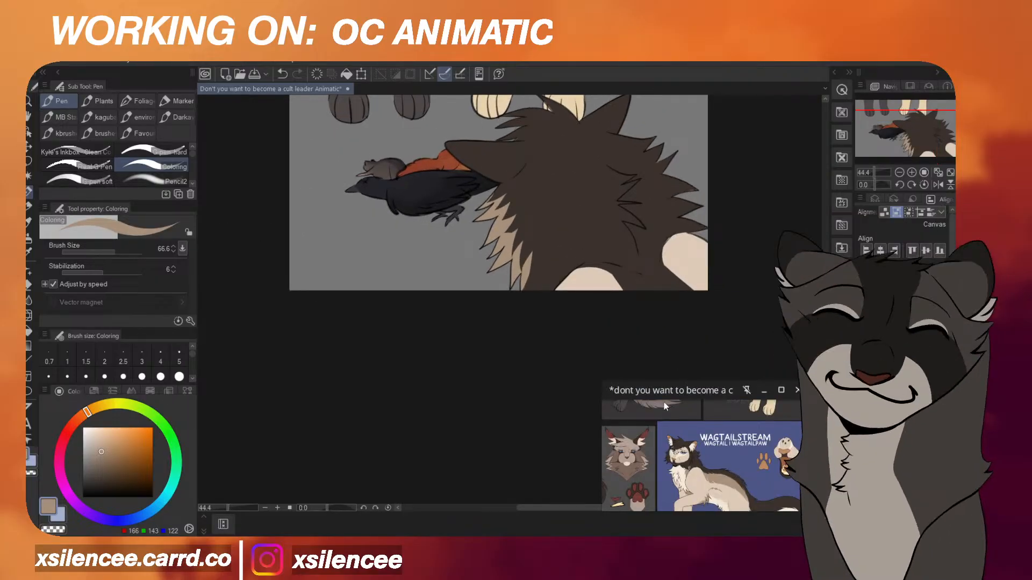
pyautogui.scroll(2, 603, 270)
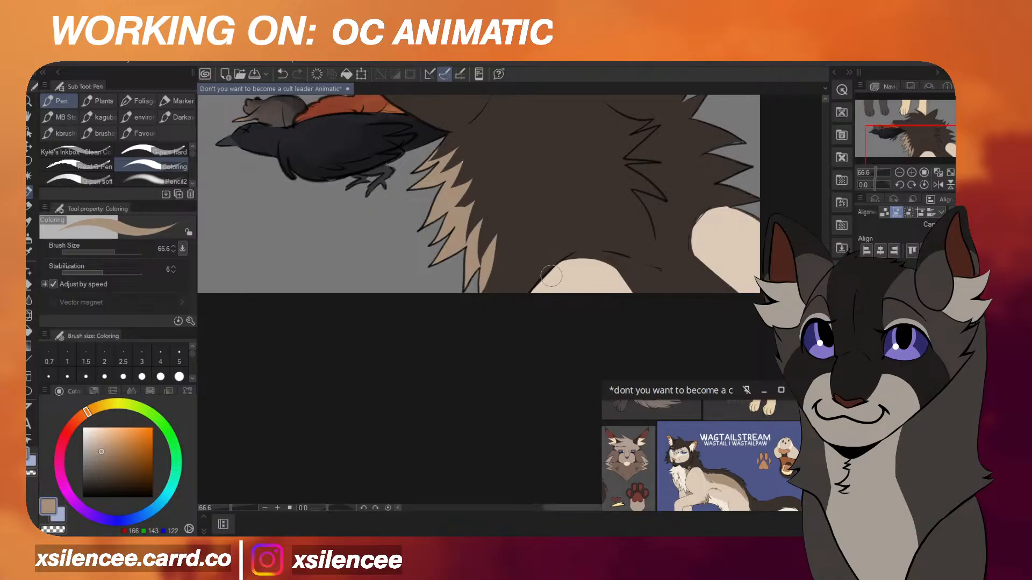
pyautogui.moveTo(570, 255)
pyautogui.mouseDown()
pyautogui.moveTo(592, 283)
pyautogui.moveTo(627, 285)
pyautogui.mouseUp()
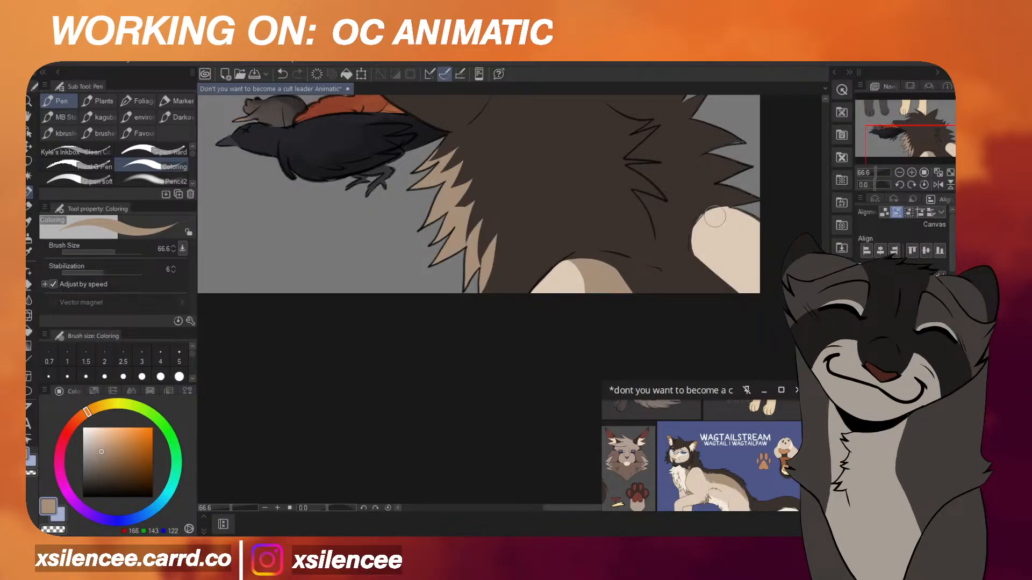
# Try to paint tan along the lower side of the cream patch at the canvas's right edge and a spiked tan edge on the middle patch.
pyautogui.moveTo(682, 235); pyautogui.dragTo(765, 275)
pyautogui.hotkey('ctrl', 'z')
pyautogui.moveTo(685, 245)
pyautogui.mouseDown()
pyautogui.moveTo(759, 268)
pyautogui.moveTo(696, 263)
pyautogui.mouseUp()
pyautogui.hotkey('ctrl', 'z')
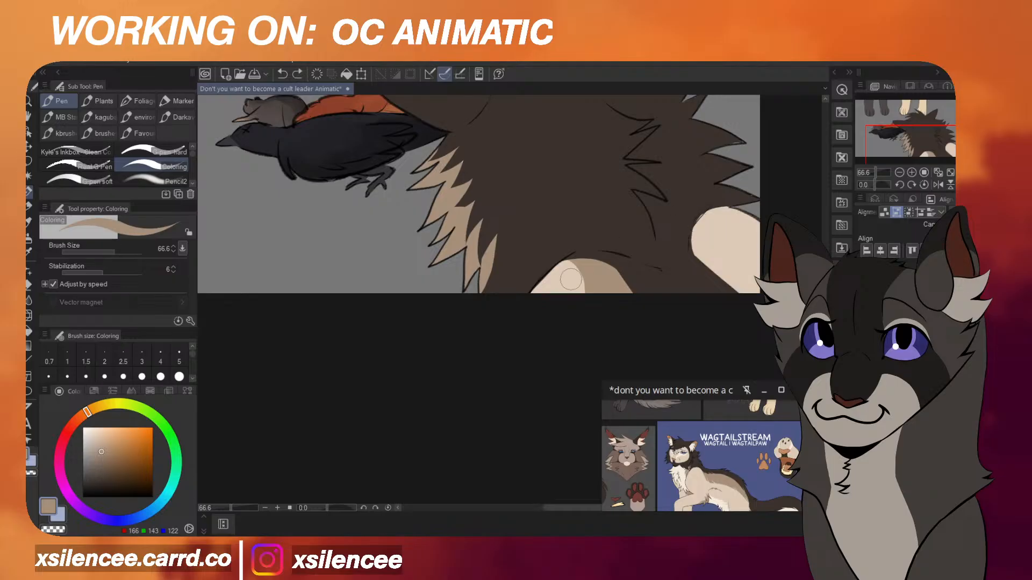
pyautogui.moveTo(688, 239)
pyautogui.mouseDown()
pyautogui.moveTo(785, 274)
pyautogui.moveTo(754, 285)
pyautogui.mouseUp()
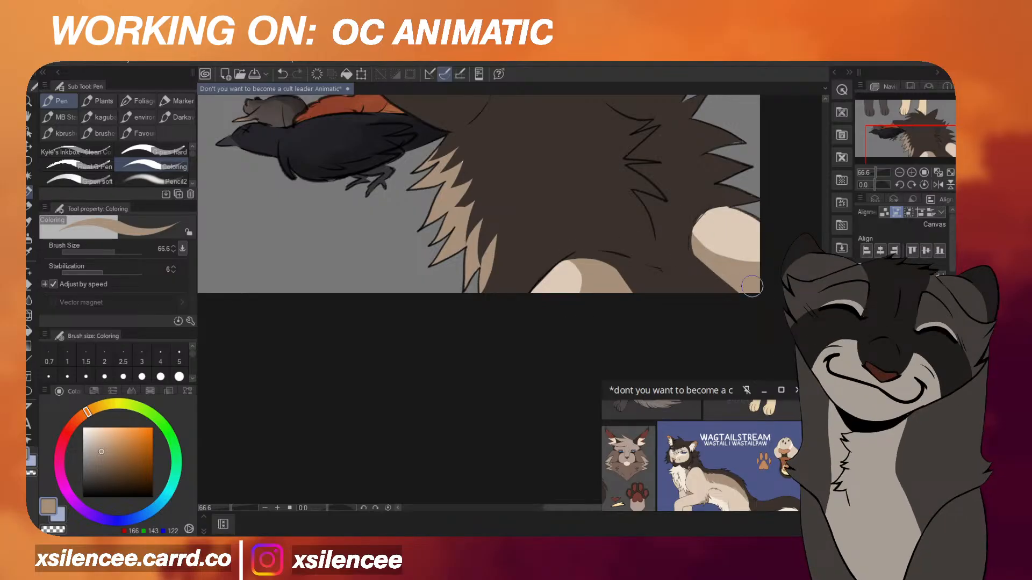
pyautogui.hotkey('ctrl', 'z')
pyautogui.moveTo(697, 243)
pyautogui.mouseDown()
pyautogui.moveTo(757, 271)
pyautogui.moveTo(719, 274)
pyautogui.mouseUp()
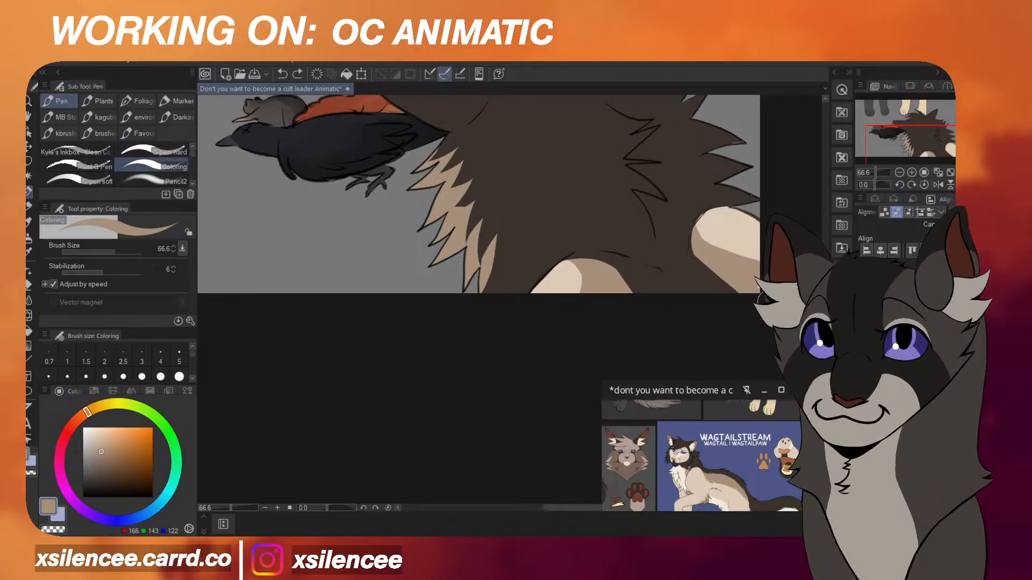
pyautogui.scroll(3, 631, 276)
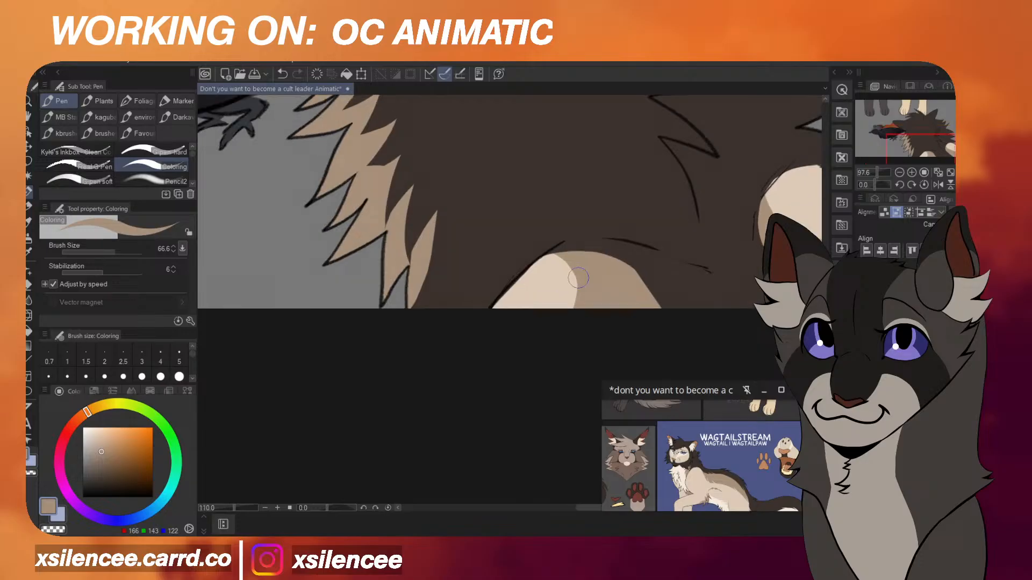
pyautogui.scroll(-2, 545, 347)
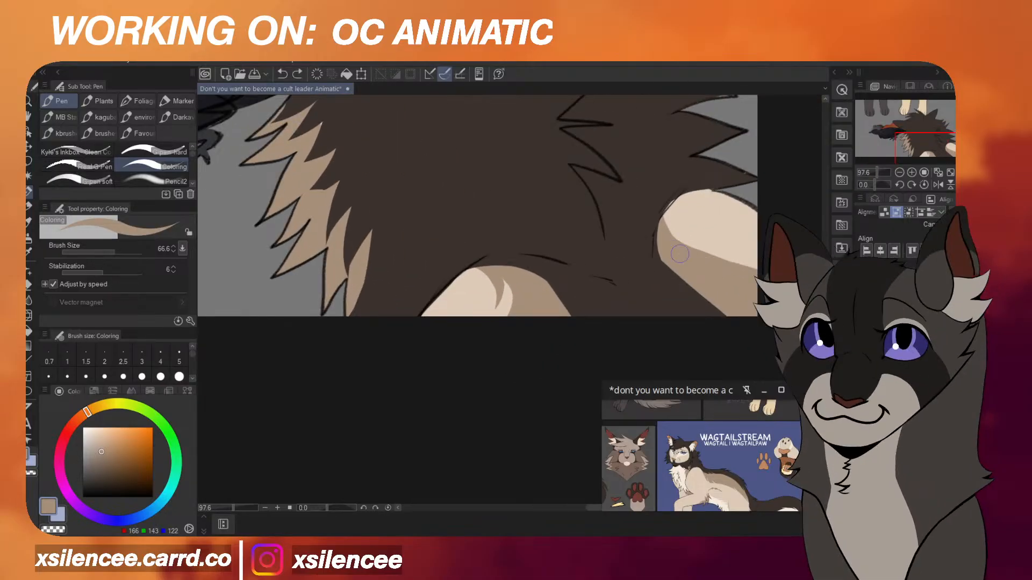
pyautogui.scroll(-3, 693, 247)
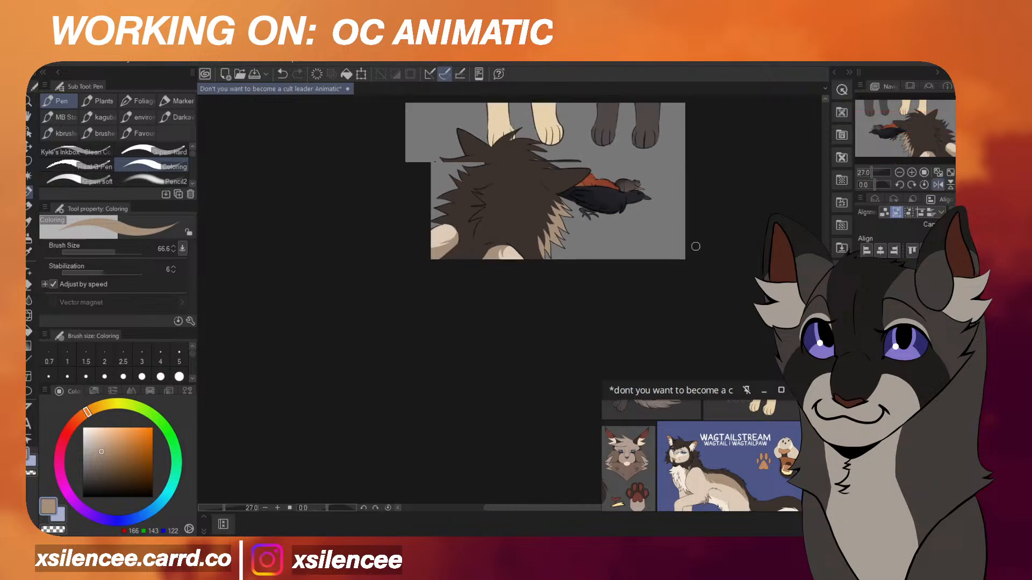
pyautogui.scroll(-1, 694, 247)
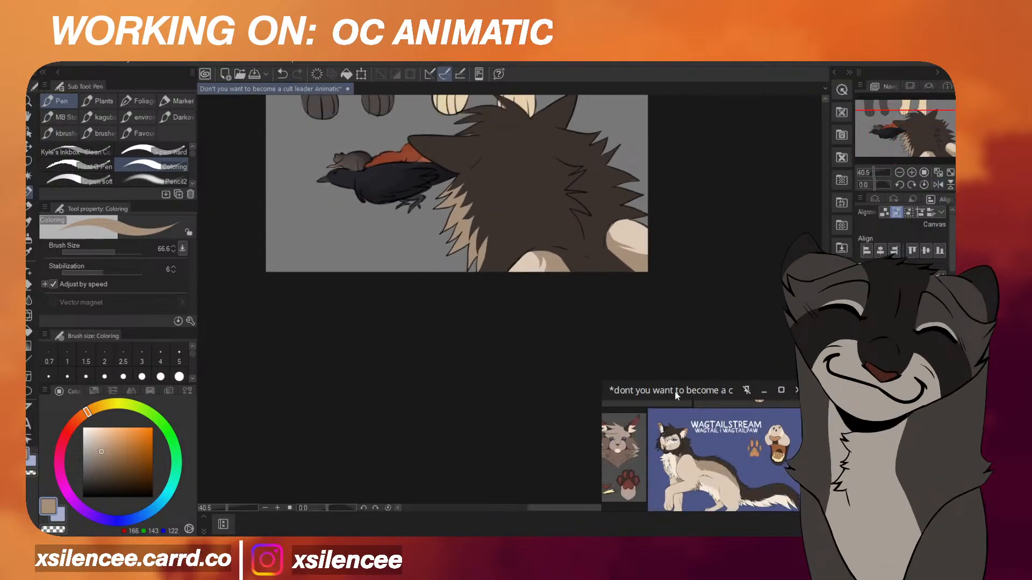
pyautogui.scroll(-1, 666, 279)
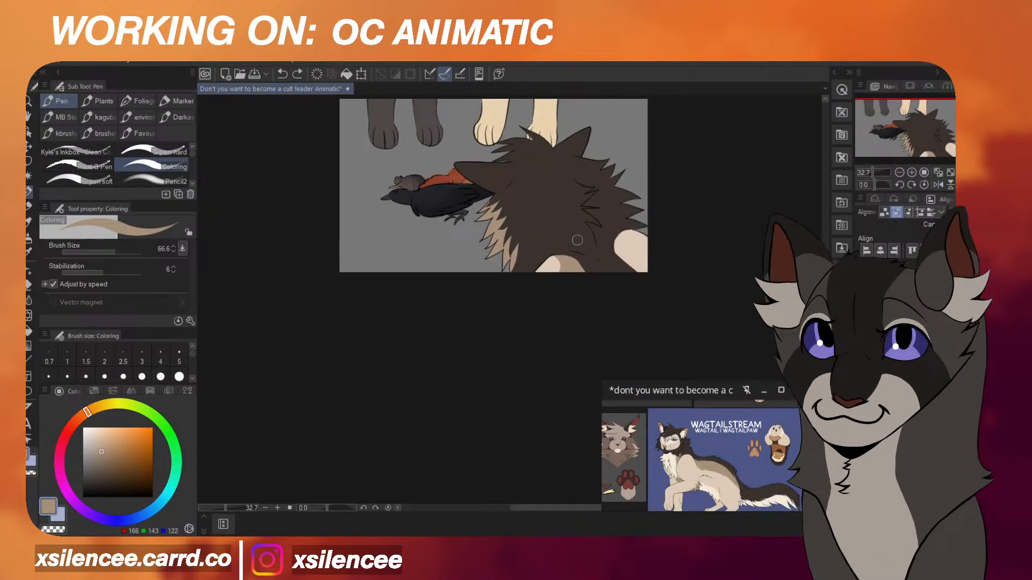
# Try different tan shapes on the far side of the middle cream patch and the underside of the right one.
pyautogui.scroll(2, 567, 264)
pyautogui.moveTo(568, 273); pyautogui.dragTo(587, 309)
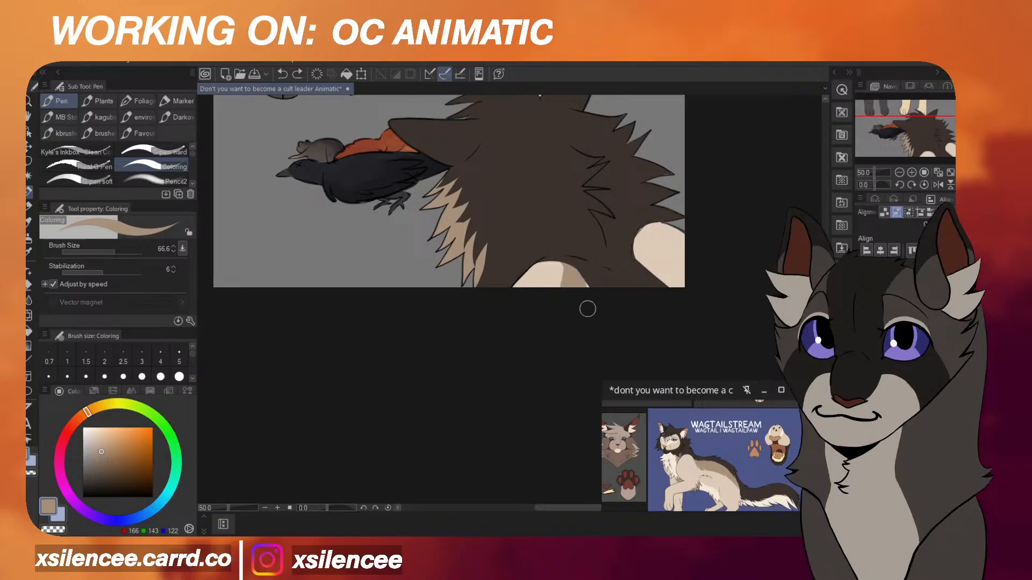
pyautogui.hotkey('ctrl', 'z')
pyautogui.moveTo(640, 245); pyautogui.dragTo(713, 291)
pyautogui.moveTo(713, 290)
pyautogui.mouseDown()
pyautogui.moveTo(639, 262)
pyautogui.moveTo(684, 298)
pyautogui.moveTo(697, 258)
pyautogui.mouseUp()
pyautogui.hotkey('ctrl', 'z')
pyautogui.hotkey('ctrl', 'z')
pyautogui.moveTo(633, 251)
pyautogui.mouseDown()
pyautogui.moveTo(691, 282)
pyautogui.moveTo(649, 248)
pyautogui.moveTo(699, 259)
pyautogui.moveTo(705, 311)
pyautogui.mouseUp()
pyautogui.hotkey('ctrl', 'z')
pyautogui.hotkey('ctrl', 'z')
# Try to repaint the tan on both cream patches, comparing them in a mirrored view.
pyautogui.press('h')
pyautogui.scroll(-2, 705, 257)
pyautogui.scroll(2, 515, 240)
pyautogui.hotkey('ctrl', 'z')
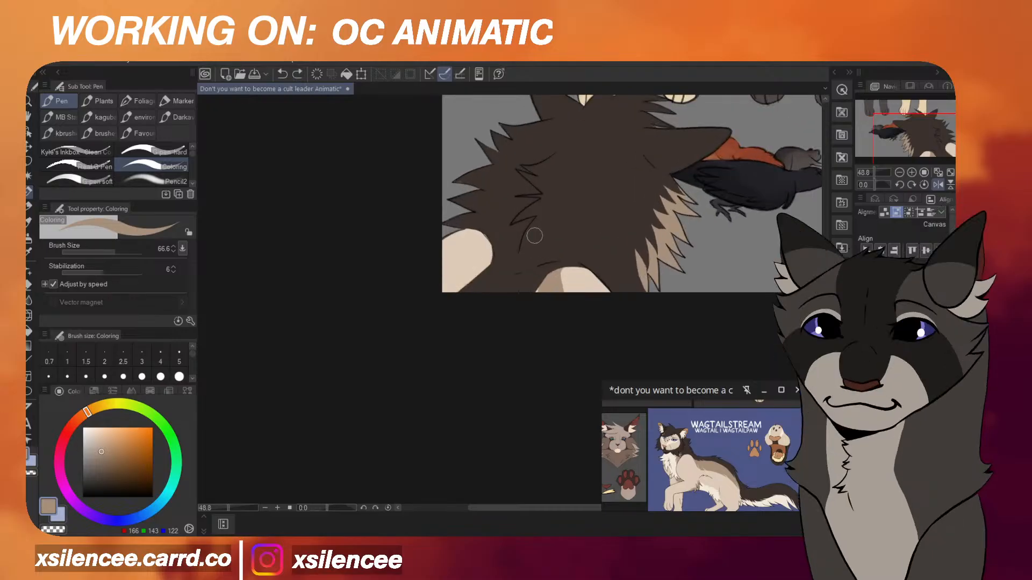
pyautogui.moveTo(554, 271)
pyautogui.mouseDown()
pyautogui.moveTo(539, 295)
pyautogui.moveTo(620, 269)
pyautogui.moveTo(573, 254)
pyautogui.moveTo(524, 256)
pyautogui.moveTo(588, 265)
pyautogui.moveTo(555, 263)
pyautogui.moveTo(570, 286)
pyautogui.mouseUp()
pyautogui.press('h')
pyautogui.hotkey('ctrl', 'z')
pyautogui.moveTo(528, 259)
pyautogui.mouseDown()
pyautogui.moveTo(601, 263)
pyautogui.moveTo(572, 287)
pyautogui.mouseUp()
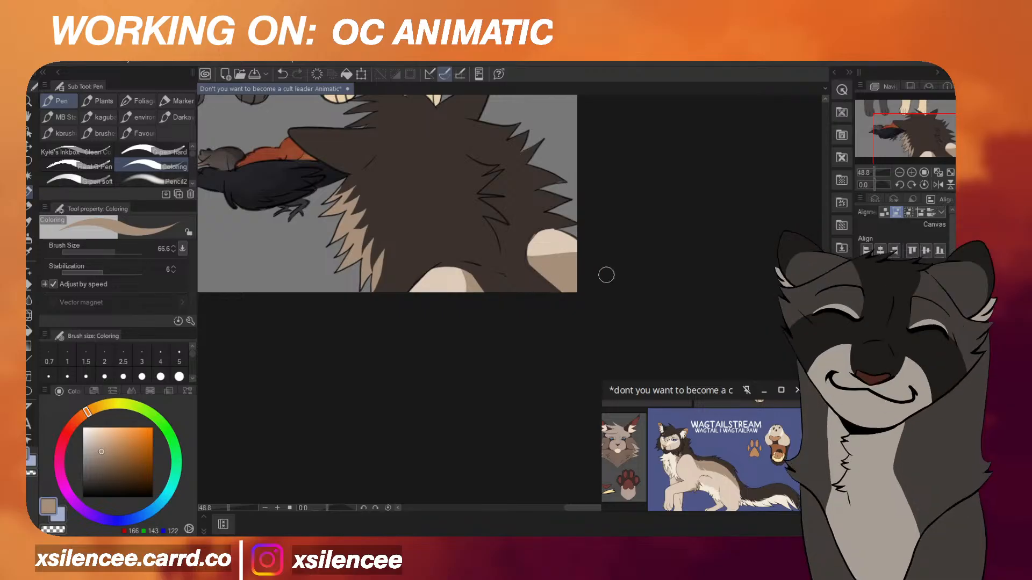
pyautogui.press('h')
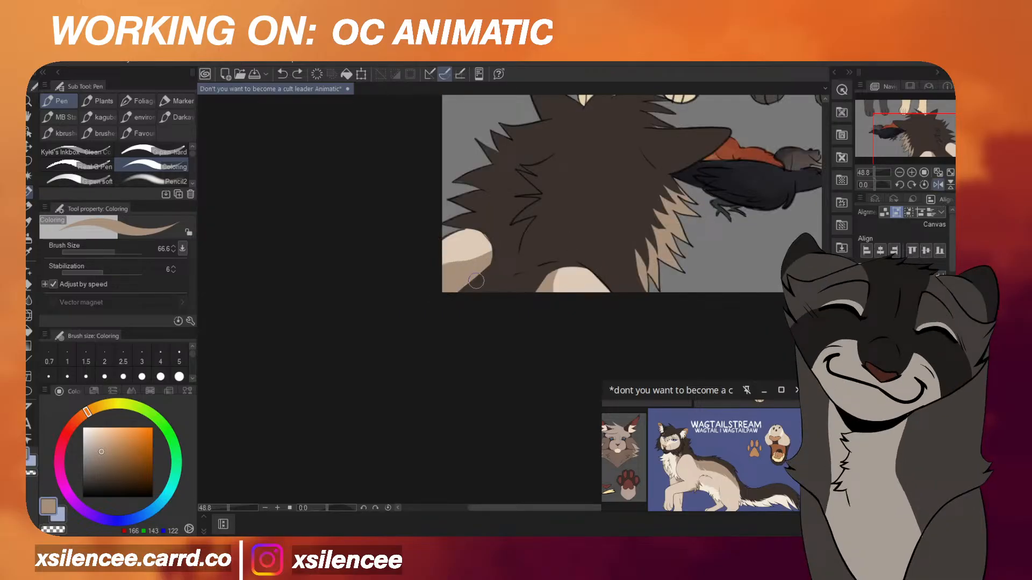
# Sample the cat's dark brown fur, RGB 58, 50, 46, and paint it over the lower side of the right cream patch.
pyautogui.keyDown('alt'); pyautogui.click(563, 242); pyautogui.keyUp('alt')
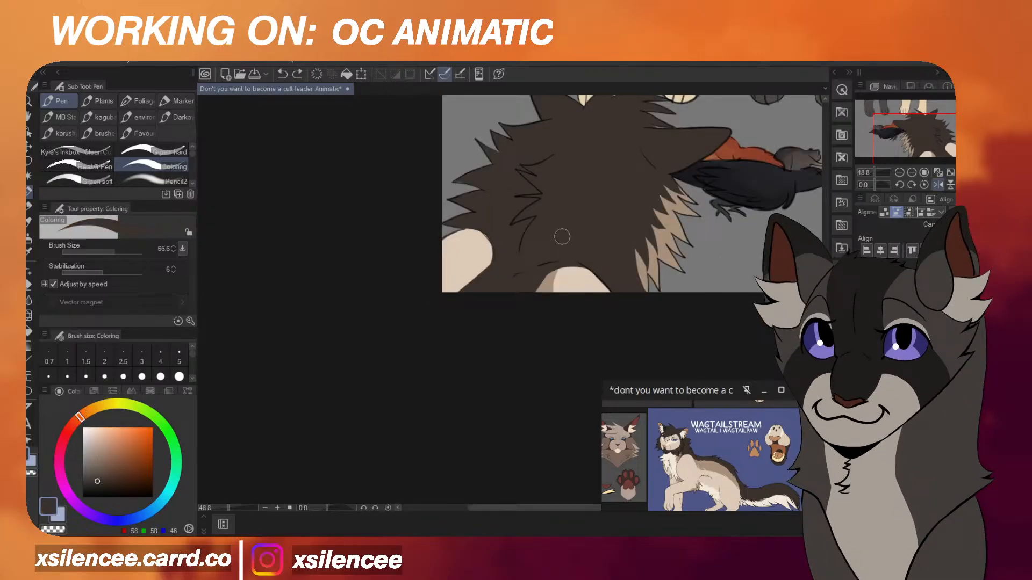
pyautogui.press('h')
pyautogui.moveTo(570, 289); pyautogui.dragTo(573, 280)
pyautogui.scroll(1, 574, 279)
pyautogui.moveTo(437, 240)
pyautogui.mouseDown()
pyautogui.moveTo(478, 290)
pyautogui.moveTo(468, 272)
pyautogui.mouseUp()
pyautogui.hotkey('ctrl', 'z')
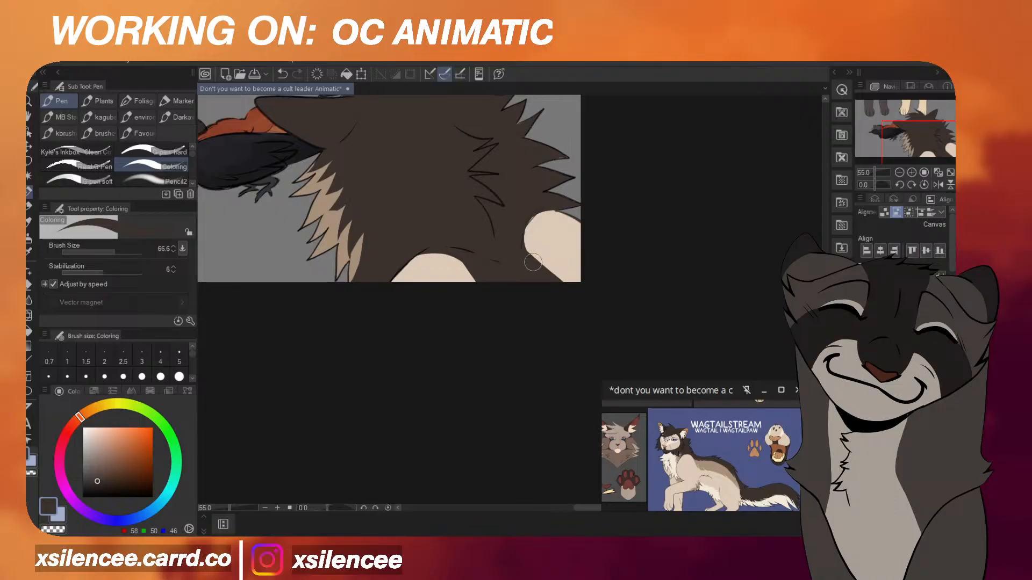
pyautogui.scroll(2, 532, 261)
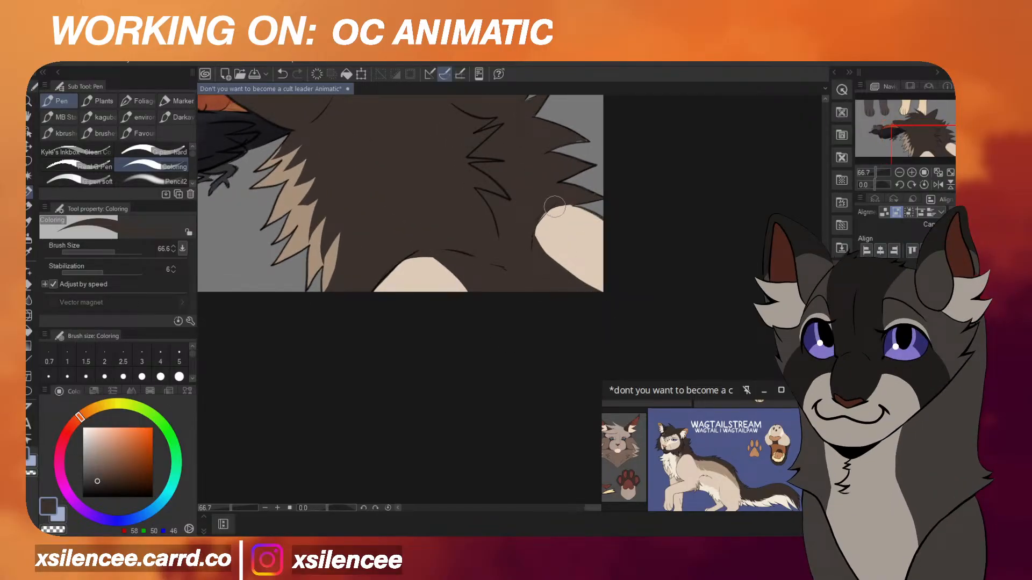
pyautogui.hotkey('ctrl', 'z')
pyautogui.moveTo(532, 237); pyautogui.dragTo(618, 313)
pyautogui.hotkey('ctrl', 'z')
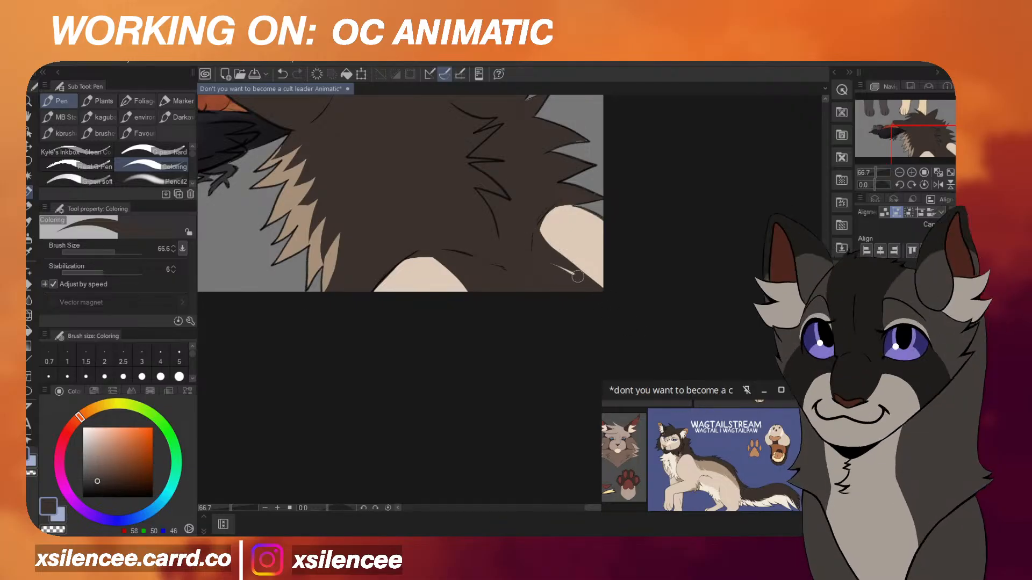
# Rework the dark brown edges of the middle and right cream patches into small fur spikes, checking them in a mirrored view.
pyautogui.press('h')
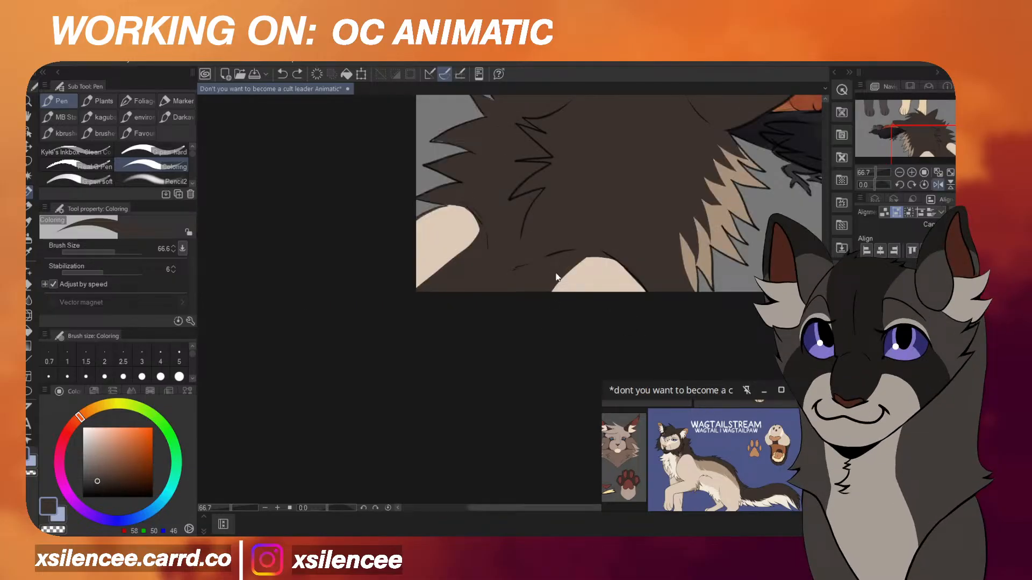
pyautogui.press('h')
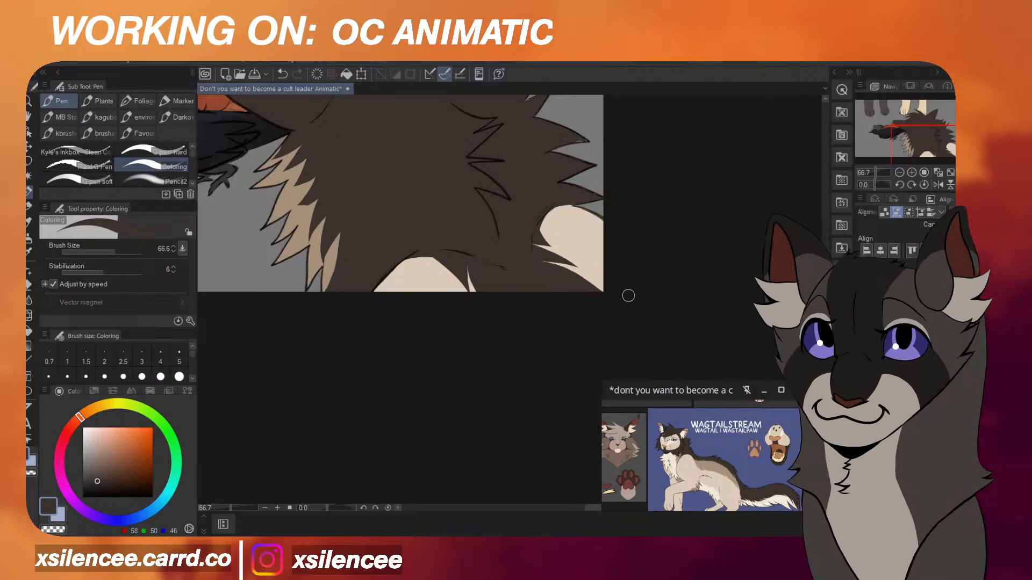
pyautogui.press('h')
pyautogui.hotkey('ctrl', 'y')
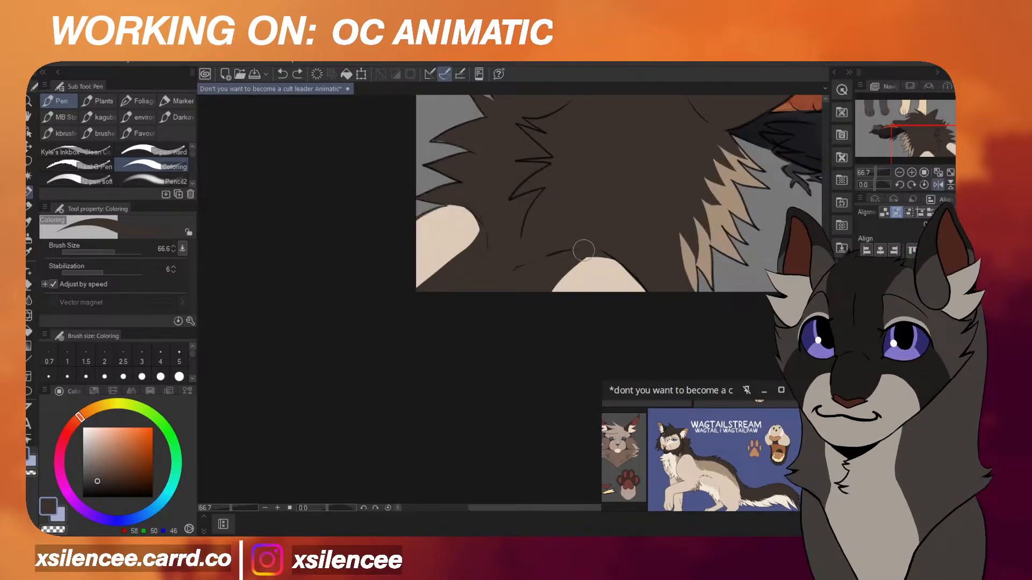
pyautogui.moveTo(577, 253)
pyautogui.mouseDown()
pyautogui.moveTo(547, 300)
pyautogui.moveTo(553, 296)
pyautogui.mouseUp()
pyautogui.press('h')
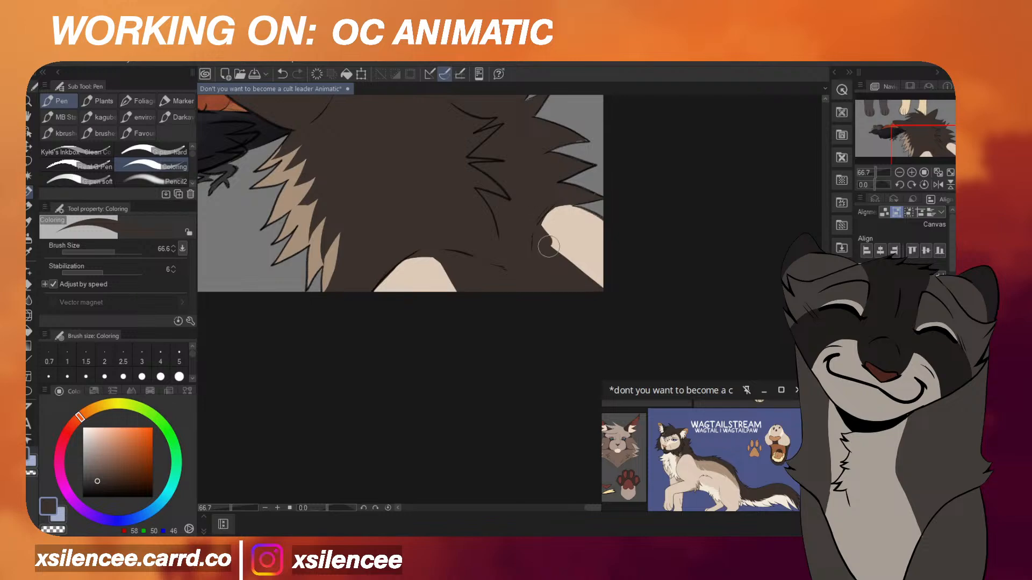
pyautogui.hotkey('ctrl', 'z')
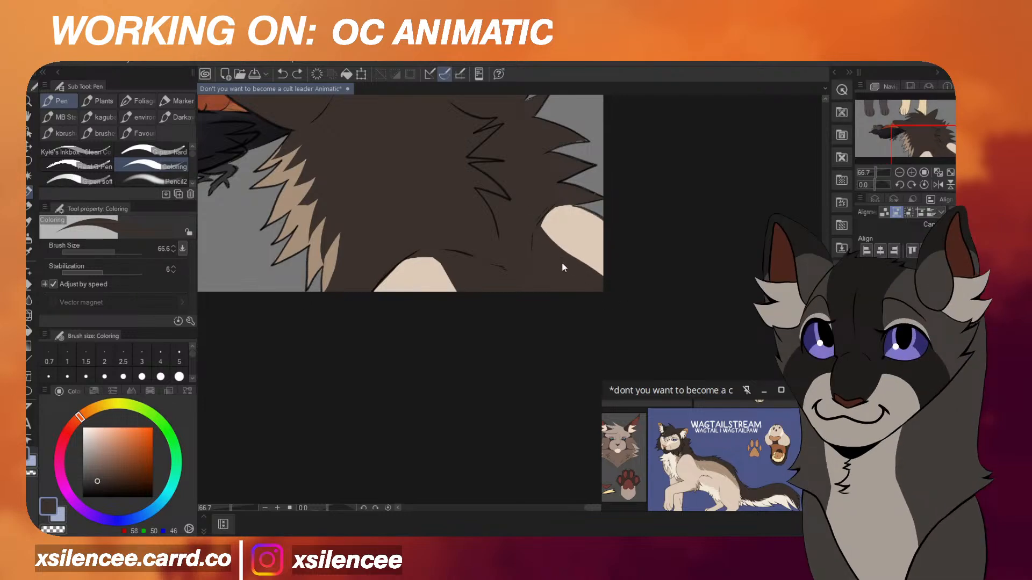
pyautogui.moveTo(459, 269); pyautogui.dragTo(458, 293)
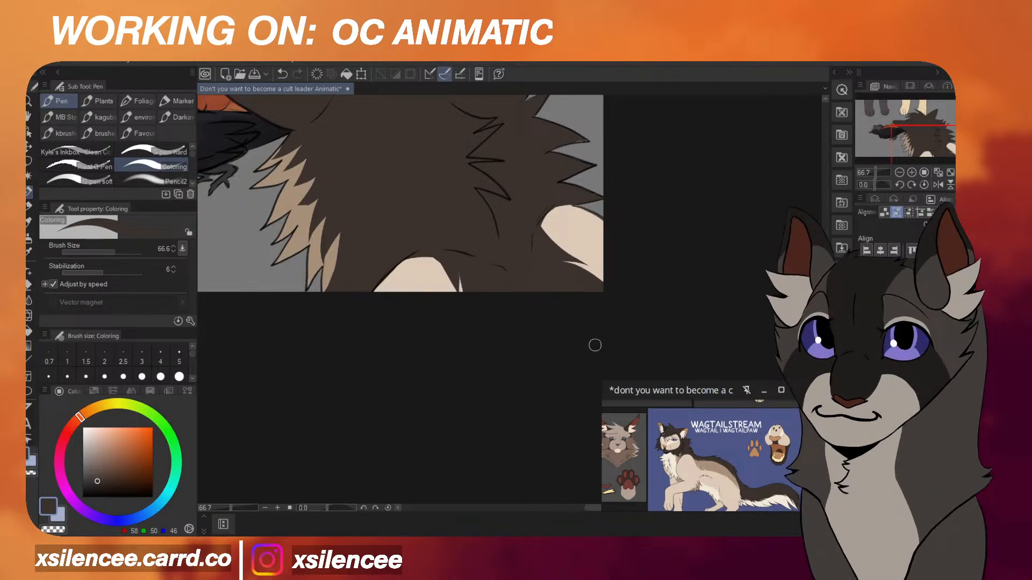
# Sample the chest's tan, RGB 166, 143, 122, and paint narrow tan strips where both cream patches meet the dark fur.
pyautogui.keyDown('alt'); pyautogui.click(301, 233); pyautogui.keyUp('alt')
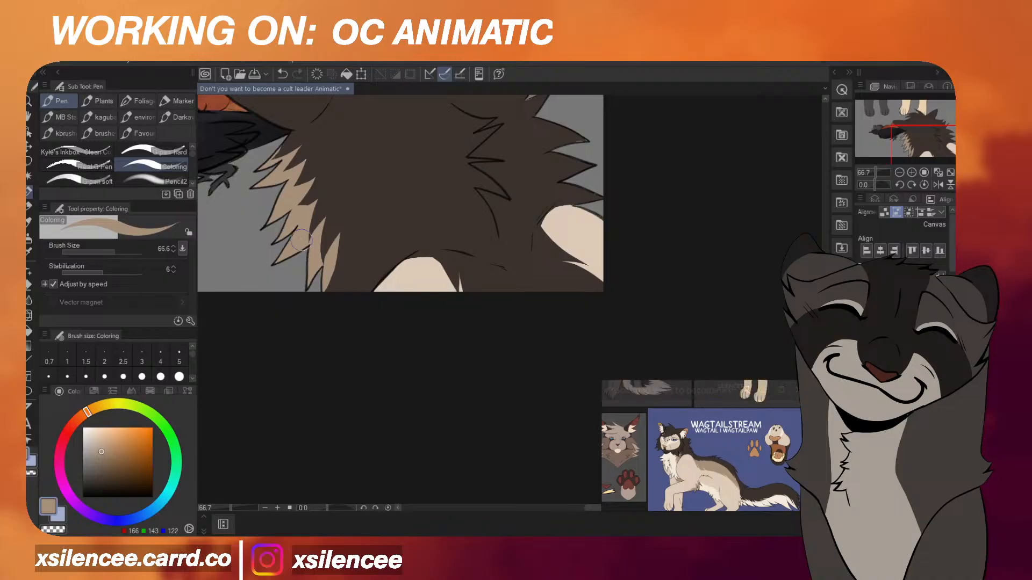
pyautogui.moveTo(563, 251)
pyautogui.mouseDown()
pyautogui.moveTo(614, 287)
pyautogui.moveTo(610, 275)
pyautogui.mouseUp()
pyautogui.hotkey('ctrl', 'z')
pyautogui.moveTo(431, 255); pyautogui.dragTo(446, 327)
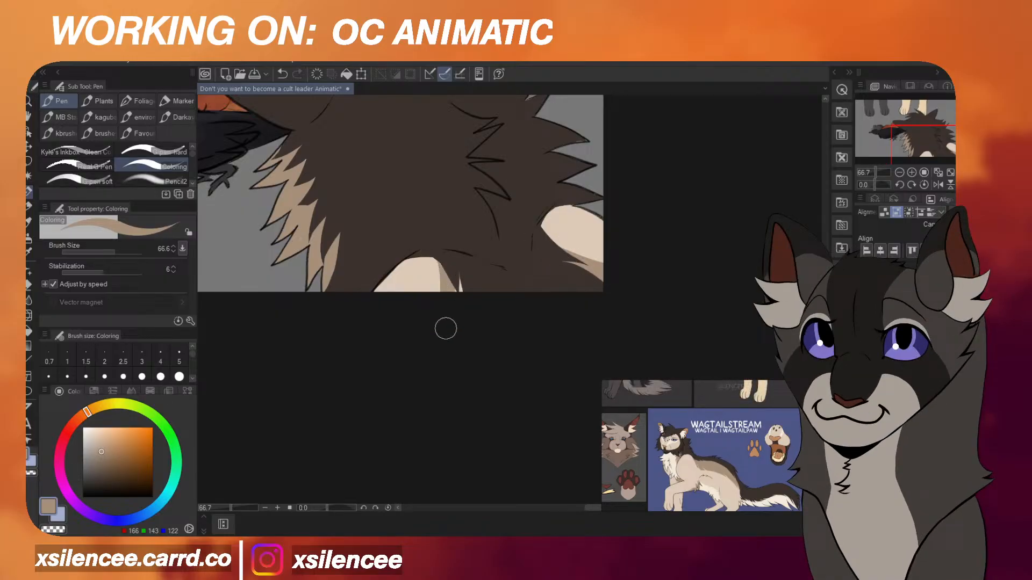
pyautogui.moveTo(461, 276); pyautogui.dragTo(466, 301)
# Examine the cat's markings across the whole scene in normal and mirrored view.
pyautogui.scroll(-5, 597, 274)
pyautogui.scroll(2, 645, 243)
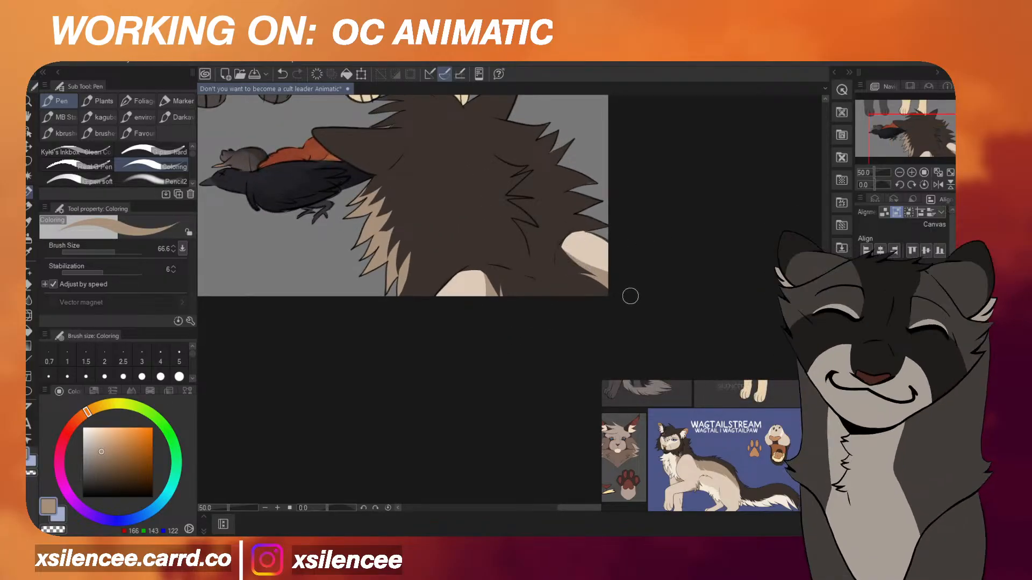
pyautogui.scroll(-6, 640, 308)
pyautogui.press('h')
pyautogui.scroll(-2, 633, 298)
pyautogui.scroll(8, 492, 295)
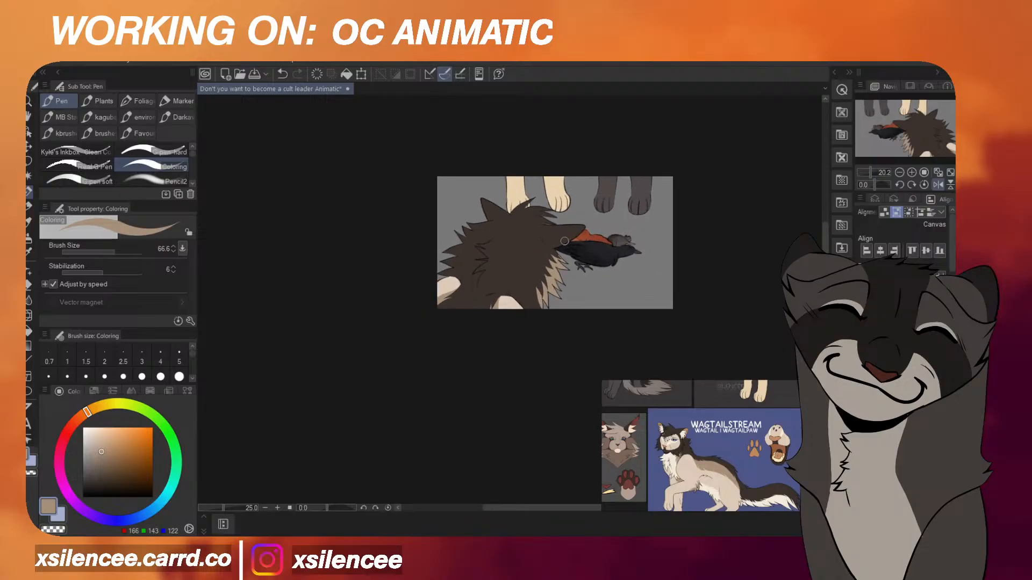
pyautogui.scroll(-4, 617, 223)
pyautogui.press('h')
pyautogui.scroll(1, 484, 219)
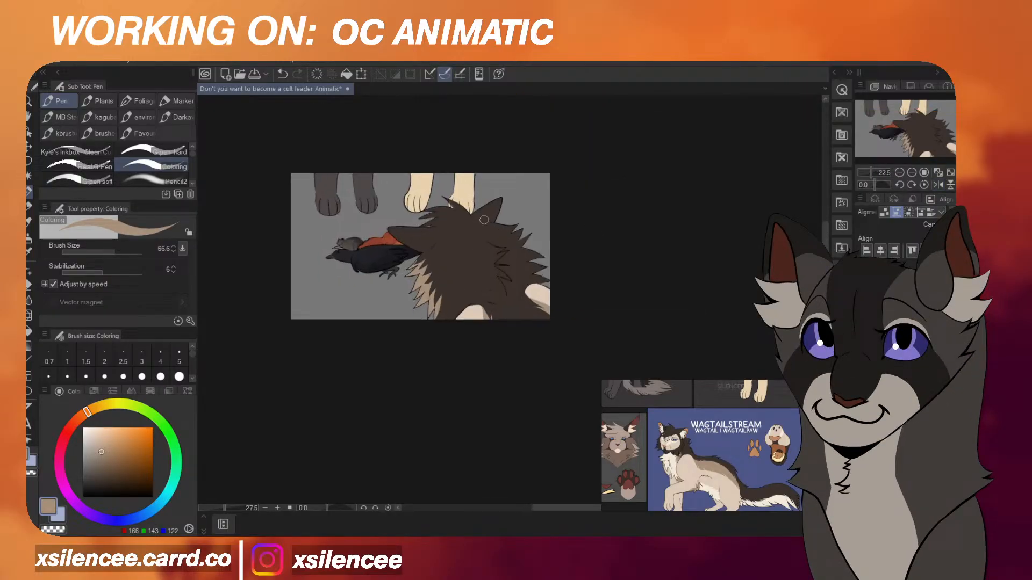
pyautogui.scroll(1, 497, 216)
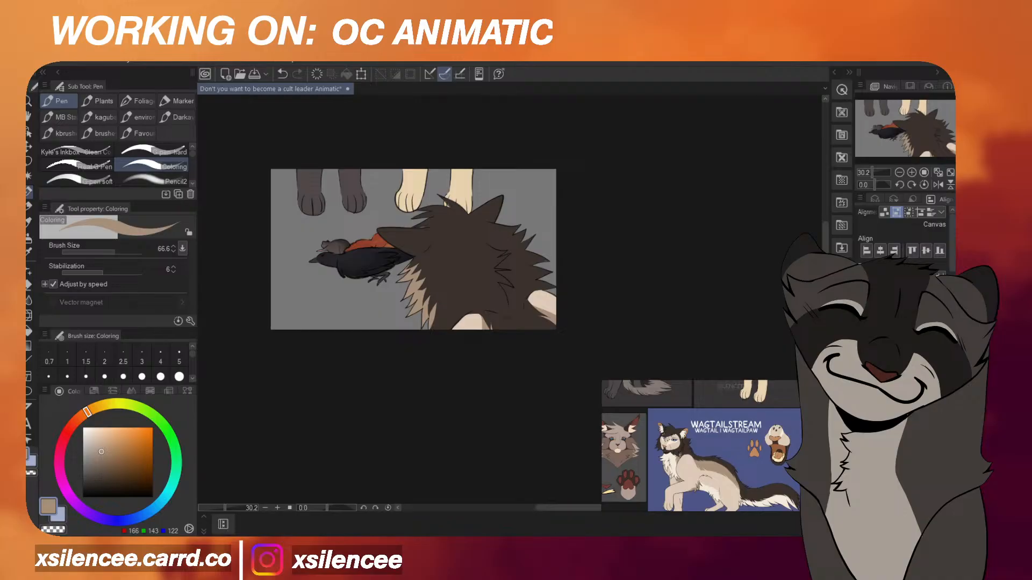
# Add dark shading to the foreground cat and the dead prey, and hide the cat.
pyautogui.press('.')
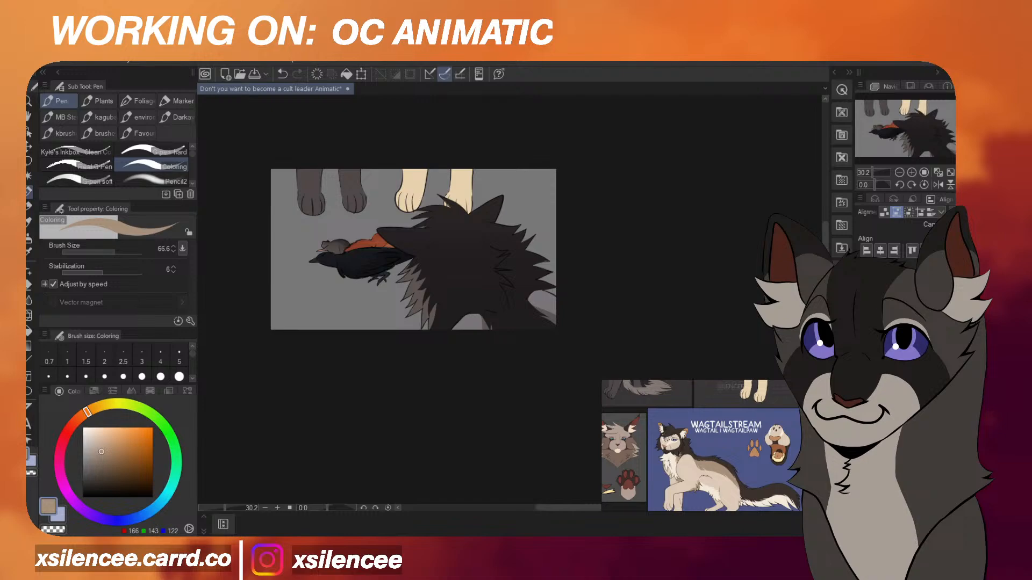
pyautogui.scroll(3, 413, 249)
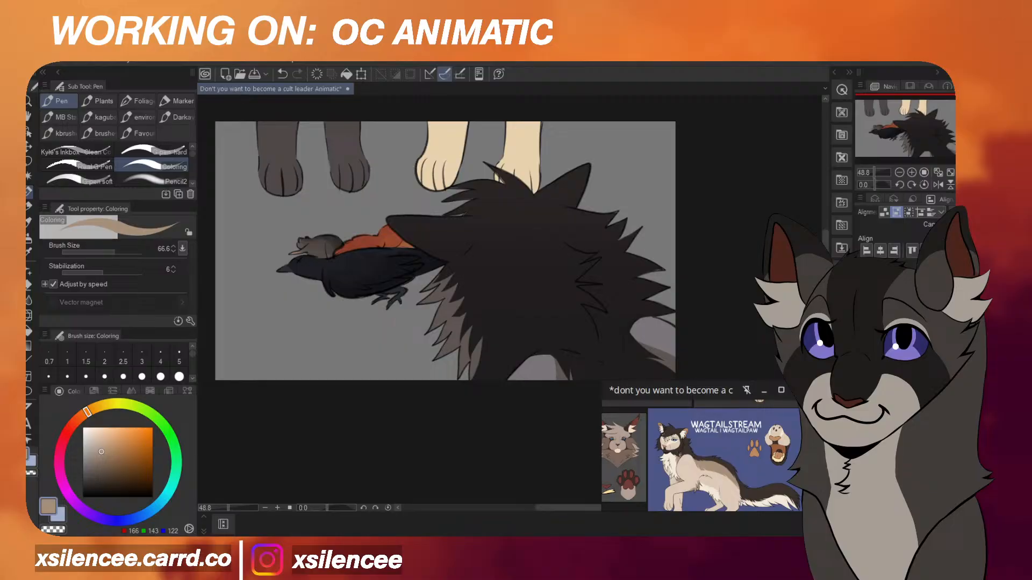
pyautogui.hotkey('alt', 'Delete')
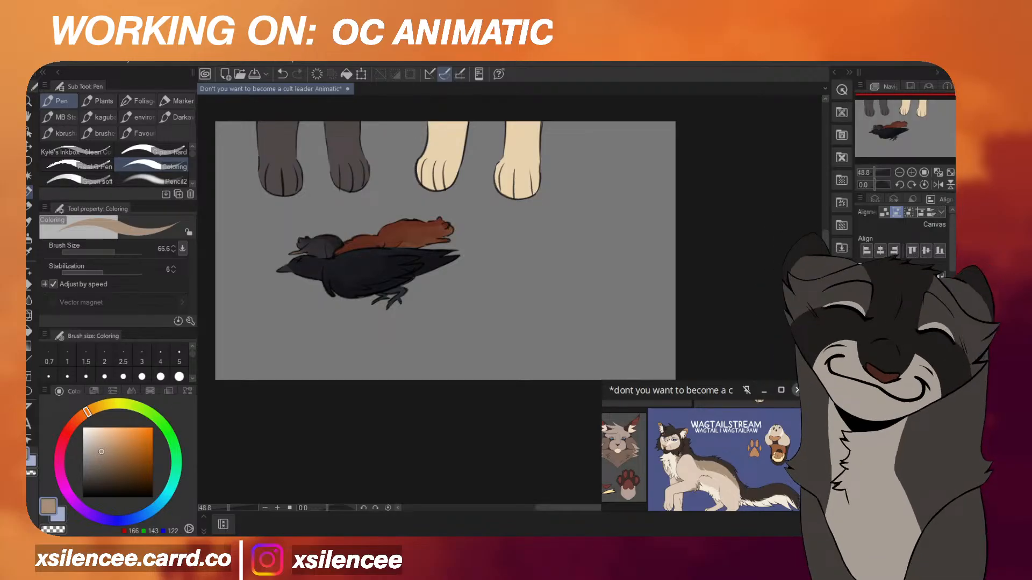
# Apply a Scale/Rotate transformation to the copied shading layer over the background cats' legs.
pyautogui.scroll(-2, 624, 317)
pyautogui.scroll(1, 624, 316)
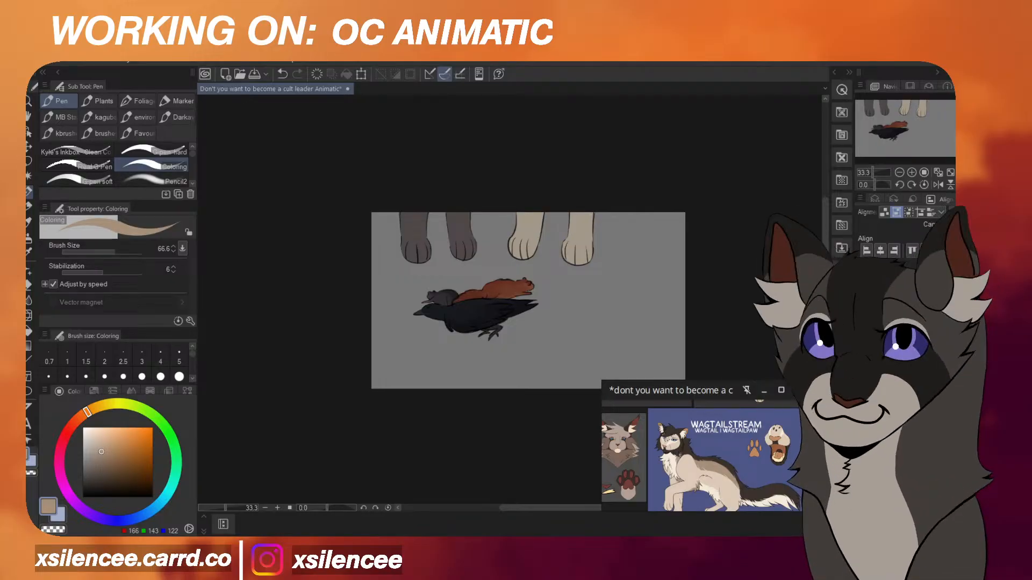
pyautogui.hotkey('ctrl', 't')
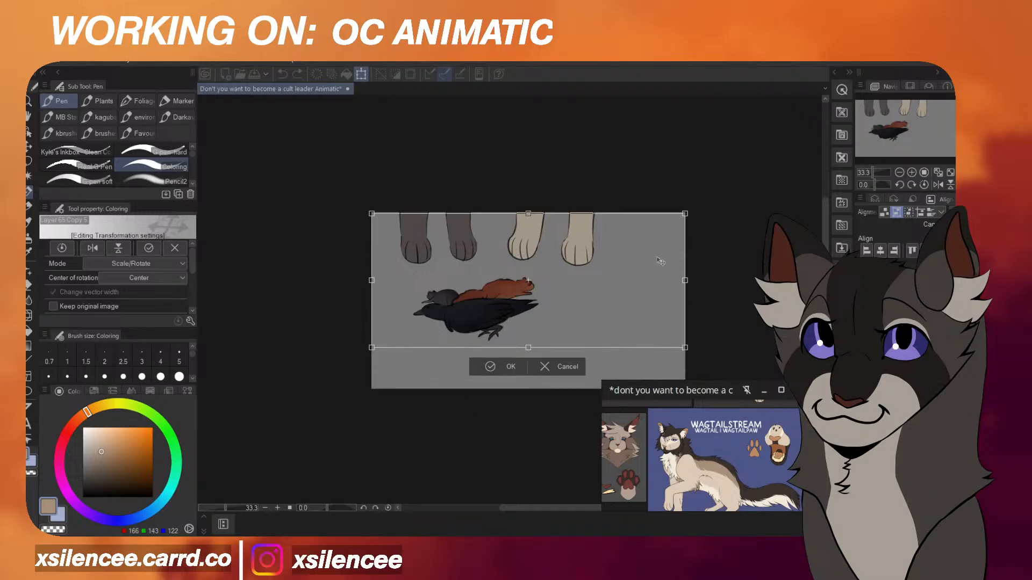
pyautogui.click(504, 361)
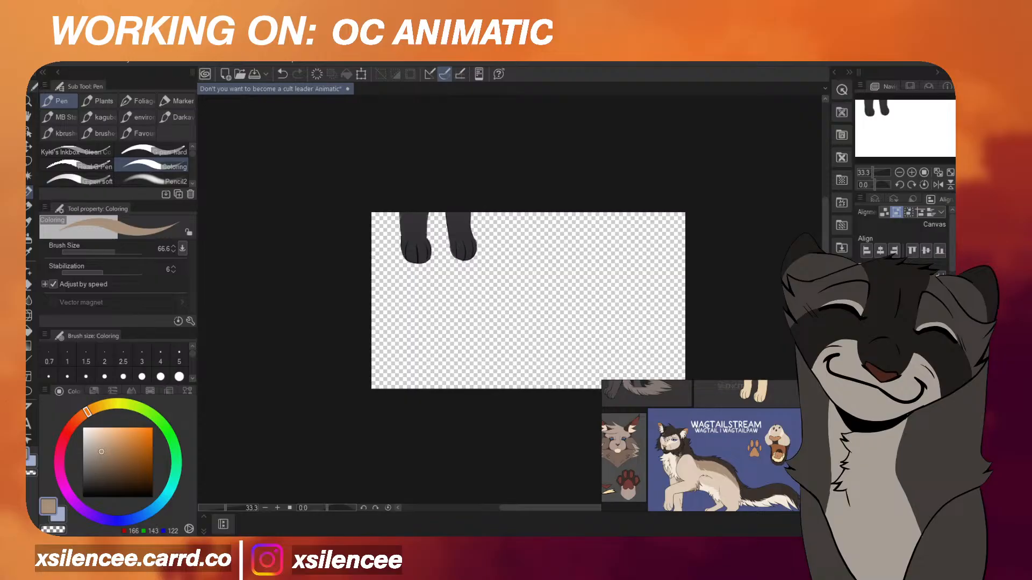
# Export the dark front legs as a single-layer PNG named 3Tiny in the animatic folder.
pyautogui.click(33, 58)
pyautogui.moveTo(182, 207)
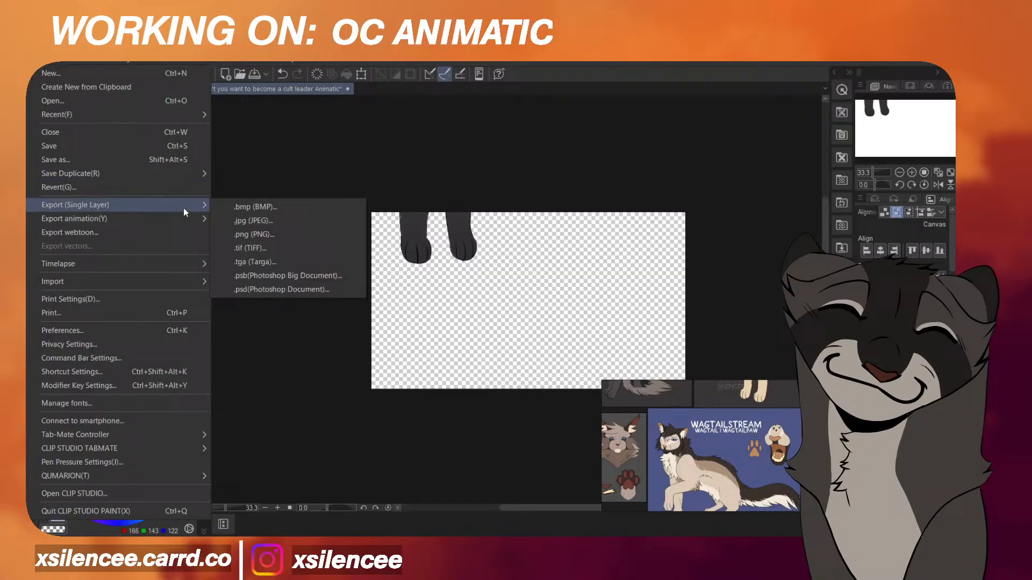
pyautogui.click(242, 237)
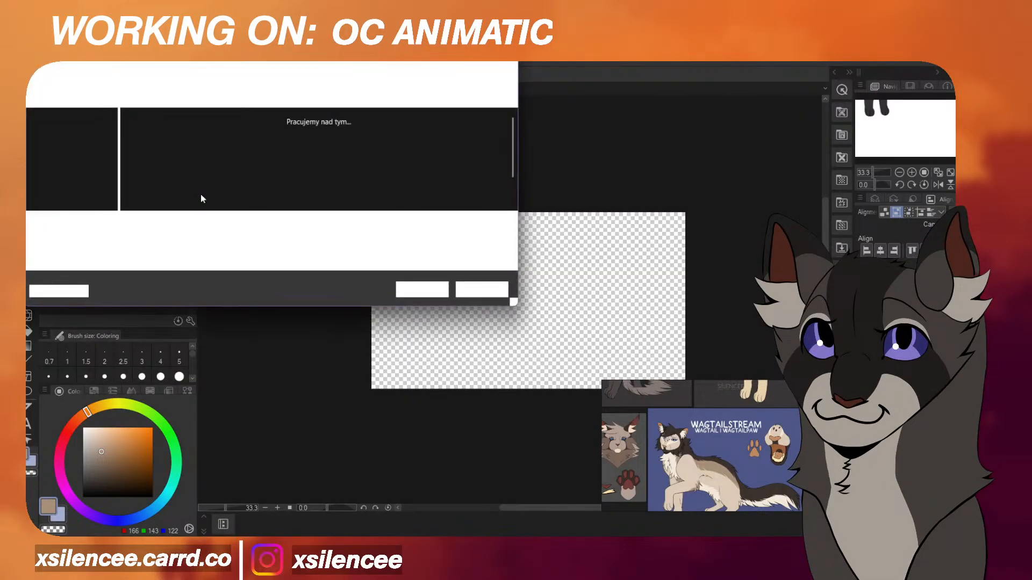
pyautogui.write('3T')
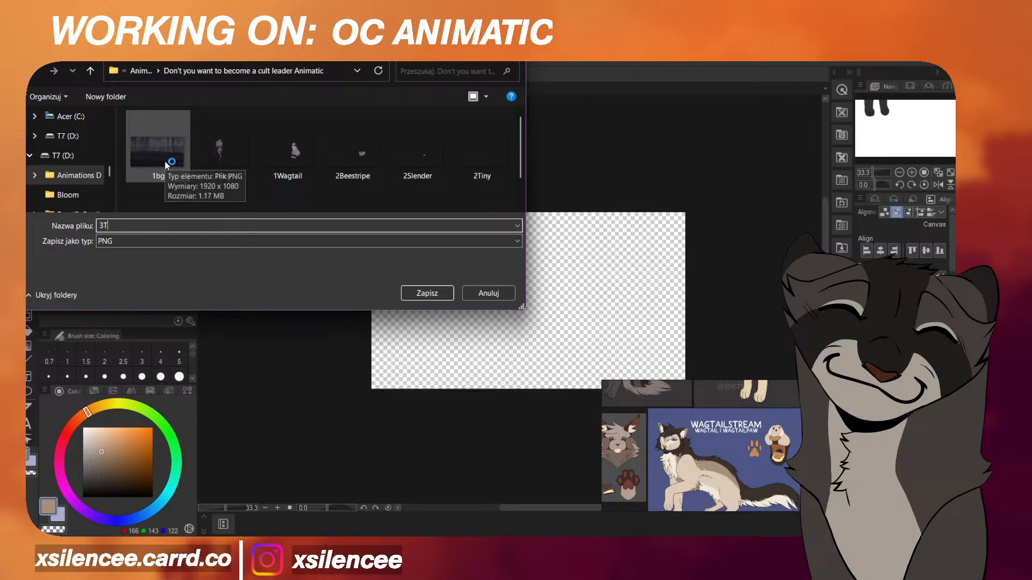
pyautogui.write('bg')
pyautogui.press('Return')
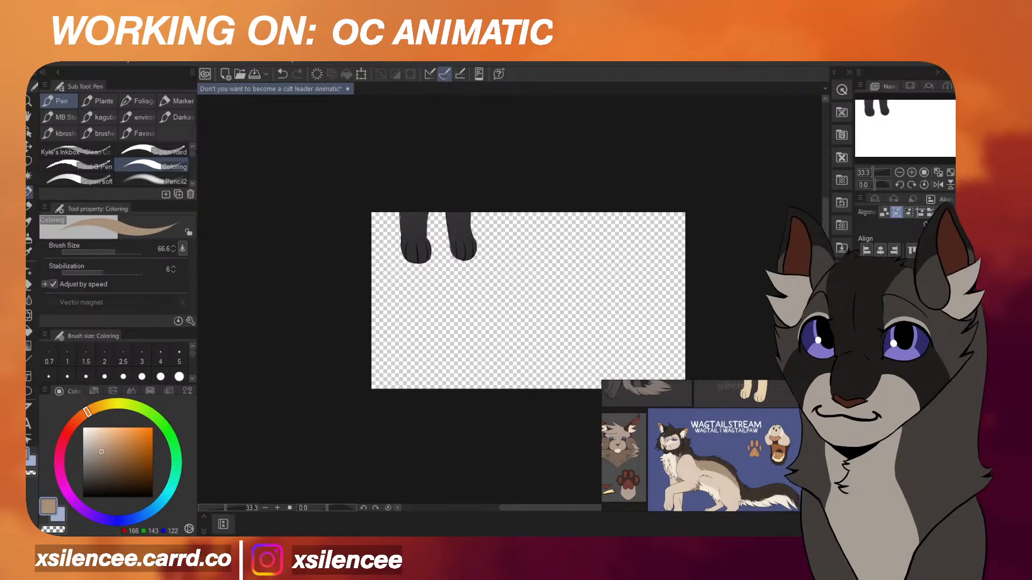
# Show only the light grey-brown legs and export them as a single-layer PNG named 3Slender.
pyautogui.press('Right')
pyautogui.press('Right')
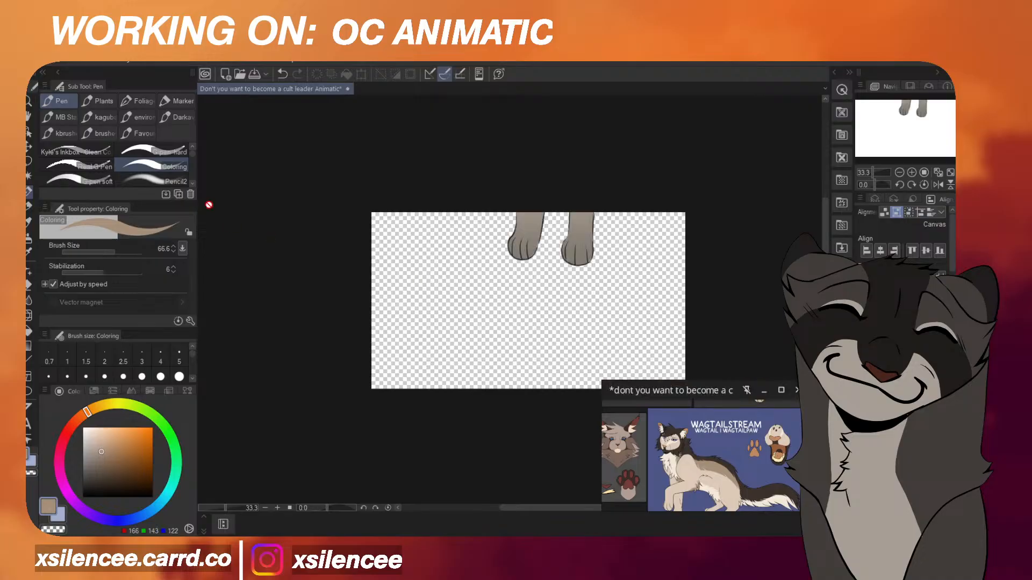
pyautogui.click(39, 62)
pyautogui.moveTo(149, 205)
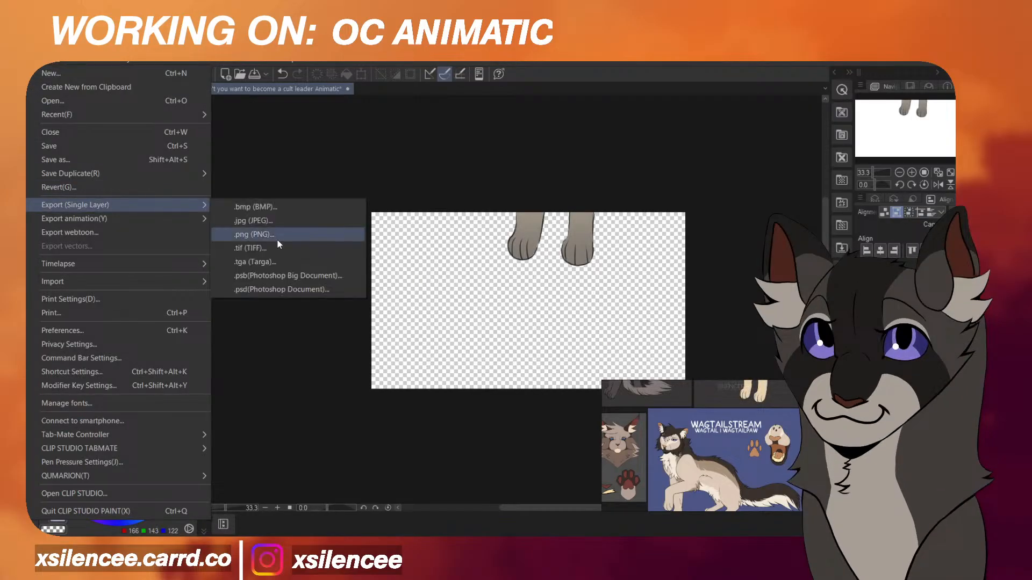
pyautogui.click(277, 239)
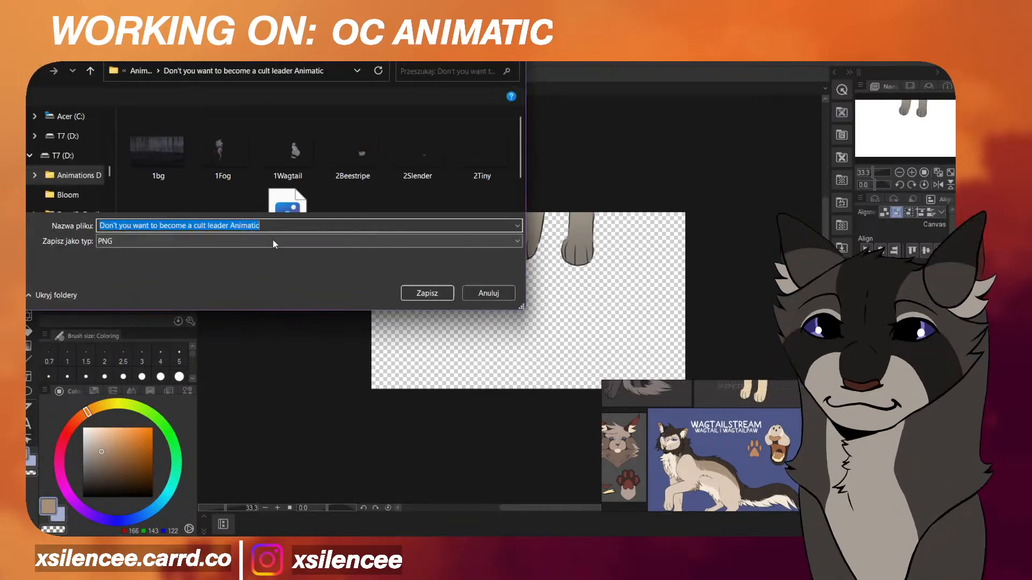
pyautogui.scroll(-1, 284, 207)
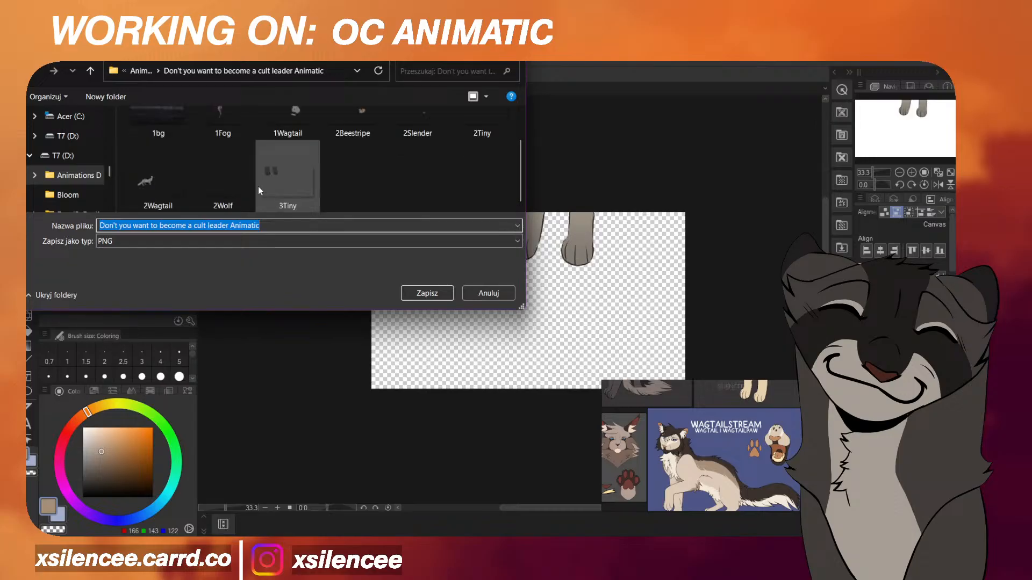
pyautogui.write('3z')
pyautogui.press('BackSpace')
pyautogui.write('Slender')
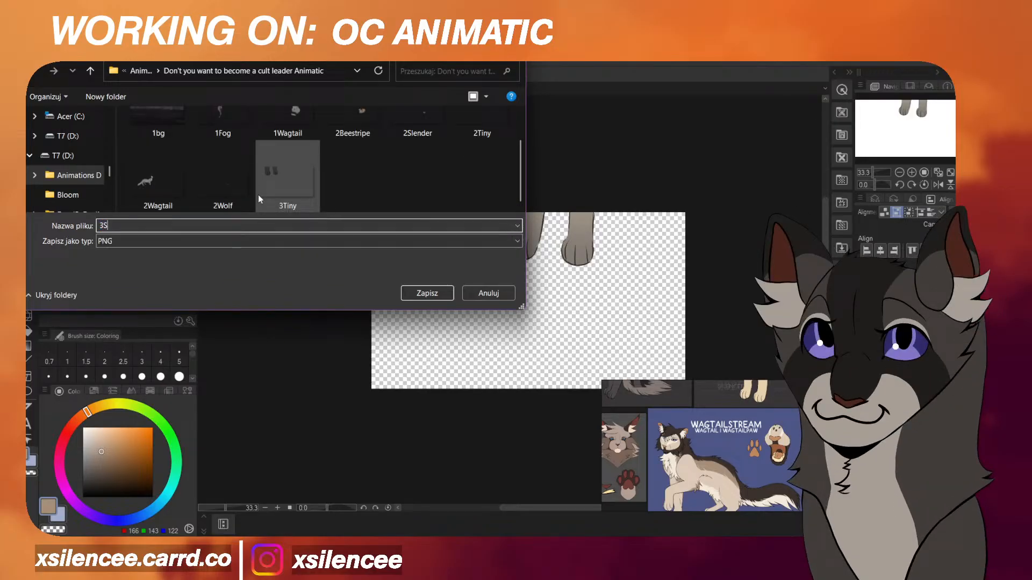
pyautogui.press('Return')
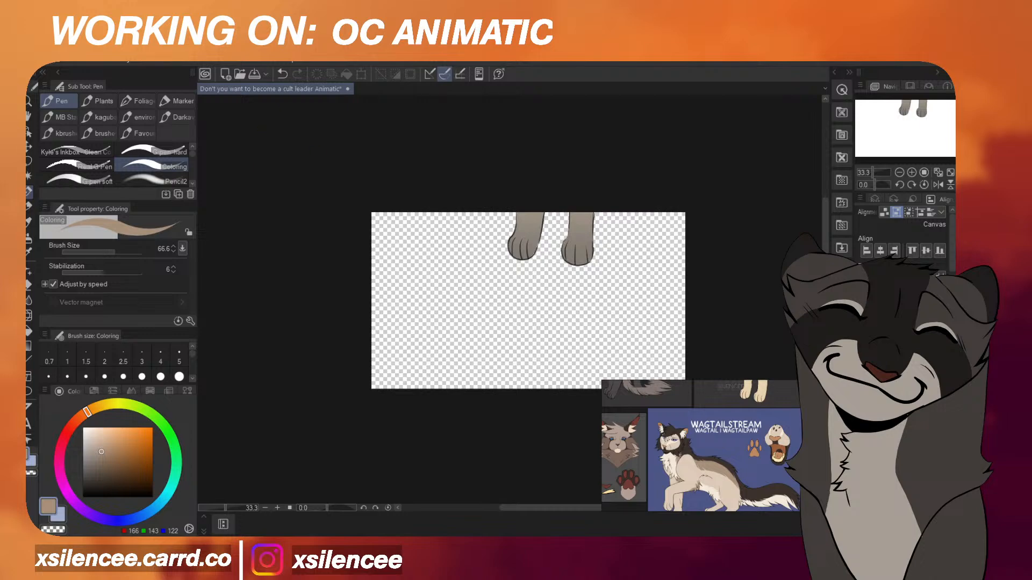
# Show only the dead prey and export it as a single-layer PNG named 3prey.
pyautogui.click(862, 409)
pyautogui.click(862, 394)
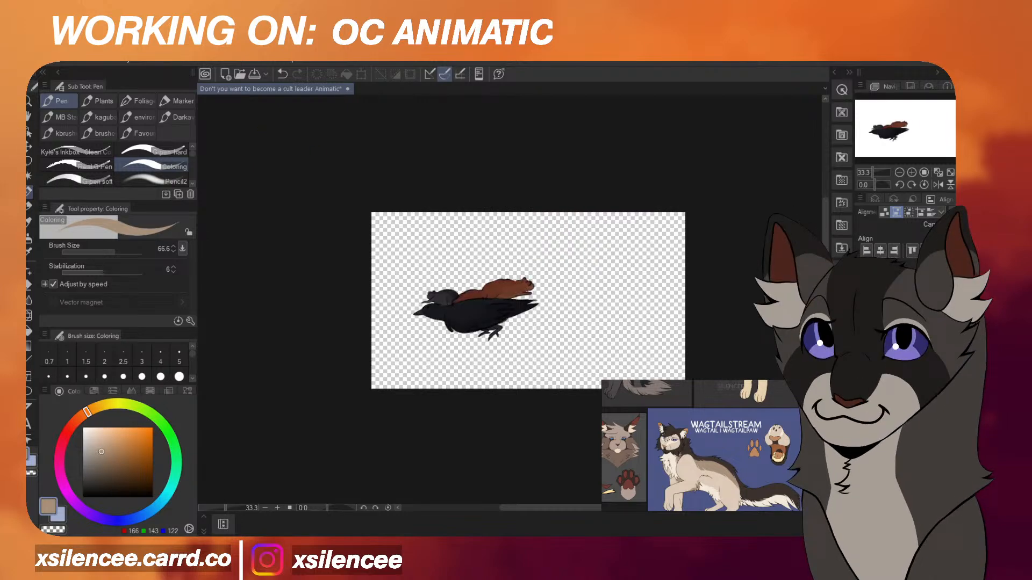
pyautogui.click(36, 62)
pyautogui.moveTo(174, 206)
pyautogui.click(242, 236)
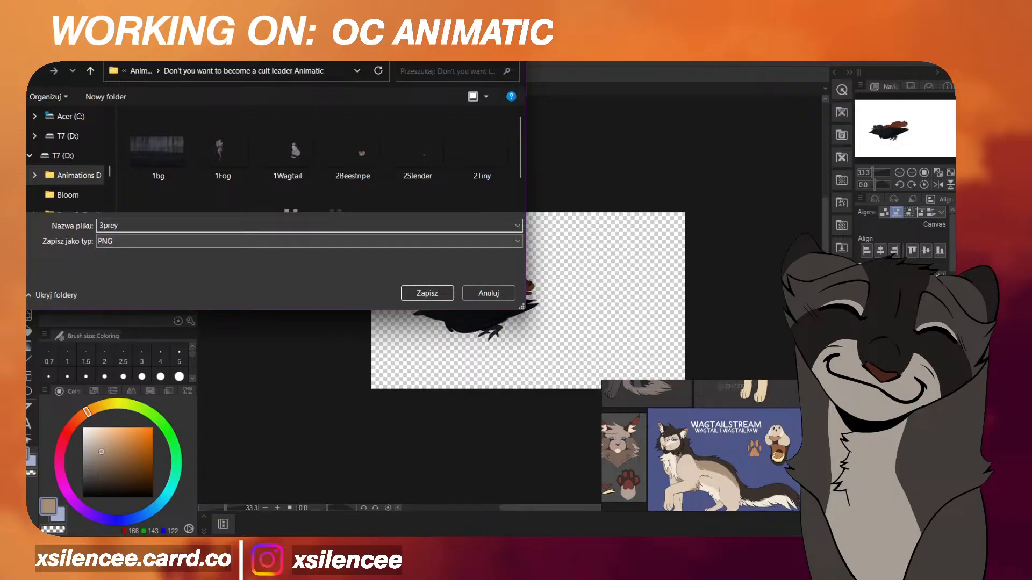
pyautogui.press('Return')
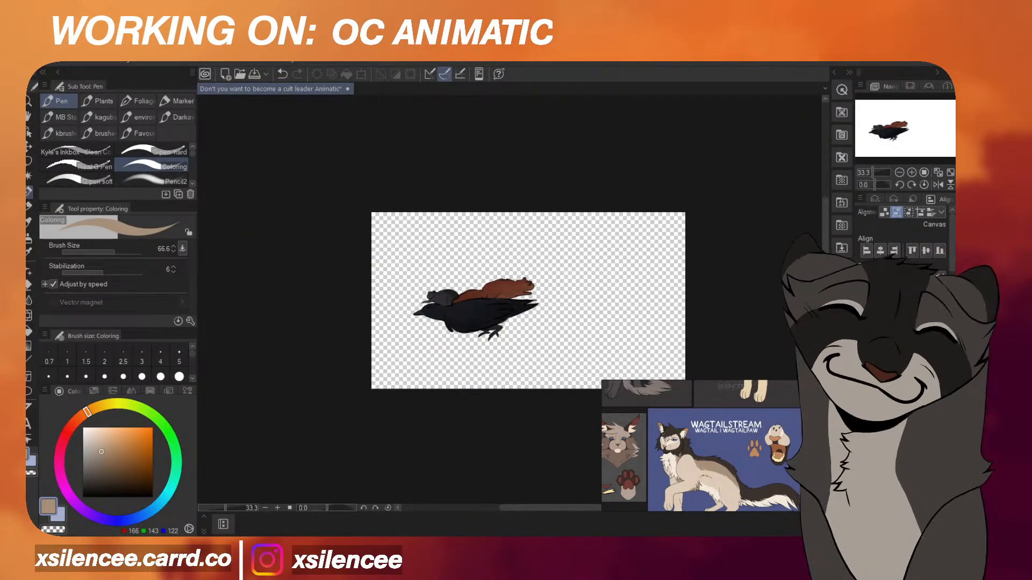
# Show only the dark foreground cat and export it as a single-layer PNG named 3Wagtail.
pyautogui.click(861, 403)
pyautogui.click(862, 389)
pyautogui.click(34, 59)
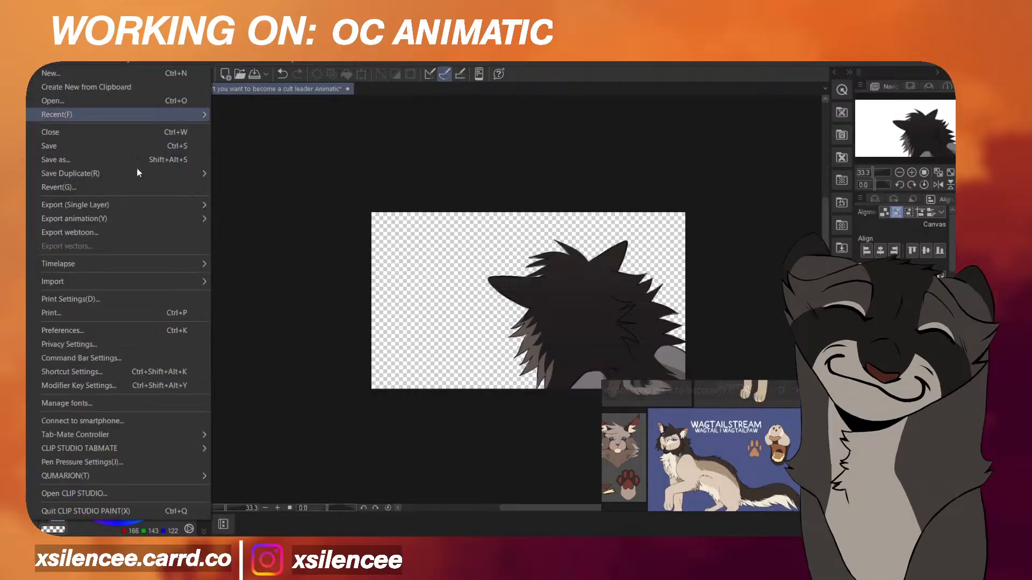
pyautogui.moveTo(172, 205)
pyautogui.click(321, 238)
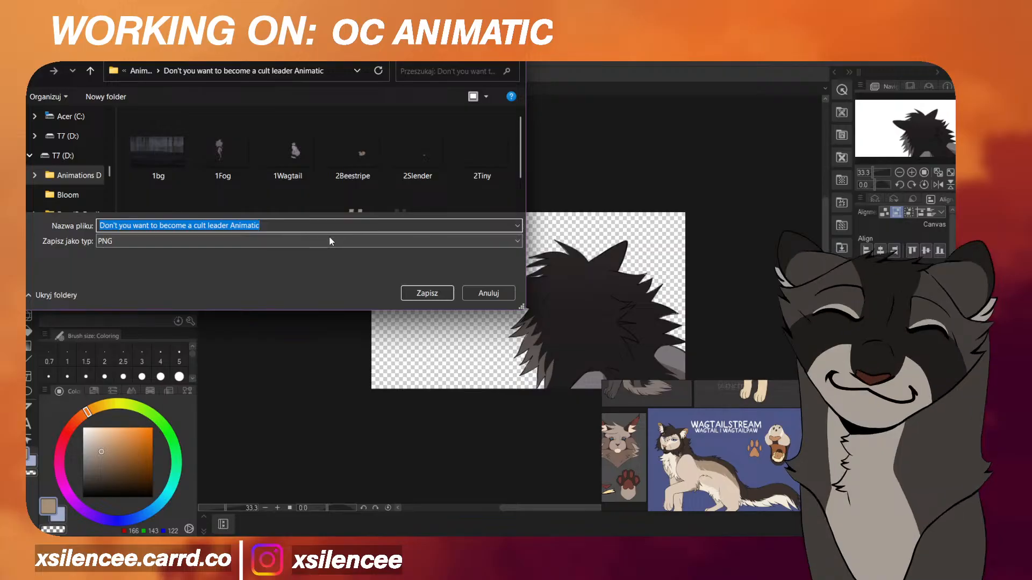
pyautogui.write('3')
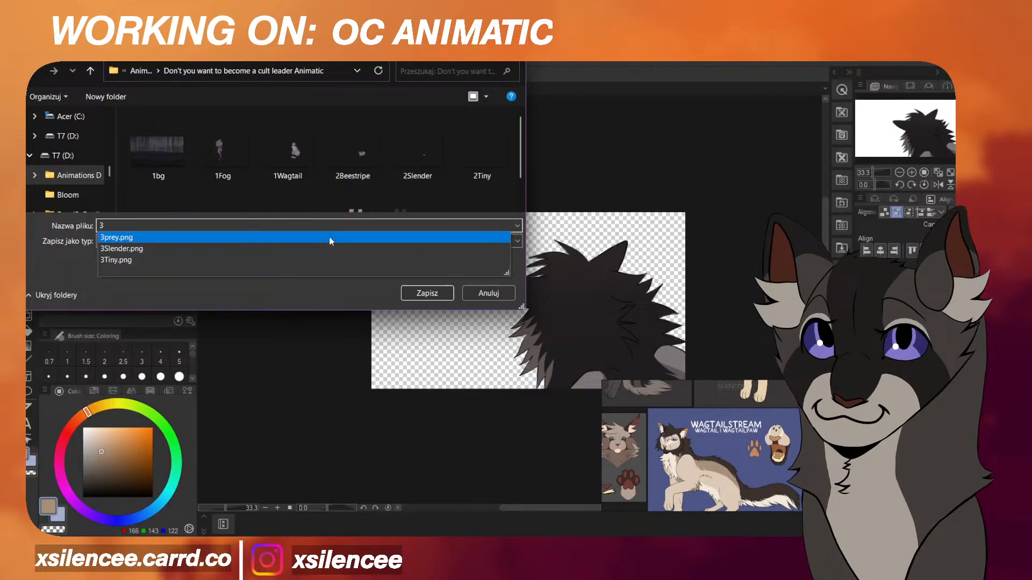
pyautogui.write('Wagtia')
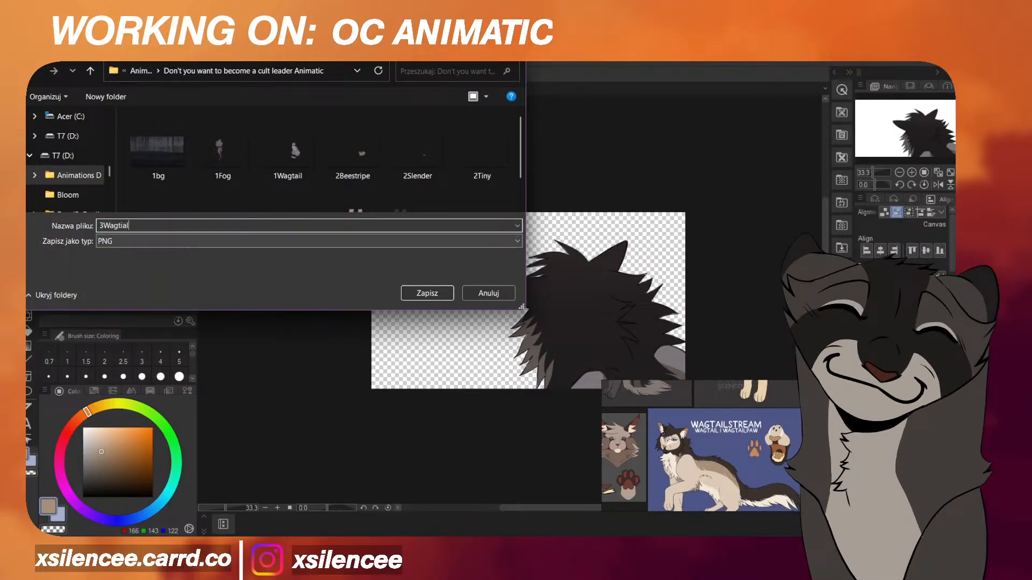
pyautogui.write('l')
pyautogui.press('Return')
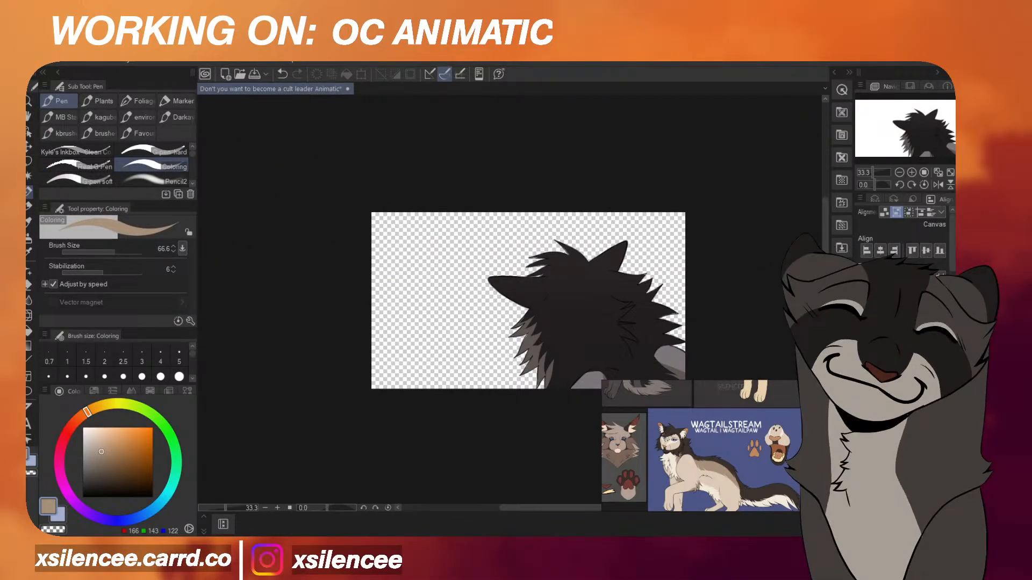
# Switch to DaVinci Resolve and import 3prey.png, 3Slender.png, 3Tiny.png and 3Wagtail.png into the Master bin.
pyautogui.hotkey('alt', 'Tab')
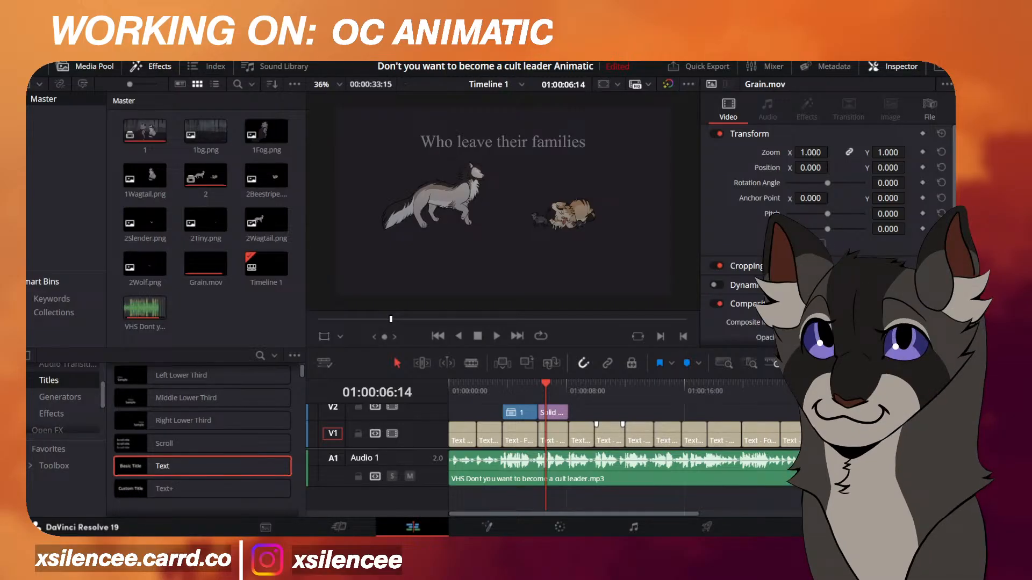
pyautogui.moveTo(230, 219); pyautogui.dragTo(220, 264)
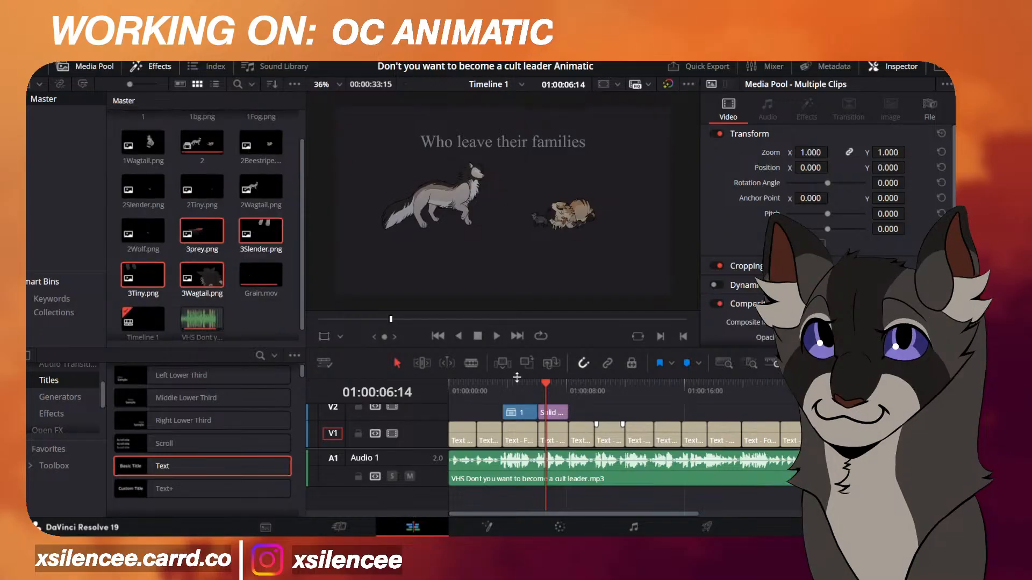
# Extend the Solid Color clip on V2 to the end of the text clip describing Wagtailstream standing over prey.
pyautogui.click(537, 390)
pyautogui.press('space')
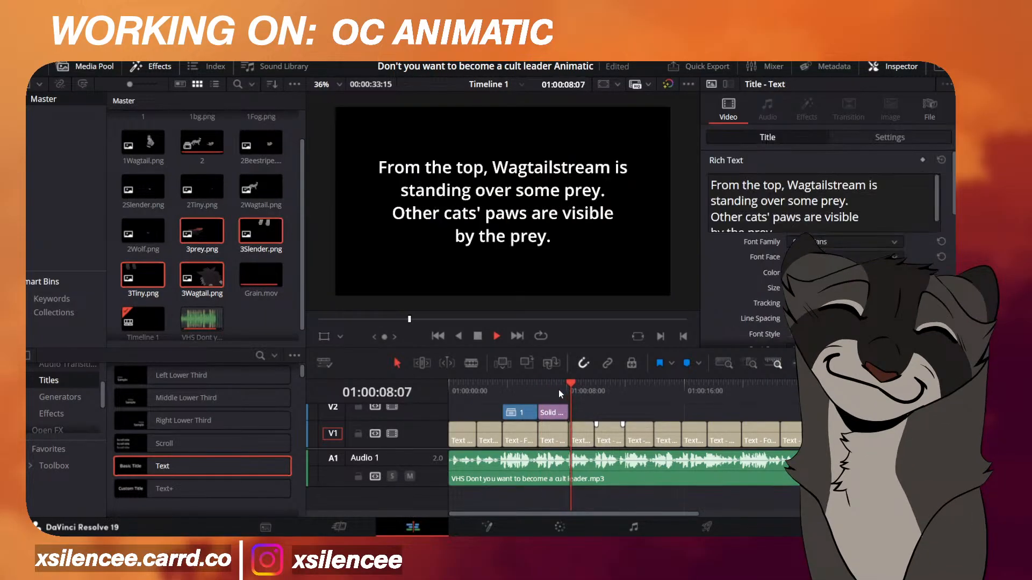
pyautogui.click(558, 389)
pyautogui.moveTo(568, 412); pyautogui.dragTo(595, 413)
pyautogui.click(568, 390)
pyautogui.moveTo(821, 363); pyautogui.dragTo(831, 363)
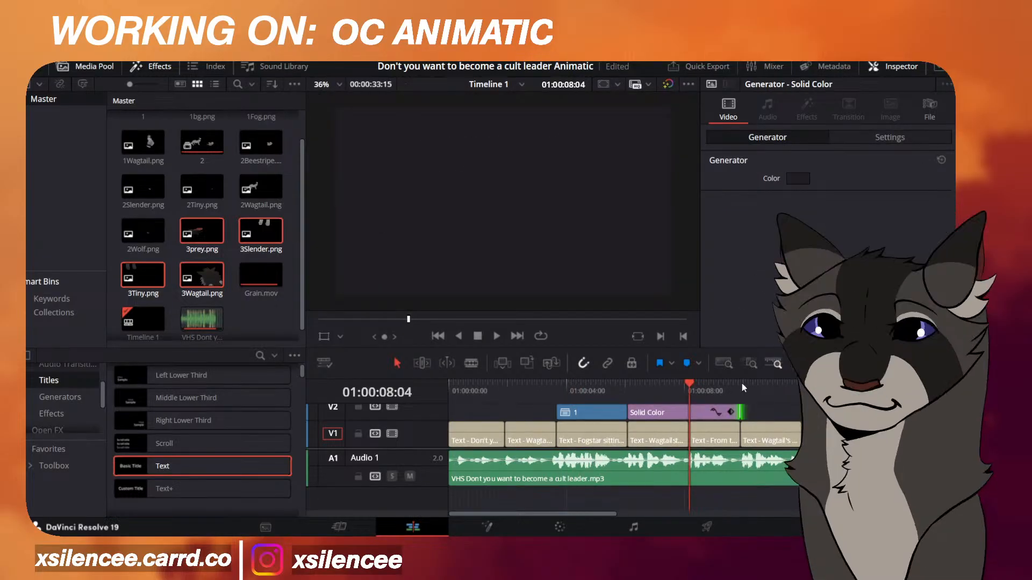
# Place 3Slender.png on V3 and 3Tiny.png on V4 from 01:00:08:04, both ending with the Solid Color clip.
pyautogui.click(741, 383)
pyautogui.click(680, 383)
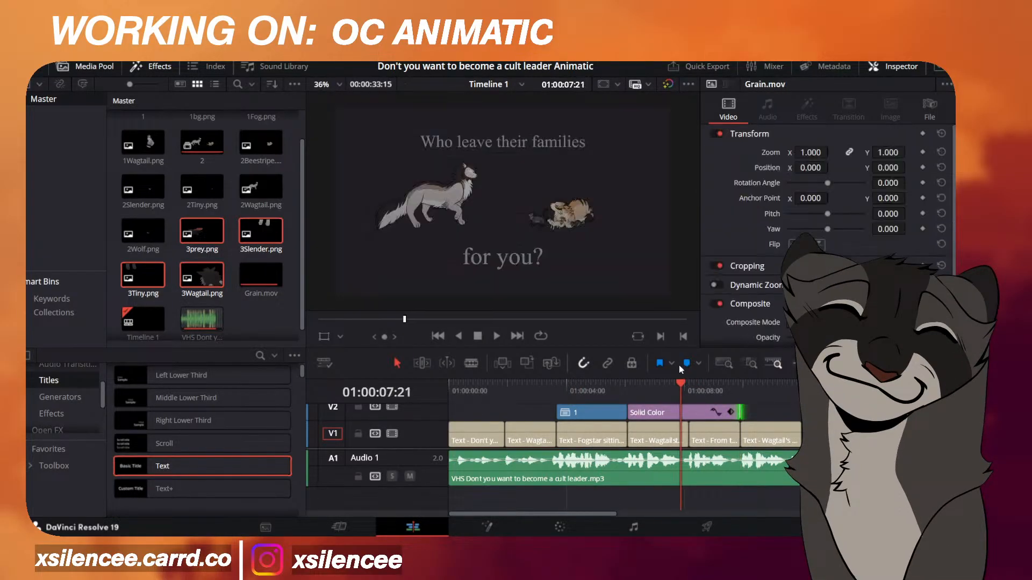
pyautogui.click(653, 384)
pyautogui.moveTo(662, 378); pyautogui.dragTo(662, 300)
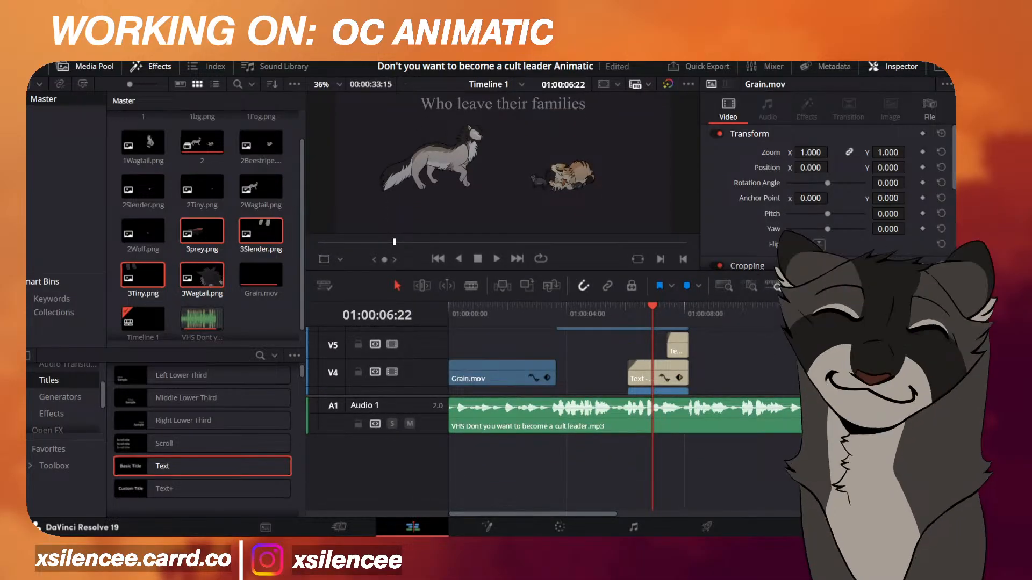
pyautogui.moveTo(645, 396); pyautogui.dragTo(645, 486)
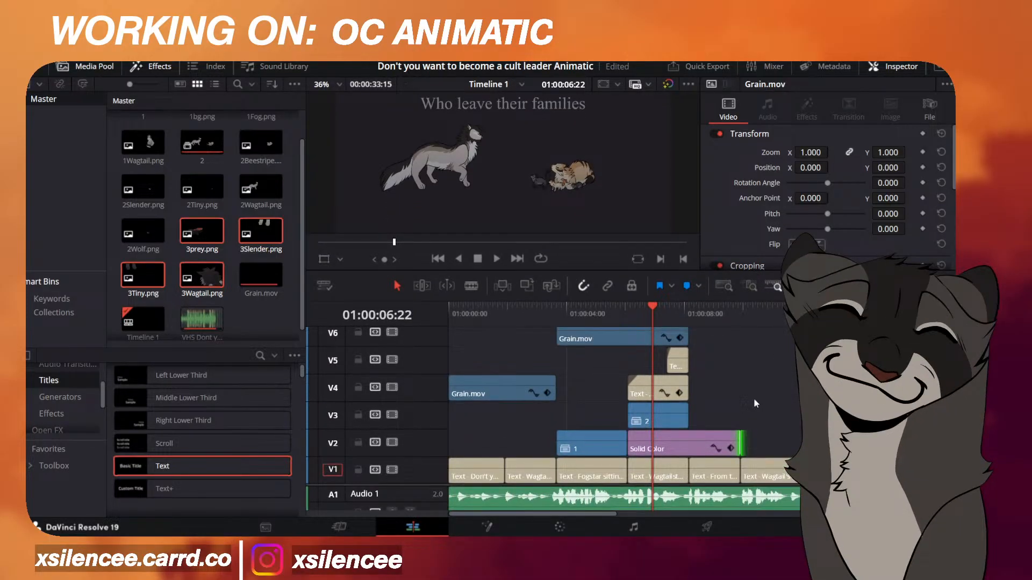
pyautogui.click(691, 318)
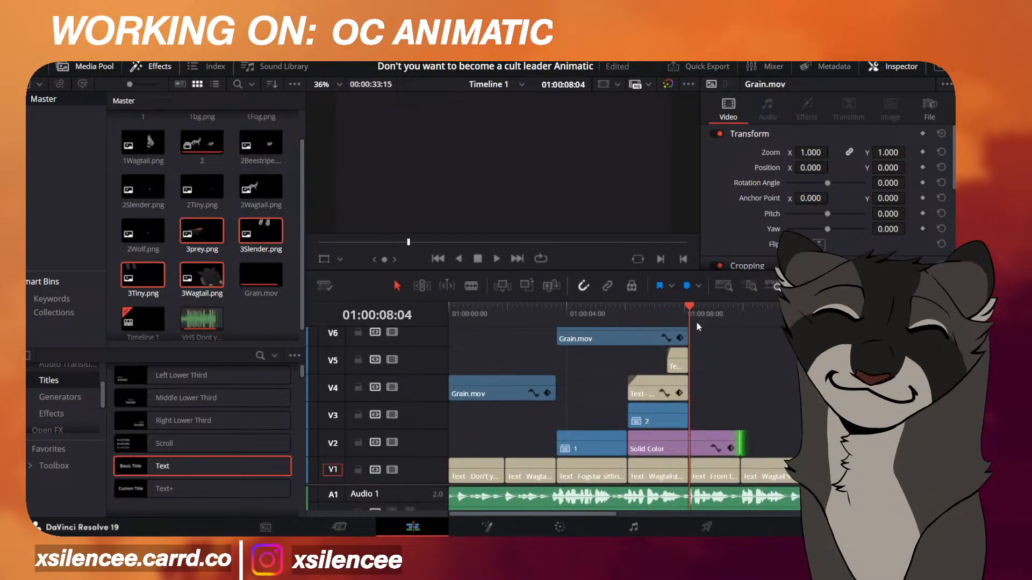
pyautogui.click(261, 320)
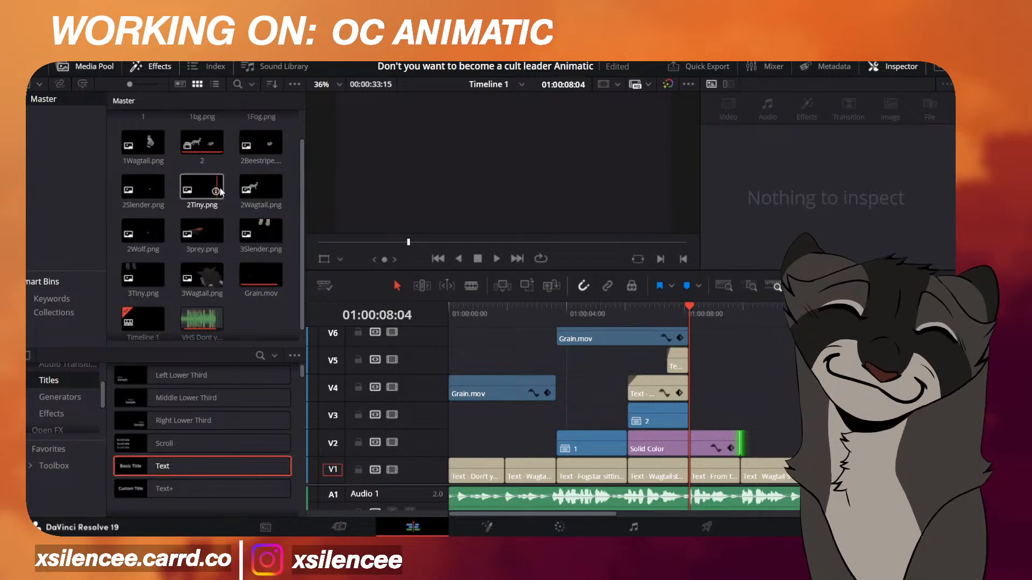
pyautogui.moveTo(261, 235); pyautogui.dragTo(742, 416)
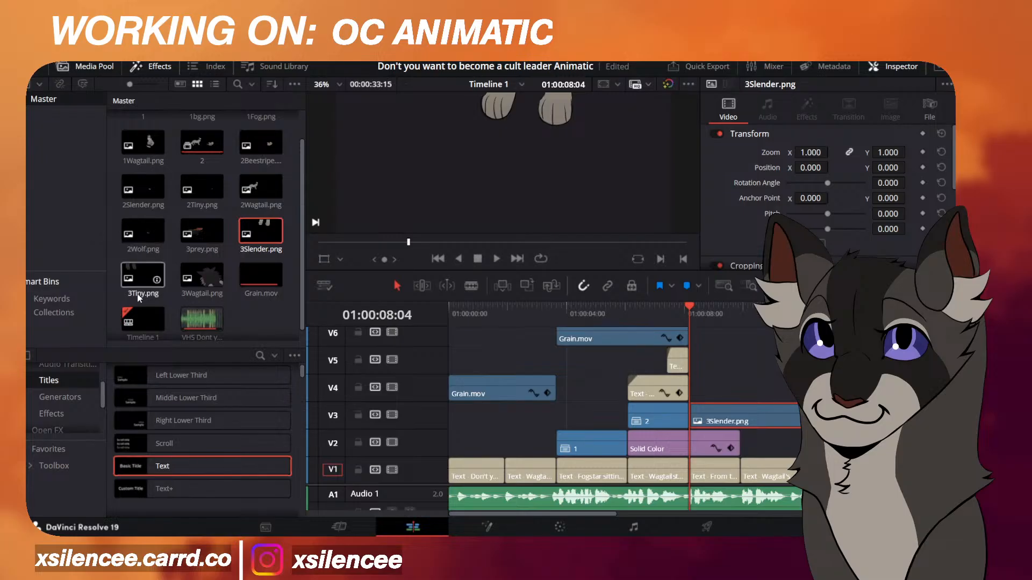
pyautogui.moveTo(139, 298); pyautogui.dragTo(726, 398)
pyautogui.moveTo(800, 398); pyautogui.dragTo(740, 398)
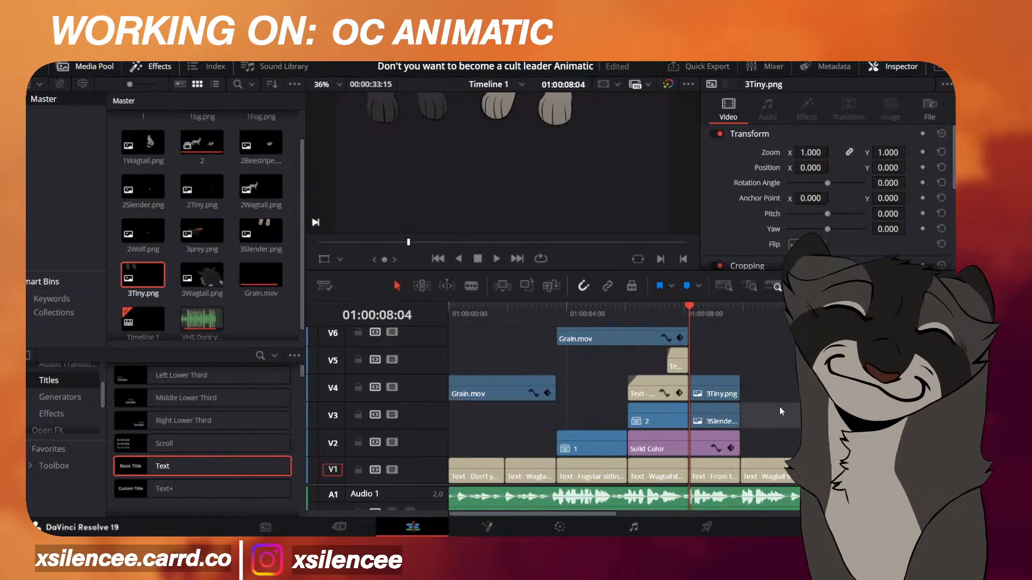
# Place 3prey.png on V5 and 3Wagtail.png on V6 from 01:00:08:04, both trimmed to the Solid Color clip's end.
pyautogui.scroll(-2, 472, 167)
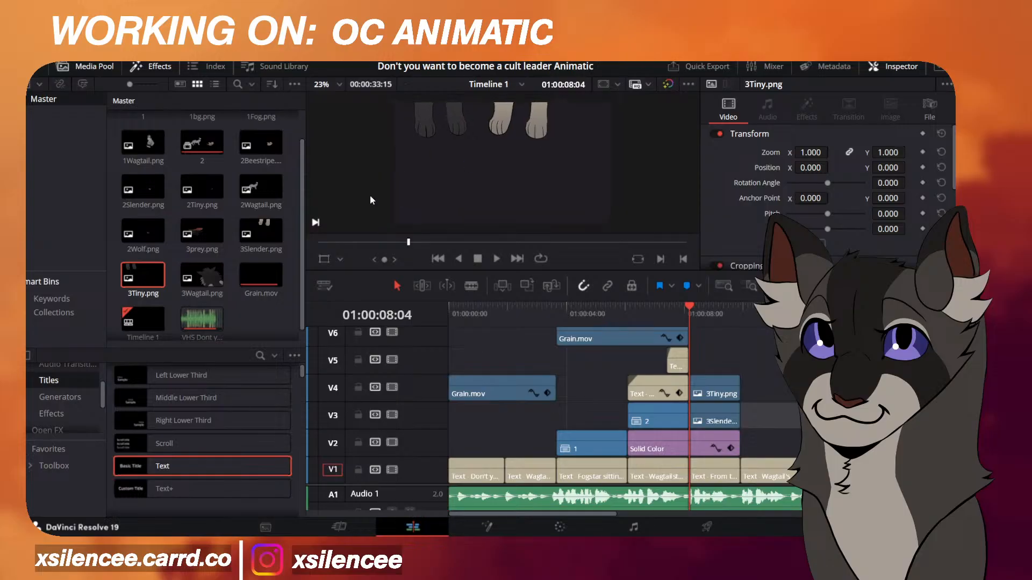
pyautogui.moveTo(202, 230); pyautogui.dragTo(701, 371)
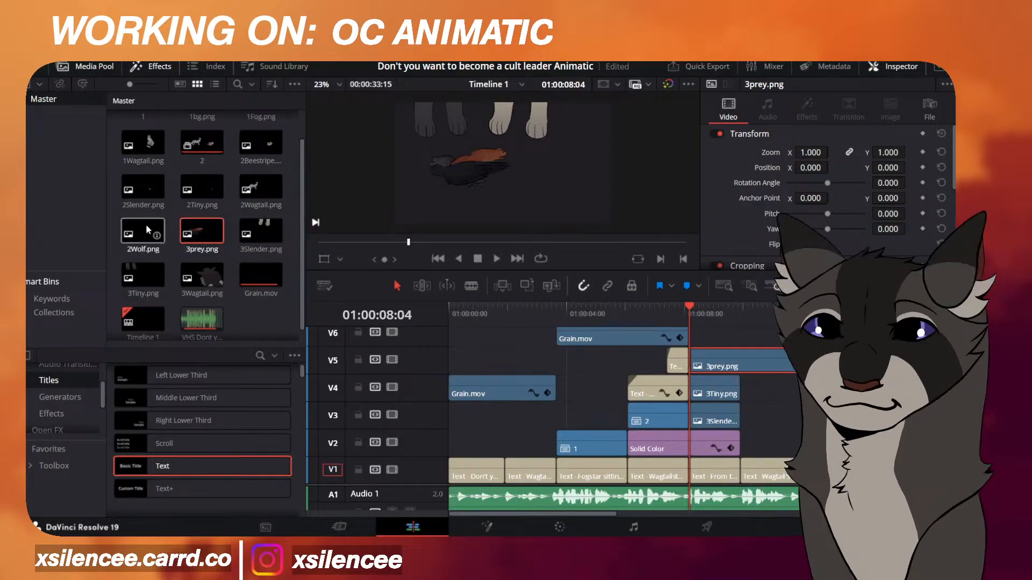
pyautogui.moveTo(202, 279); pyautogui.dragTo(700, 338)
pyautogui.keyDown('ctrl'); pyautogui.click(790, 366); pyautogui.keyUp('ctrl')
pyautogui.moveTo(790, 365); pyautogui.dragTo(740, 359)
# Enlarge the preview and play back the earlier scene with the two sitting cats.
pyautogui.moveTo(607, 269); pyautogui.dragTo(608, 319)
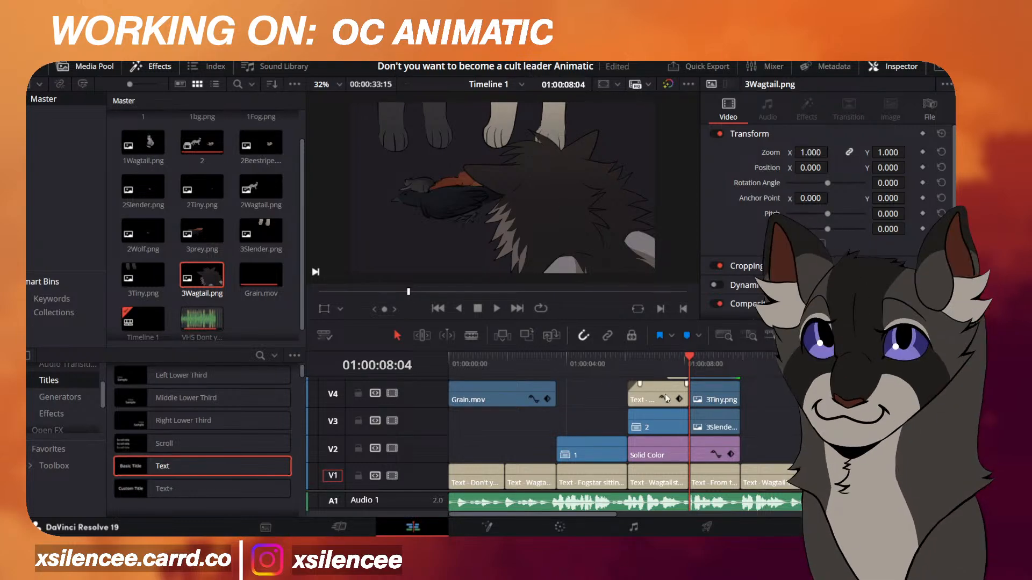
pyautogui.click(602, 358)
pyautogui.press('space')
pyautogui.click(575, 357)
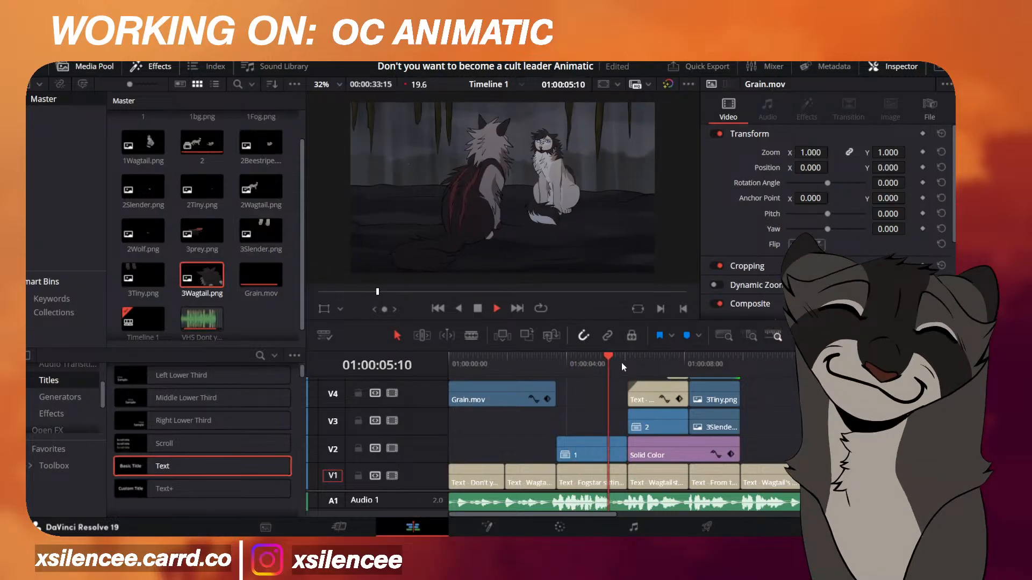
pyautogui.press('space')
# Add a position keyframe to the 3Wagtail.png clip at 01:00:08:04 with X position 0.
pyautogui.click(688, 362)
pyautogui.scroll(2, 704, 389)
pyautogui.click(719, 422)
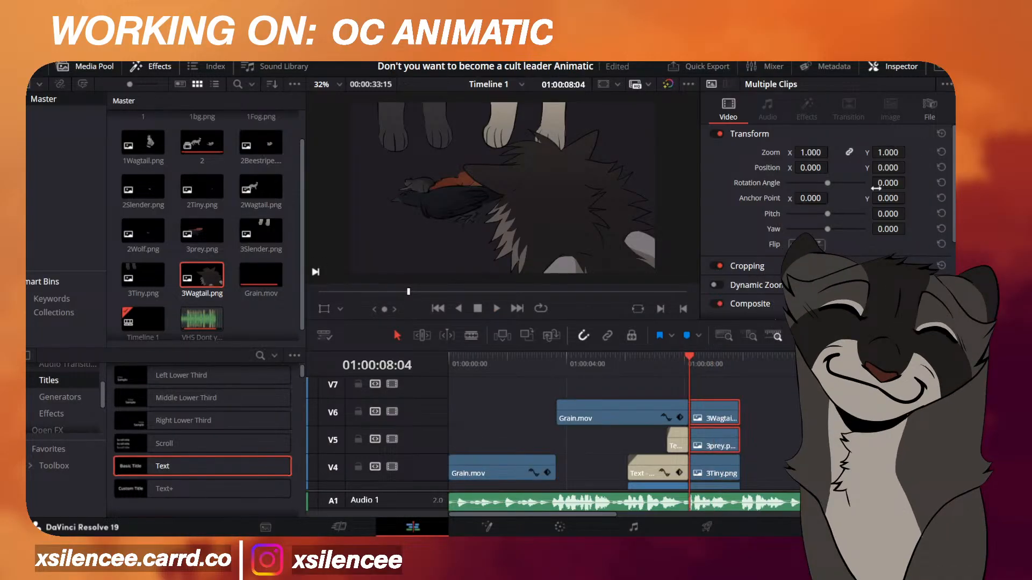
pyautogui.click(725, 411)
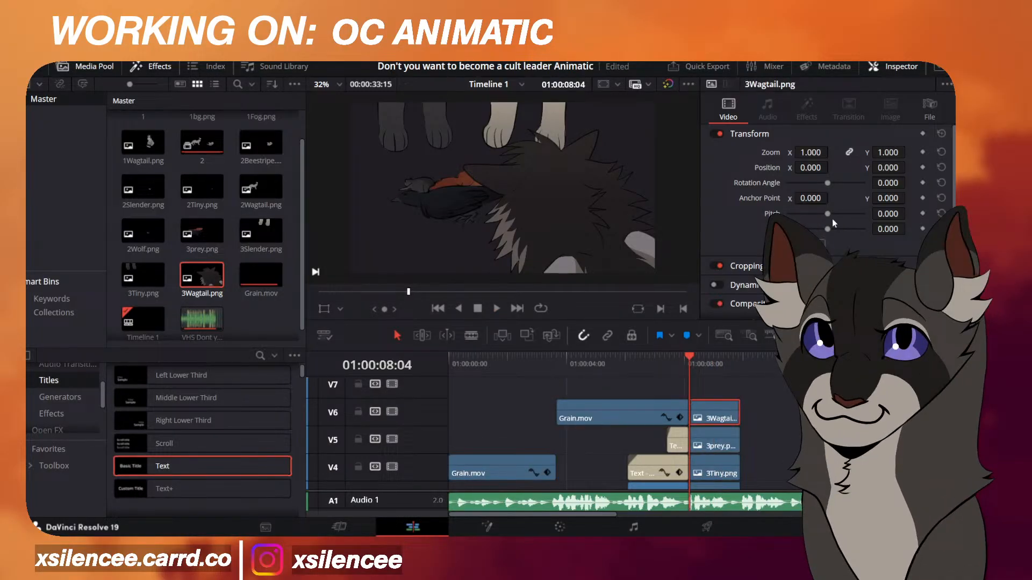
pyautogui.click(922, 167)
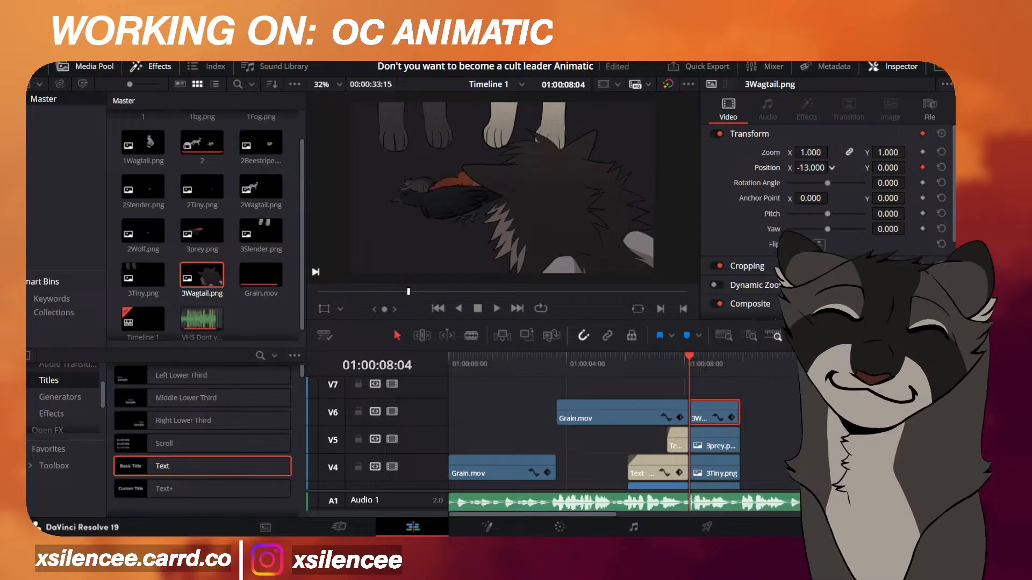
pyautogui.hotkey('ctrl', 'z')
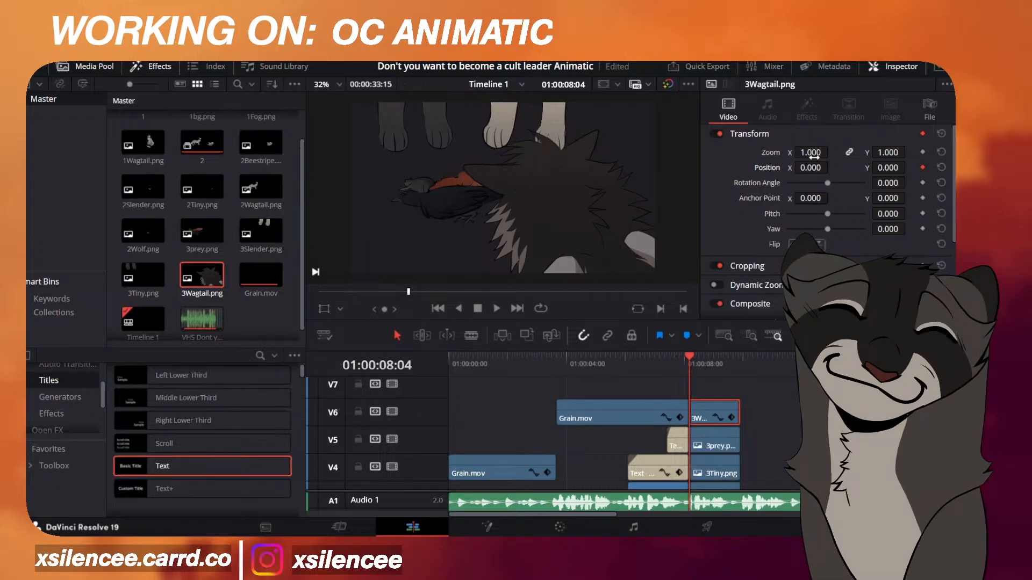
# Keyframe an increased X position for 3Wagtail.png at 01:00:08:08 so the head slides away from the prey.
pyautogui.press('Right')
pyautogui.press('Right')
pyautogui.press('Left')
pyautogui.click(690, 374)
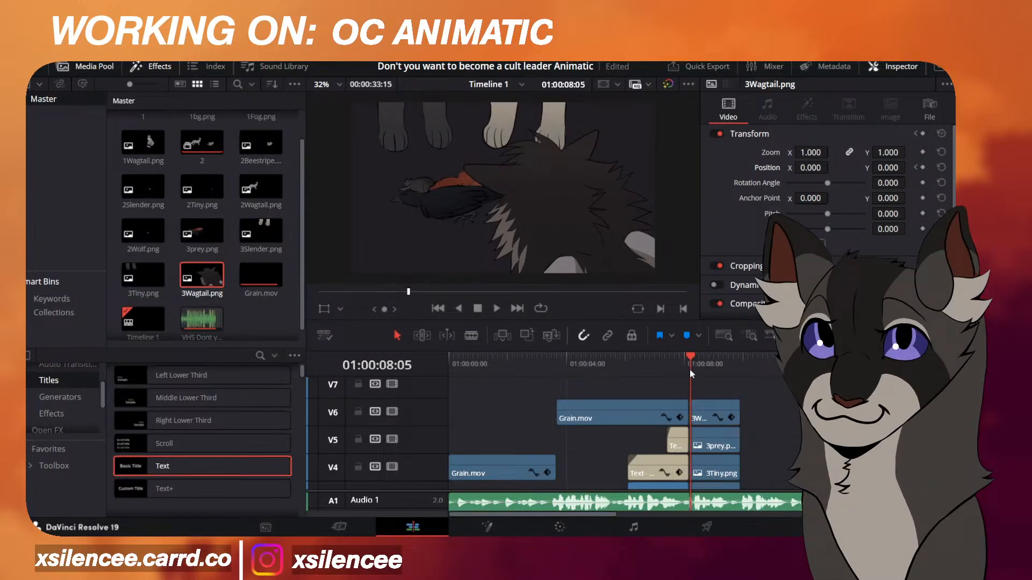
pyautogui.press('Left')
pyautogui.click(704, 414)
pyautogui.press('Right')
pyautogui.press('Right')
pyautogui.press('Right')
pyautogui.press('Right')
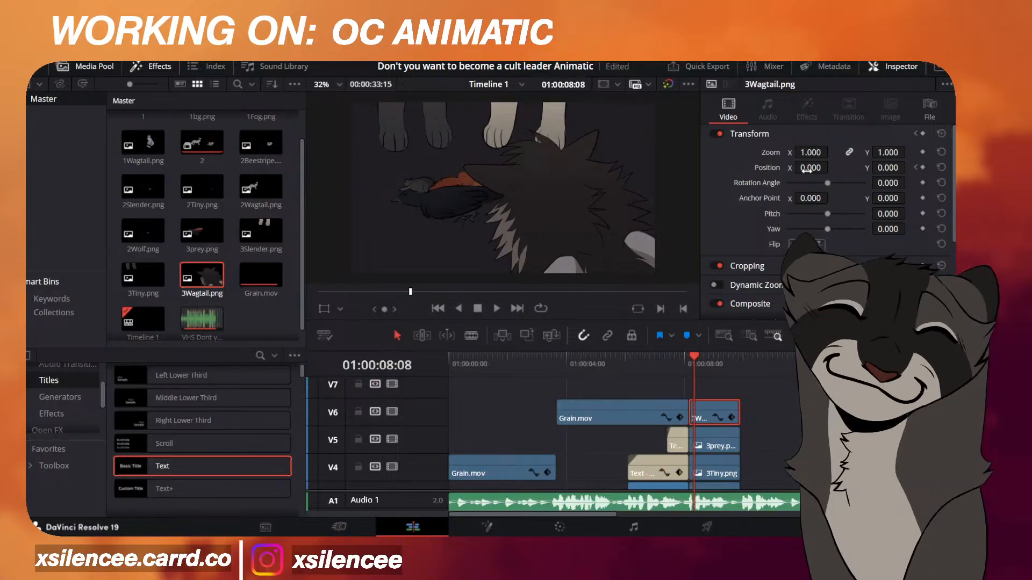
pyautogui.moveTo(807, 170); pyautogui.dragTo(831, 167)
# Show the transform outline, keyframe 3Wagtail.png's X position at 133 at 01:00:09:21 and play back the slide.
pyautogui.click(324, 309)
pyautogui.click(739, 370)
pyautogui.press('Left')
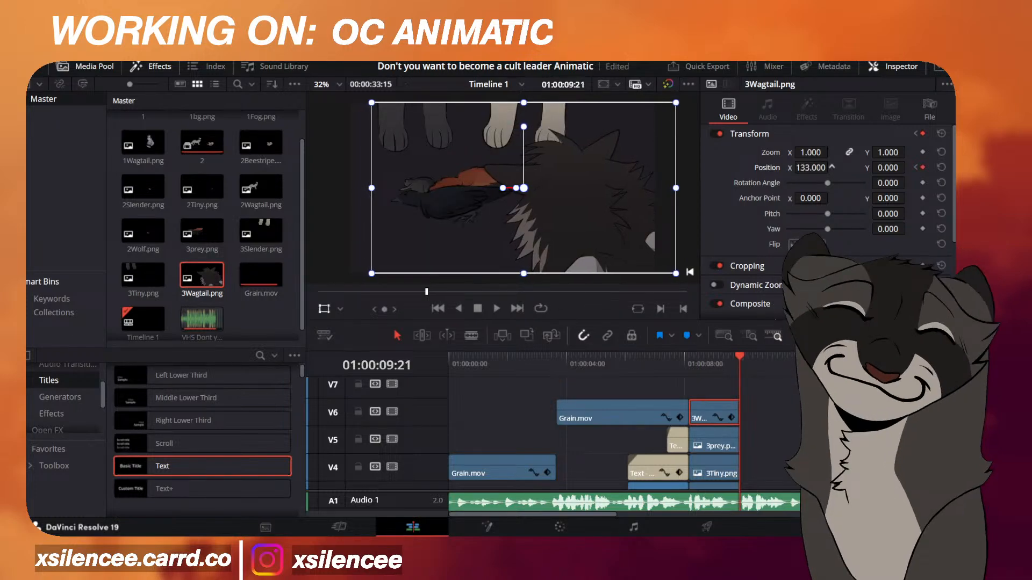
pyautogui.click(686, 362)
pyautogui.press('space')
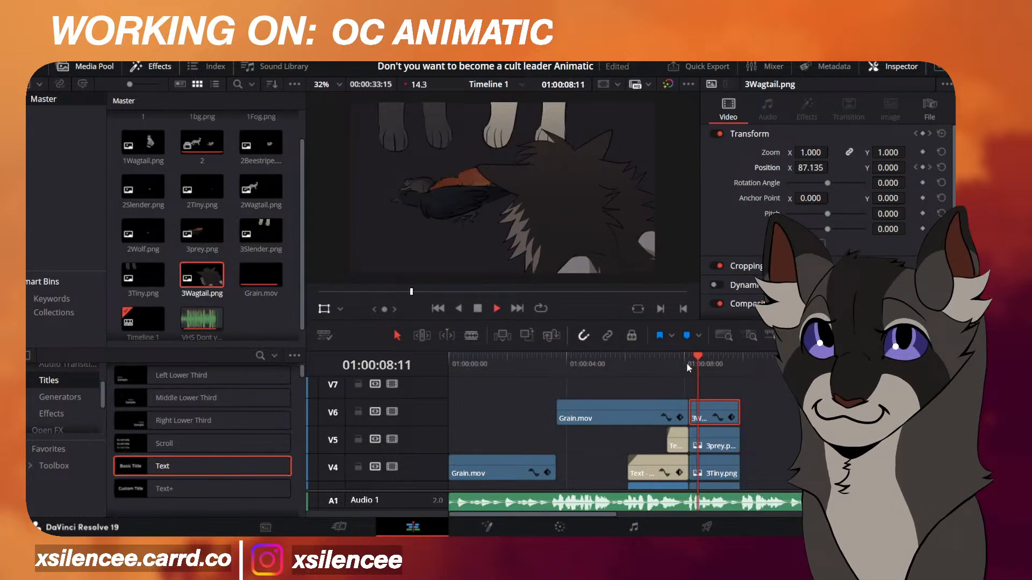
pyautogui.press('space')
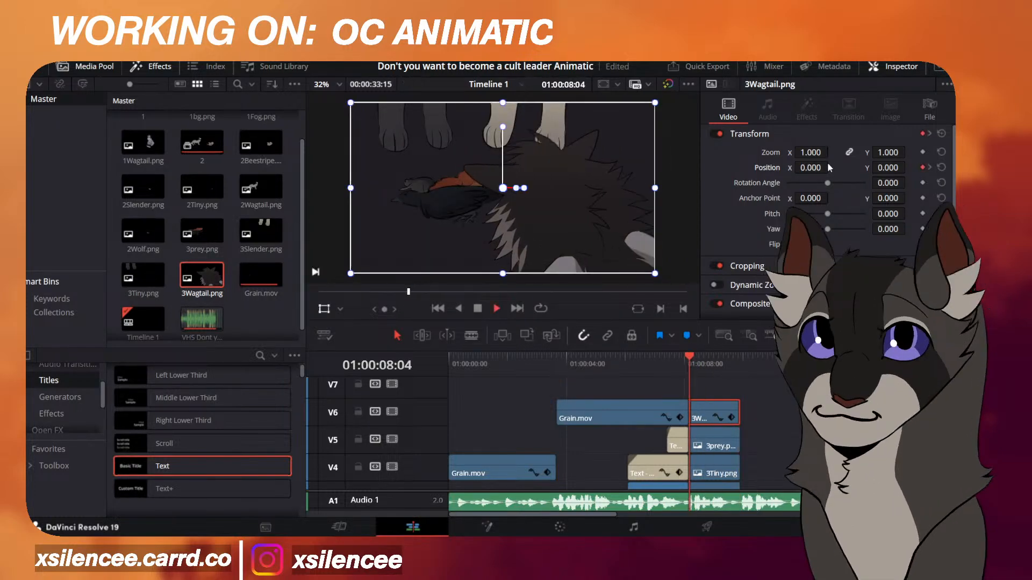
# Lower 3Wagtail.png's X position at its 01:00:08:08 keyframe and replay the slide from the scene's start.
pyautogui.click(929, 168)
pyautogui.moveTo(814, 168); pyautogui.dragTo(806, 168)
pyautogui.click(928, 169)
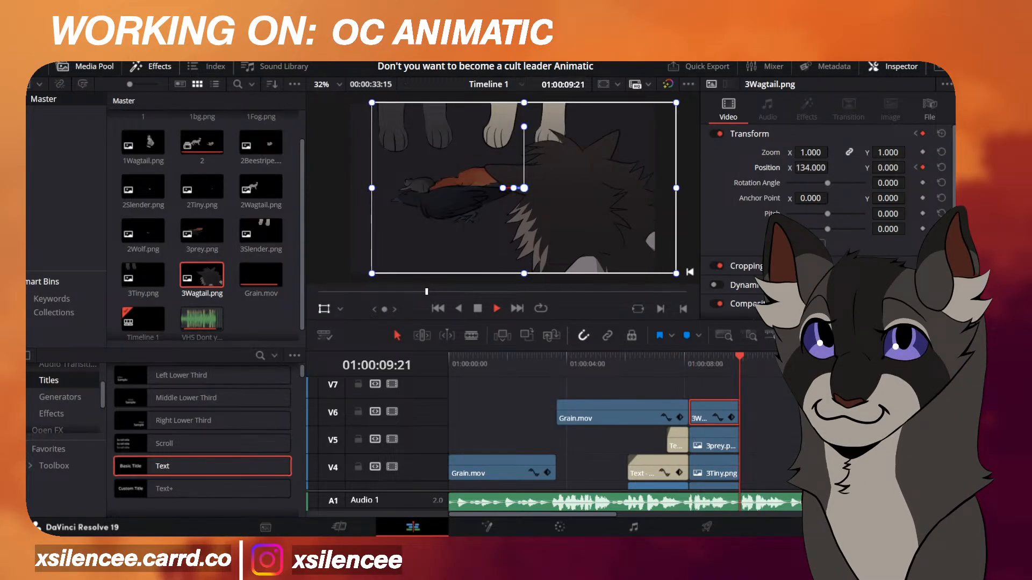
pyautogui.click(685, 357)
pyautogui.press('space')
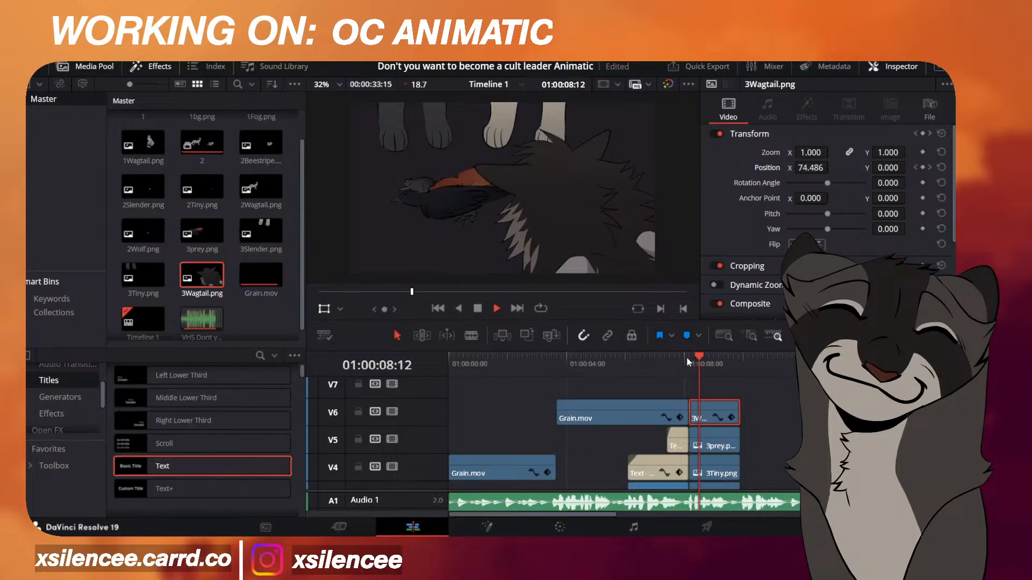
pyautogui.click(686, 358)
pyautogui.click(687, 358)
pyautogui.press('space')
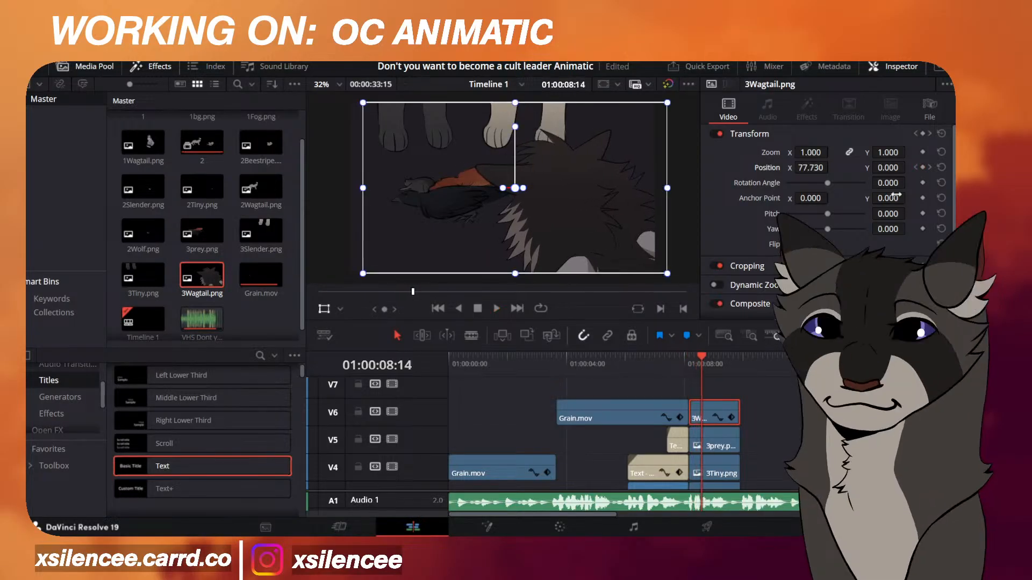
# Set 3Wagtail.png's X position to 121 at 01:00:09:21 and replay the movement.
pyautogui.click(930, 168)
pyautogui.moveTo(811, 167); pyautogui.dragTo(783, 200)
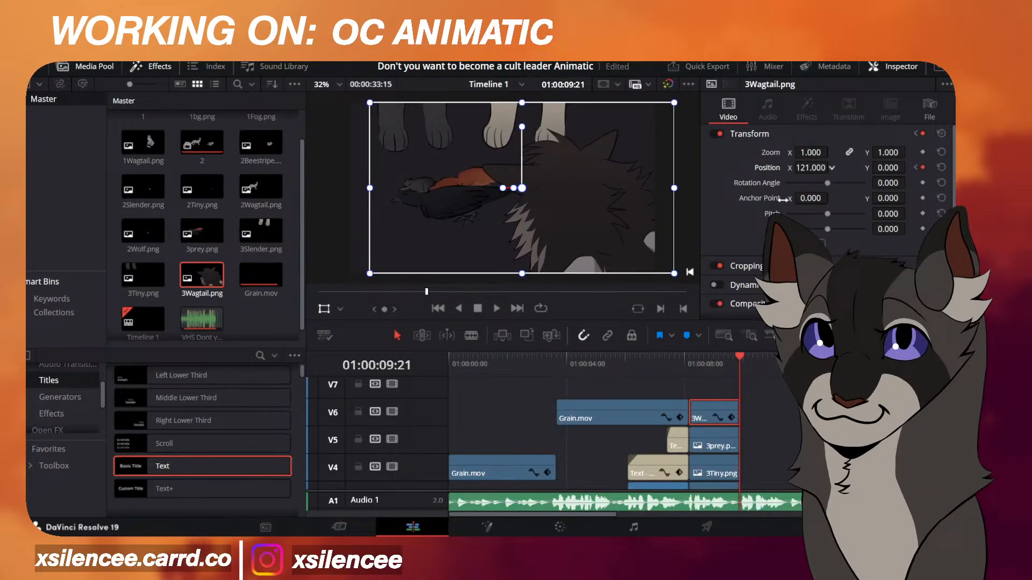
pyautogui.click(689, 359)
pyautogui.press('space')
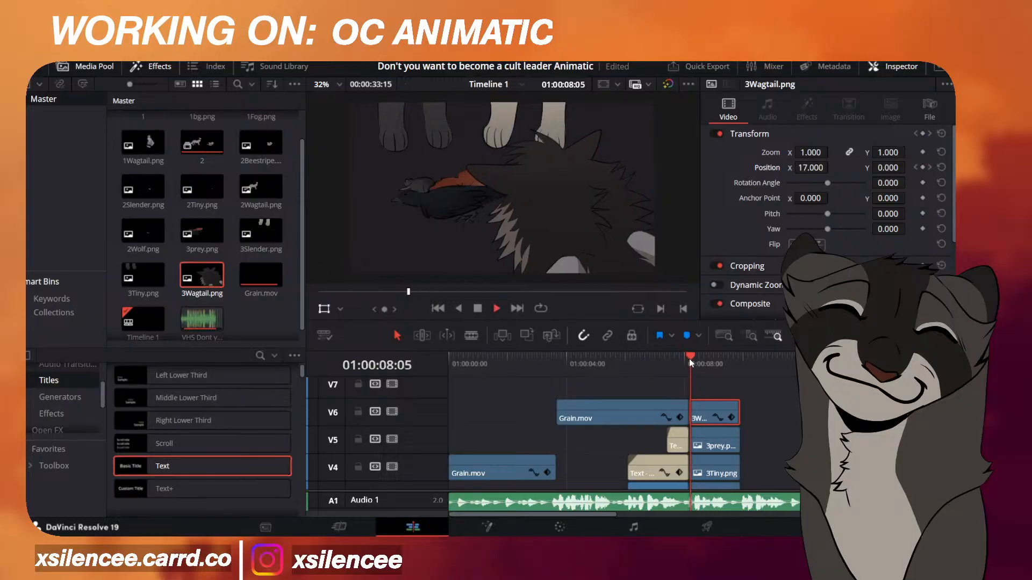
pyautogui.click(689, 359)
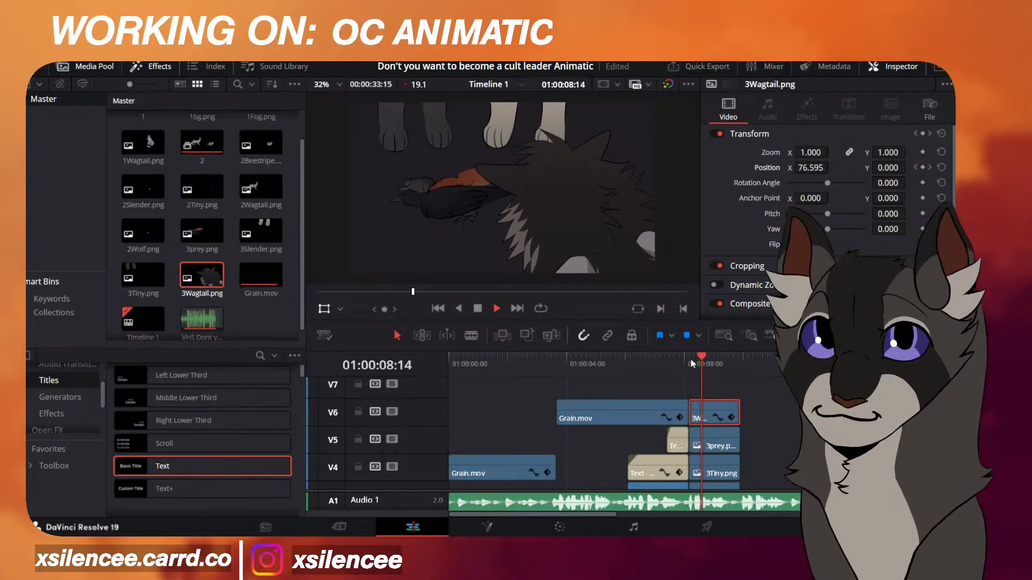
pyautogui.click(690, 359)
# Keyframe 3prey.png's X position from -57 at 01:00:08:04 through 01:00:08:08 to 14 at 01:00:09:21.
pyautogui.click(702, 443)
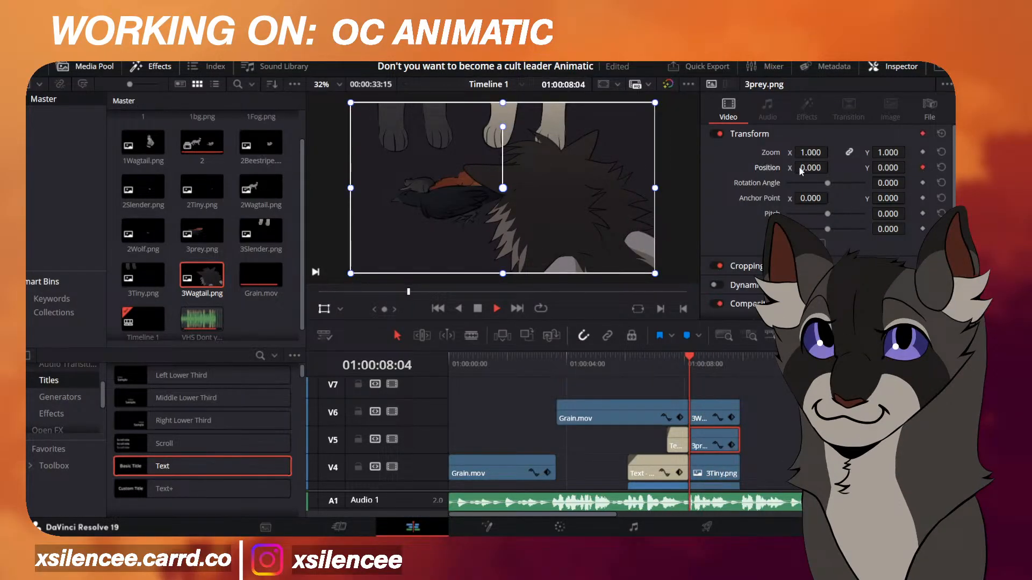
pyautogui.moveTo(811, 168); pyautogui.dragTo(831, 167)
pyautogui.press('Right')
pyautogui.press('Right')
pyautogui.press('Right')
pyautogui.press('Right')
pyautogui.click(741, 357)
pyautogui.press('Left')
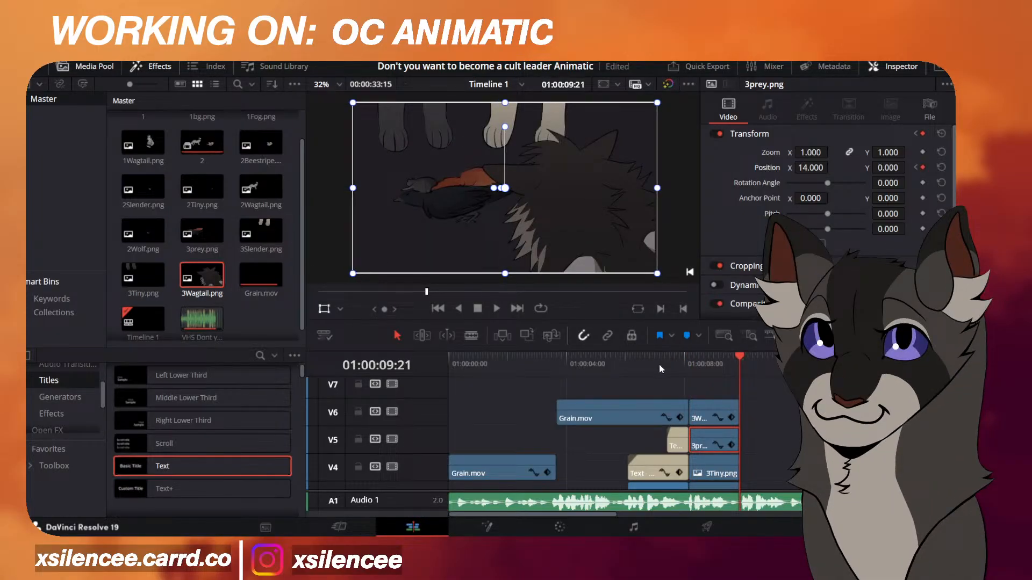
# Play back the prey movement and slightly lower 3prey.png's X position at 01:00:09:21.
pyautogui.click(683, 360)
pyautogui.press('space')
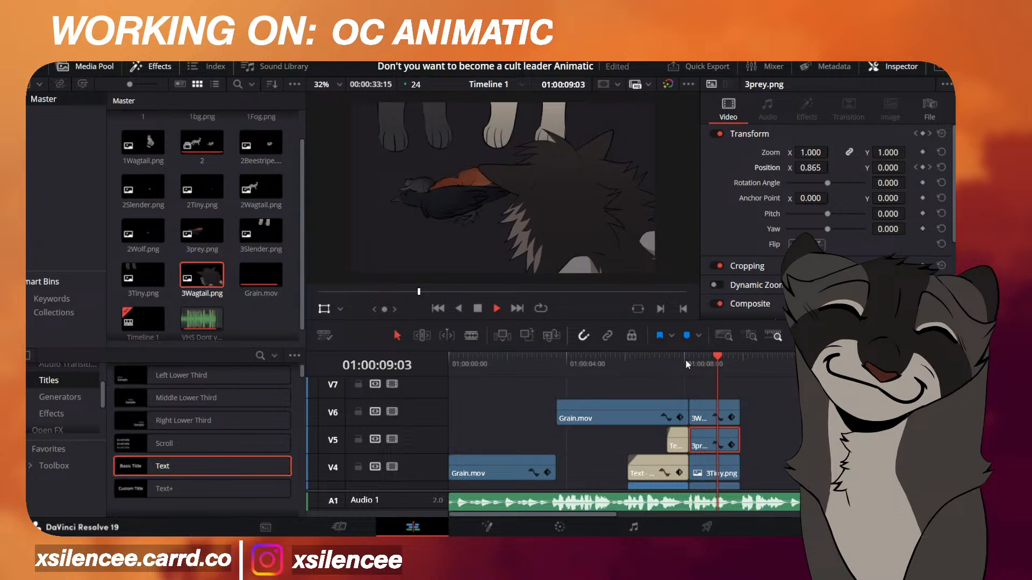
pyautogui.press('space')
pyautogui.press('Left')
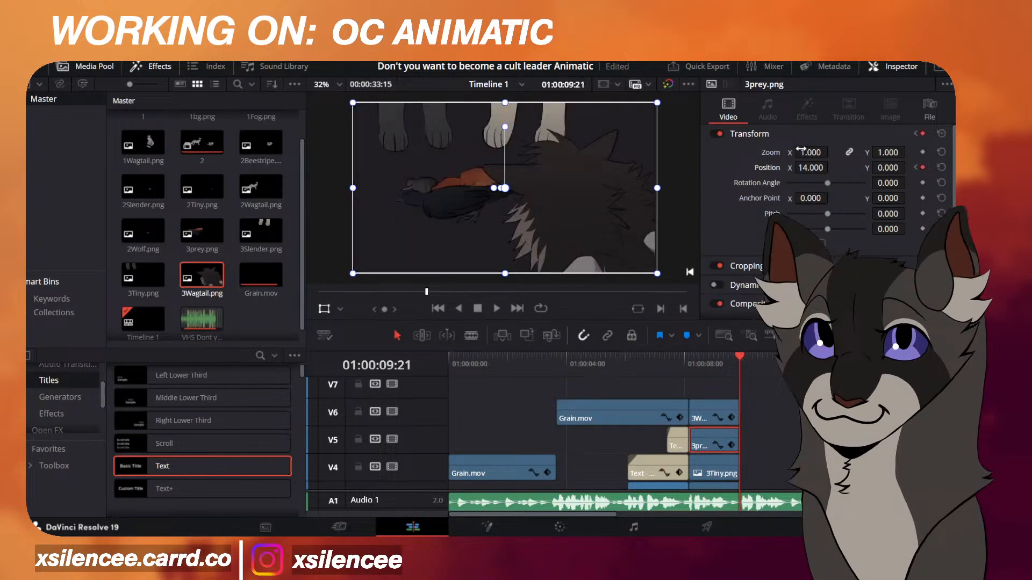
pyautogui.moveTo(811, 168); pyautogui.dragTo(808, 168)
pyautogui.click(687, 370)
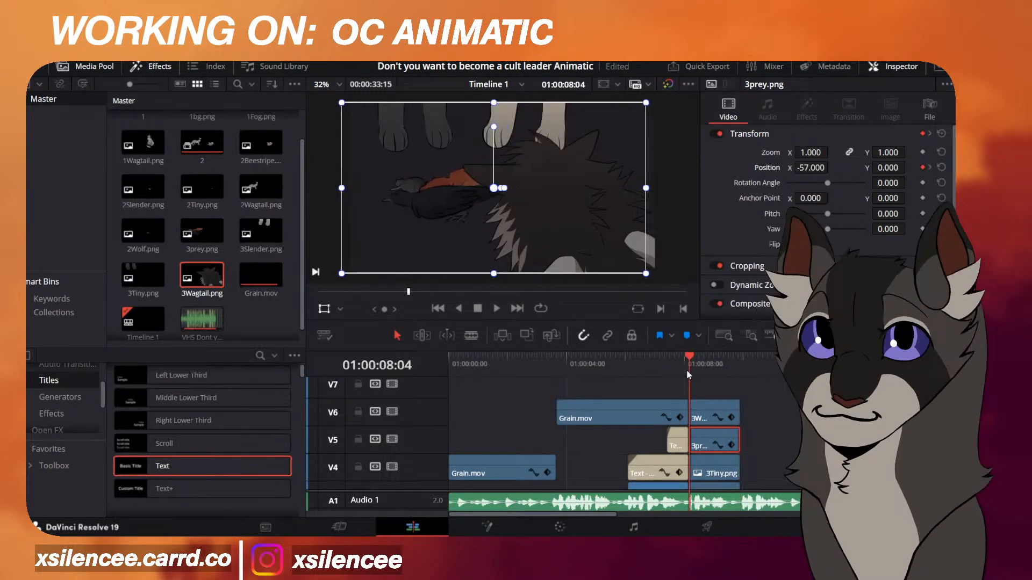
pyautogui.press('space')
pyautogui.click(687, 370)
# Add a position keyframe to 3Tiny.png at 01:00:08:04 and combine it with 3Slender.png into a compound clip named 3paws.
pyautogui.click(710, 471)
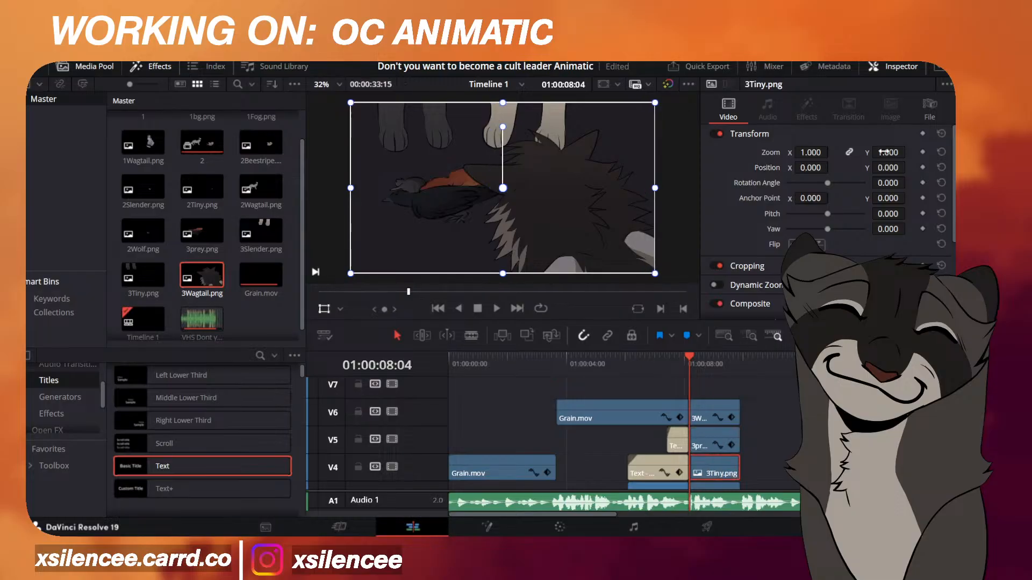
pyautogui.click(922, 167)
pyautogui.scroll(-3, 730, 441)
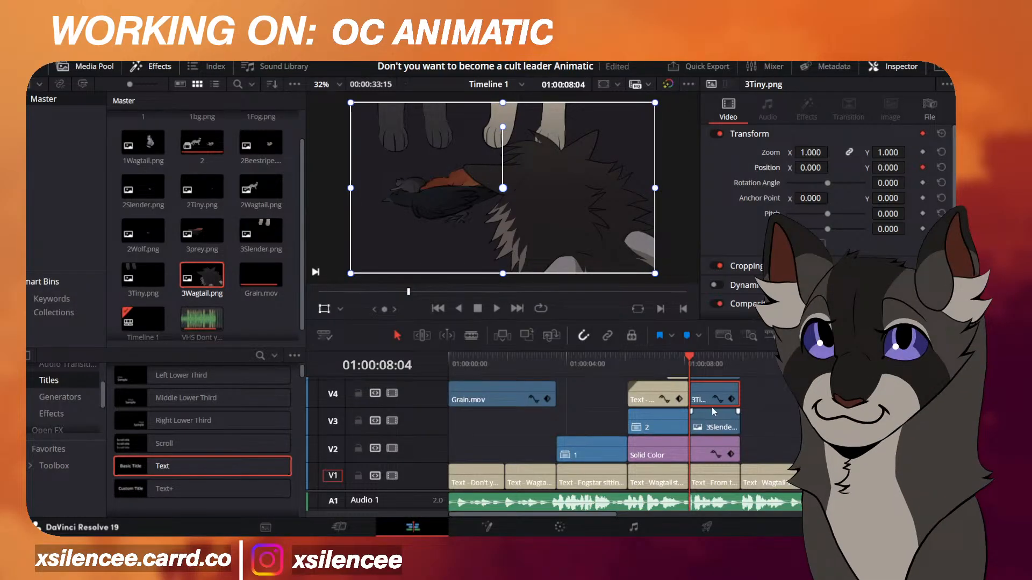
pyautogui.keyDown('ctrl'); pyautogui.click(709, 427); pyautogui.keyUp('ctrl')
pyautogui.rightClick(710, 427)
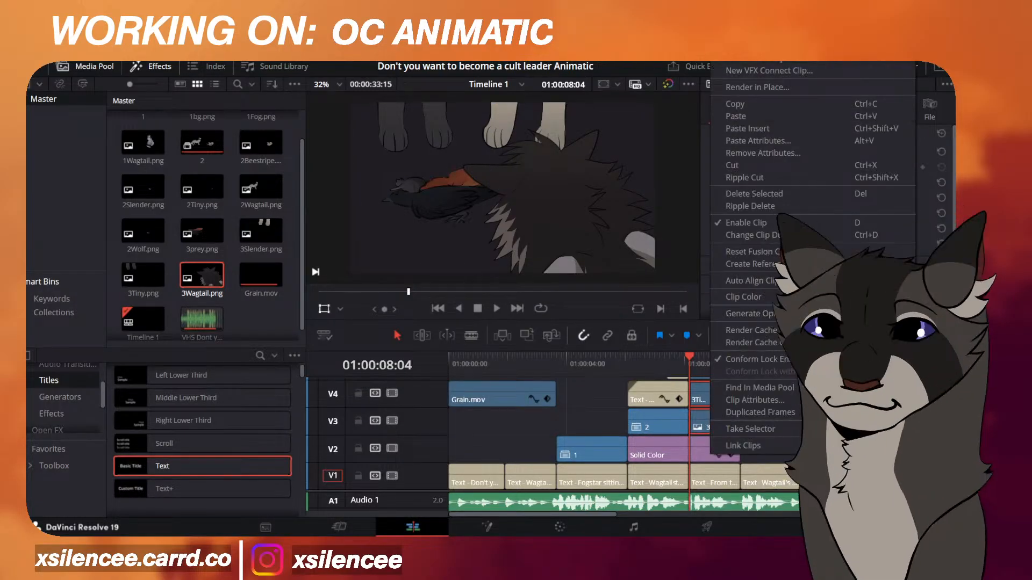
pyautogui.click(698, 302)
pyautogui.write('3p')
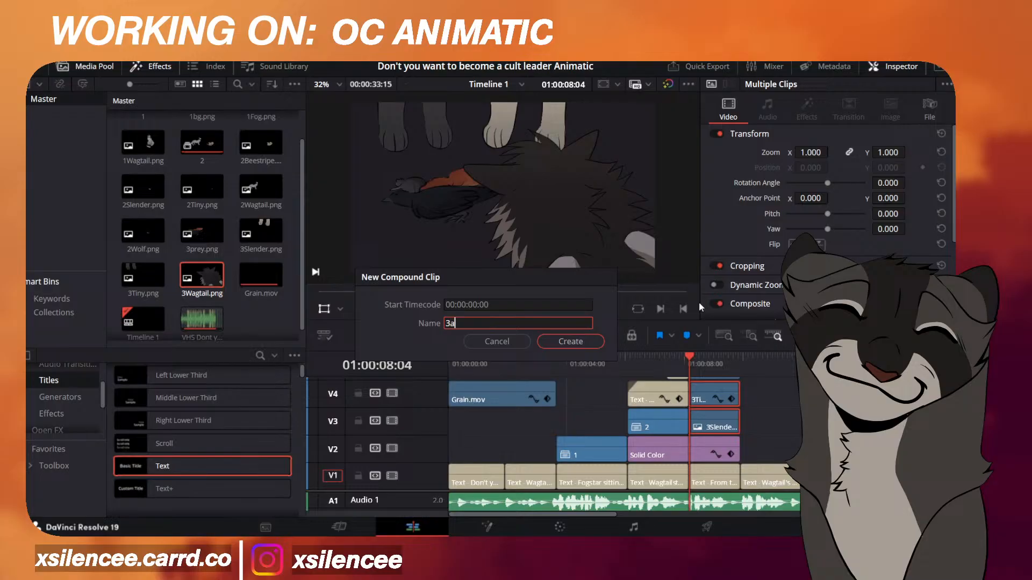
pyautogui.write('aws')
pyautogui.press('Return')
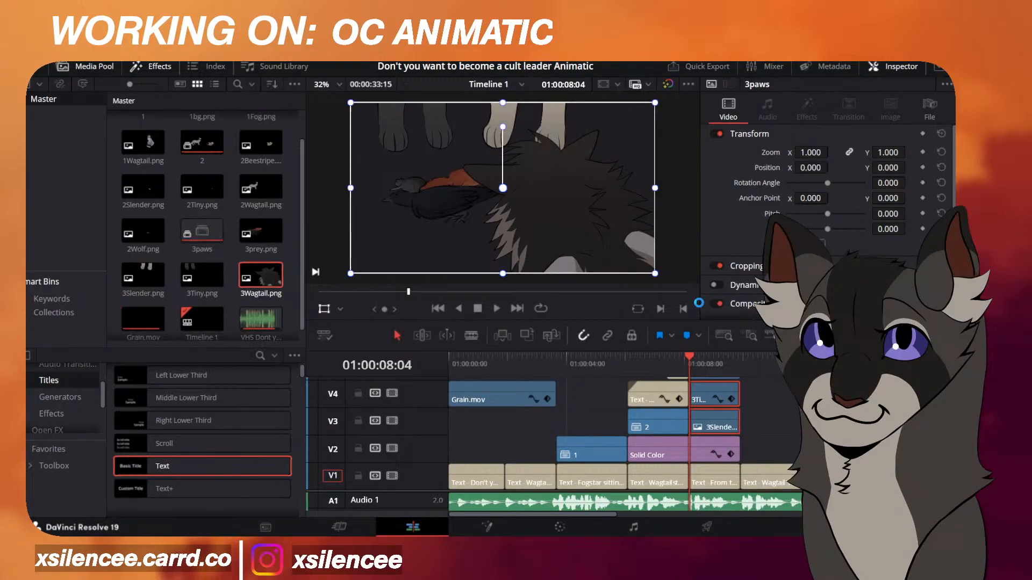
# Move 3prey.png down to V4 and 3Wagtail.png down to V5 above the 3paws compound clip.
pyautogui.scroll(3, 720, 457)
pyautogui.click(711, 420)
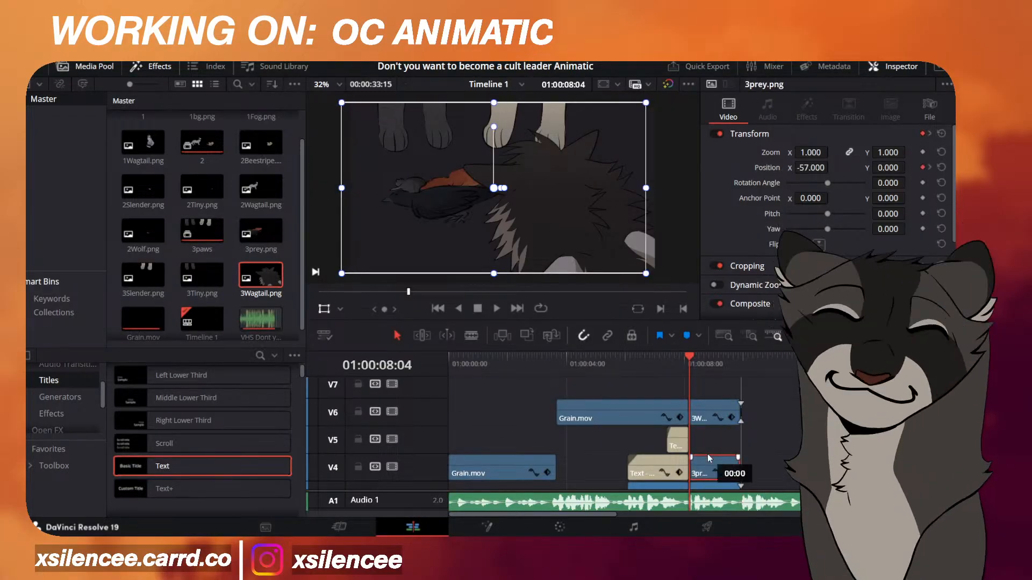
pyautogui.scroll(-3, 713, 429)
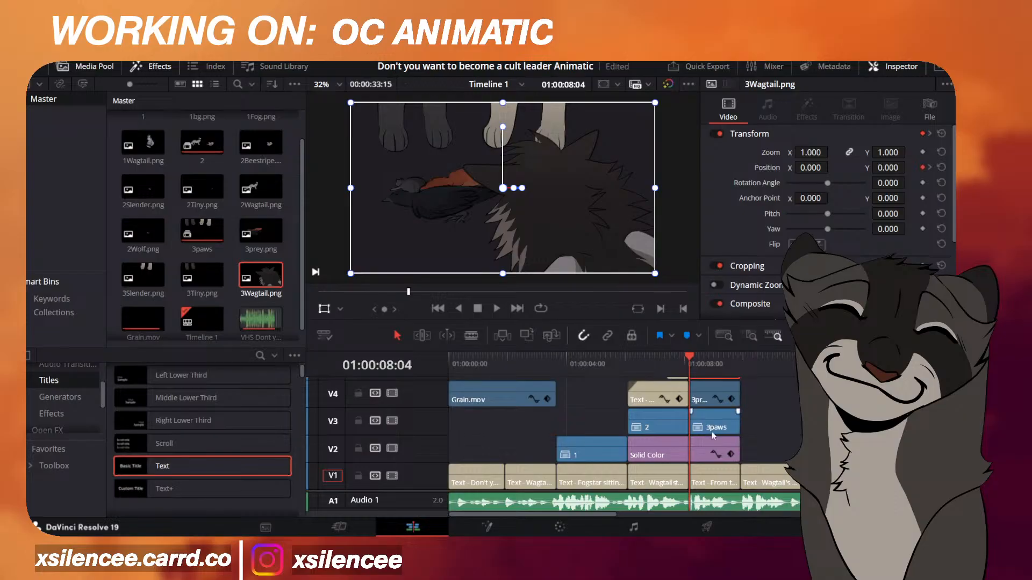
# Play back the scene and keyframe the 3paws clip's X position at -22 at 01:00:08:04.
pyautogui.click(711, 428)
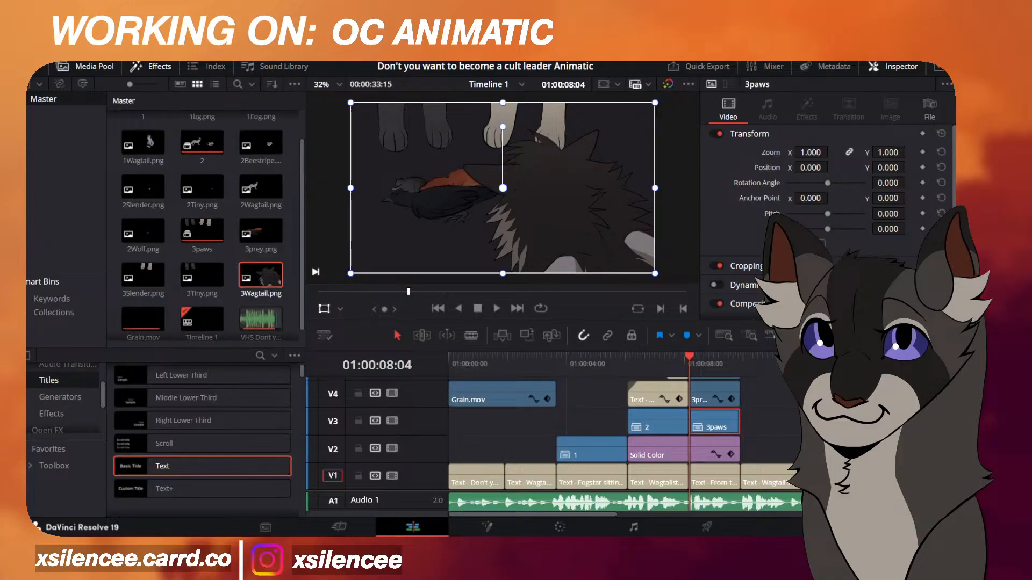
pyautogui.press('space')
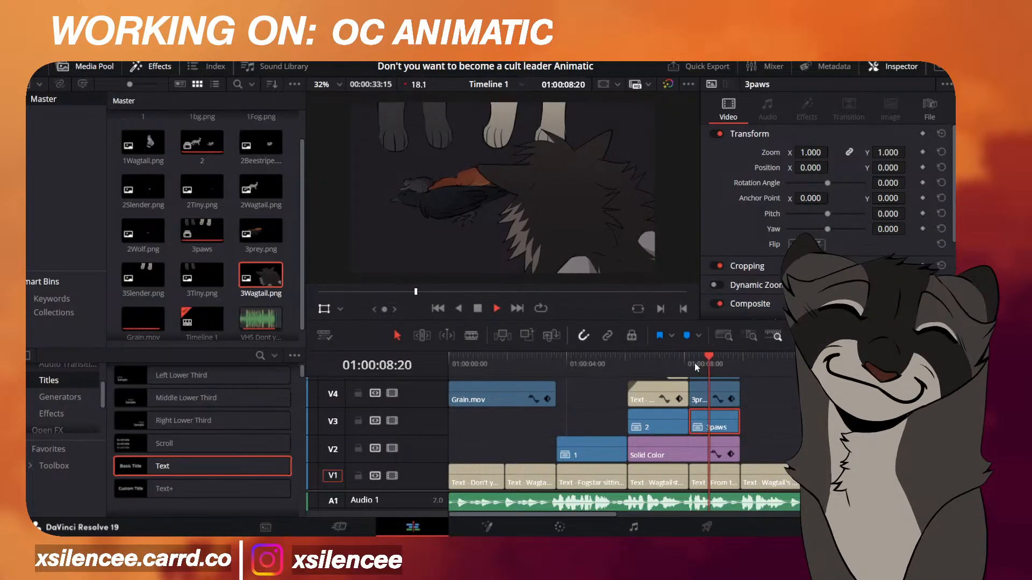
pyautogui.press('space')
pyautogui.click(693, 362)
pyautogui.moveTo(813, 168); pyautogui.dragTo(801, 168)
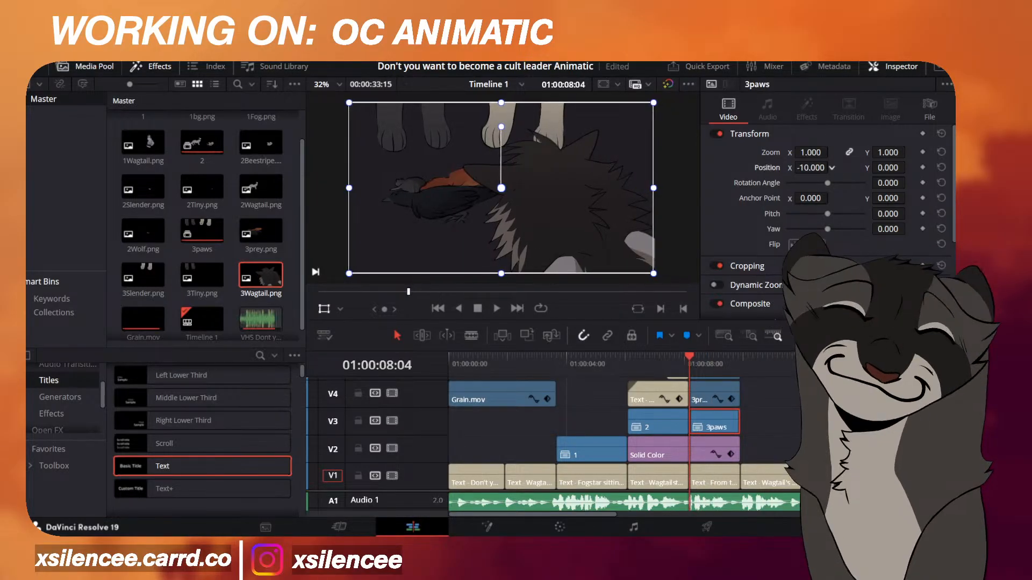
pyautogui.click(922, 168)
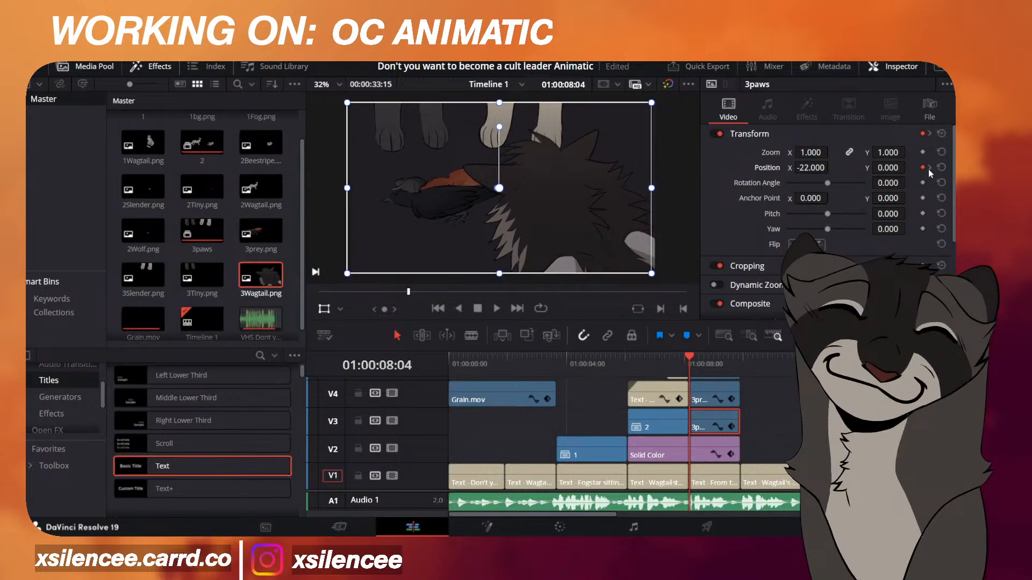
# Lower 3paws' starting X position further at 01:00:08:04 and keyframe X at -35 at 01:00:08:08.
pyautogui.click(929, 168)
pyautogui.click(924, 168)
pyautogui.click(915, 168)
pyautogui.moveTo(828, 167)
pyautogui.mouseDown()
pyautogui.moveTo(812, 168)
pyautogui.moveTo(832, 167)
pyautogui.mouseUp()
pyautogui.press('Right')
pyautogui.press('Right')
pyautogui.press('Right')
pyautogui.press('Right')
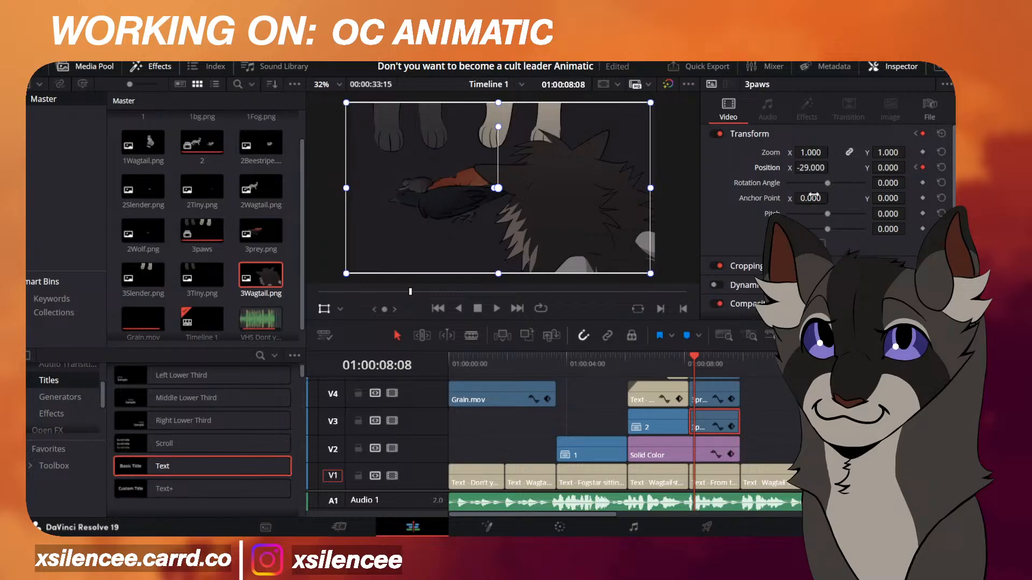
# Keyframe 3paws' X position at -15 at 01:00:09:21 and play back the scene.
pyautogui.click(743, 368)
pyautogui.press('Left')
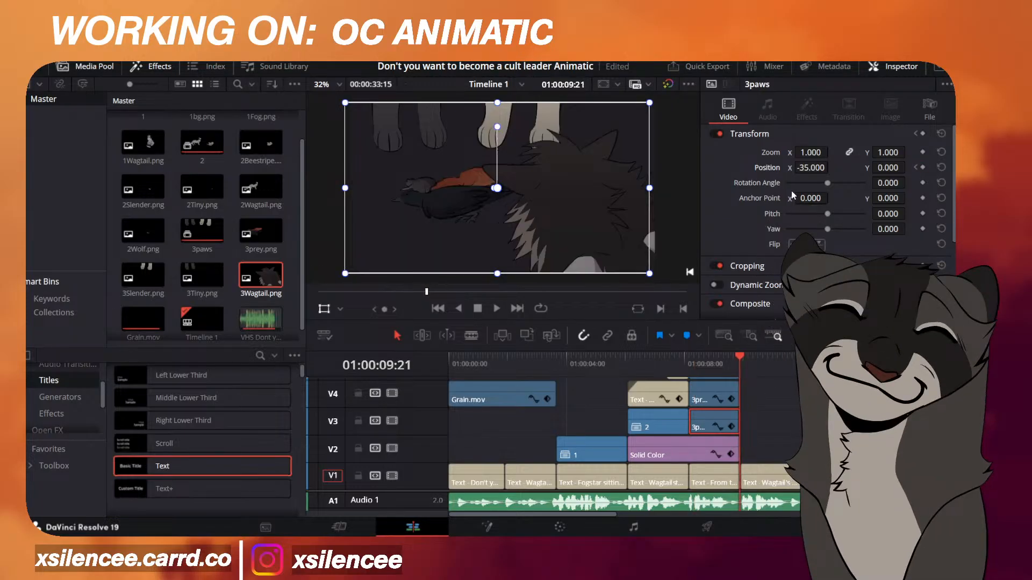
pyautogui.moveTo(804, 168); pyautogui.dragTo(811, 168)
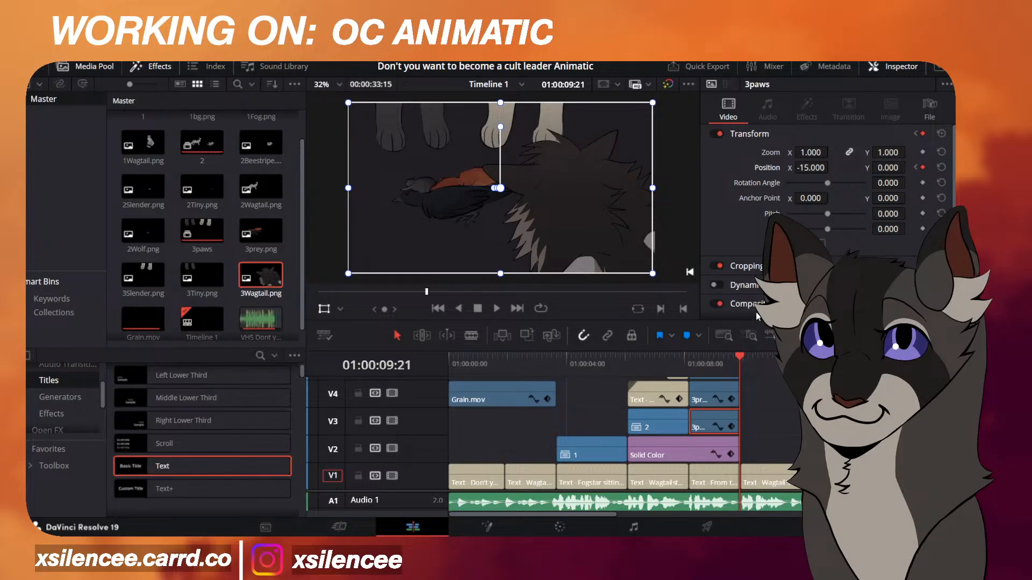
pyautogui.click(695, 374)
pyautogui.press('space')
pyautogui.press('space')
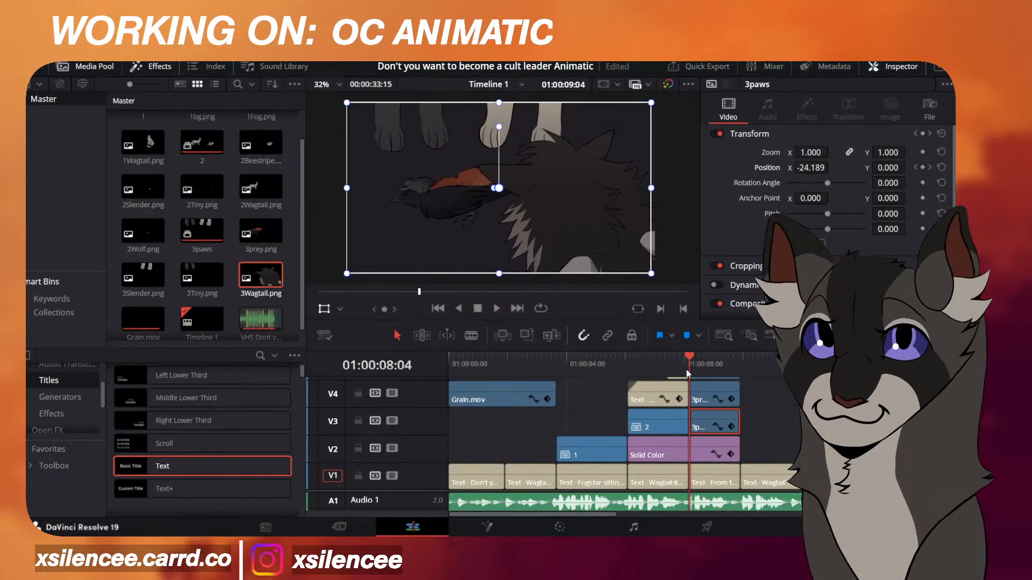
# Play back the dead prey scene and the transition into it from the preceding families scene.
pyautogui.press('space')
pyautogui.press('space')
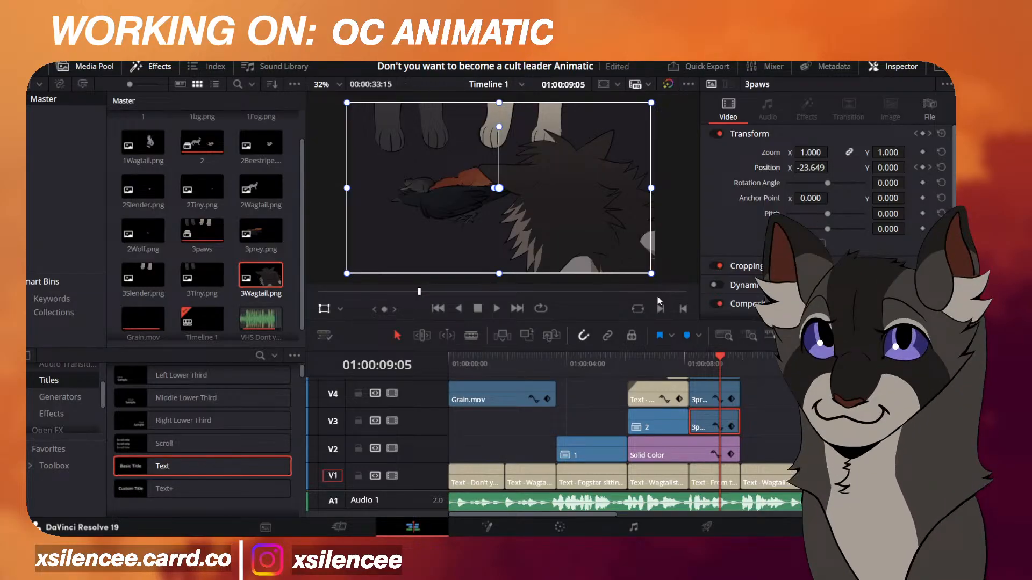
pyautogui.moveTo(687, 368)
pyautogui.mouseDown()
pyautogui.moveTo(595, 366)
pyautogui.moveTo(668, 374)
pyautogui.mouseUp()
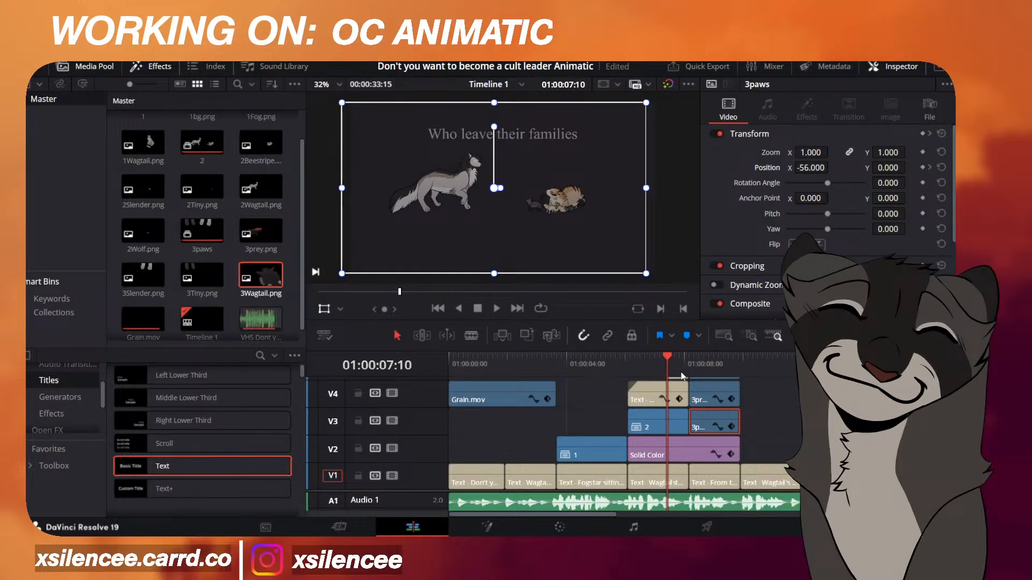
pyautogui.scroll(3, 704, 420)
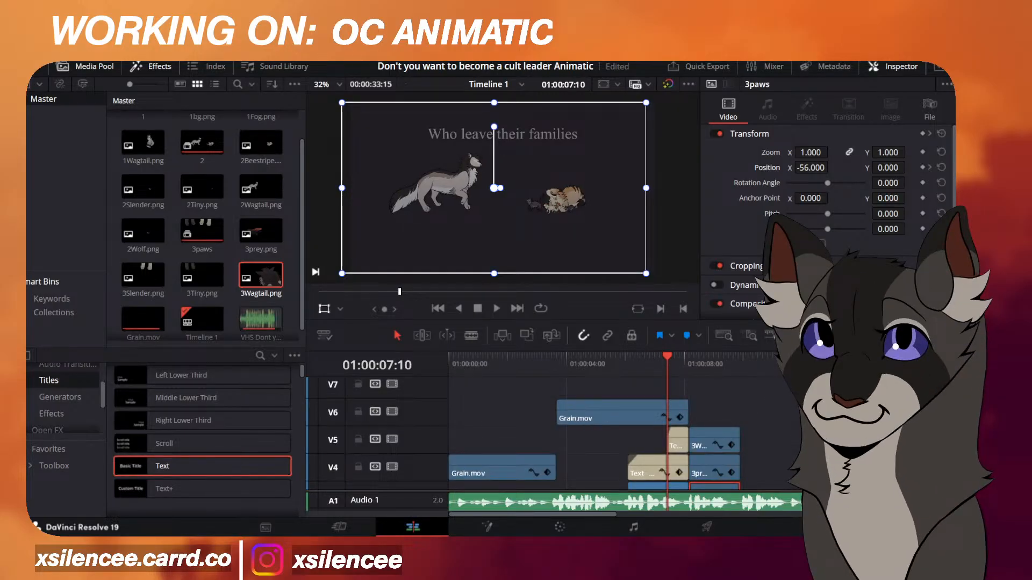
pyautogui.scroll(-2, 618, 430)
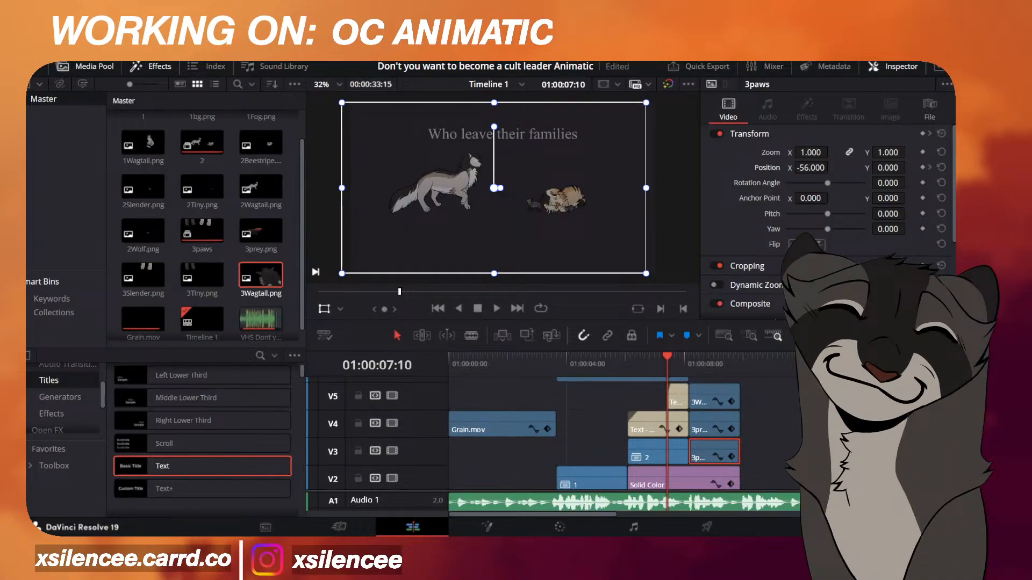
pyautogui.press('space')
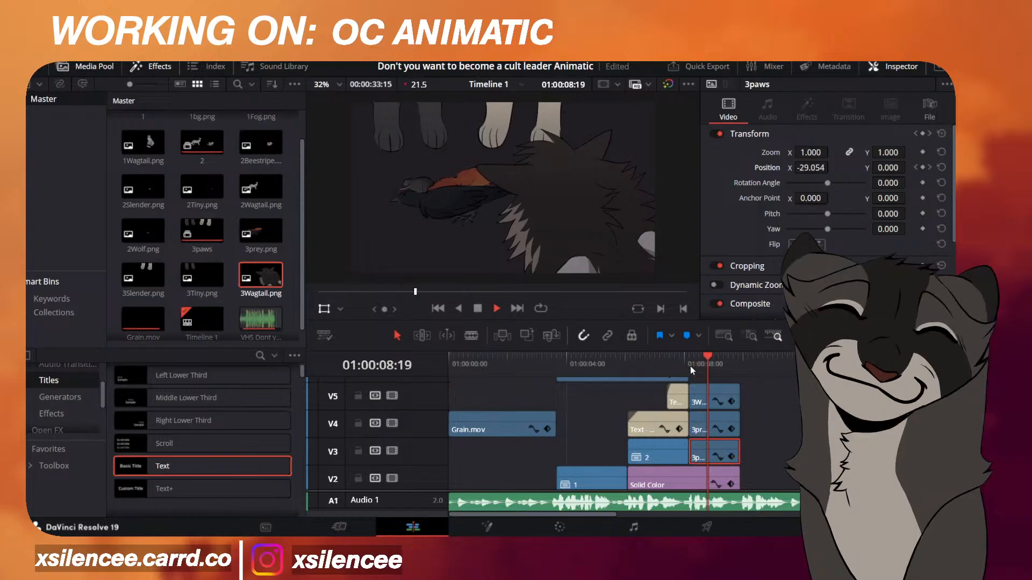
pyautogui.click(668, 363)
pyautogui.press('space')
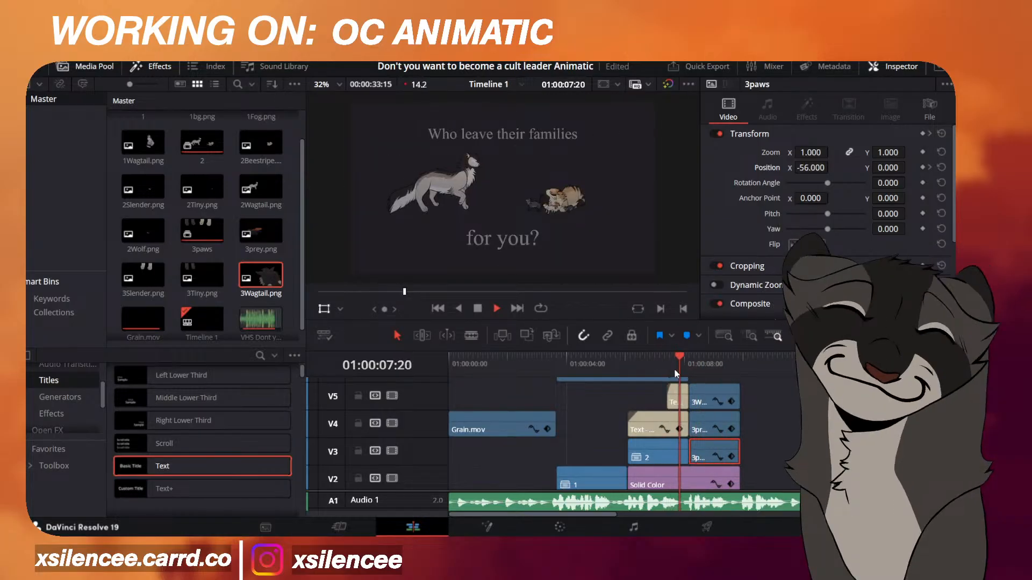
pyautogui.click(690, 364)
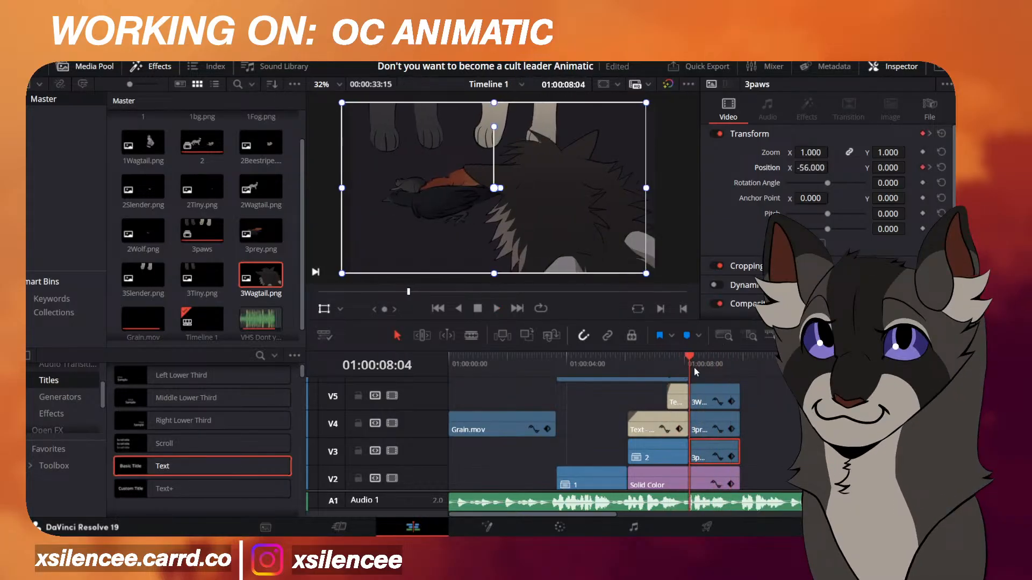
# Move 3Wagtail.png up to V6 and 3prey.png up to V5 to free V4 above the 3paws clip.
pyautogui.scroll(3, 732, 406)
pyautogui.moveTo(716, 447); pyautogui.dragTo(713, 426)
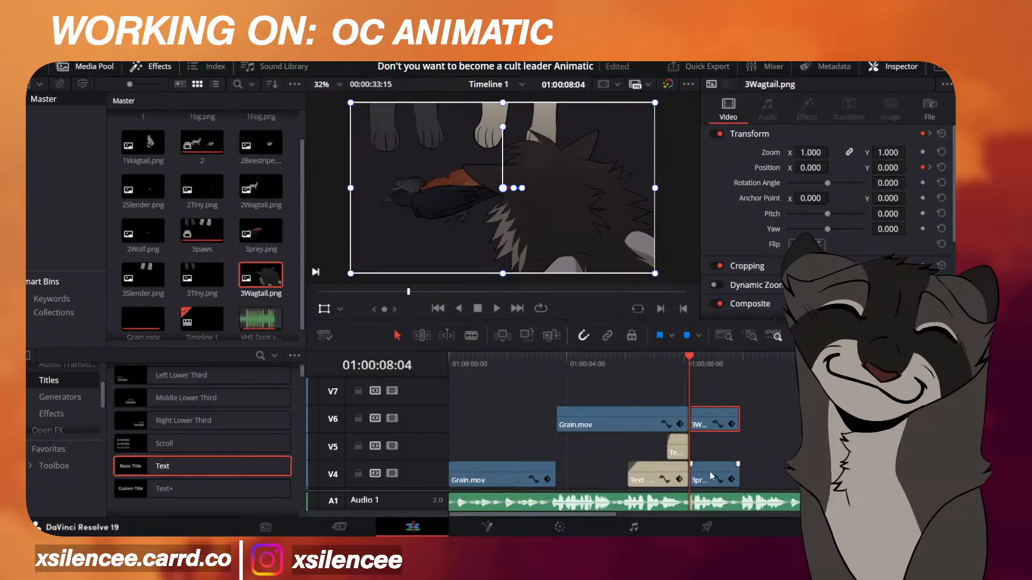
pyautogui.moveTo(712, 476); pyautogui.dragTo(708, 451)
# Duplicate the "Who leave their families" title onto V4 at 01:00:08:04 and trim its end to the prey scene's end.
pyautogui.click(672, 466)
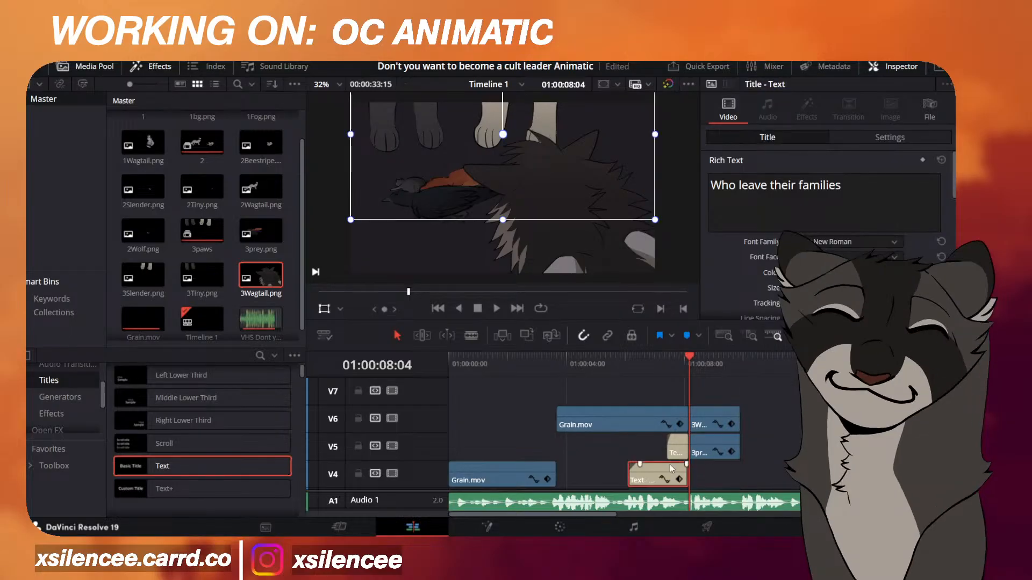
pyautogui.hotkey('ctrl', 'v')
pyautogui.scroll(-3, 745, 413)
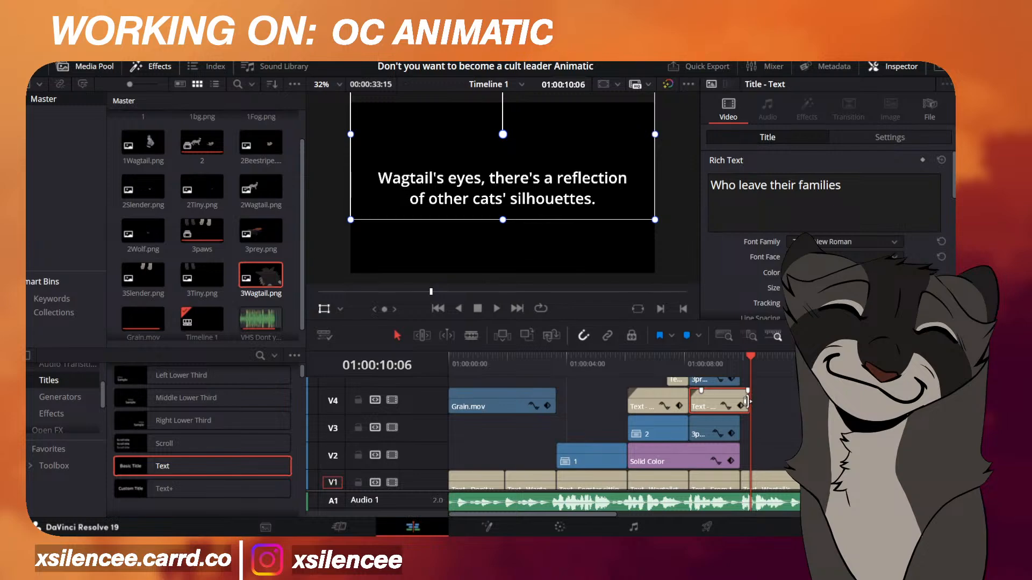
pyautogui.moveTo(746, 401); pyautogui.dragTo(739, 401)
pyautogui.scroll(1, 715, 395)
# Change the duplicated title's text to "Give their money", place it in the frame's upper right above Wagtail's head, and play back.
pyautogui.click(718, 366)
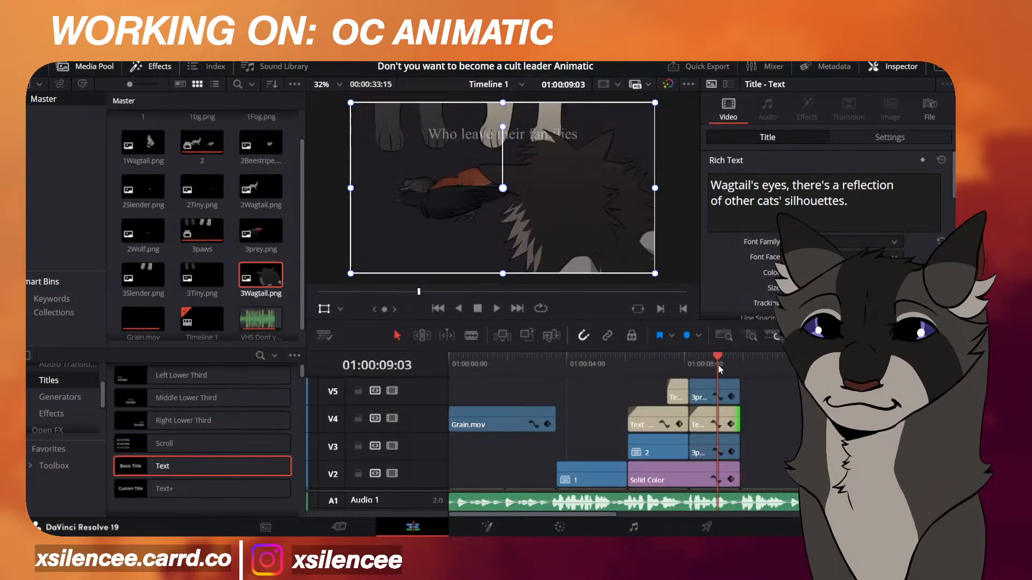
pyautogui.click(711, 393)
pyautogui.click(703, 423)
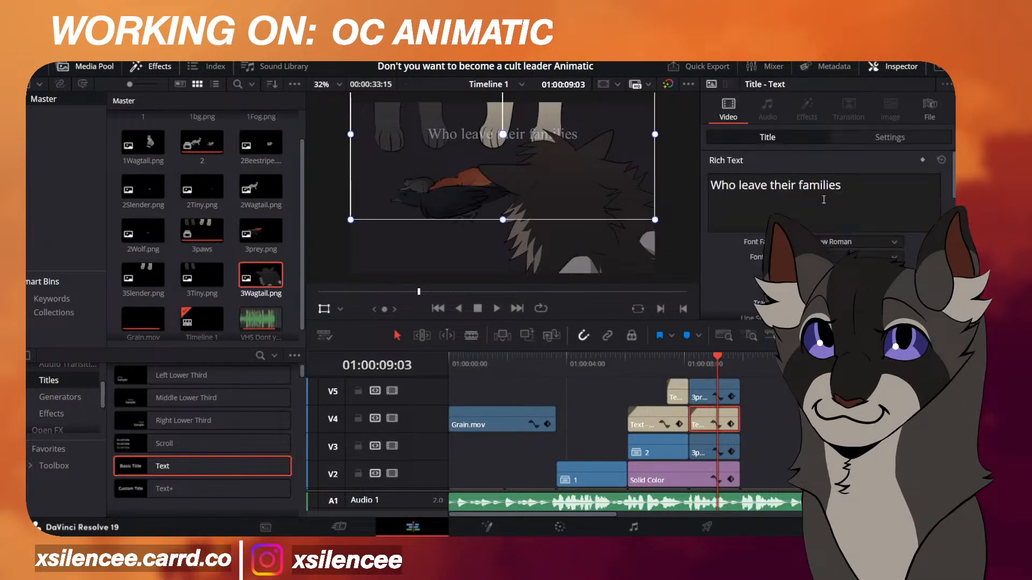
pyautogui.click(823, 199)
pyautogui.hotkey('ctrl', 'a')
pyautogui.write('Give th')
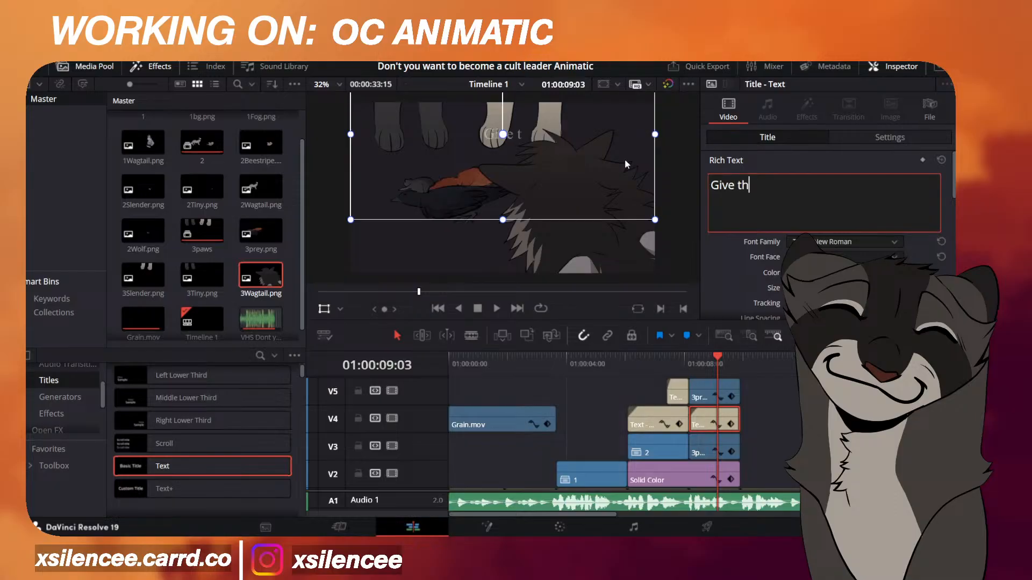
pyautogui.write('eir money')
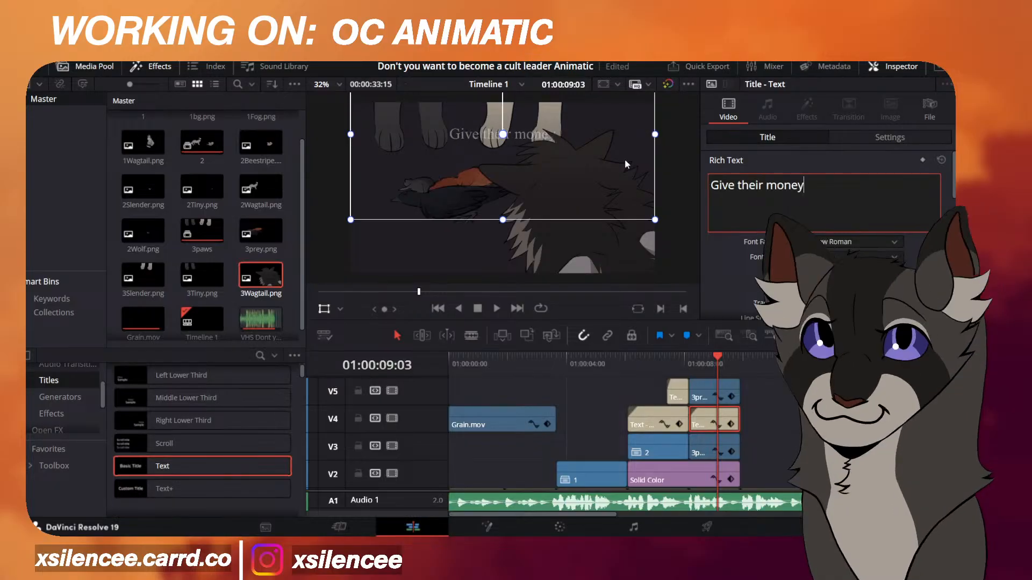
pyautogui.moveTo(508, 168); pyautogui.dragTo(584, 156)
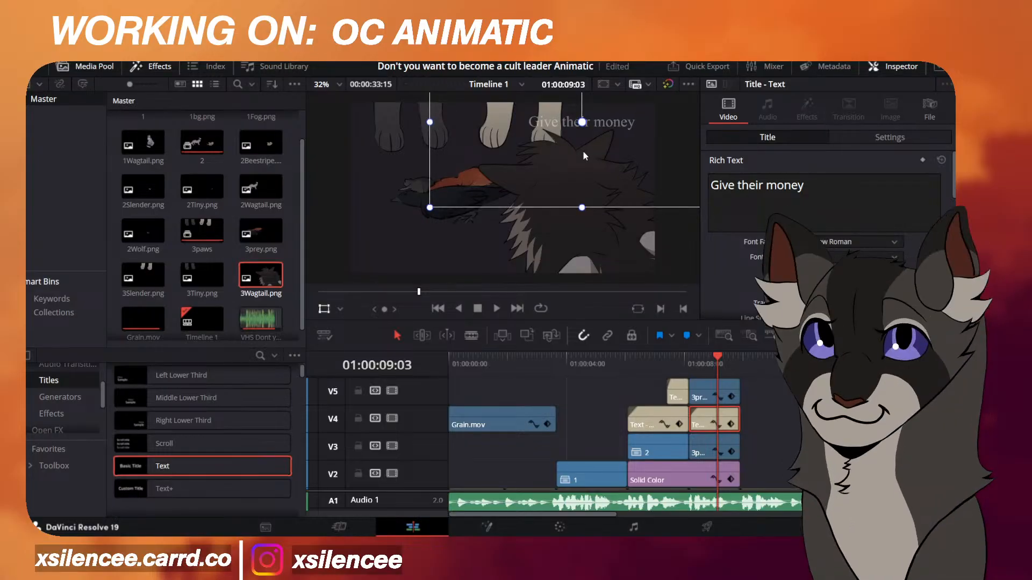
pyautogui.press('space')
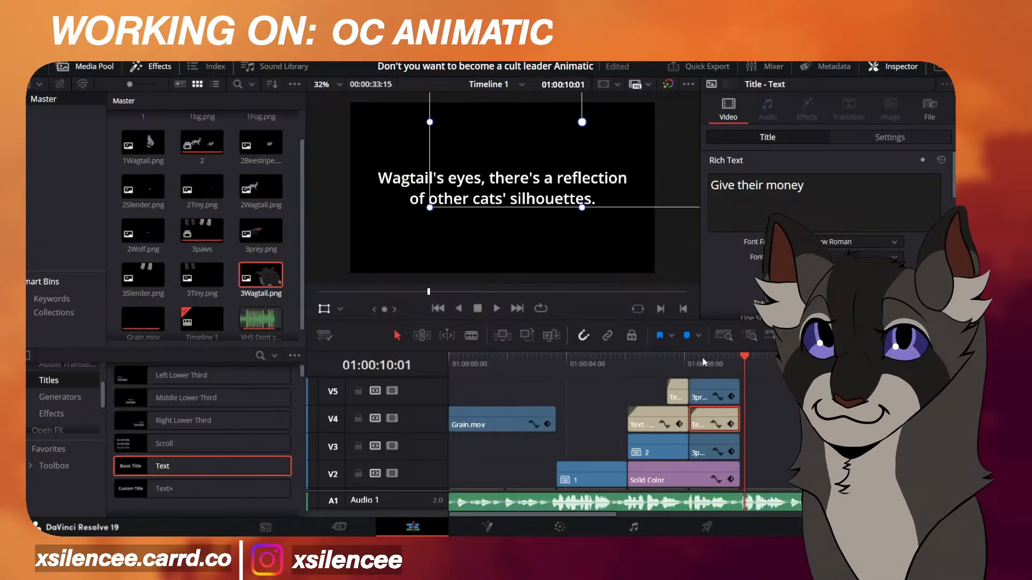
pyautogui.click(690, 364)
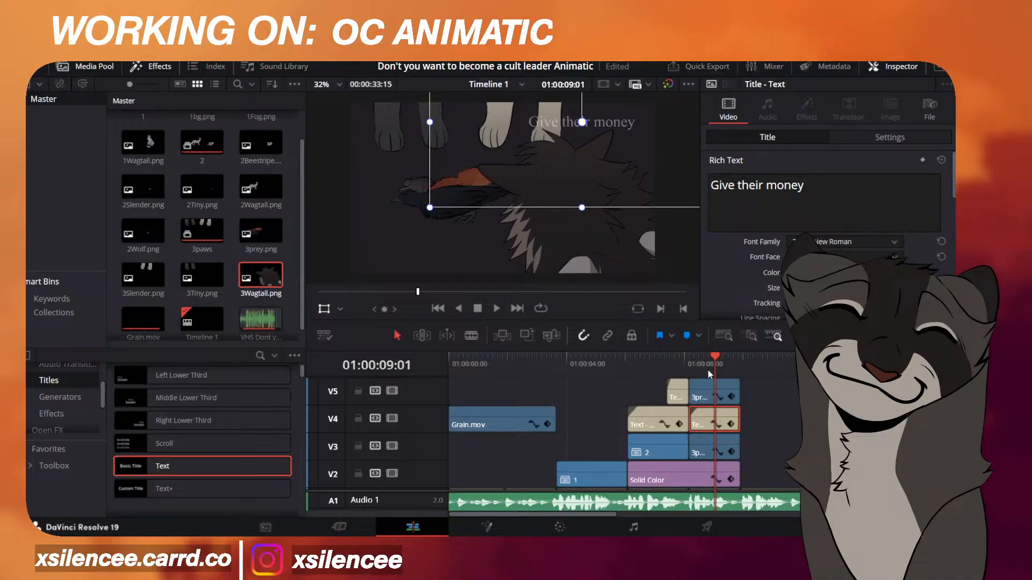
# Duplicate the "for you?" title onto V7 so that it ends with the prey scene.
pyautogui.scroll(2, 713, 389)
pyautogui.click(678, 444)
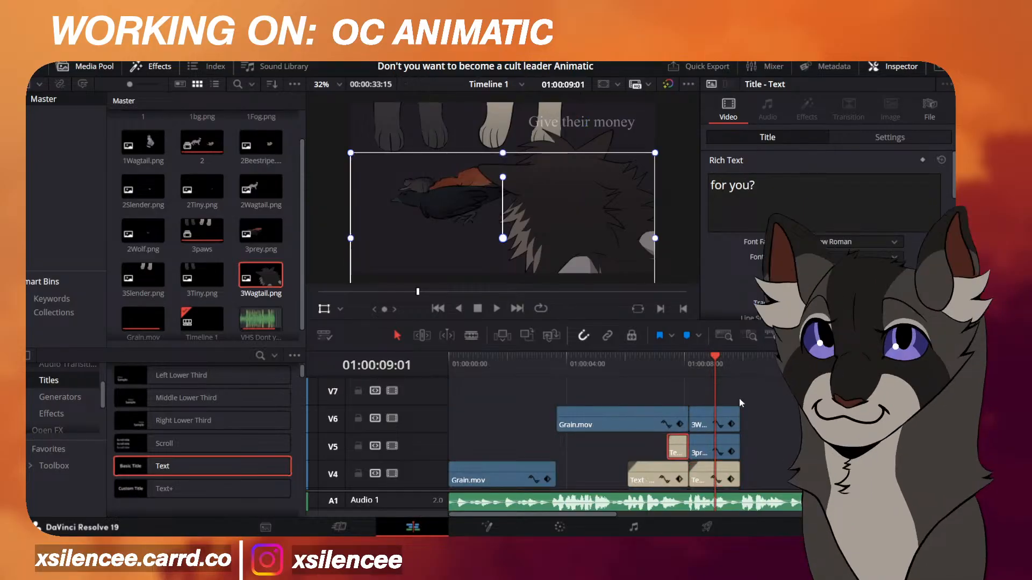
pyautogui.click(742, 374)
pyautogui.hotkey('ctrl', 'v')
pyautogui.moveTo(752, 447); pyautogui.dragTo(730, 395)
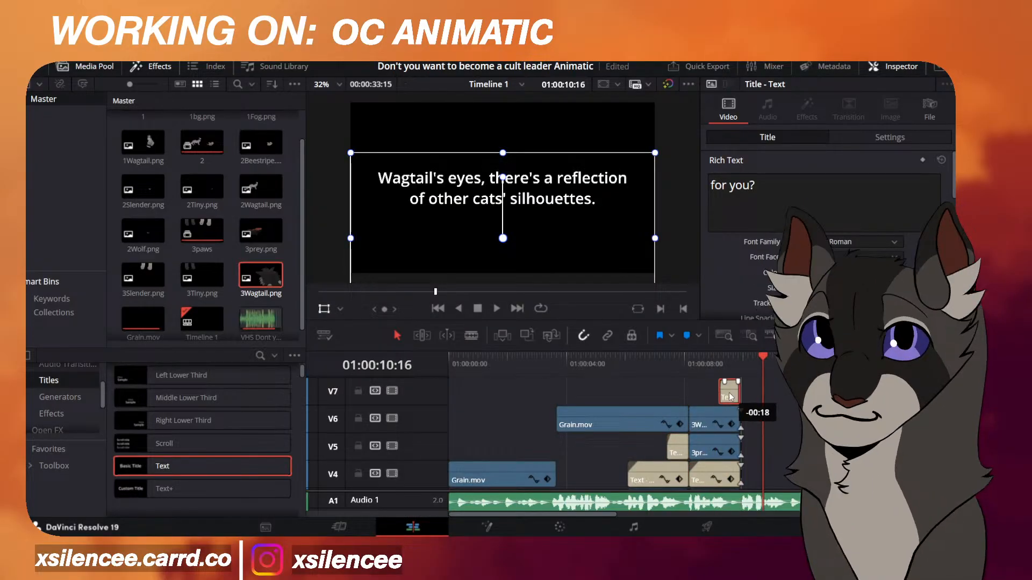
# Check the lyric timing and extend the start of the V7 "for you?" title back to 01:00:08:21.
pyautogui.click(707, 358)
pyautogui.press('space')
pyautogui.moveTo(707, 357); pyautogui.dragTo(713, 360)
pyautogui.press('space')
pyautogui.click(708, 359)
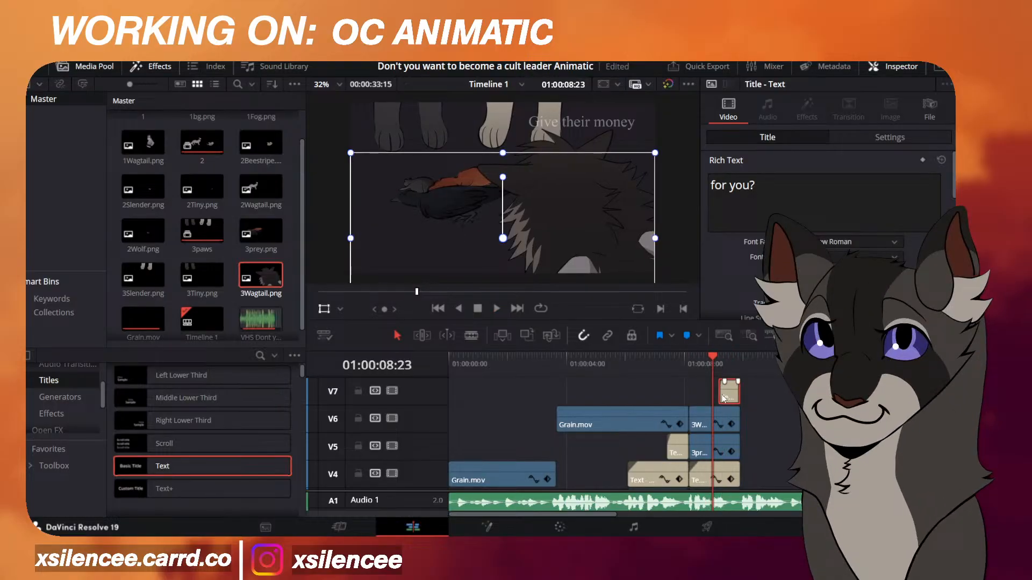
pyautogui.scroll(3, 713, 371)
pyautogui.click(690, 358)
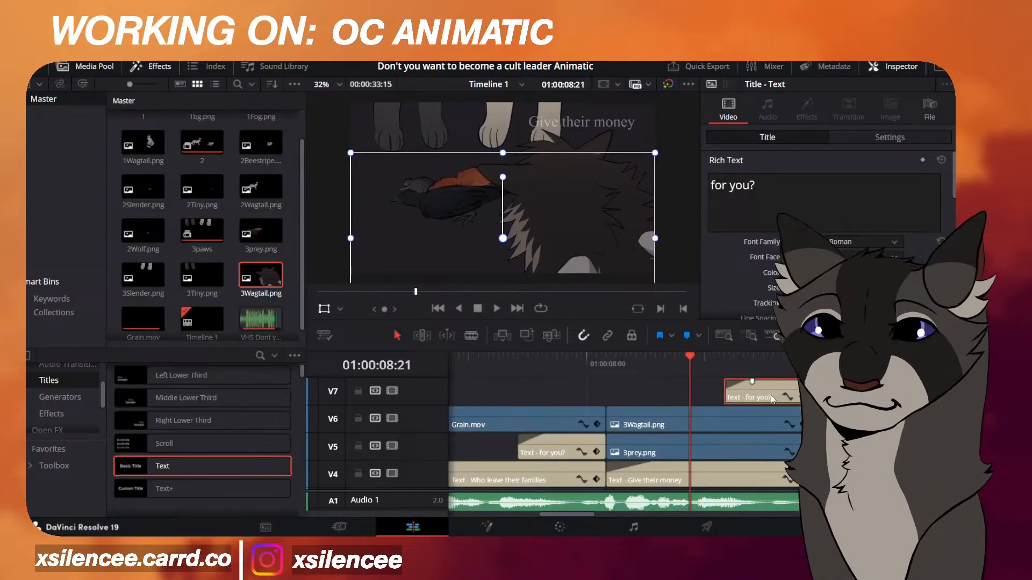
pyautogui.moveTo(773, 398); pyautogui.dragTo(812, 396)
# Change the V7 title's text to "to you?" and move it to position X -495.449, Y -332.483 below the prey.
pyautogui.click(775, 364)
pyautogui.moveTo(728, 187); pyautogui.dragTo(696, 194)
pyautogui.write('to')
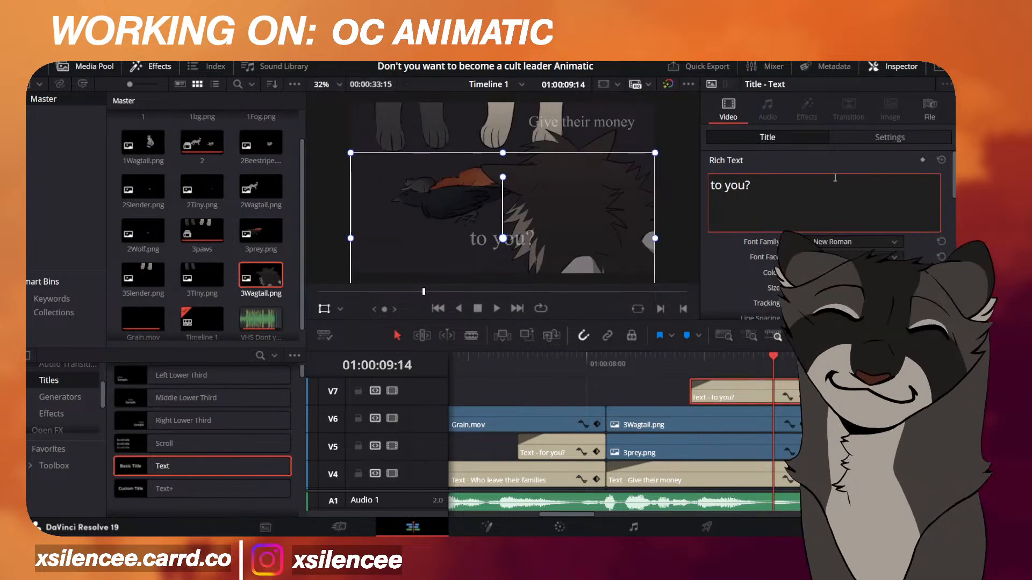
pyautogui.click(879, 143)
pyautogui.moveTo(604, 270); pyautogui.dragTo(524, 272)
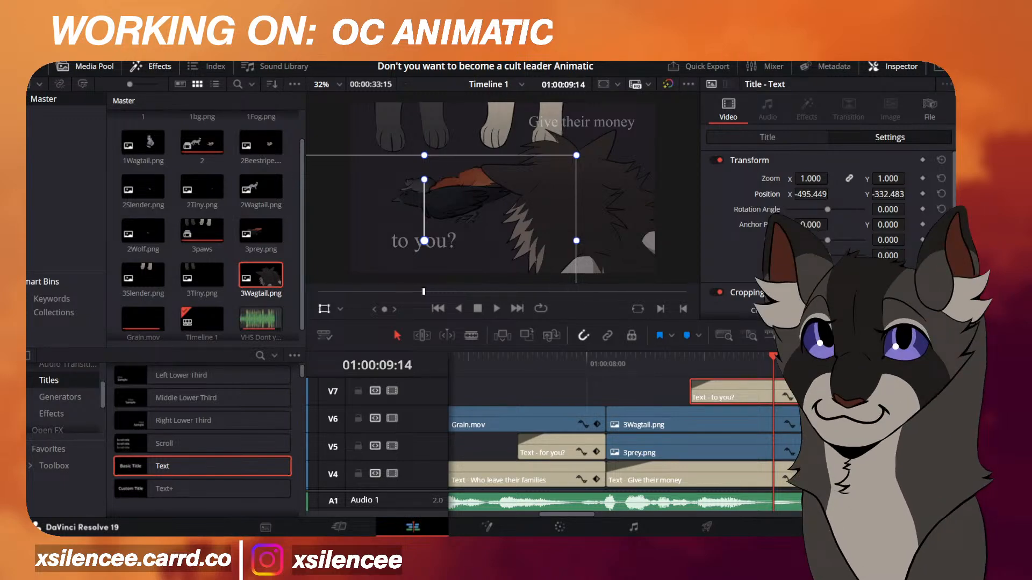
# Play back the families and prey scenes repeatedly to check the timing of the new lyric titles.
pyautogui.click(656, 363)
pyautogui.press('space')
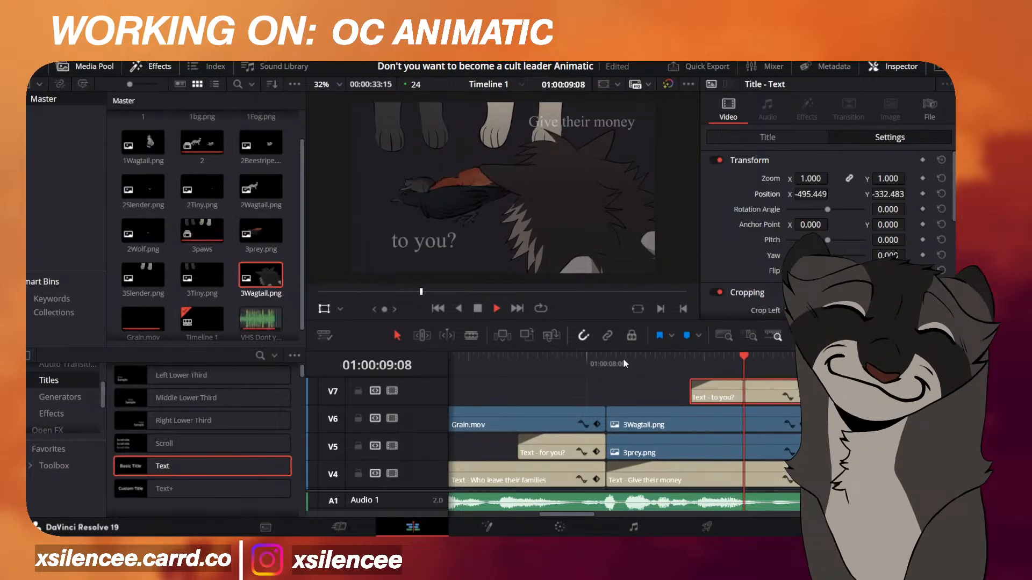
pyautogui.click(541, 359)
pyautogui.press('space')
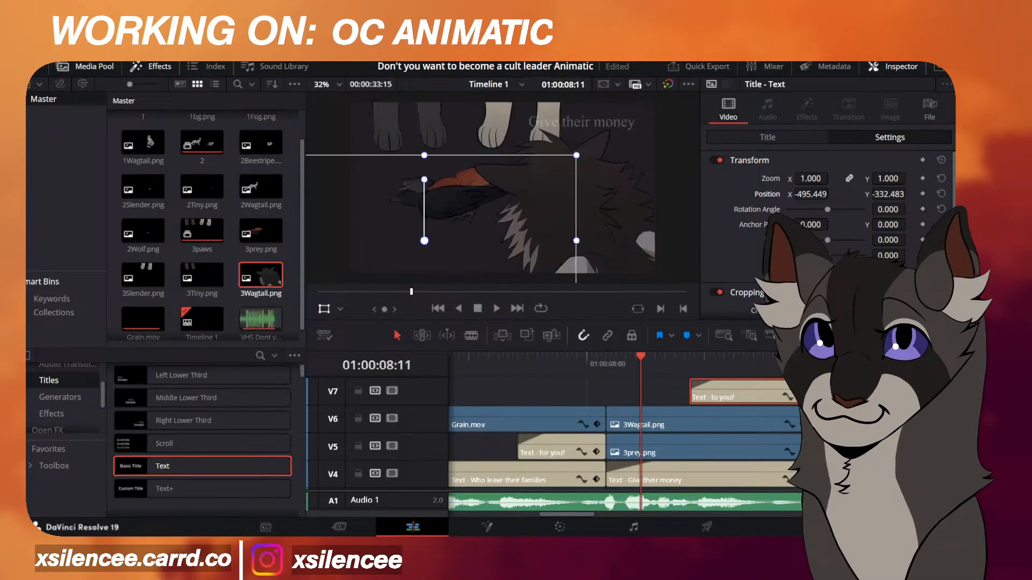
pyautogui.scroll(-4, 667, 371)
pyautogui.press('space')
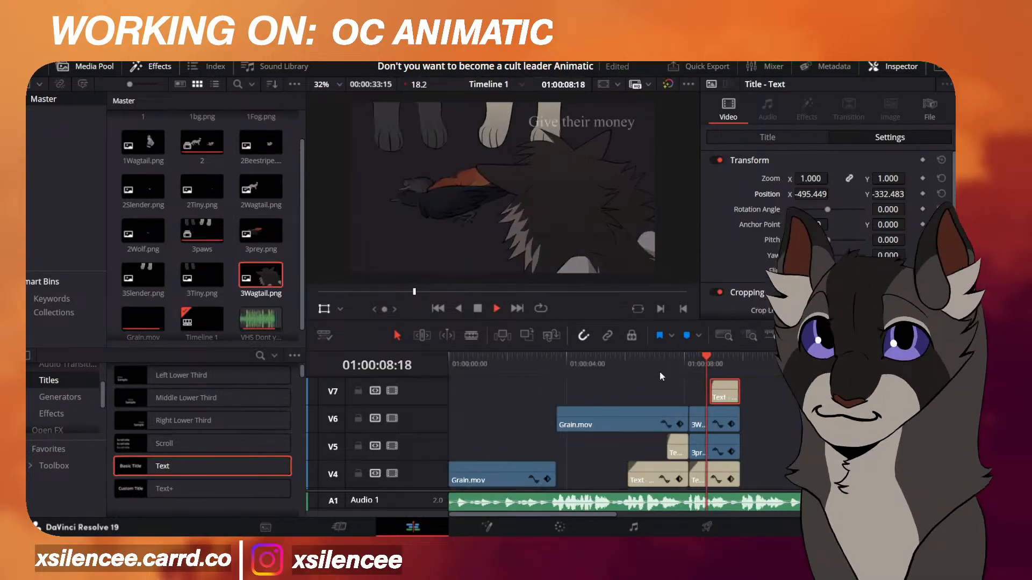
pyautogui.click(631, 367)
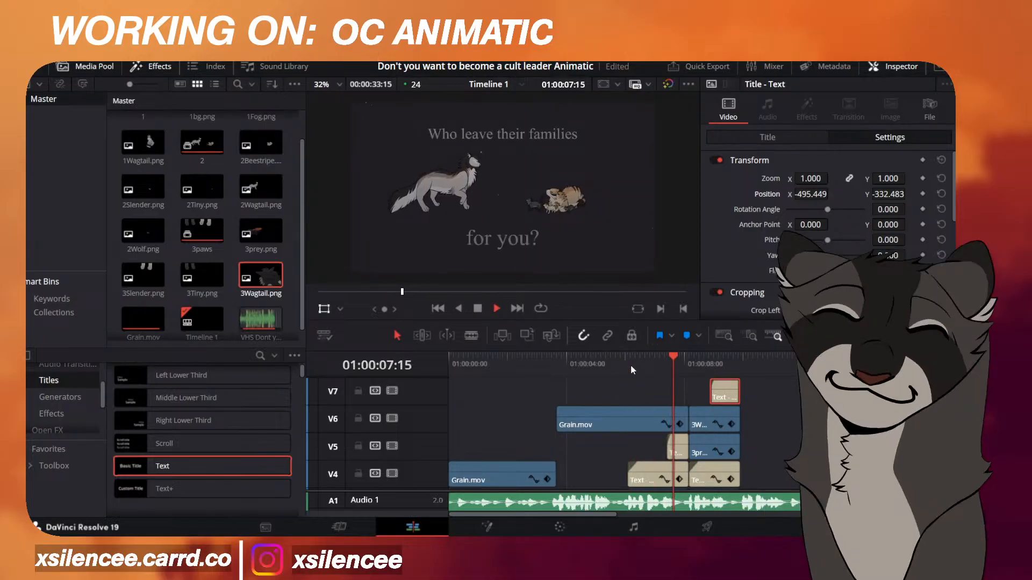
pyautogui.click(652, 360)
pyautogui.press('space')
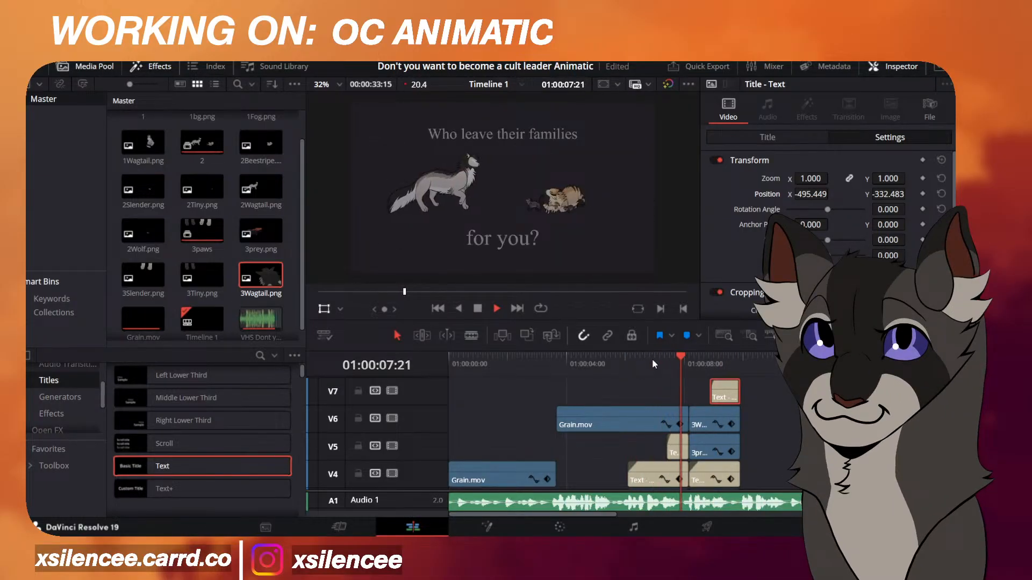
pyautogui.click(652, 360)
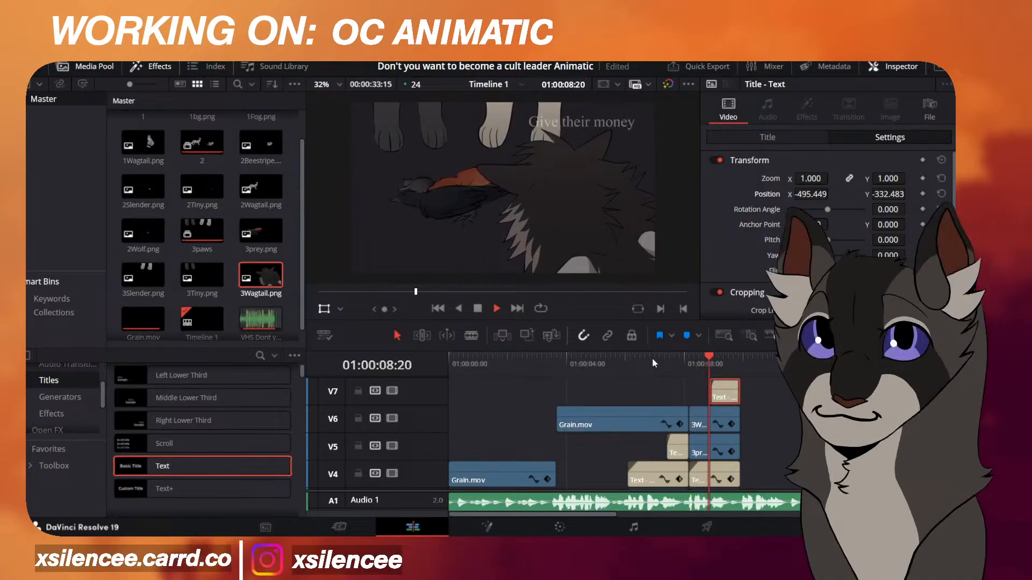
pyautogui.press('space')
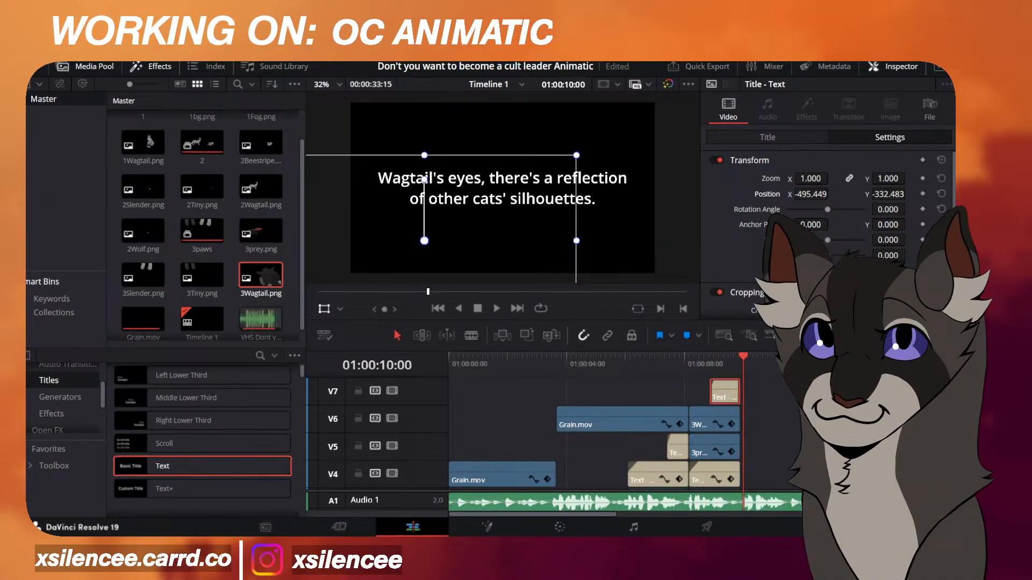
# Play the animatic from 01:00:00:00 through the end of the prey scene.
pyautogui.hotkey('ctrl', '-')
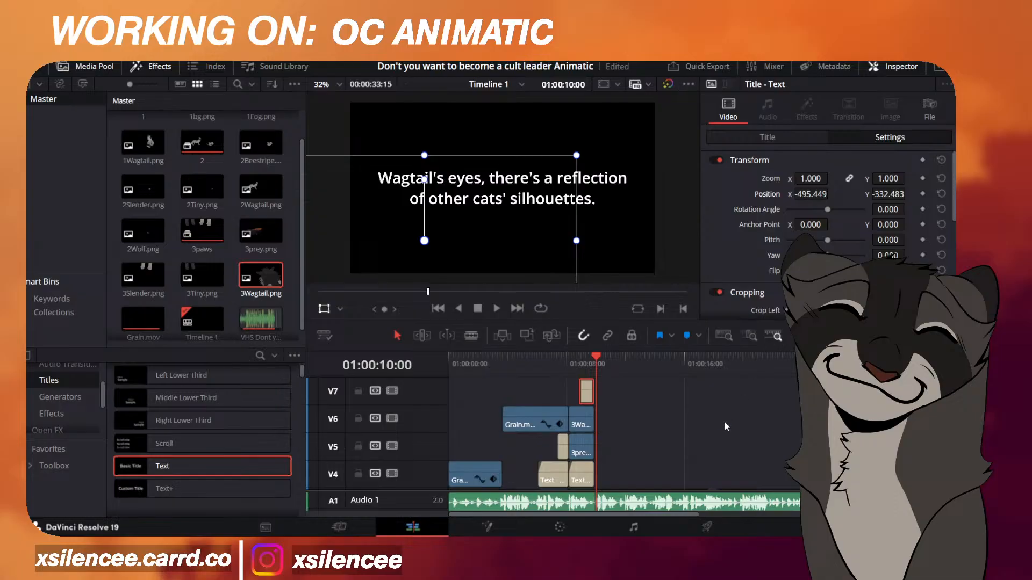
pyautogui.scroll(-3, 679, 429)
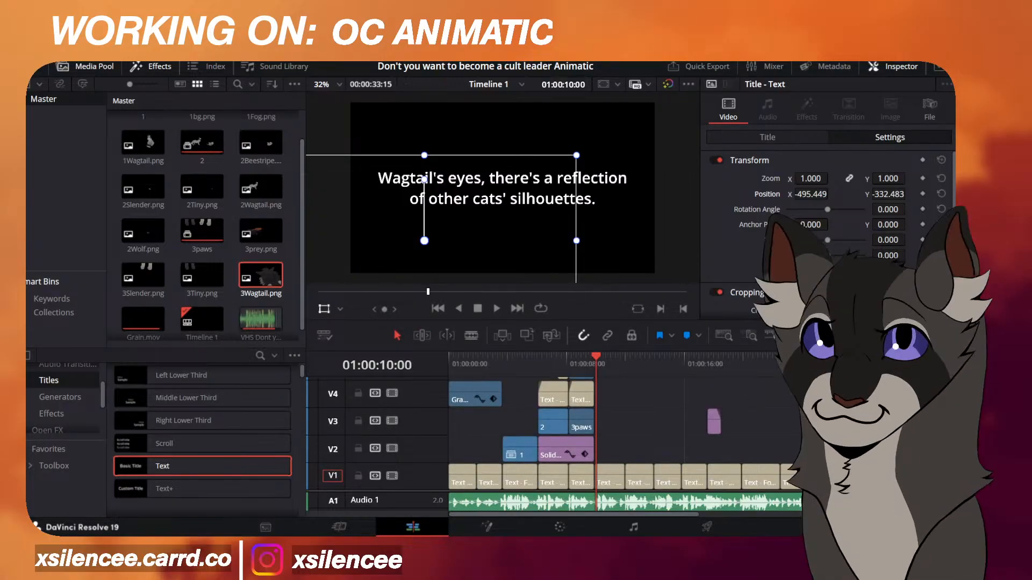
pyautogui.hotkey('ctrl', '-')
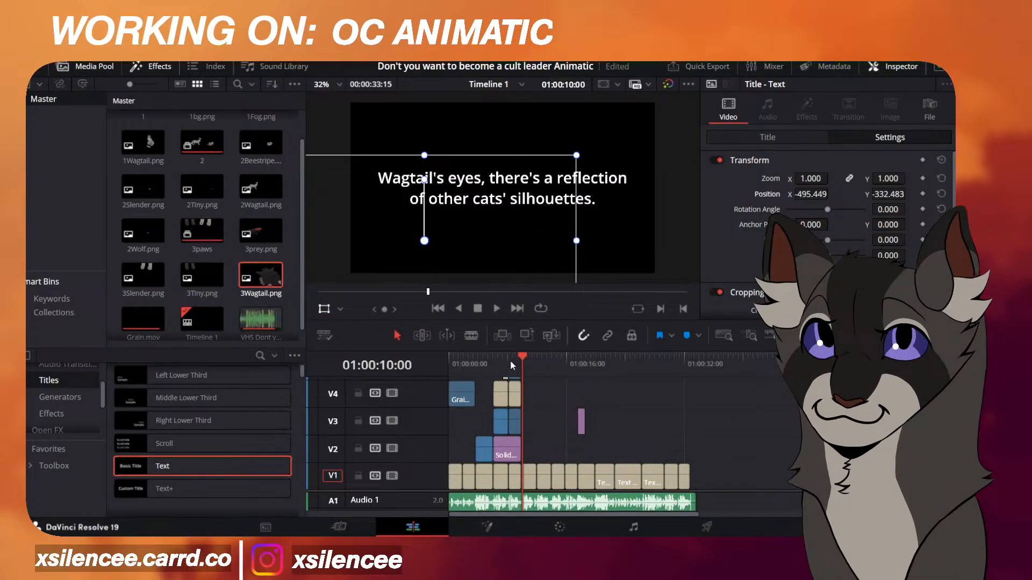
pyautogui.moveTo(524, 362); pyautogui.dragTo(446, 382)
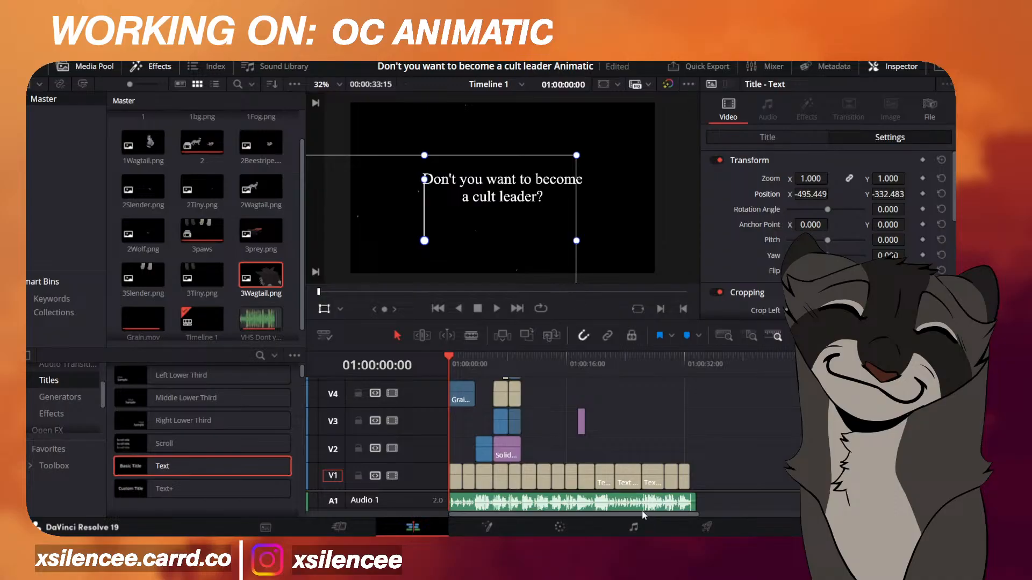
pyautogui.press('space')
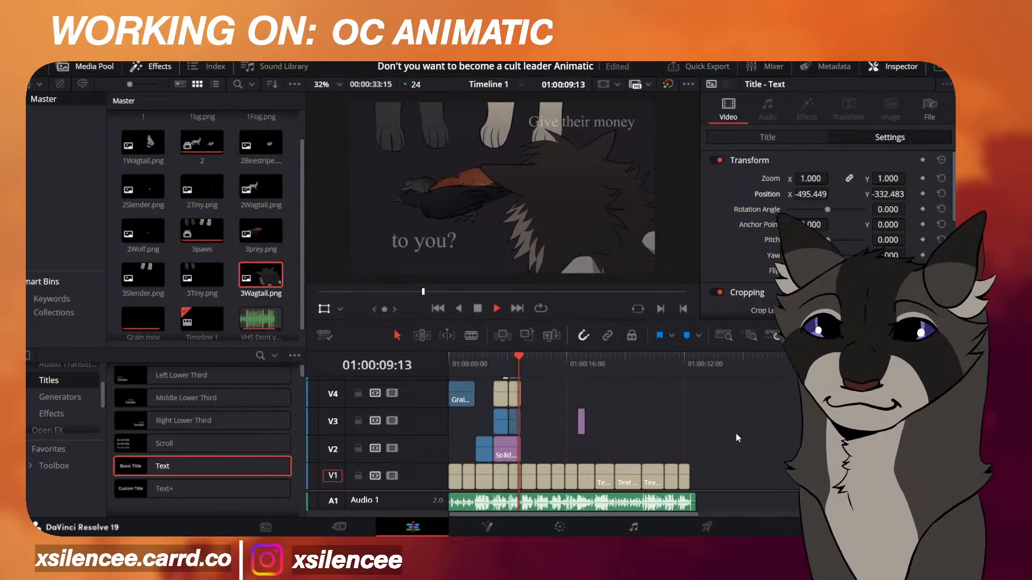
pyautogui.press('space')
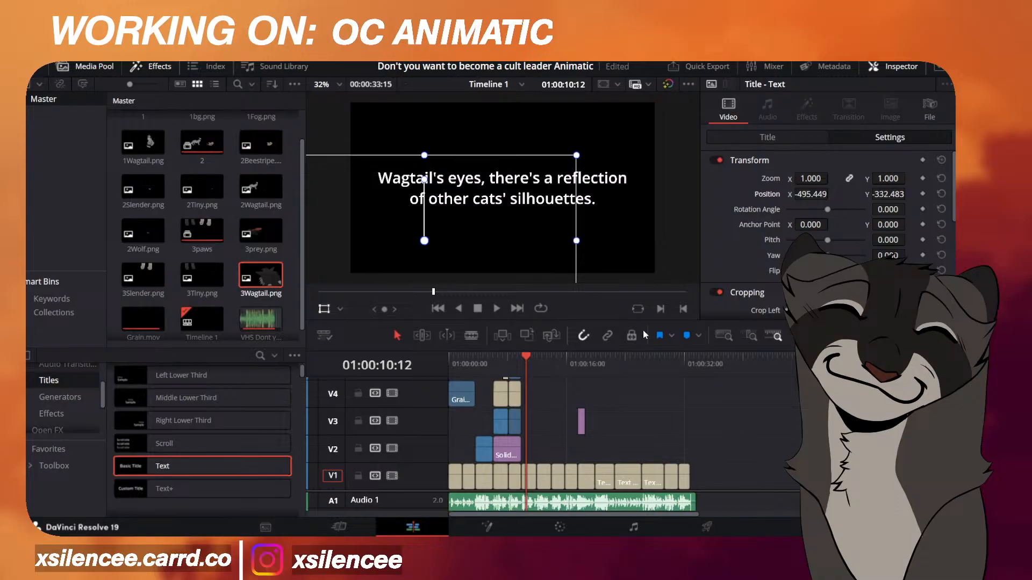